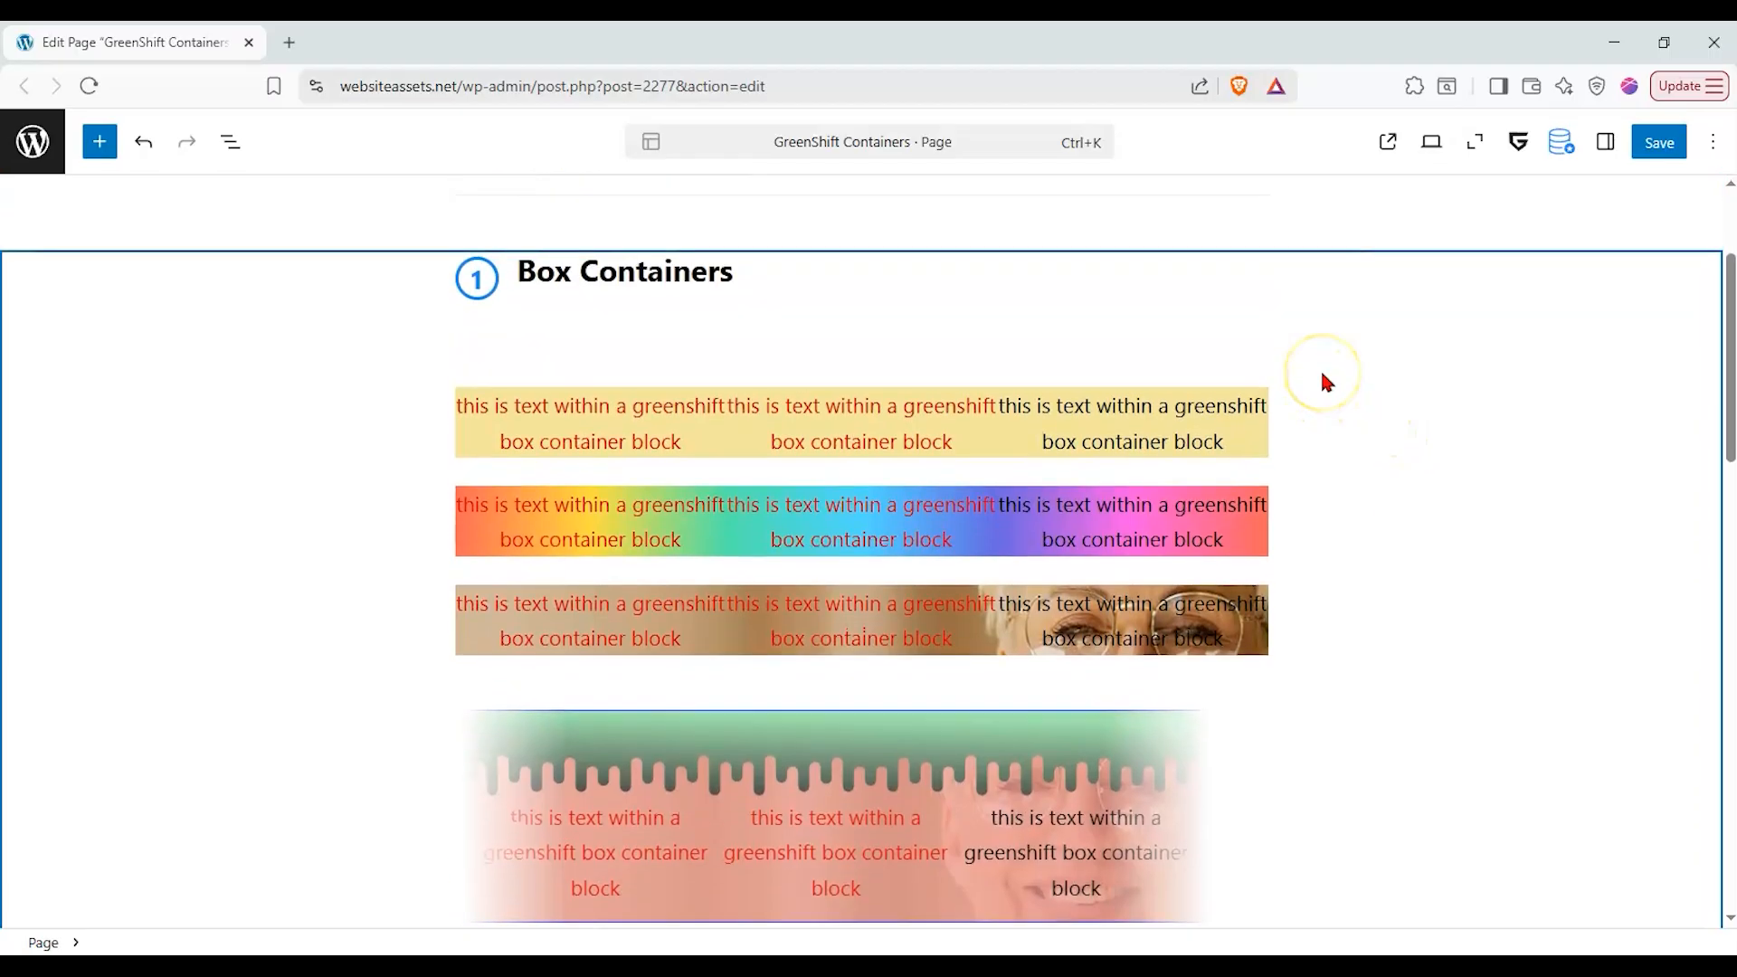
click(752, 715)
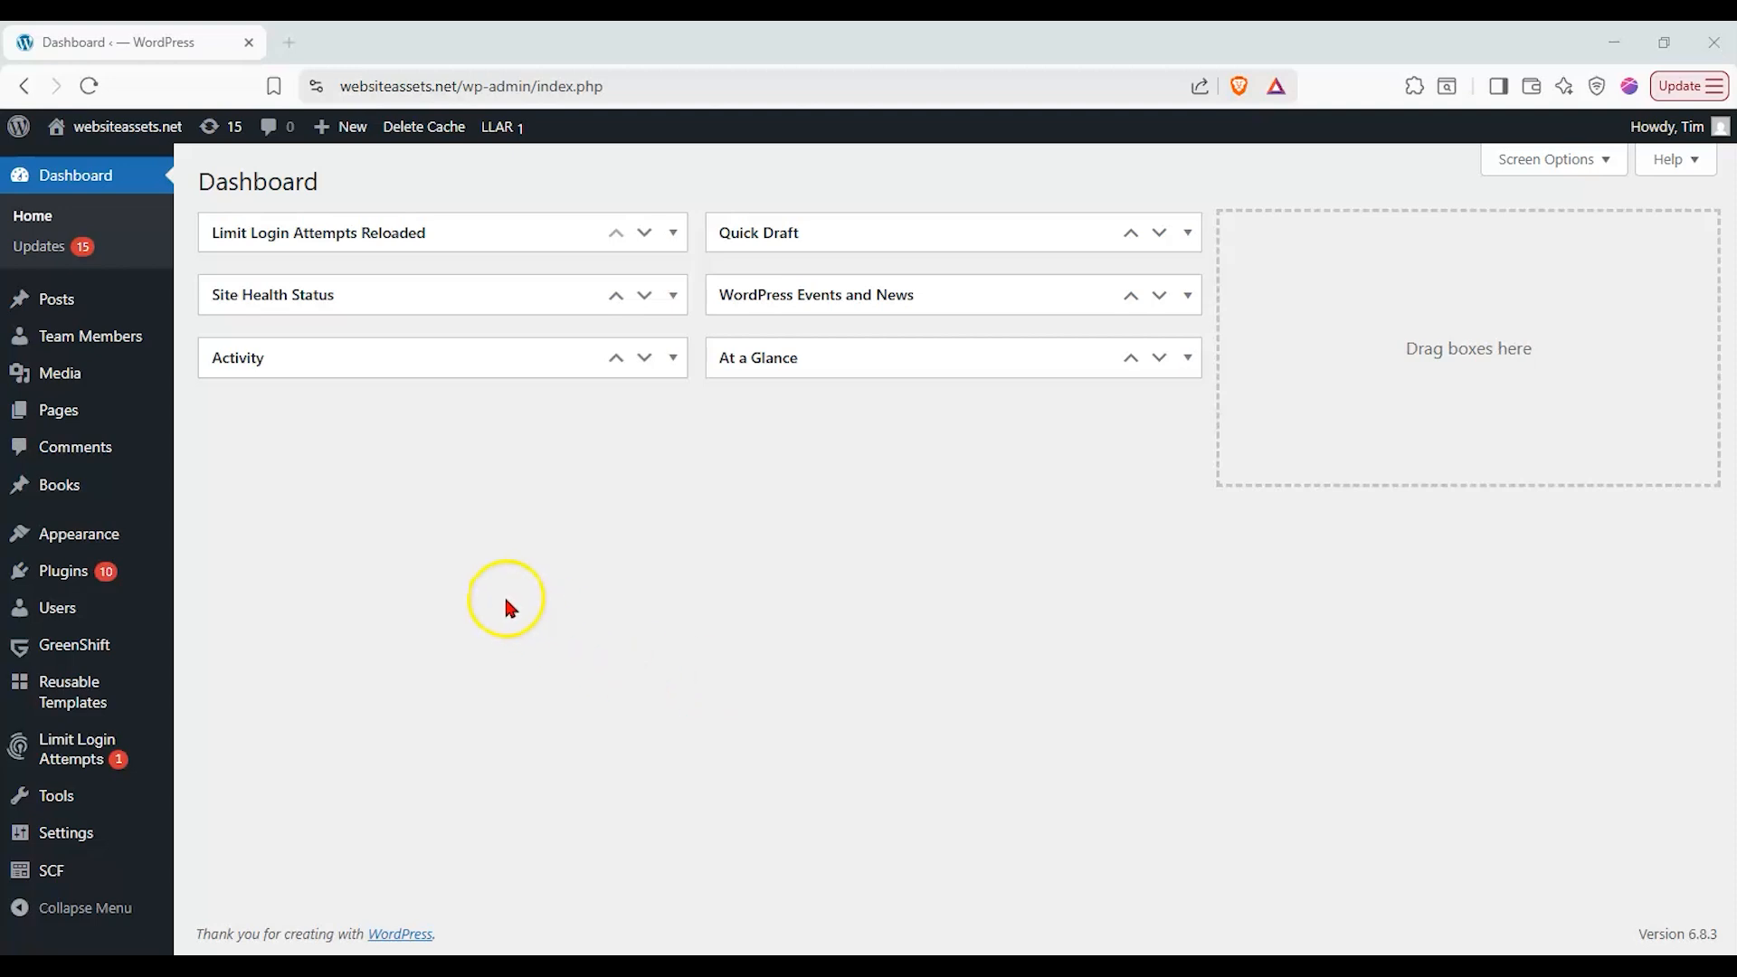
- Open the form for adding a new page in a separate browser tab and switch to it
mouse_move(97, 404)
right_click(239, 441)
click(261, 454)
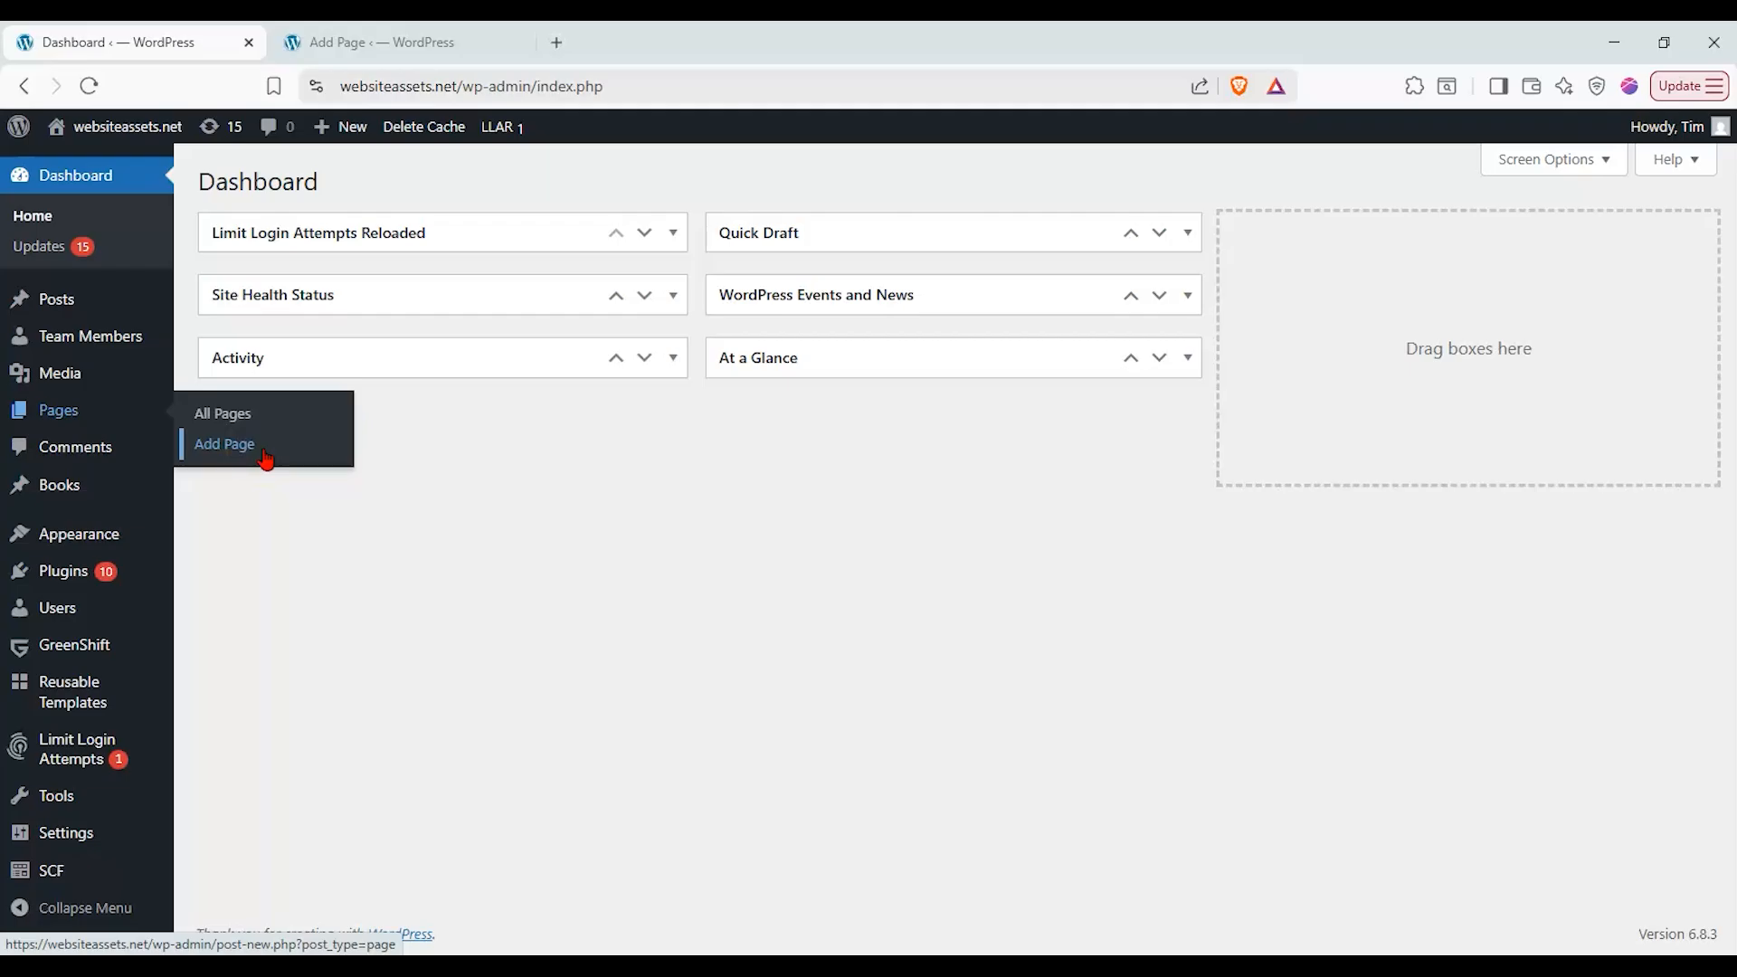
key(ctrl+Tab)
- Rename the untitled page to "GreenShift Containers" and save the name
click(462, 342)
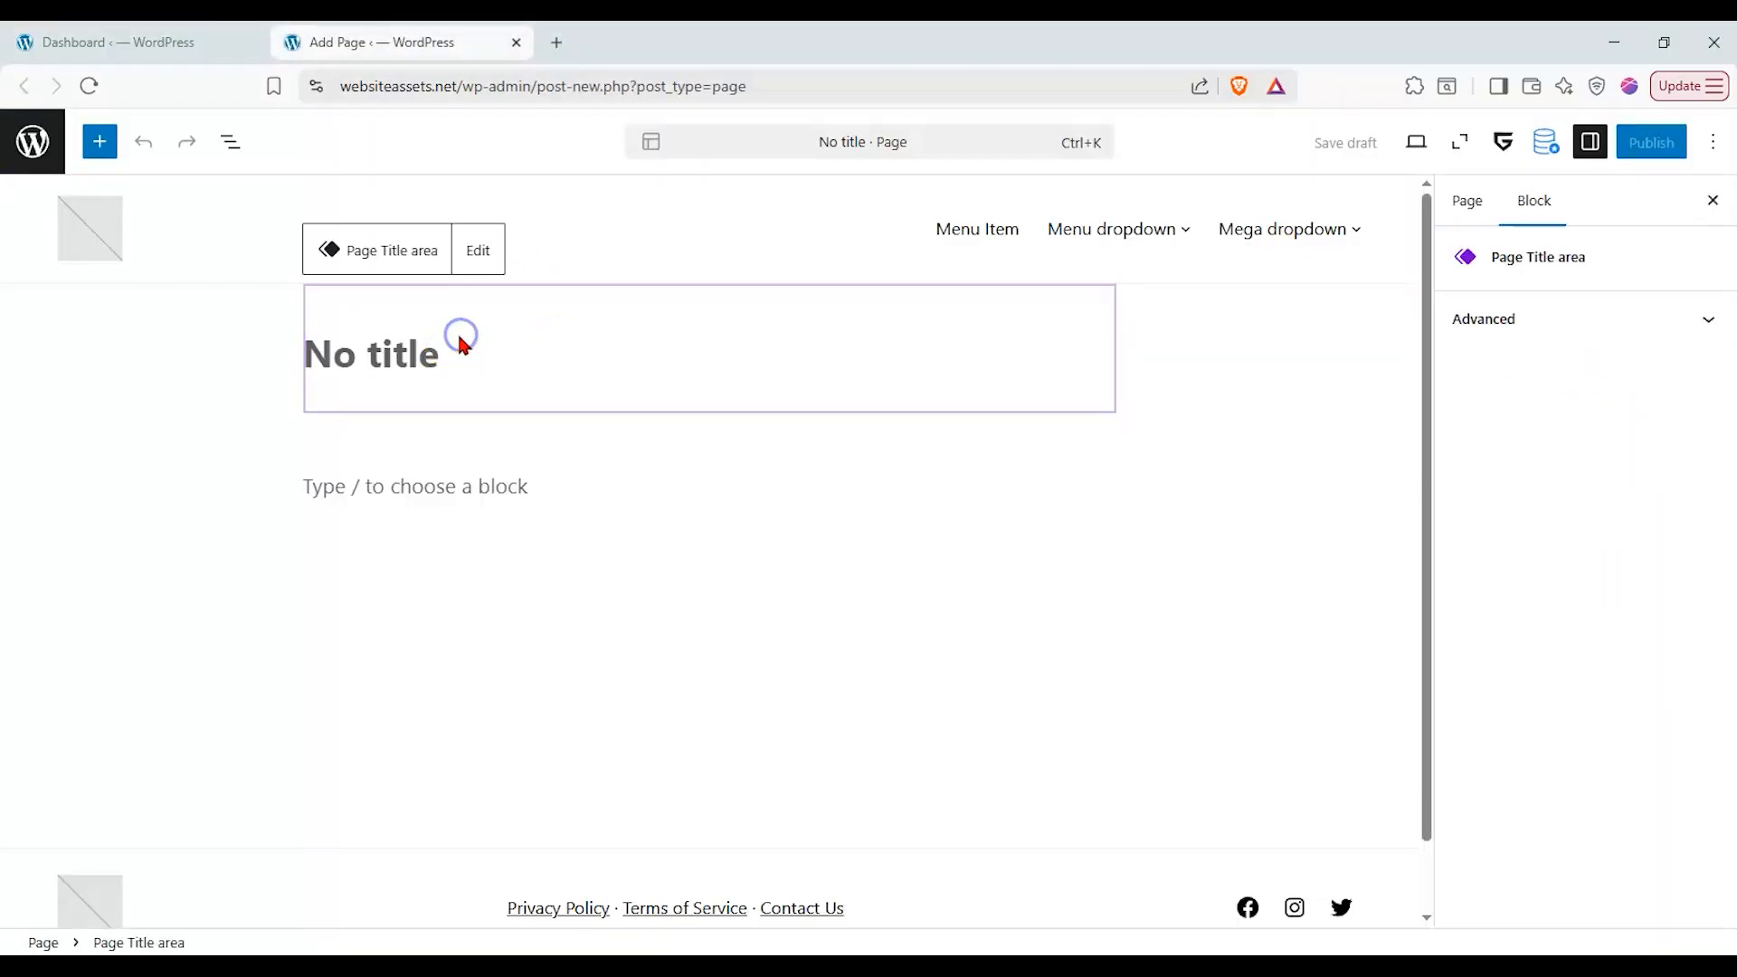
click(1491, 191)
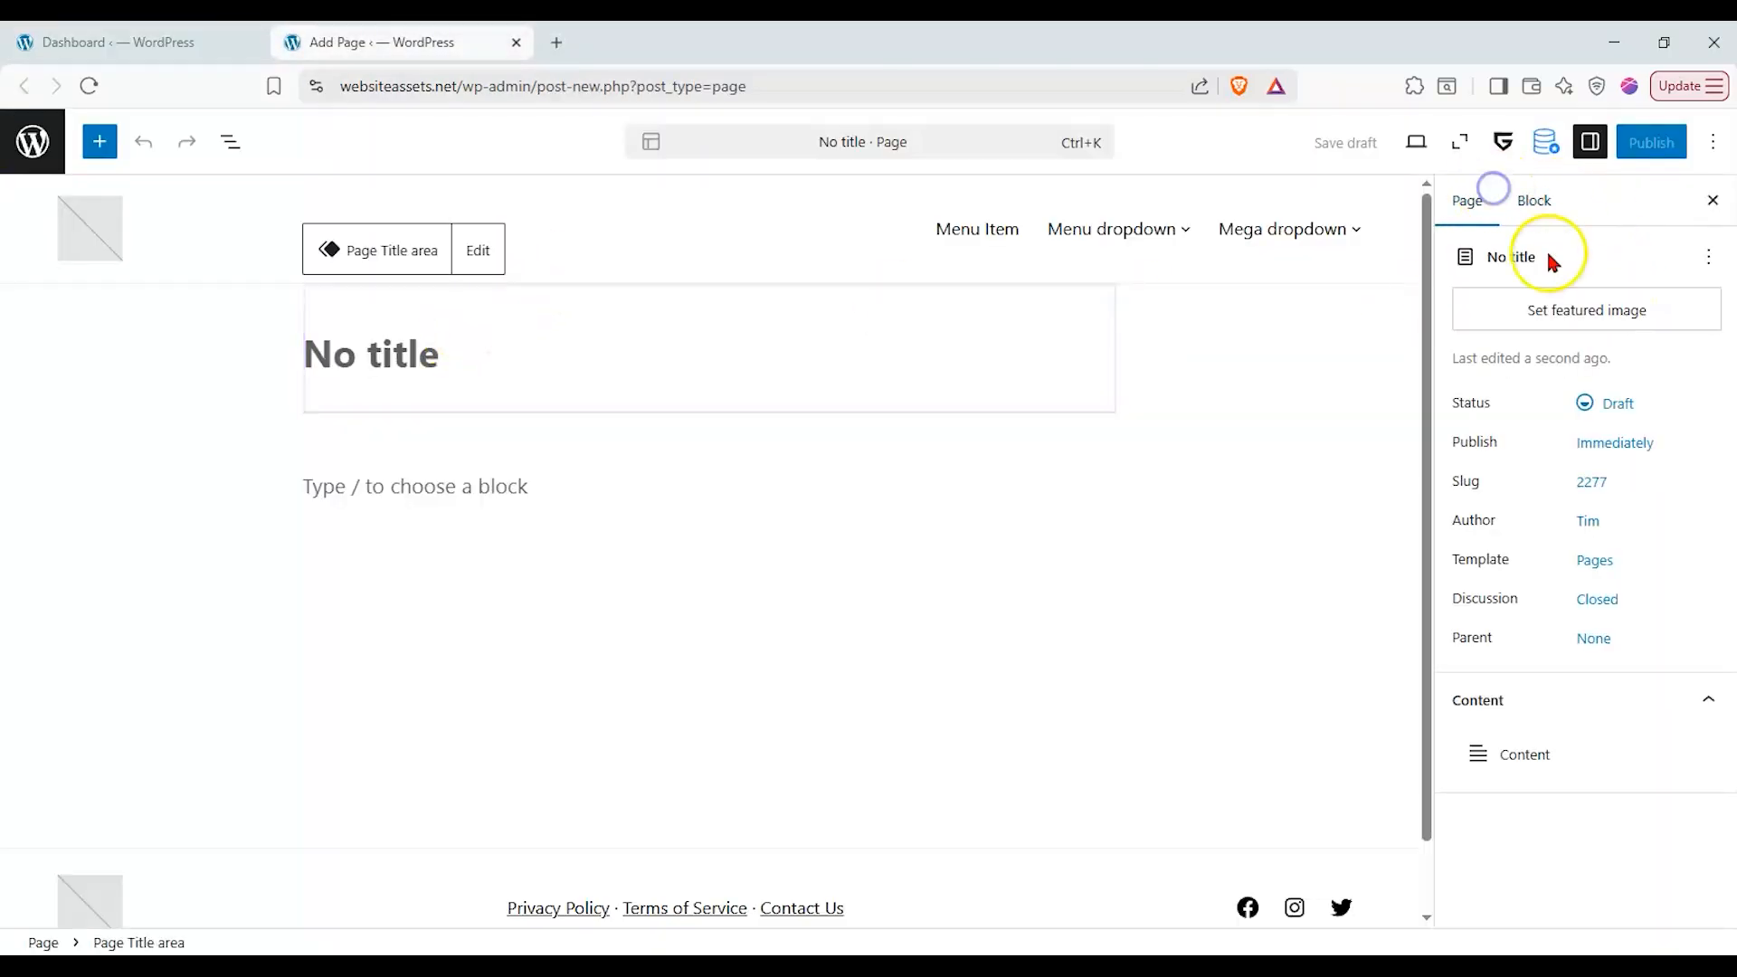
click(1710, 259)
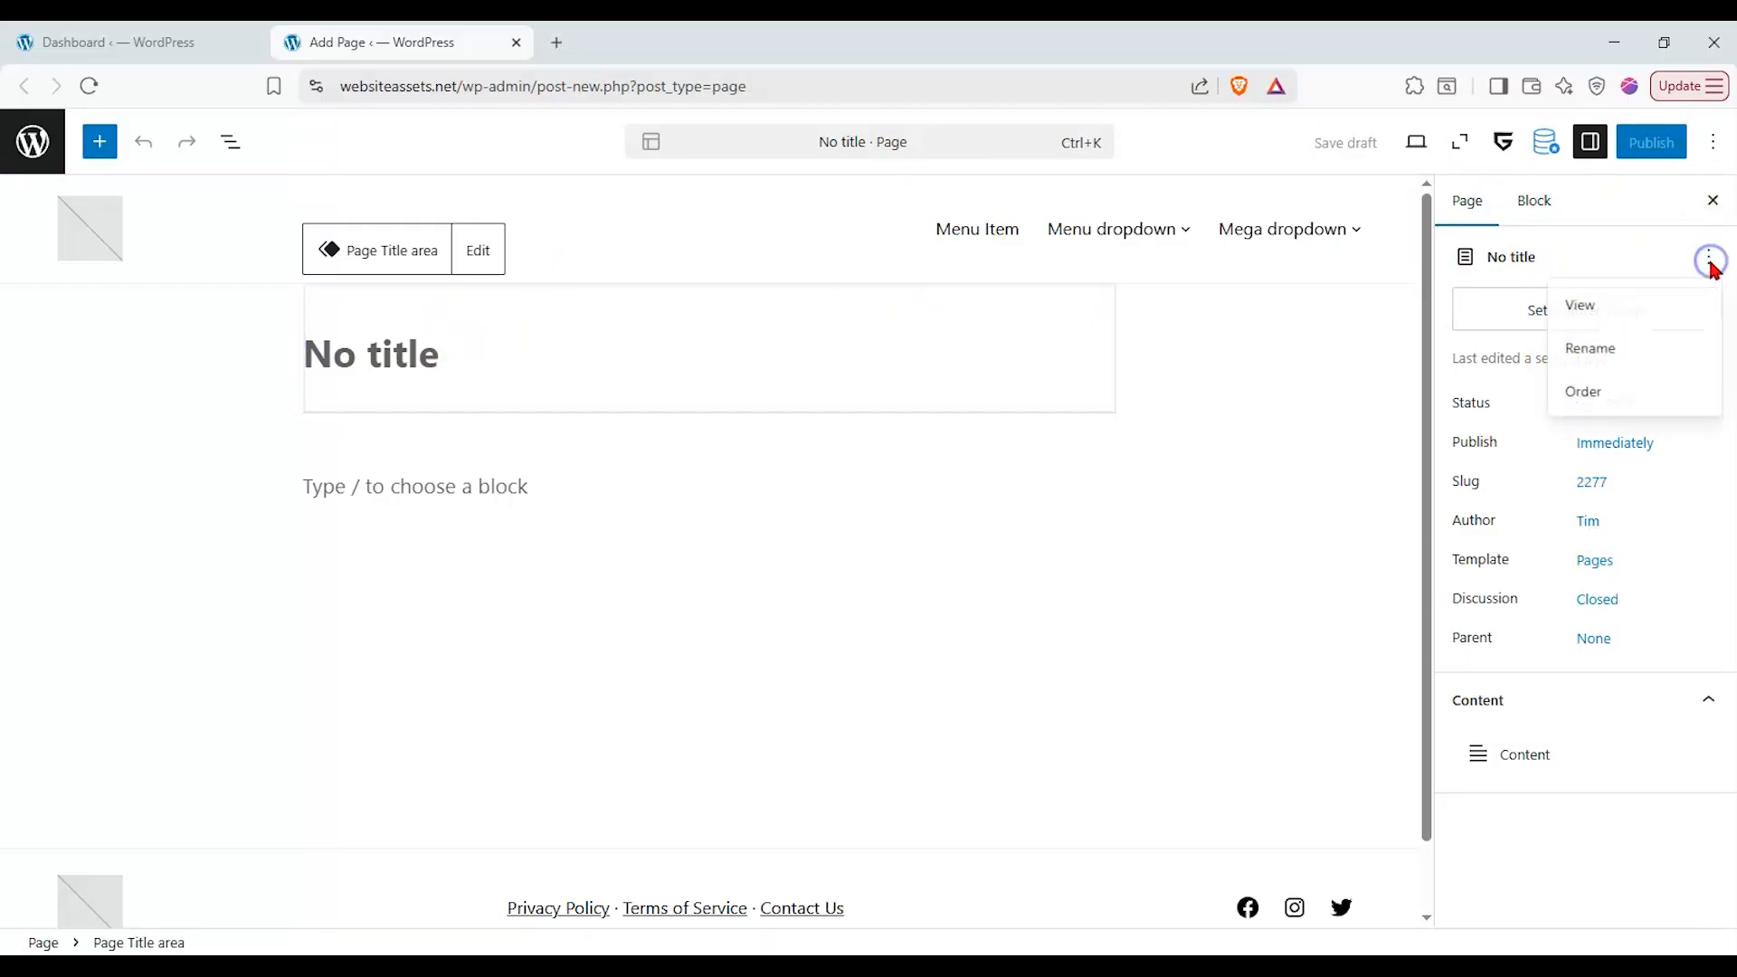
click(1629, 346)
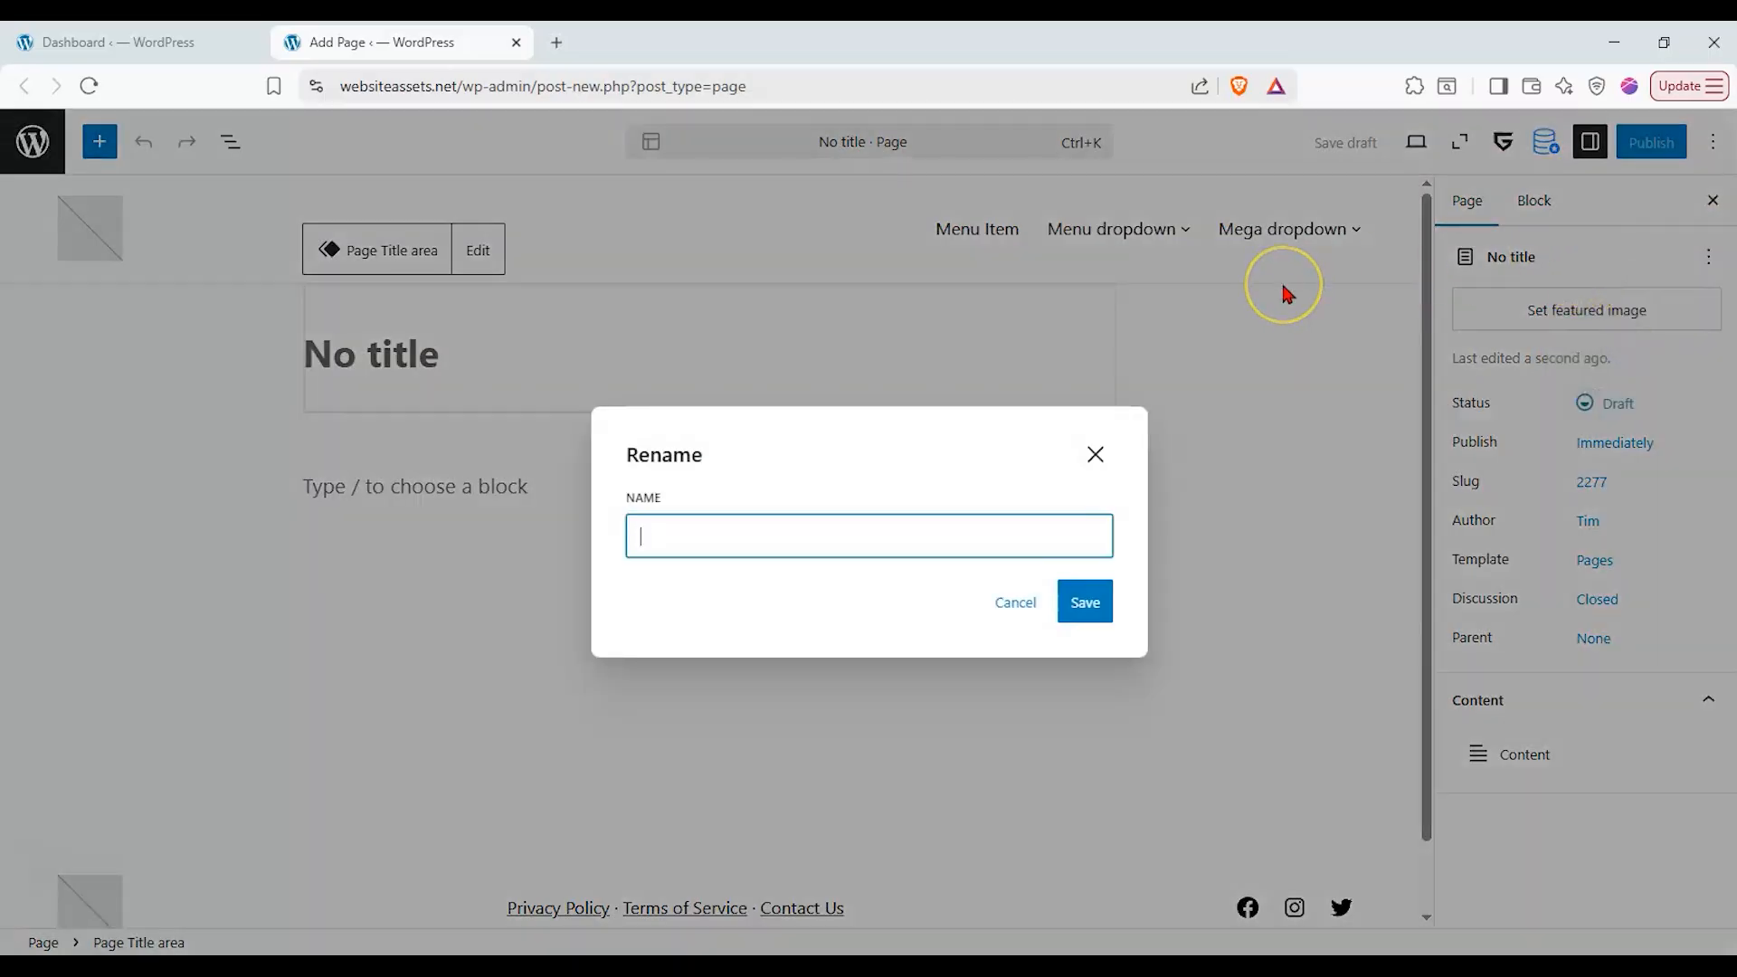
text(G)
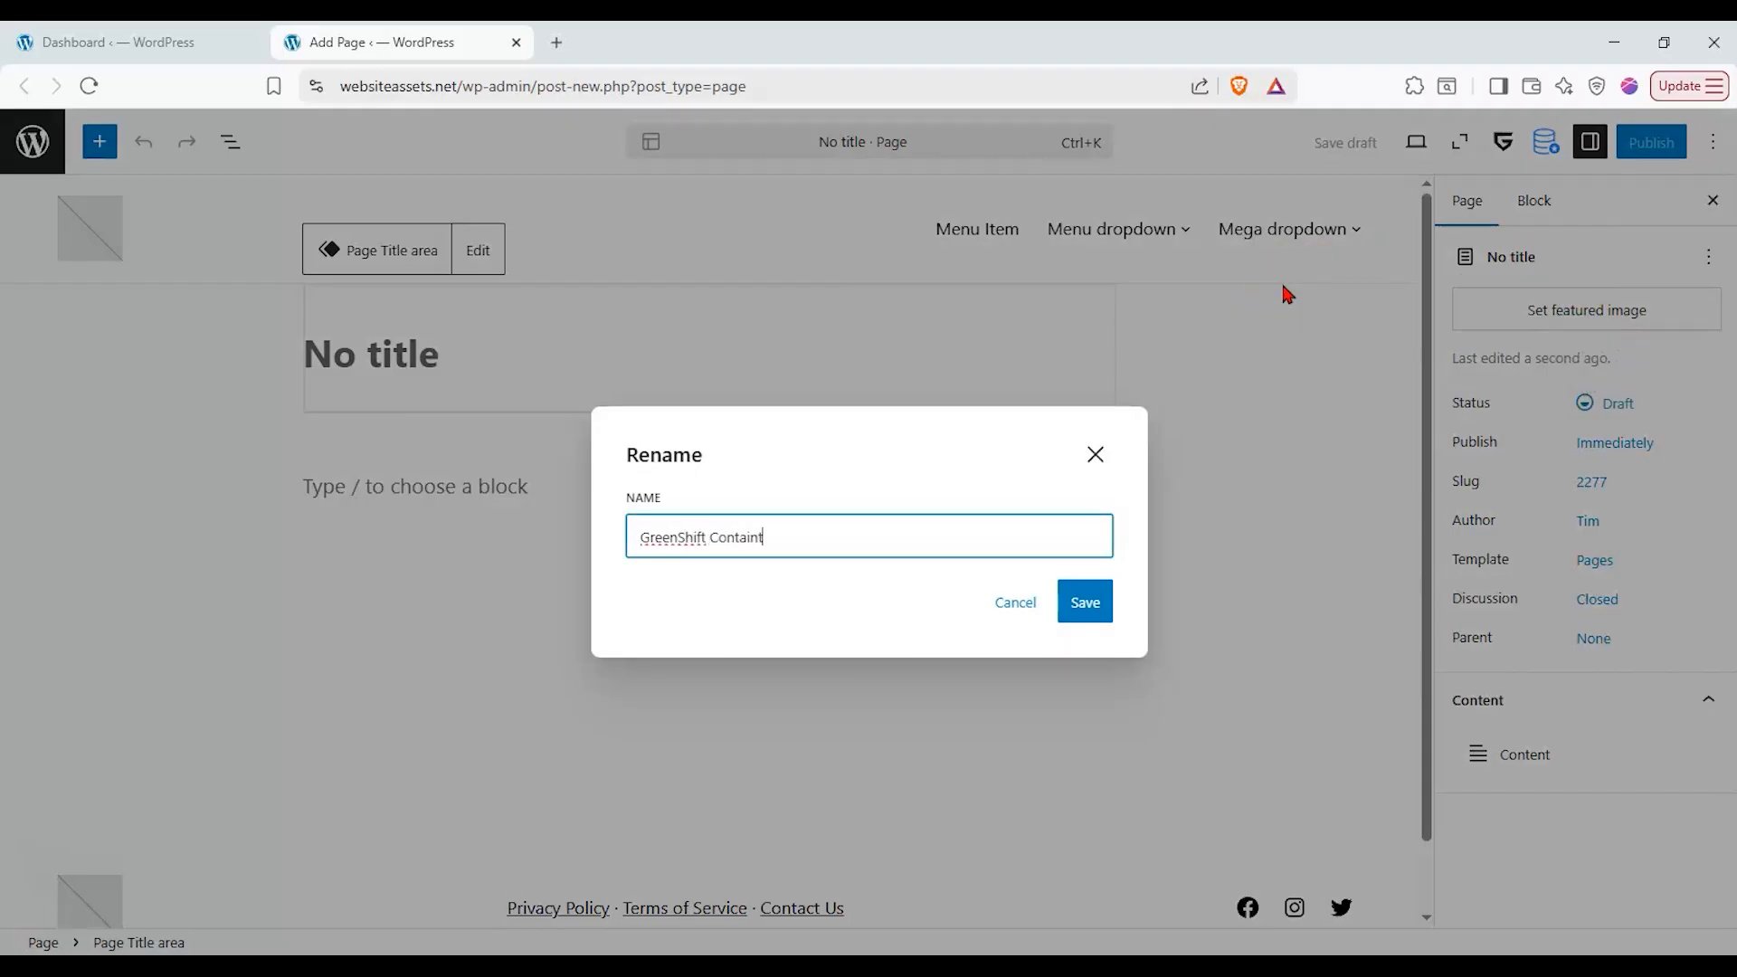
text(reenShift Containers)
click(1072, 601)
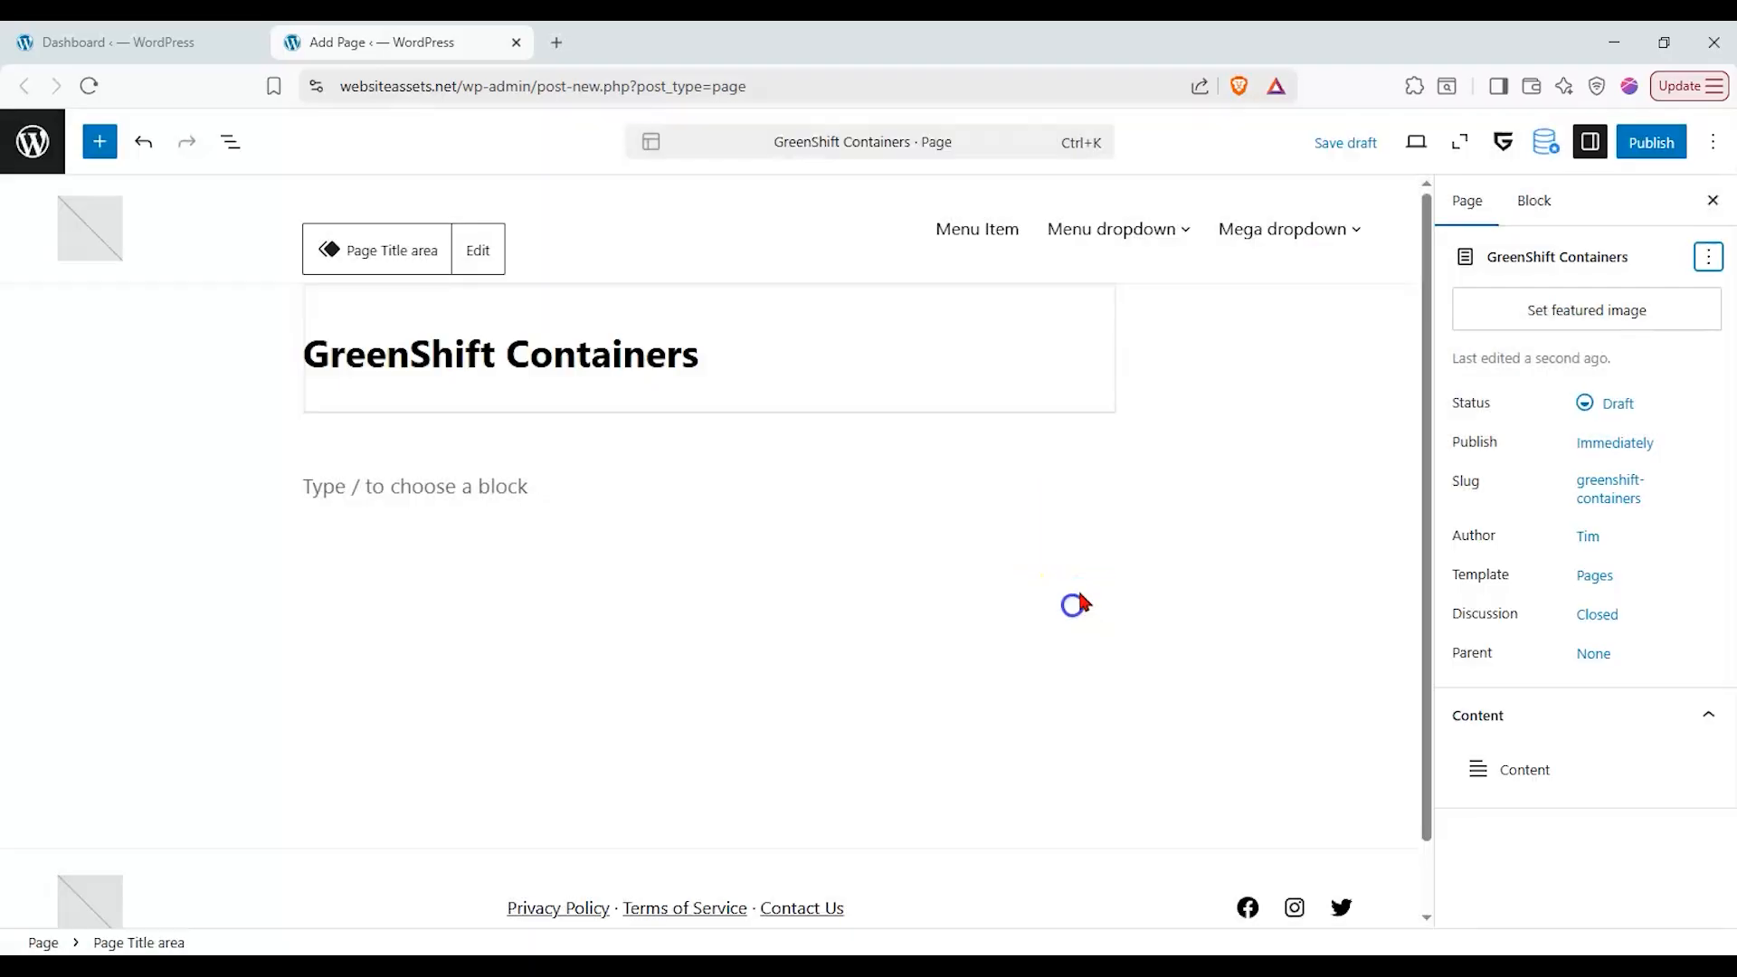
- Search the block library for "group" and insert a Group block below the page title
click(101, 143)
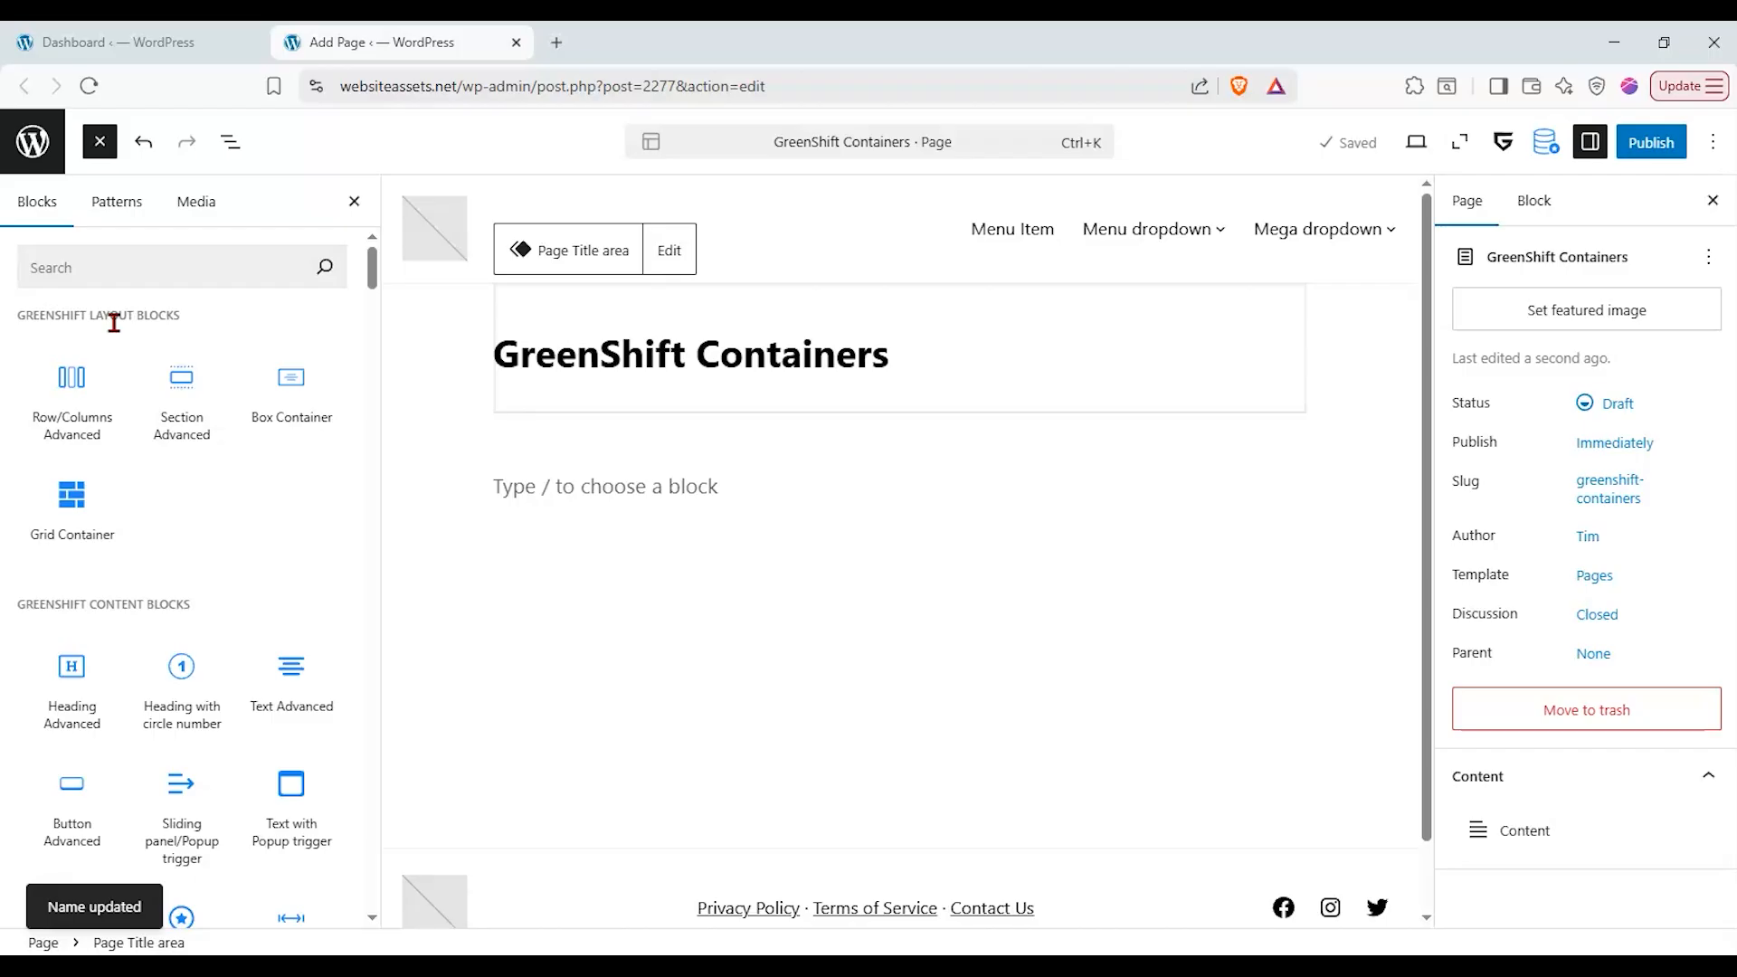
mouse_move(71, 357)
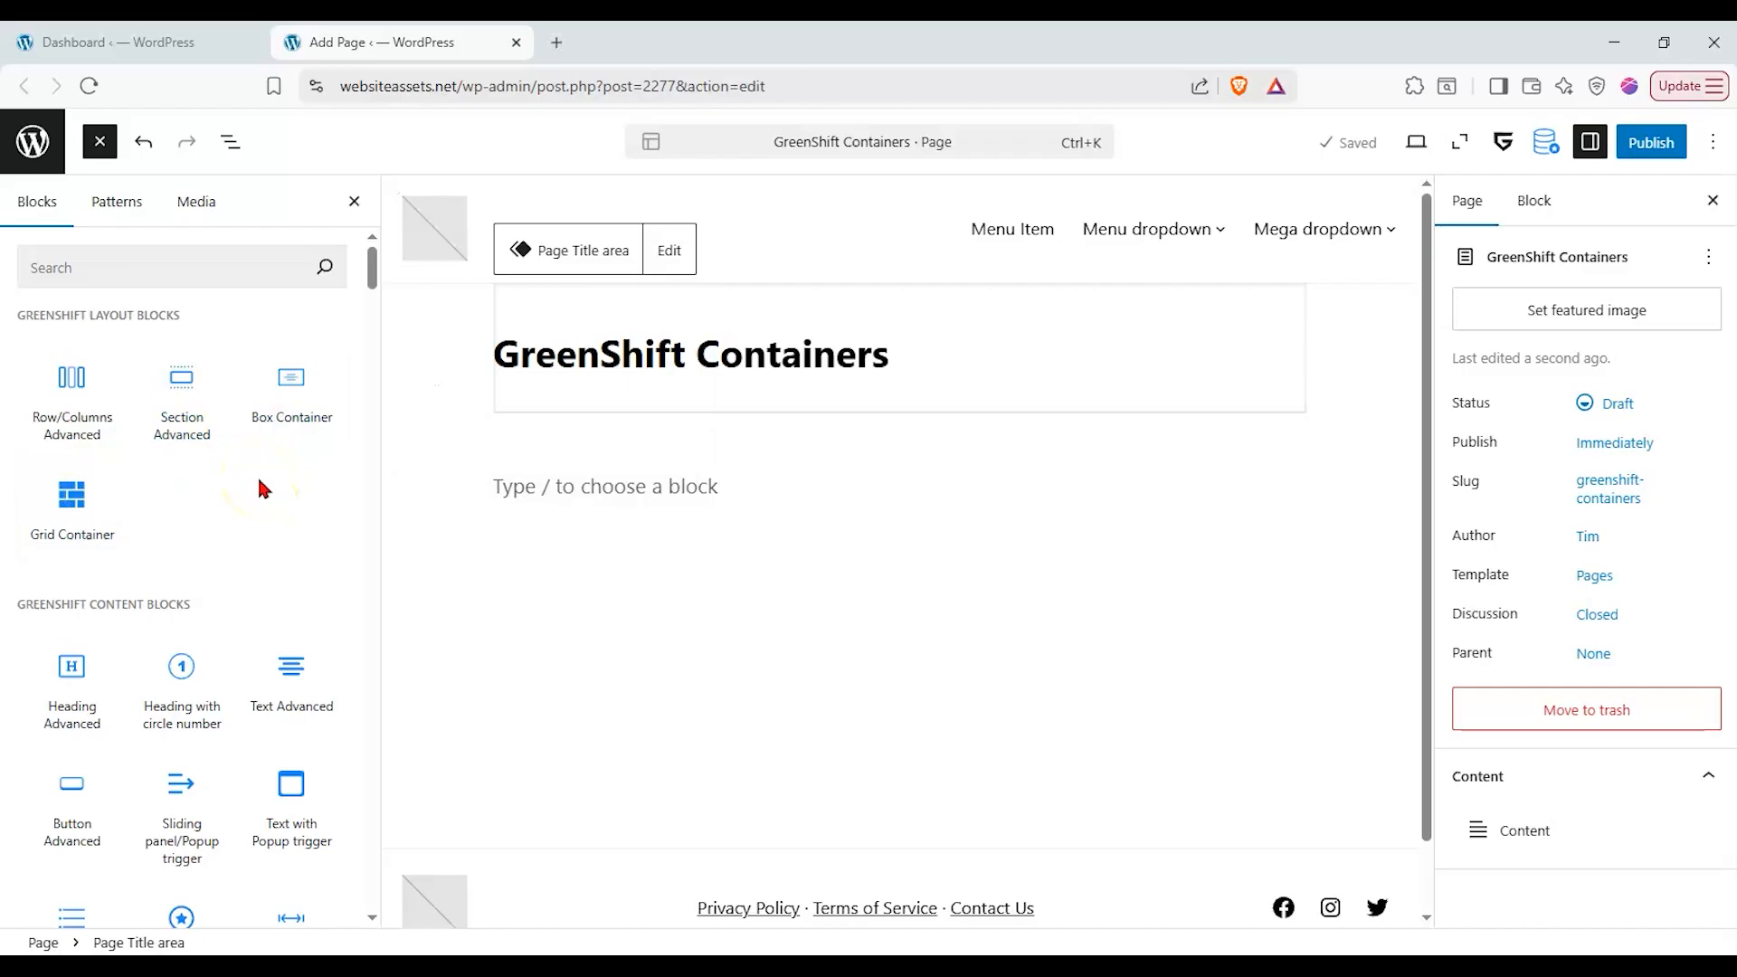
click(213, 266)
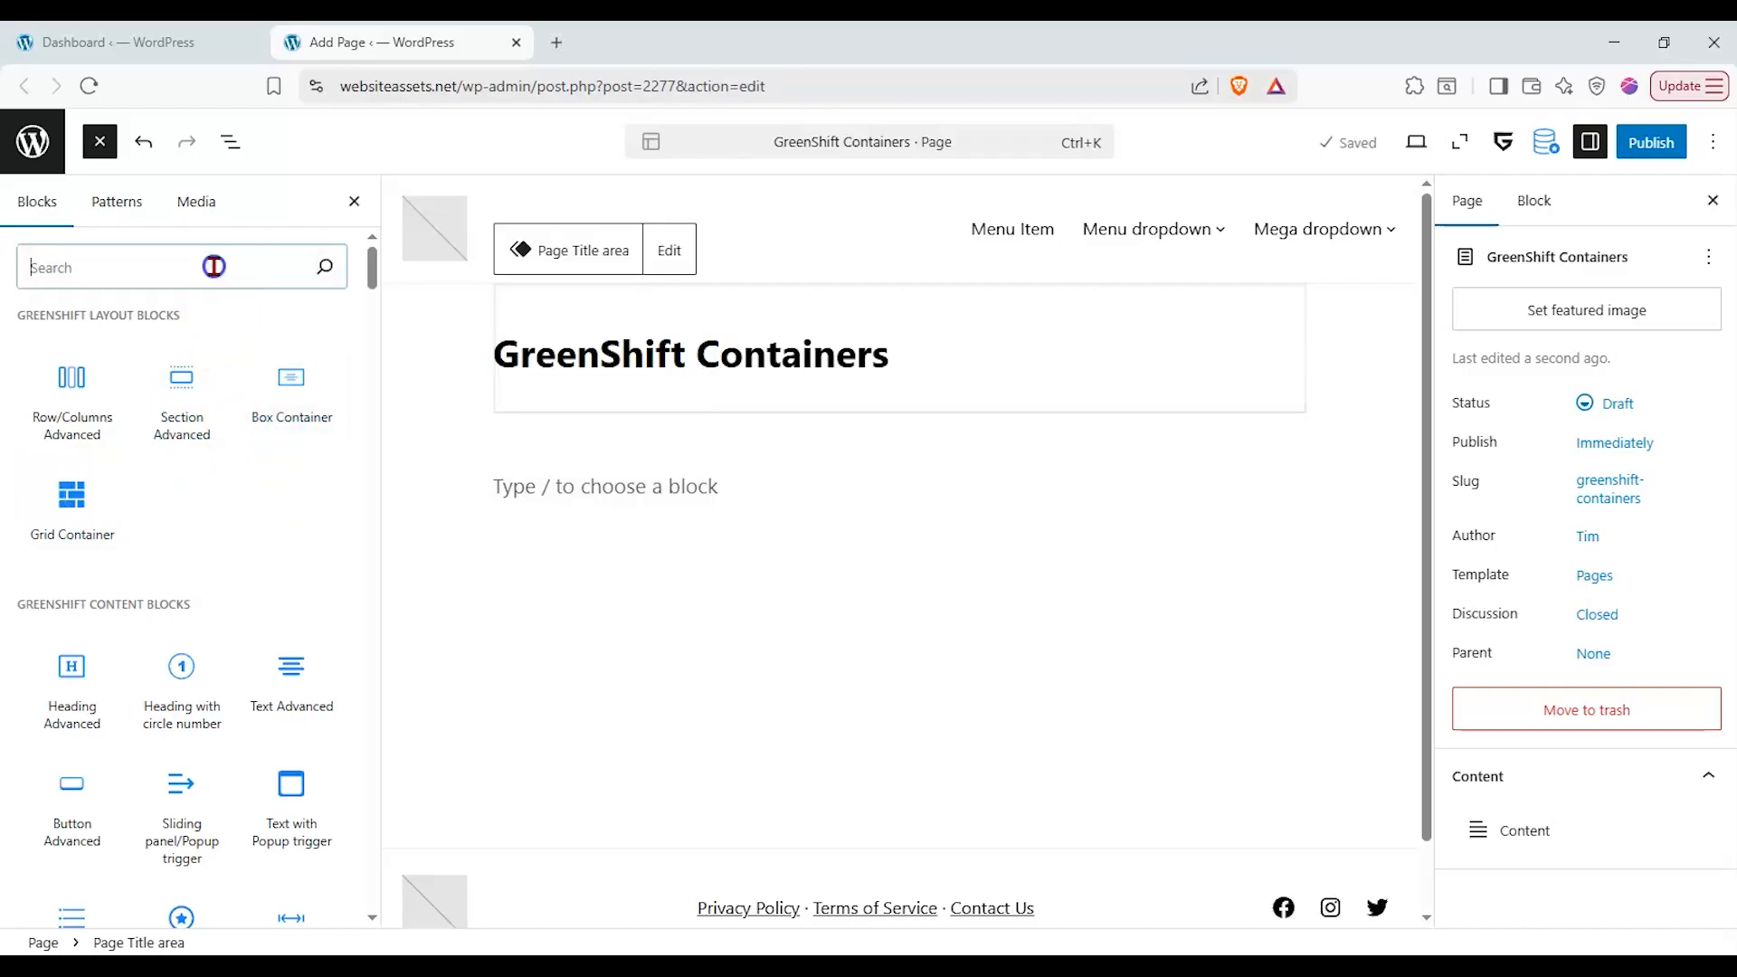
text(group)
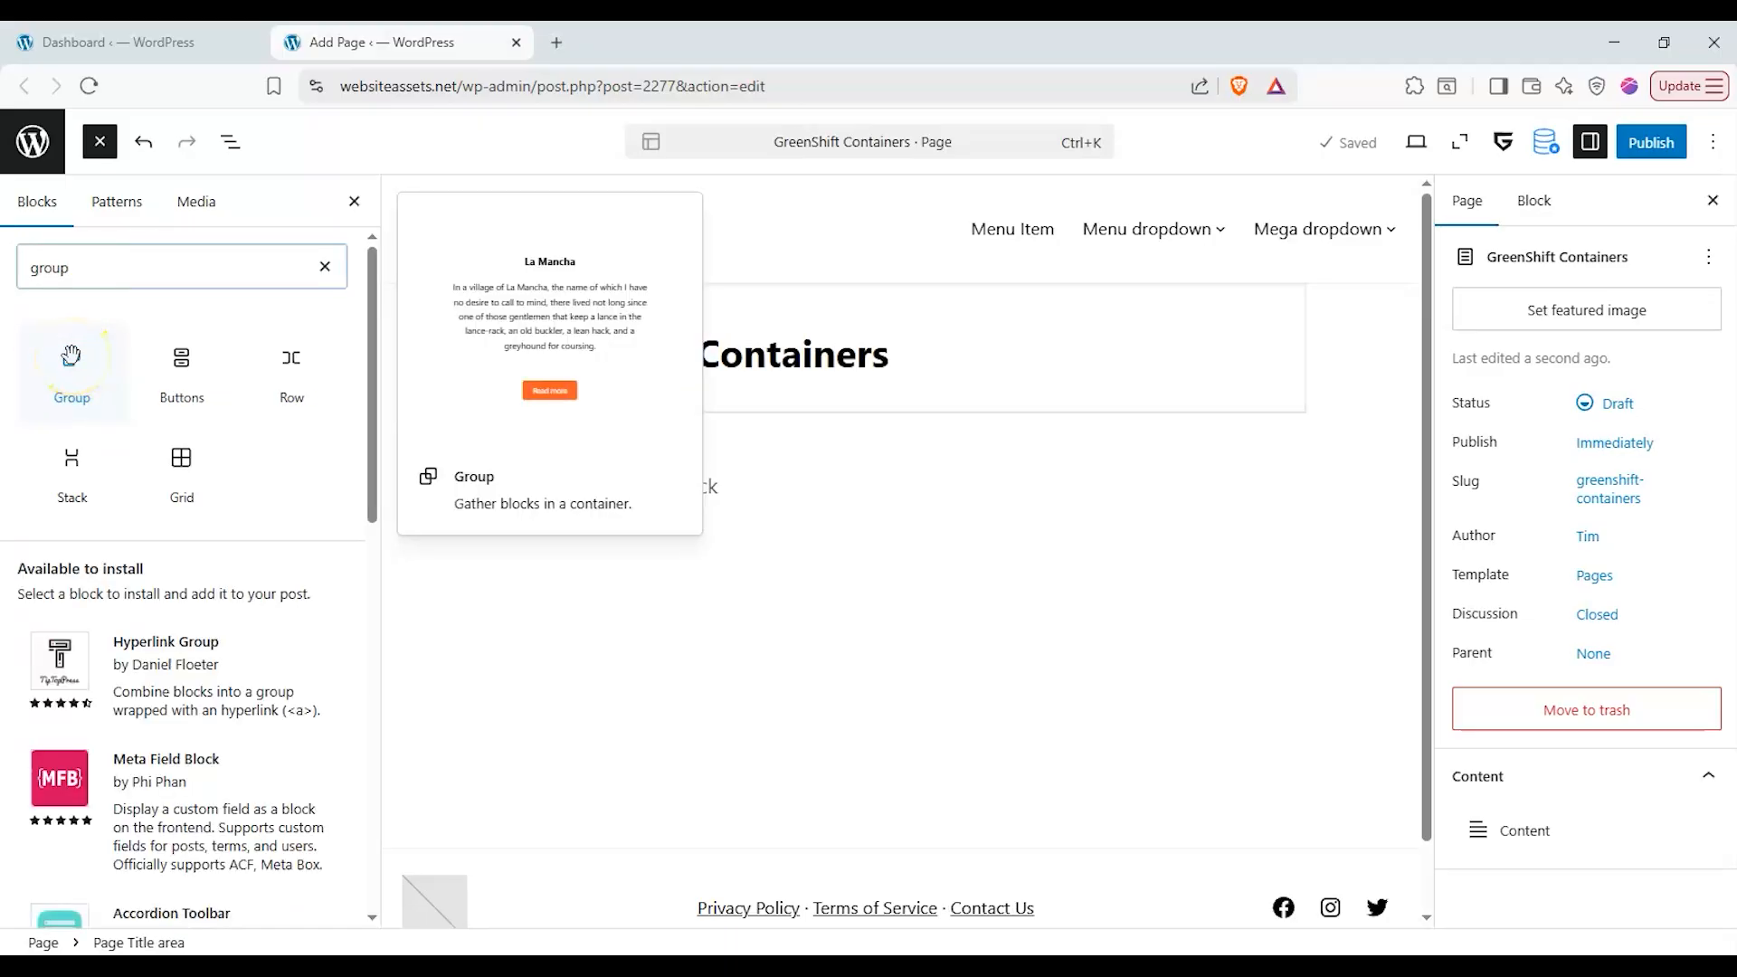
mouse_move(78, 462)
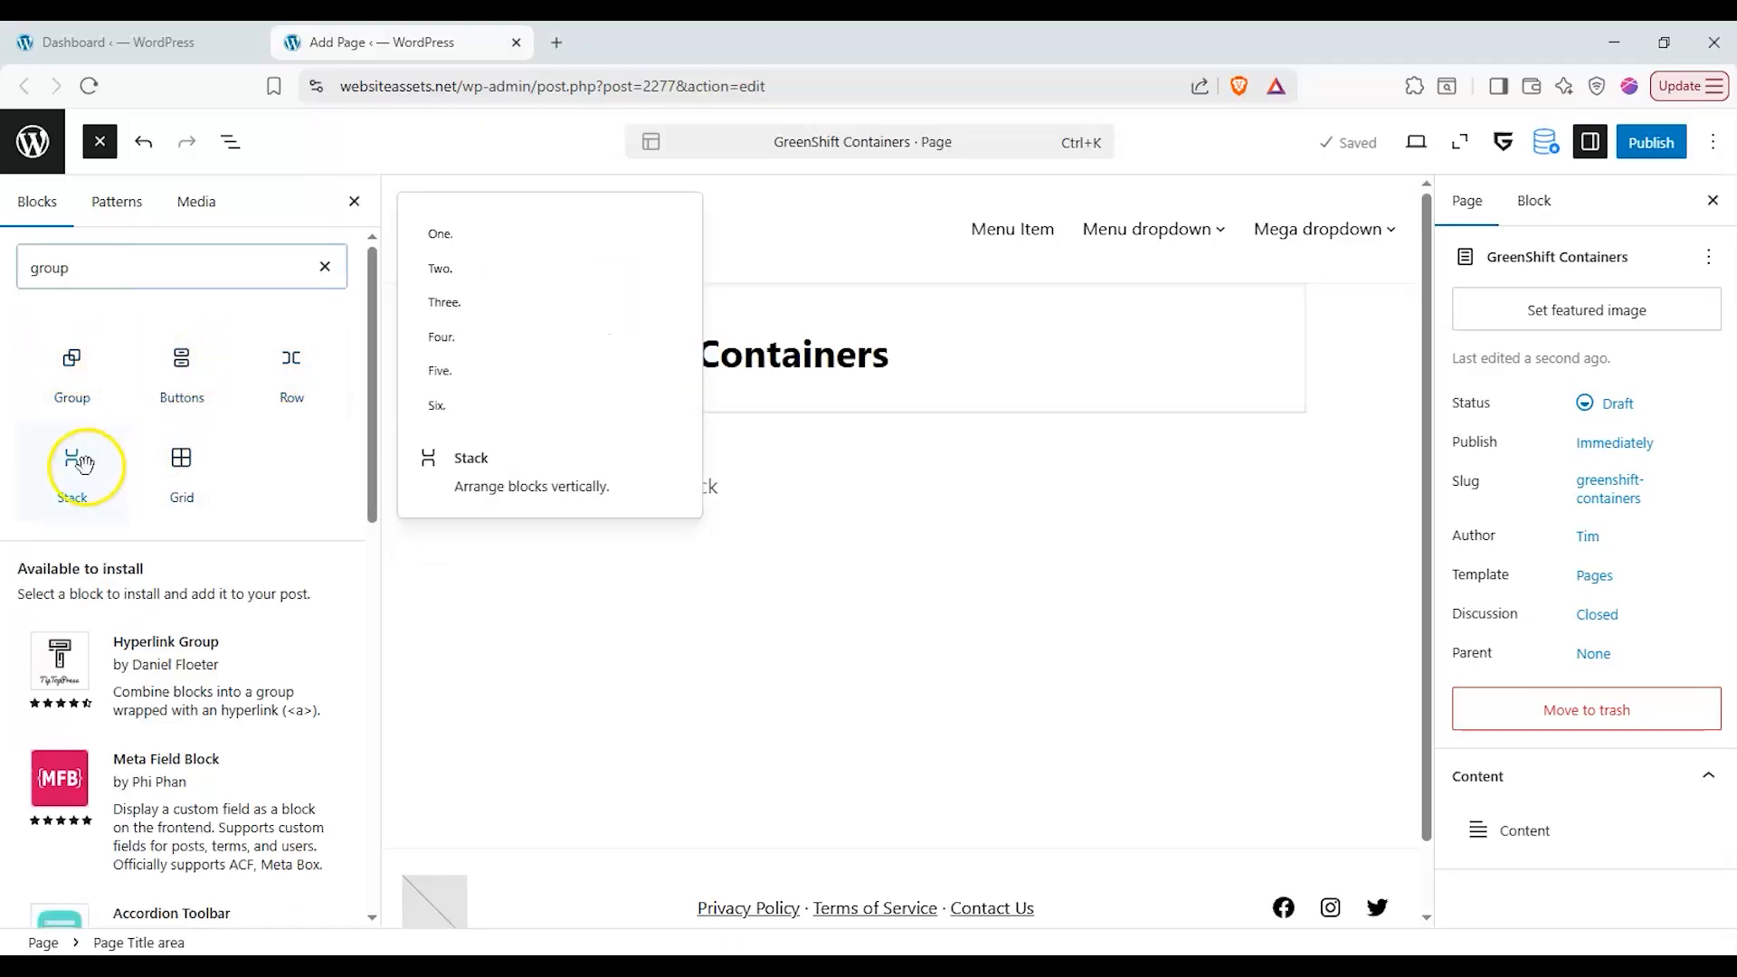
mouse_move(76, 399)
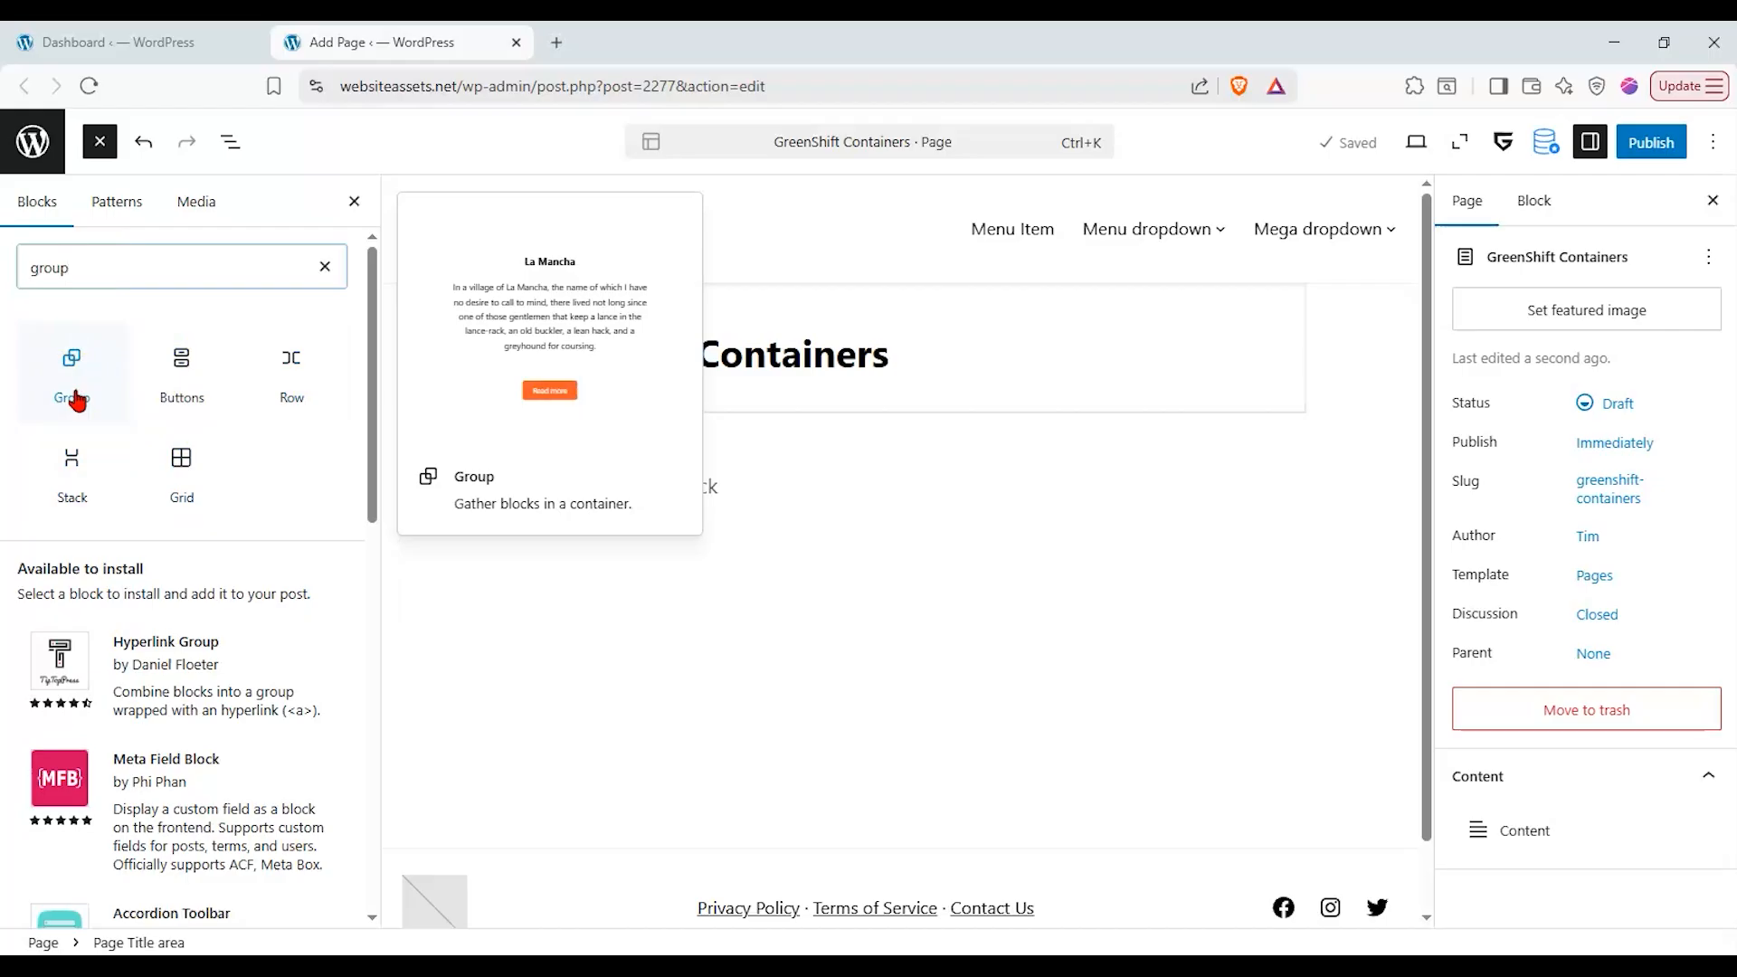
click(272, 376)
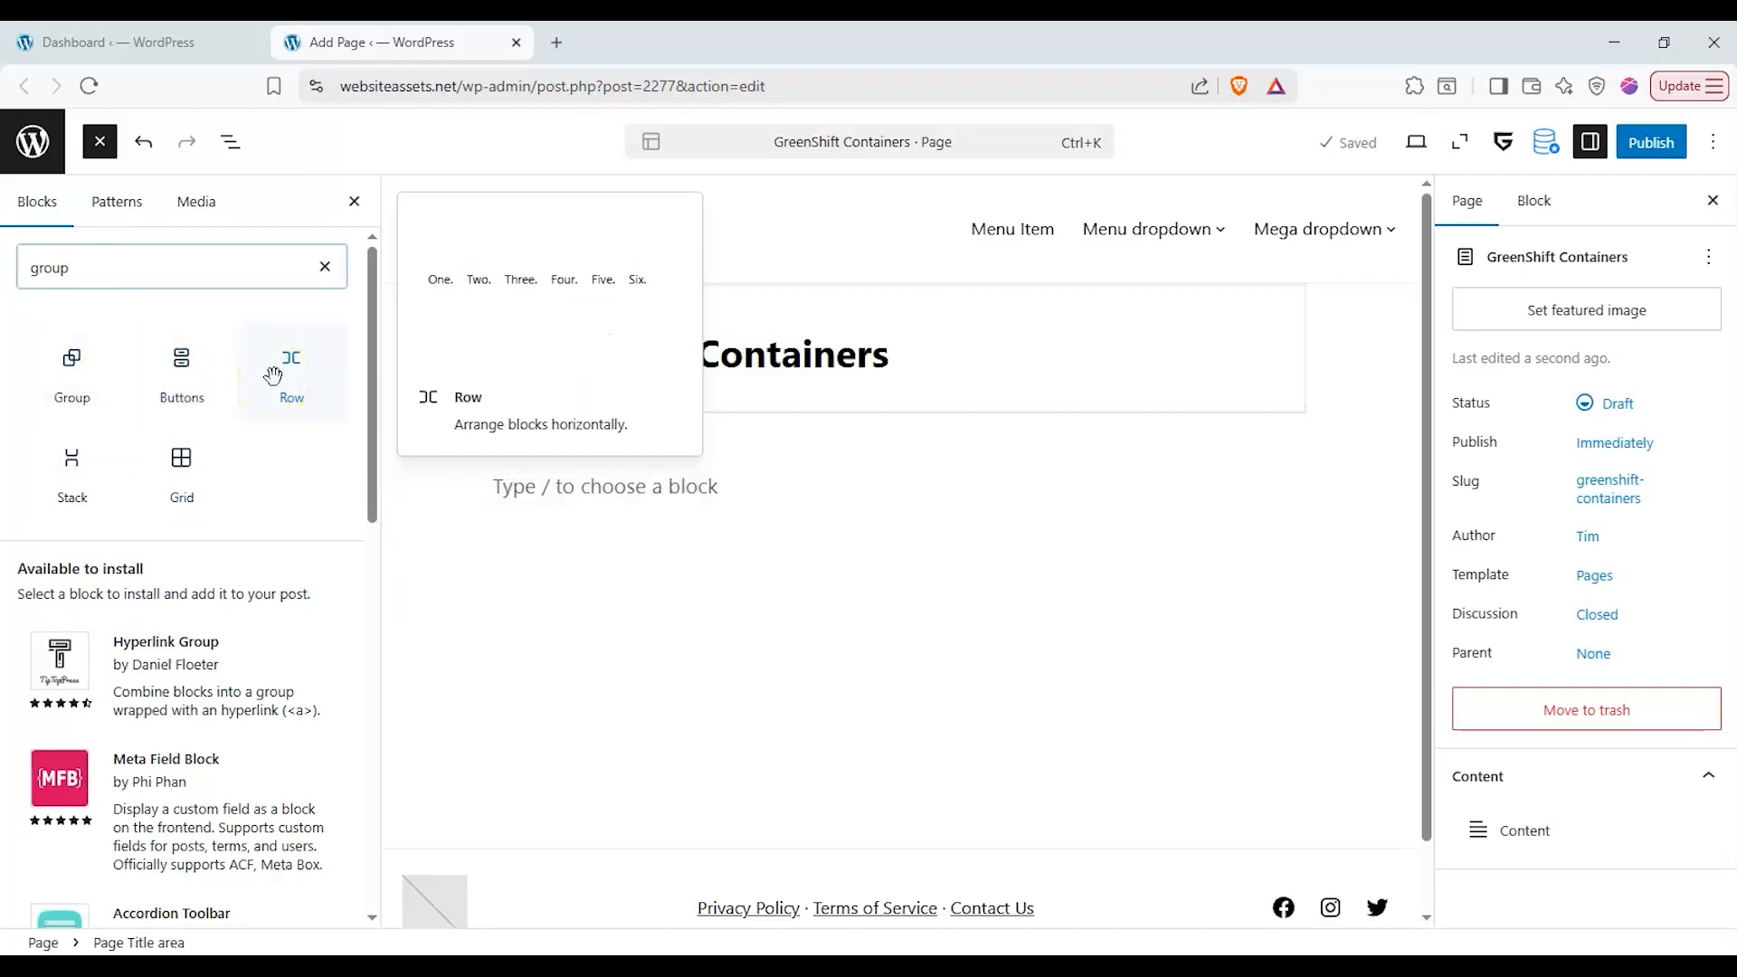
mouse_move(145, 465)
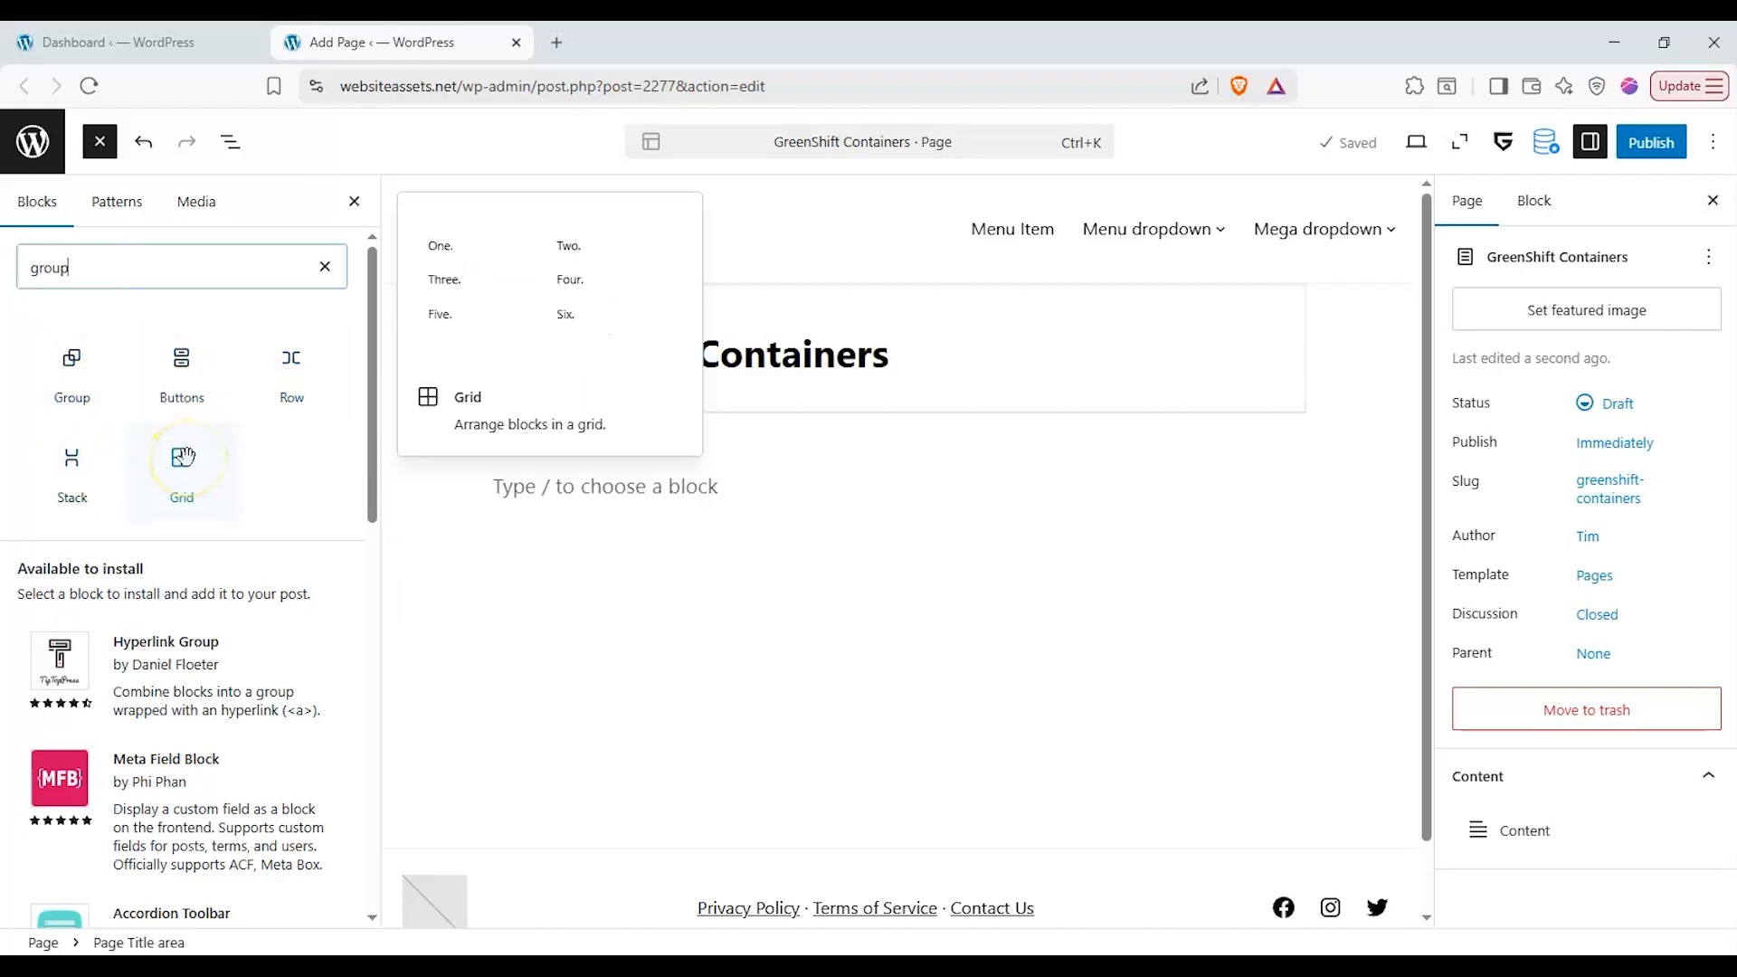
drag(71, 371, 546, 501)
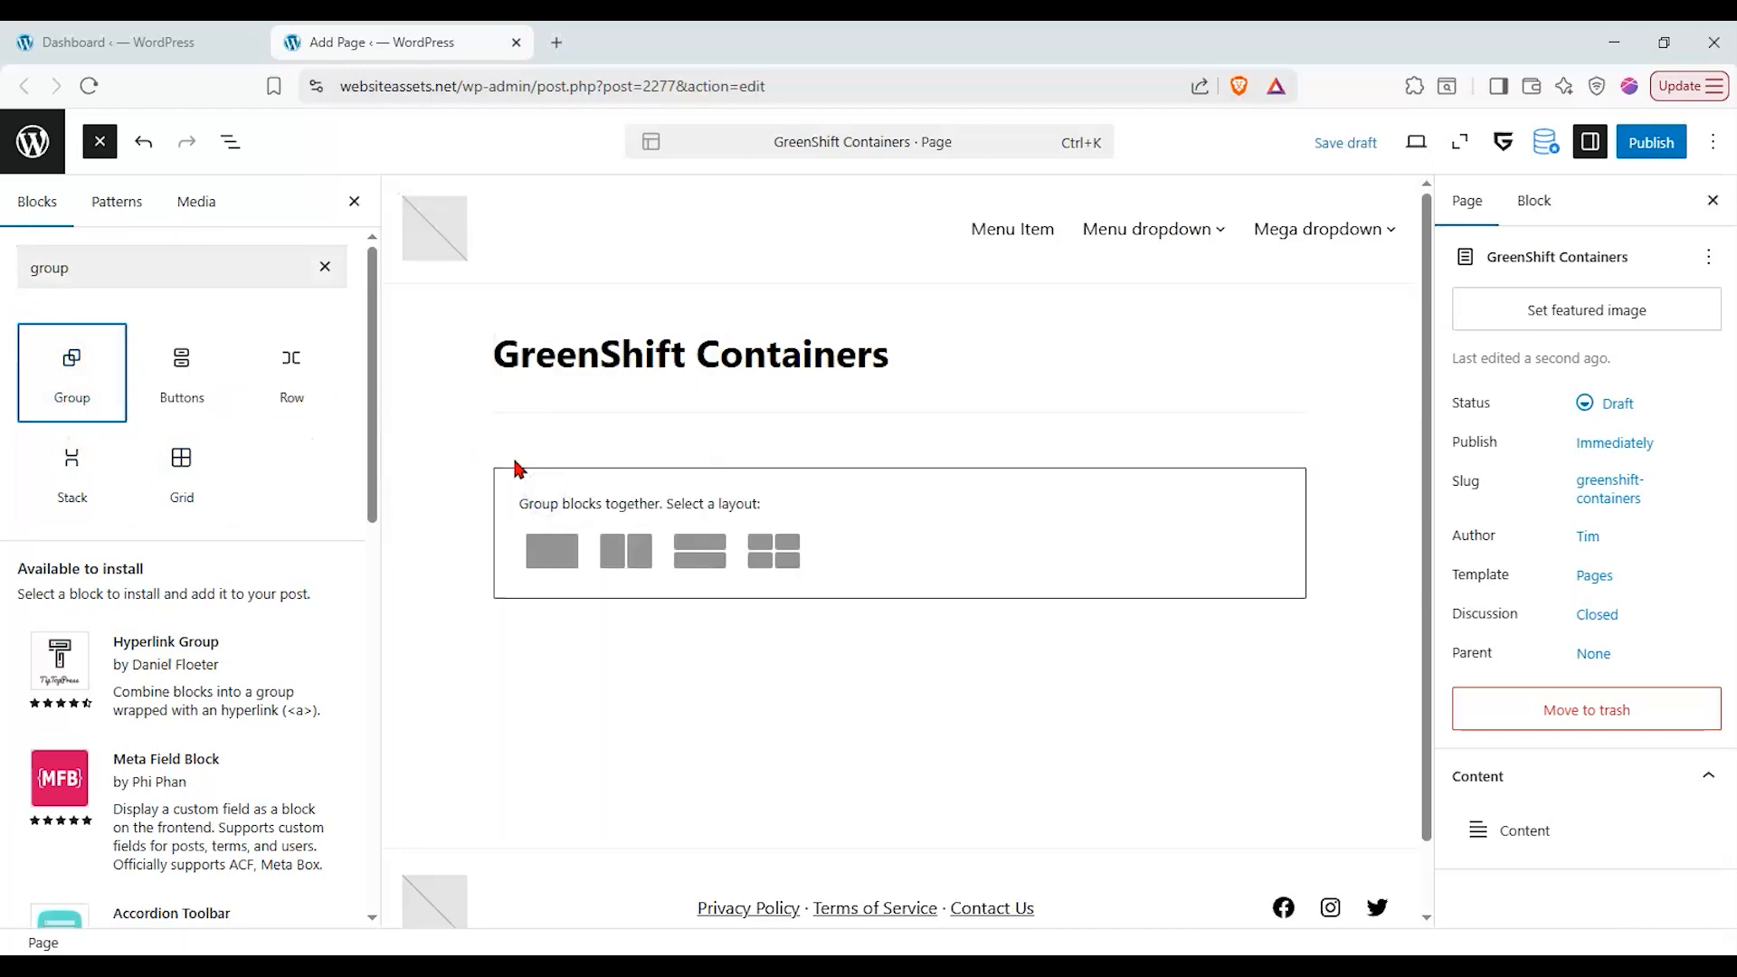
- Select the Group block and try its left and right justification and its inner content width option, restoring both settings
click(517, 438)
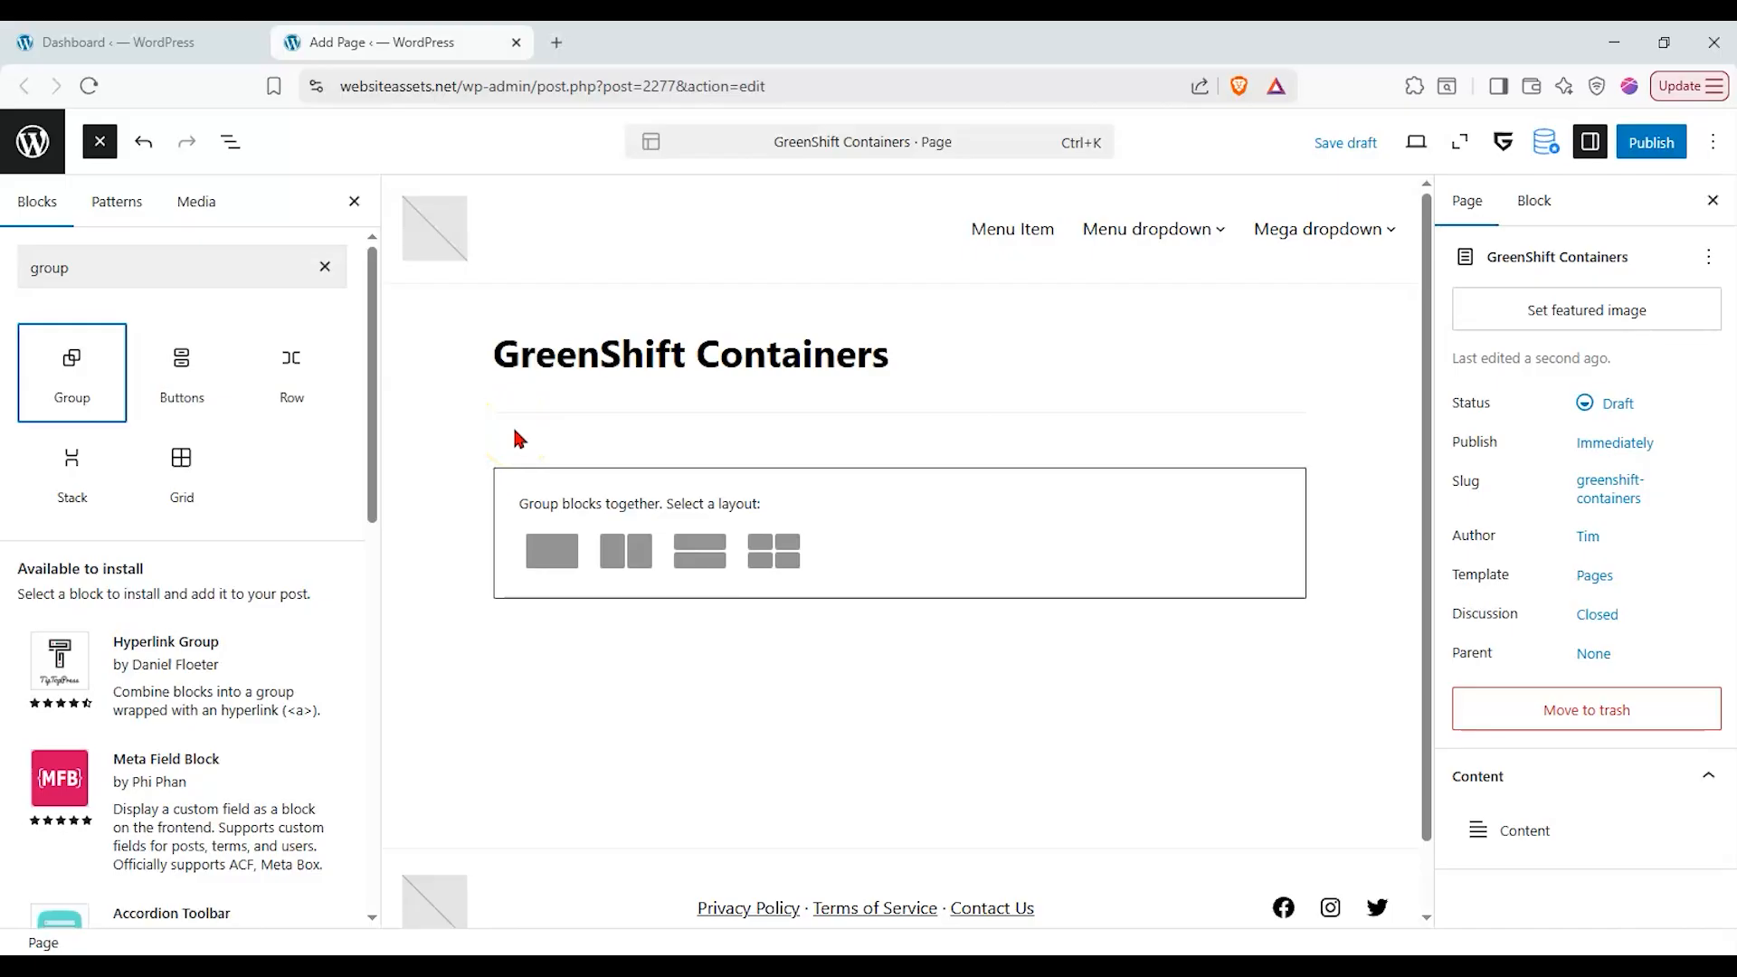
click(532, 474)
click(518, 475)
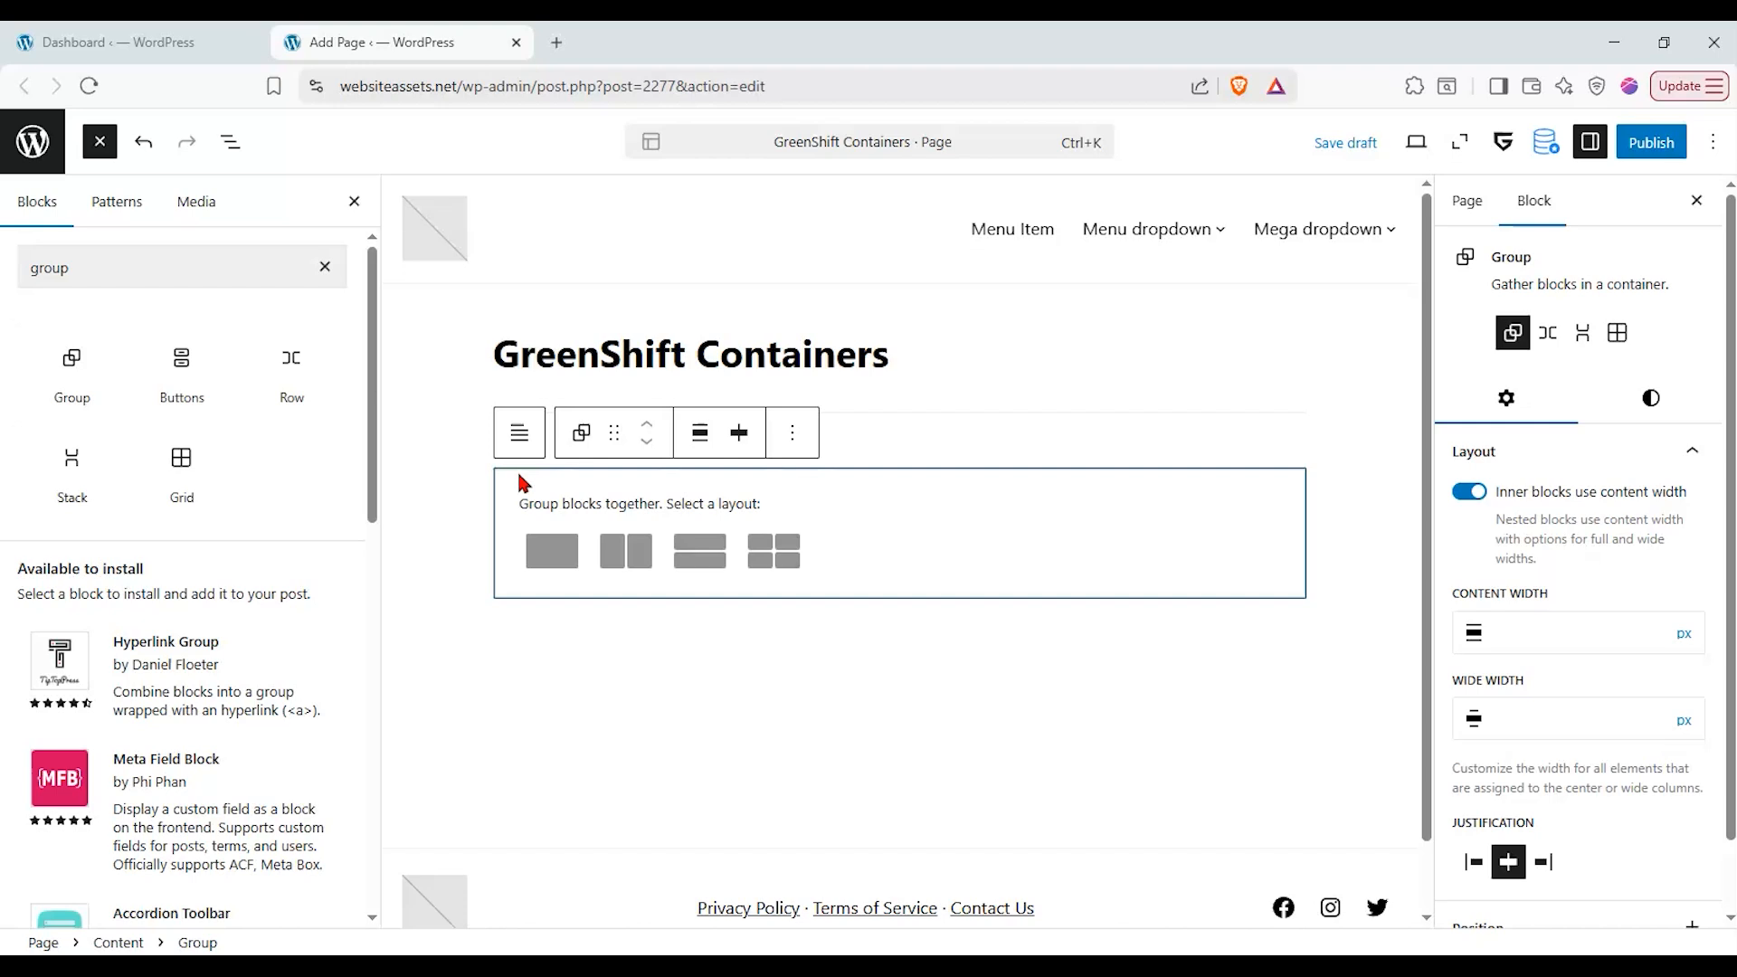
scroll(1493, 535, down, 1)
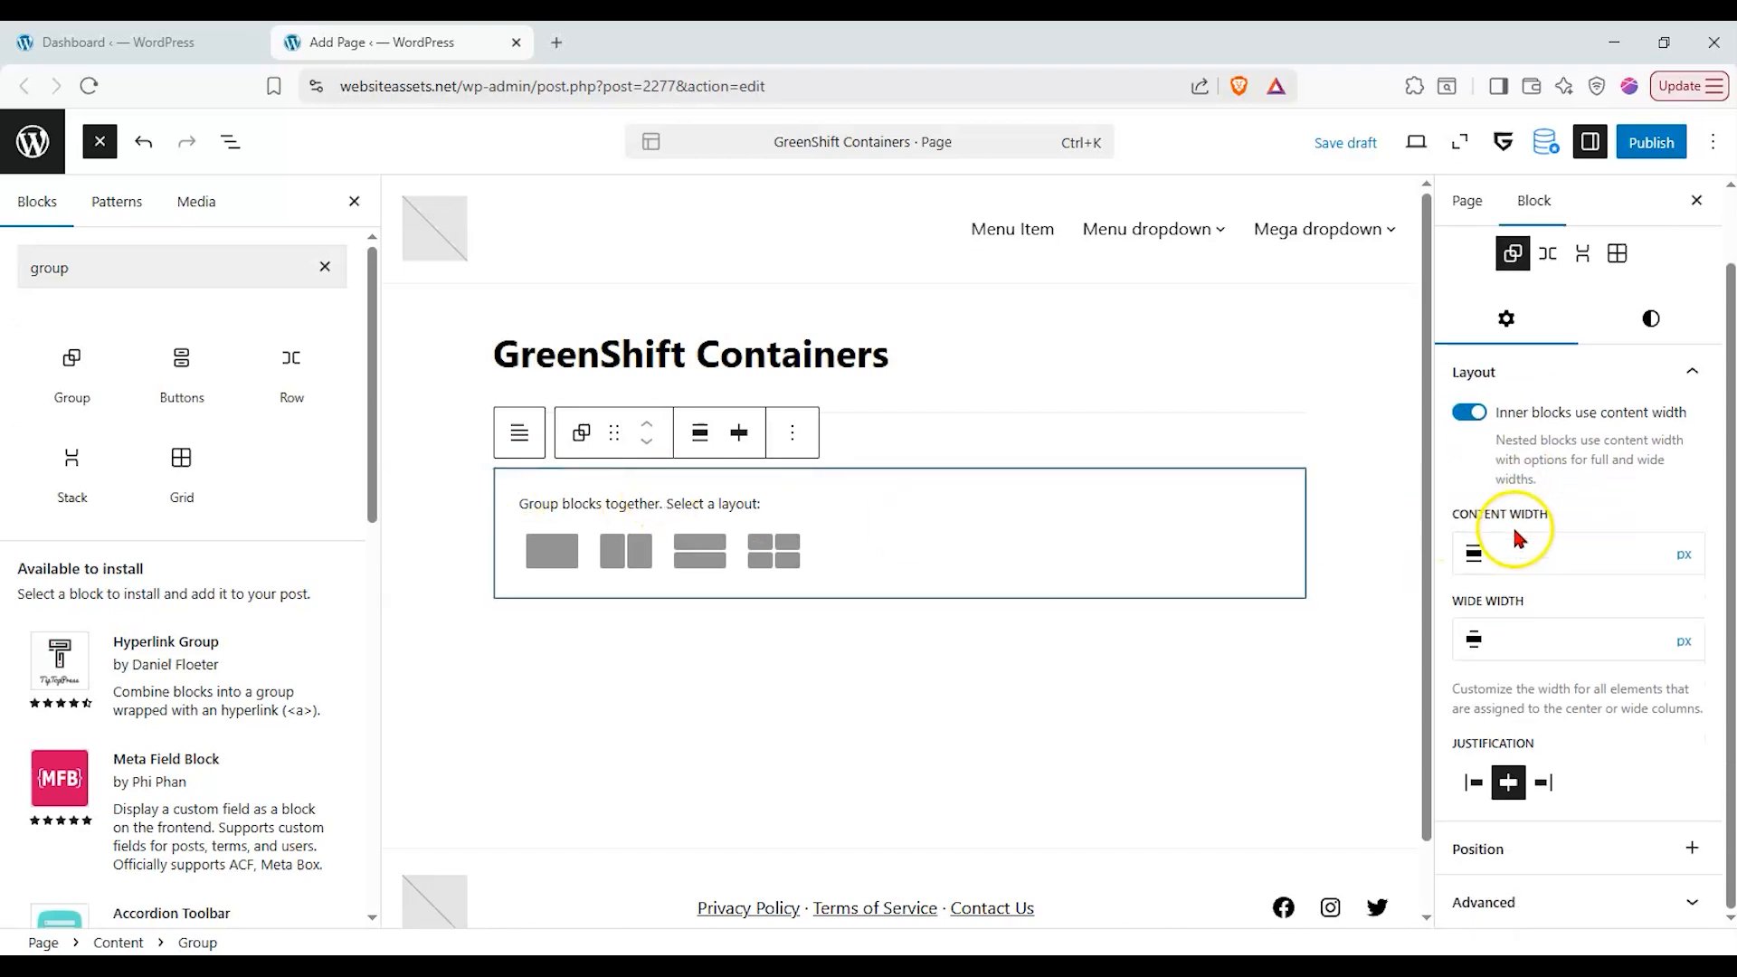
click(1474, 784)
click(1541, 784)
click(1513, 790)
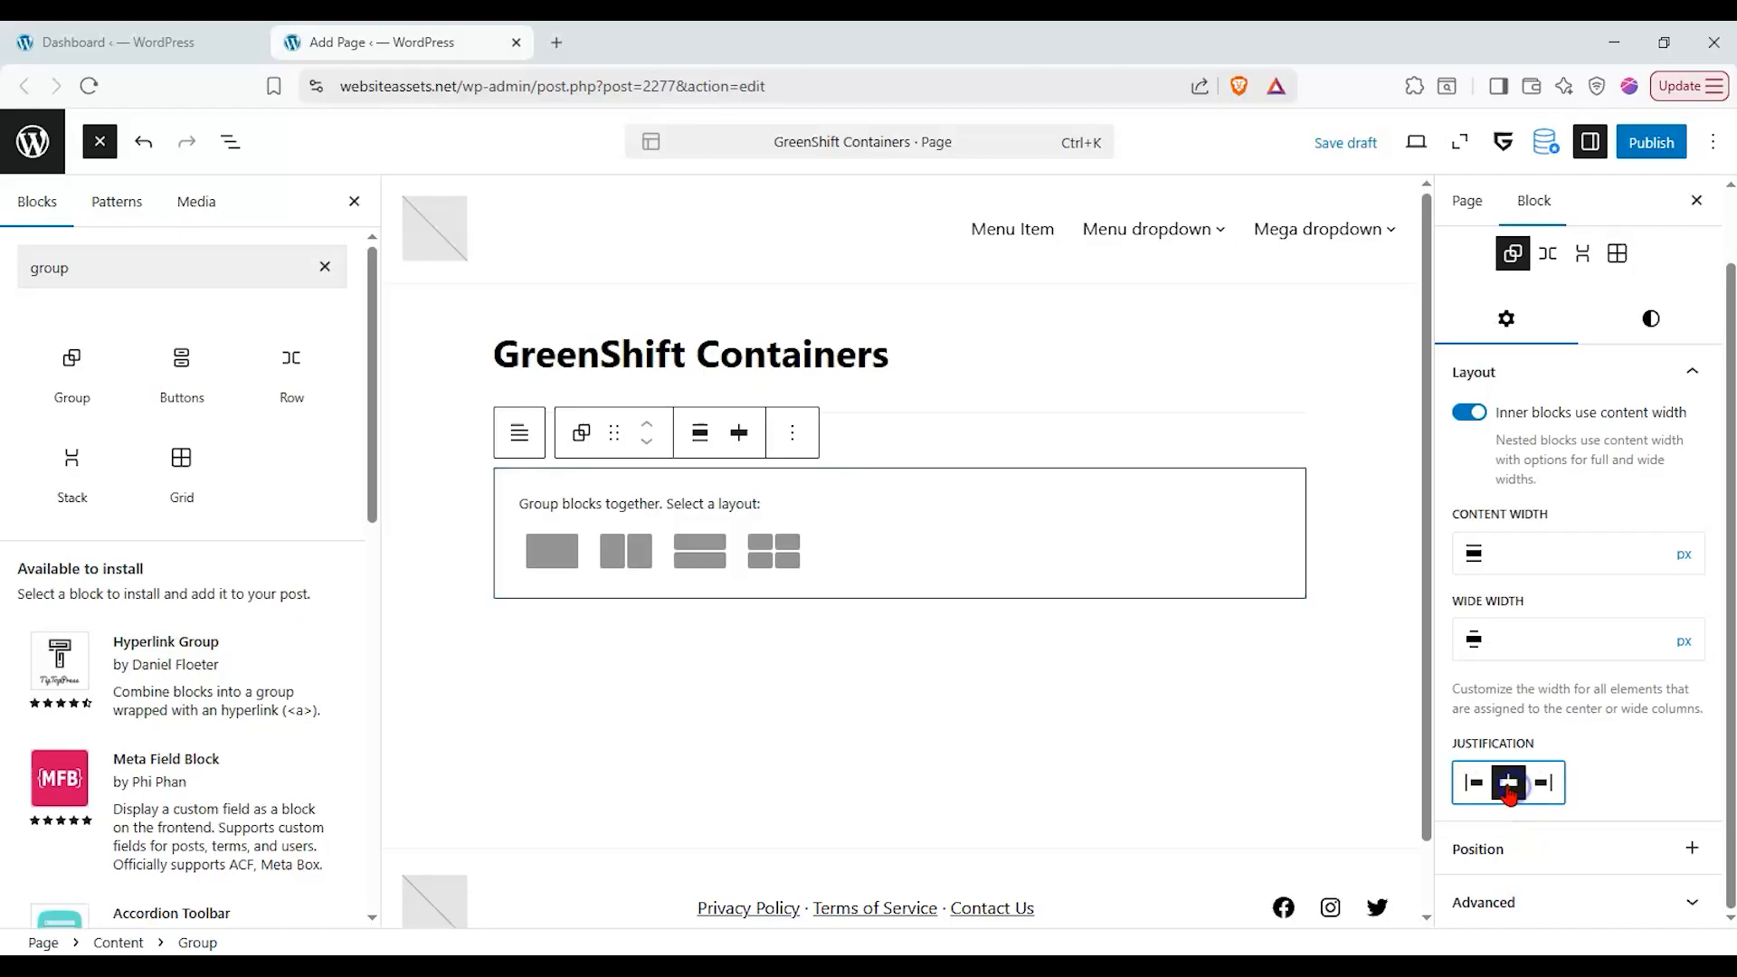
click(1481, 418)
click(1469, 492)
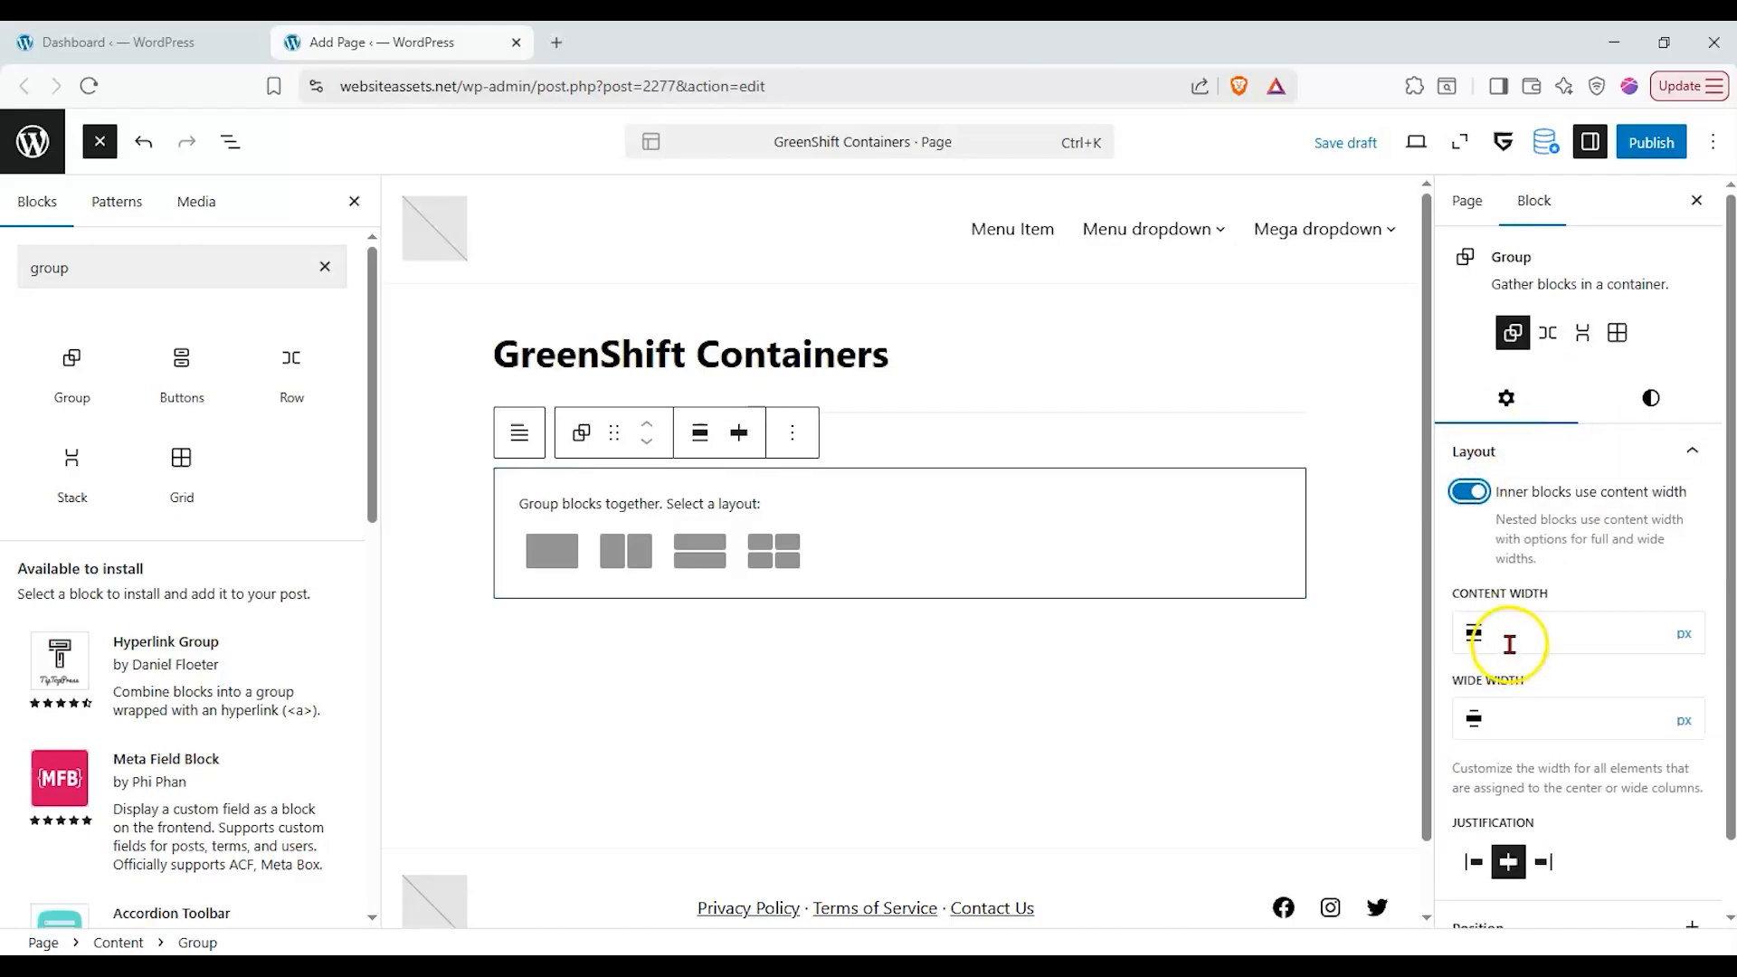
- Examine the Group block's position and advanced settings and its style options for color, background image, typography, dimensions and border
scroll(1533, 651, down, 1)
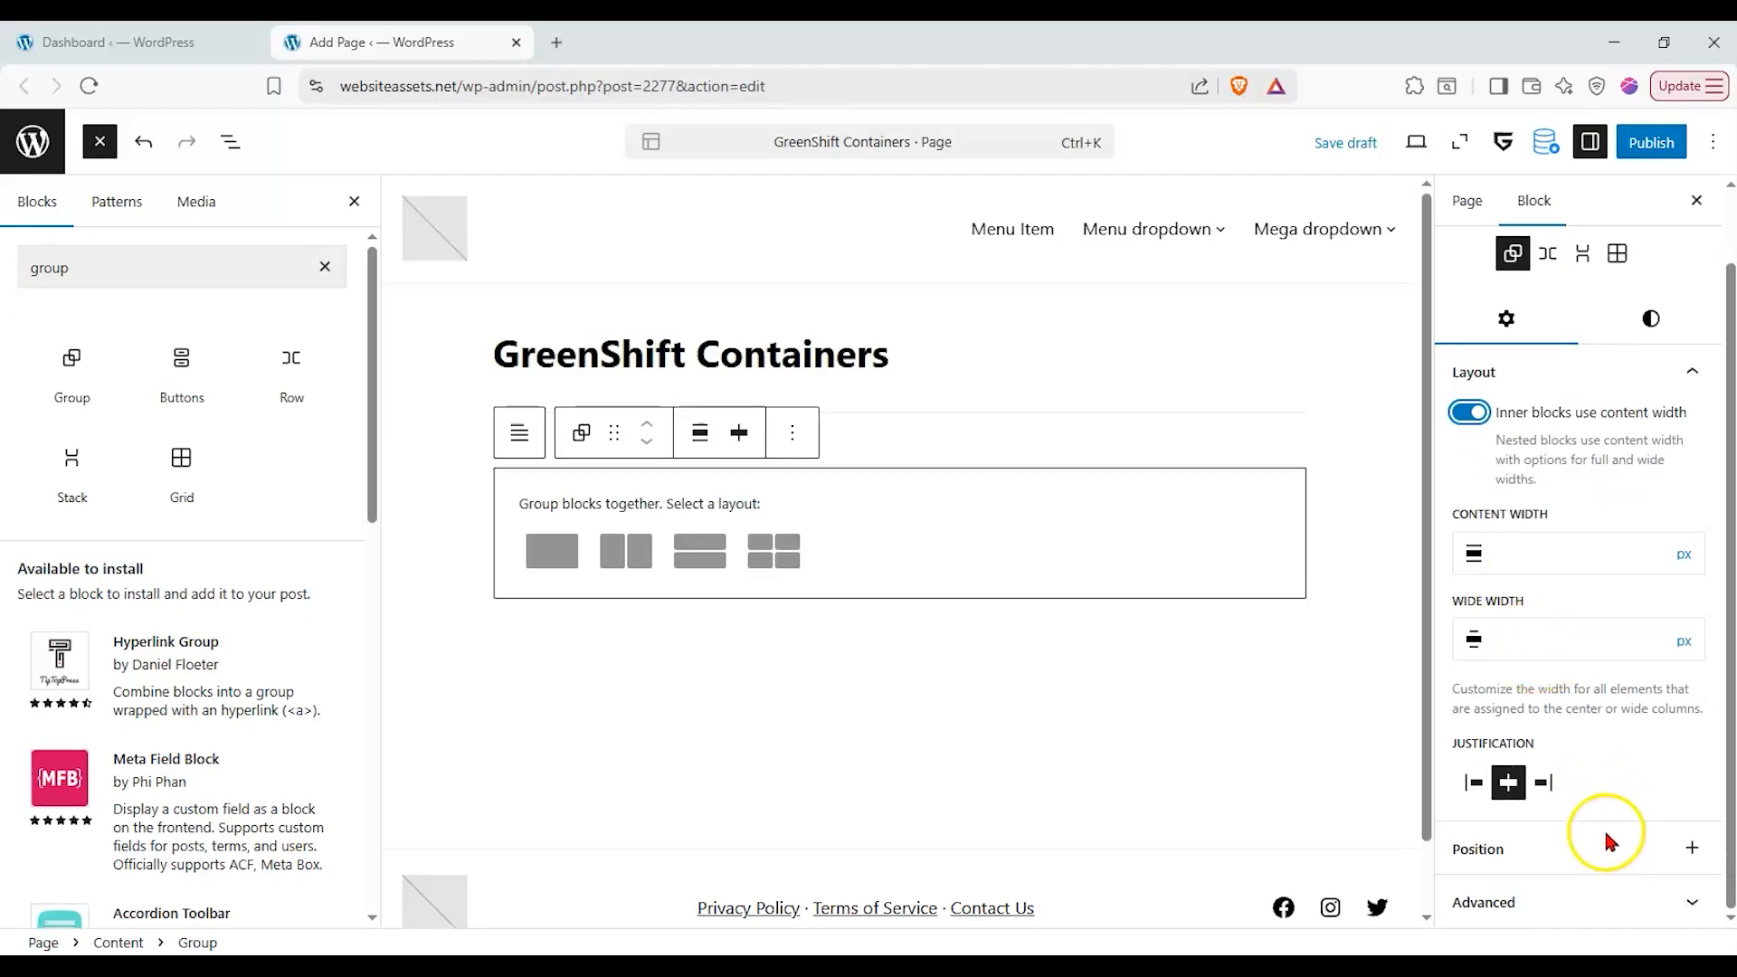
click(1690, 849)
click(1669, 828)
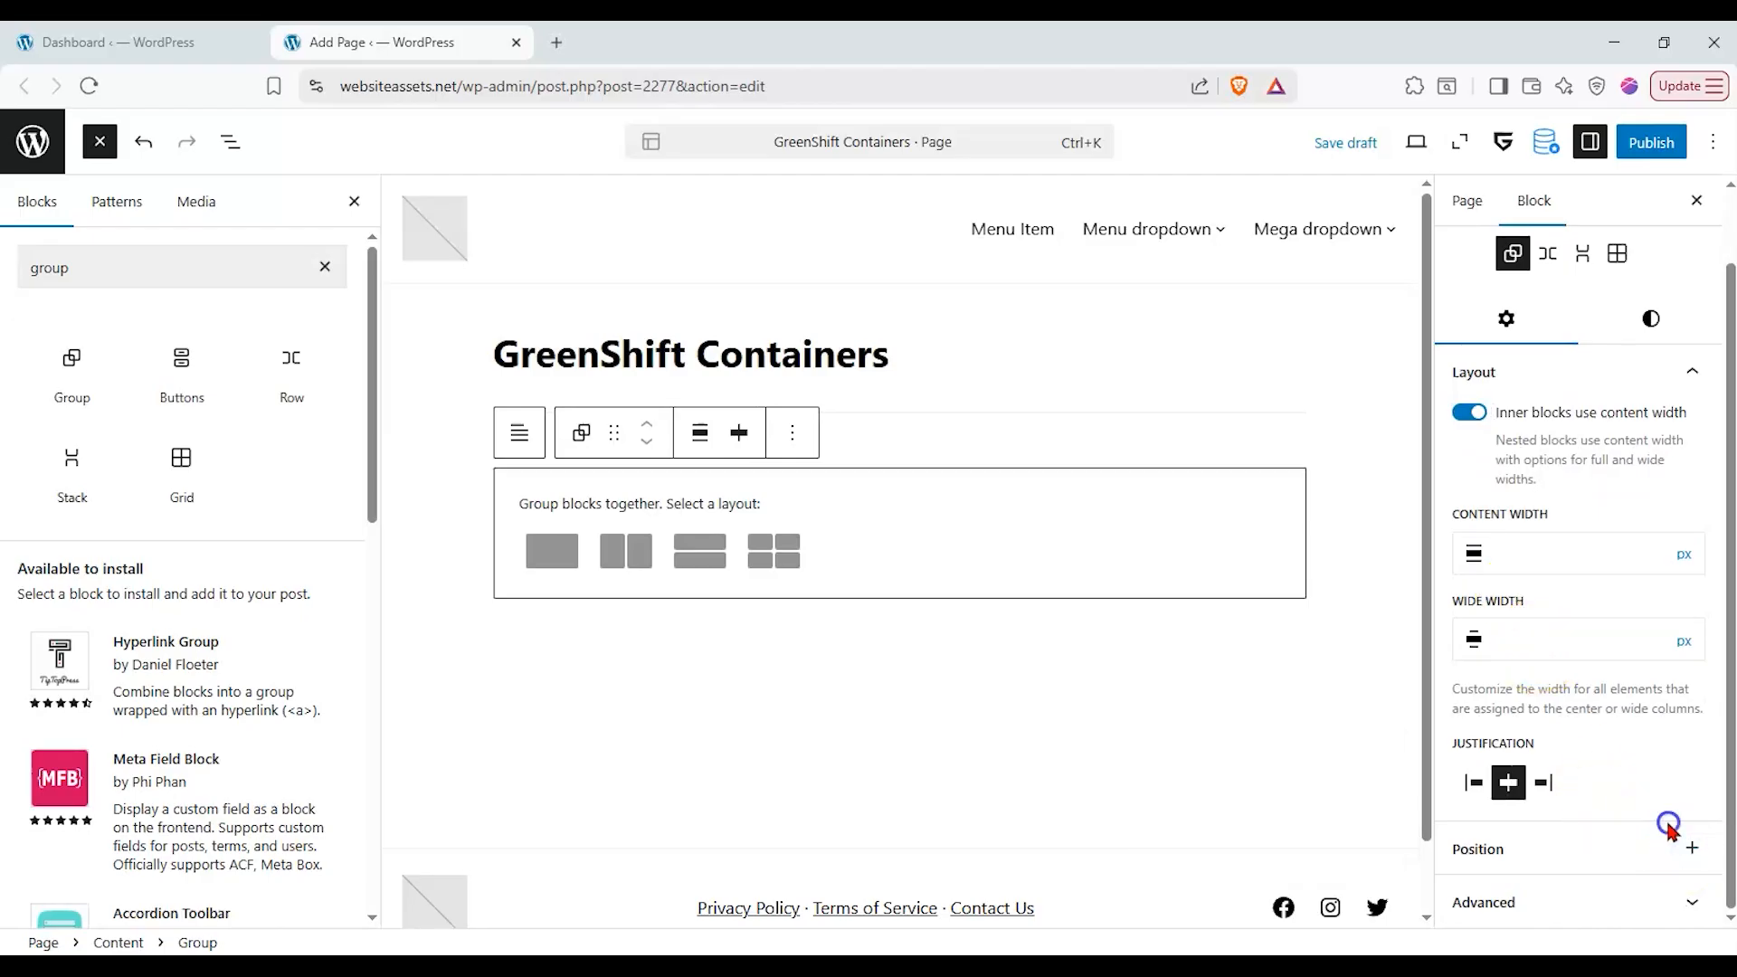
click(1648, 900)
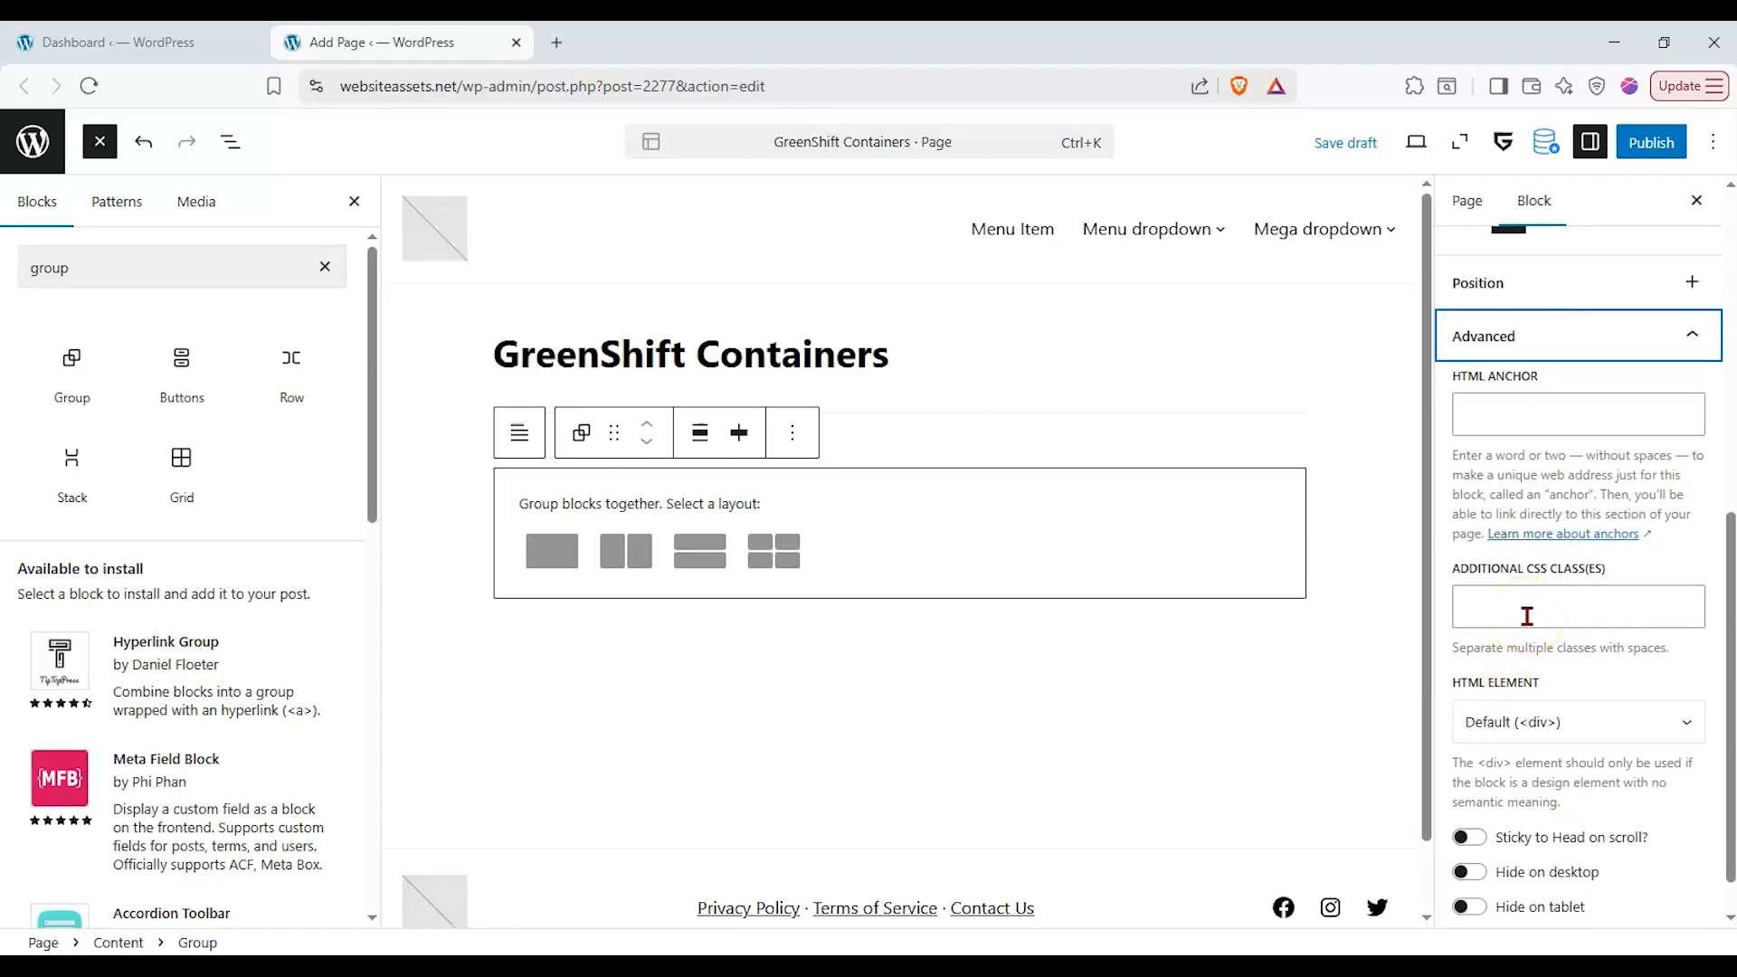
scroll(1528, 616, down, 1)
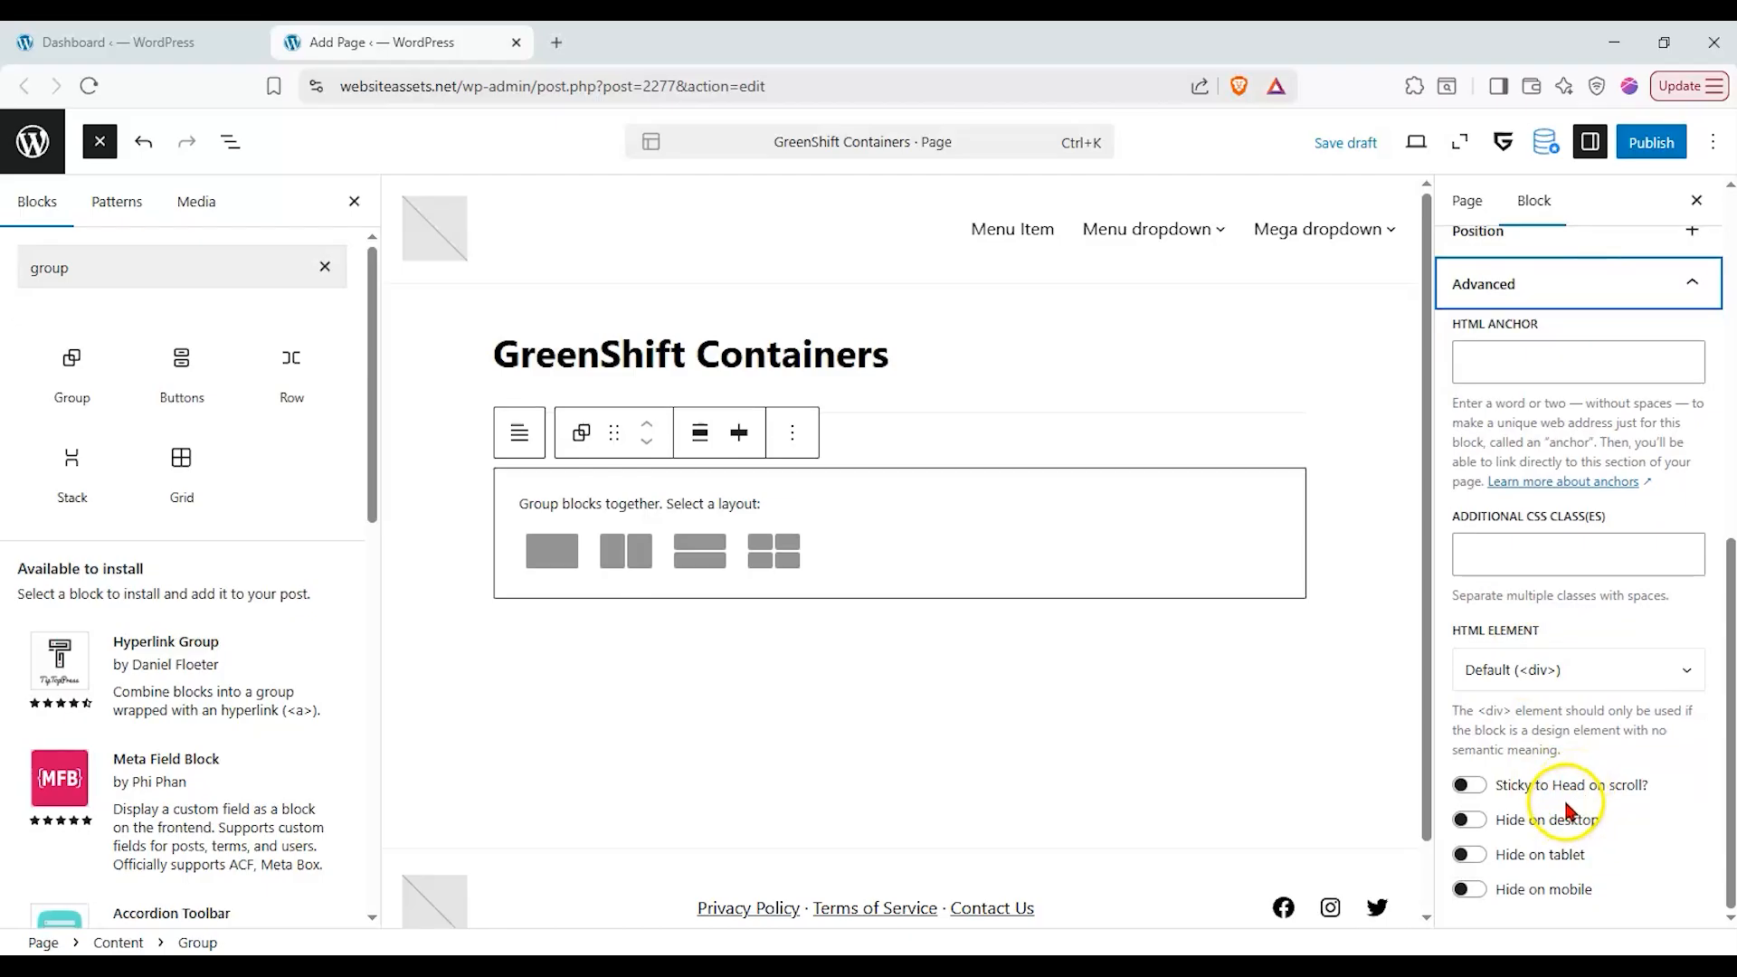
scroll(1538, 769, up, 10)
click(1612, 350)
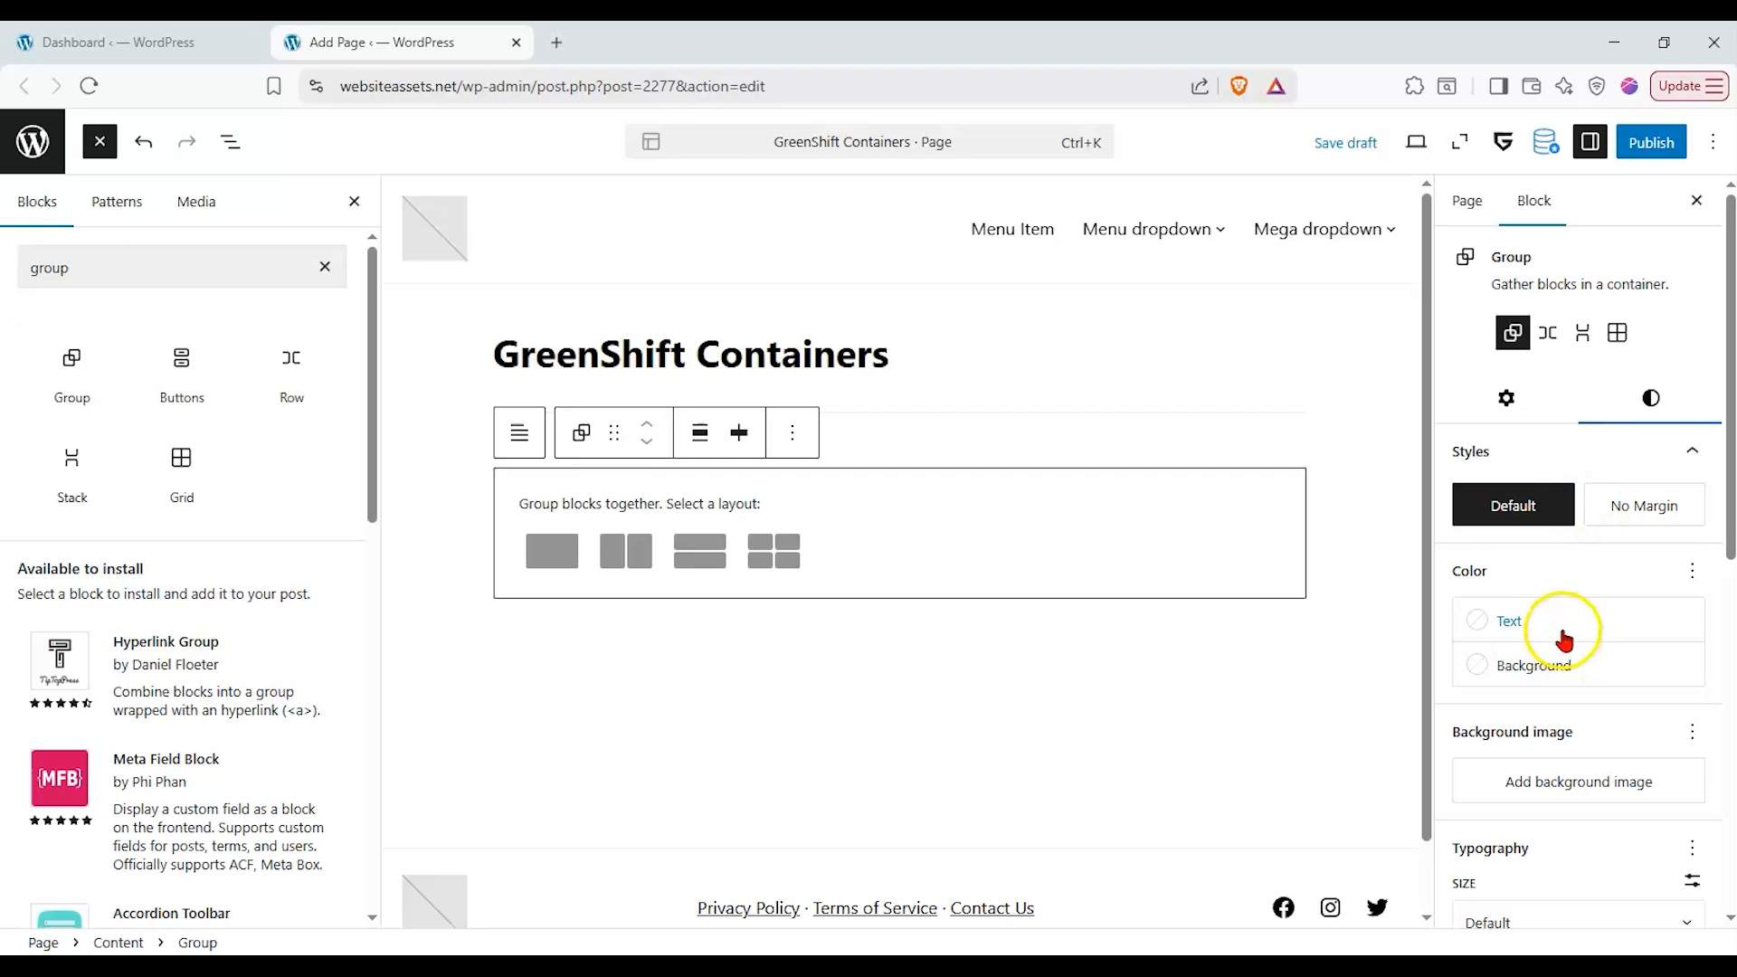
scroll(1584, 697, down, 4)
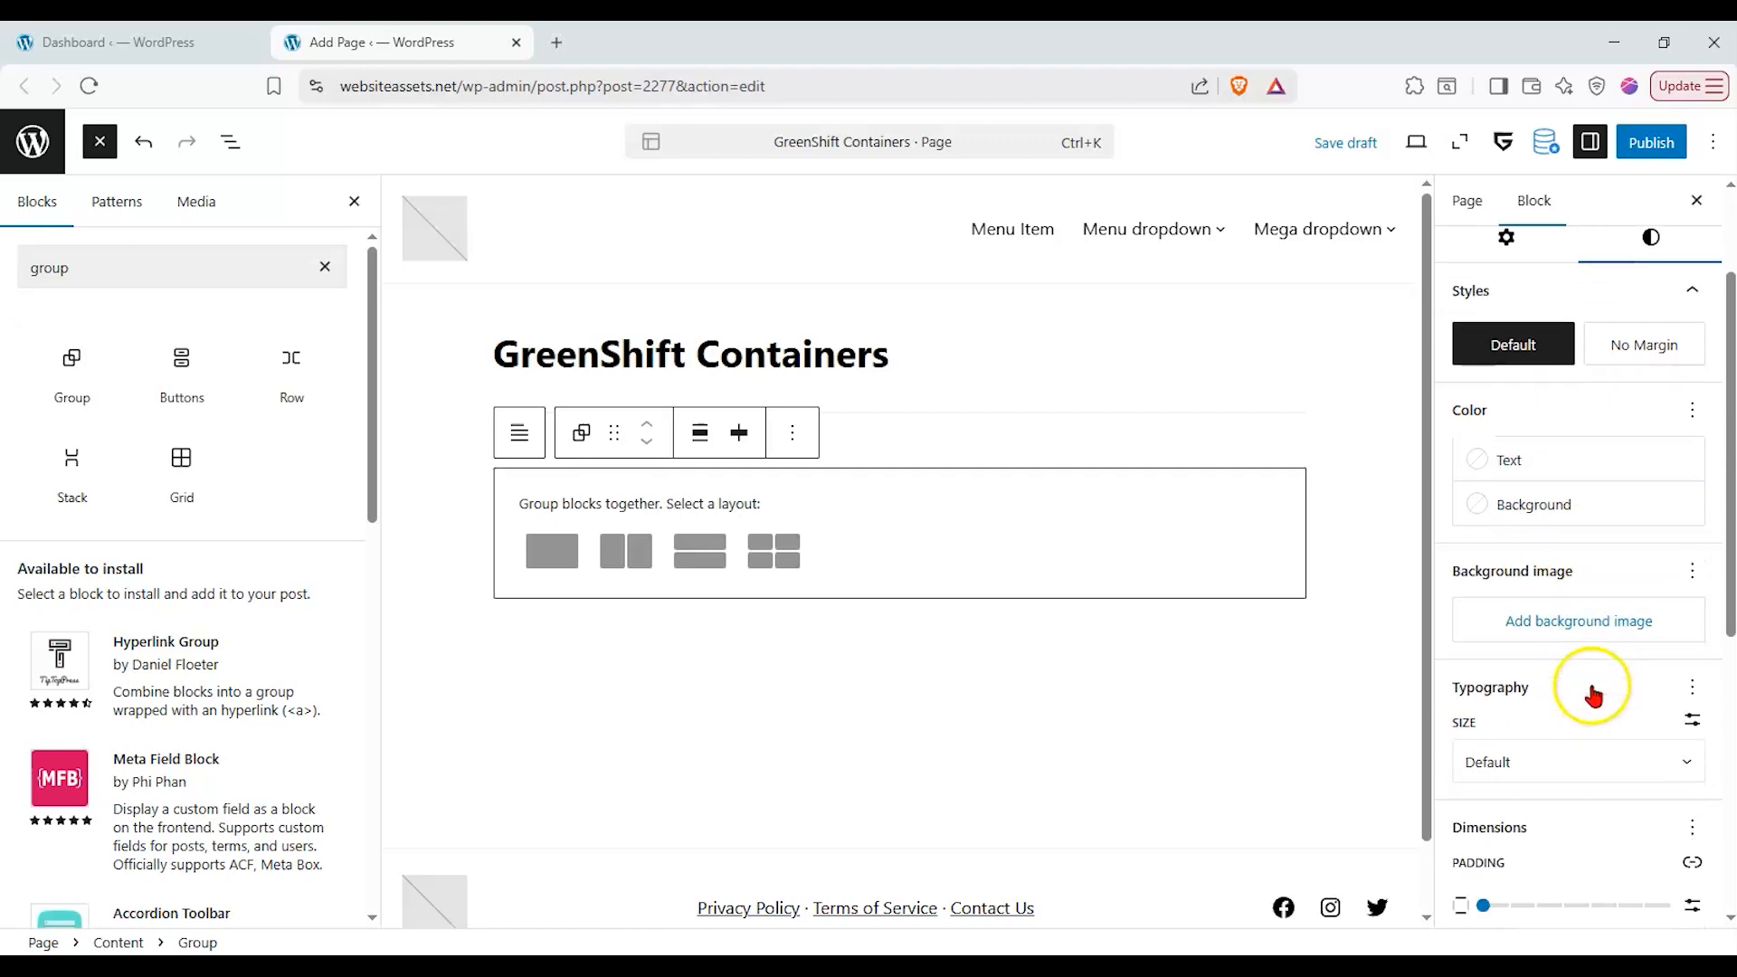
scroll(1597, 690, down, 4)
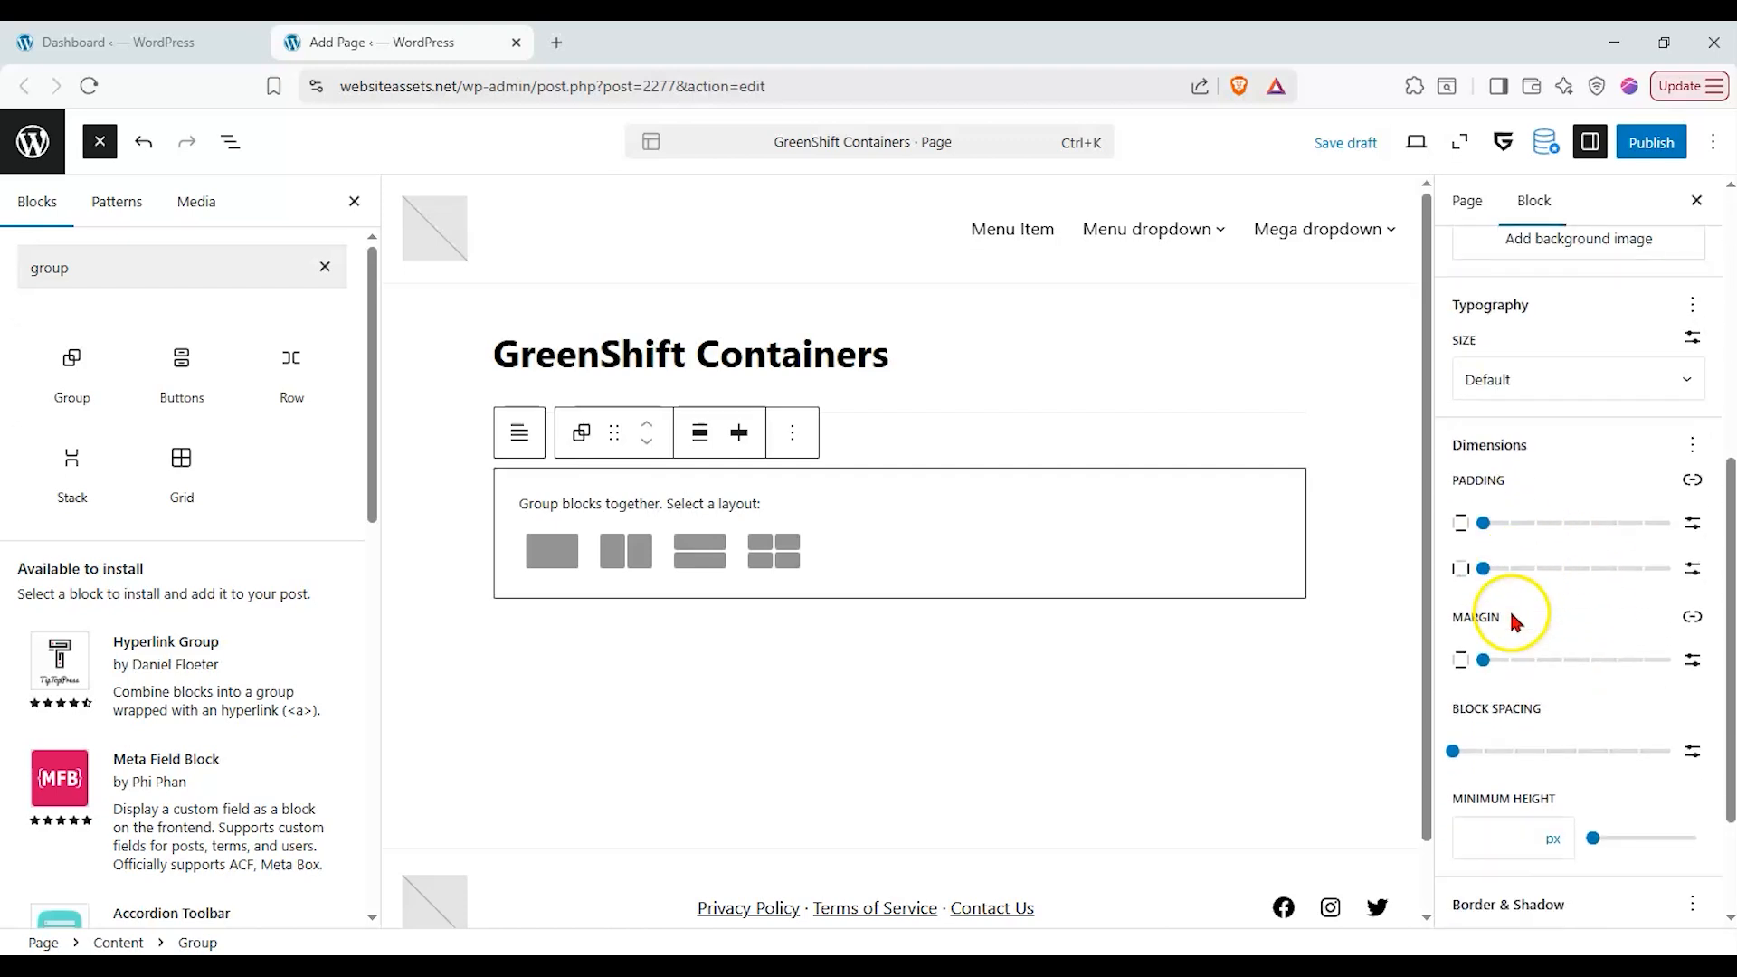
scroll(1514, 625, down, 1)
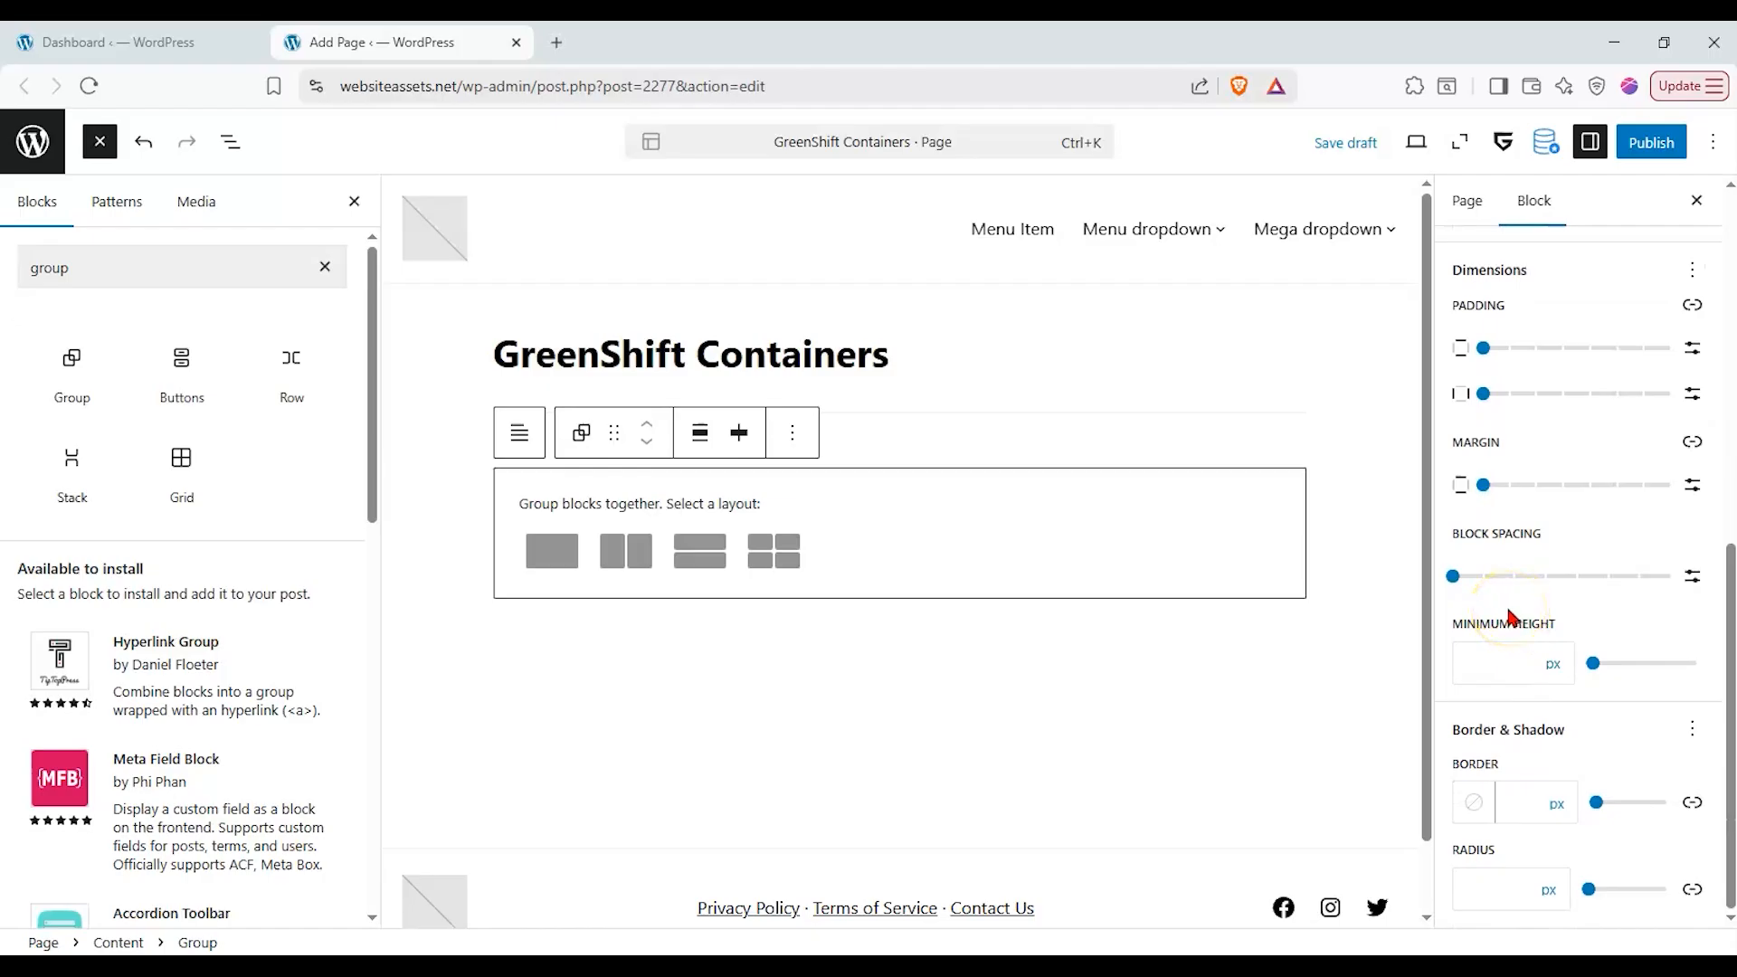
scroll(1507, 615, up, 9)
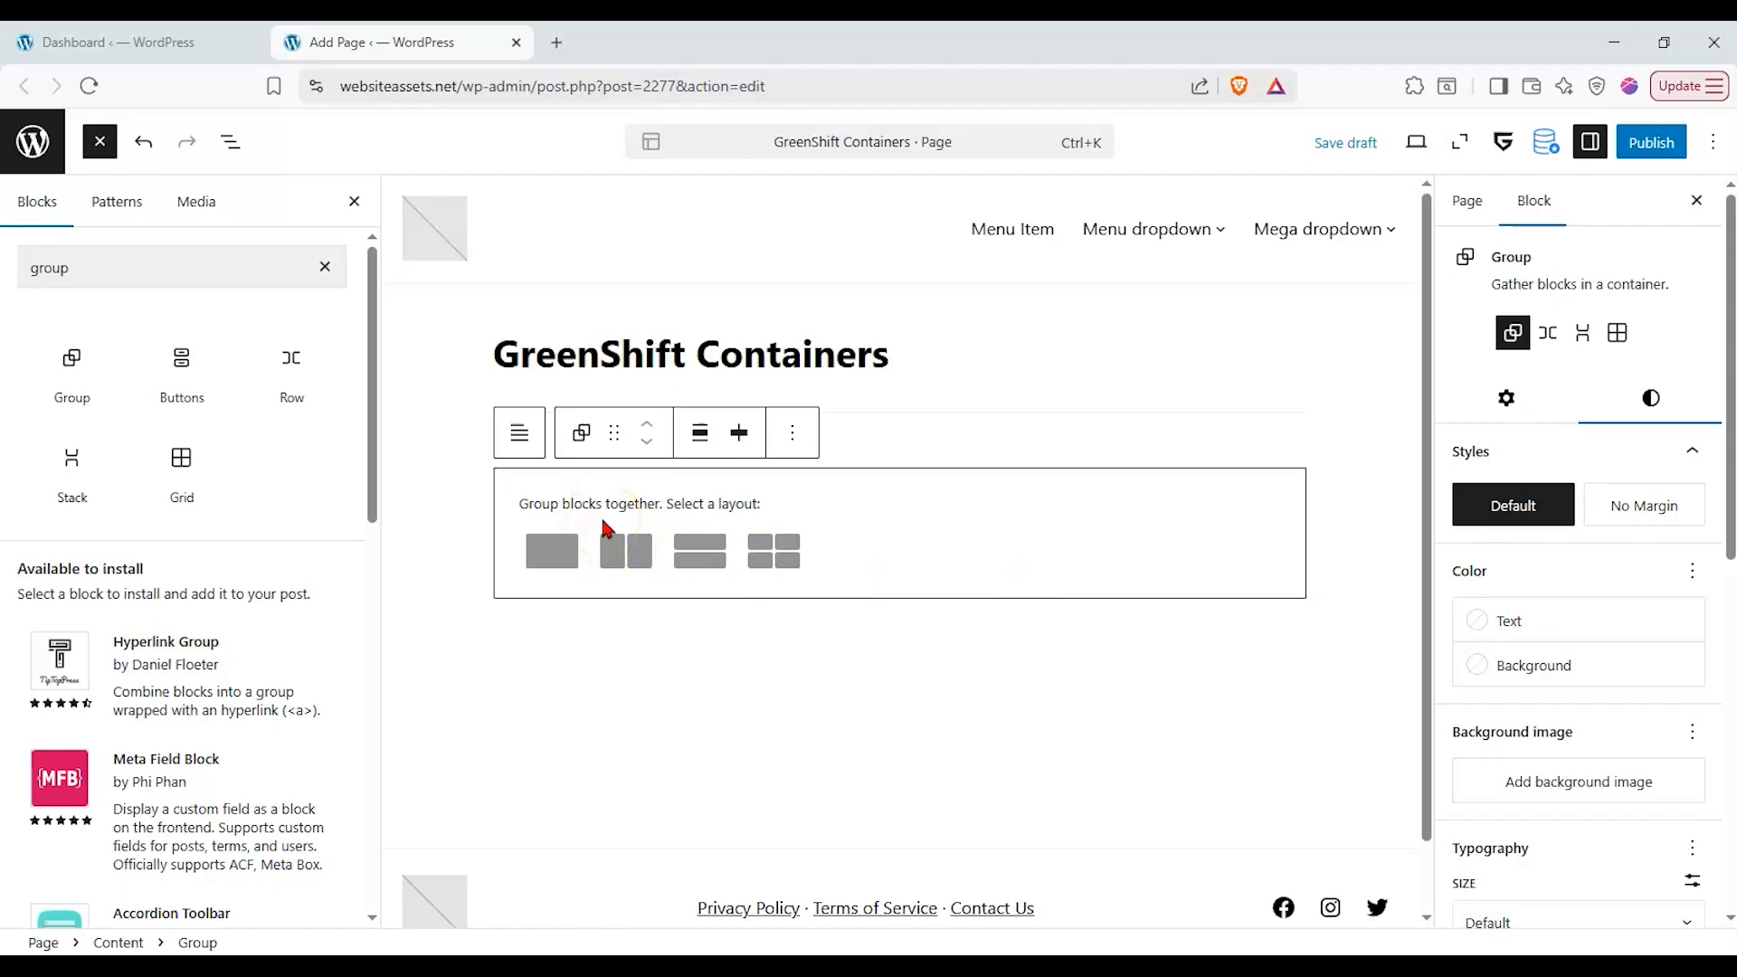
- Choose the Row layout for the Group block so its blocks are arranged horizontally
click(620, 557)
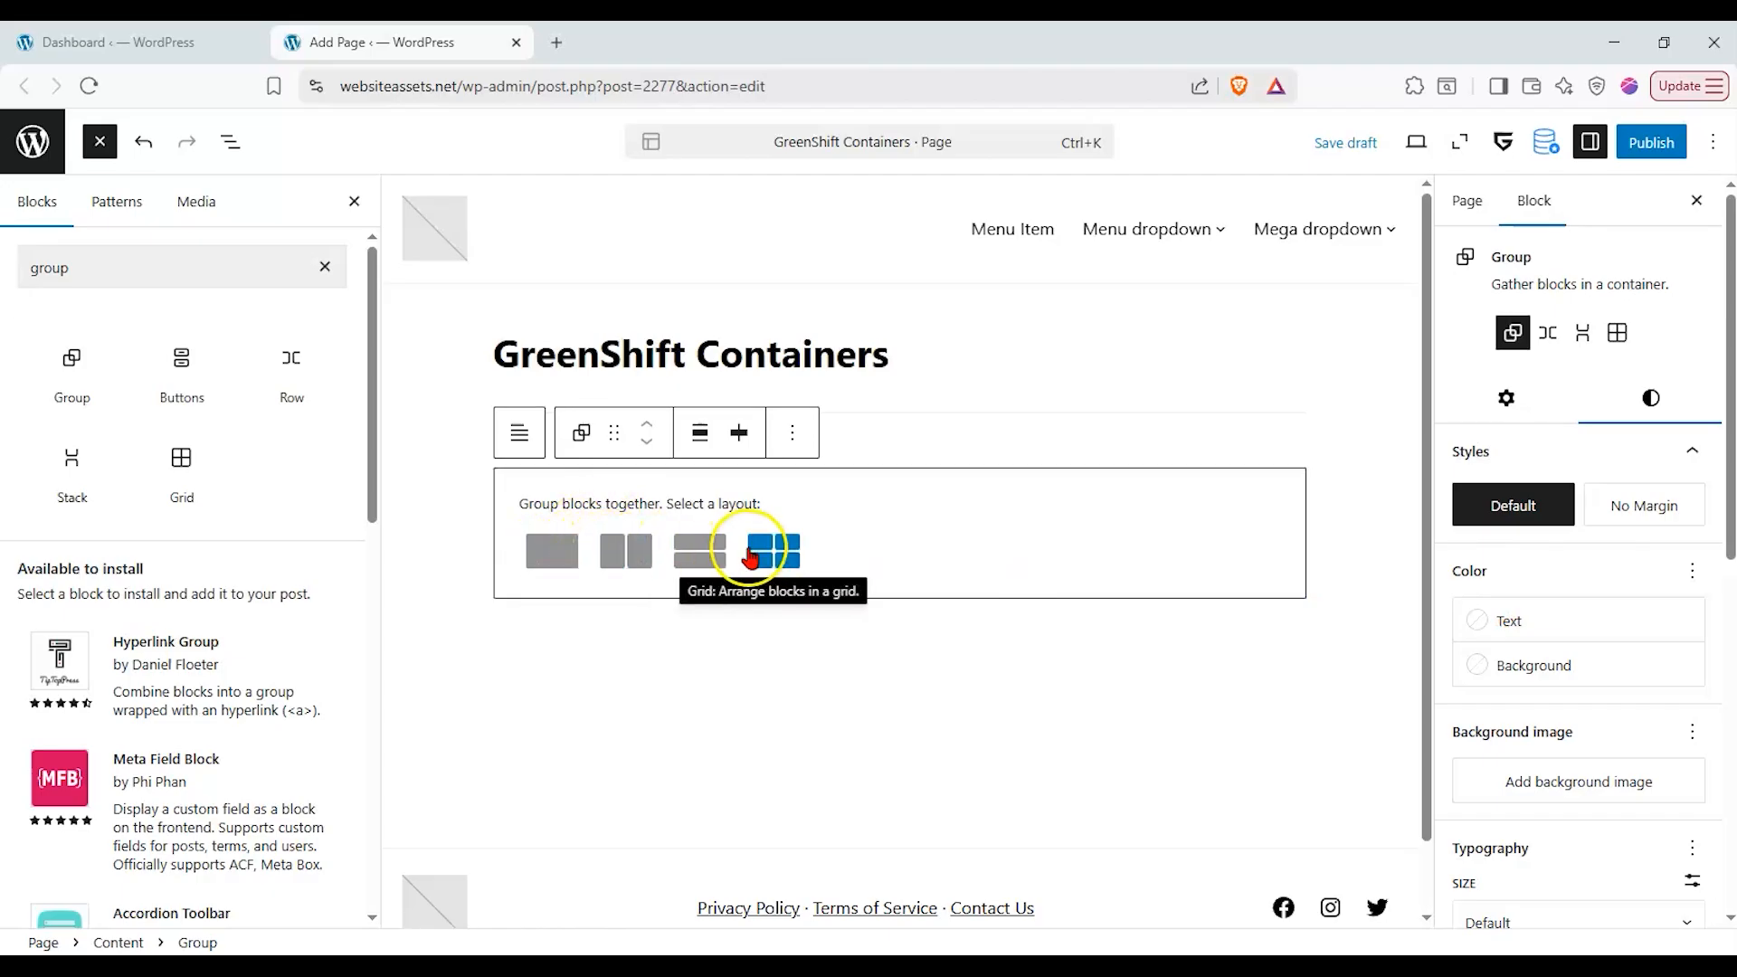
click(627, 550)
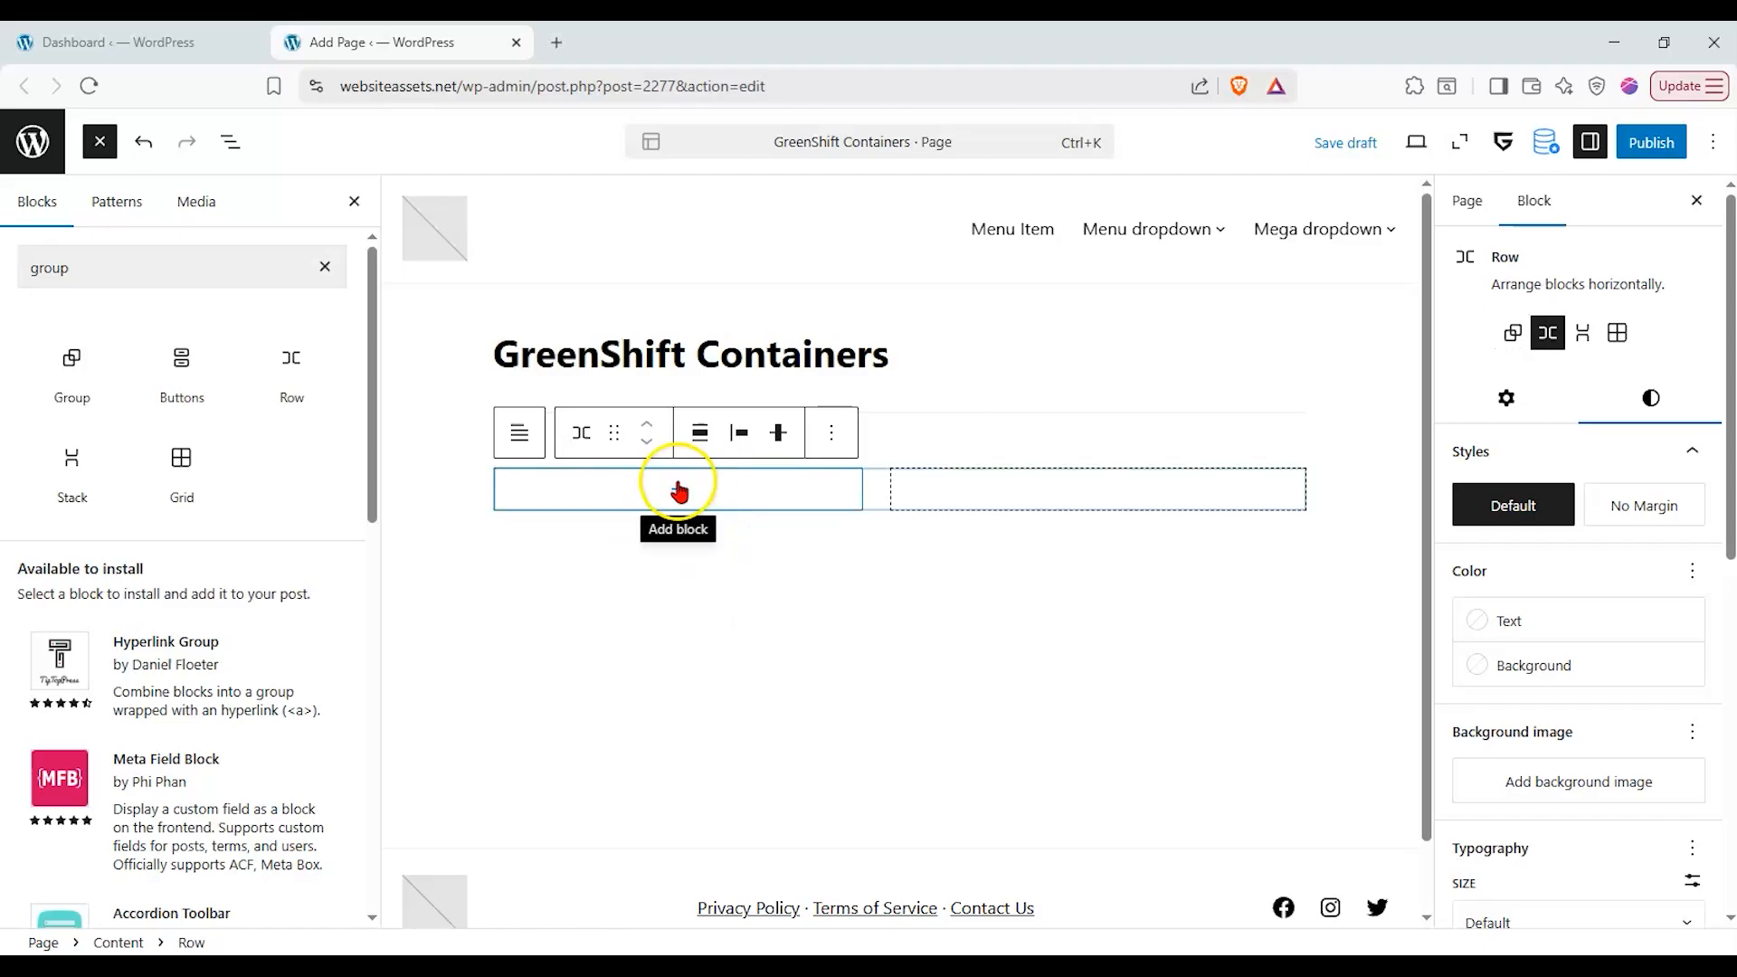
- Clear the block library search and insert a Title block into the first cell of the Row block
click(325, 266)
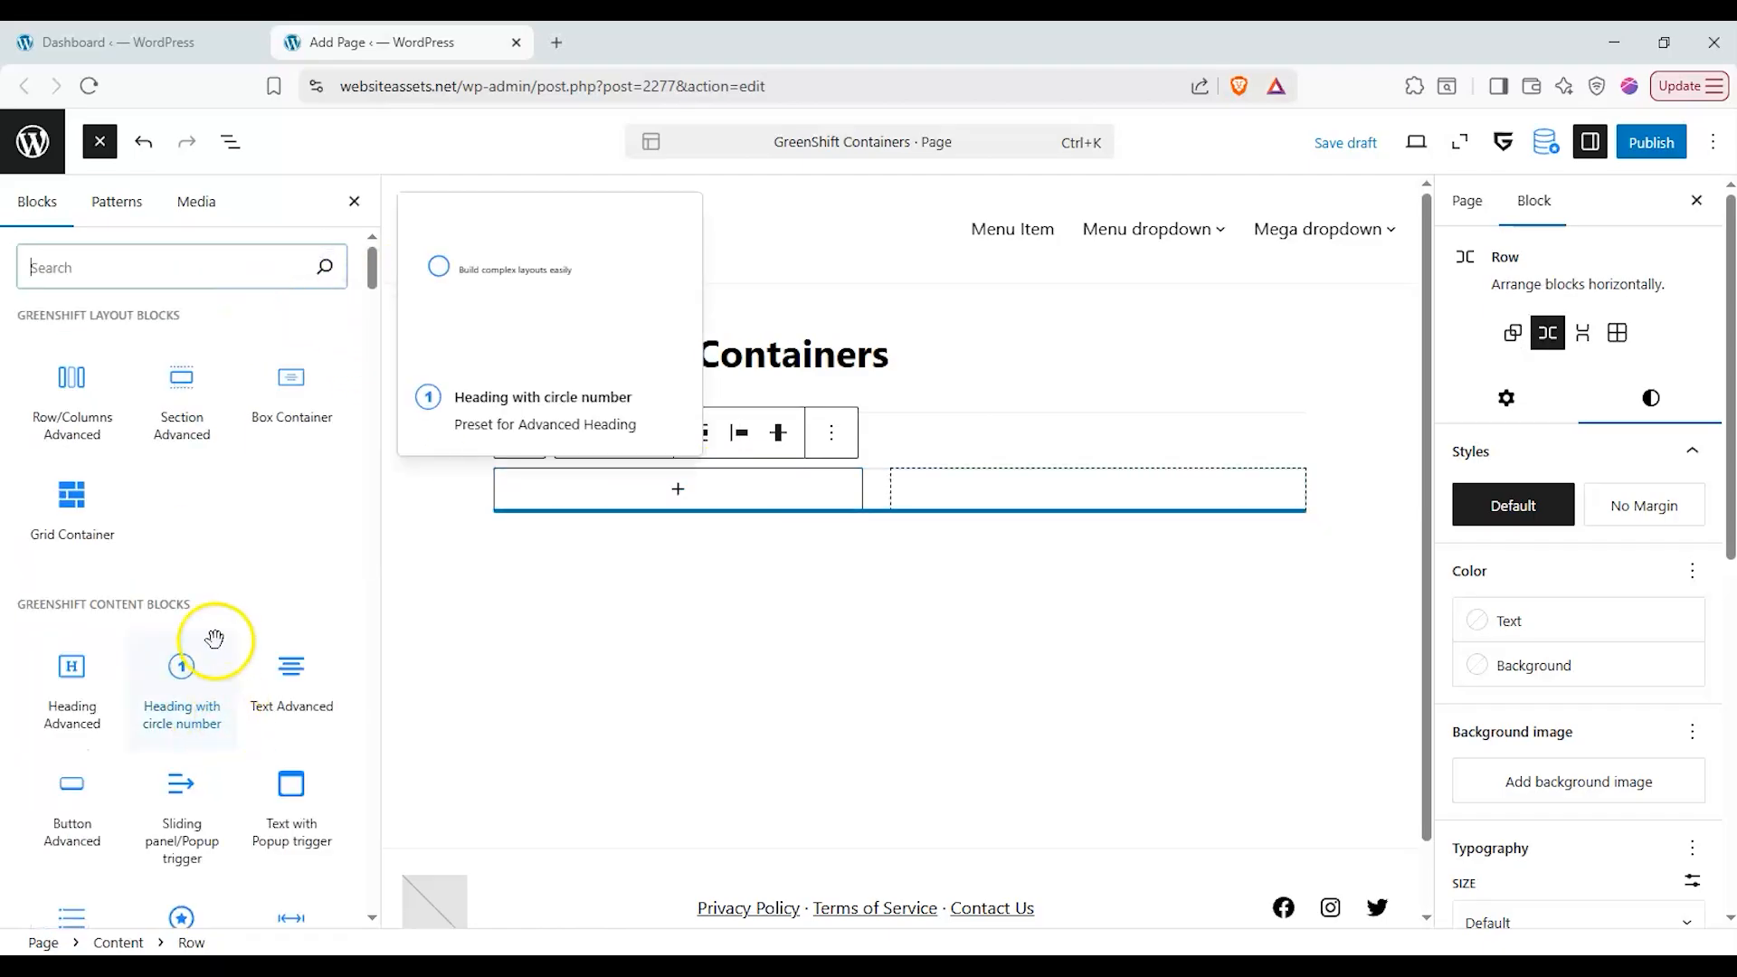
click(247, 271)
click(678, 497)
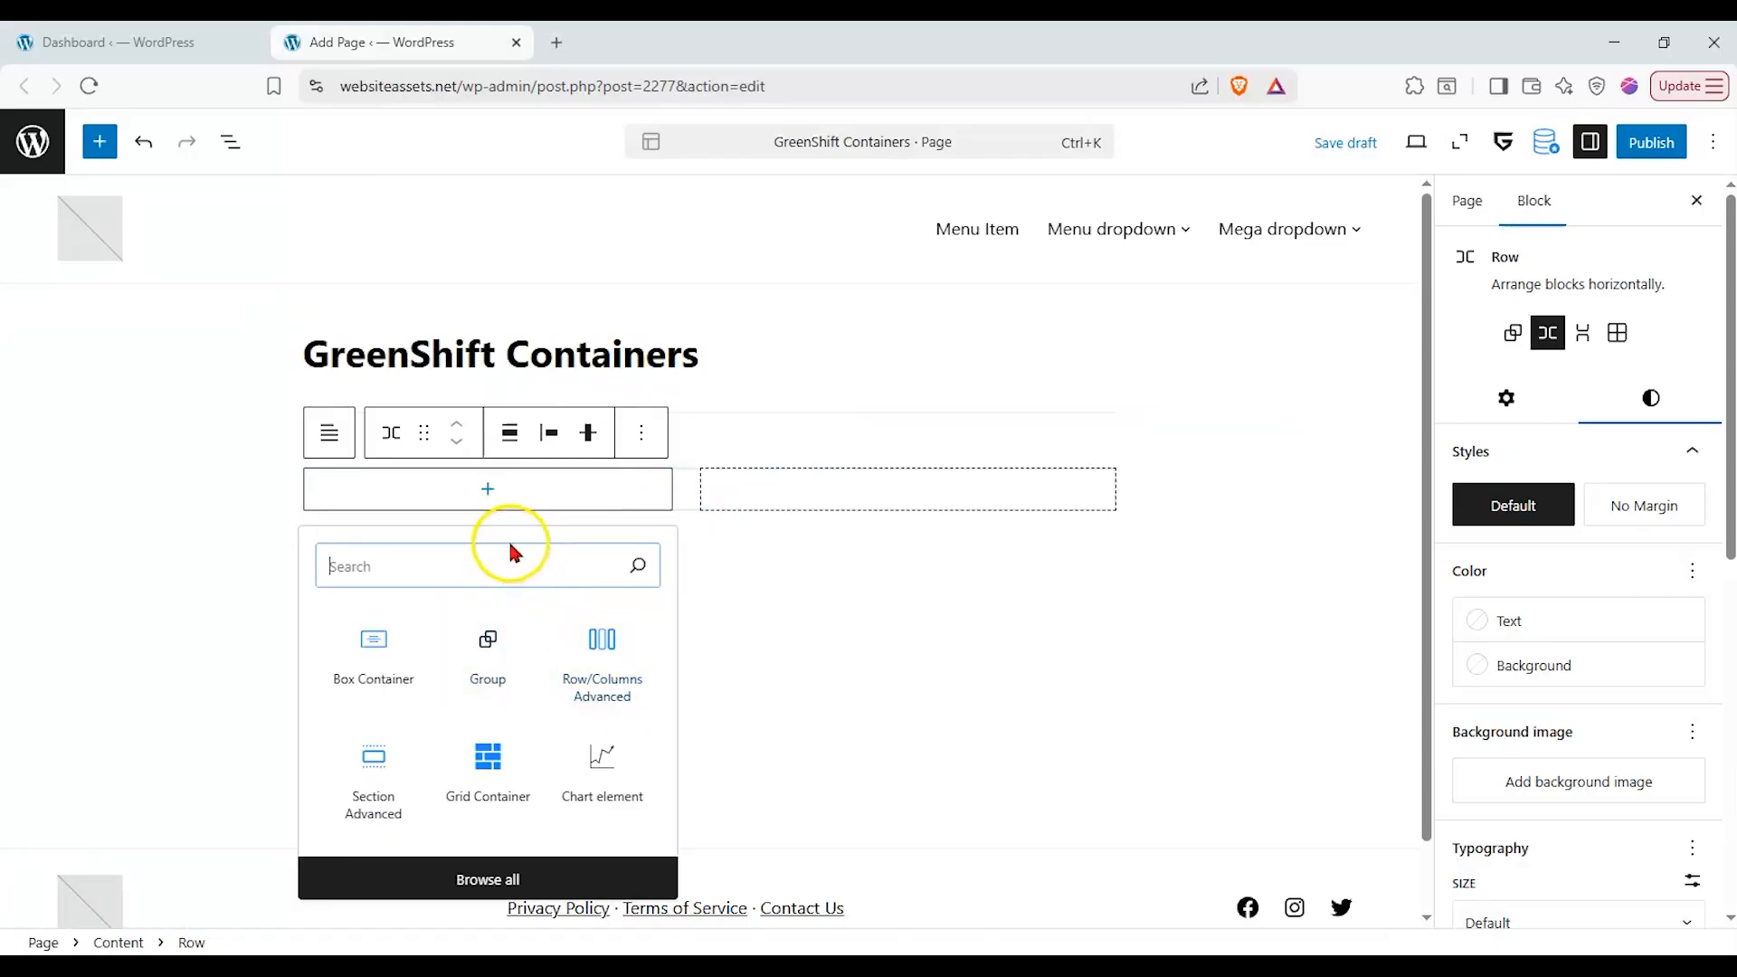
text(te)
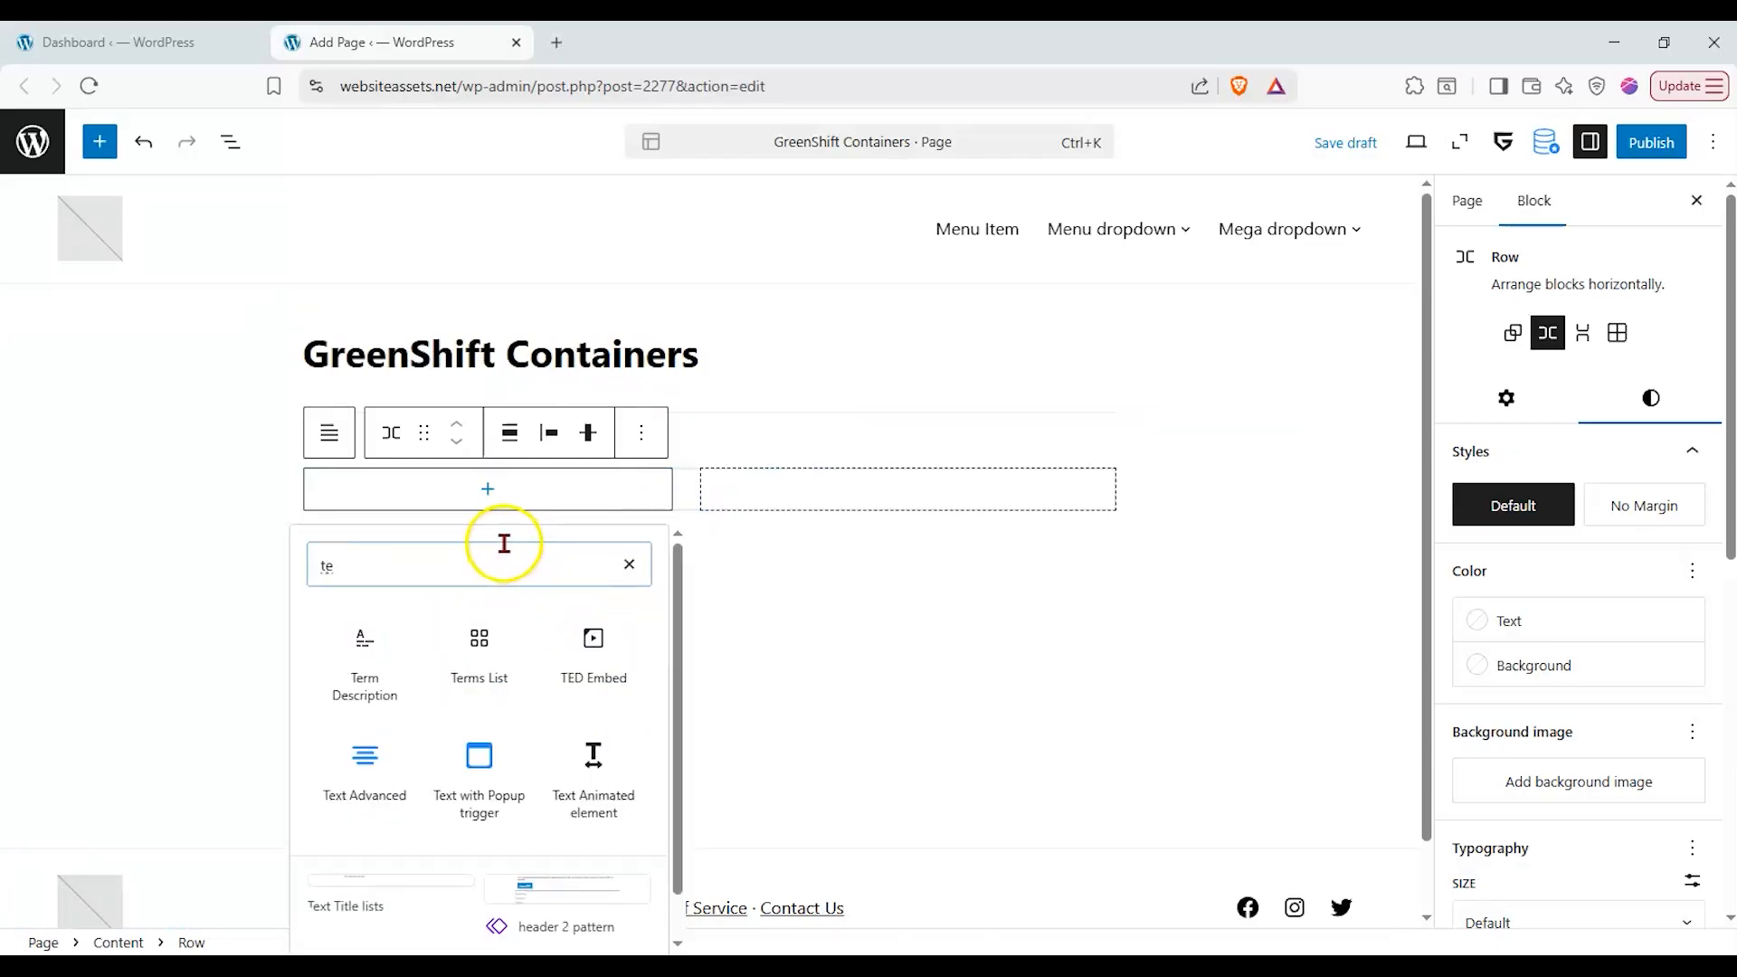
key(BackSpace)
click(590, 641)
click(500, 494)
click(682, 492)
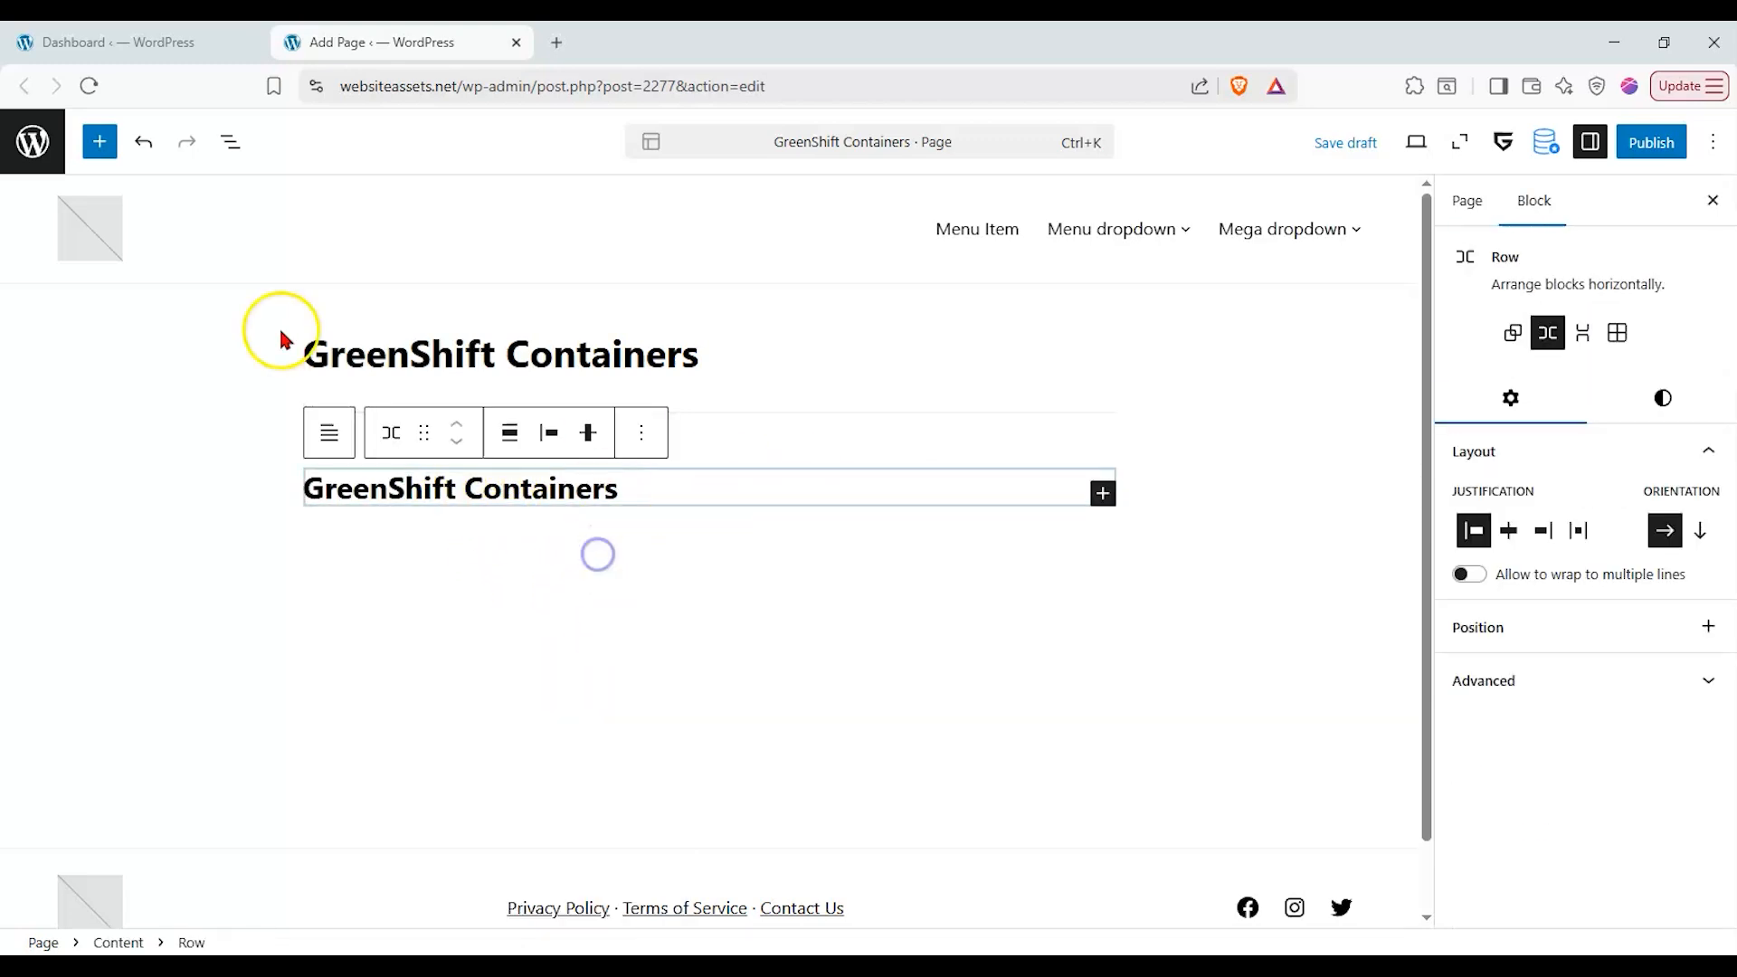
- Expand the Row block in the page's block structure and duplicate its Title block
click(228, 143)
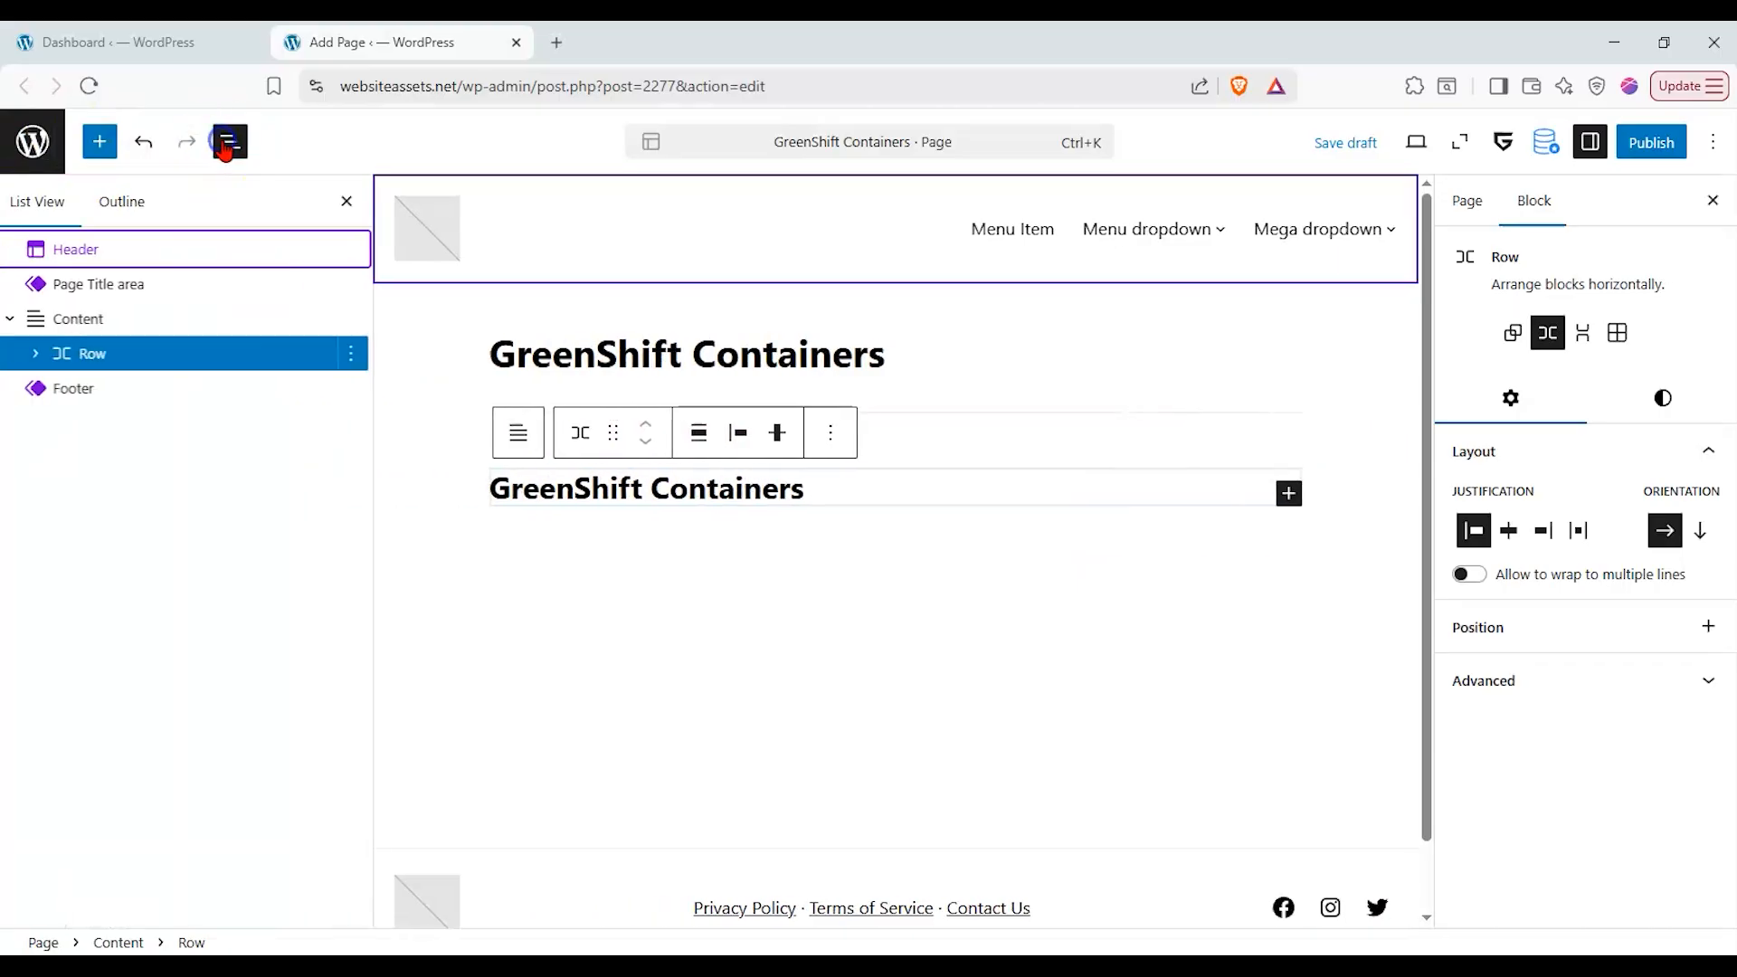
click(45, 354)
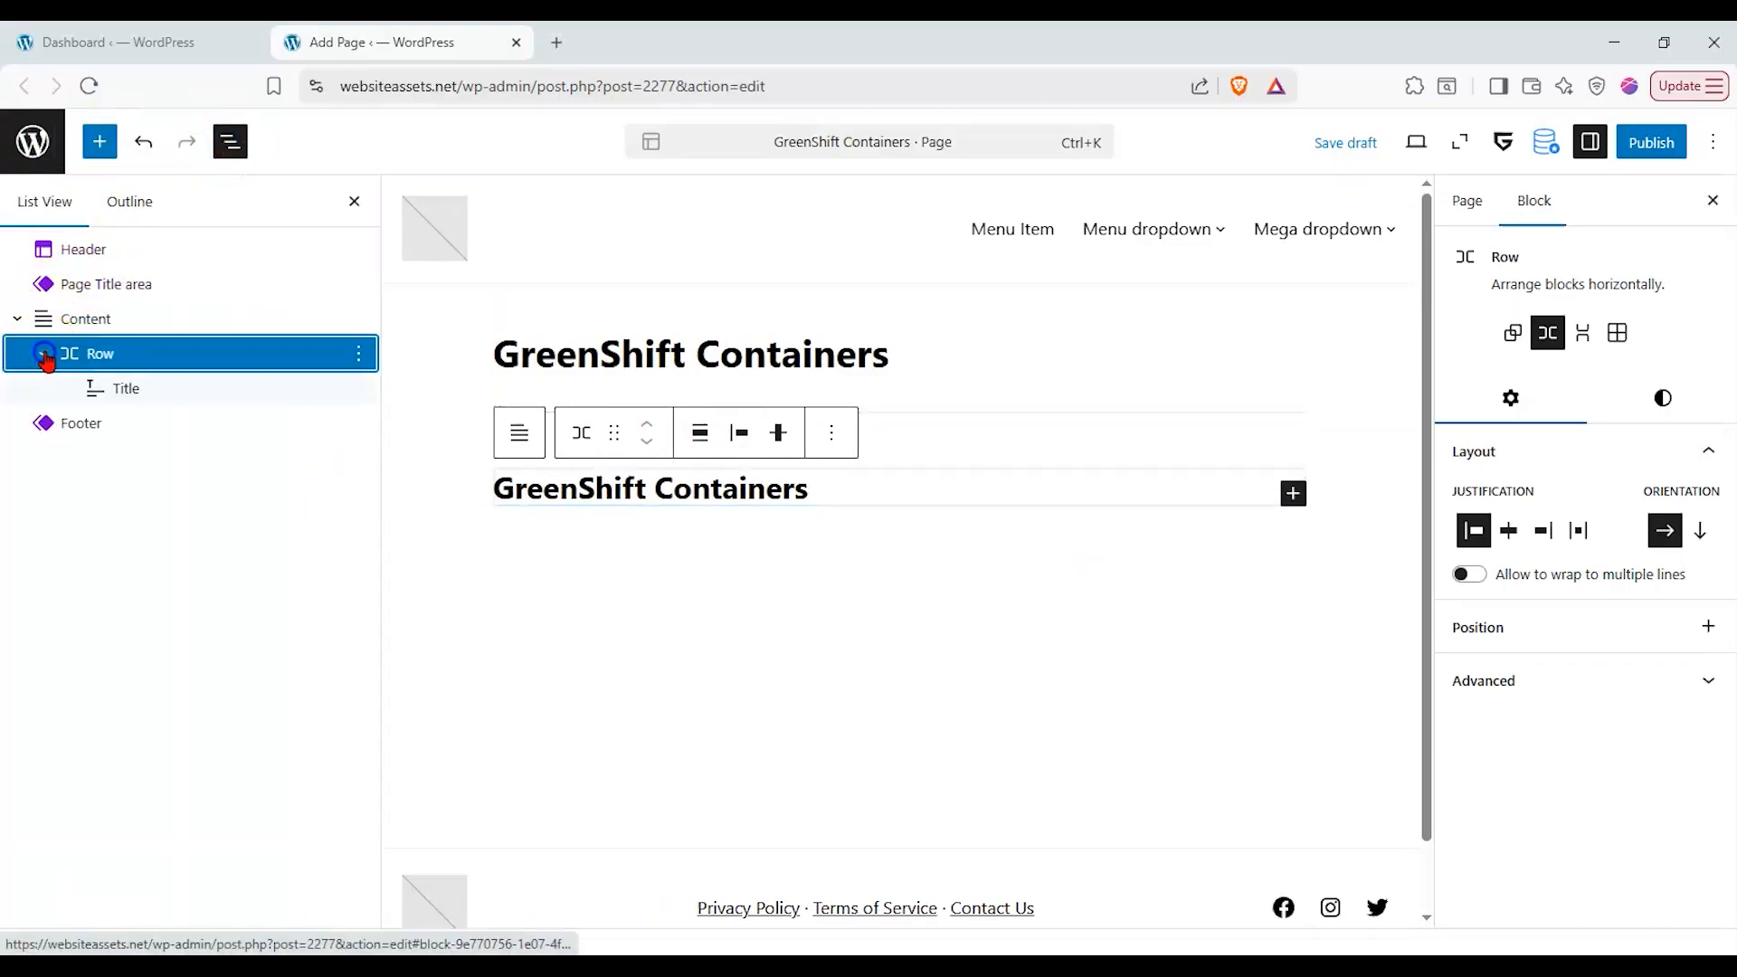
click(124, 389)
click(41, 326)
click(873, 484)
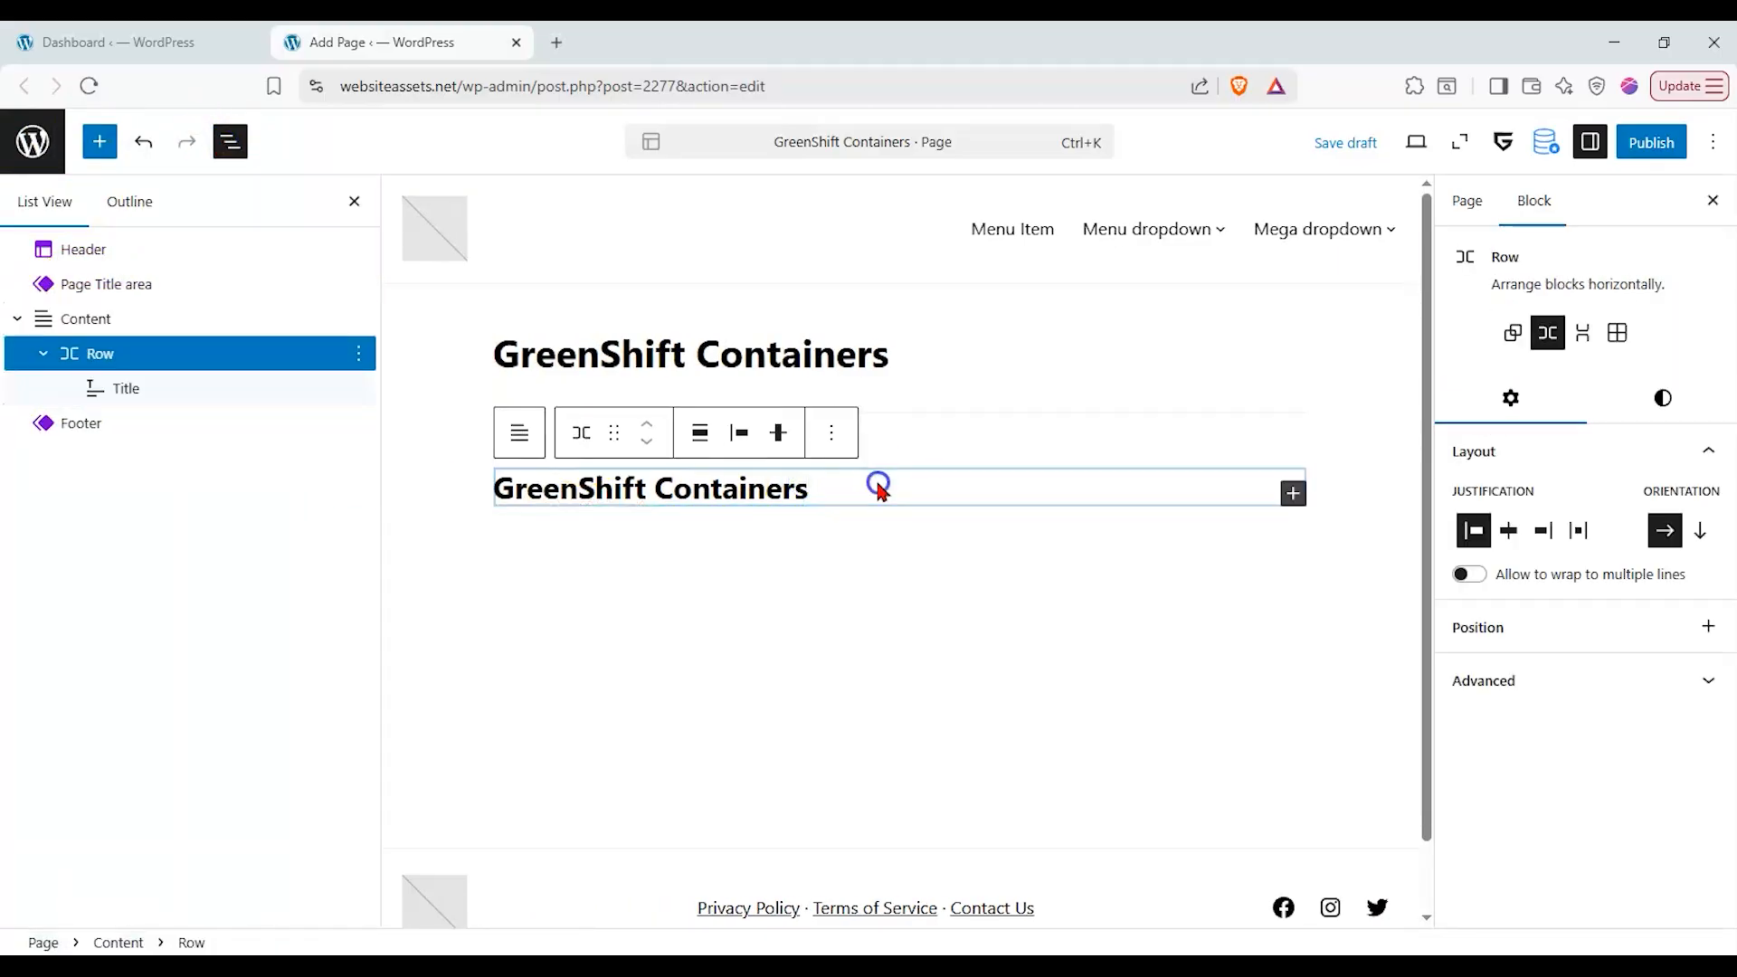
click(765, 485)
click(856, 483)
click(124, 386)
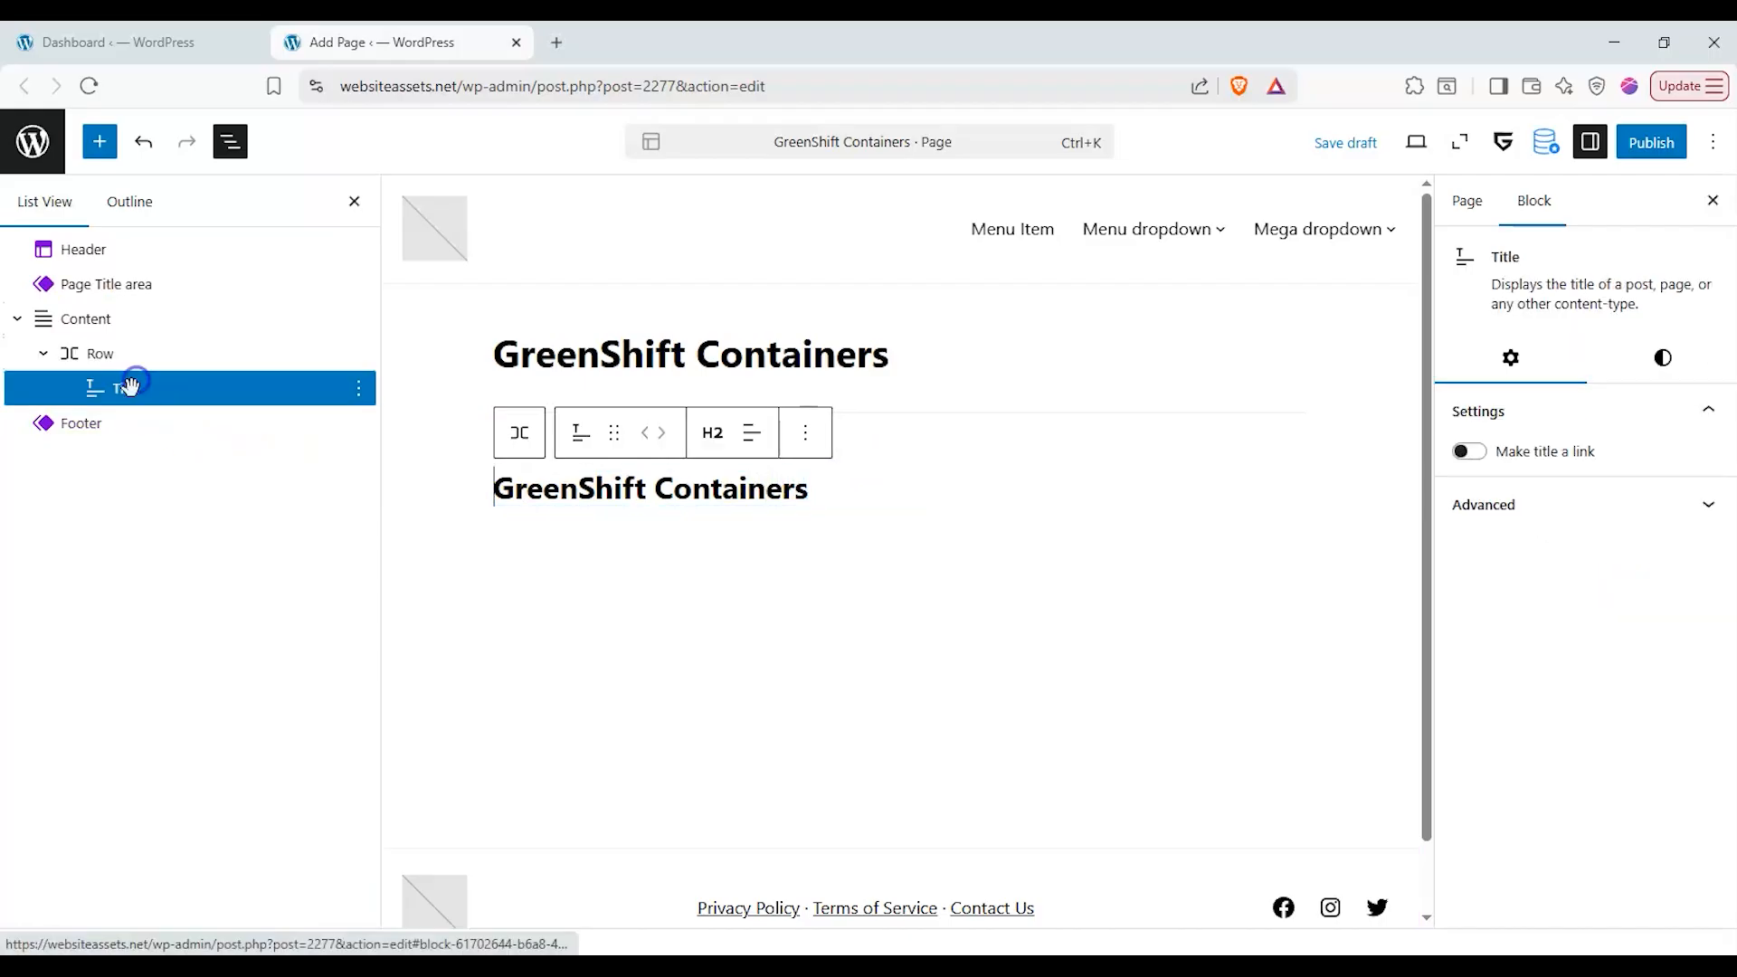
right_click(124, 387)
click(188, 511)
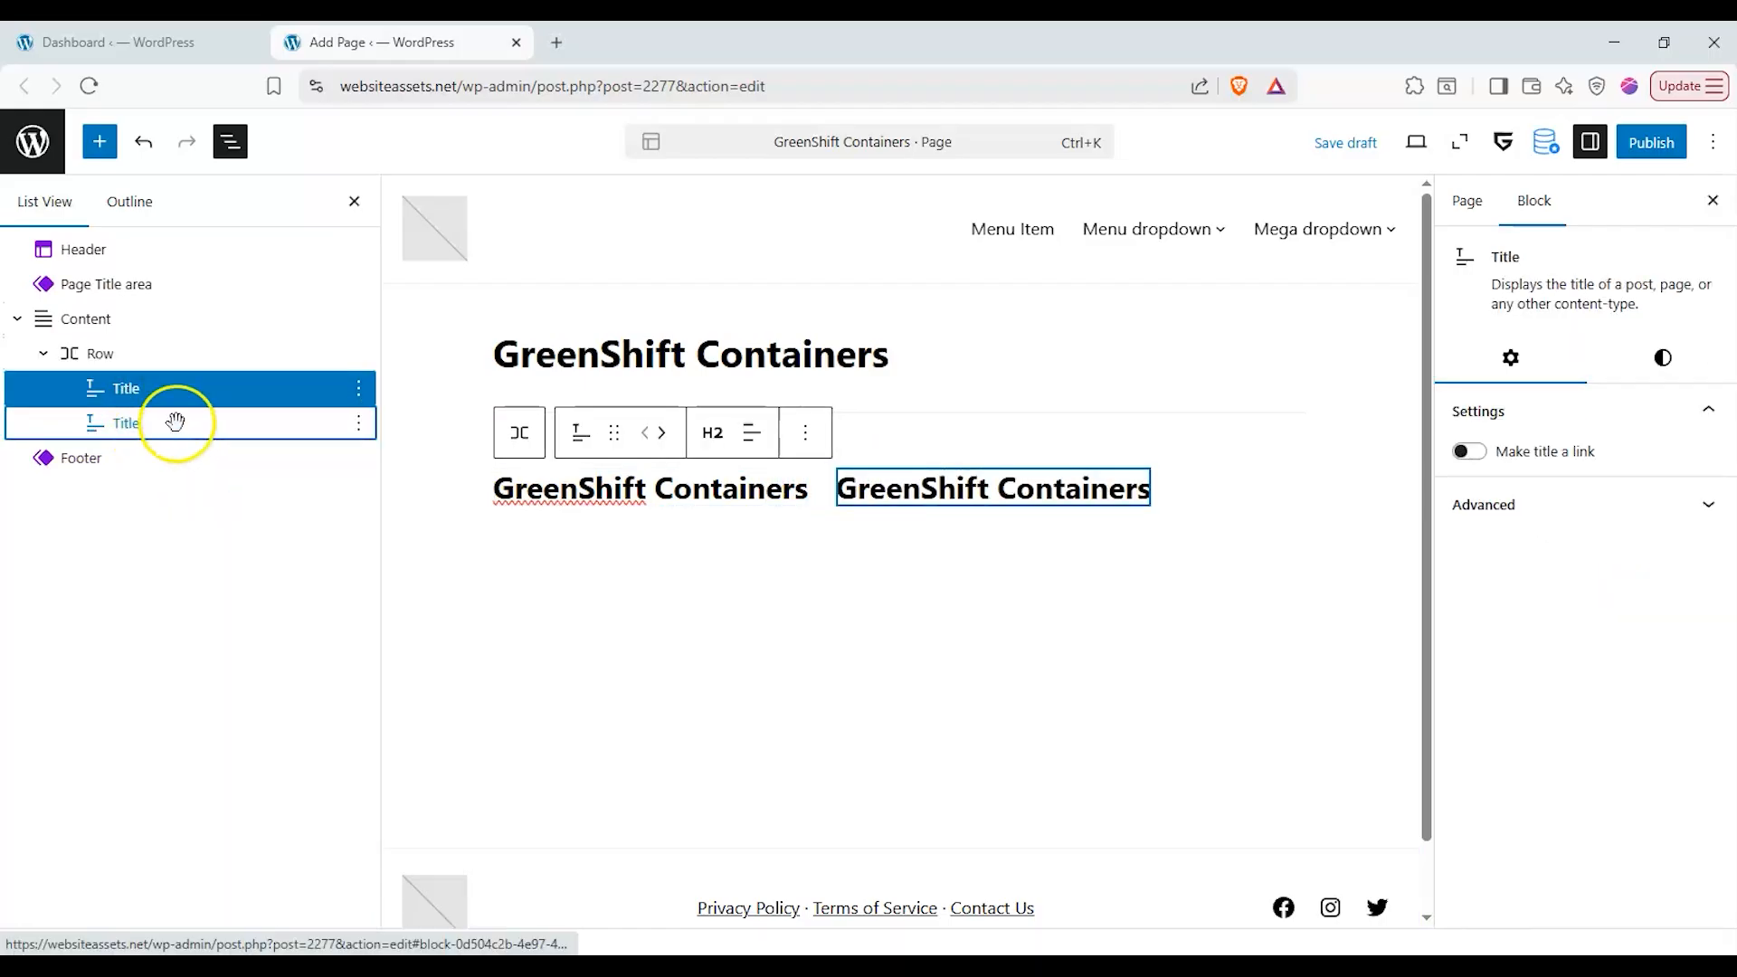
click(919, 488)
click(788, 490)
click(916, 484)
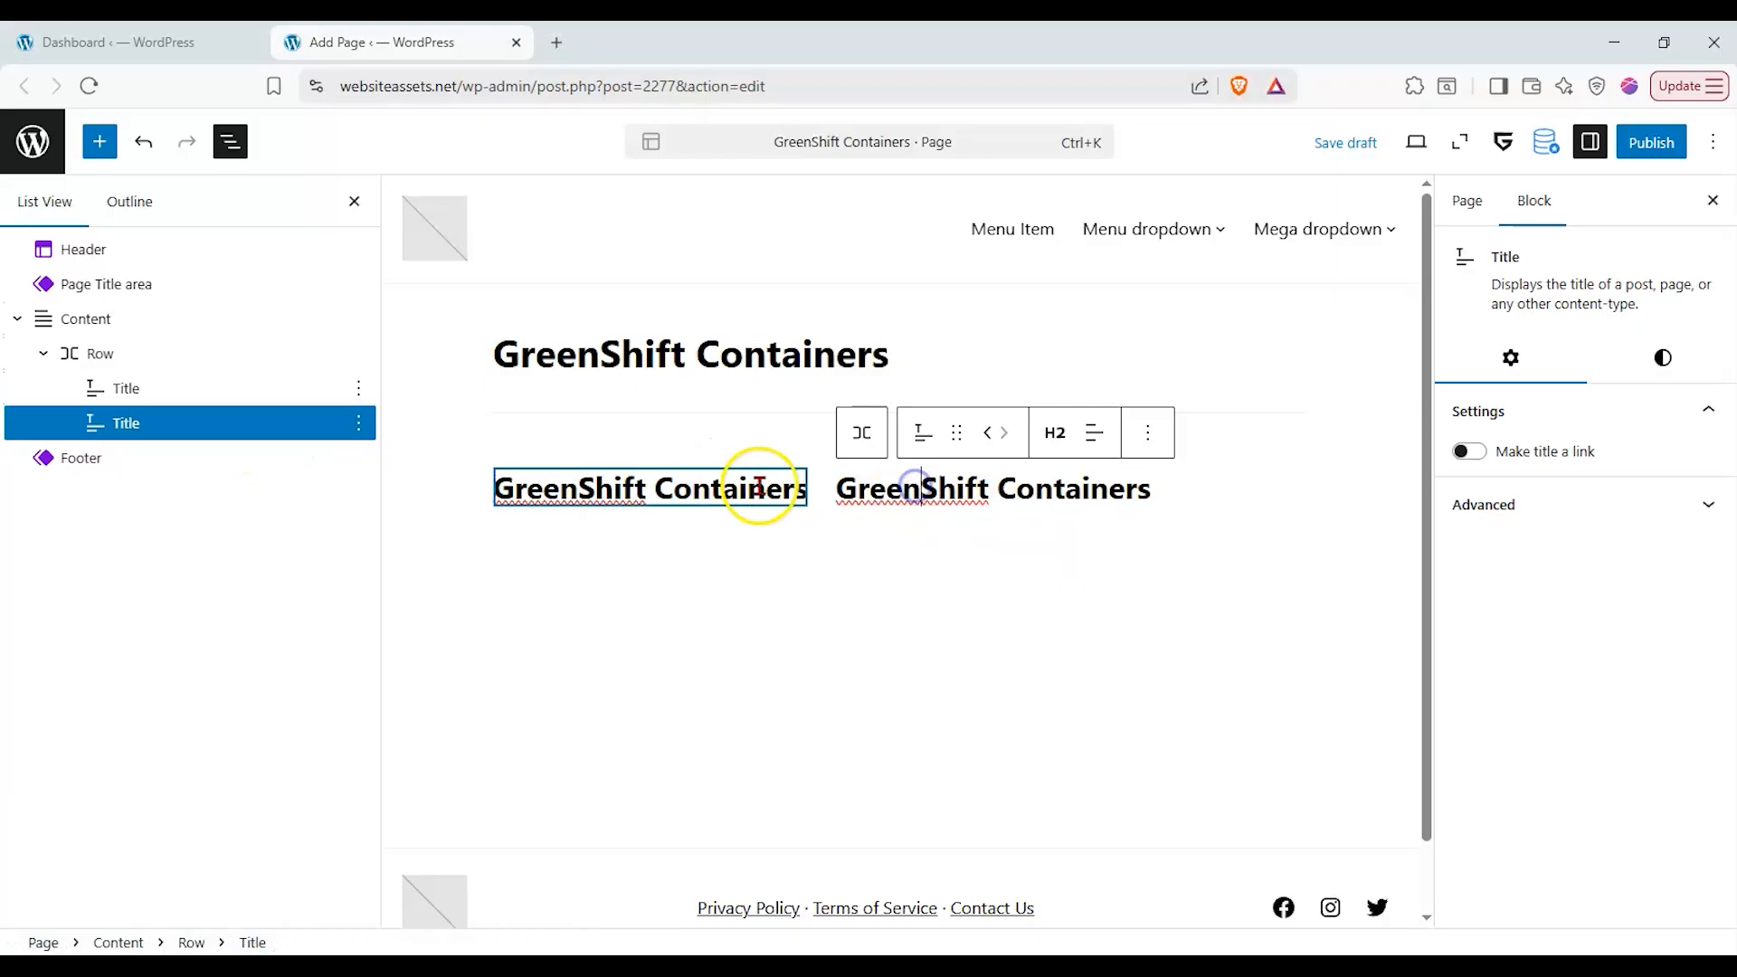
- Center the Row block's justification and switch its orientation between horizontal and vertical, ending with vertical
click(192, 353)
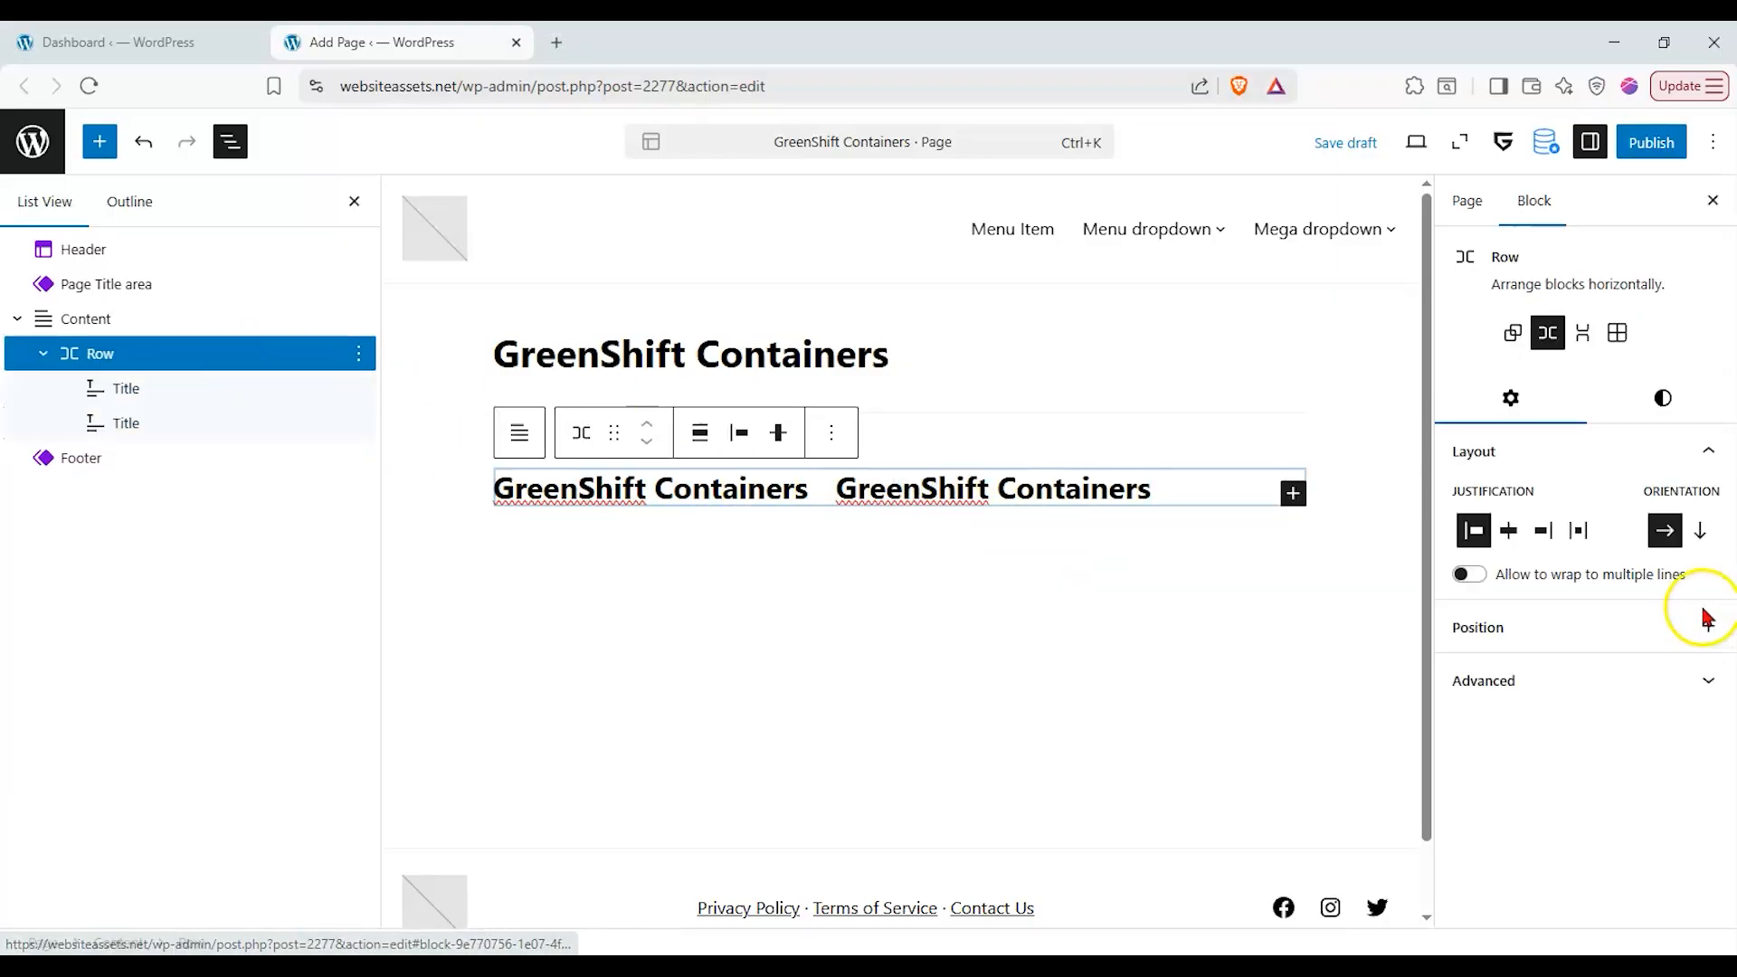
click(1701, 532)
click(1670, 532)
click(1699, 533)
click(1508, 533)
click(1667, 534)
click(1697, 532)
click(1681, 533)
click(1697, 532)
click(1667, 532)
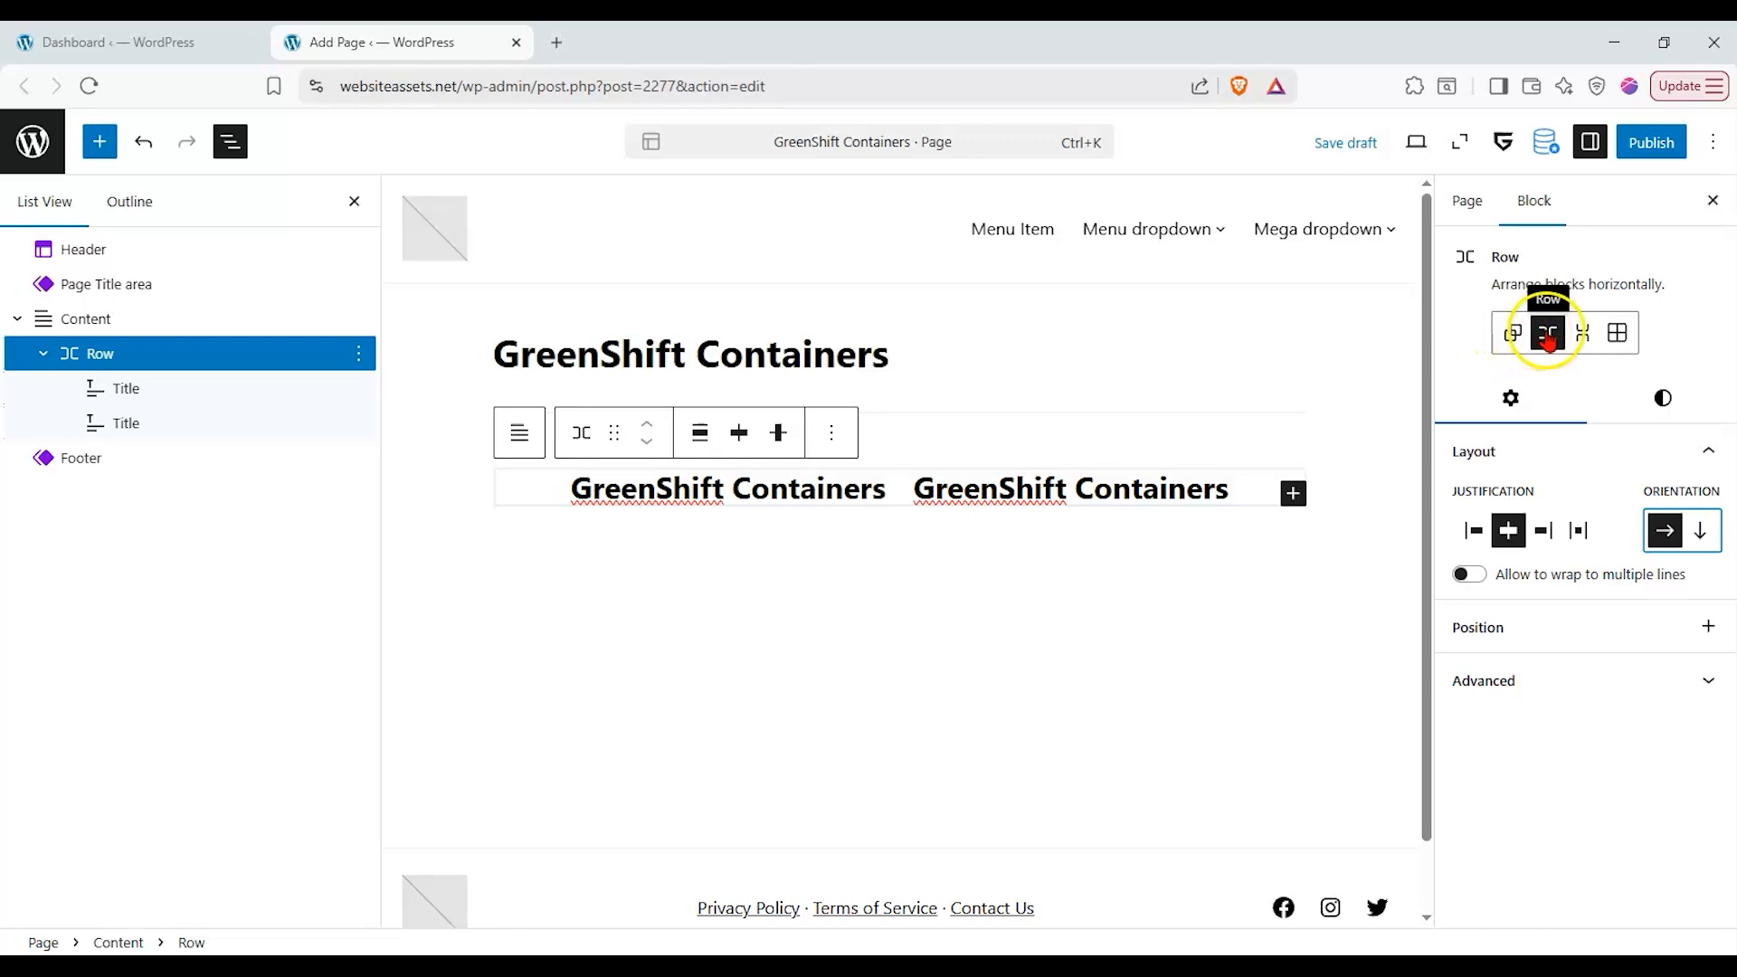
click(1695, 541)
click(1663, 534)
click(1697, 536)
click(1654, 536)
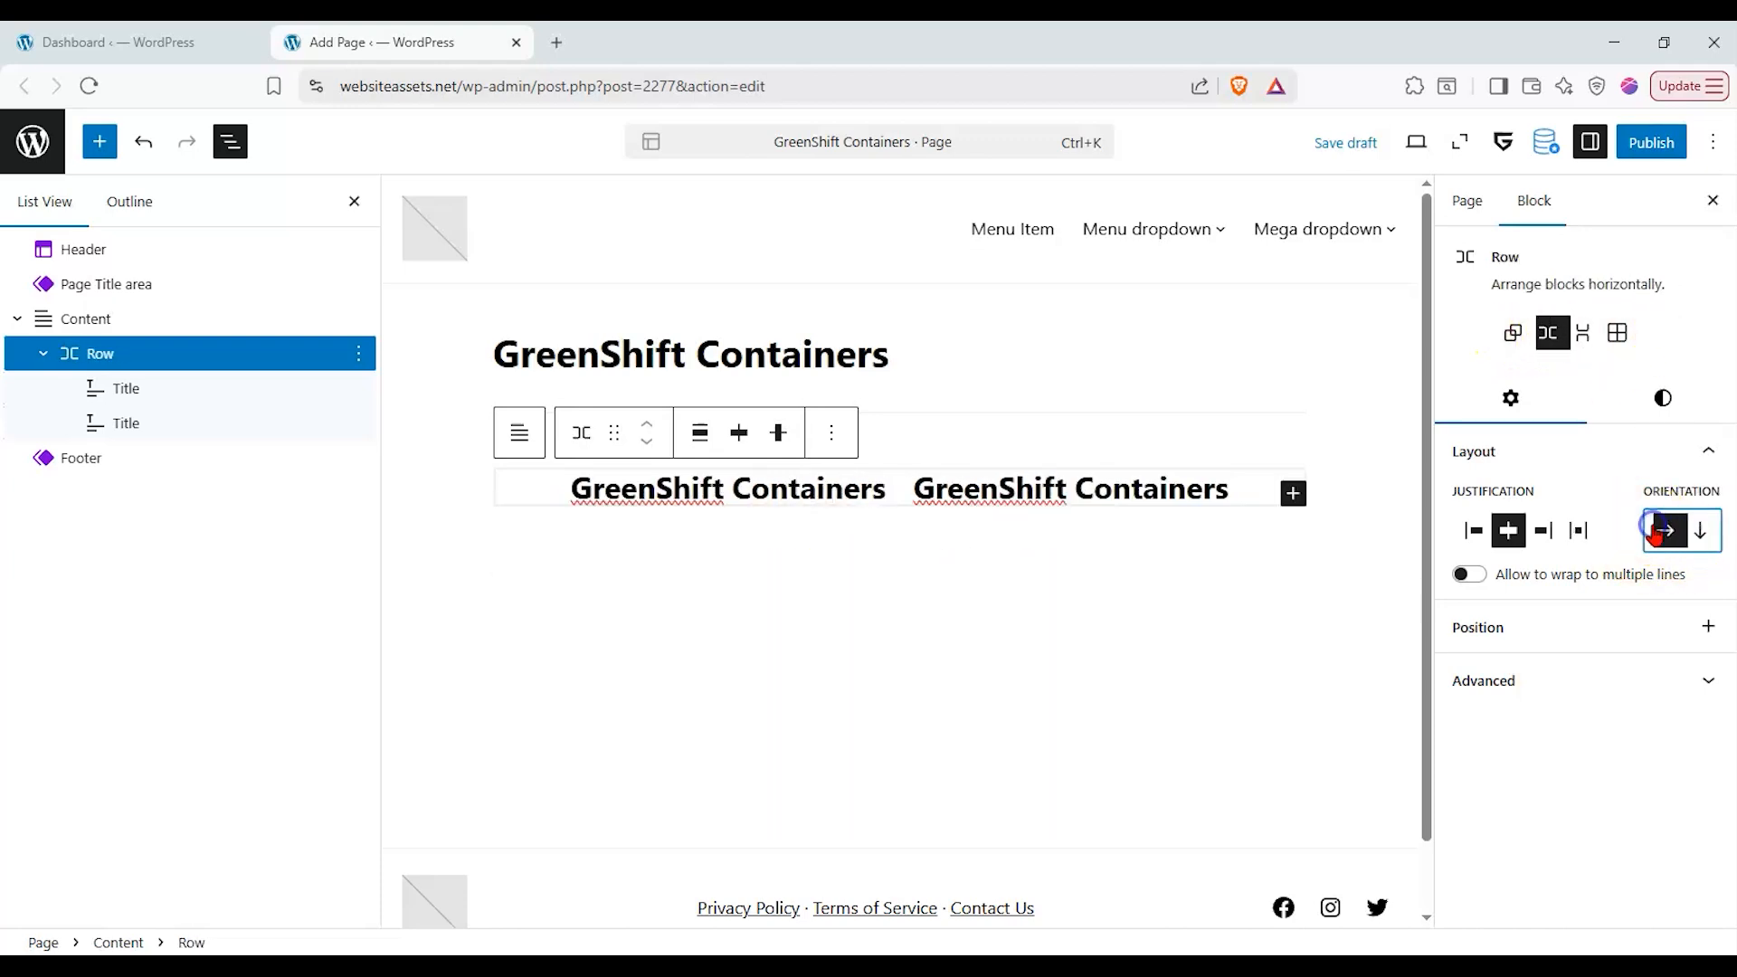
click(1699, 534)
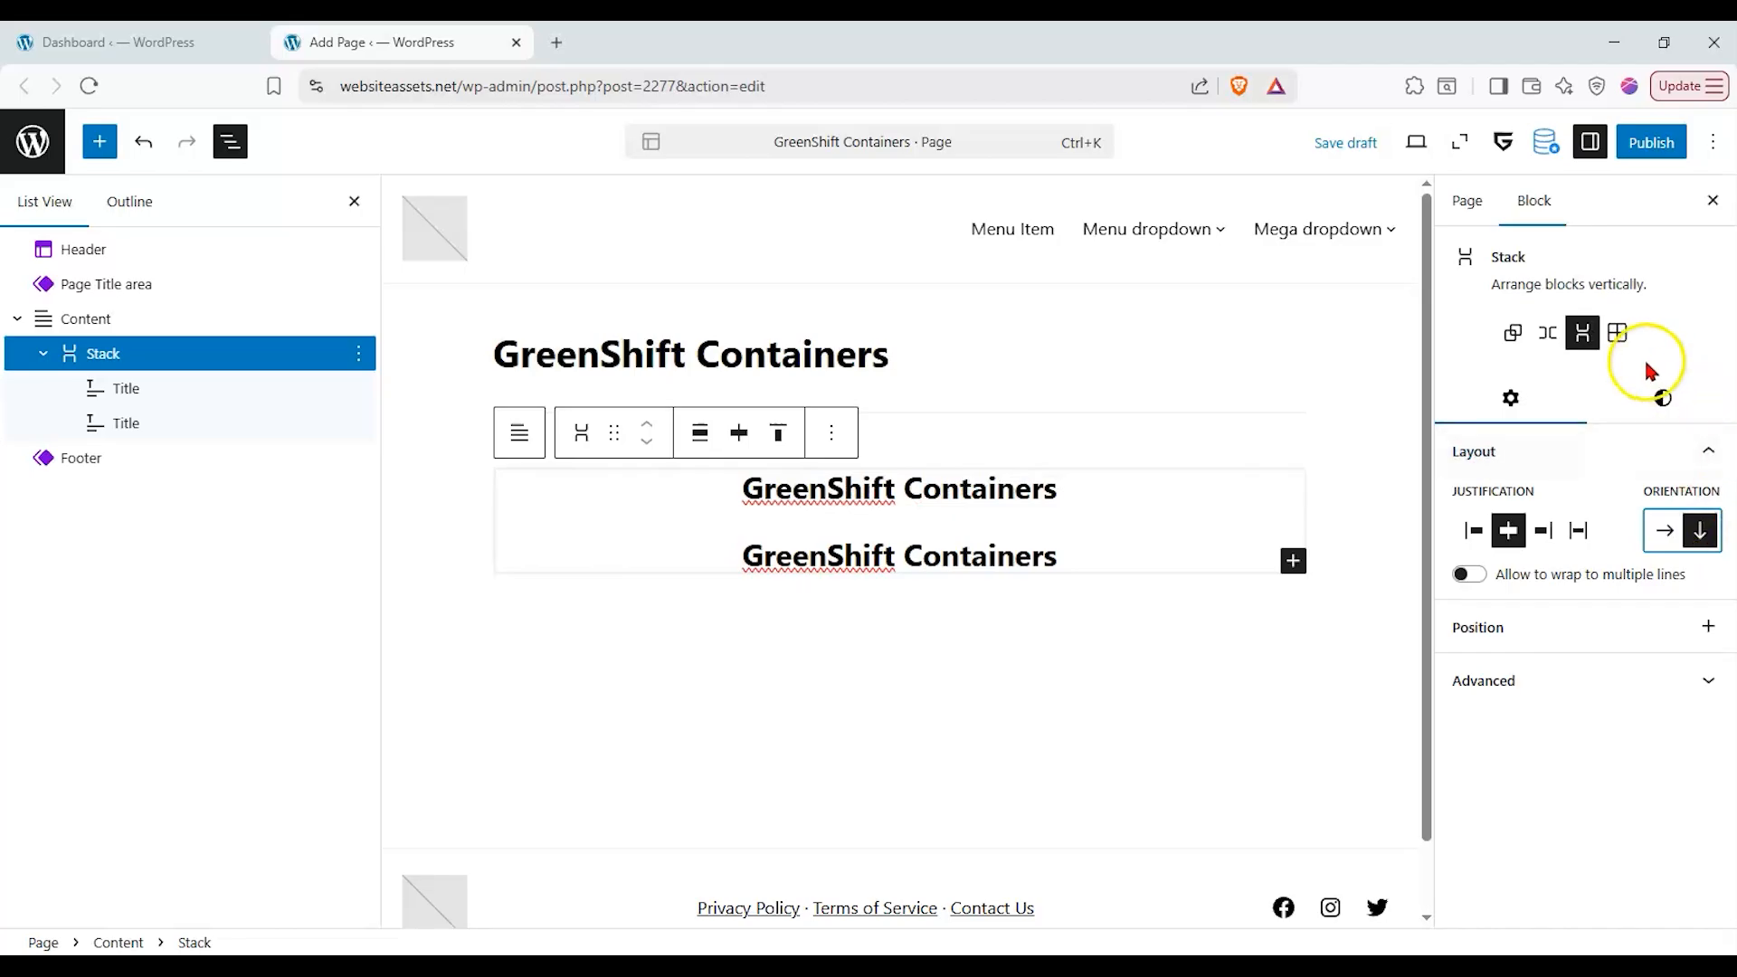
- Choose the Grid layout for the stacked titles and duplicate the Title block twice inside it
click(1617, 333)
drag(1634, 615, 1640, 614)
right_click(171, 421)
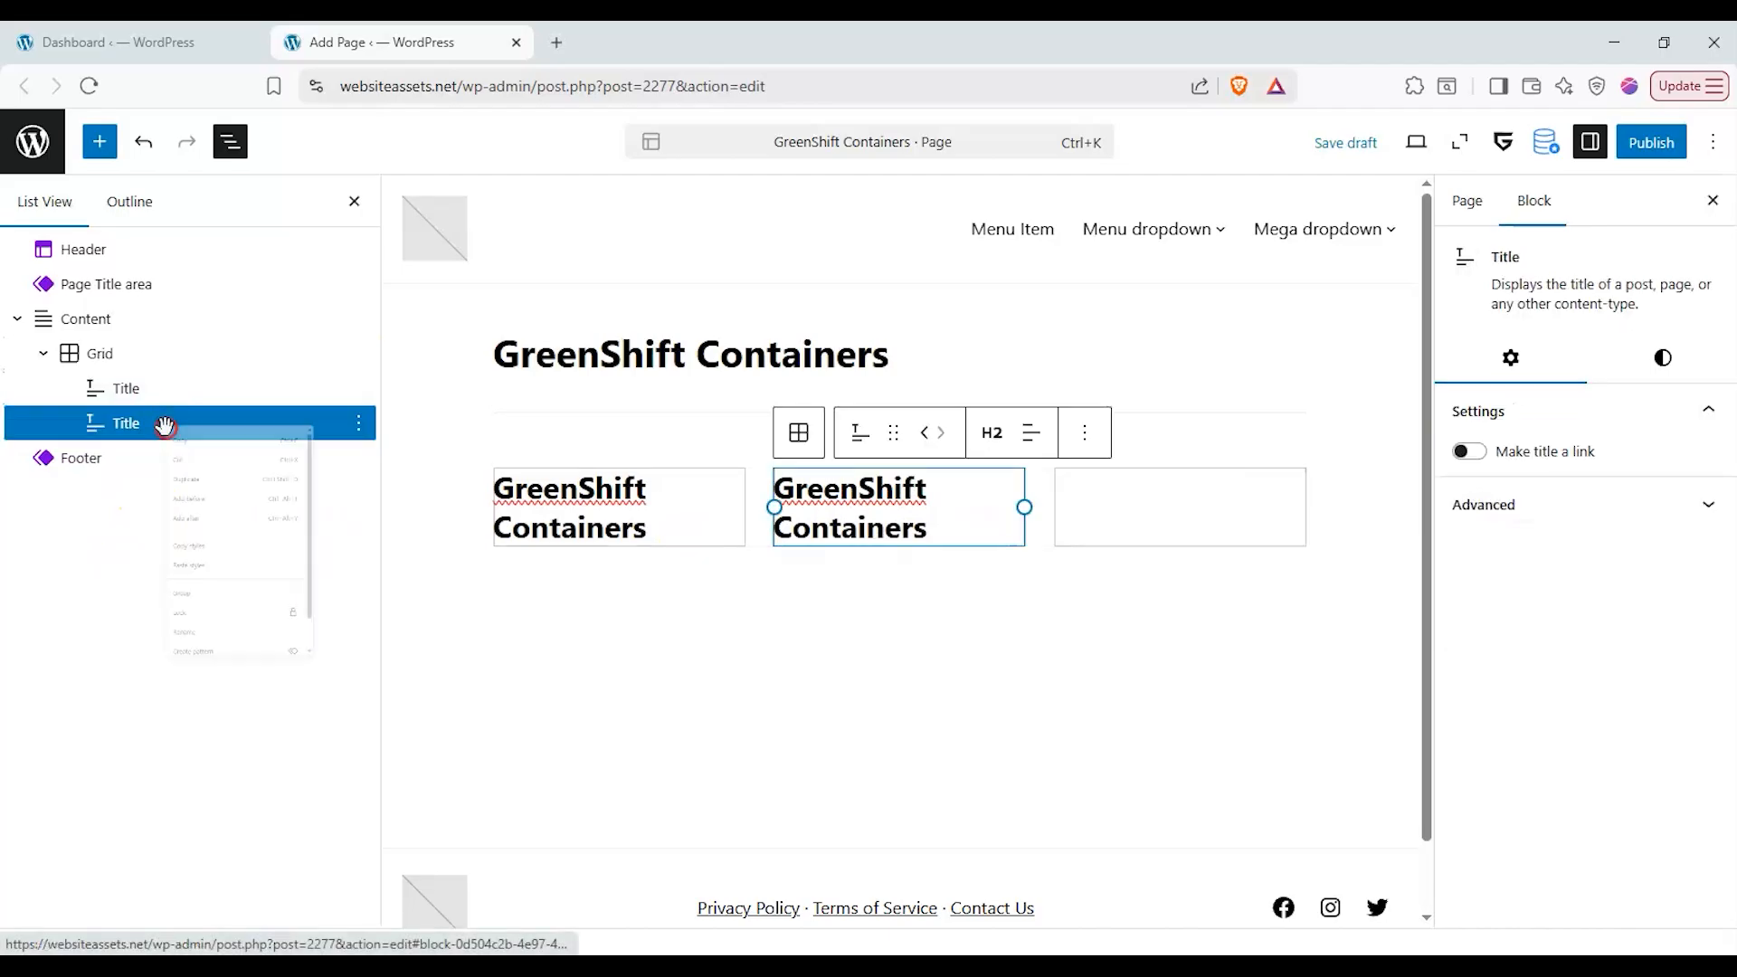
click(237, 556)
right_click(236, 465)
click(181, 461)
right_click(189, 466)
click(264, 604)
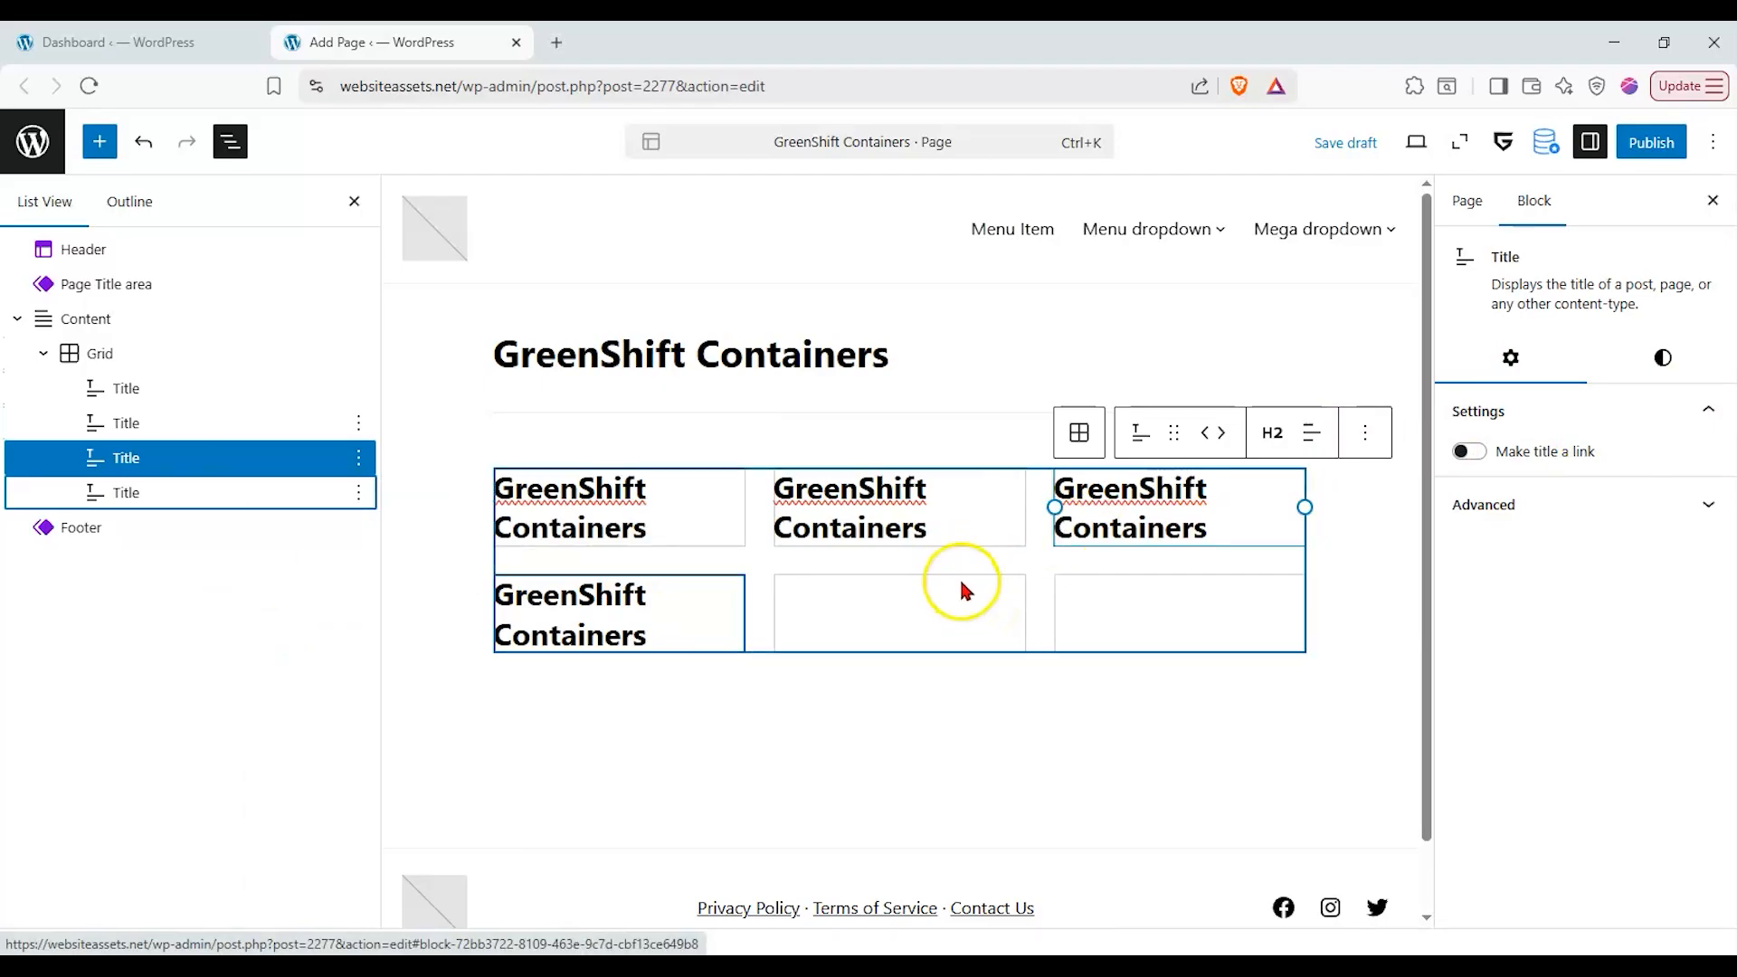
- Delete the Grid block together with all its Title blocks from the page content
click(59, 322)
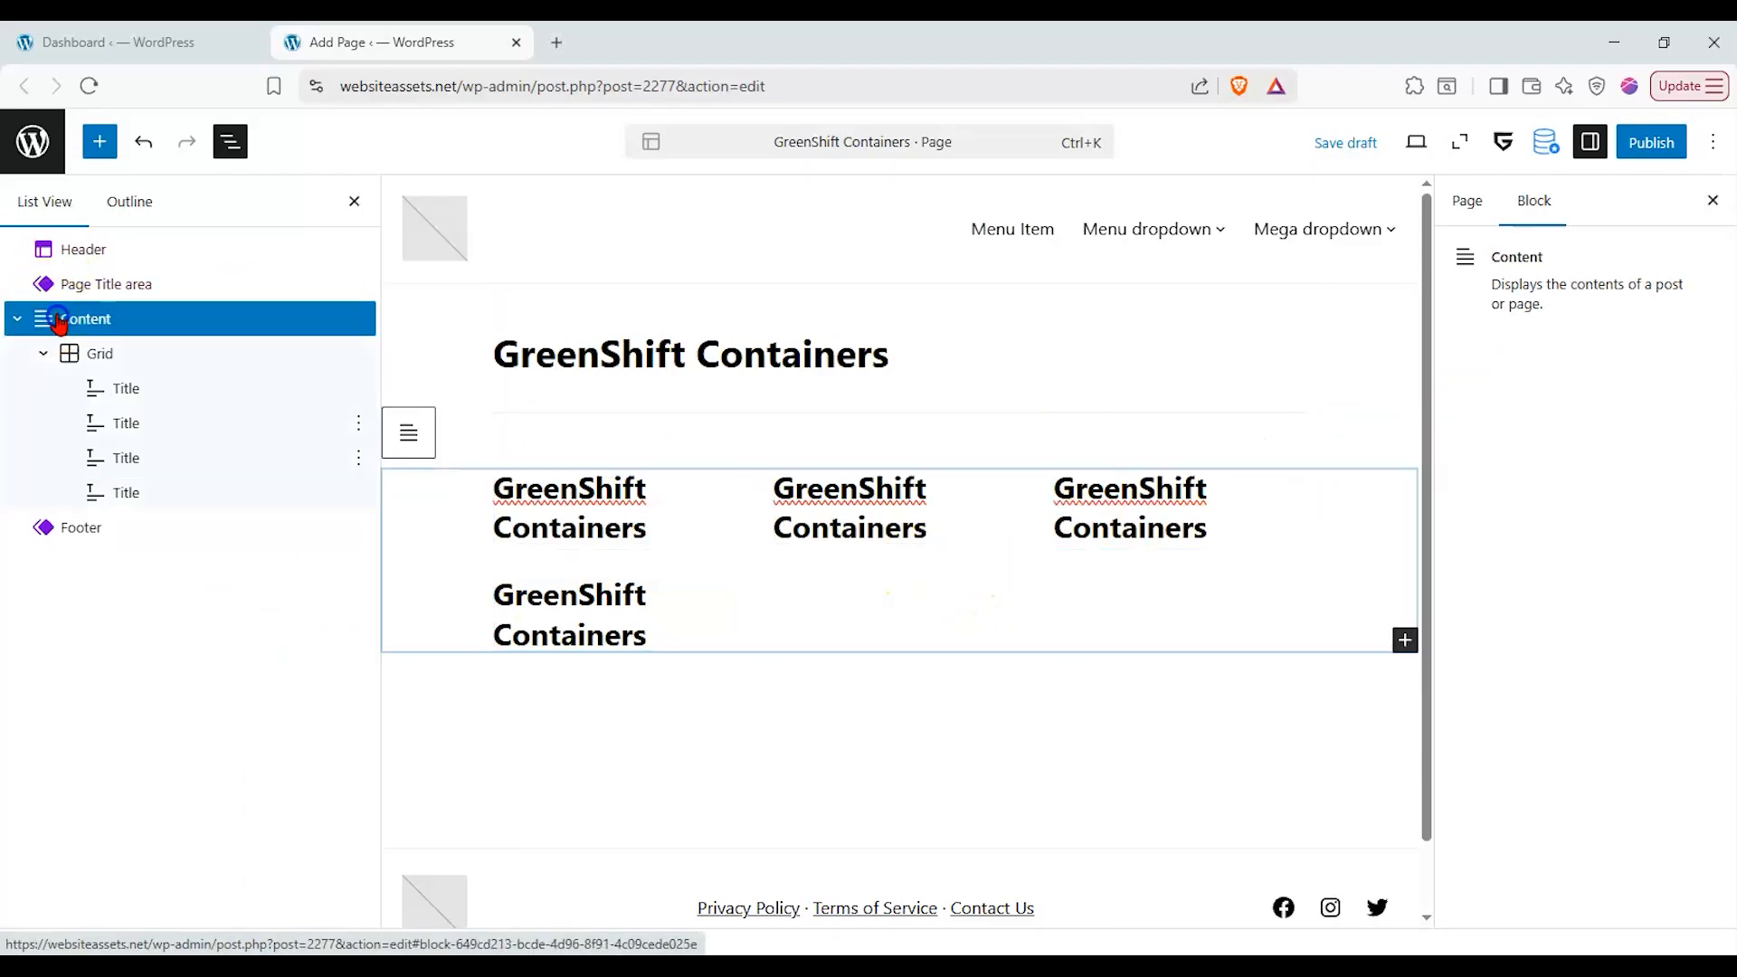
click(193, 331)
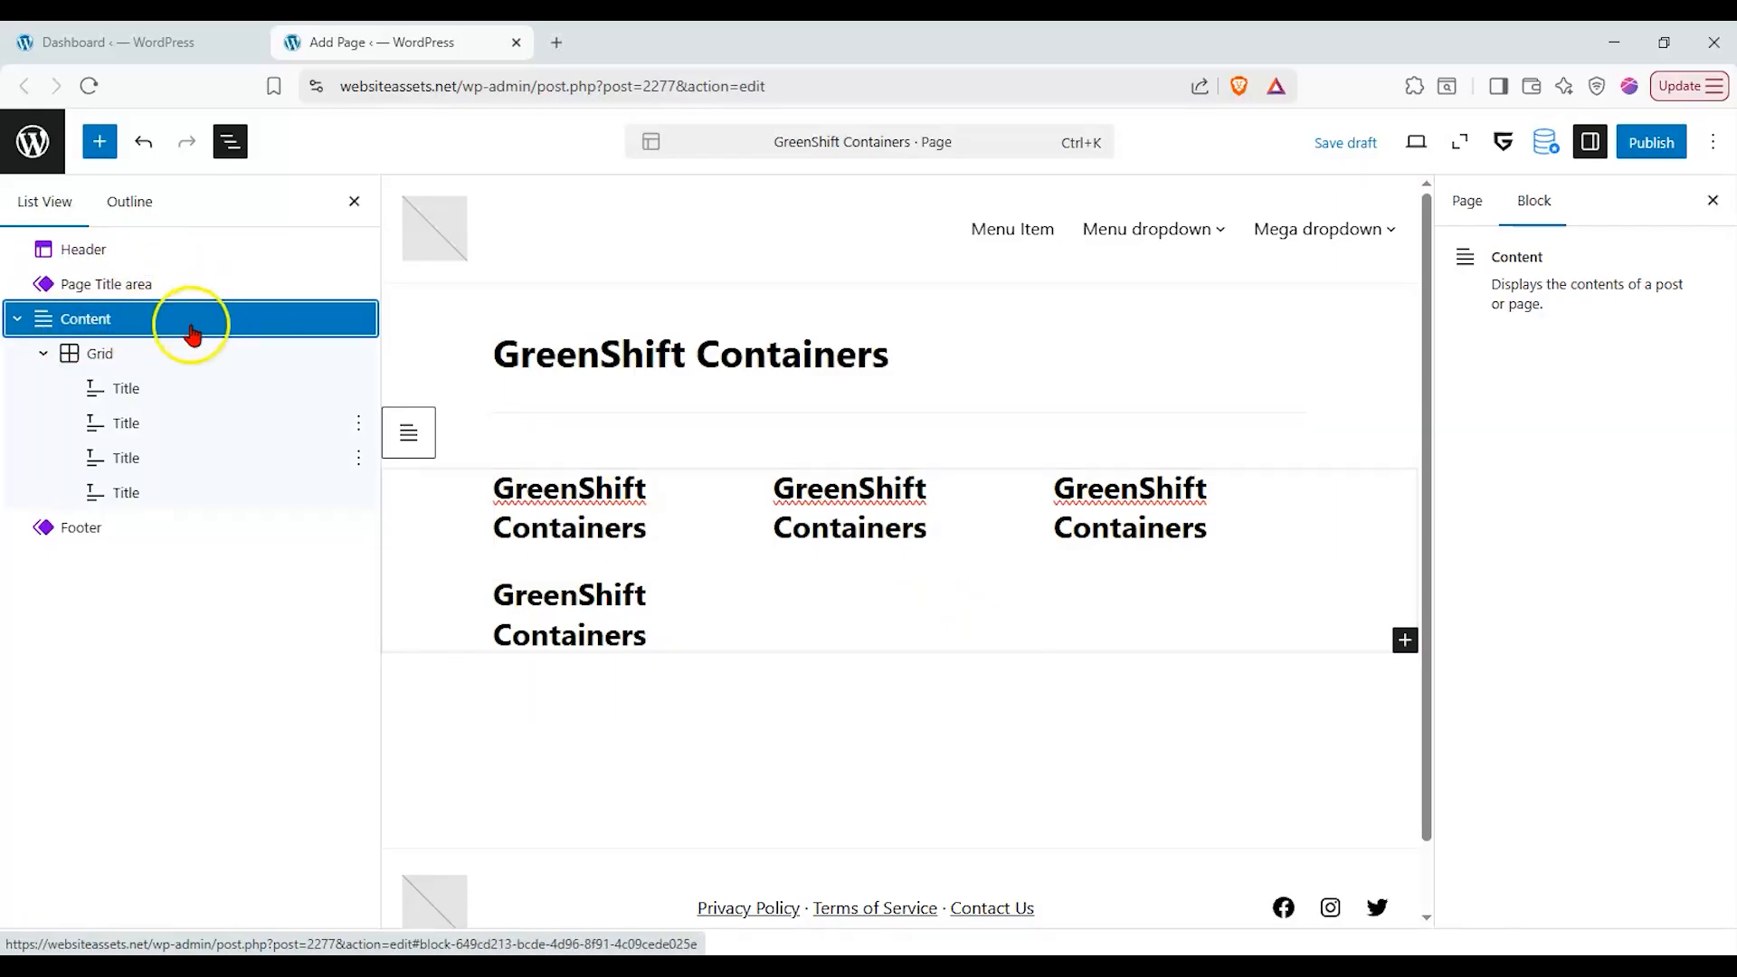
right_click(87, 351)
click(310, 351)
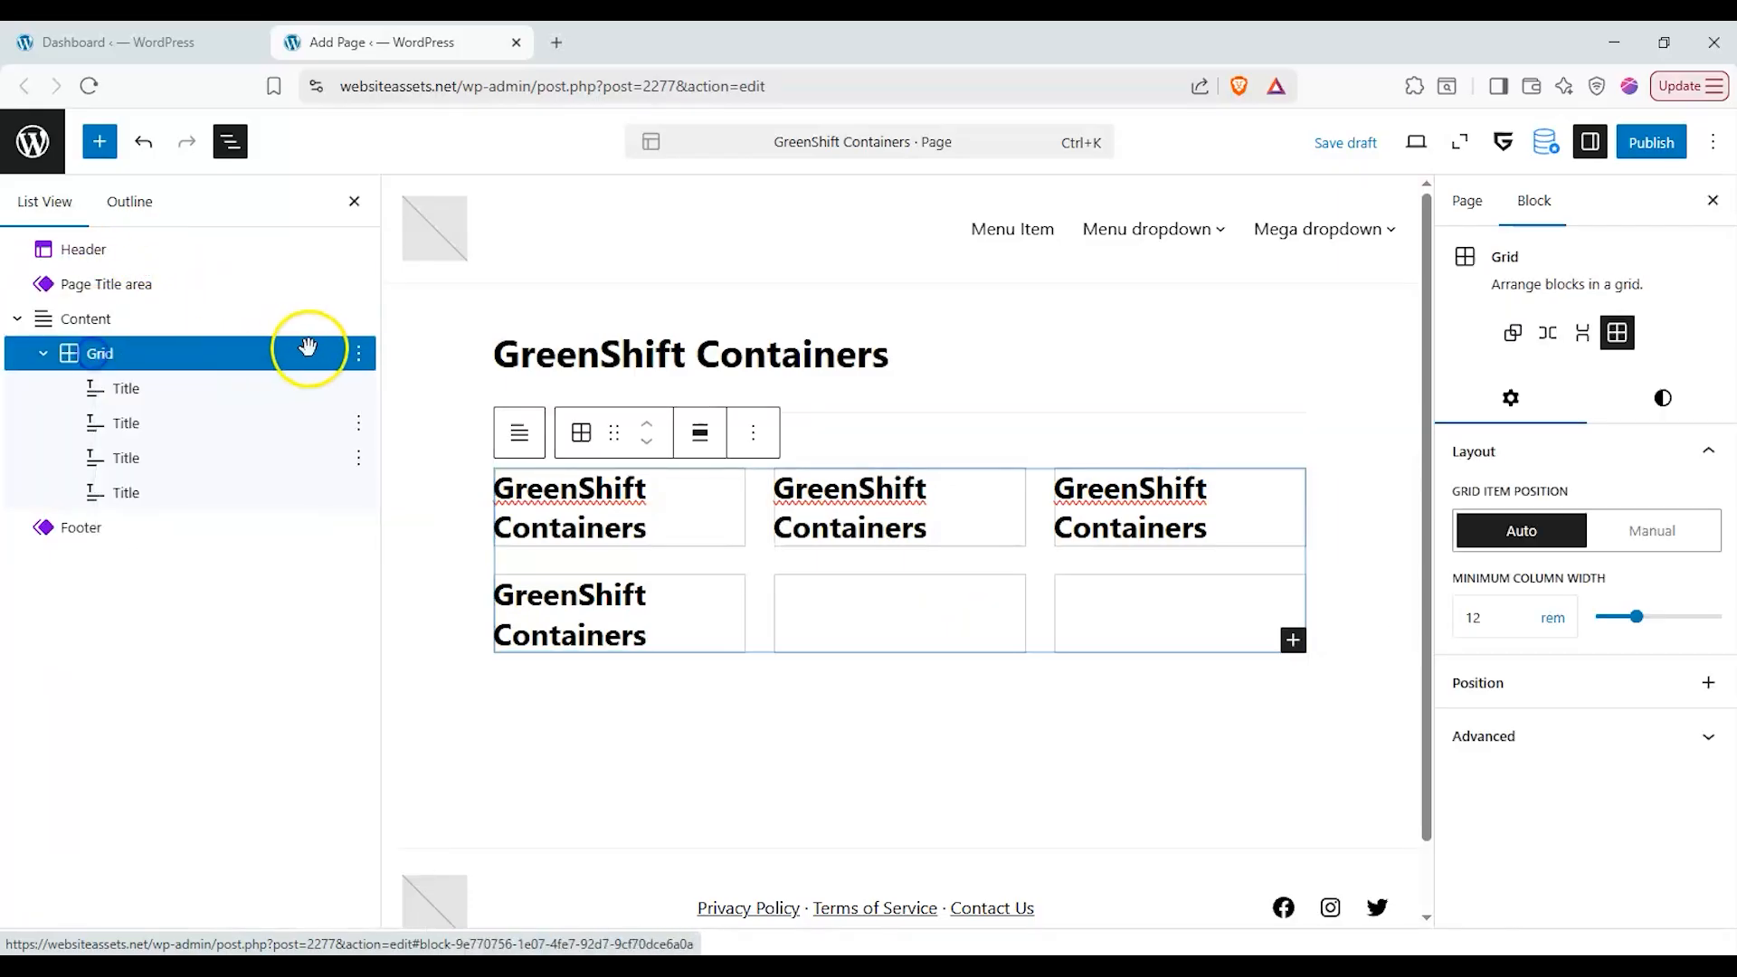
click(354, 355)
scroll(497, 869, down, 3)
click(442, 932)
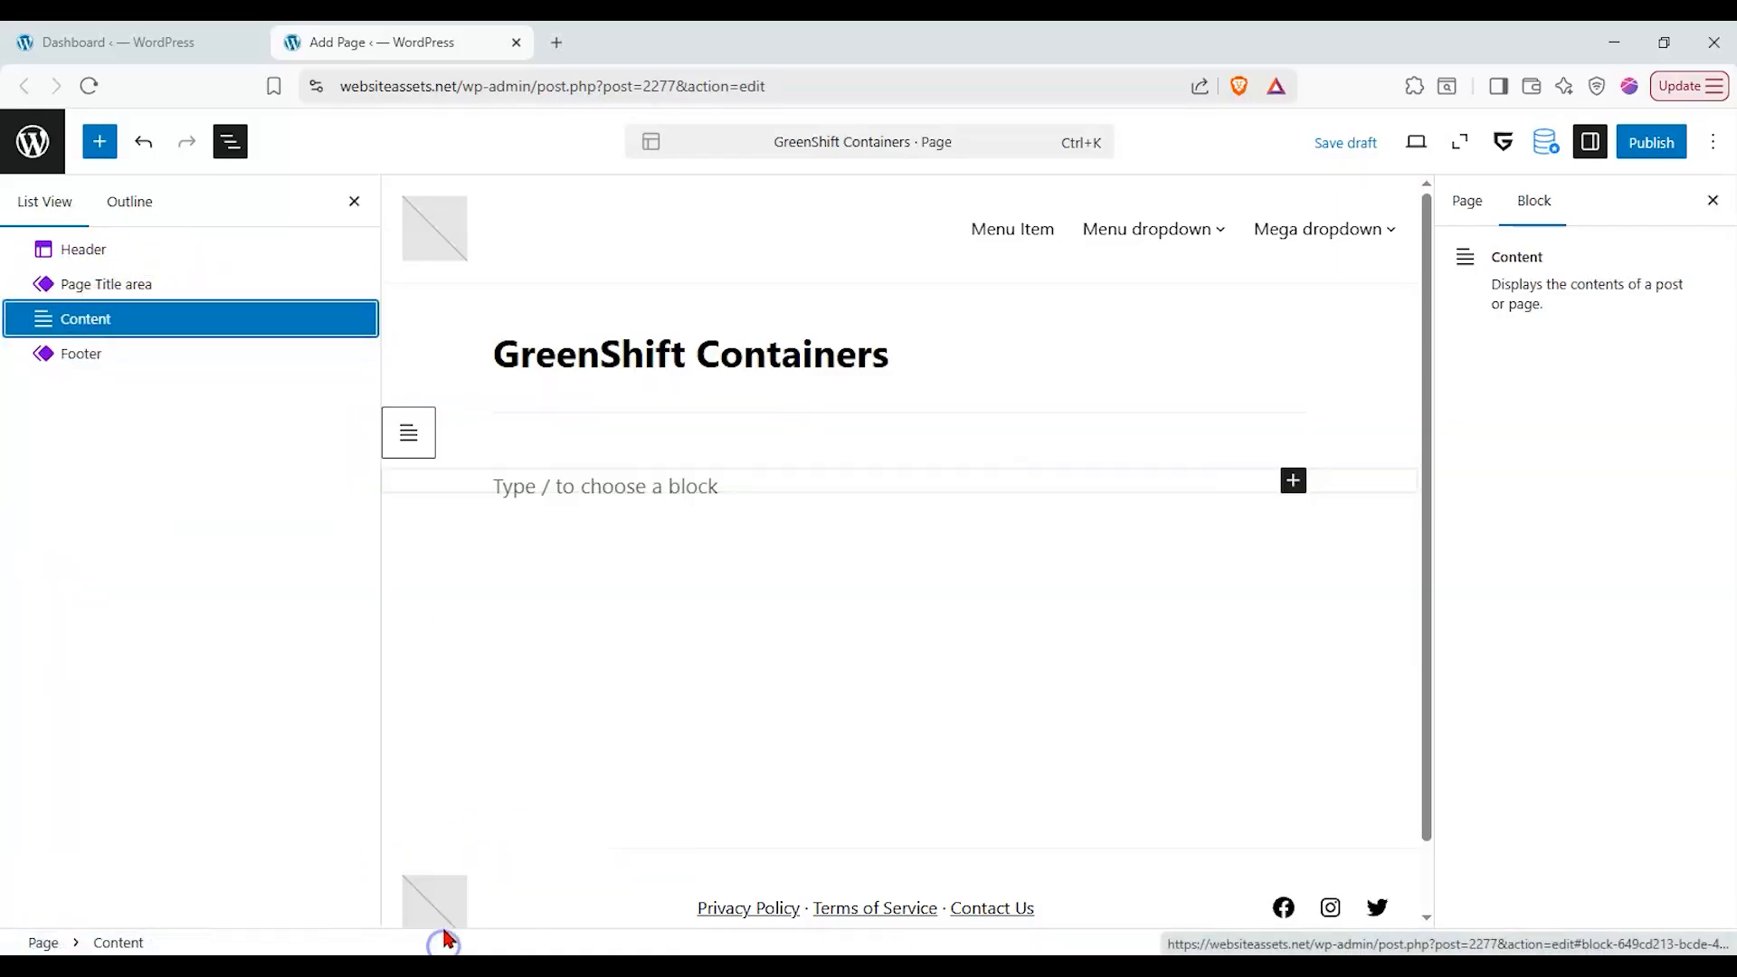
- Insert a GreenShift Box Container block into the empty page content and select it
click(102, 143)
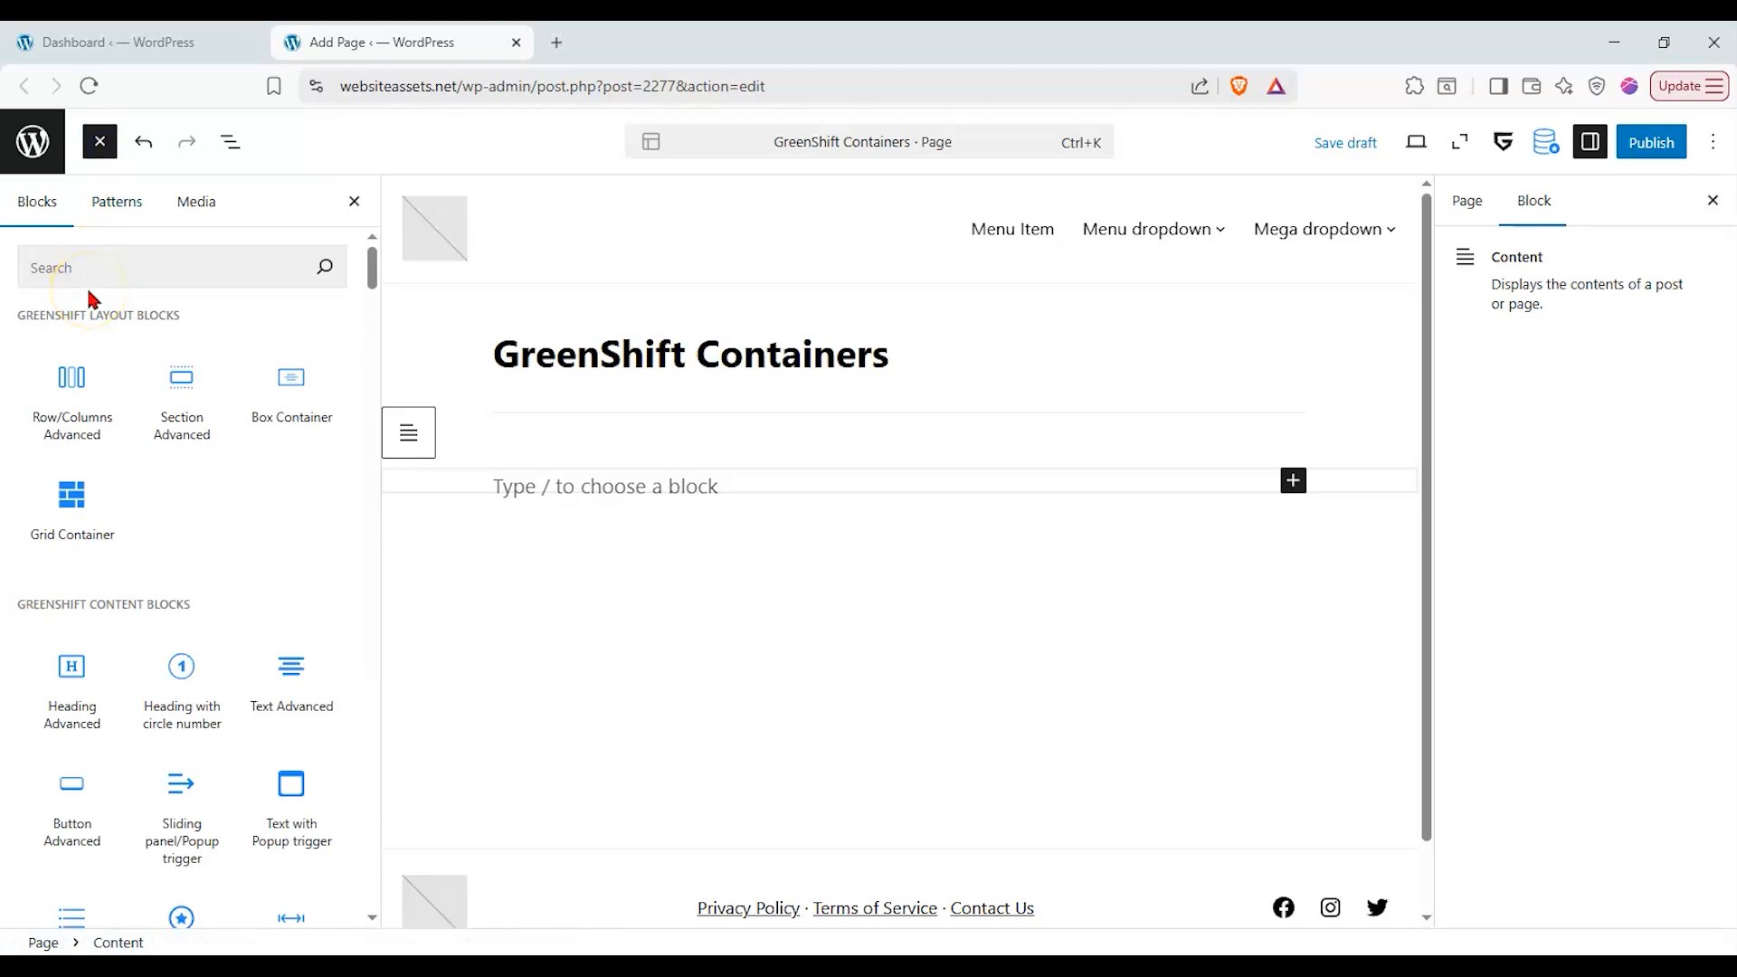
drag(291, 391, 667, 493)
click(1070, 500)
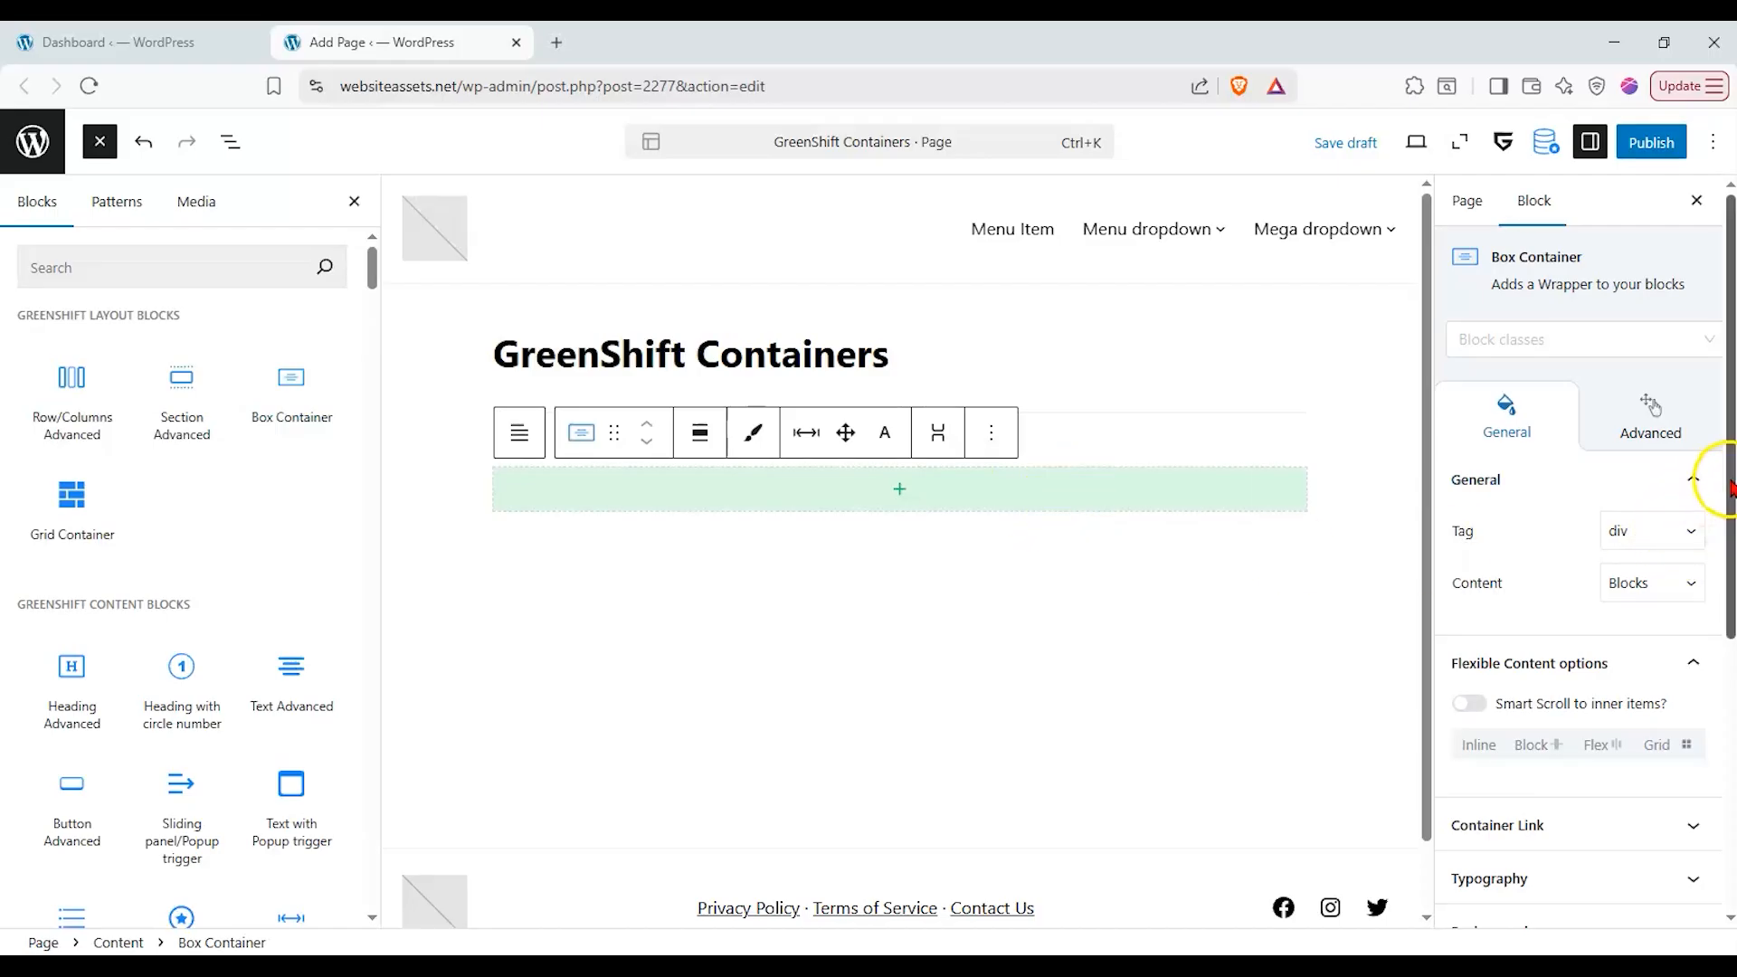
- Add a Text Advanced block inside the Box Container reading "this is text within a greenshift box container block" and center its text
drag(265, 715, 899, 488)
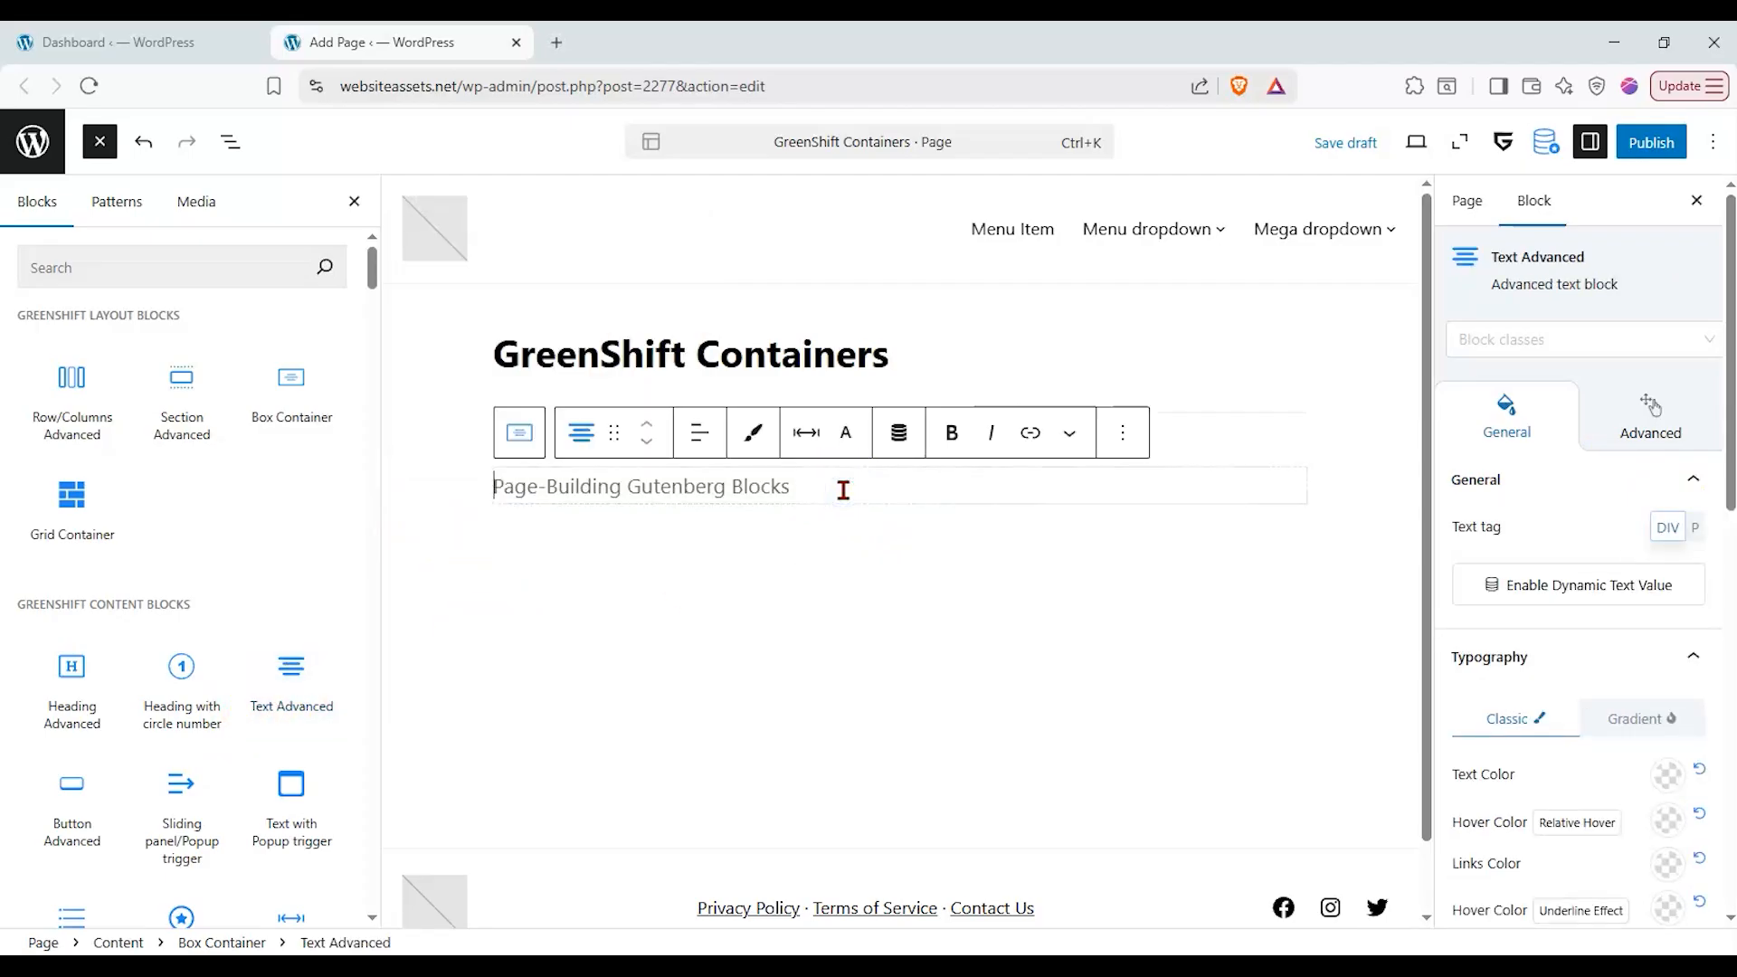
text(th)
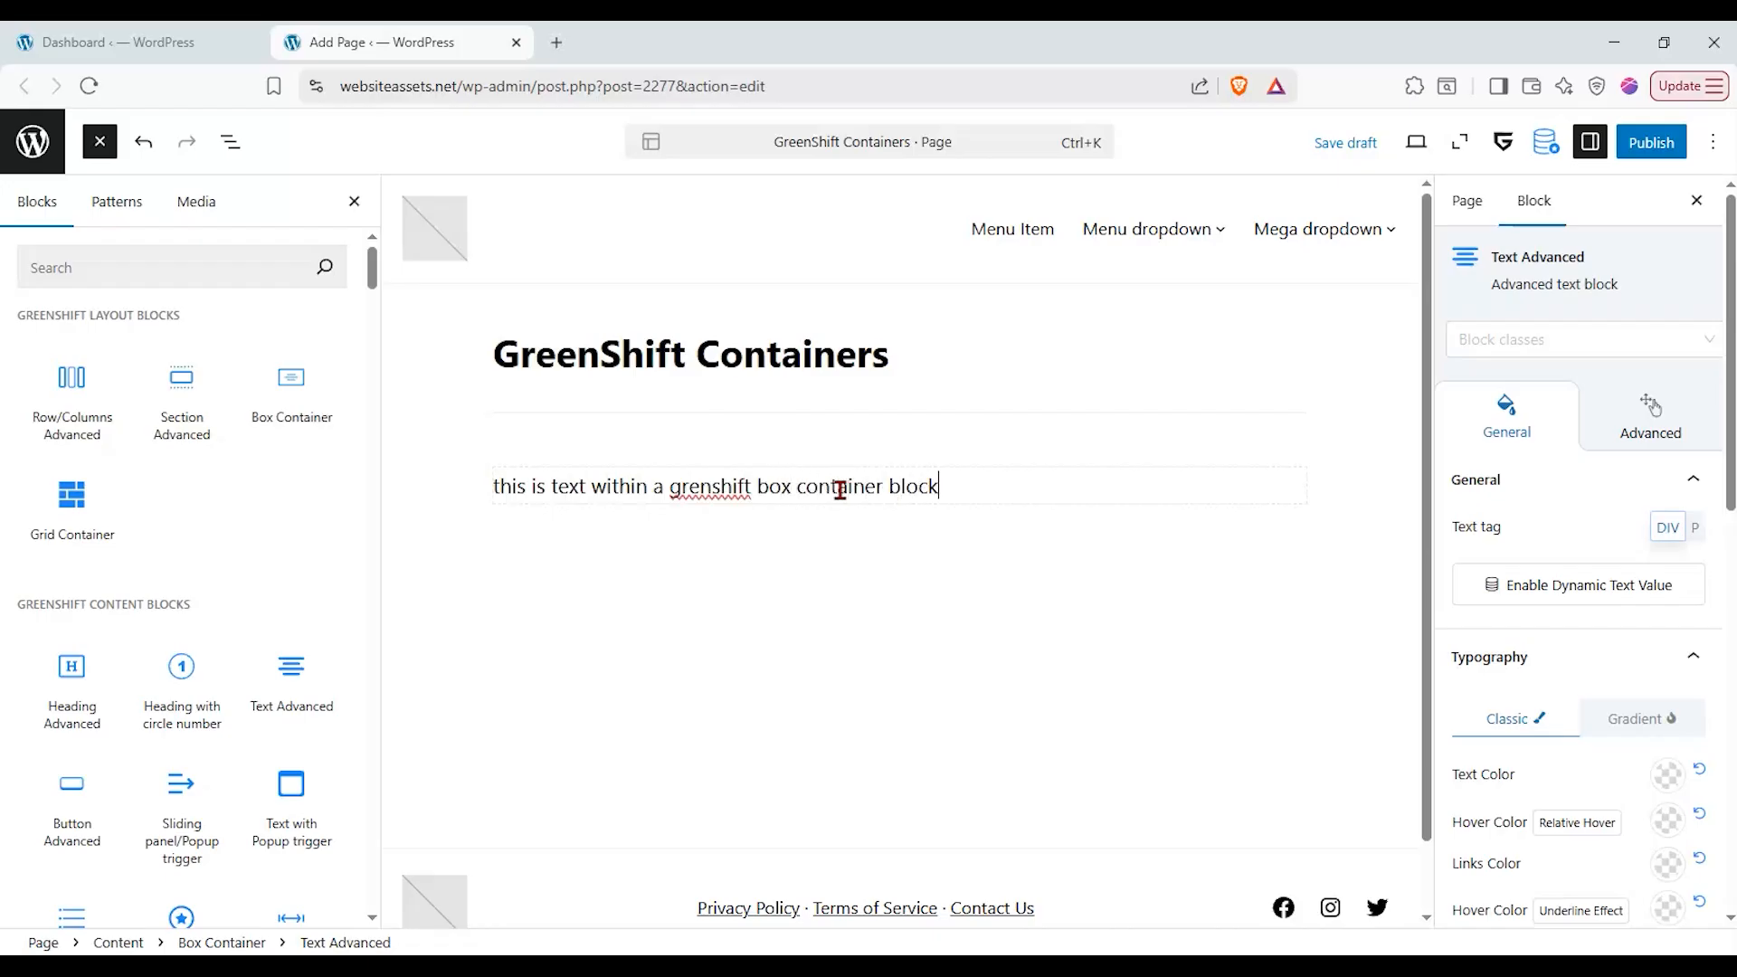
click(688, 493)
text(e)
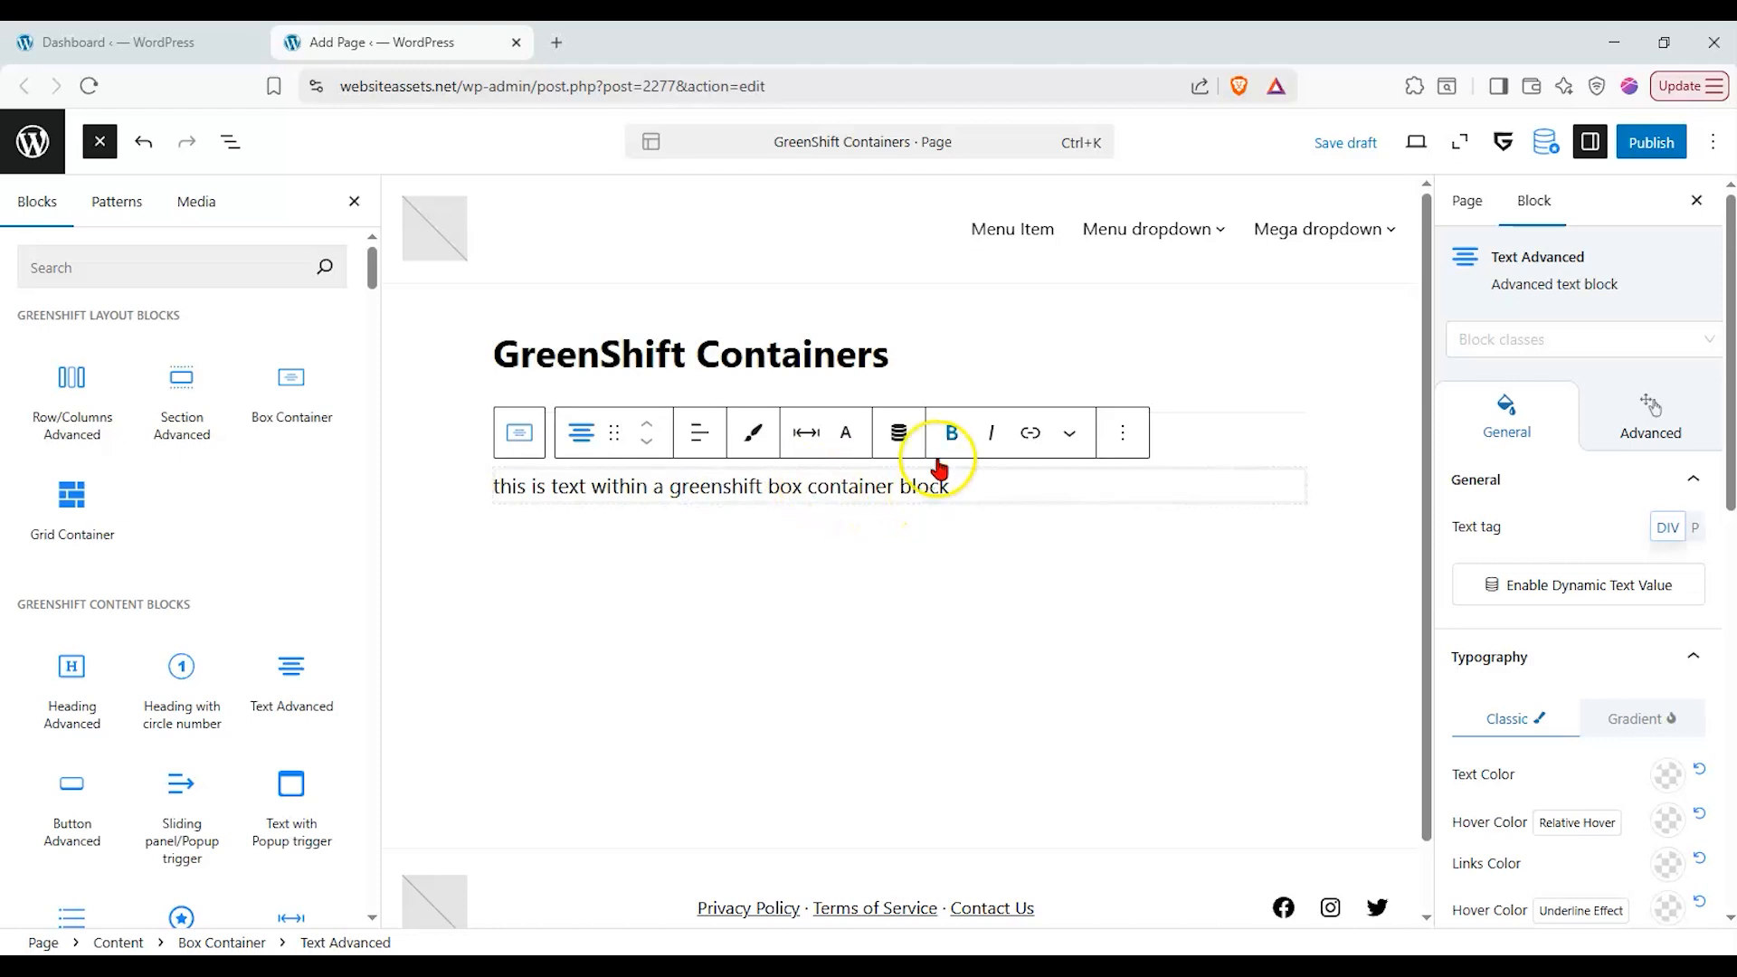
click(699, 432)
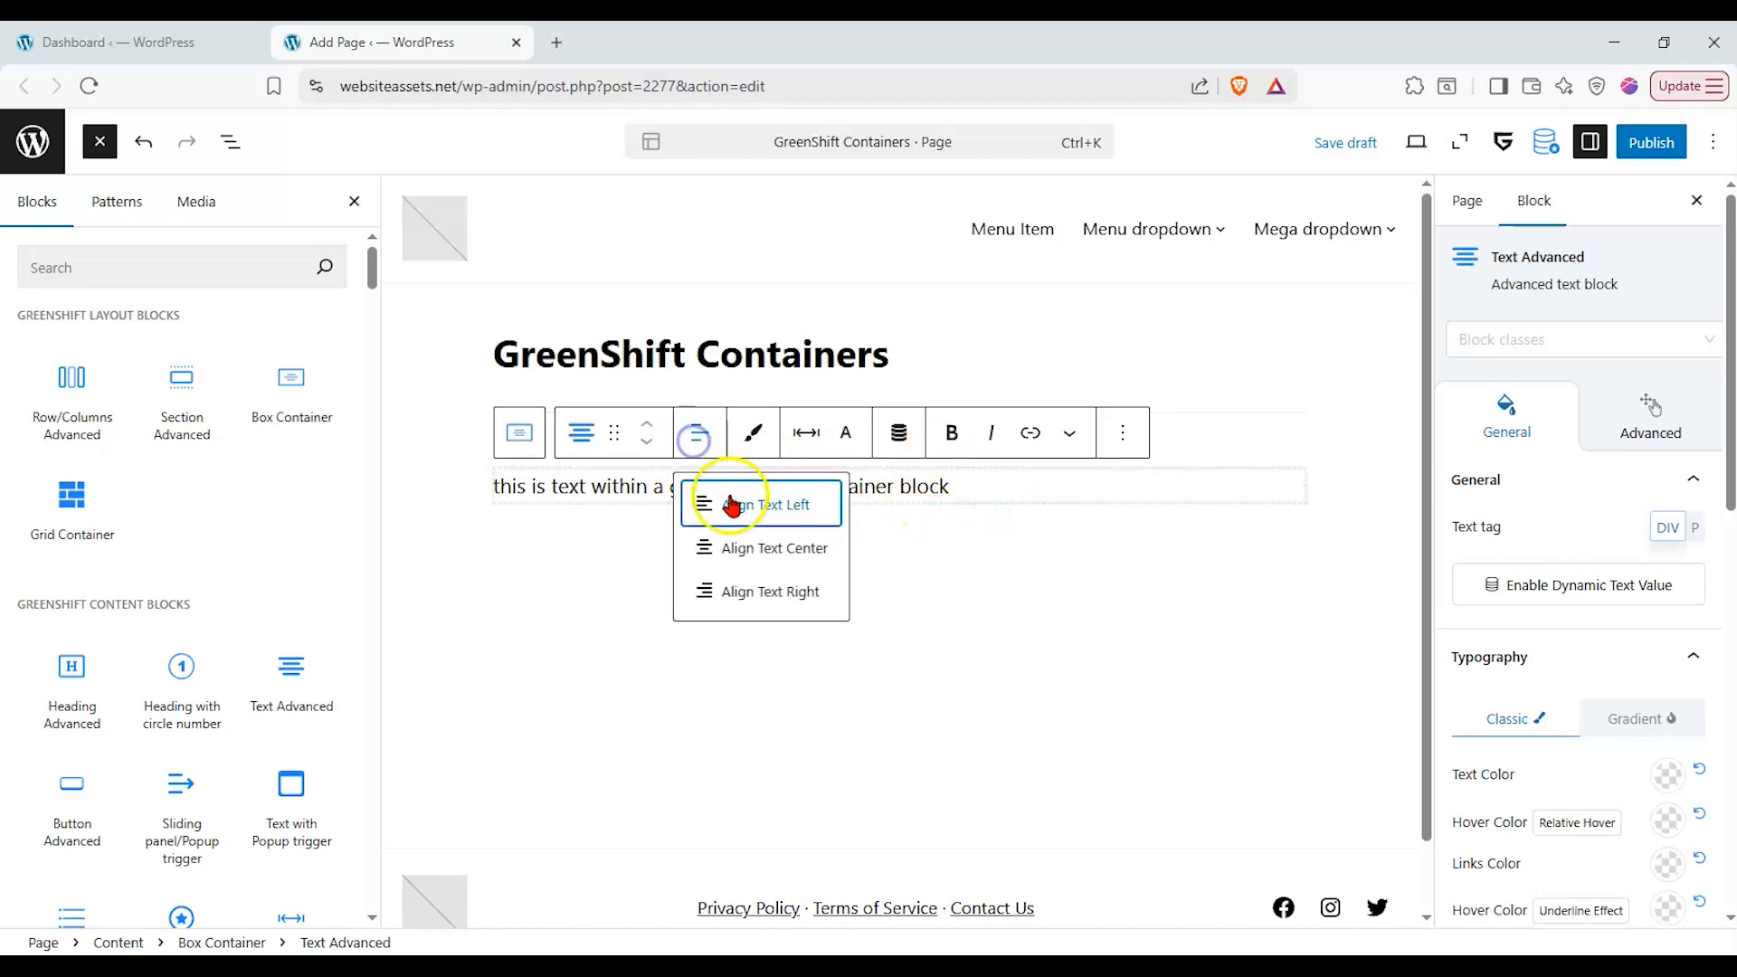
click(731, 540)
- Expand the Box Container in the page's block structure and compare its settings with those of its Text Advanced block
click(583, 457)
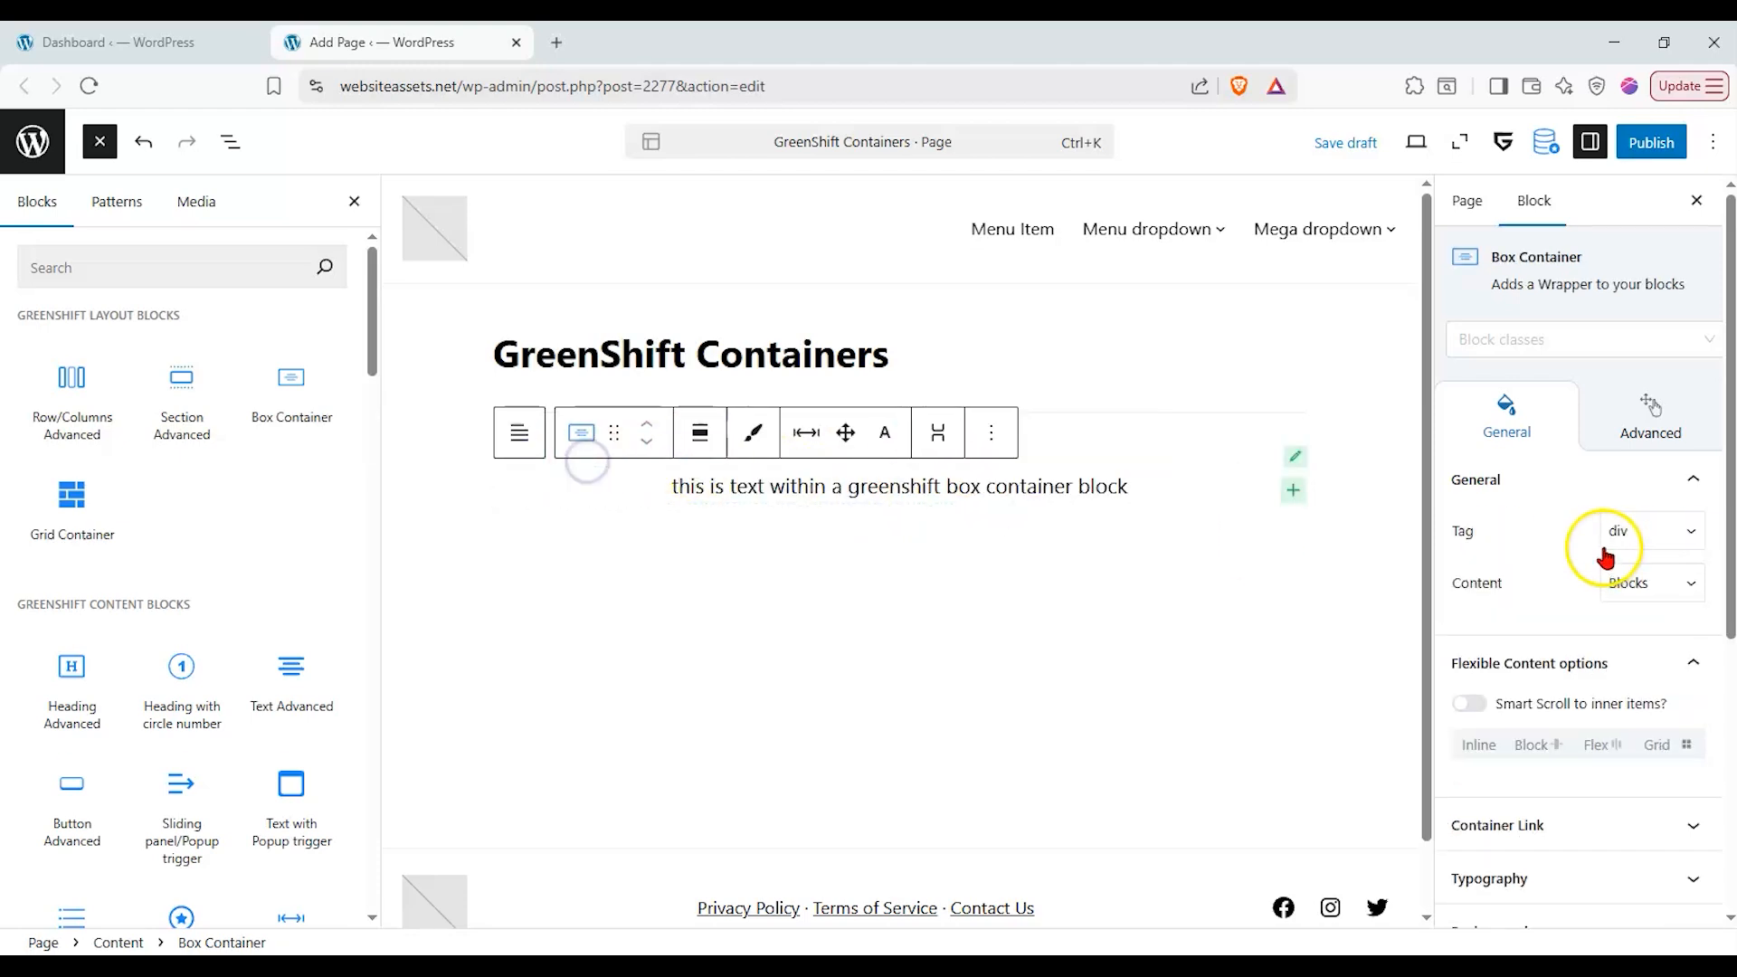
click(231, 141)
click(45, 356)
click(116, 387)
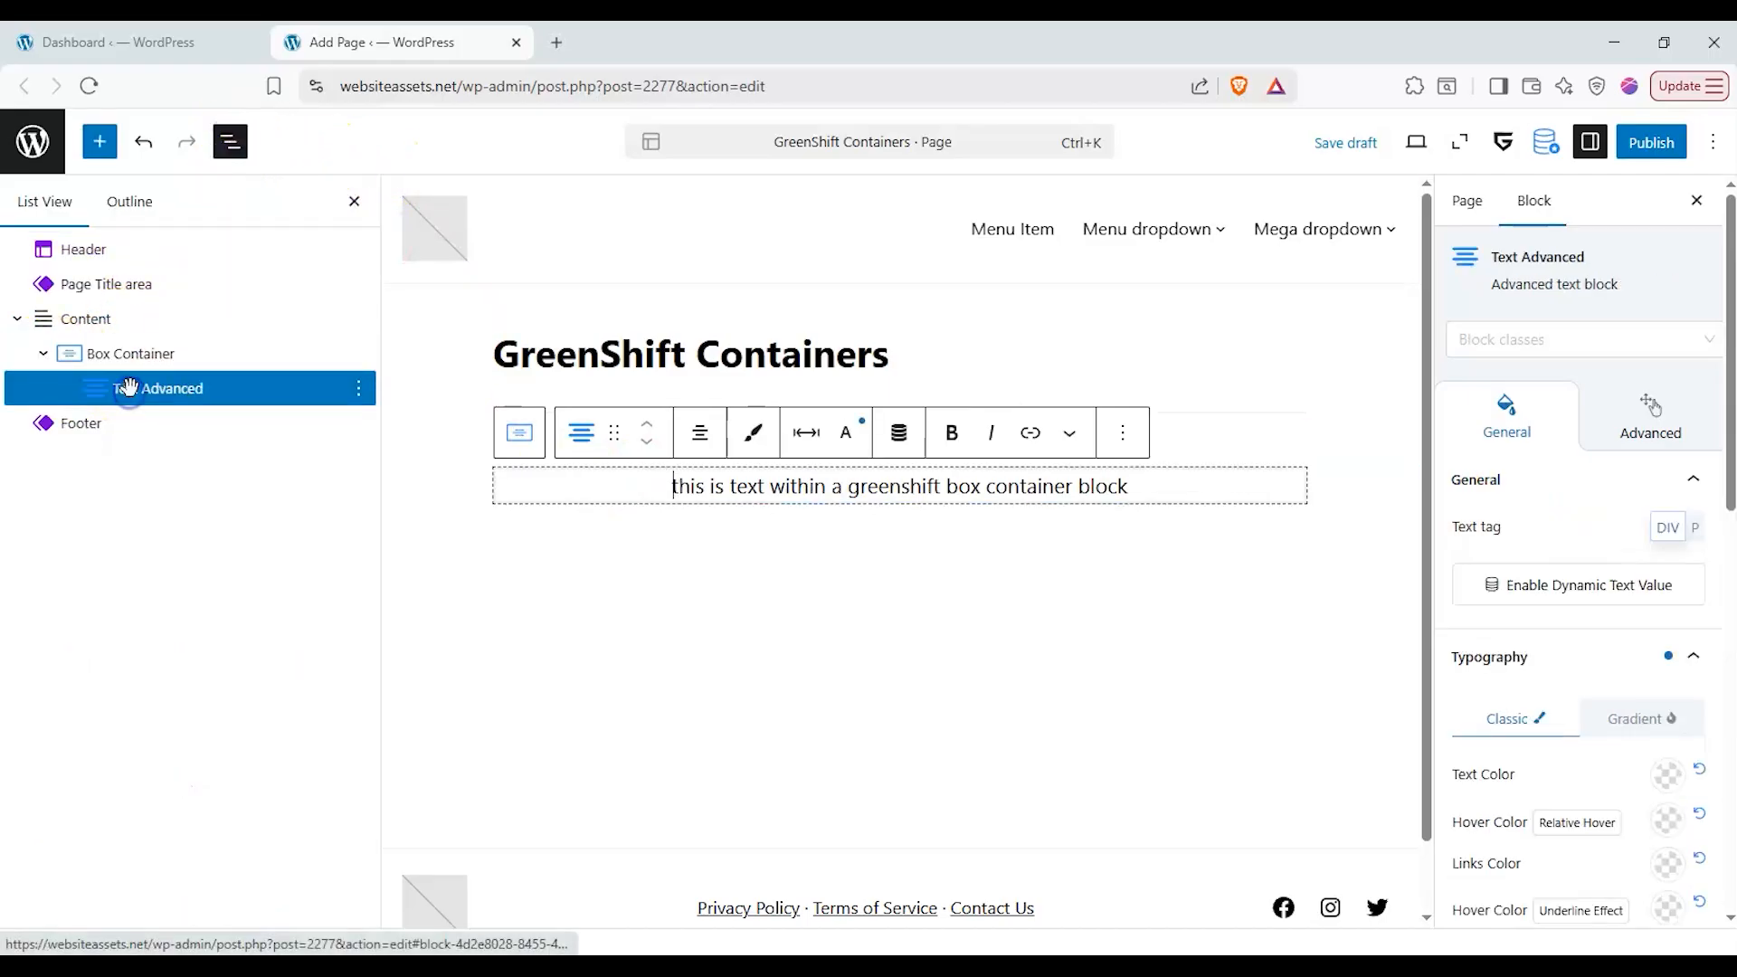
click(147, 355)
click(148, 388)
click(158, 356)
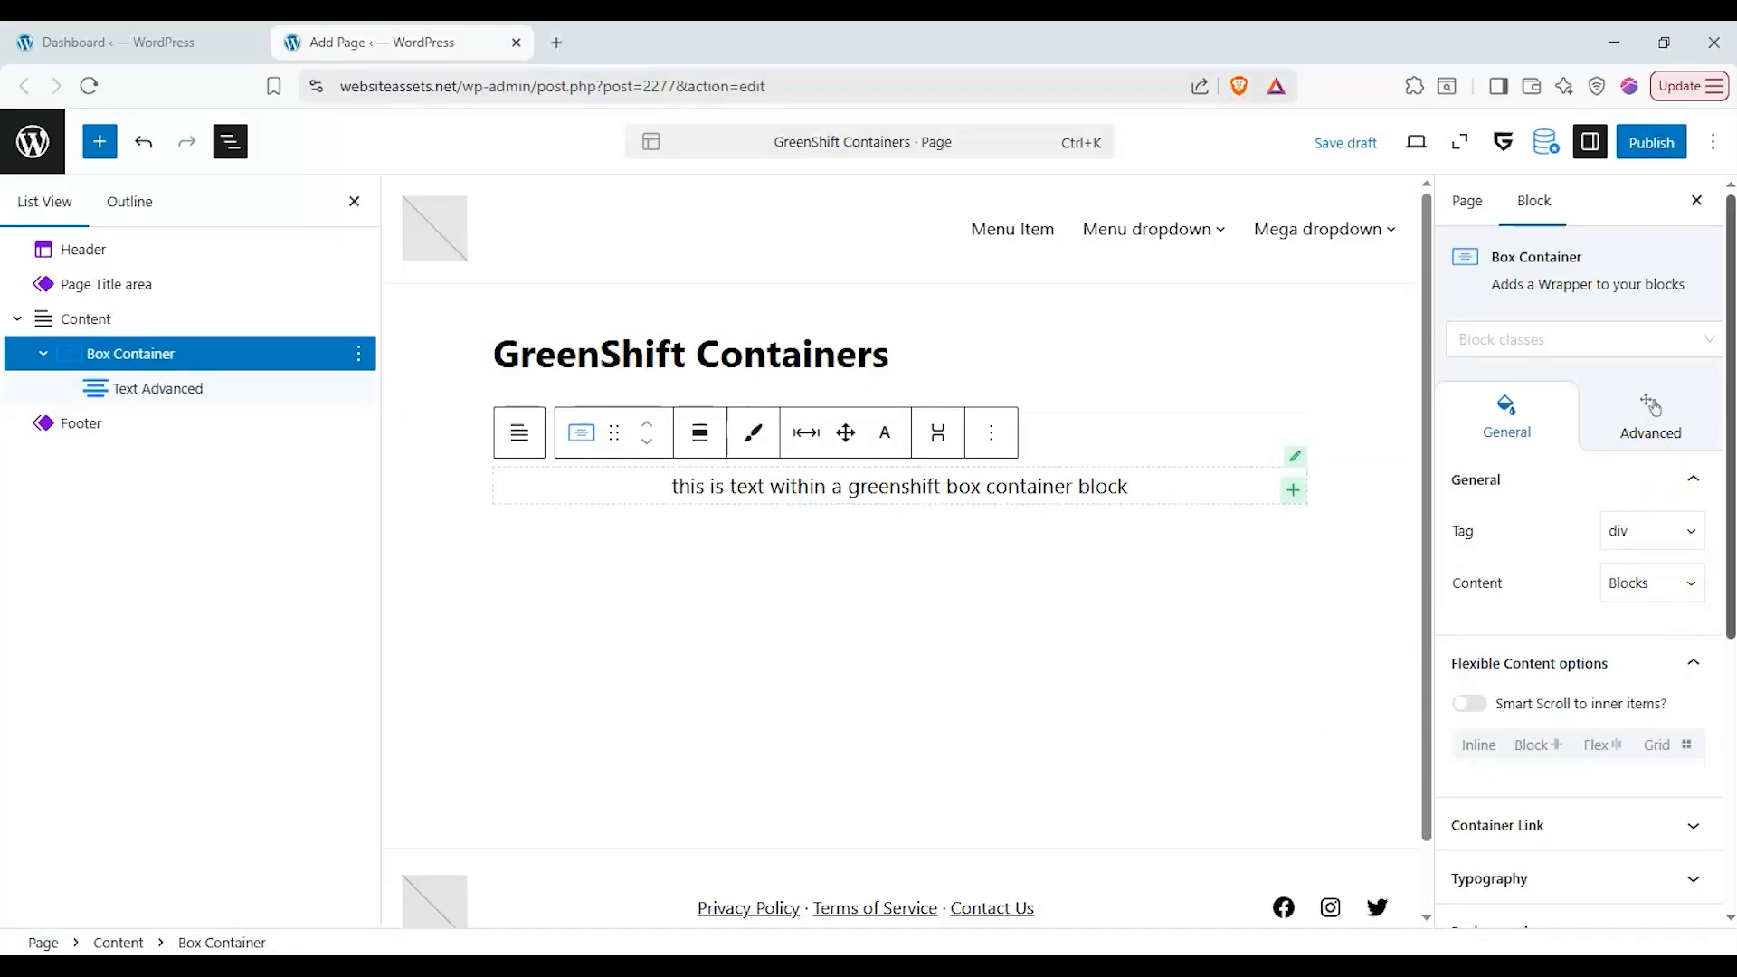
- Examine the Box Container's general setting sections, including its tag choices, content type and flexible content options
drag(1730, 444, 1718, 798)
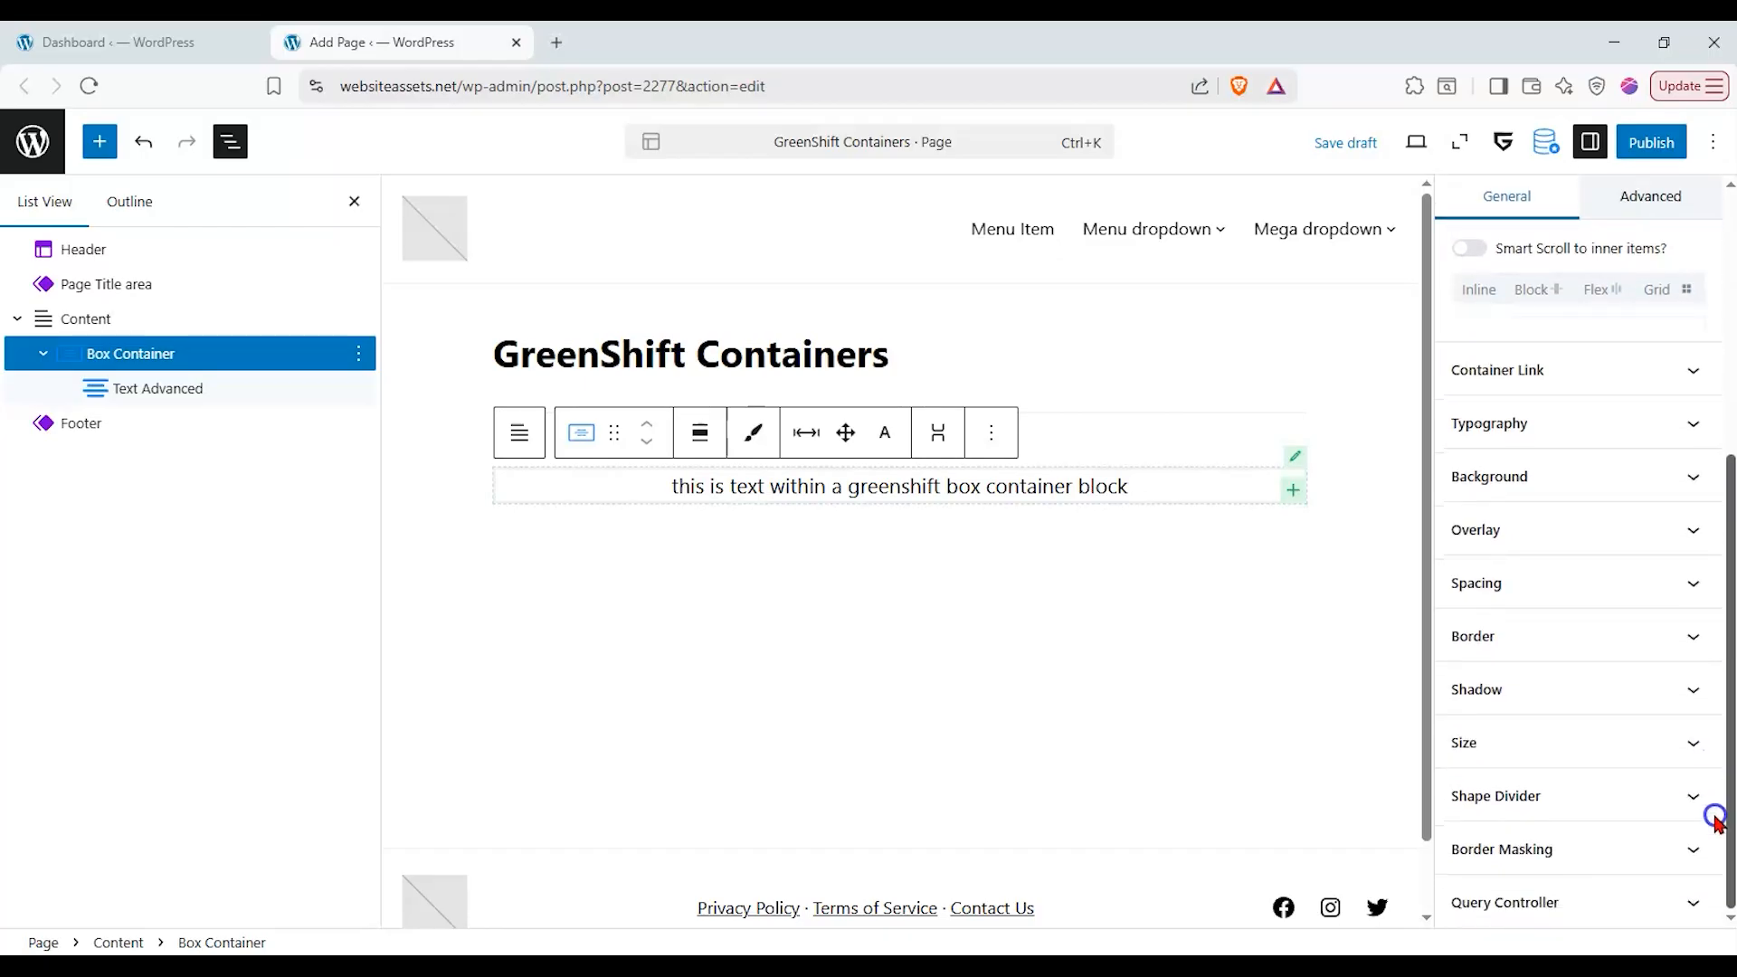
drag(1712, 797, 1728, 593)
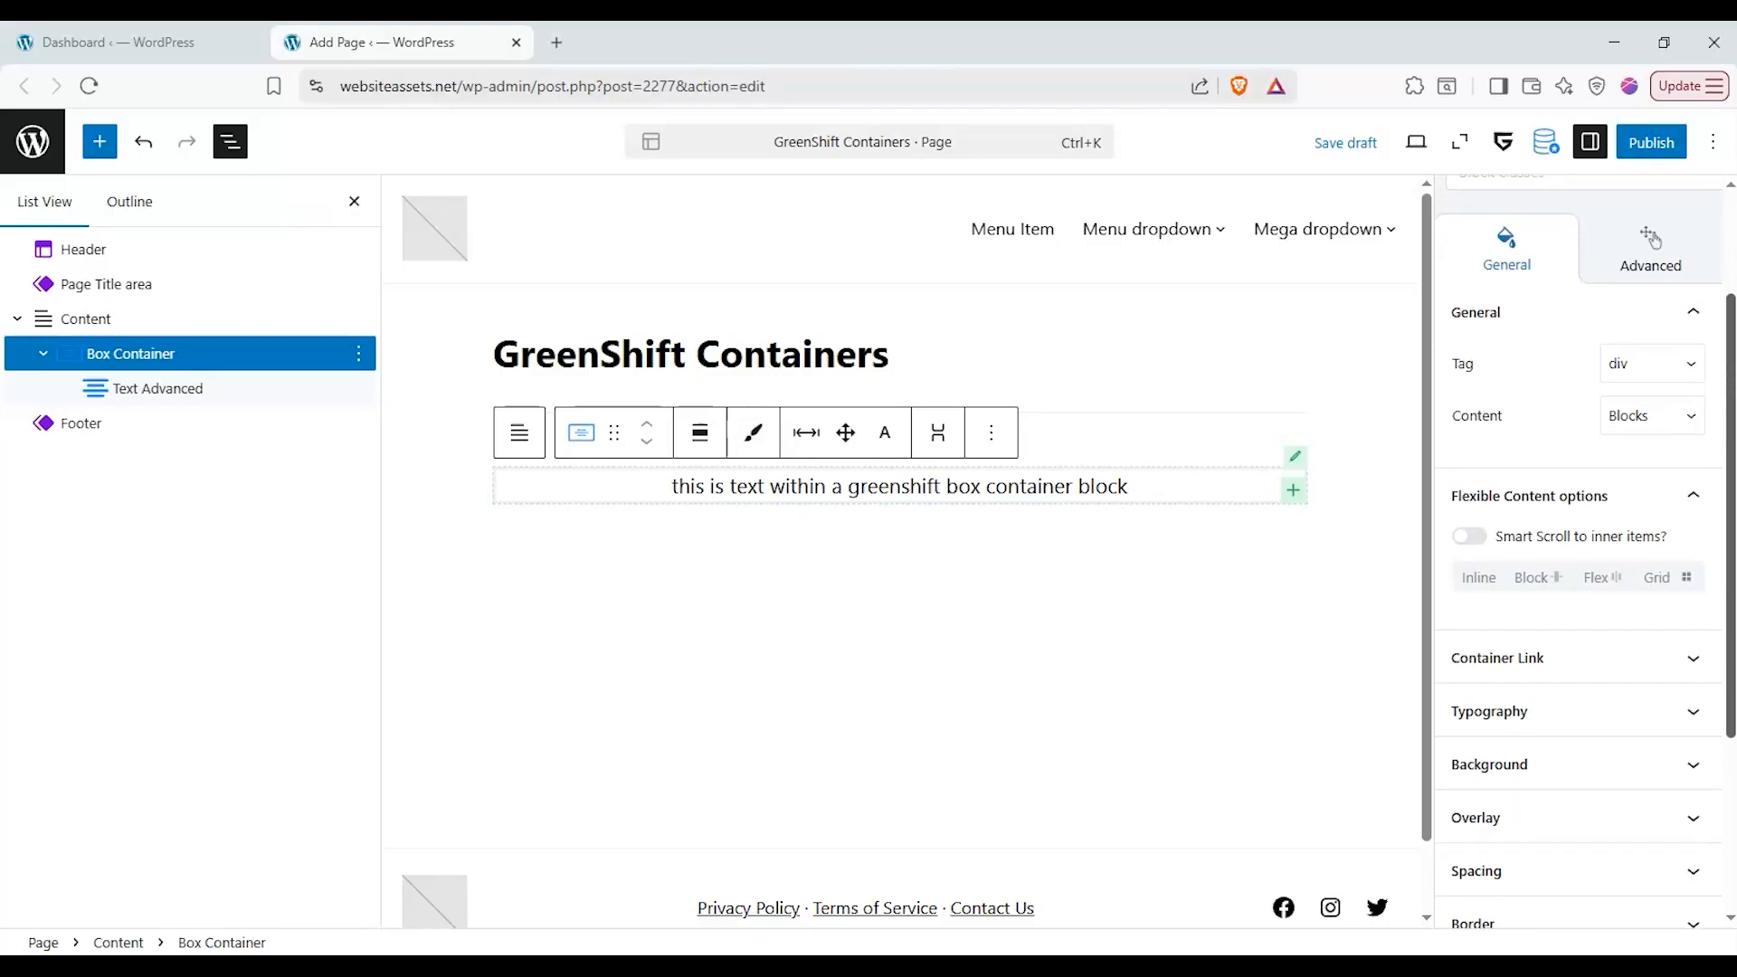
click(1665, 364)
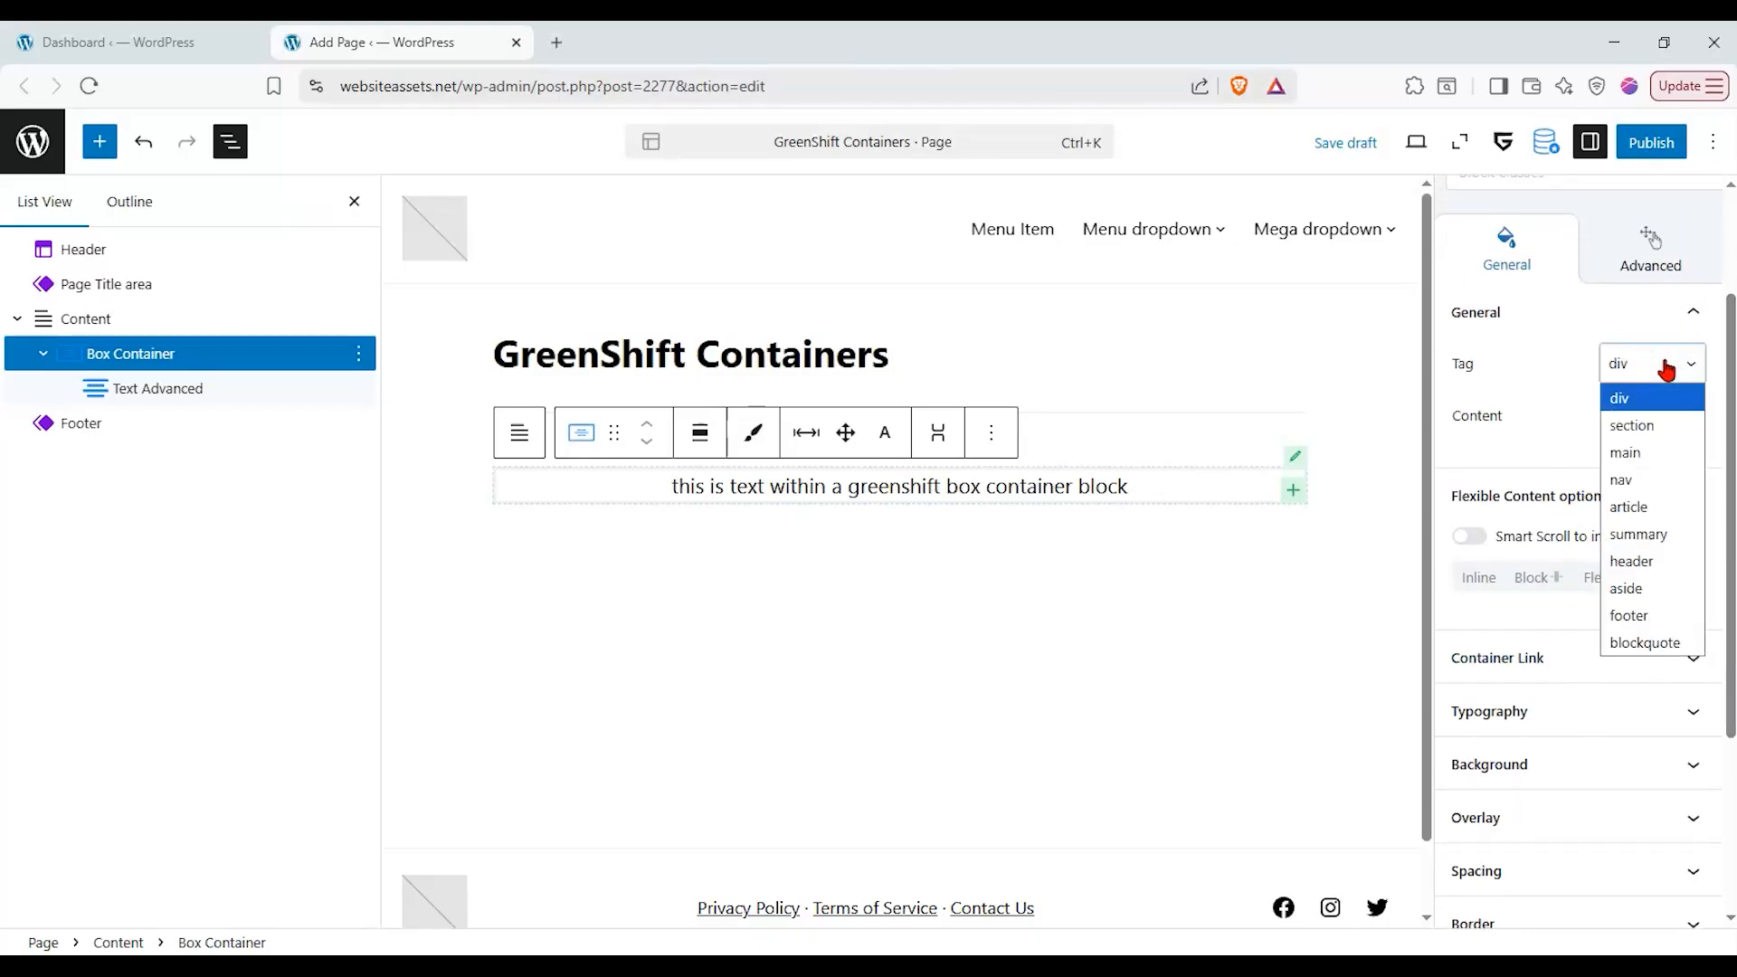
click(1662, 363)
click(1660, 413)
click(1658, 412)
click(1663, 493)
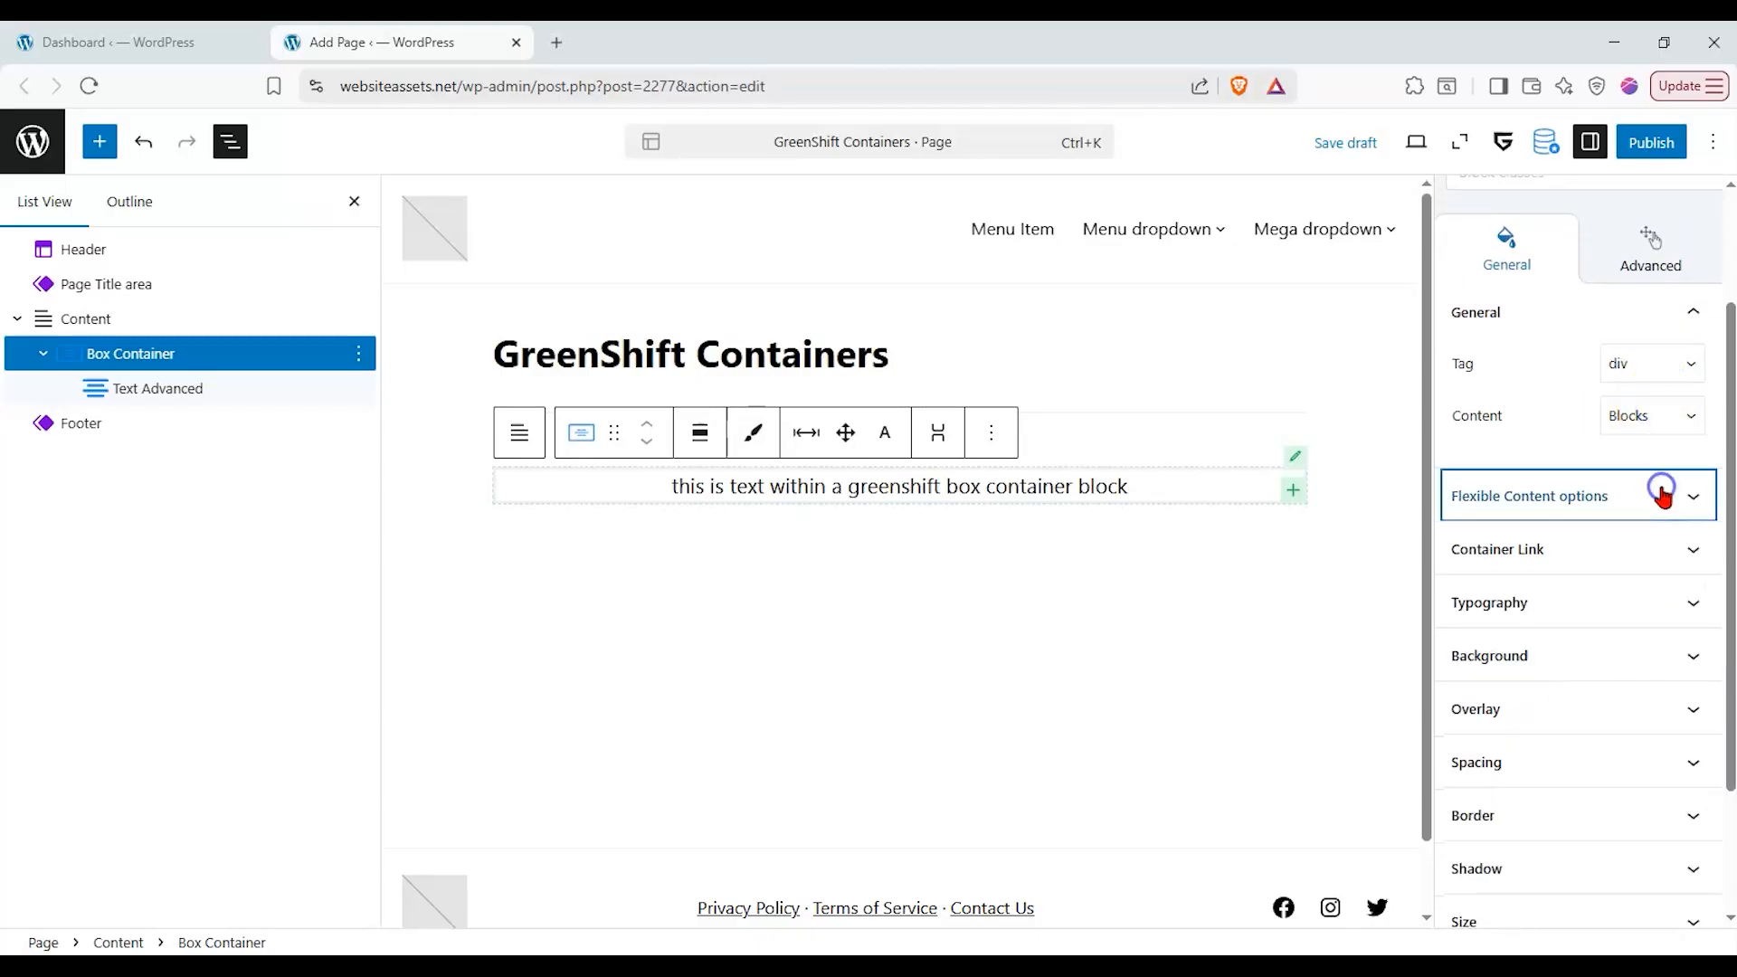
- Enable Smart Scroll to inner items for the Box Container, with a minimum width of 135 ch and maximum width of 76 vw
click(1470, 537)
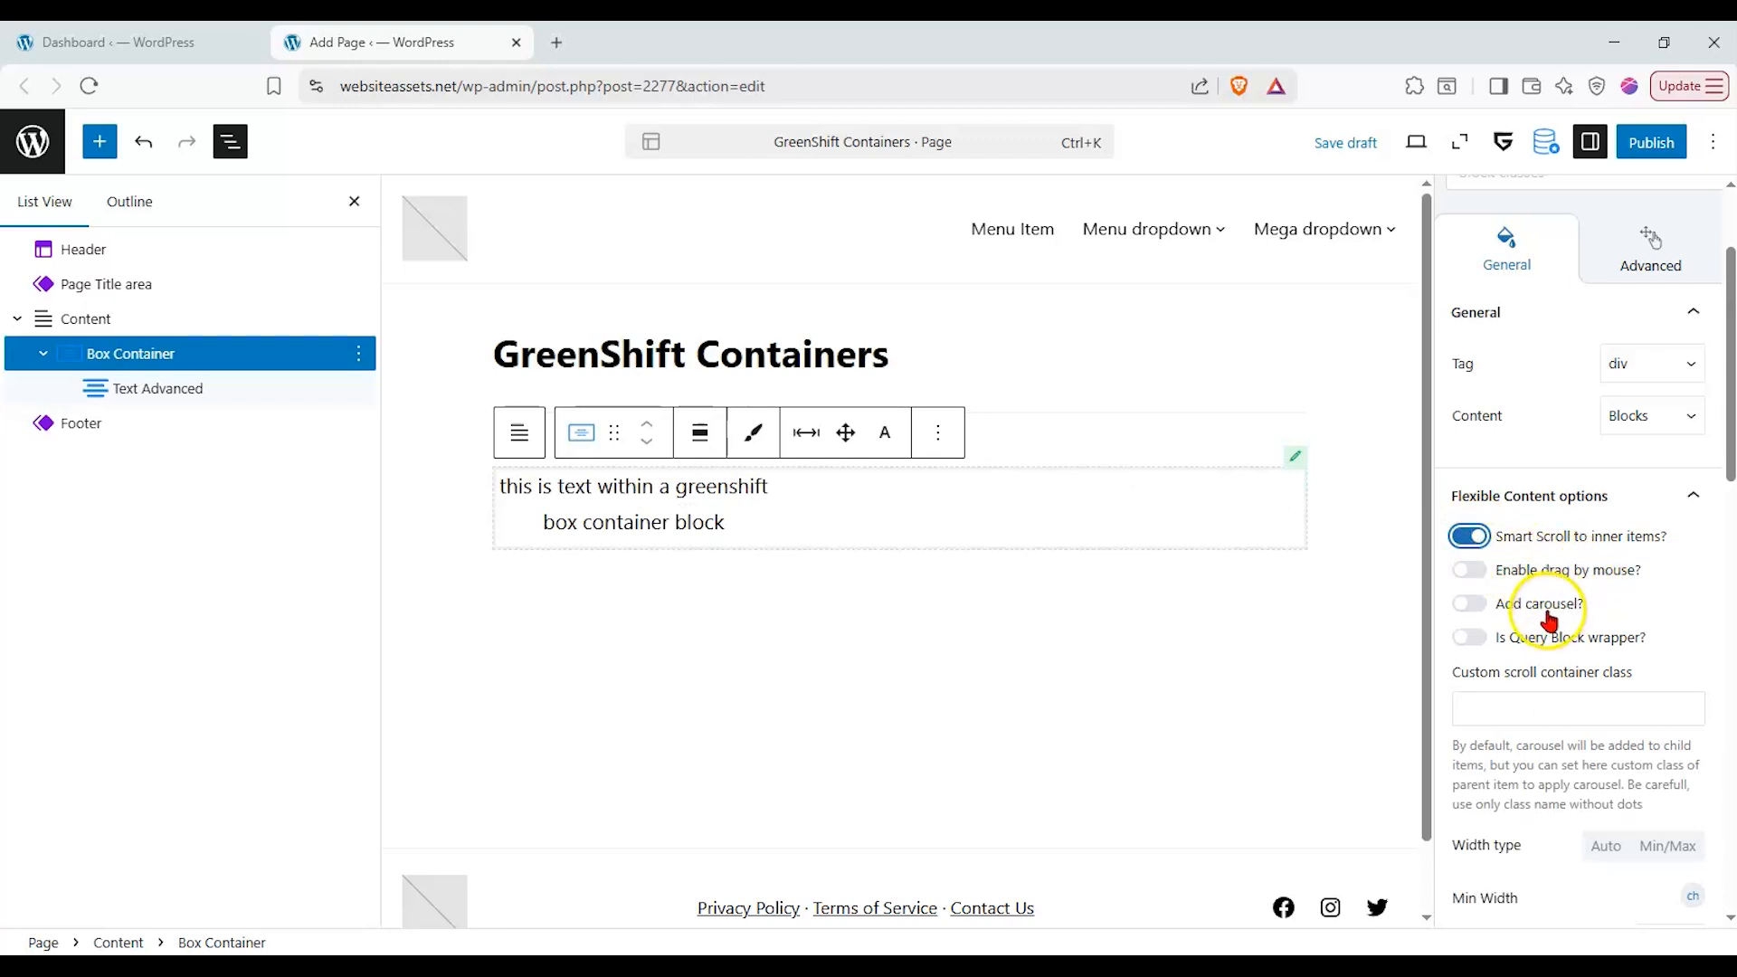
drag(1722, 484, 1716, 617)
drag(1457, 548, 1496, 543)
mouse_move(1471, 628)
mouse_down()
mouse_move(1582, 625)
mouse_move(1458, 628)
mouse_move(1475, 628)
mouse_up()
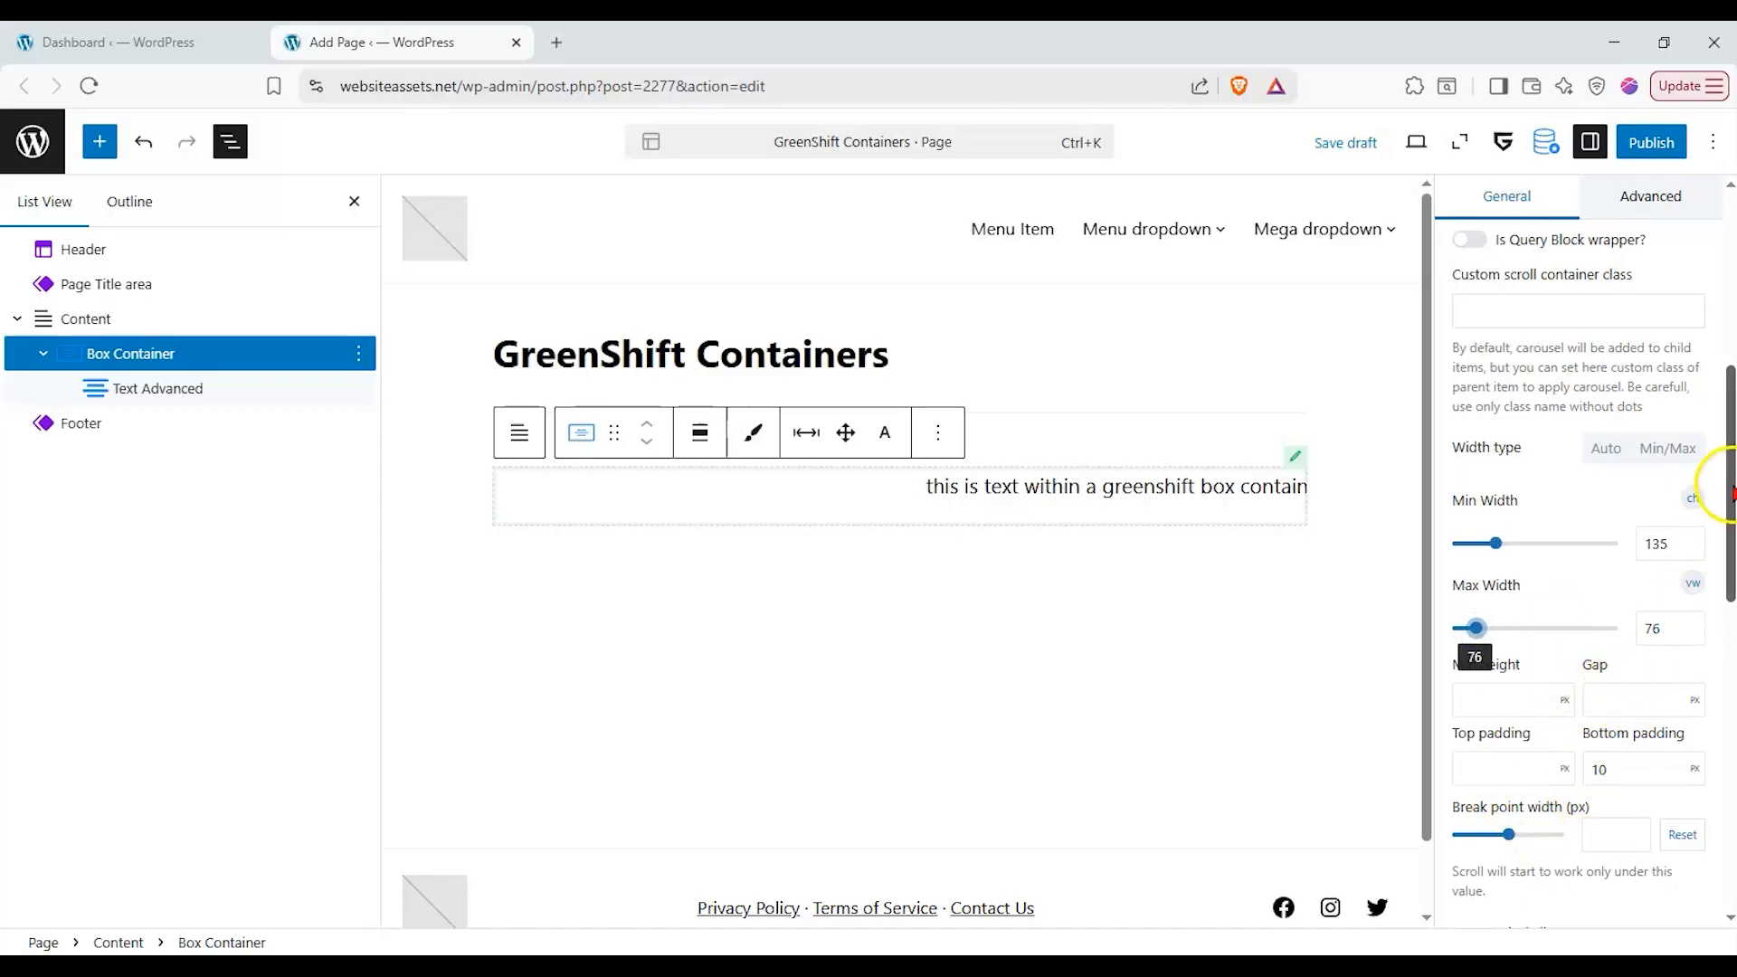
- Set the Smart Scroll items' vertical align to center and, after trying another horizontal align, return it to Auto
scroll(1714, 586, down, 3)
scroll(1720, 584, down, 1)
click(1566, 621)
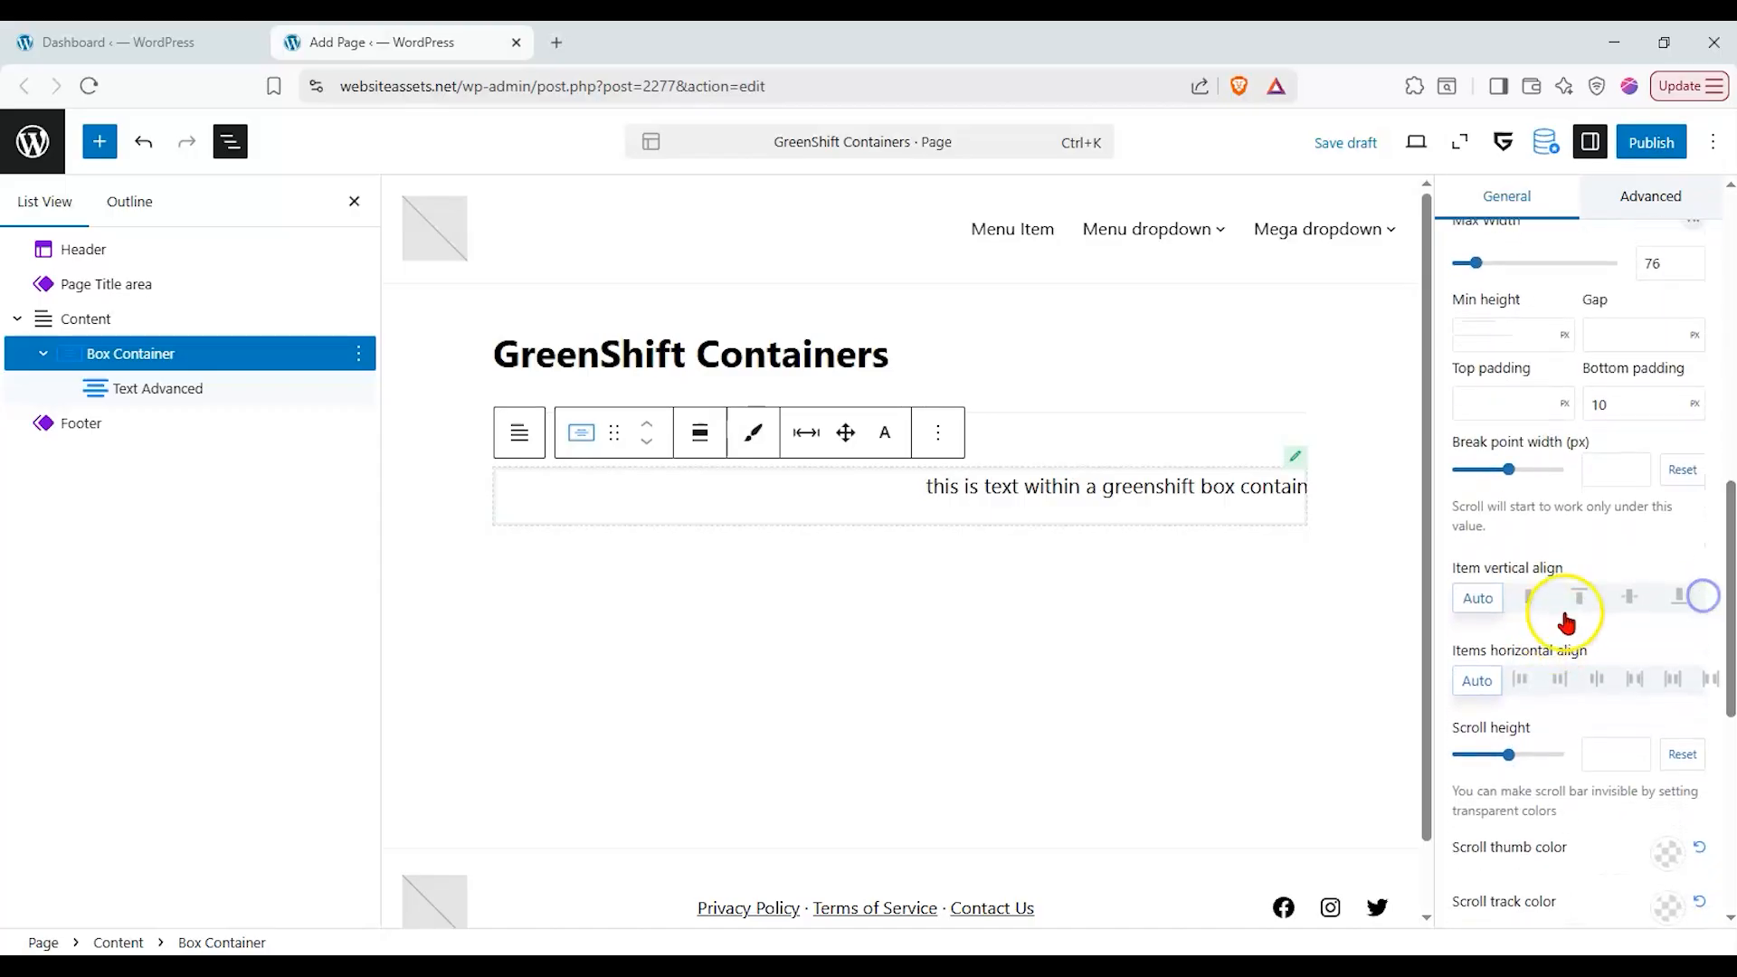
click(1594, 681)
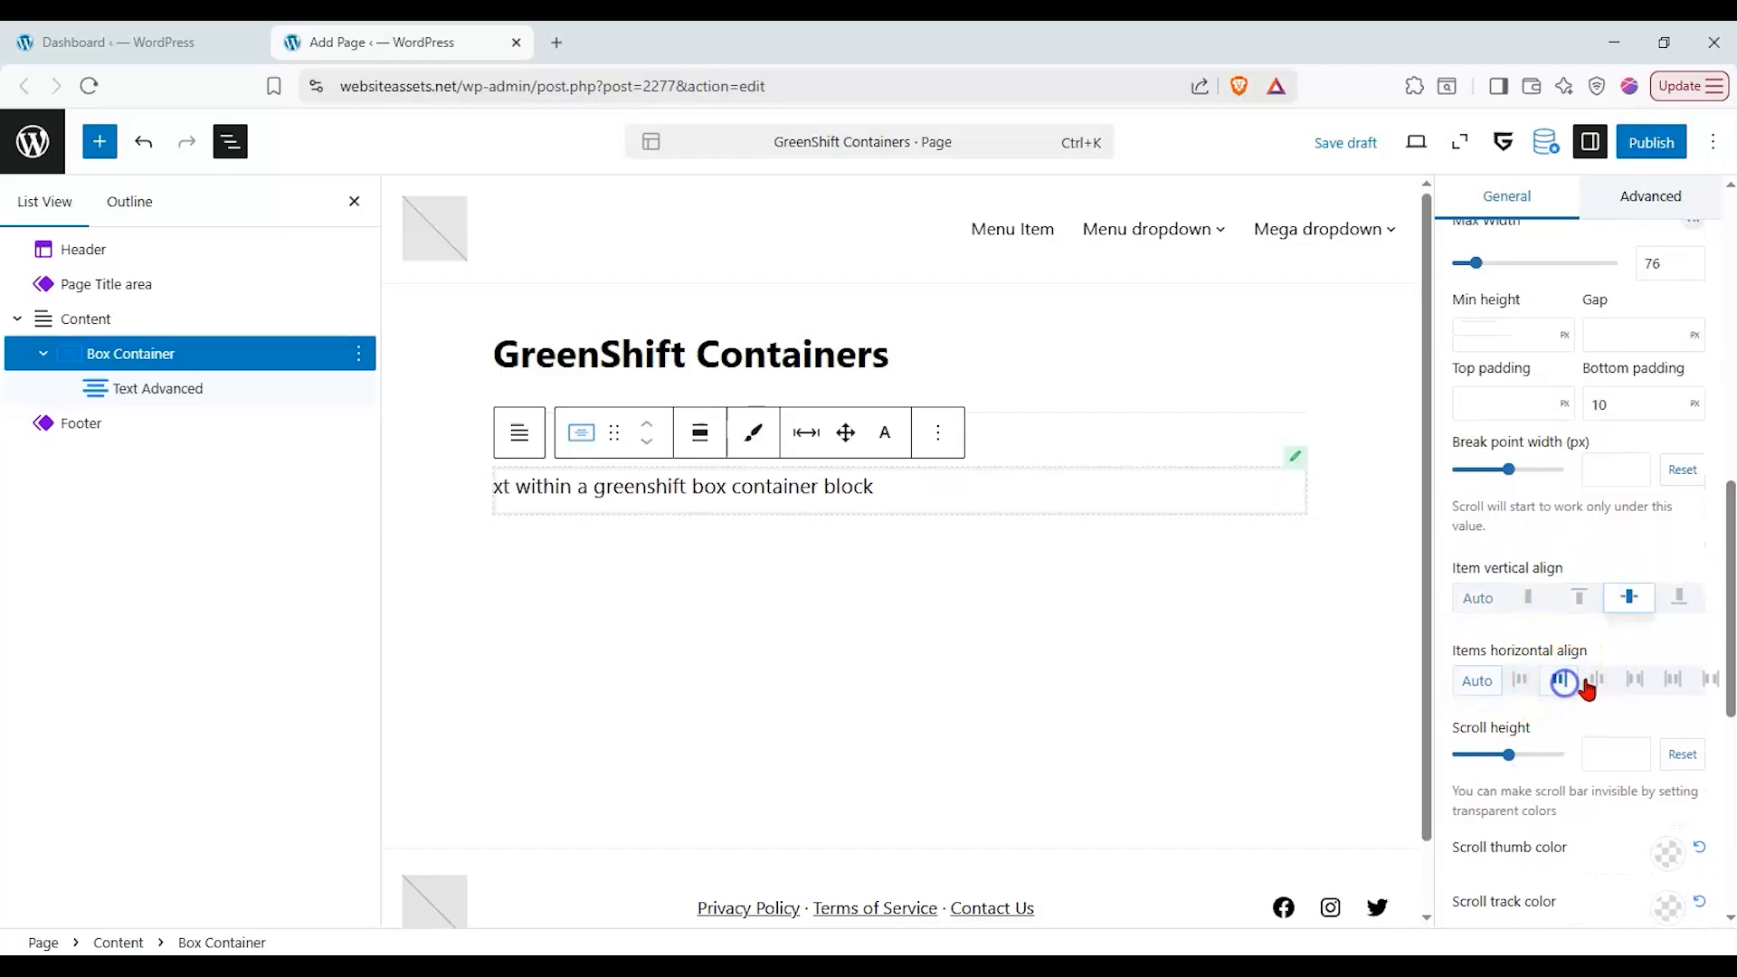
click(1464, 684)
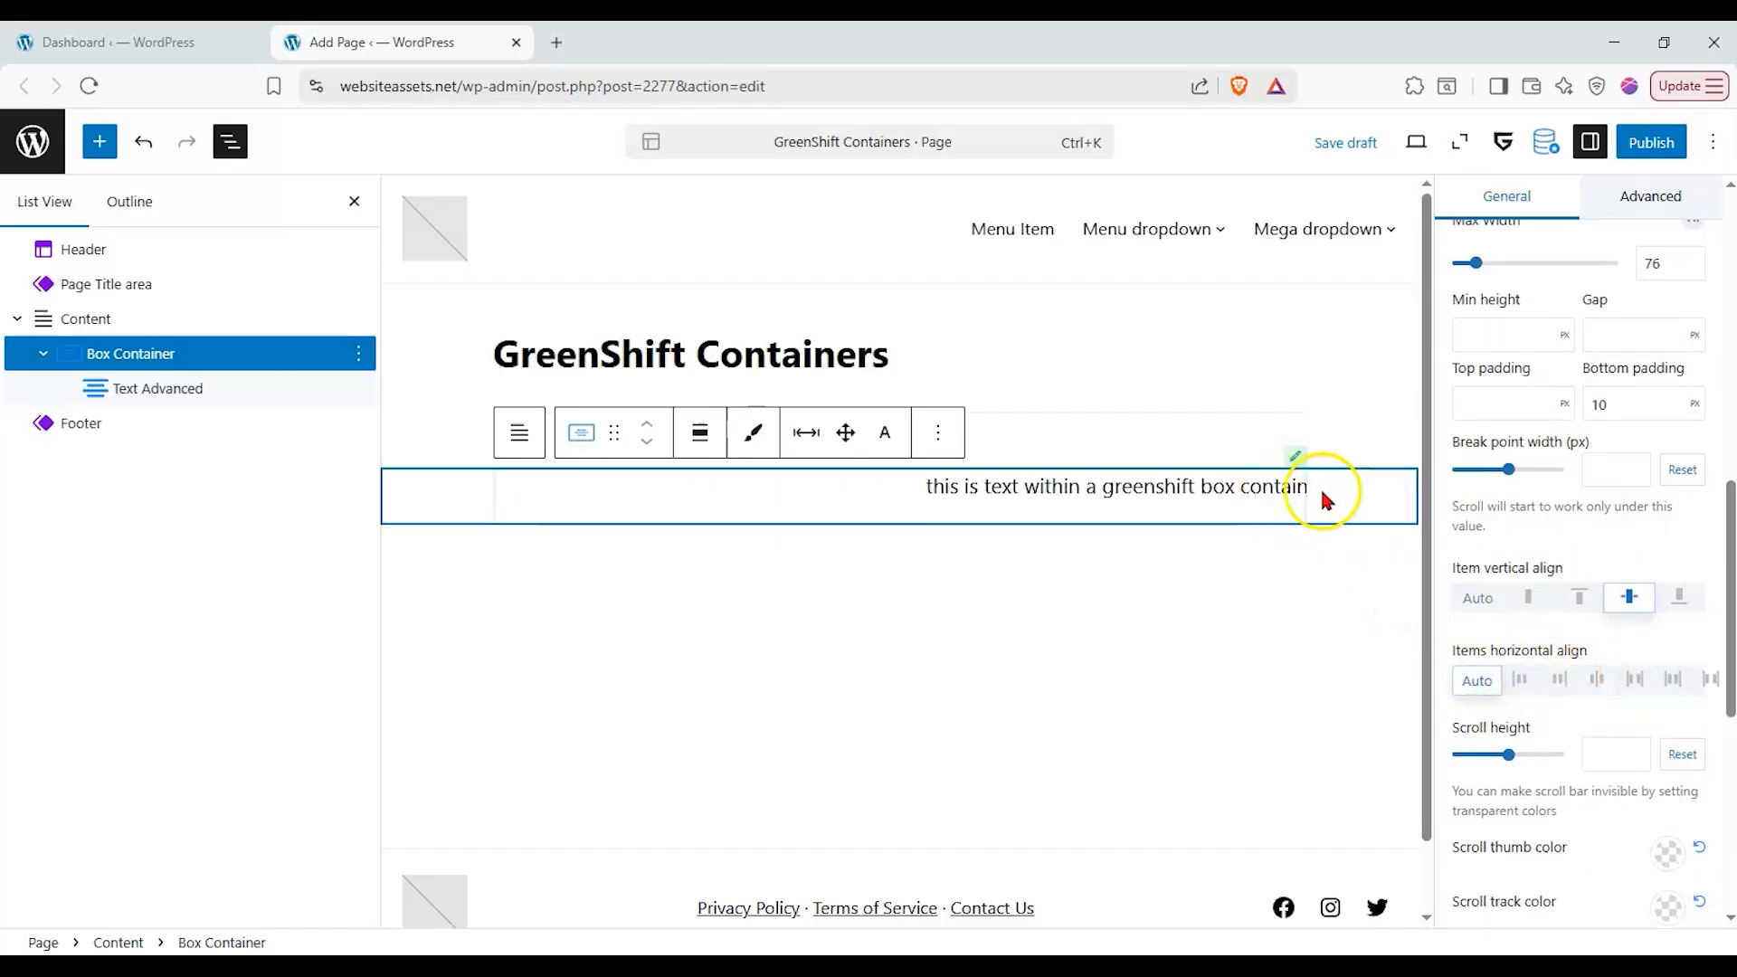
- Test Smart Scroll by moving the overflowing text sideways inside the Box Container
mouse_move(890, 523)
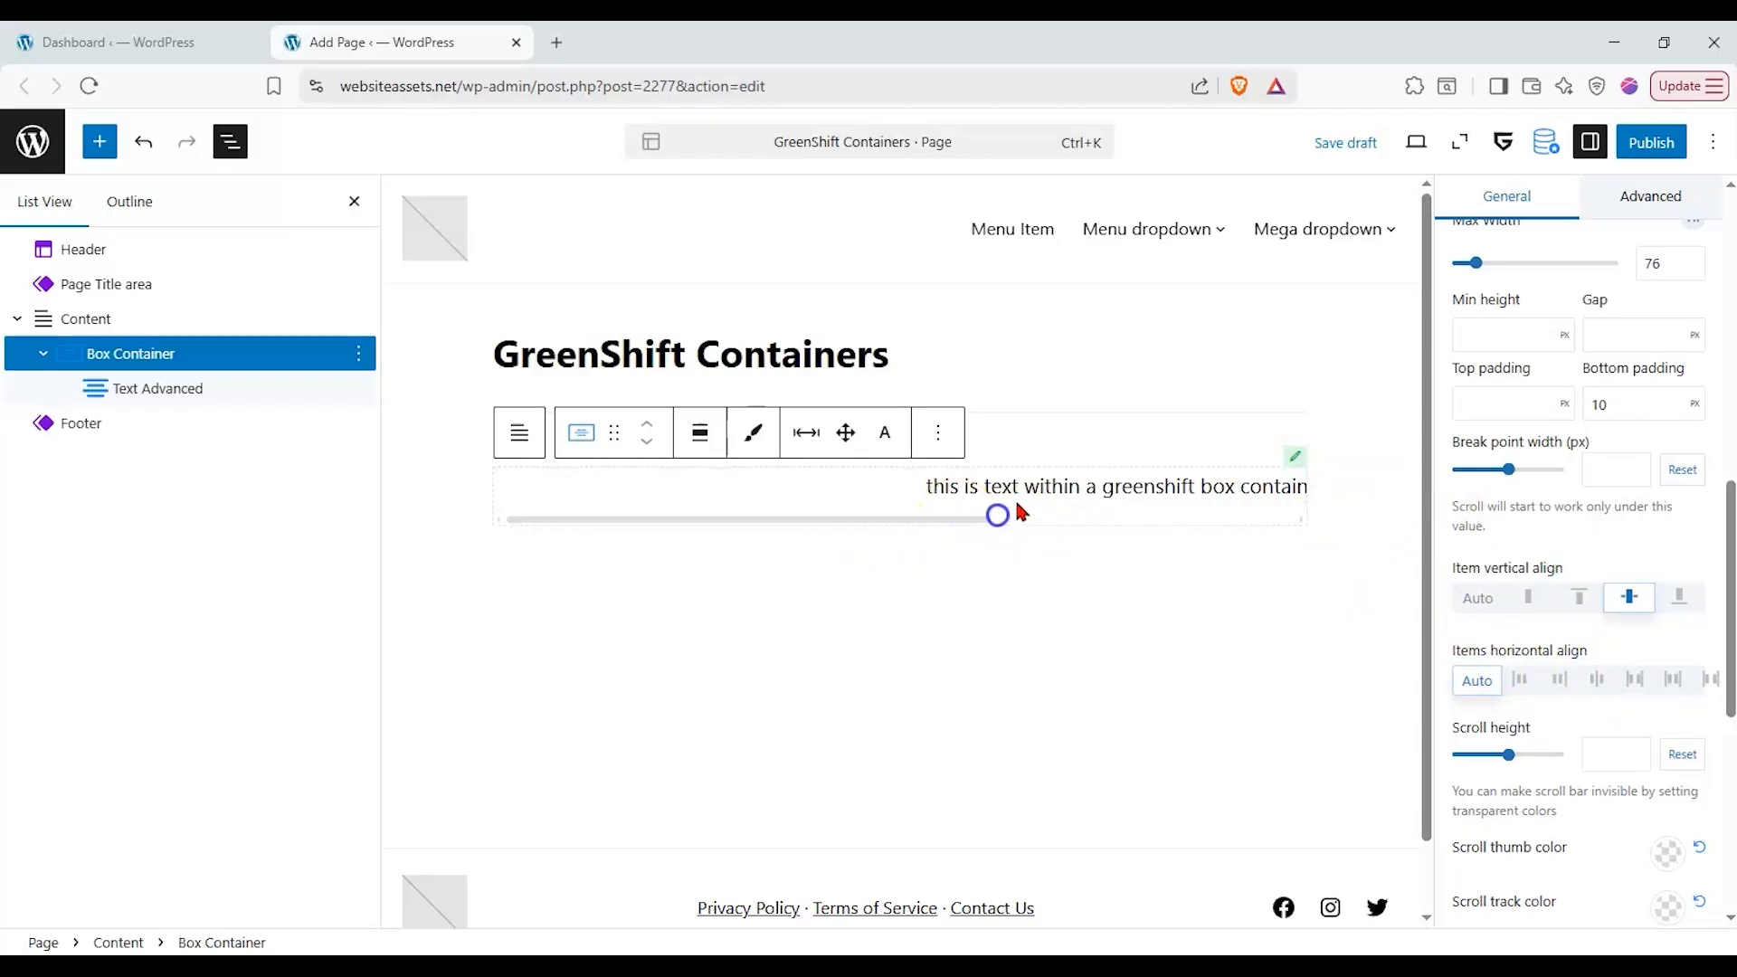
click(1039, 486)
scroll(1688, 594, up, 1)
scroll(1667, 590, up, 5)
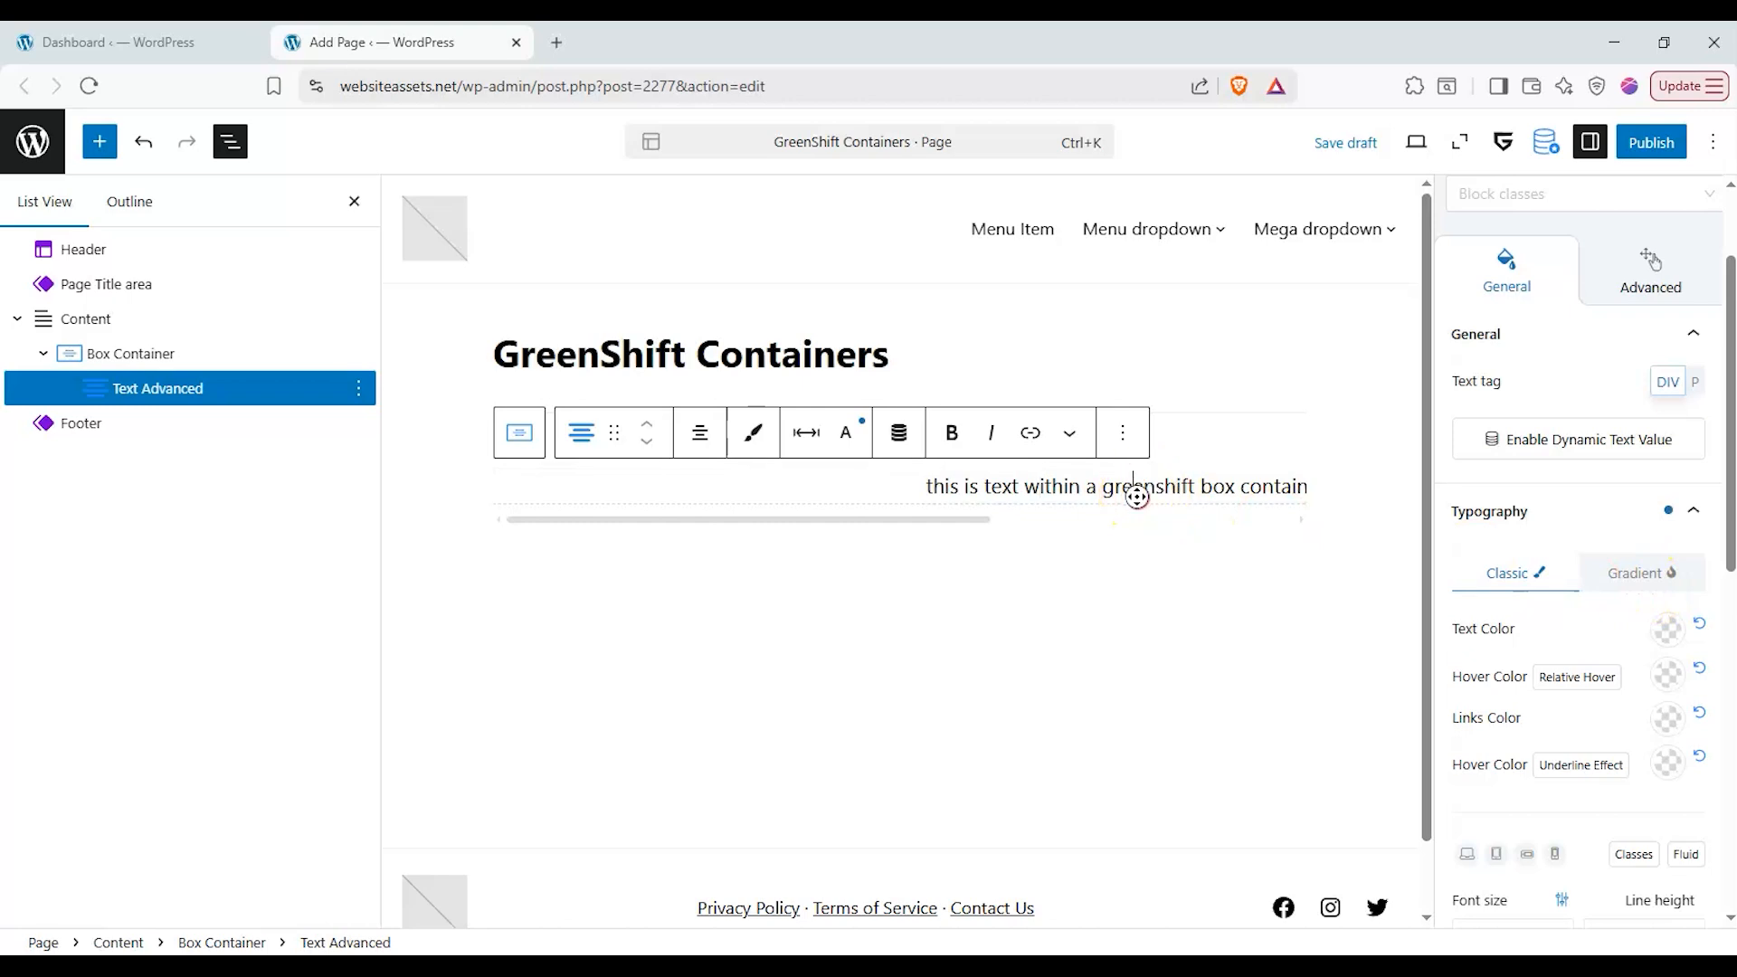
scroll(1137, 497, right, 5)
click(1045, 513)
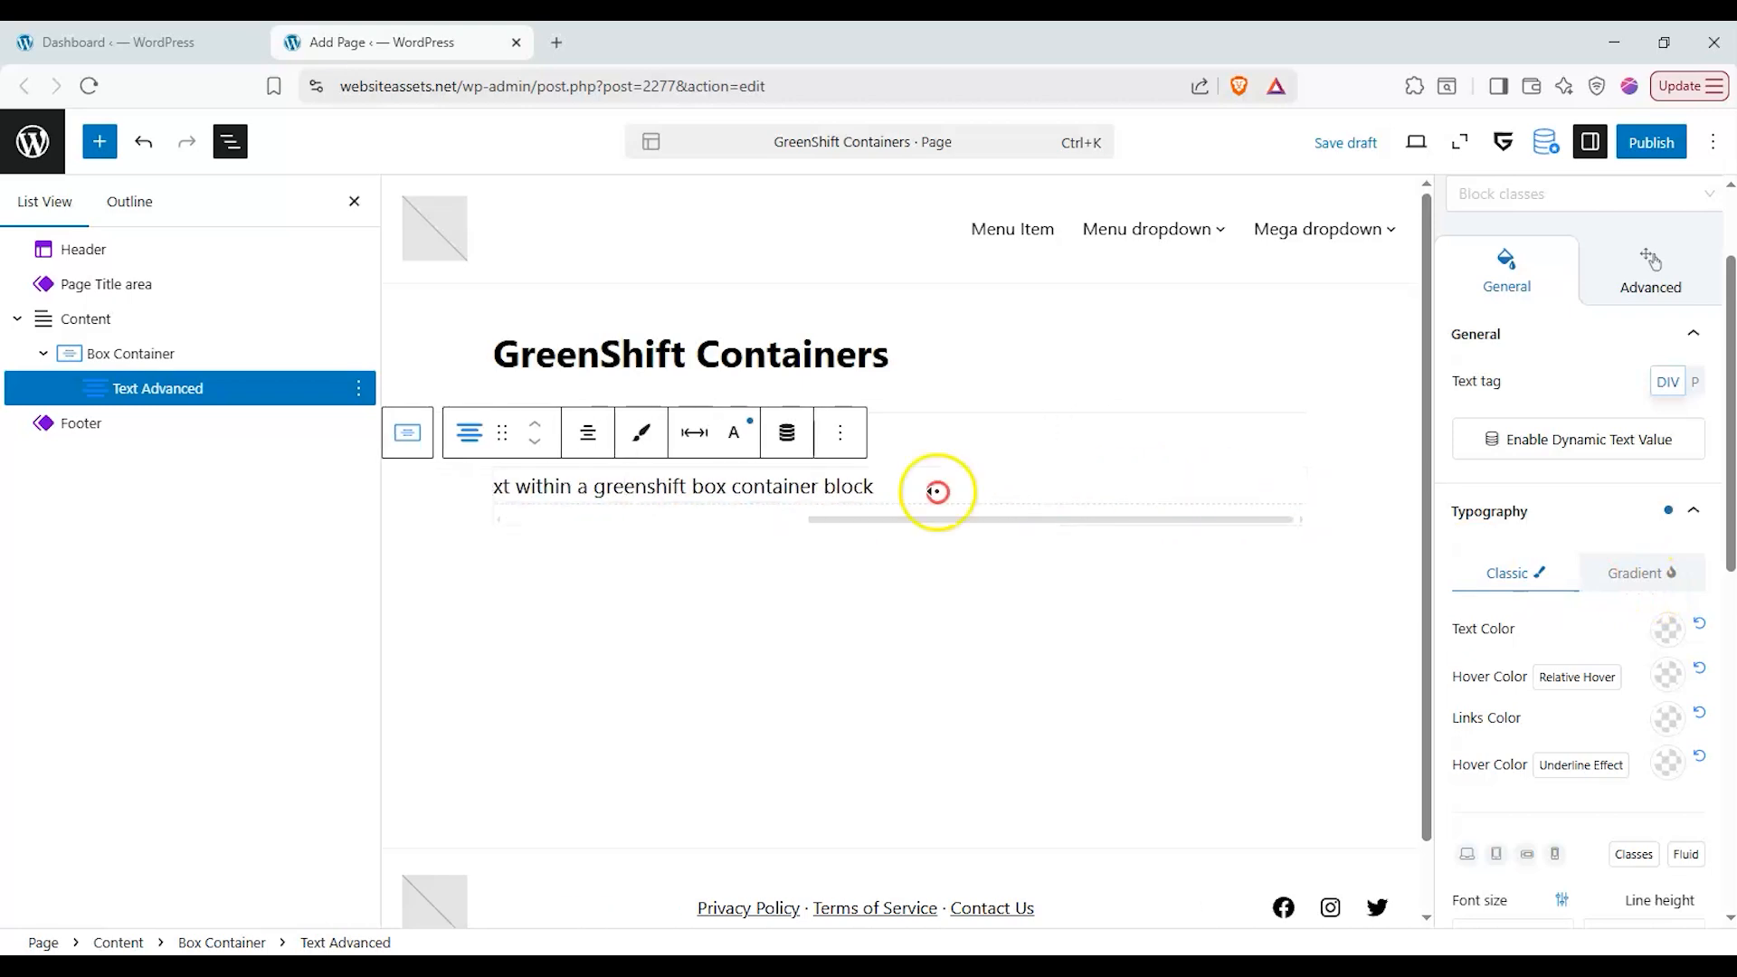
- Disable Smart Scroll to inner items for the Box Container and set its flexible content layout to Flex
click(225, 353)
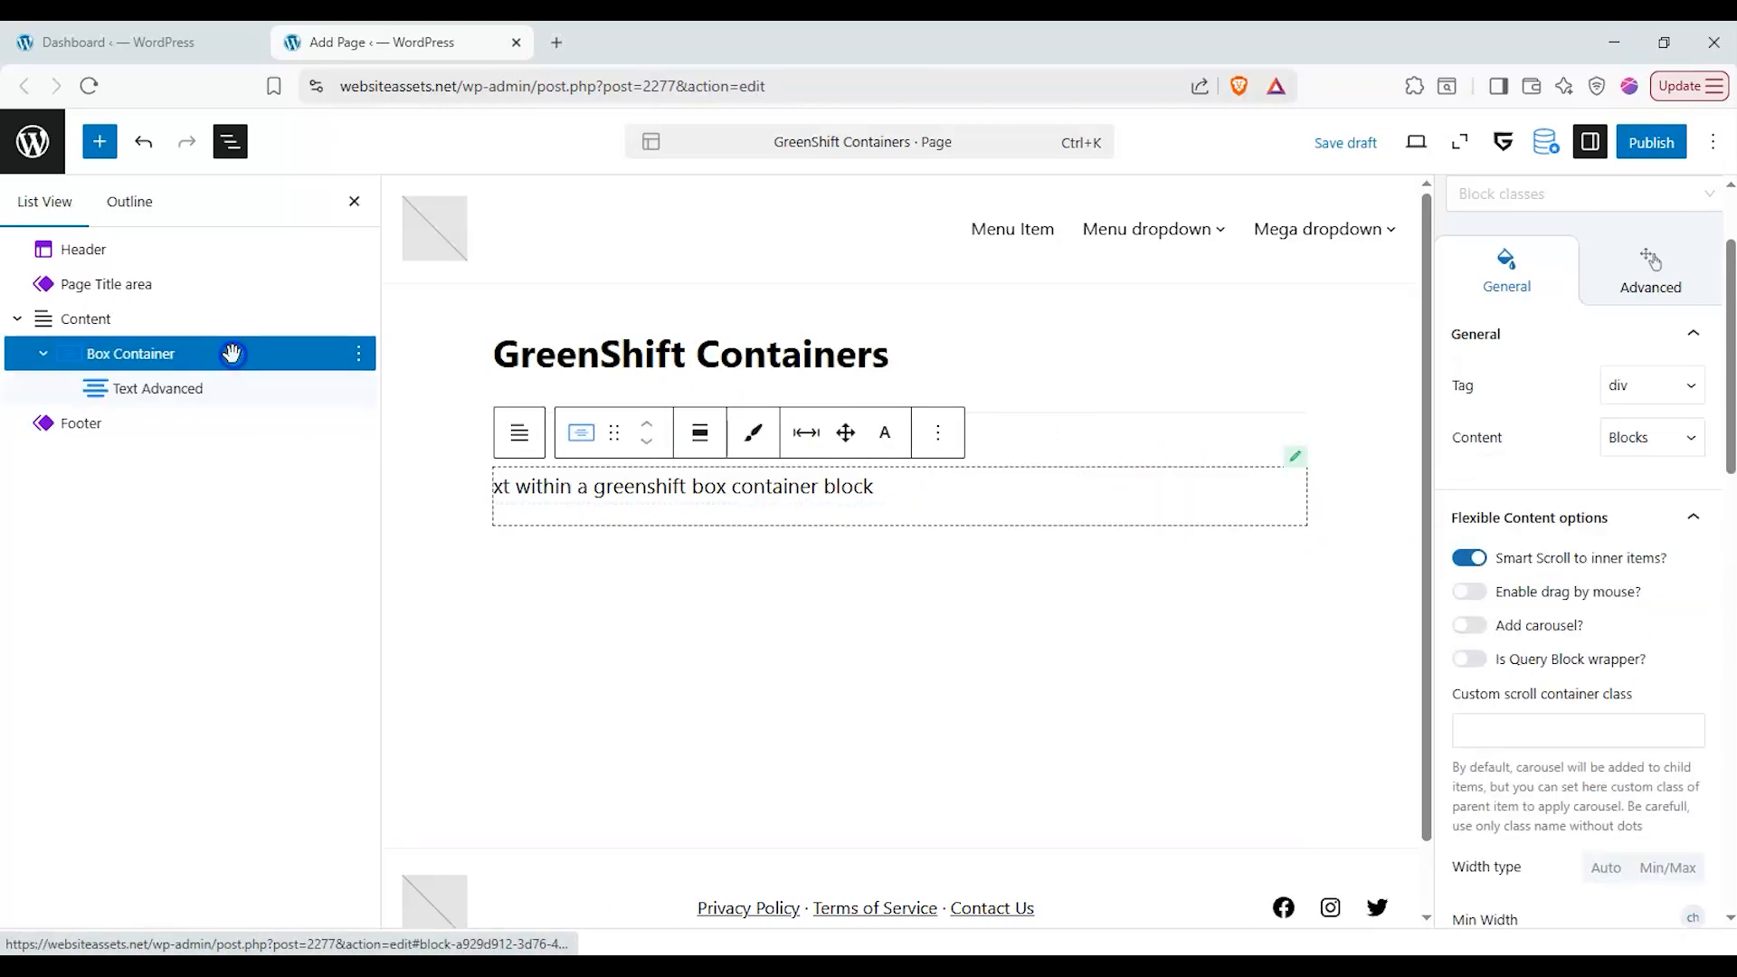
click(1468, 557)
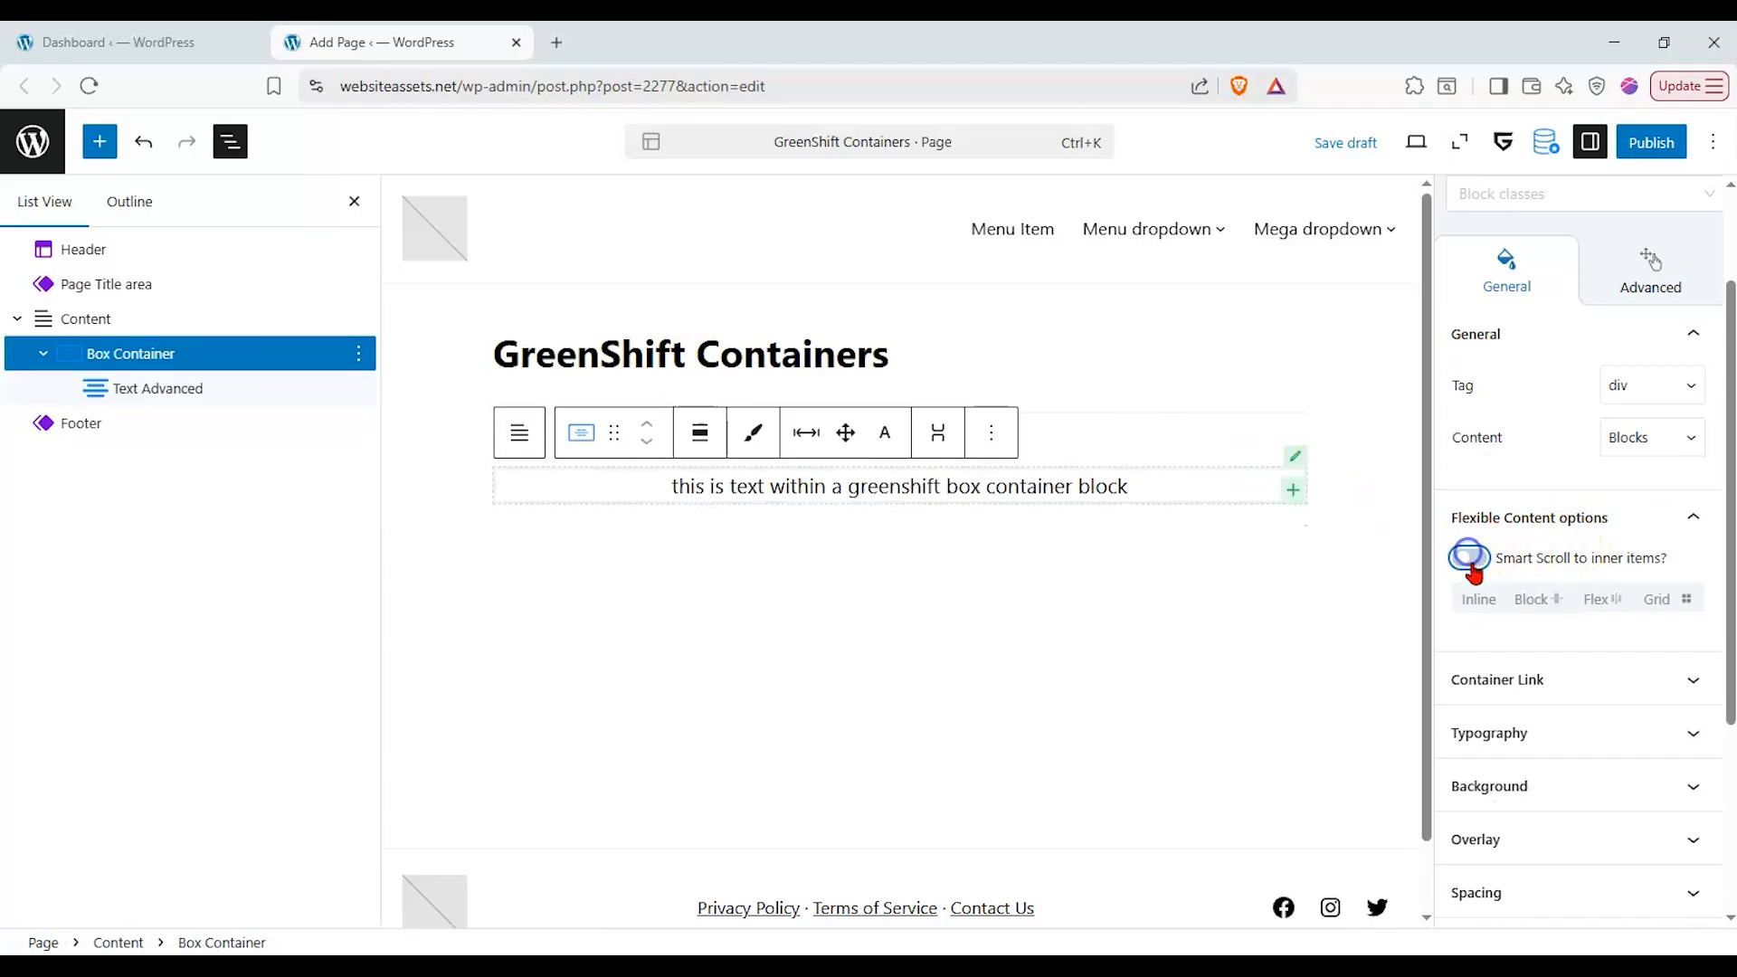
click(1539, 594)
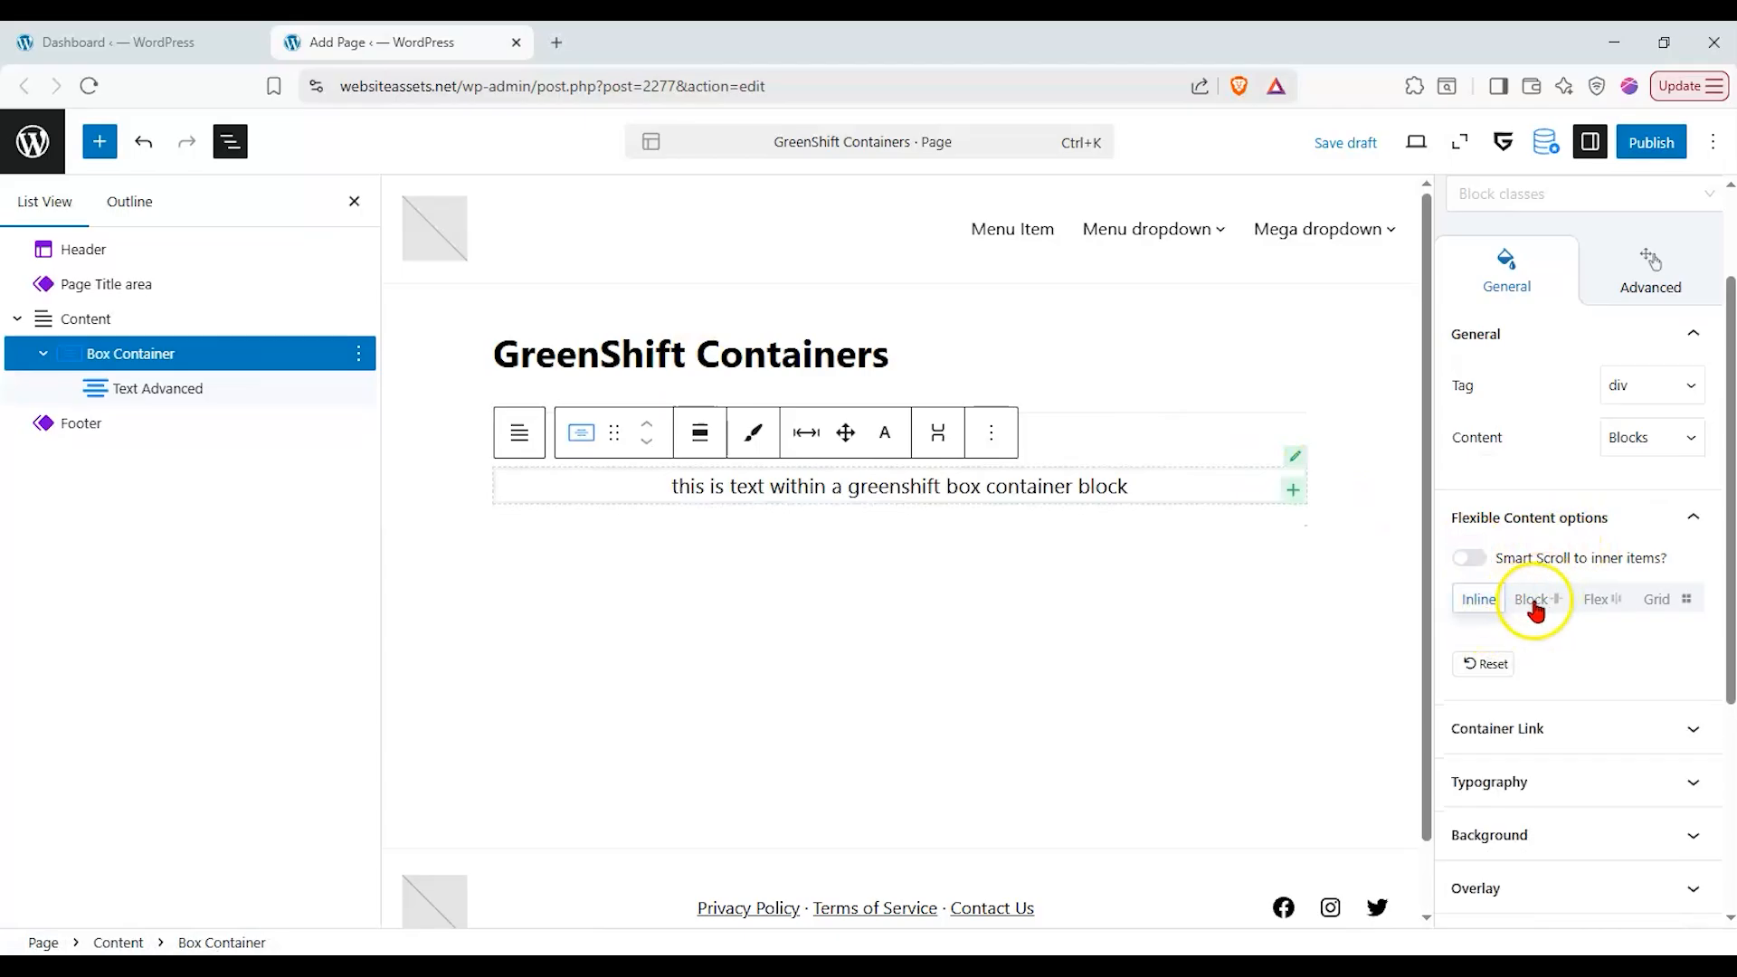
click(1590, 600)
scroll(1557, 693, down, 1)
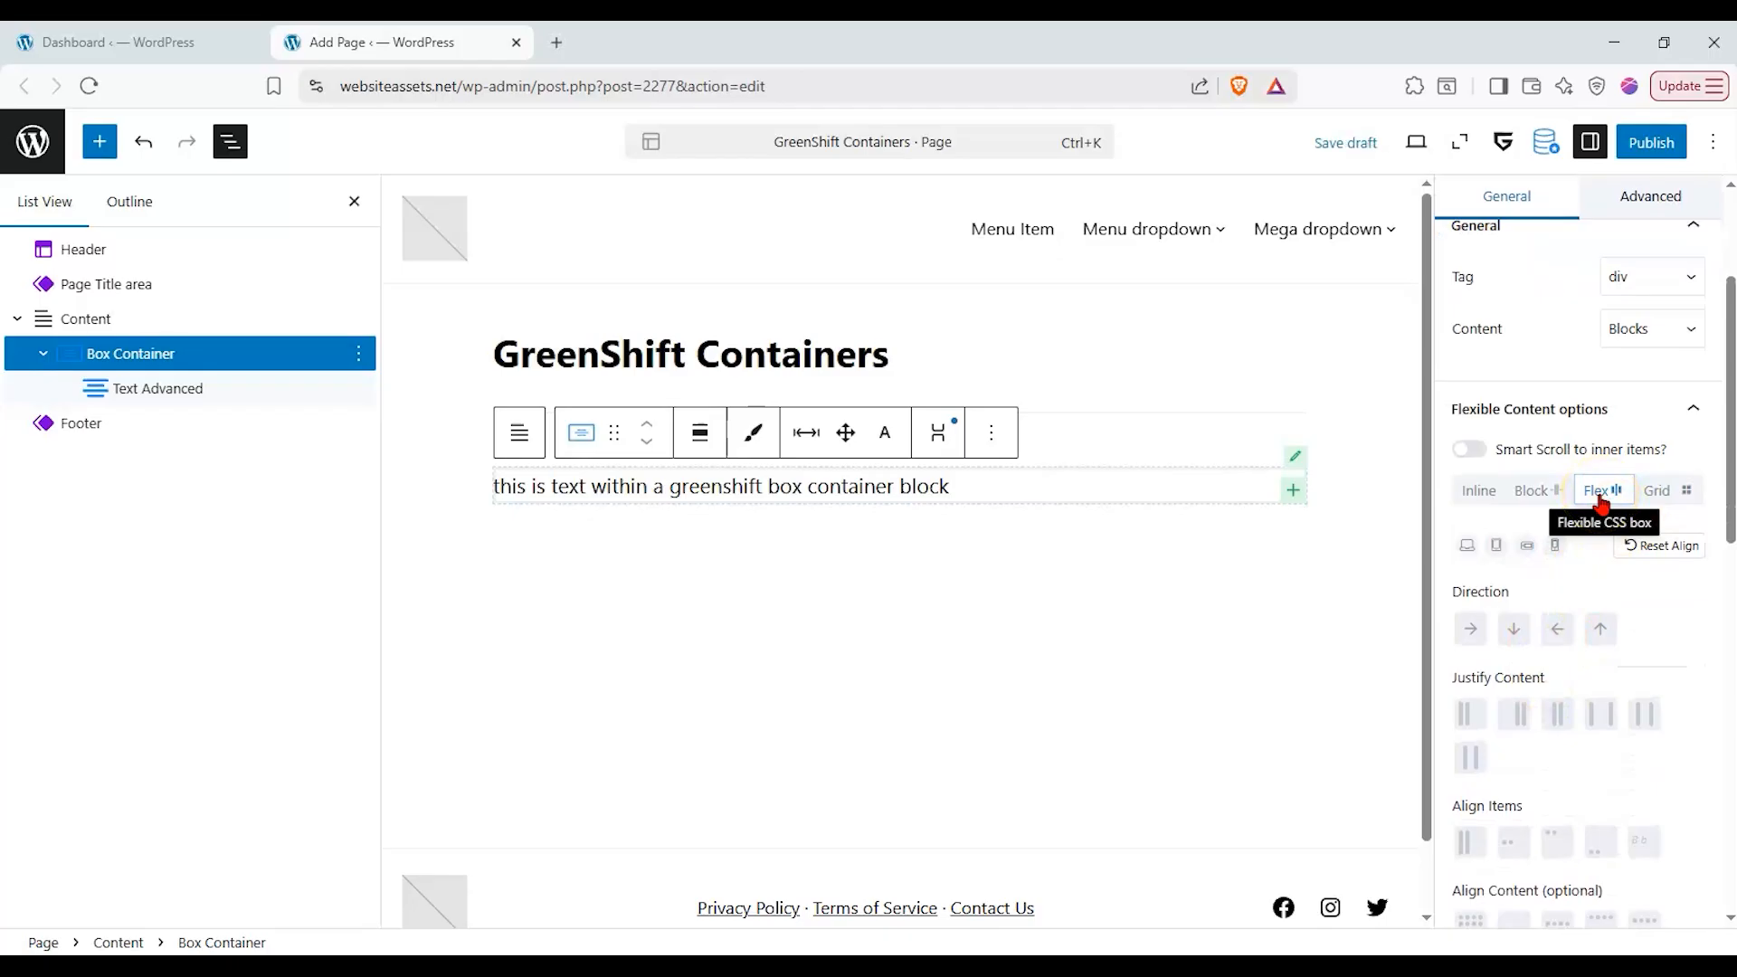
click(1652, 503)
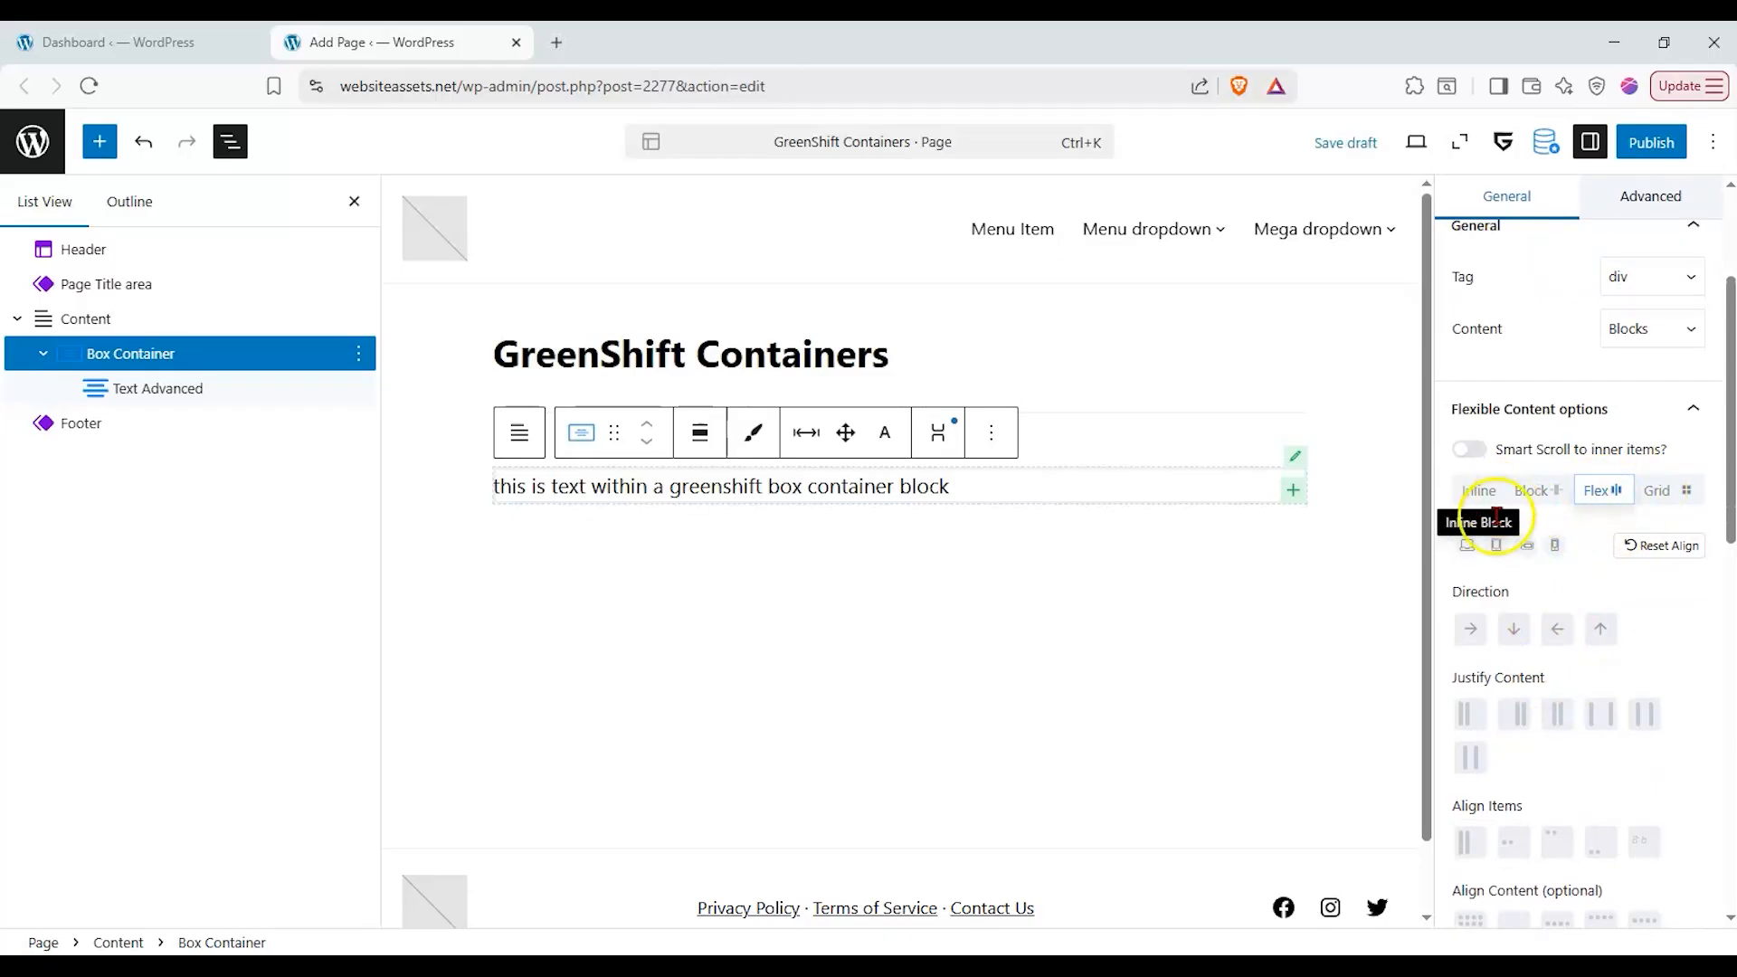
- Set the Box Container's flex direction to column, Justify Content to Evenly and Align Items to stretch
click(1473, 632)
click(1514, 631)
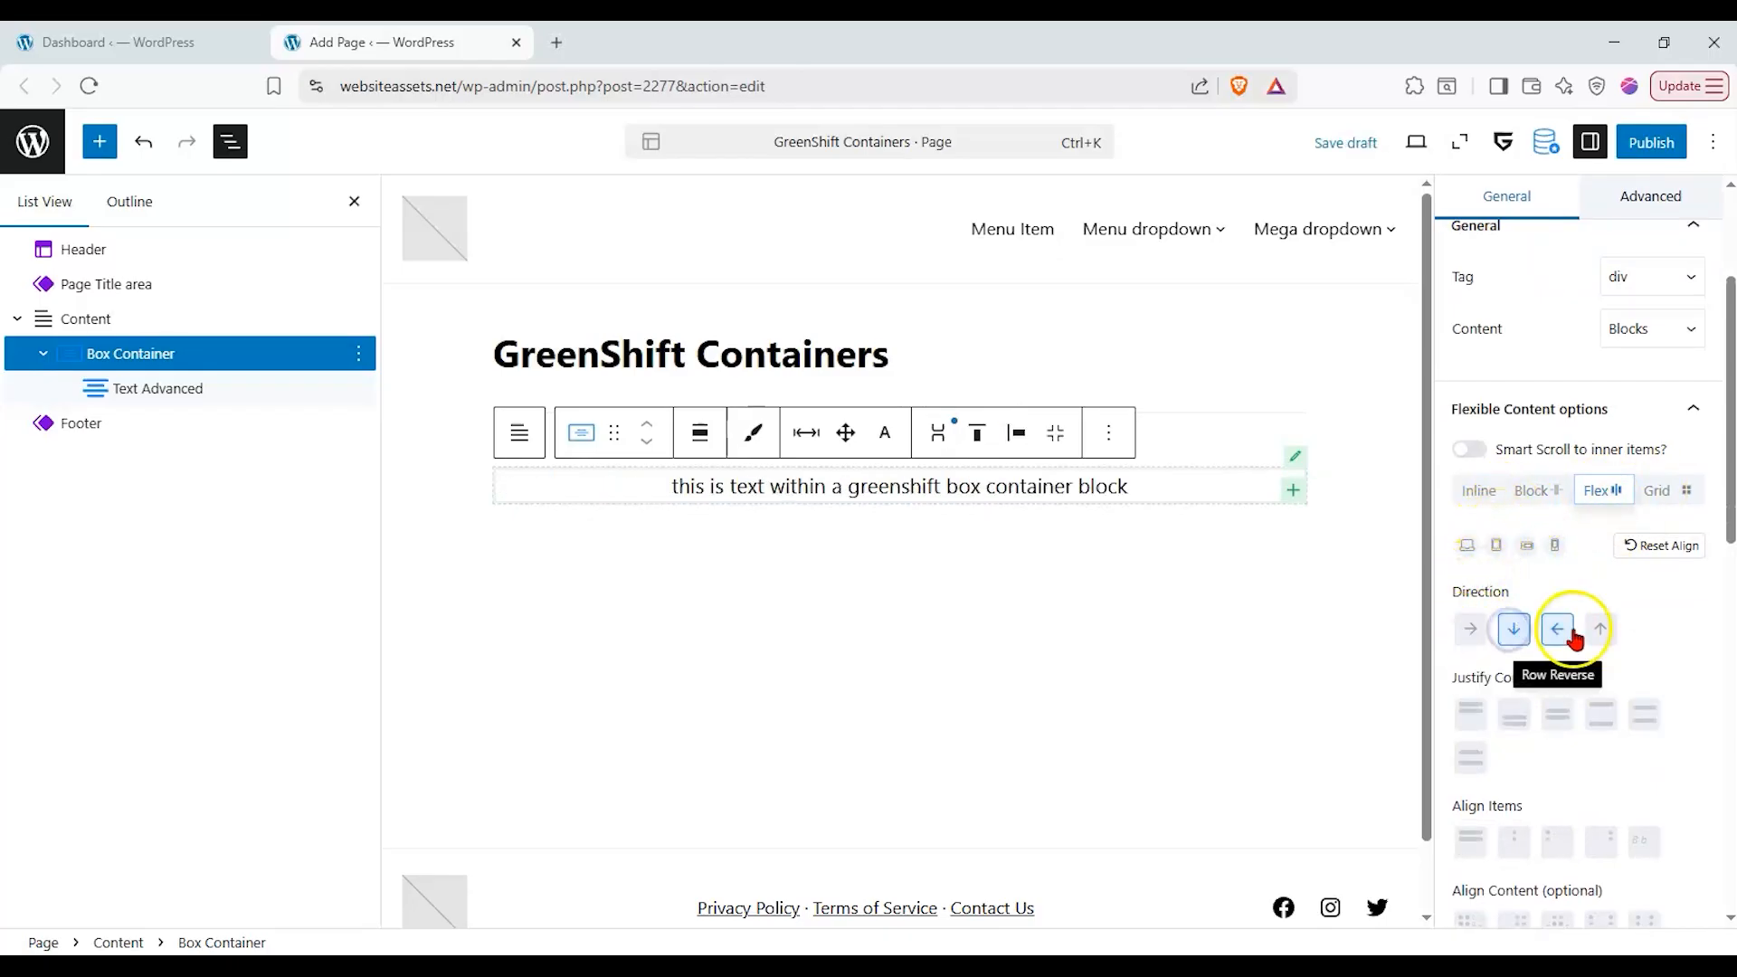
click(1546, 724)
click(1599, 717)
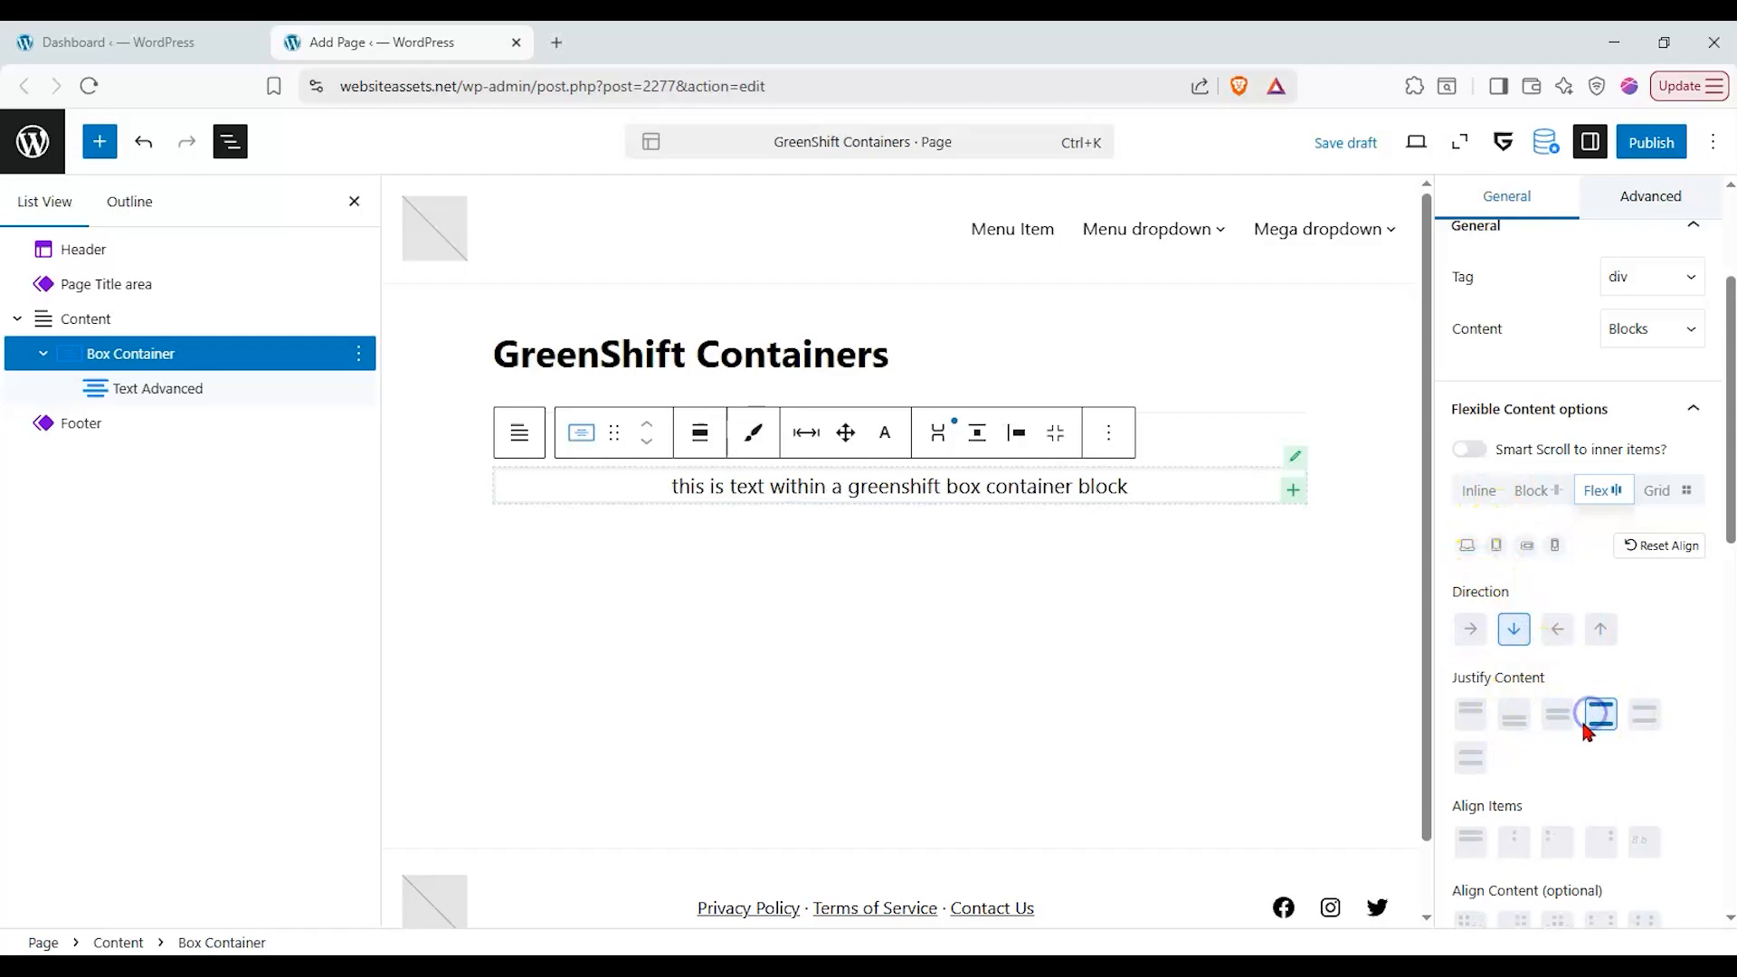
click(1554, 841)
scroll(1538, 846, down, 1)
click(1471, 733)
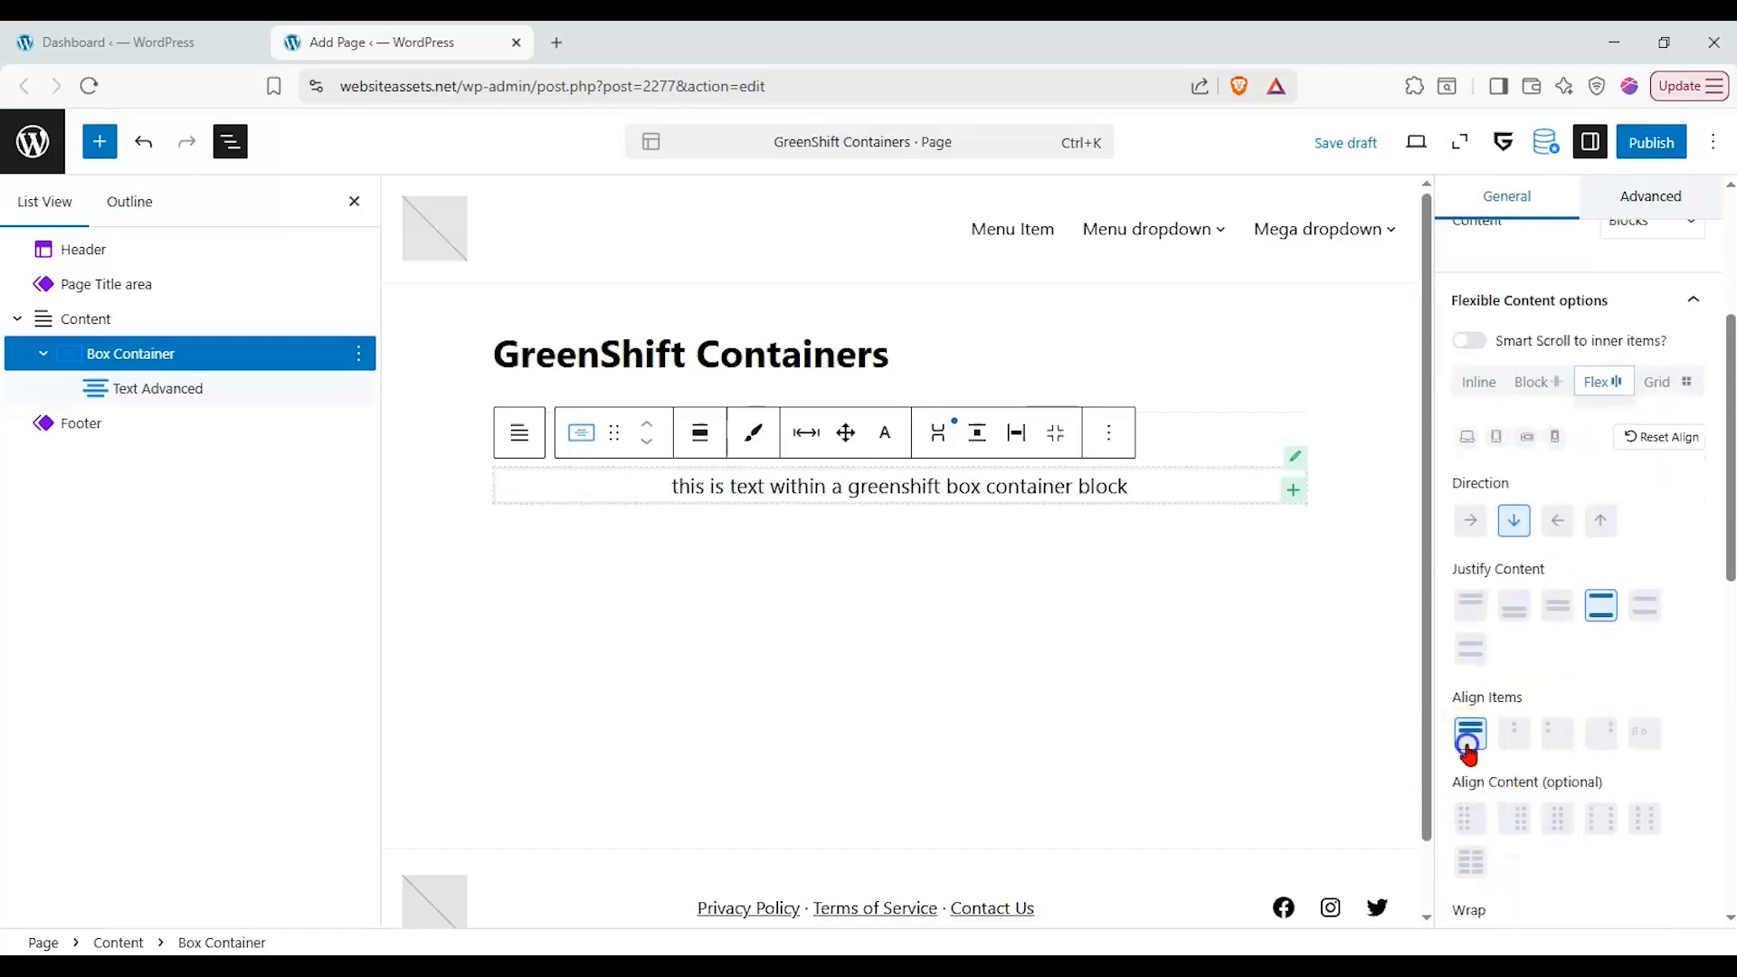
click(1513, 732)
click(1471, 649)
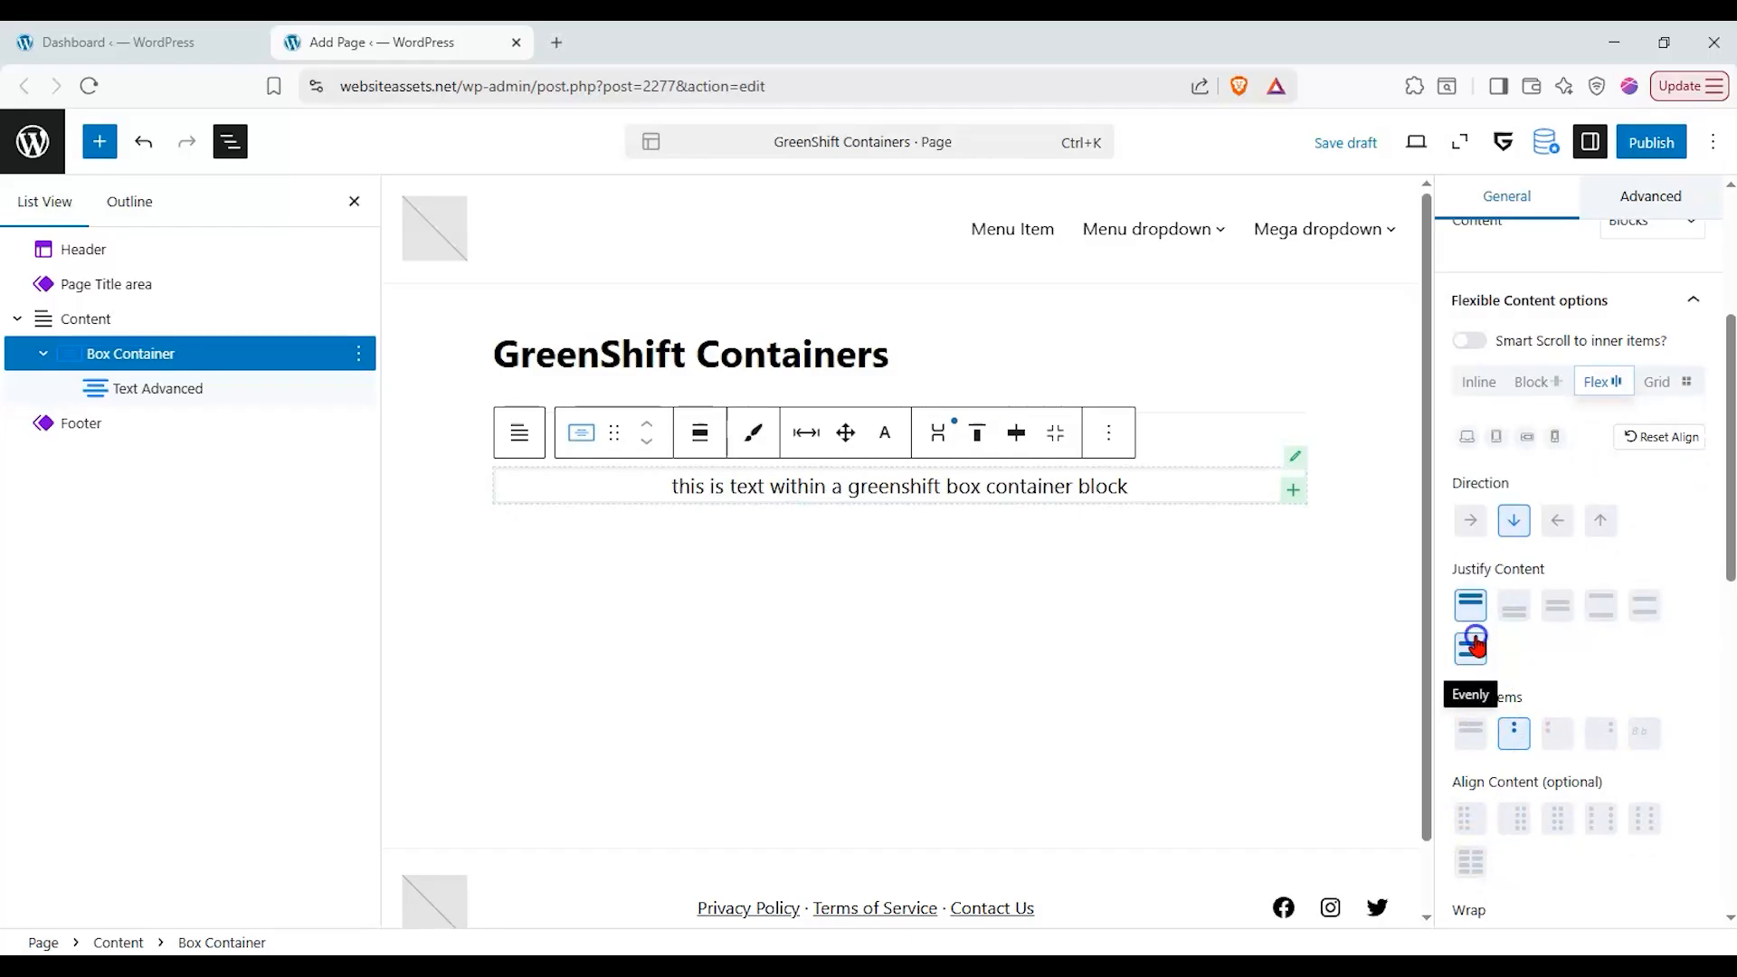
click(1471, 735)
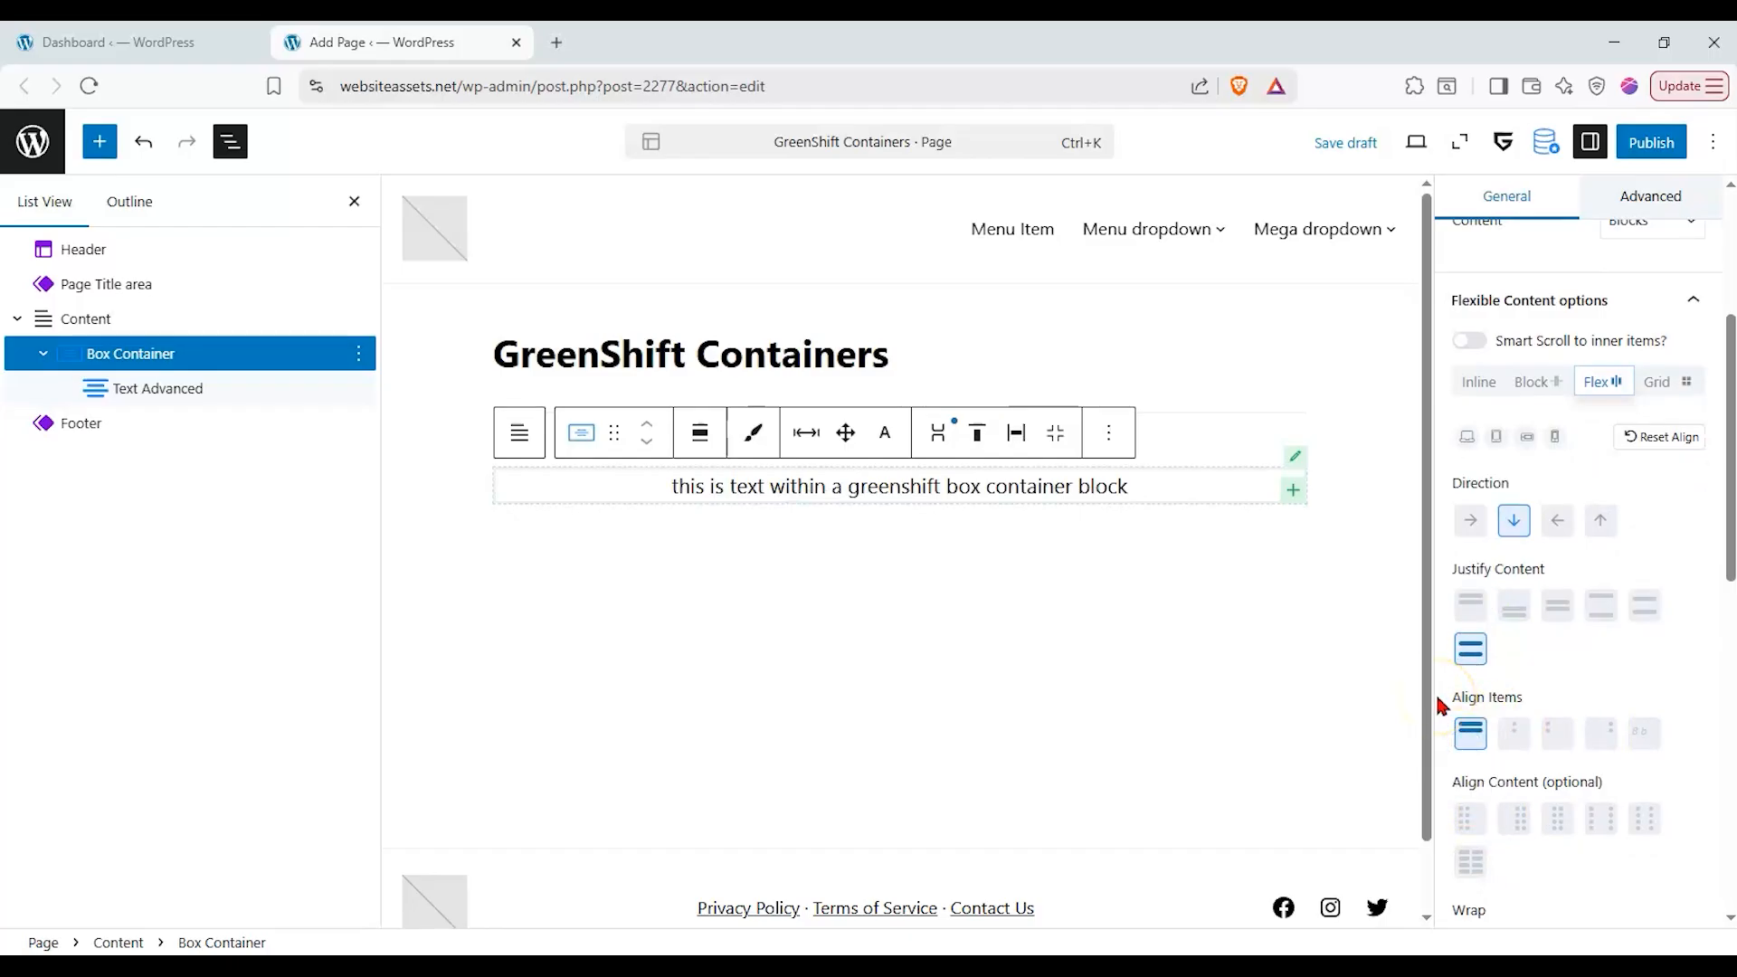
scroll(1536, 660, down, 3)
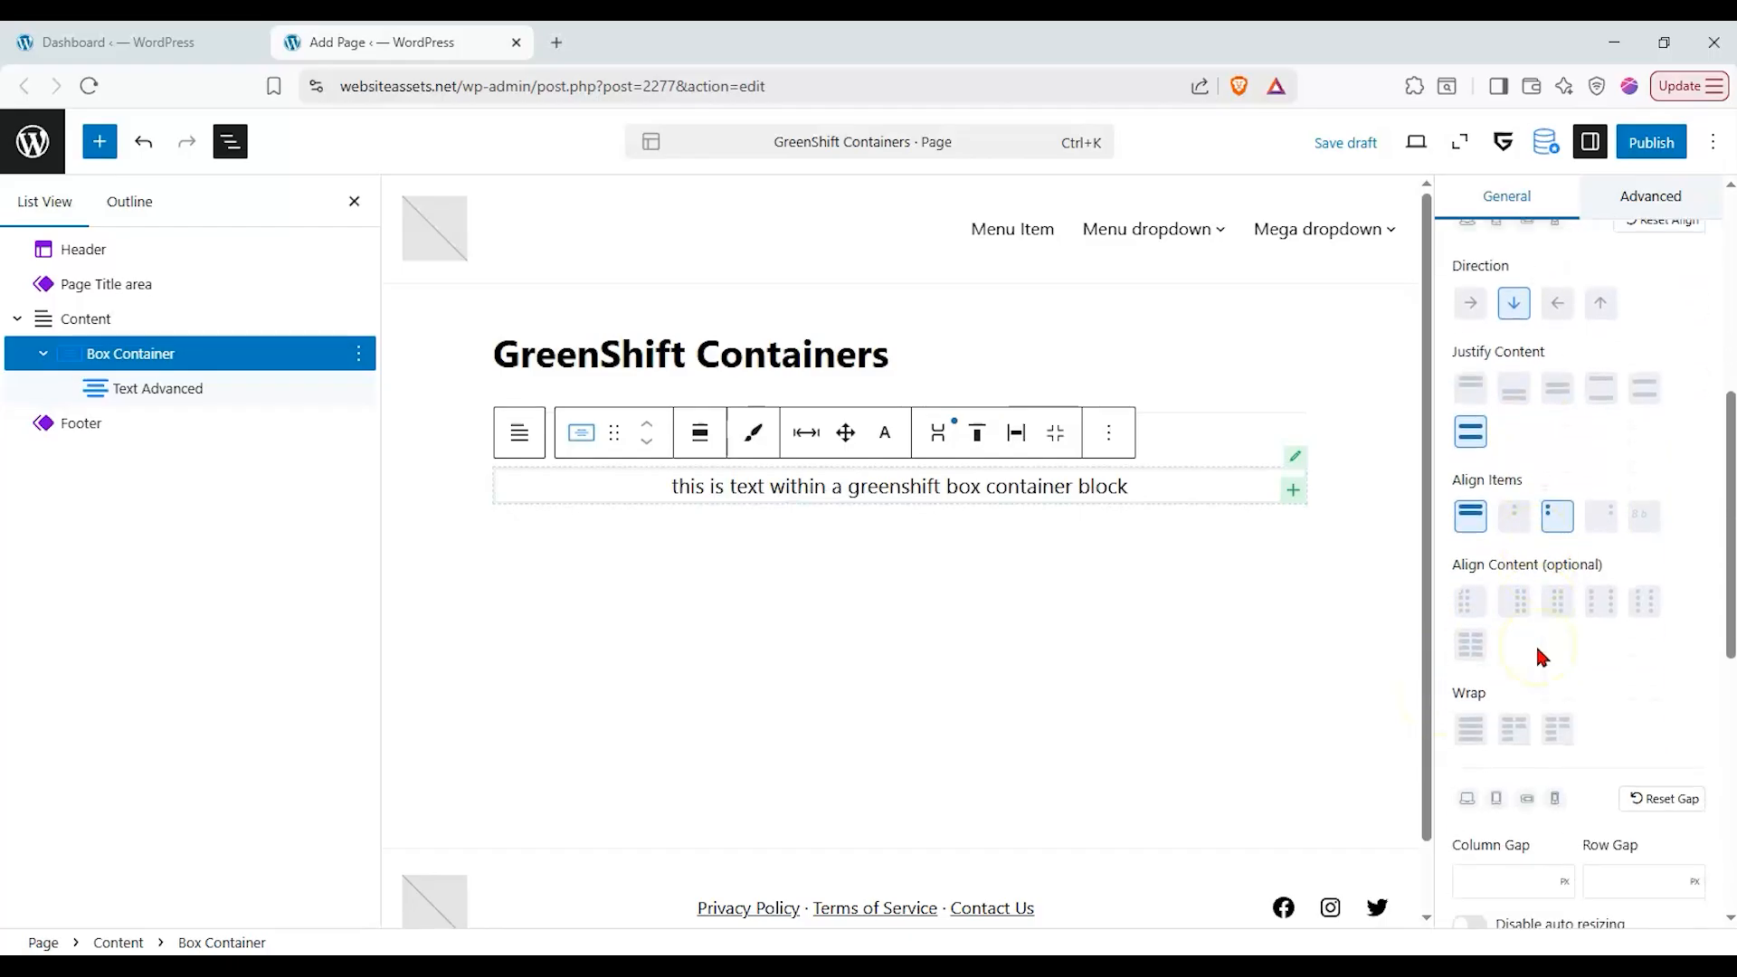
- Duplicate the Text Advanced block twice inside the Box Container so that it holds three text blocks
right_click(143, 391)
click(195, 543)
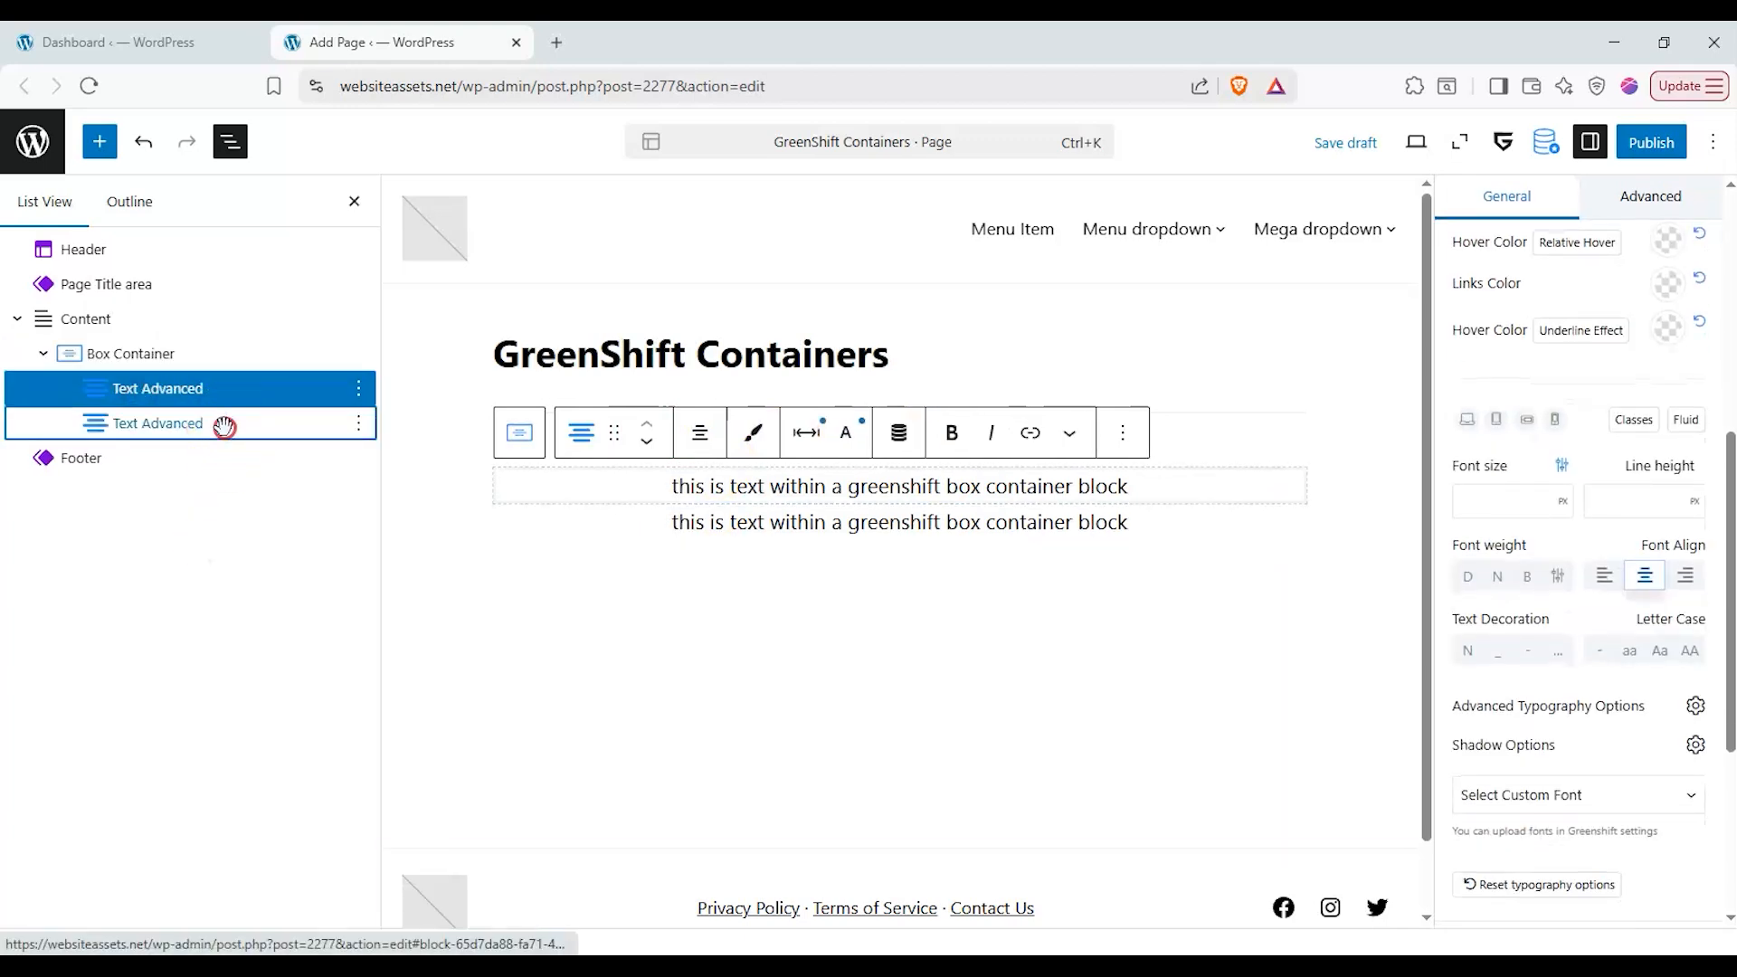
right_click(224, 426)
click(260, 559)
click(221, 389)
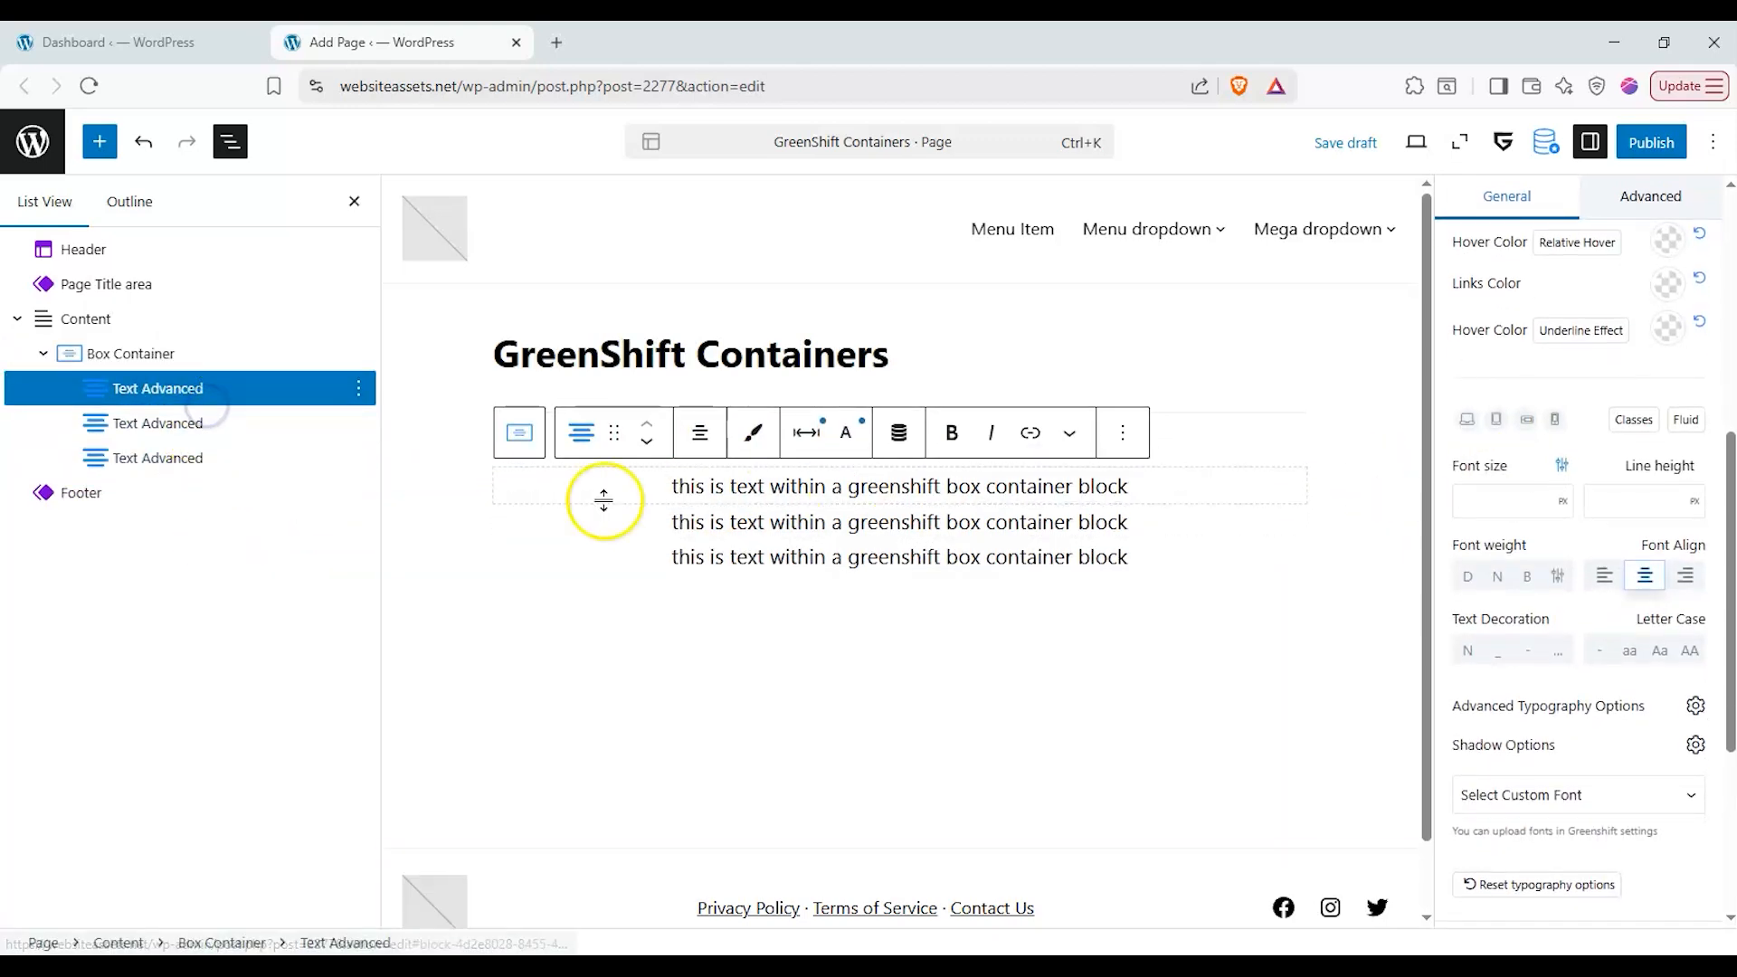
- Try the row and column directions on the Box Container's three text blocks and settle on Row Reverse
click(218, 356)
click(1482, 600)
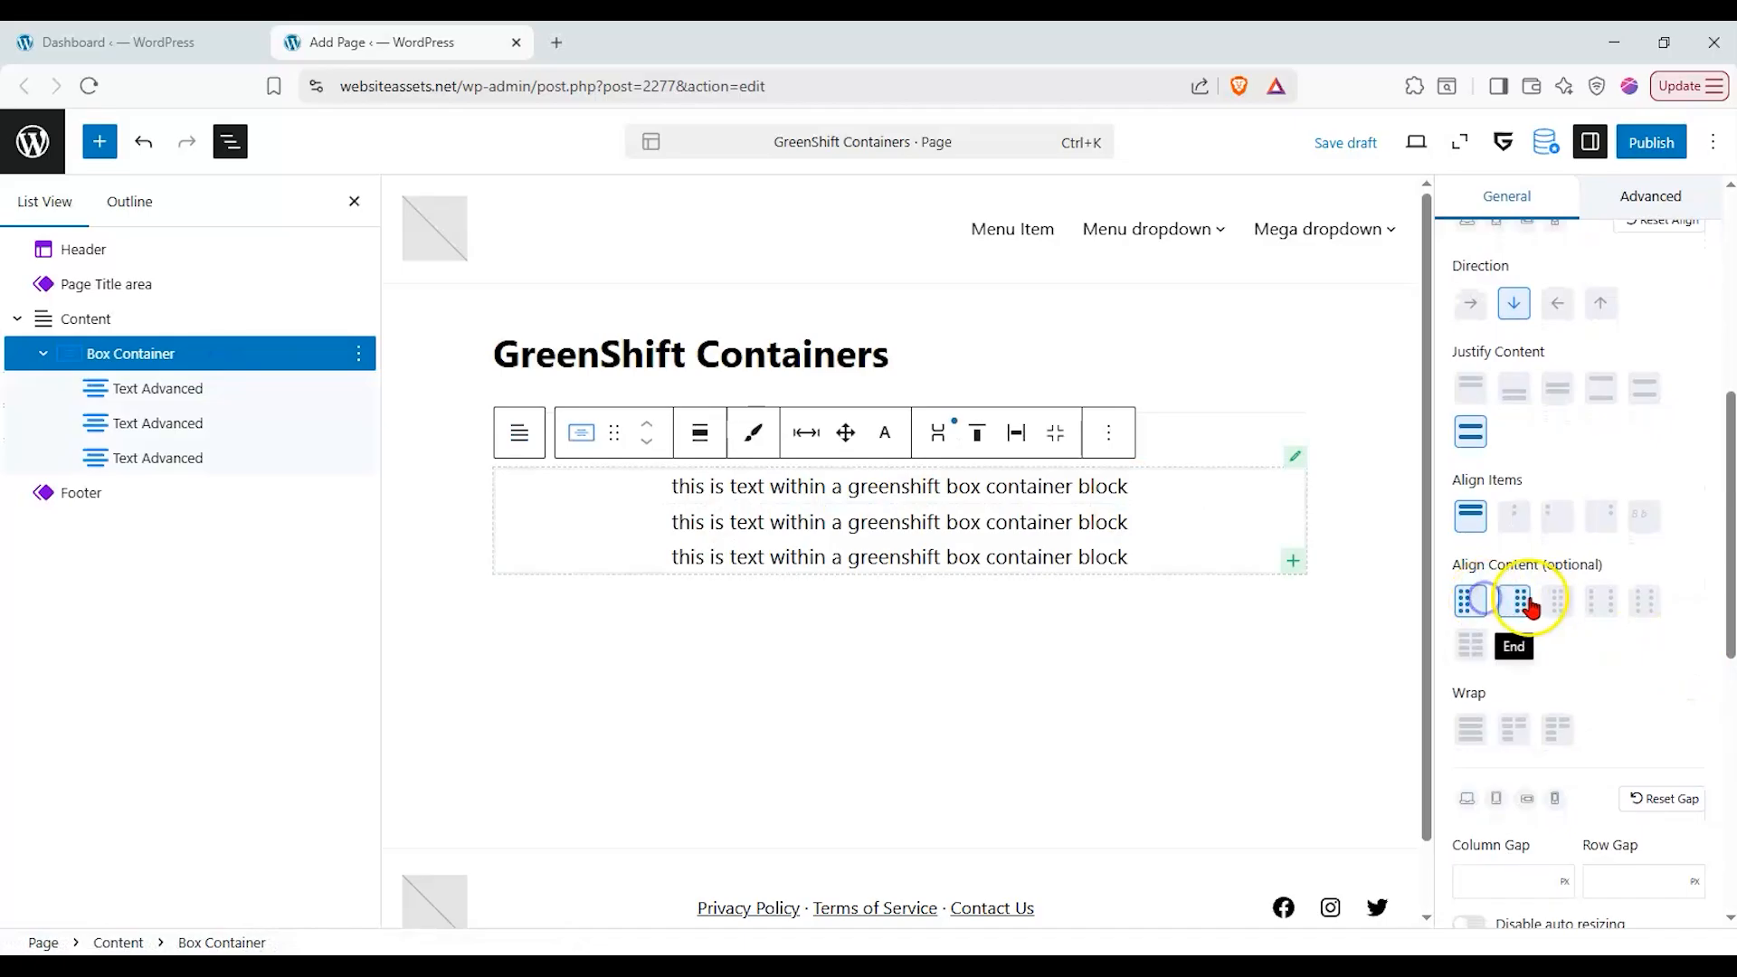
click(1475, 302)
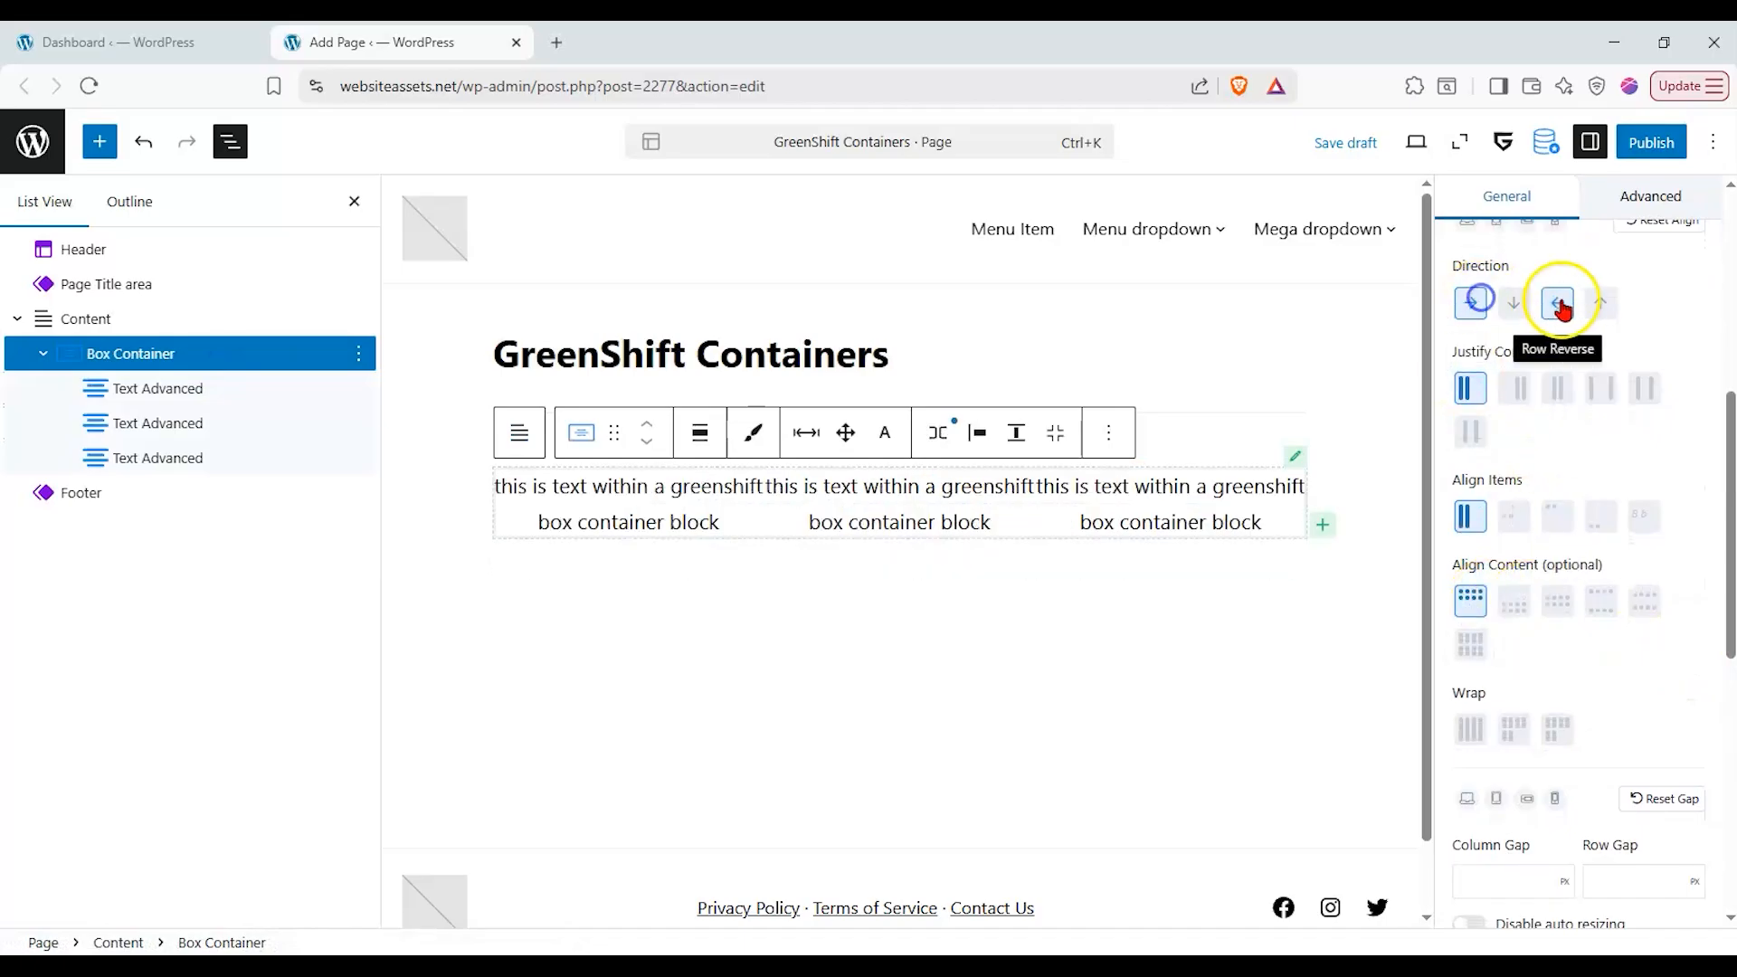
click(1599, 303)
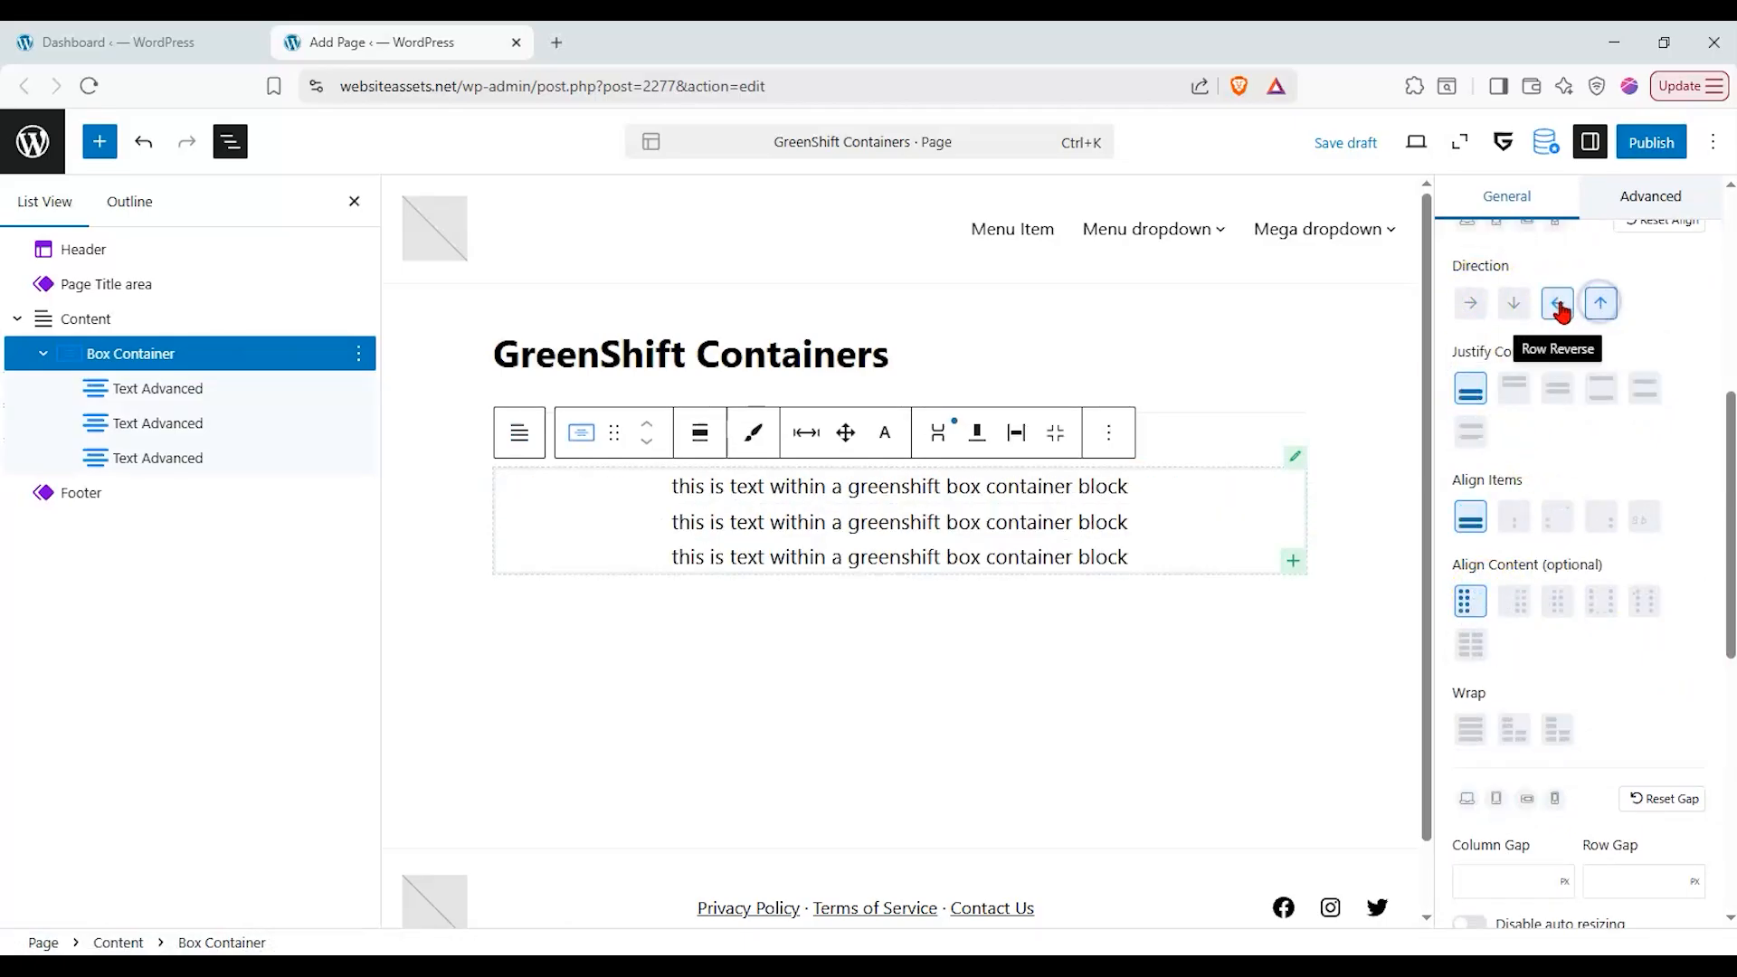
click(1558, 304)
- Try the Box Container's wrap options, settle on No wrap, and choose the last Align Content option
click(1513, 729)
click(1563, 730)
click(1471, 733)
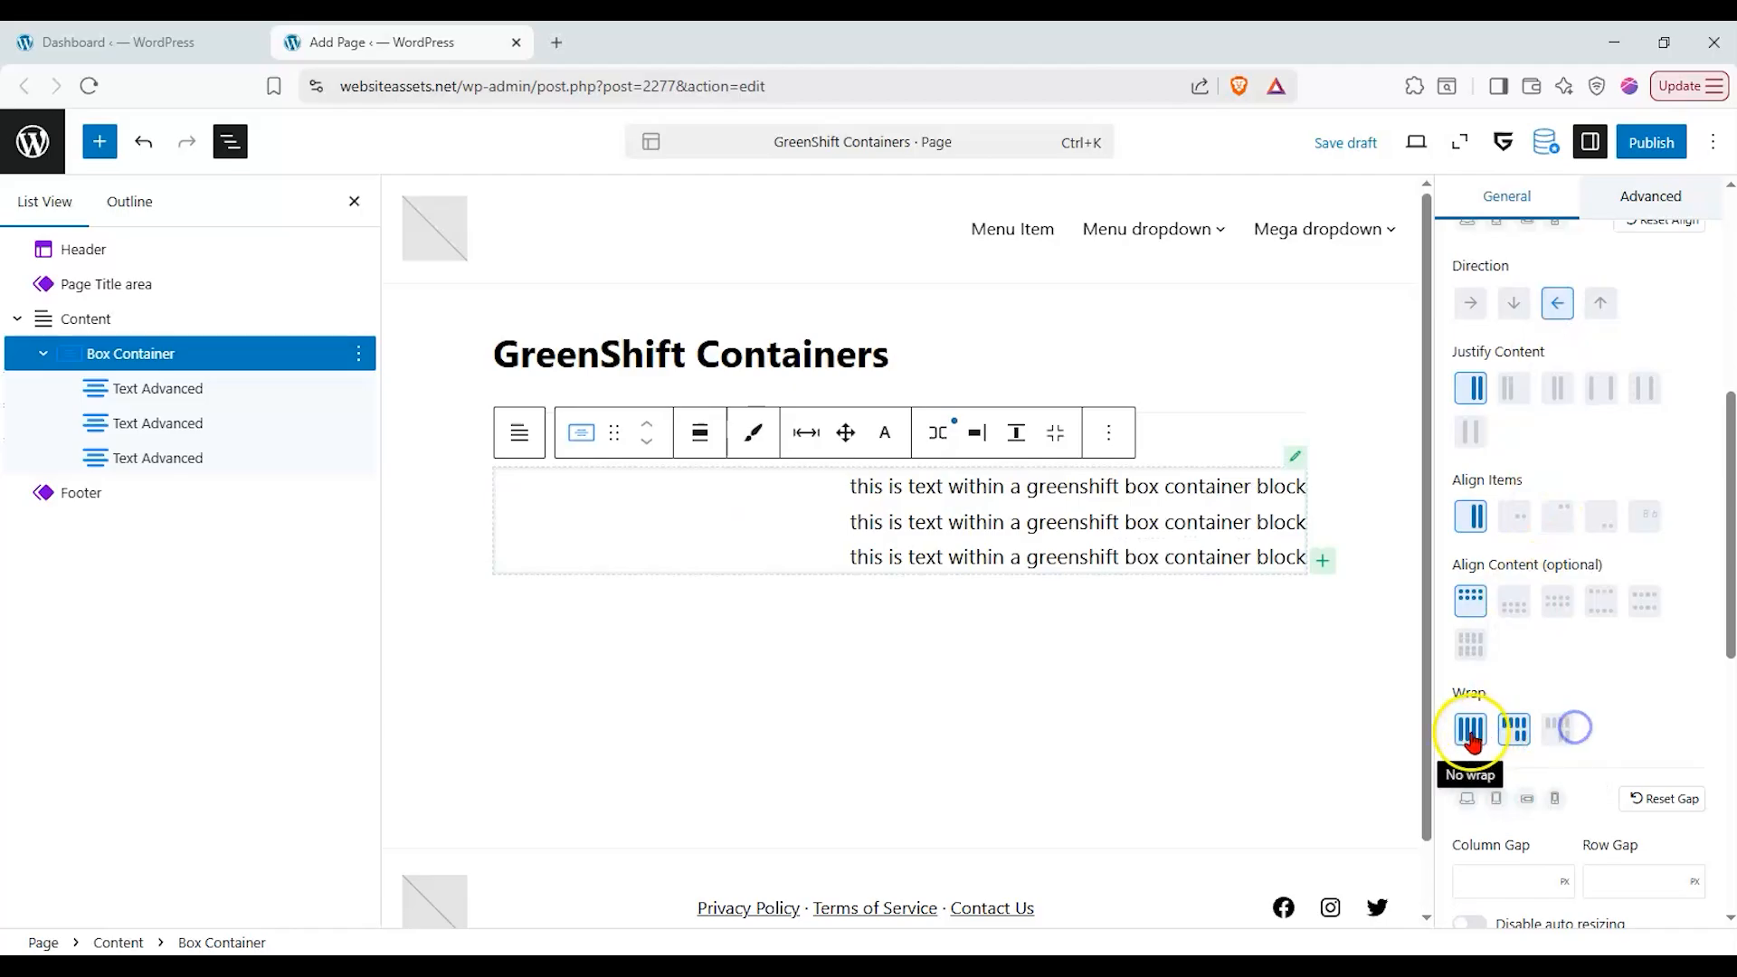
click(1470, 644)
- Preview the three-column layout at Tablet size, return to the Desktop view and reselect the Box Container with its inner blocks expanded
scroll(1511, 670, down, 1)
click(1495, 689)
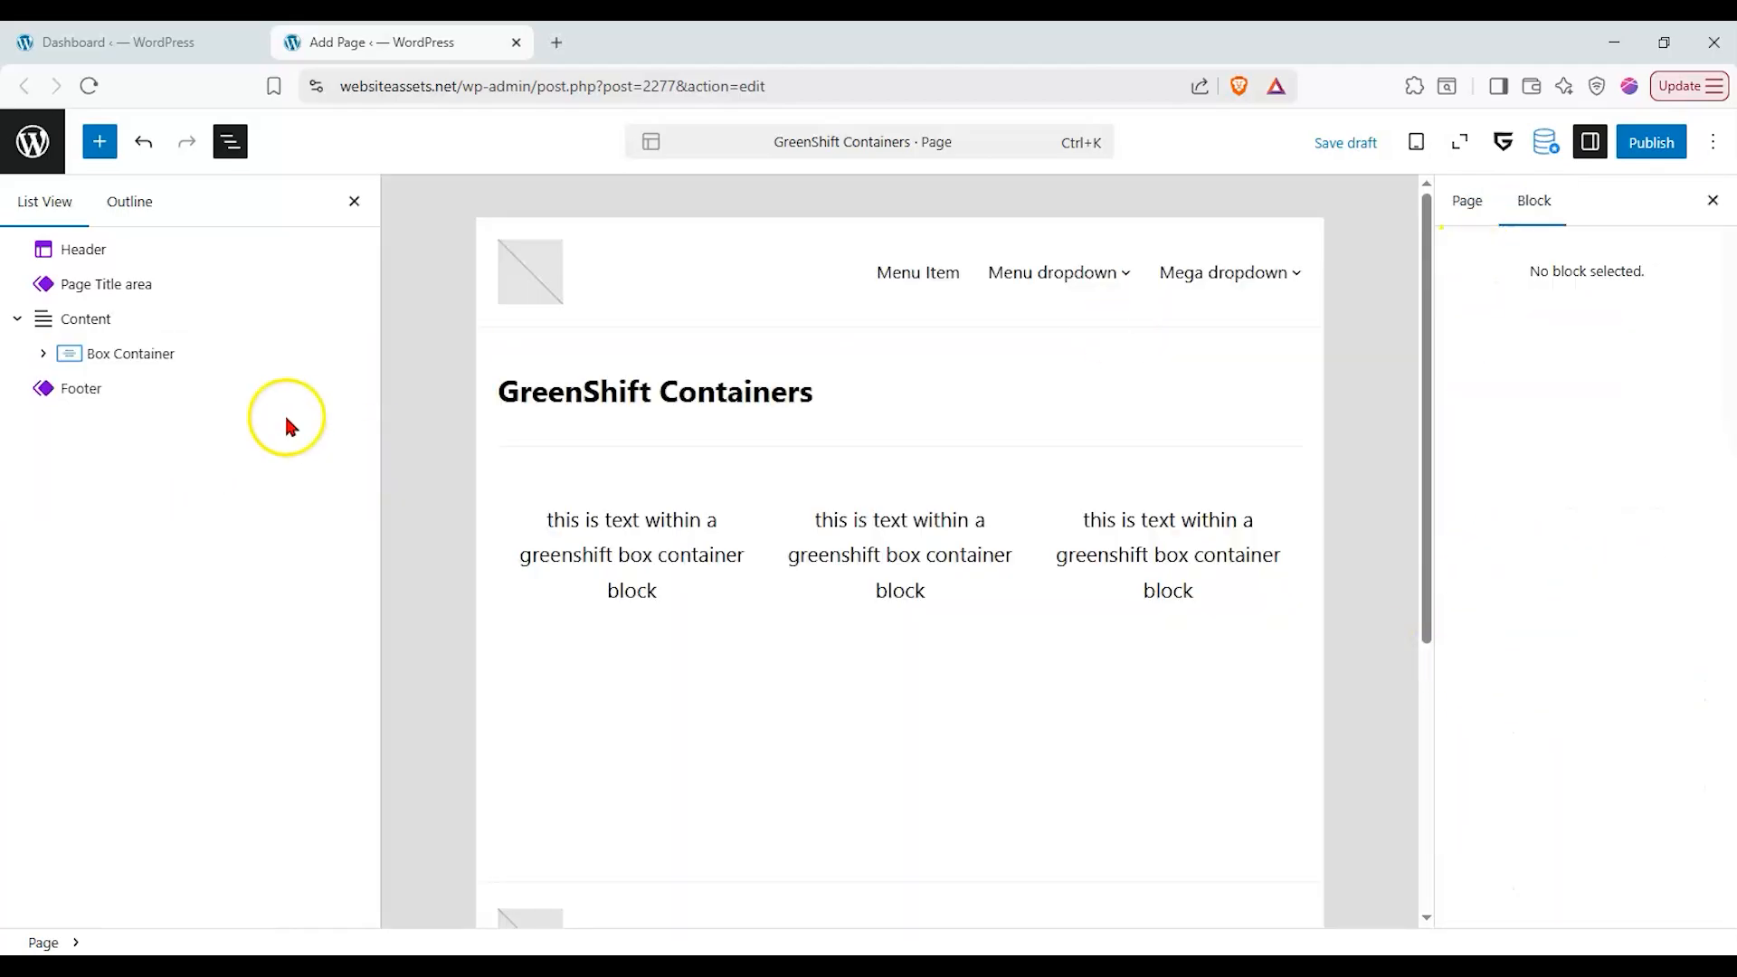
click(1415, 144)
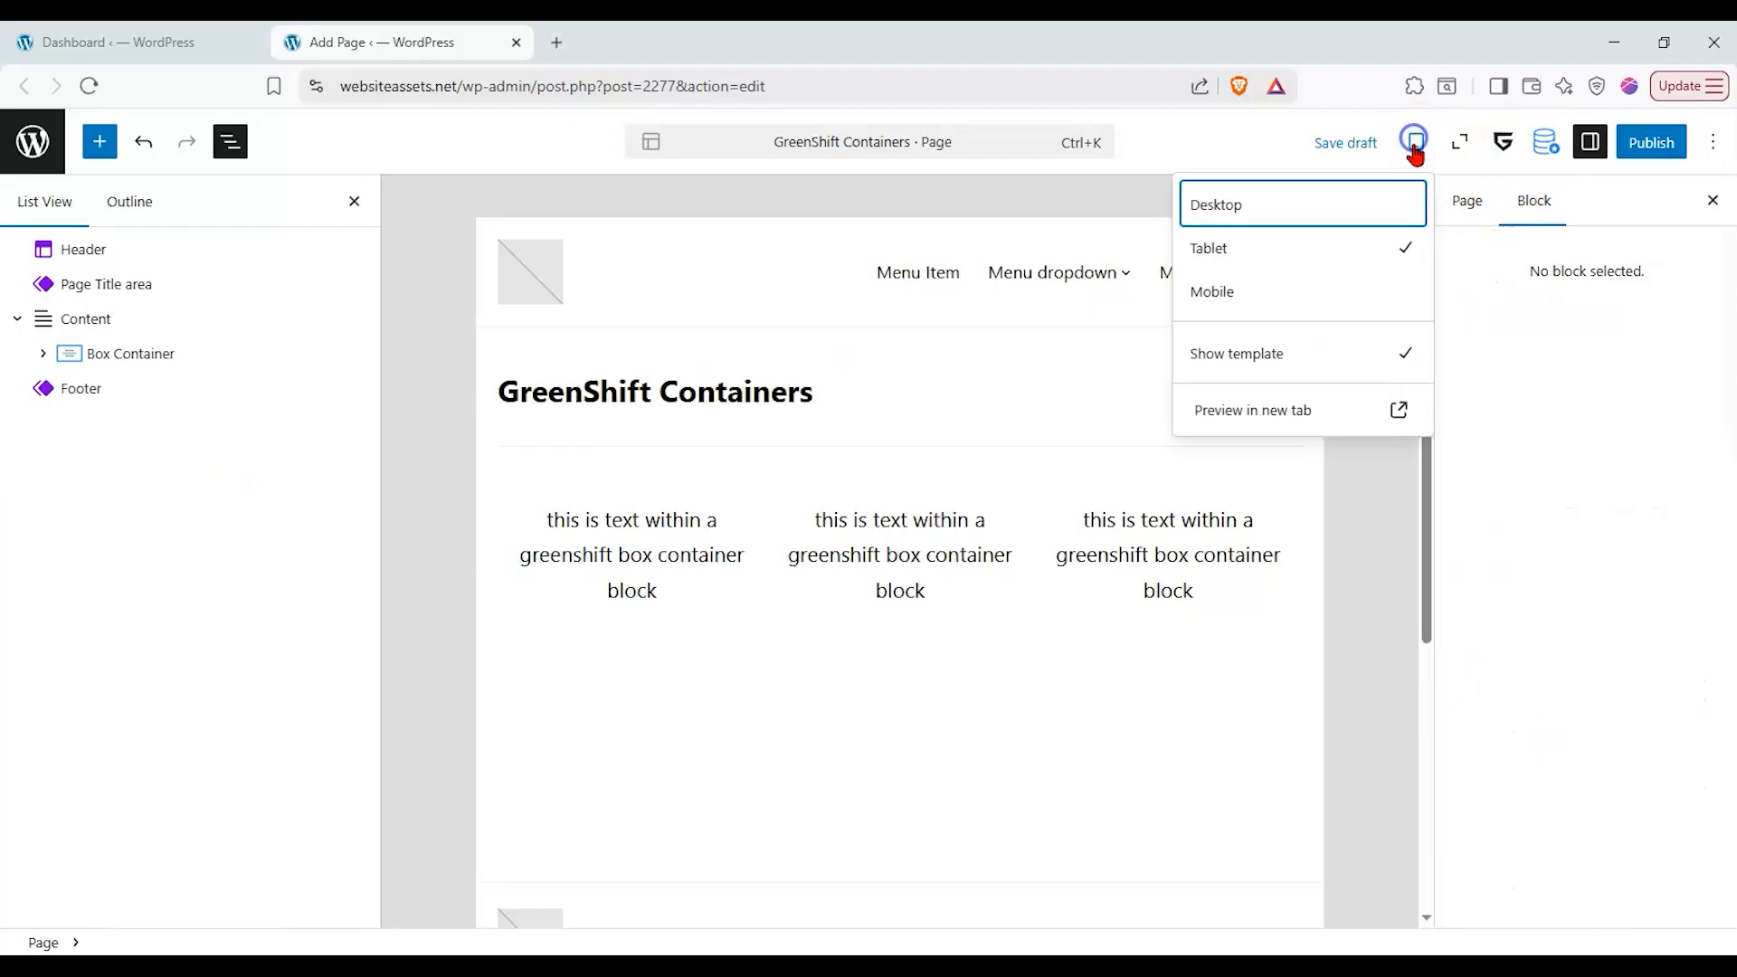
click(1265, 298)
click(1341, 243)
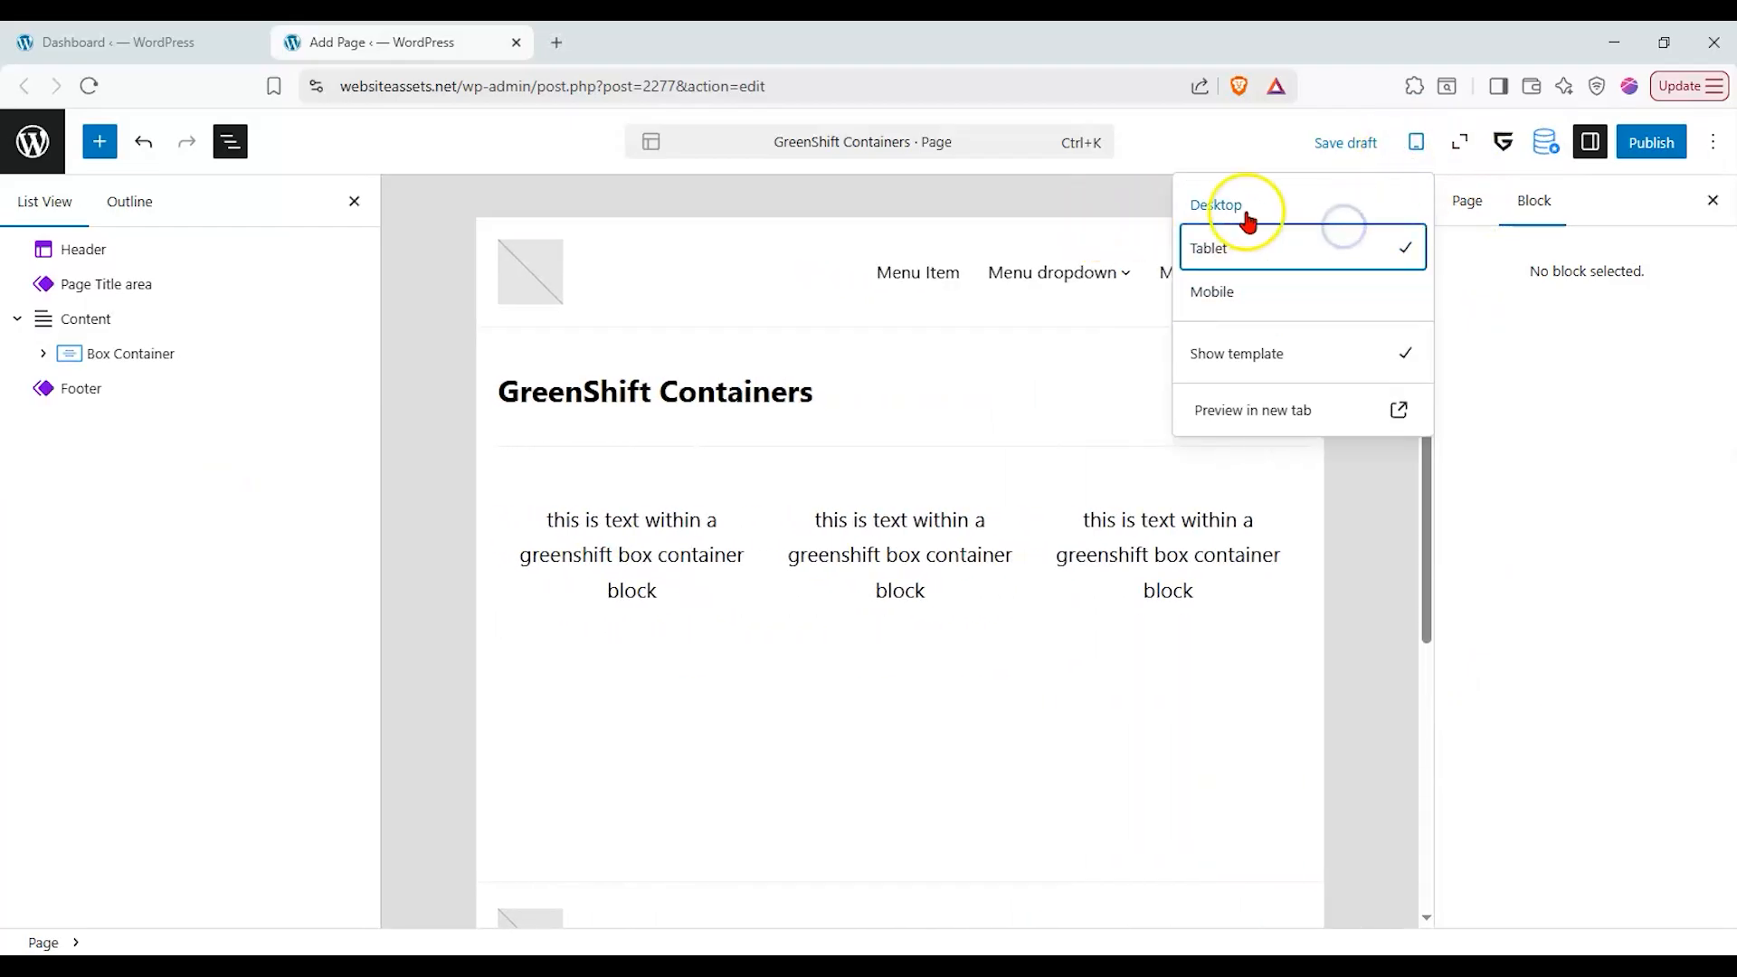
click(1249, 207)
click(95, 355)
click(44, 354)
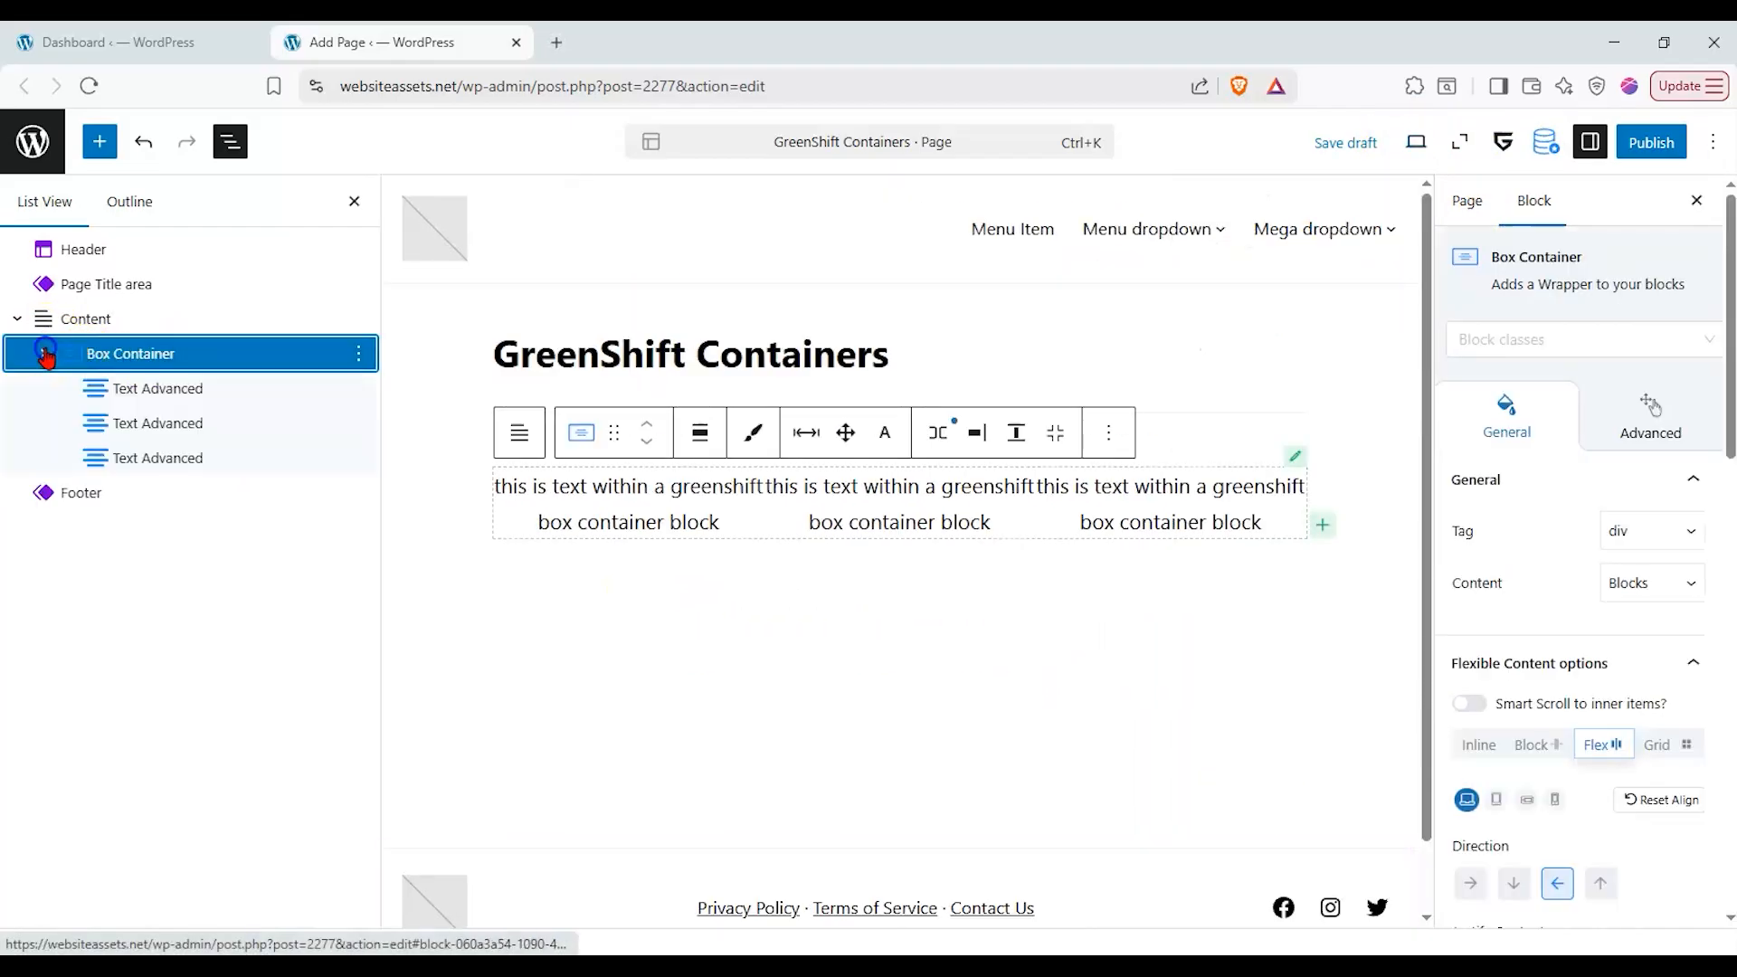
click(165, 344)
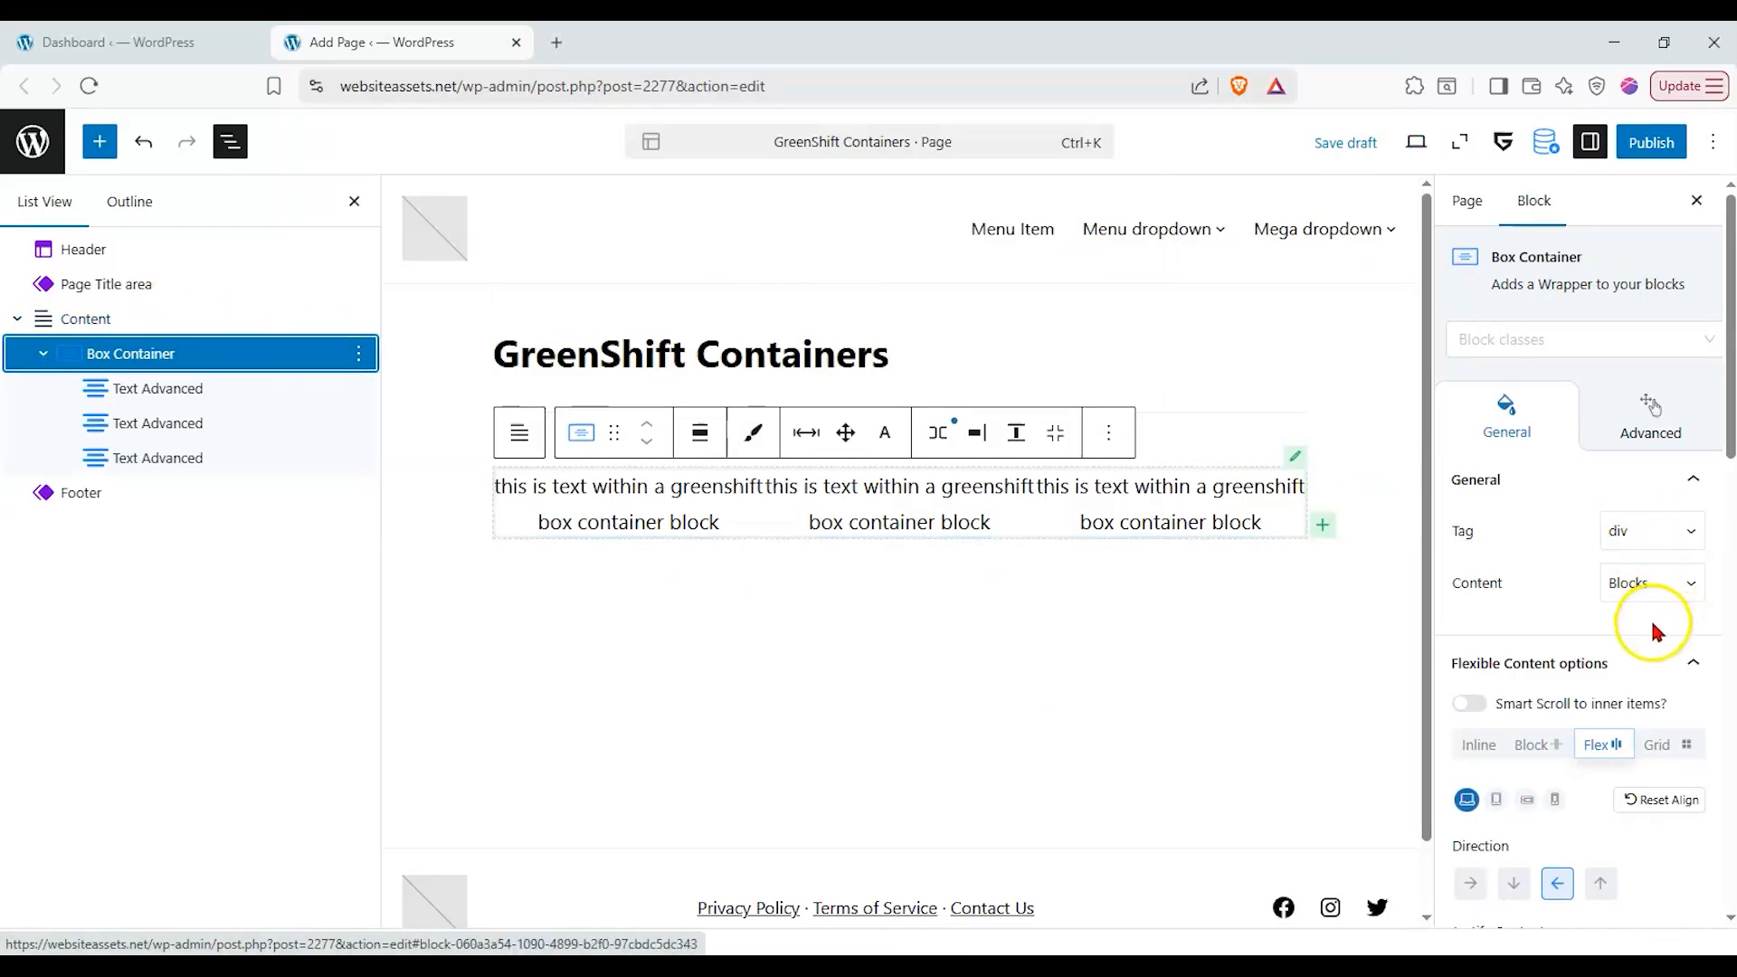
- Review the Box Container's gap settings and its Container Link options
scroll(1650, 617, down, 3)
scroll(1645, 624, down, 8)
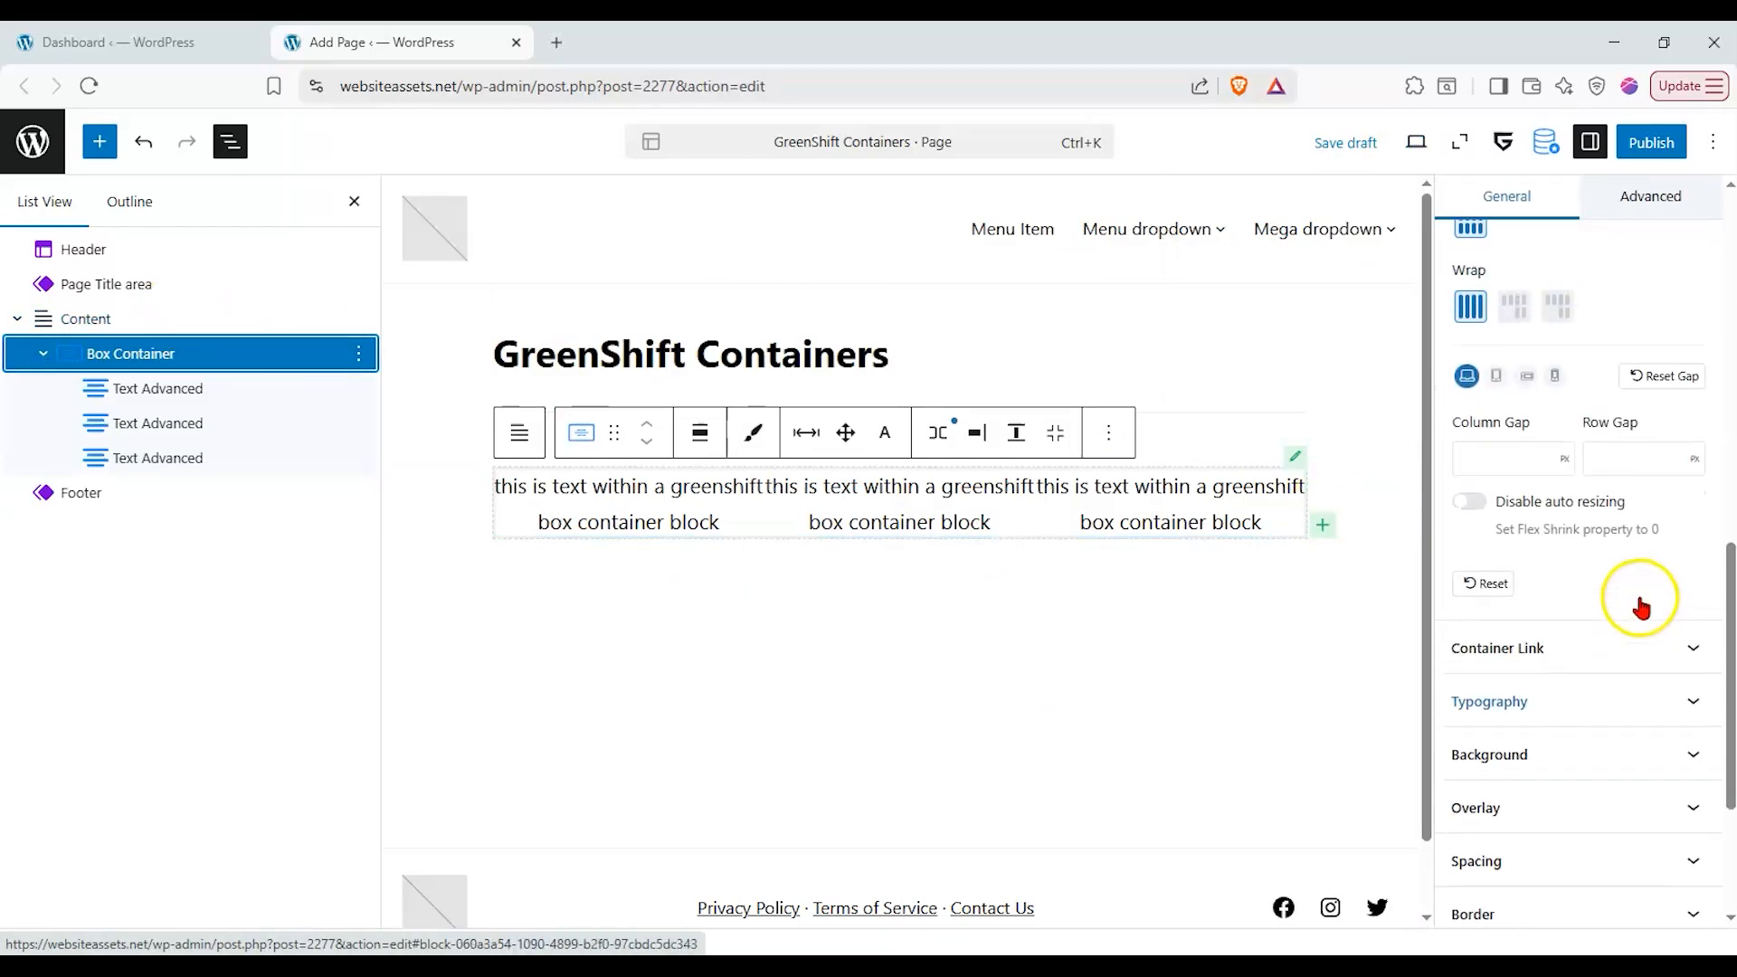
click(1654, 575)
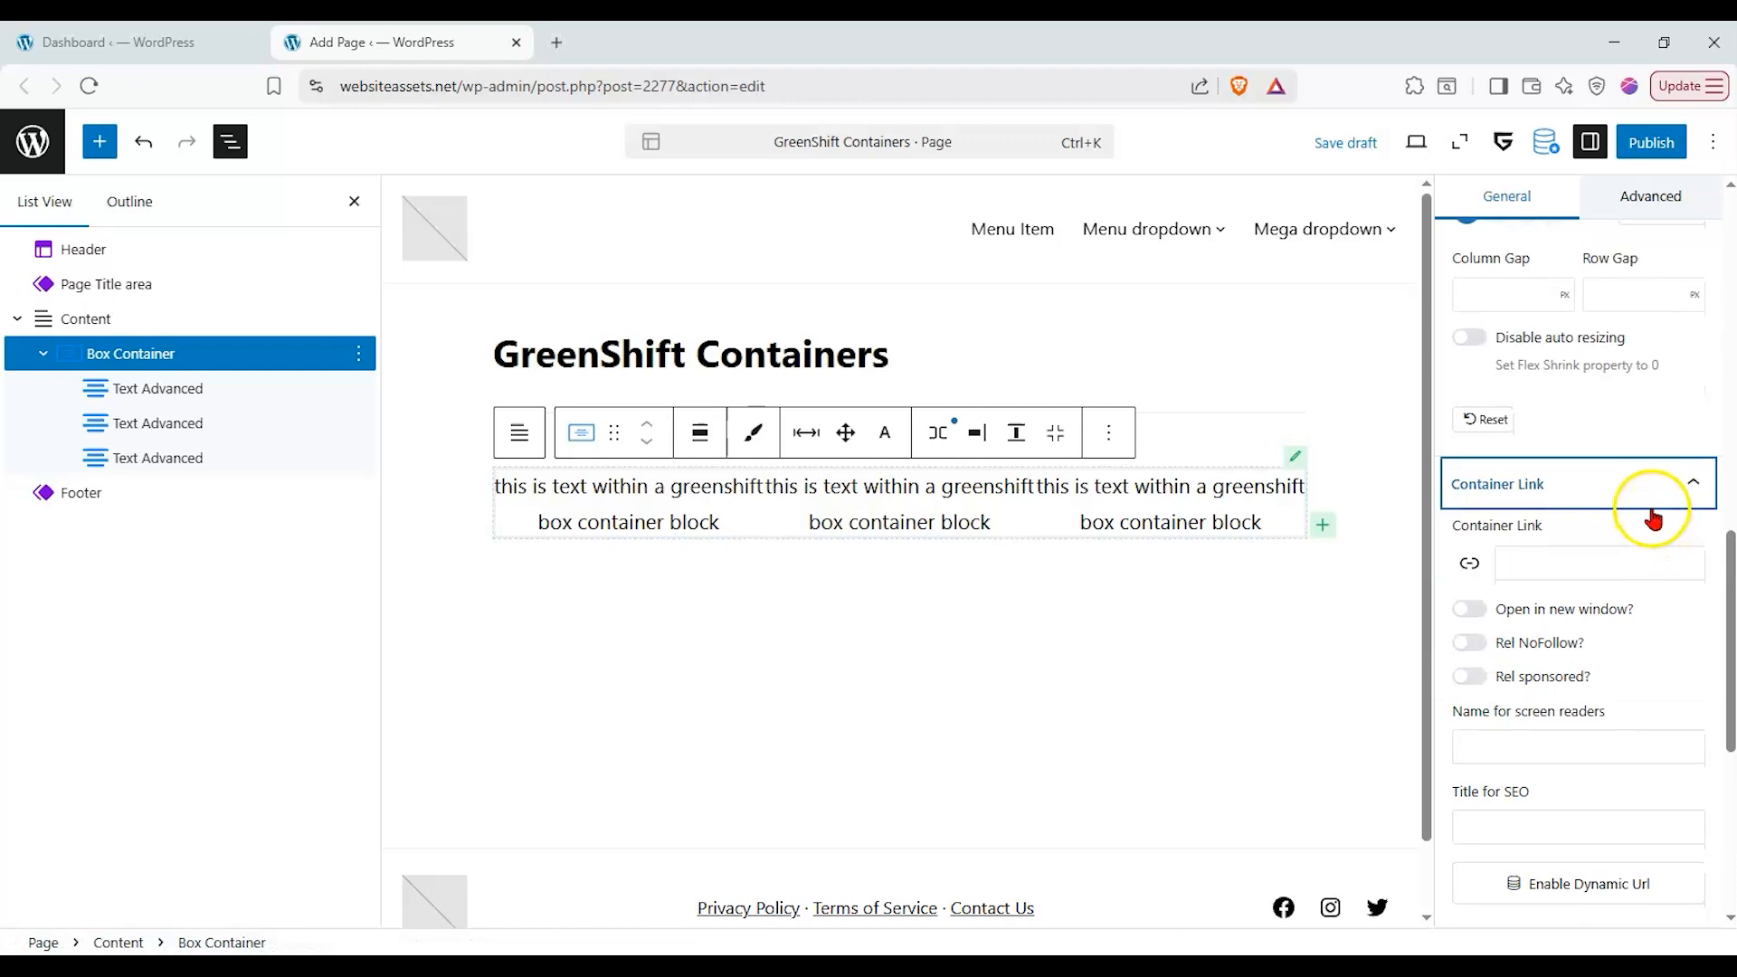
click(1661, 495)
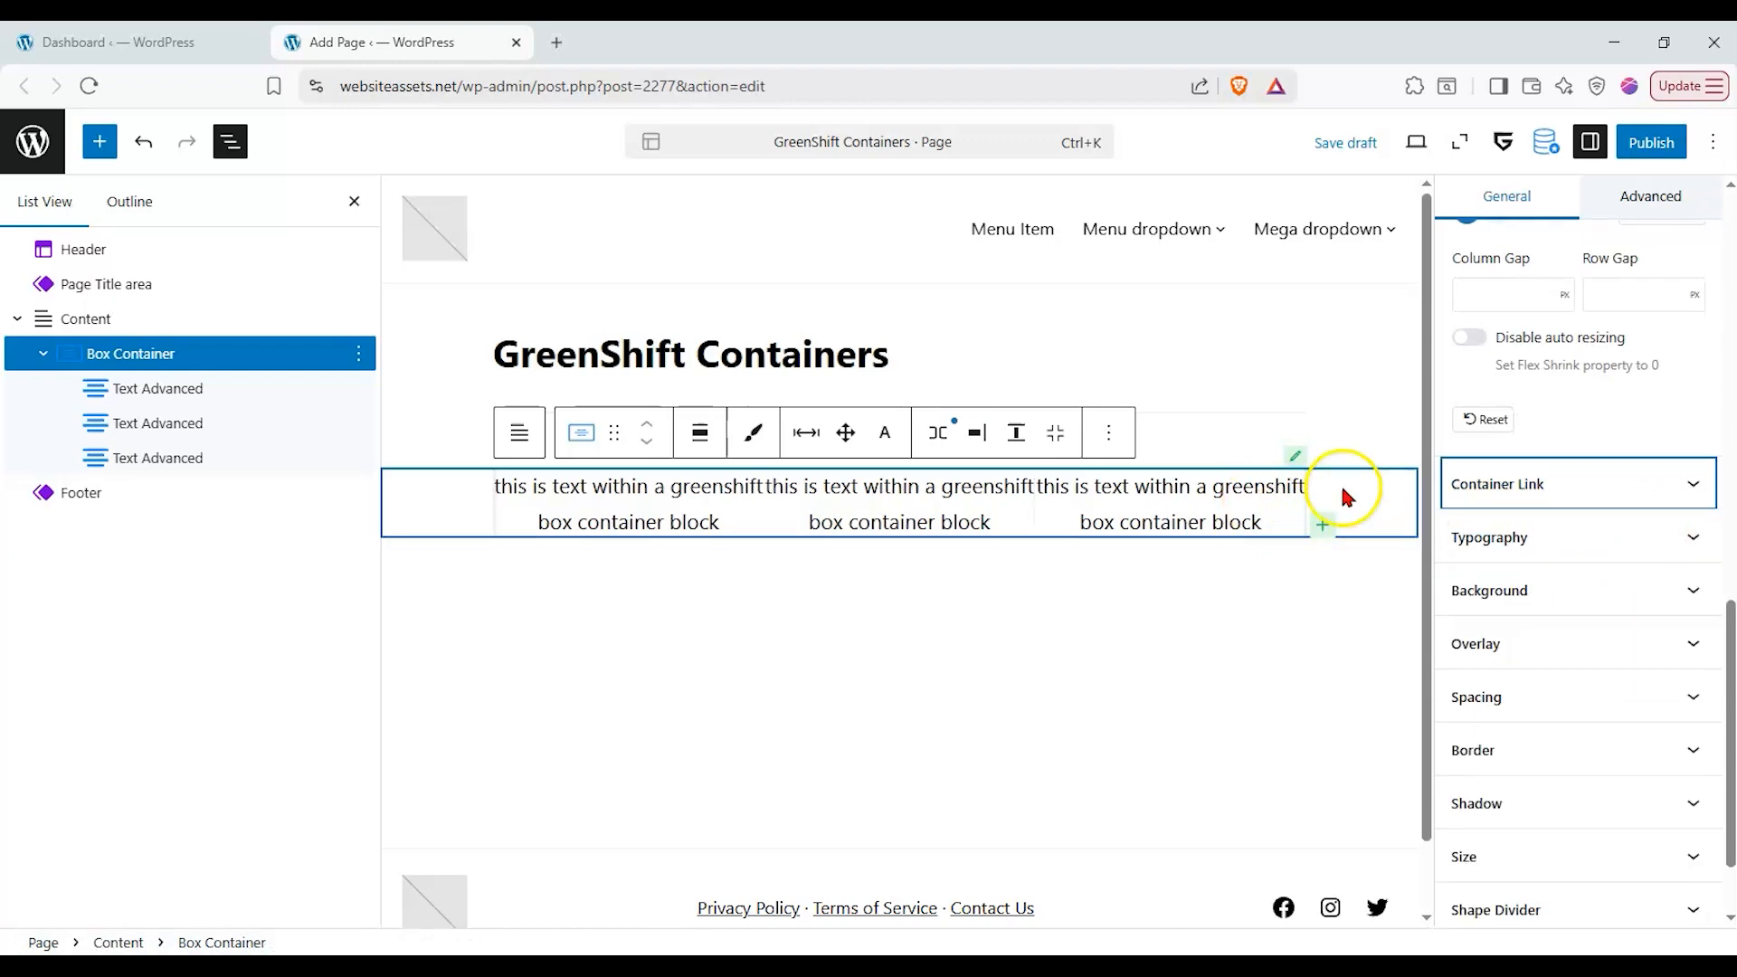
- Set the Box Container's typography text color to red, DF0000
click(1539, 534)
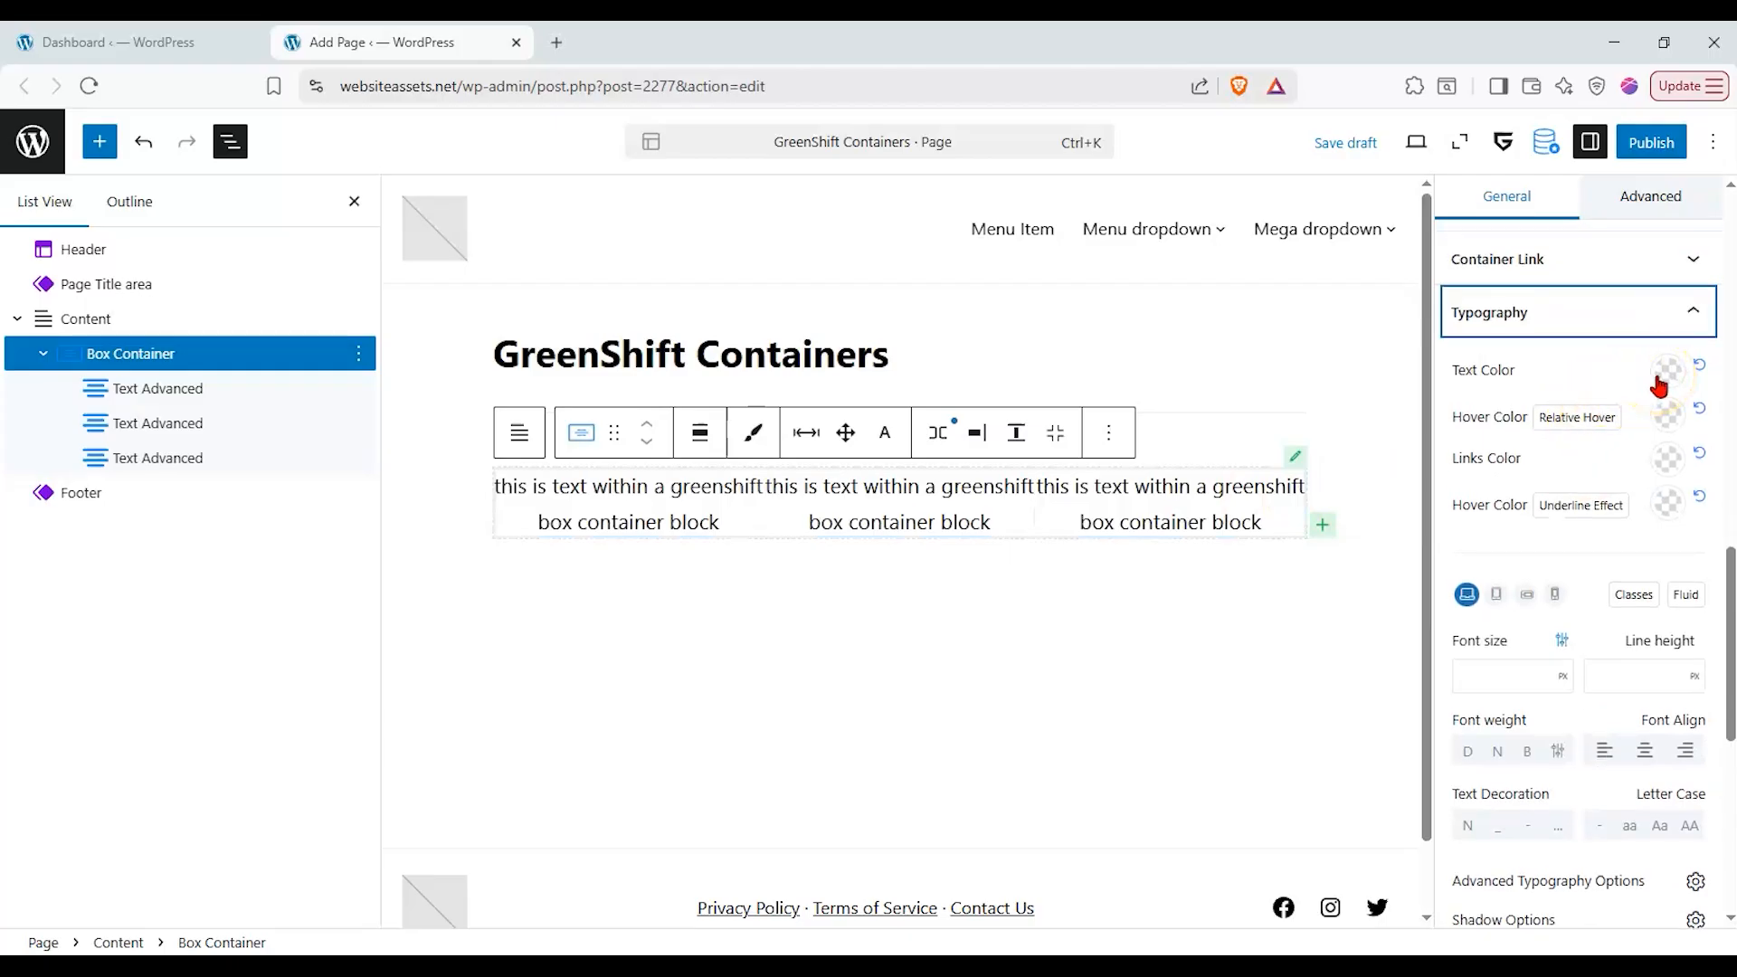
click(1663, 372)
click(1674, 450)
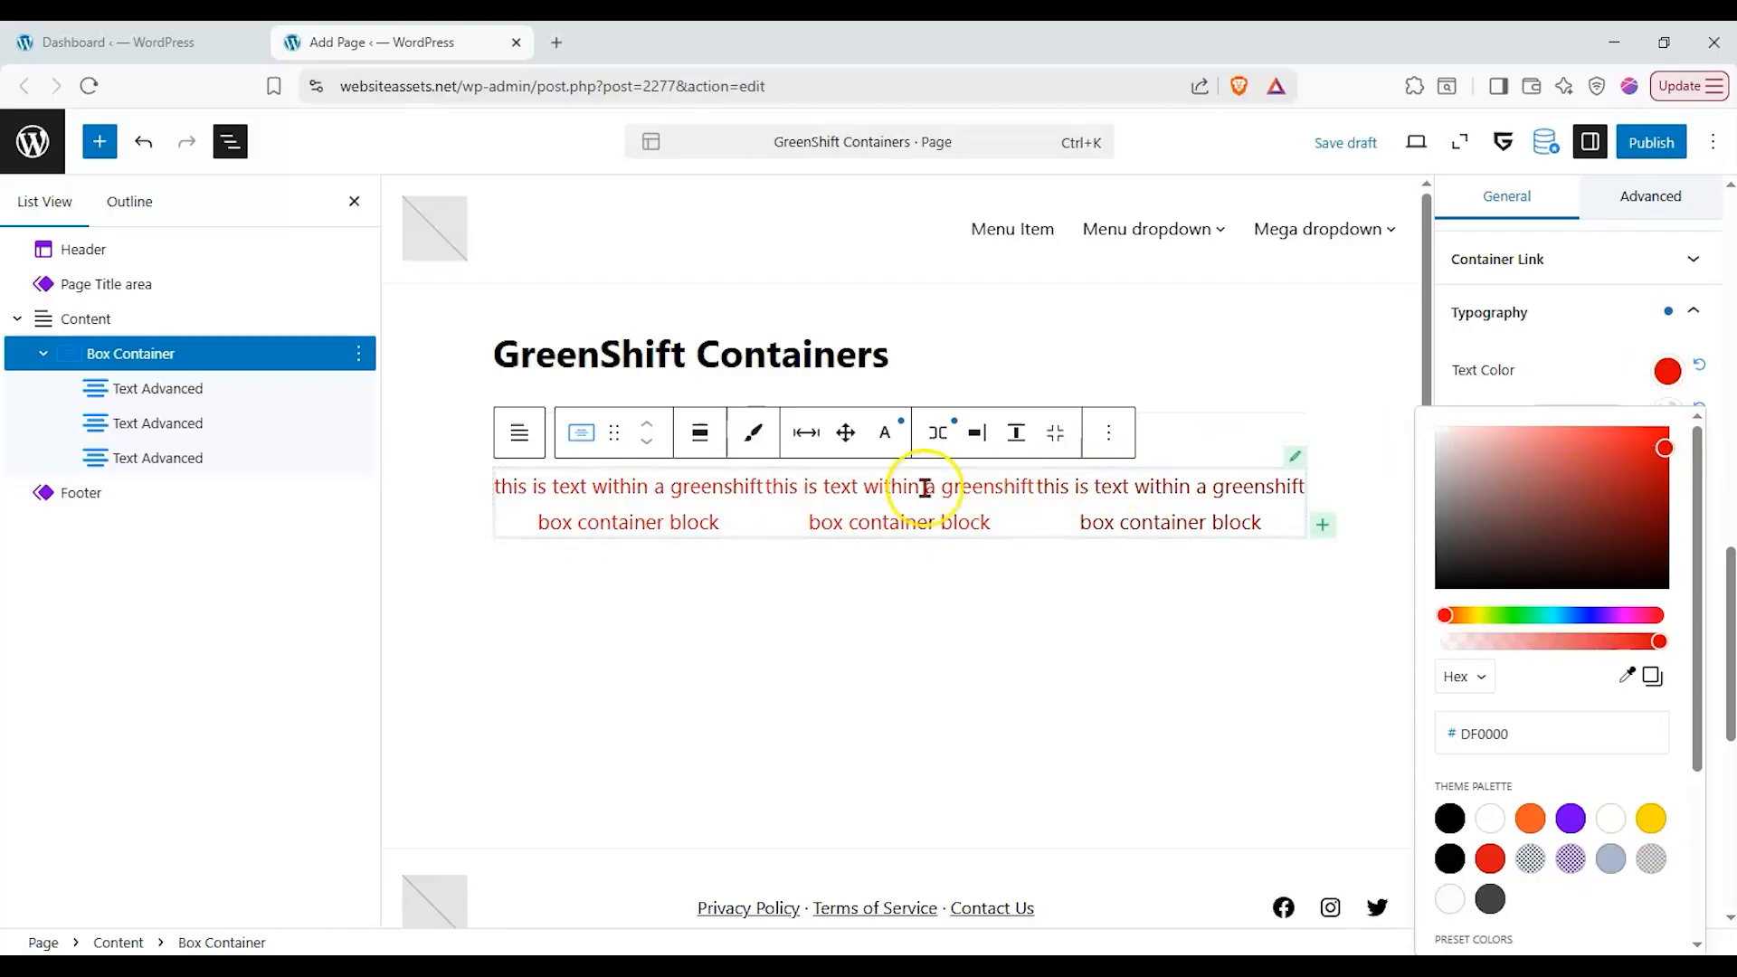
- Review the typography settings of the Box Container's first Text Advanced block, including its advanced typography options
click(189, 387)
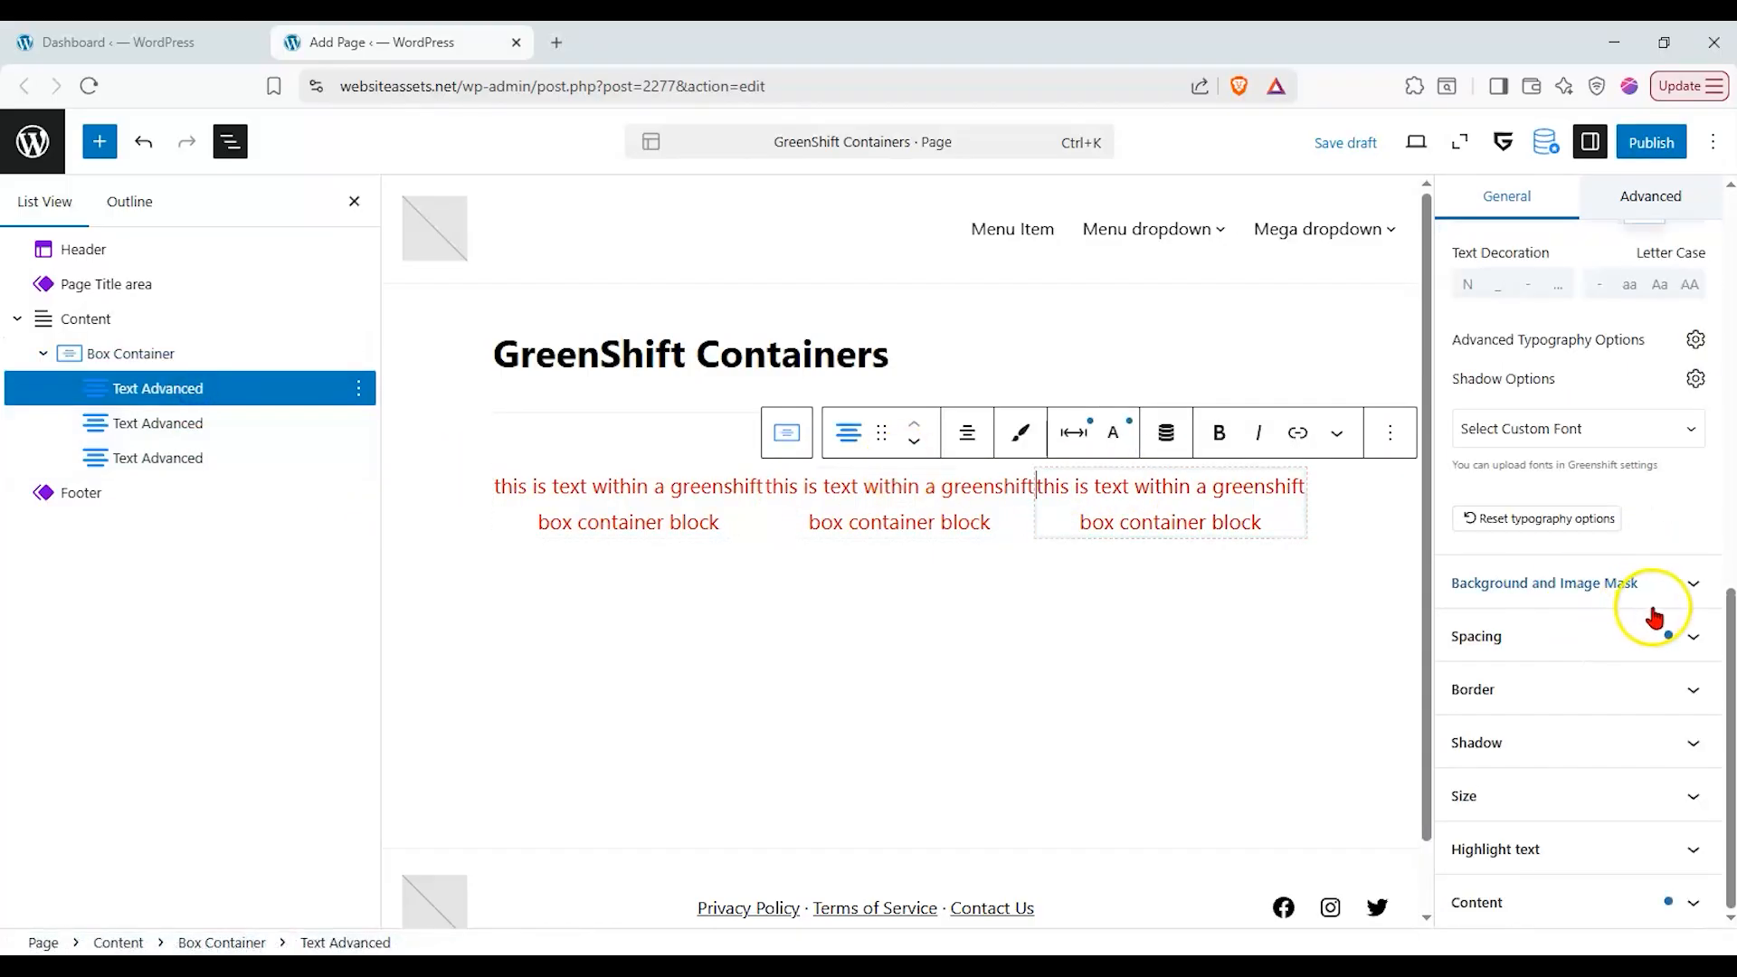
scroll(1655, 620, up, 5)
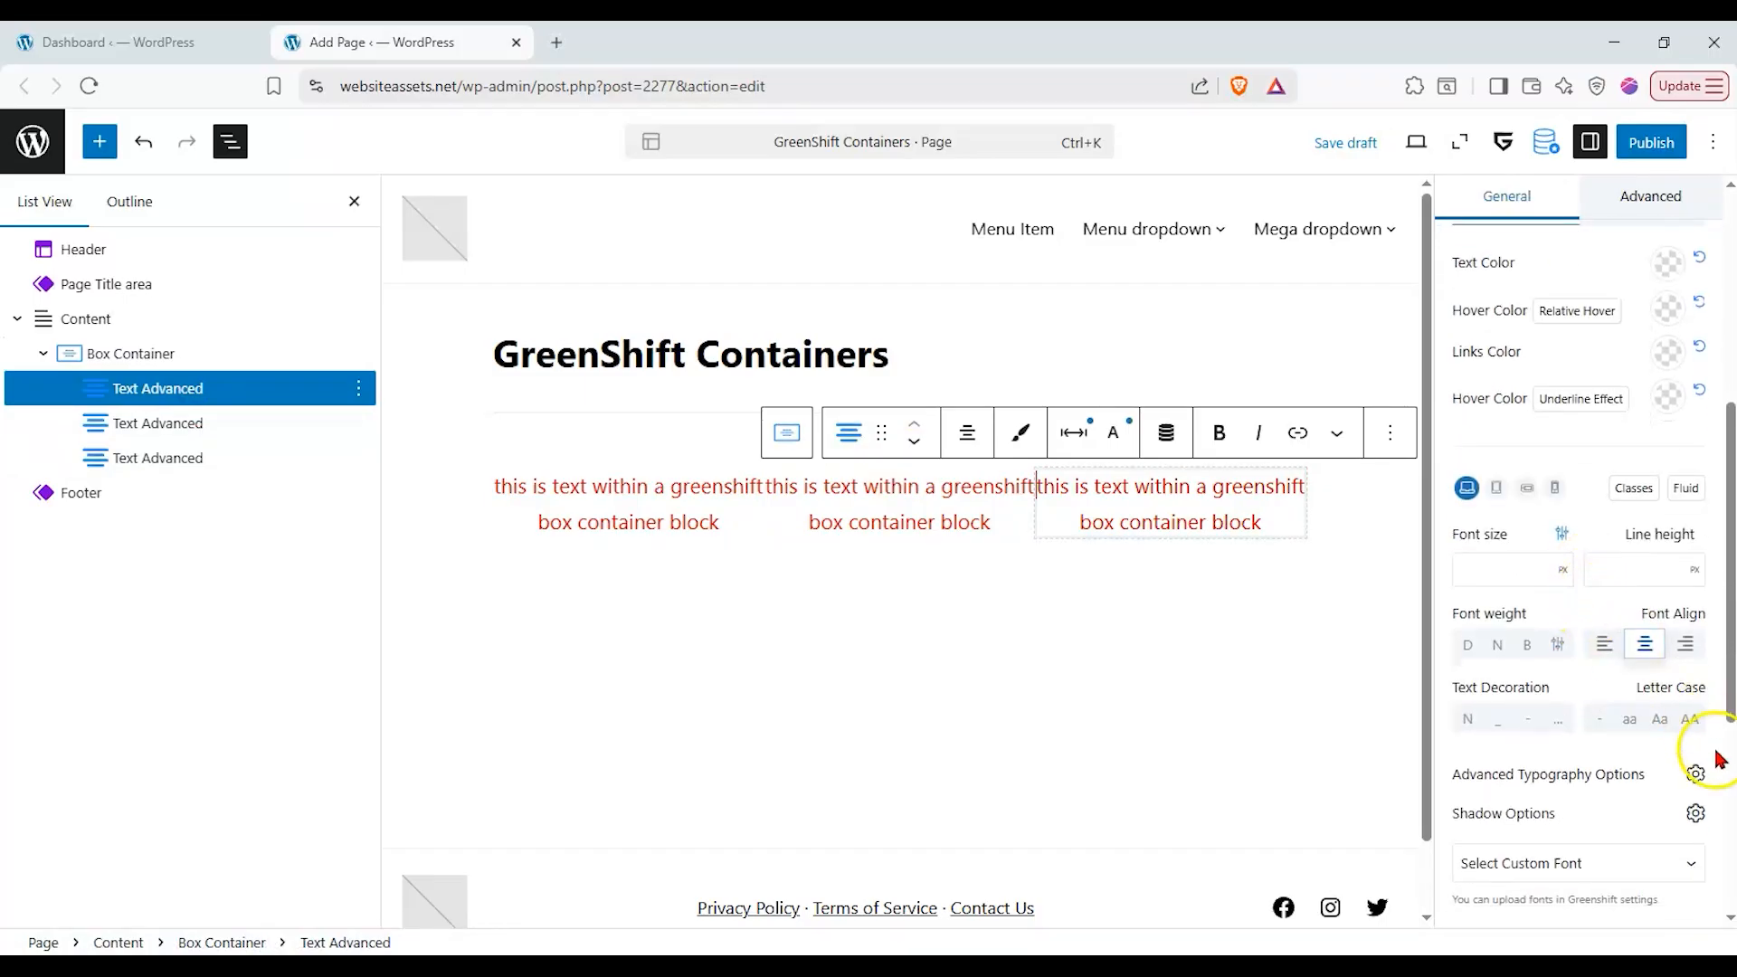
scroll(1690, 633, down, 3)
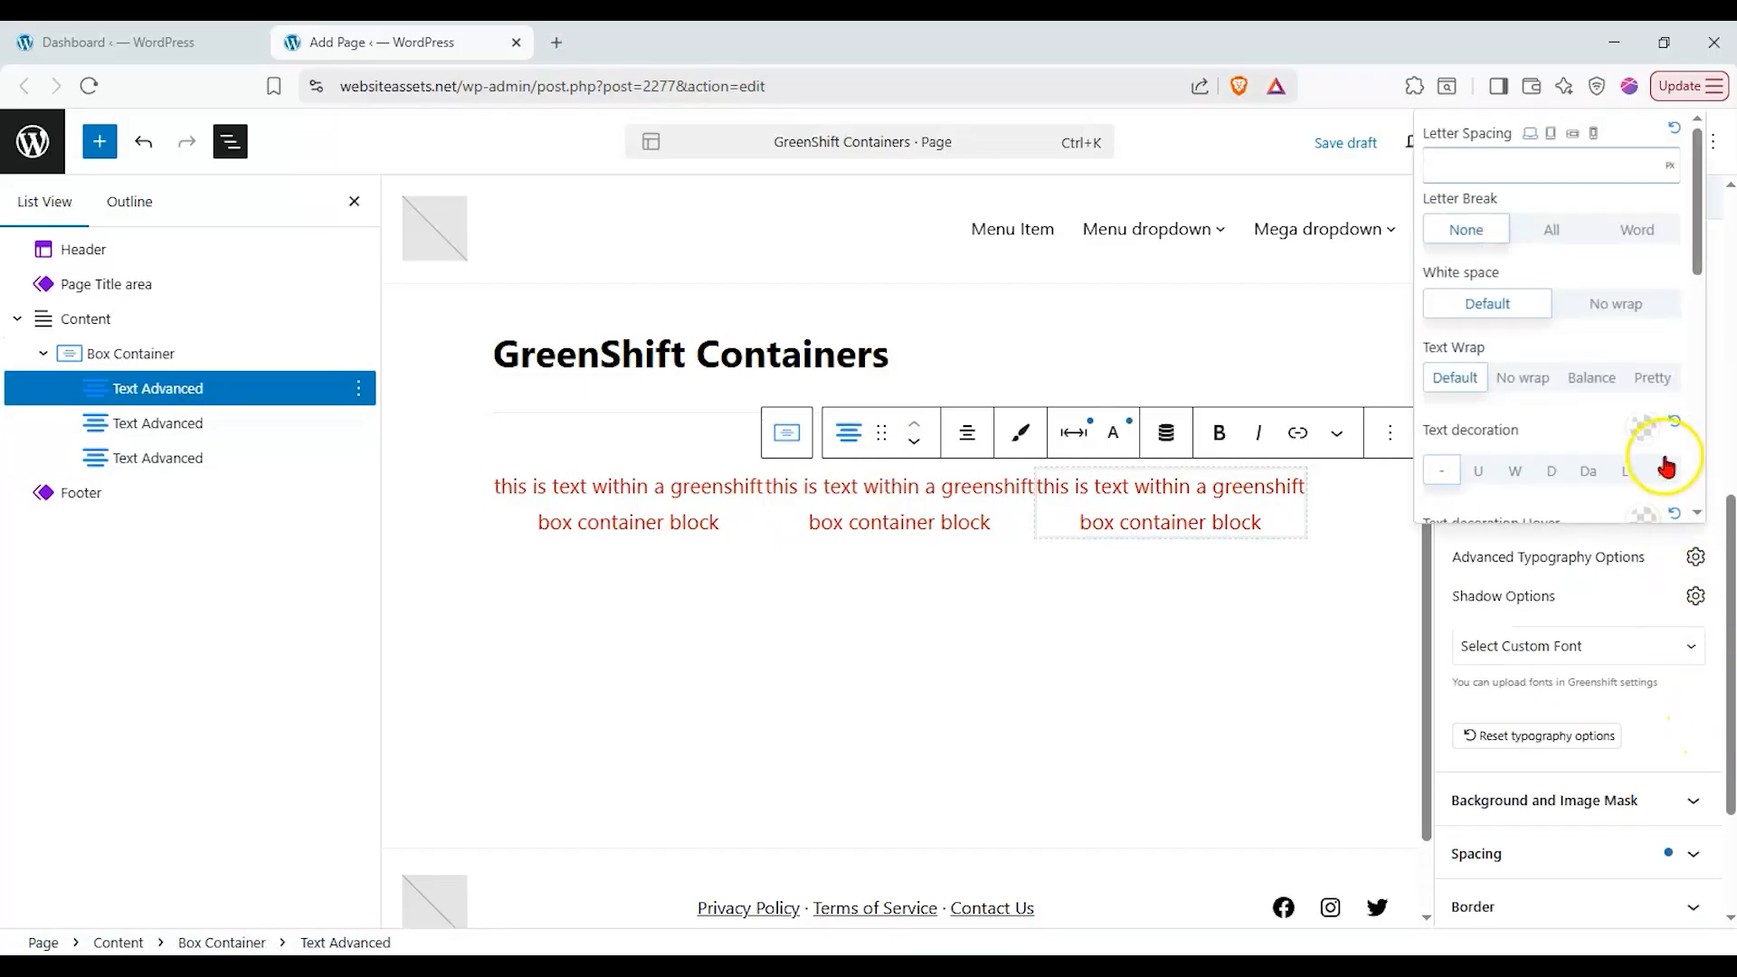
scroll(1669, 461, down, 2)
scroll(1670, 457, up, 1)
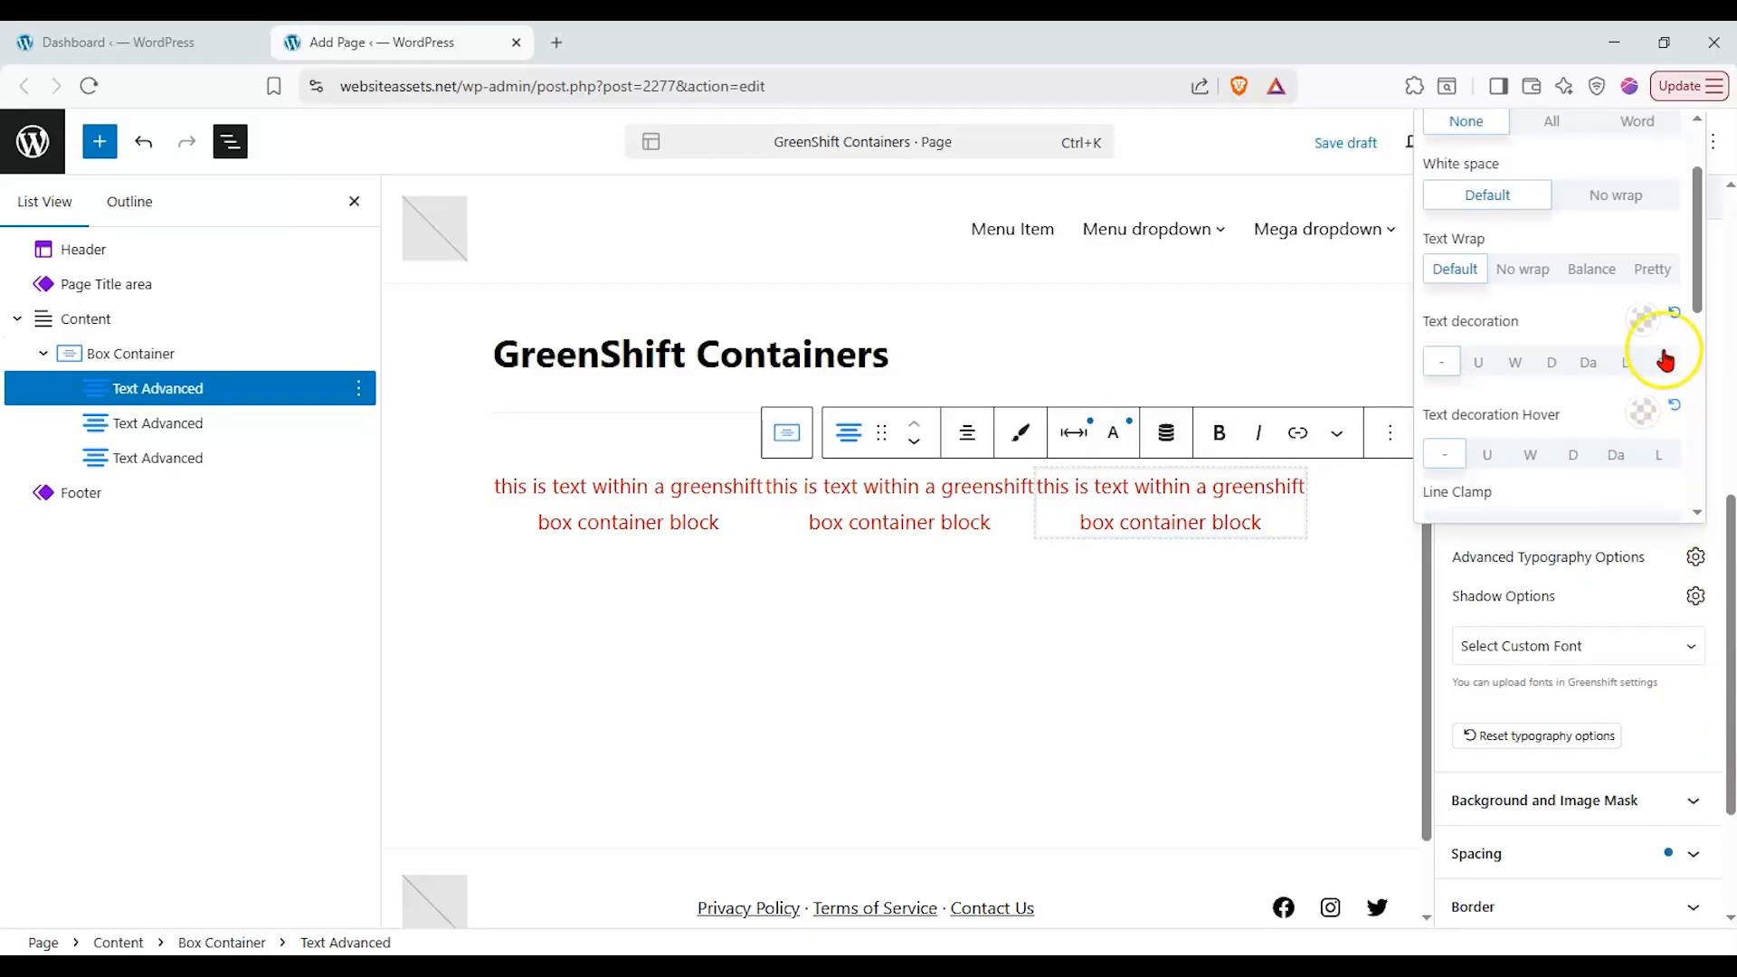
scroll(1665, 358, down, 5)
click(1626, 586)
scroll(1626, 584, up, 4)
click(1596, 407)
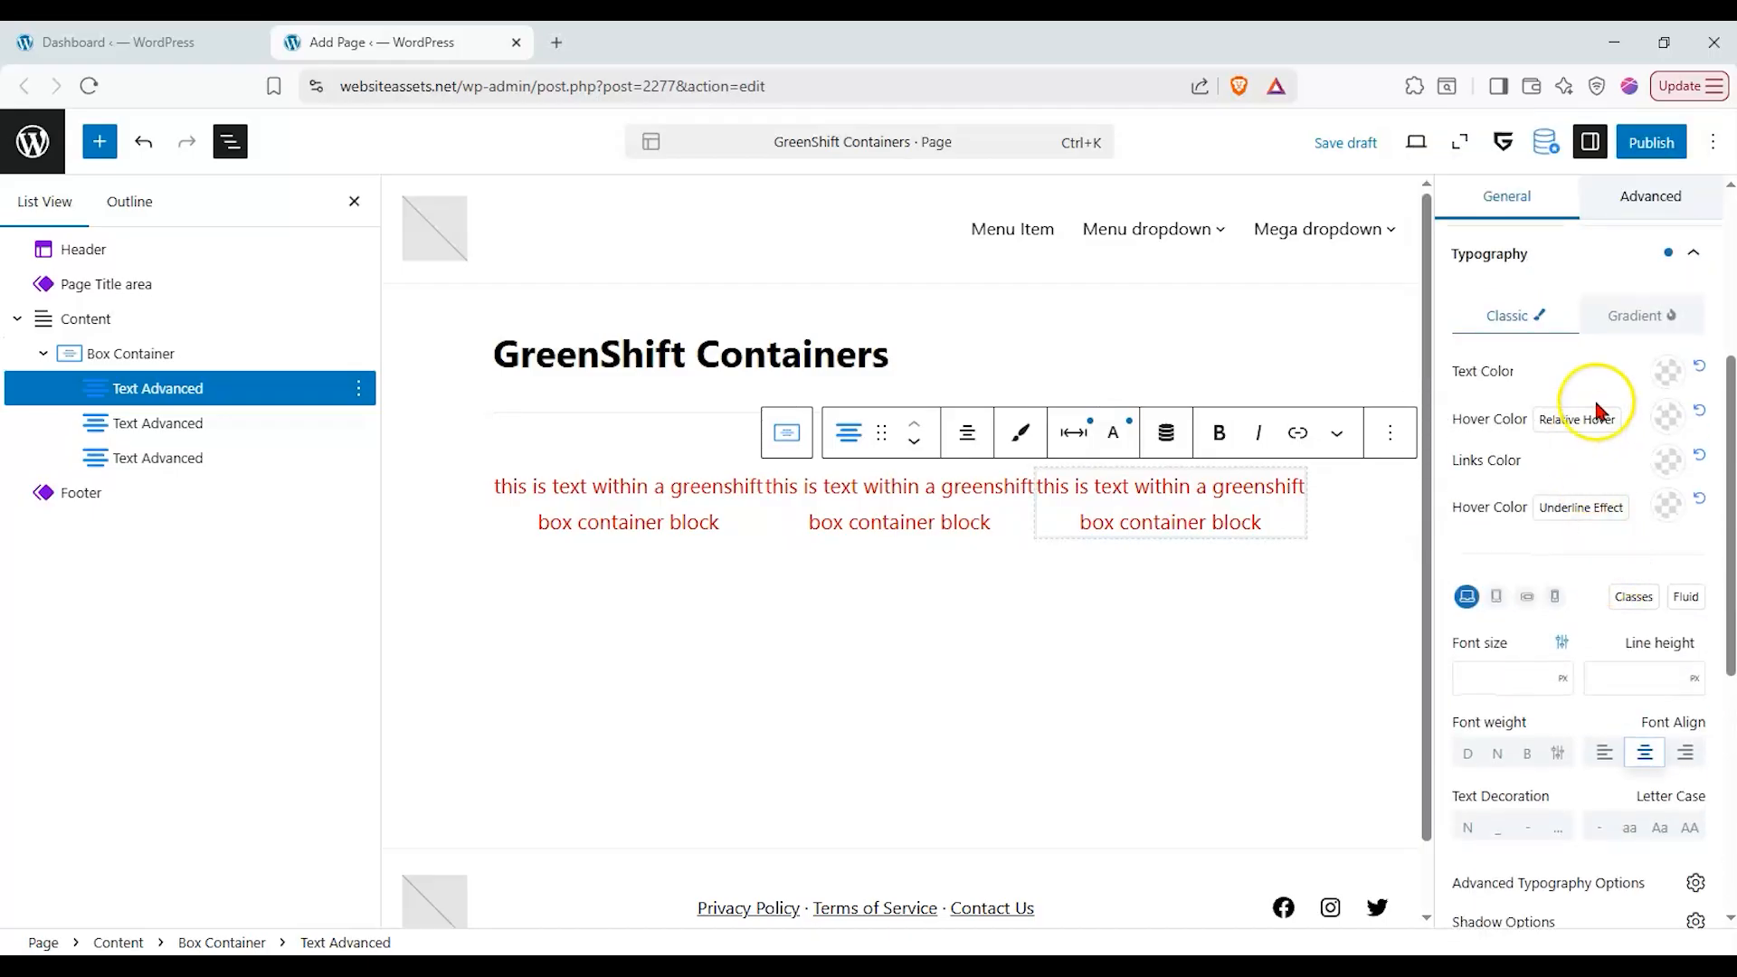
- Set the first Text Advanced block's own text color to black
click(1659, 375)
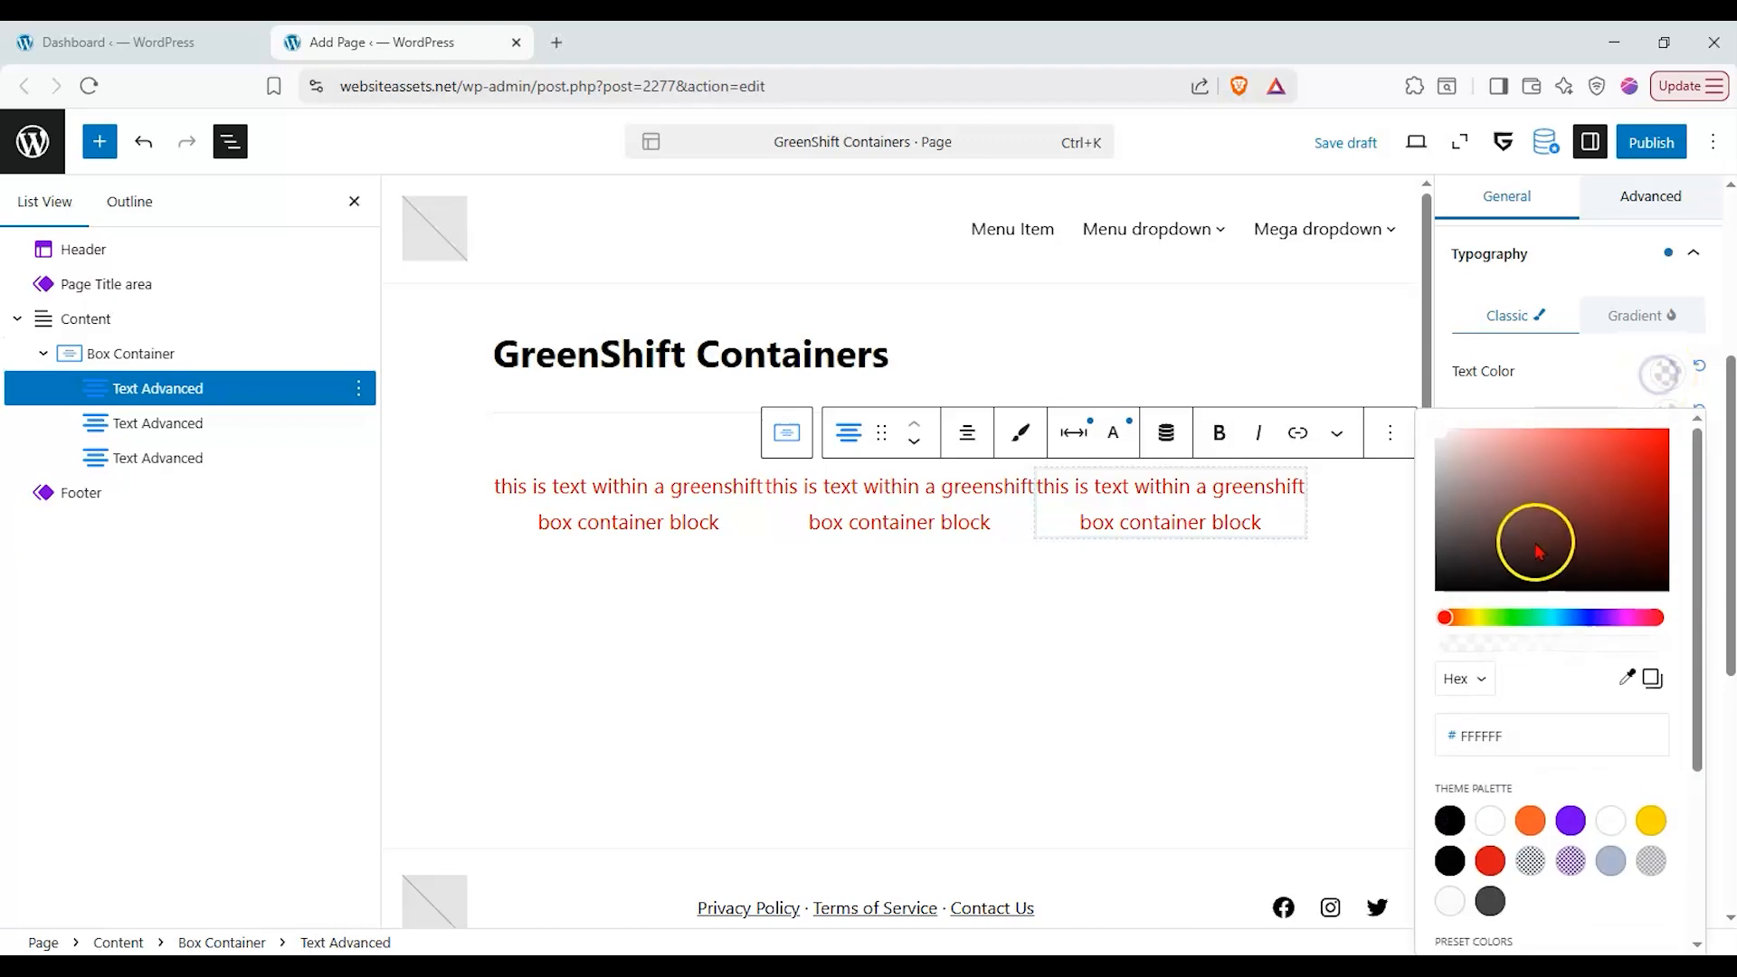
click(1439, 594)
click(1562, 389)
- Give the Box Container a pale yellow background by lightening the yellow theme color
click(973, 570)
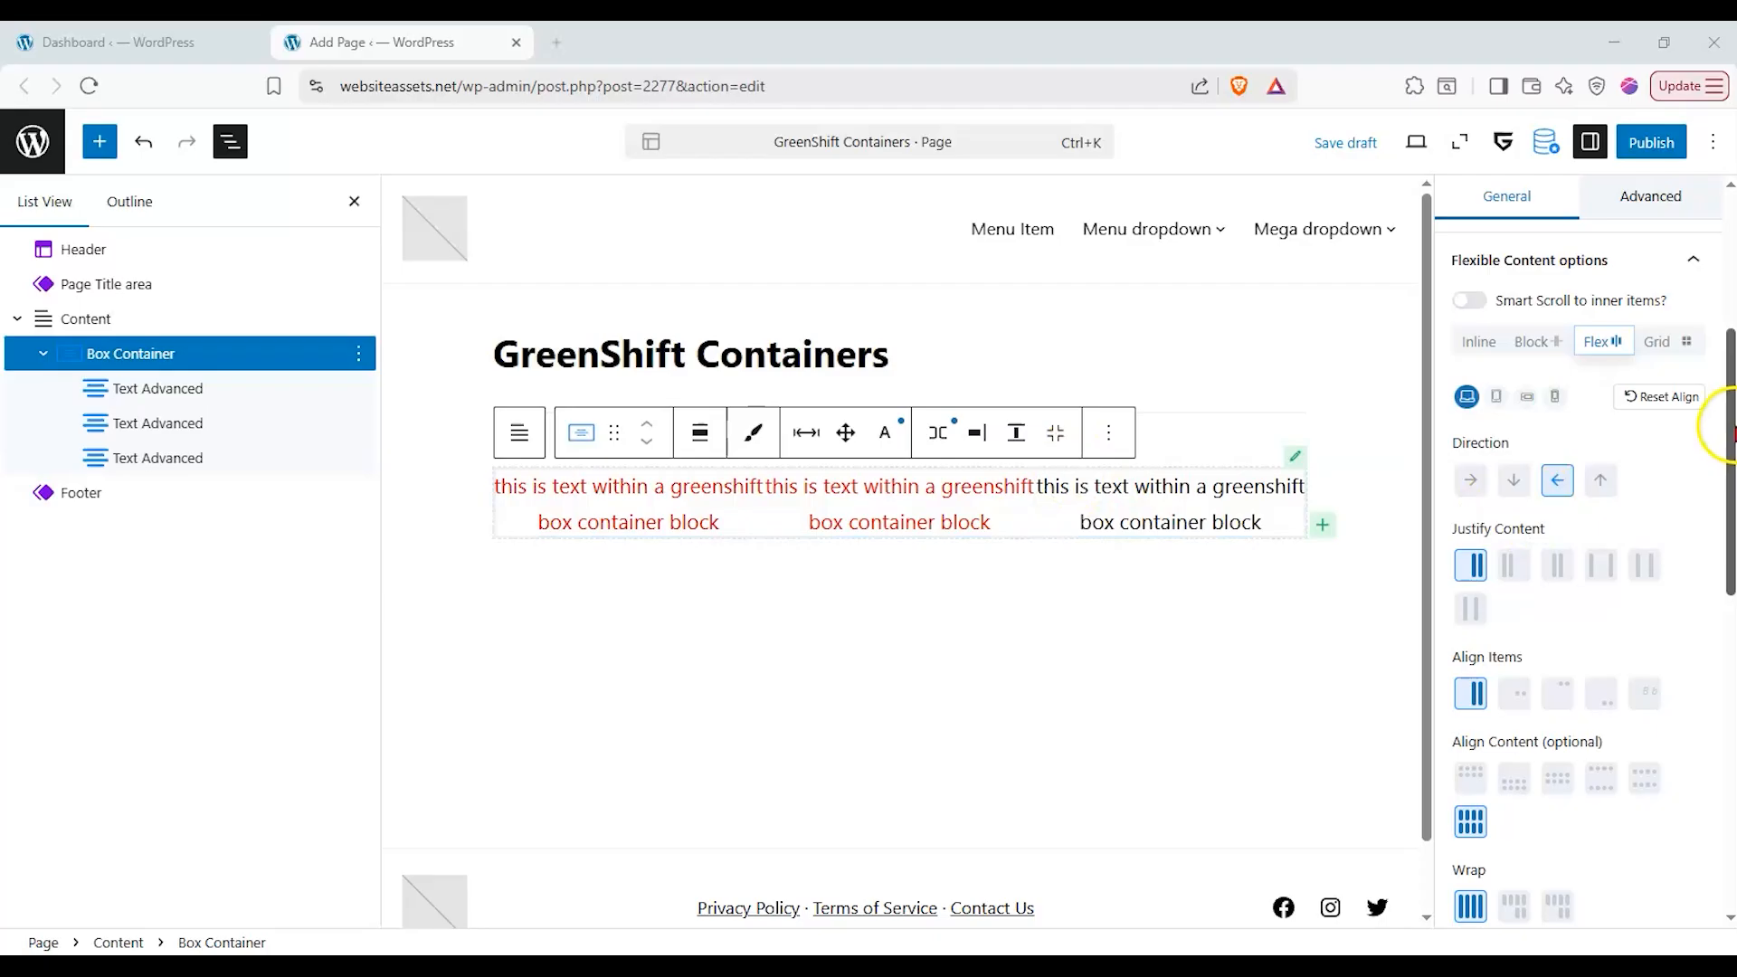
drag(1732, 430, 1731, 677)
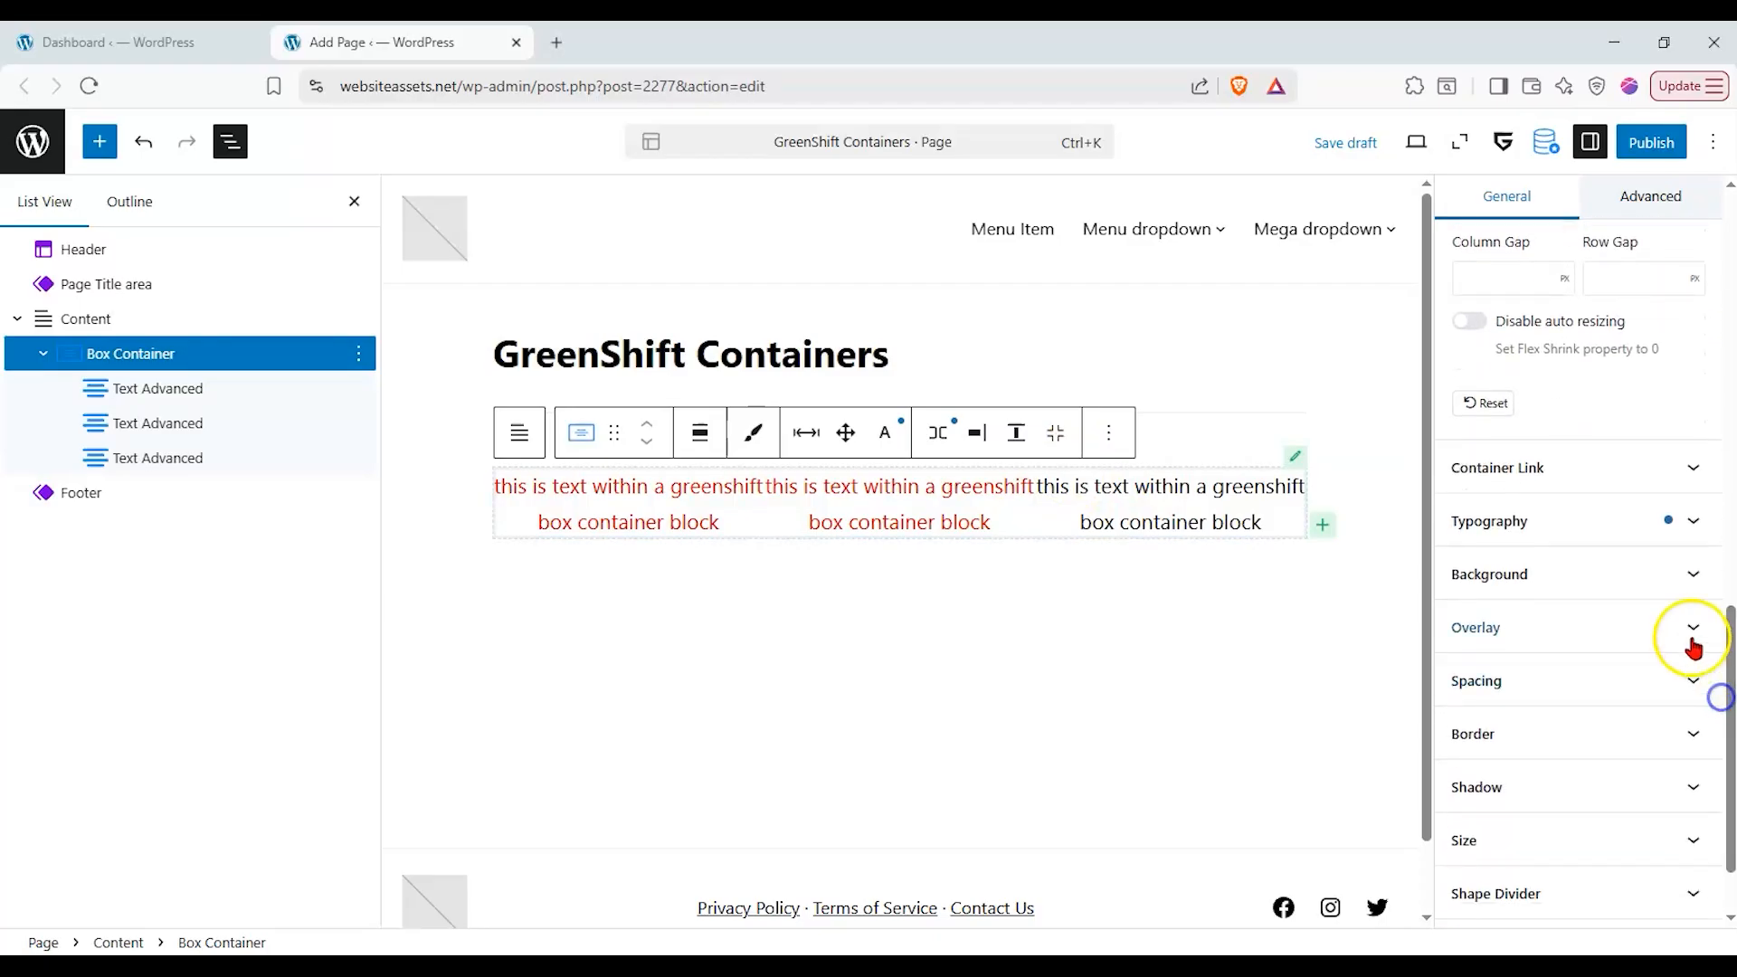
click(1688, 576)
scroll(1624, 675, down, 1)
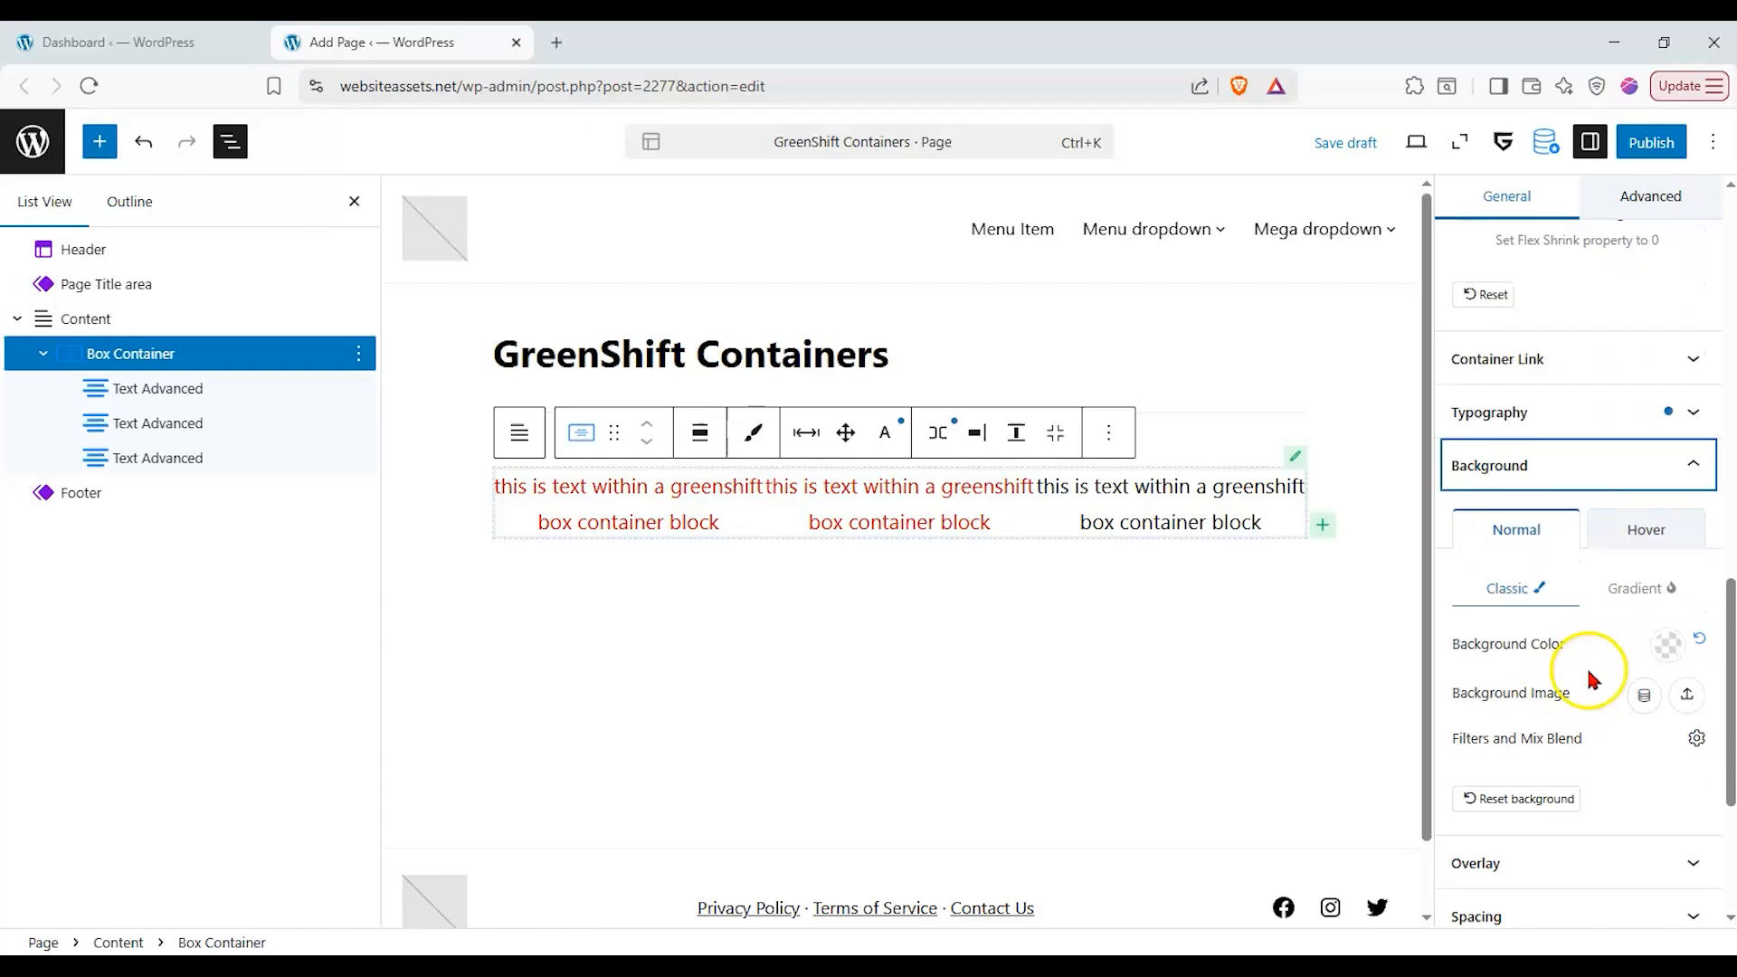
click(1668, 643)
click(1651, 521)
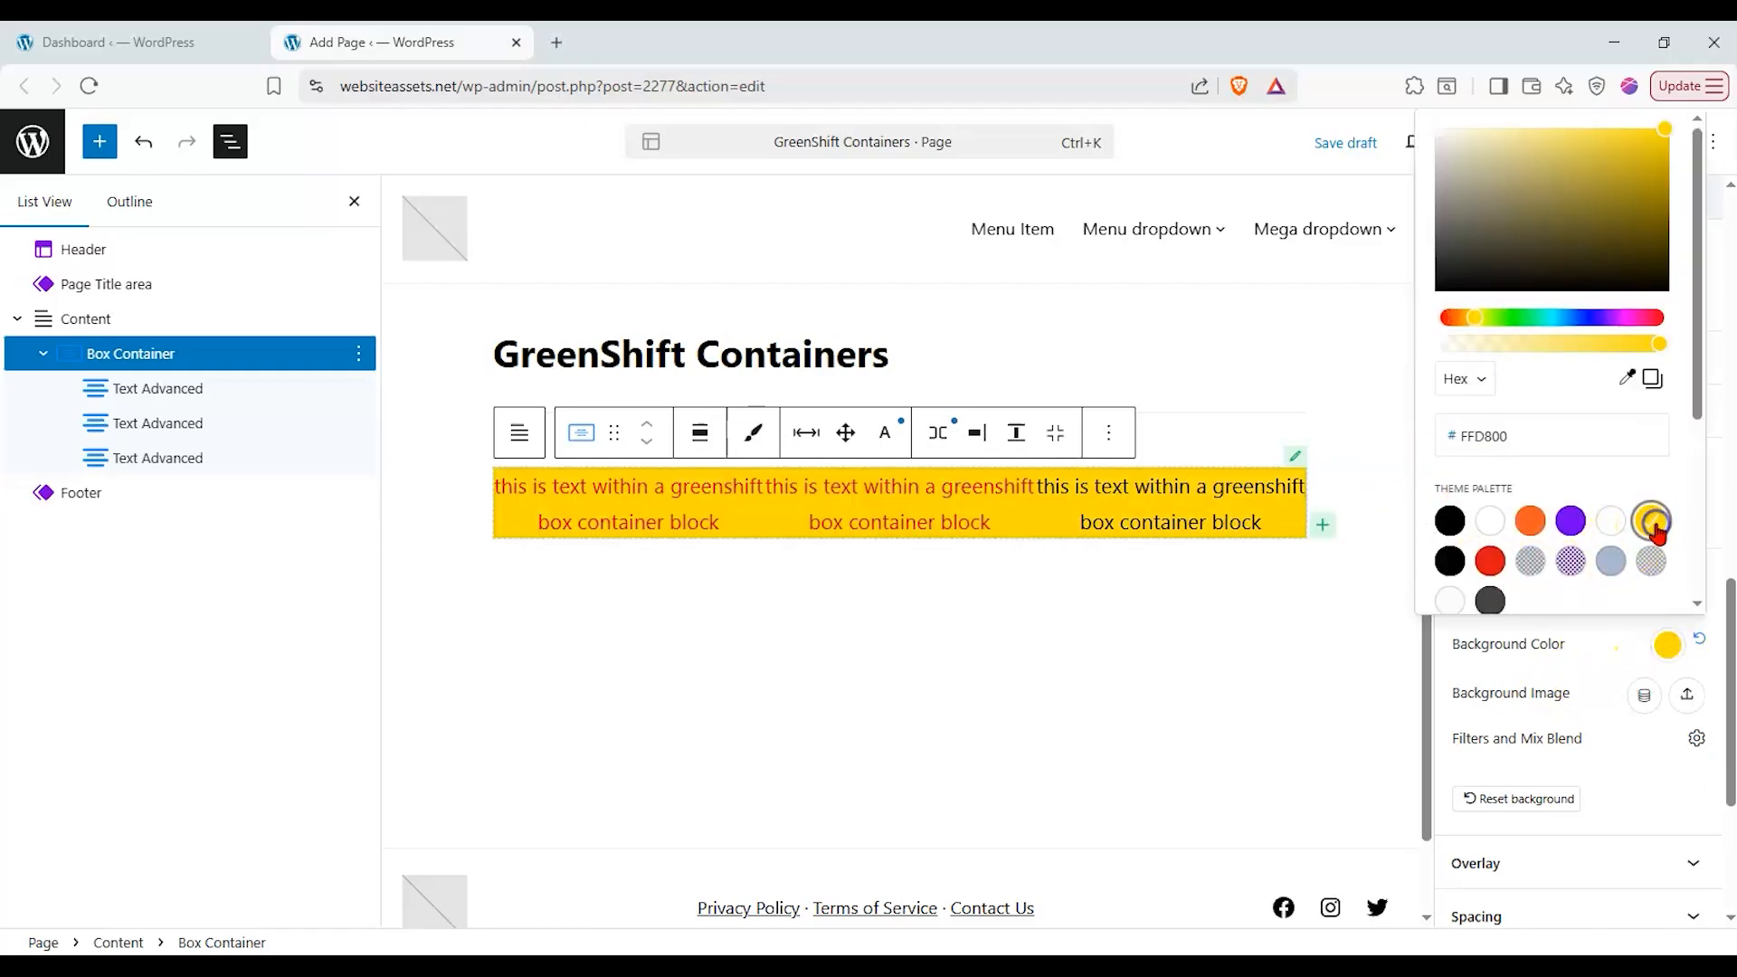
click(1571, 561)
click(1652, 525)
drag(1636, 147, 1513, 143)
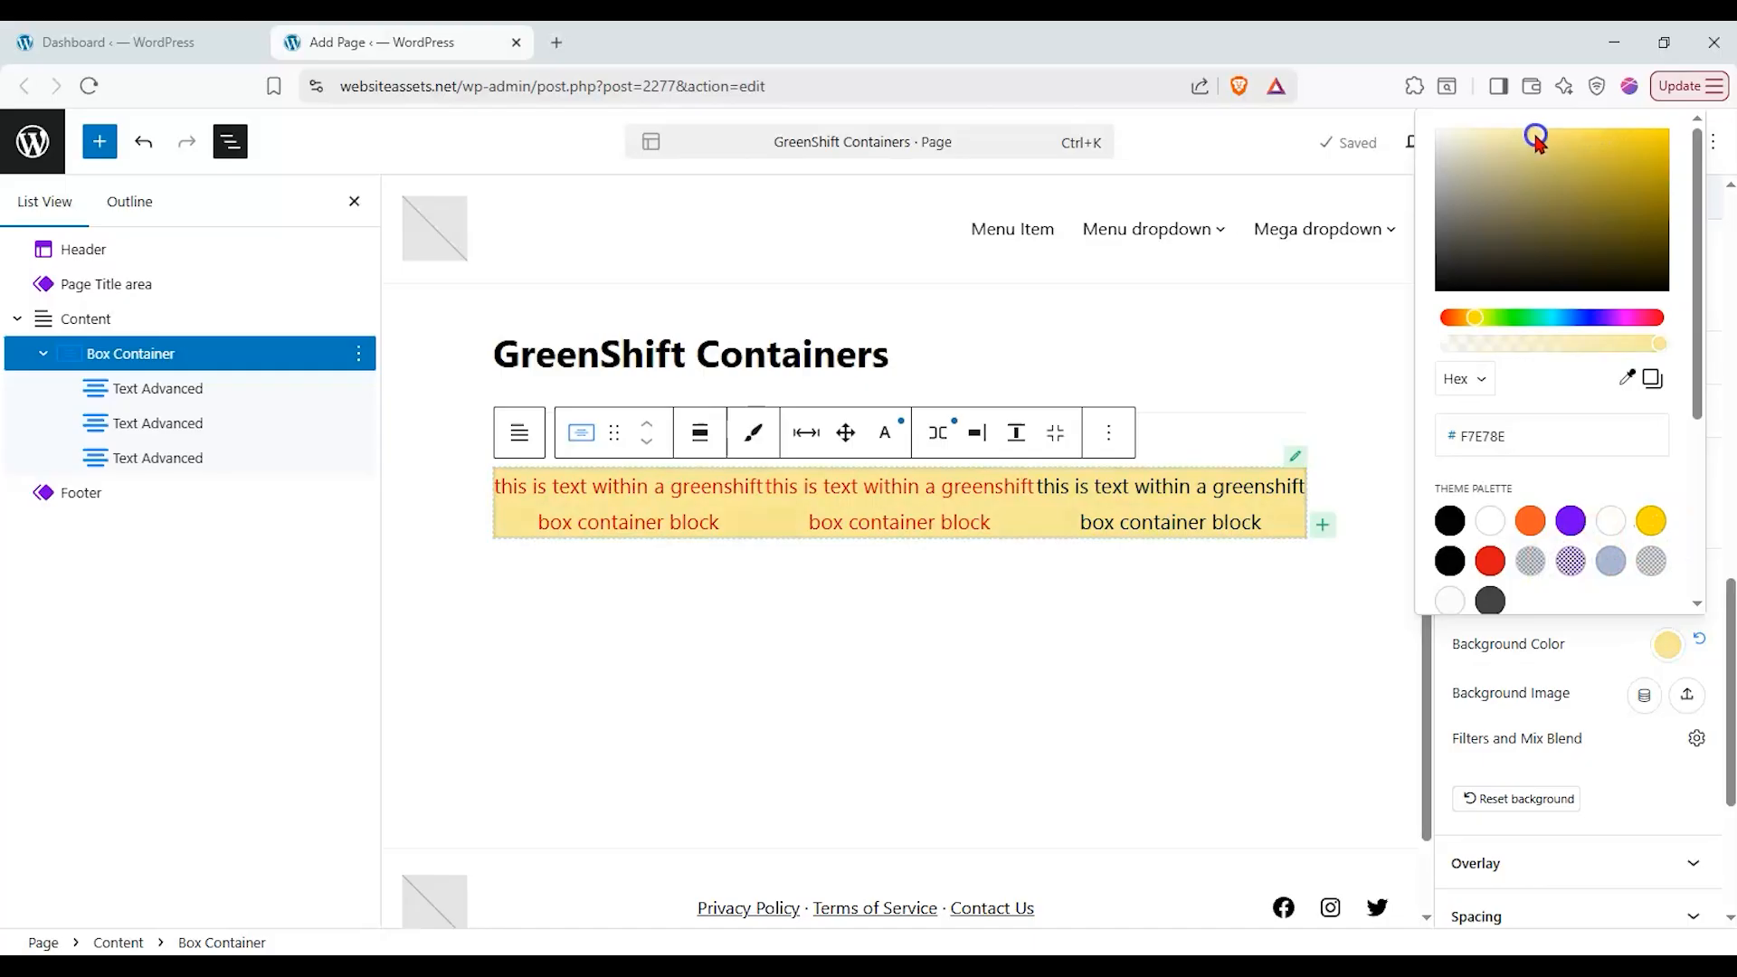
click(1650, 683)
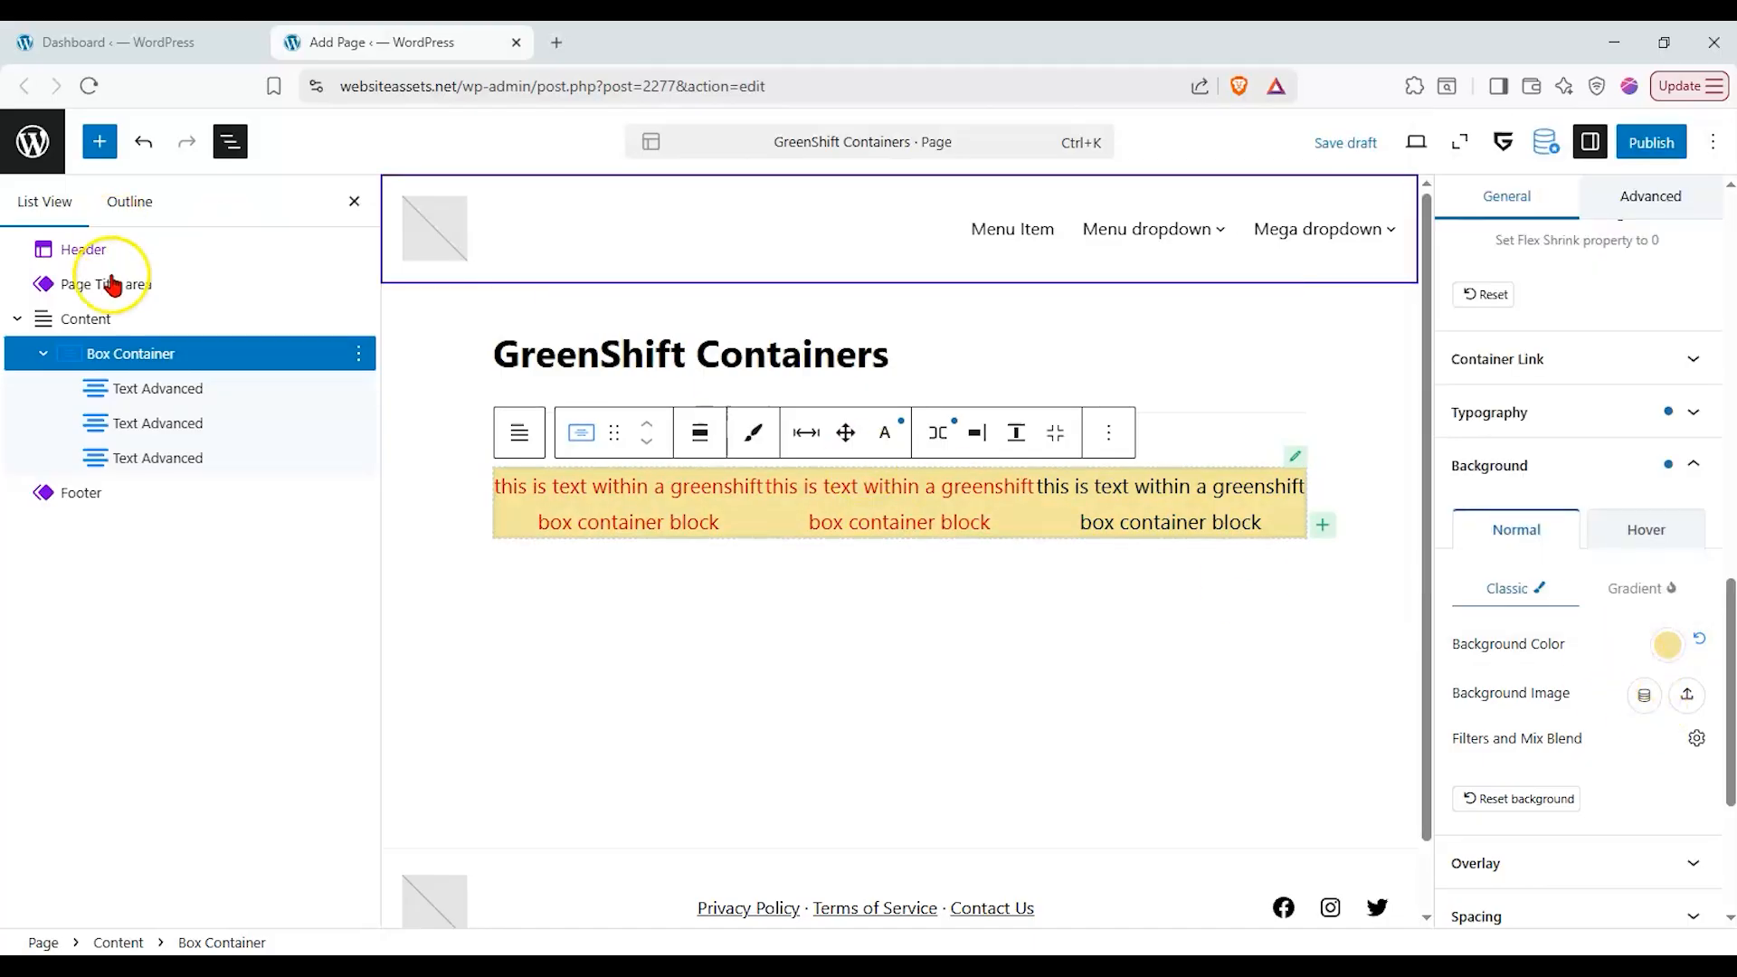
- Duplicate the yellow Box Container and select the copy
right_click(162, 353)
click(214, 482)
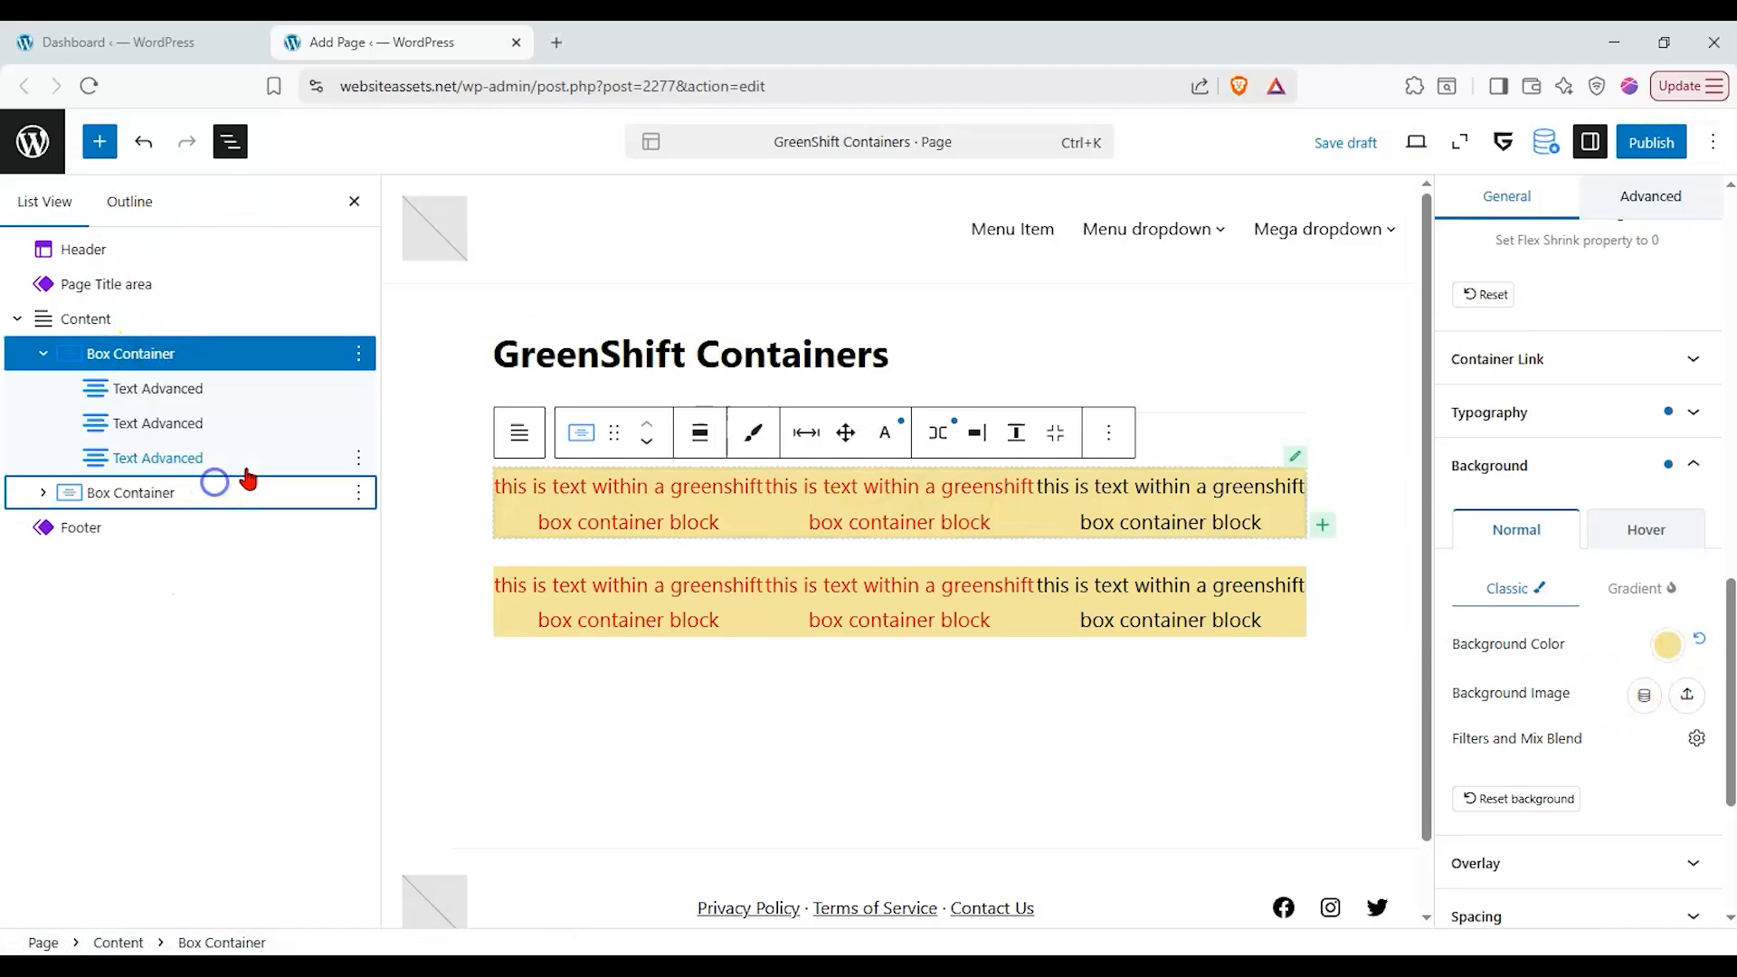
click(1056, 608)
click(230, 513)
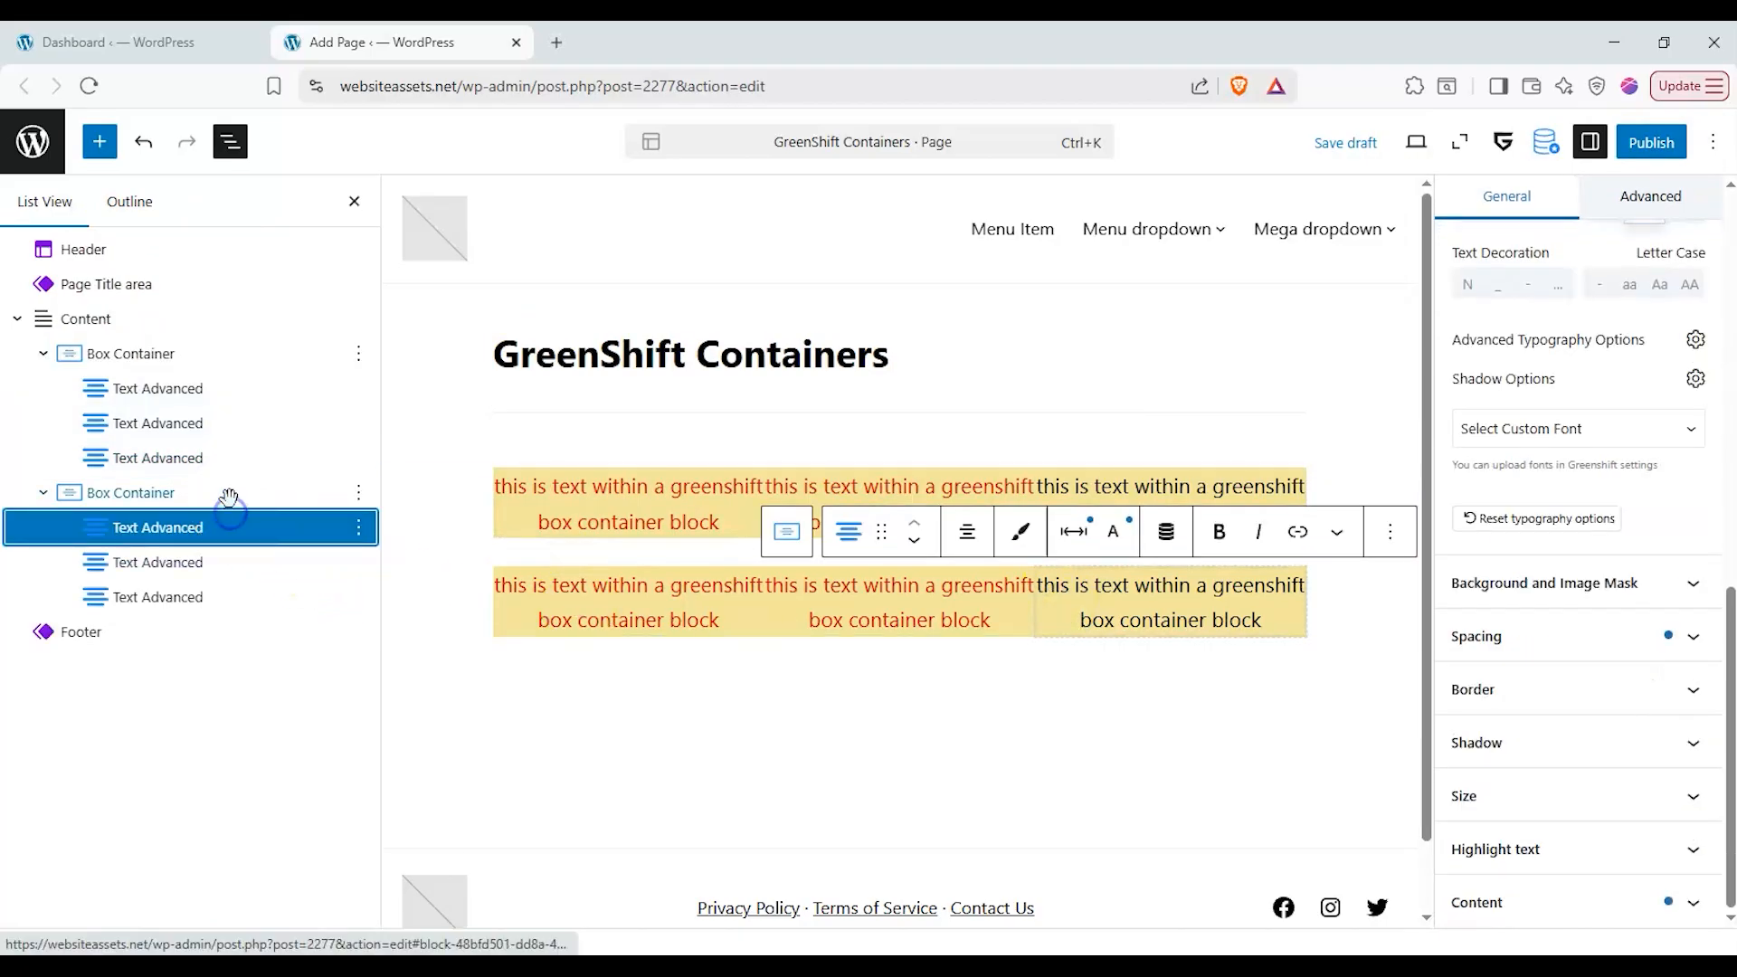
click(229, 496)
- Set the second Box Container's background image to bg-05.jpg from the media library
click(1691, 477)
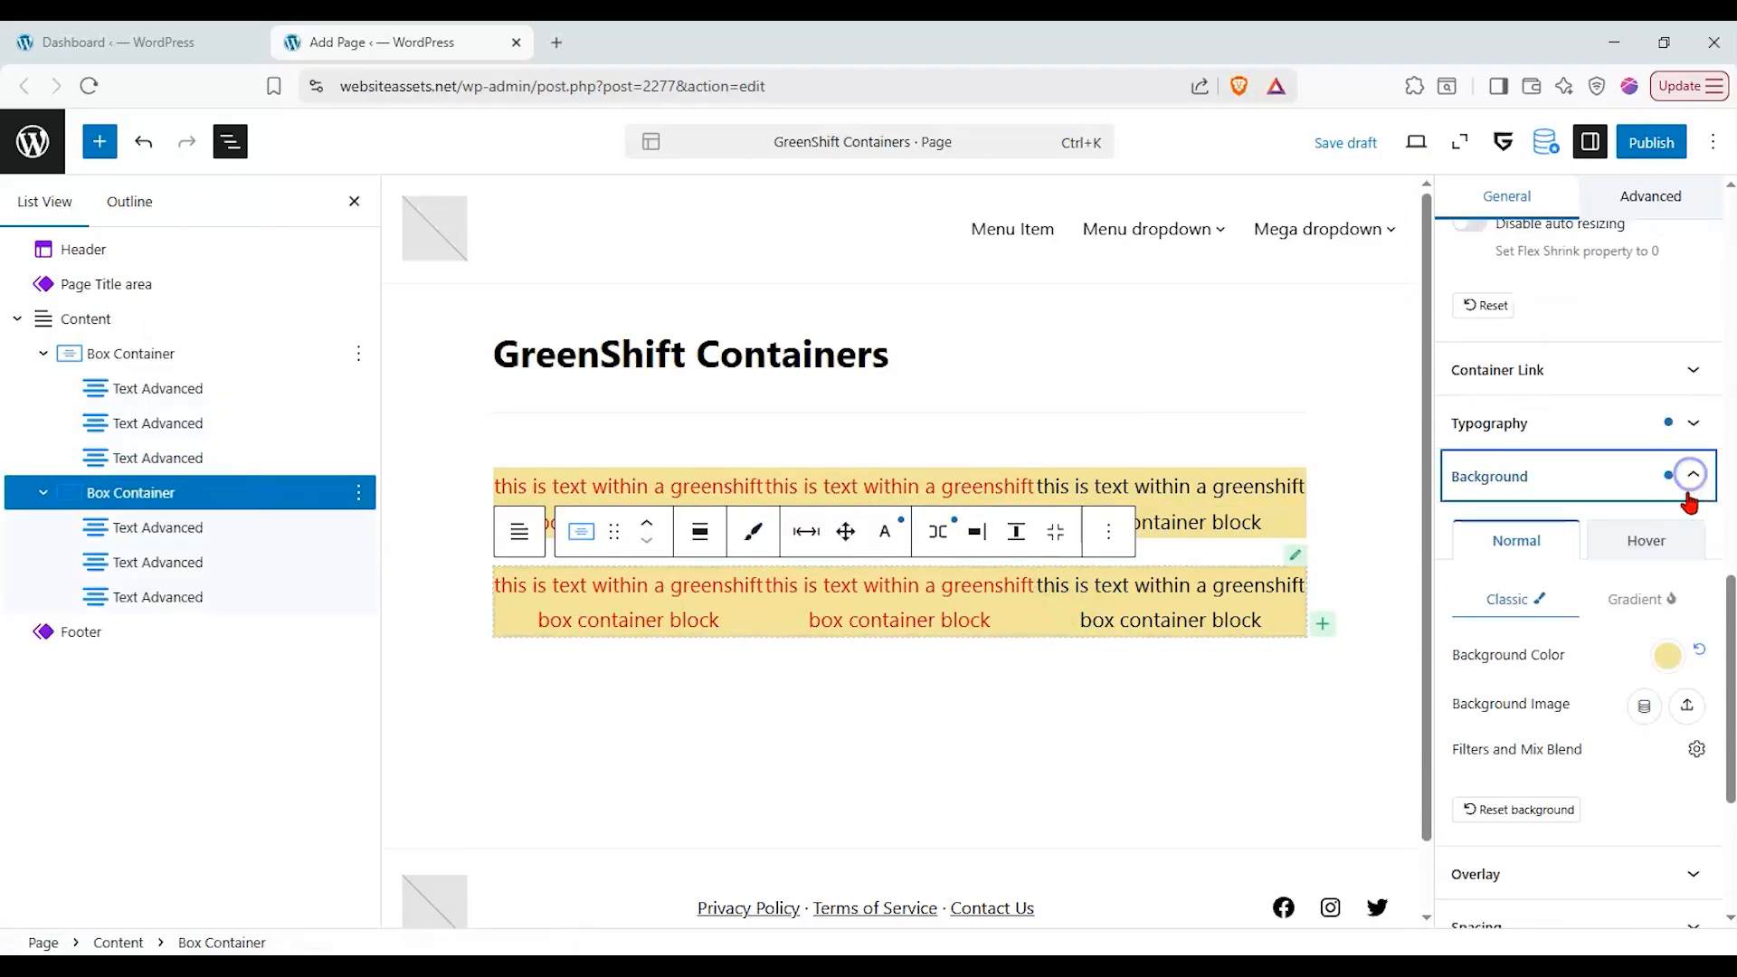
click(1685, 710)
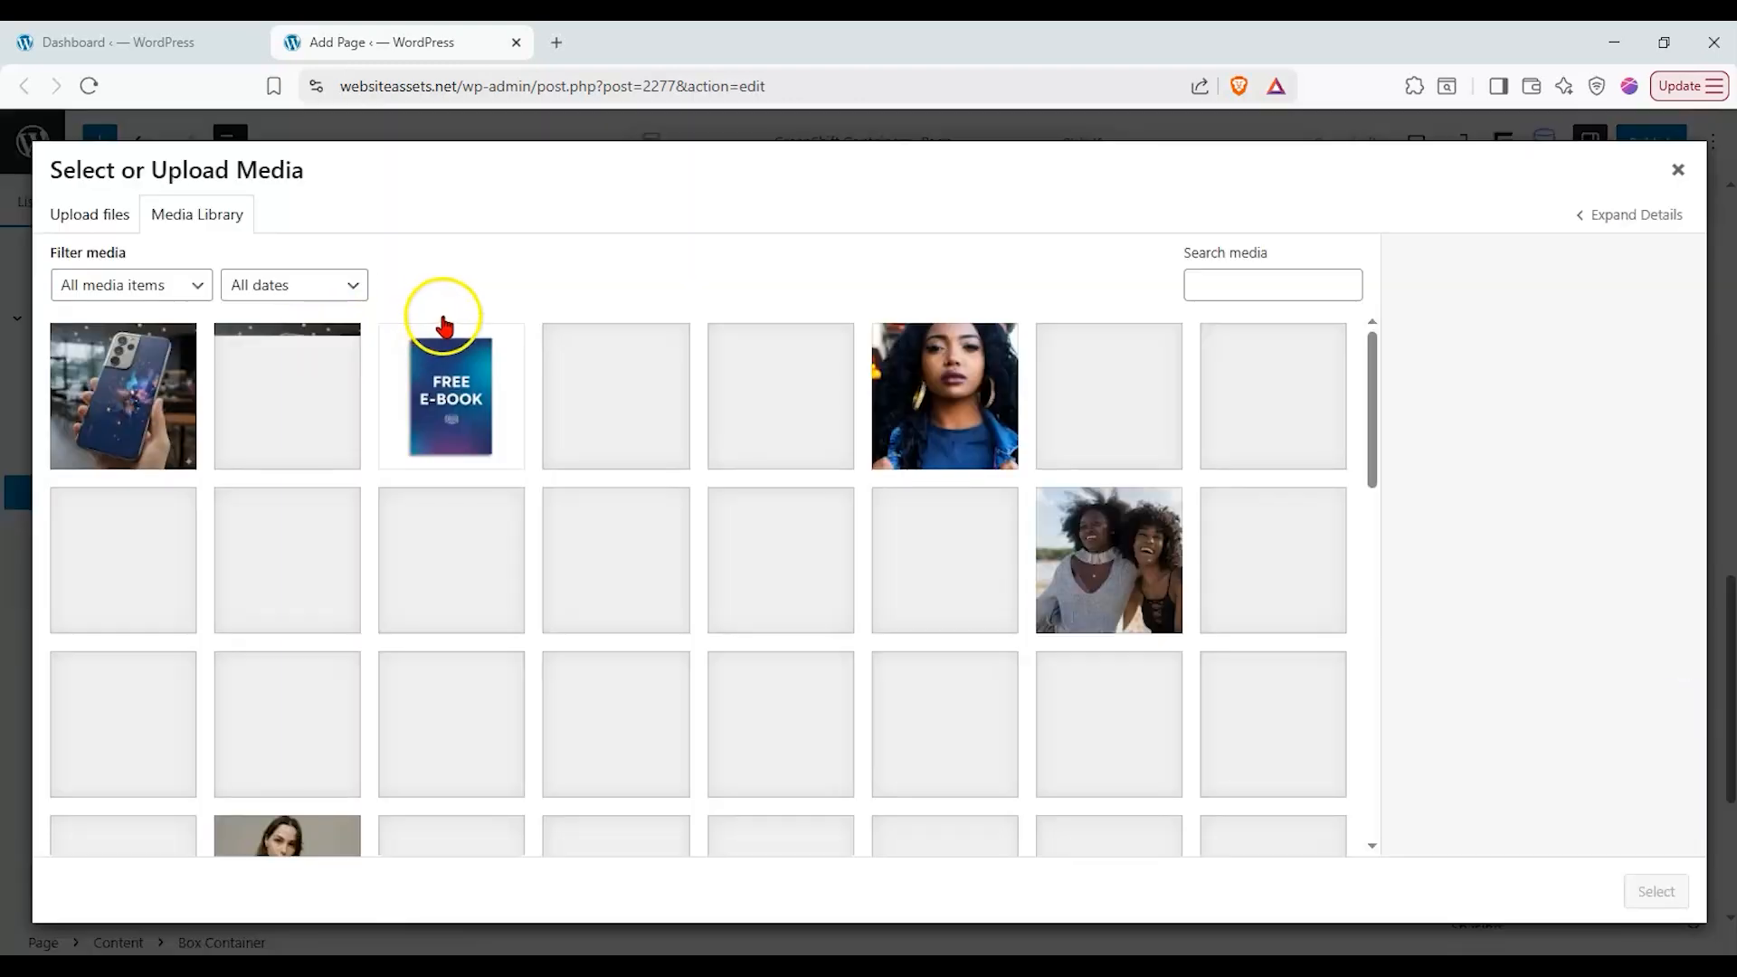
scroll(628, 504, down, 8)
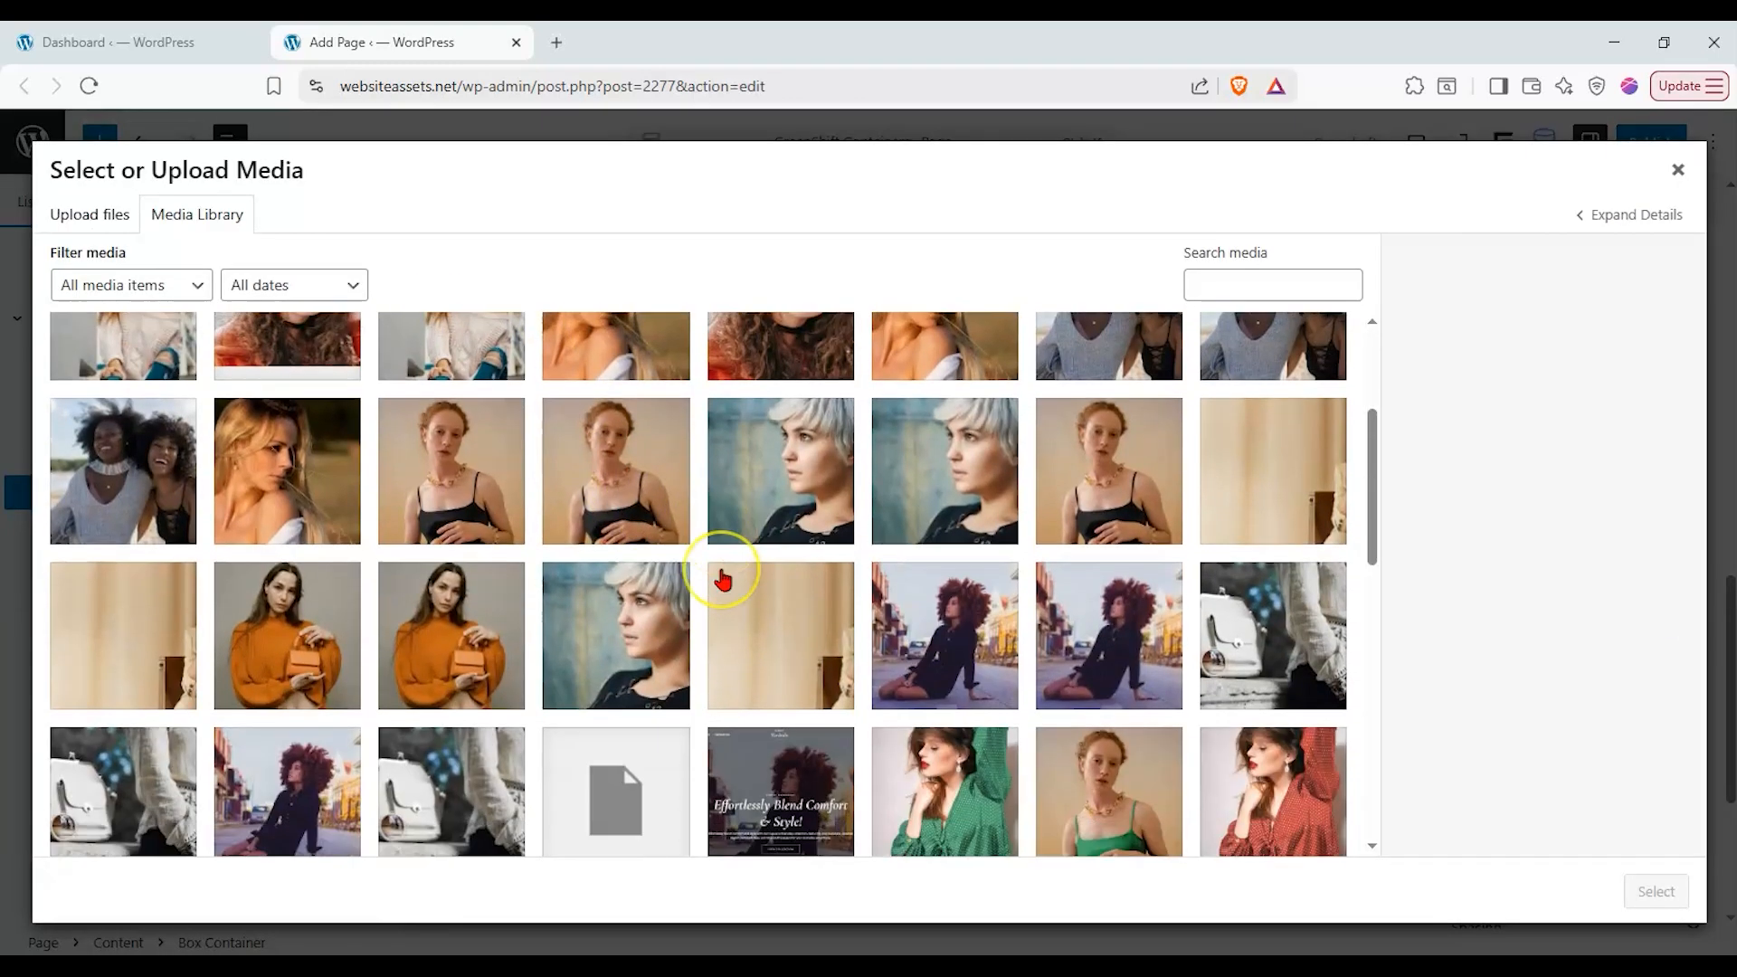
scroll(722, 579, down, 10)
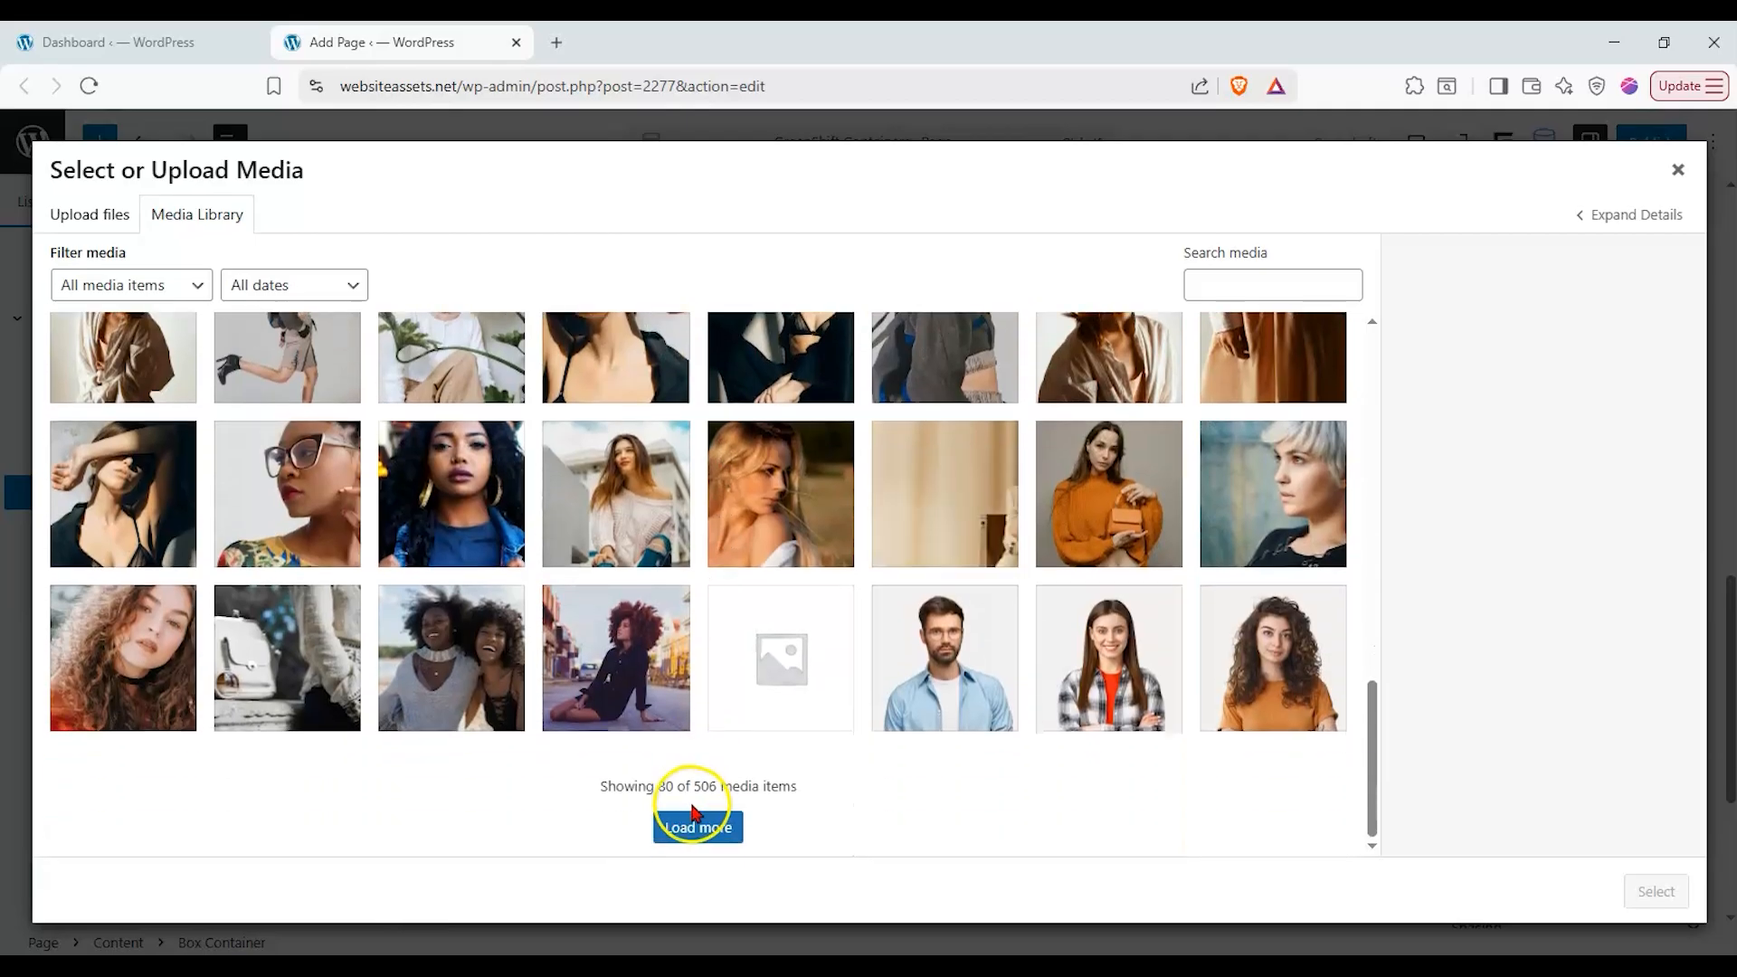
click(929, 536)
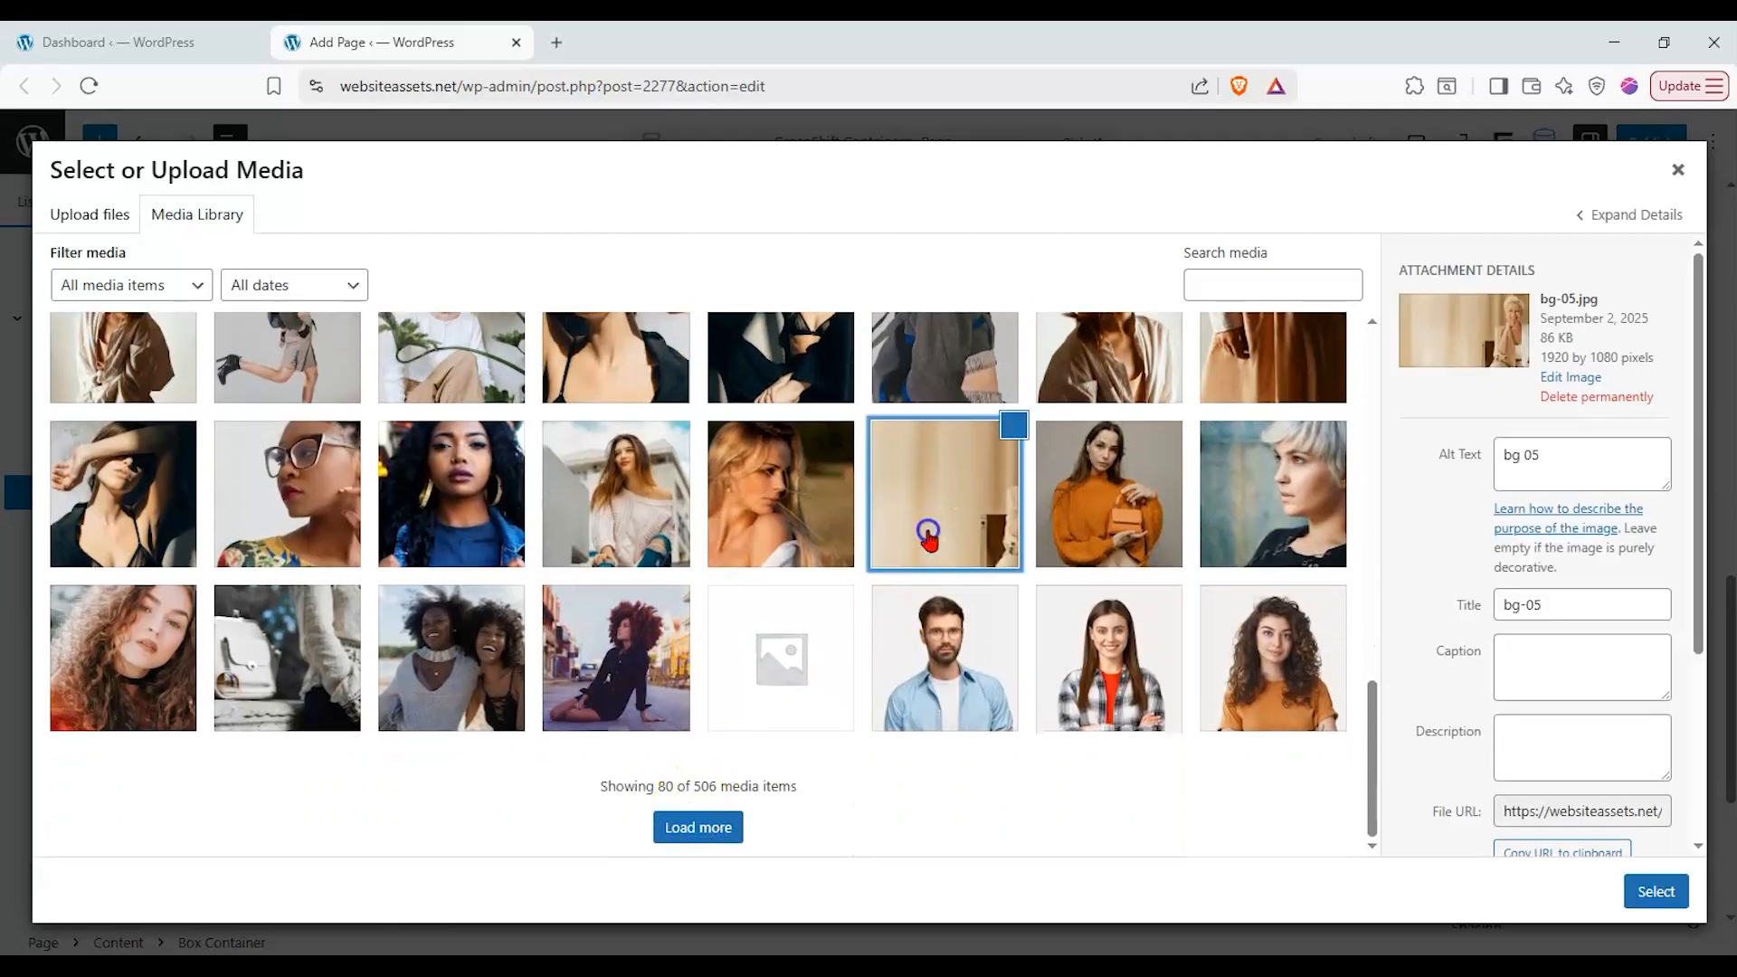
click(1640, 894)
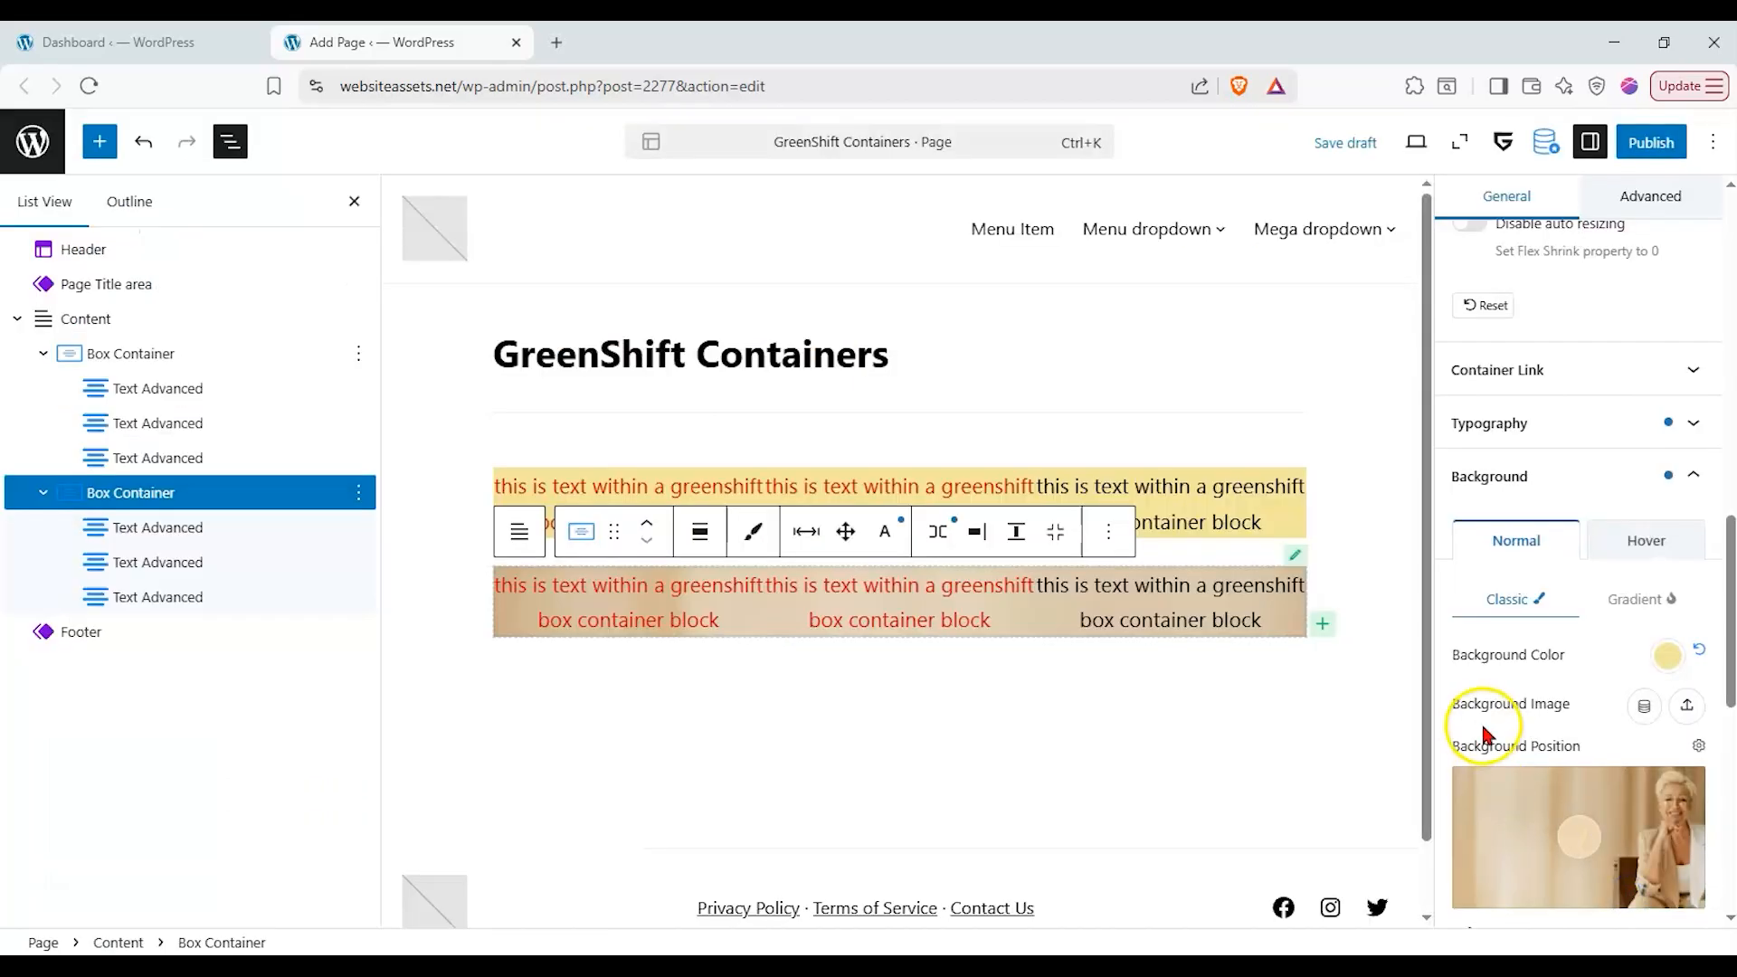
- Position the background image at about 91% left and 22% top, and check the Repeat options
scroll(1484, 733, down, 3)
mouse_move(1578, 620)
mouse_down()
mouse_move(1693, 584)
mouse_move(1679, 567)
mouse_up()
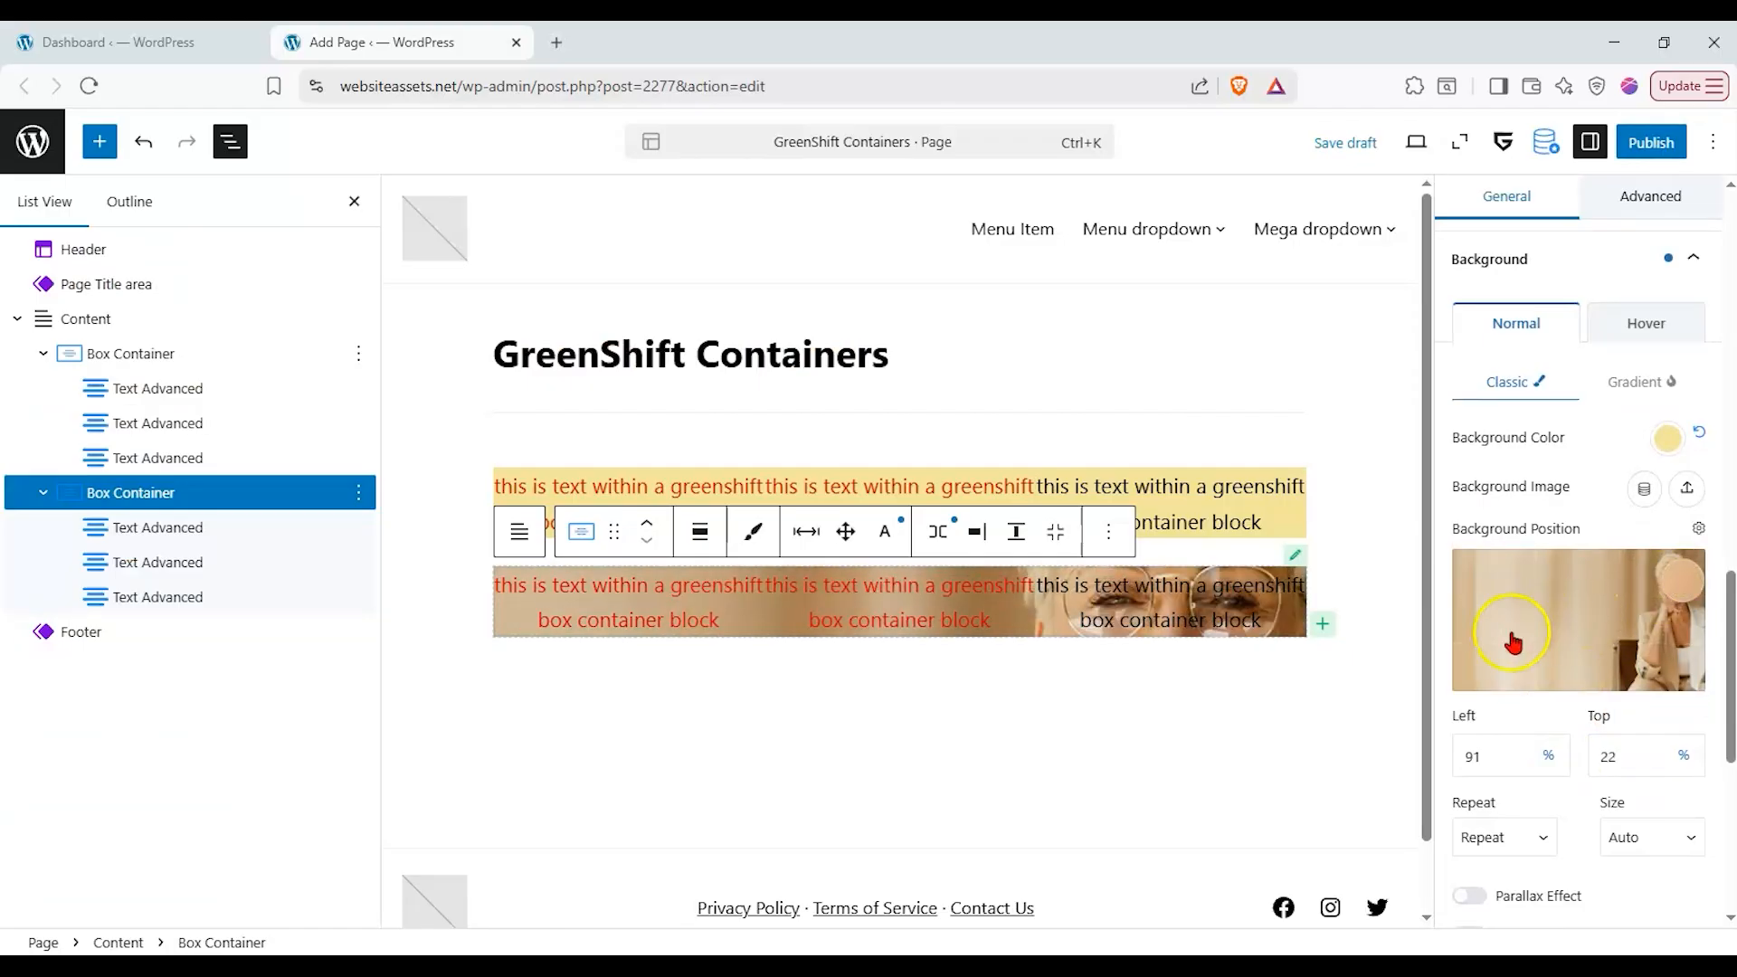
scroll(1572, 667, down, 1)
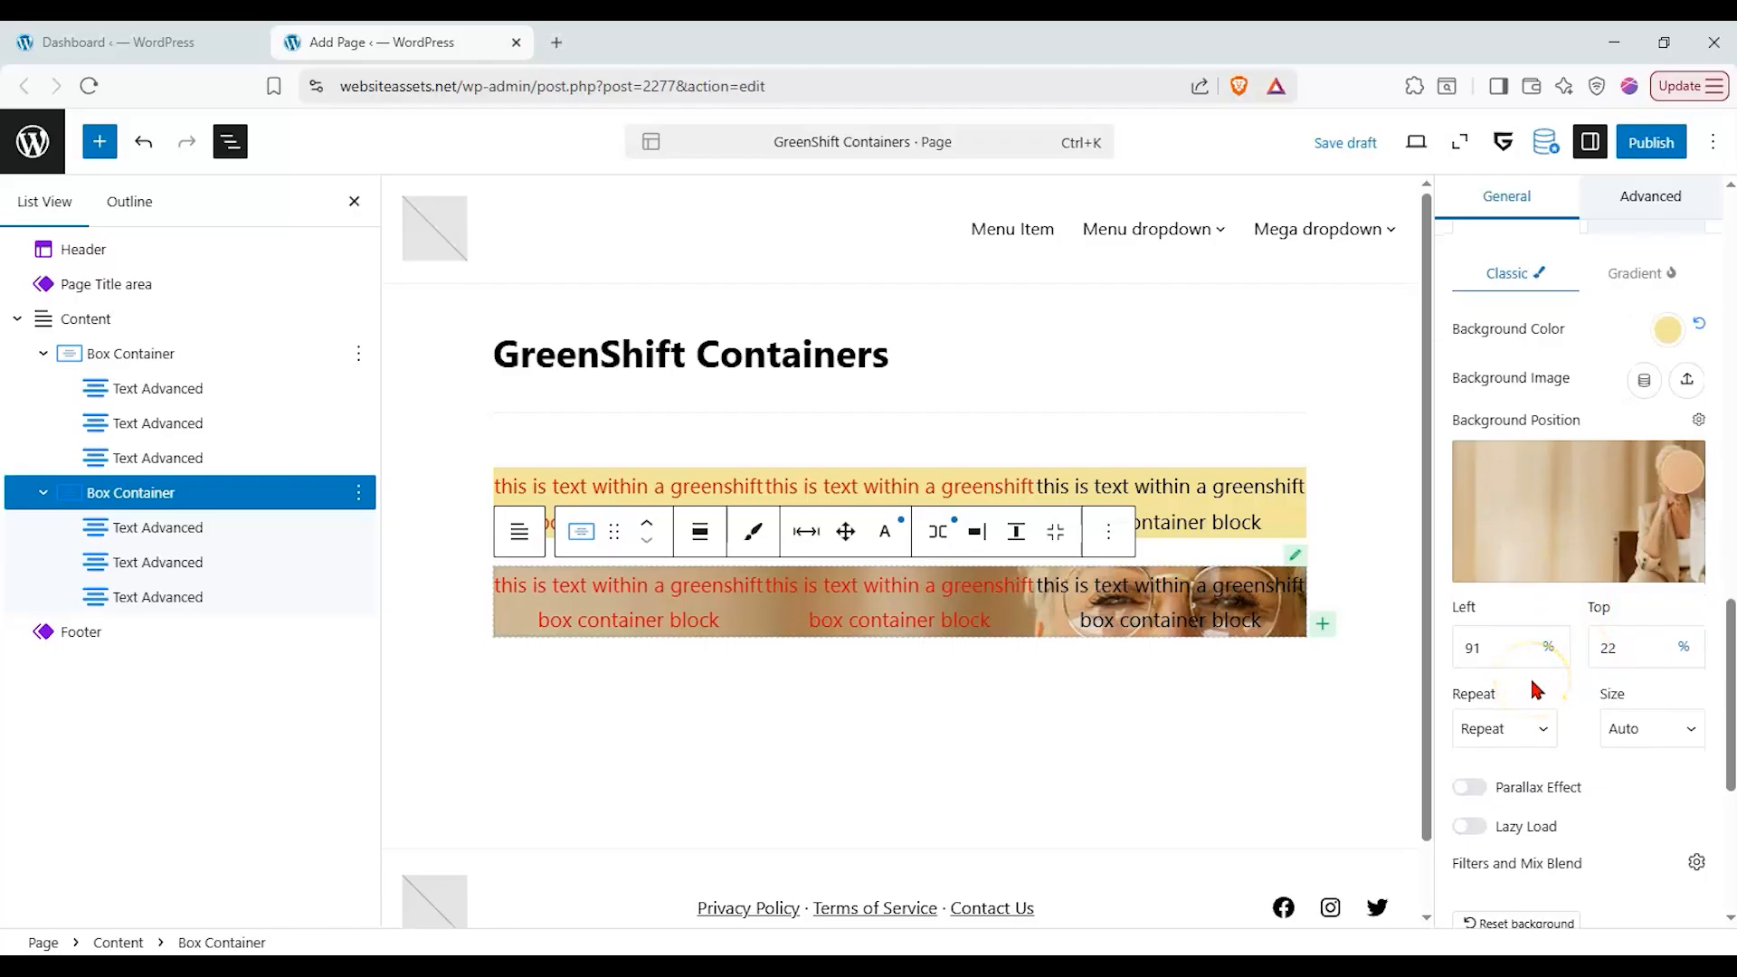
click(1507, 726)
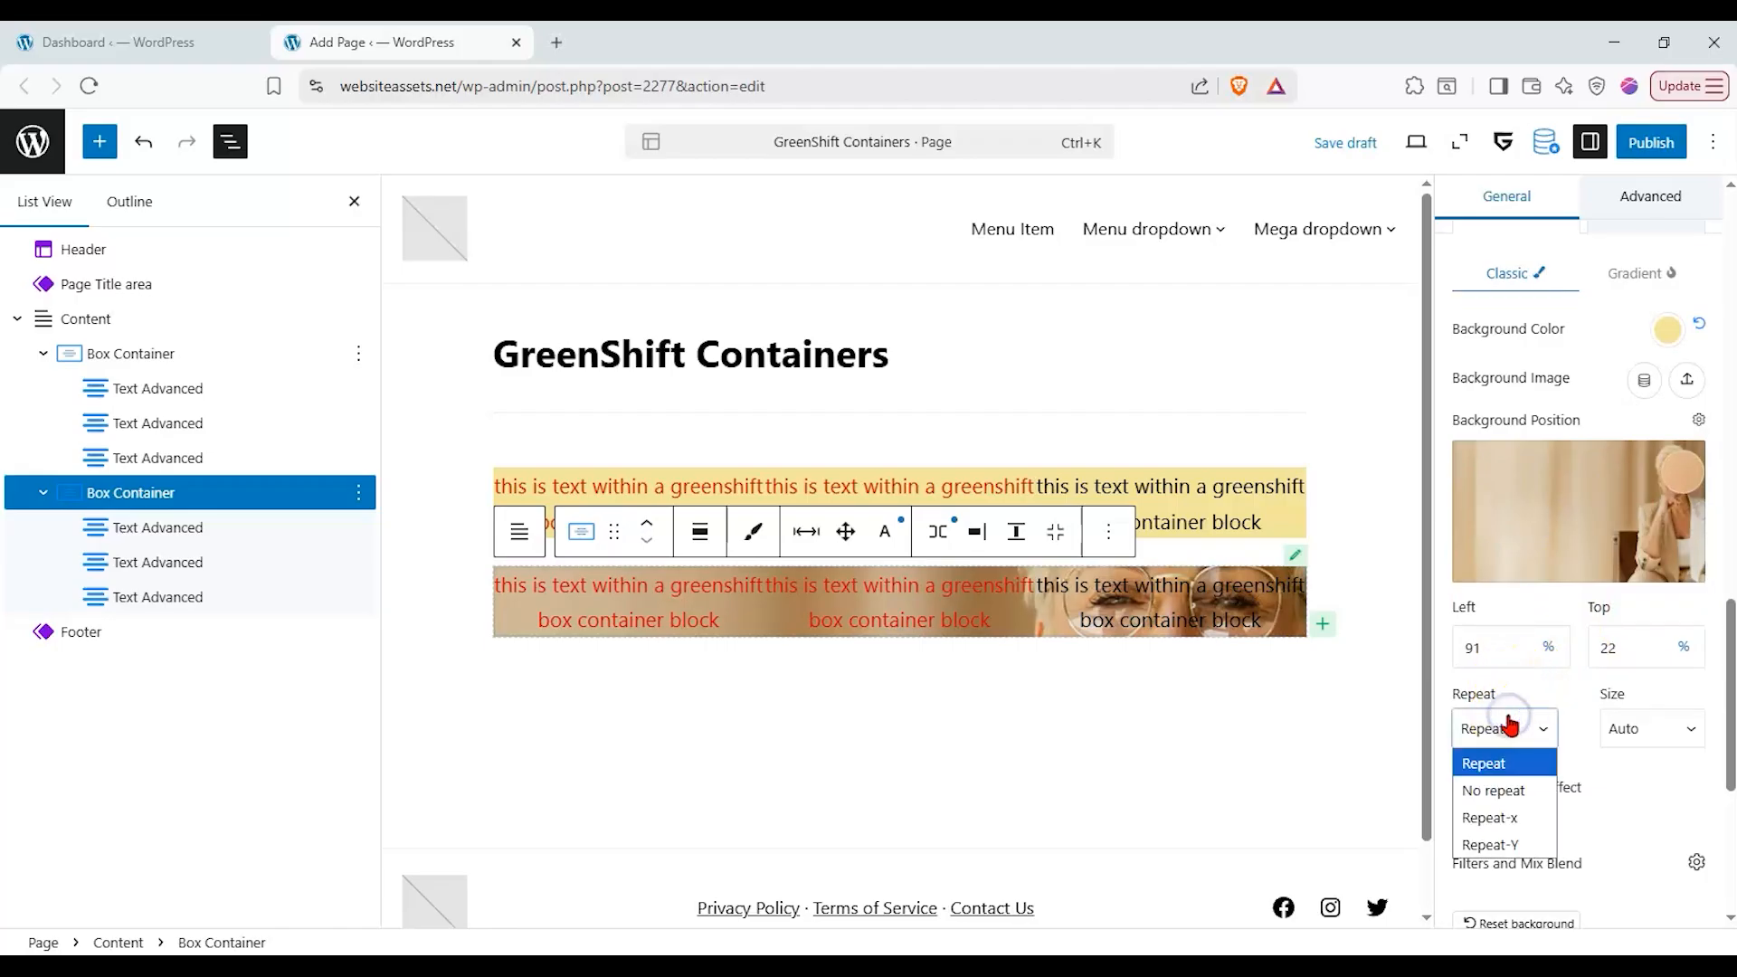
click(1511, 727)
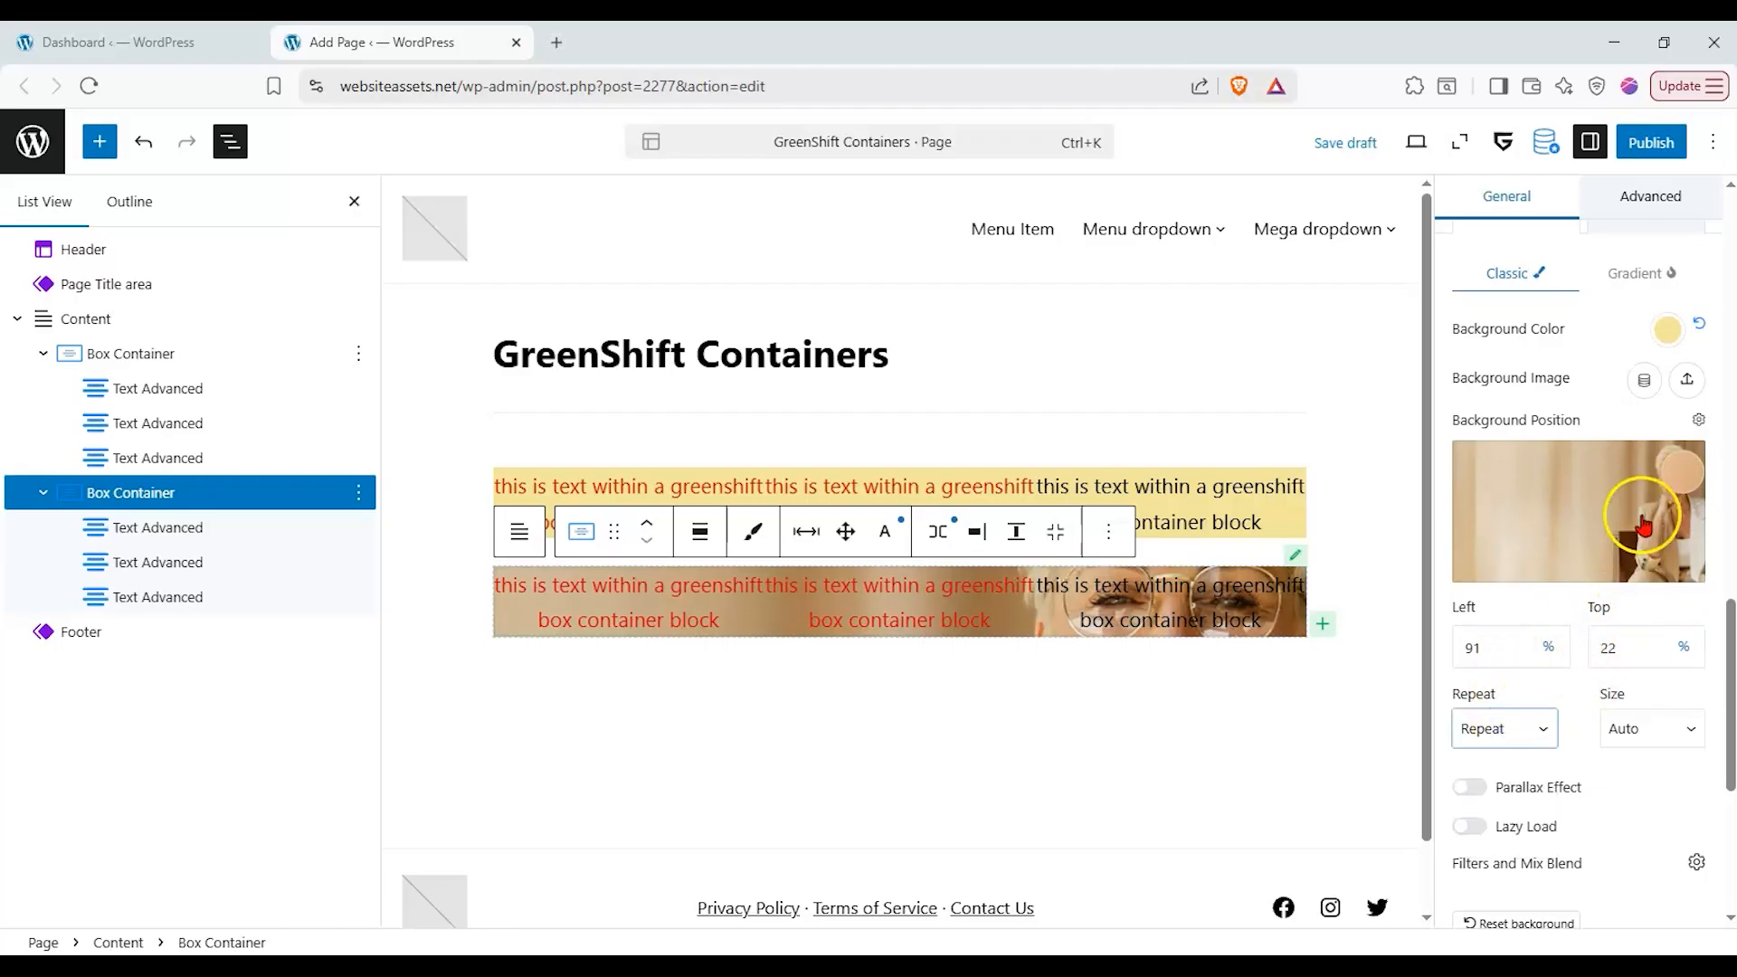
- Try the Parallax Effect on the background image with its position at about 99% left and 20% top
scroll(1530, 633, down, 1)
click(1468, 679)
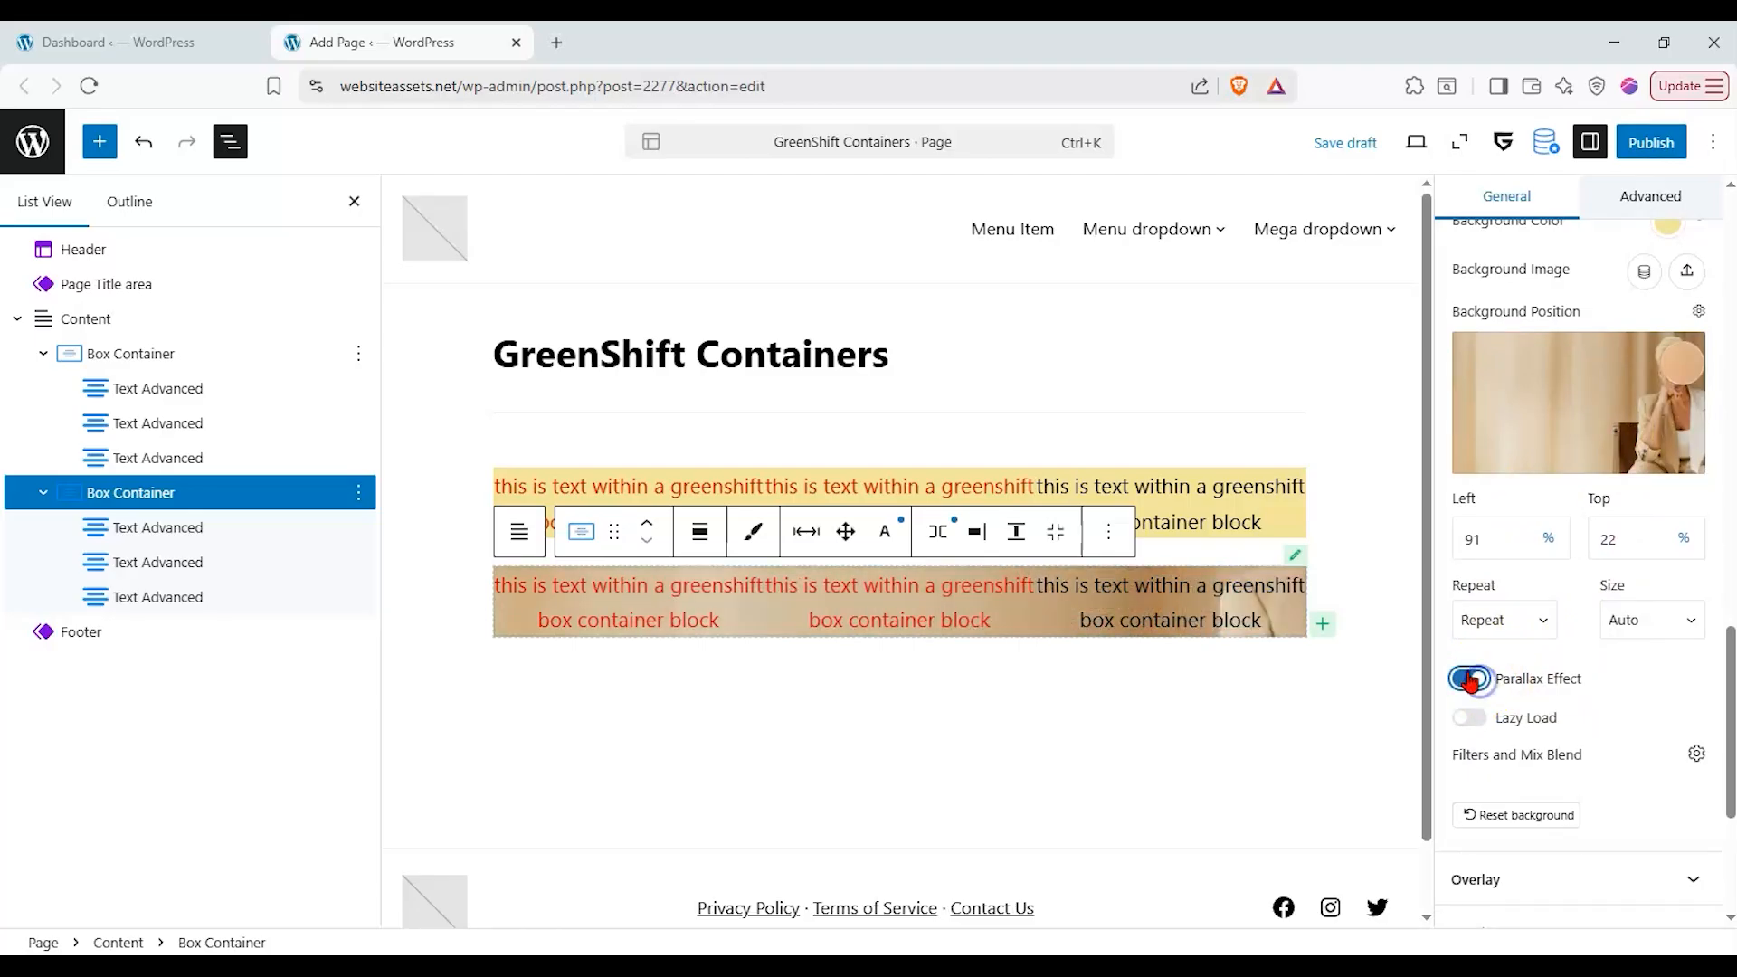
scroll(1323, 615, down, 1)
scroll(1330, 610, up, 1)
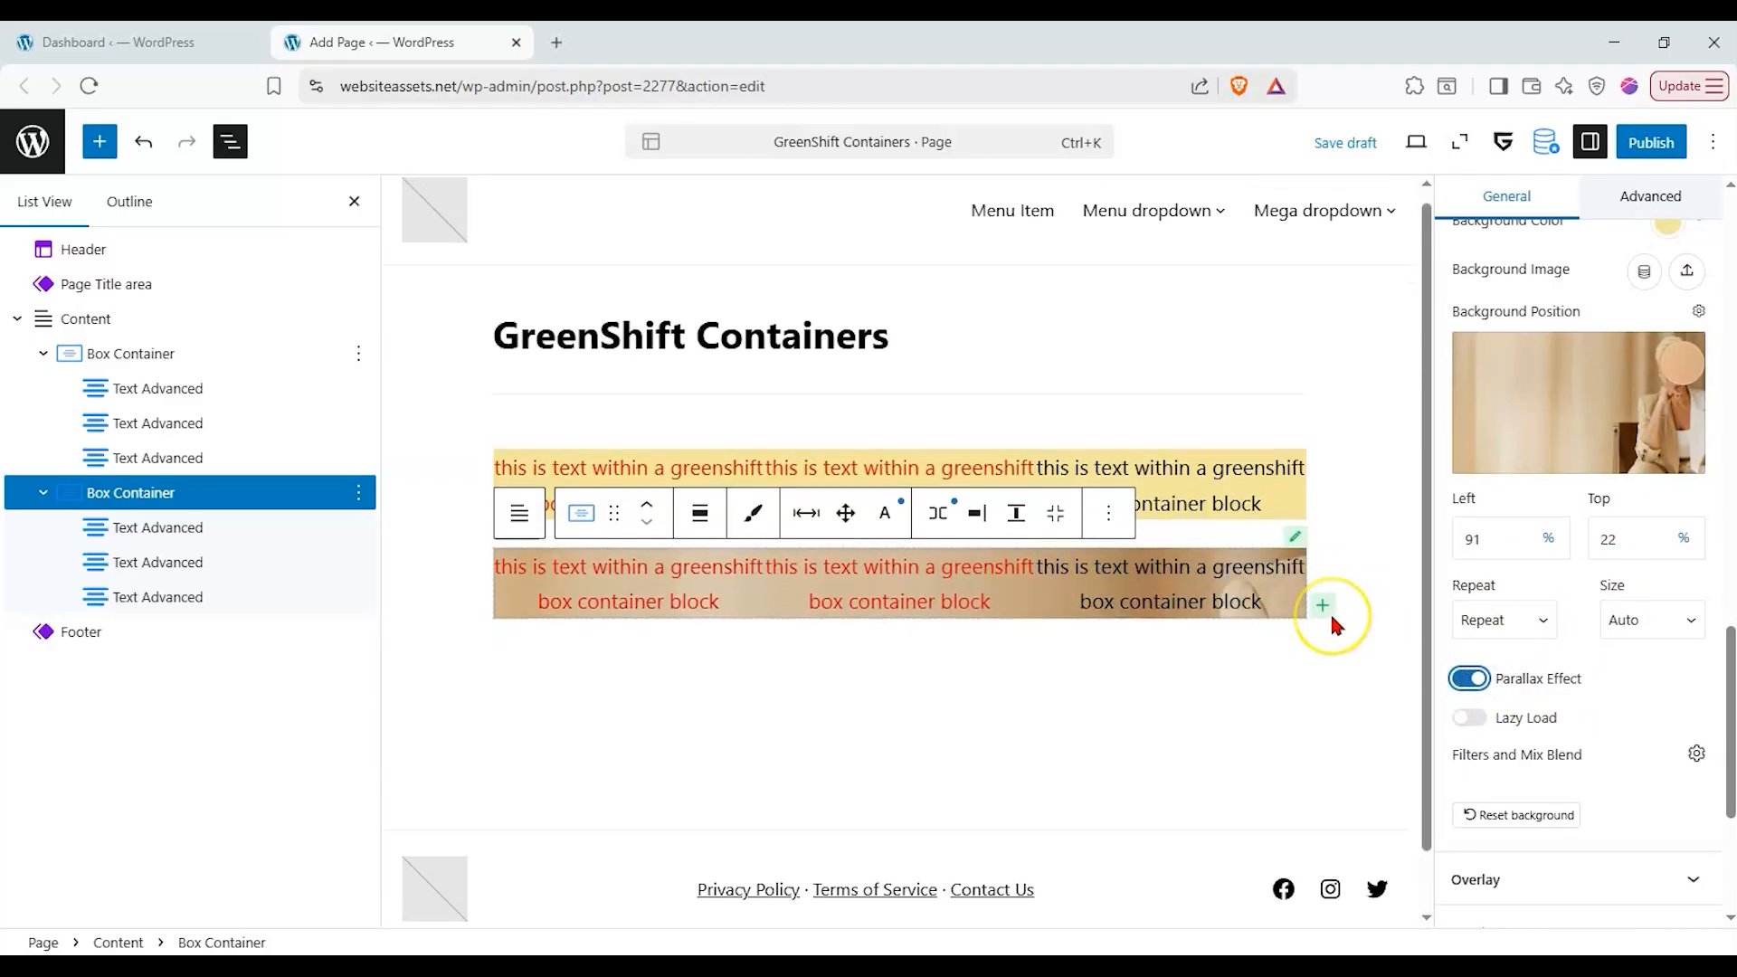
mouse_move(1685, 362)
mouse_down()
mouse_move(1702, 341)
mouse_move(1703, 360)
mouse_up()
- Try the Cover and Contain background sizes, then settle on Initial
click(1652, 622)
click(1633, 681)
click(1654, 620)
click(1636, 708)
click(1652, 621)
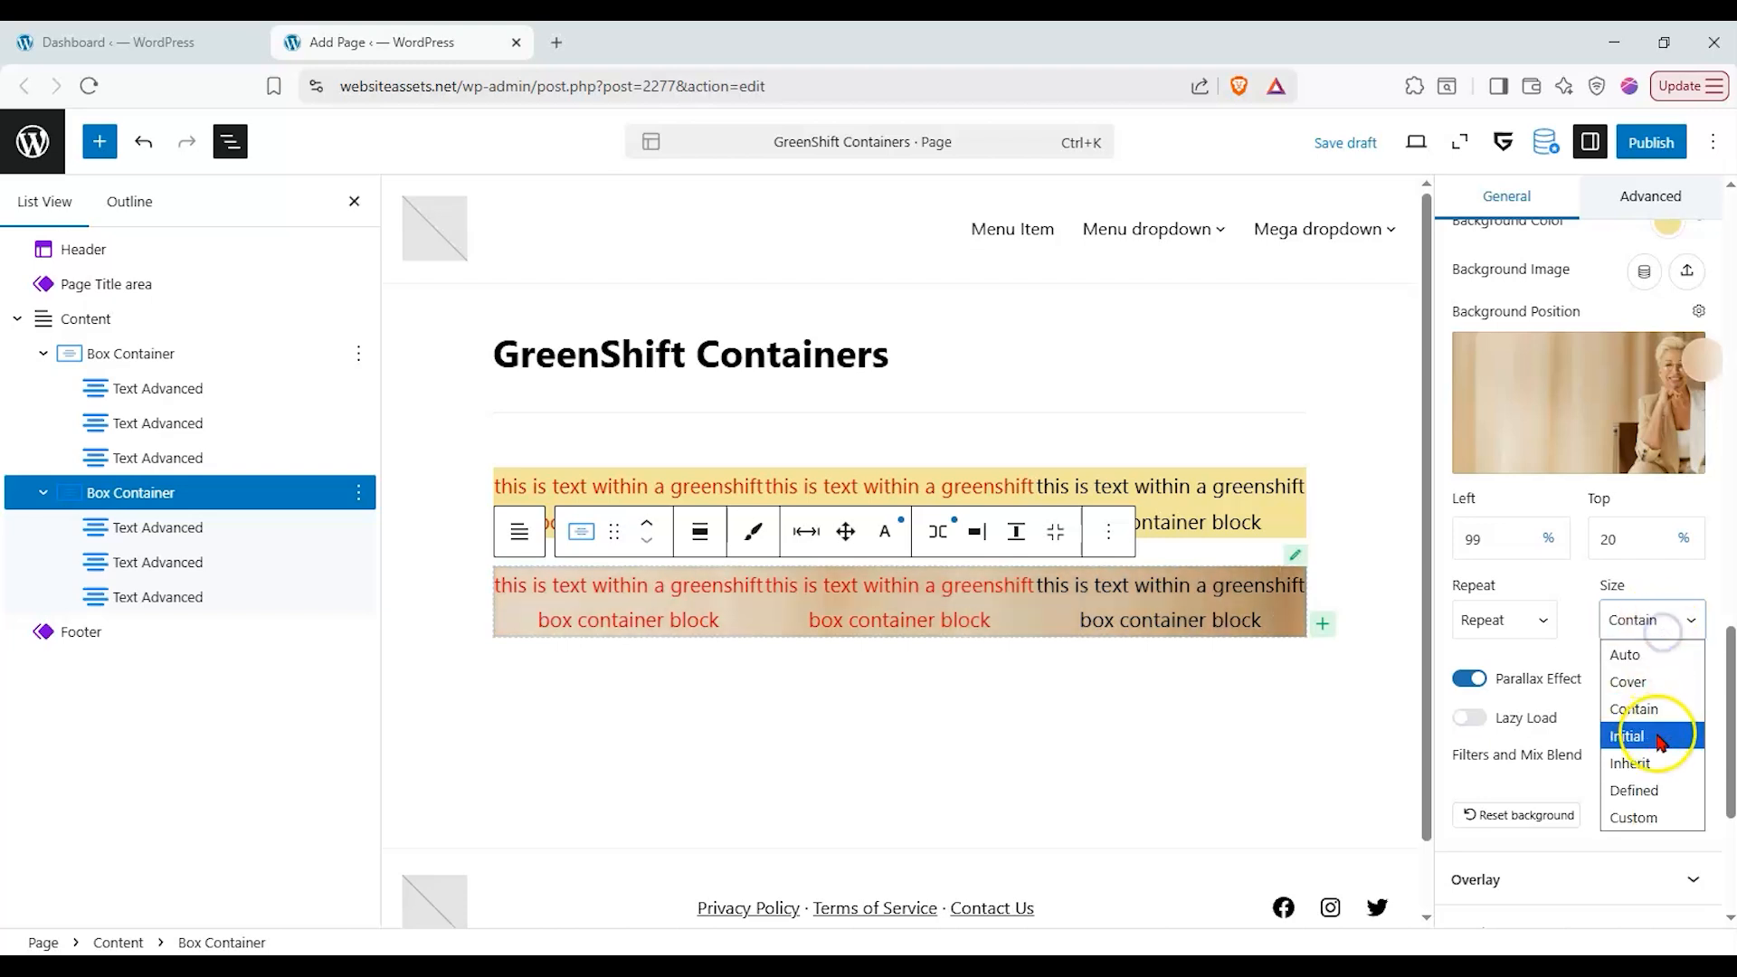
click(1629, 733)
- Reposition the background image to about 91% left and 21% top and turn off the Parallax Effect
drag(1683, 361, 1682, 361)
click(1470, 679)
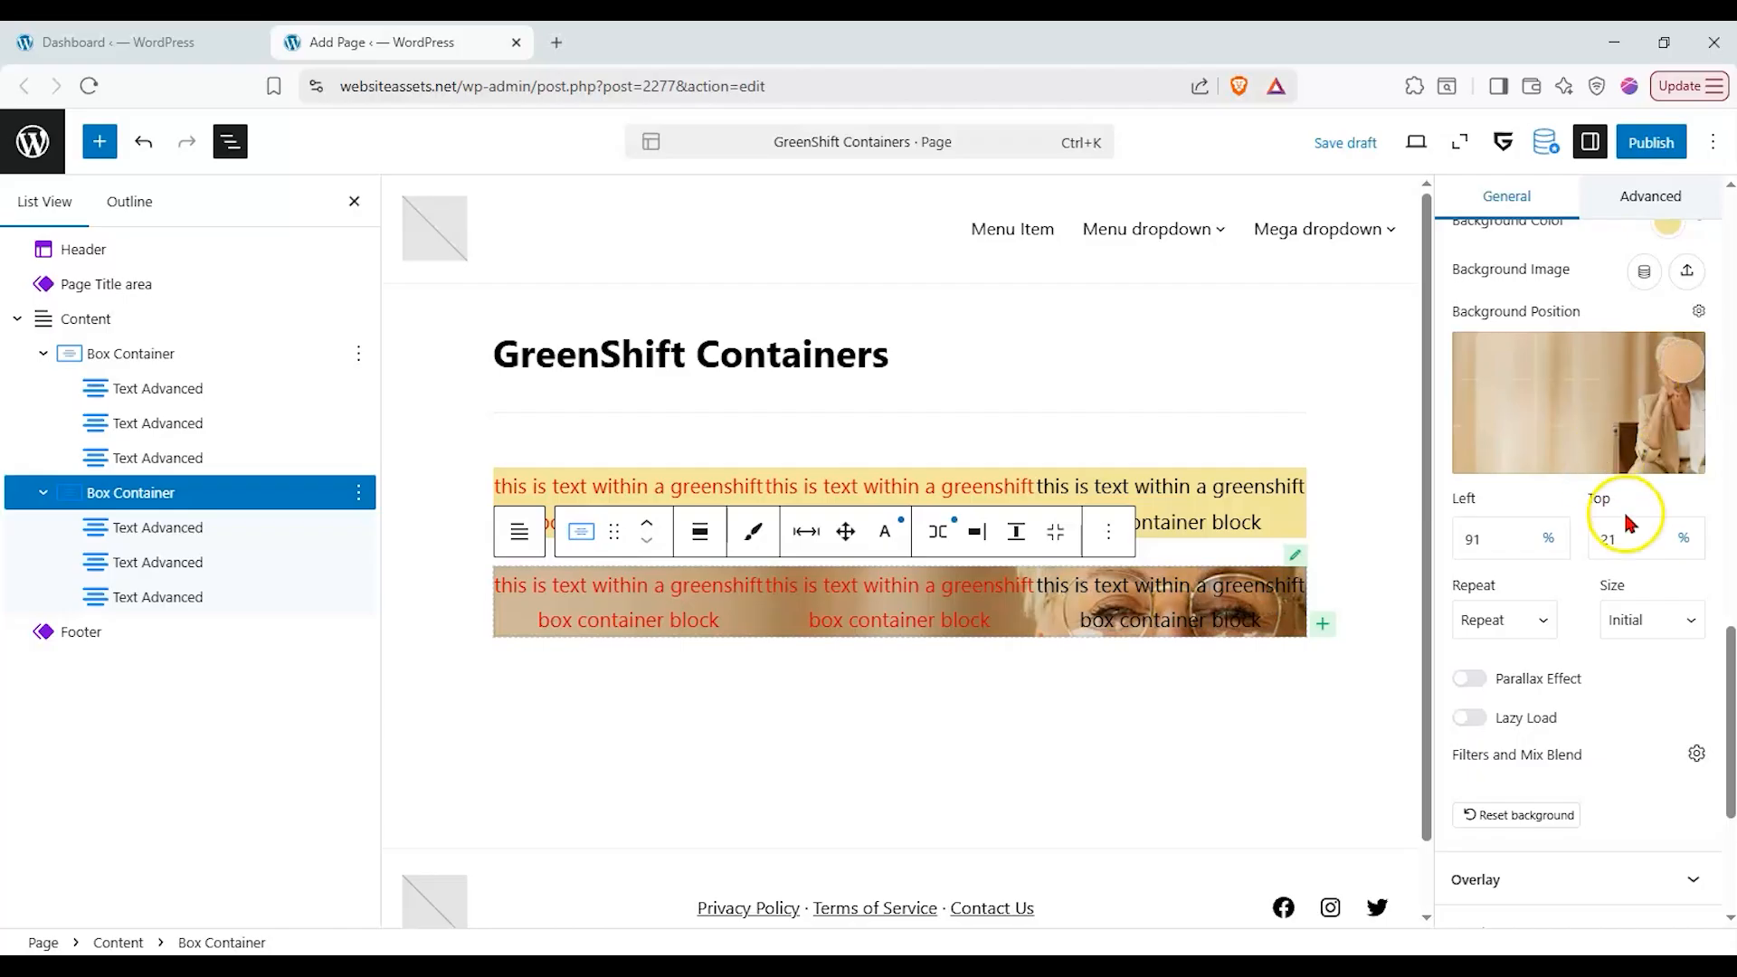
- Open the Overlay settings of the image-background Box Container and duplicate that container
scroll(1626, 522, down, 1)
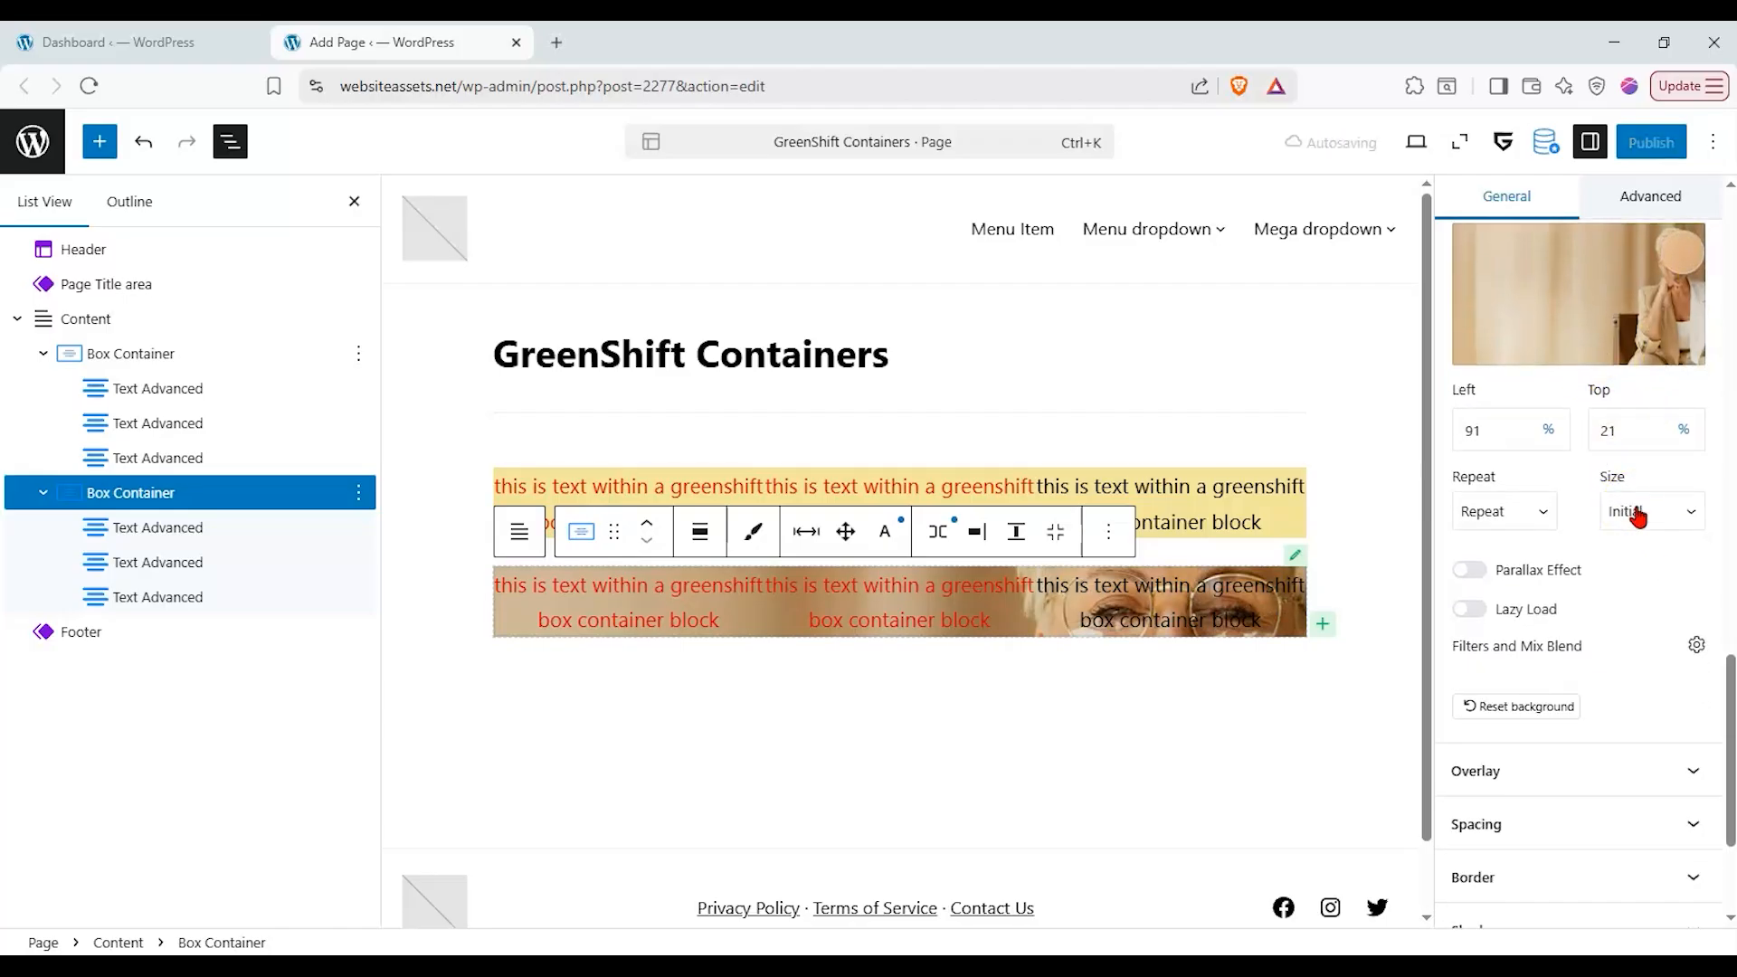
scroll(1656, 542, down, 1)
click(1644, 665)
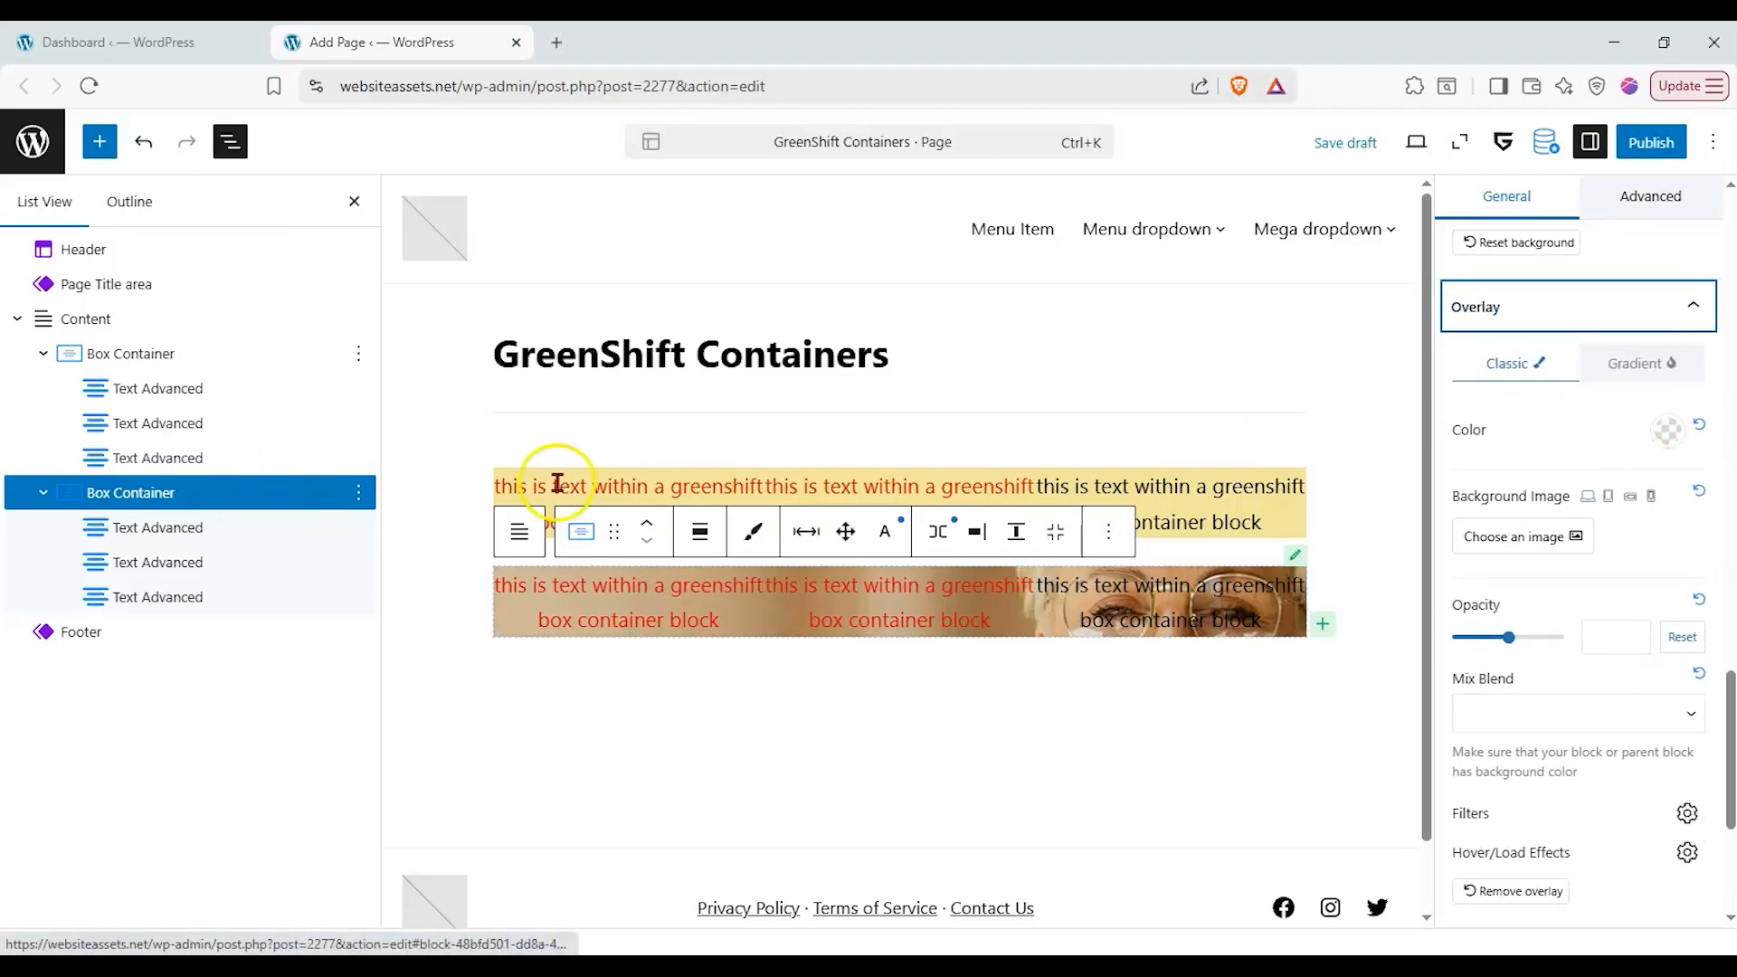
right_click(213, 497)
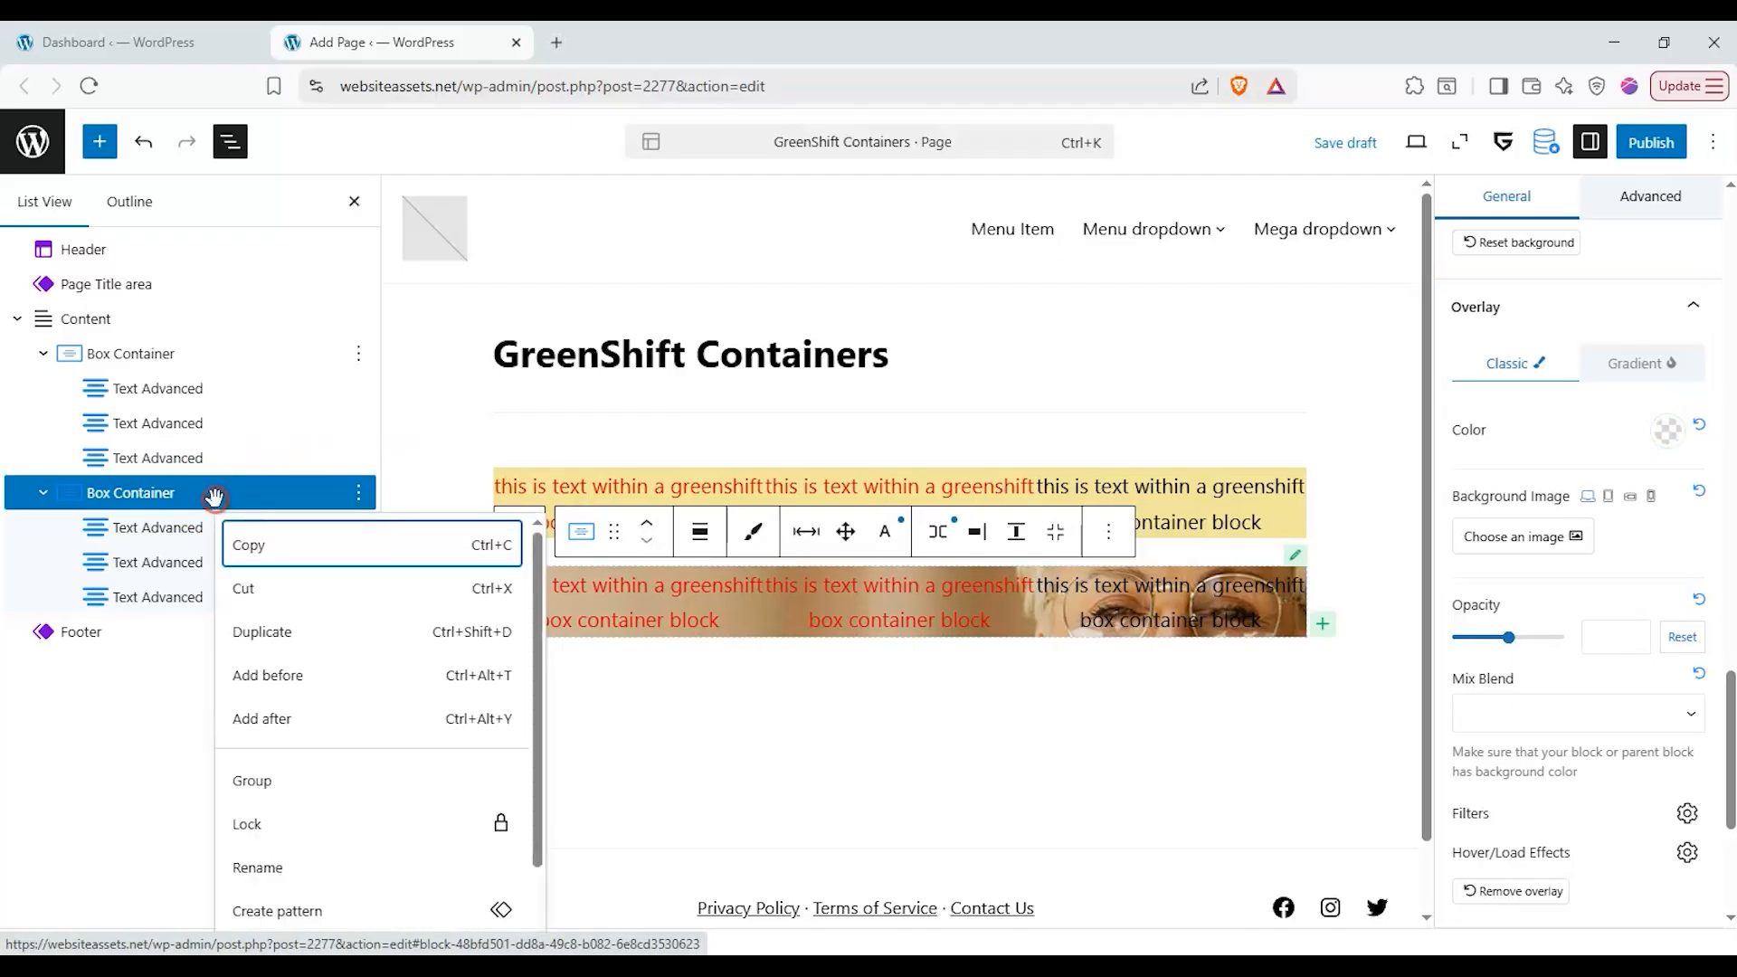
click(264, 626)
- Give the third Box Container a semi-transparent light red overlay color, based on ED9595
click(758, 665)
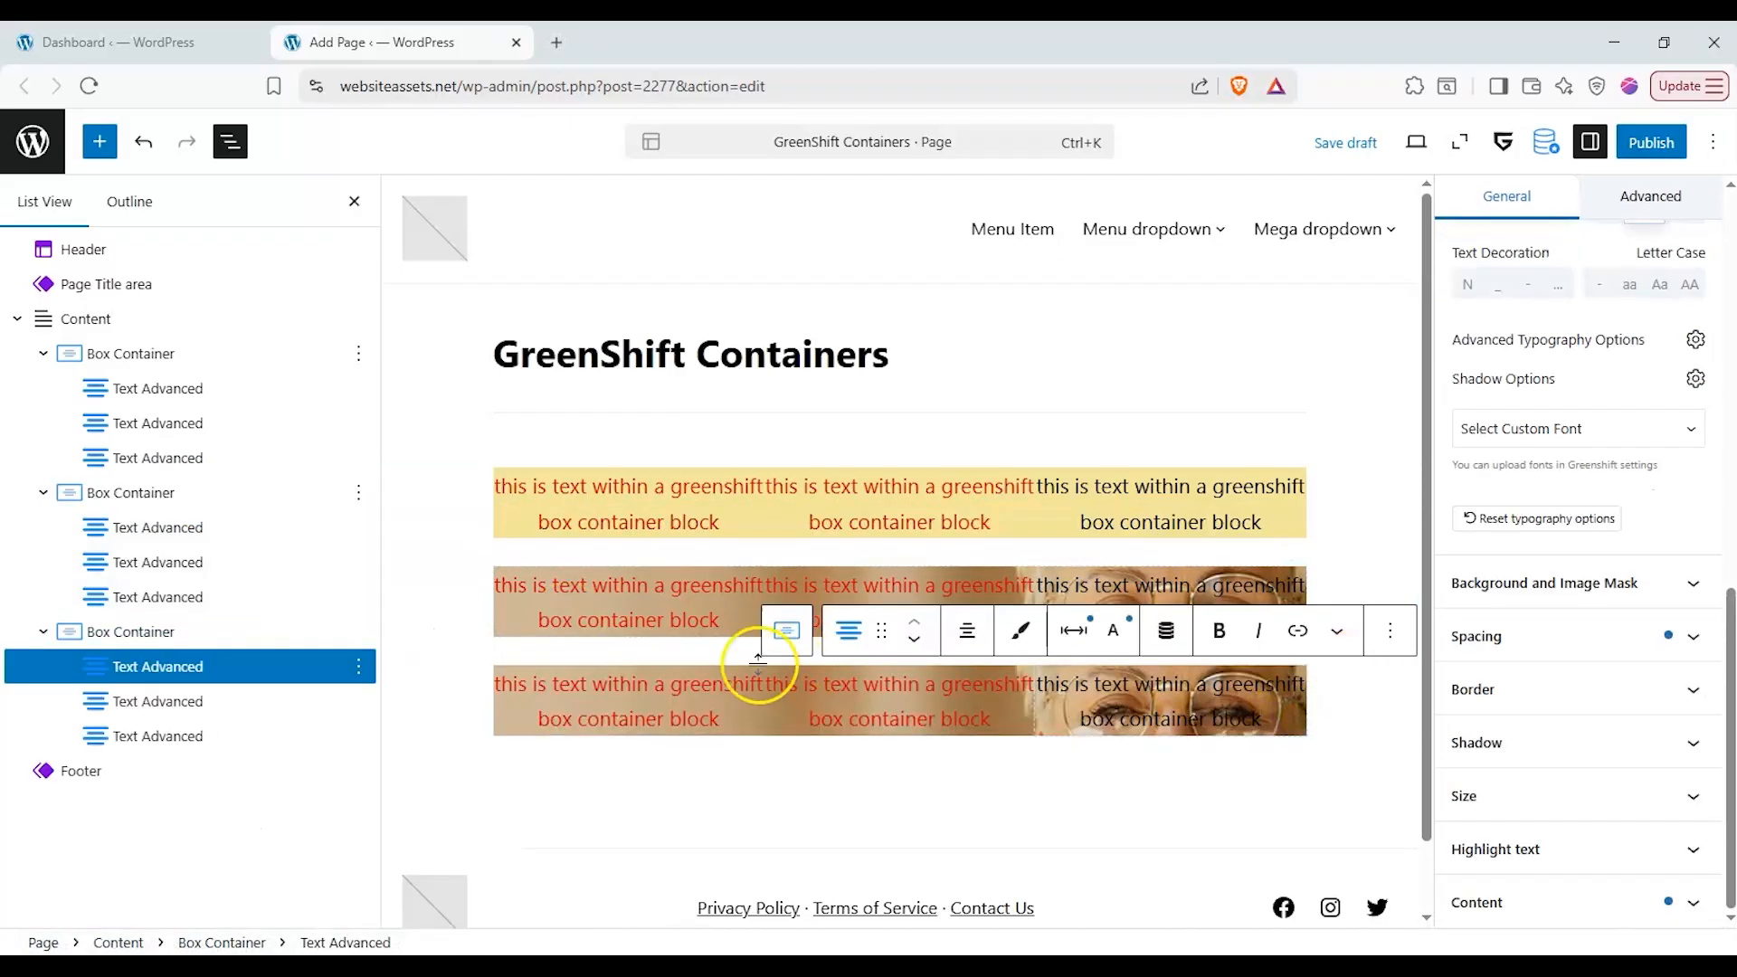
click(139, 629)
click(1679, 536)
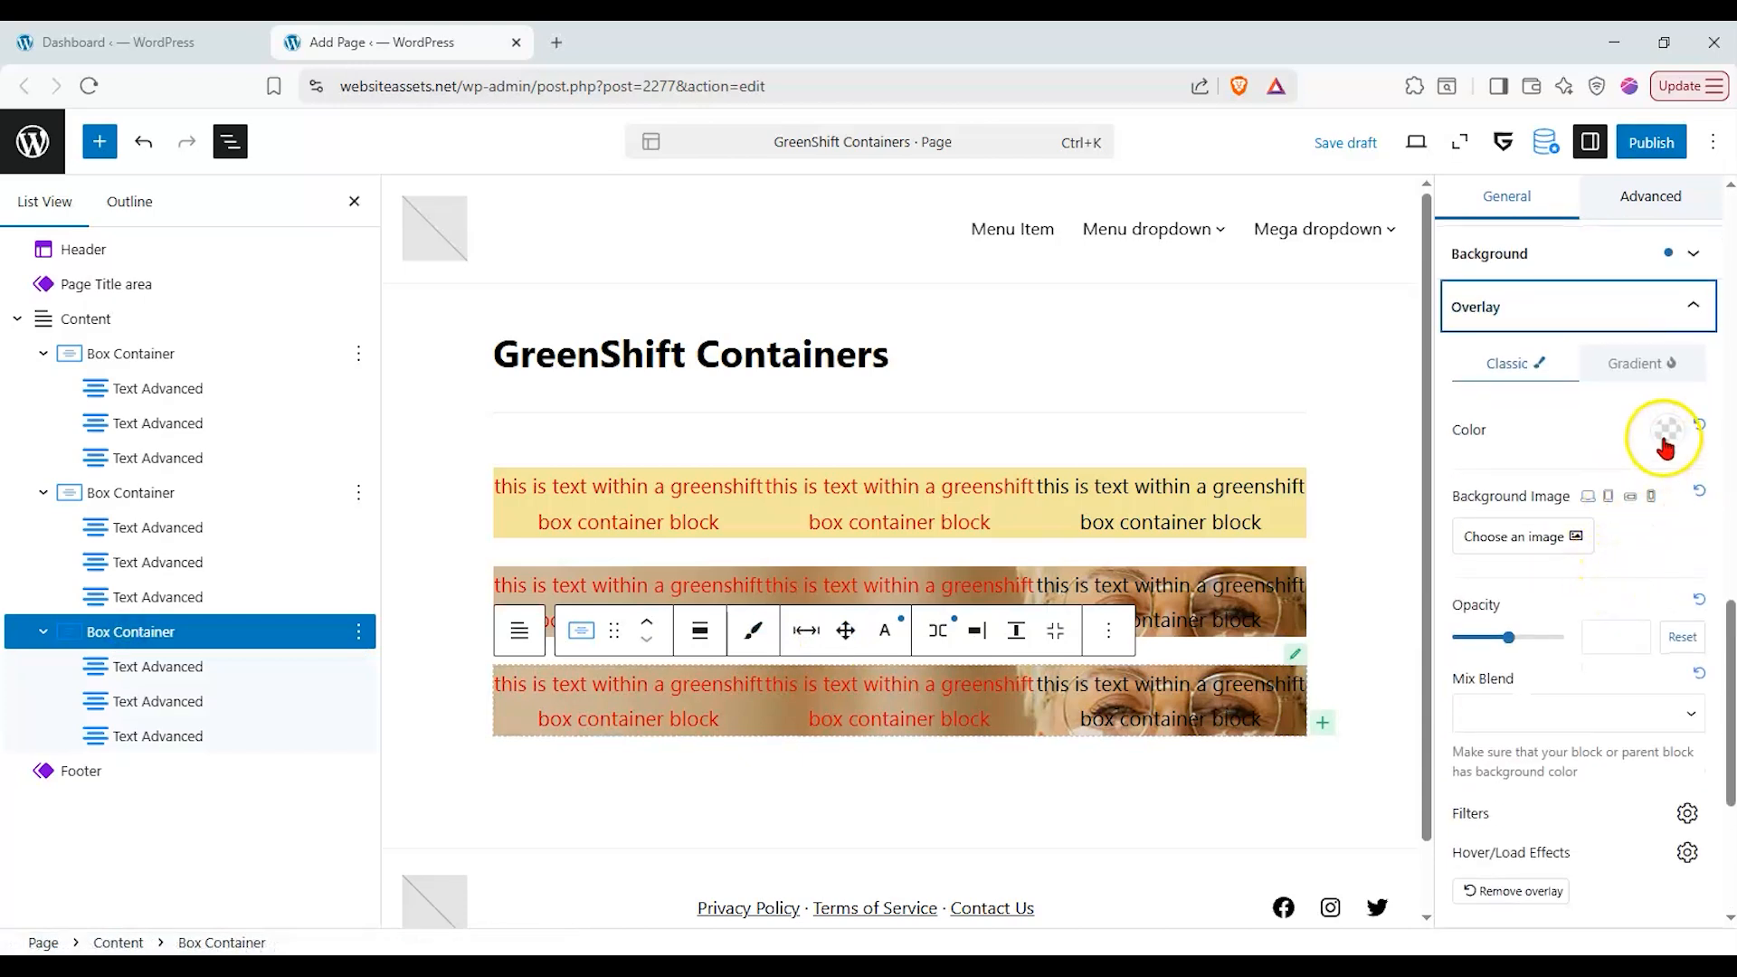
click(1666, 446)
drag(1579, 512, 1525, 503)
mouse_move(1558, 702)
mouse_down()
mouse_move(1524, 709)
mouse_move(1632, 709)
mouse_move(1570, 715)
mouse_move(1585, 715)
mouse_up()
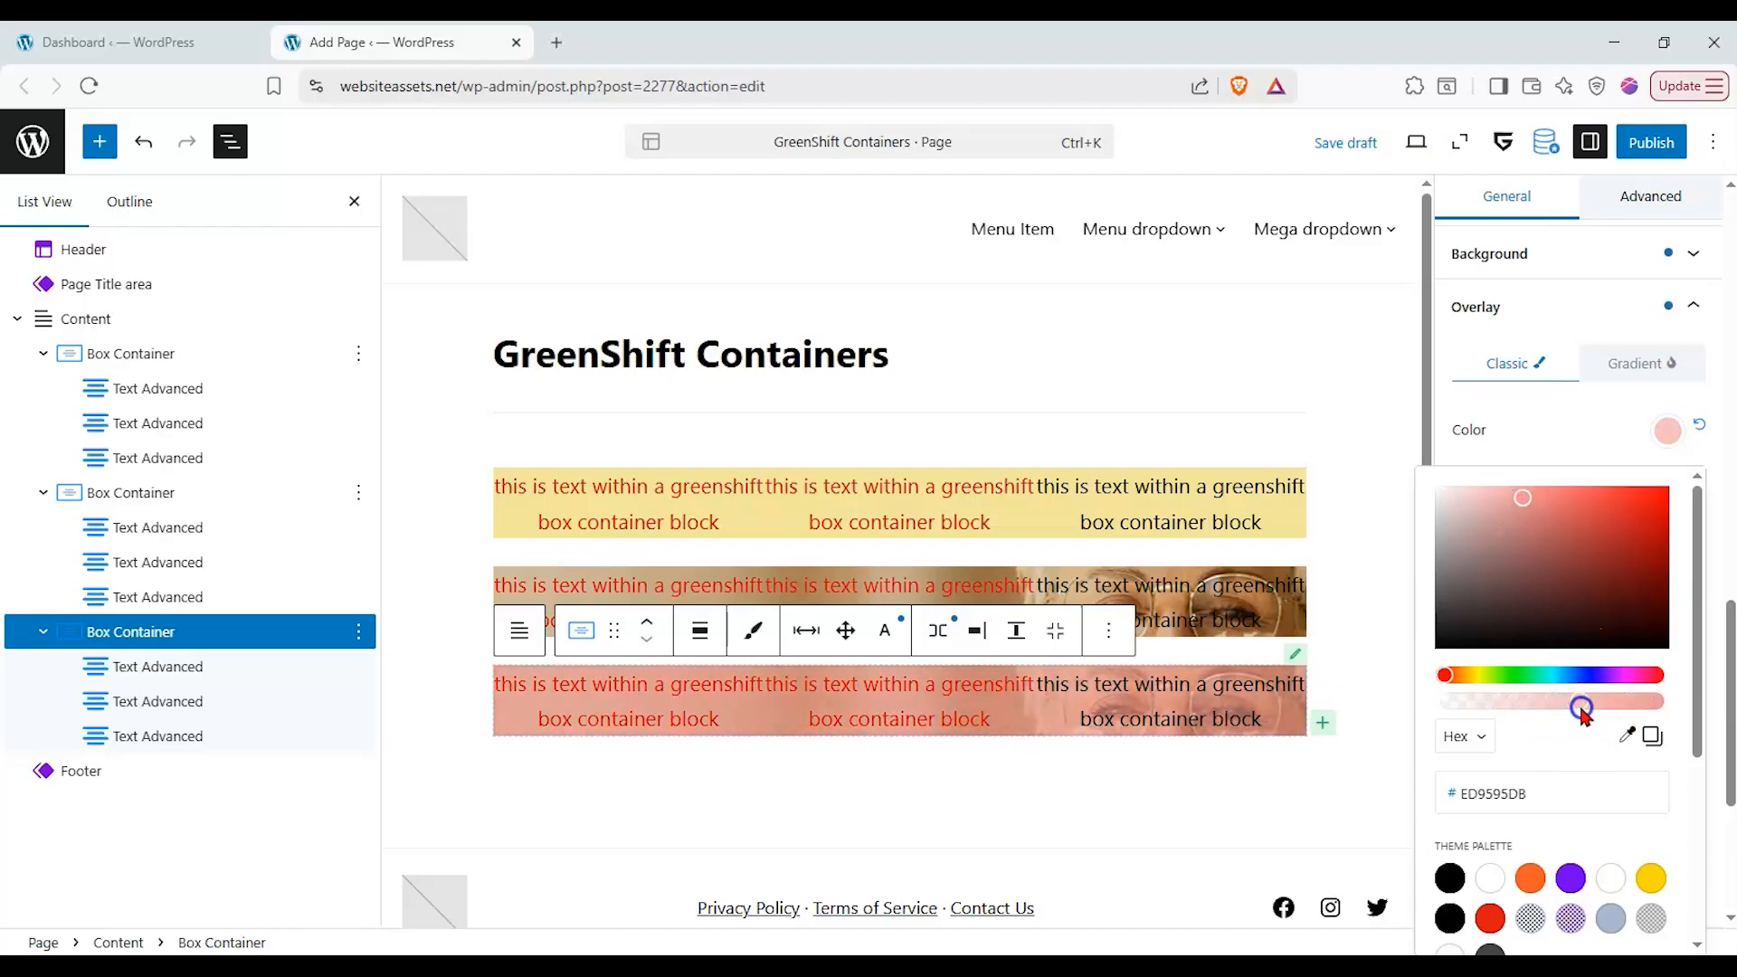
click(1581, 445)
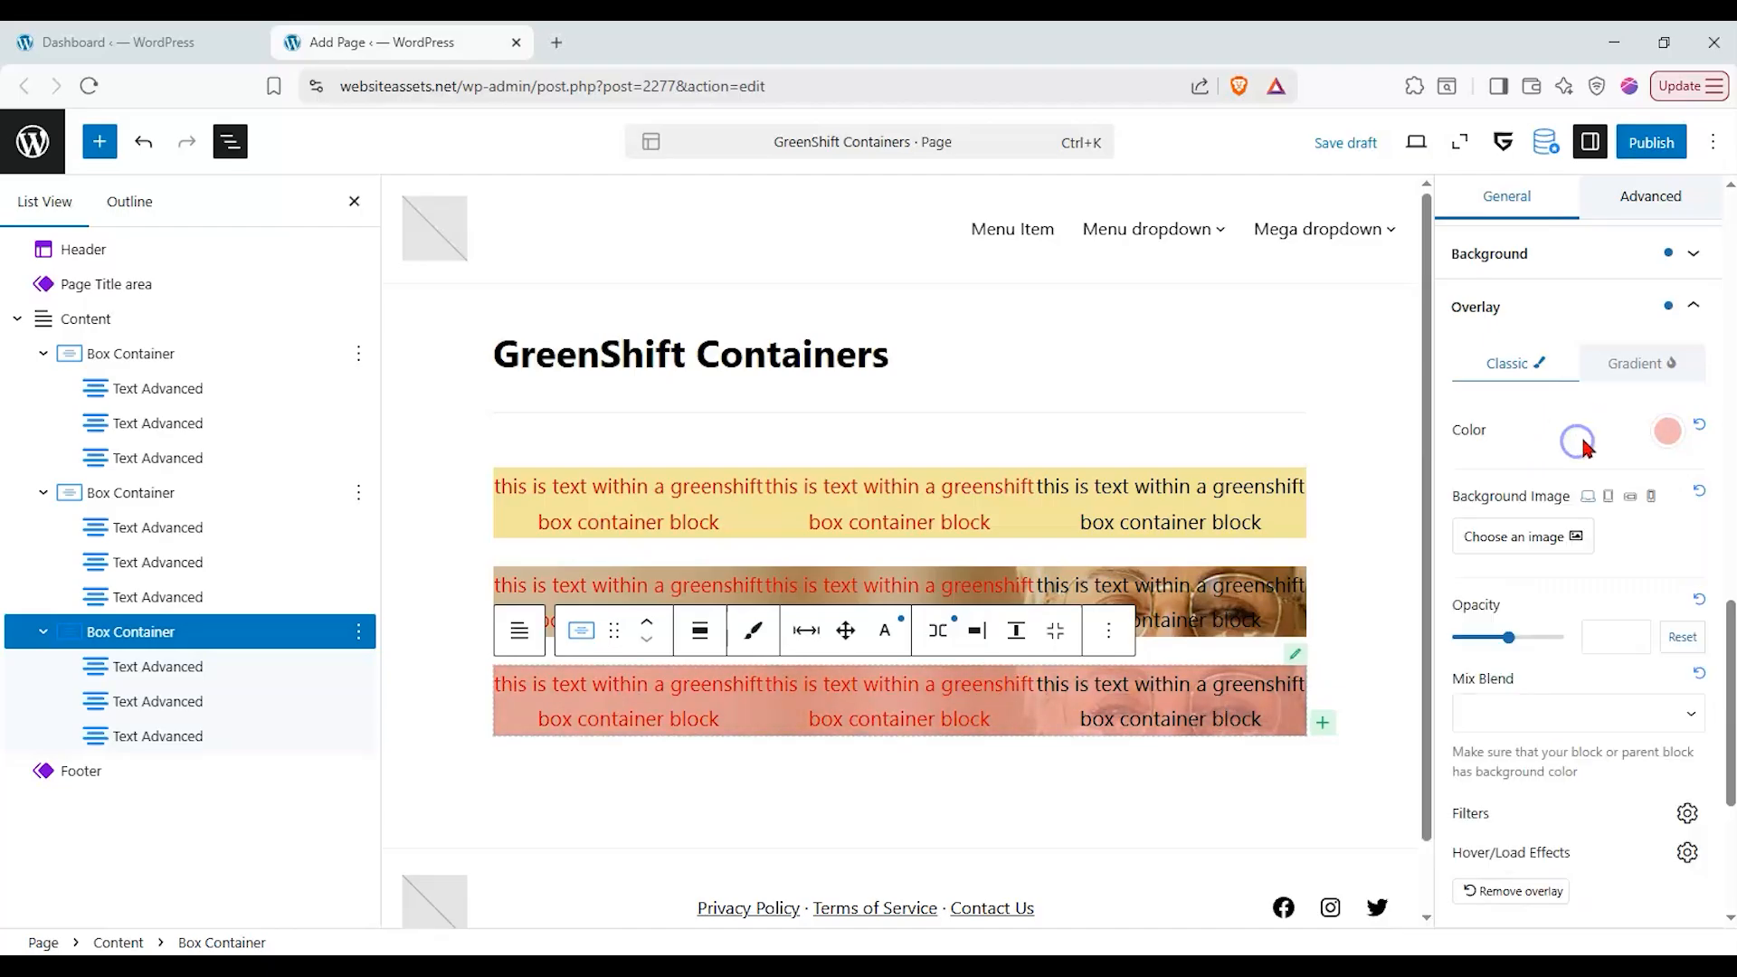
- Duplicate the first Box Container with the yellow background and select the copy
click(225, 354)
right_click(225, 354)
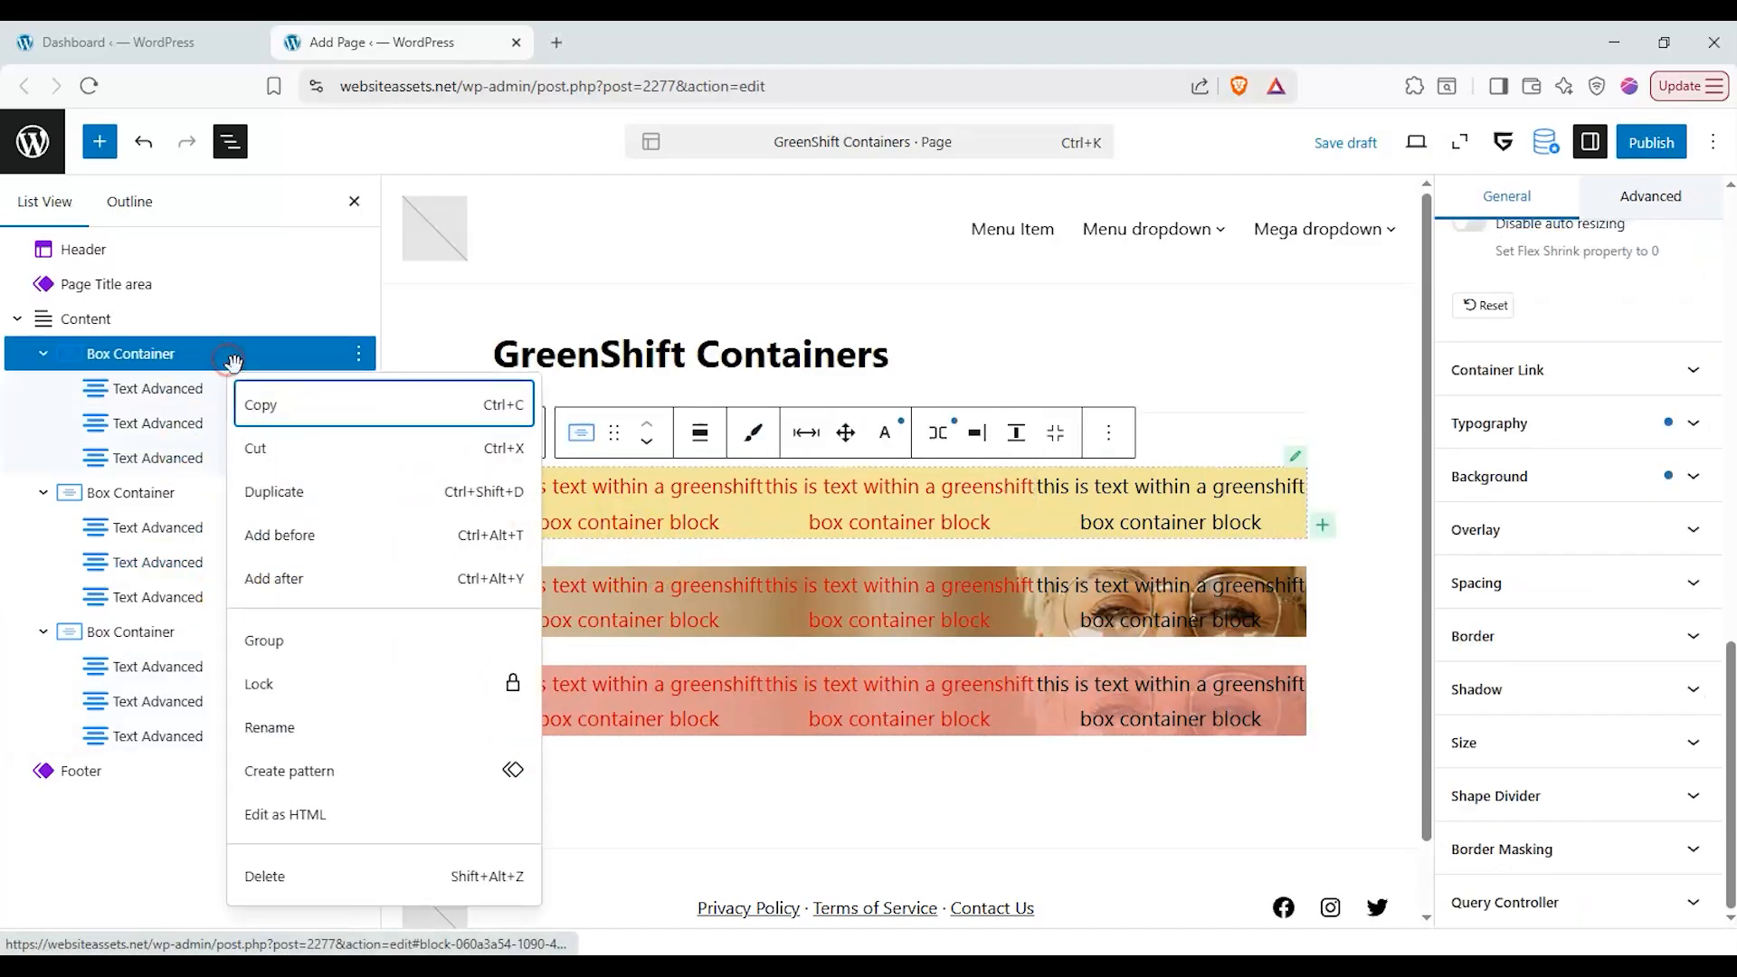
click(272, 488)
click(99, 493)
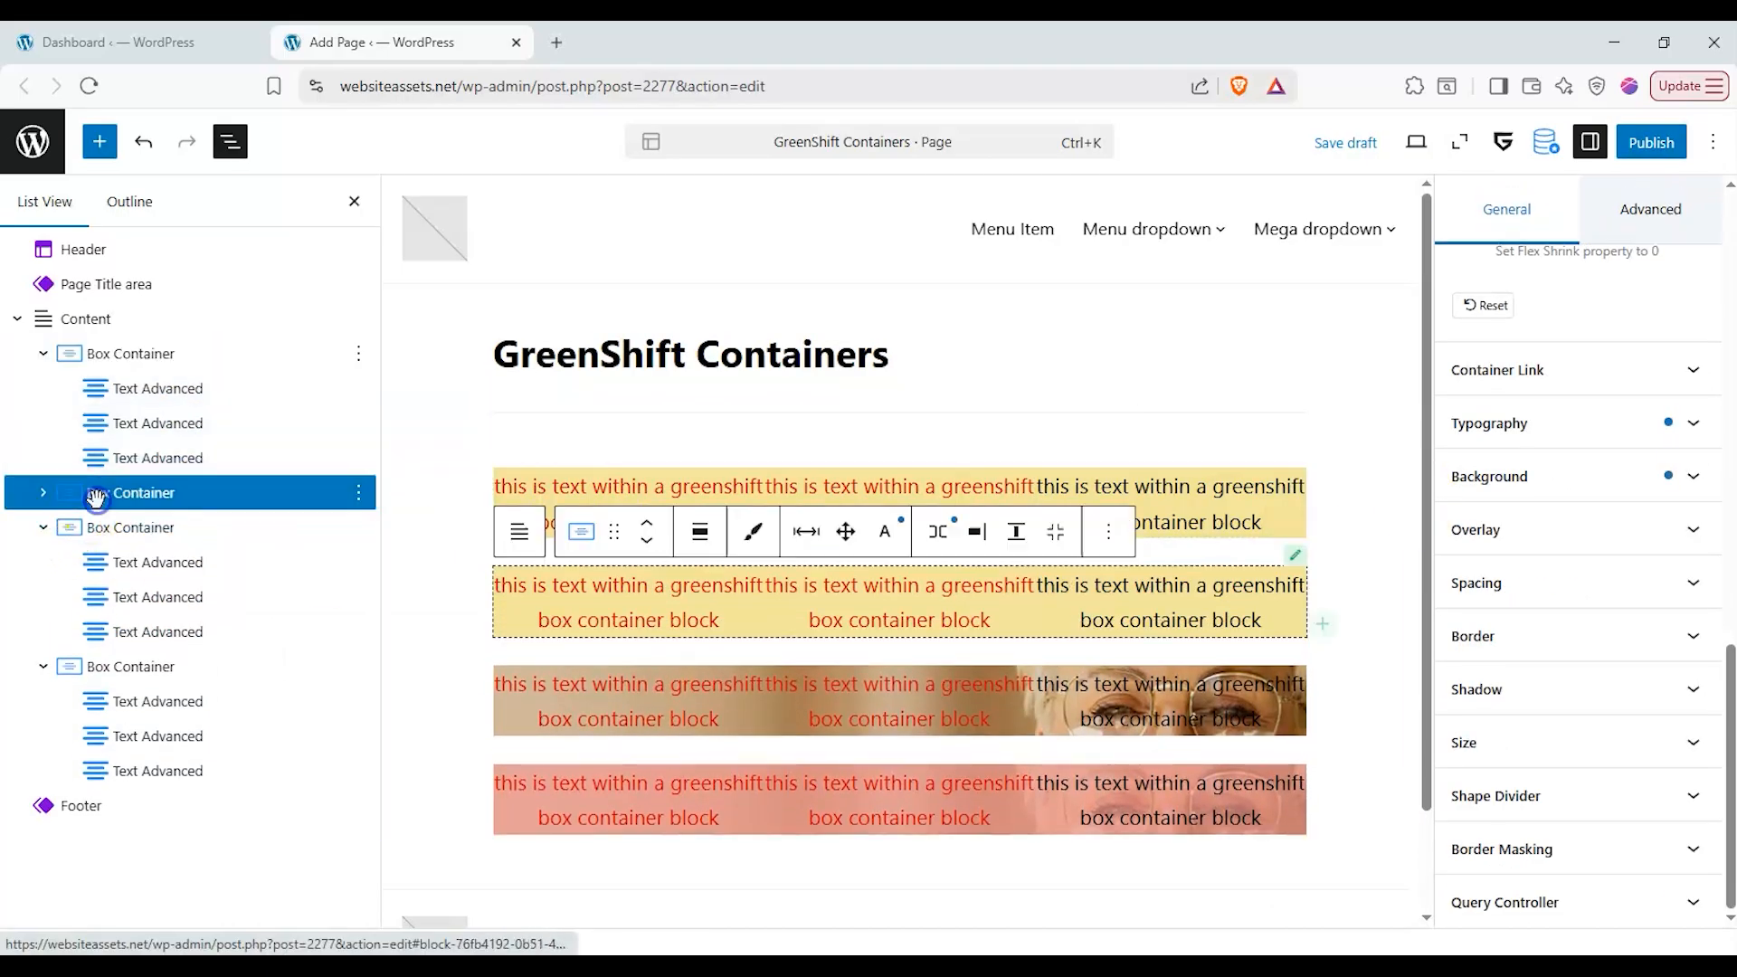
- Give the duplicated Box Container the multicolor rainbow preset as a linear gradient background at 90 degrees
click(1710, 475)
click(1708, 472)
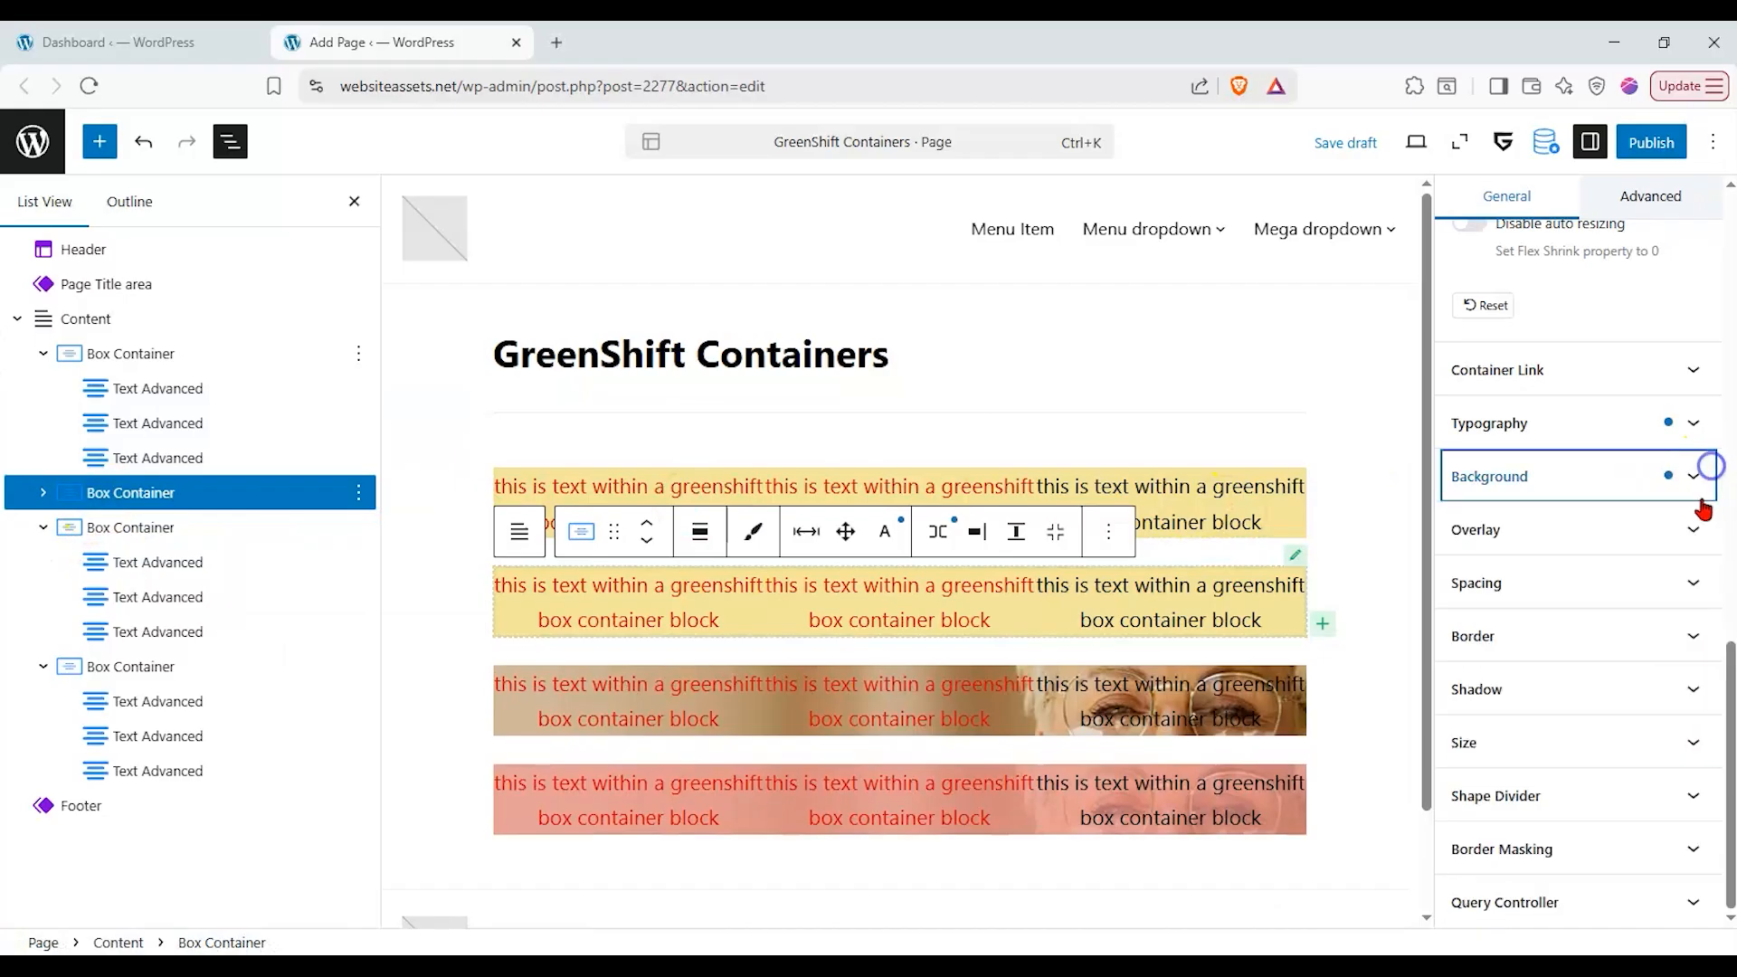
click(1701, 489)
click(1669, 602)
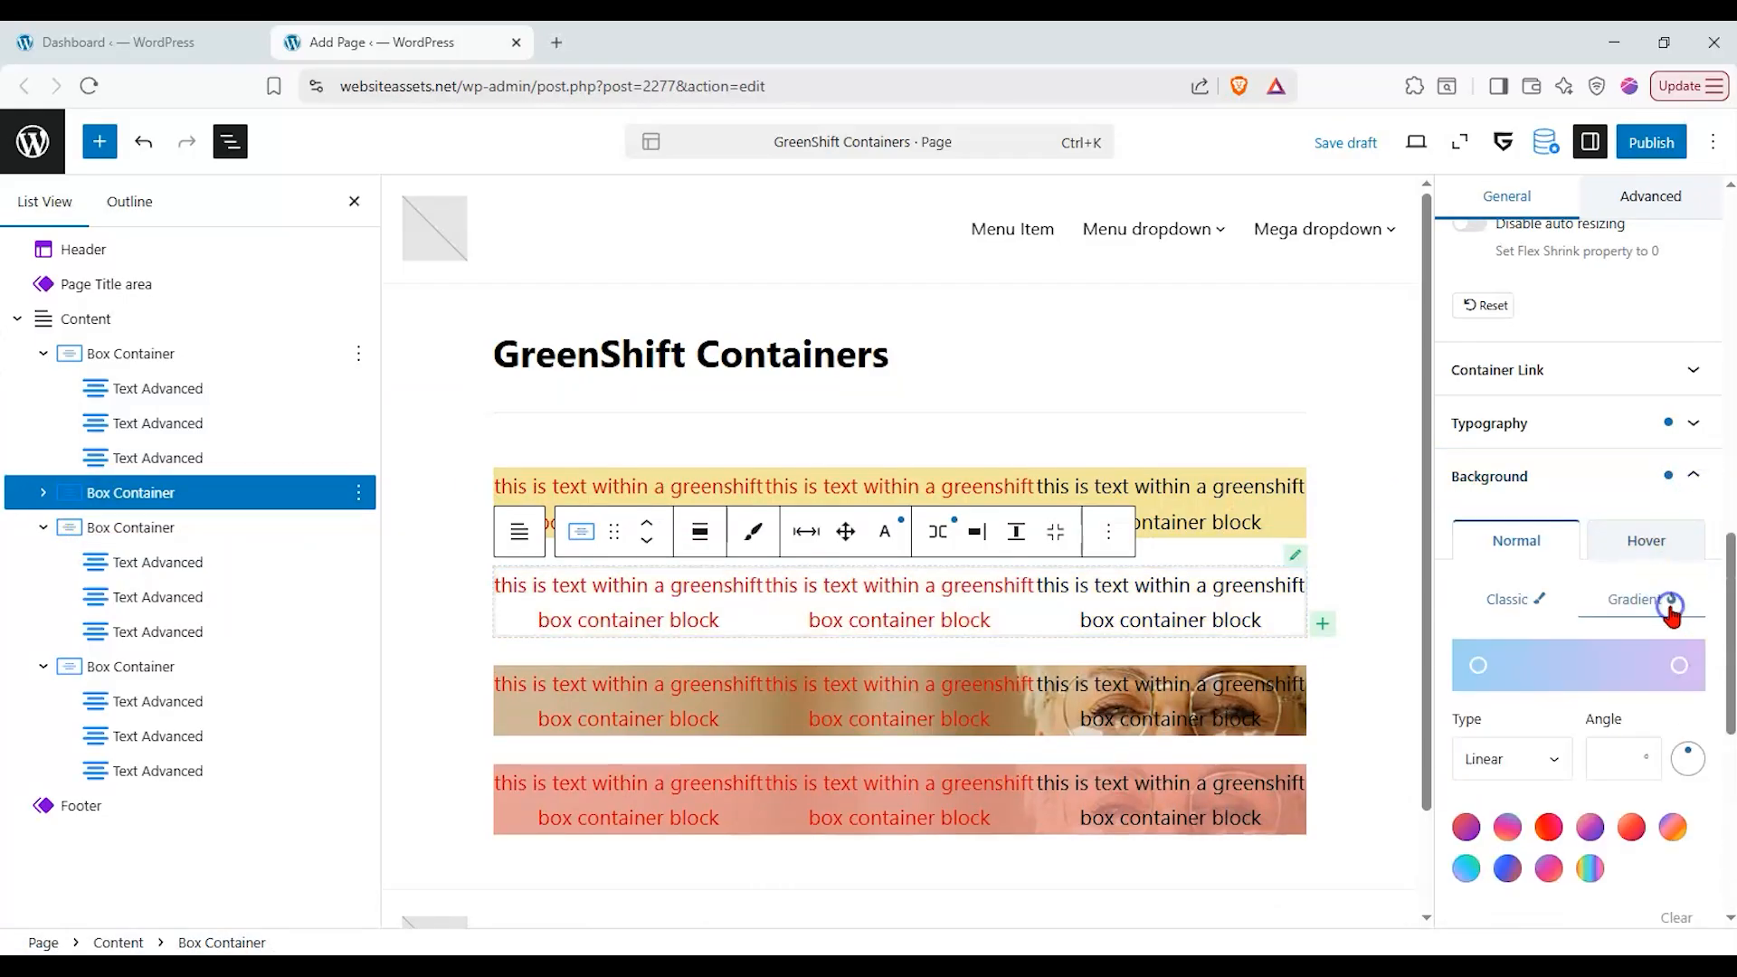
click(1627, 671)
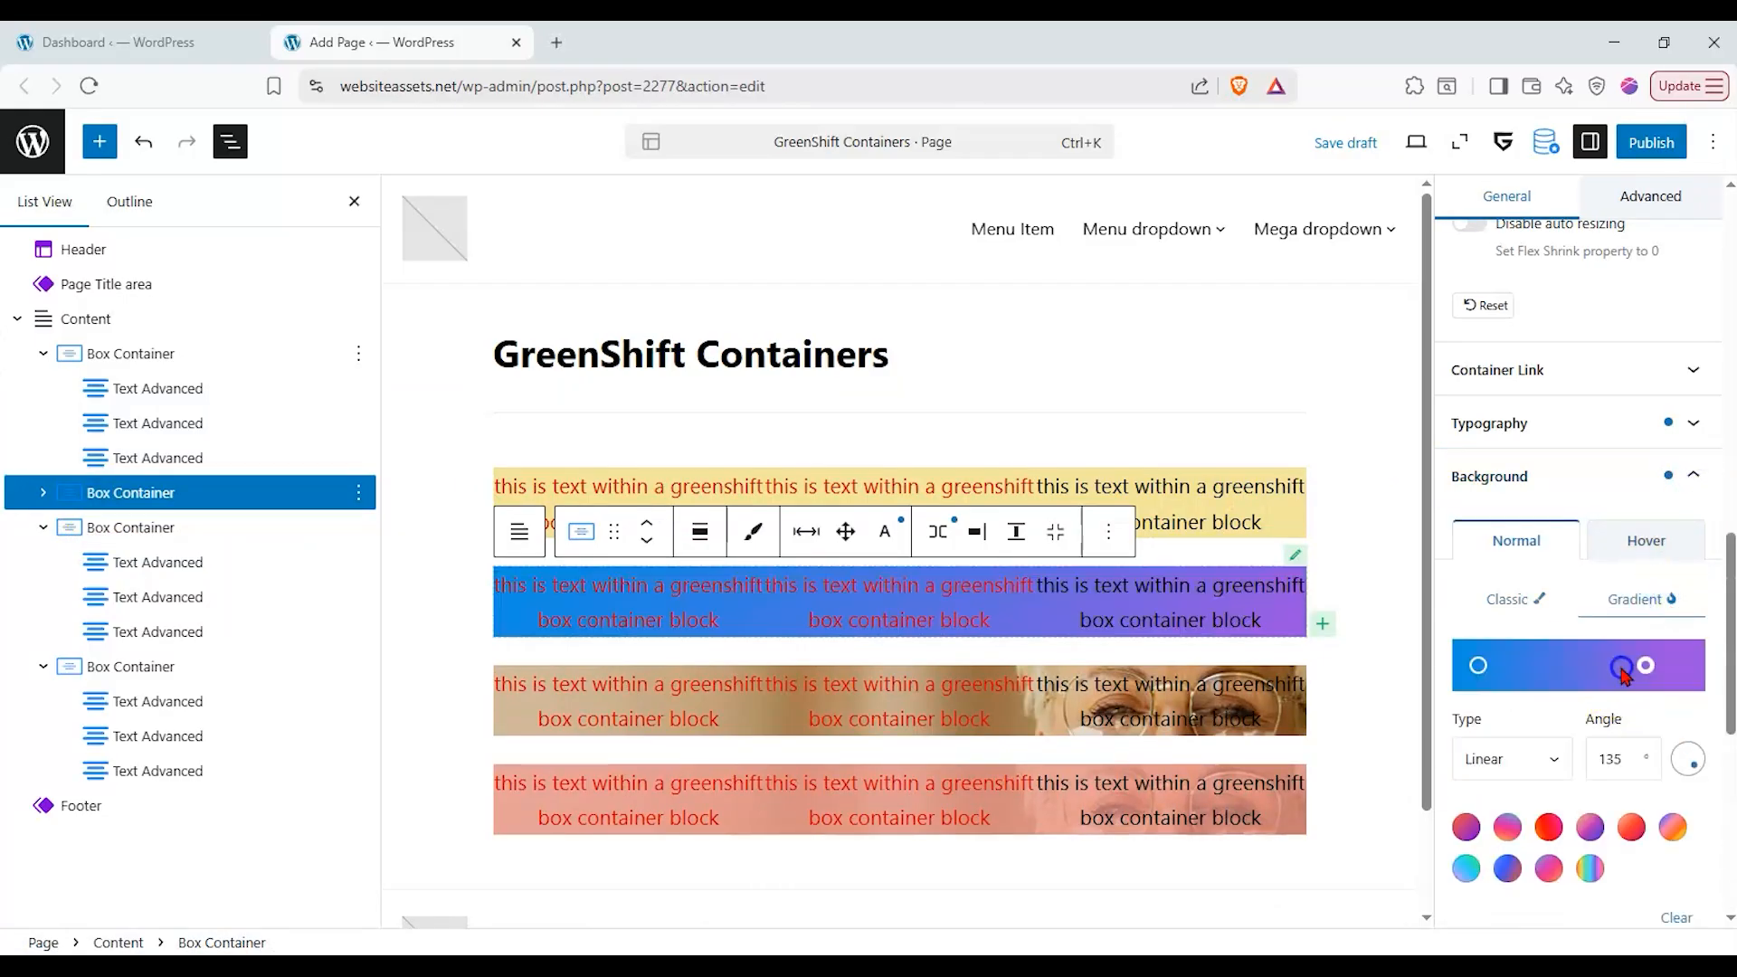
click(1585, 872)
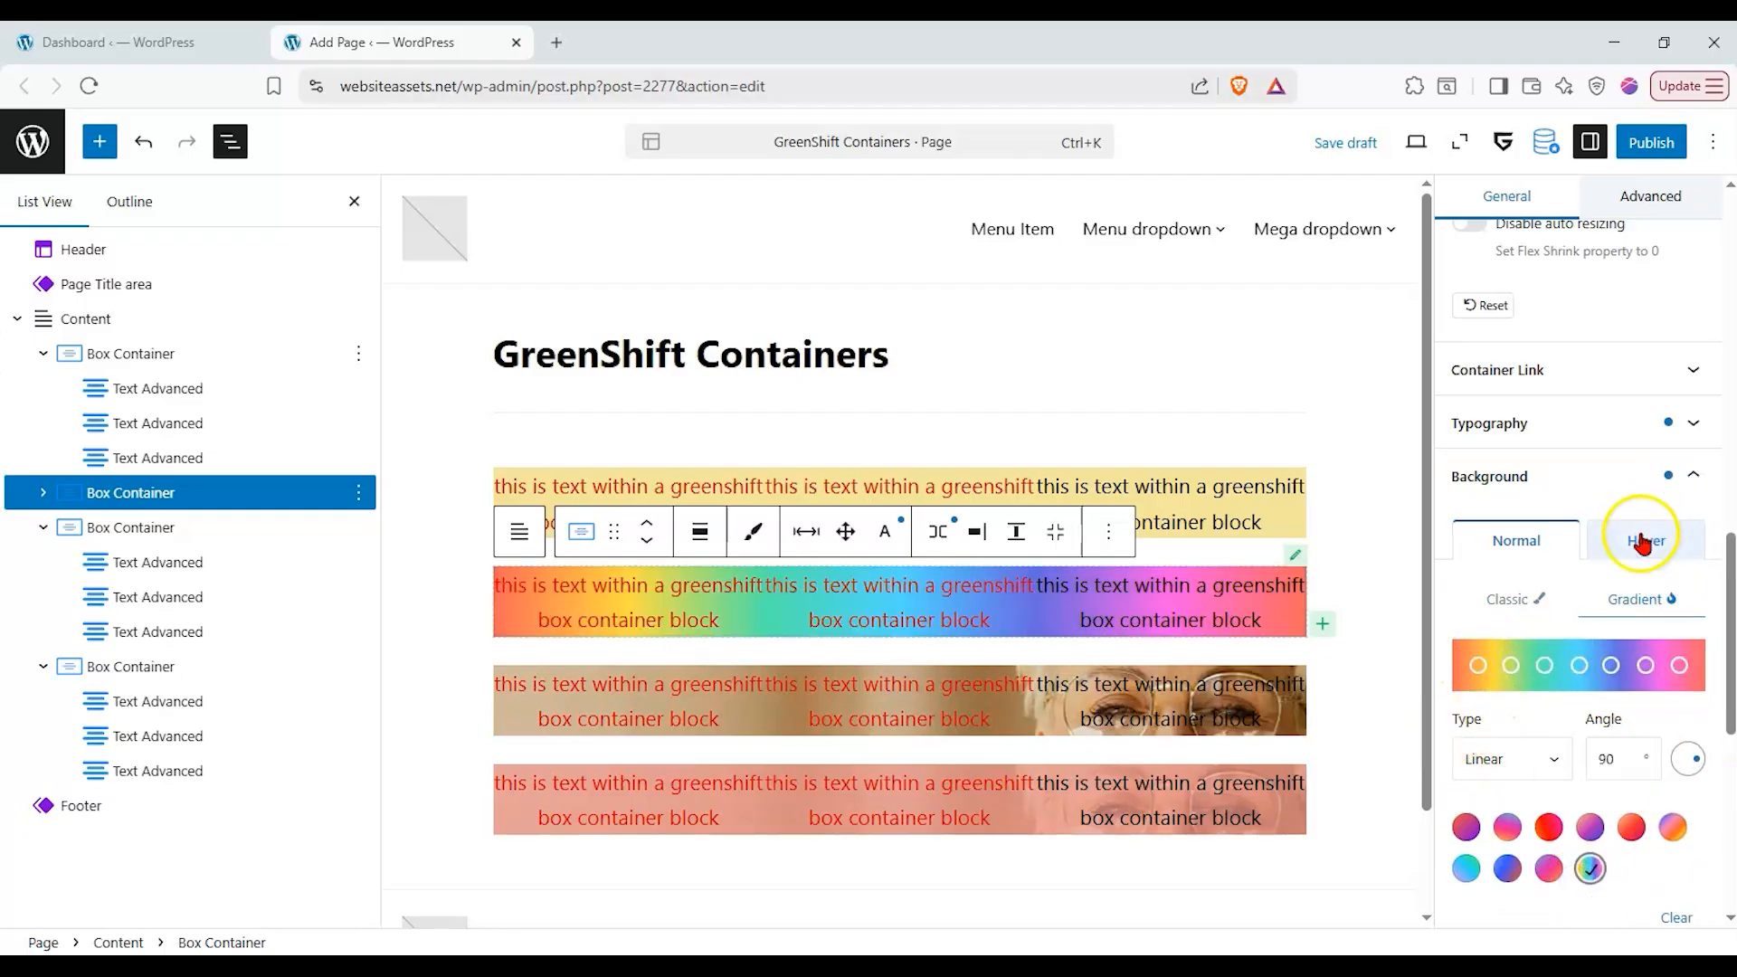
- Set the background's hover color to purple from the theme palette, then return to the normal-state gradient settings
click(1636, 546)
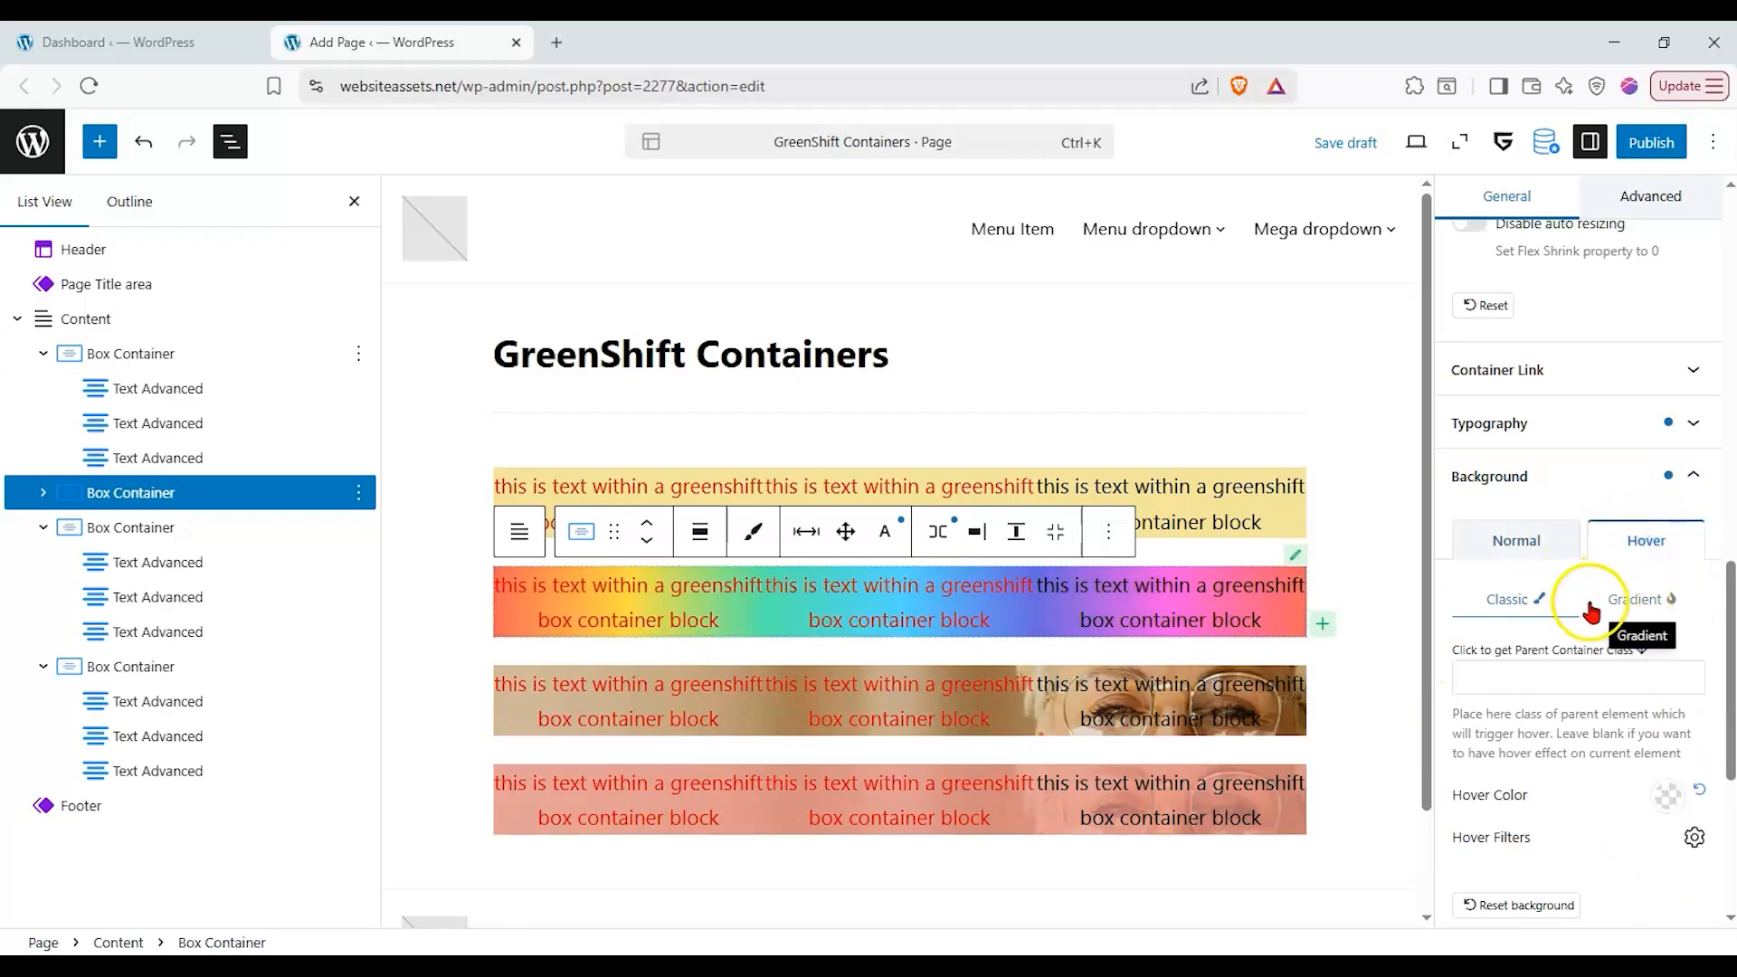
click(1668, 796)
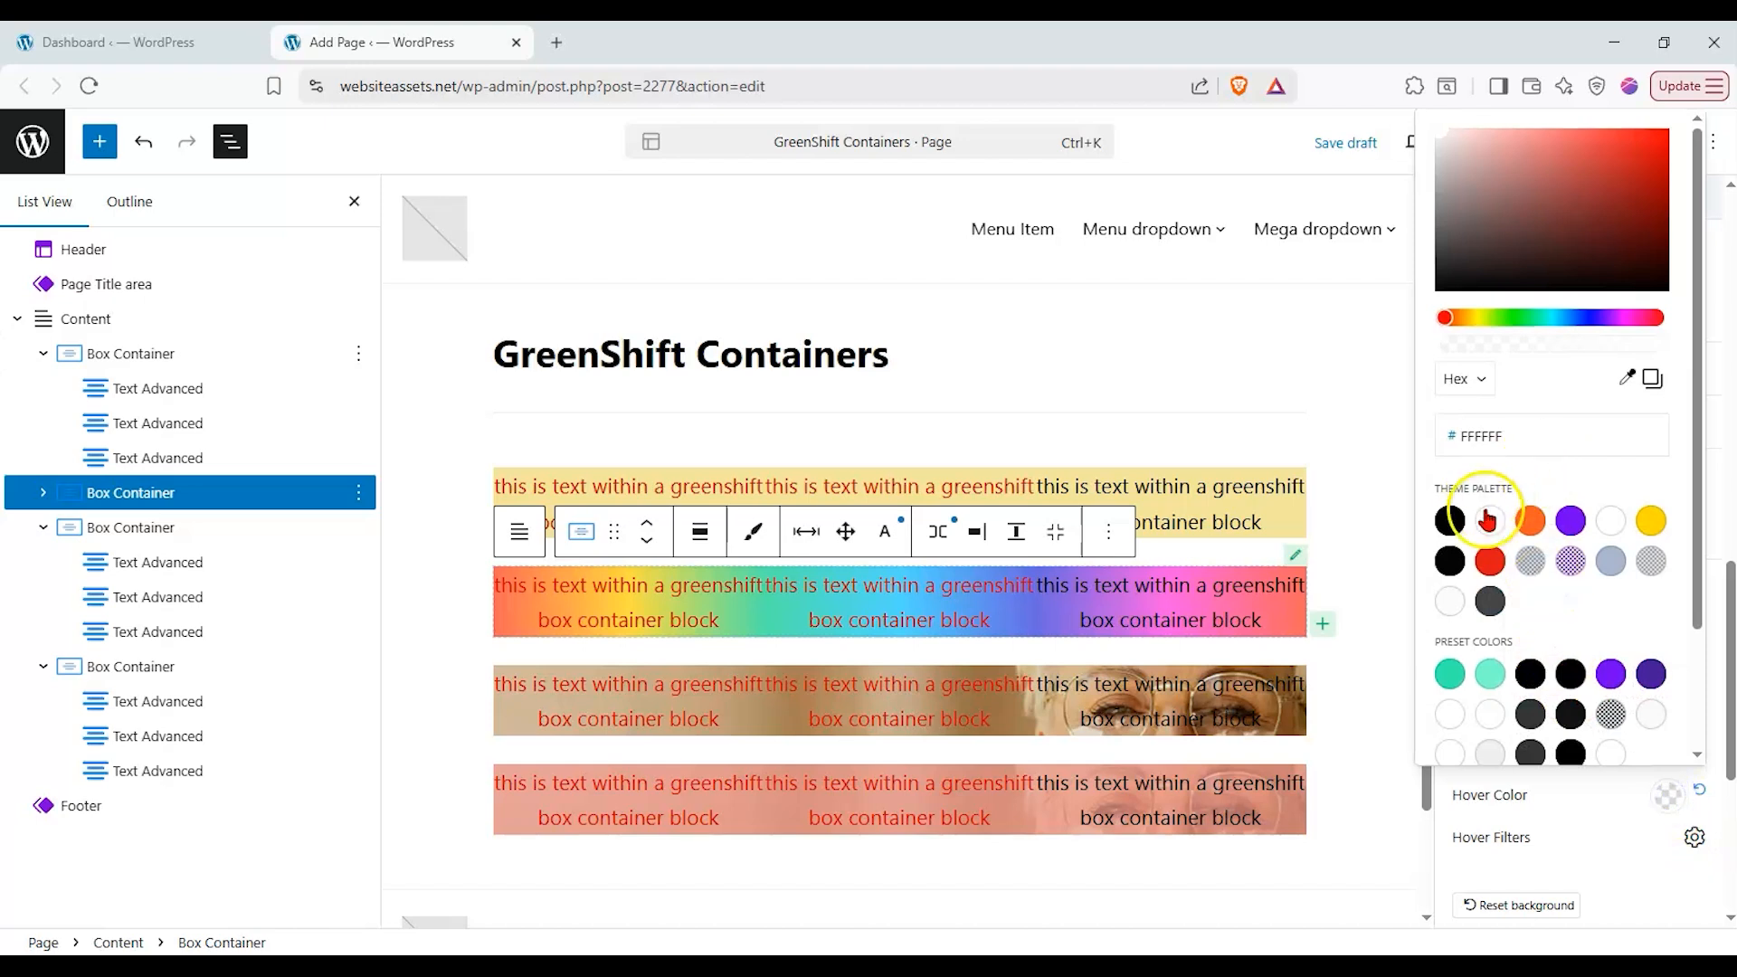
click(1574, 529)
click(1106, 587)
click(1624, 599)
click(1543, 547)
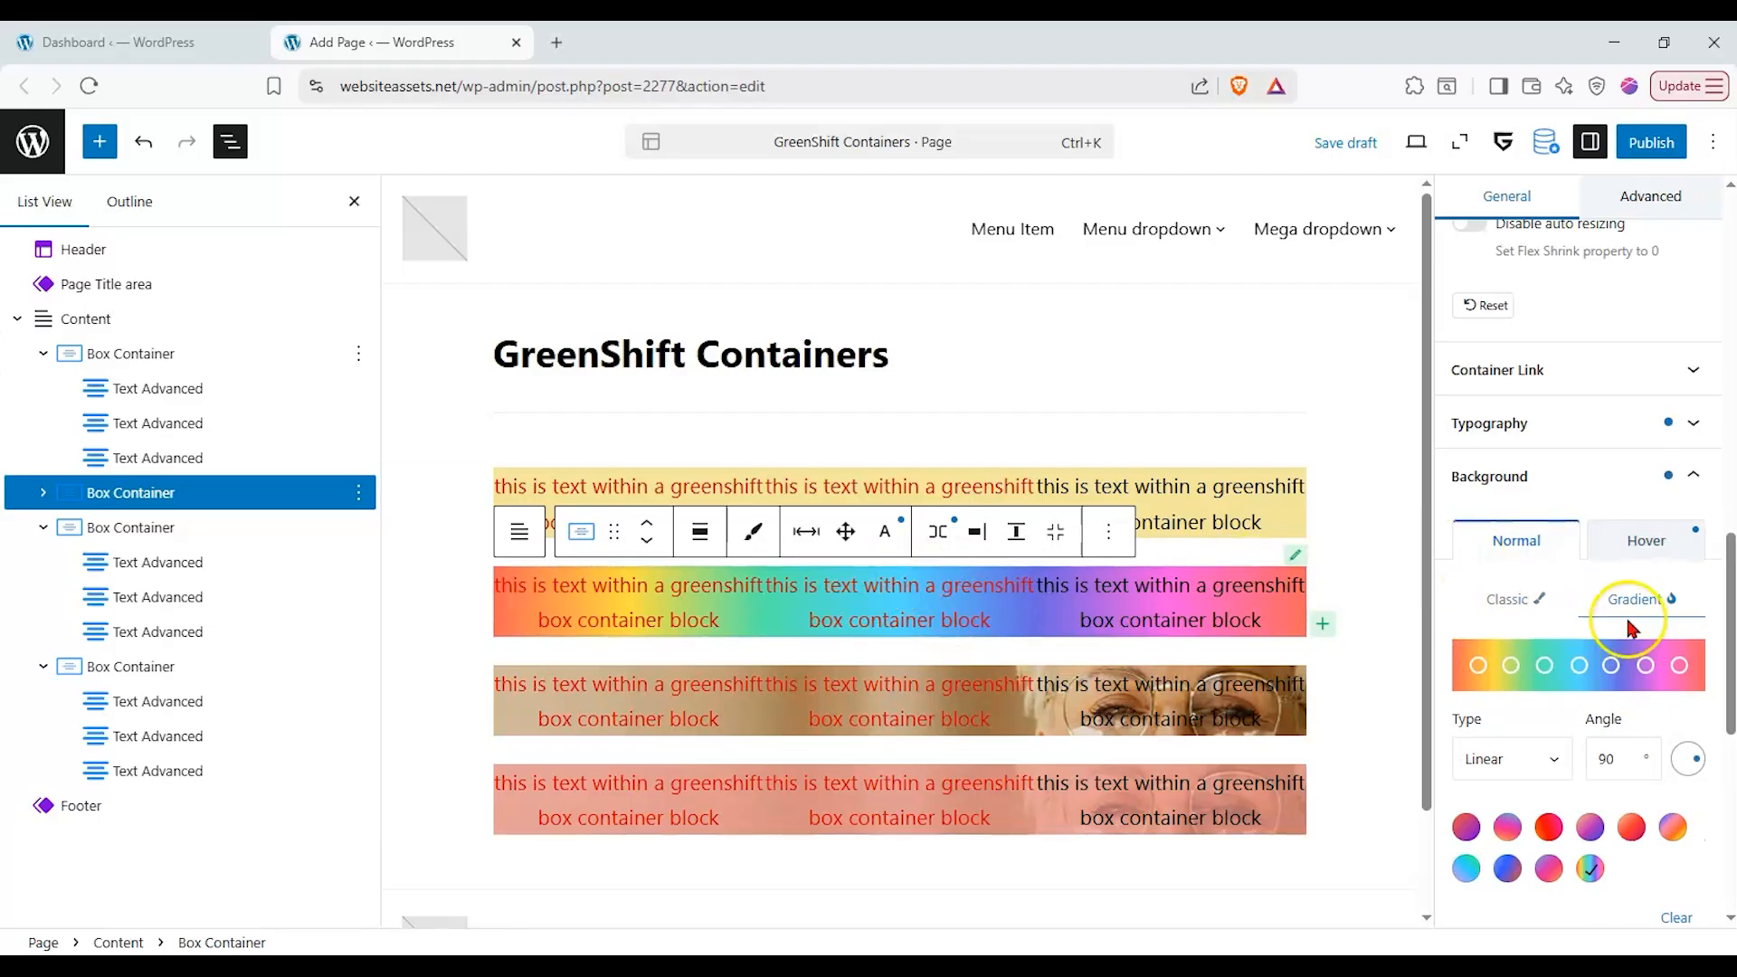
- Look over the remaining gradient background options and open the Spacing settings of the gradient Box Container
scroll(1624, 634, down, 5)
scroll(1615, 634, up, 1)
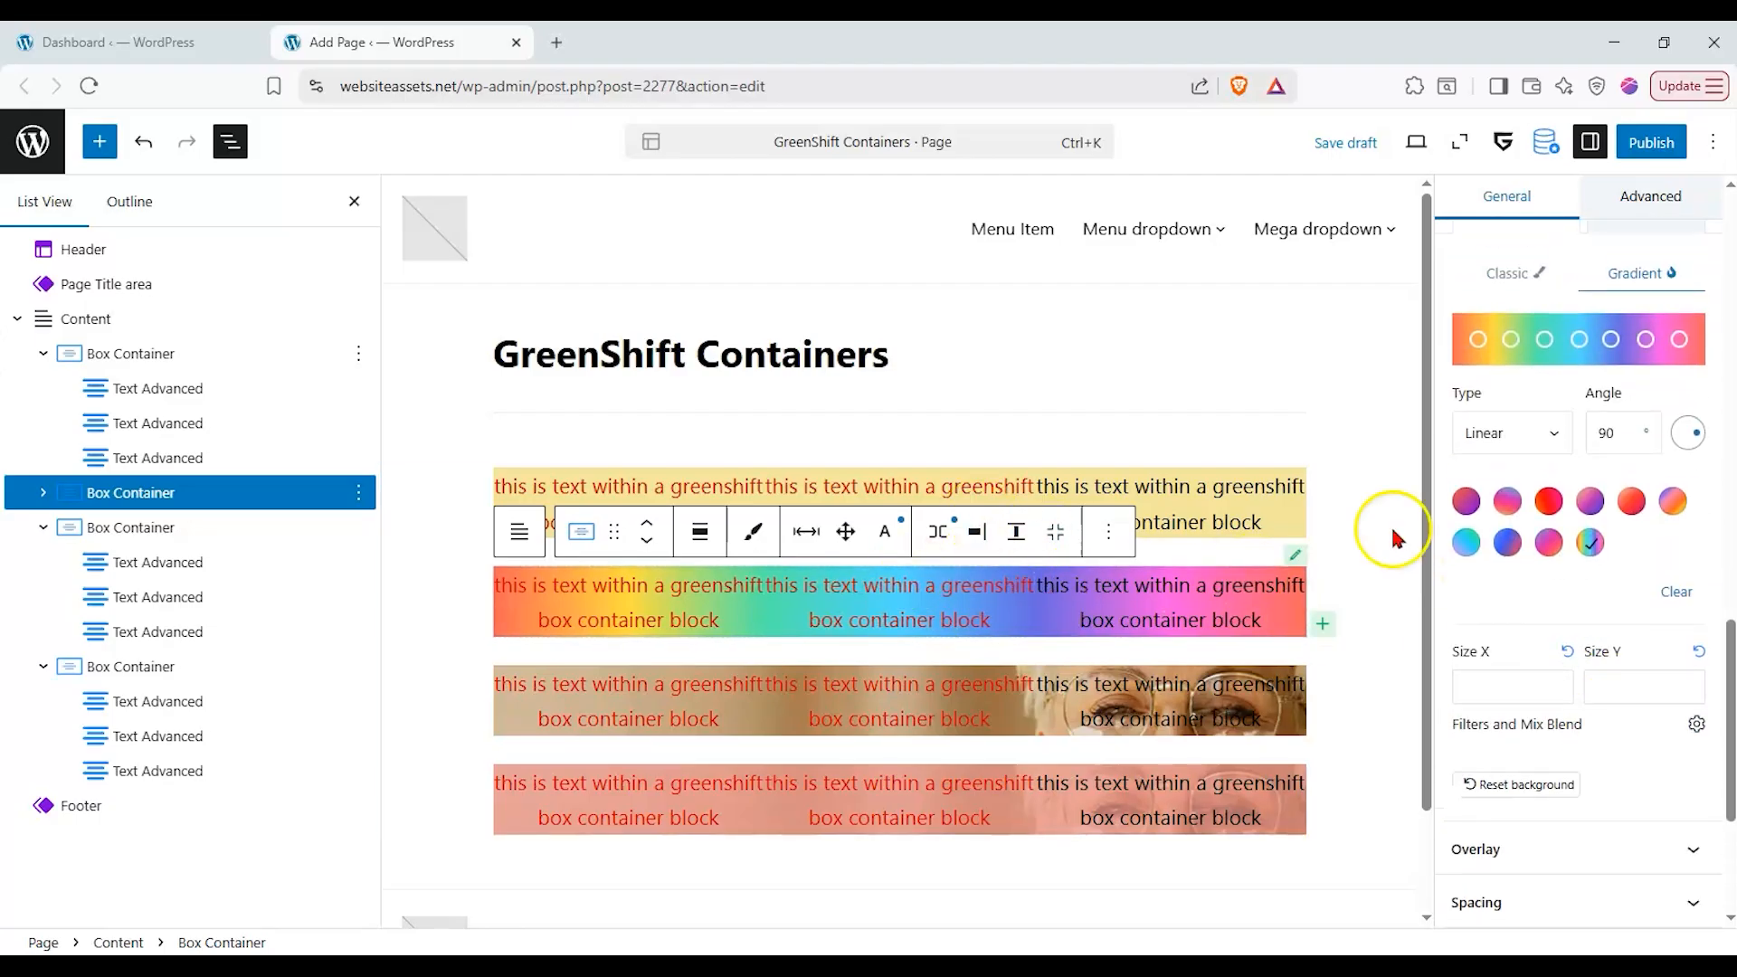
scroll(1656, 398, up, 2)
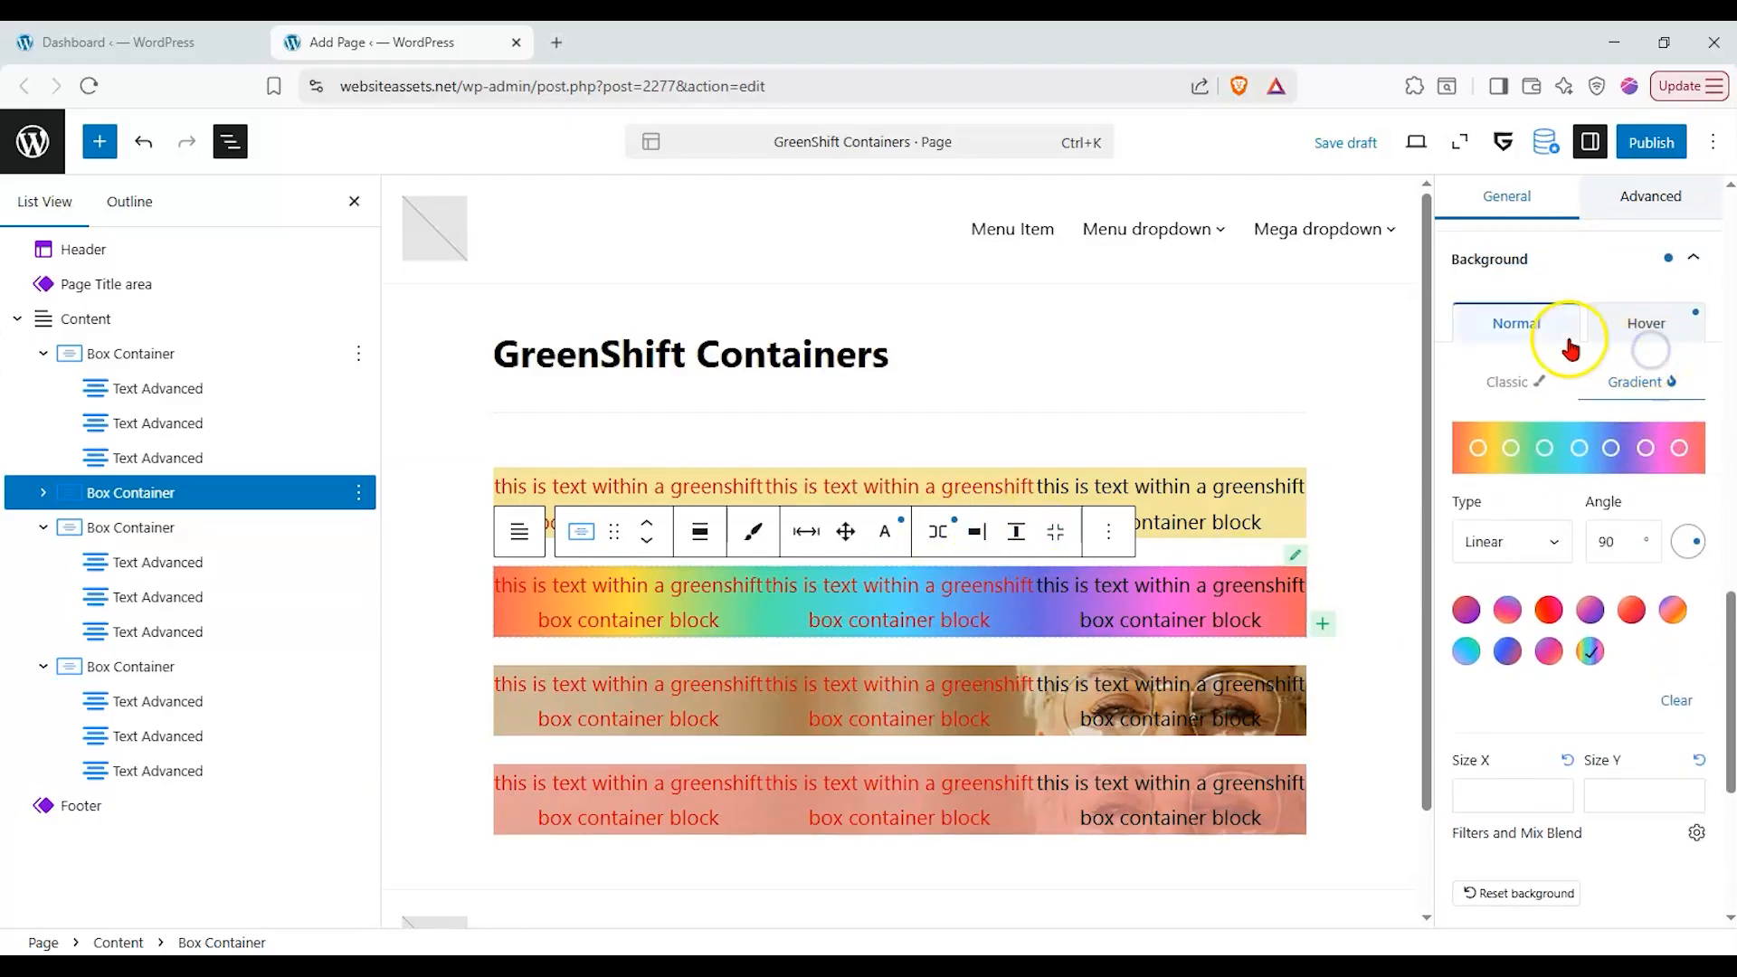
scroll(1167, 588, down, 1)
scroll(1520, 608, down, 2)
scroll(1543, 634, down, 1)
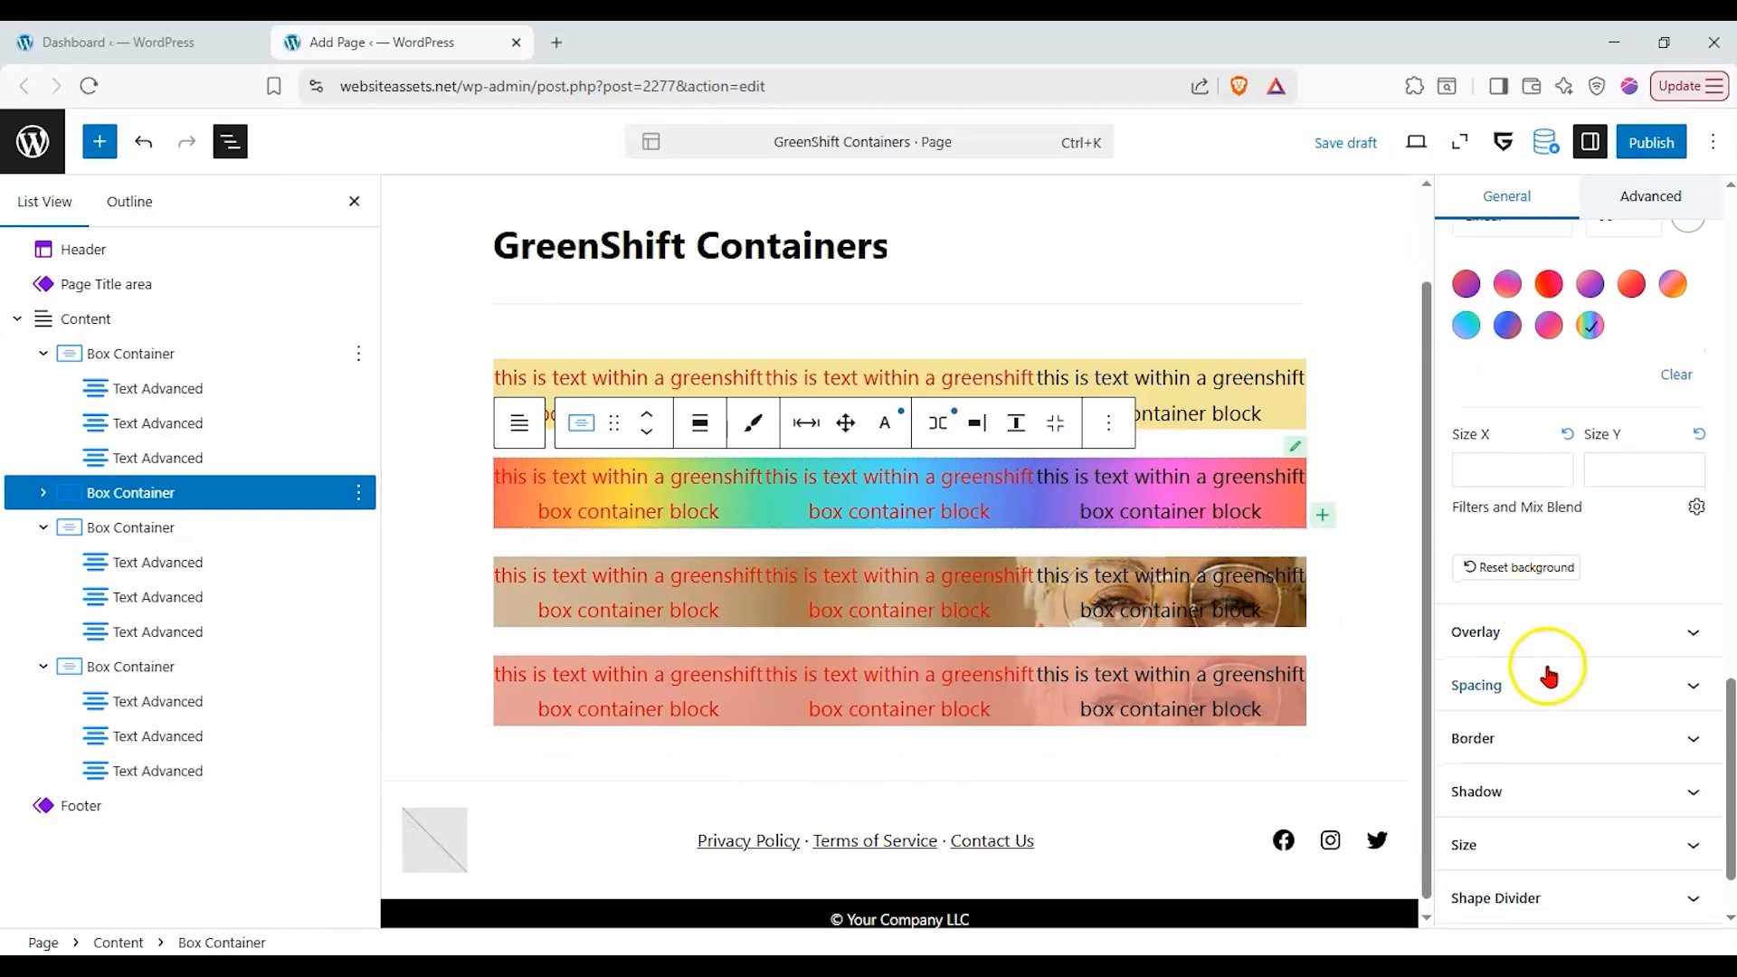
click(1549, 688)
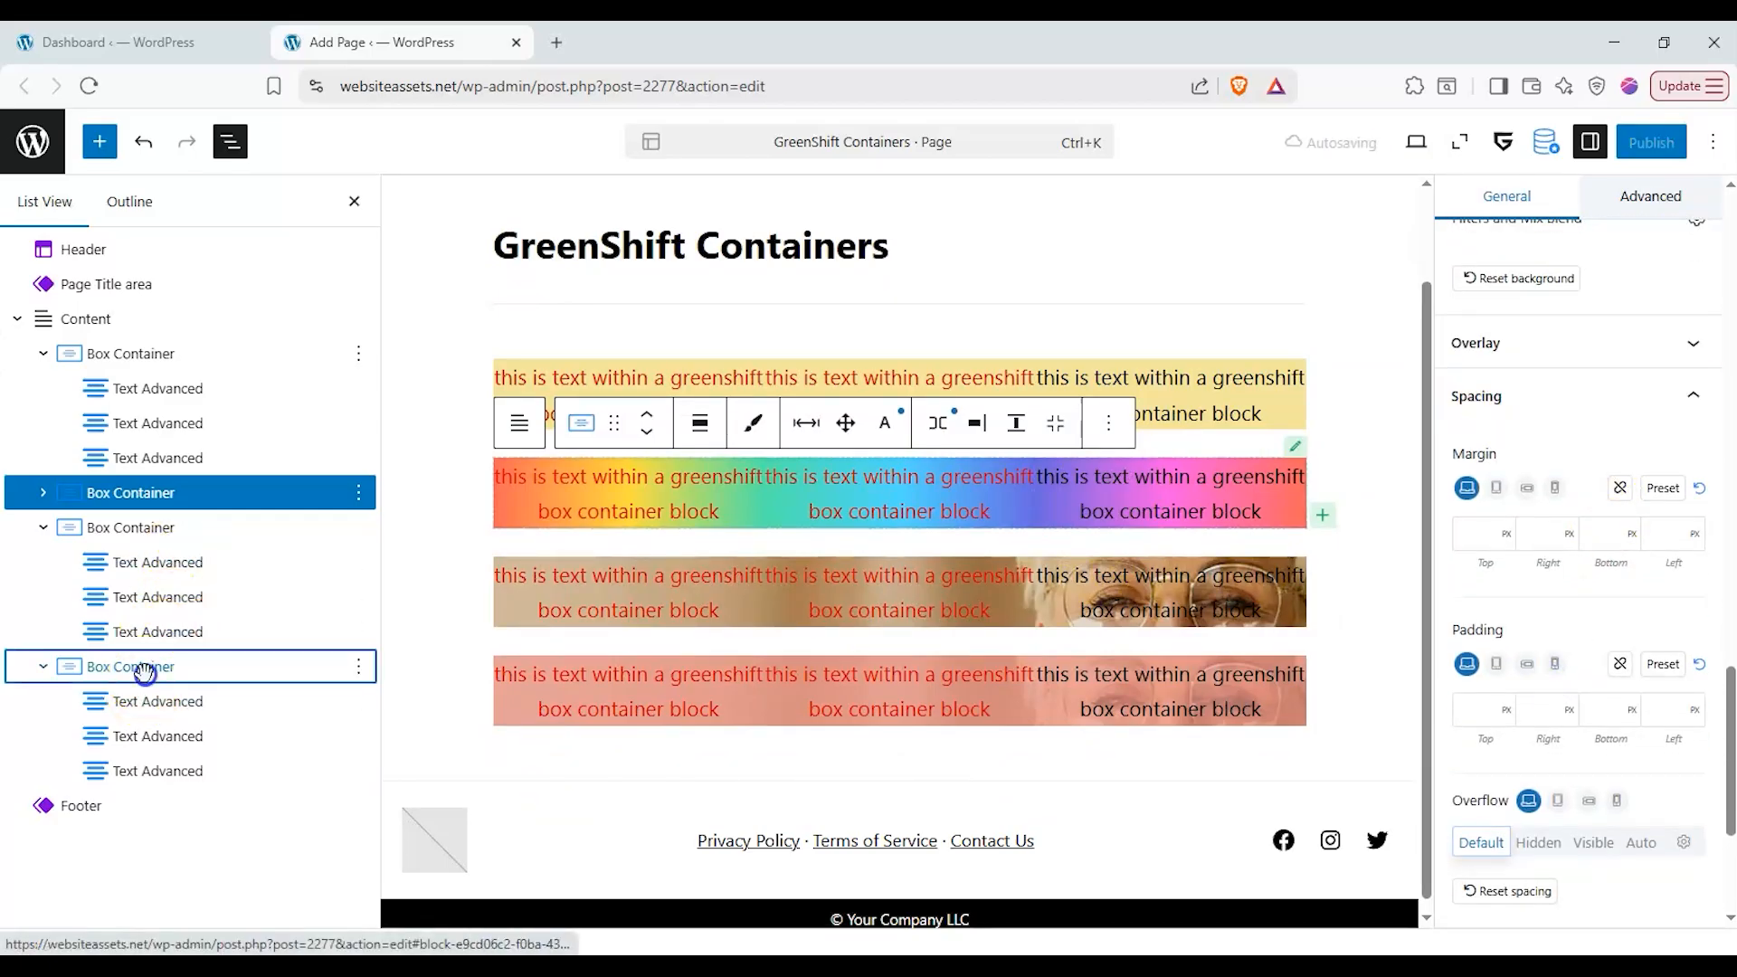
- Set preset margins on the last Box Container: top 4, right 6, bottom 3 and left 1
click(142, 670)
click(1686, 588)
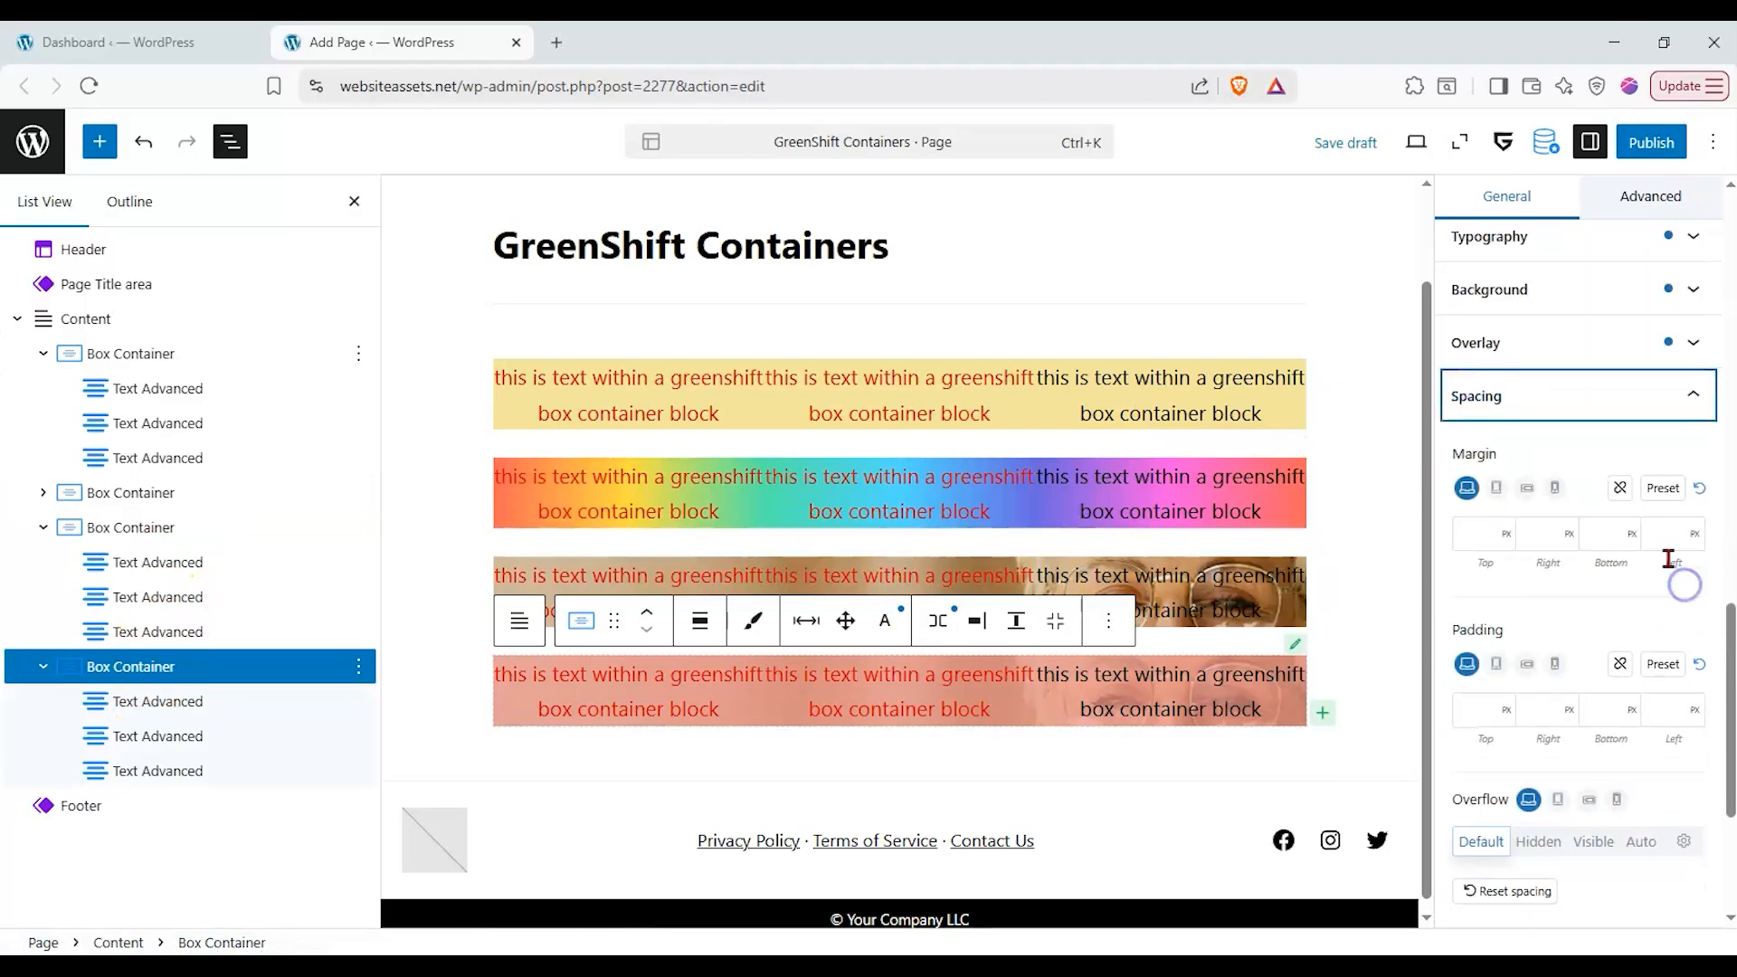
click(1476, 529)
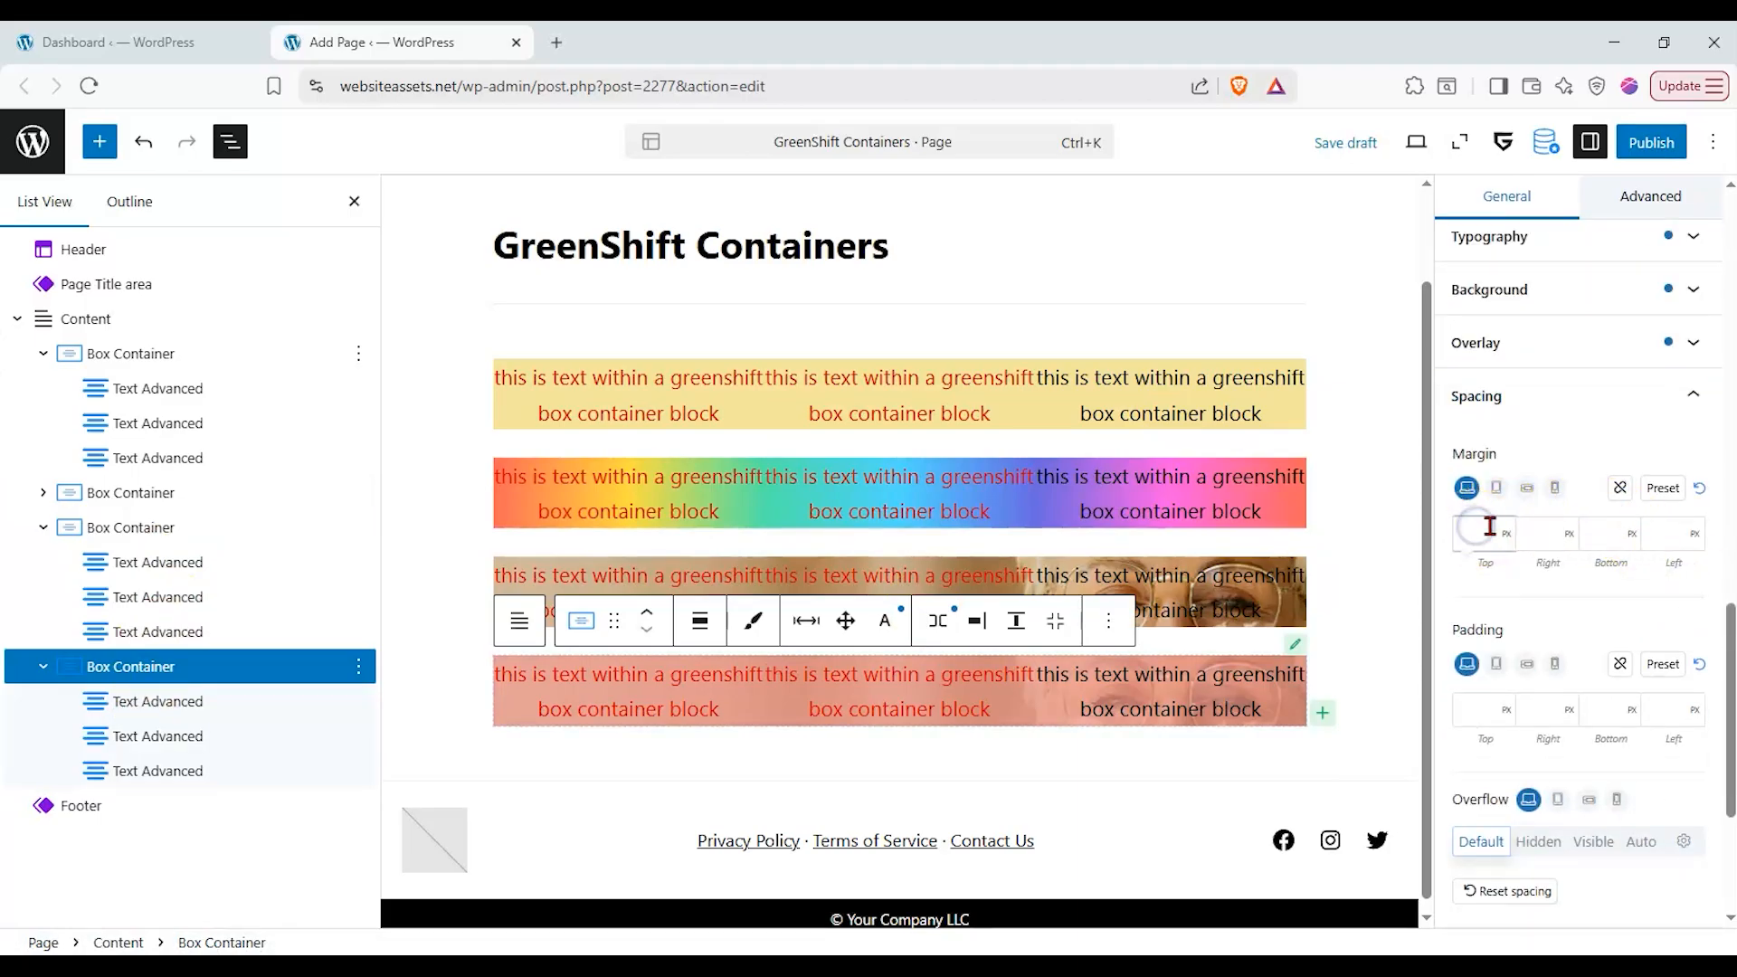
click(1661, 488)
drag(1494, 534, 1607, 547)
drag(1495, 575, 1676, 579)
drag(1495, 620, 1585, 620)
drag(1494, 663, 1539, 663)
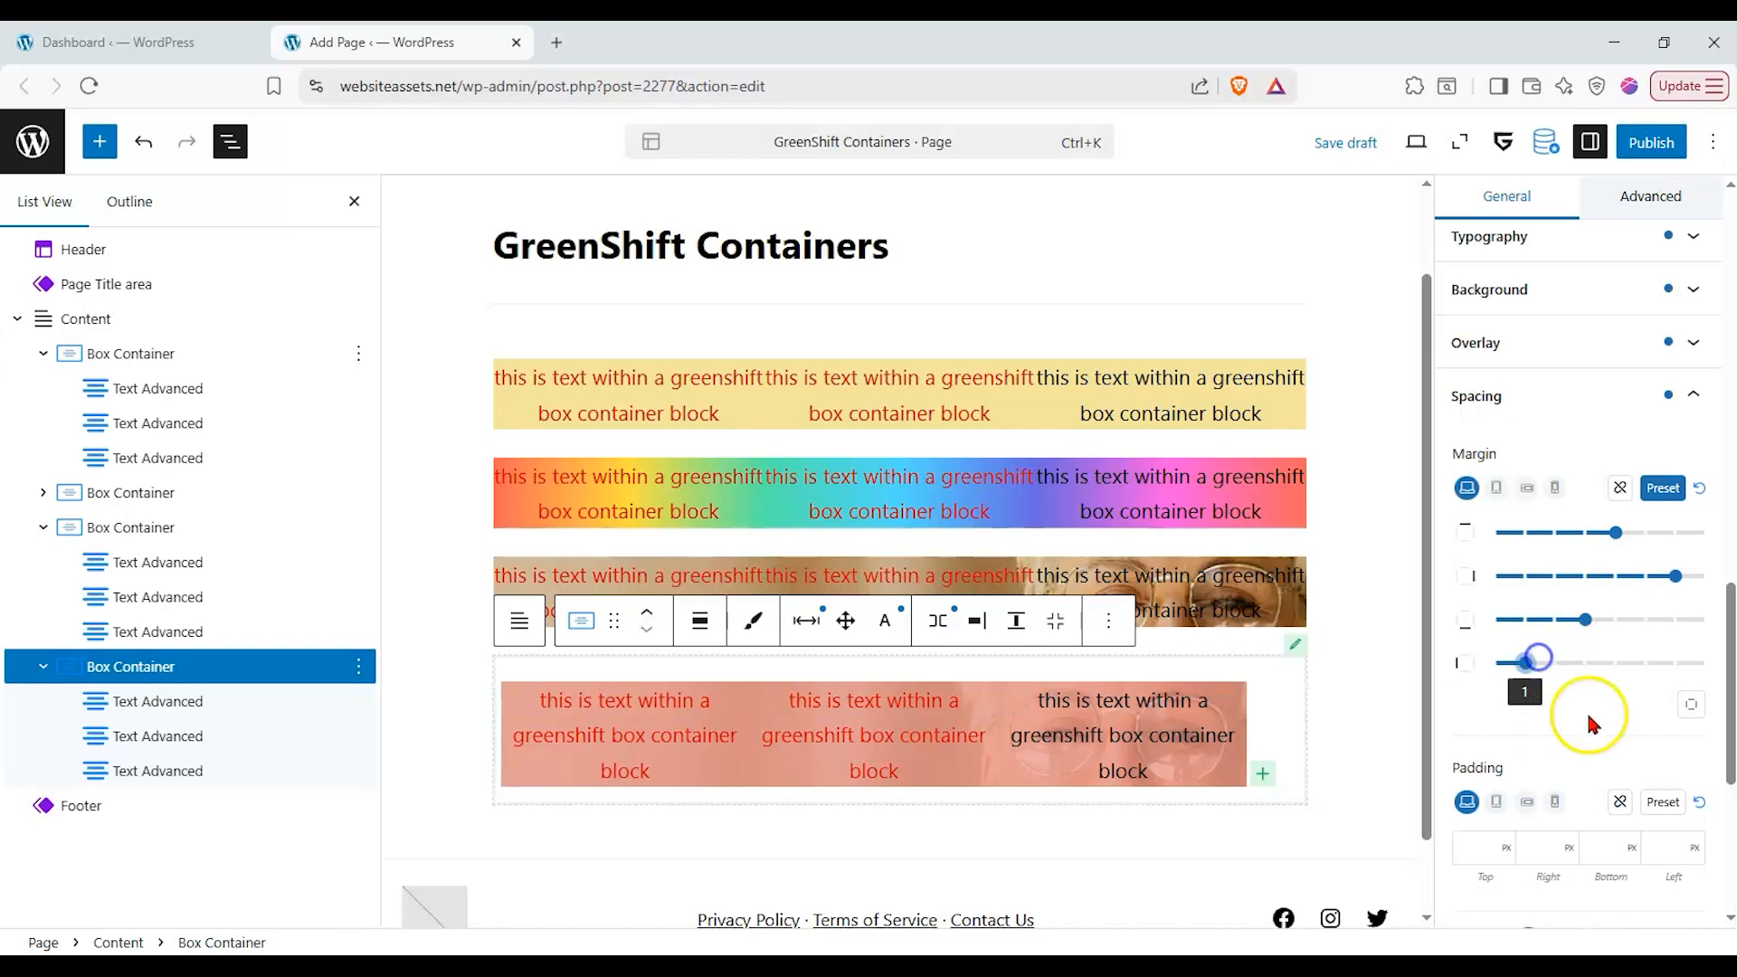
- Set preset padding on the last Box Container: top 7, right 2, bottom 3 and left 2
scroll(1592, 724, down, 1)
click(1663, 695)
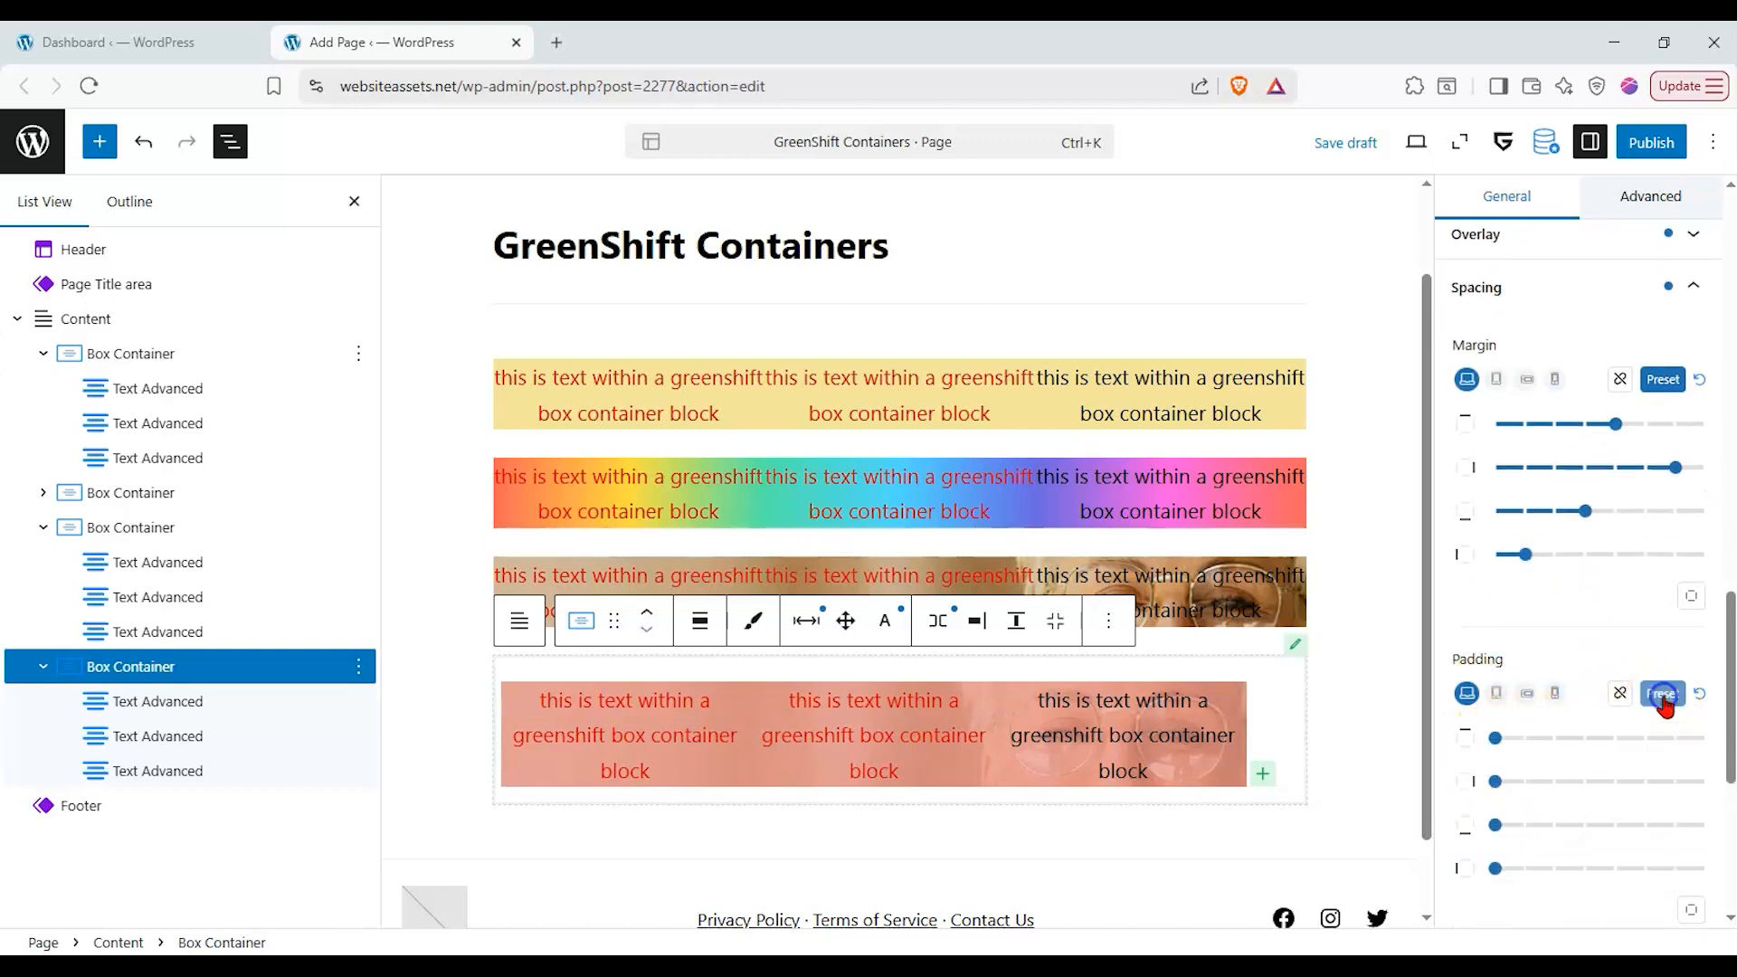
click(1506, 740)
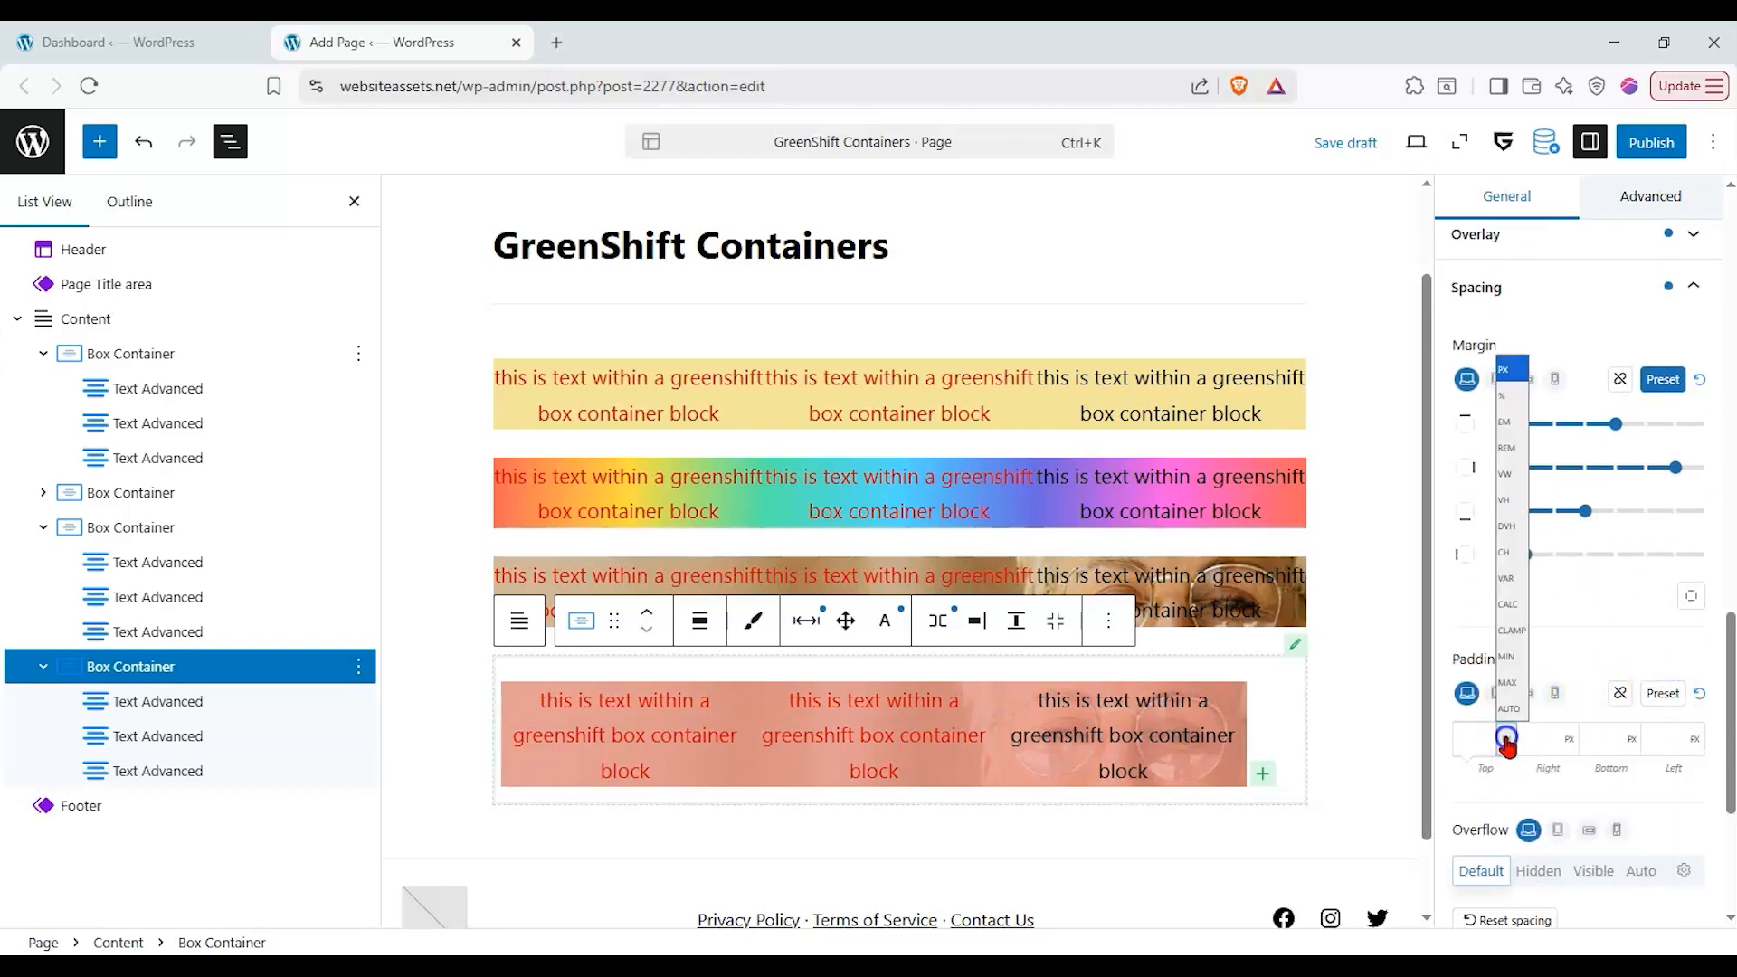
click(1481, 736)
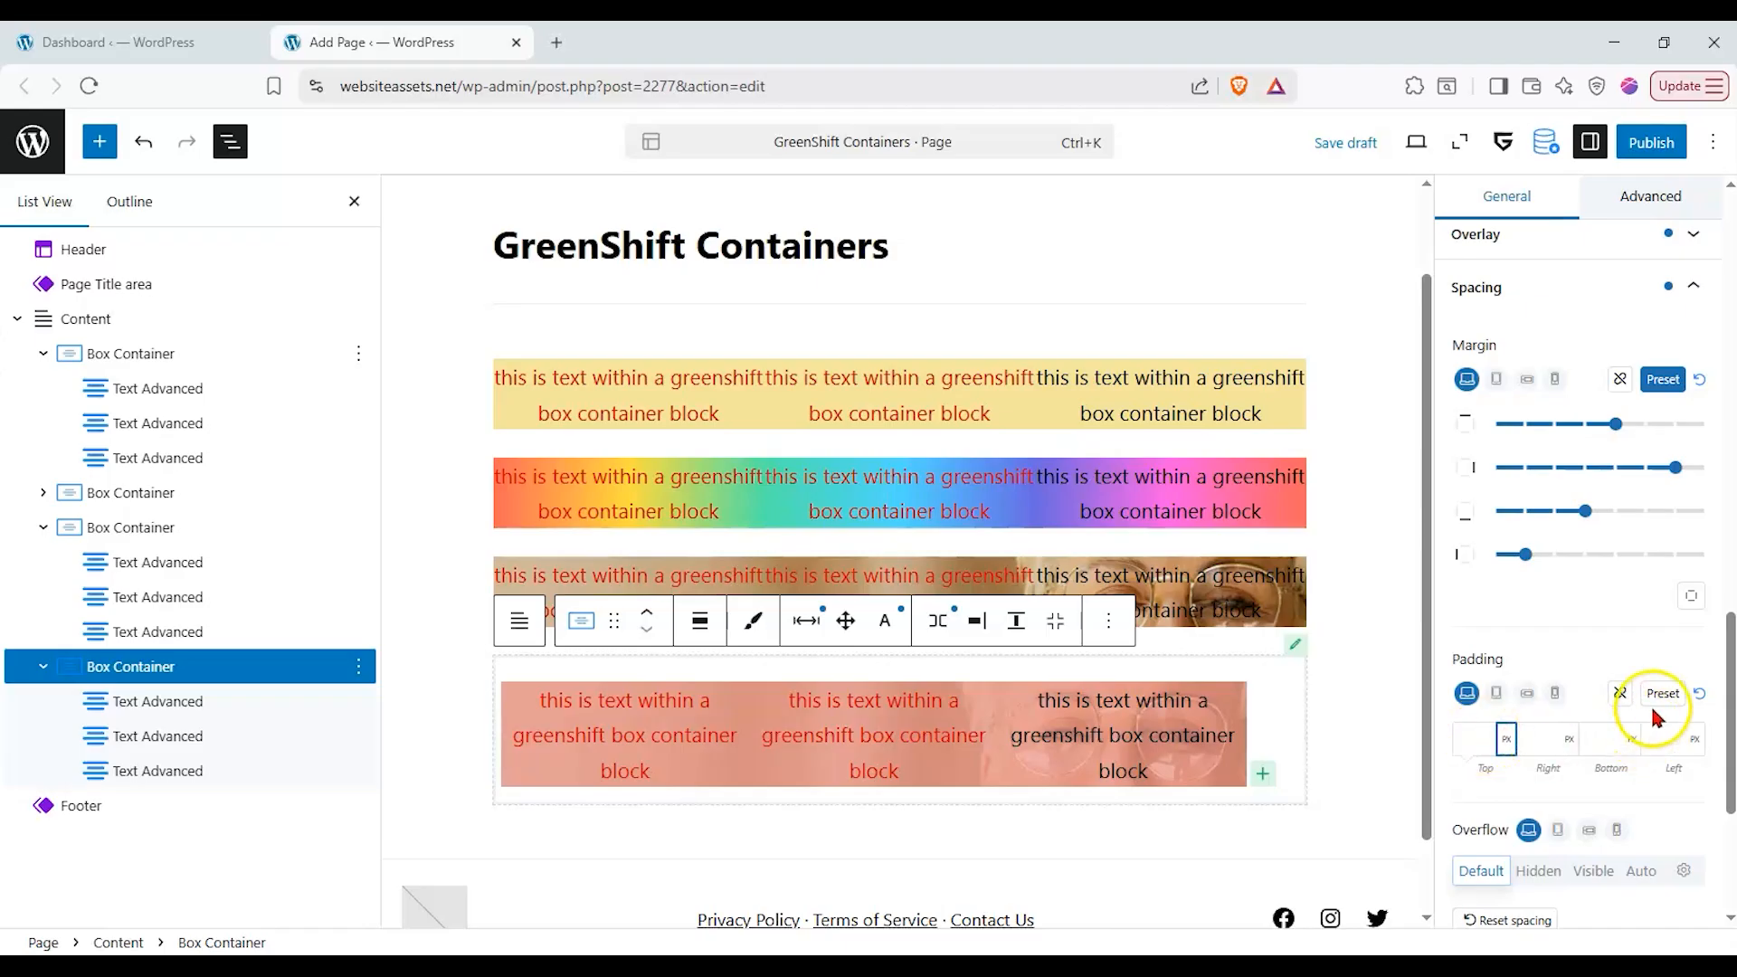
click(1654, 713)
drag(1496, 738, 1705, 737)
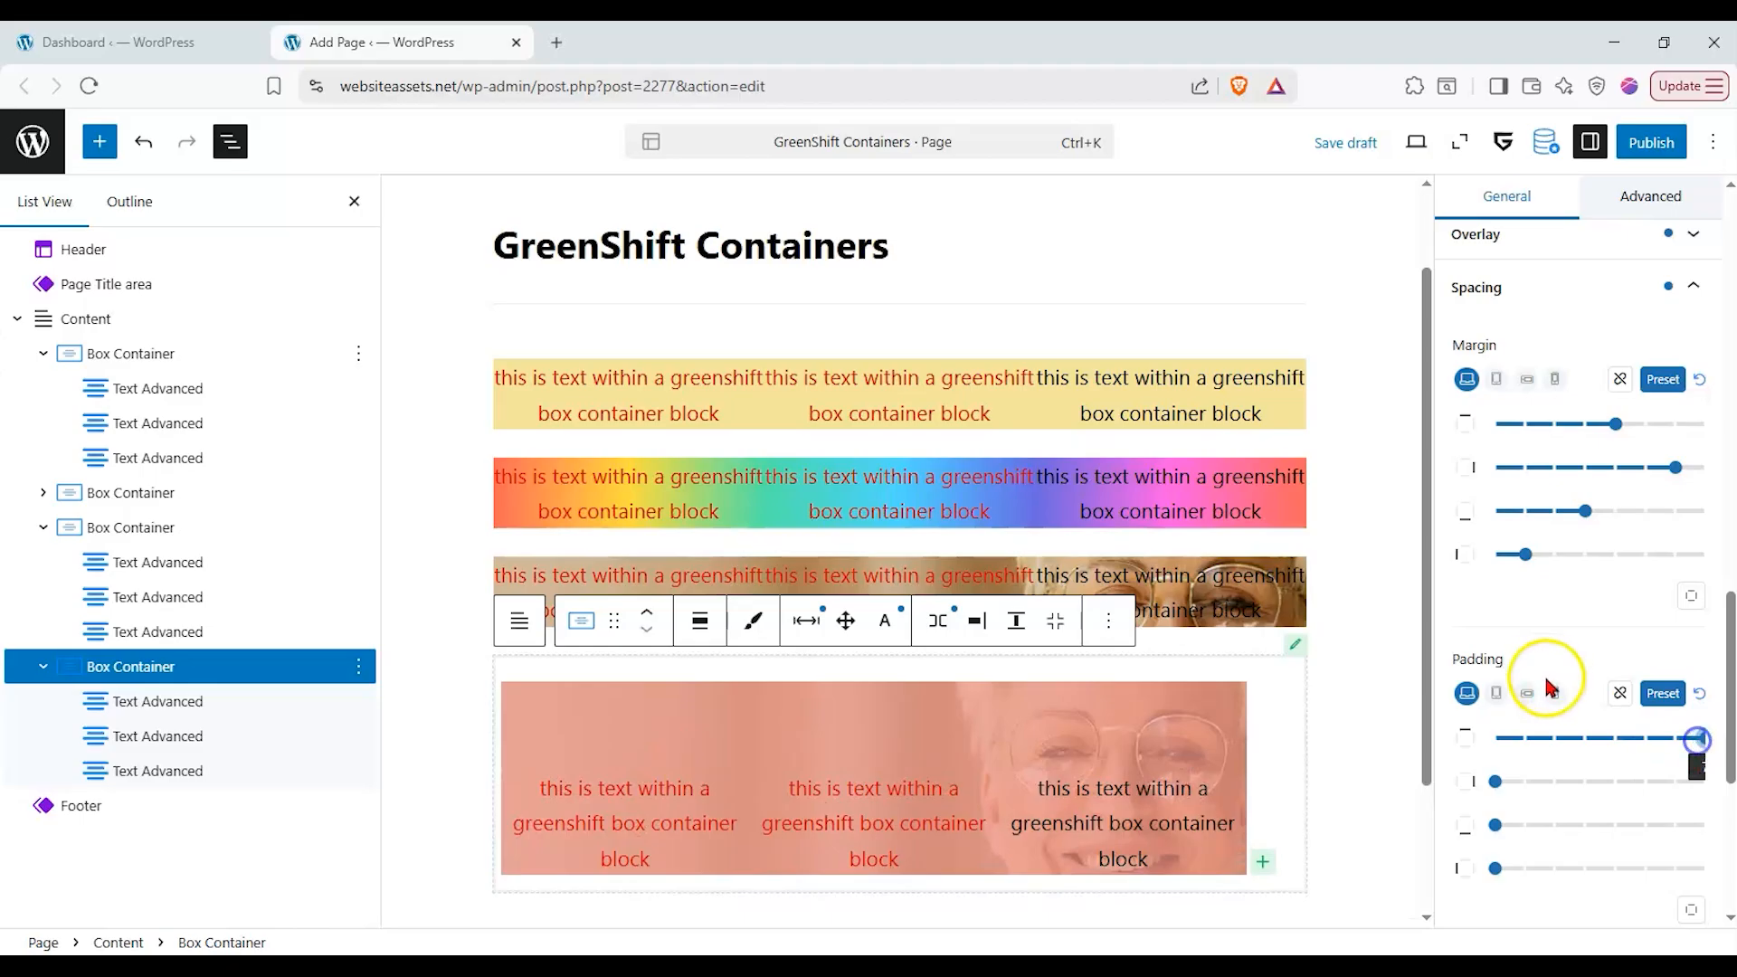
drag(1533, 783, 1575, 825)
drag(1495, 869, 1566, 869)
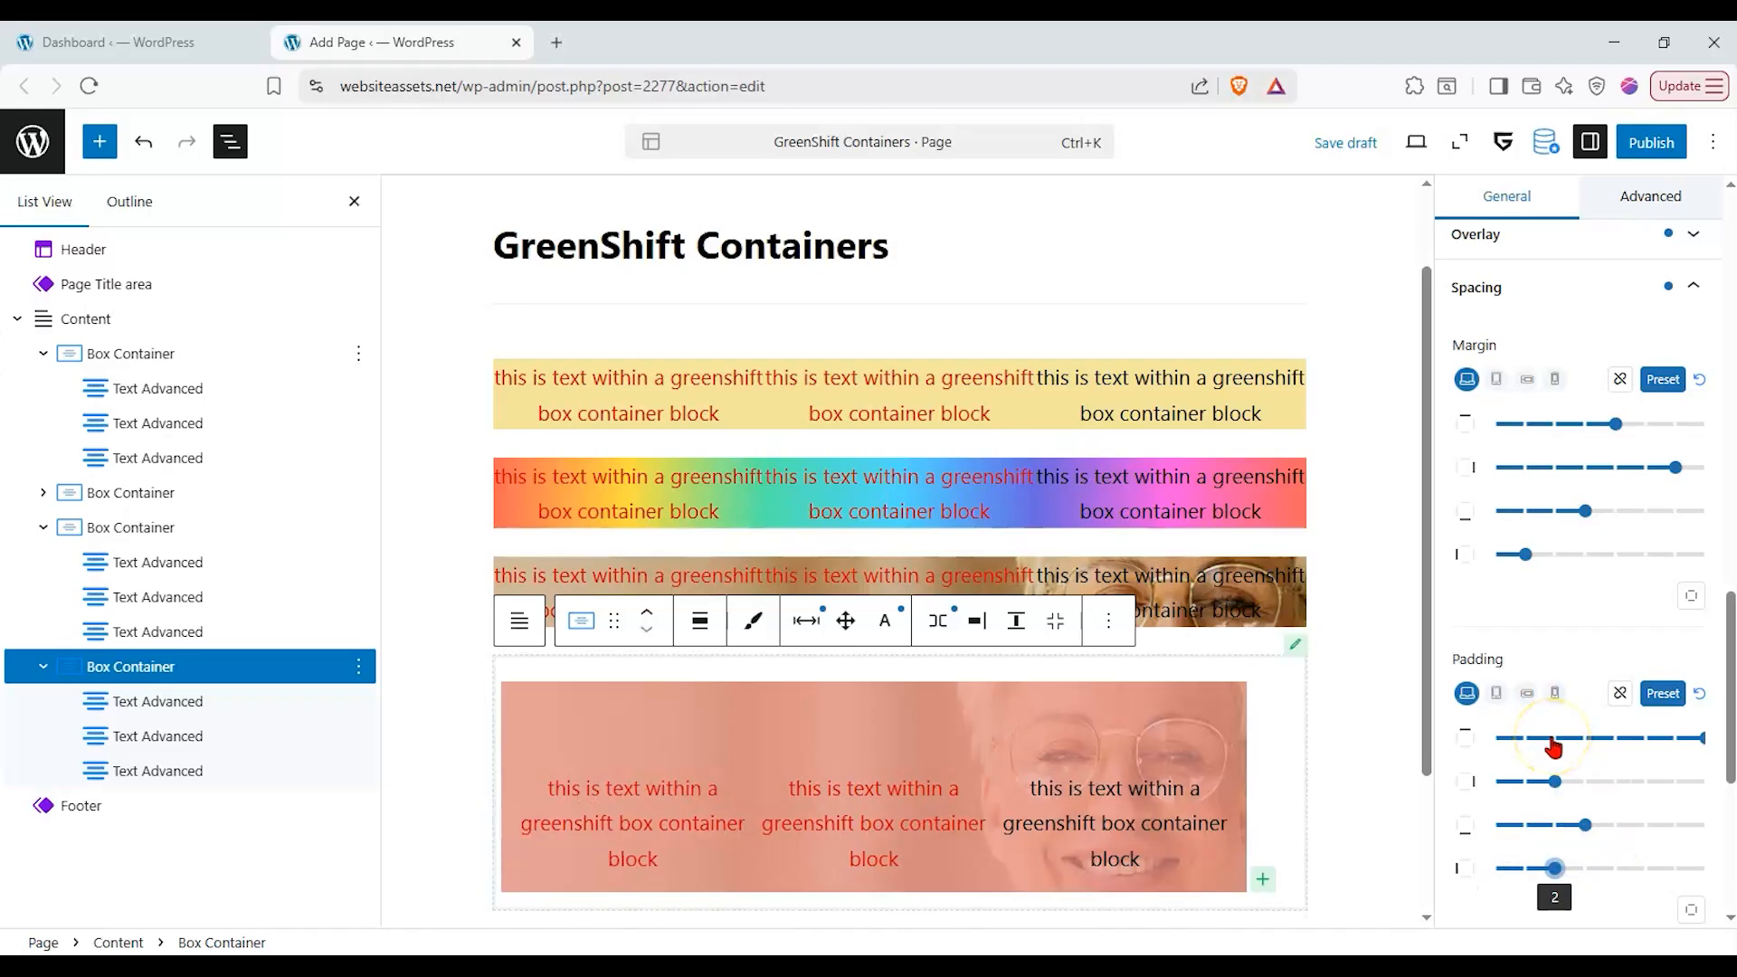
- Apply the first border preset, a 1-wide solid line on all sides, to the last Box Container
scroll(1553, 747, down, 4)
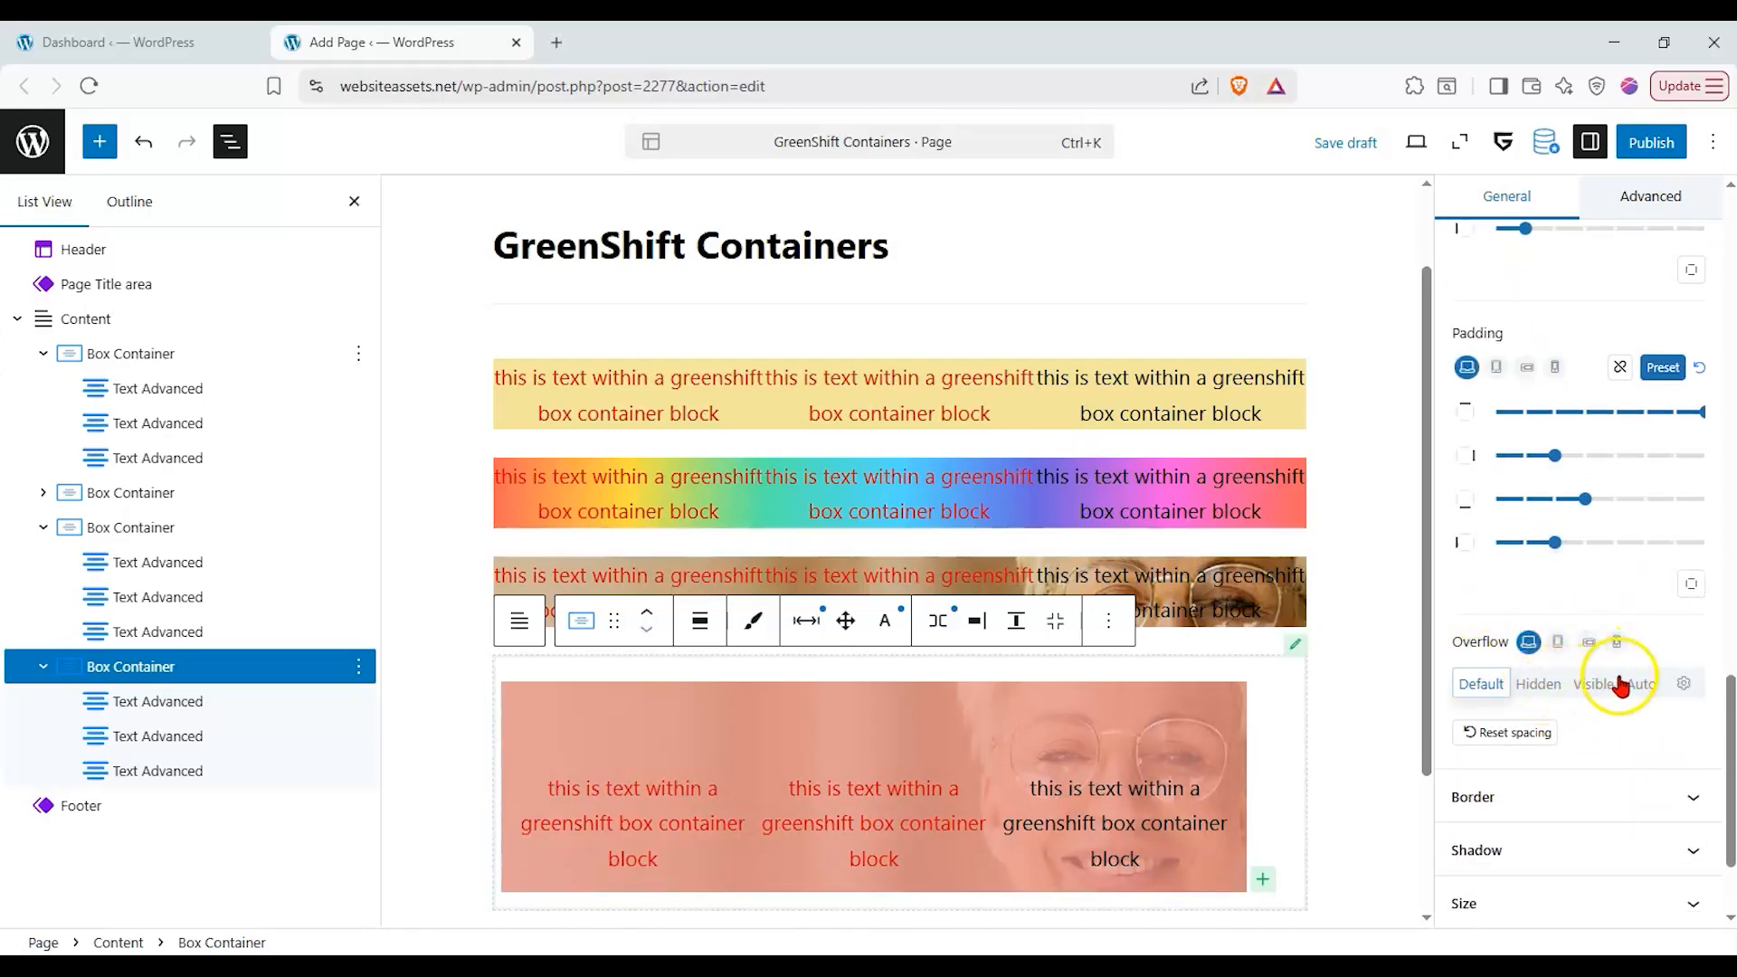
scroll(1593, 638, down, 2)
click(1588, 629)
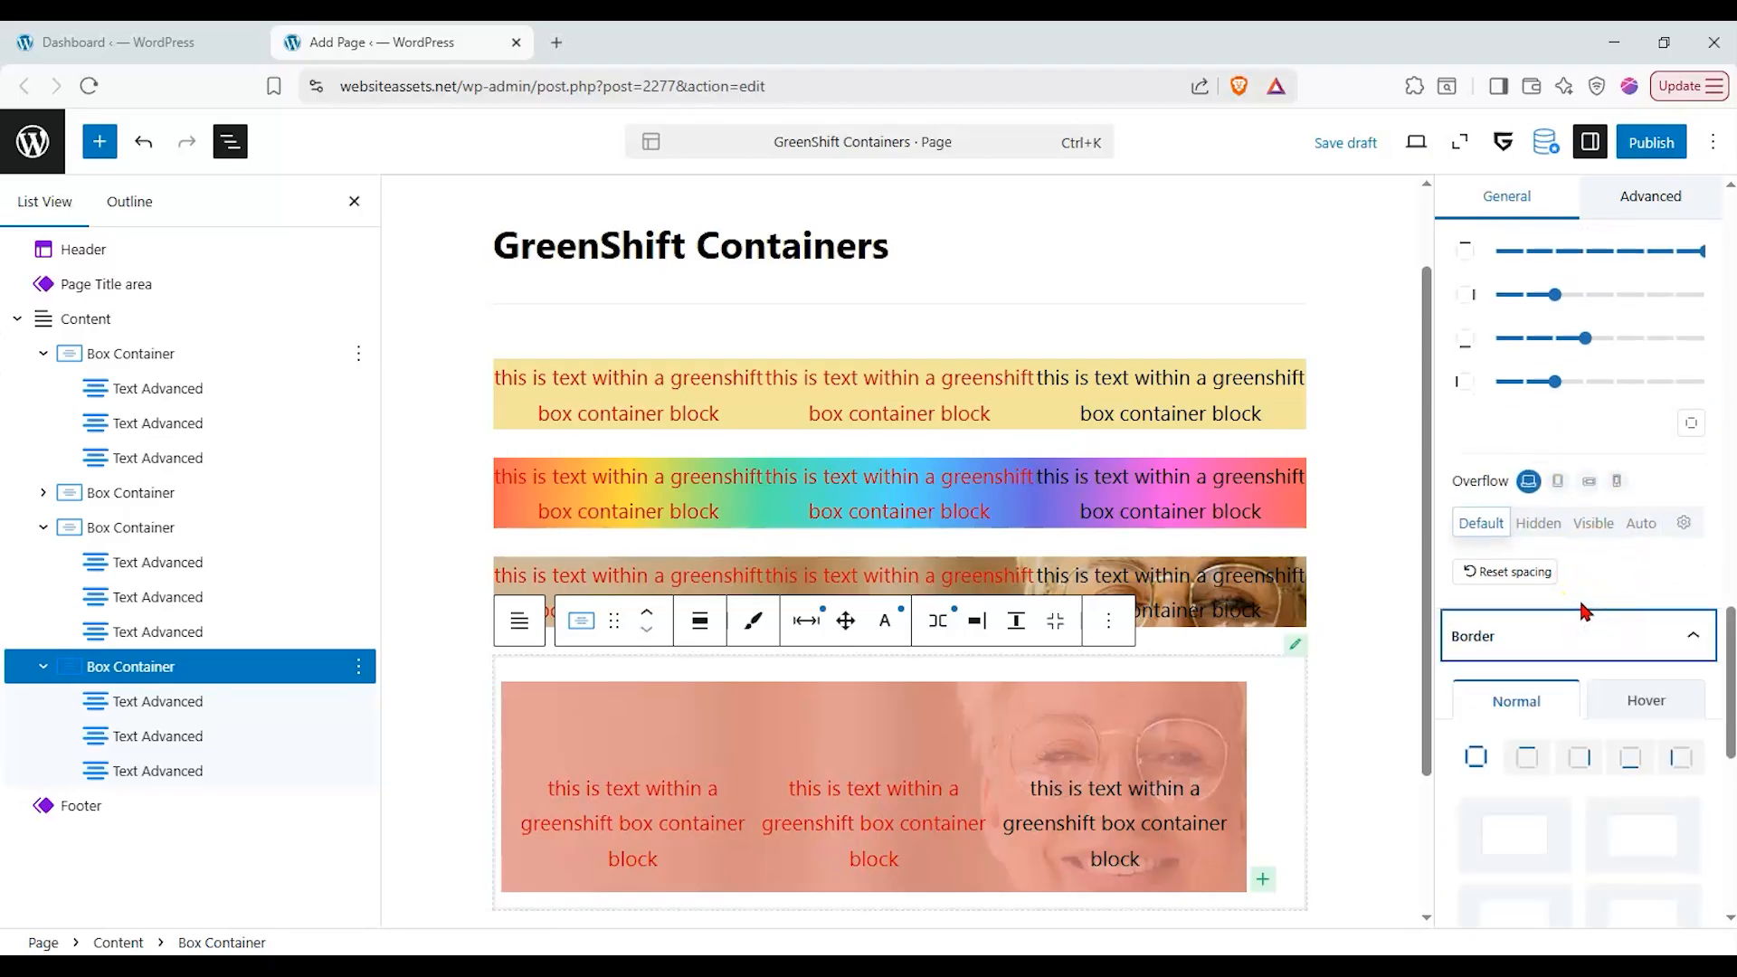
scroll(1575, 651, down, 3)
click(1523, 624)
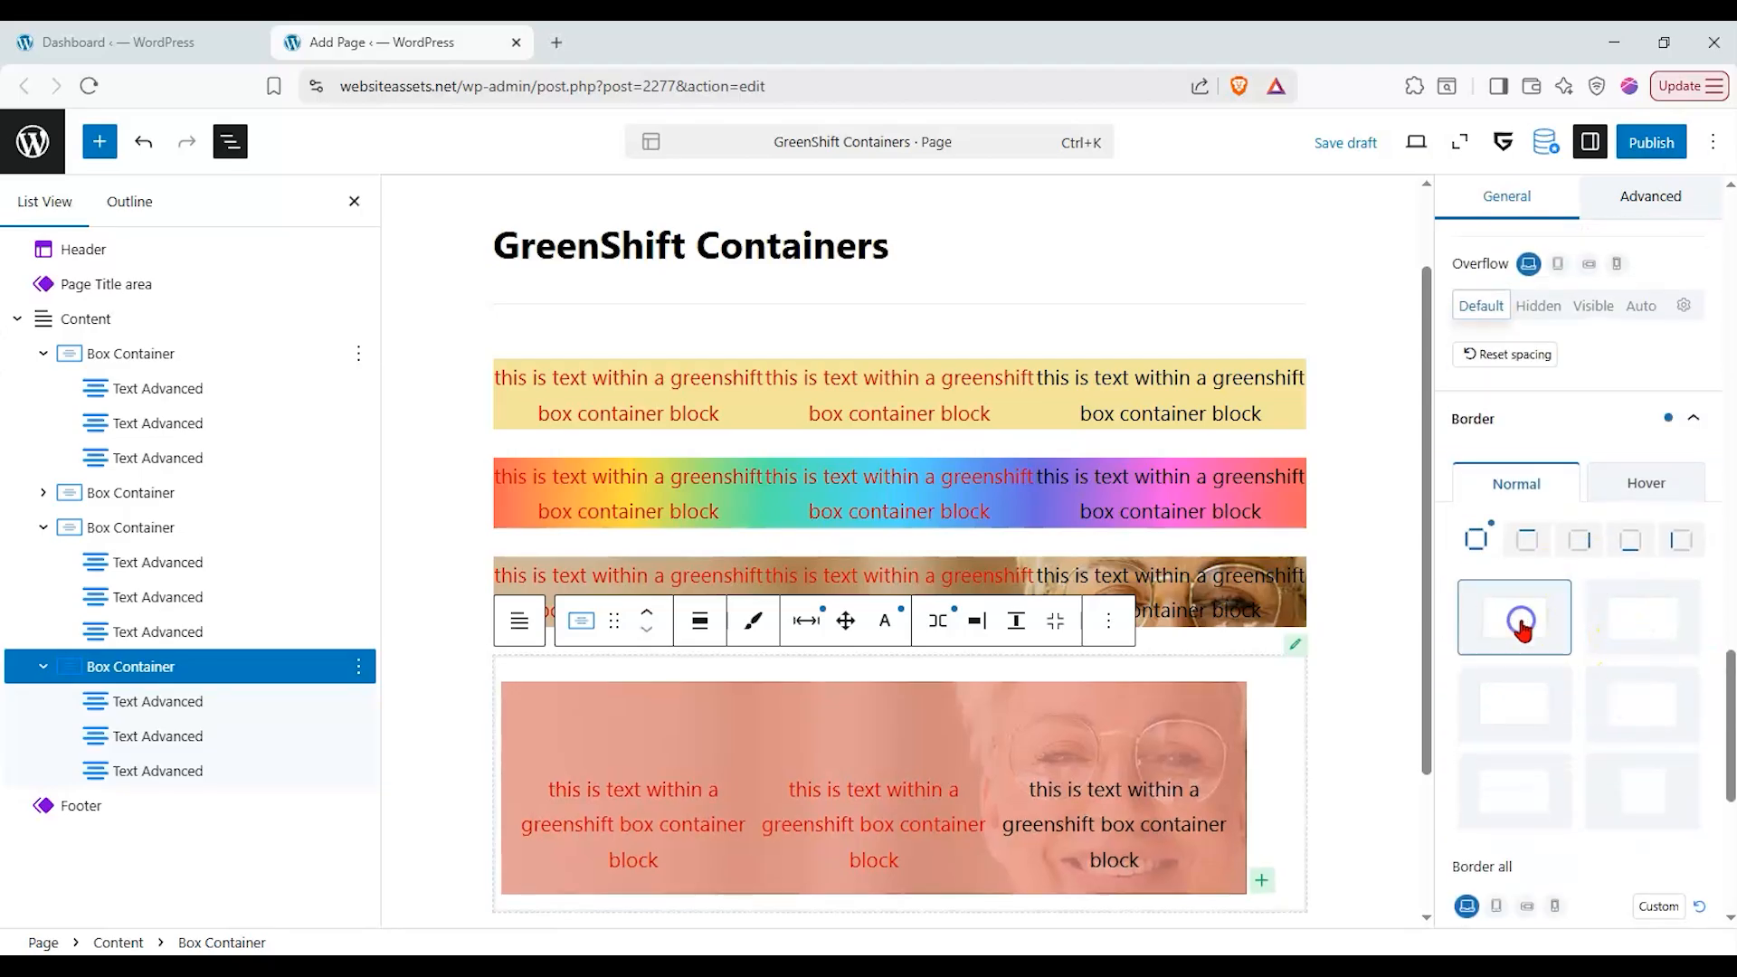
- Set the border color of the last Box Container to blue, 0008FF
scroll(1565, 688, down, 4)
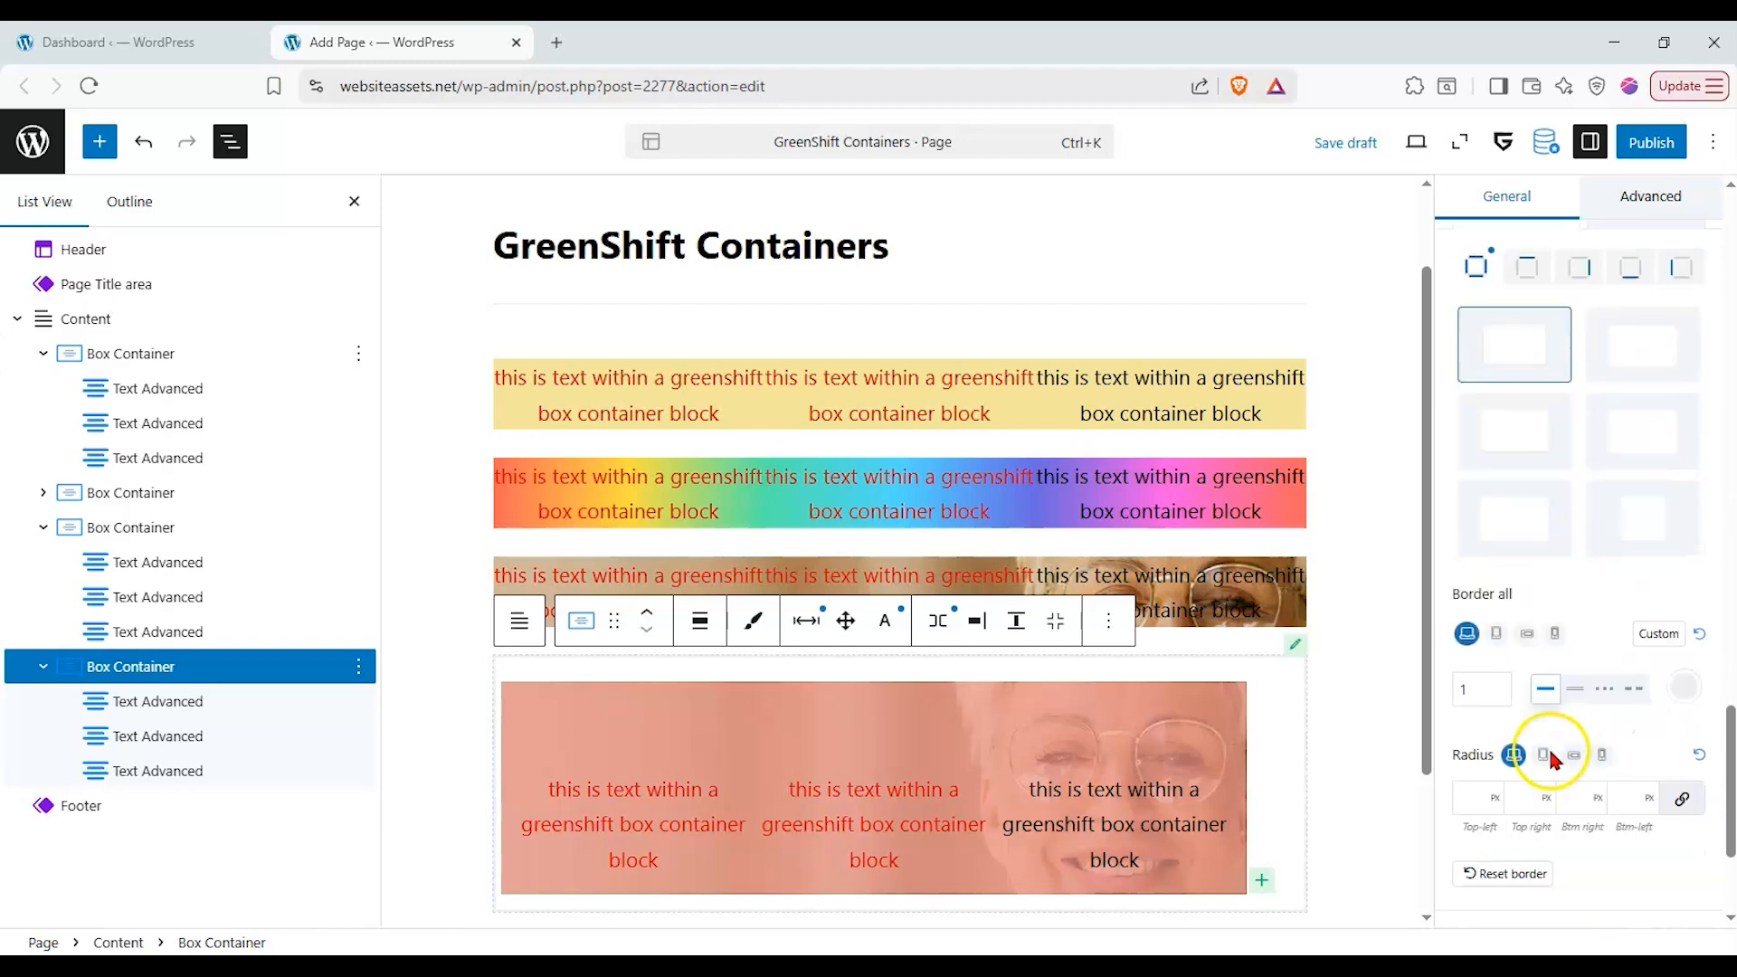
click(1690, 637)
drag(1538, 211, 1562, 152)
click(1533, 523)
drag(1599, 318, 1583, 318)
drag(1634, 130, 1652, 120)
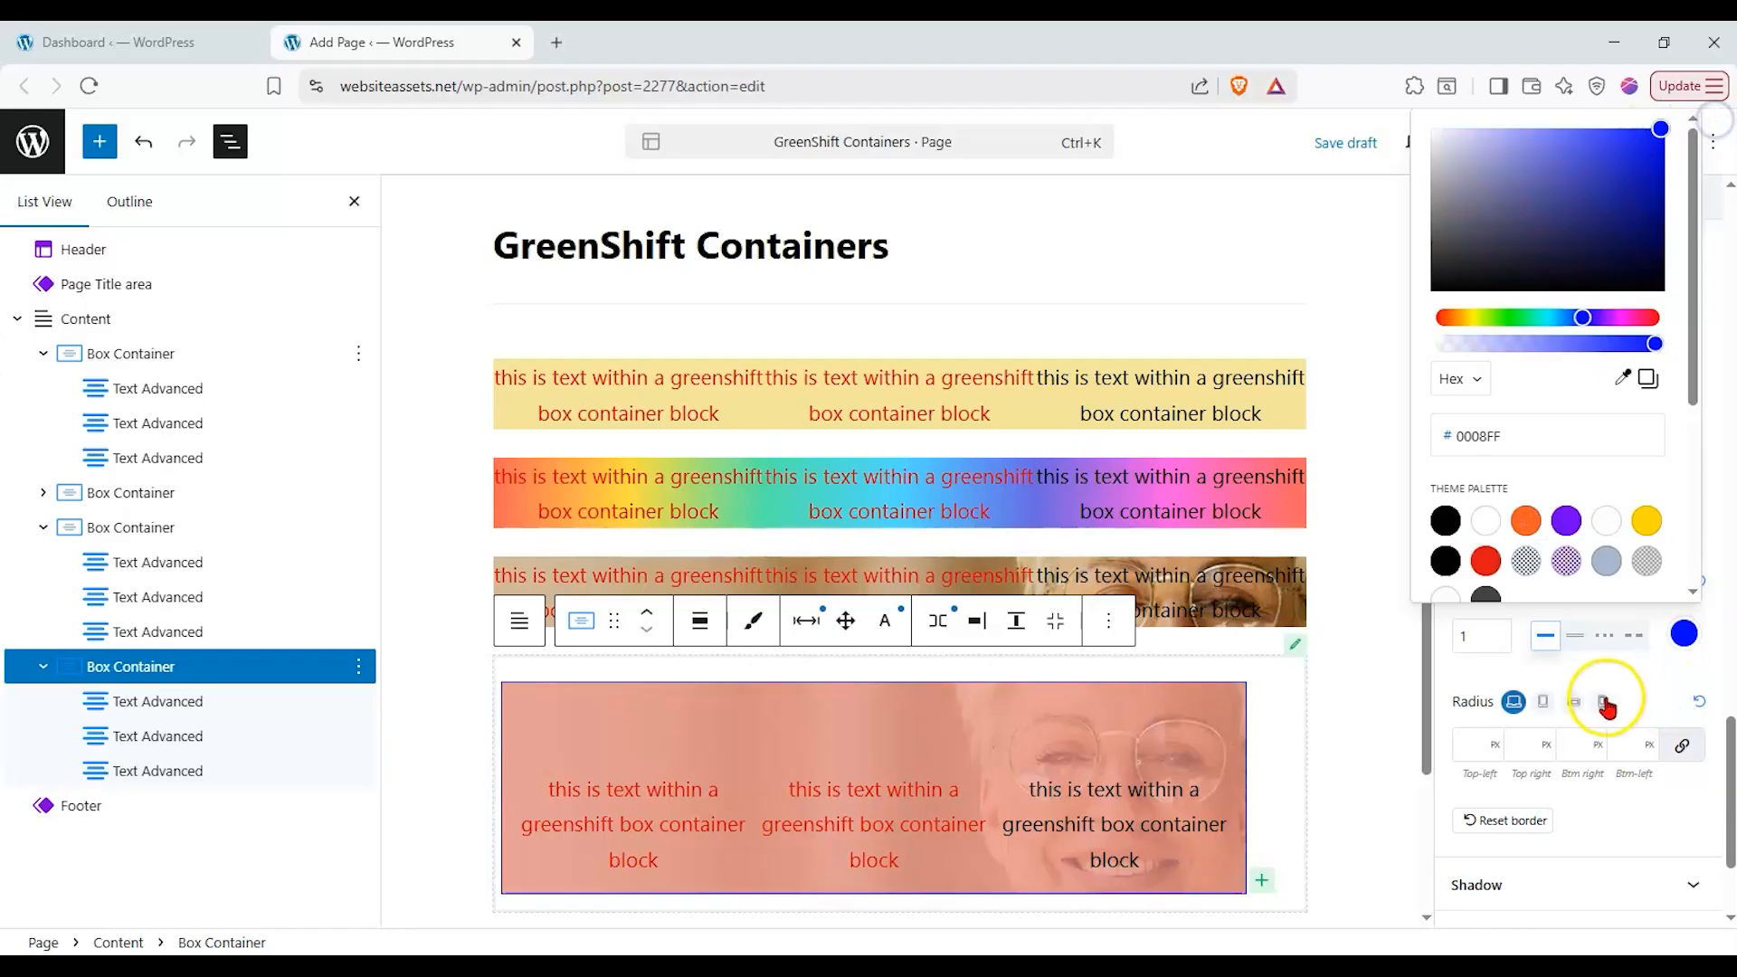
click(1652, 705)
- Apply the first shadow preset, with a Y offset of 15 and blur of 25, to the last Box Container
scroll(1649, 706, down, 2)
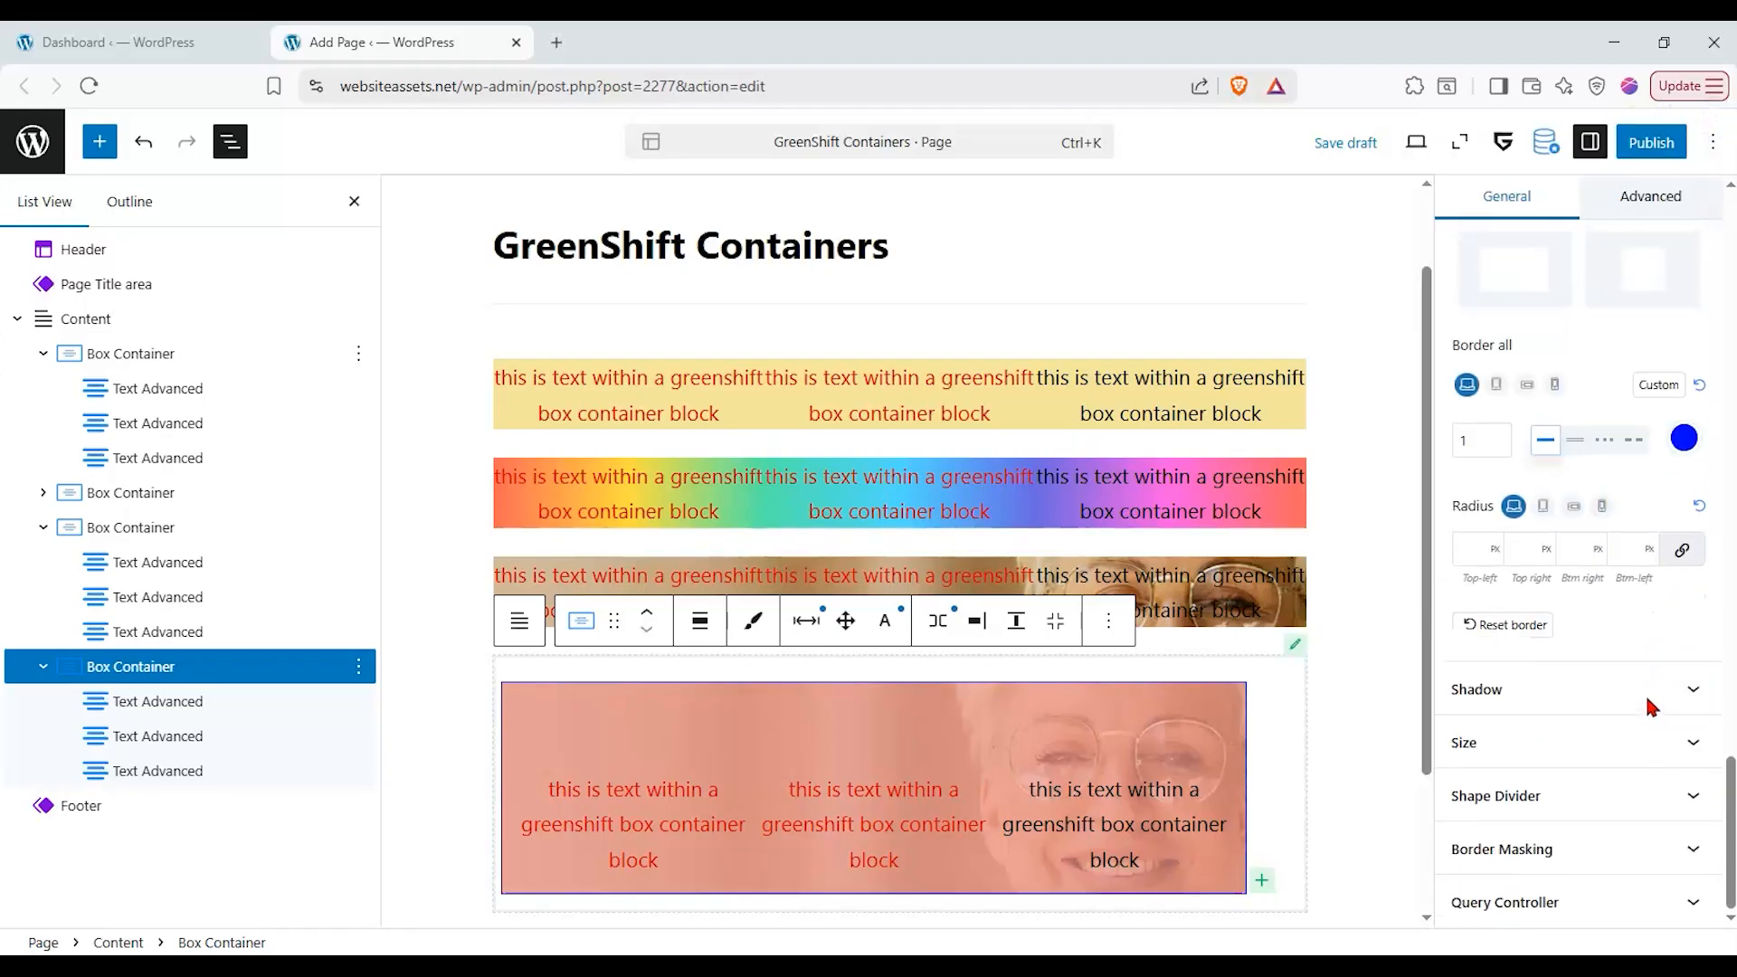
click(1647, 695)
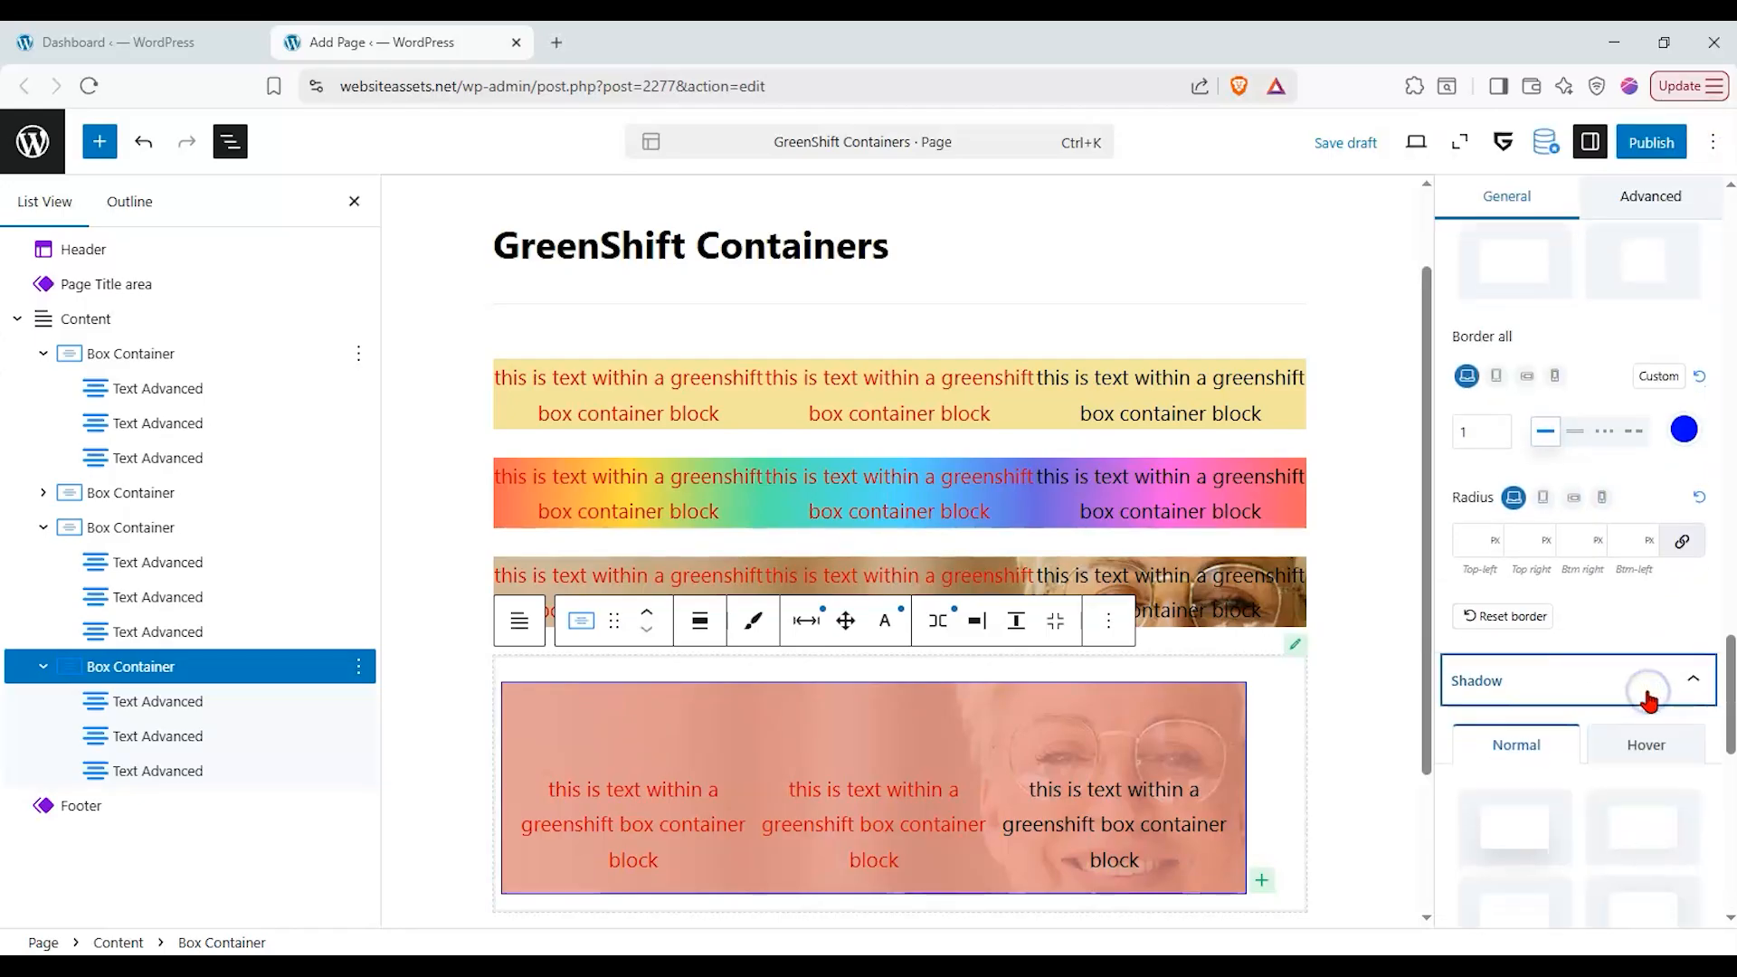
scroll(1539, 723, down, 1)
click(1520, 740)
scroll(1102, 695, down, 1)
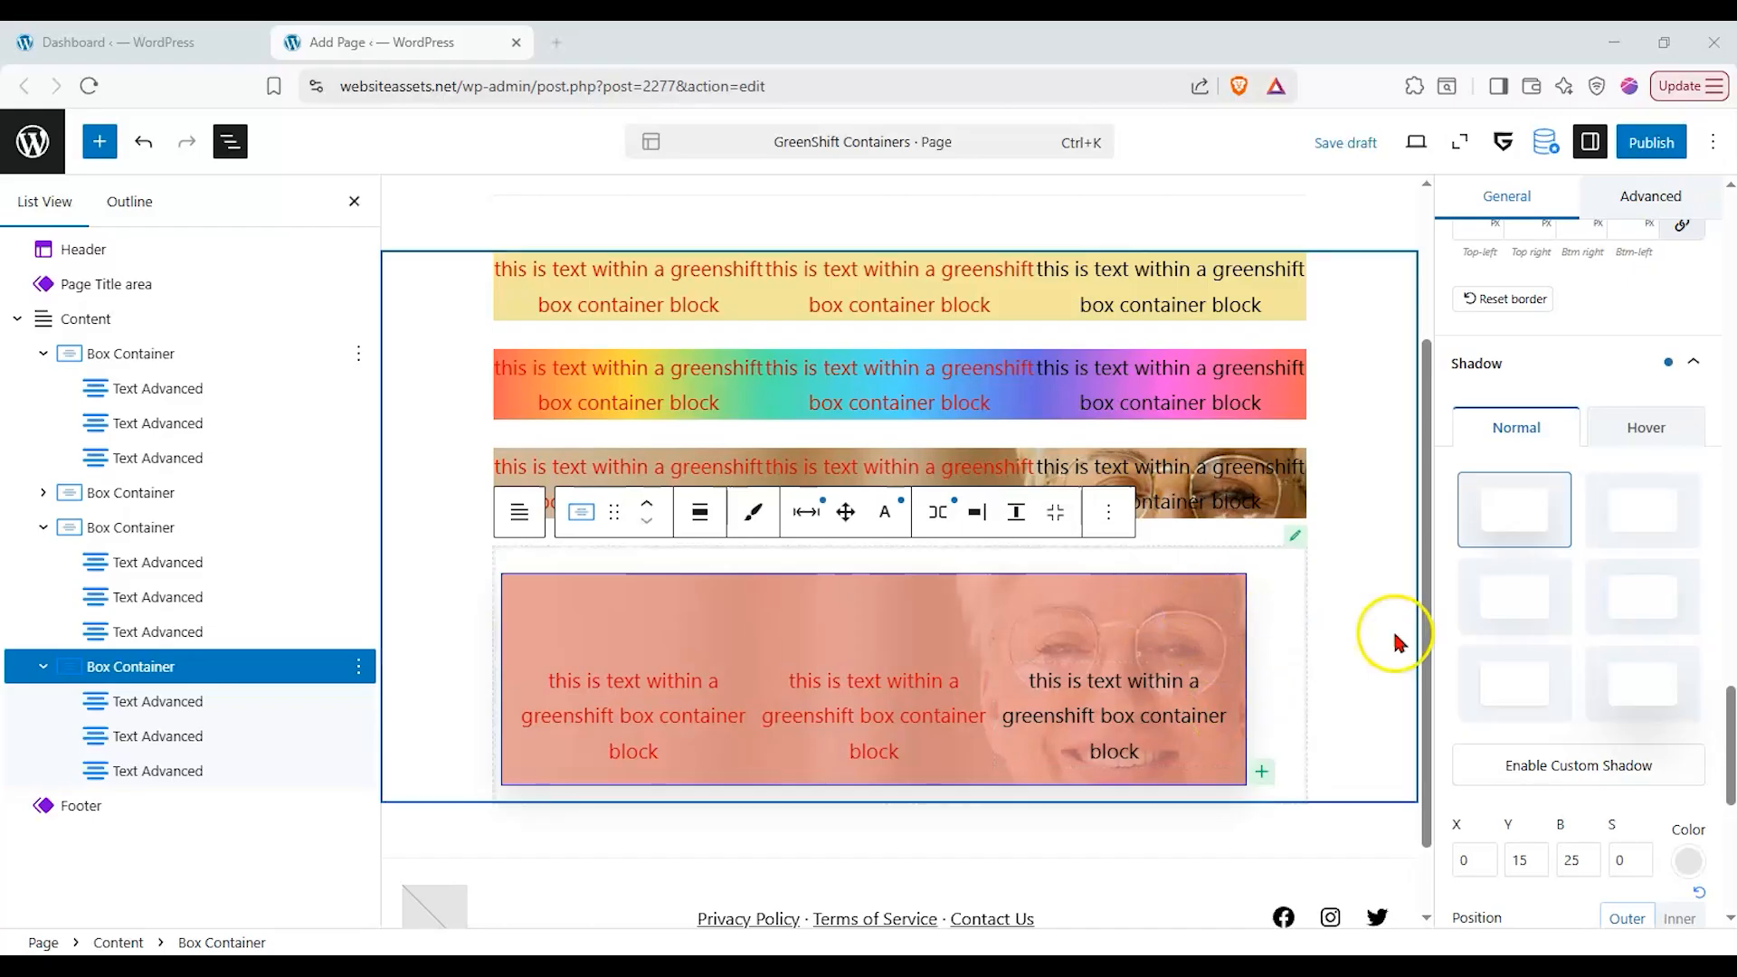
- Set the width of the last Box Container to Auto in its Size settings
scroll(1385, 632, down, 1)
scroll(1512, 640, down, 3)
scroll(1525, 597, down, 5)
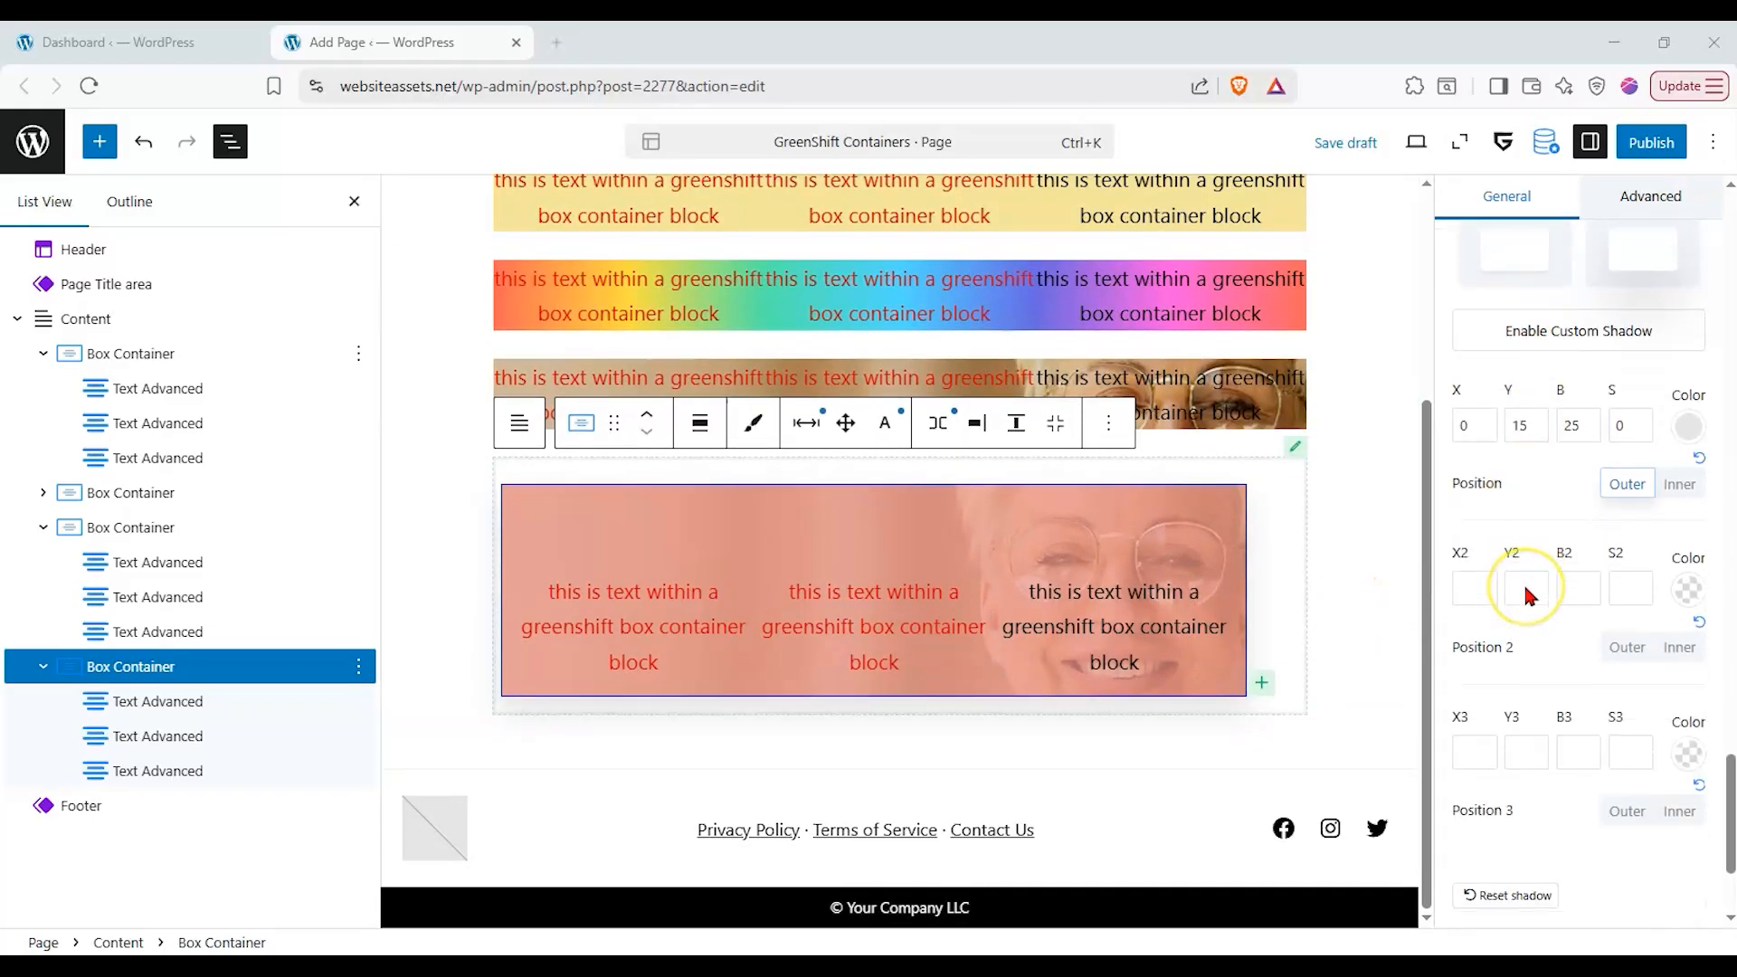
click(1599, 734)
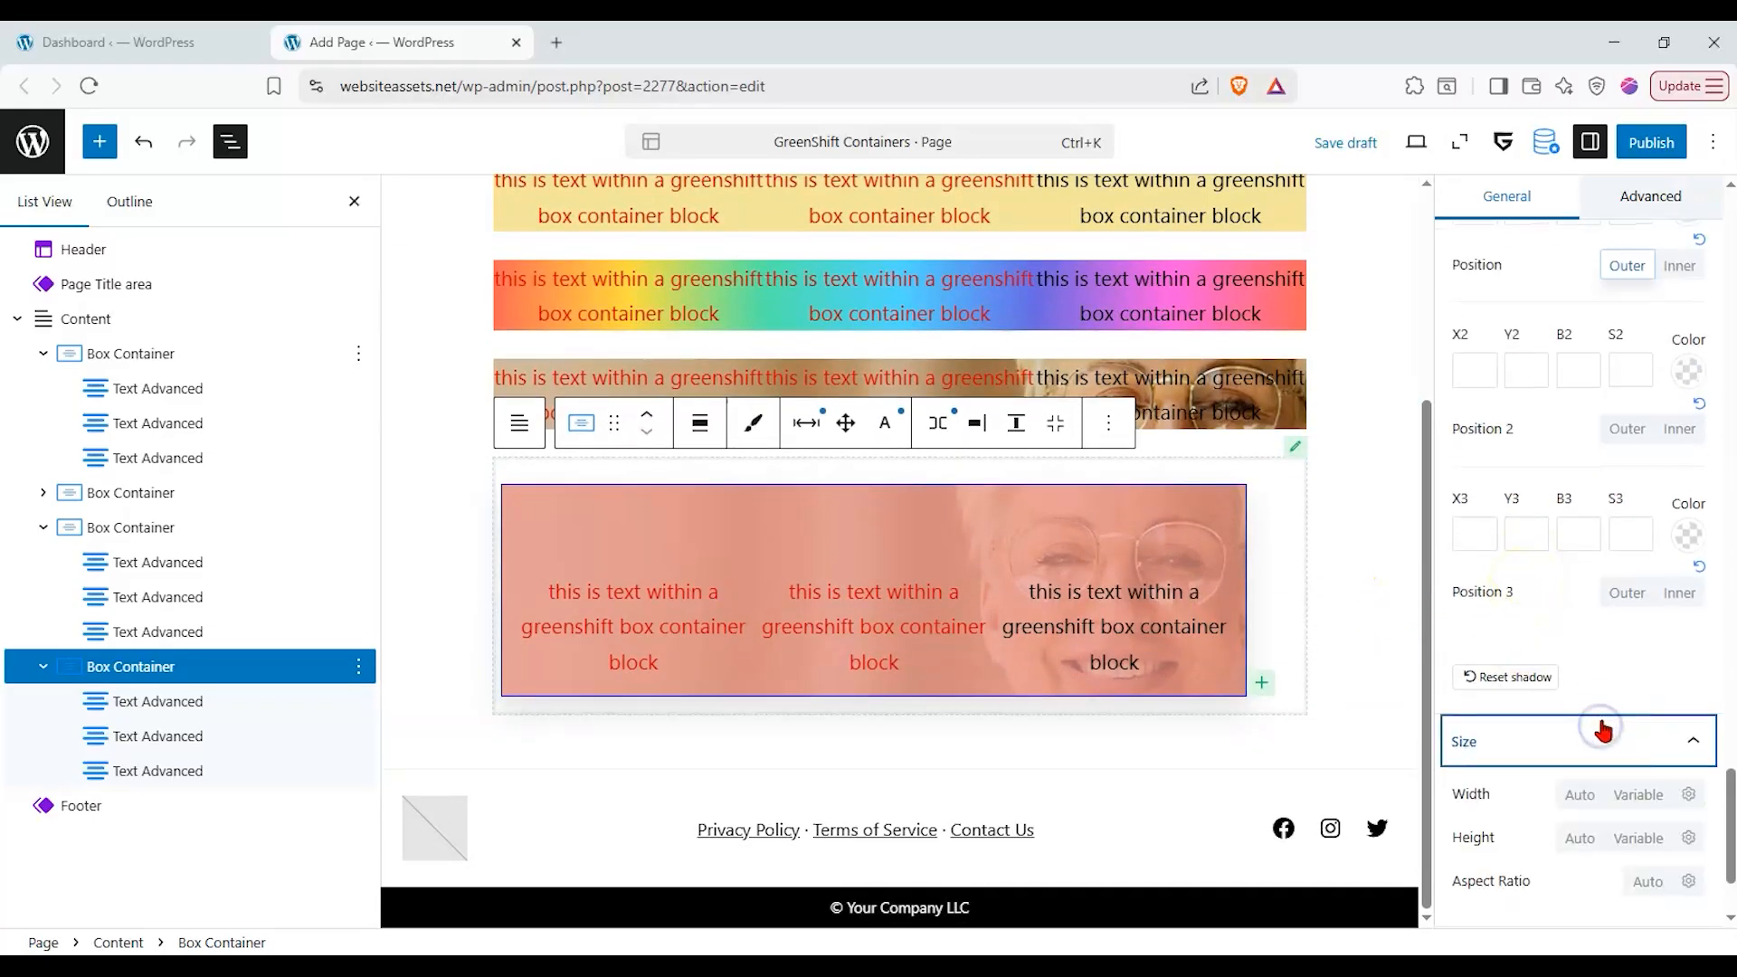
click(1580, 796)
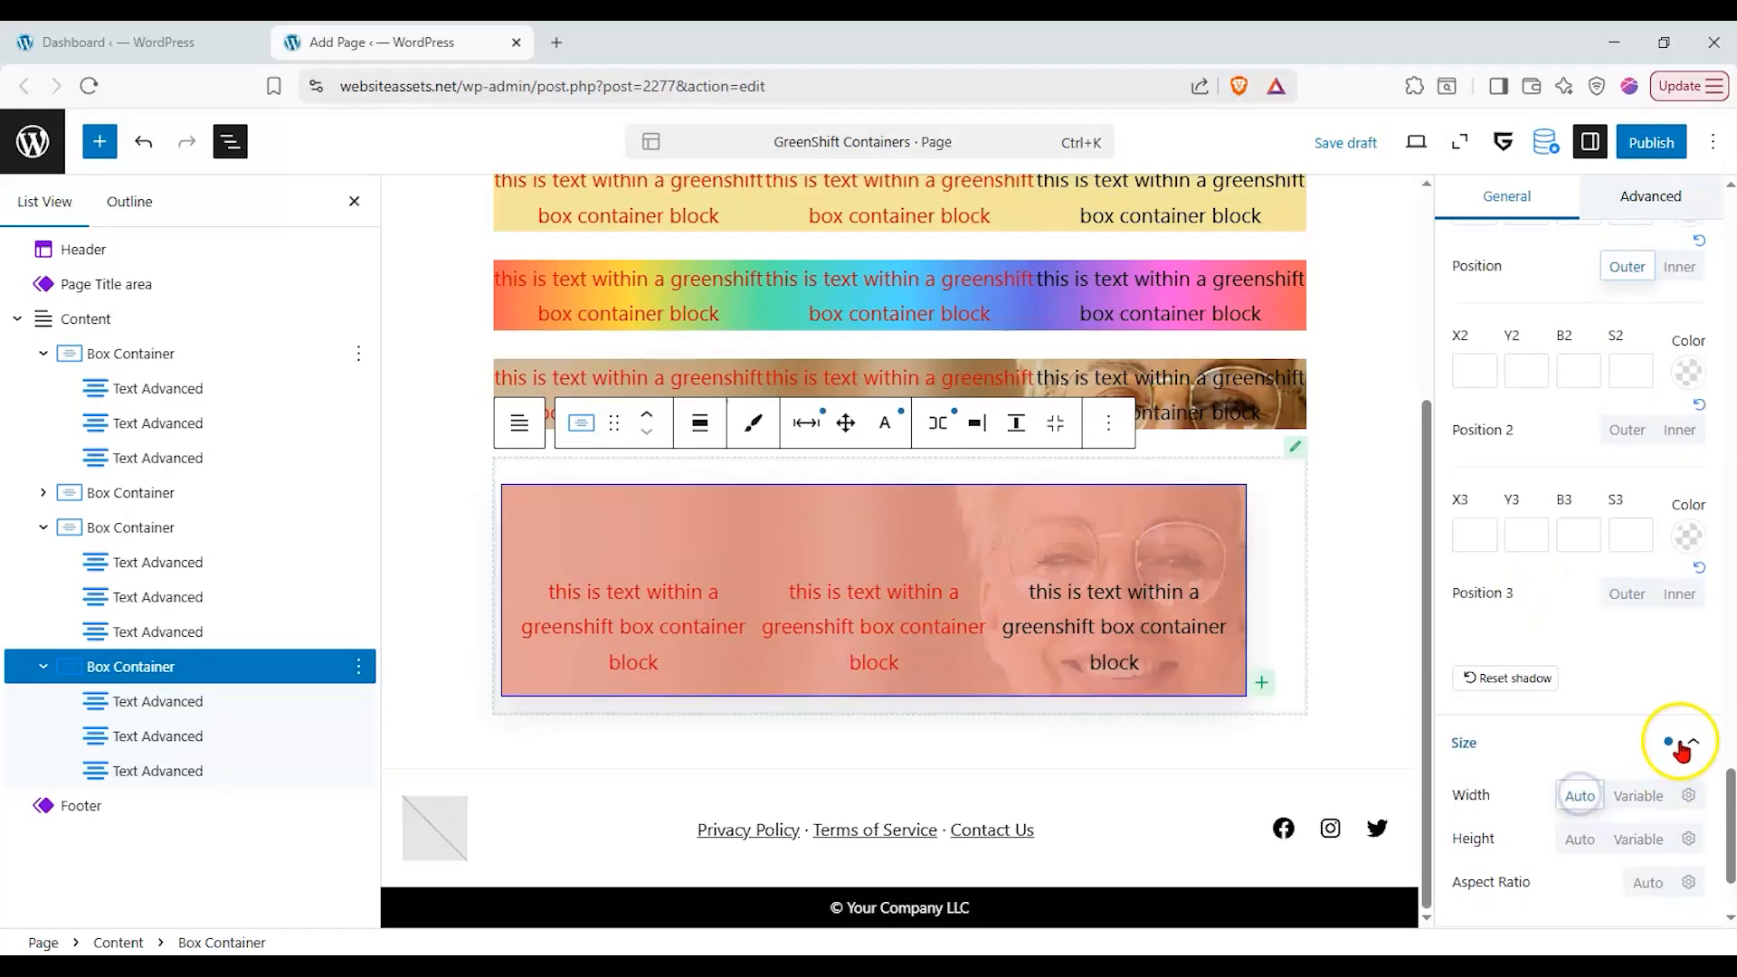
- Set a custom aspect ratio of 16 / 9 for the last Box Container
scroll(1648, 772, down, 2)
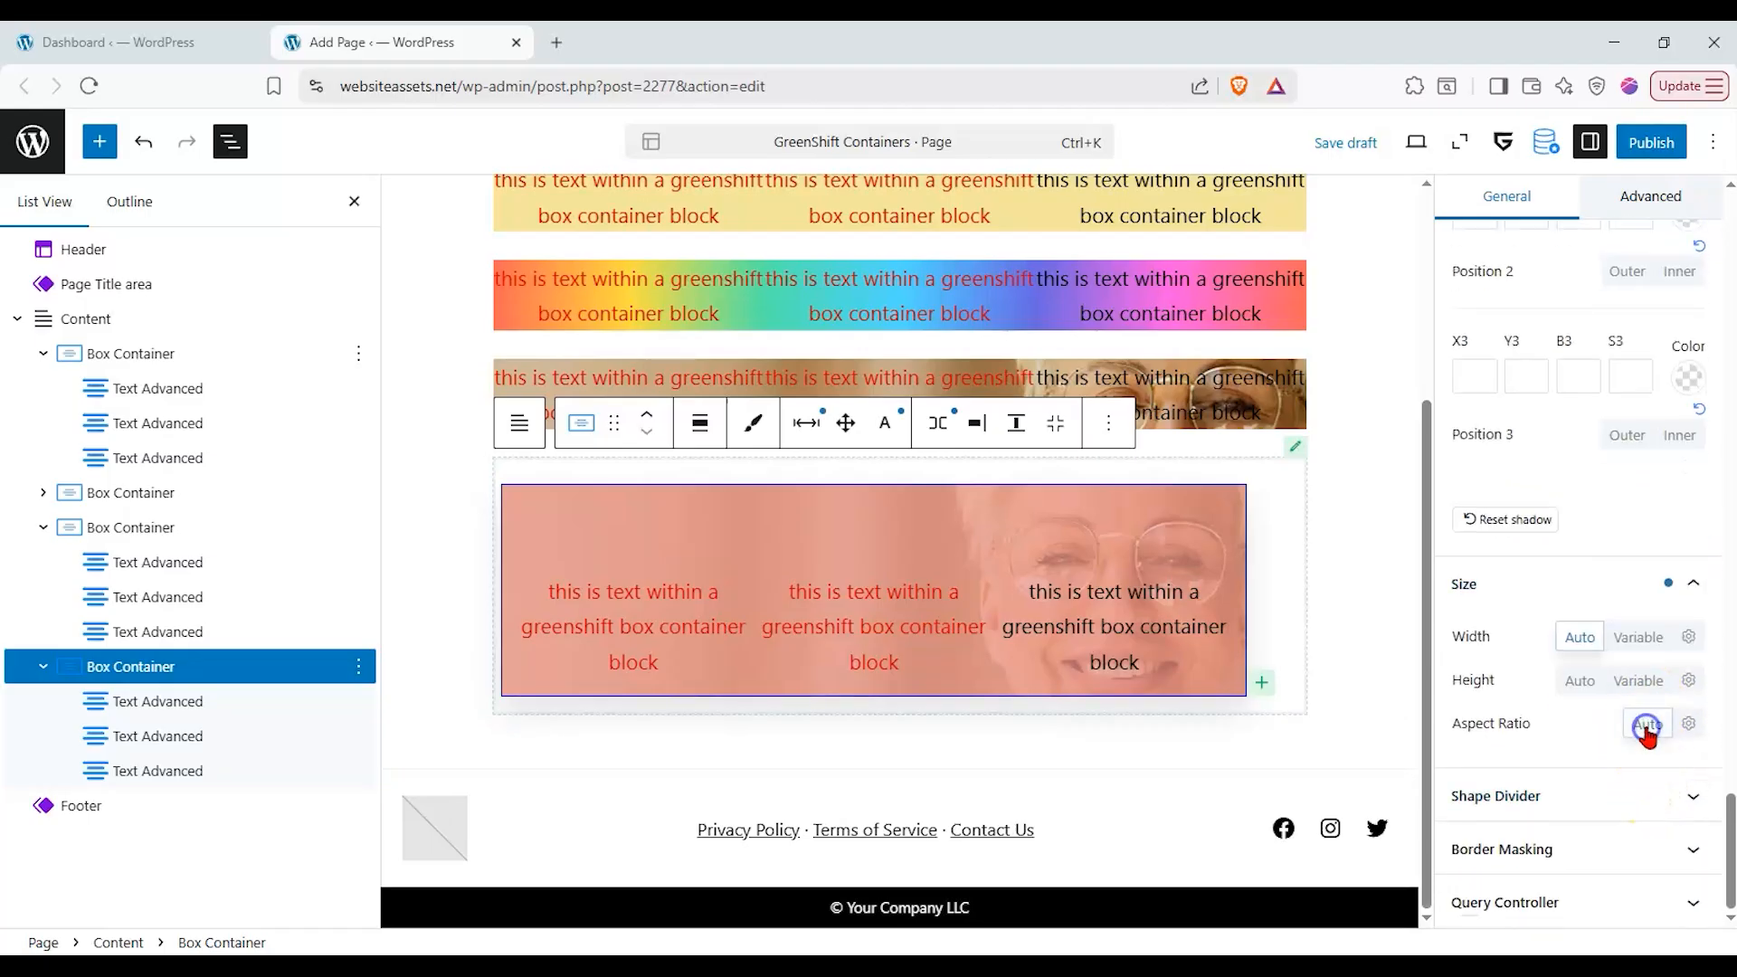
click(1685, 721)
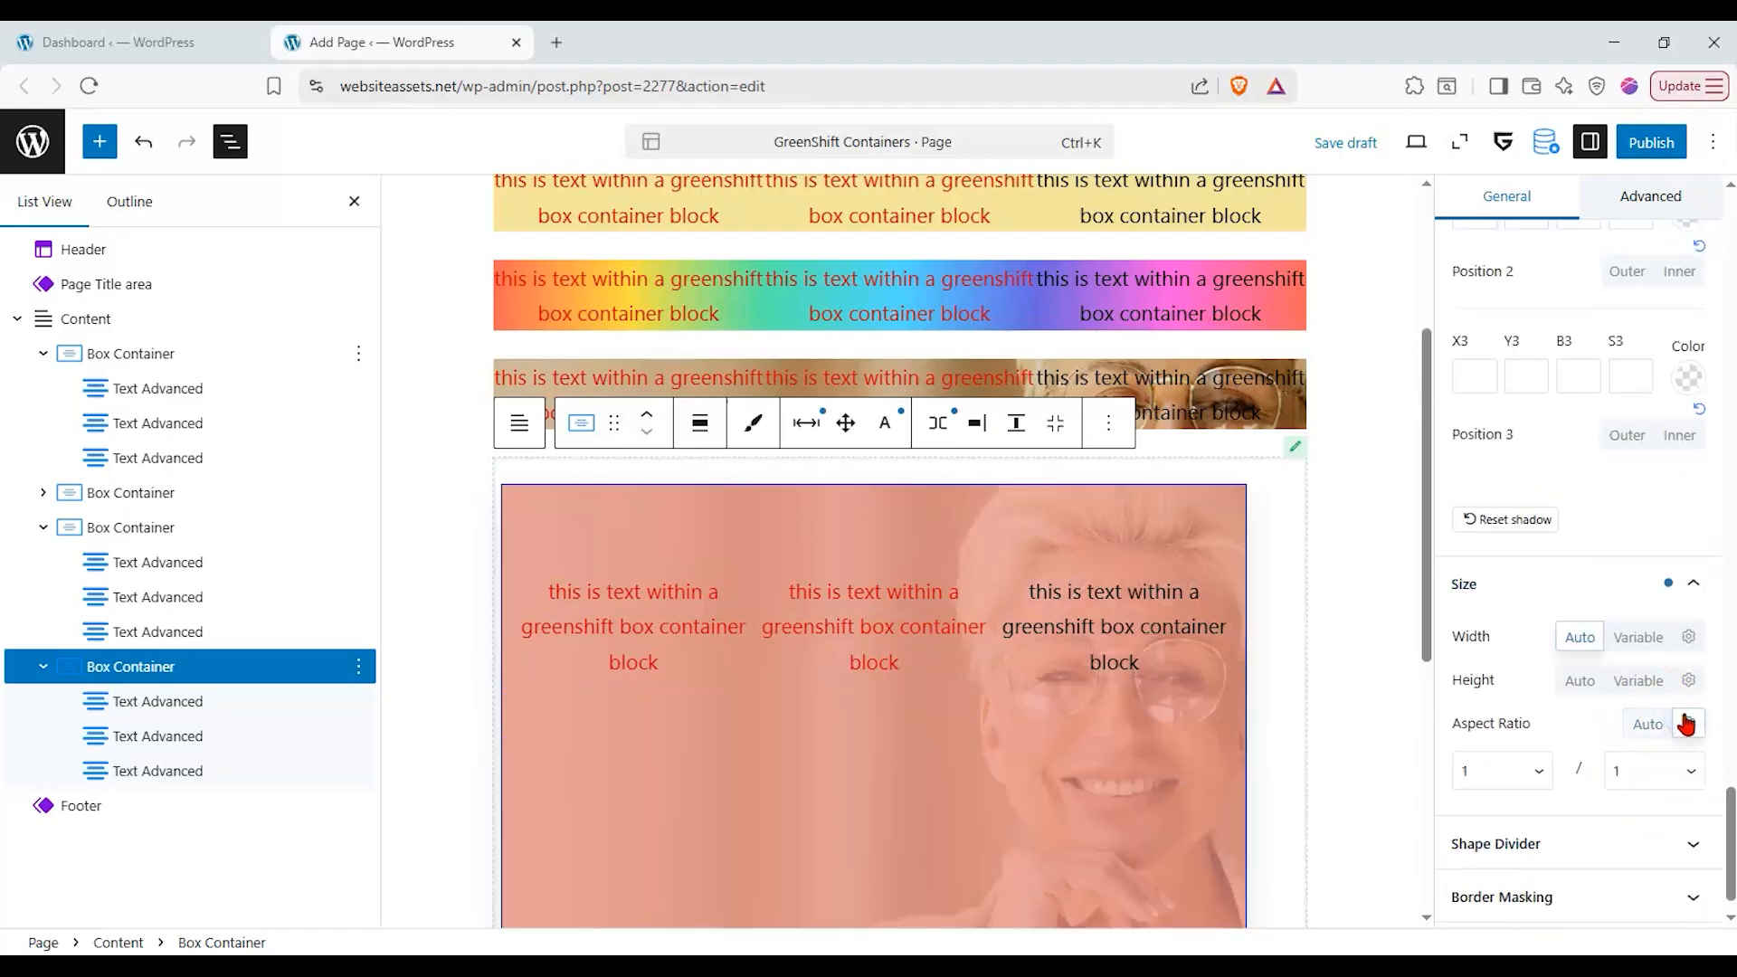
click(1509, 771)
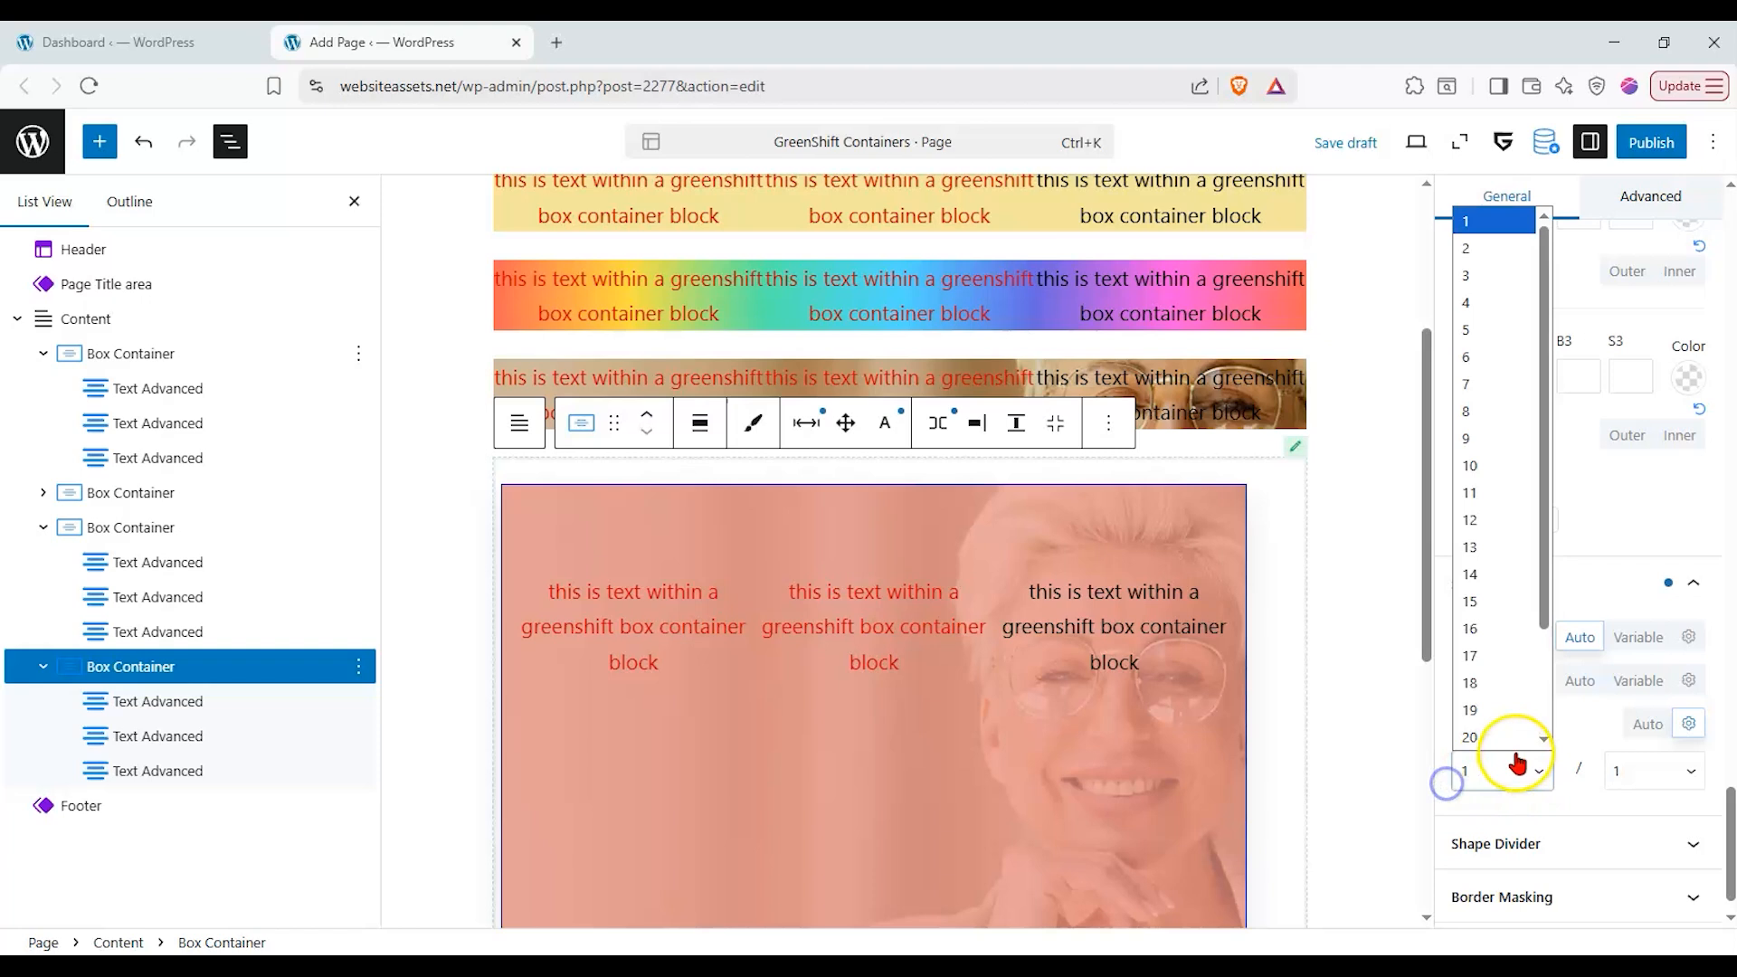
click(1488, 633)
click(1647, 772)
key(Escape)
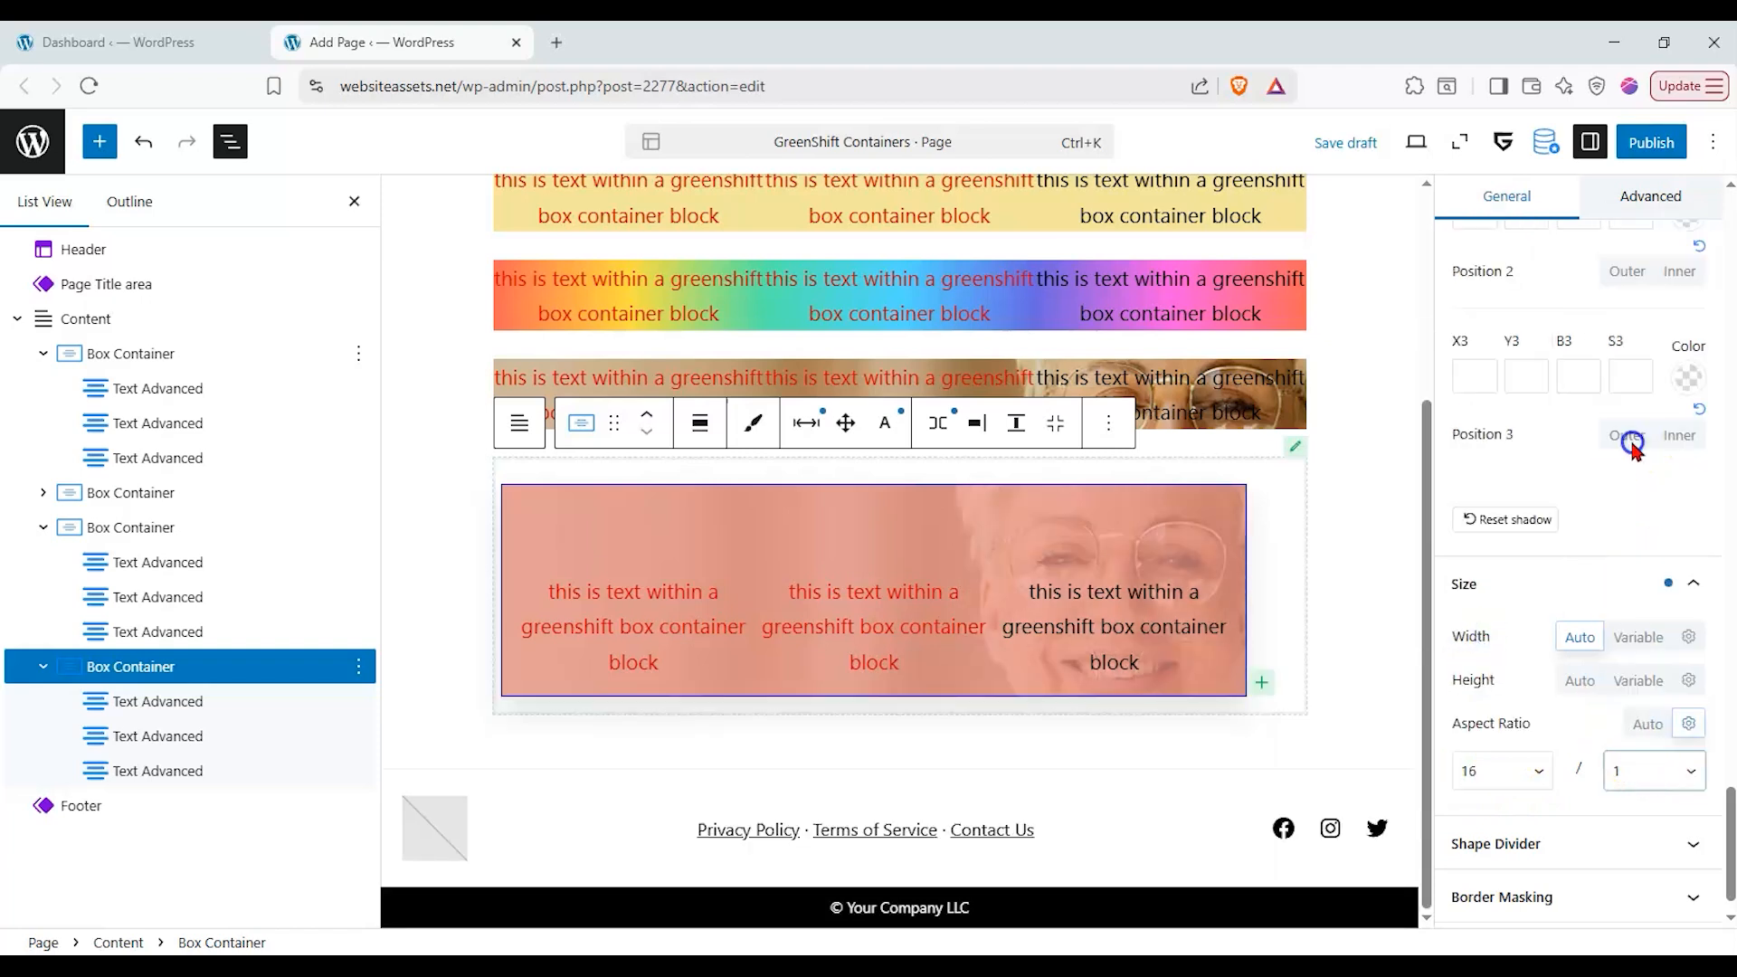
key(9)
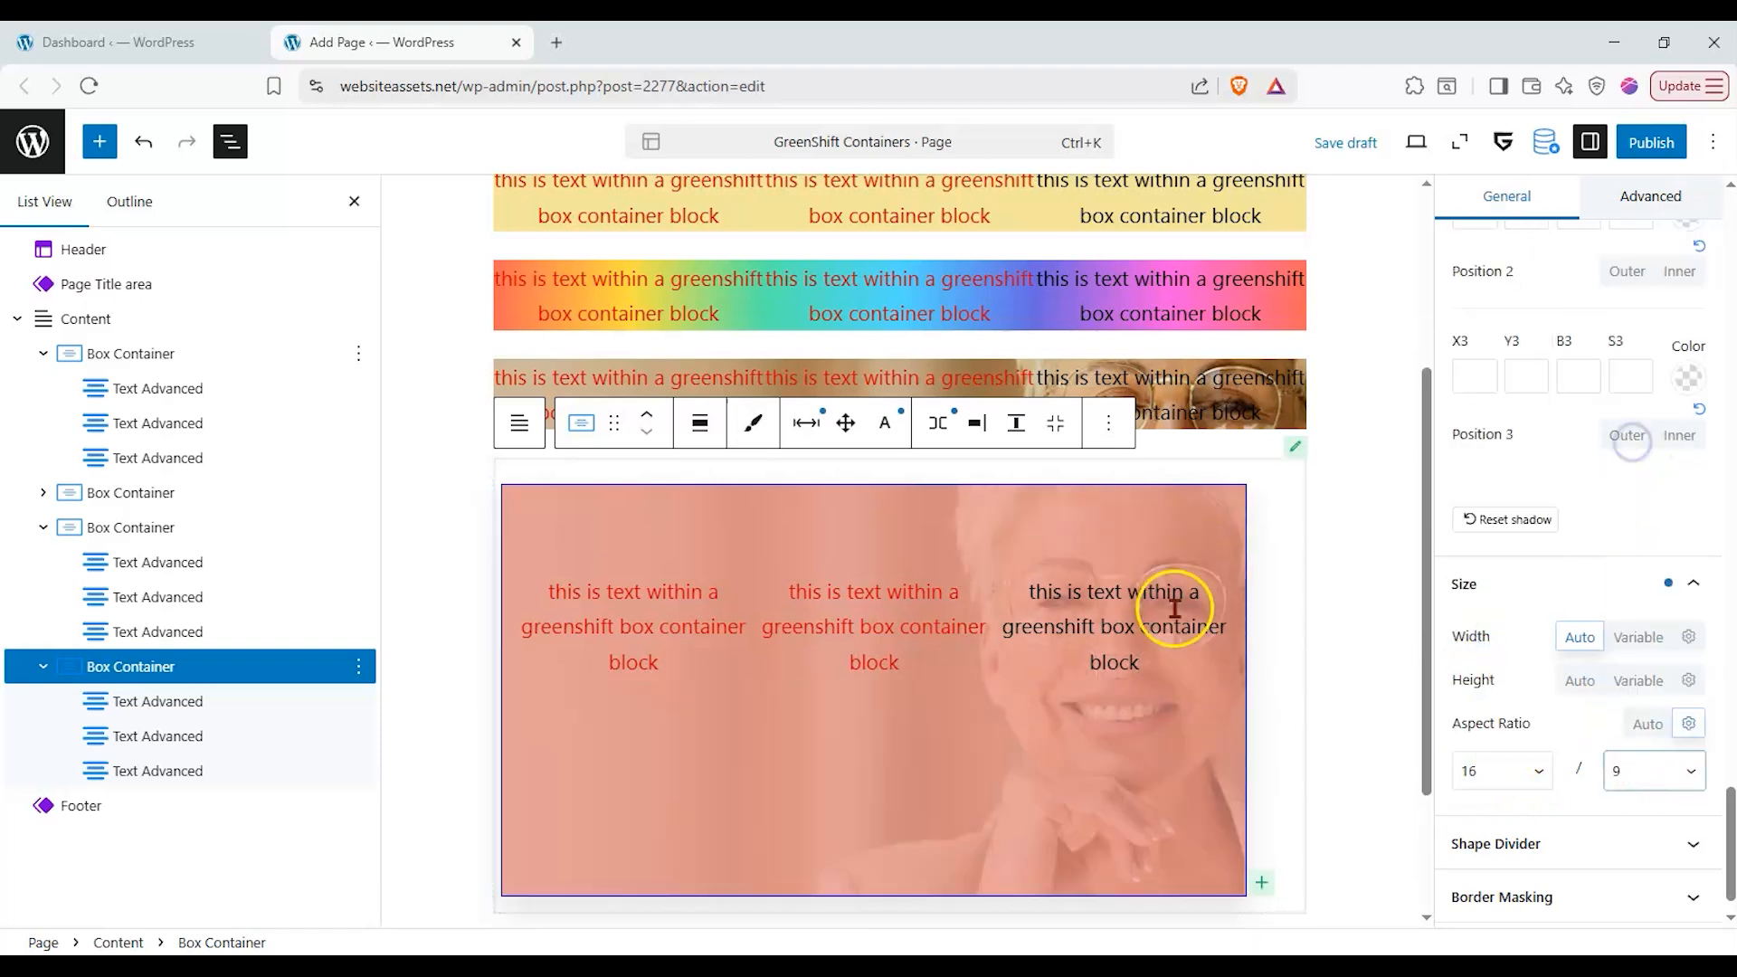
- Set both the height and the aspect ratio of the last Box Container to Auto
click(1677, 590)
click(1671, 736)
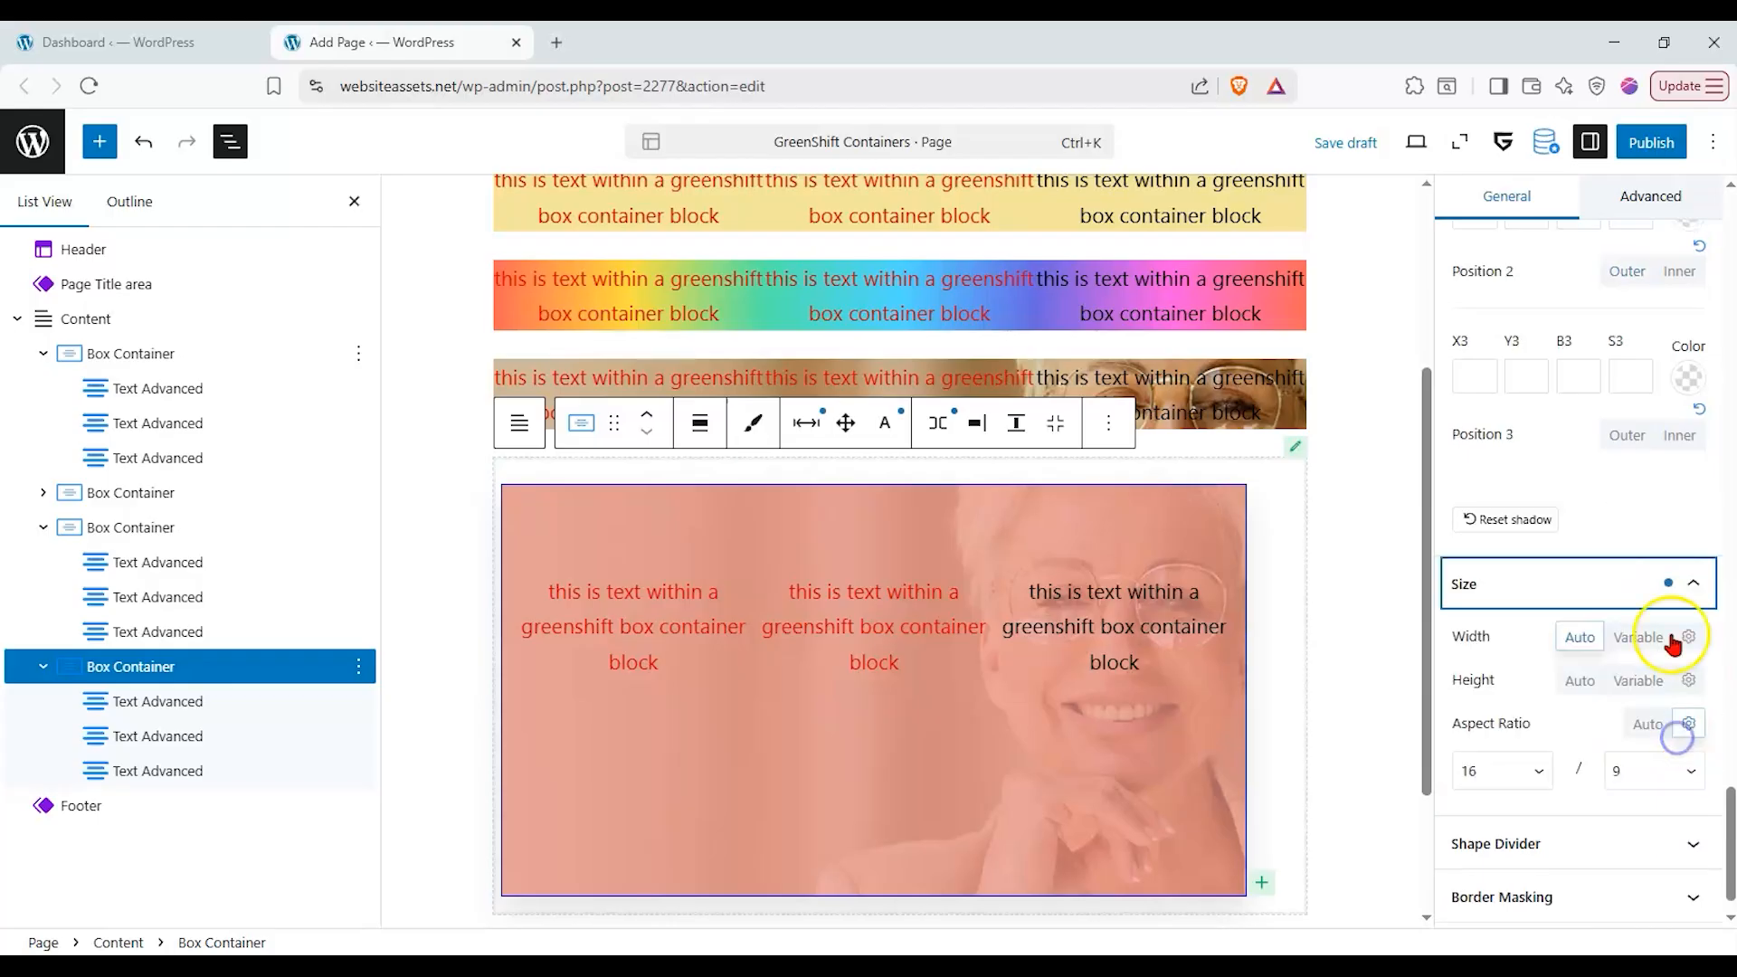
click(1583, 687)
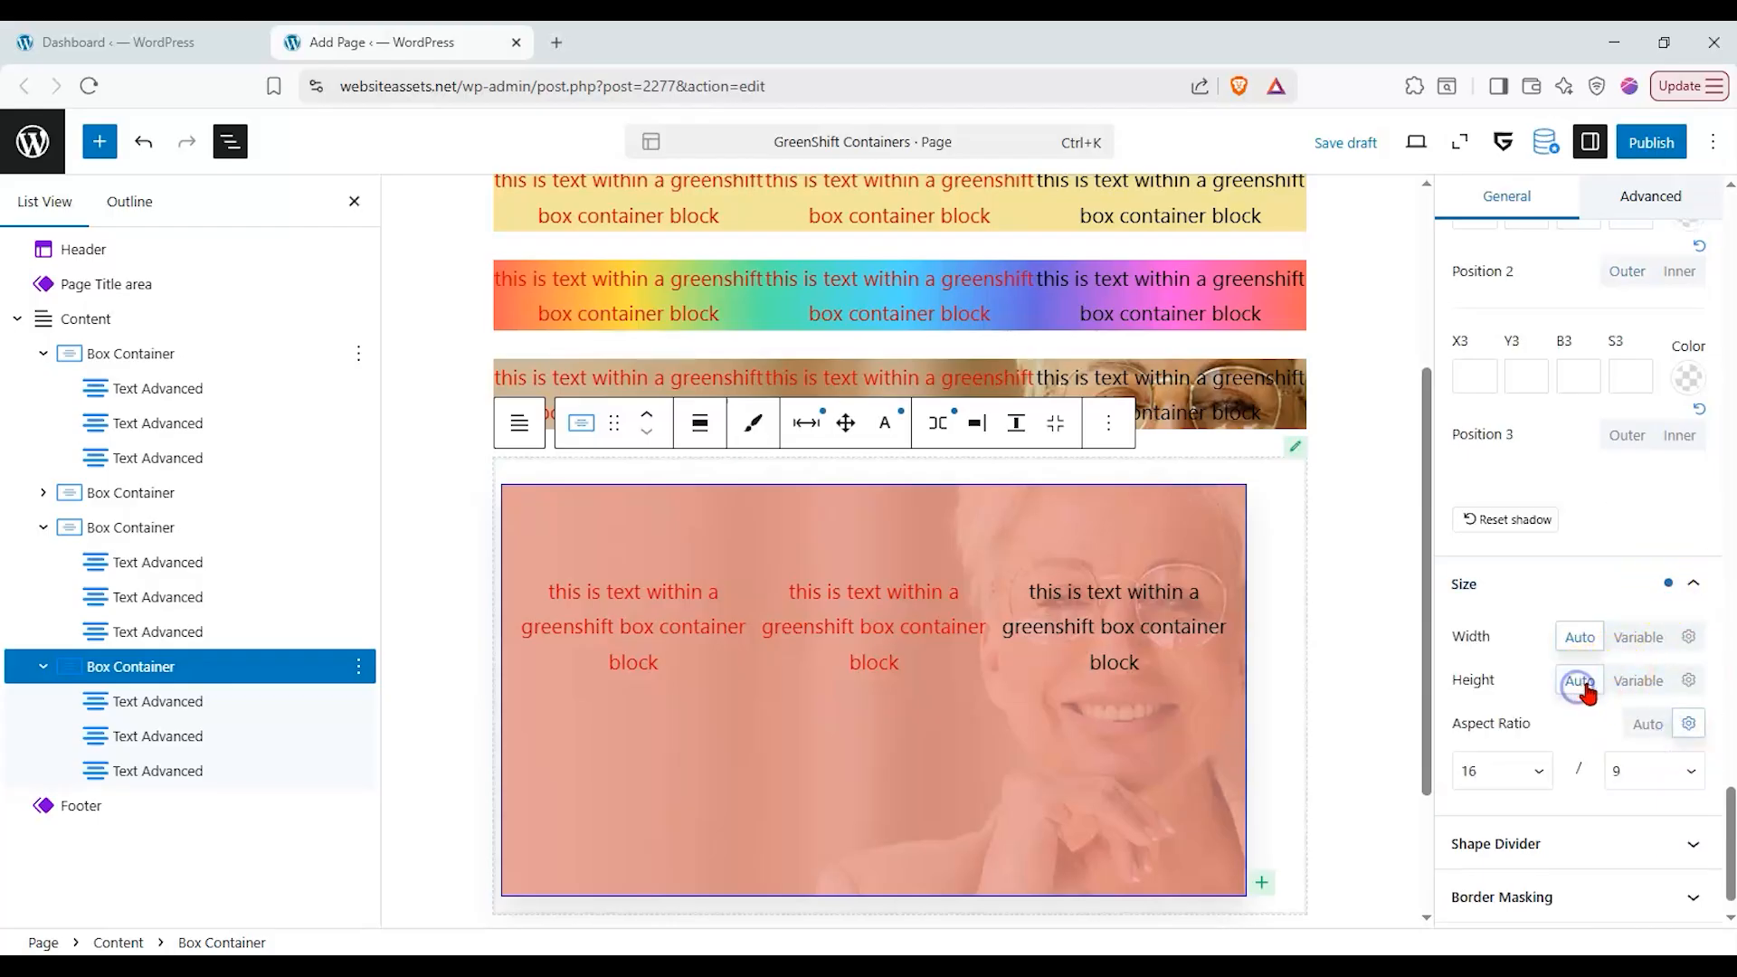
click(1649, 725)
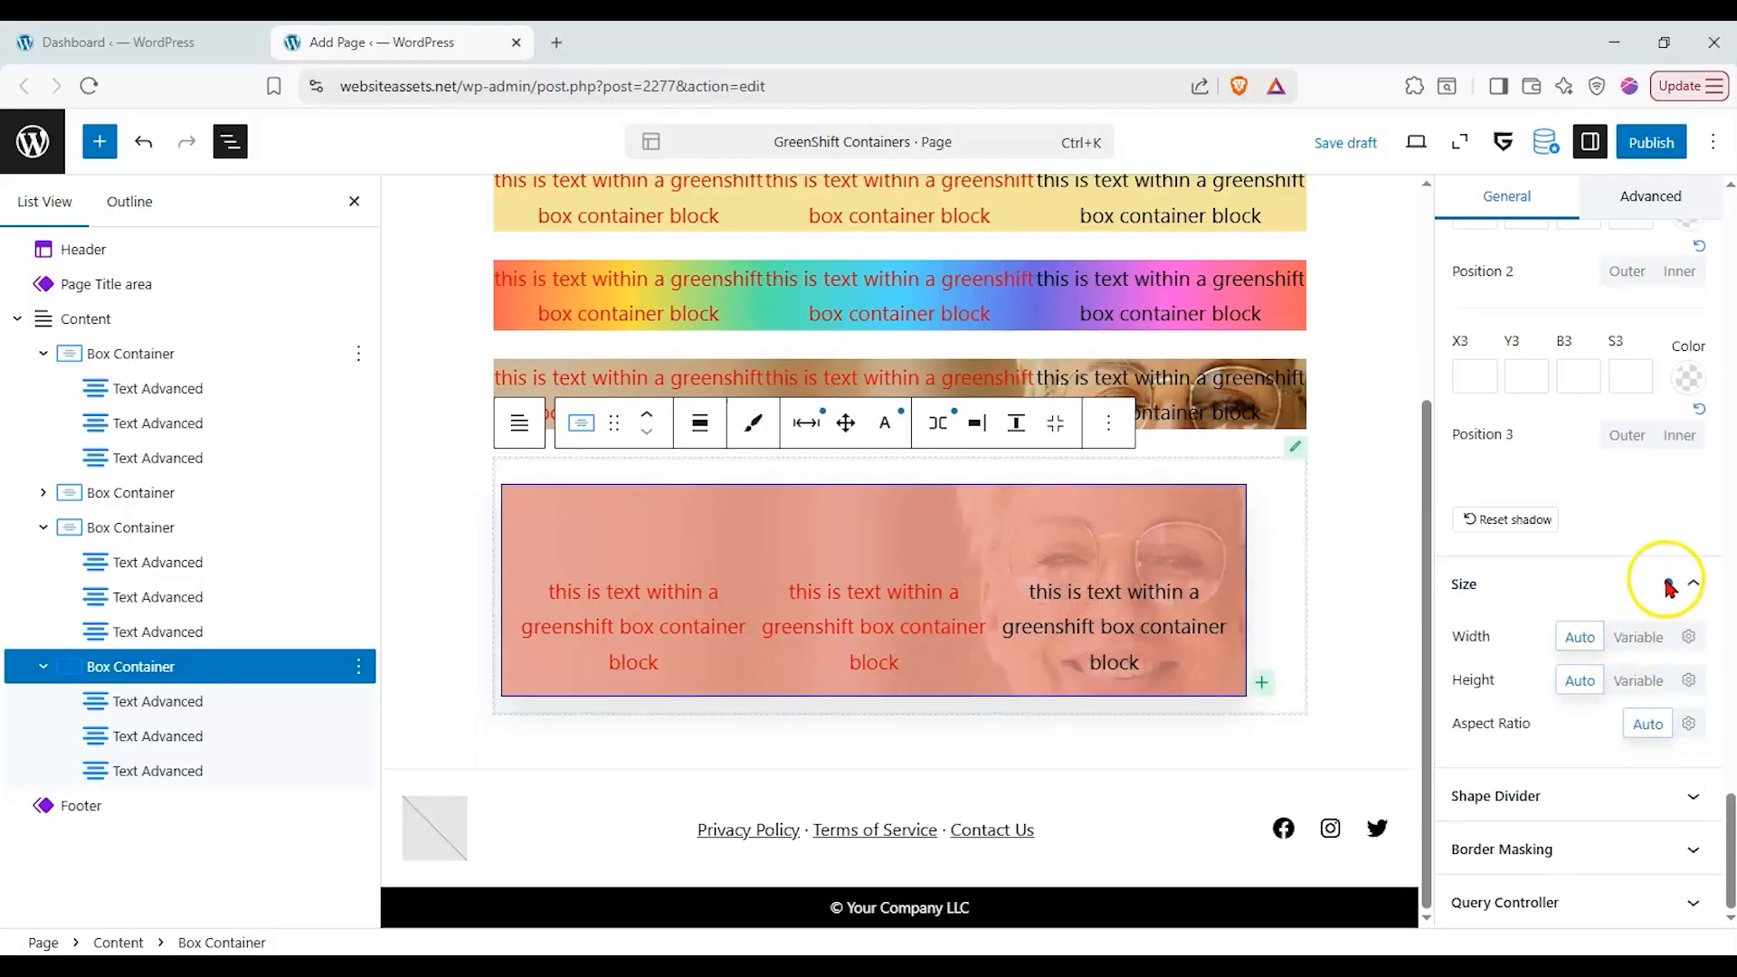
- Add a top shape divider with the dripping-paint shape to the last Box Container
click(1689, 800)
scroll(1556, 696, down, 5)
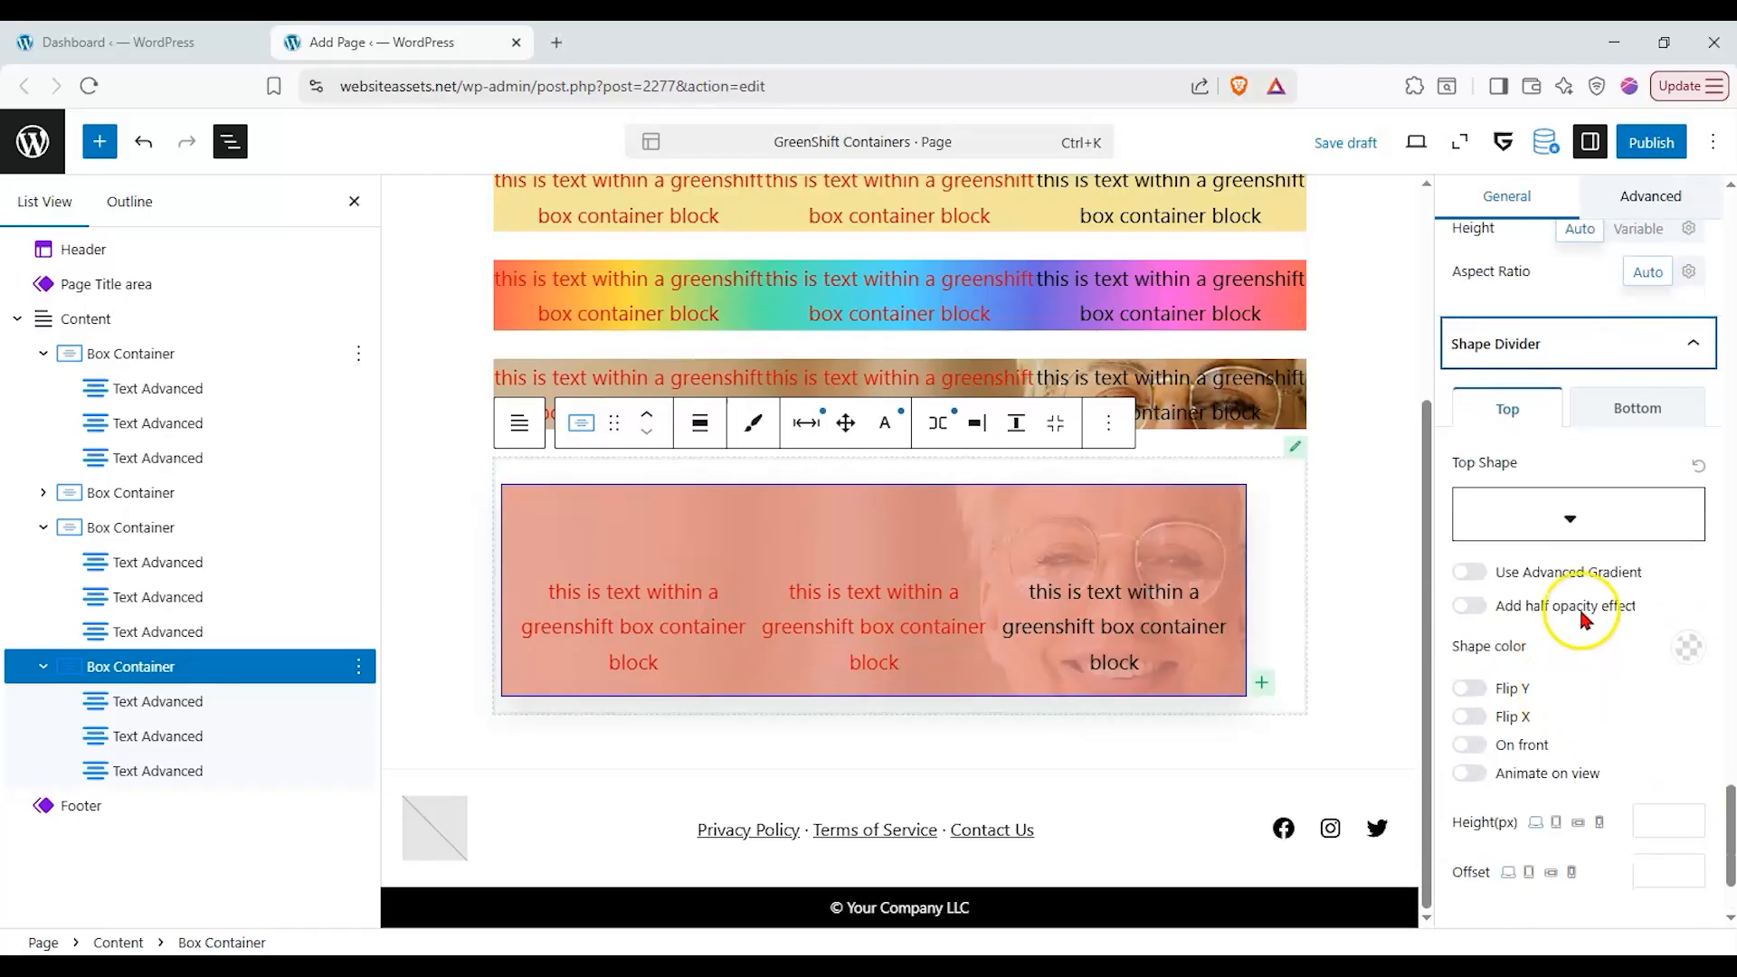
click(1572, 515)
click(1606, 619)
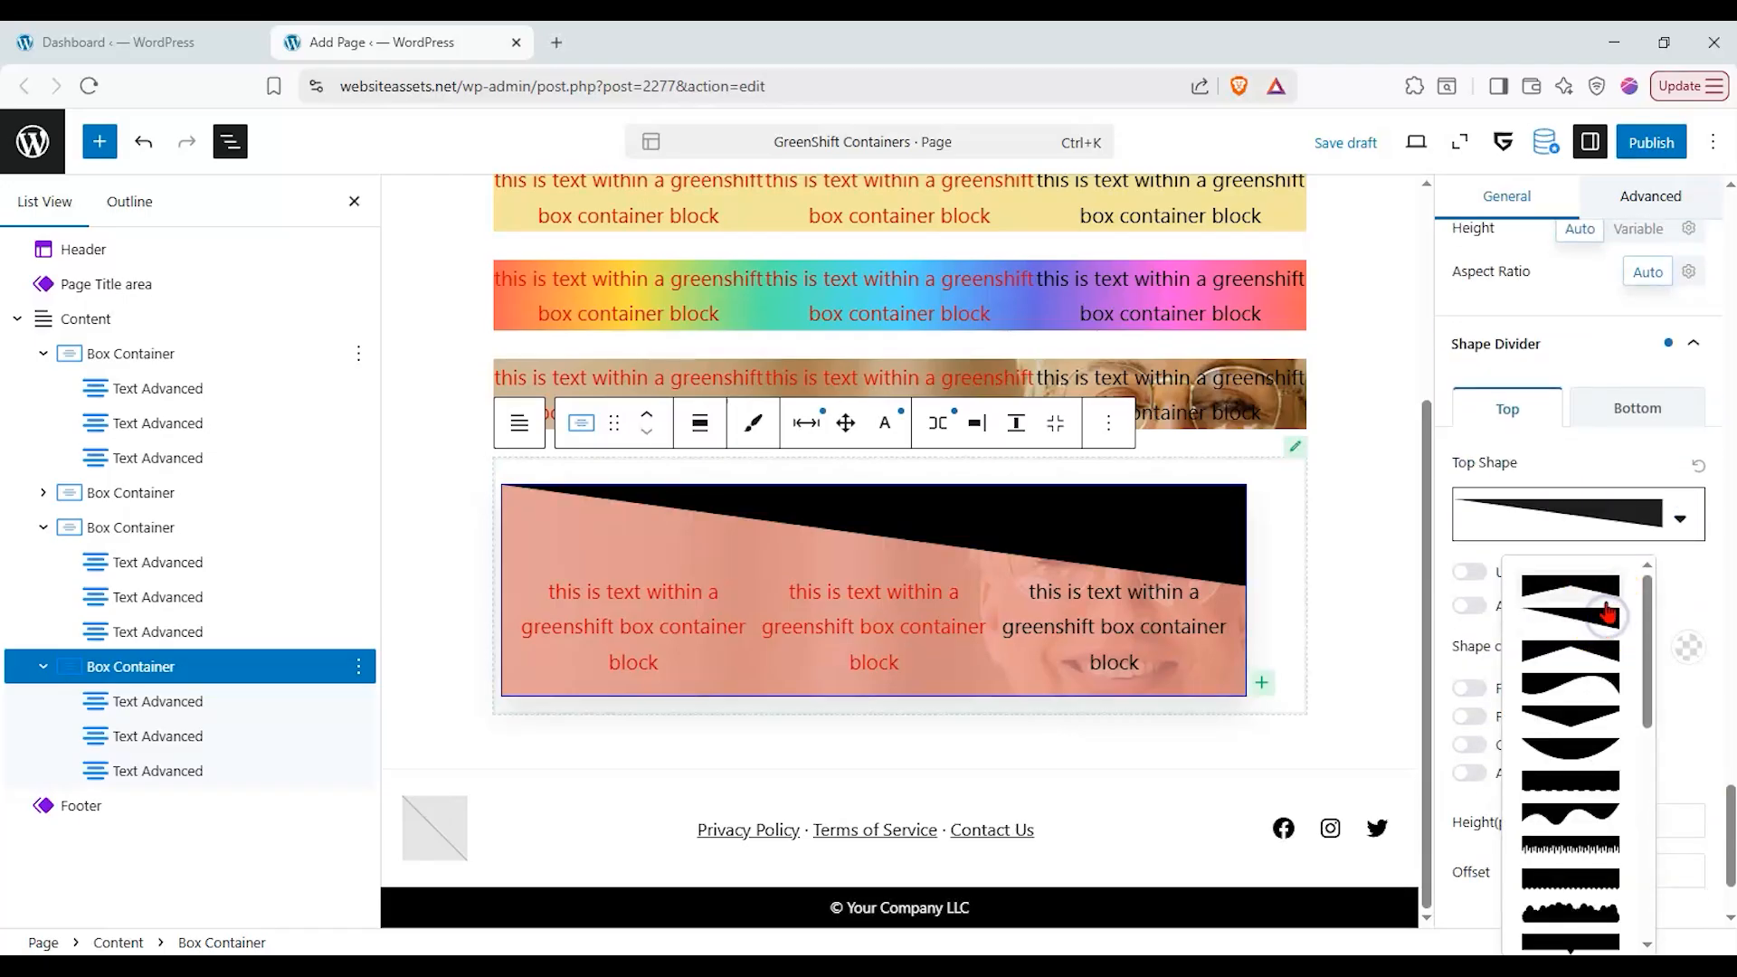
click(1579, 850)
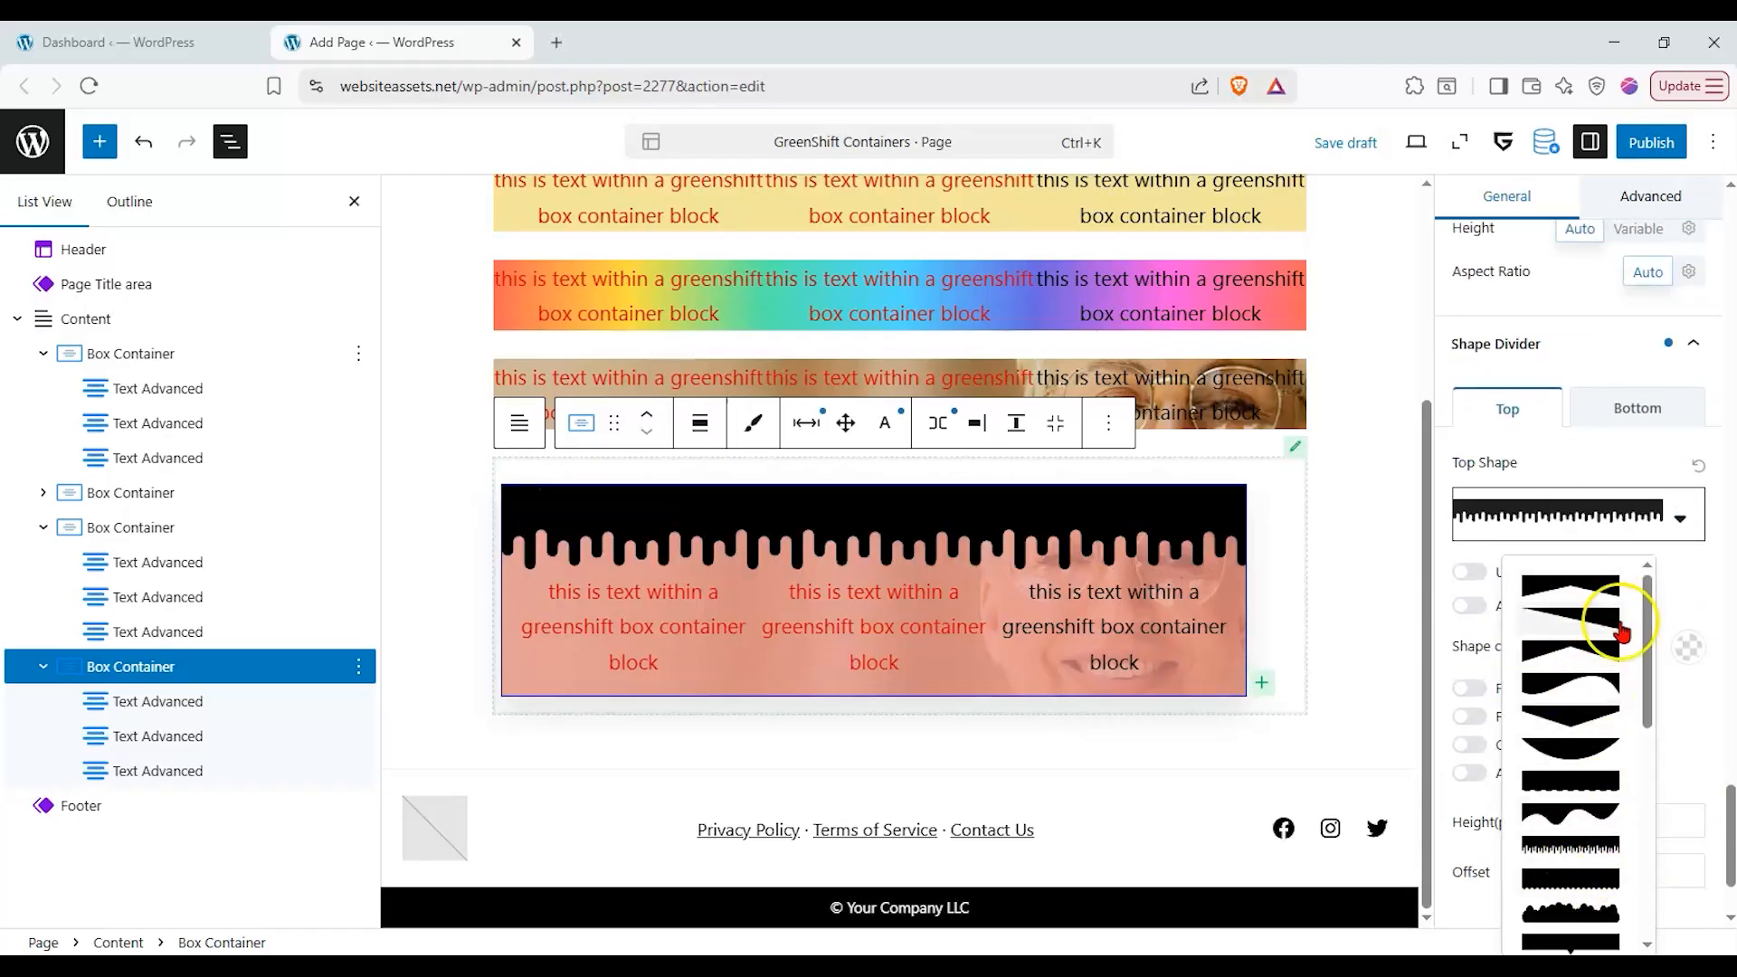
click(1688, 592)
- Enable the advanced gradient for the top shape, with rotation 133 and light green 98E4A8 as the first color
click(1468, 573)
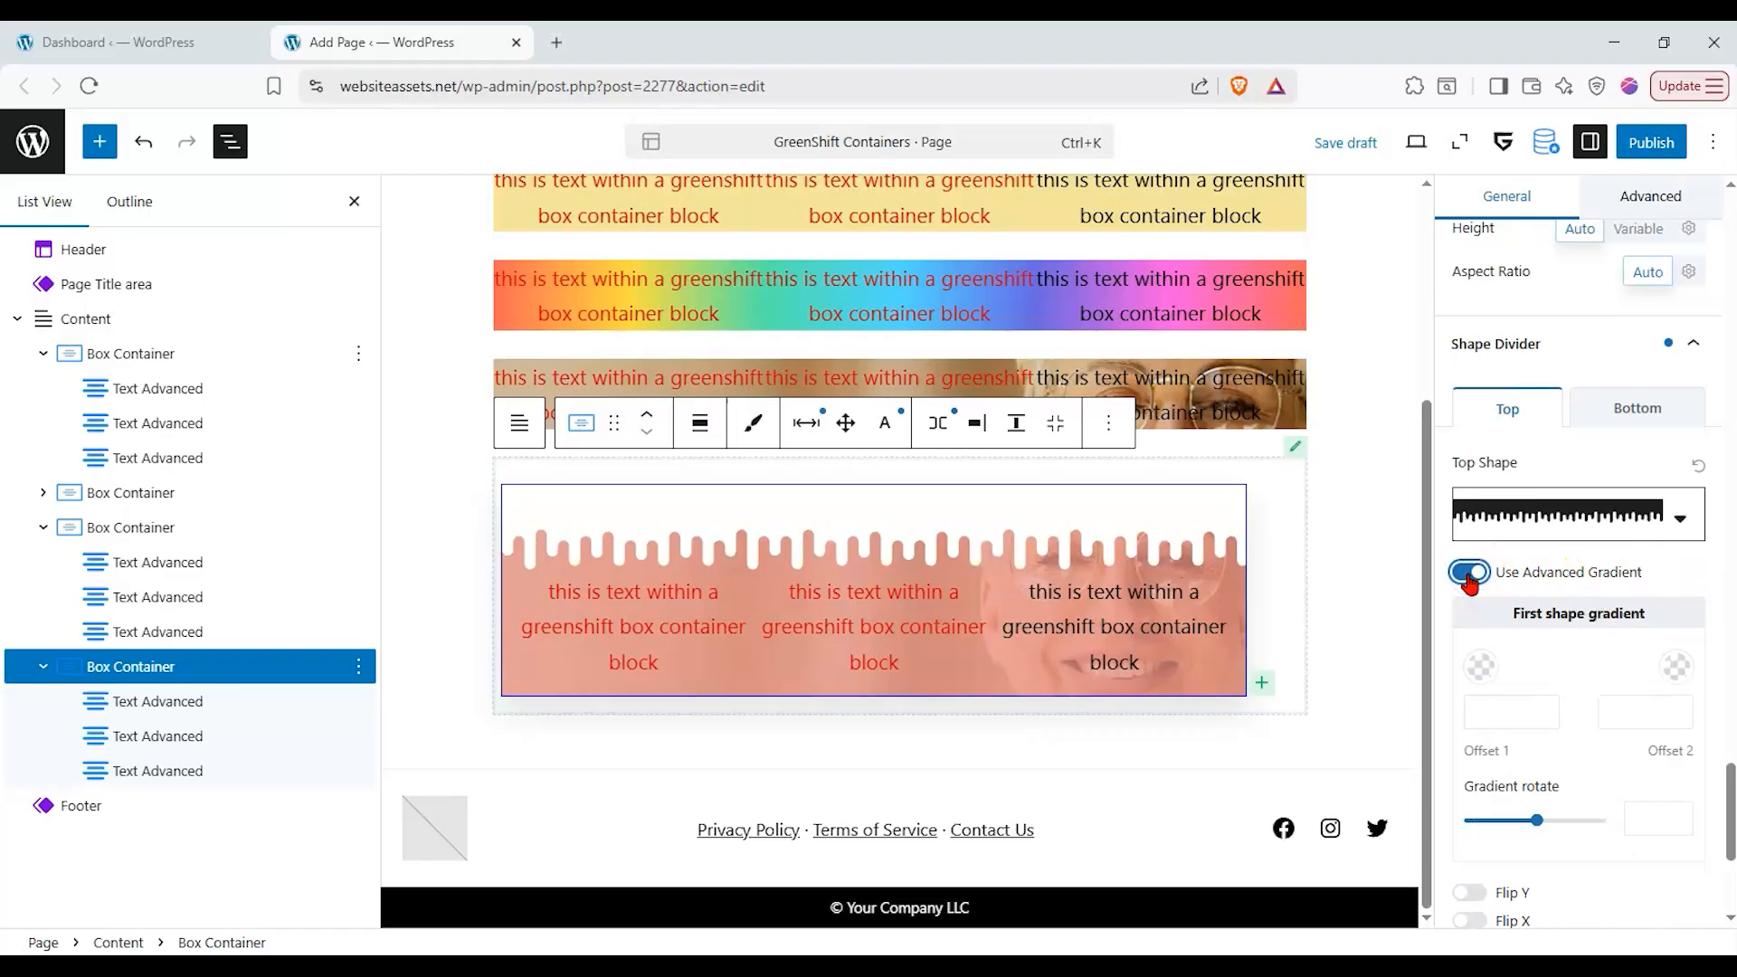
drag(1537, 820, 1517, 820)
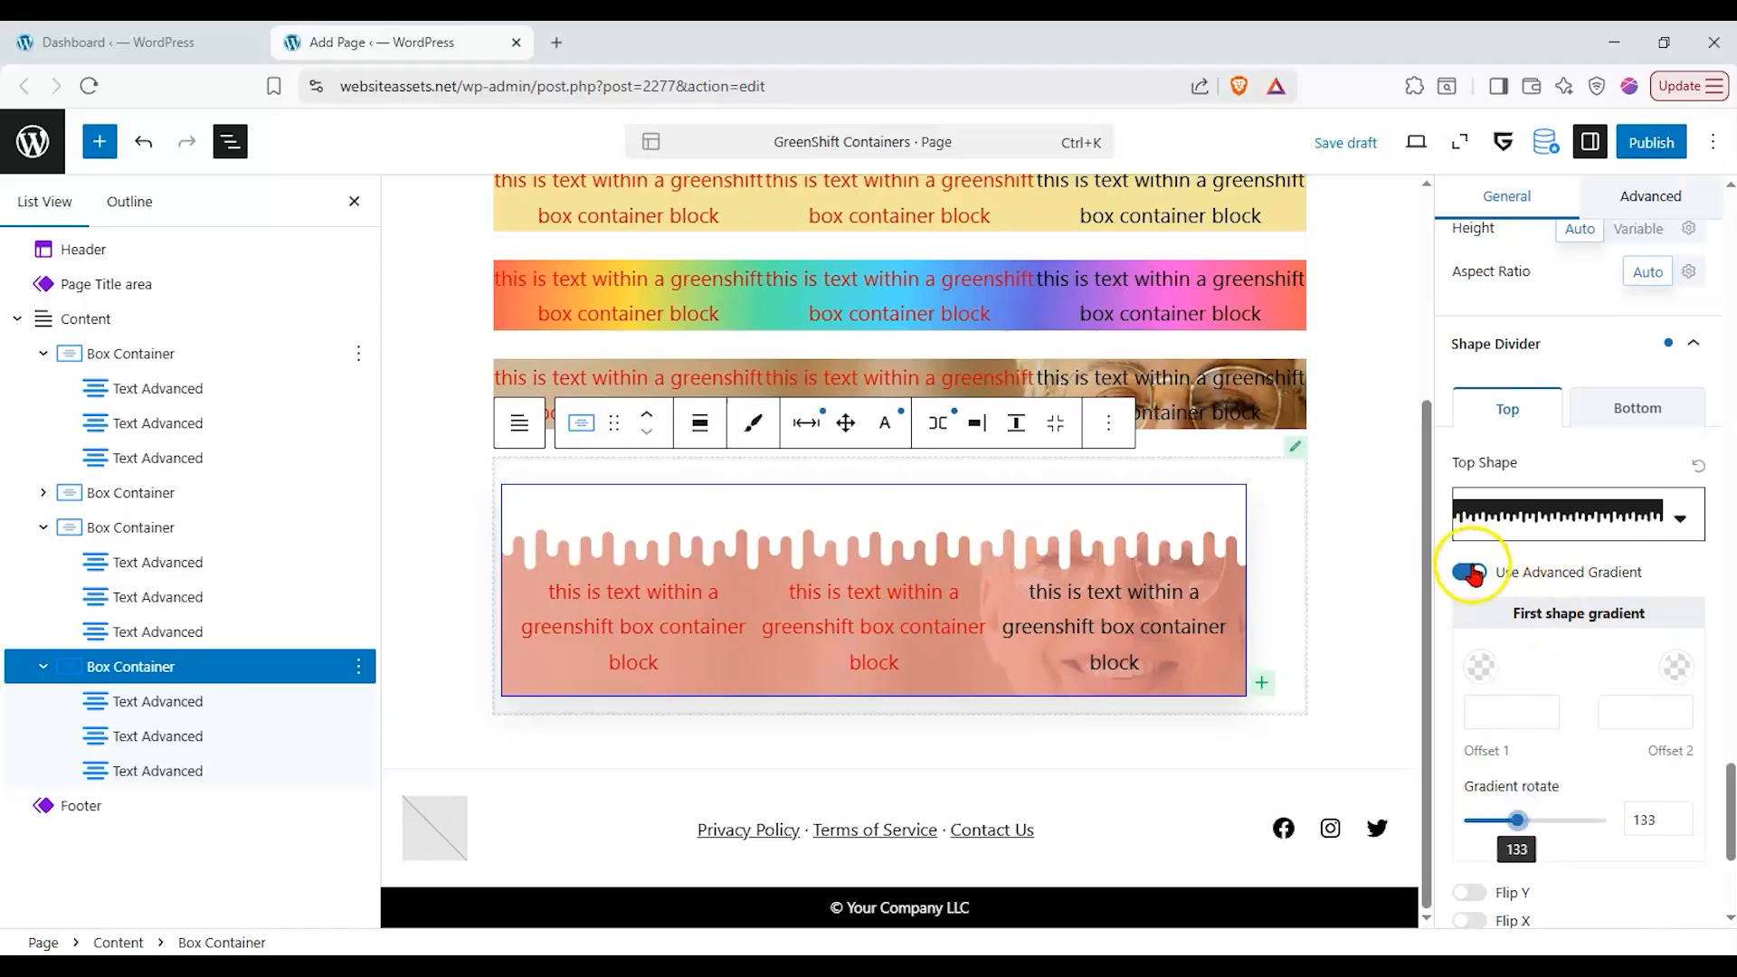
click(1472, 669)
mouse_move(1344, 208)
mouse_down()
mouse_move(1349, 182)
mouse_move(1276, 233)
mouse_move(1365, 181)
mouse_move(1349, 202)
mouse_move(1276, 136)
mouse_move(1208, 259)
mouse_move(1241, 141)
mouse_up()
click(1363, 521)
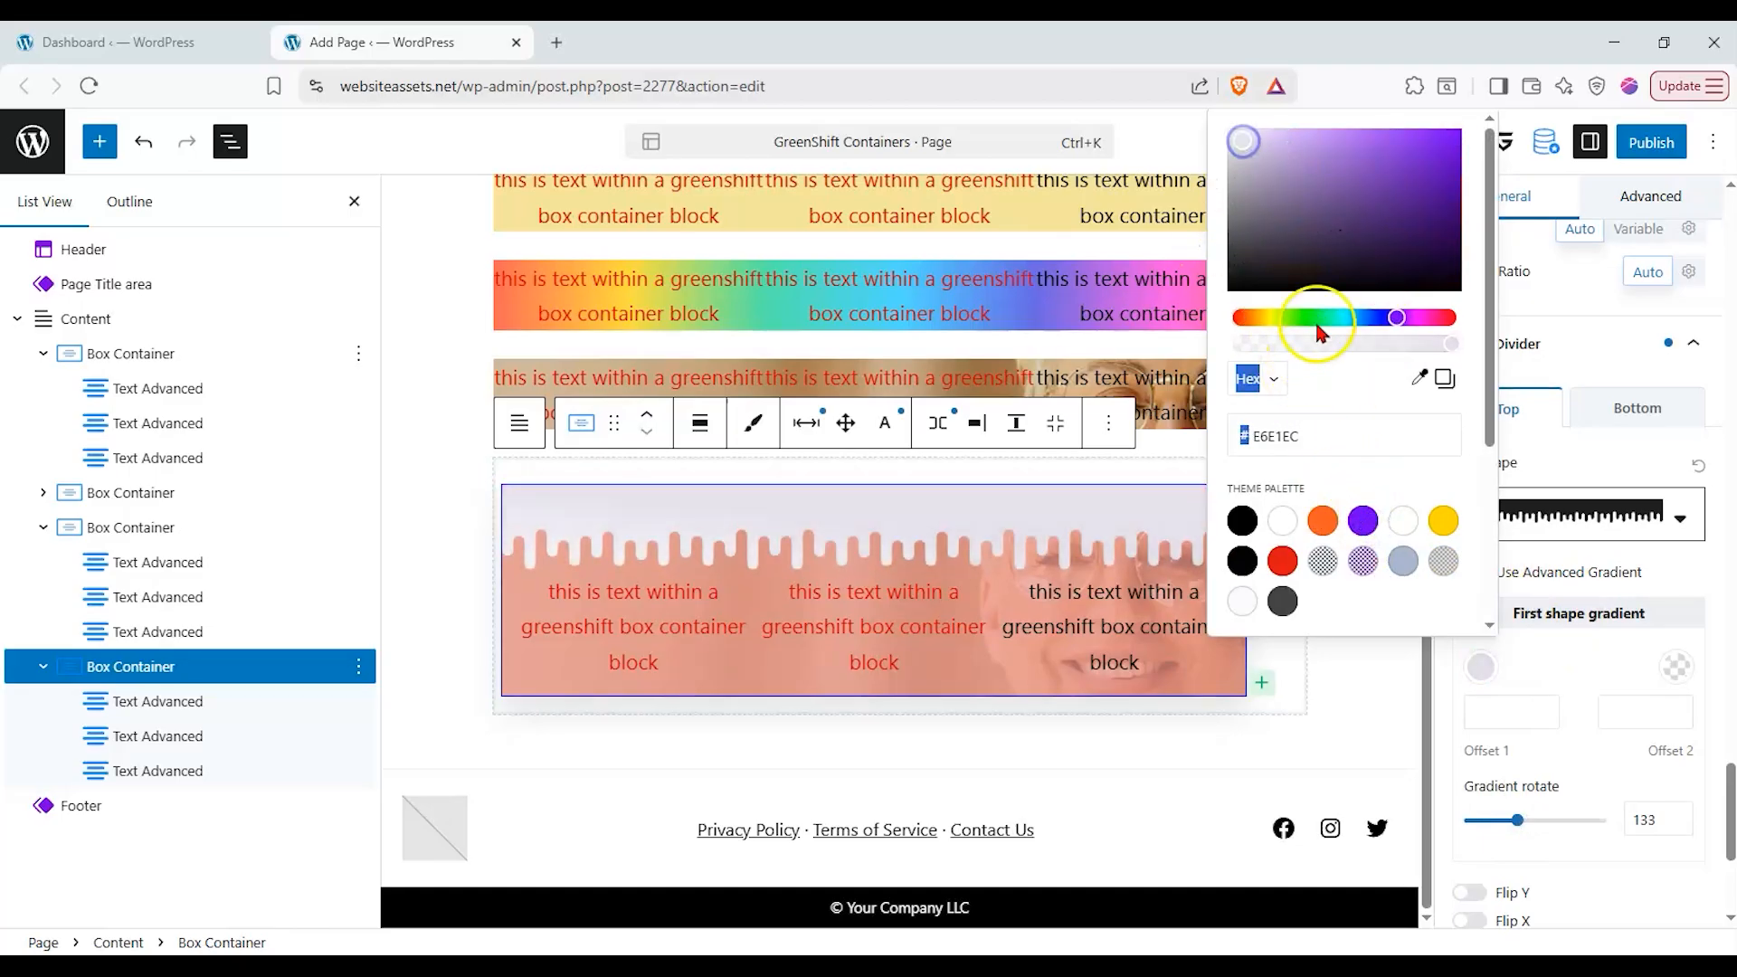
click(1317, 319)
mouse_move(1327, 217)
mouse_down()
mouse_move(1402, 133)
mouse_move(1322, 155)
mouse_up()
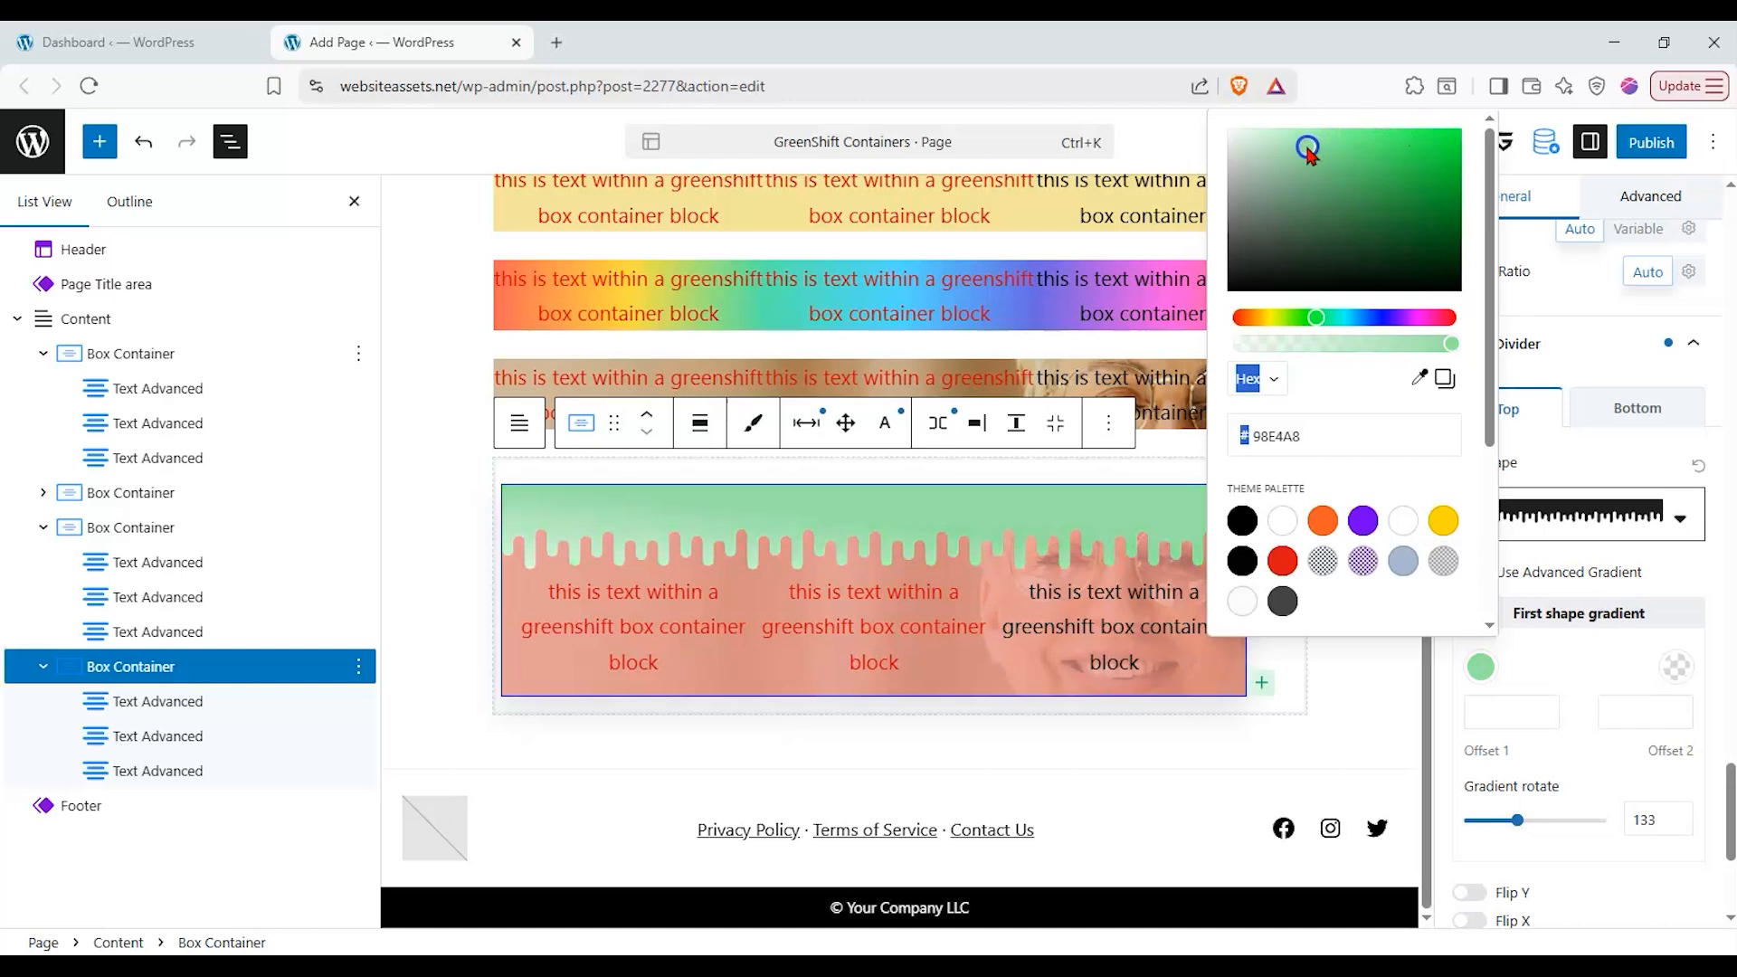
- Set the second color of the top shape's gradient to near-black and its gradient rotation to 99
click(1671, 639)
click(1668, 667)
drag(1500, 178, 1447, 260)
click(1580, 660)
drag(1518, 821, 1504, 820)
- Turn on Animate on view and Animate to Opposite side for the top shape divider
scroll(1573, 670, down, 2)
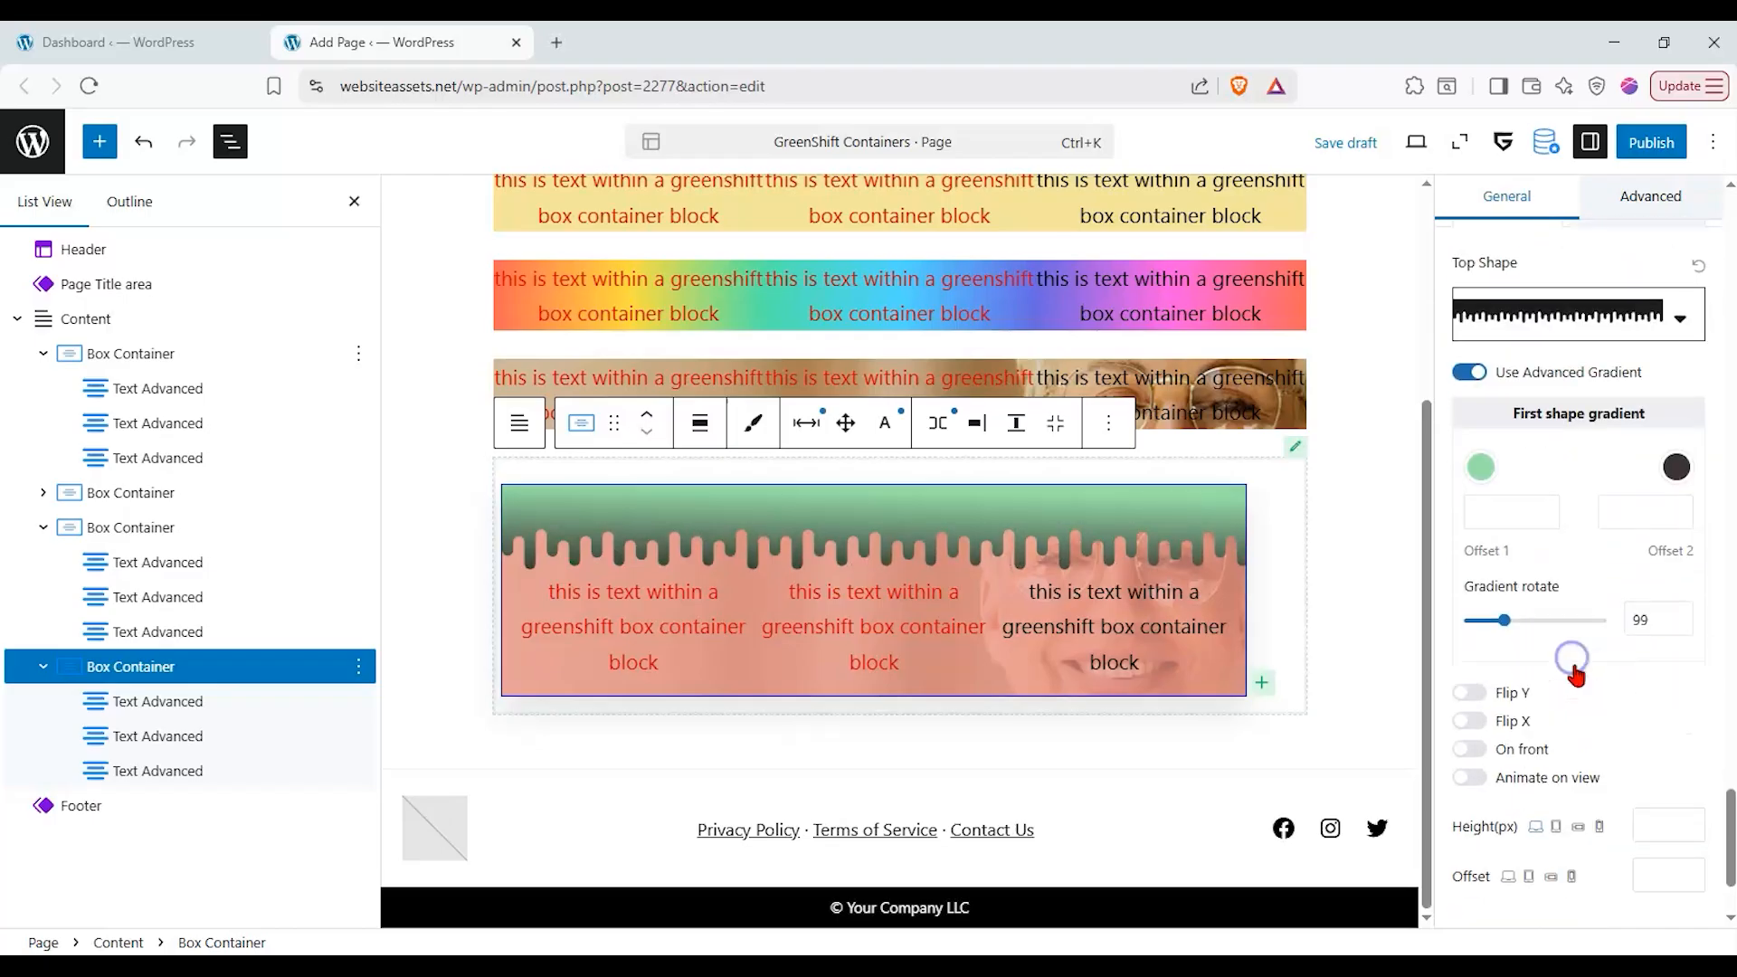
click(1467, 760)
click(1454, 738)
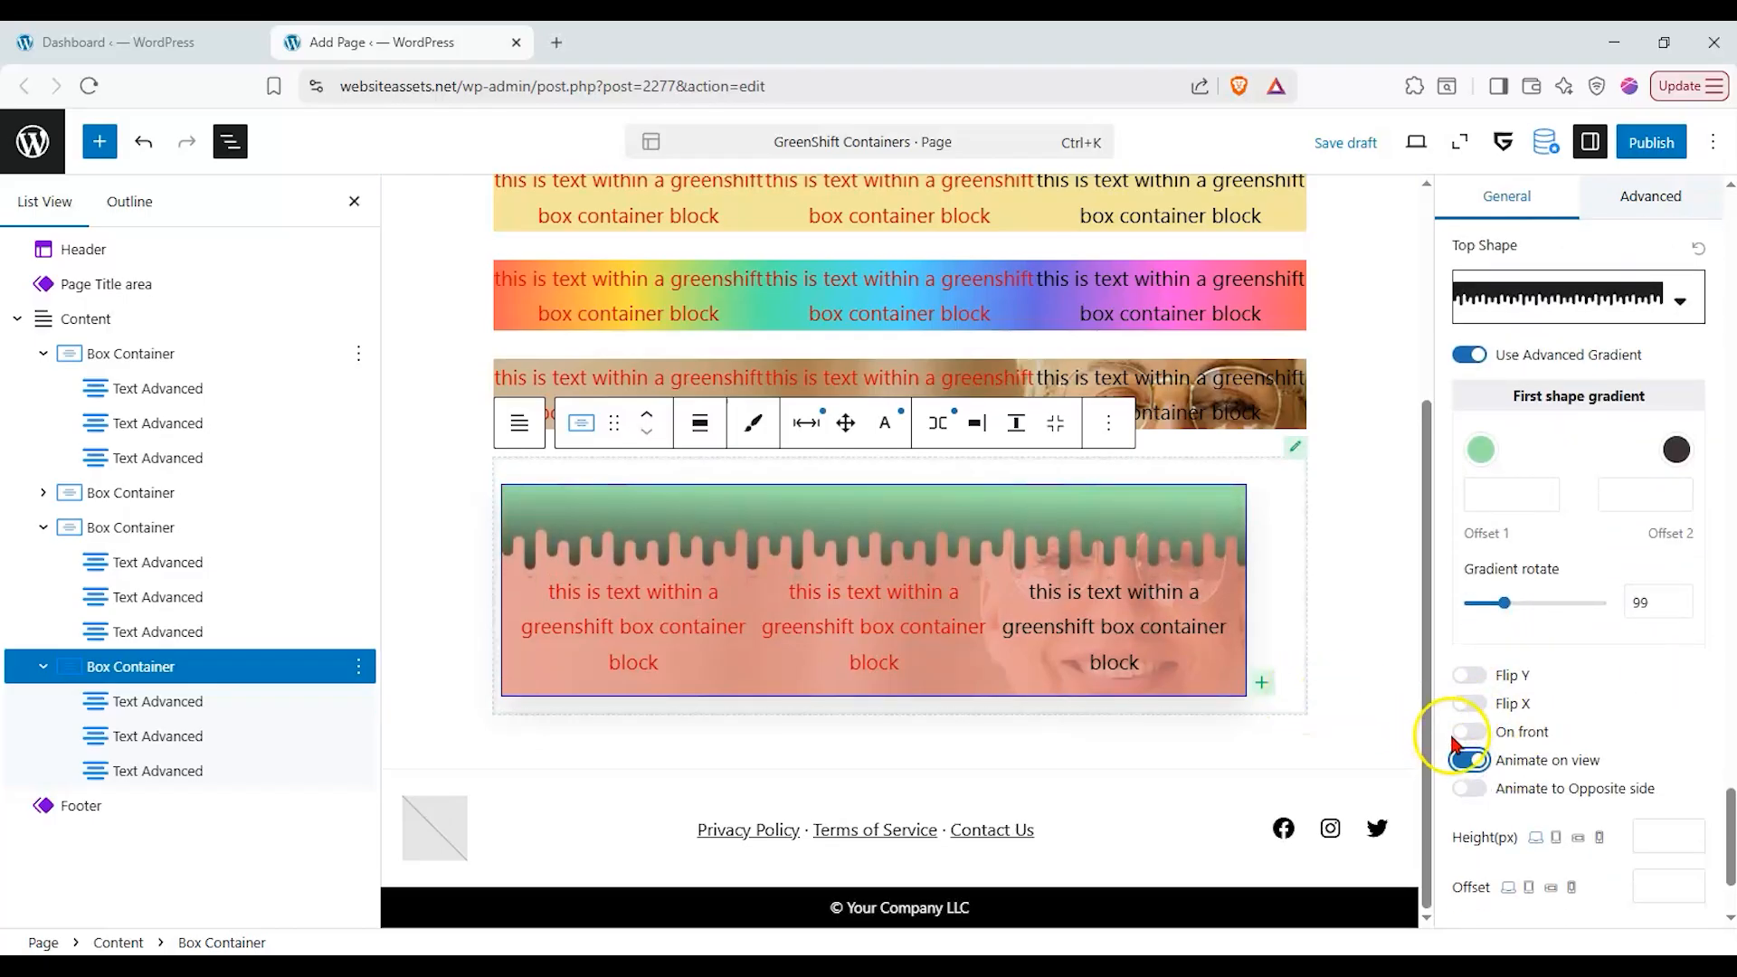
click(1469, 788)
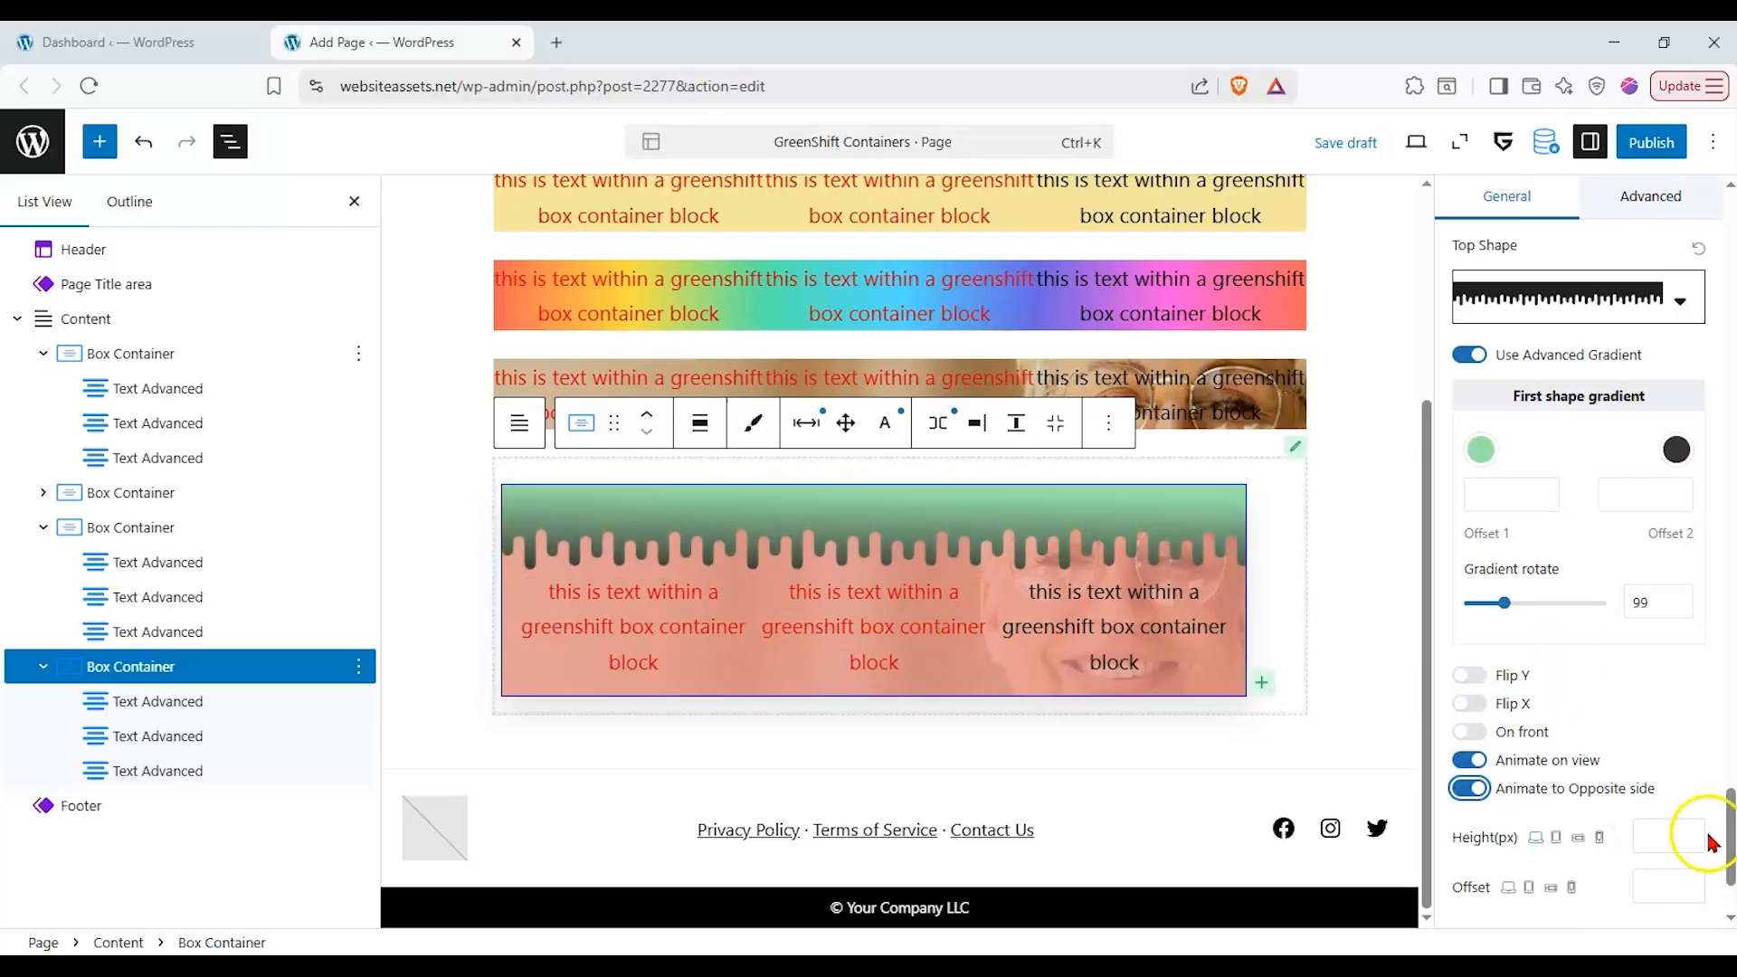
- Enable border masking on the last Box Container with a mask size of 28 and a mask strength of 7
scroll(1556, 751, down, 2)
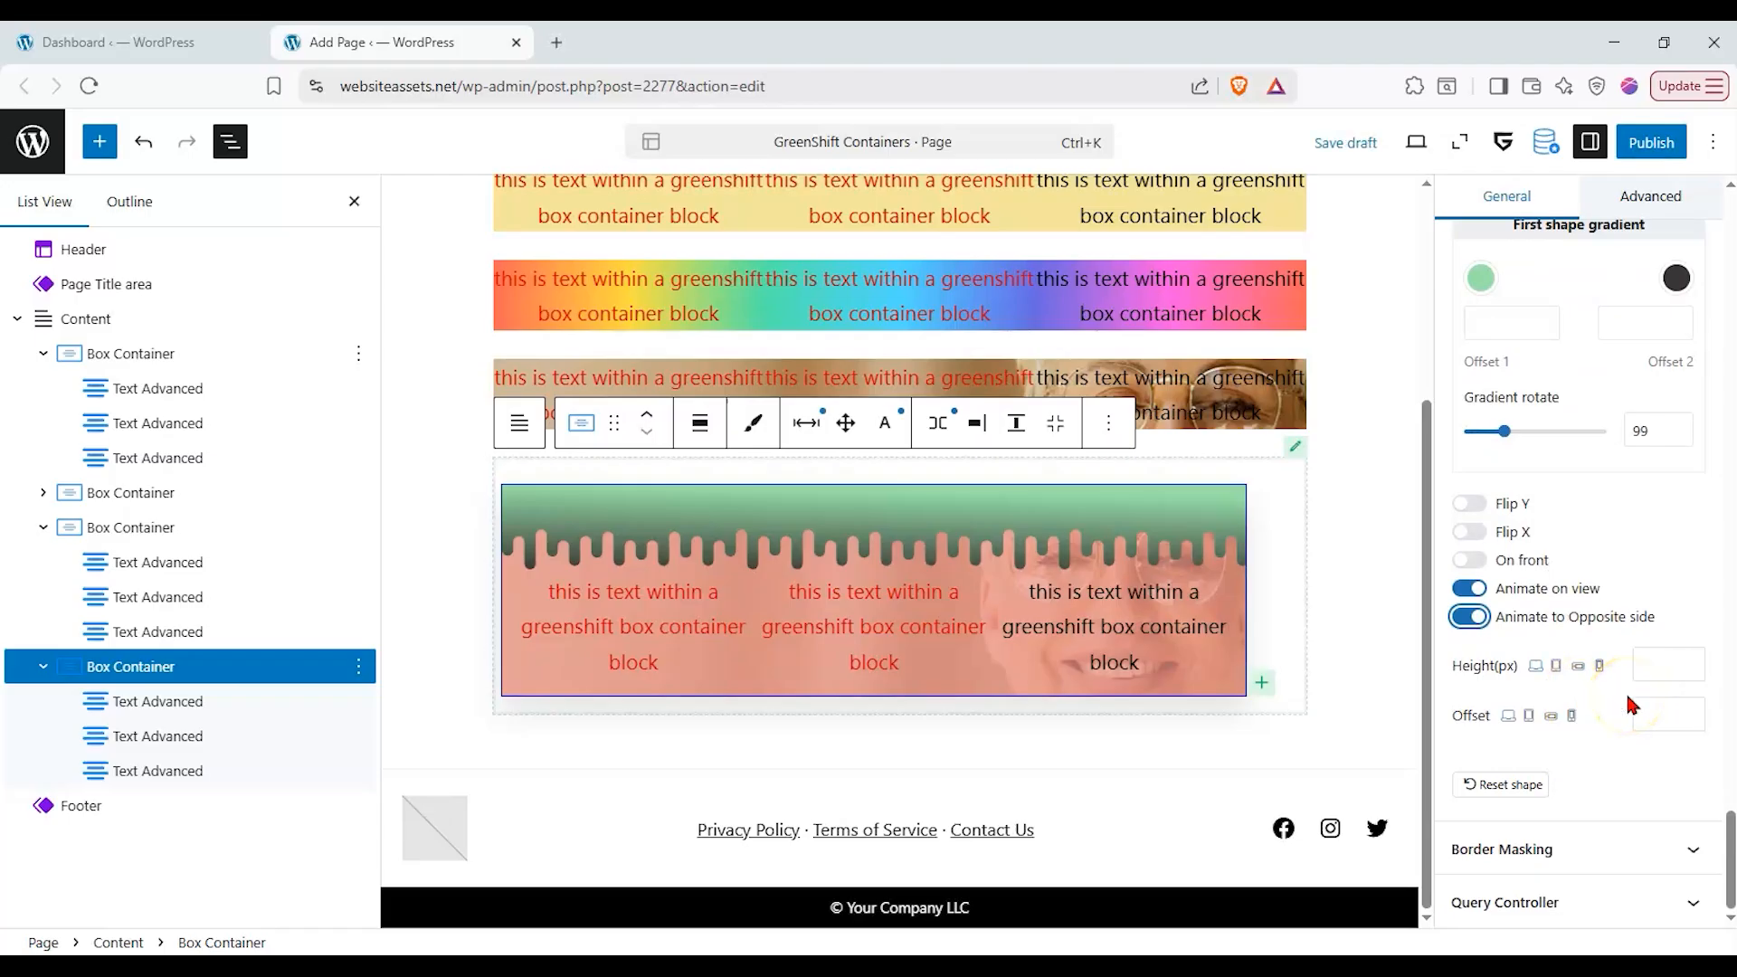
click(1592, 848)
click(1474, 833)
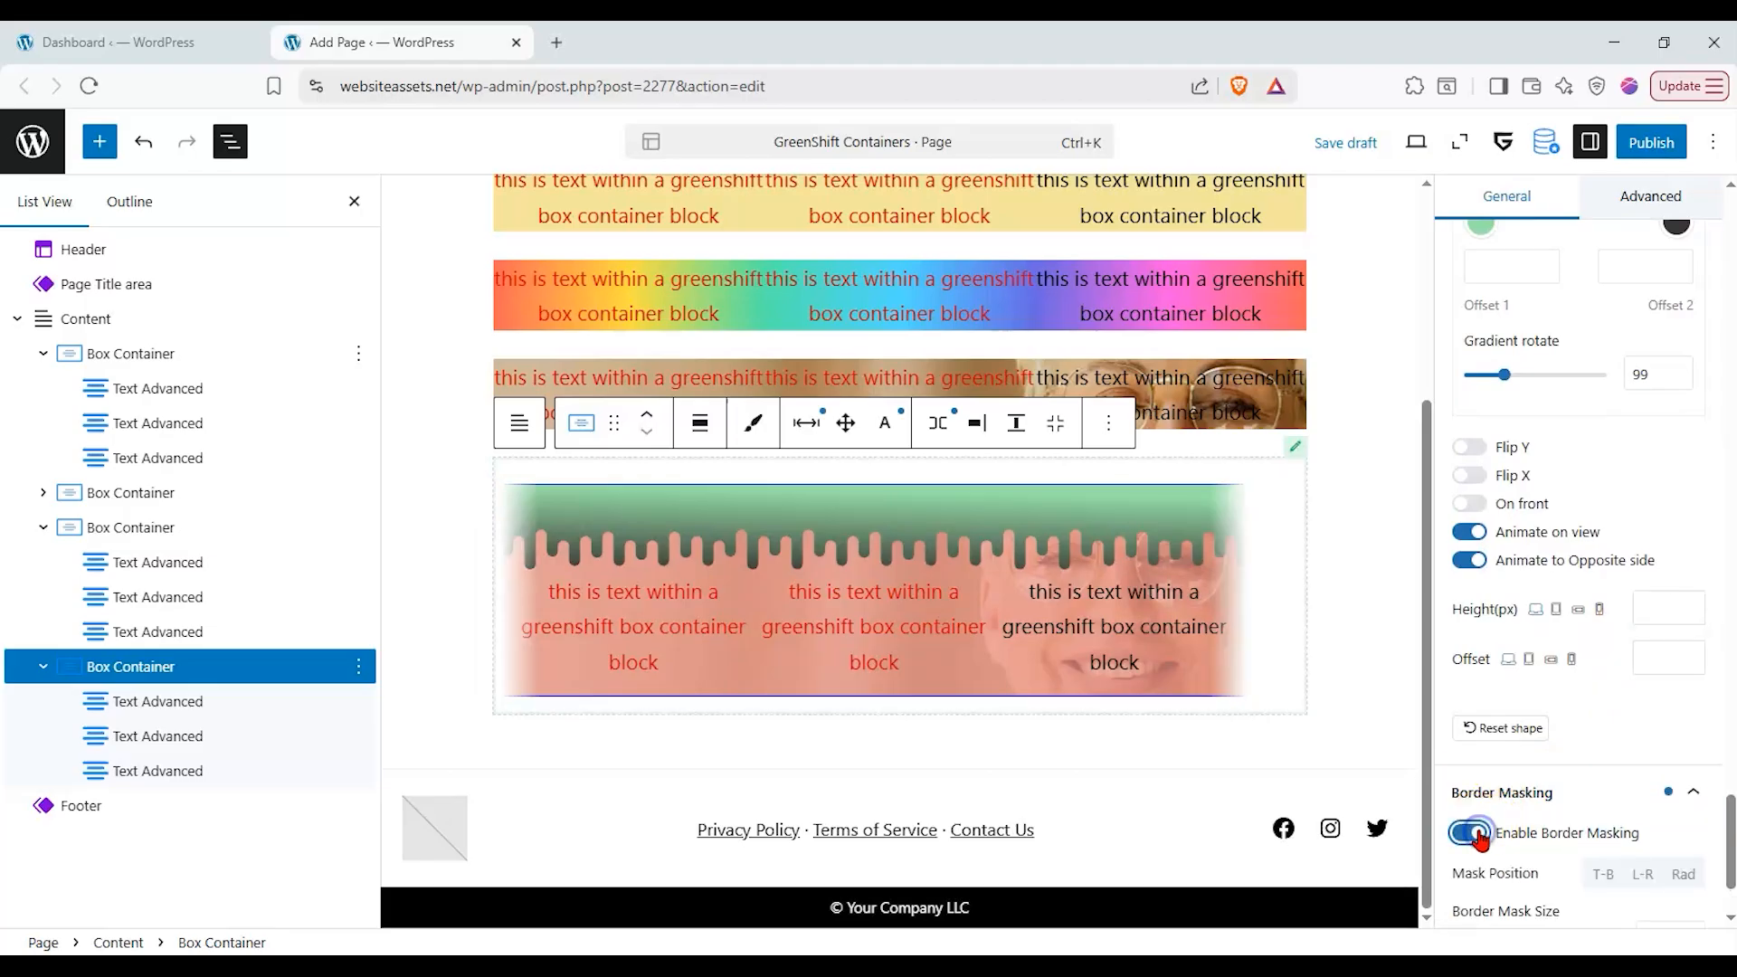
scroll(1539, 819, down, 3)
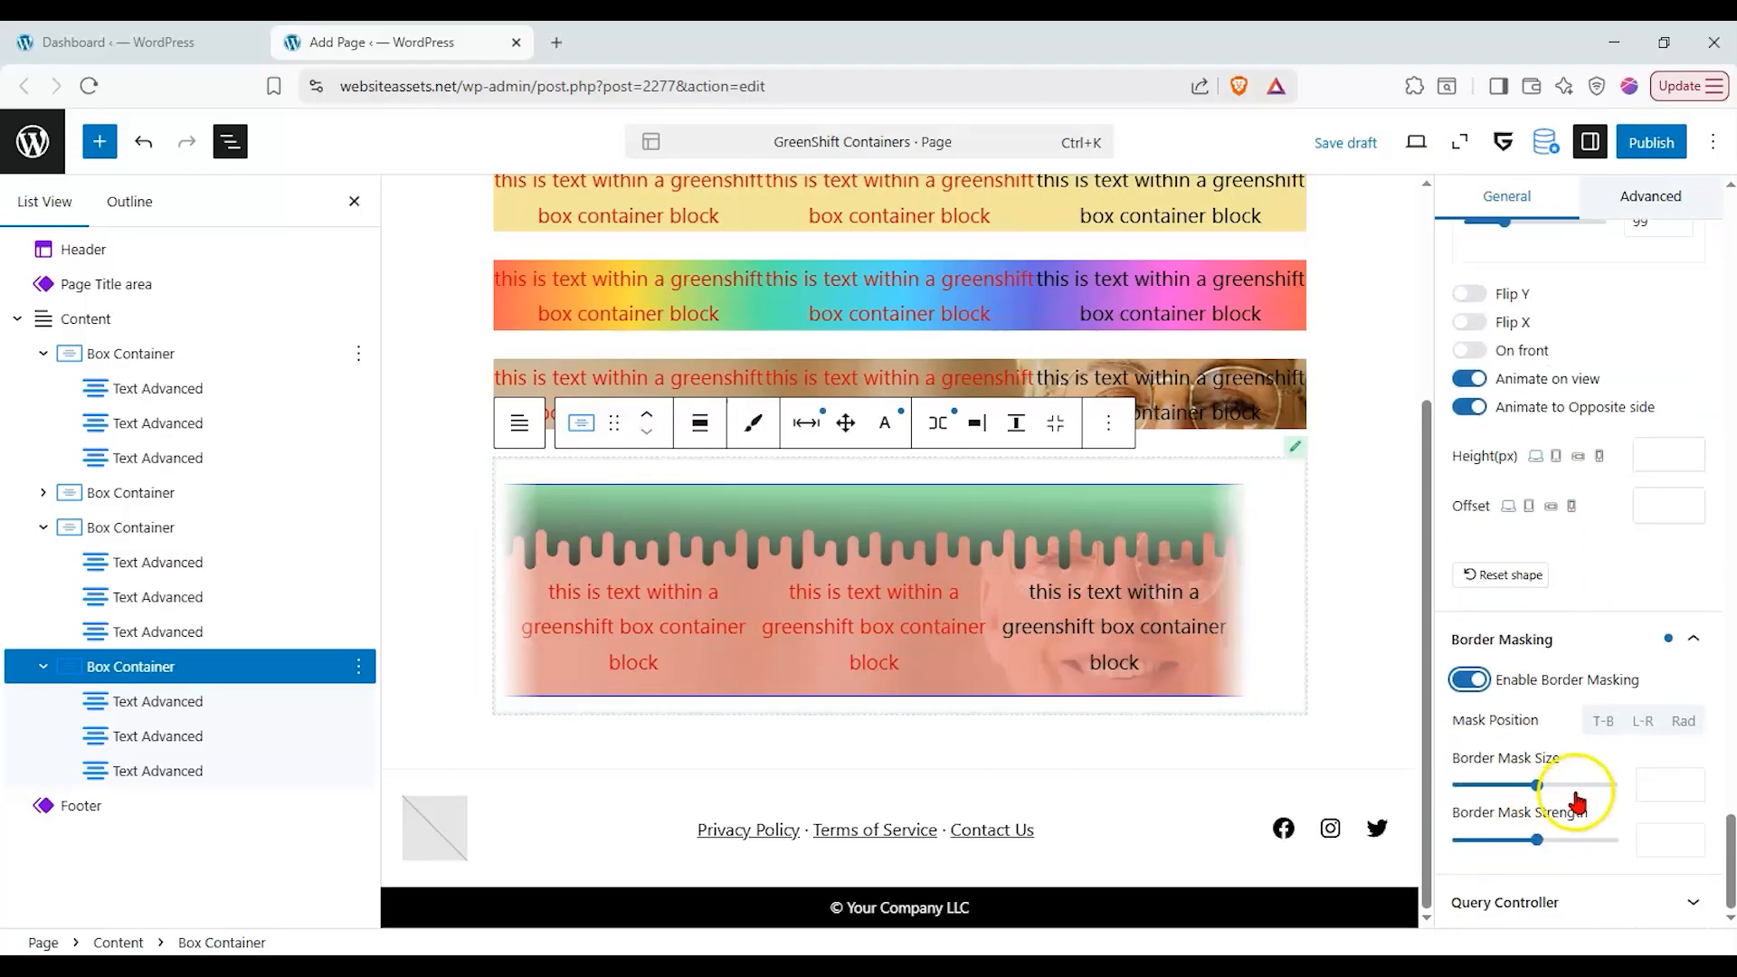
click(1529, 787)
drag(1525, 792, 1502, 792)
drag(1535, 850, 1466, 855)
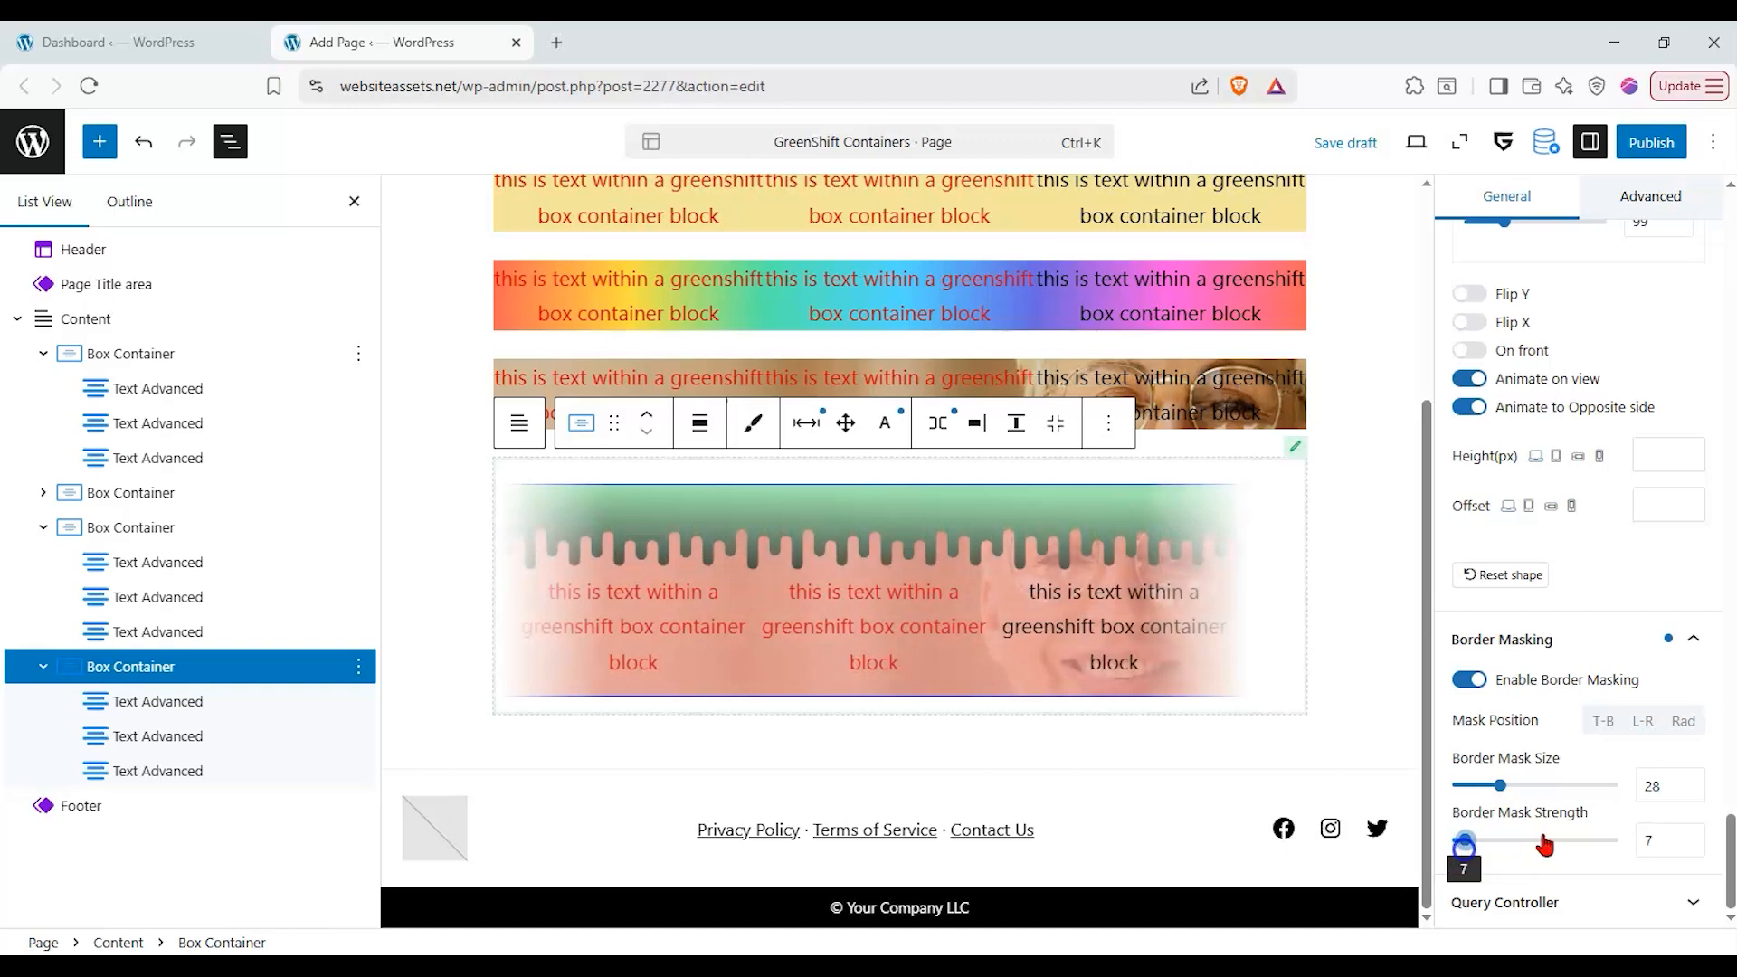
- Try the Is Query Block wrapper option in the last Box Container's Query Controller settings, and turn it back off
click(1488, 902)
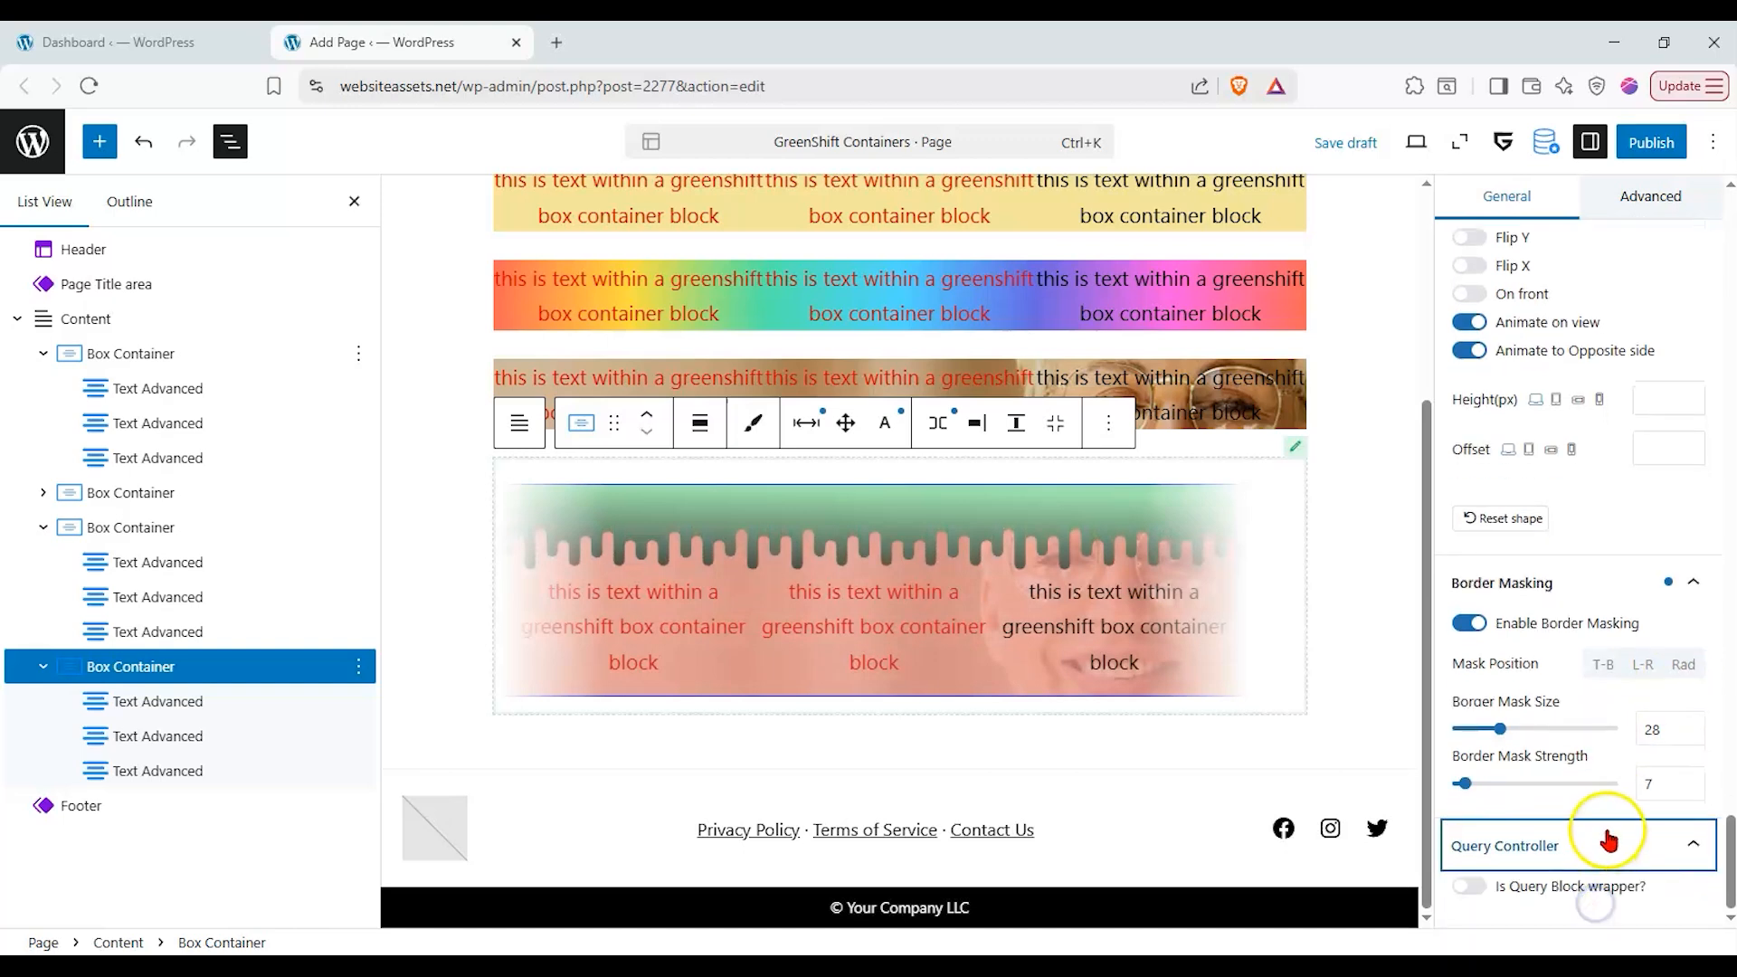
click(1469, 886)
scroll(1590, 796, down, 1)
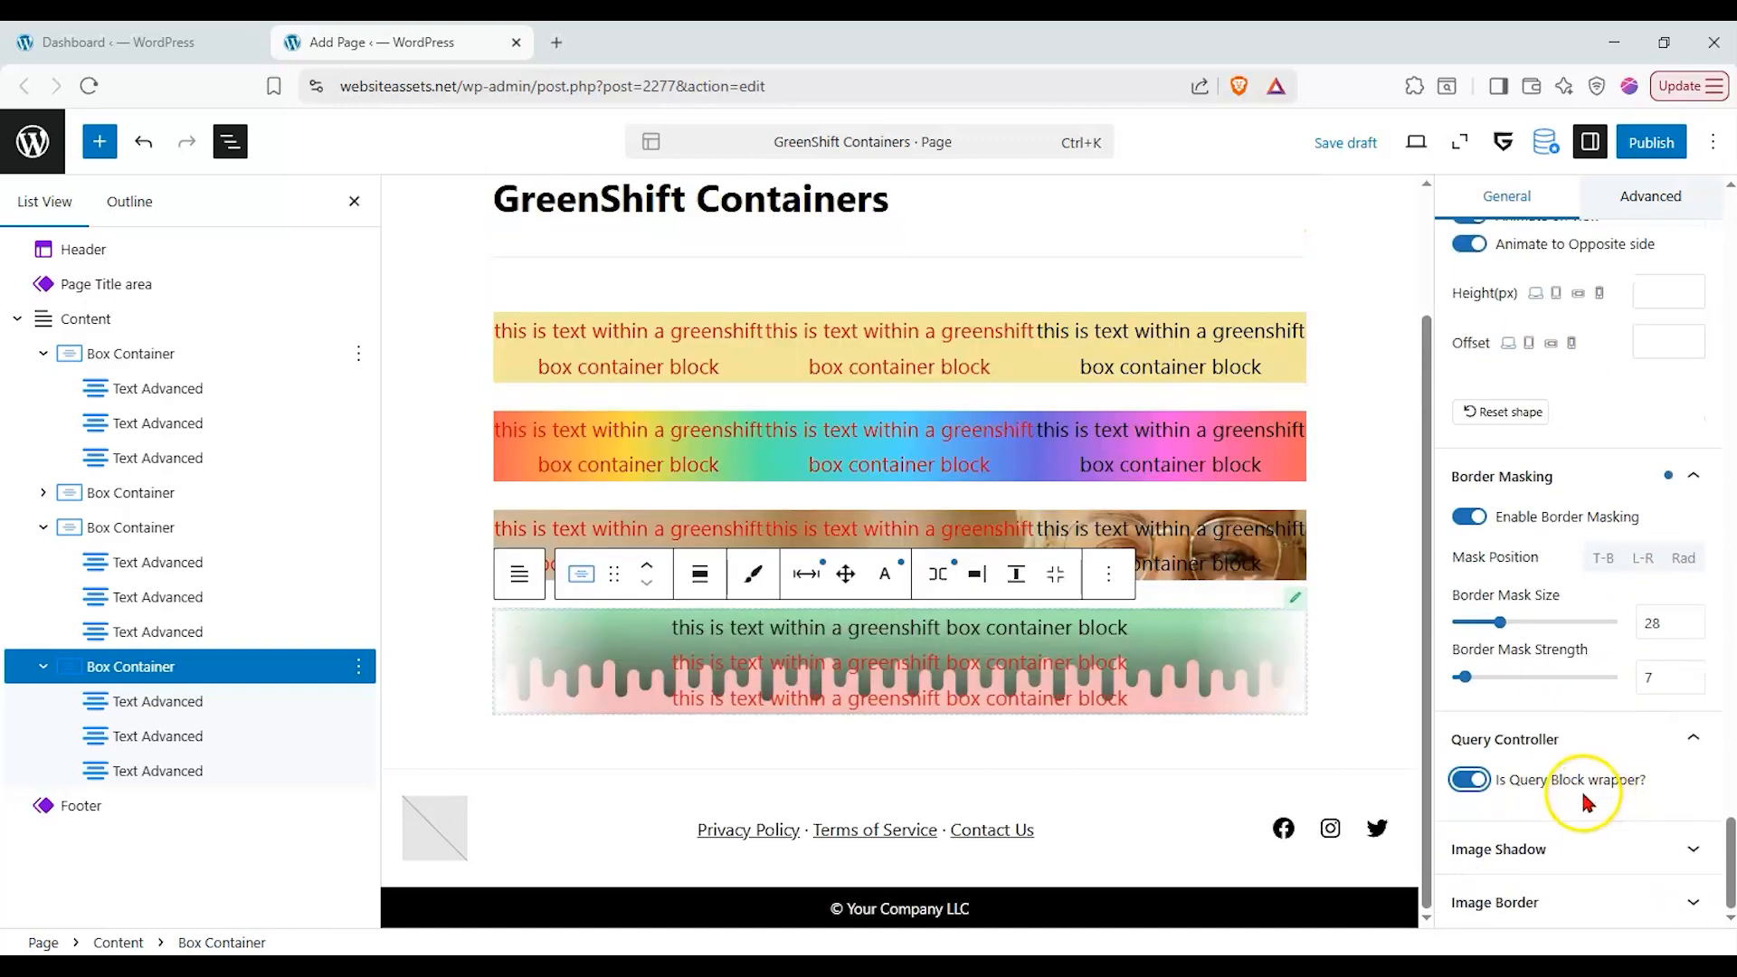
click(1470, 780)
click(1469, 879)
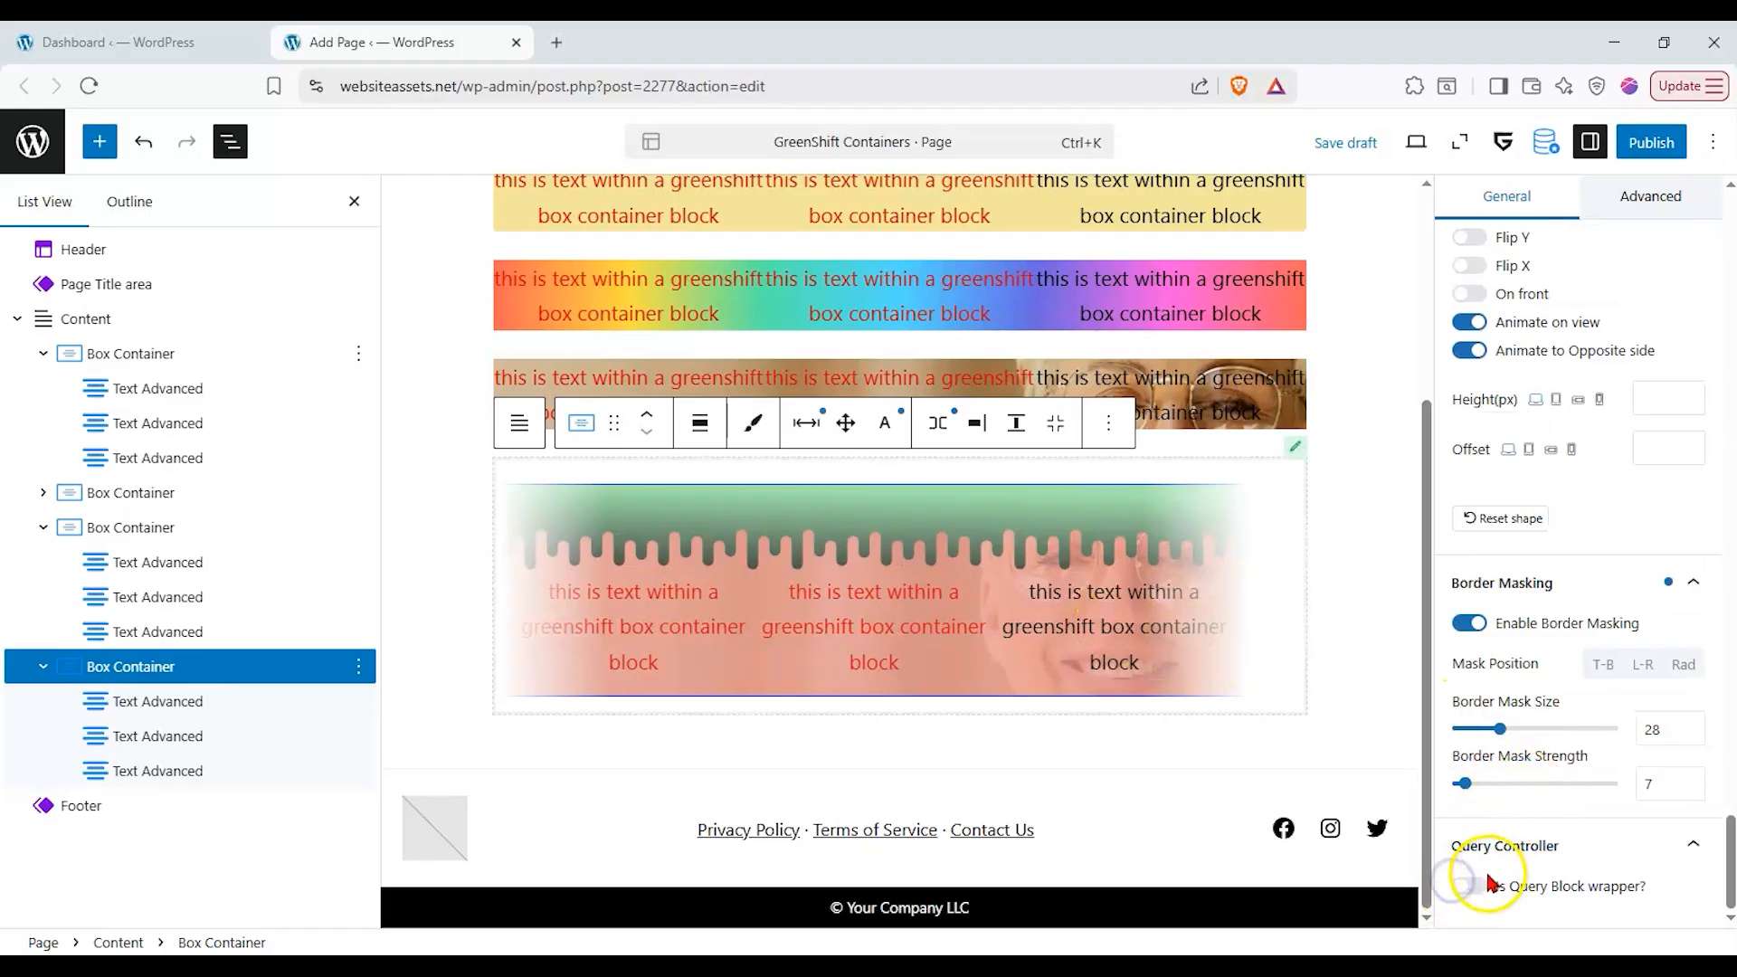
scroll(1542, 769, down, 1)
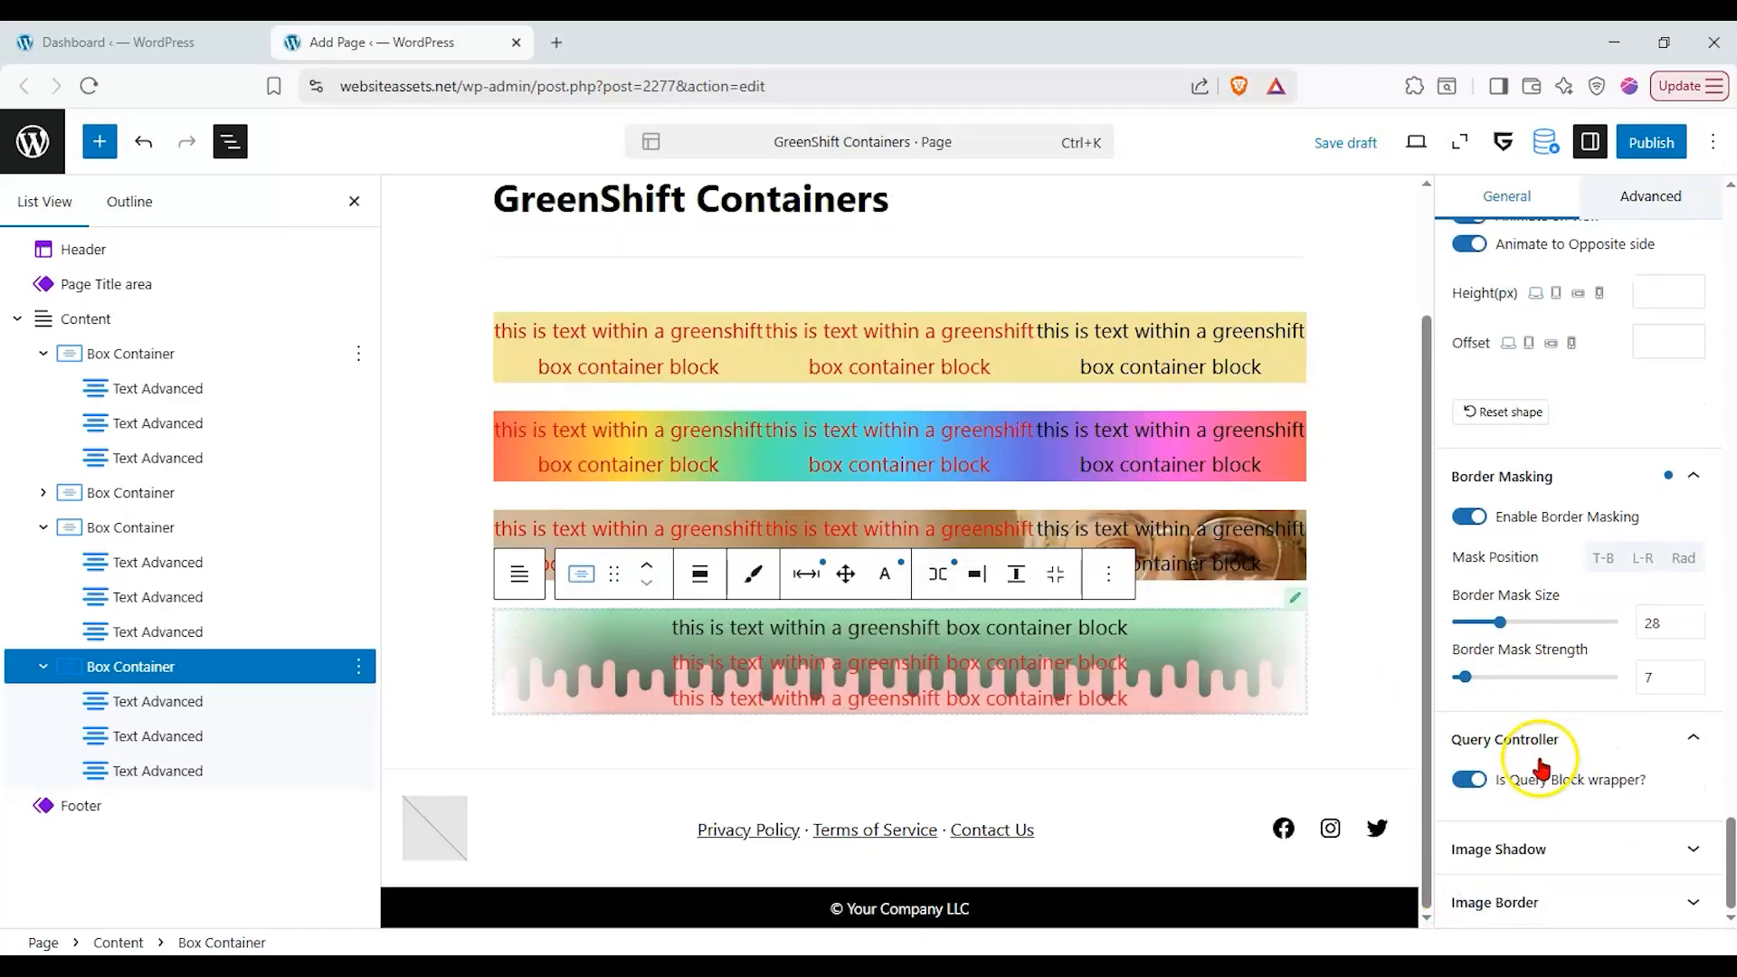
click(1468, 784)
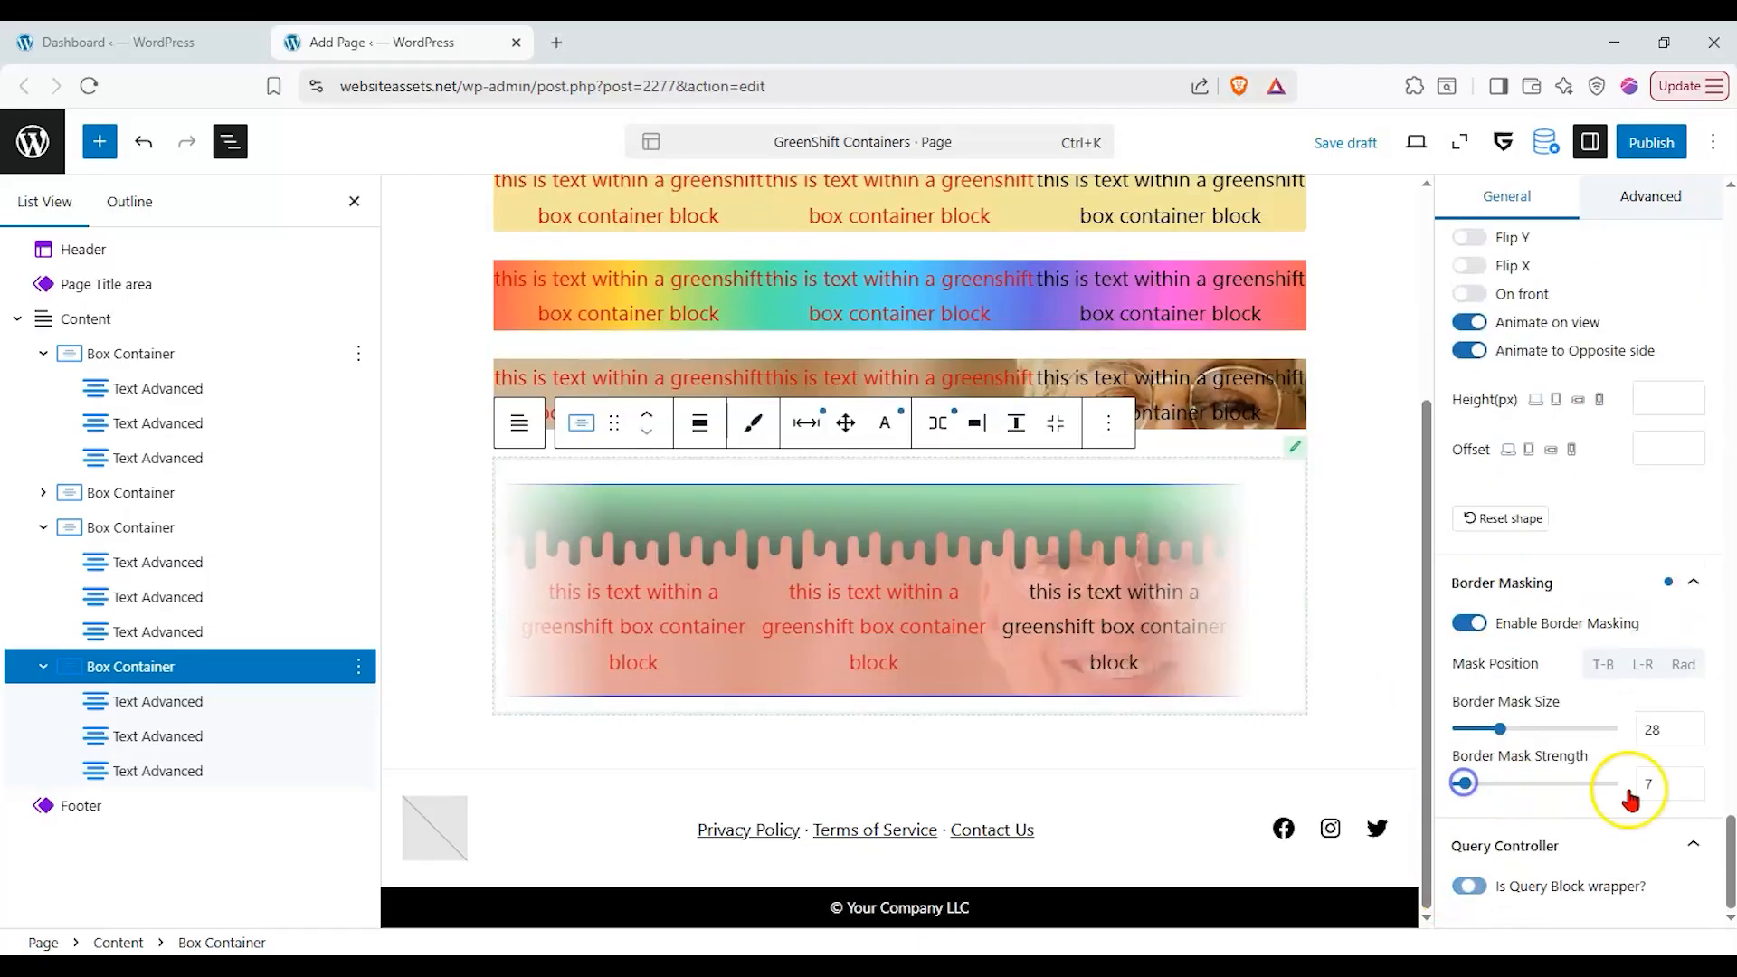
click(1697, 847)
- Examine the Box Container's Advanced settings, from animation and CSS transforms to position, custom CSS and visibility, and return to its General settings
drag(1731, 890, 1732, 258)
click(1650, 418)
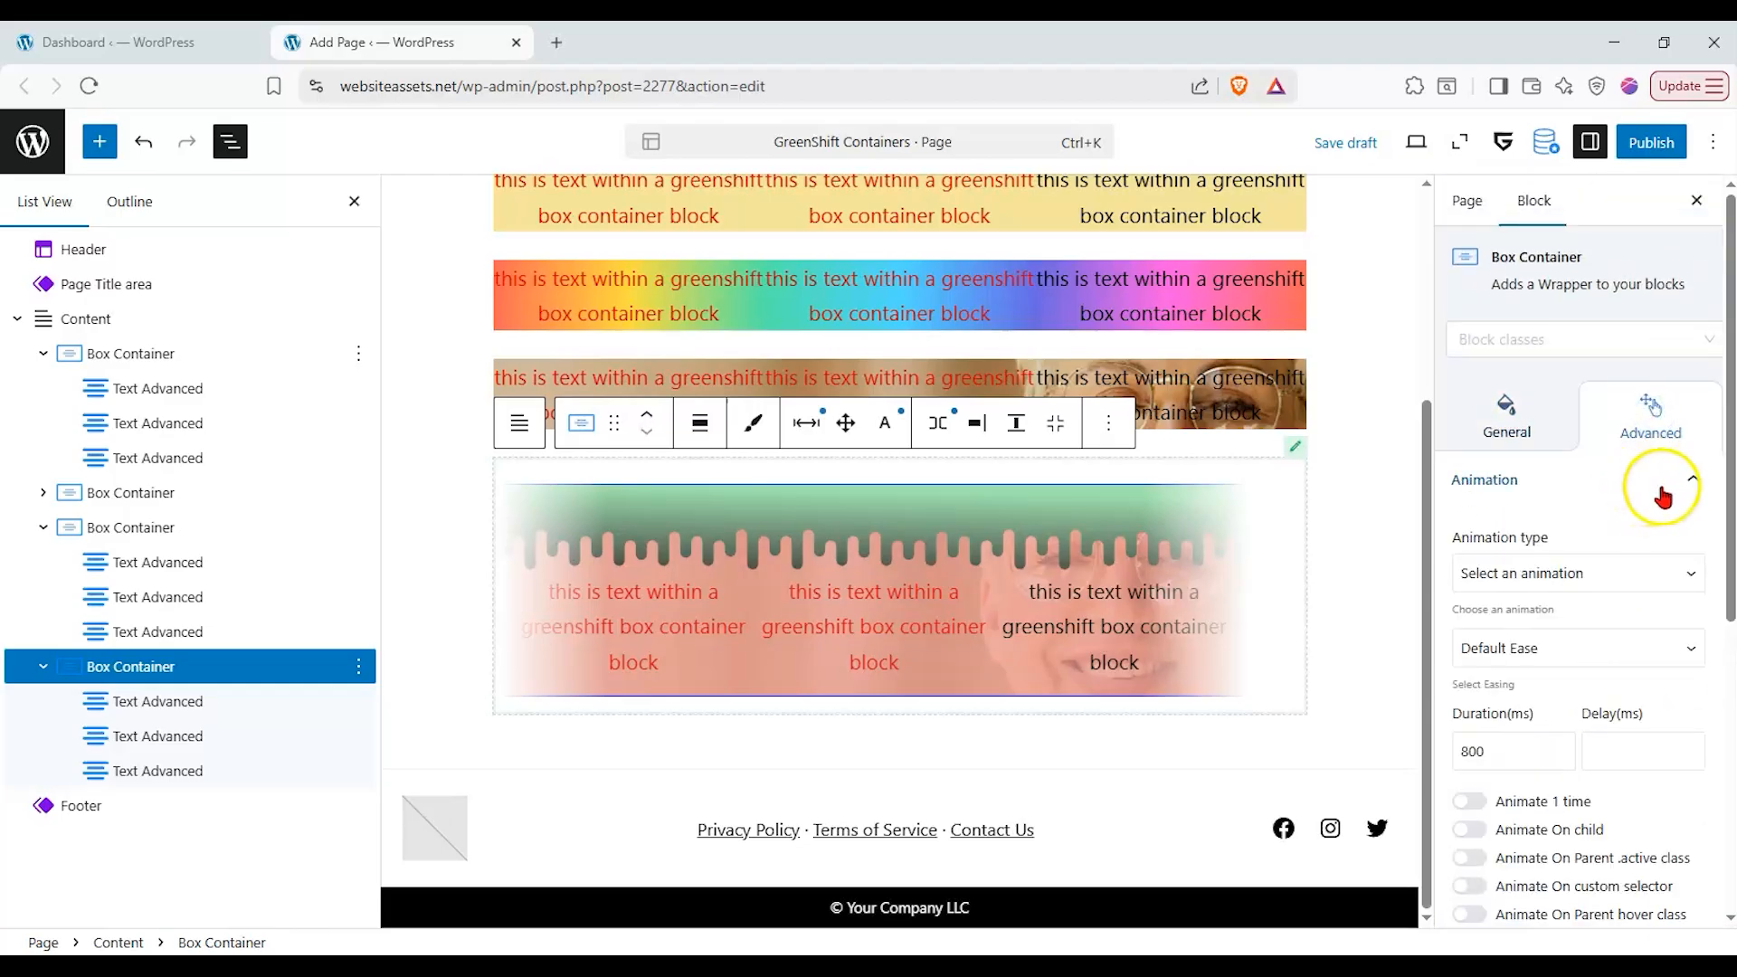
drag(1730, 500, 1703, 796)
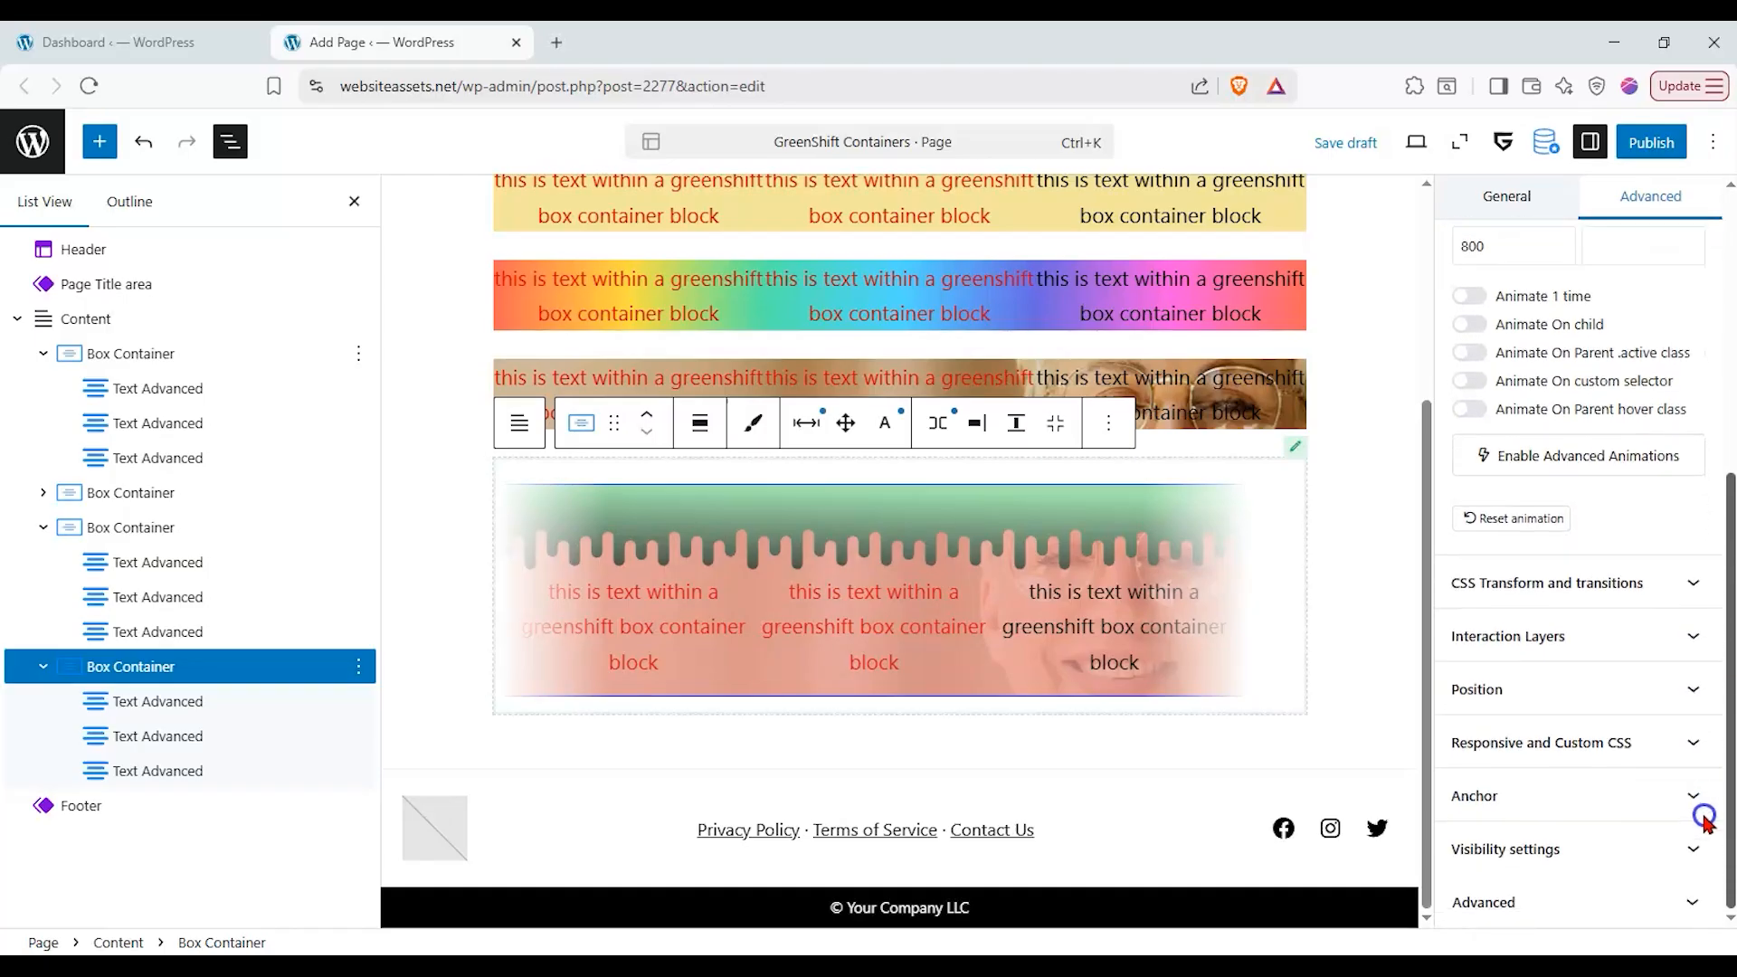
scroll(1705, 819, up, 10)
click(1520, 380)
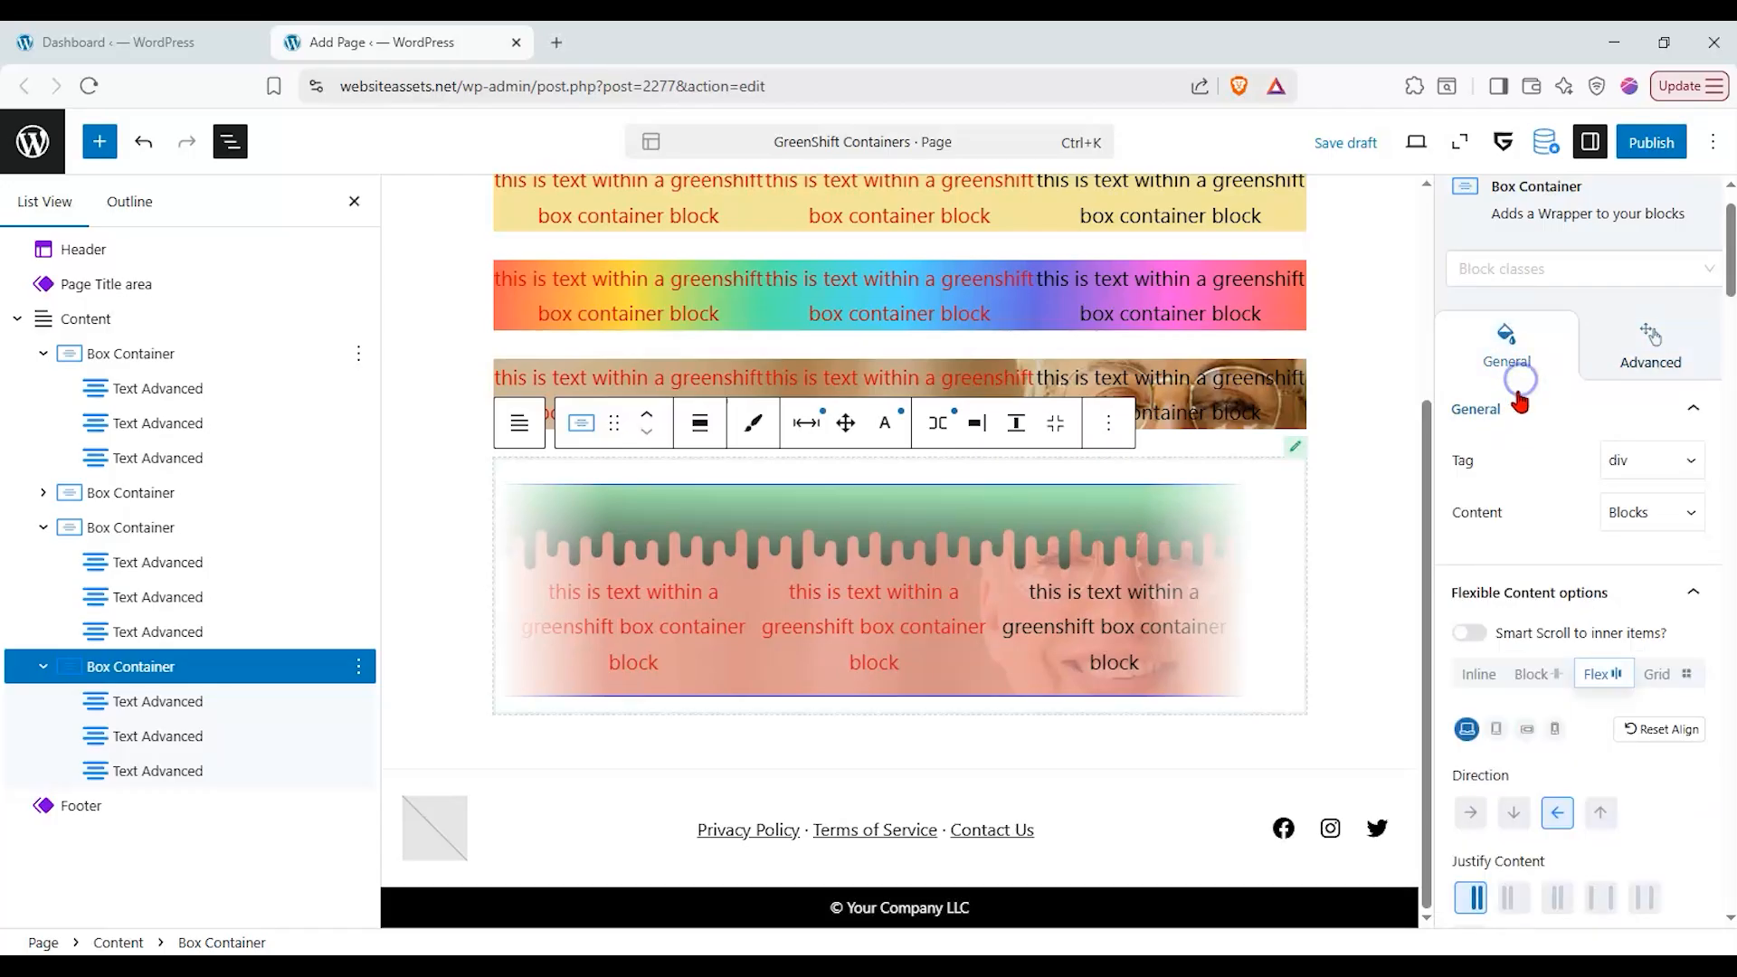
click(1620, 348)
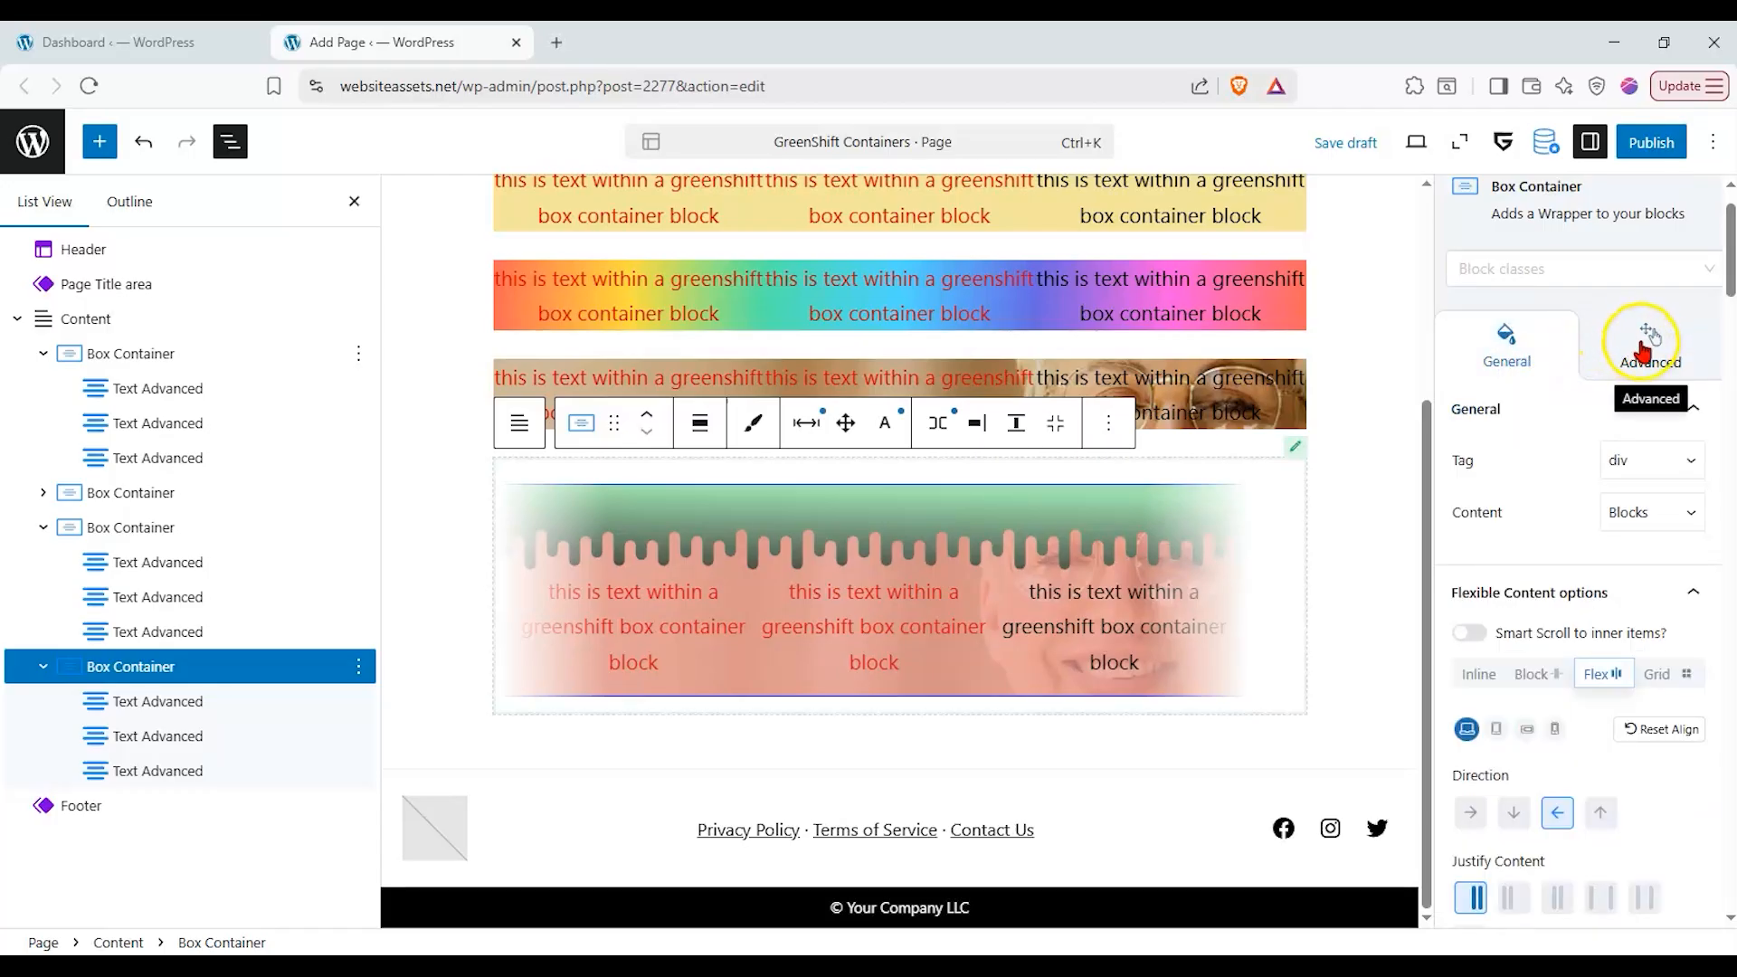
click(1649, 344)
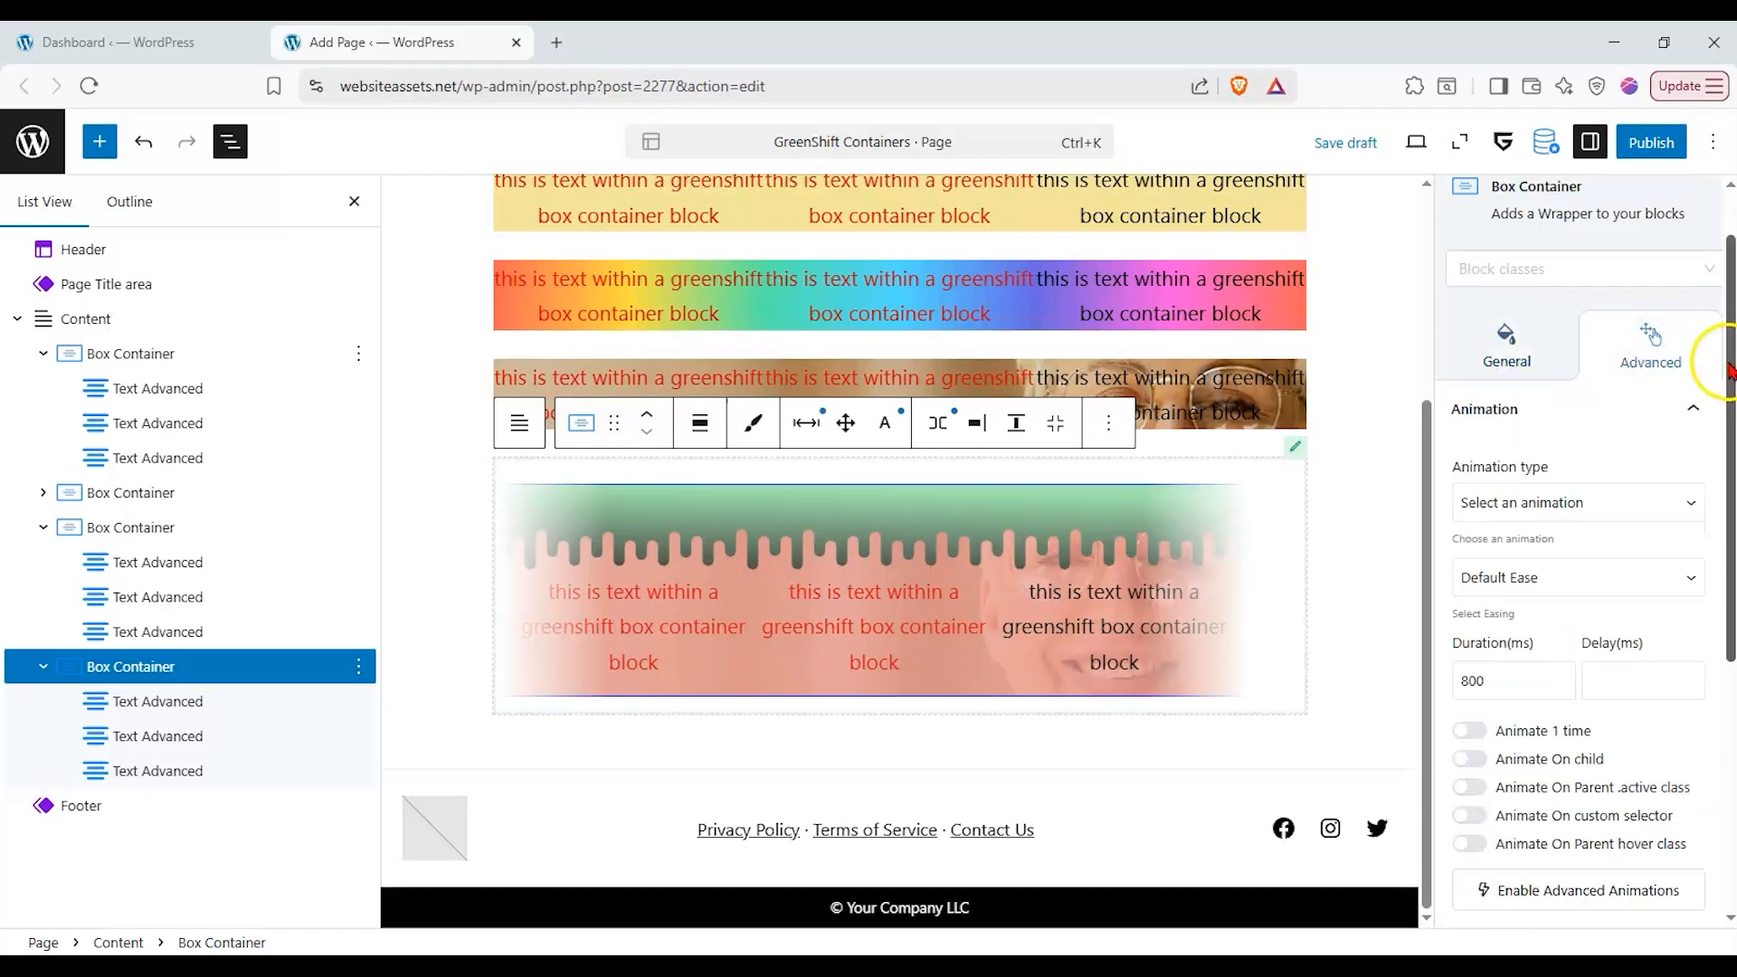
mouse_move(1728, 389)
mouse_down()
mouse_move(1694, 480)
mouse_move(1725, 665)
mouse_move(1728, 416)
mouse_up()
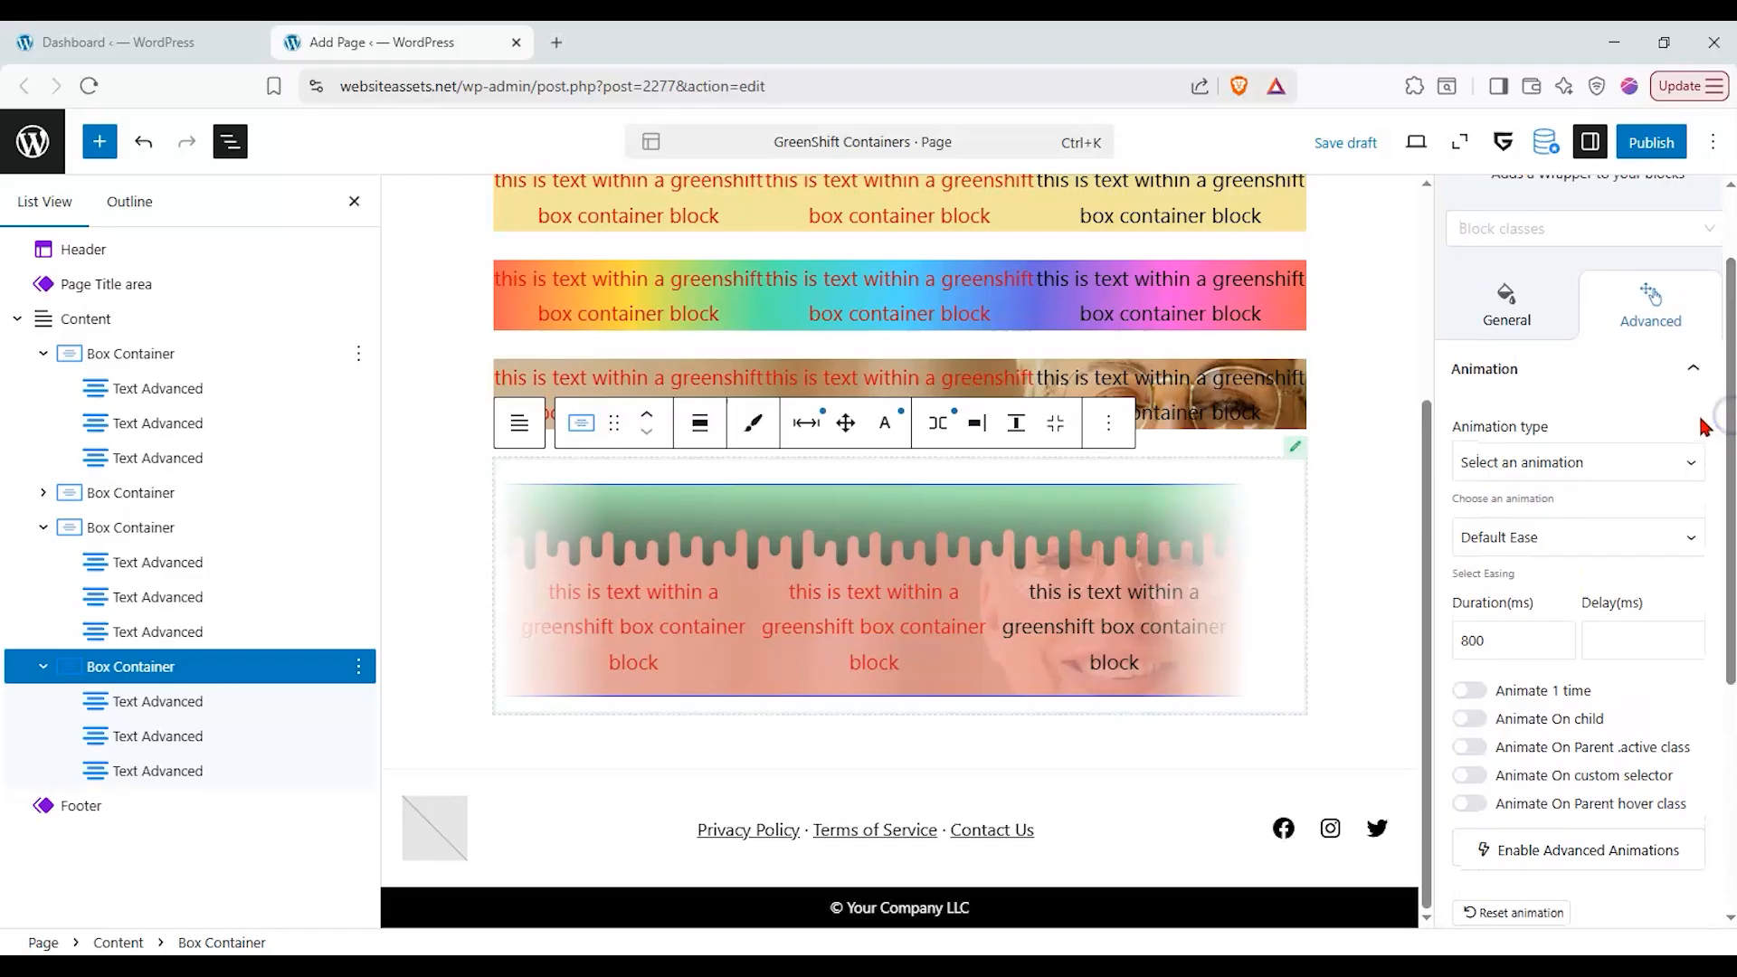
click(1689, 388)
click(1501, 439)
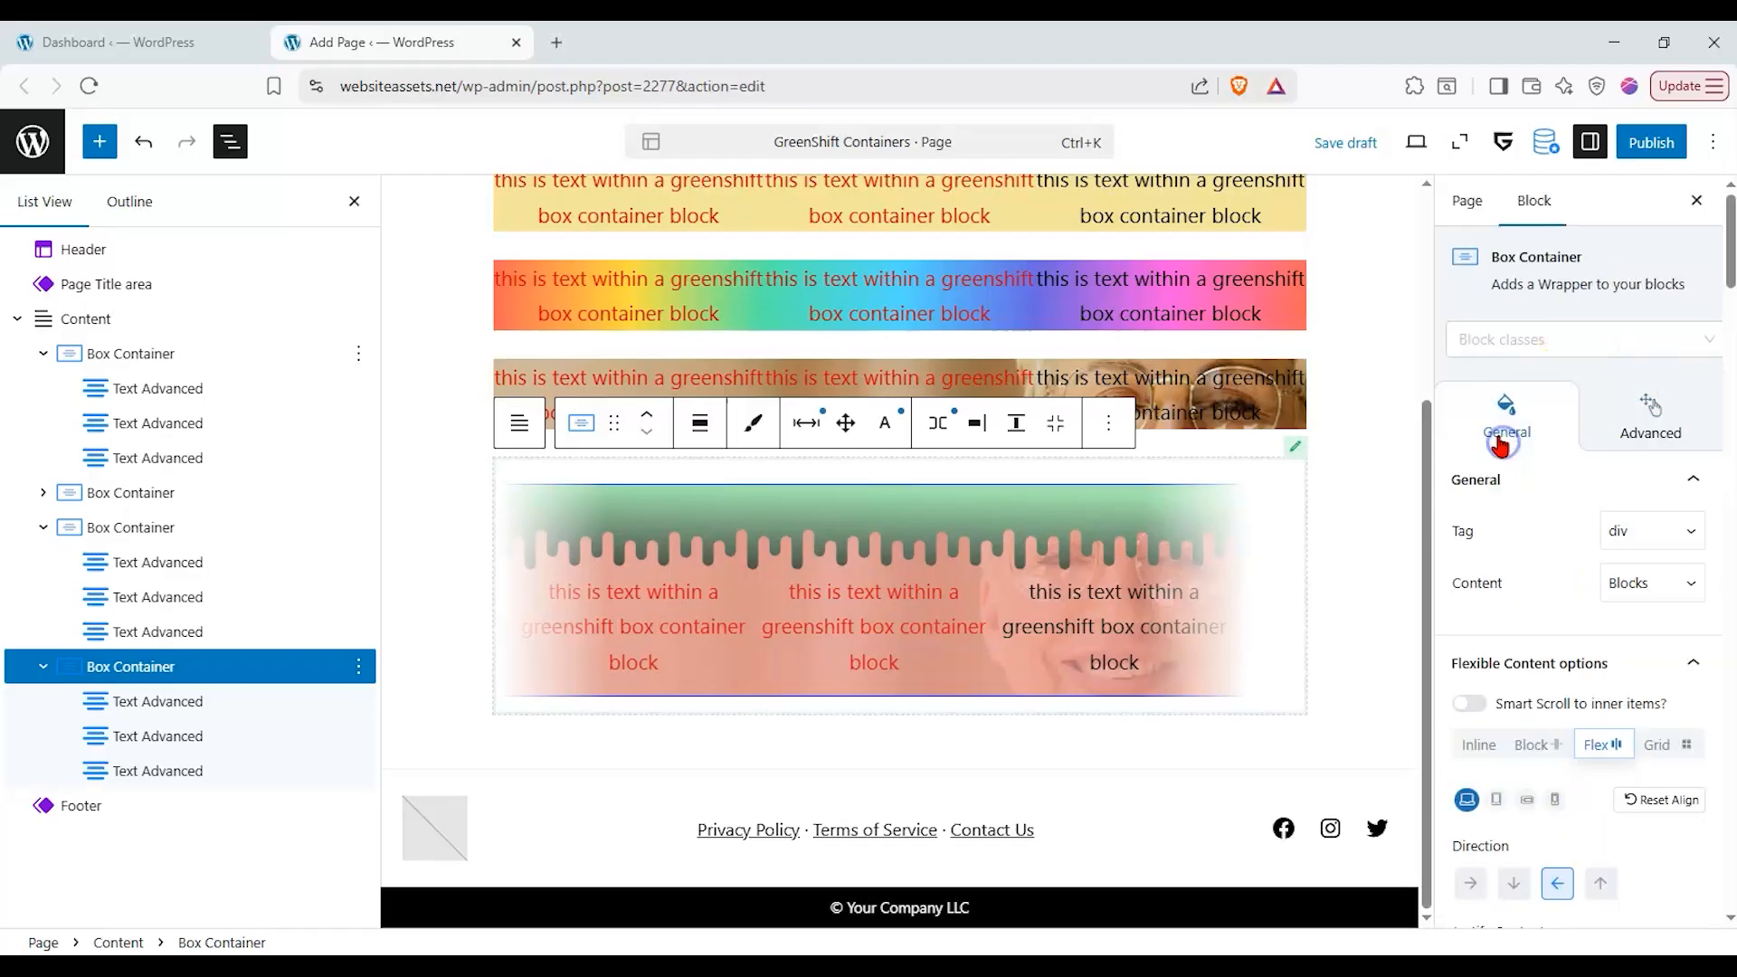
- Insert a Section Advanced block below the last Box Container
click(102, 147)
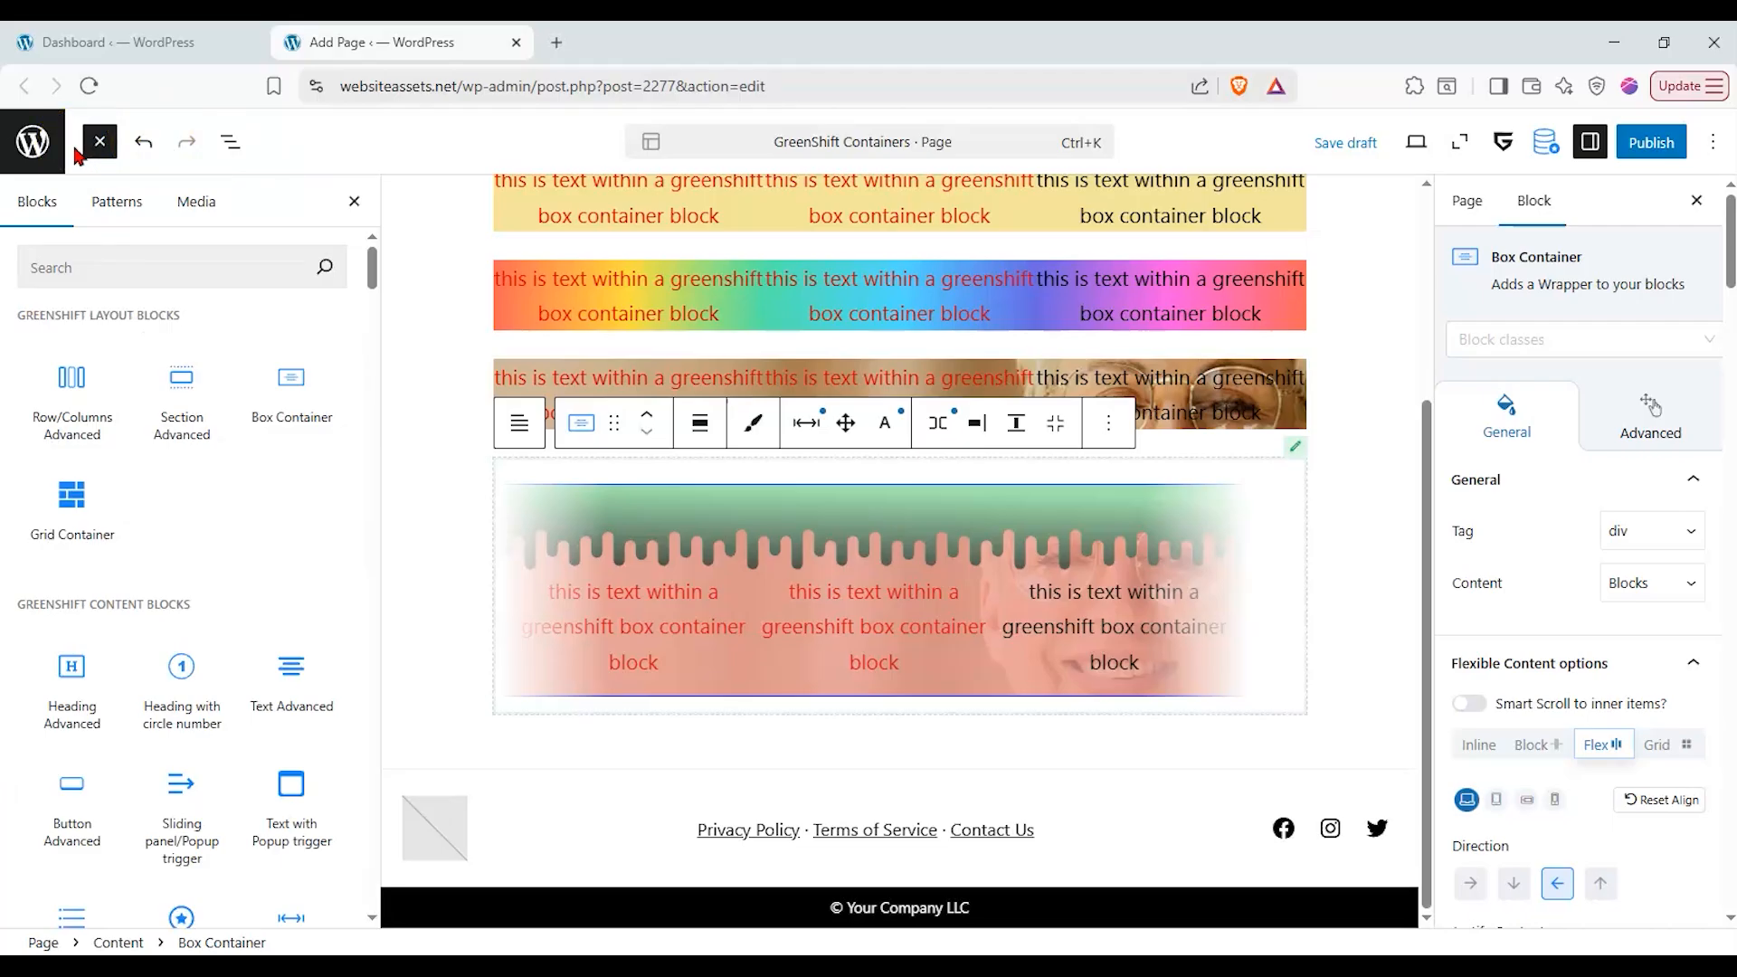
drag(233, 449, 757, 736)
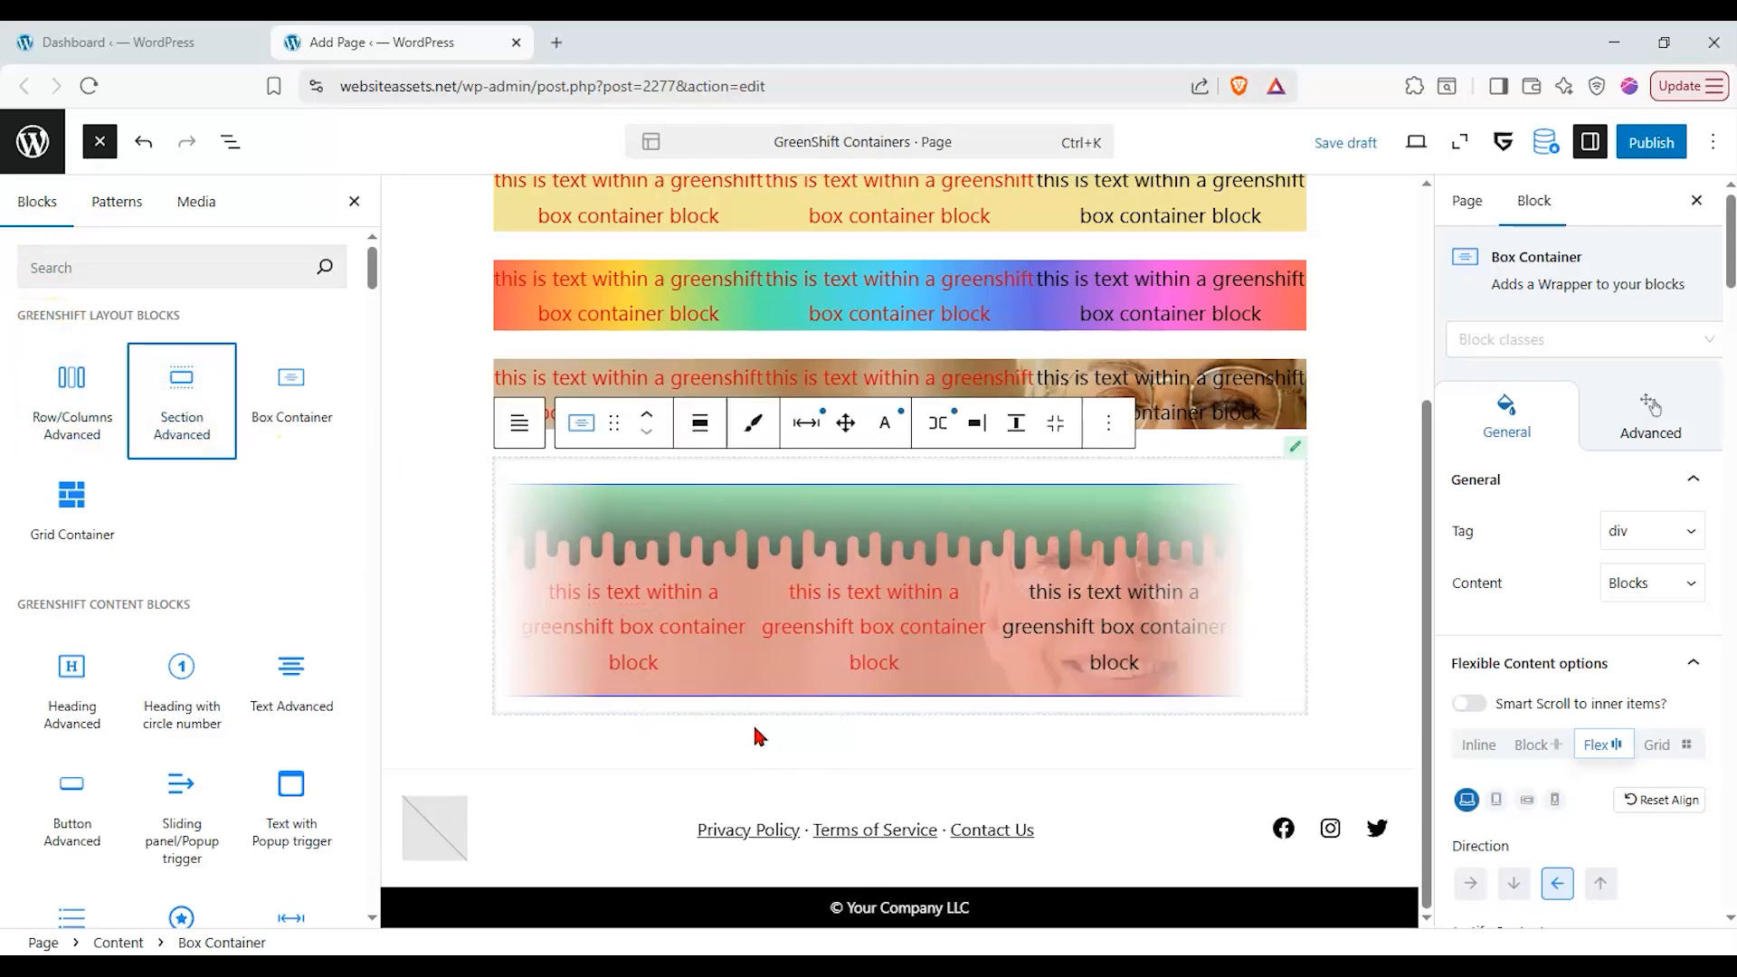
drag(172, 416, 837, 724)
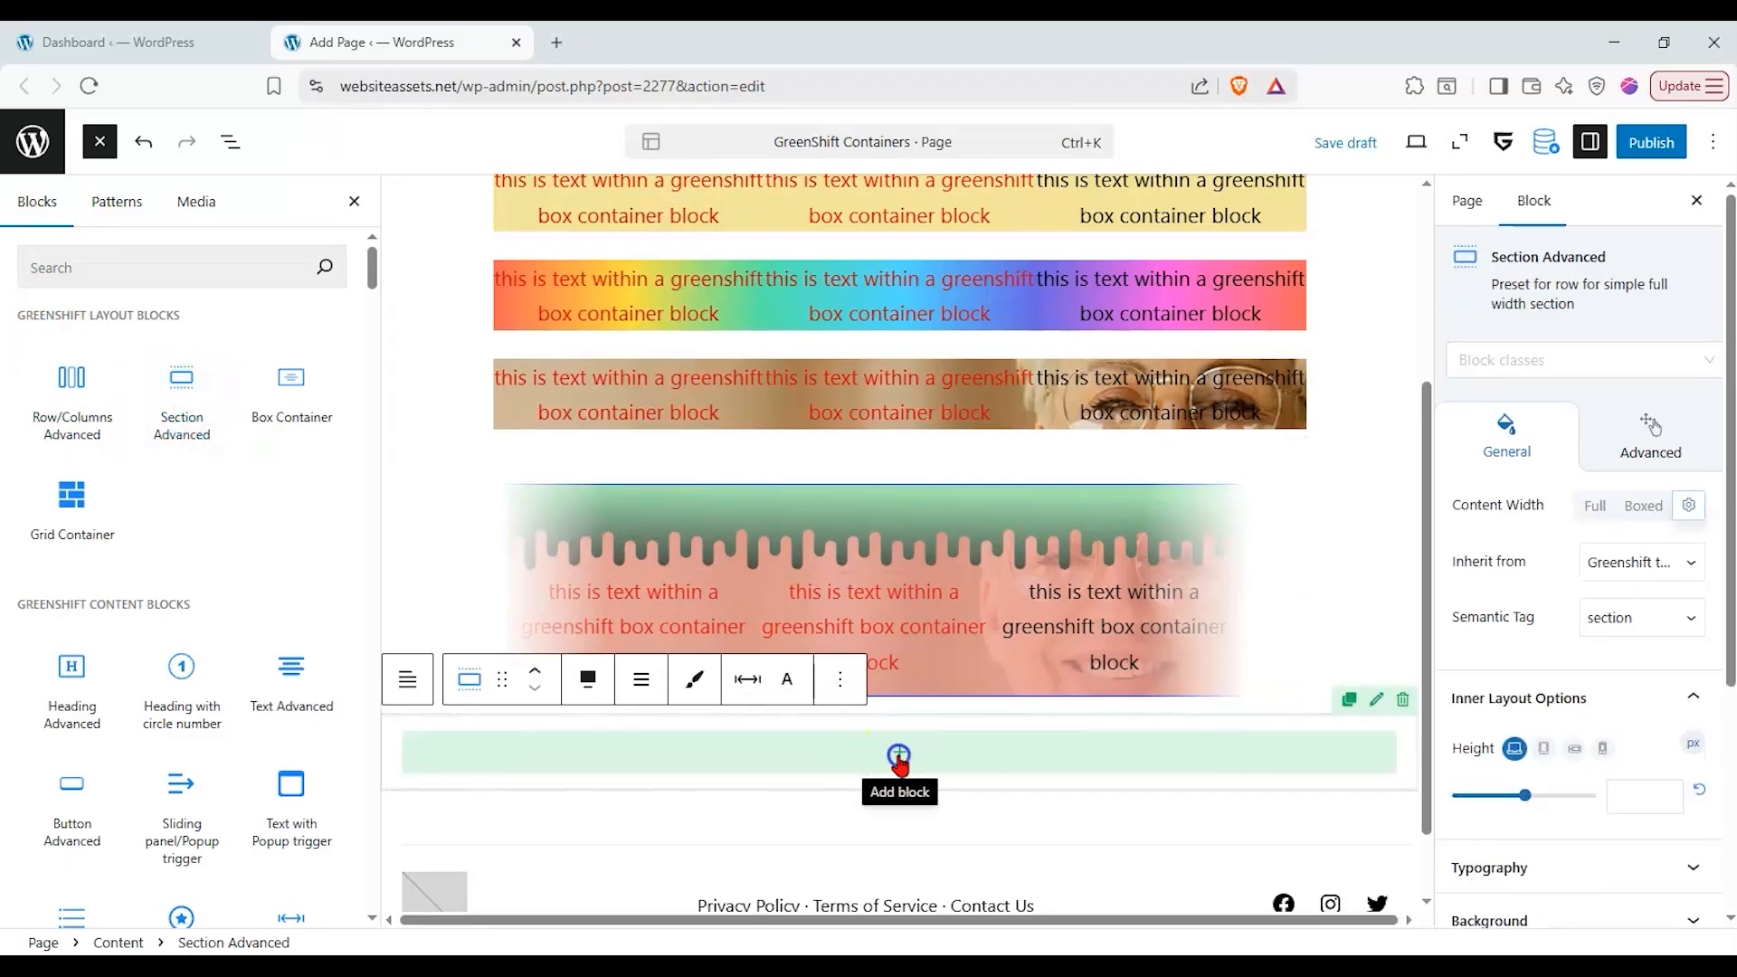
- Add a Text Advanced block inside the section reading "this is text within a section advanced block in greenshift"
click(895, 758)
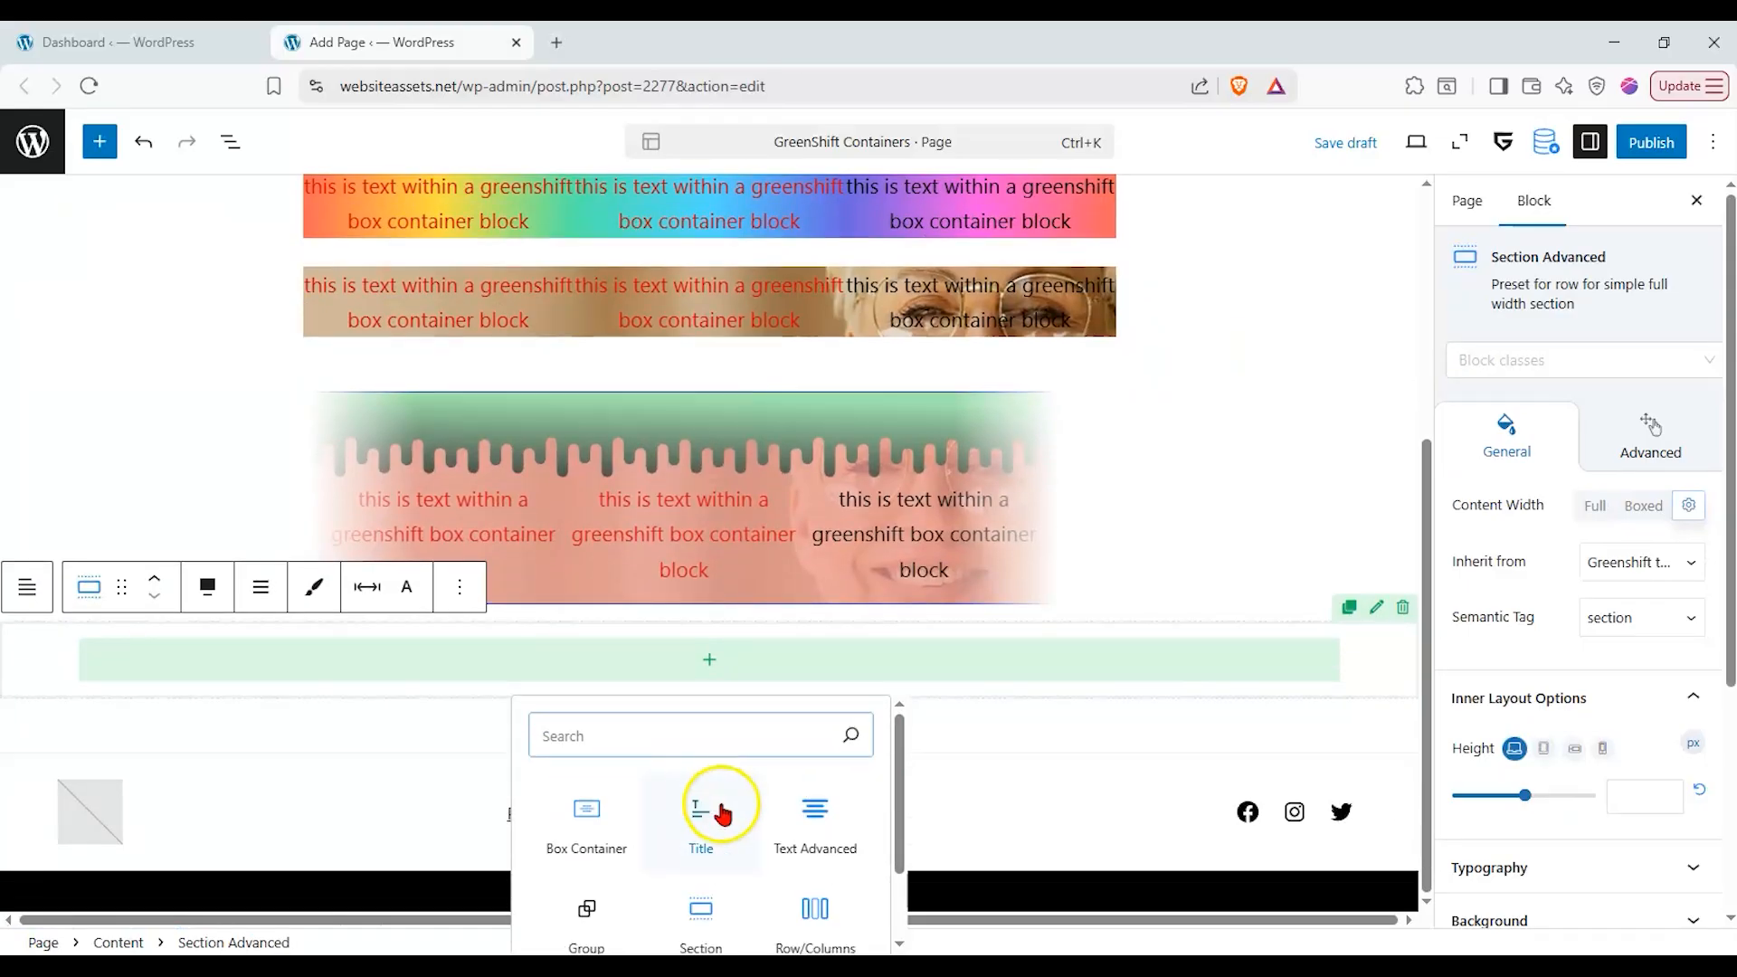
click(818, 822)
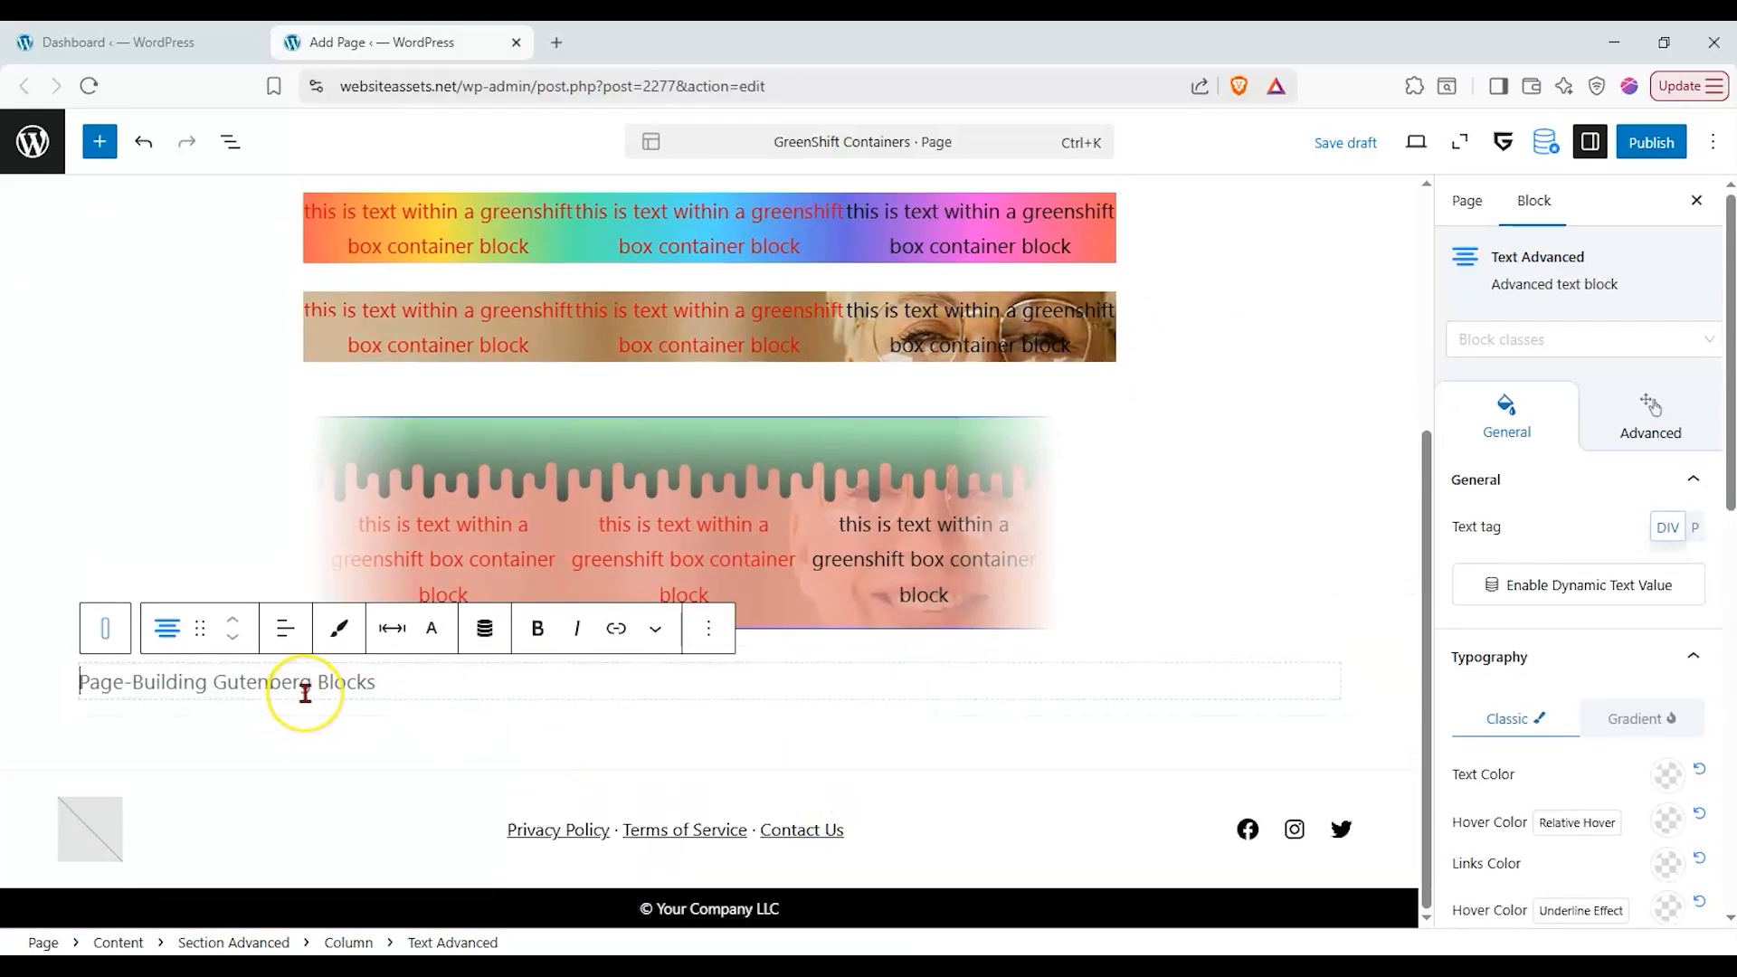
text(thi)
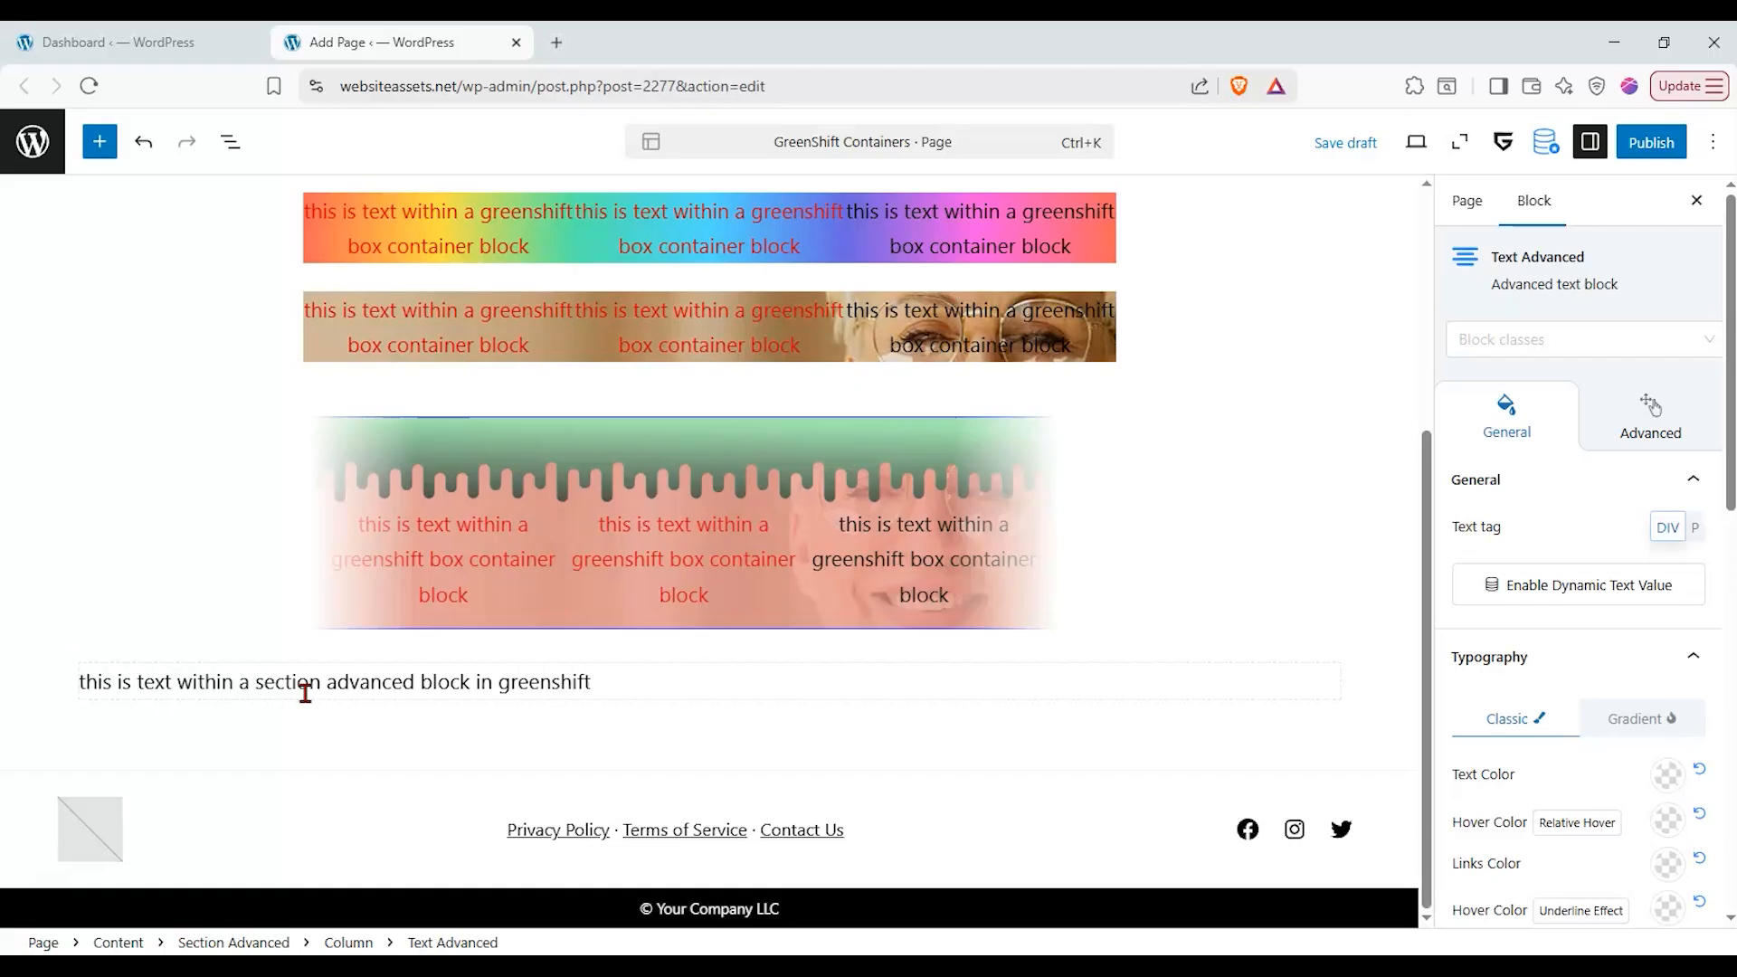
click(896, 693)
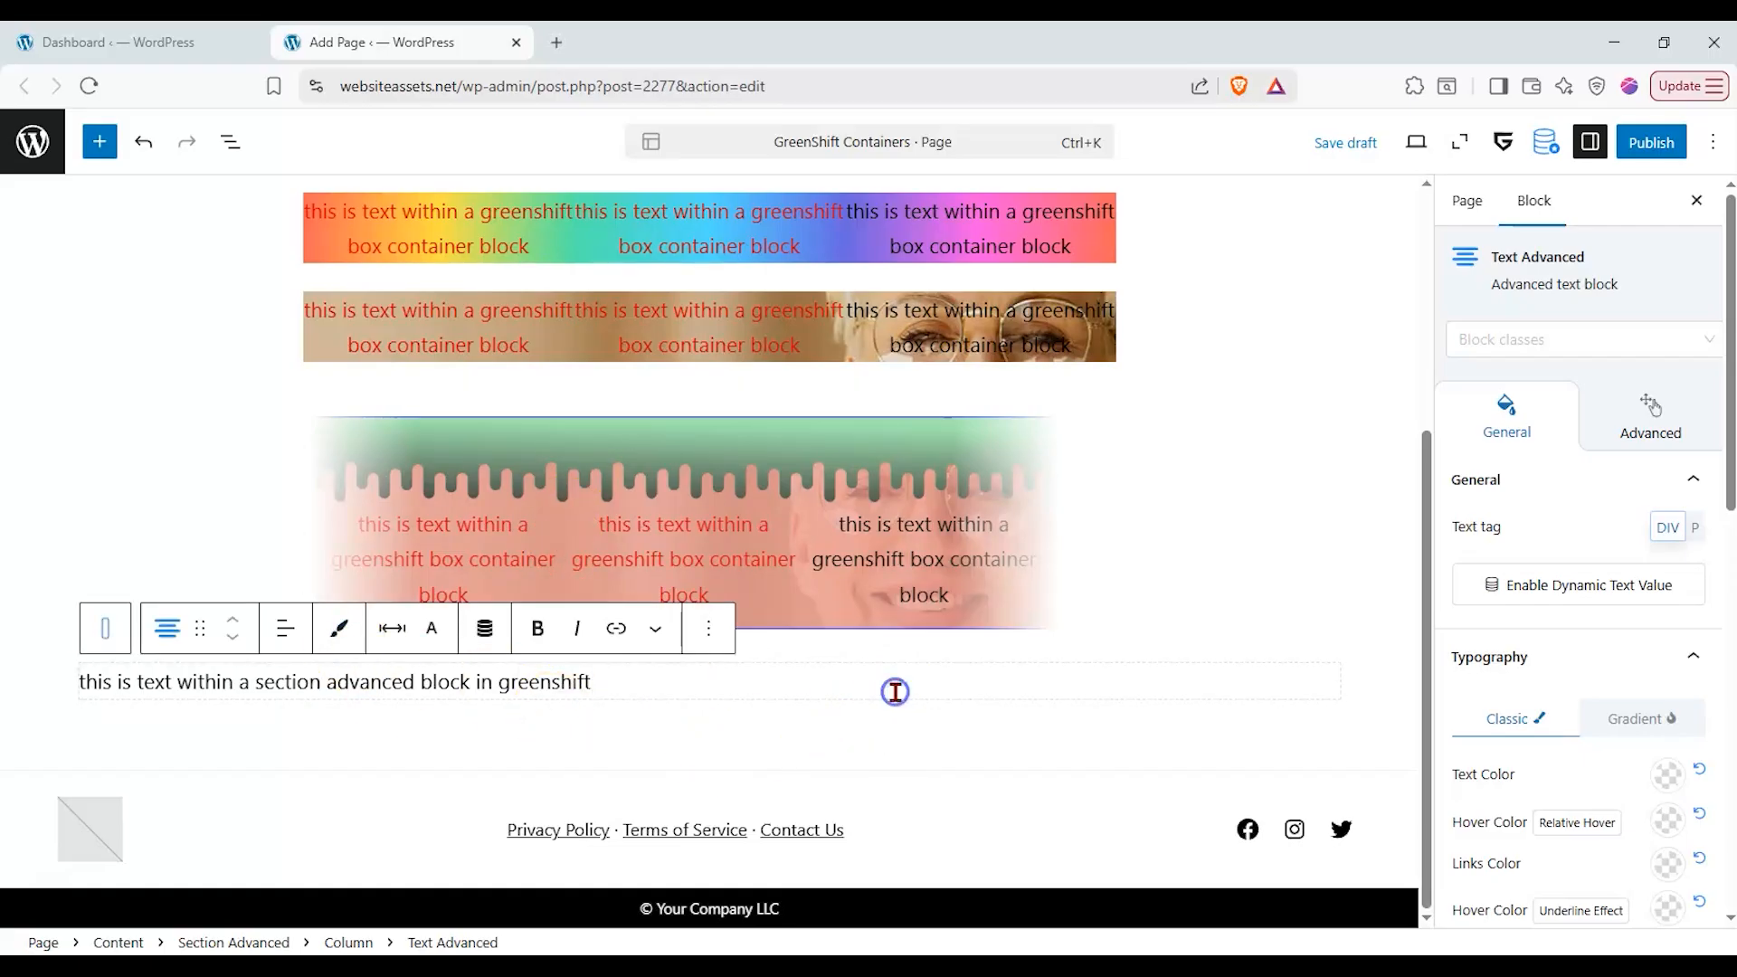
scroll(1565, 606, down, 1)
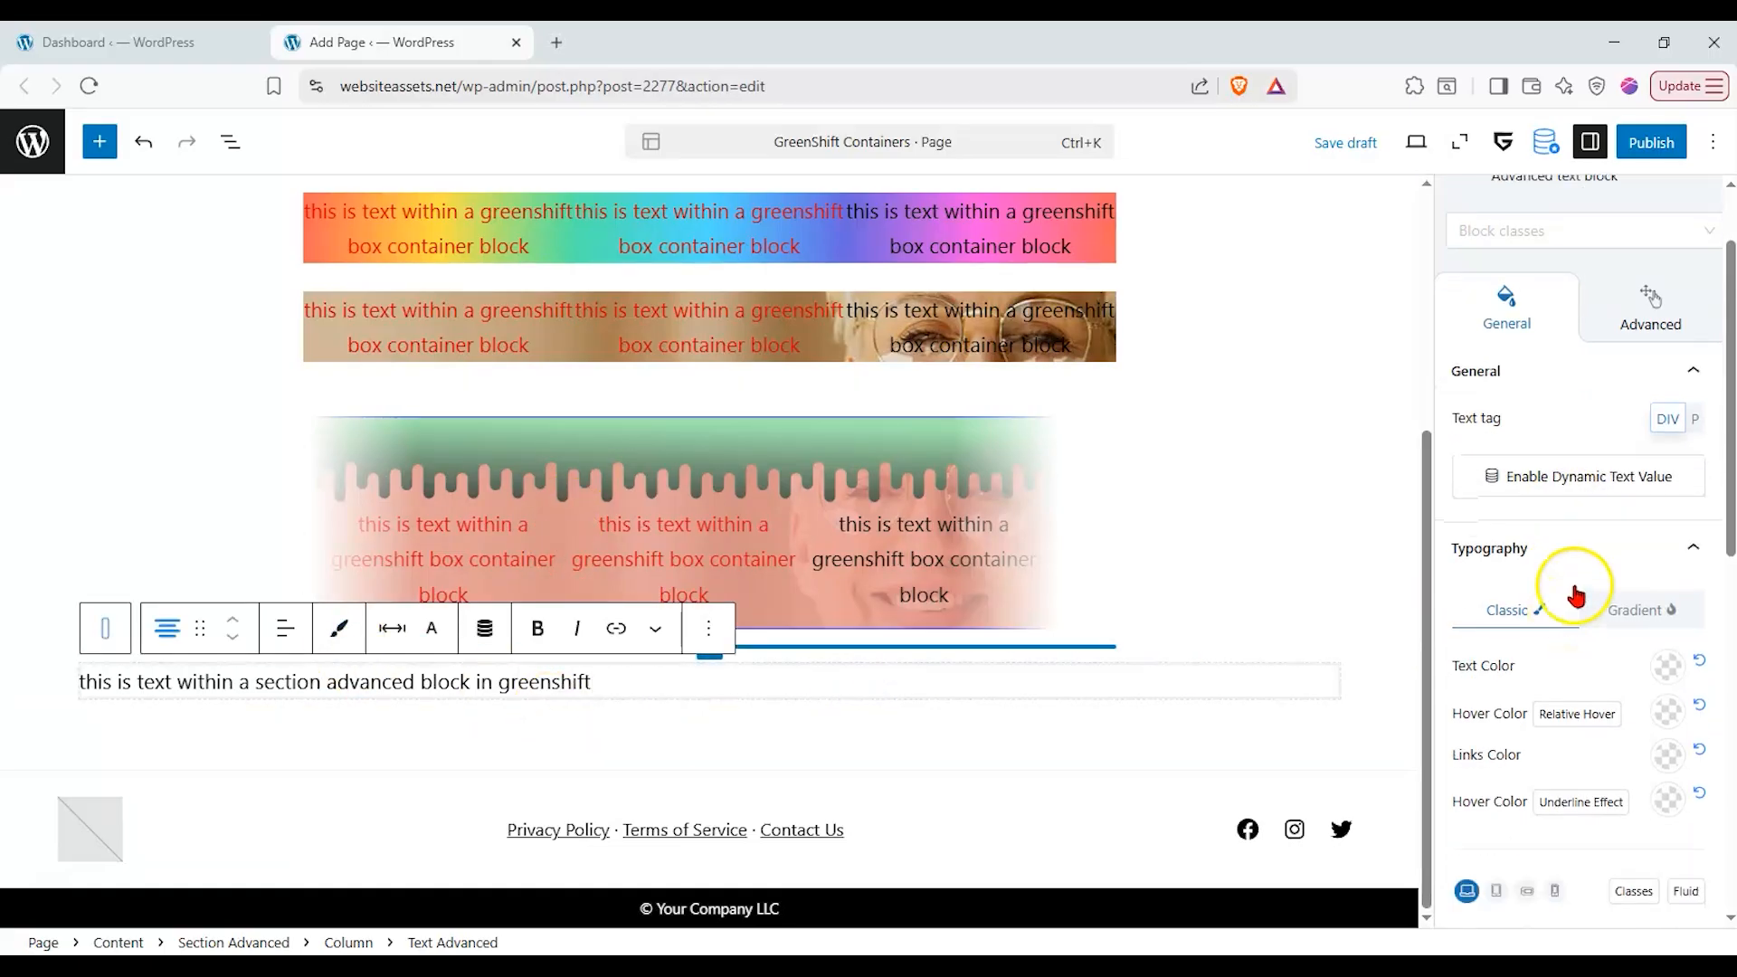
- Examine the Section Advanced block's General settings, from shape divider, size and shadow to overlay, background and typography
click(229, 141)
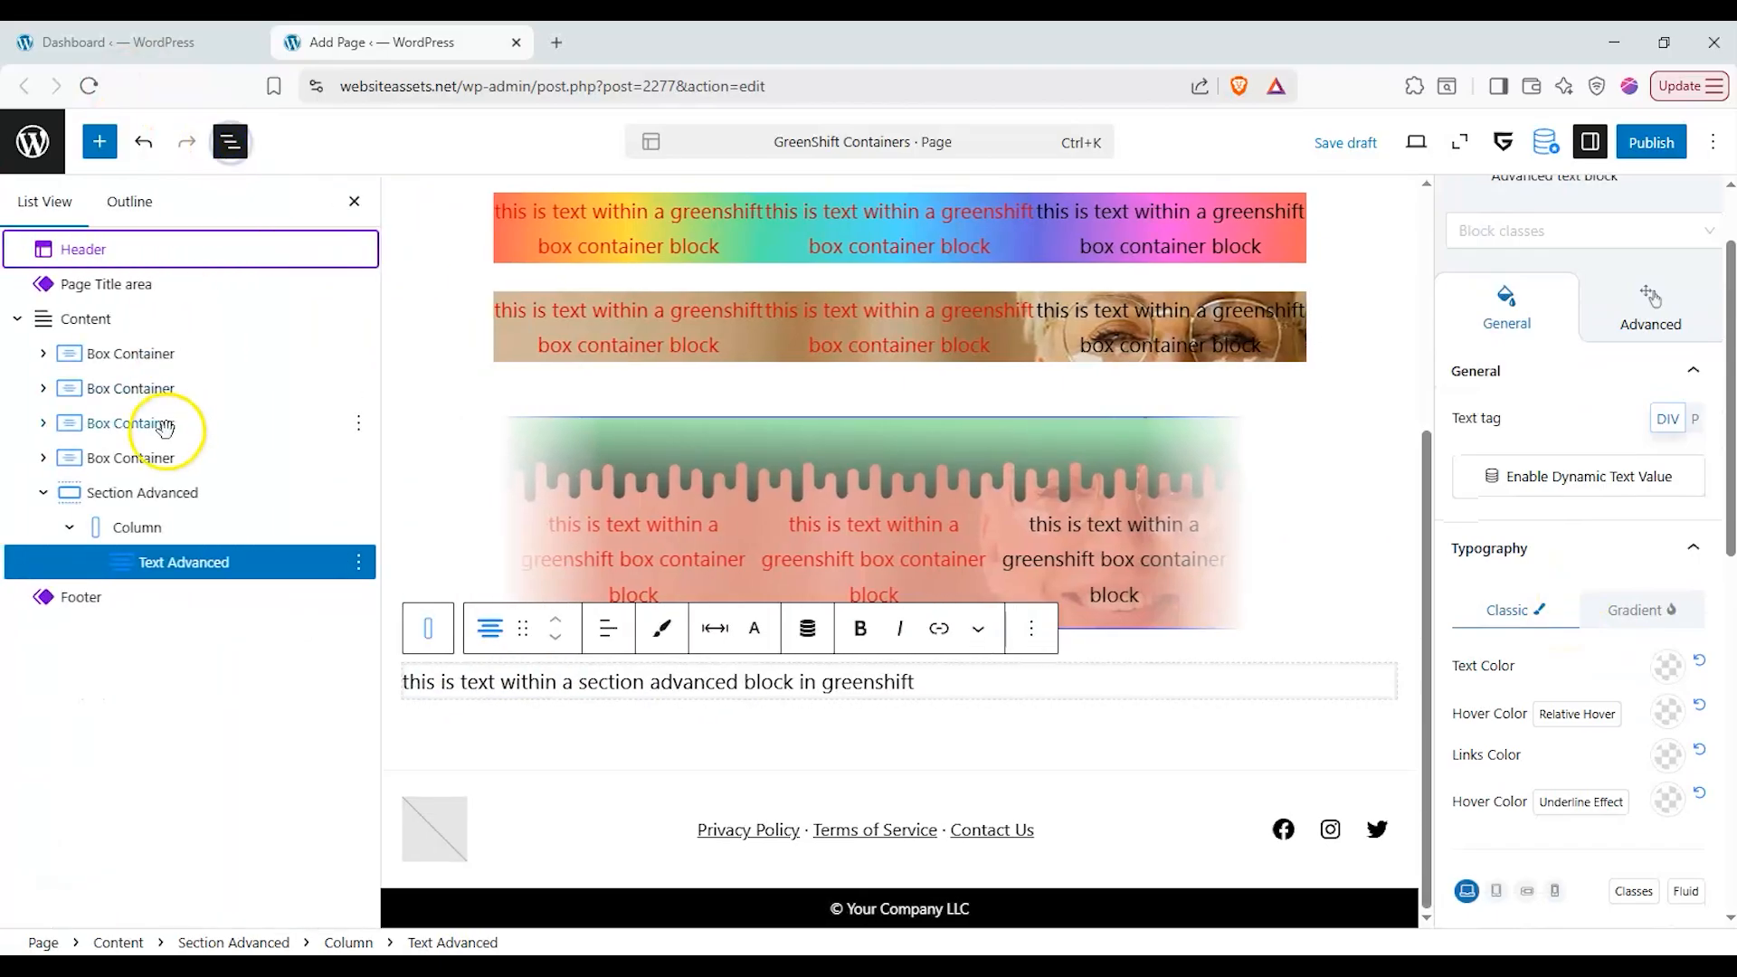
click(127, 494)
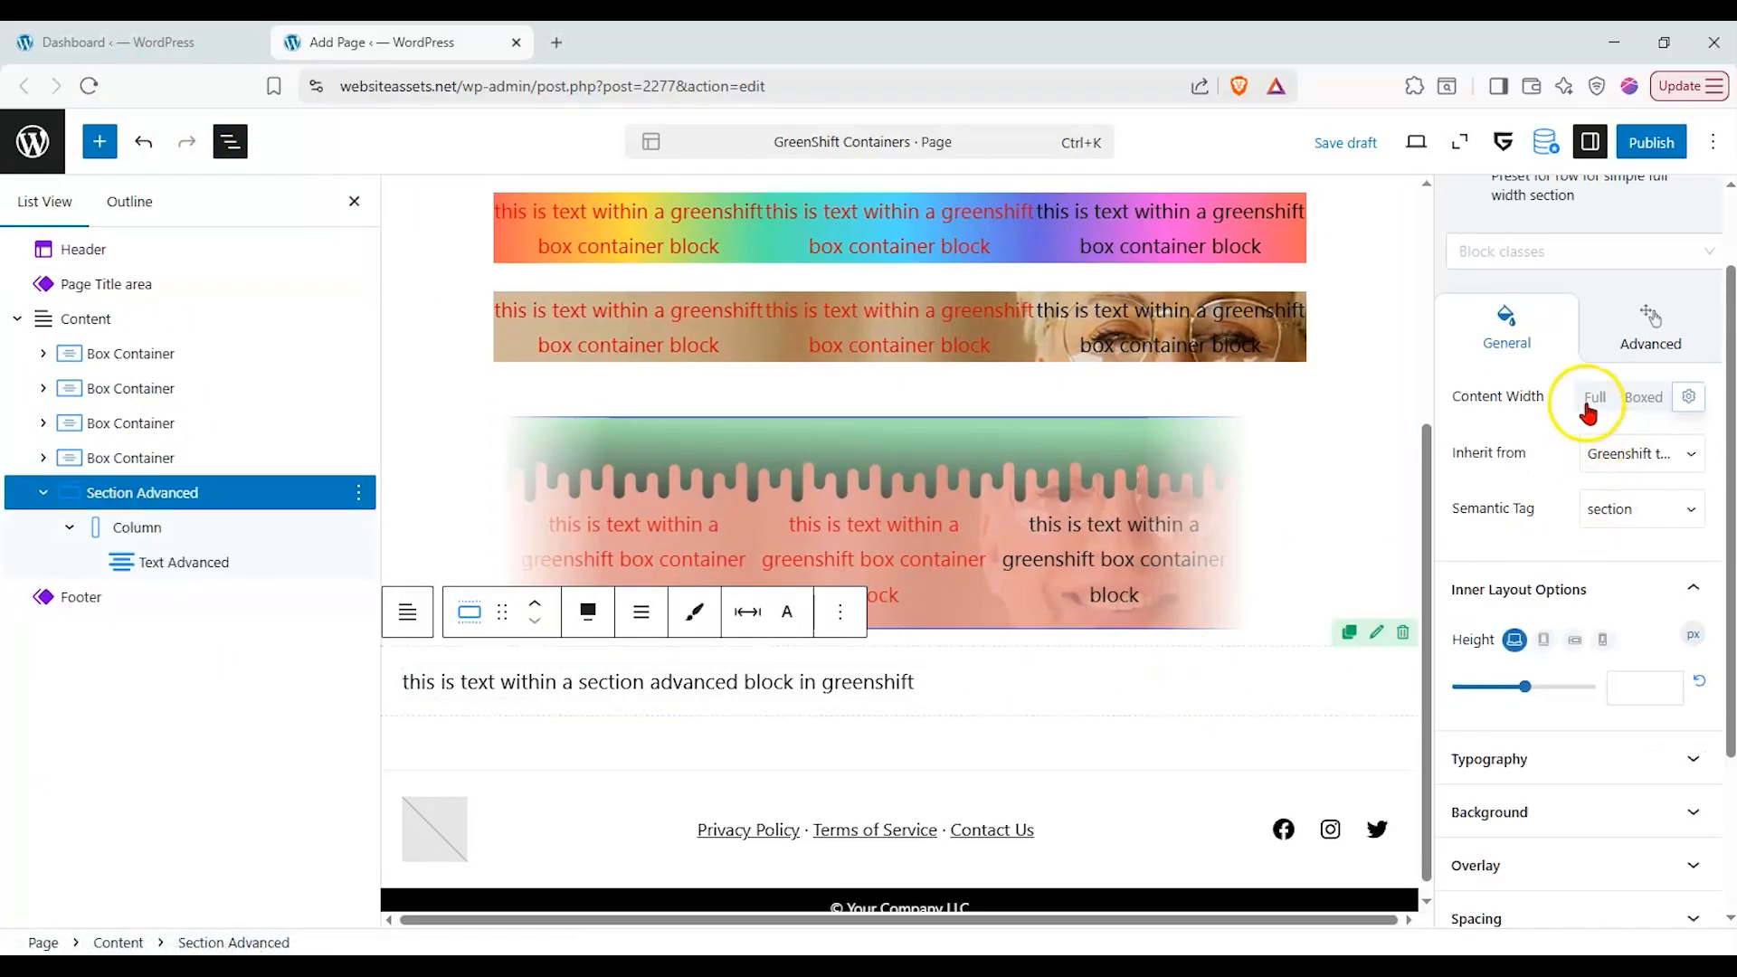
scroll(1563, 516, down, 3)
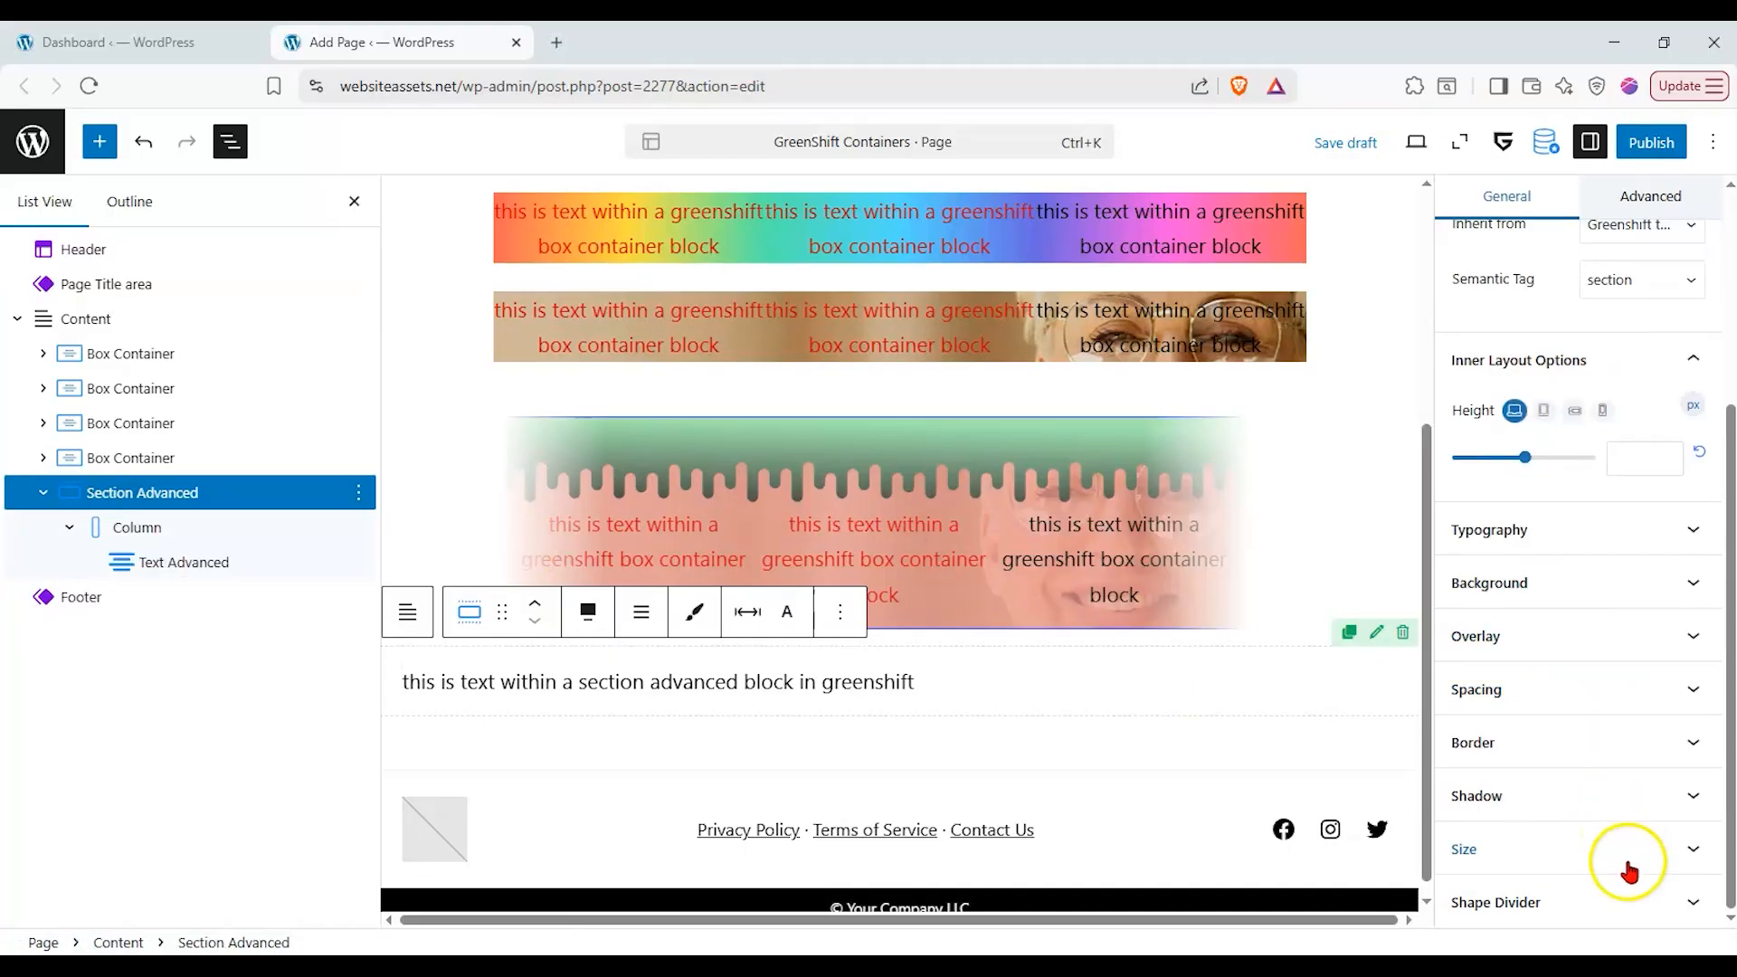
click(1629, 898)
click(1652, 729)
click(1690, 570)
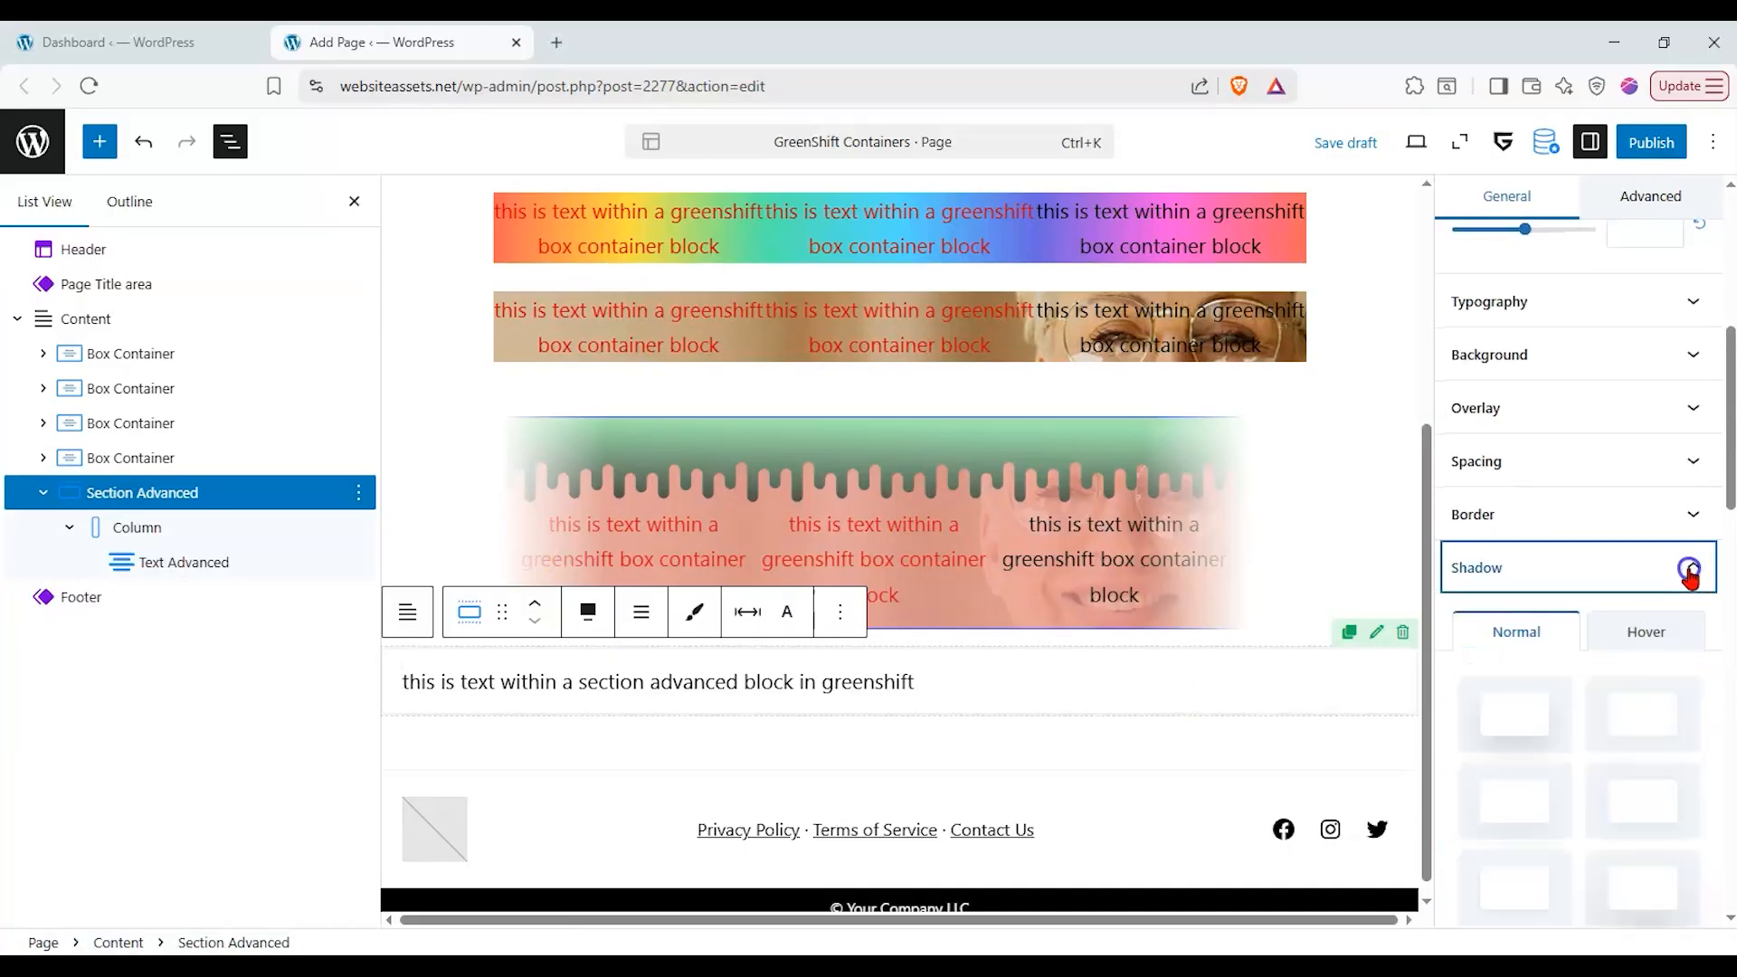
click(1681, 459)
click(1681, 342)
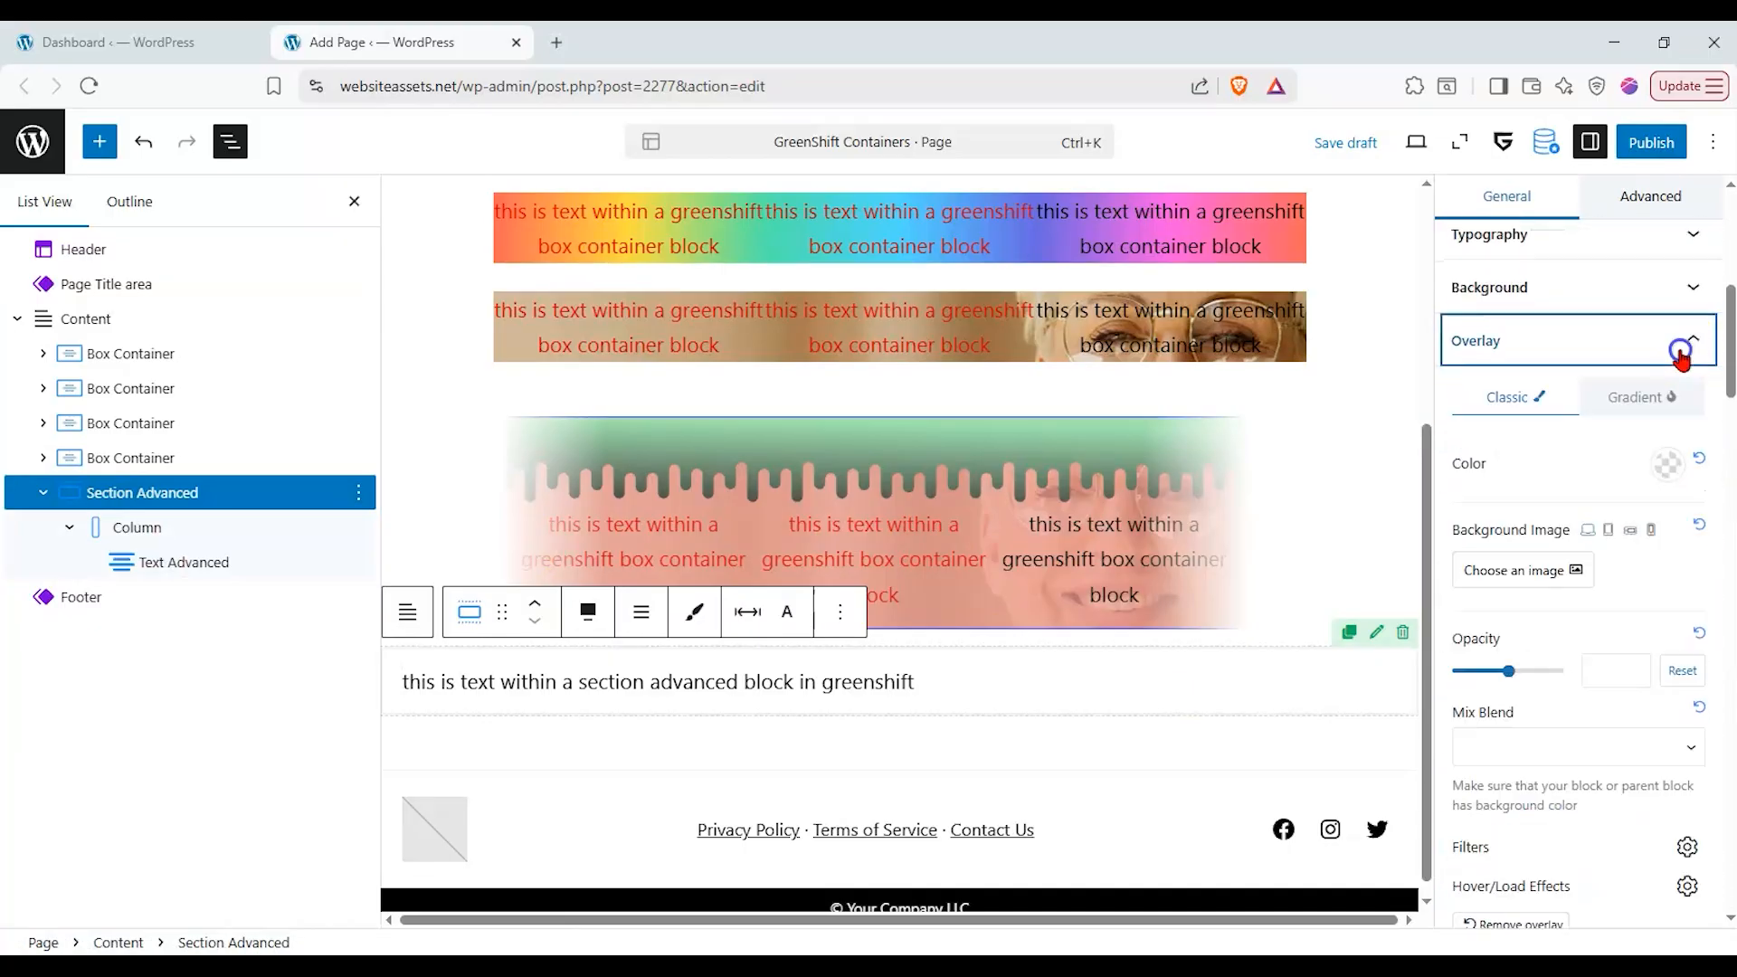
click(1675, 262)
scroll(1615, 444, up, 2)
click(1627, 422)
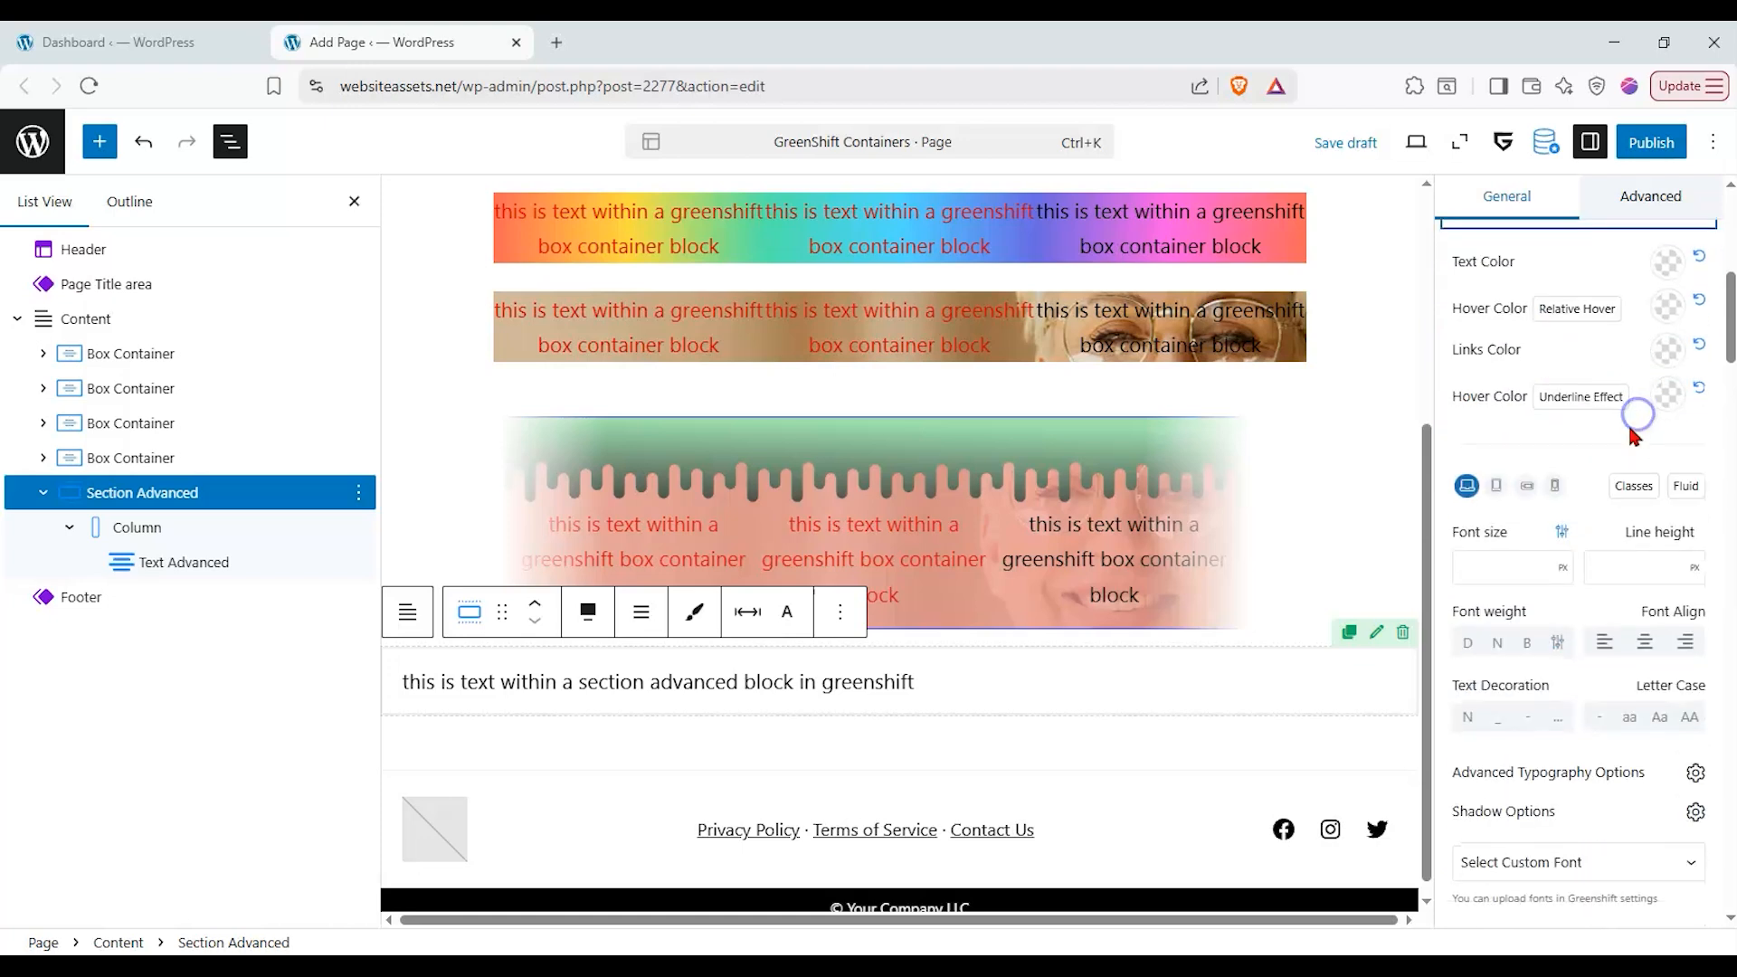
scroll(1625, 448, up, 3)
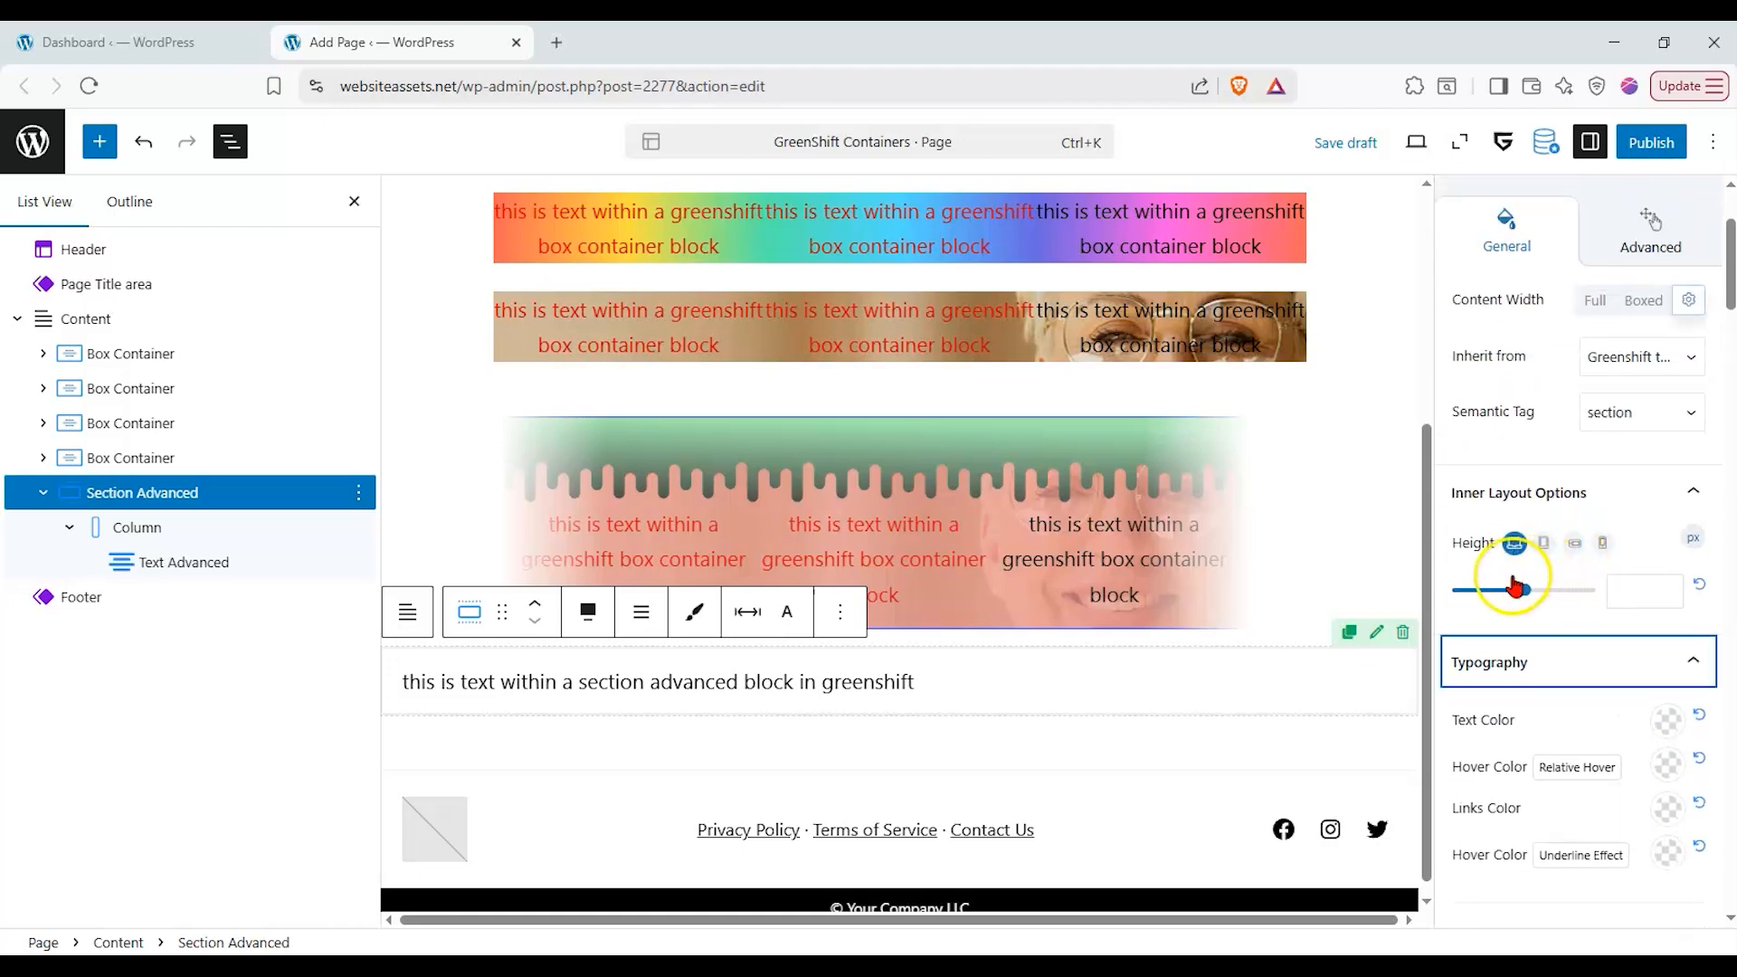
- Try a height of 1096 px for the Section Advanced block and reset it
drag(1527, 596, 1485, 593)
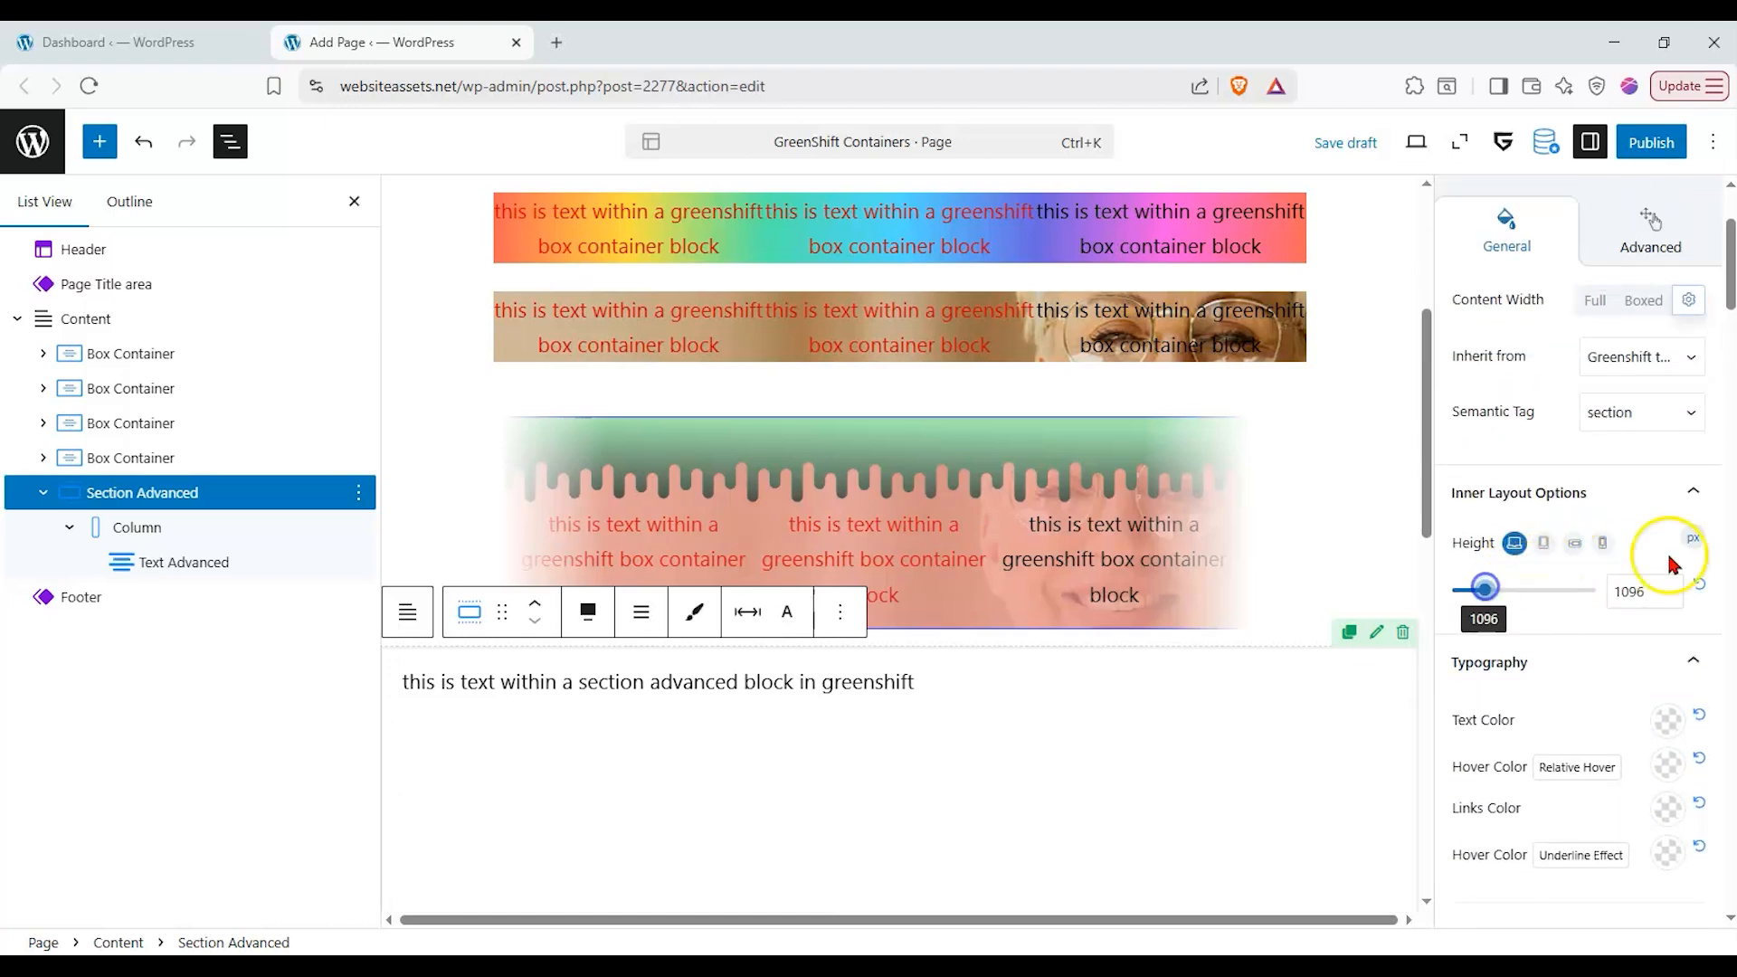
click(1700, 582)
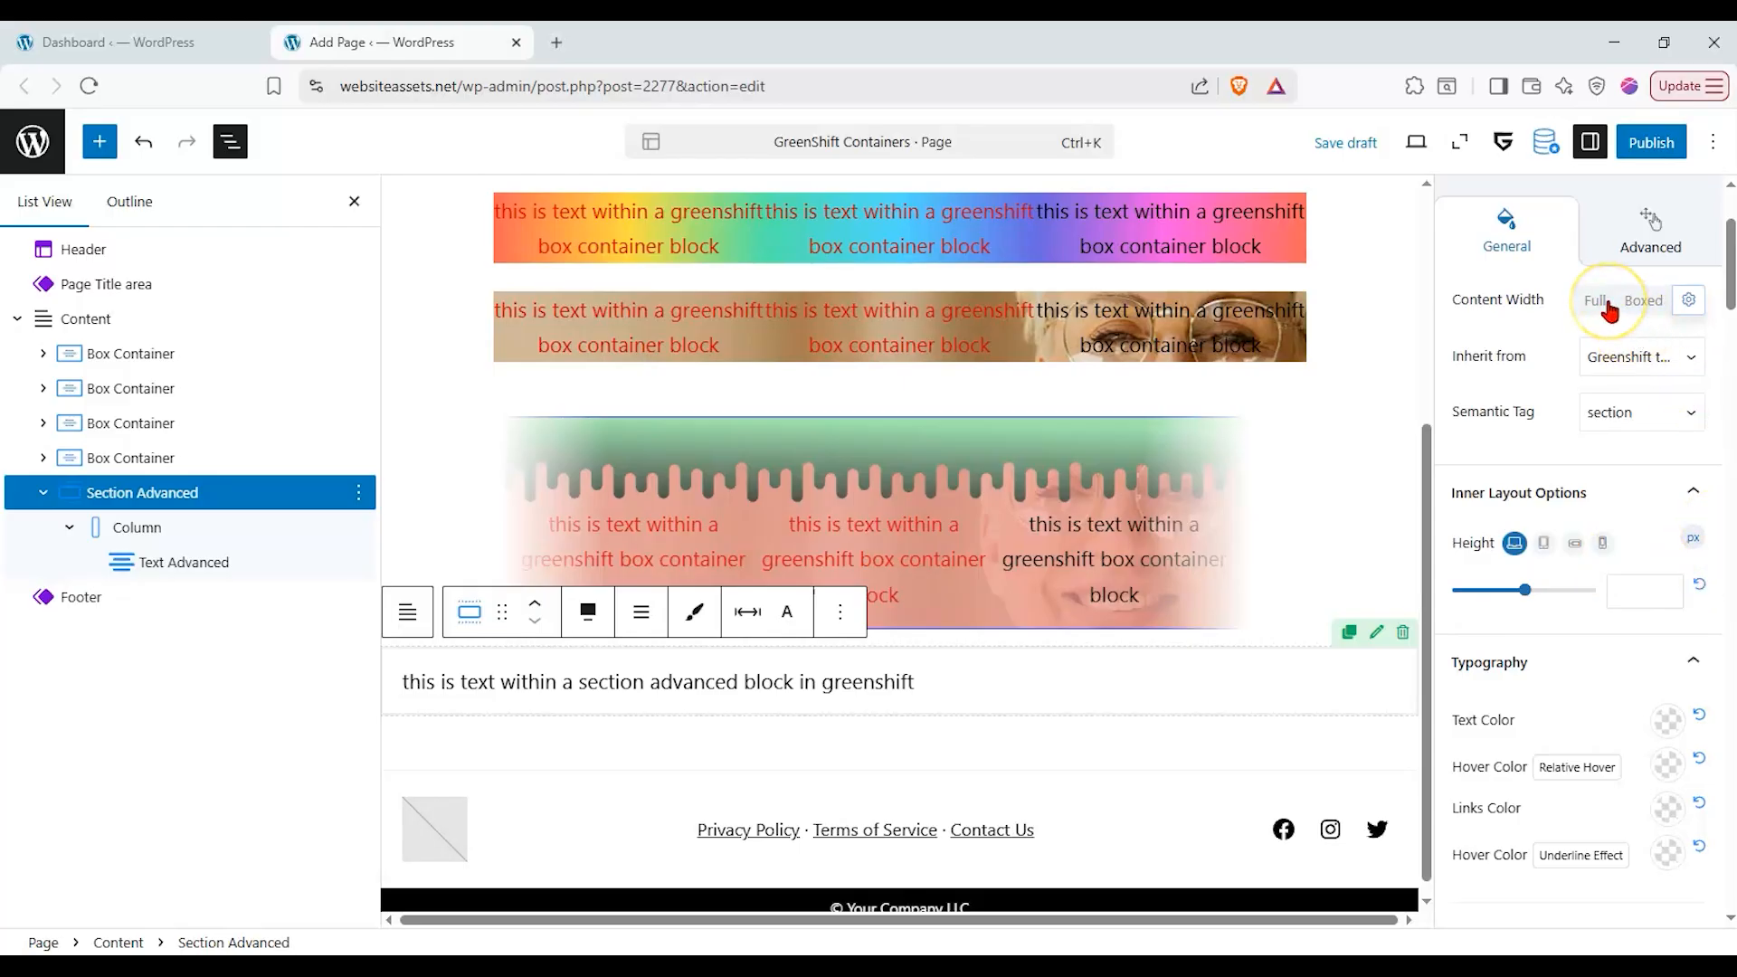
- Try inheriting the section's variable content width from Set Custom, and switch it back to Greenshift theme
click(1691, 305)
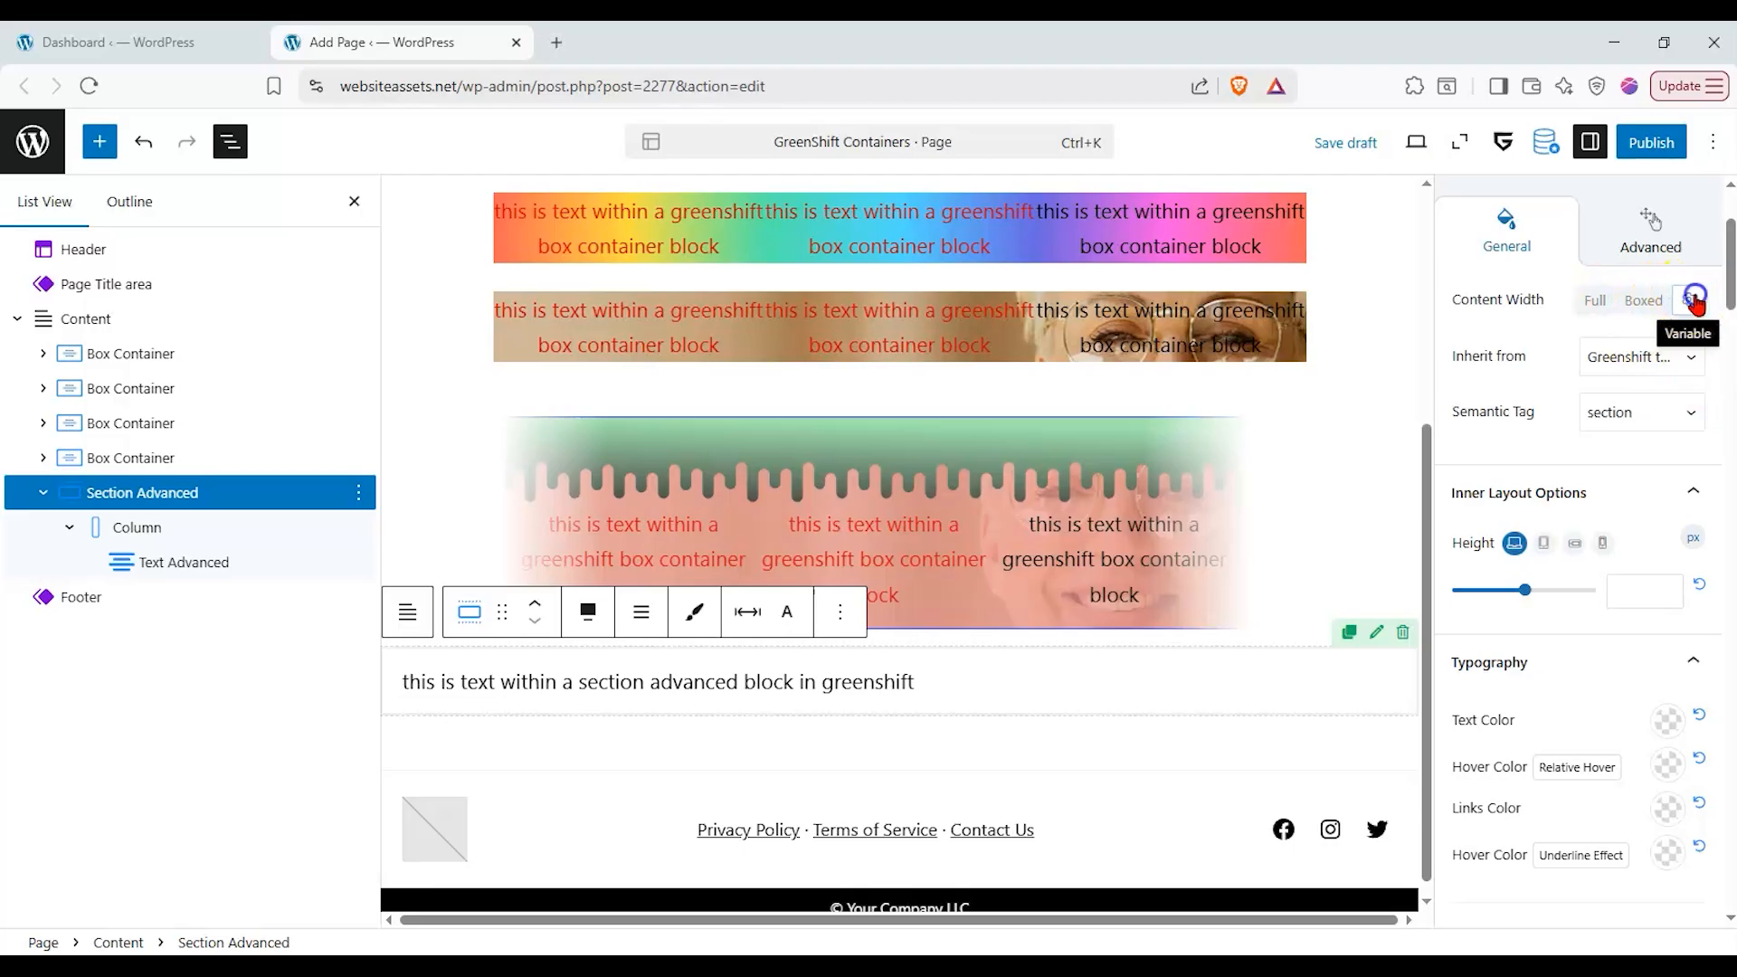
click(1685, 355)
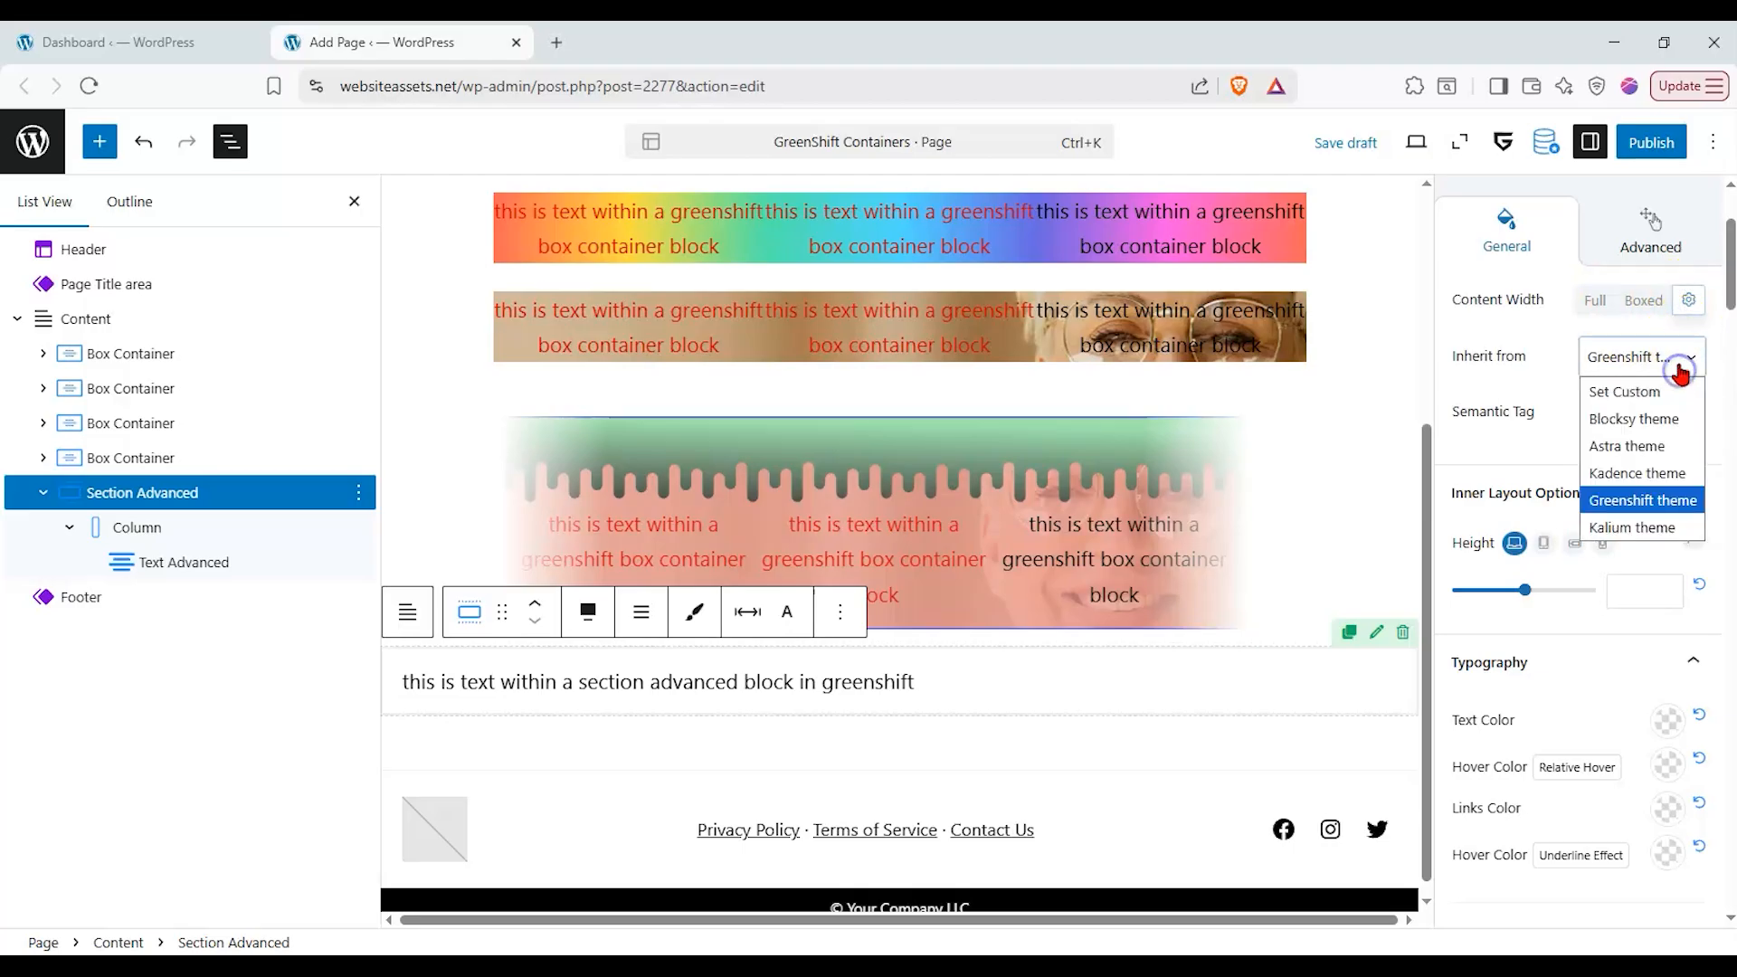
click(1681, 362)
click(1681, 418)
click(1679, 420)
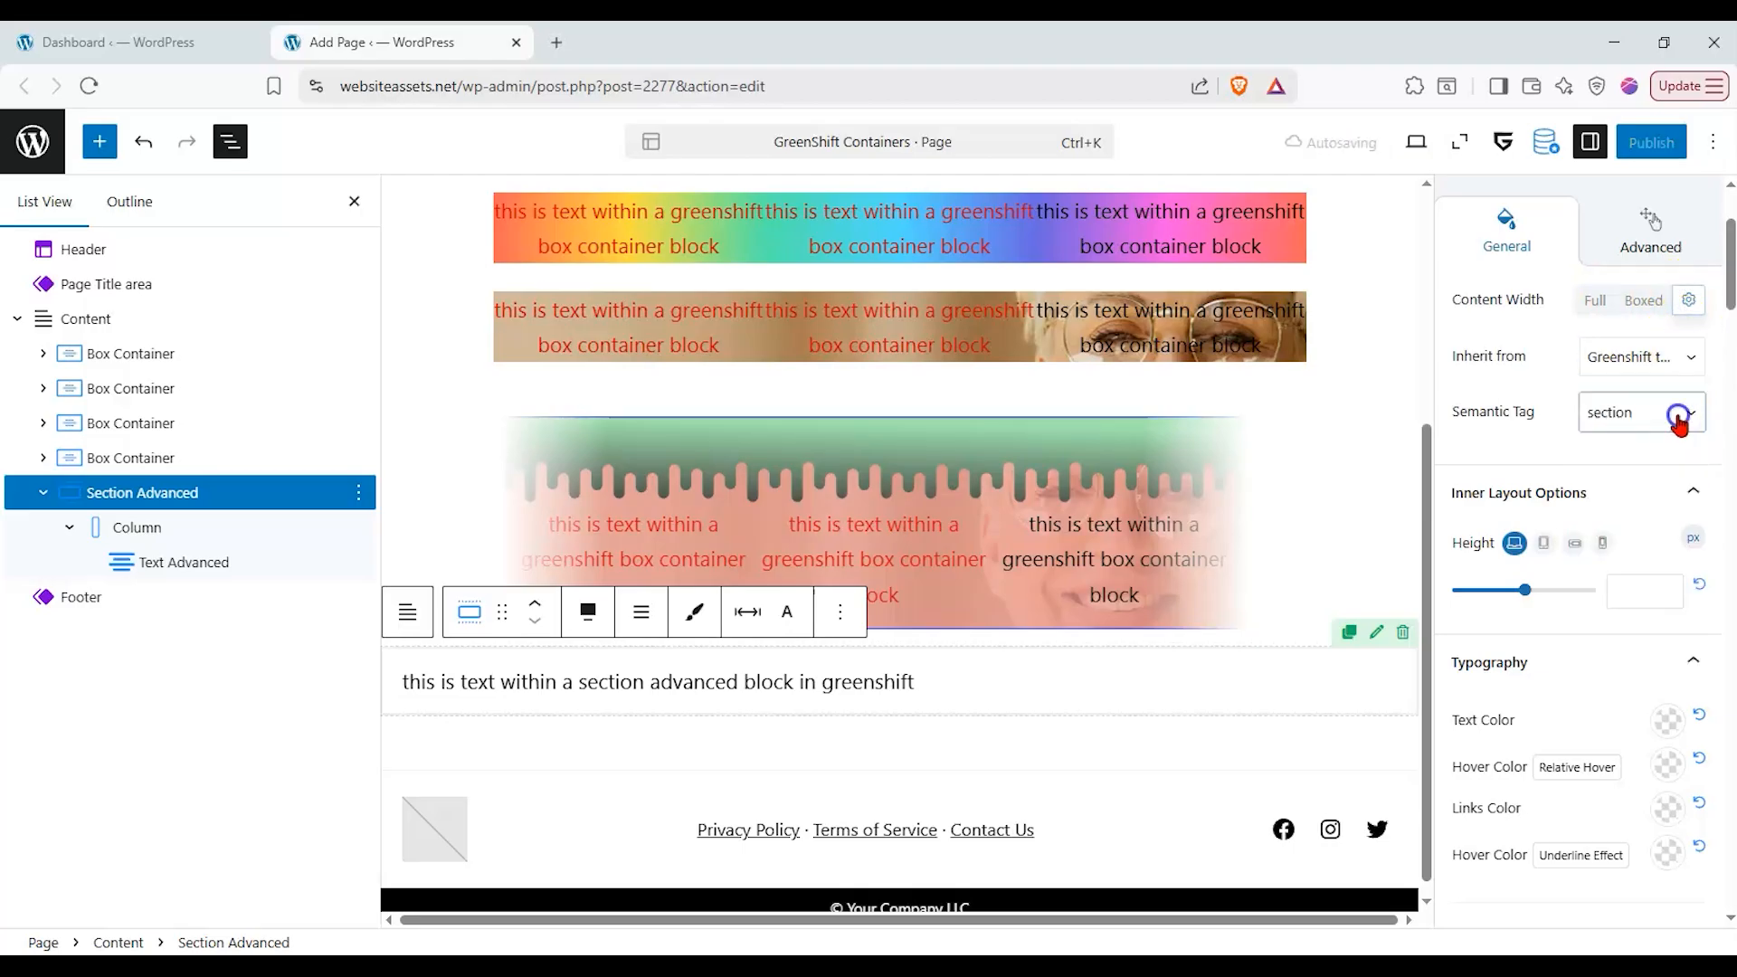
click(1682, 362)
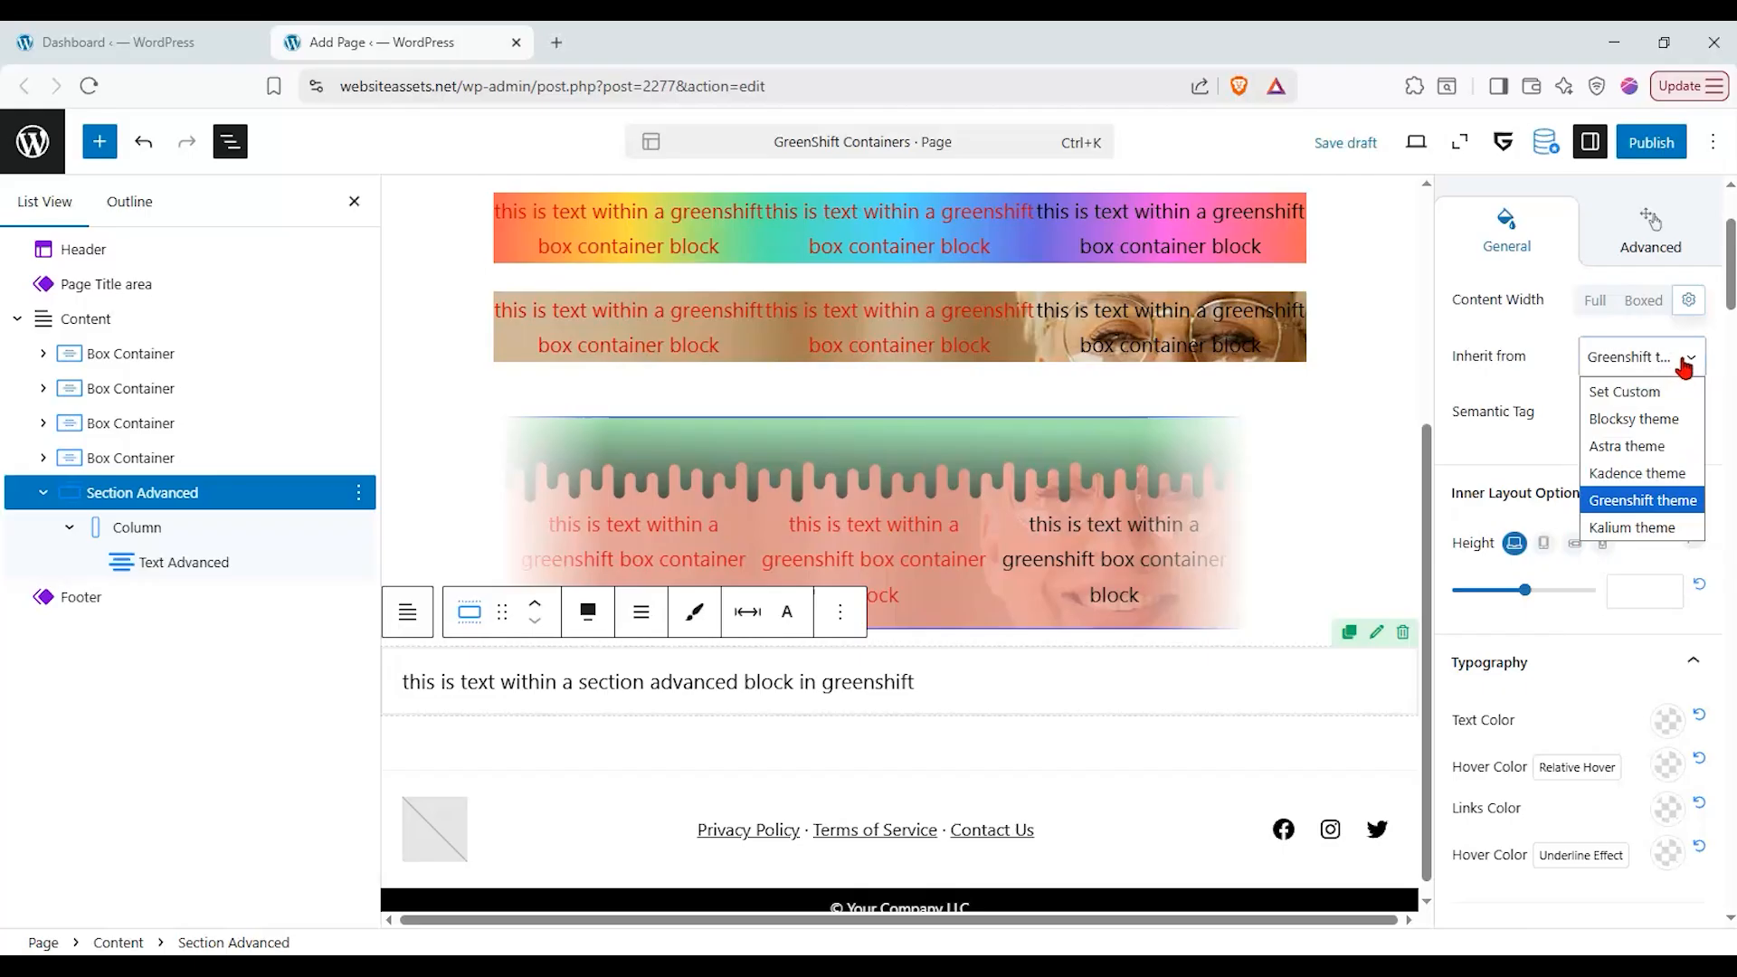
click(1665, 389)
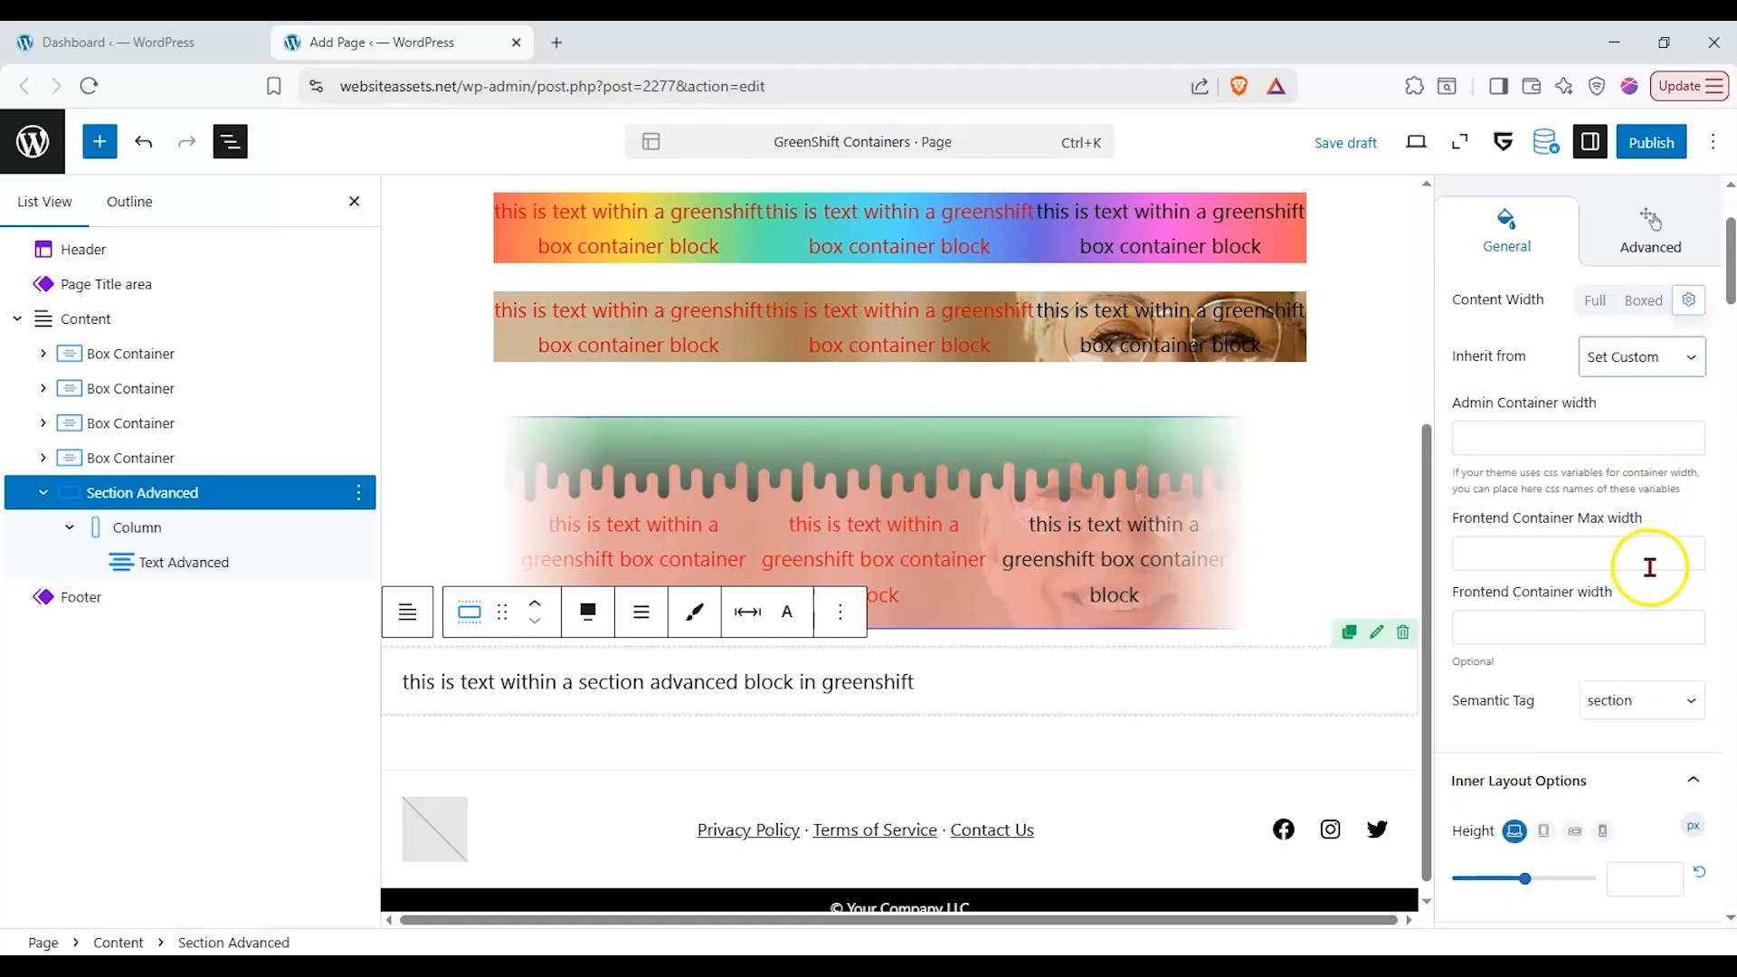
click(1675, 356)
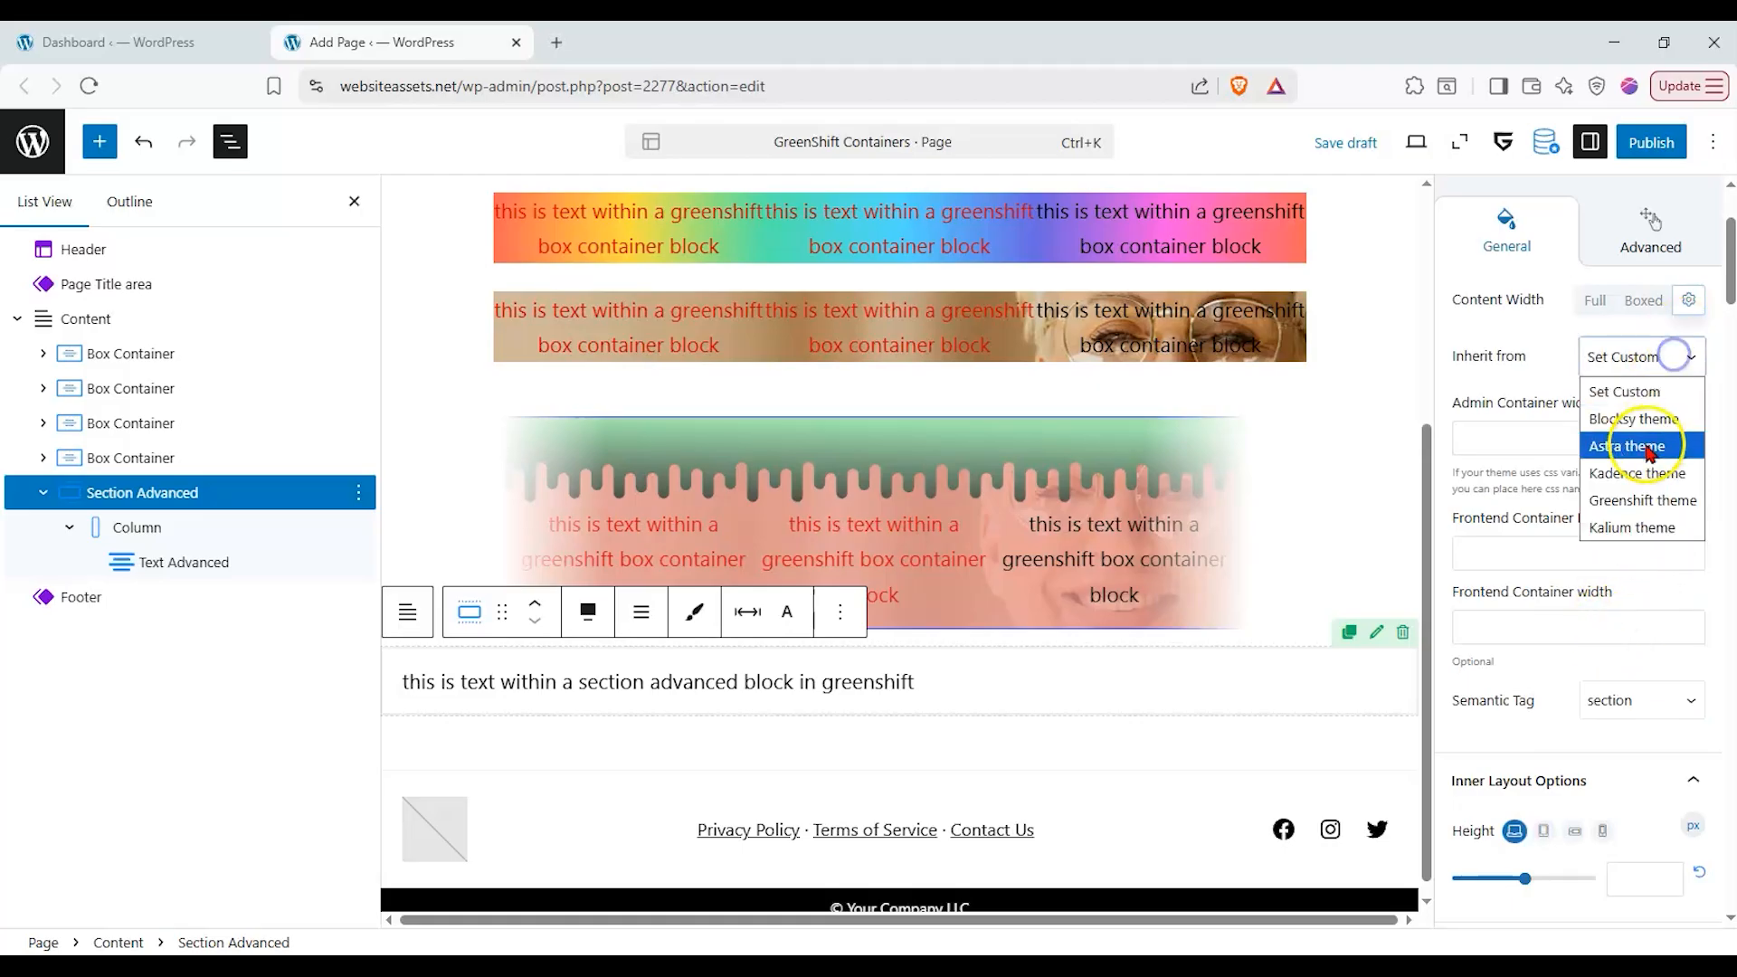
click(1640, 501)
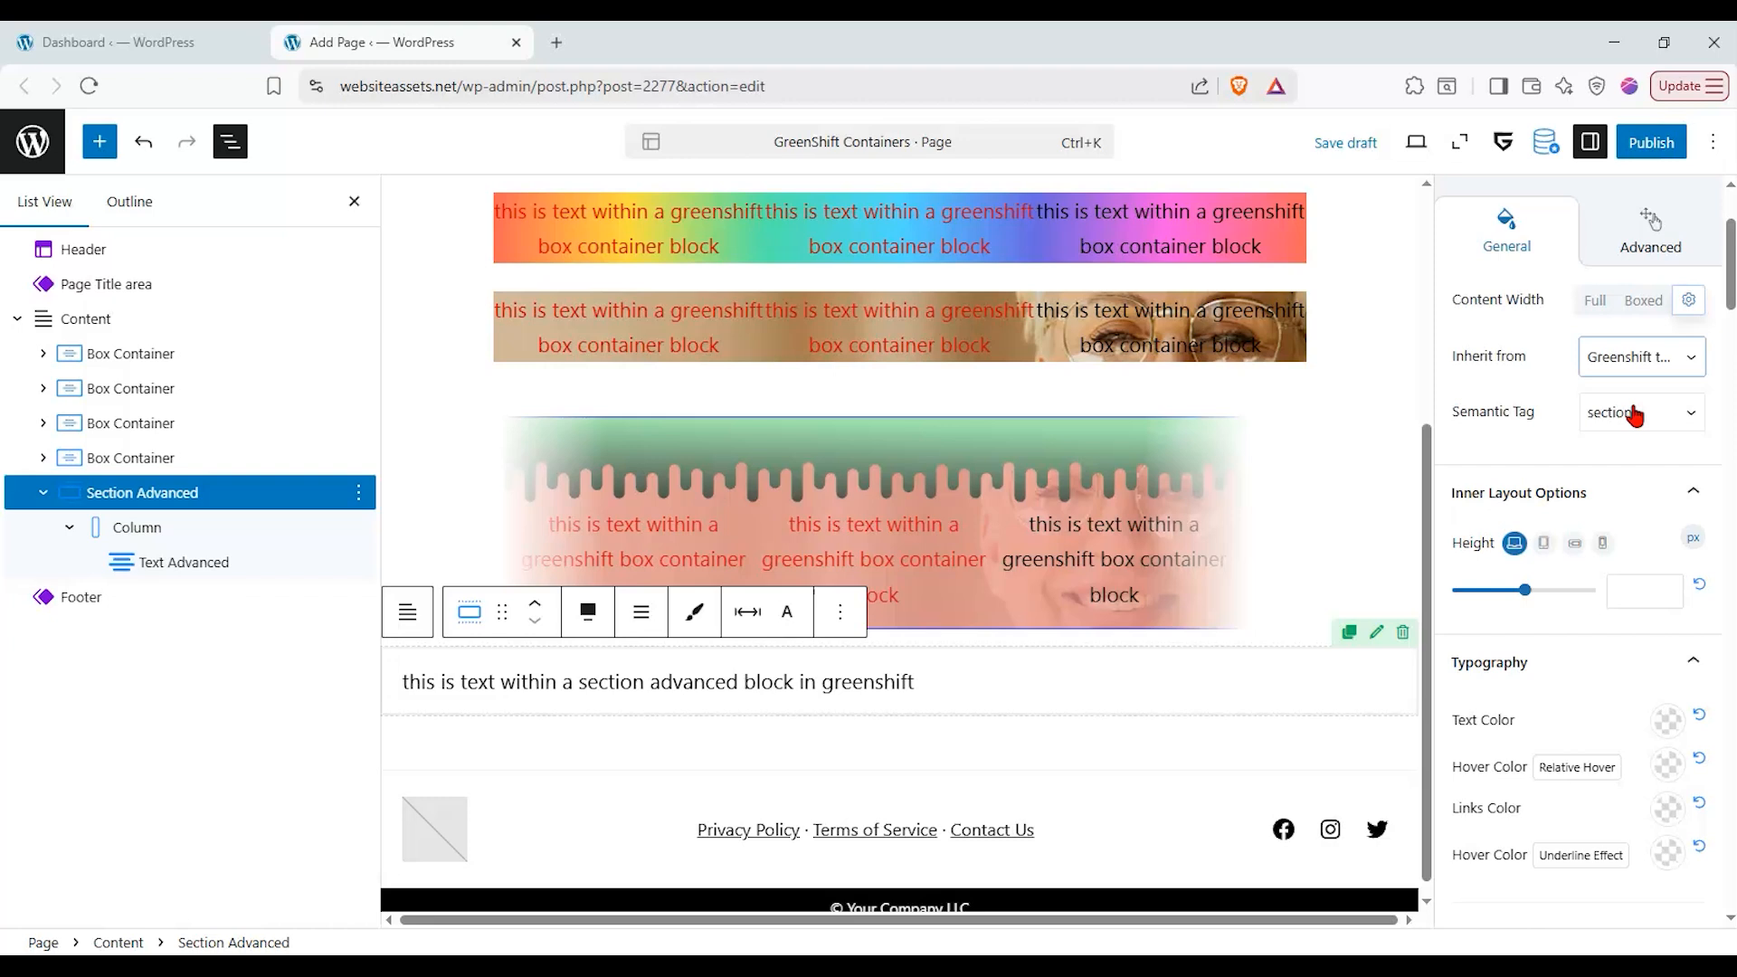
- Give the Section Advanced block the theme palette's orange background (#FE5B24) and set its content width to Full
click(1520, 693)
scroll(1538, 624, down, 10)
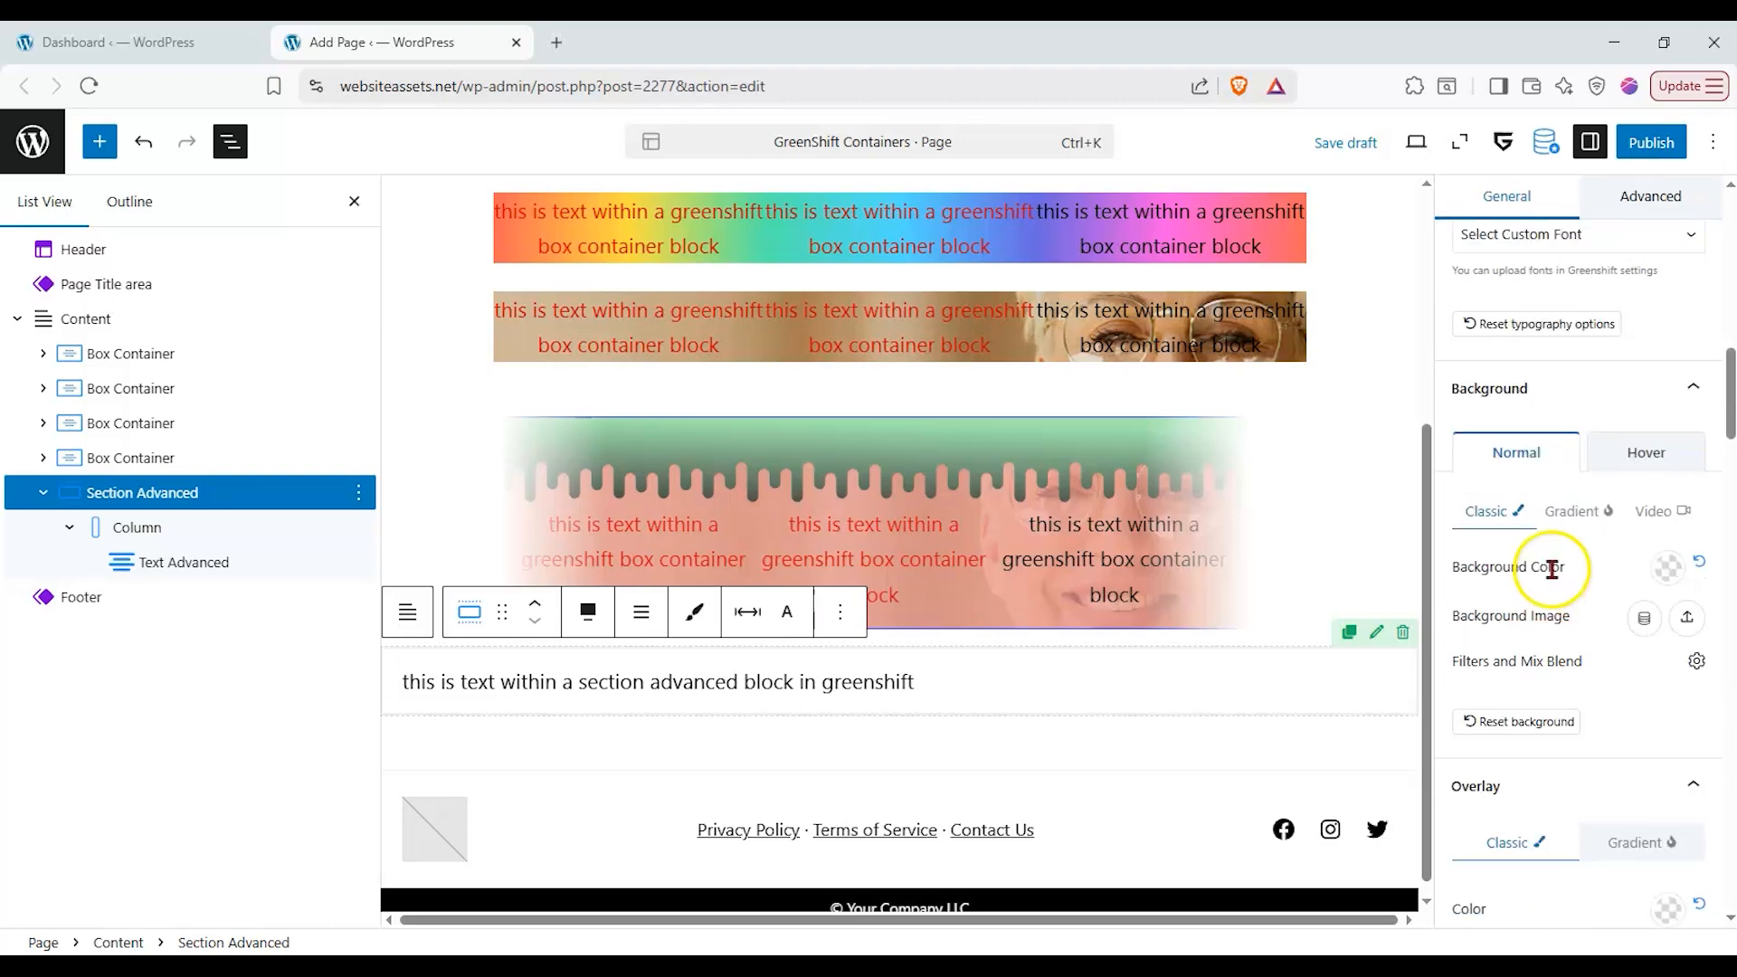
click(1676, 575)
click(1530, 521)
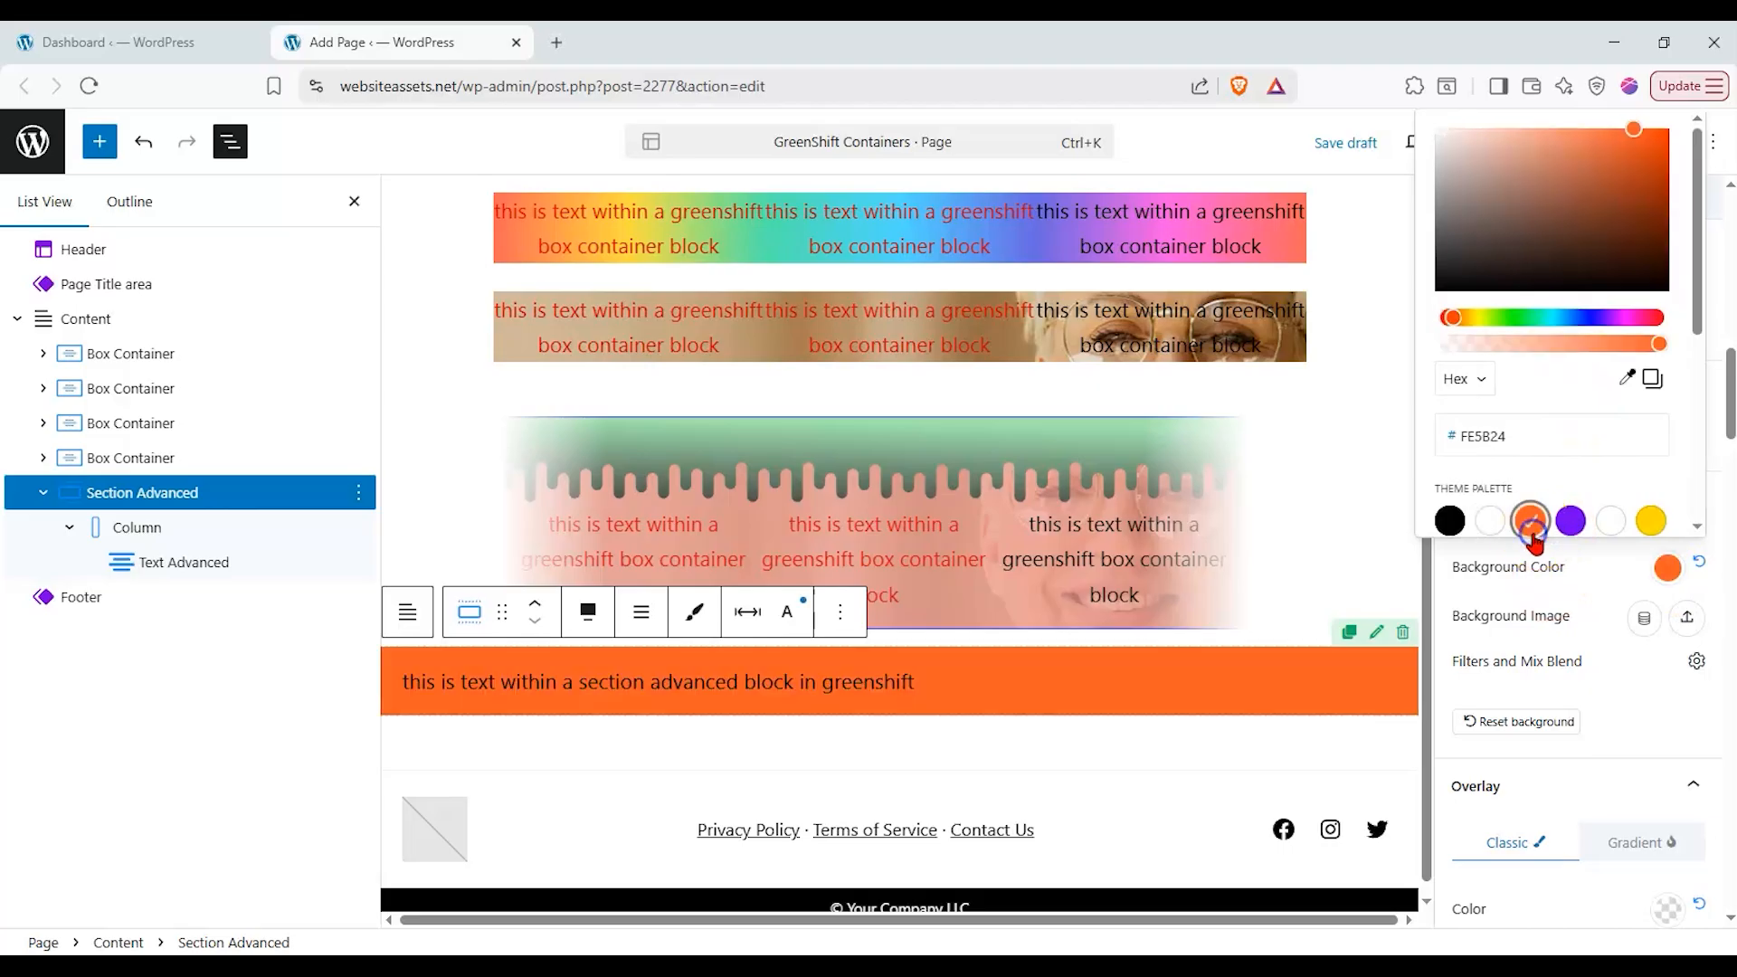
click(1607, 572)
scroll(1590, 407, up, 10)
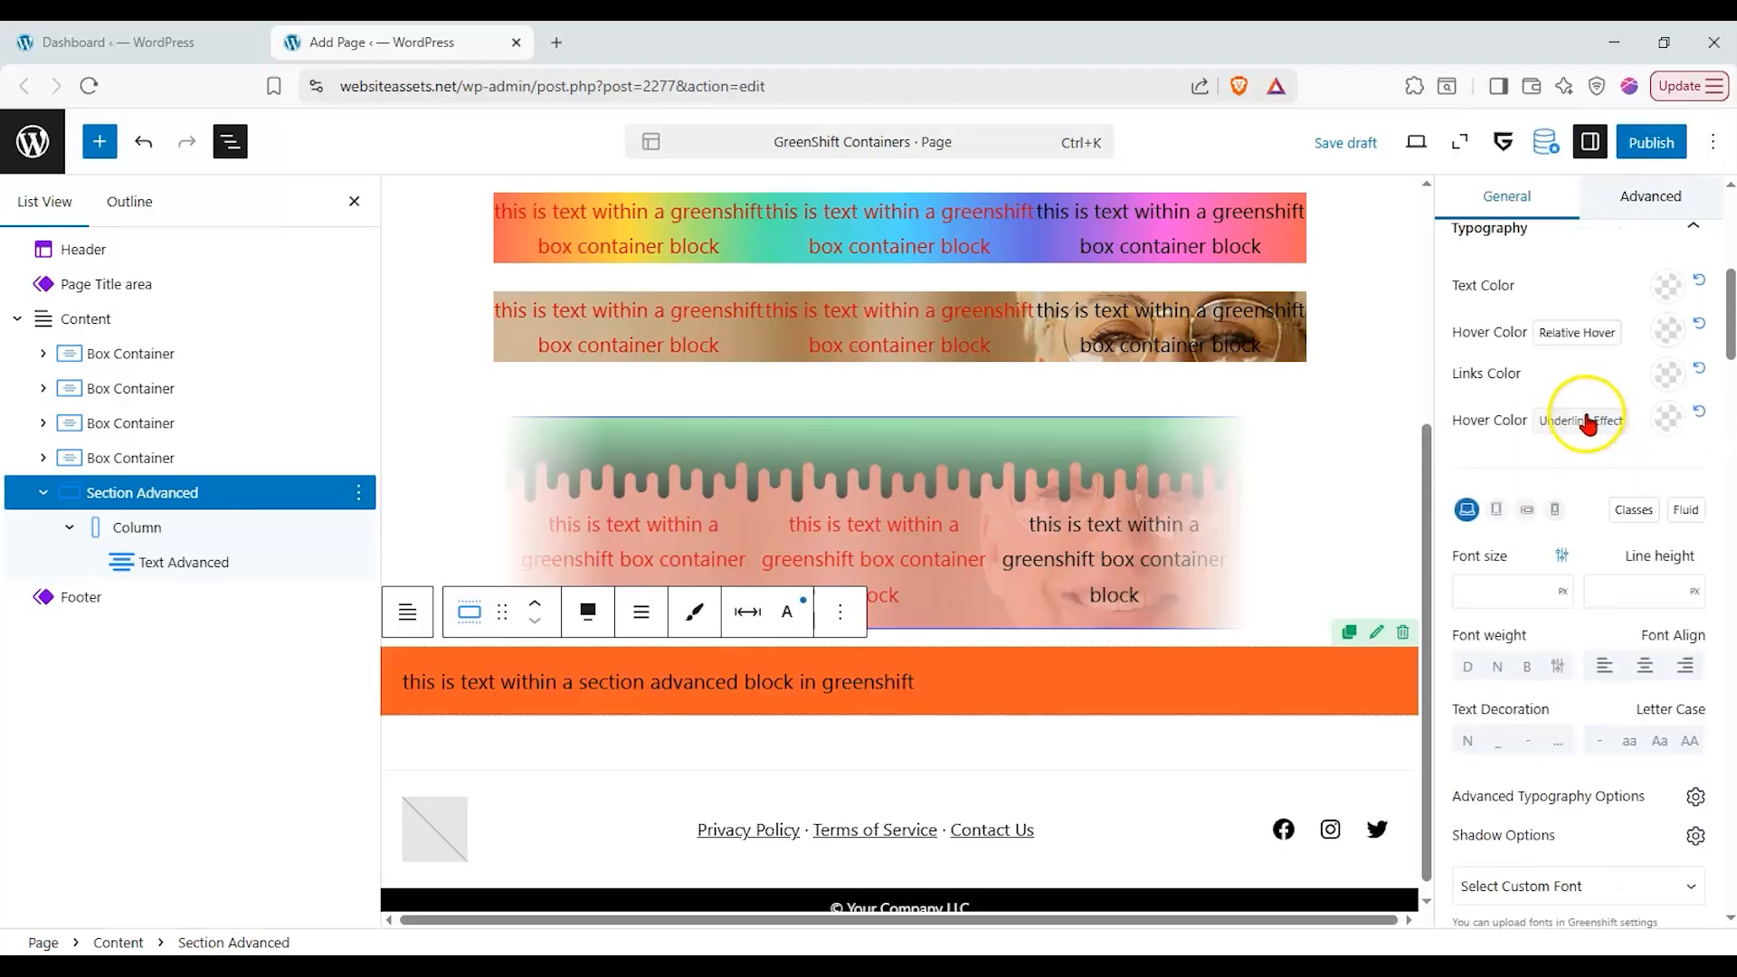
click(1593, 508)
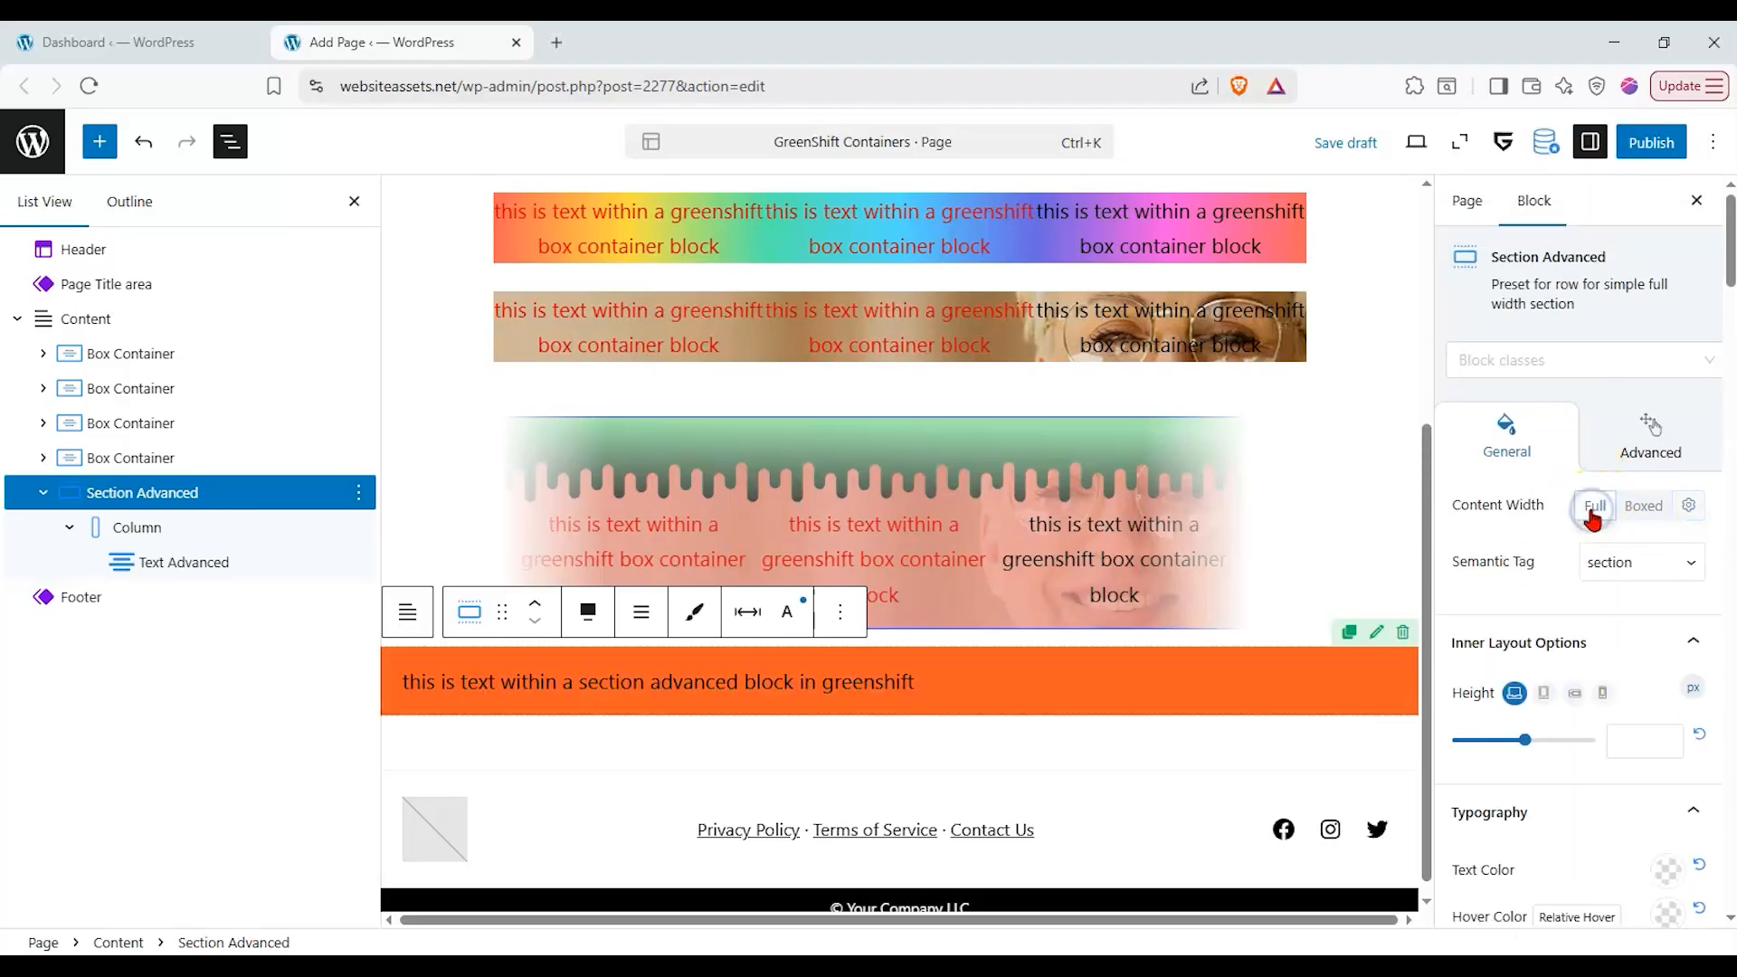
- Duplicate the orange Section Advanced block together with its text
right_click(204, 495)
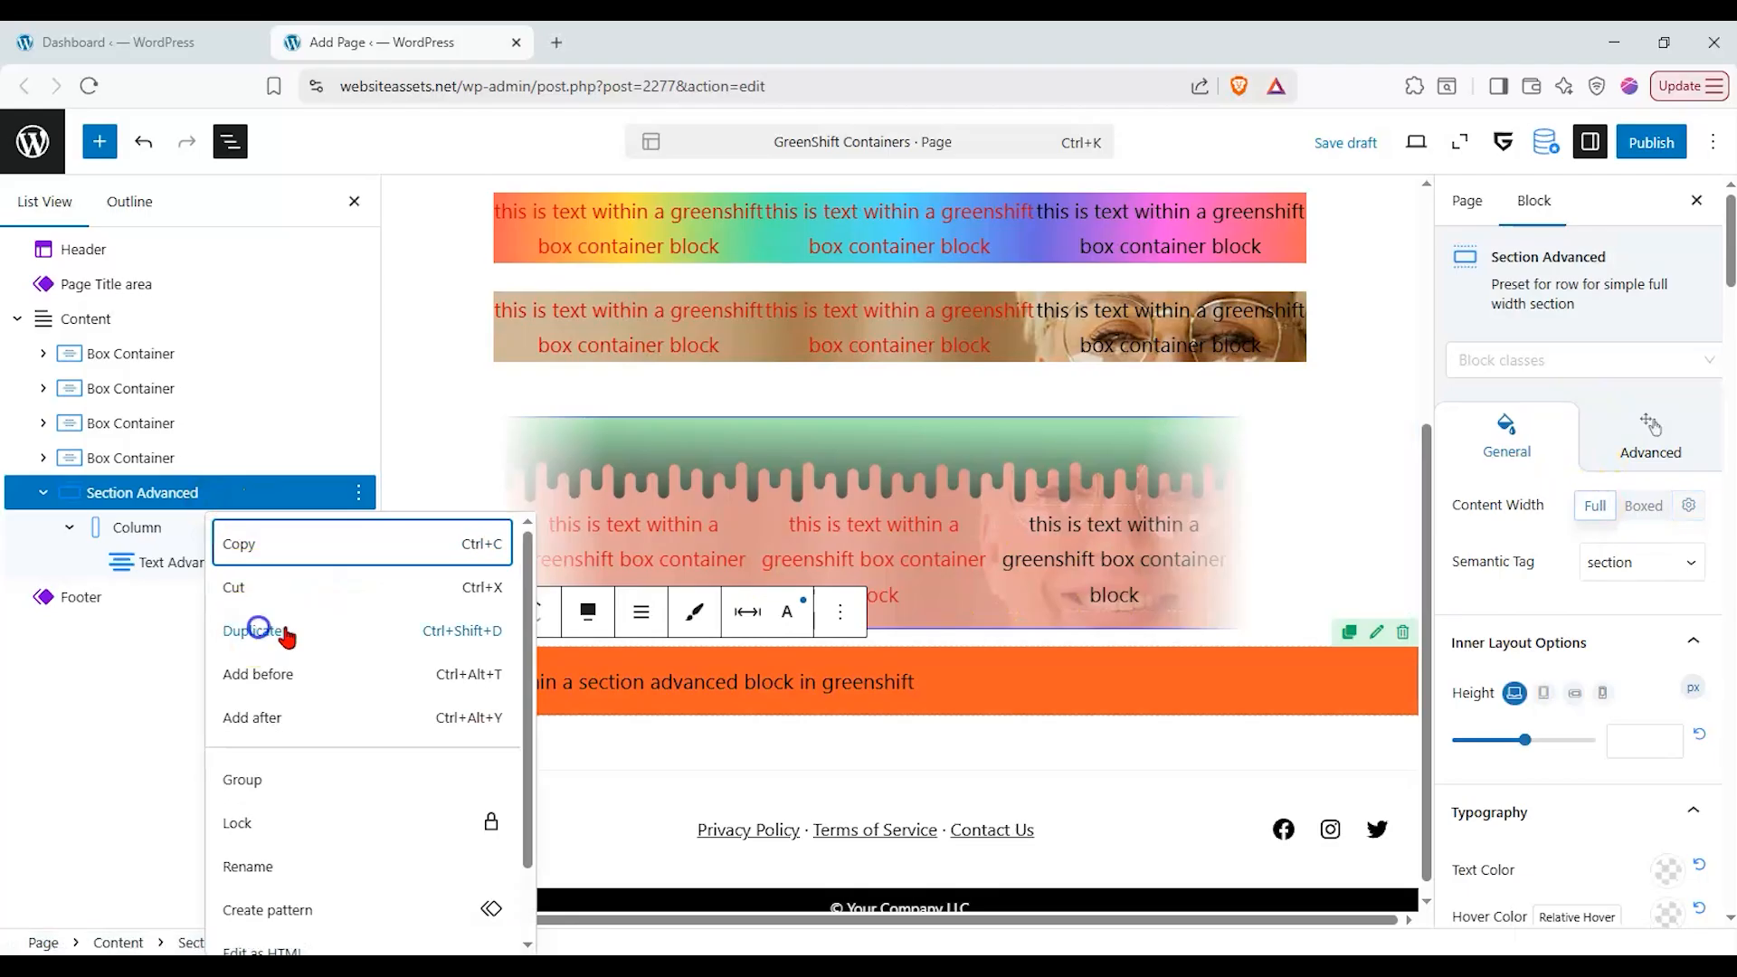
click(230, 586)
click(1045, 762)
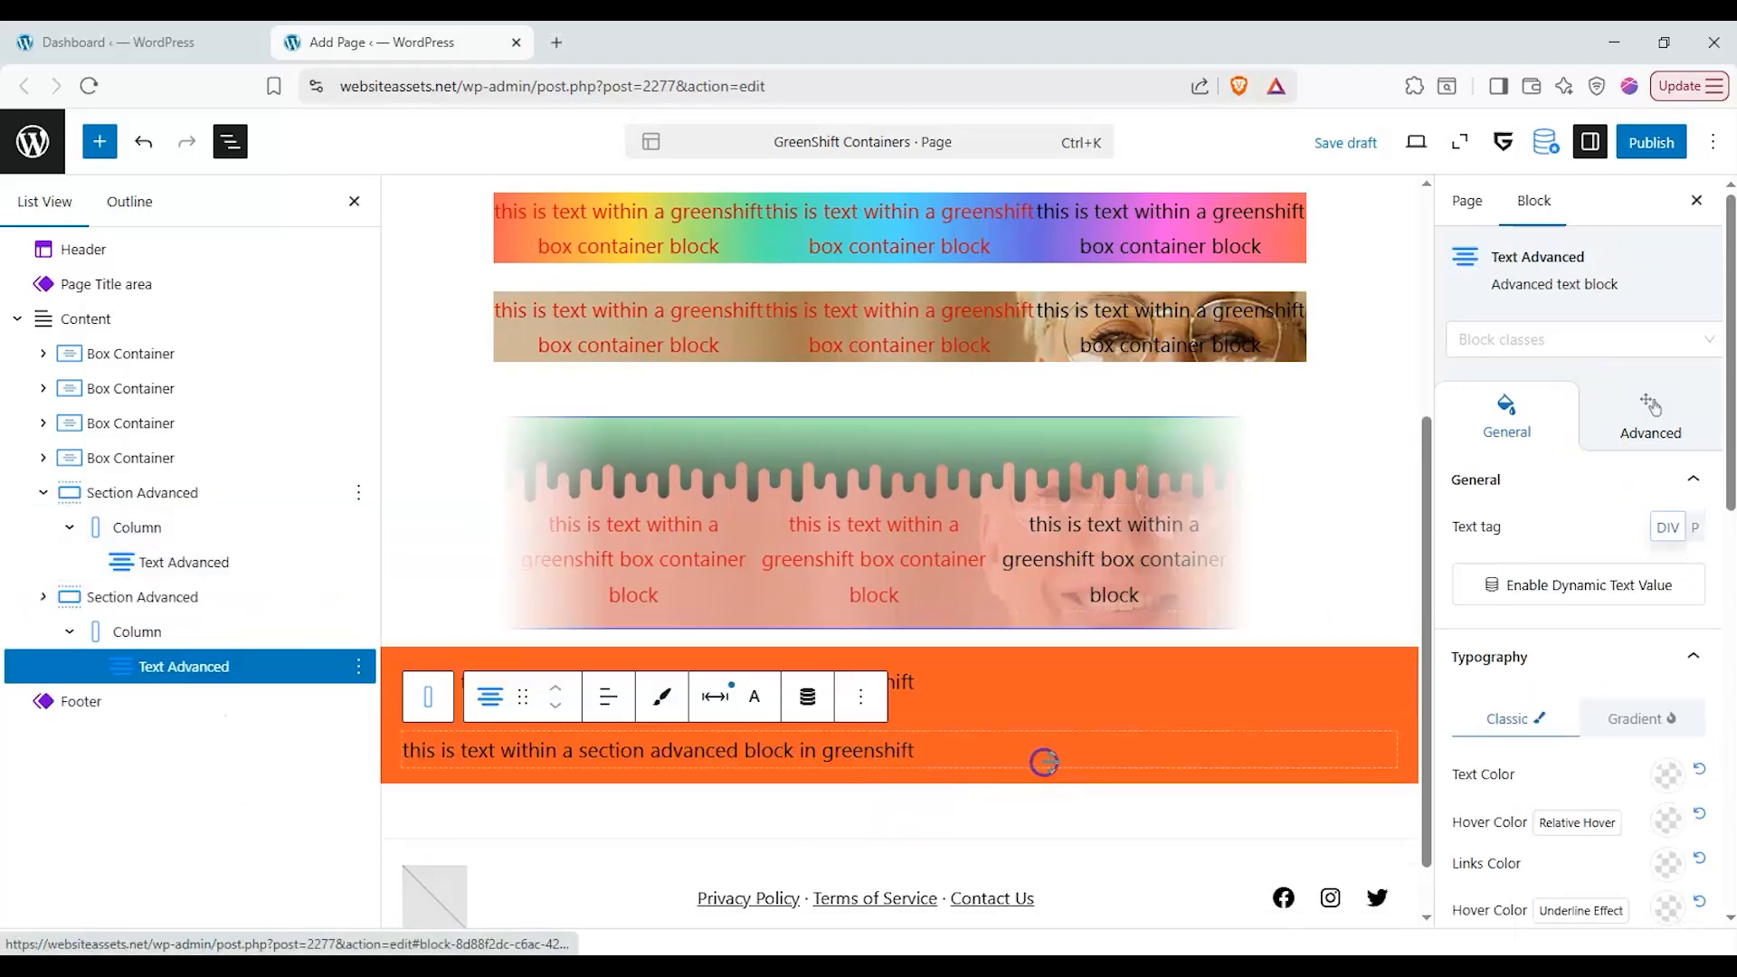
click(1143, 729)
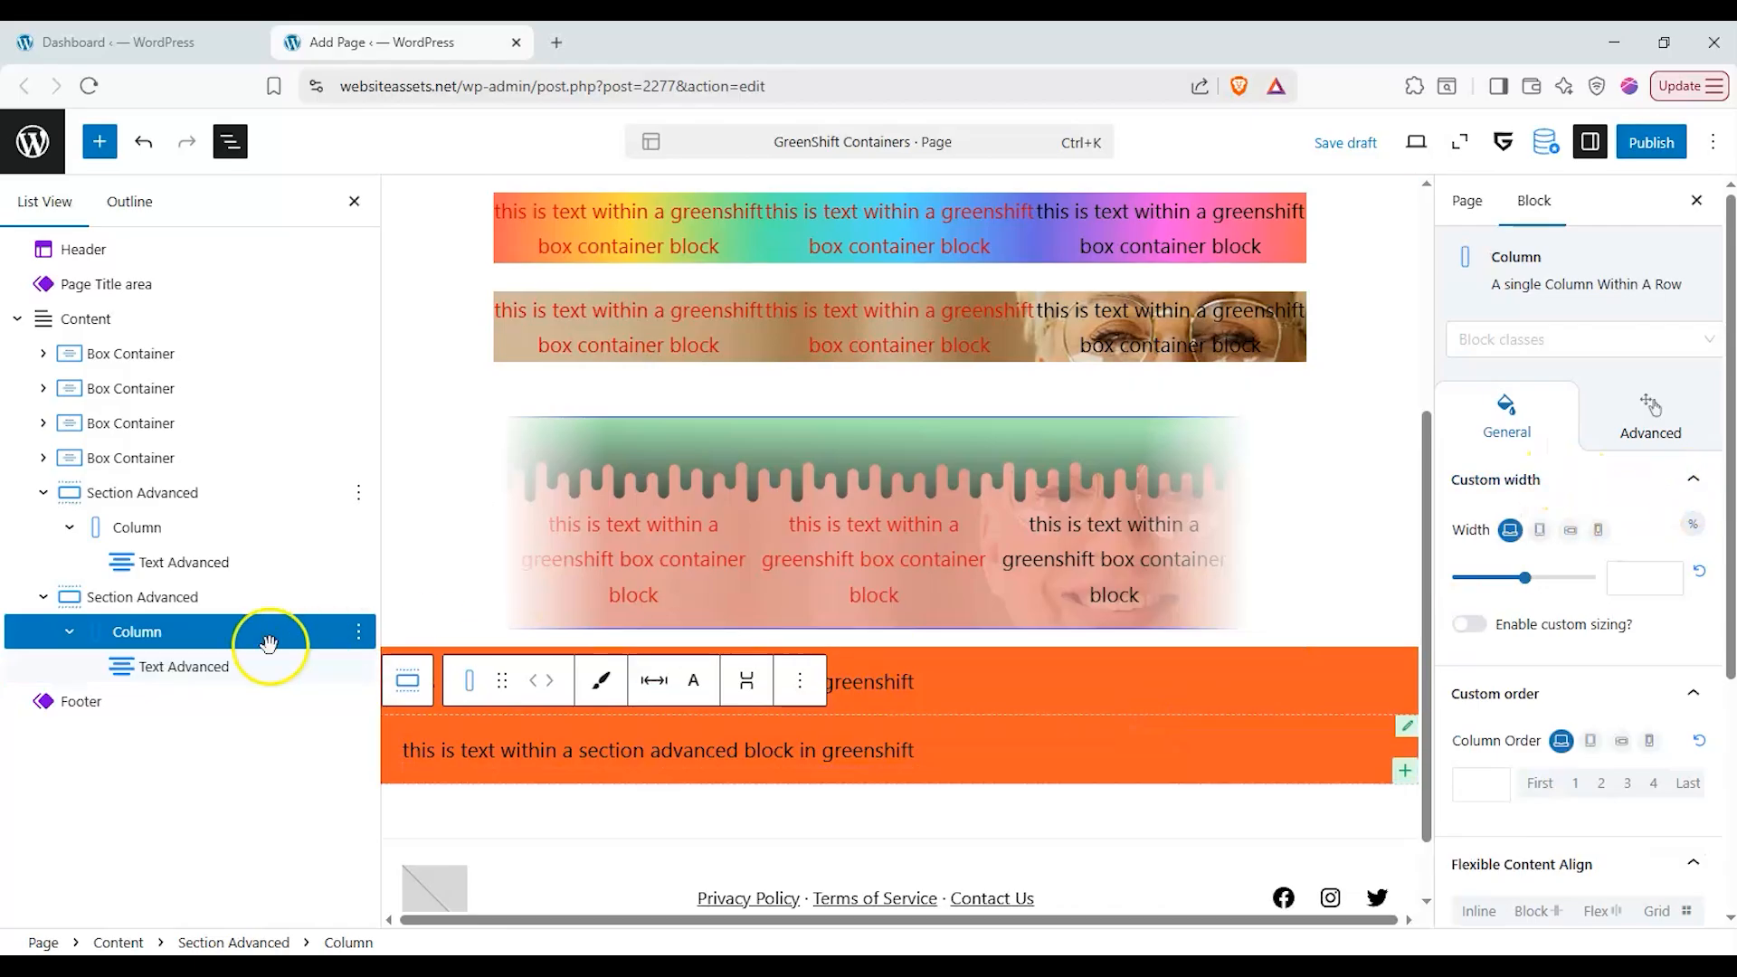
- Set the duplicated section's content width to Boxed, with an inner width of 333 px and a height of 1 px
click(205, 596)
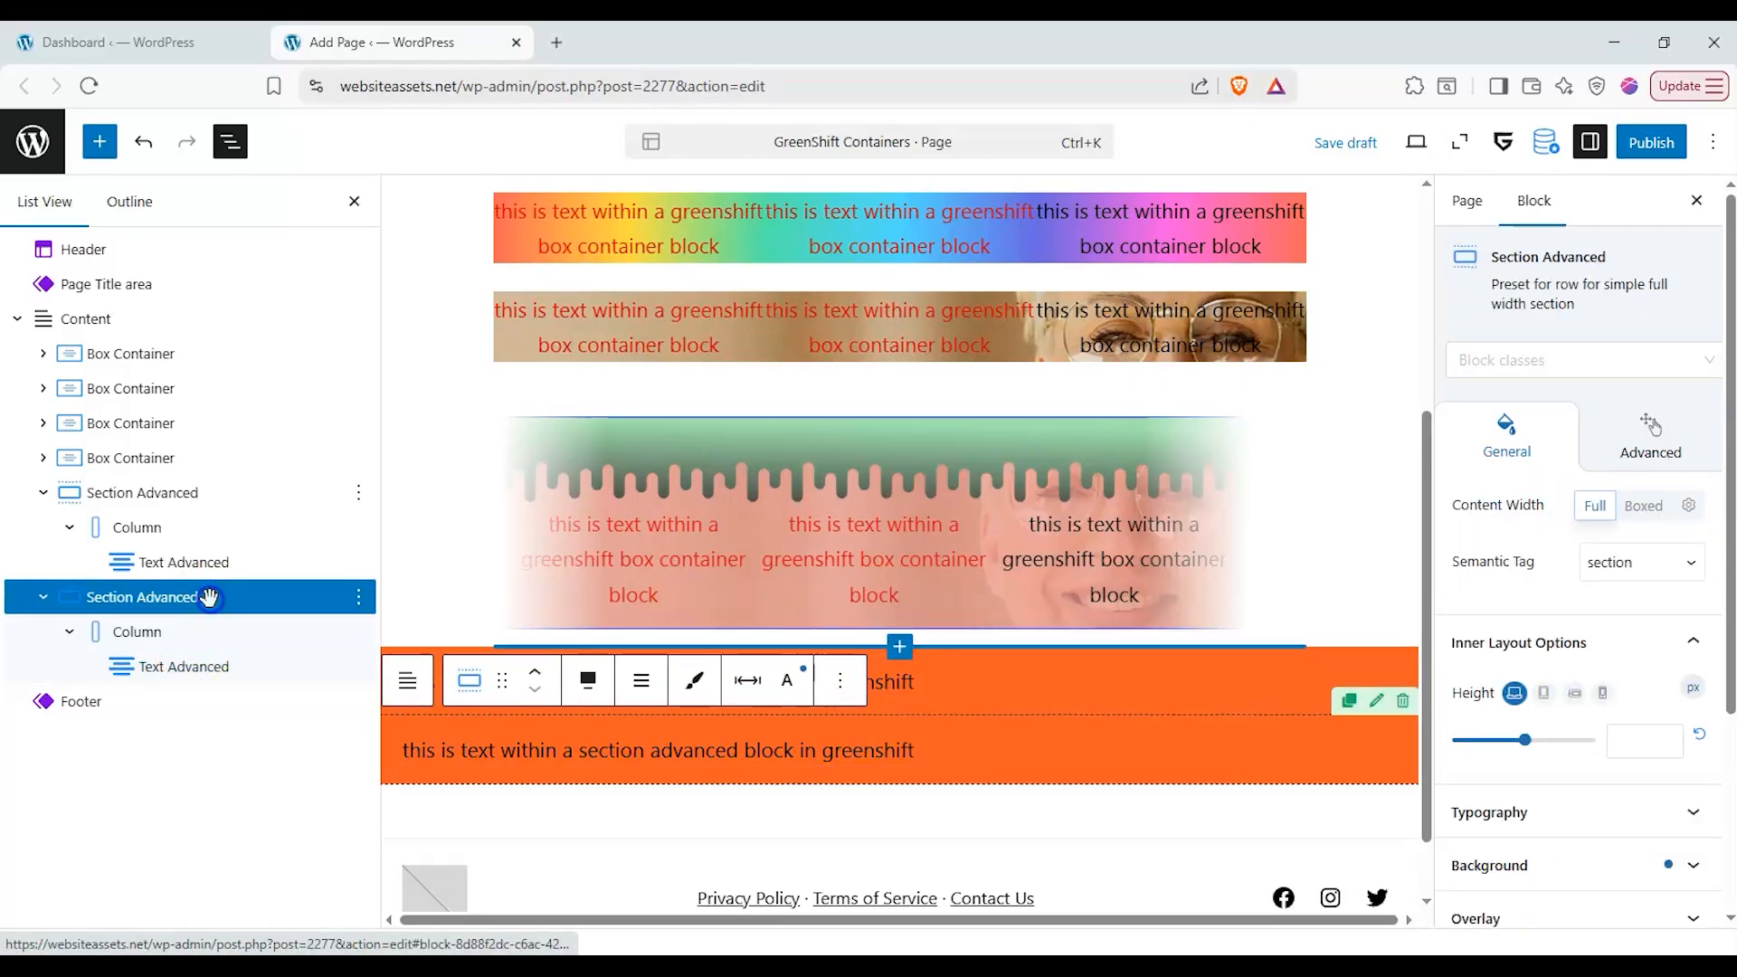
click(1643, 507)
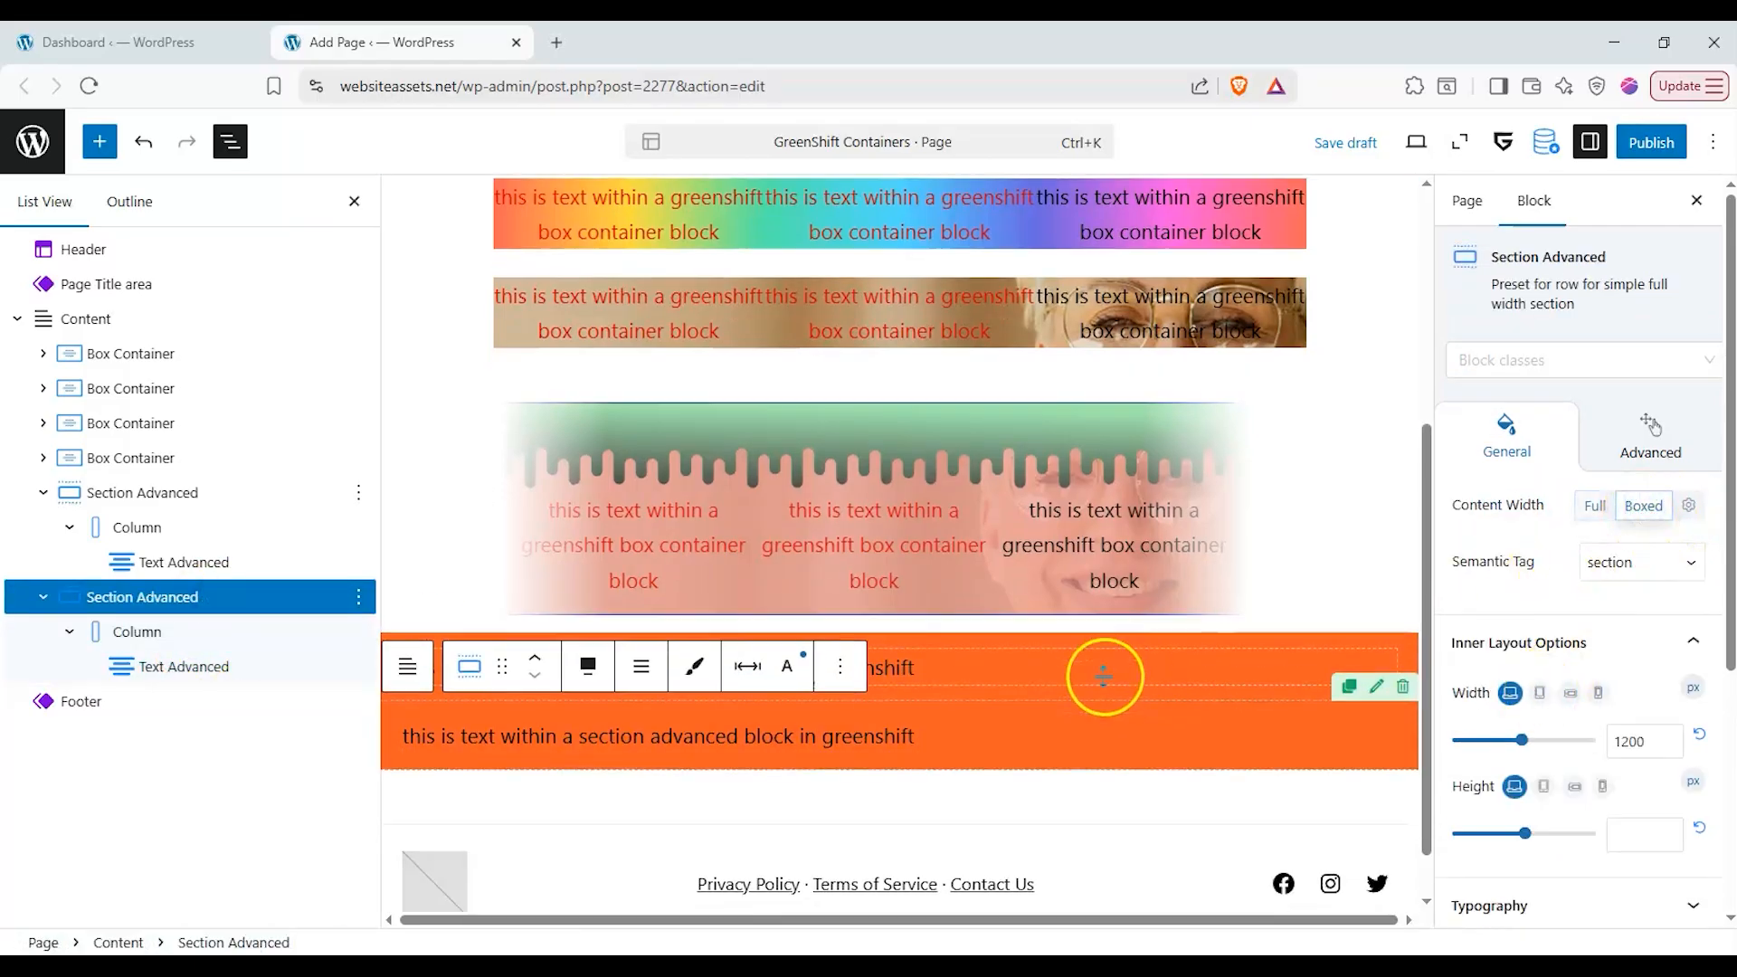
scroll(1104, 678, down, 1)
drag(1510, 740, 1475, 760)
drag(1502, 833, 1451, 834)
mouse_move(1474, 741)
mouse_down()
mouse_move(1451, 737)
mouse_move(1475, 750)
mouse_up()
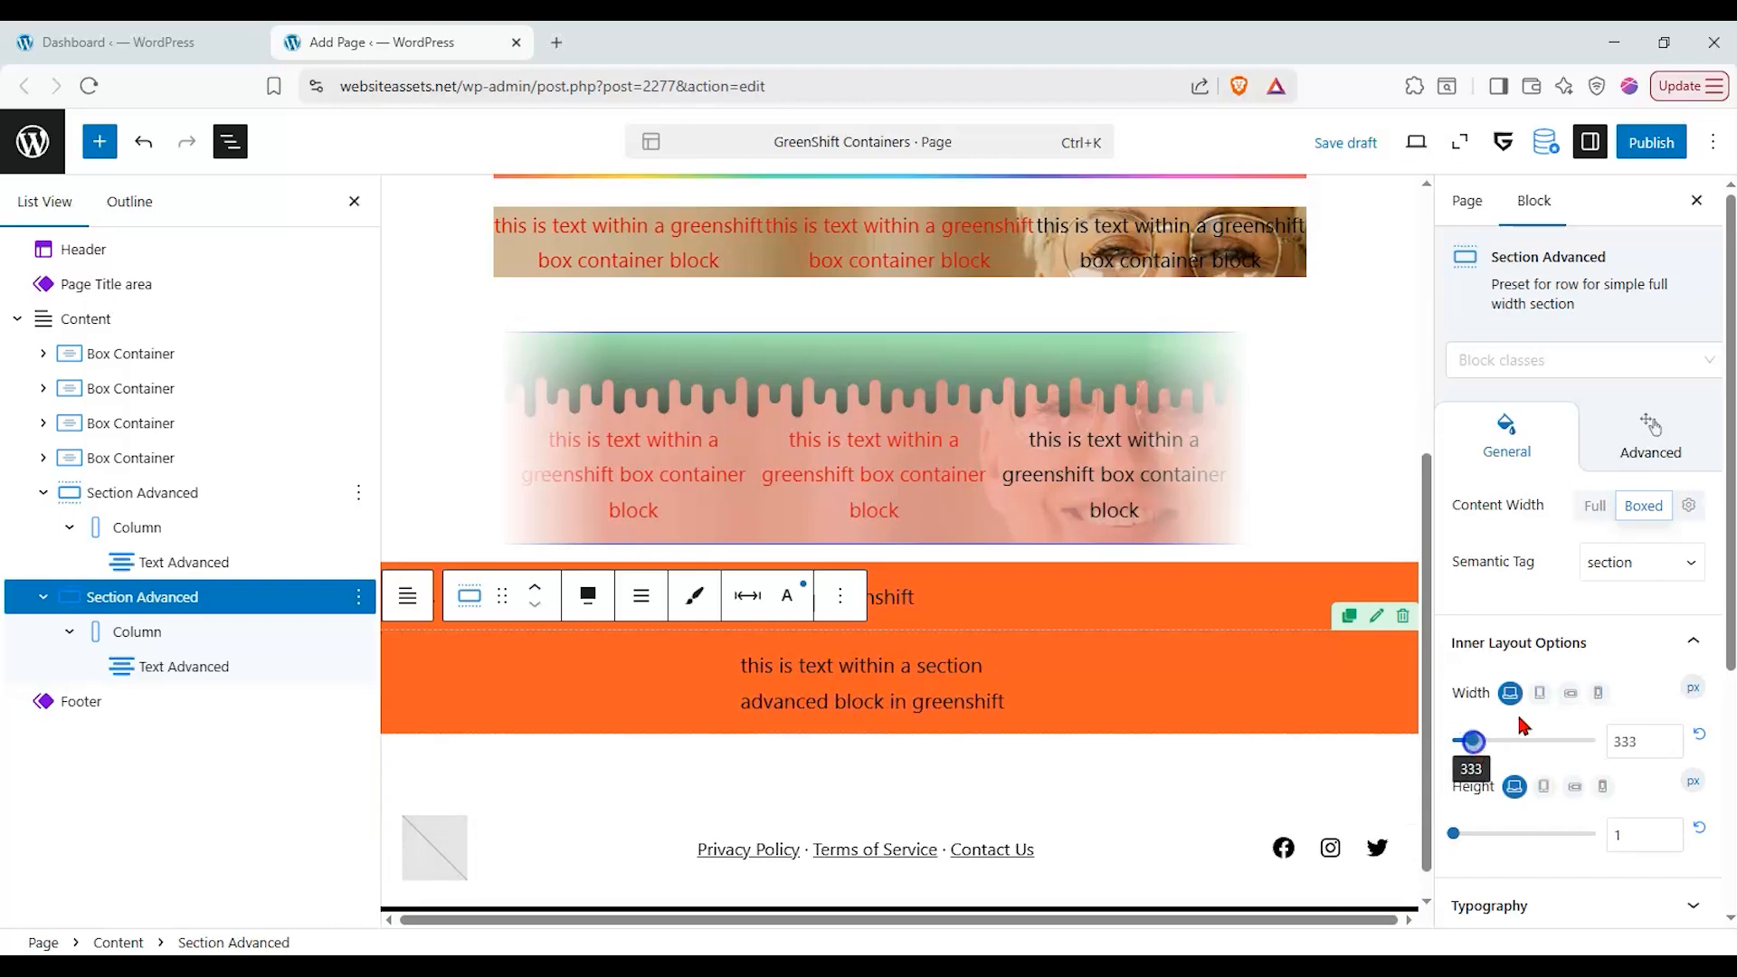
scroll(1532, 709, down, 4)
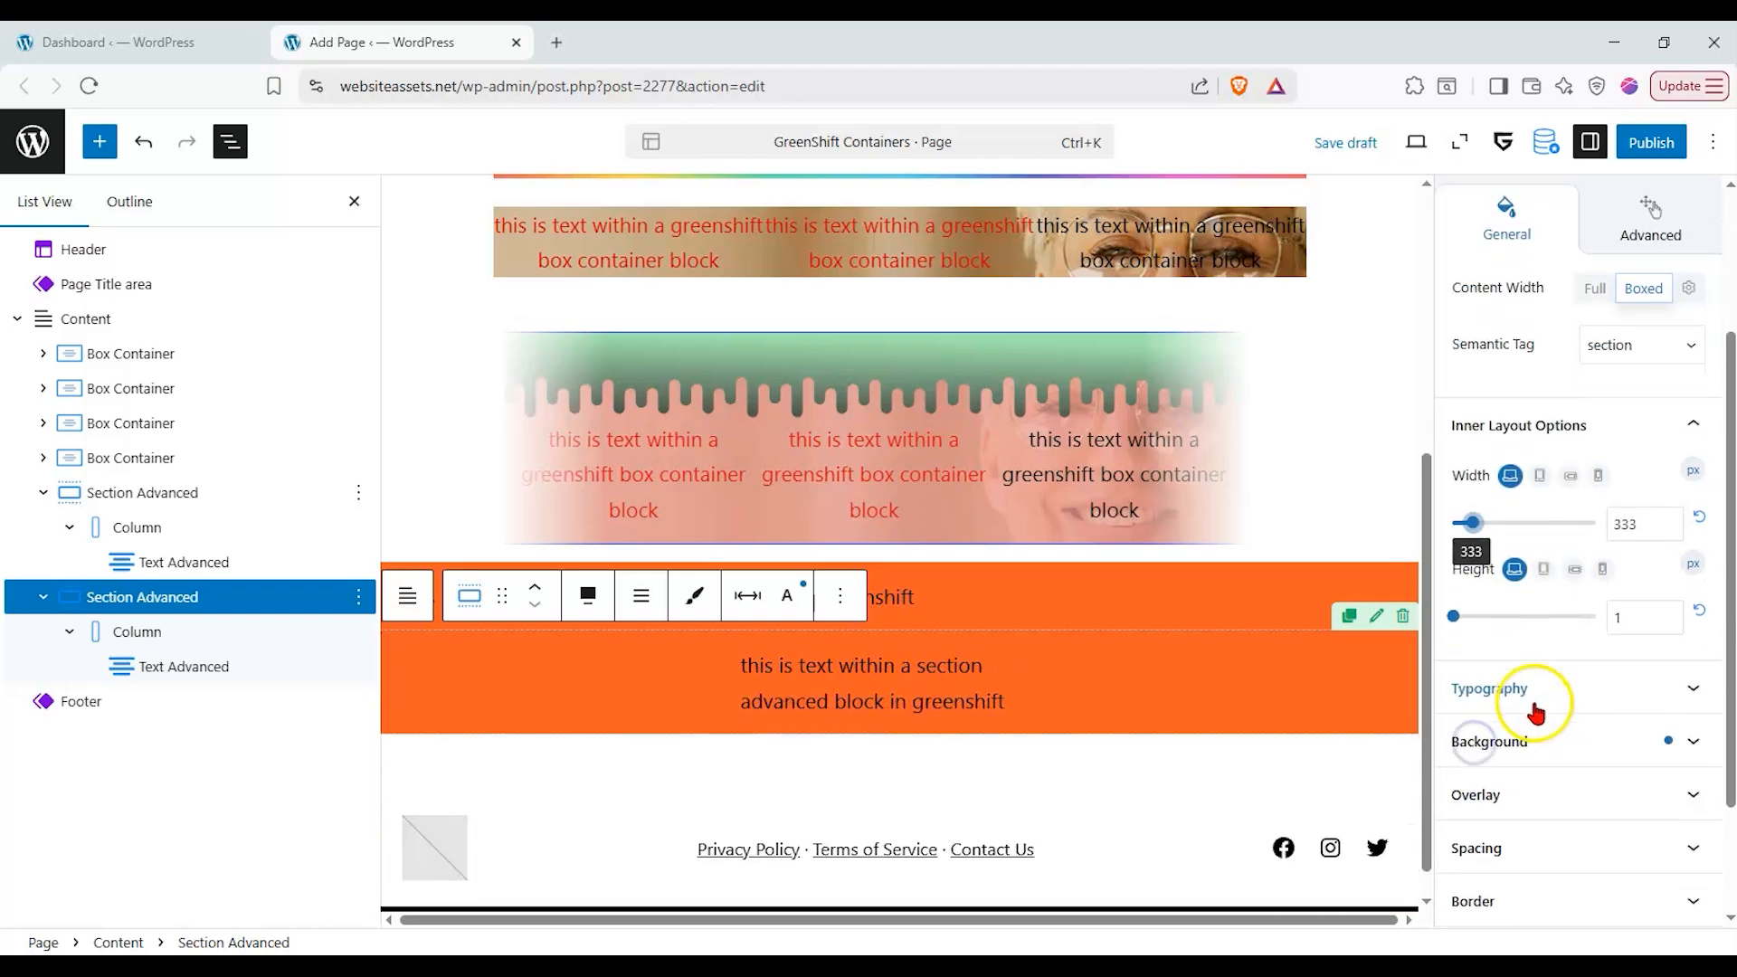
- Give the boxed Section Advanced block a right margin of preset 5 and a left margin at the highest preset
click(1619, 708)
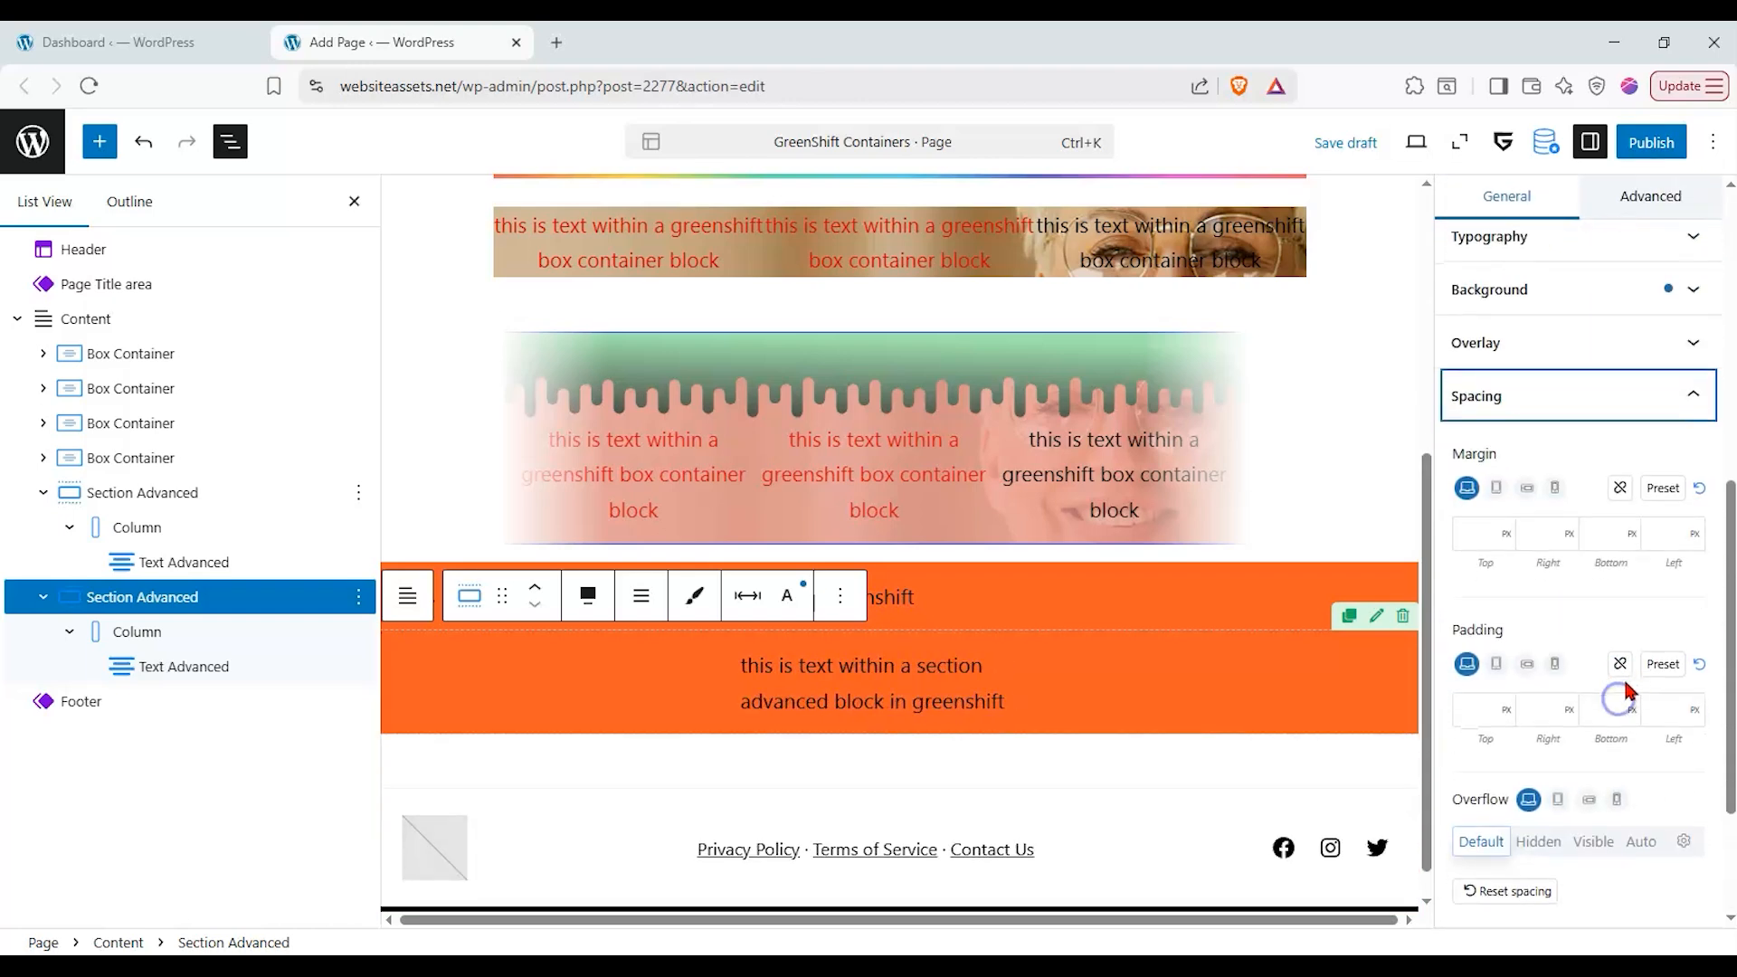
click(1663, 488)
drag(1502, 576, 1646, 575)
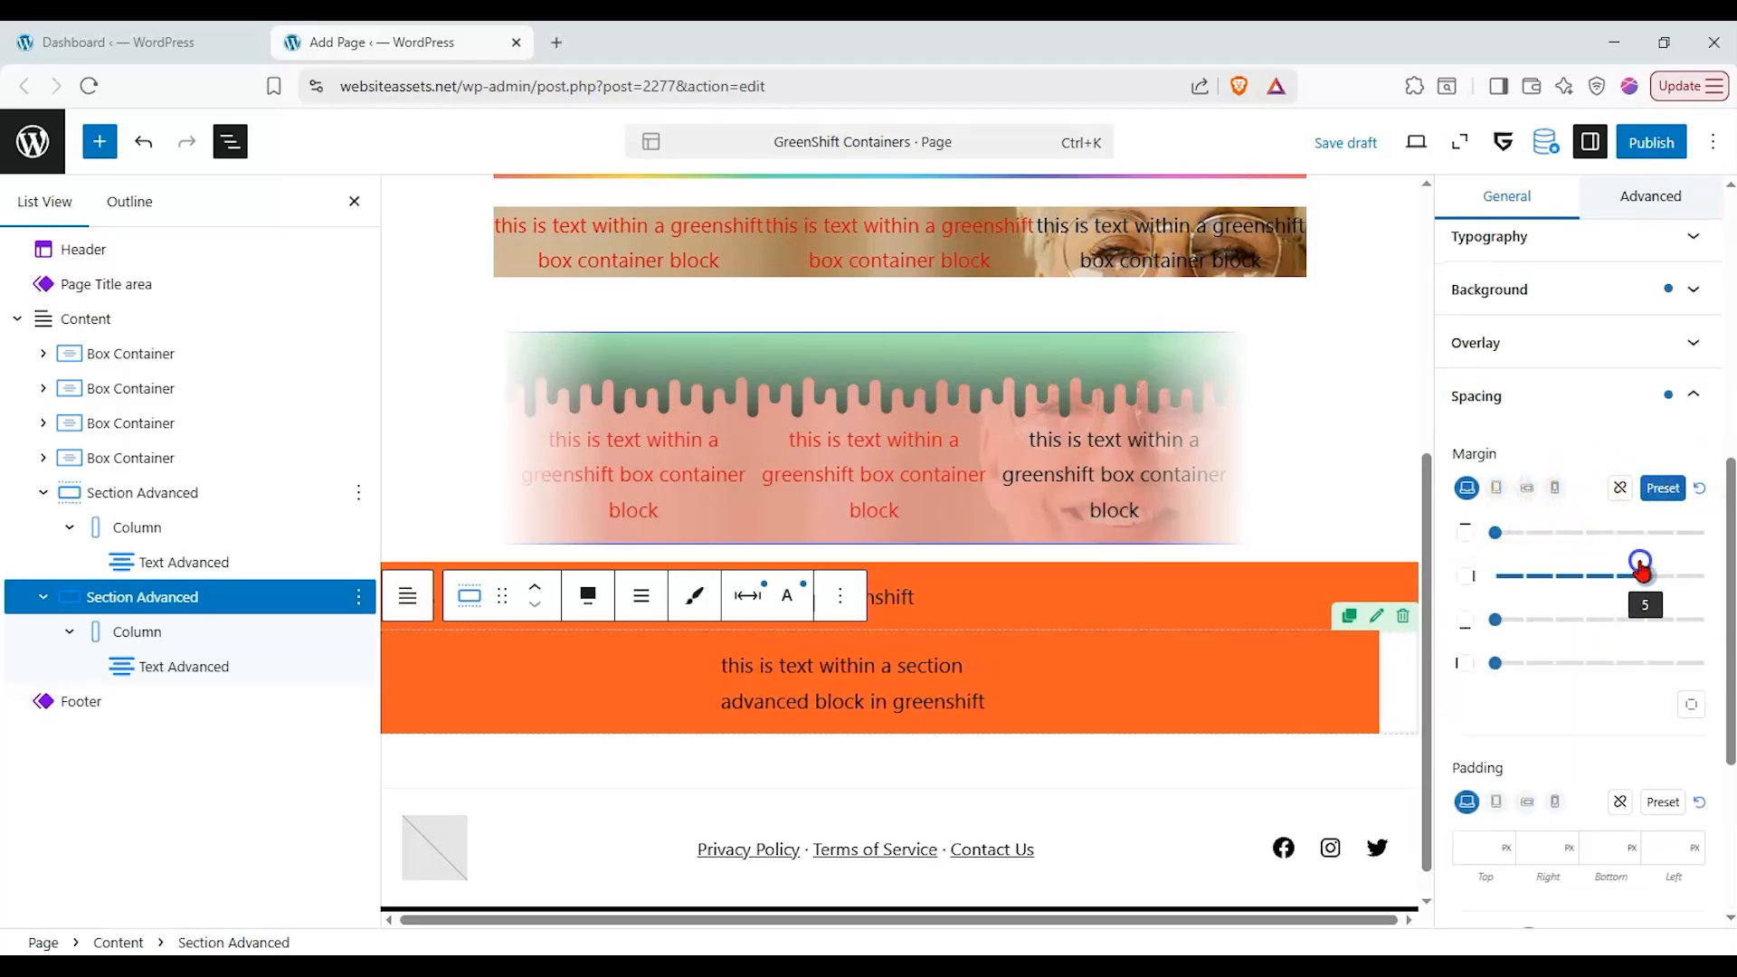
drag(1497, 663, 1698, 648)
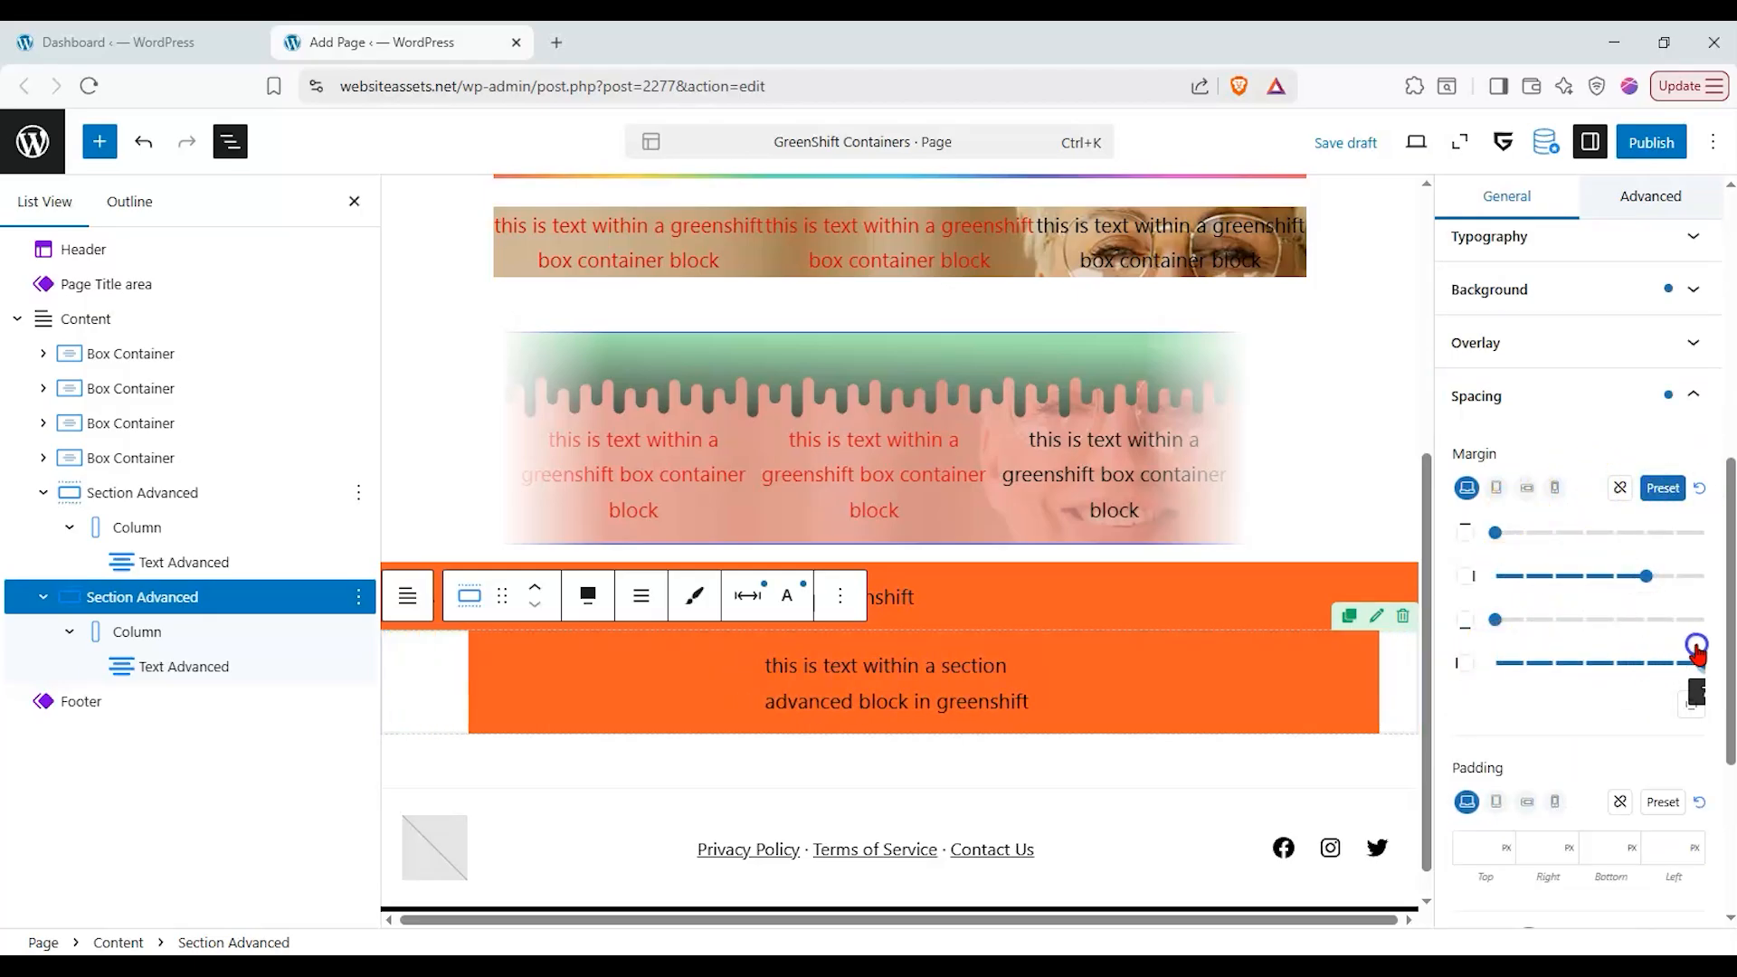
- Try preset margins of 5 right and 2 left on the full-width orange section's column, and reset them
click(1359, 587)
click(1403, 570)
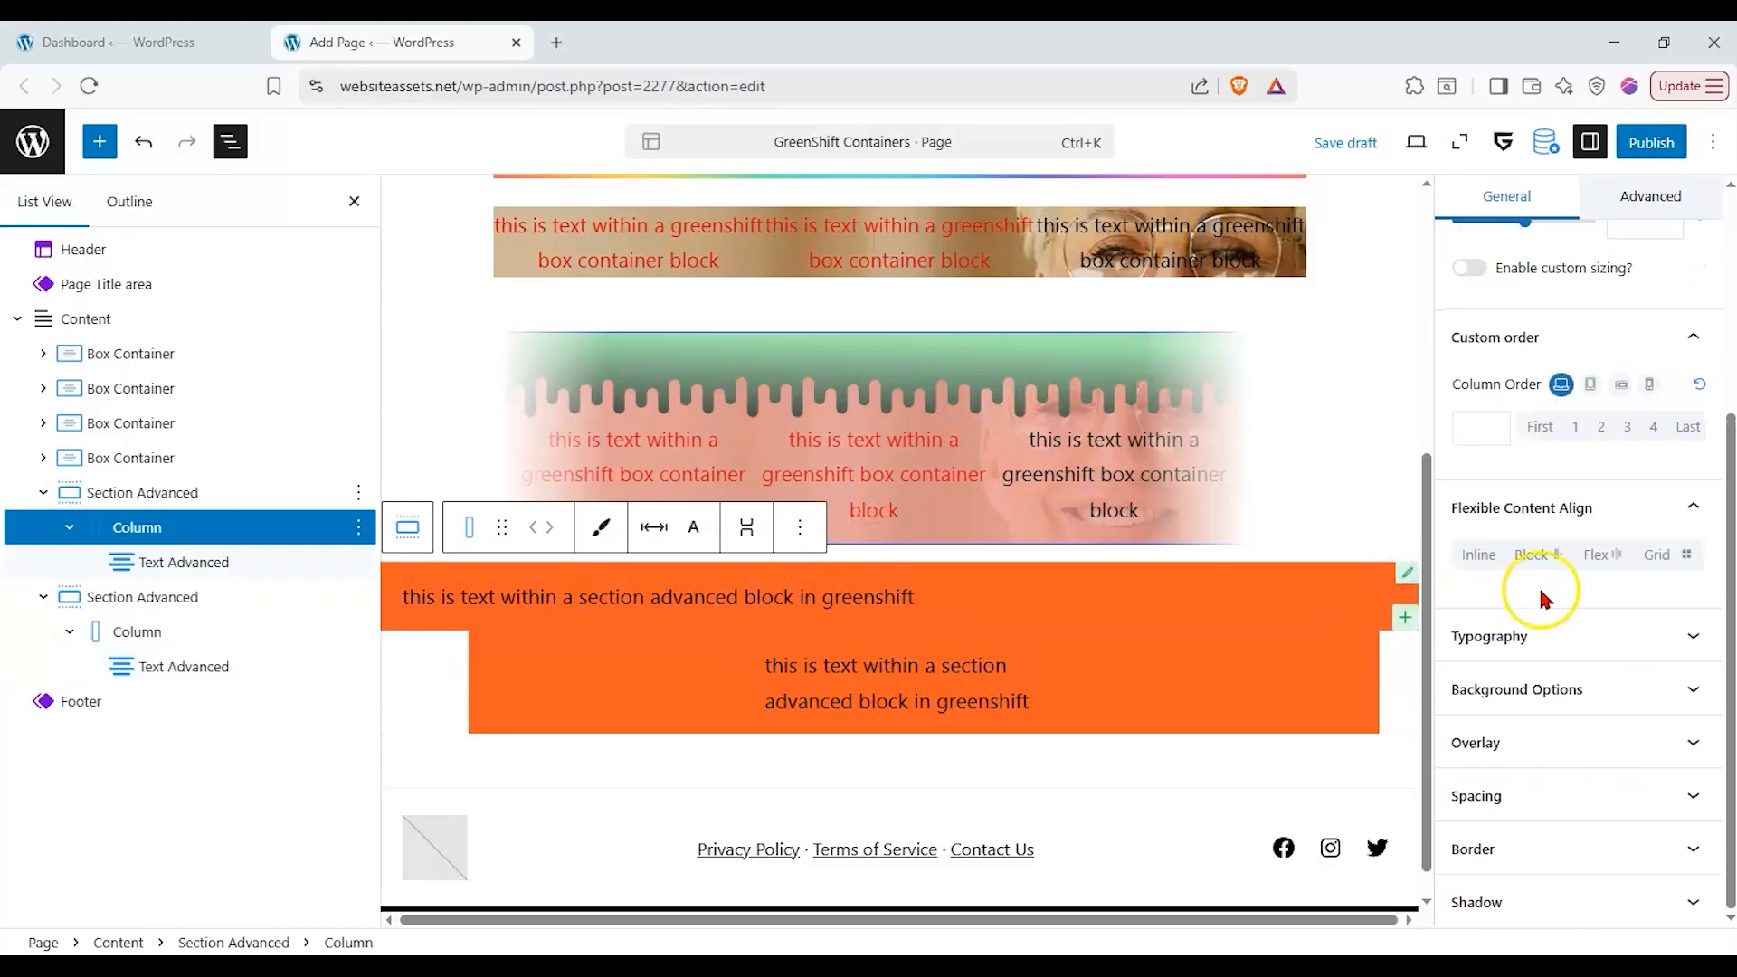
click(1558, 796)
click(1663, 488)
drag(1496, 532, 1646, 576)
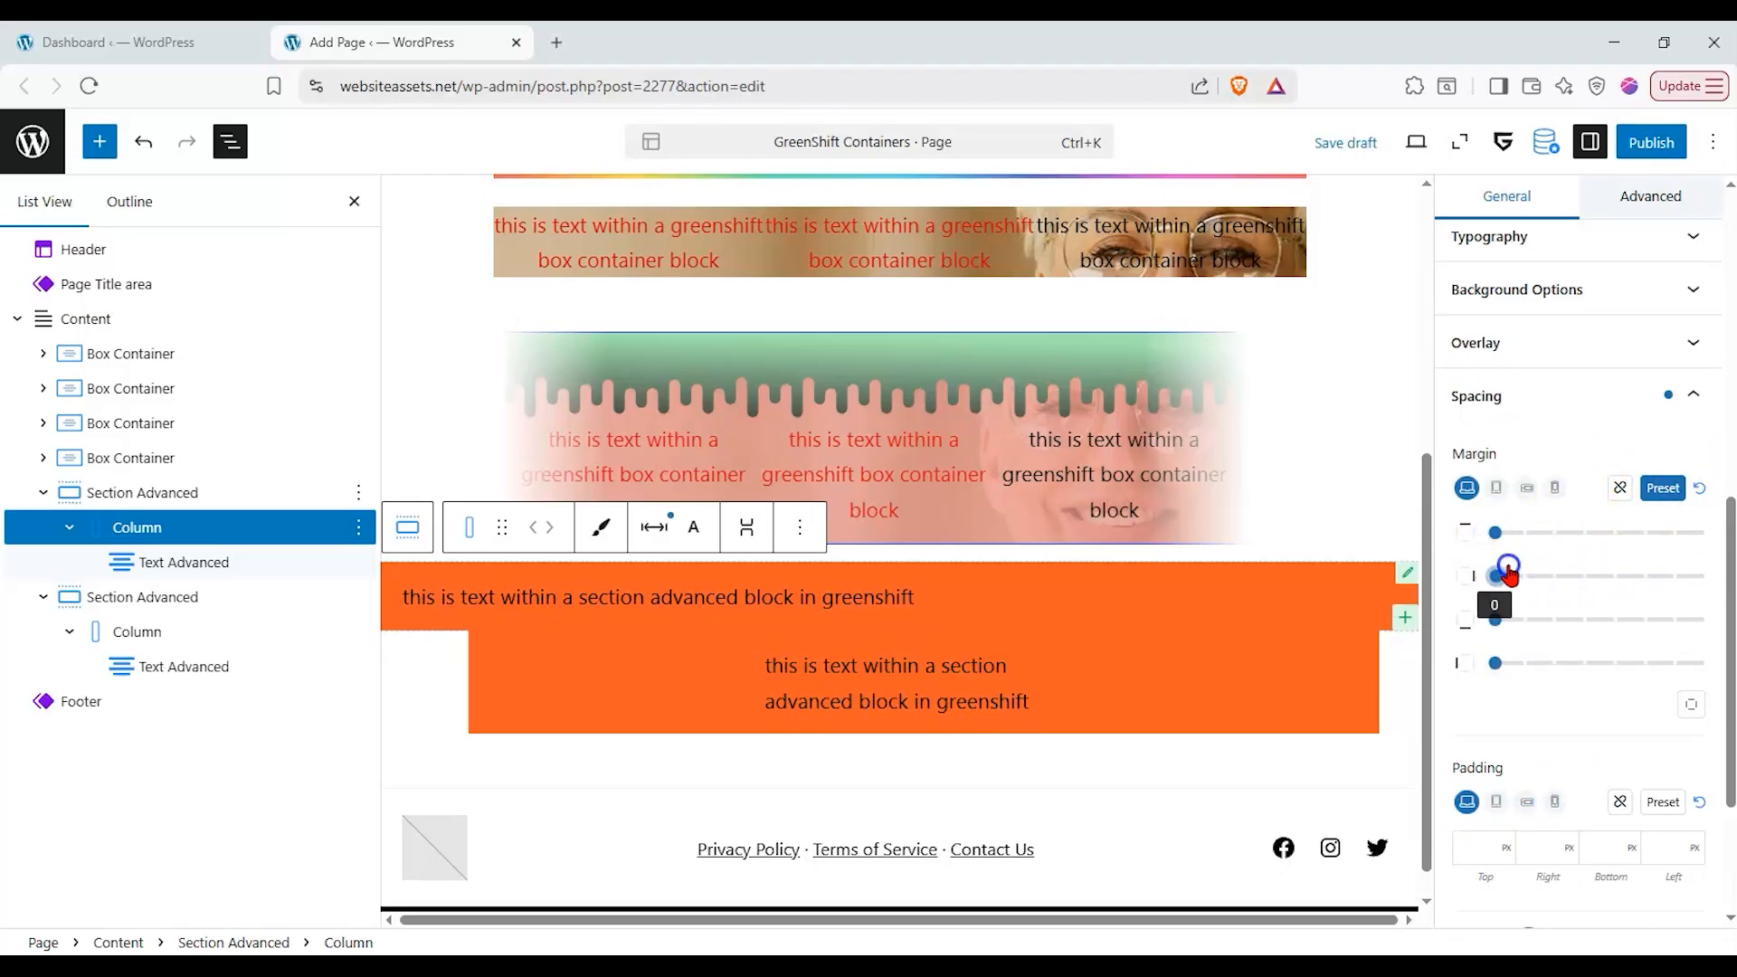
drag(1497, 664, 1569, 653)
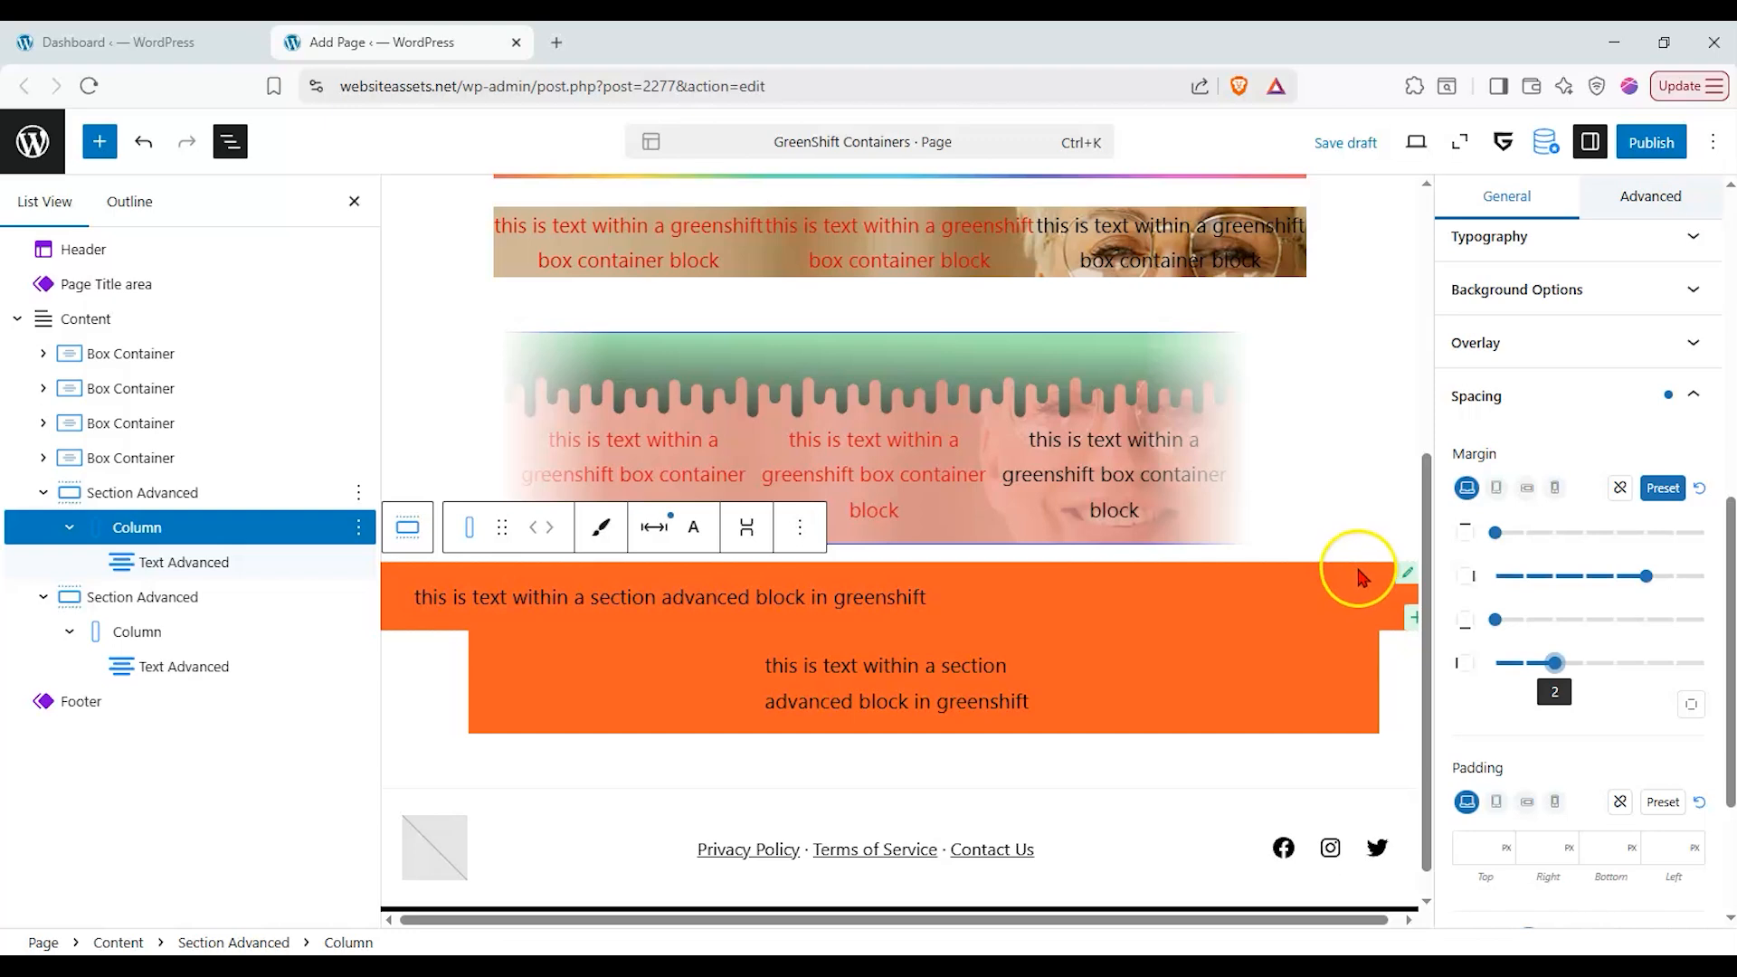
drag(1553, 663, 1470, 666)
drag(1516, 590, 1465, 586)
click(1700, 489)
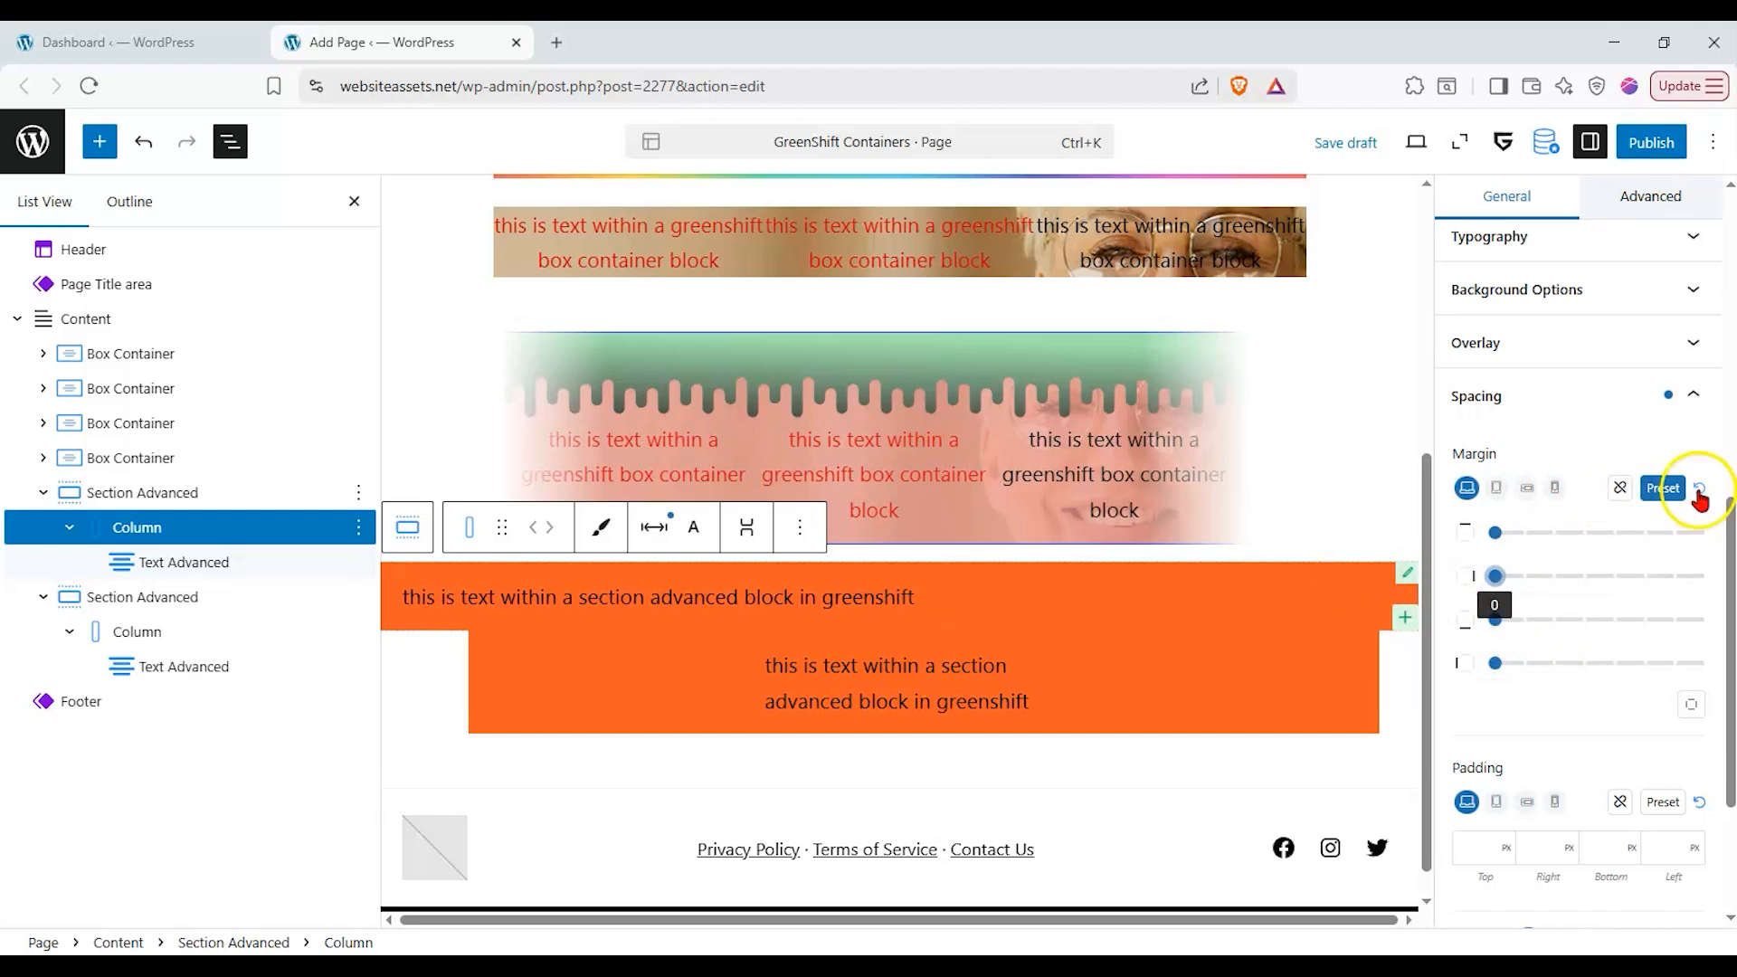
click(1694, 395)
- Change the boxed Section Advanced block's background to a custom medium blue
click(546, 738)
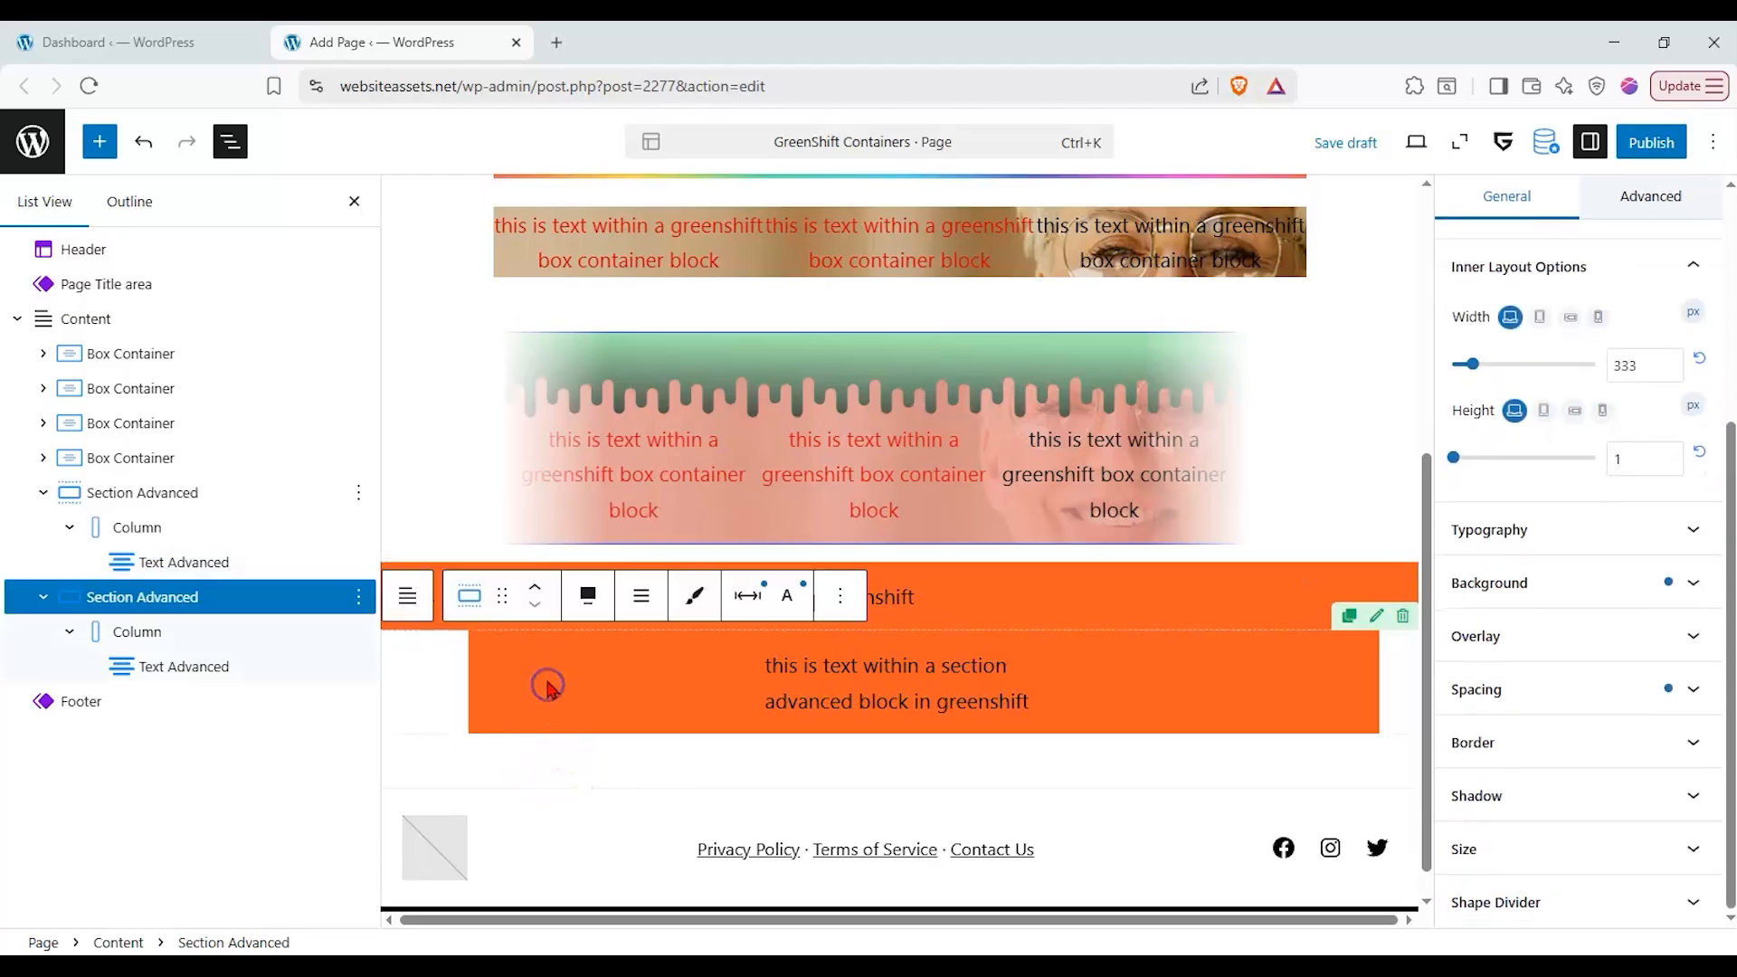
click(1686, 590)
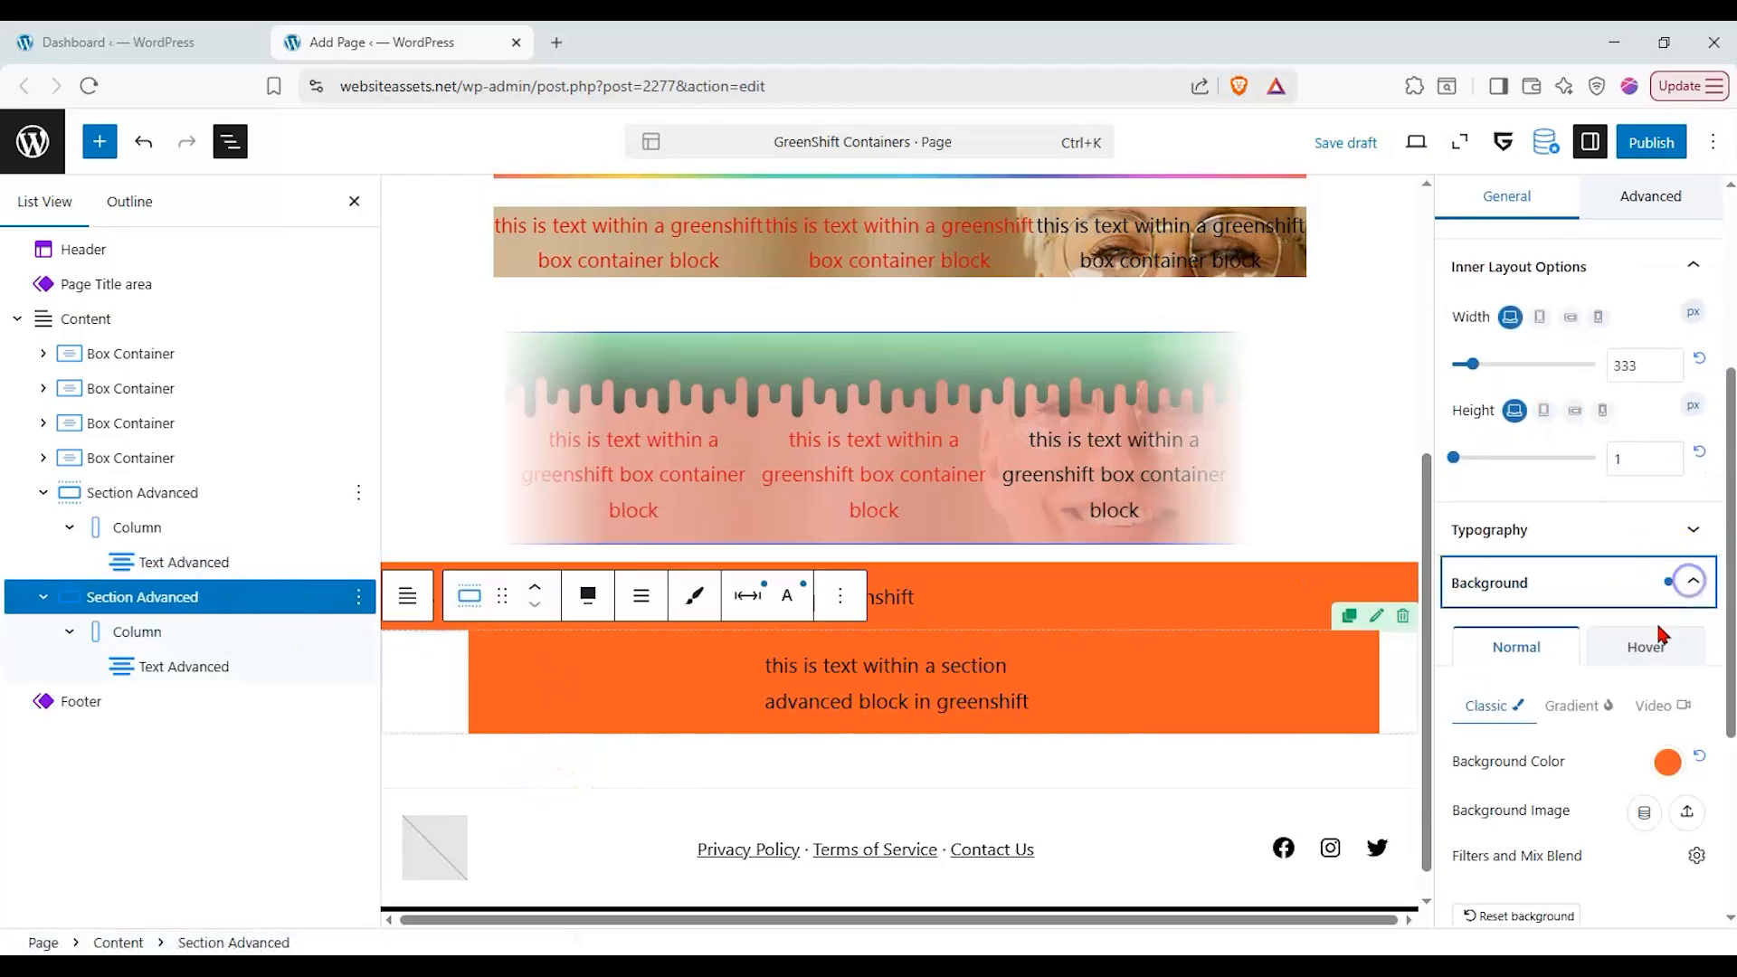
click(1668, 761)
click(1491, 674)
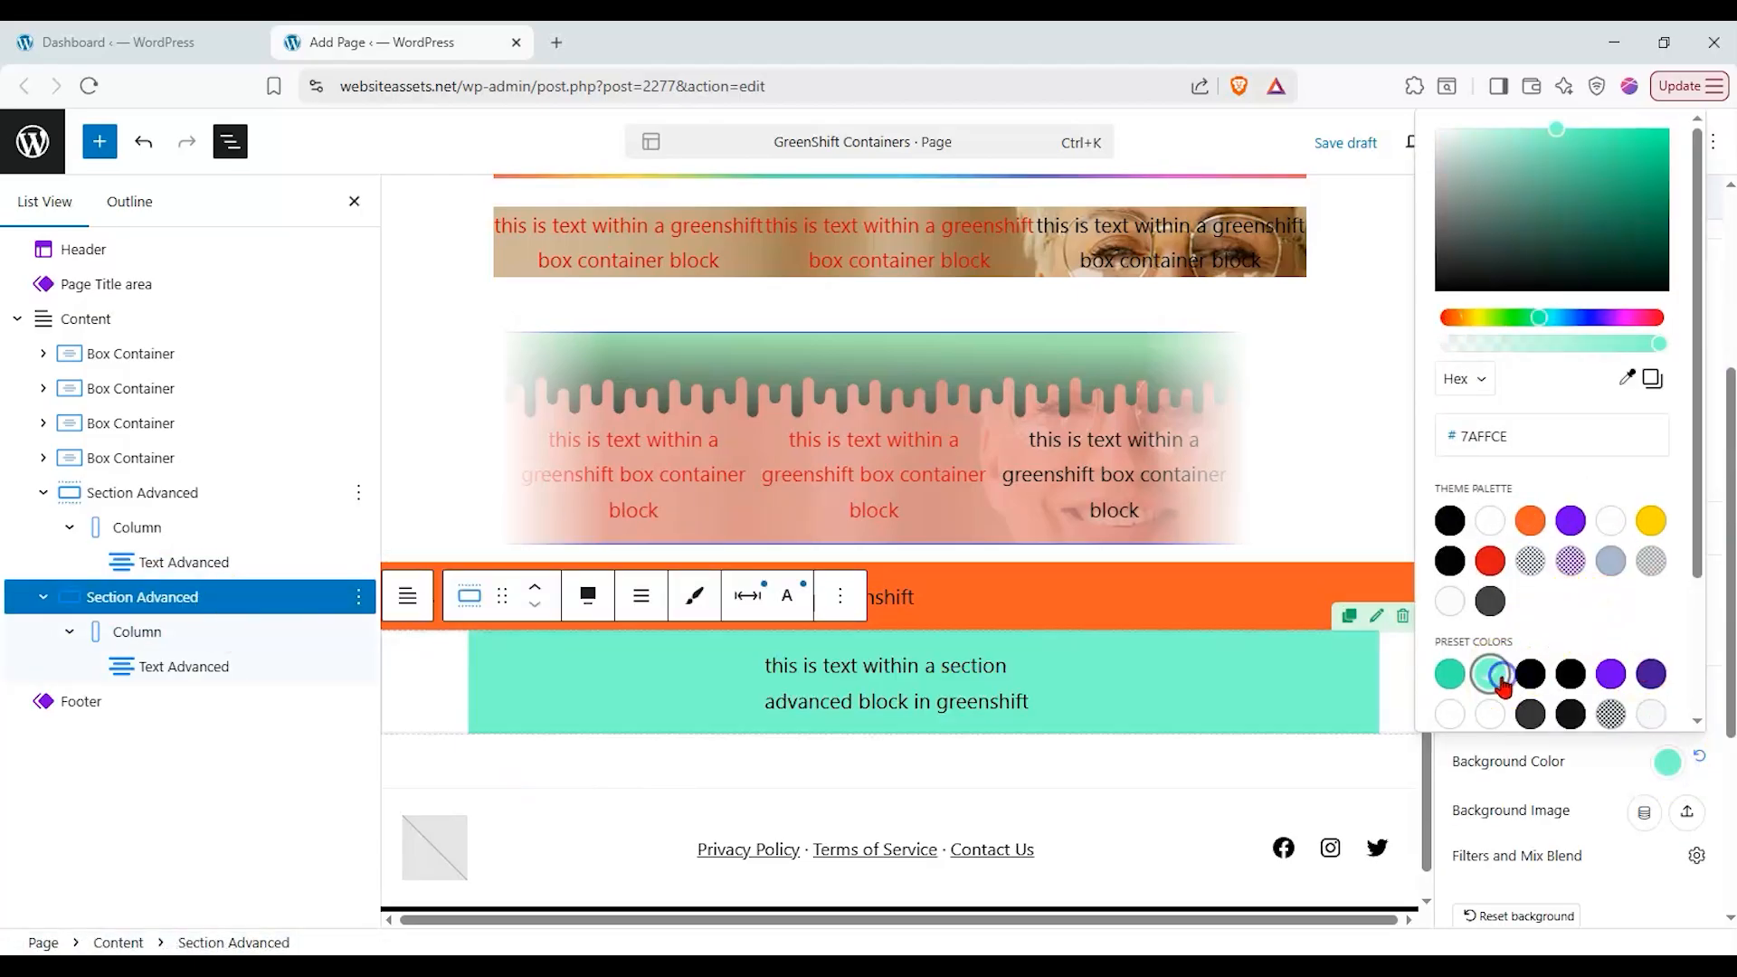
click(1586, 294)
click(1582, 317)
drag(1590, 214, 1559, 128)
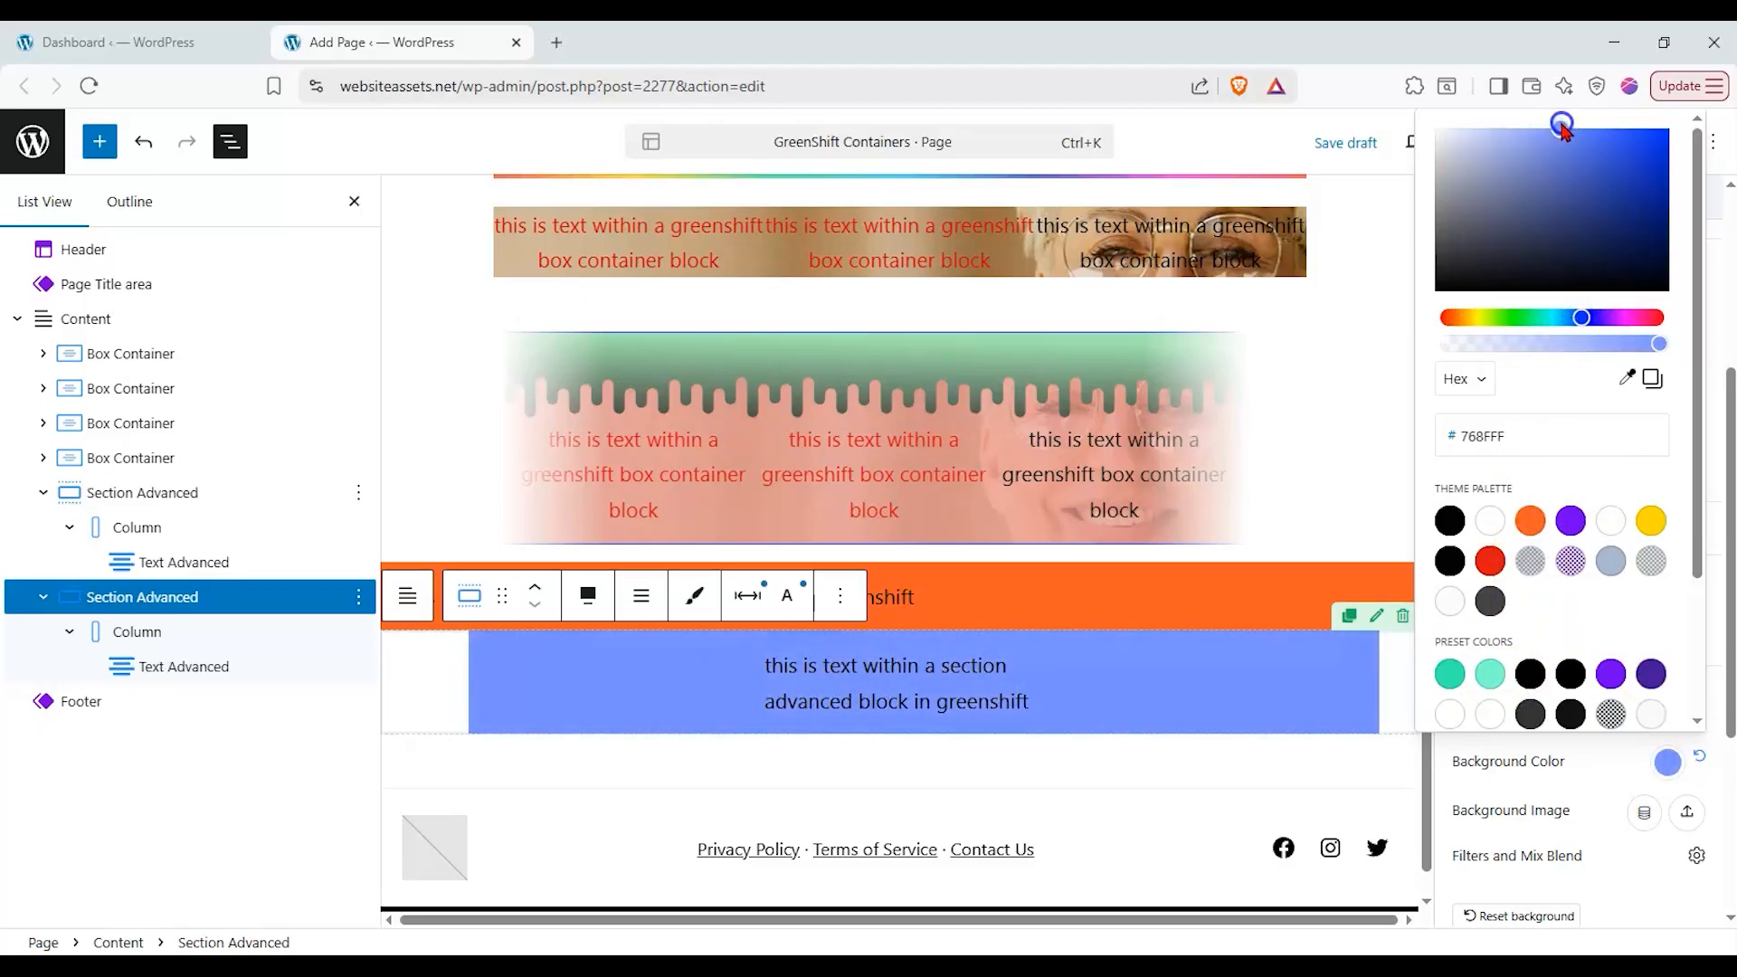
click(1624, 764)
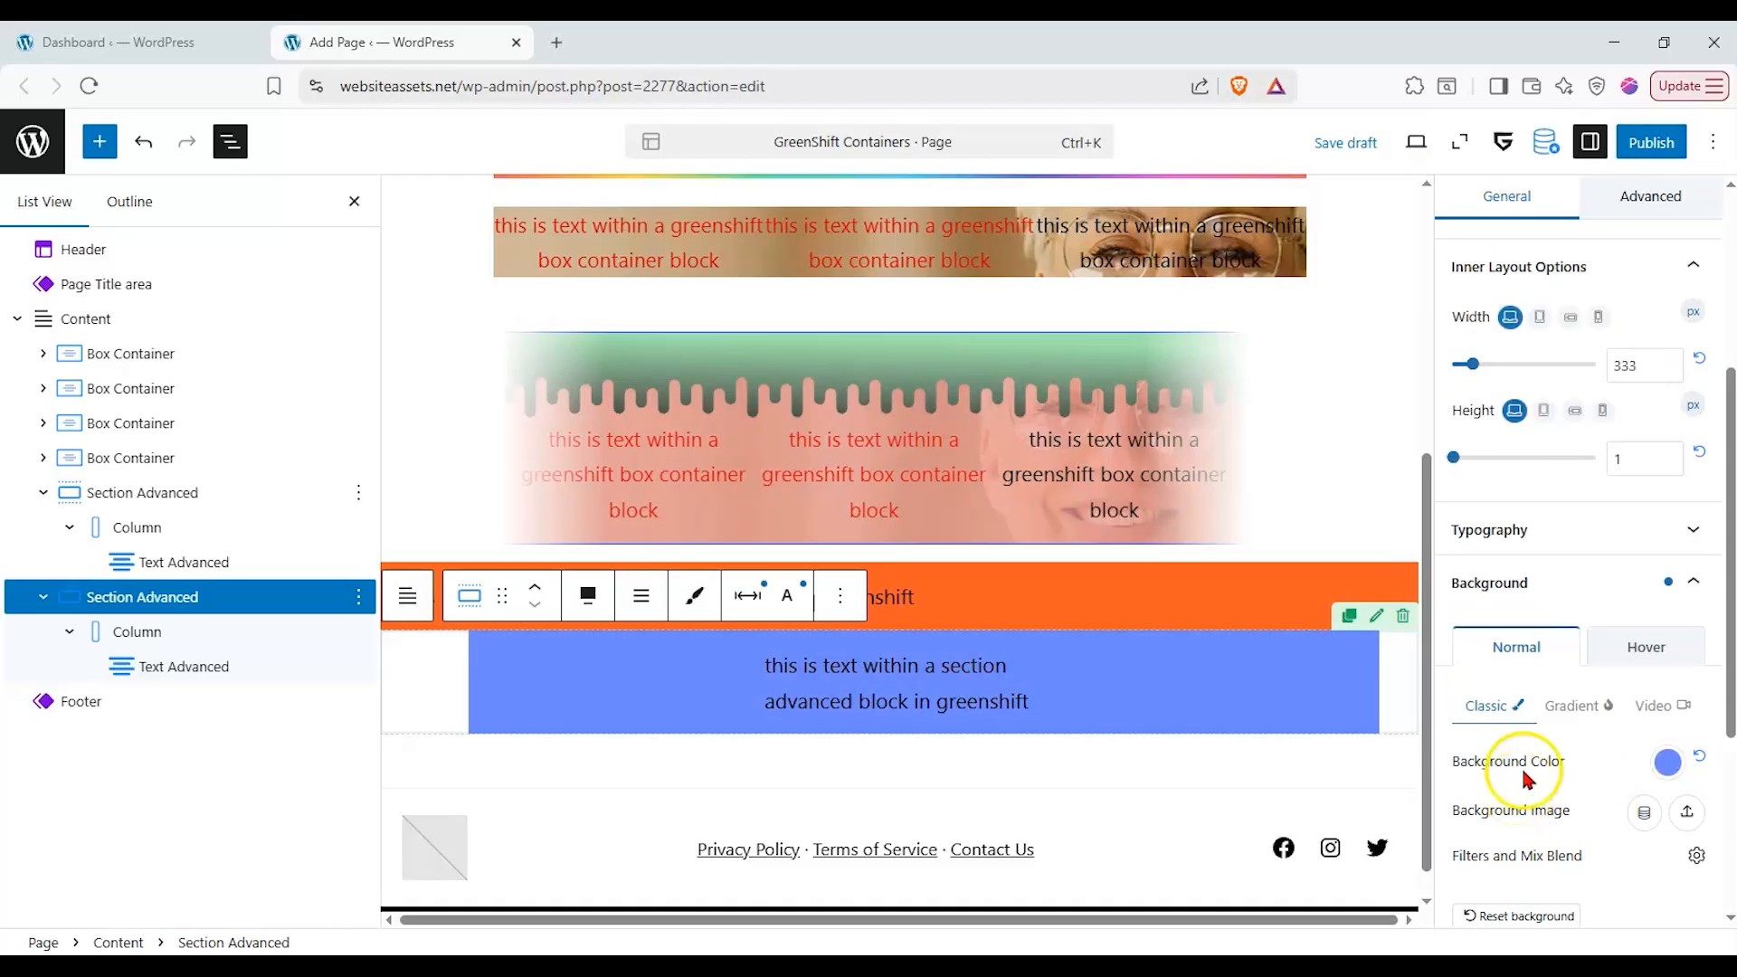
- Try adding a Heading with circle number block directly beneath the page title
scroll(982, 665, up, 5)
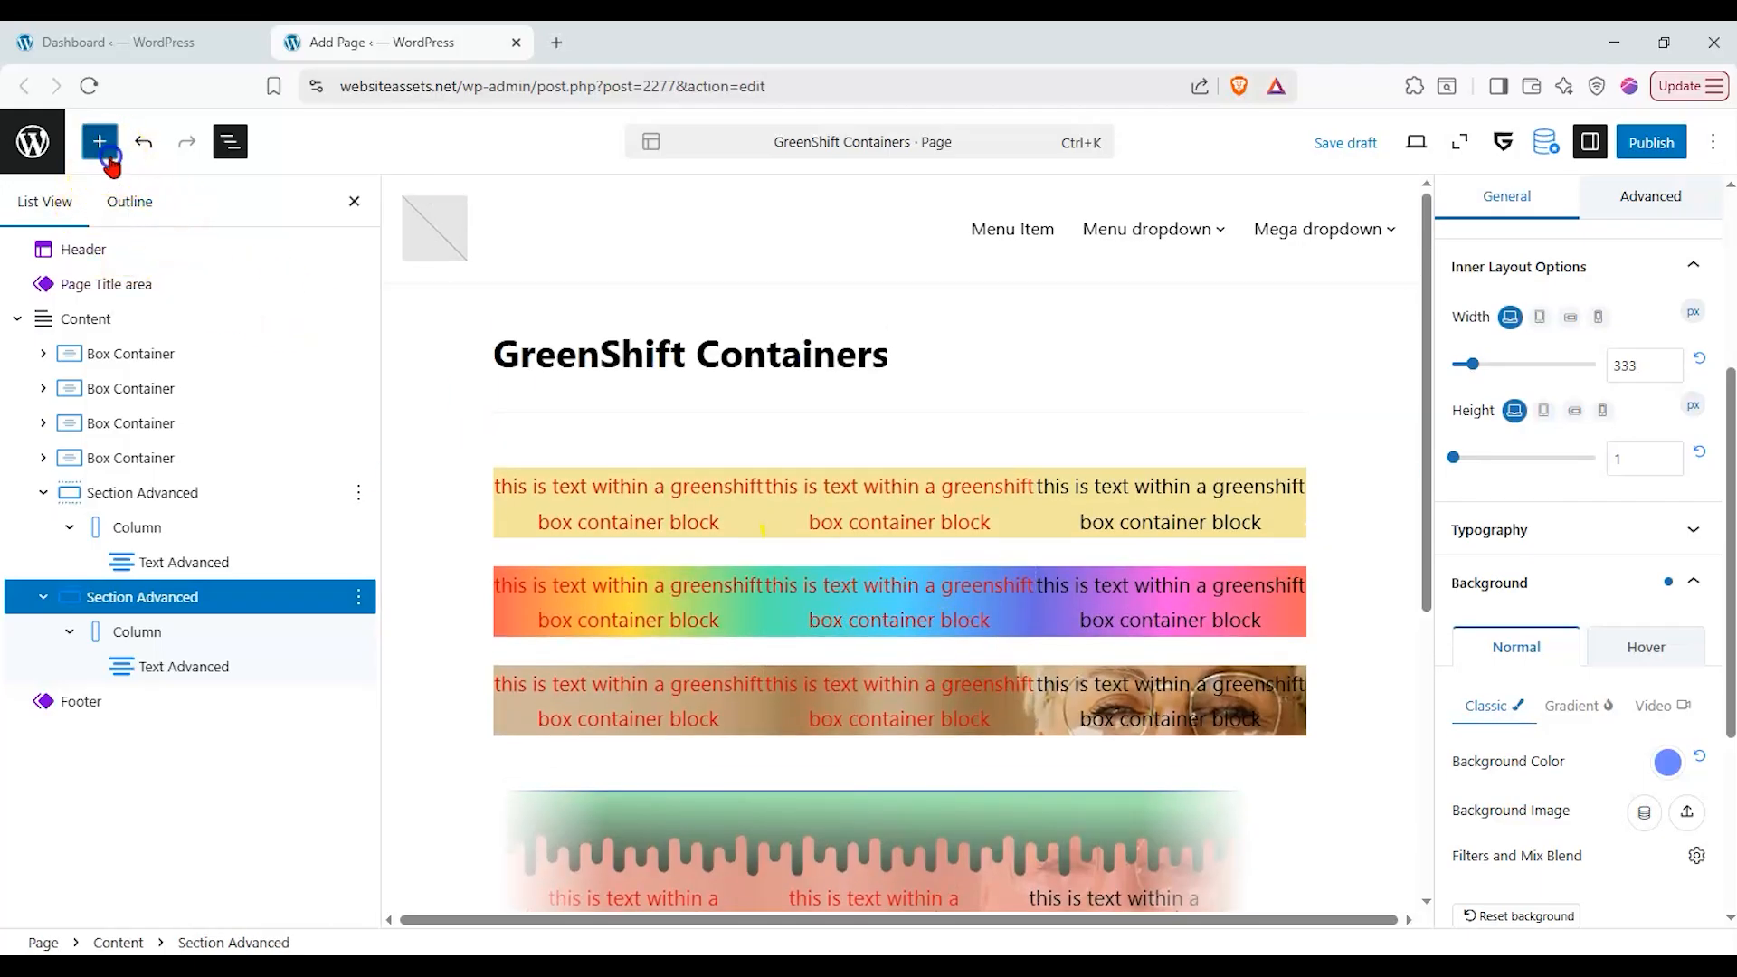
click(107, 154)
drag(73, 687, 60, 640)
drag(176, 679, 565, 394)
click(519, 452)
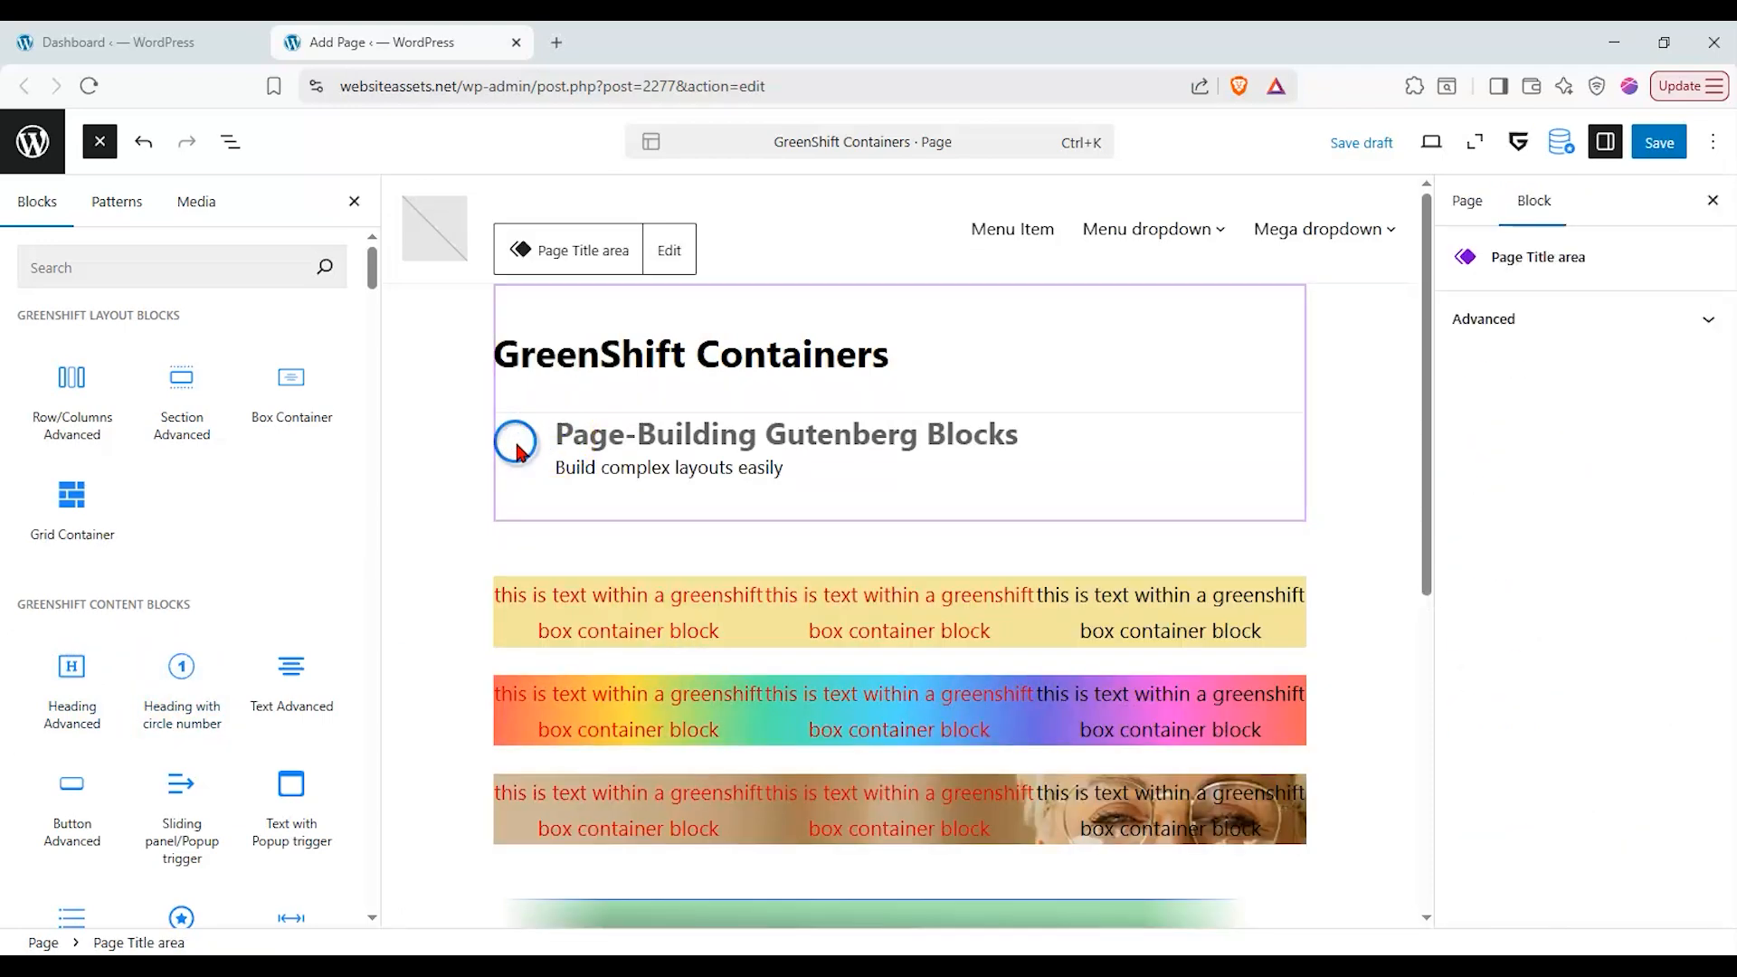
- Delete the misplaced Heading with circle number block from the Page Title area template part and return to the page
click(513, 518)
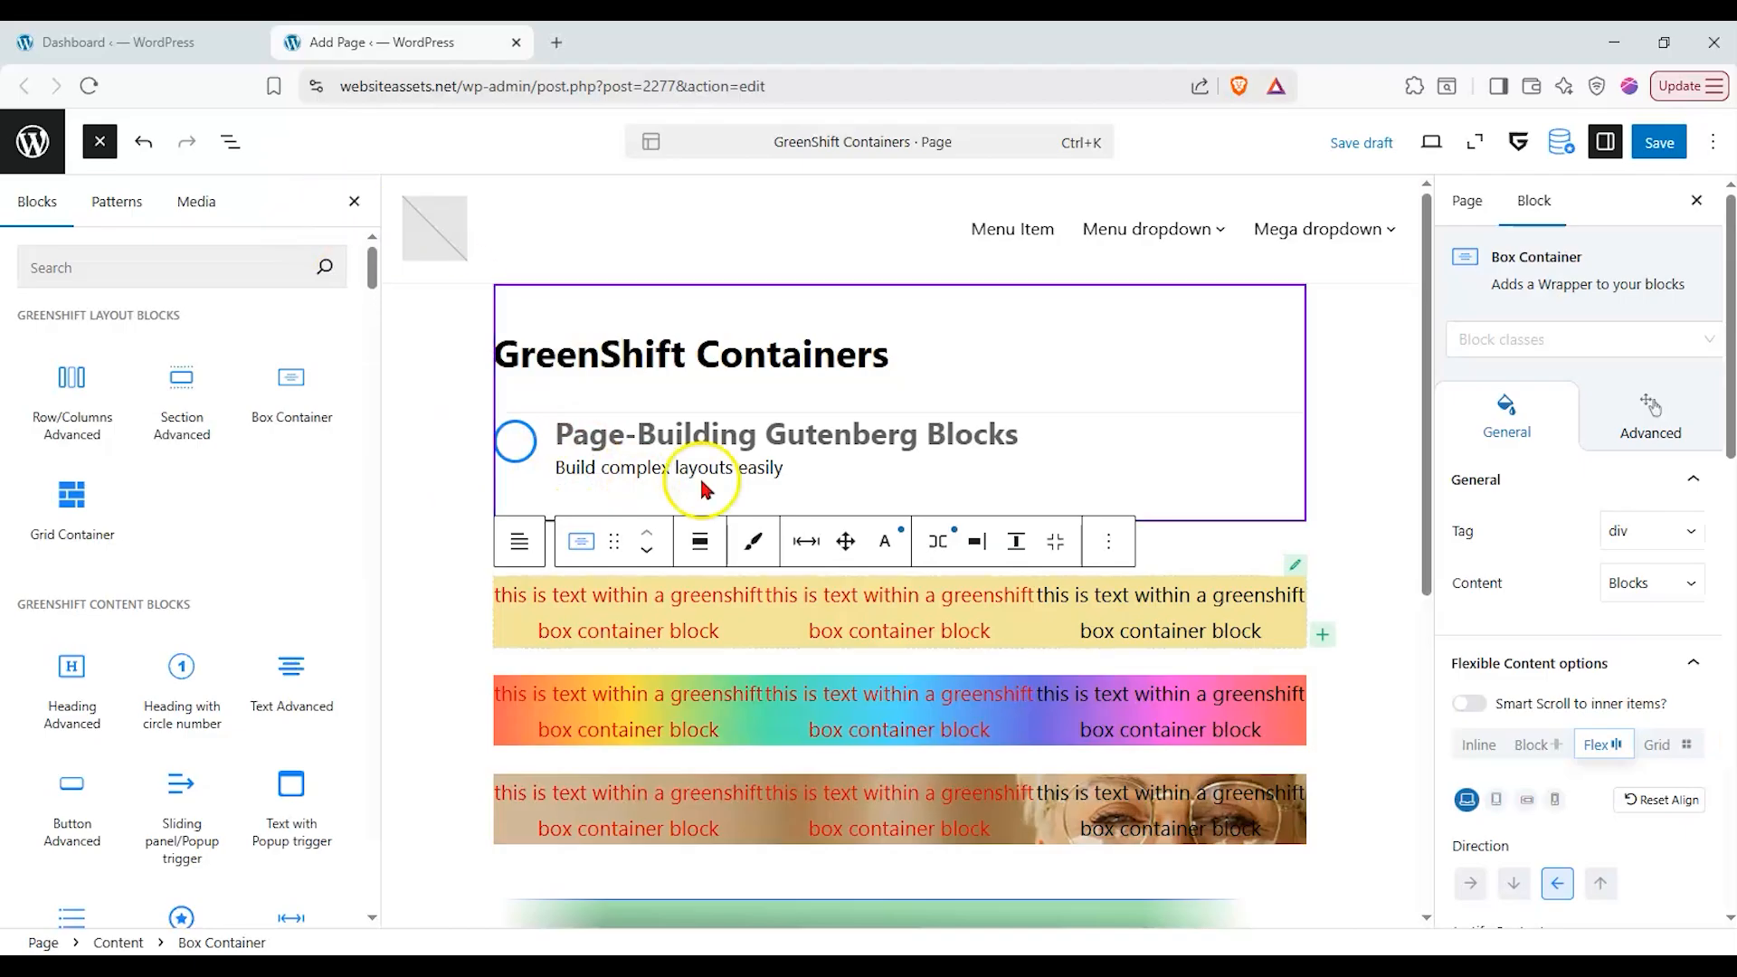
scroll(450, 470, down, 3)
scroll(543, 461, up, 3)
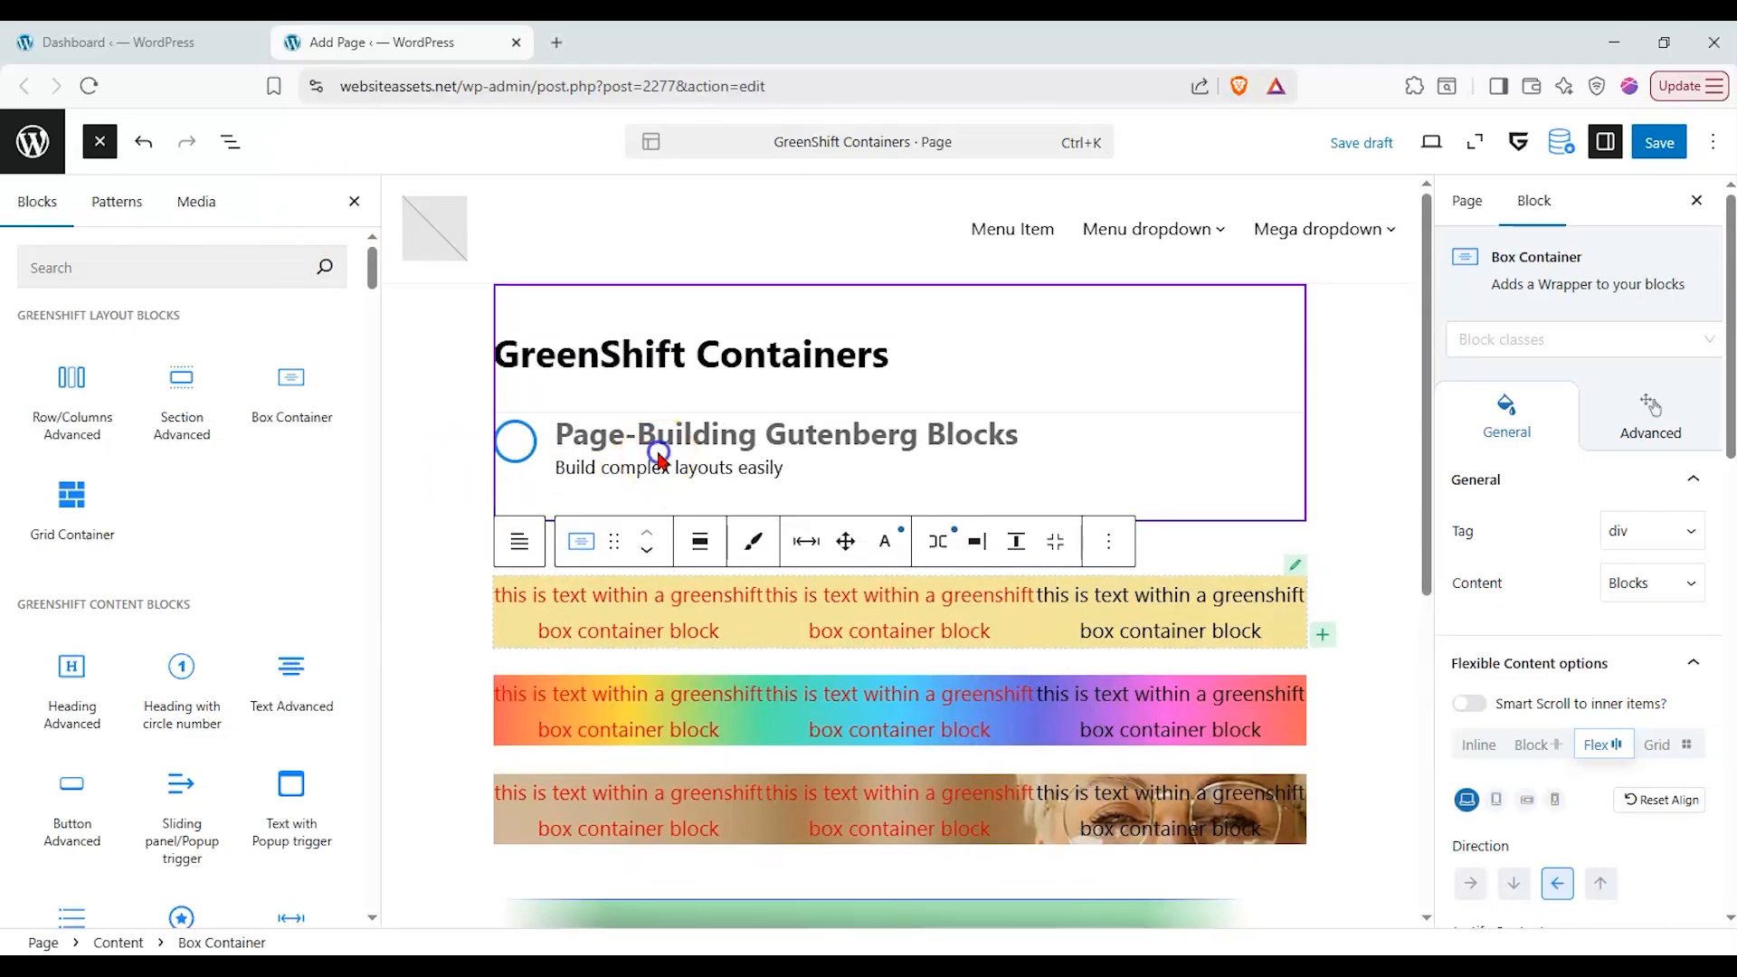
click(657, 452)
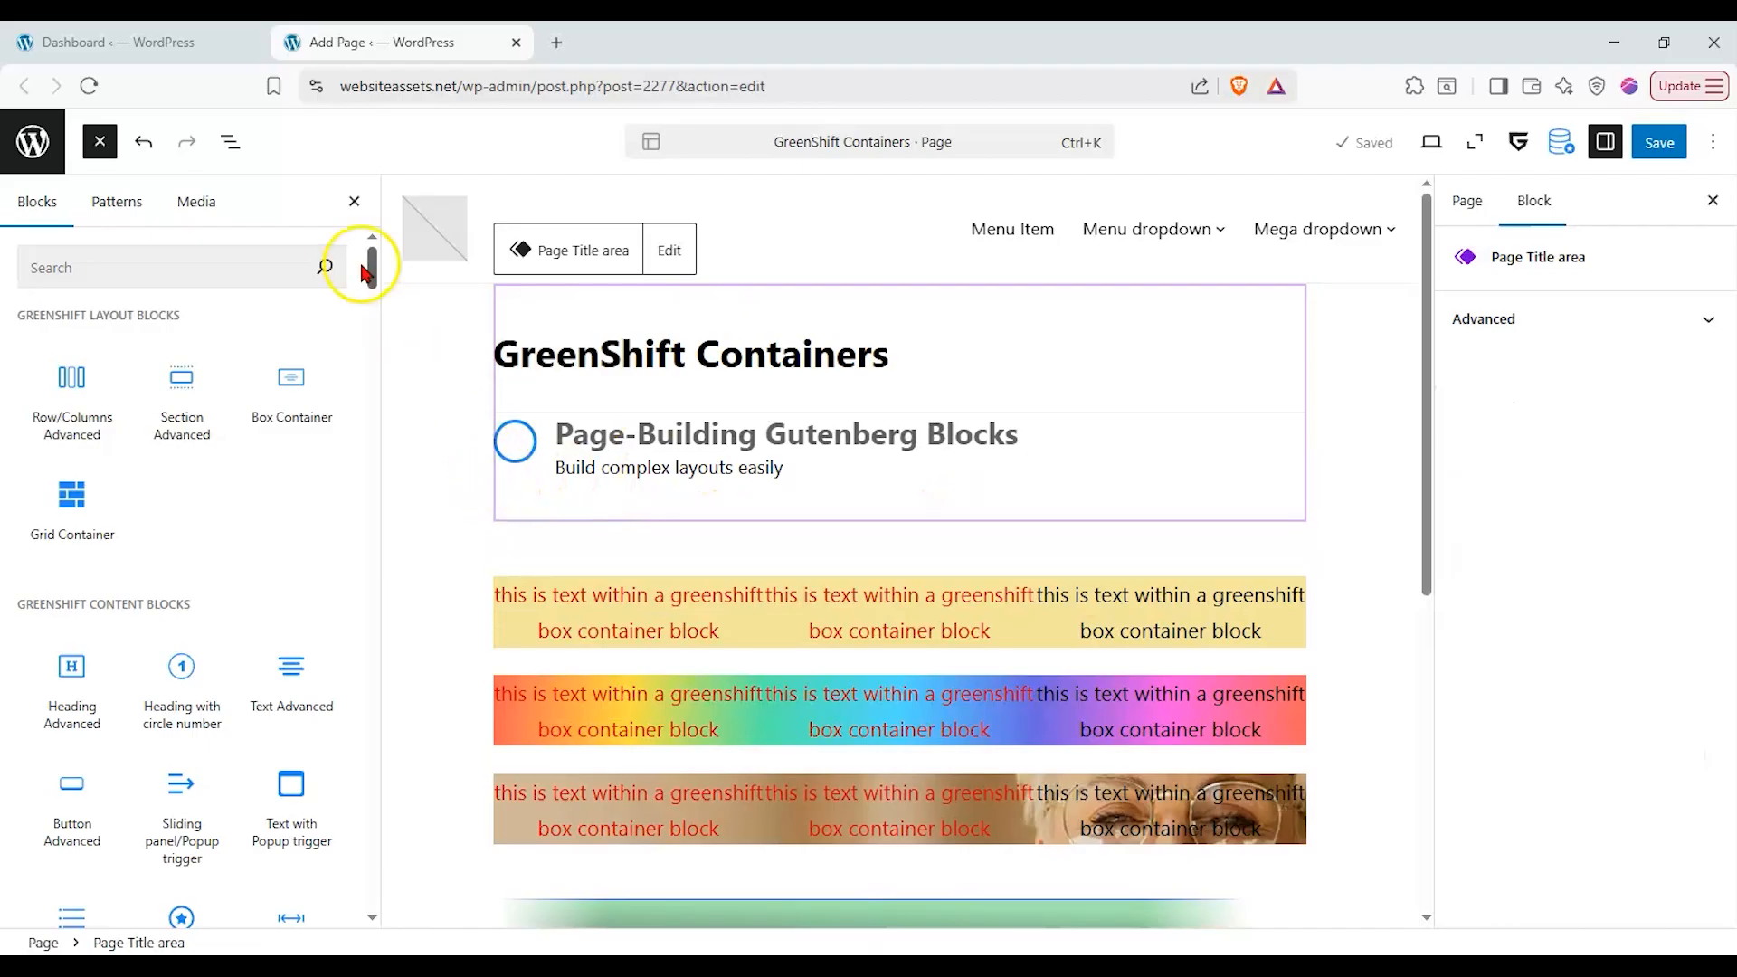
click(230, 141)
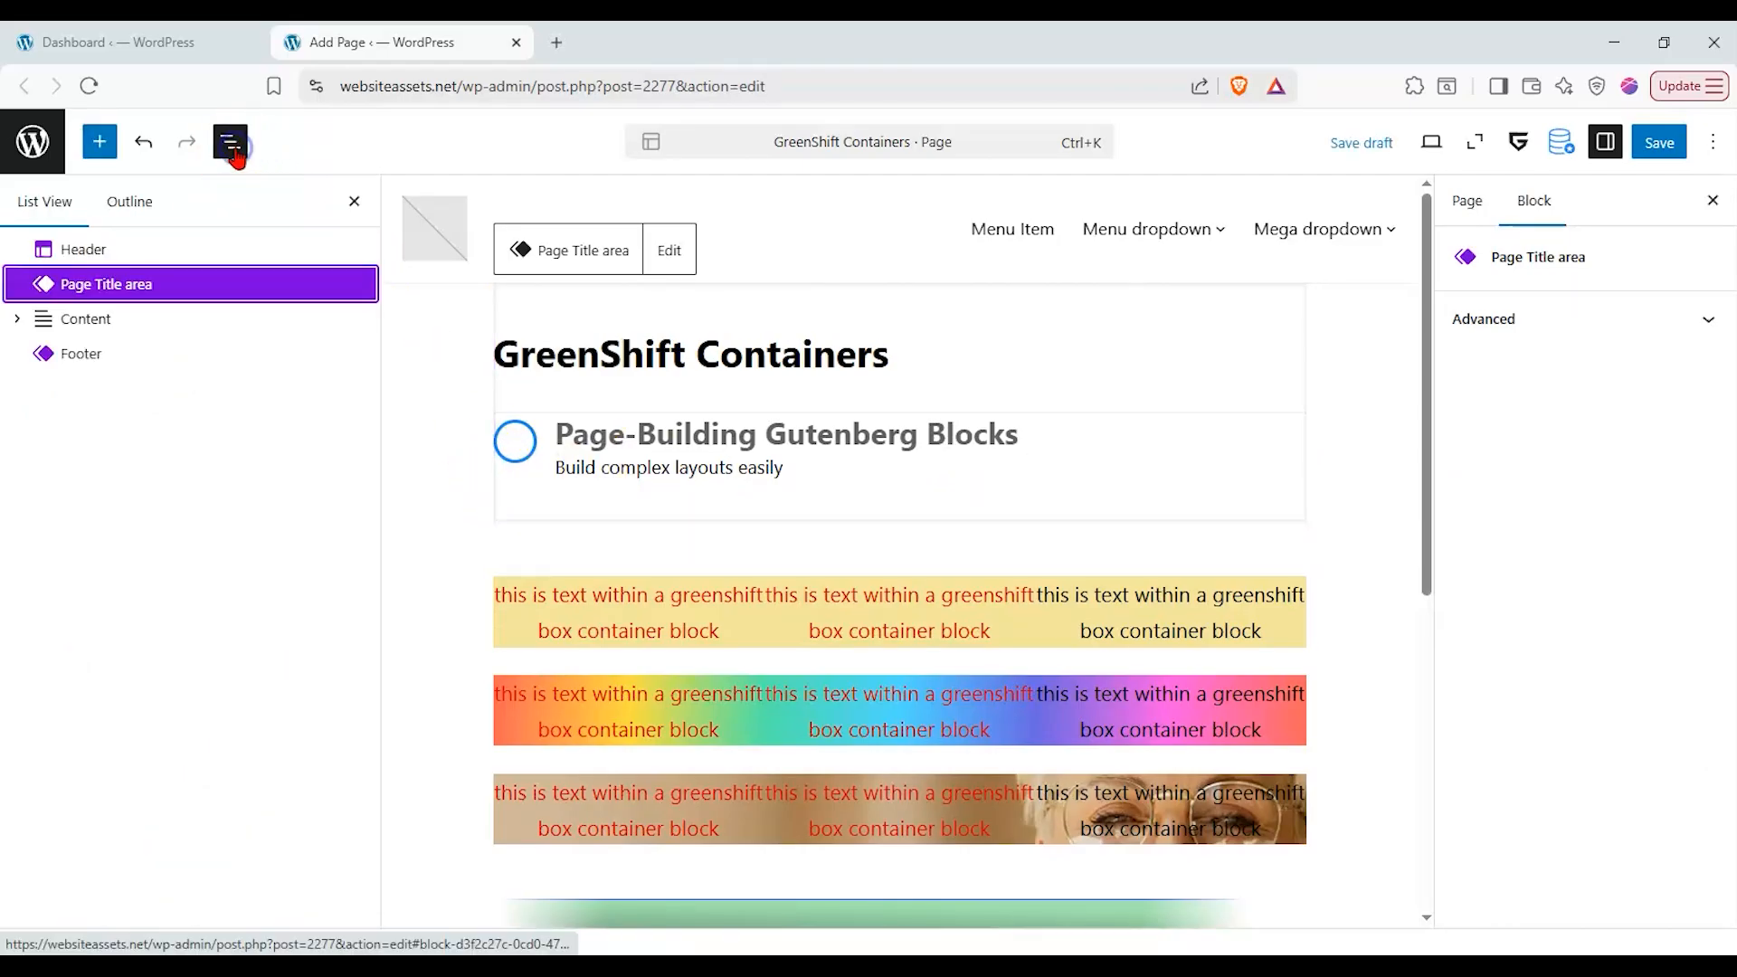
click(15, 320)
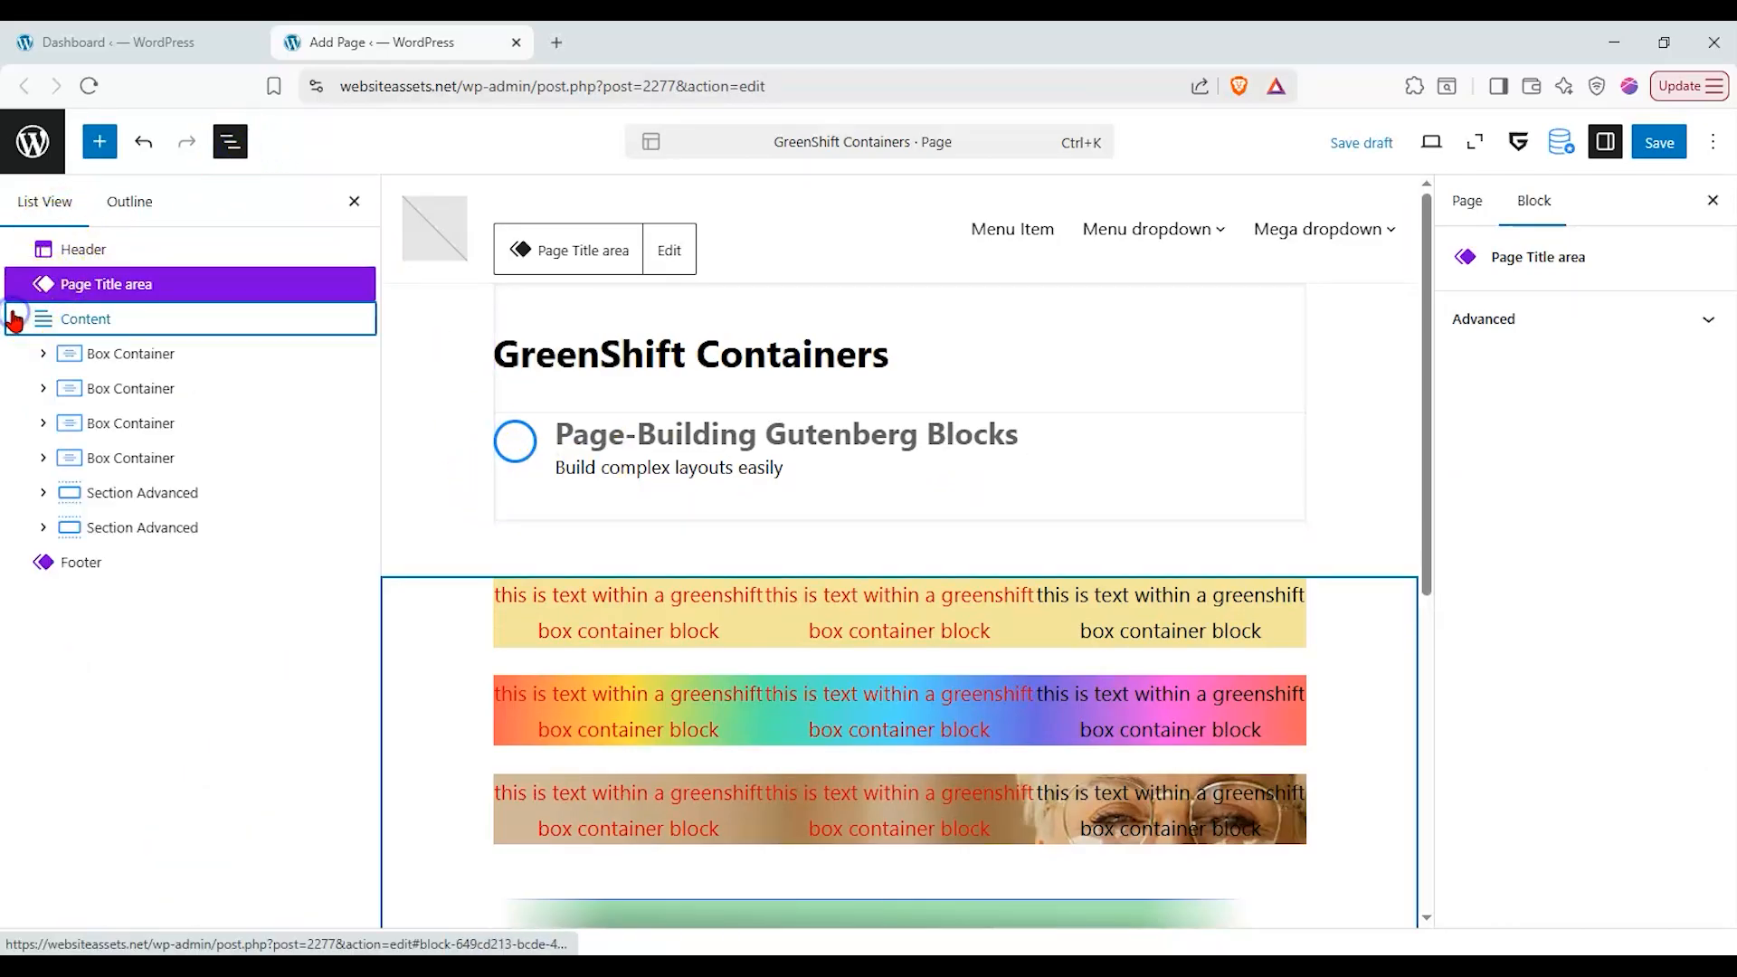
double_click(720, 454)
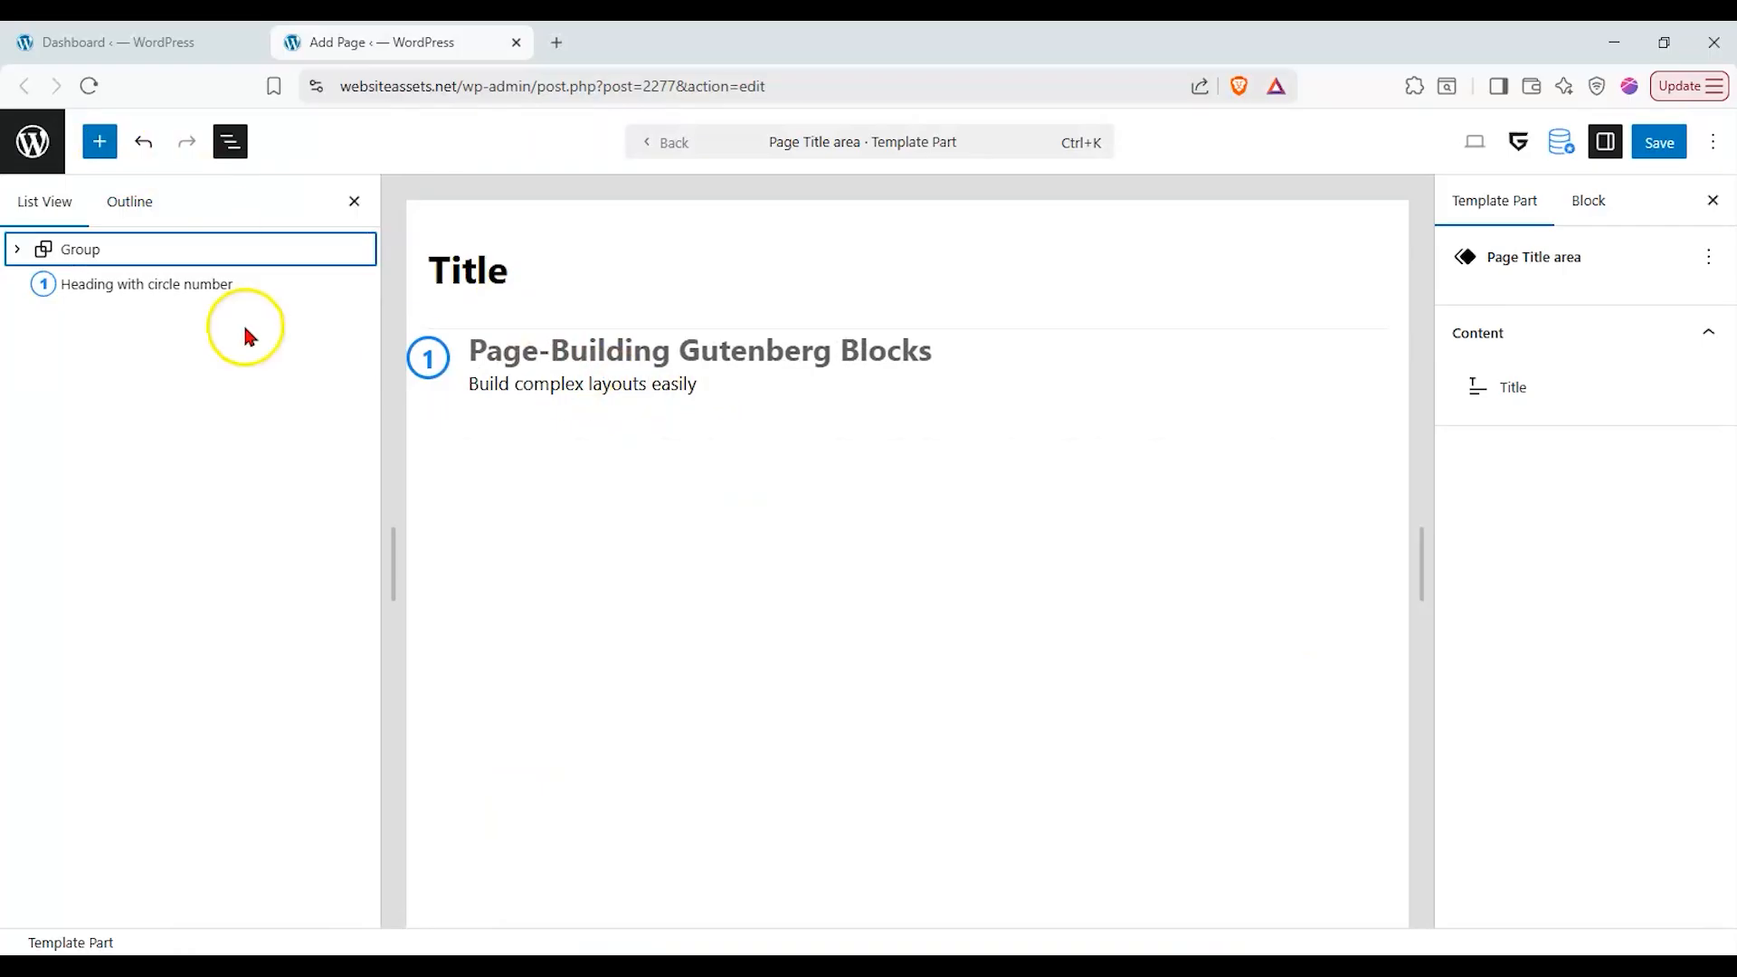
click(241, 282)
click(359, 283)
click(493, 860)
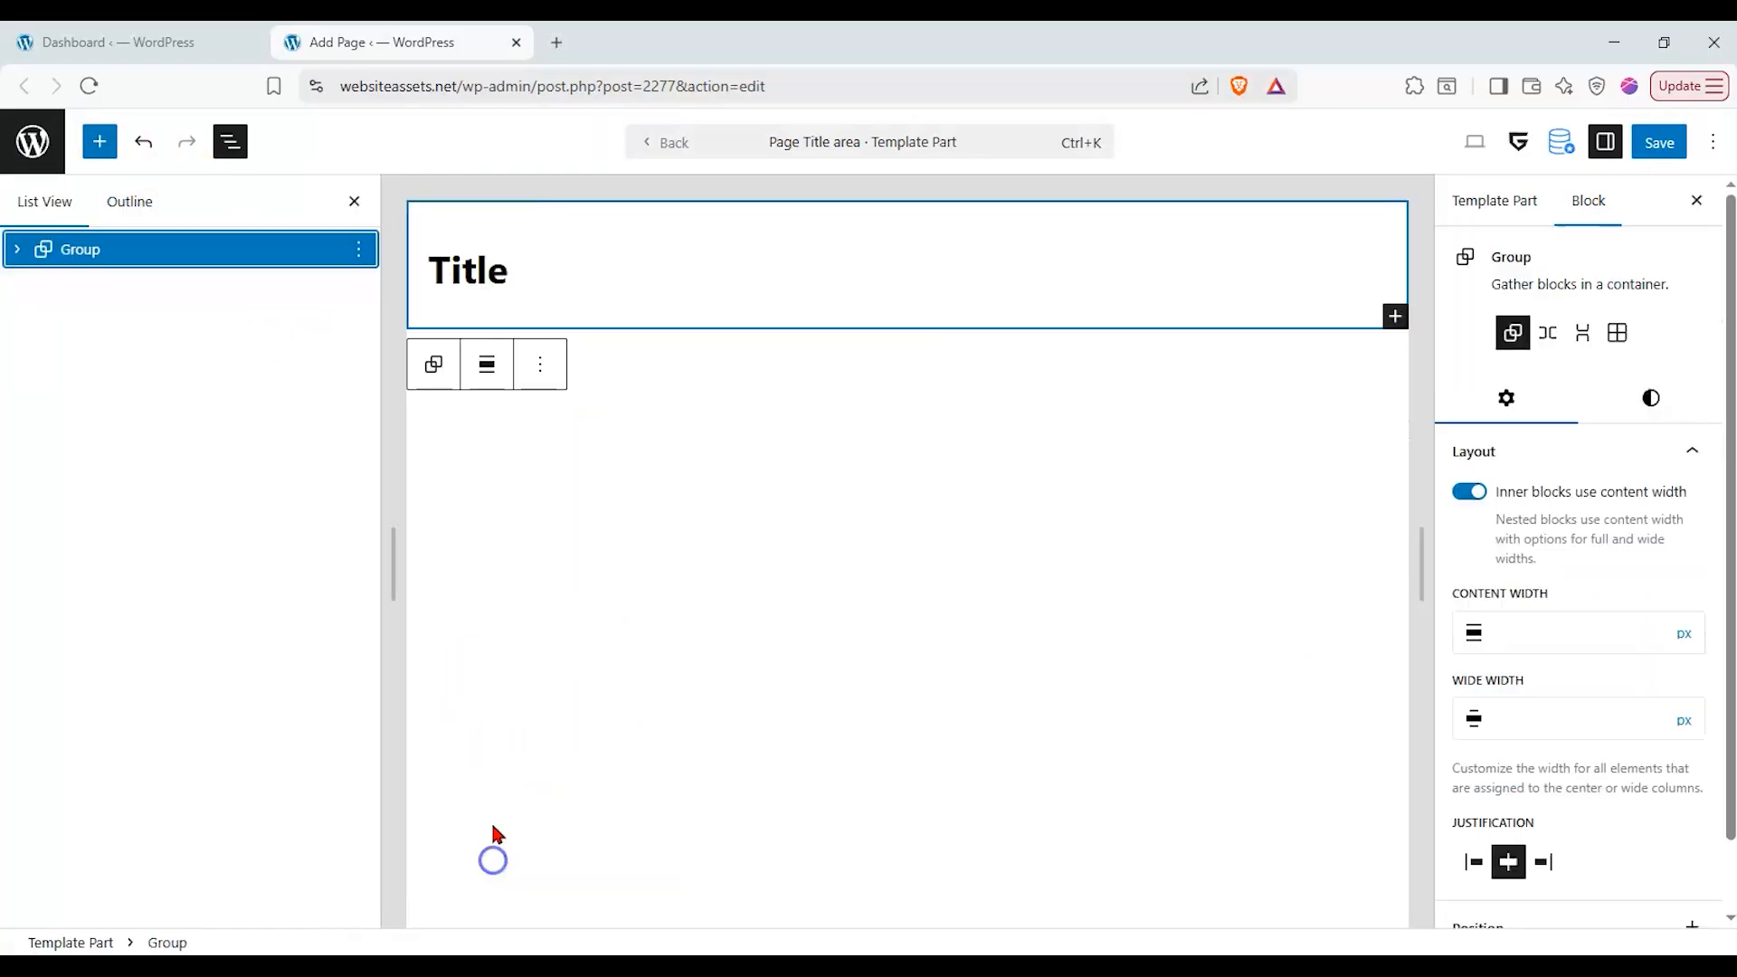
click(24, 86)
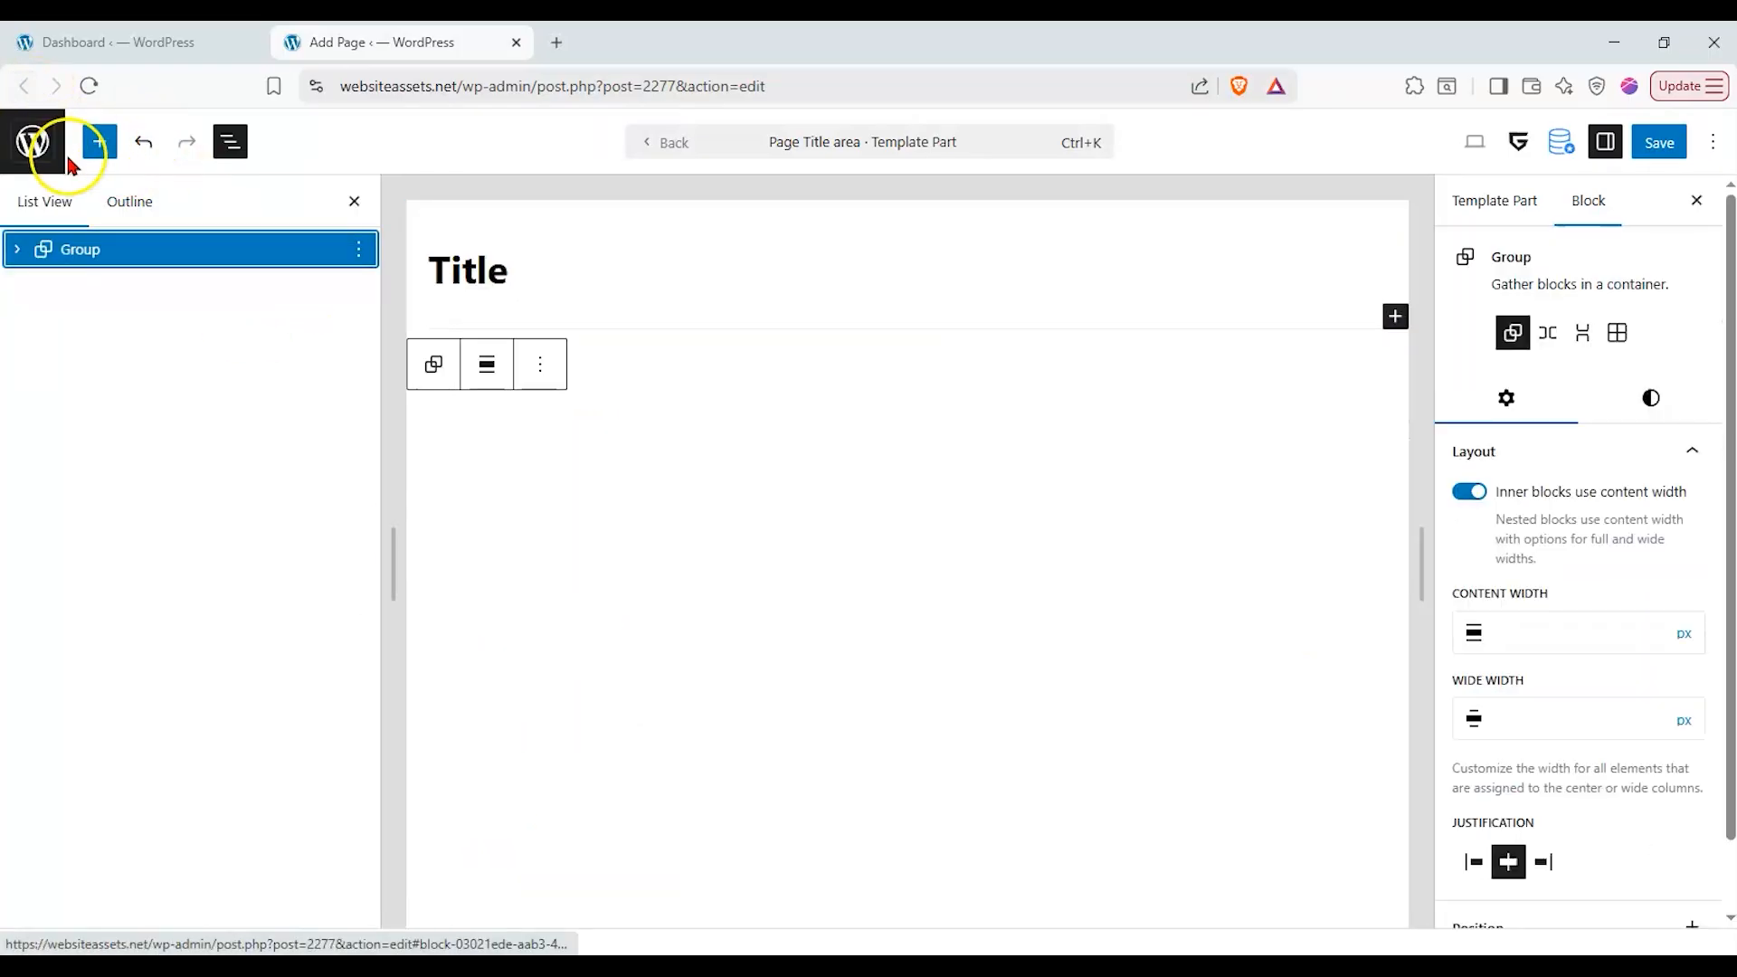
click(692, 145)
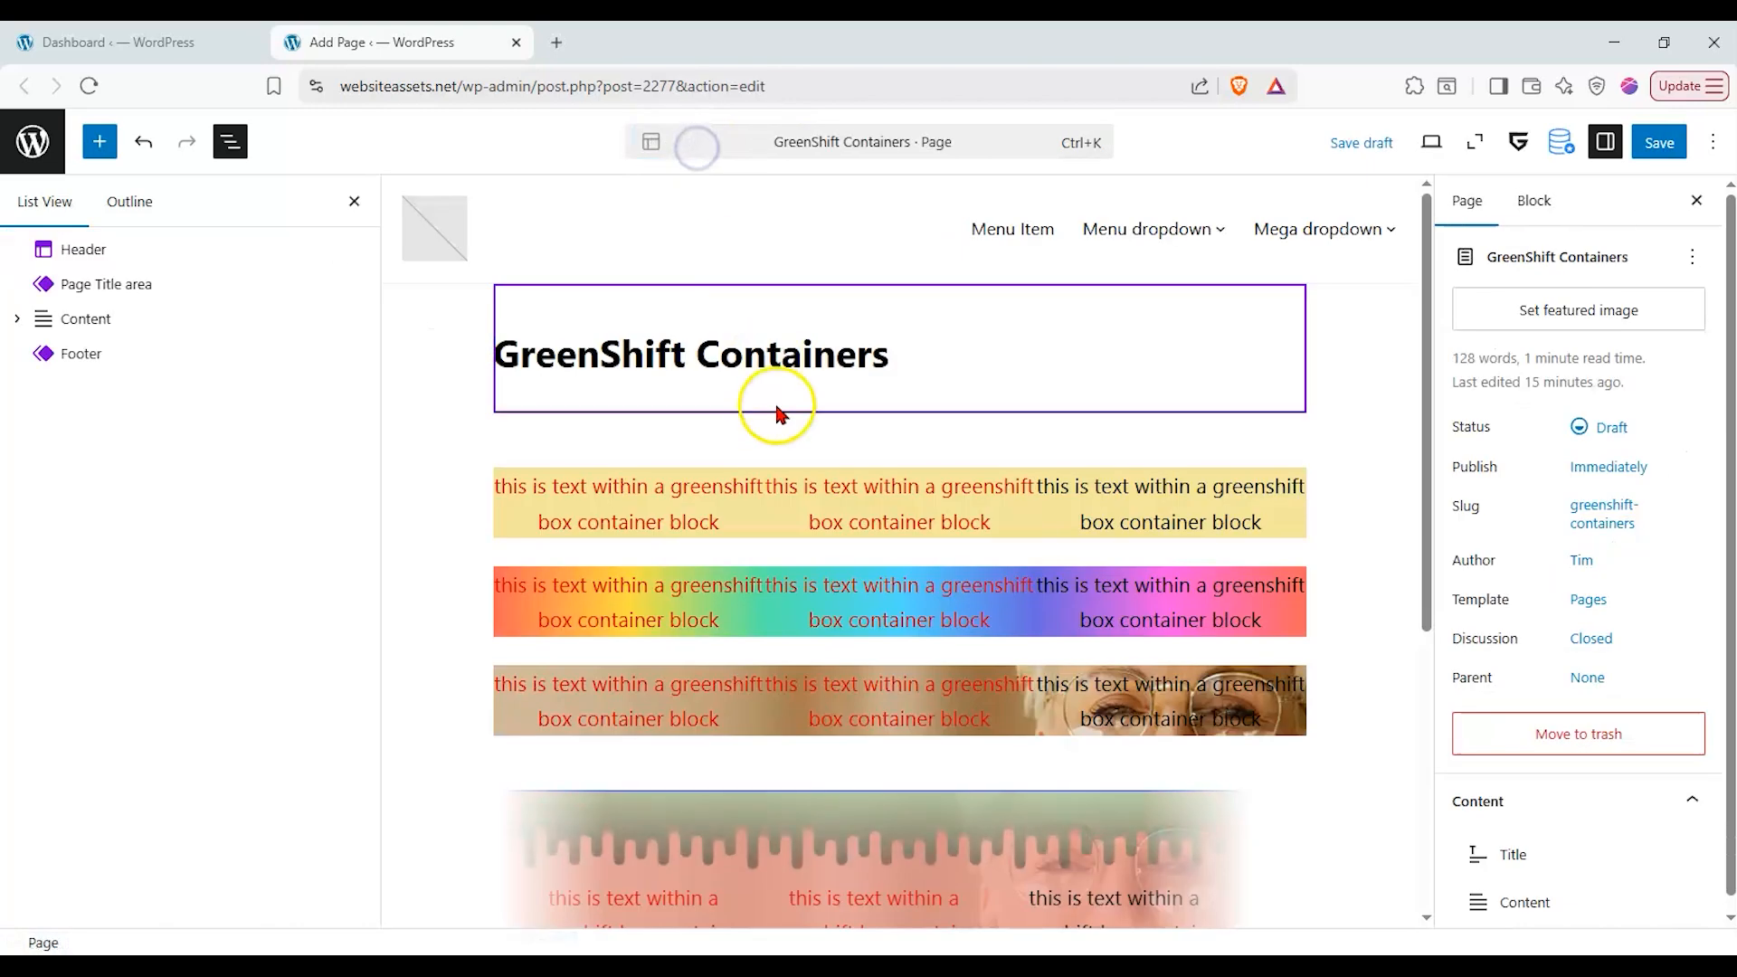
- Insert a Heading with circle number block and place it first in the page content, above the first Box Container
click(100, 141)
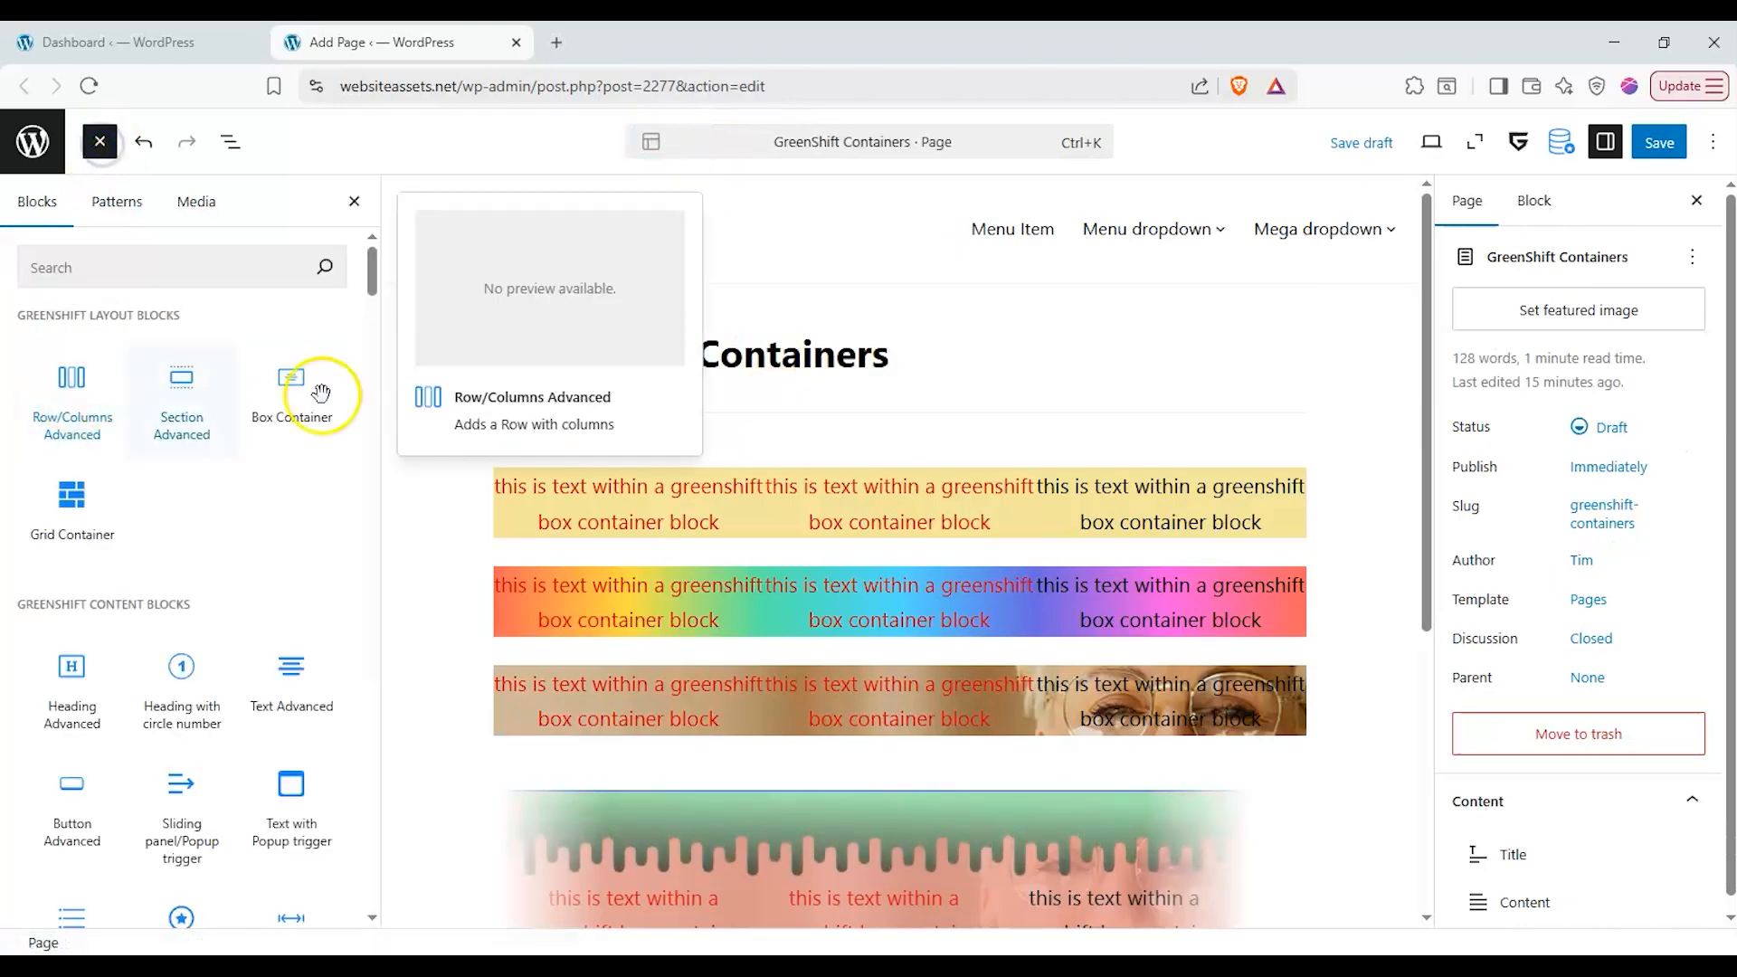
drag(185, 669, 480, 528)
click(612, 503)
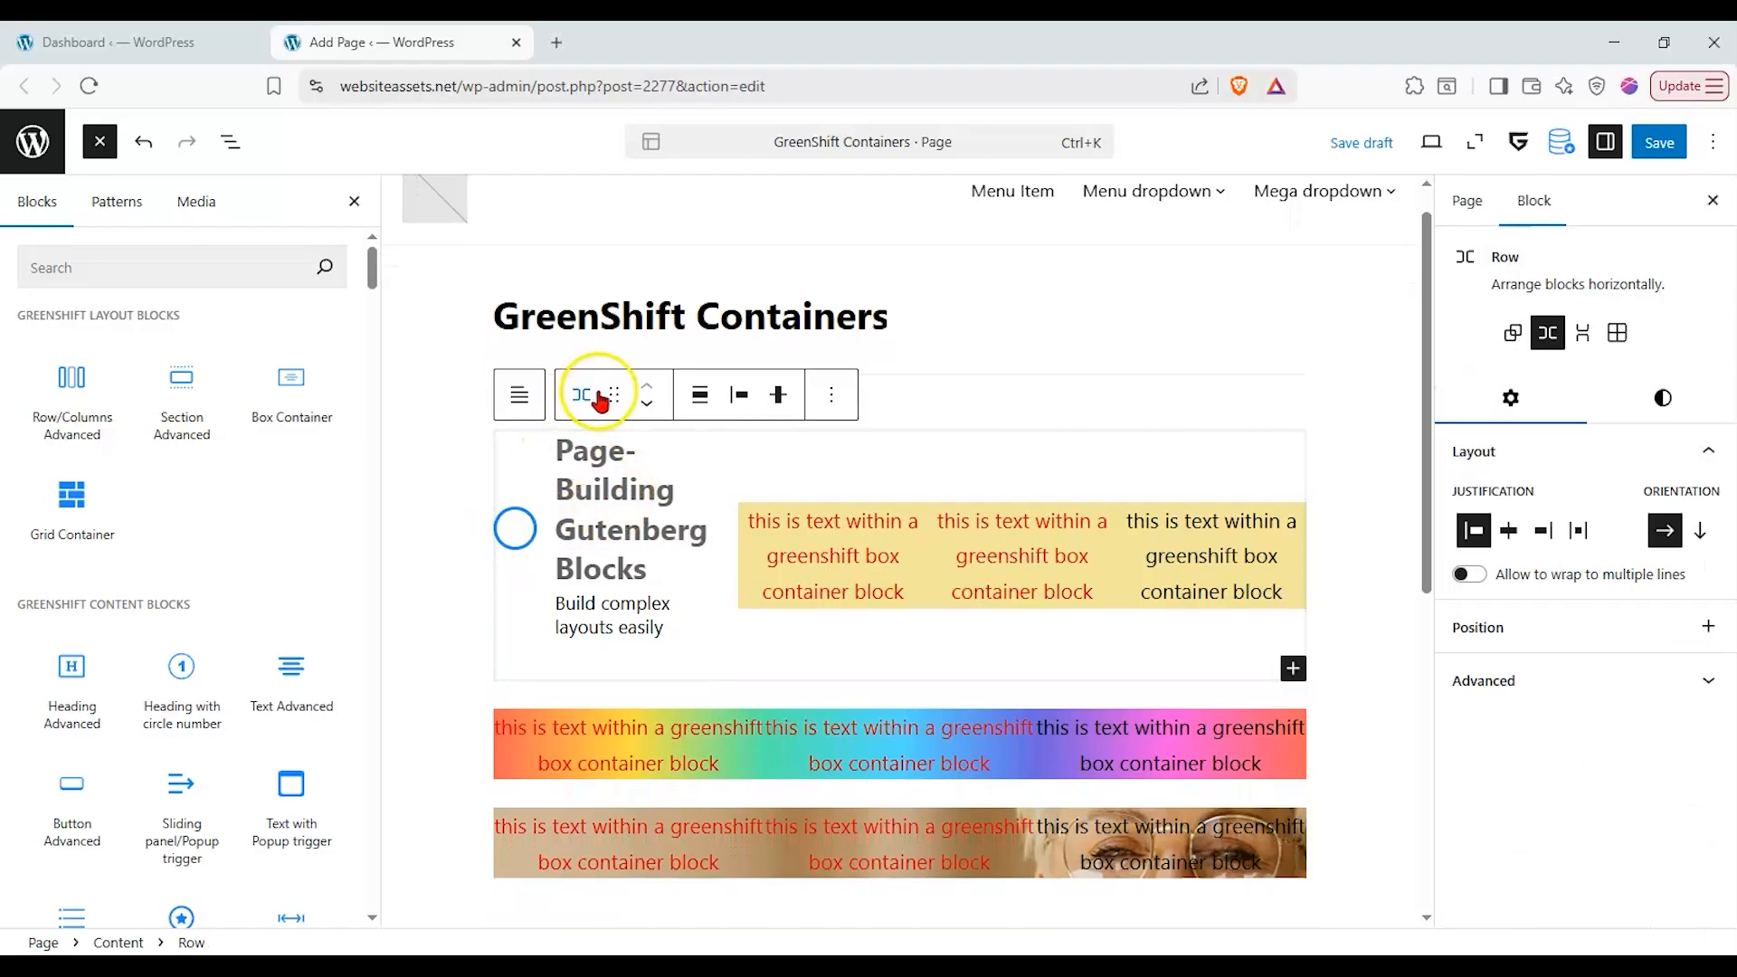
click(615, 466)
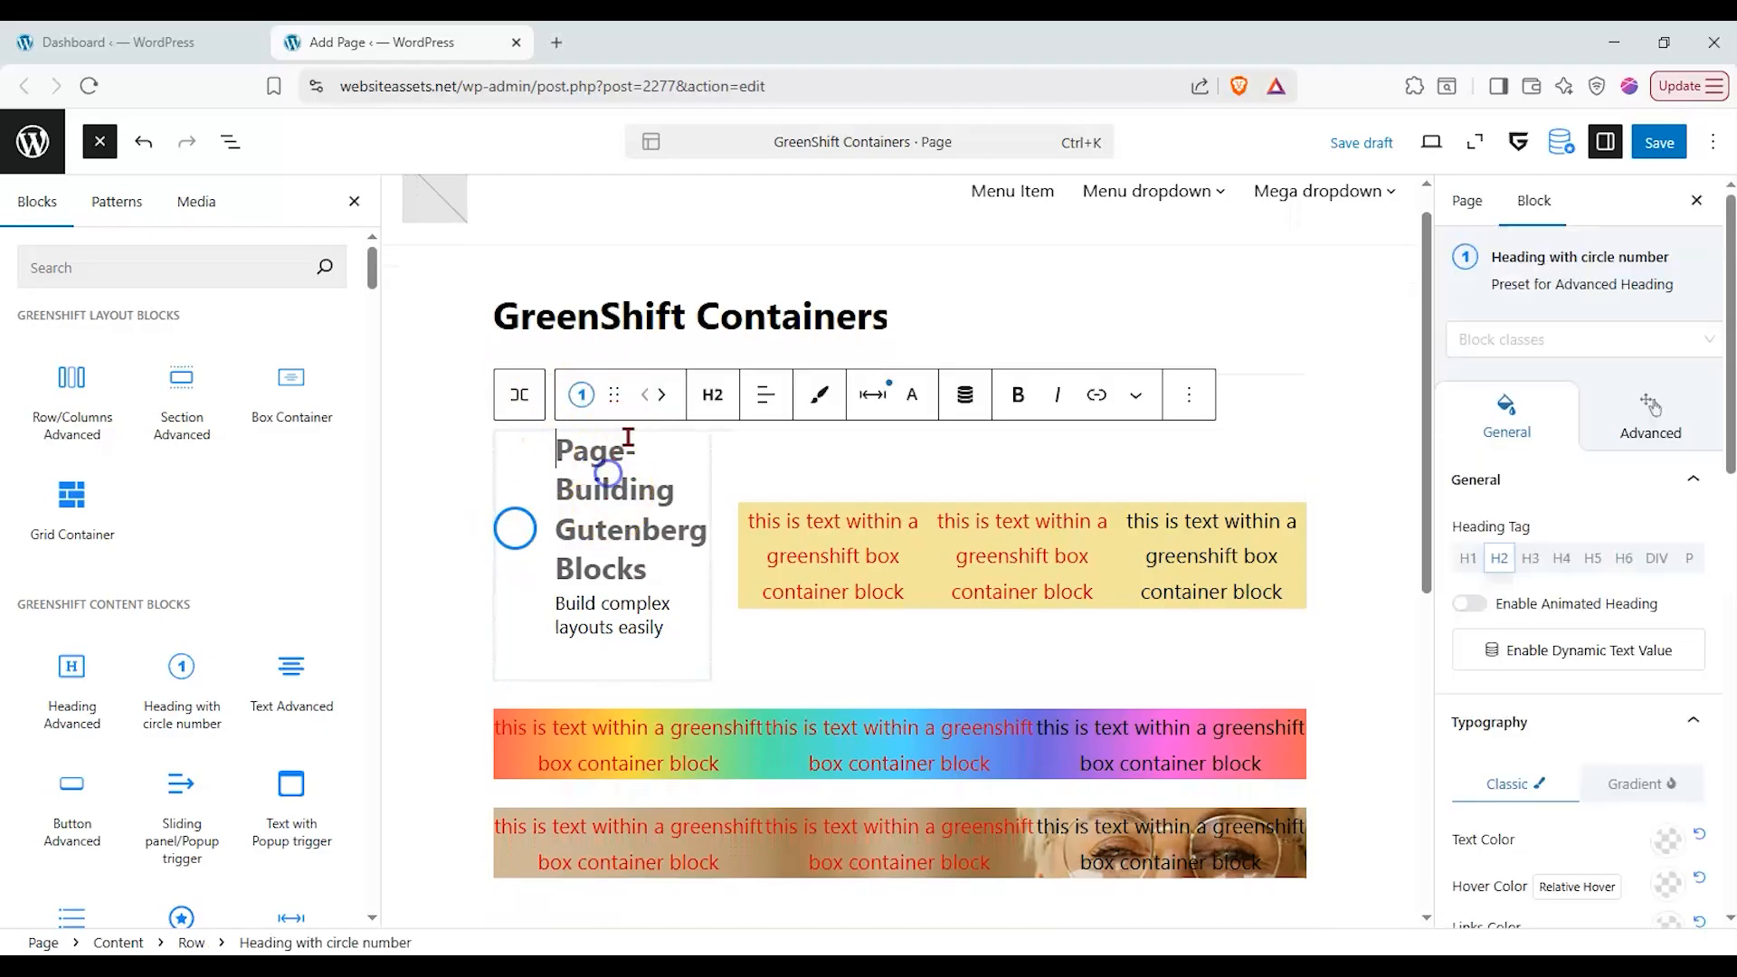
click(230, 141)
drag(105, 388, 116, 321)
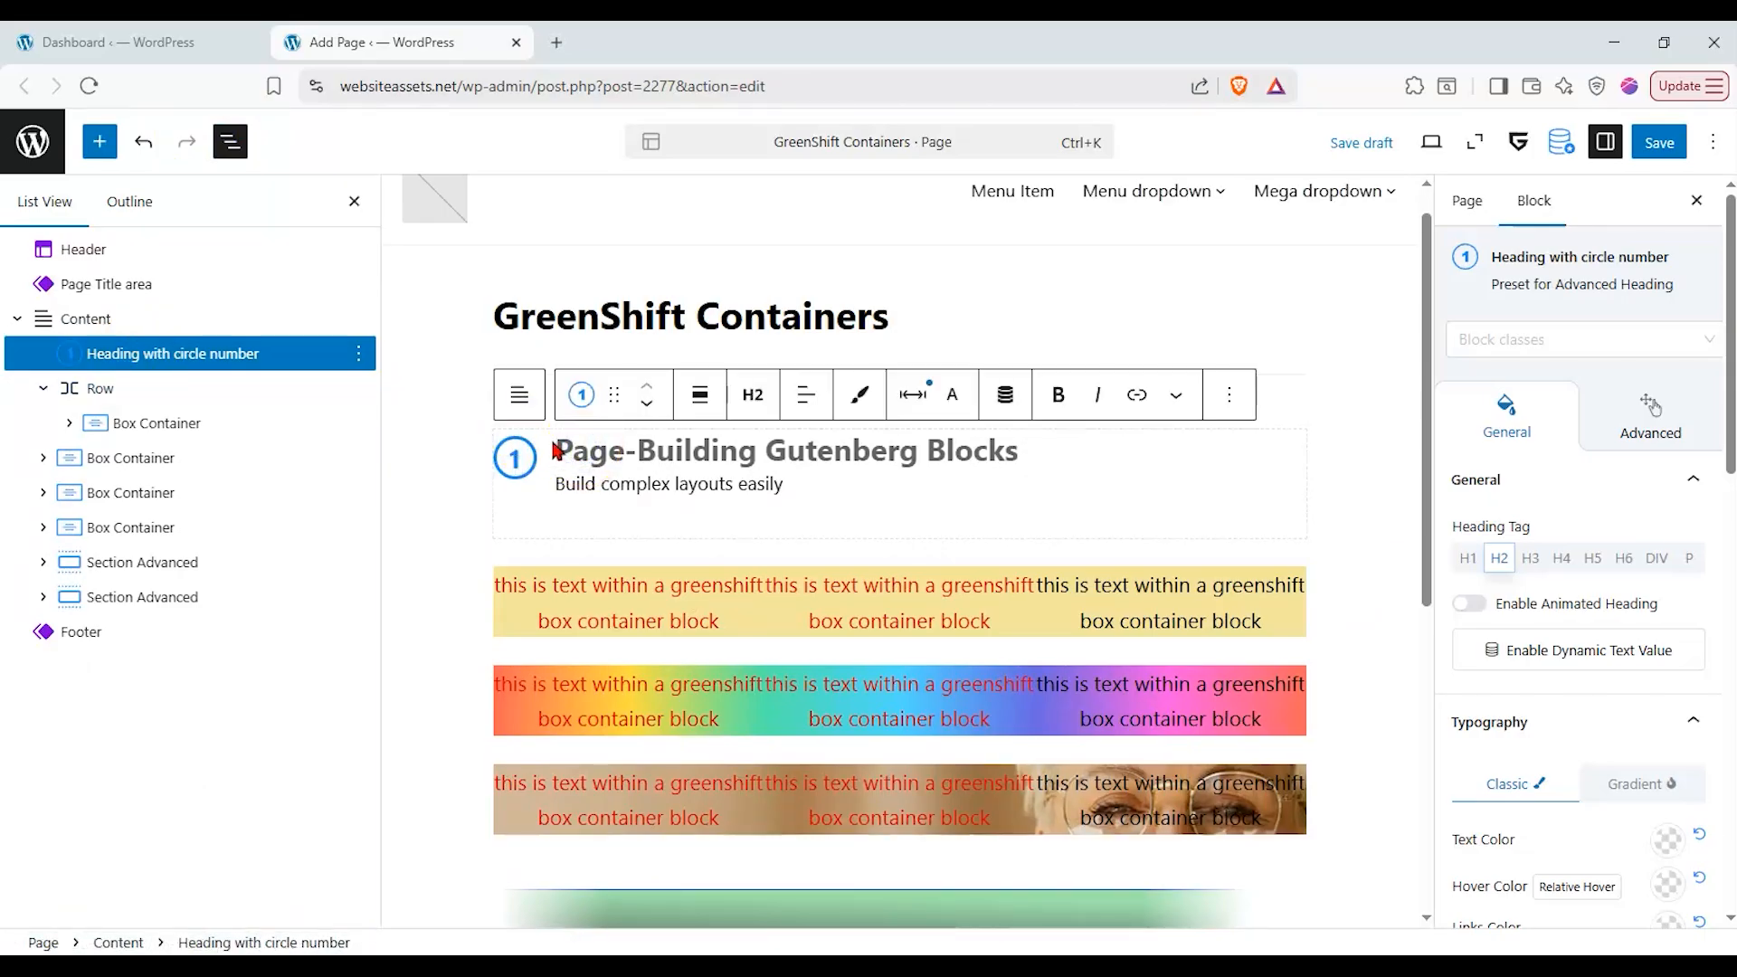
- Change the numbered heading's title to "Box Containers" and delete its subtitle text
text(Box Containers)
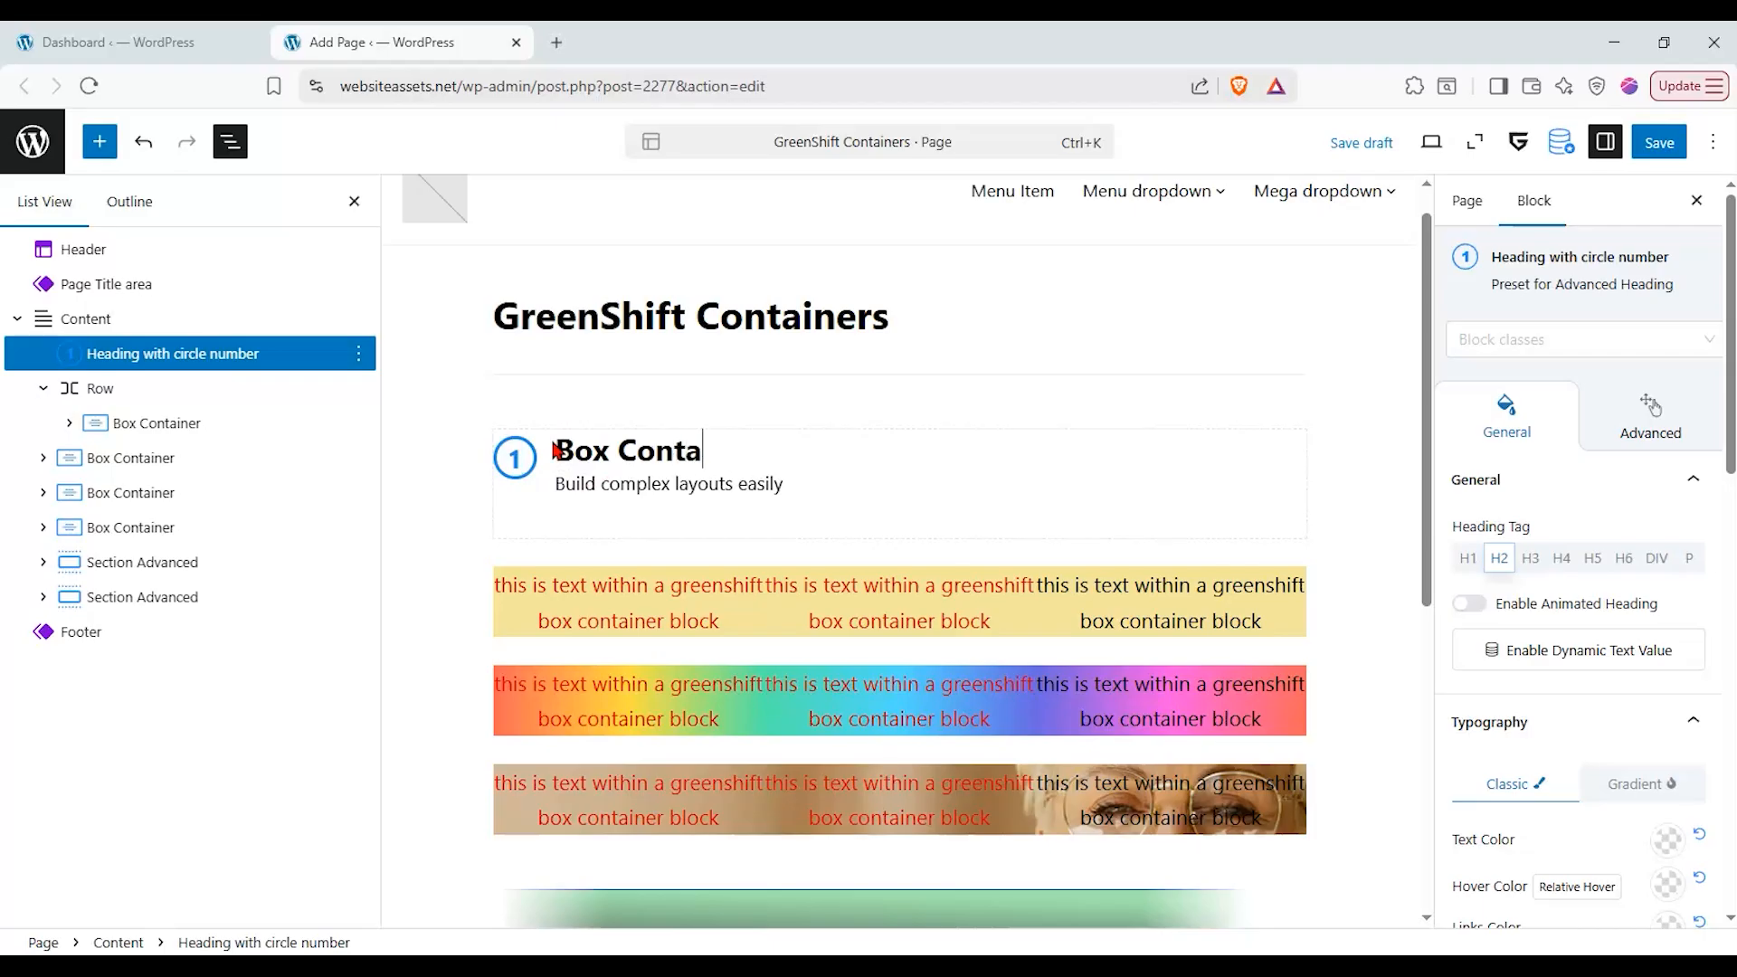
click(783, 488)
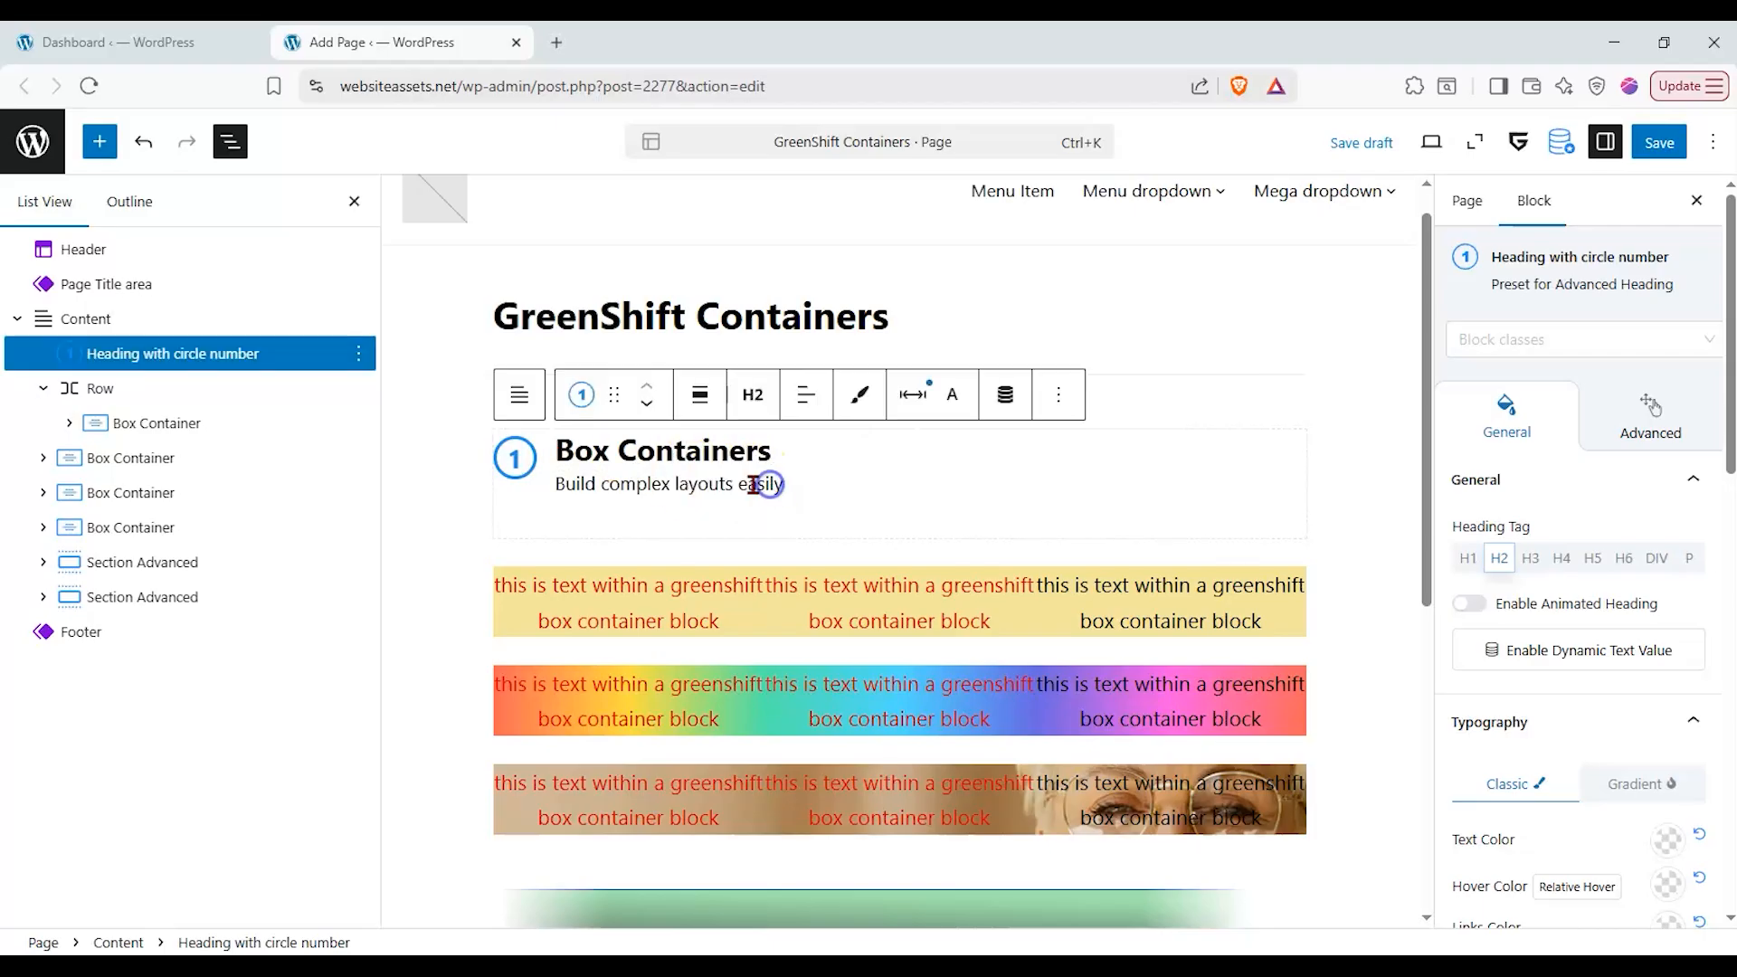
drag(781, 486, 571, 486)
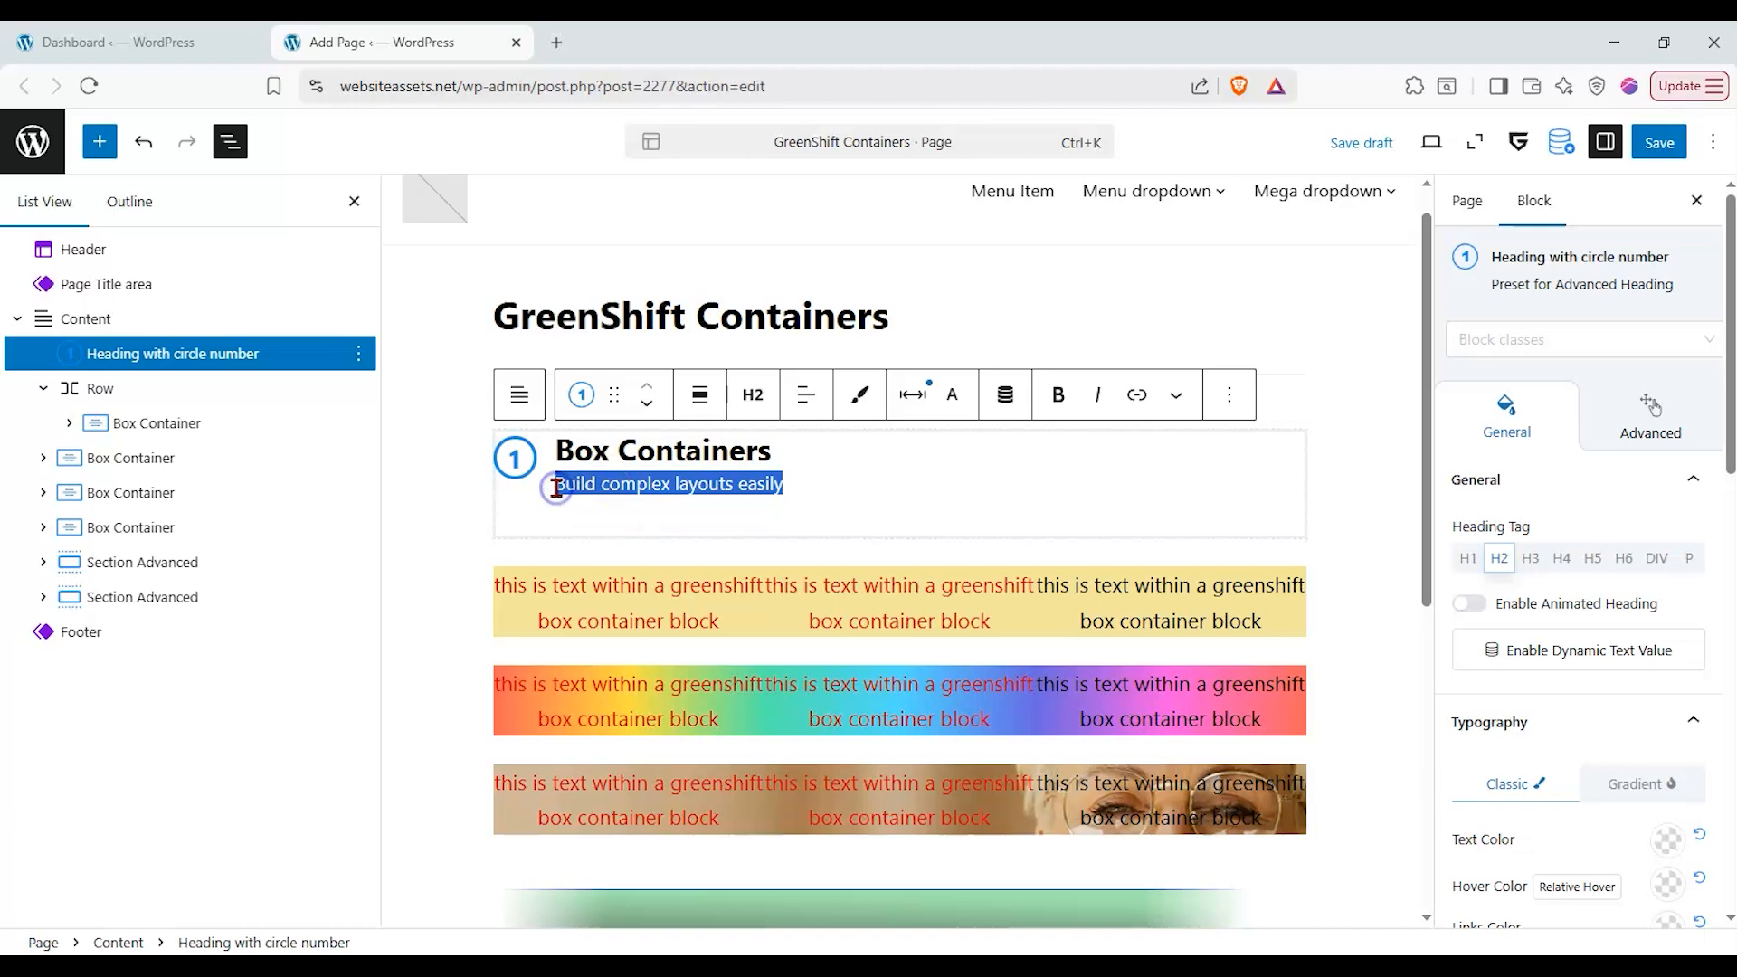
key(BackSpace)
- Duplicate the "Box Containers" heading and move the copy between the last Box Container and the first Section Advanced block
right_click(172, 356)
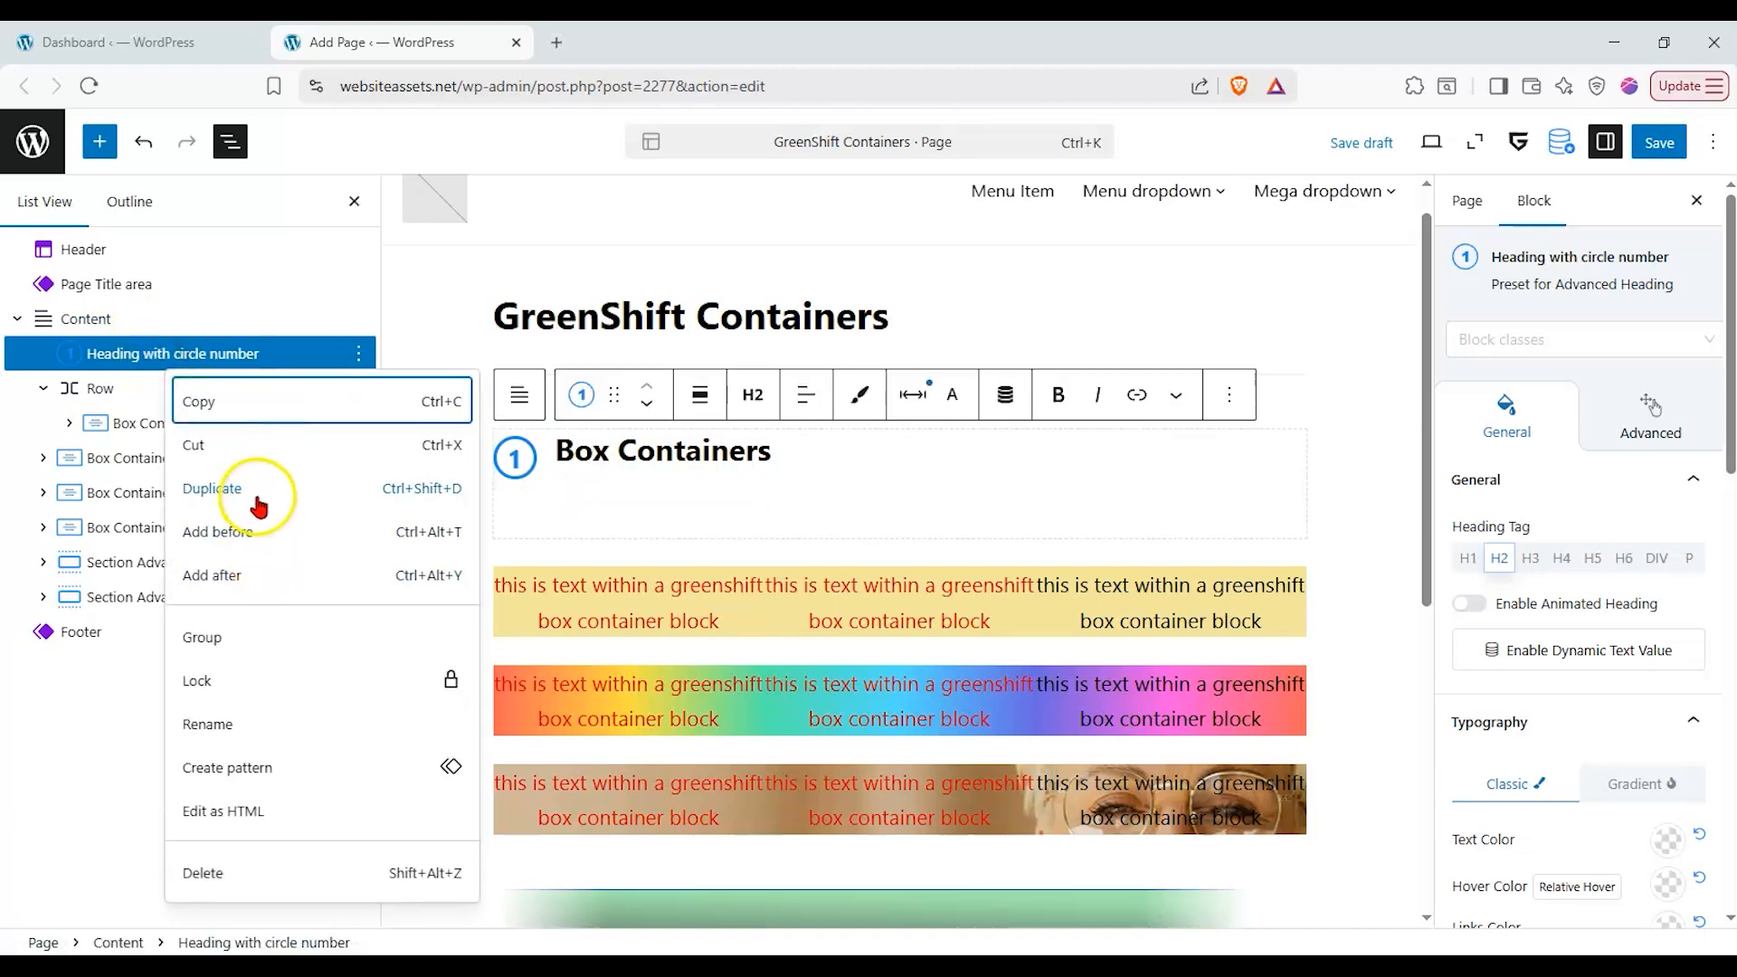
click(258, 506)
drag(128, 388, 116, 561)
scroll(725, 458, down, 7)
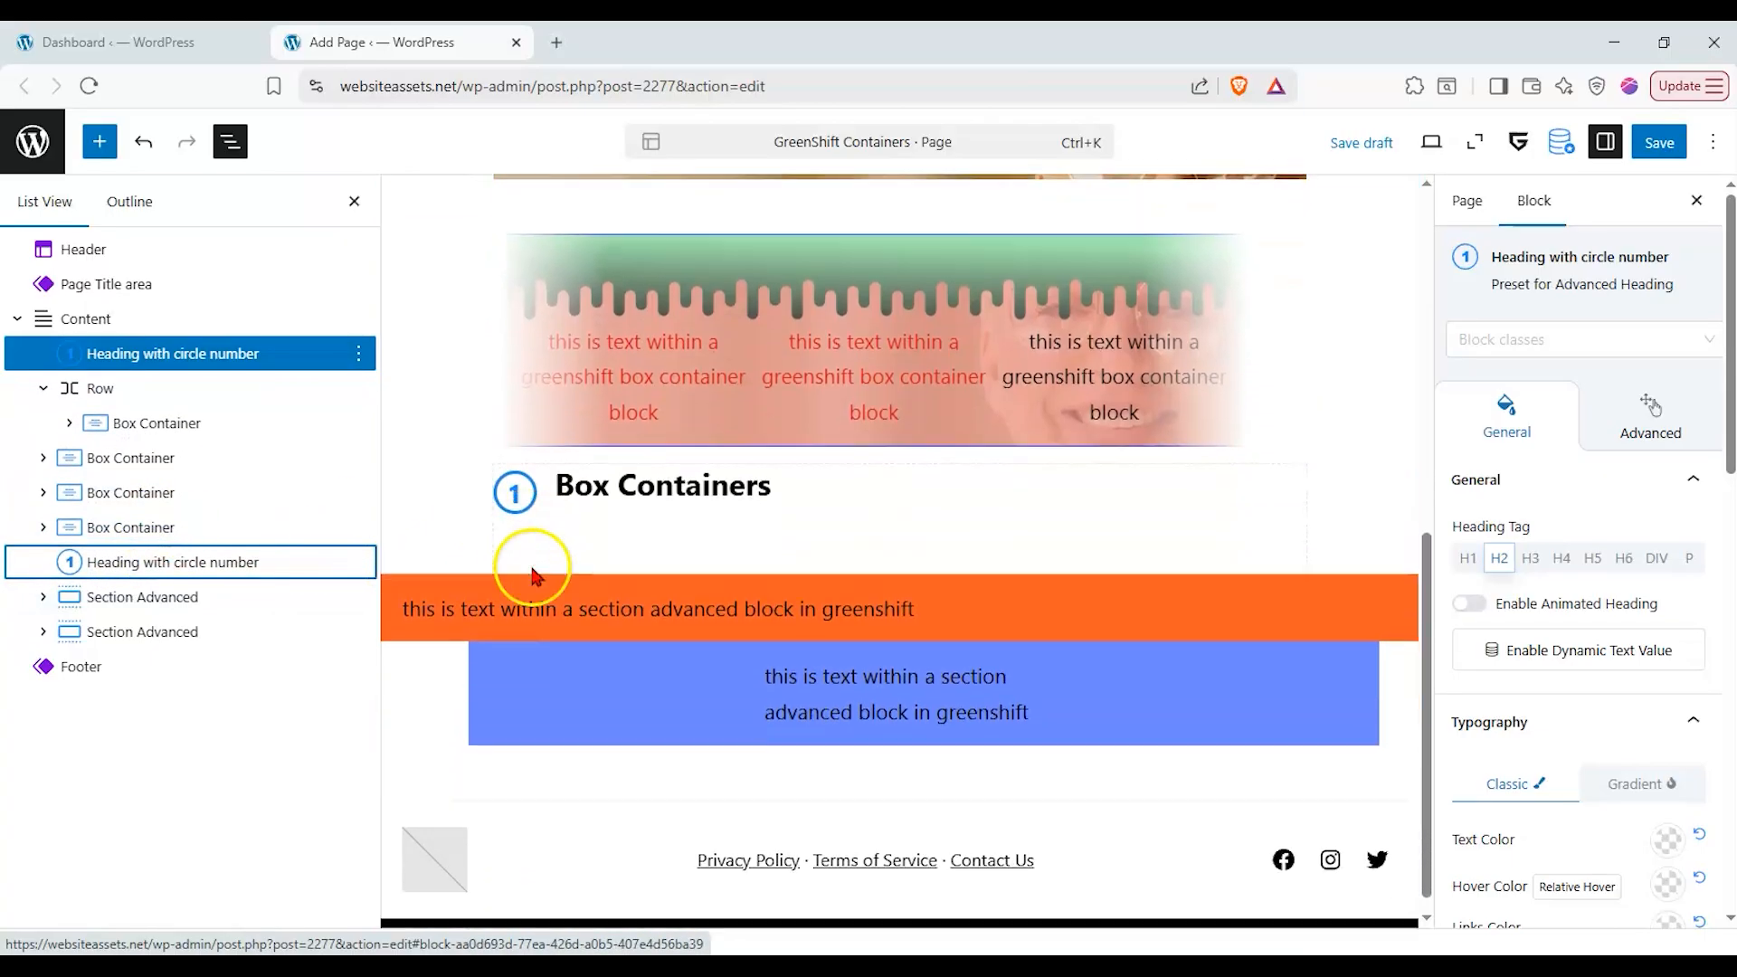
- Number the duplicated heading 2 and change its title to "Section Advanced"
click(532, 568)
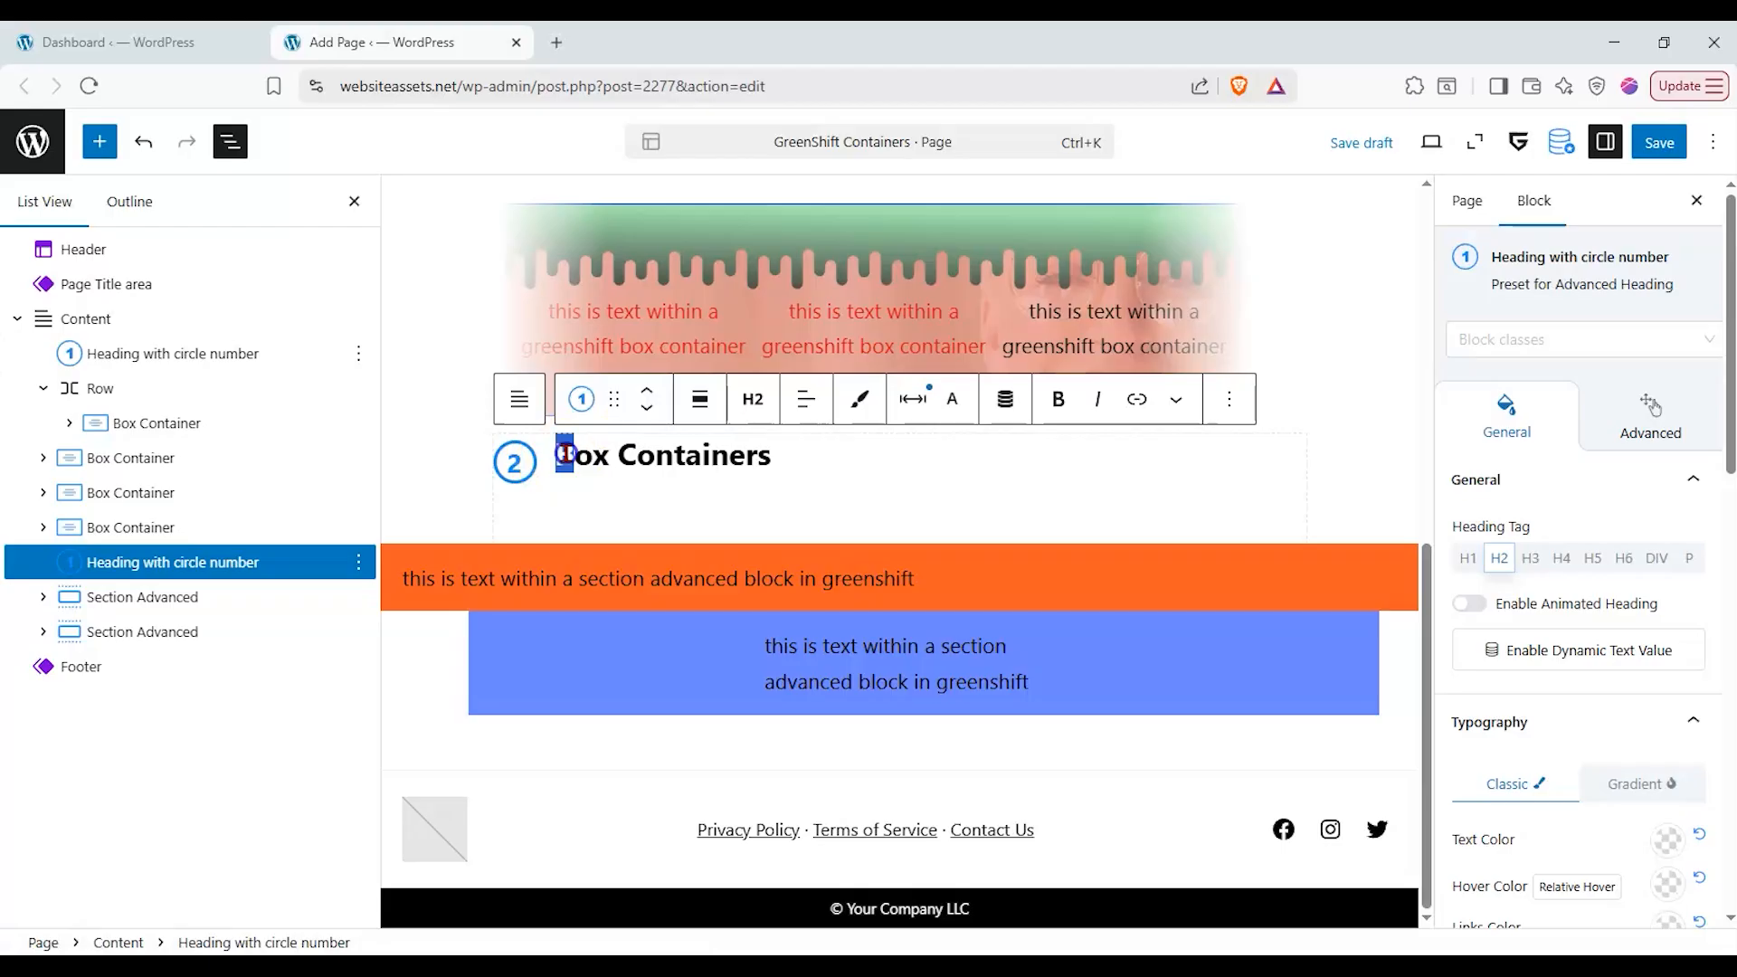
drag(564, 453, 789, 468)
text(Section Advanced)
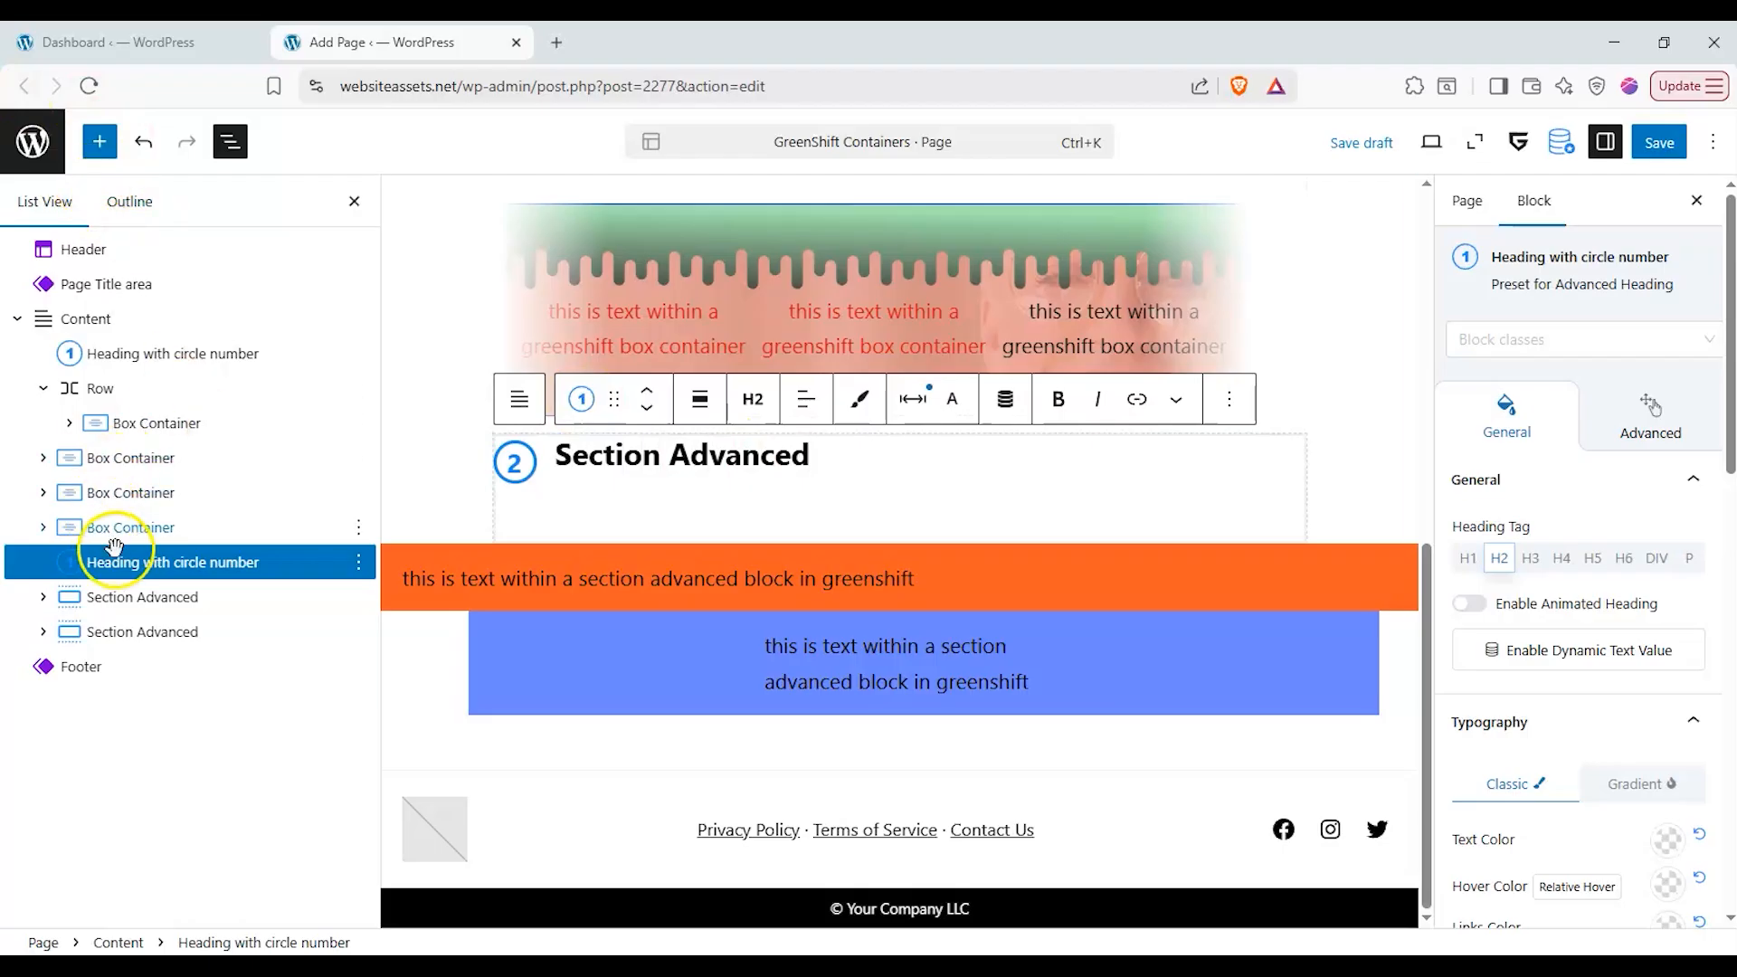
- Open the block options of the "Section Advanced" heading
click(127, 559)
click(102, 148)
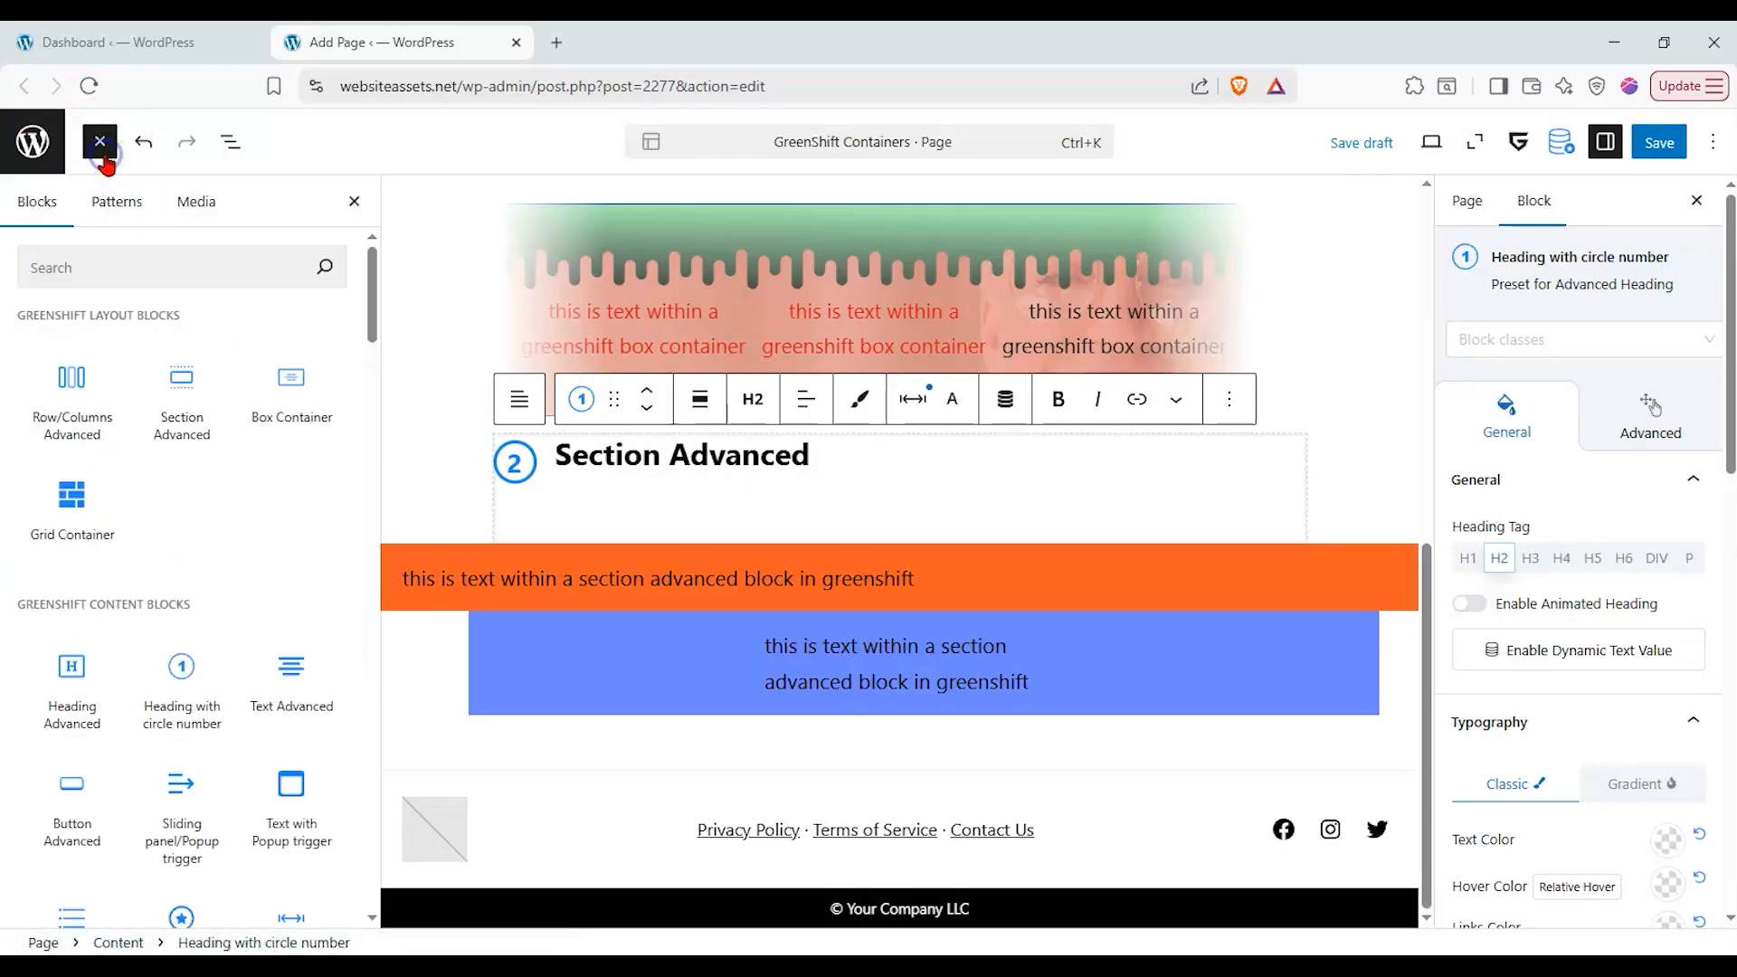
mouse_move(94, 384)
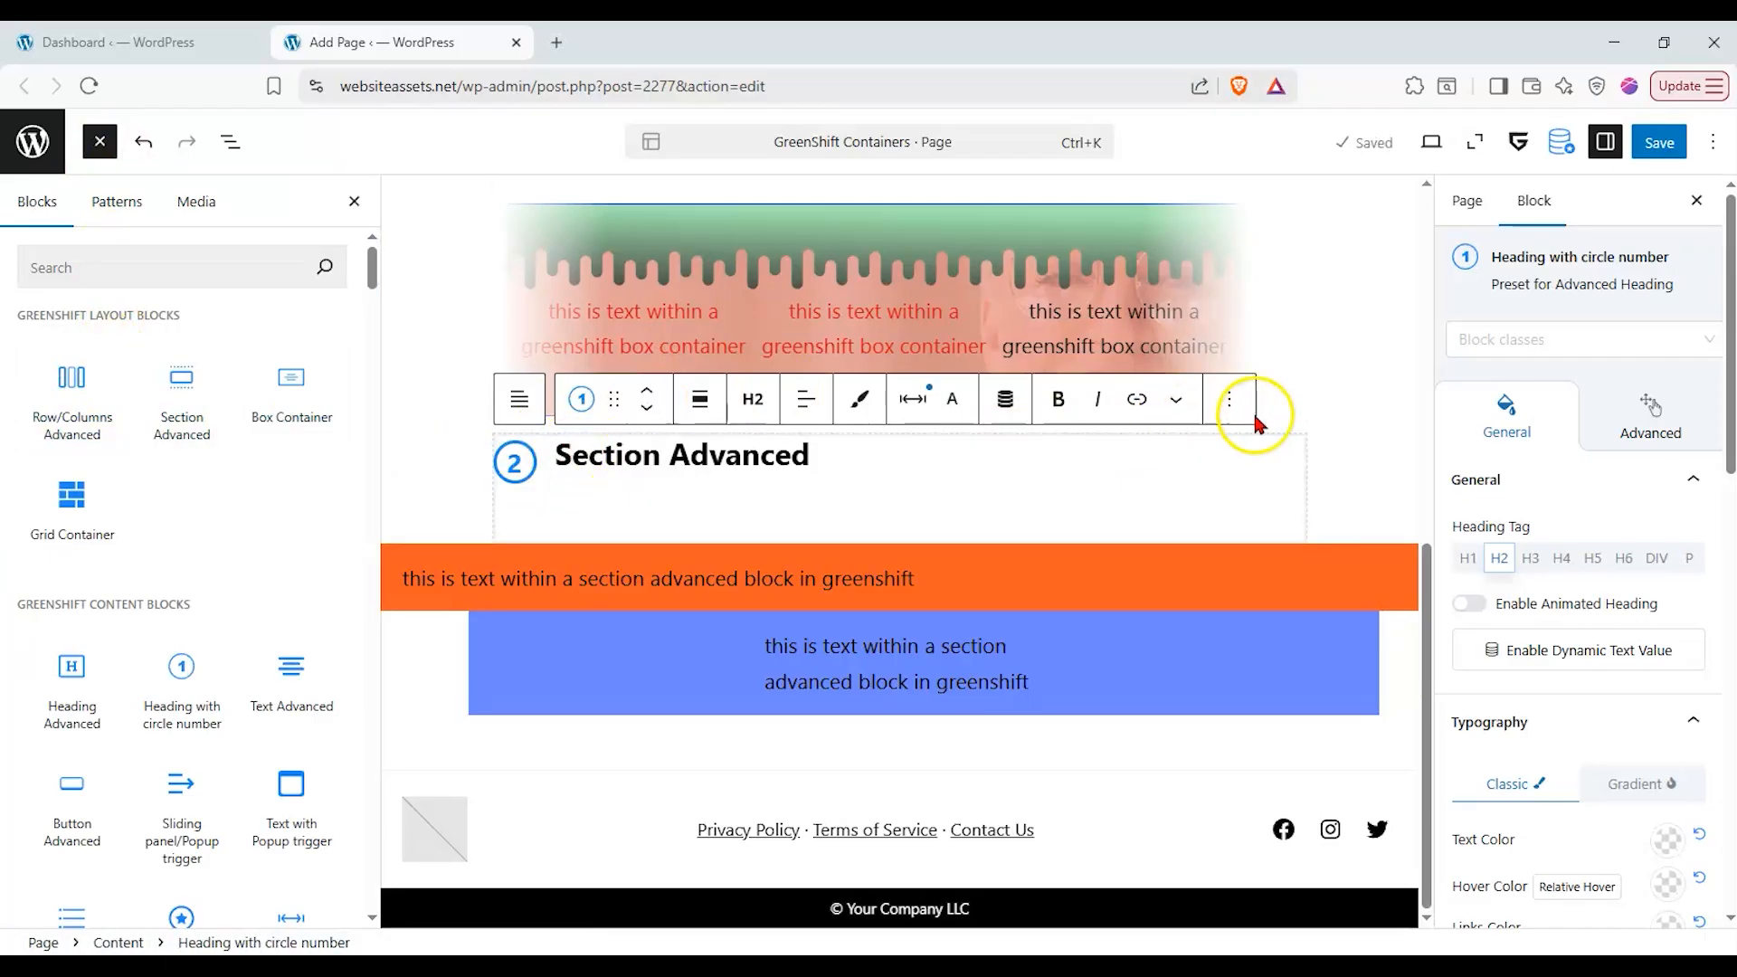
click(1175, 400)
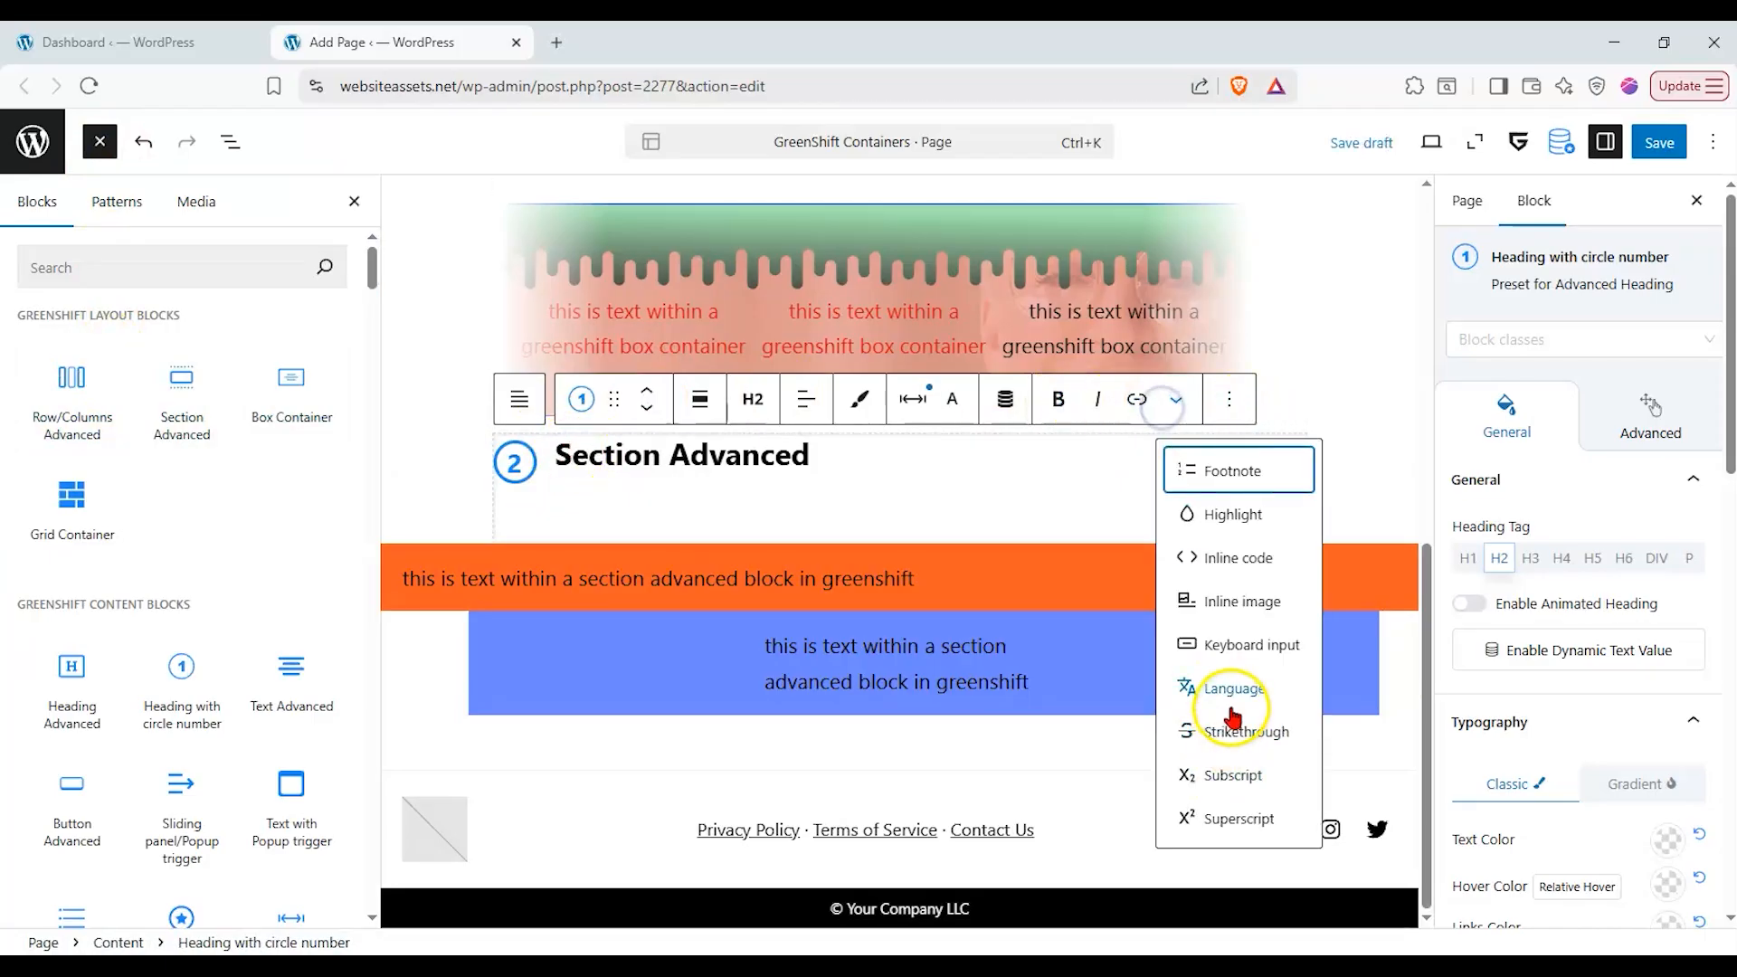
click(1233, 412)
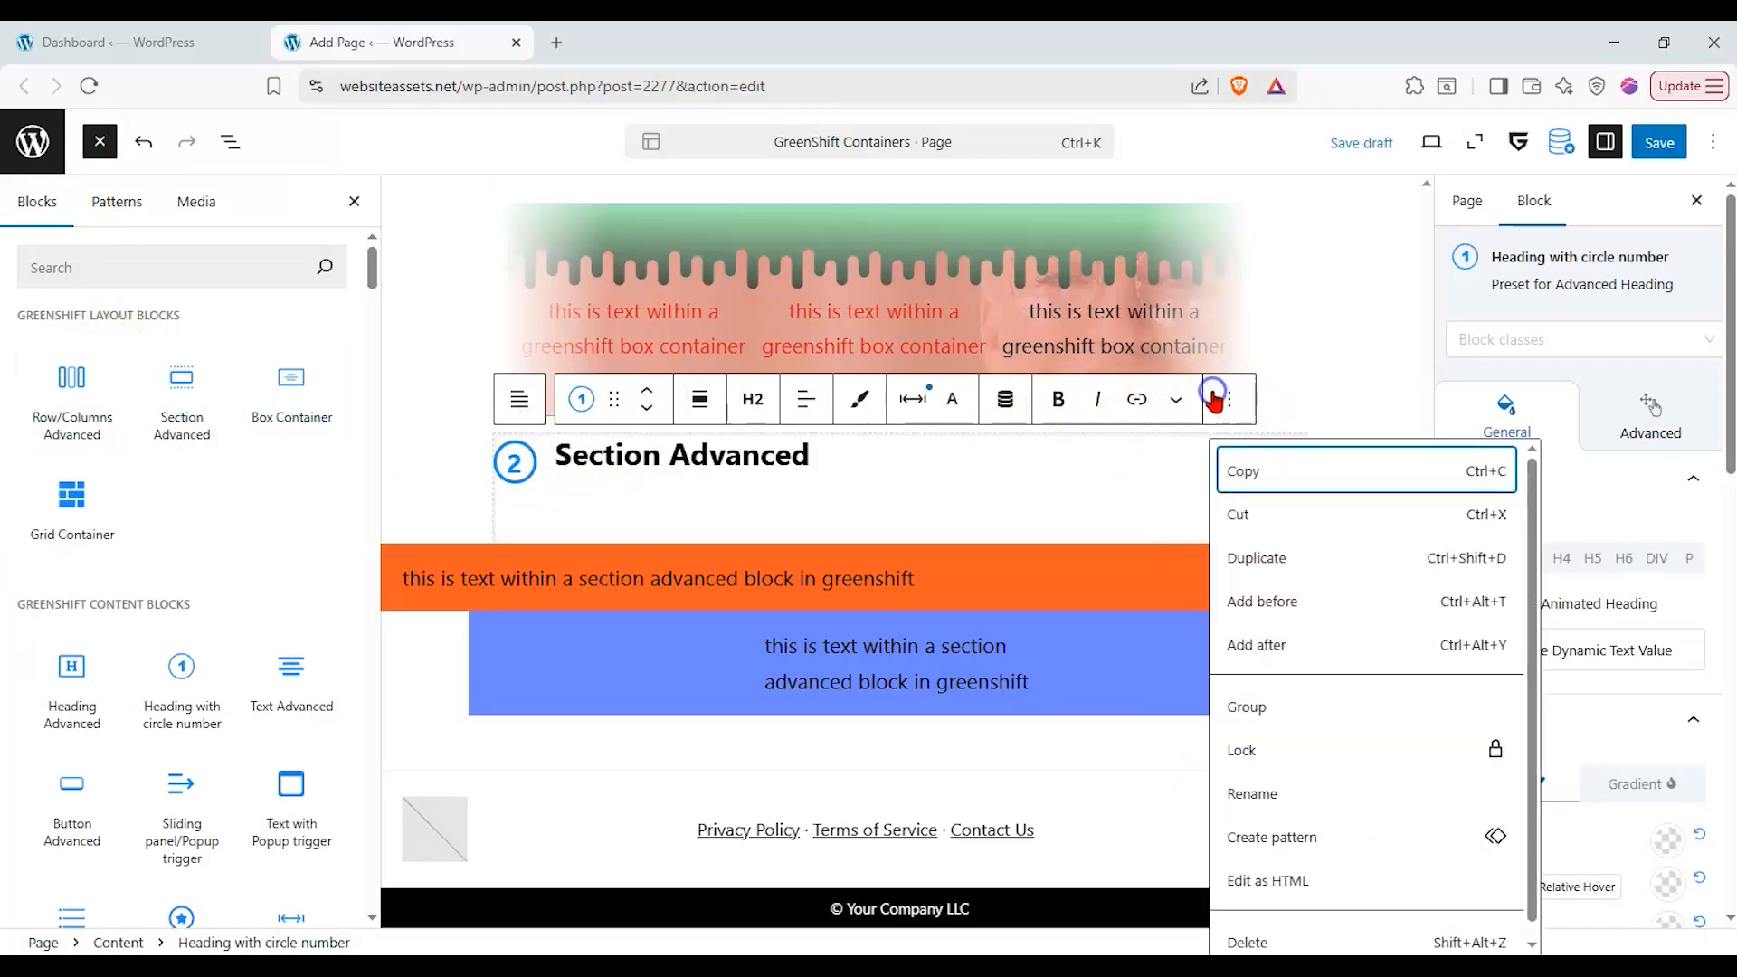
- Duplicate the numbered "Section Advanced" heading and move the copy below the two Section Advanced blocks
click(1274, 570)
drag(615, 504, 535, 440)
click(229, 141)
drag(127, 565, 143, 624)
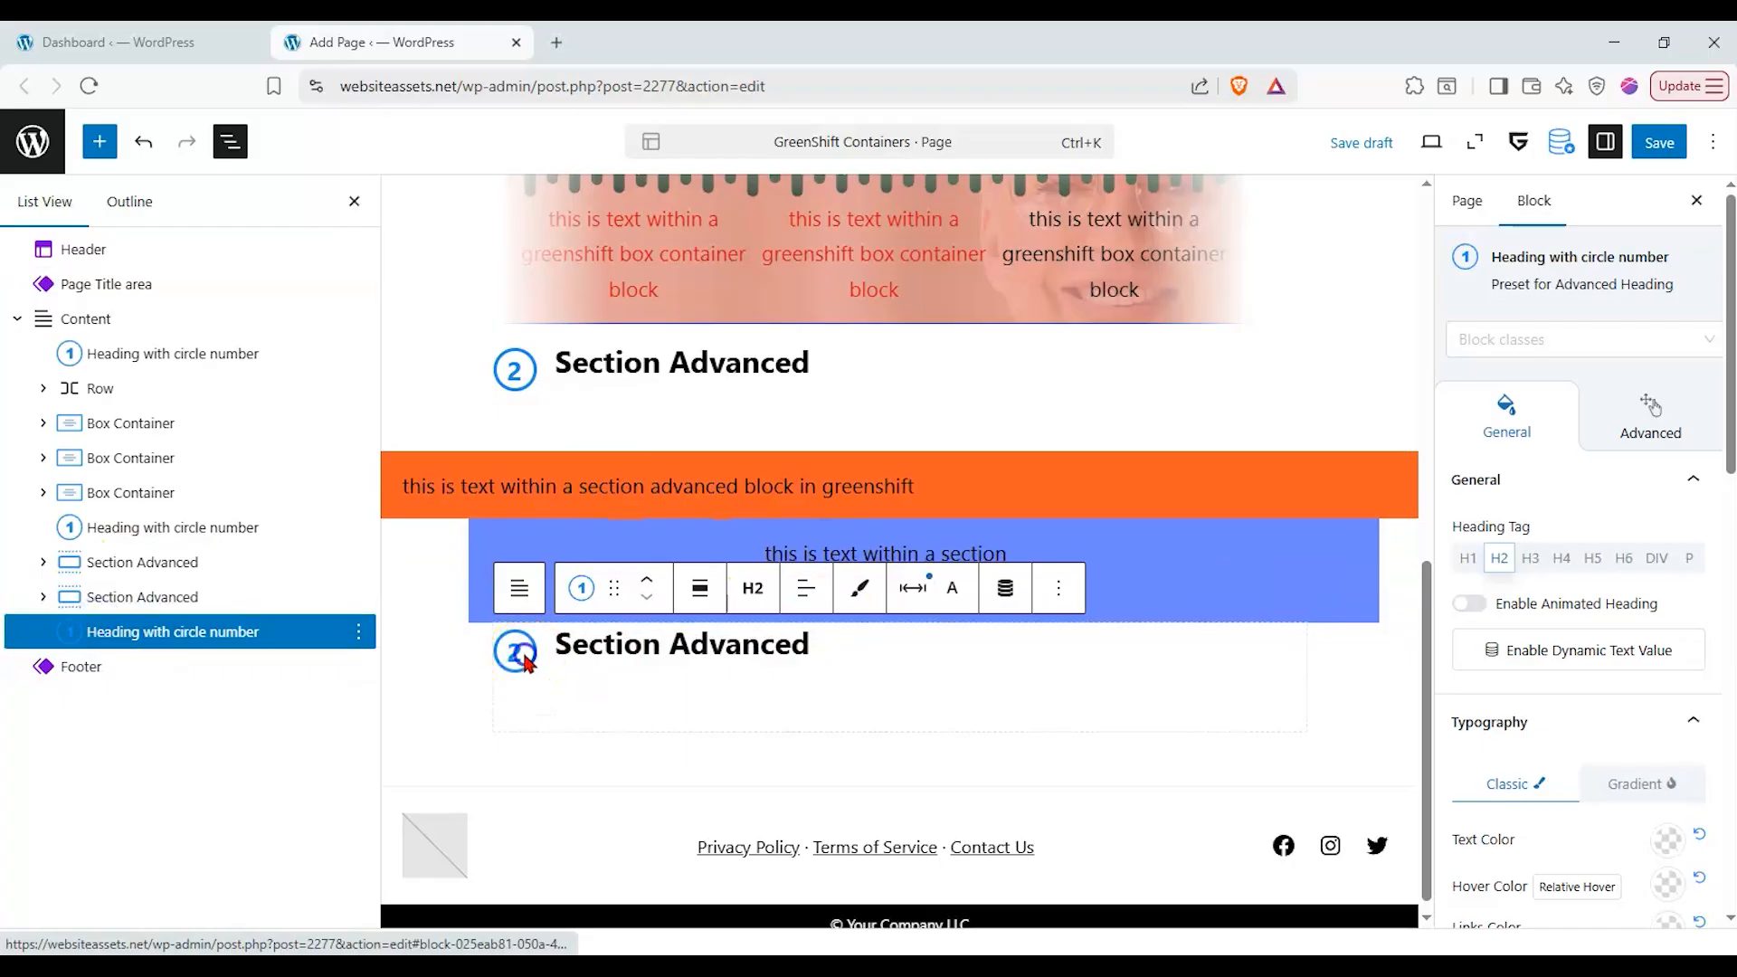
- Set the copied heading's circle number to 3 and its text to "Row/Columns Advanced"
click(519, 653)
key(Right)
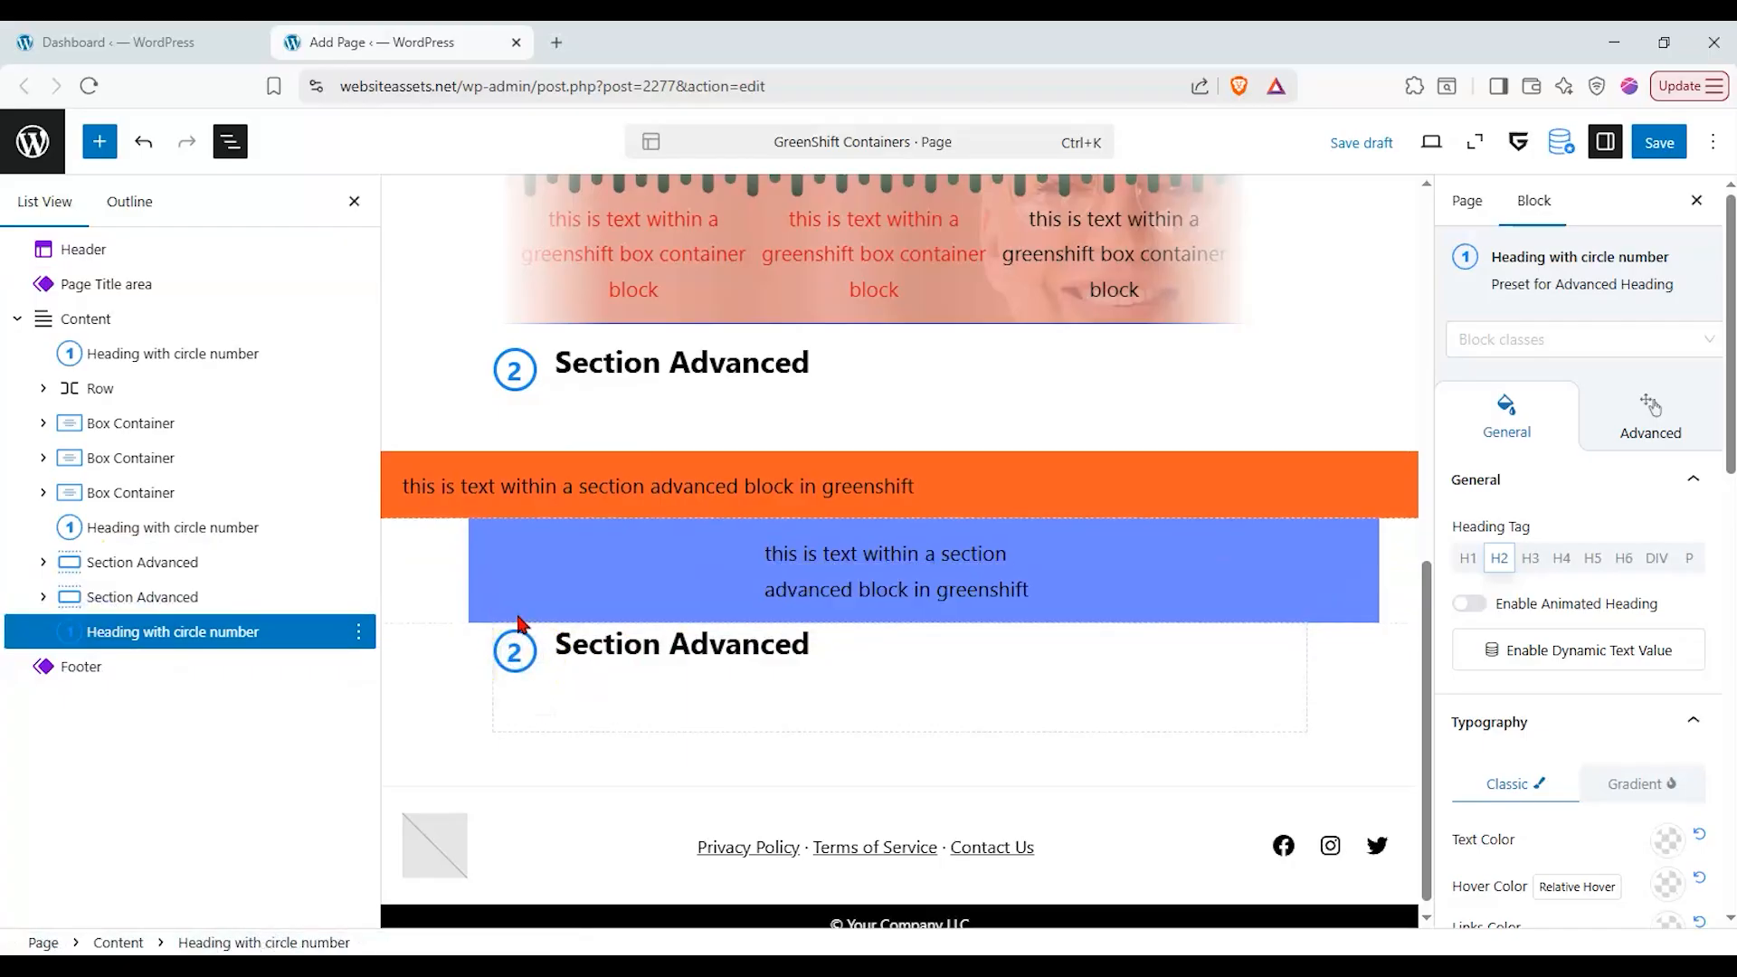
click(576, 638)
drag(568, 655, 889, 647)
text(Row/Columns Advanced)
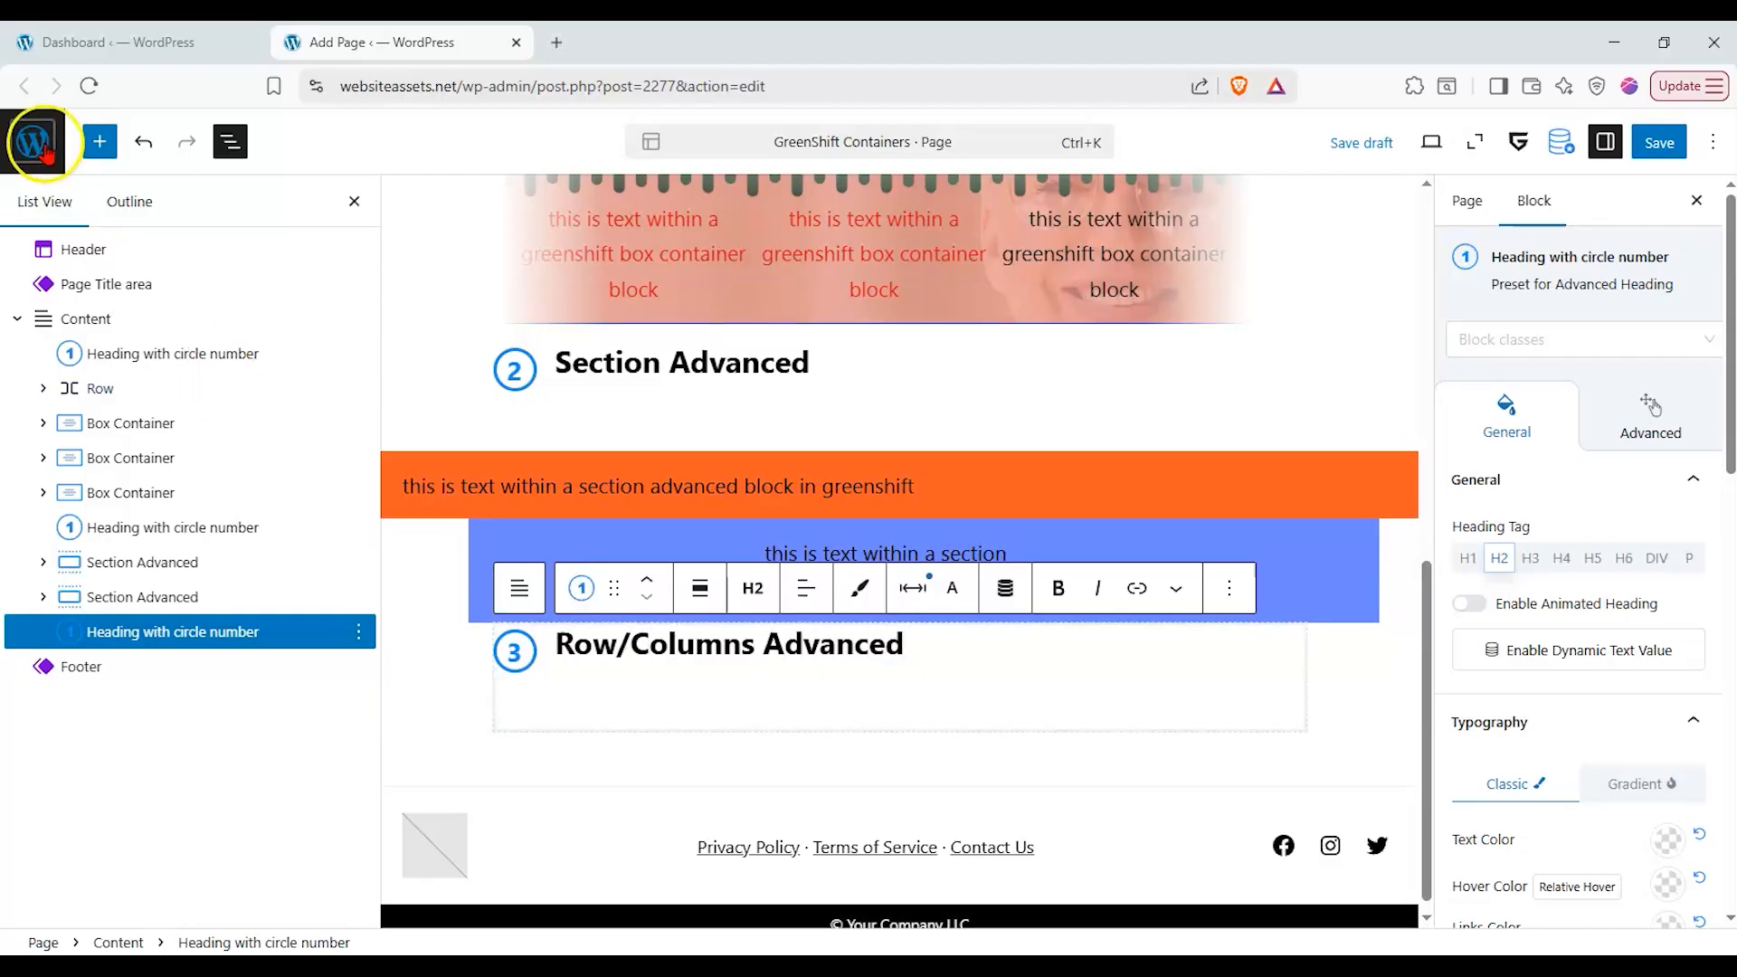
- Insert a Row/Columns Advanced block below the "Row/Columns Advanced" heading with a two-column layout
click(99, 141)
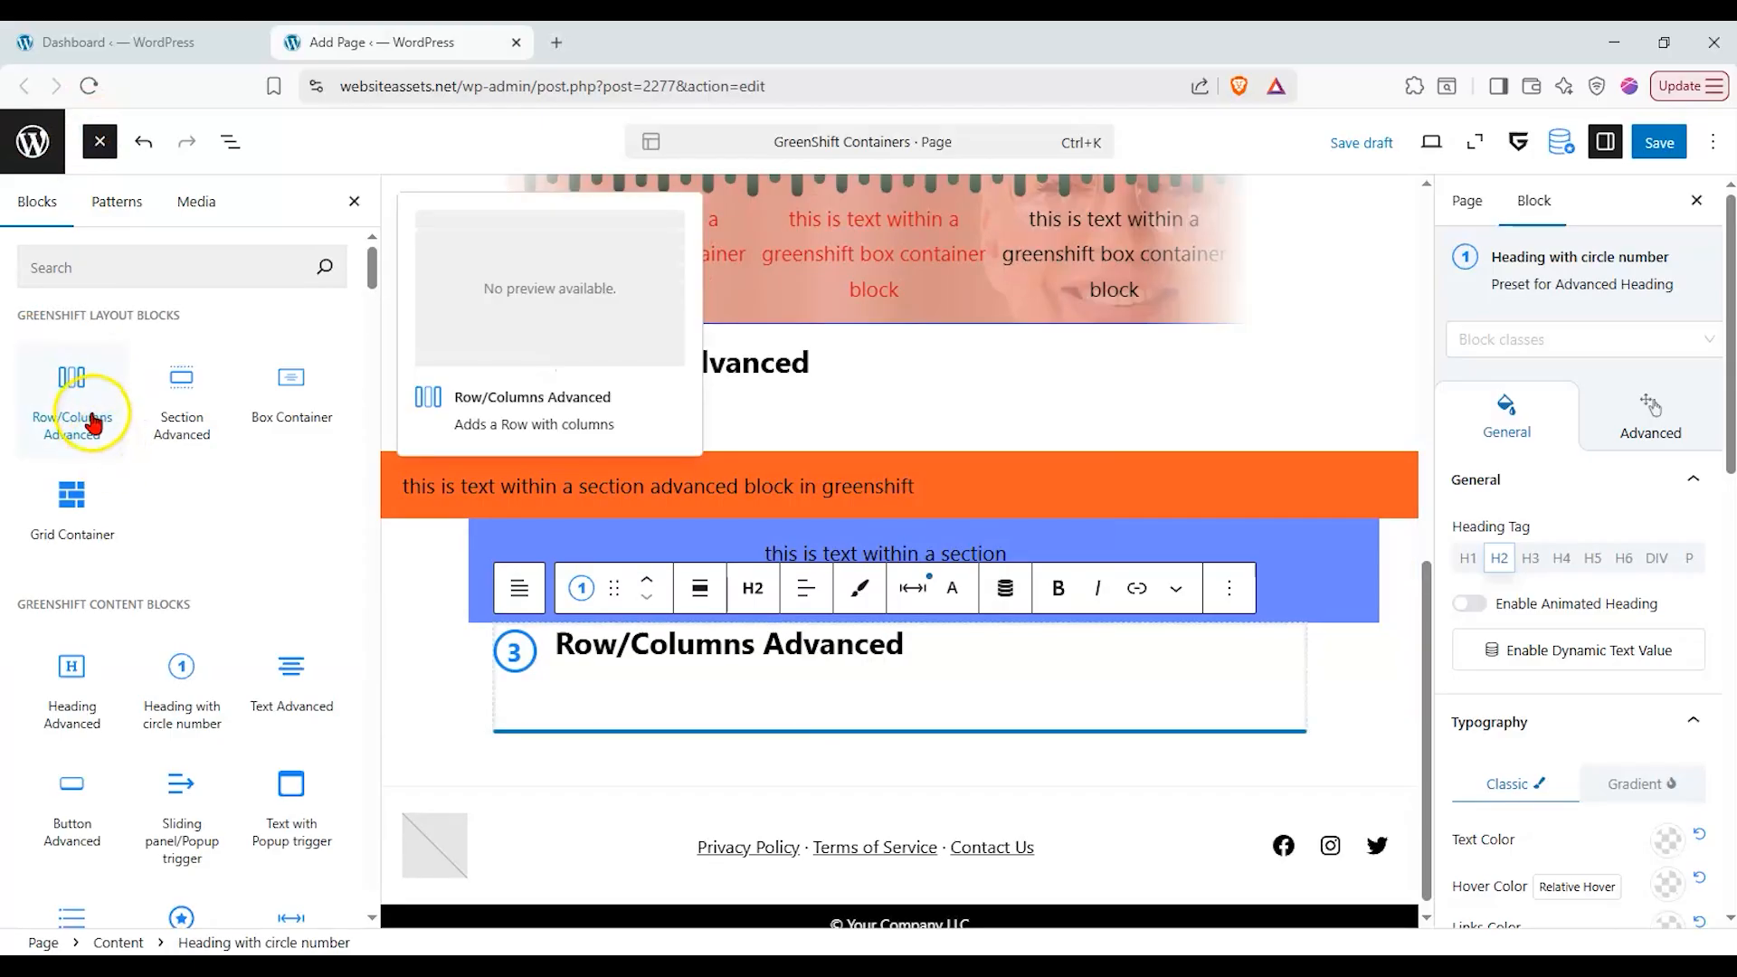
drag(84, 392, 616, 735)
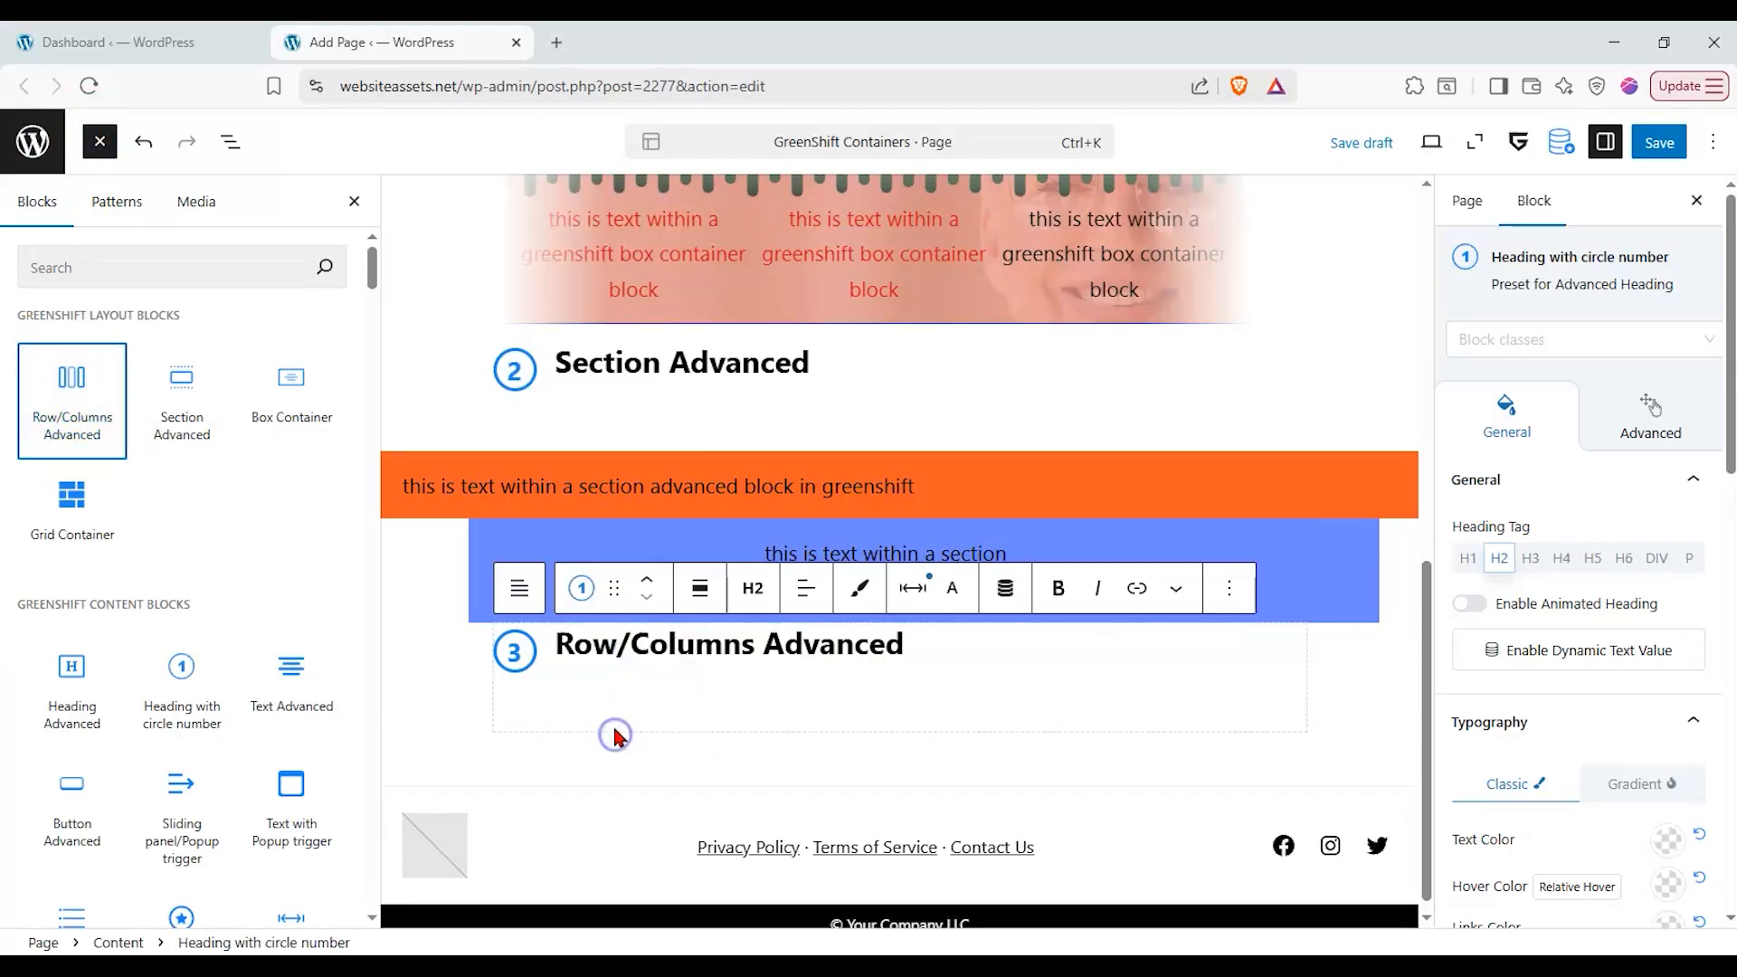
drag(41, 364, 351, 450)
drag(970, 714, 970, 714)
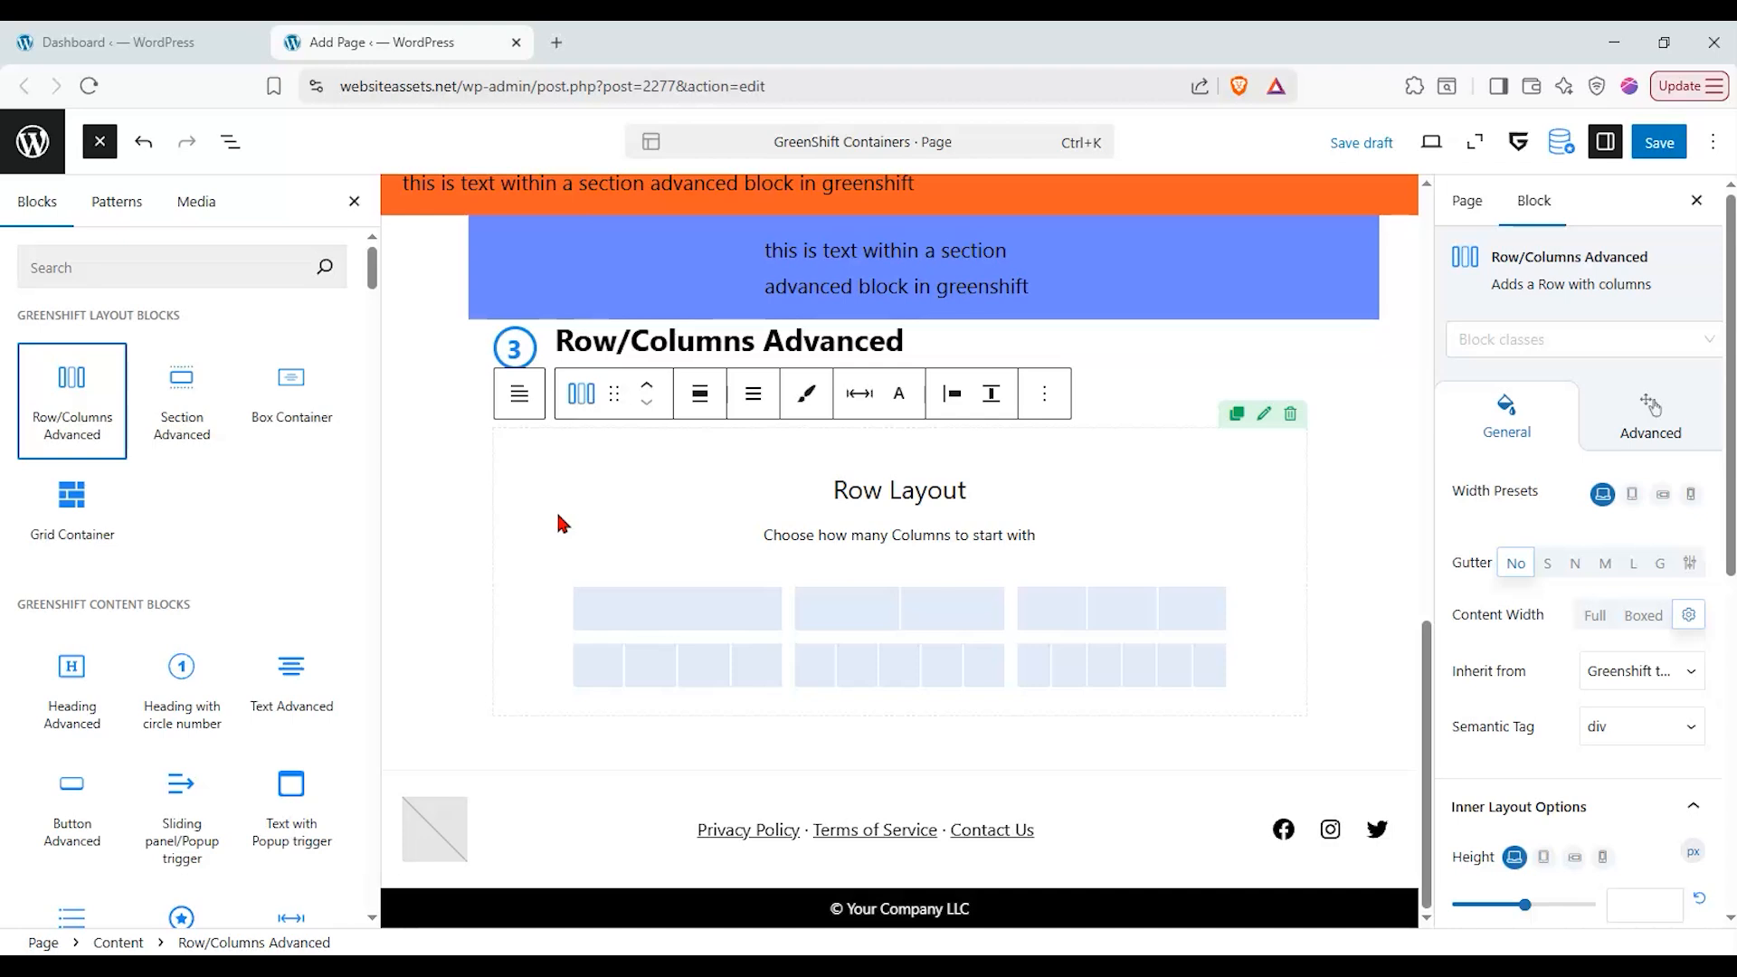
click(554, 502)
click(882, 620)
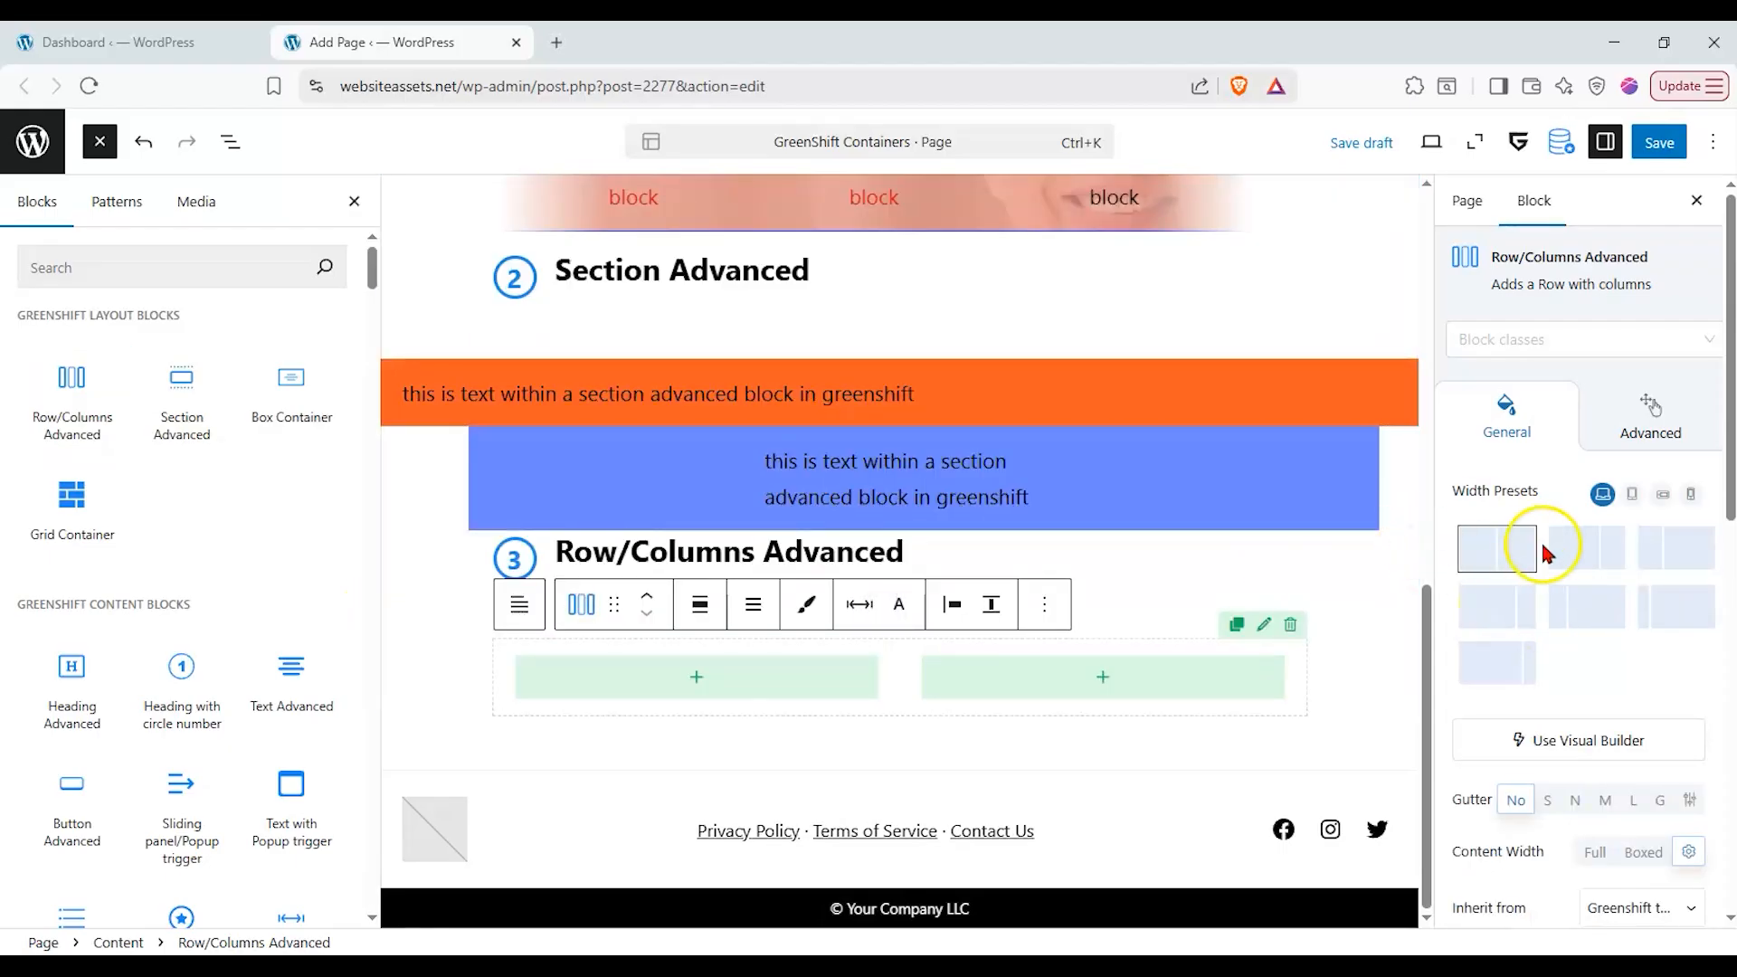
- Try the unequal two-column width presets on the row one after another, ending with the narrow first column
click(1596, 541)
click(1646, 548)
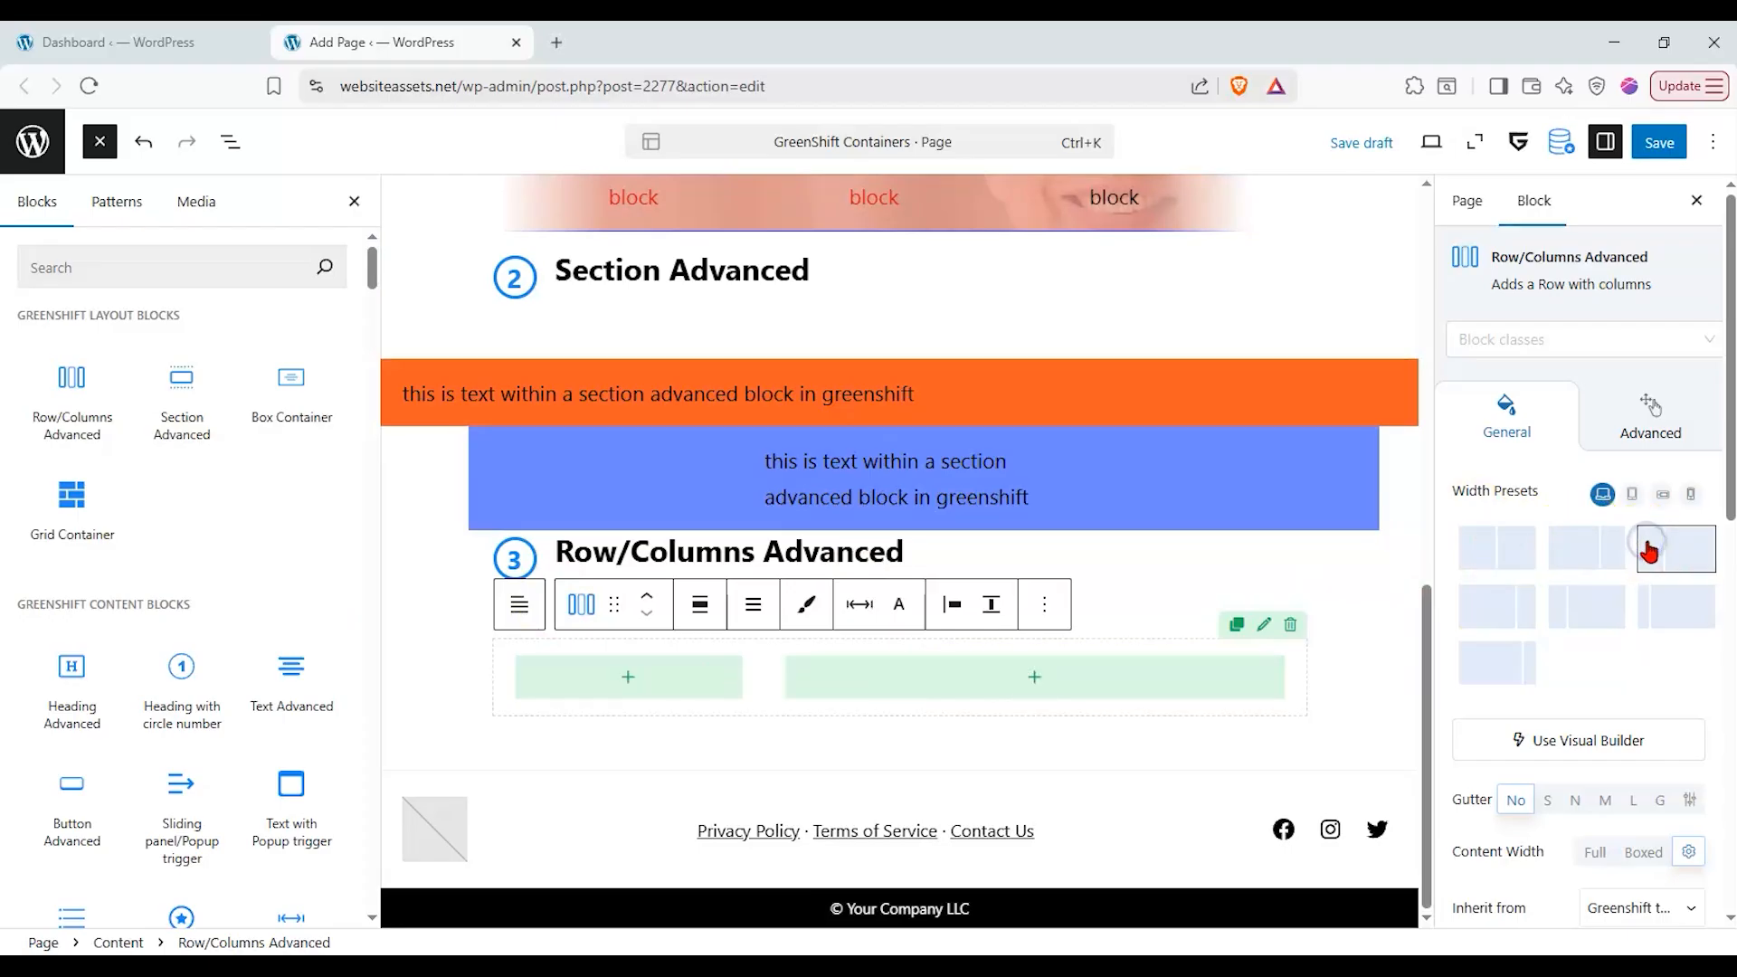
click(1507, 627)
click(1583, 608)
click(1657, 616)
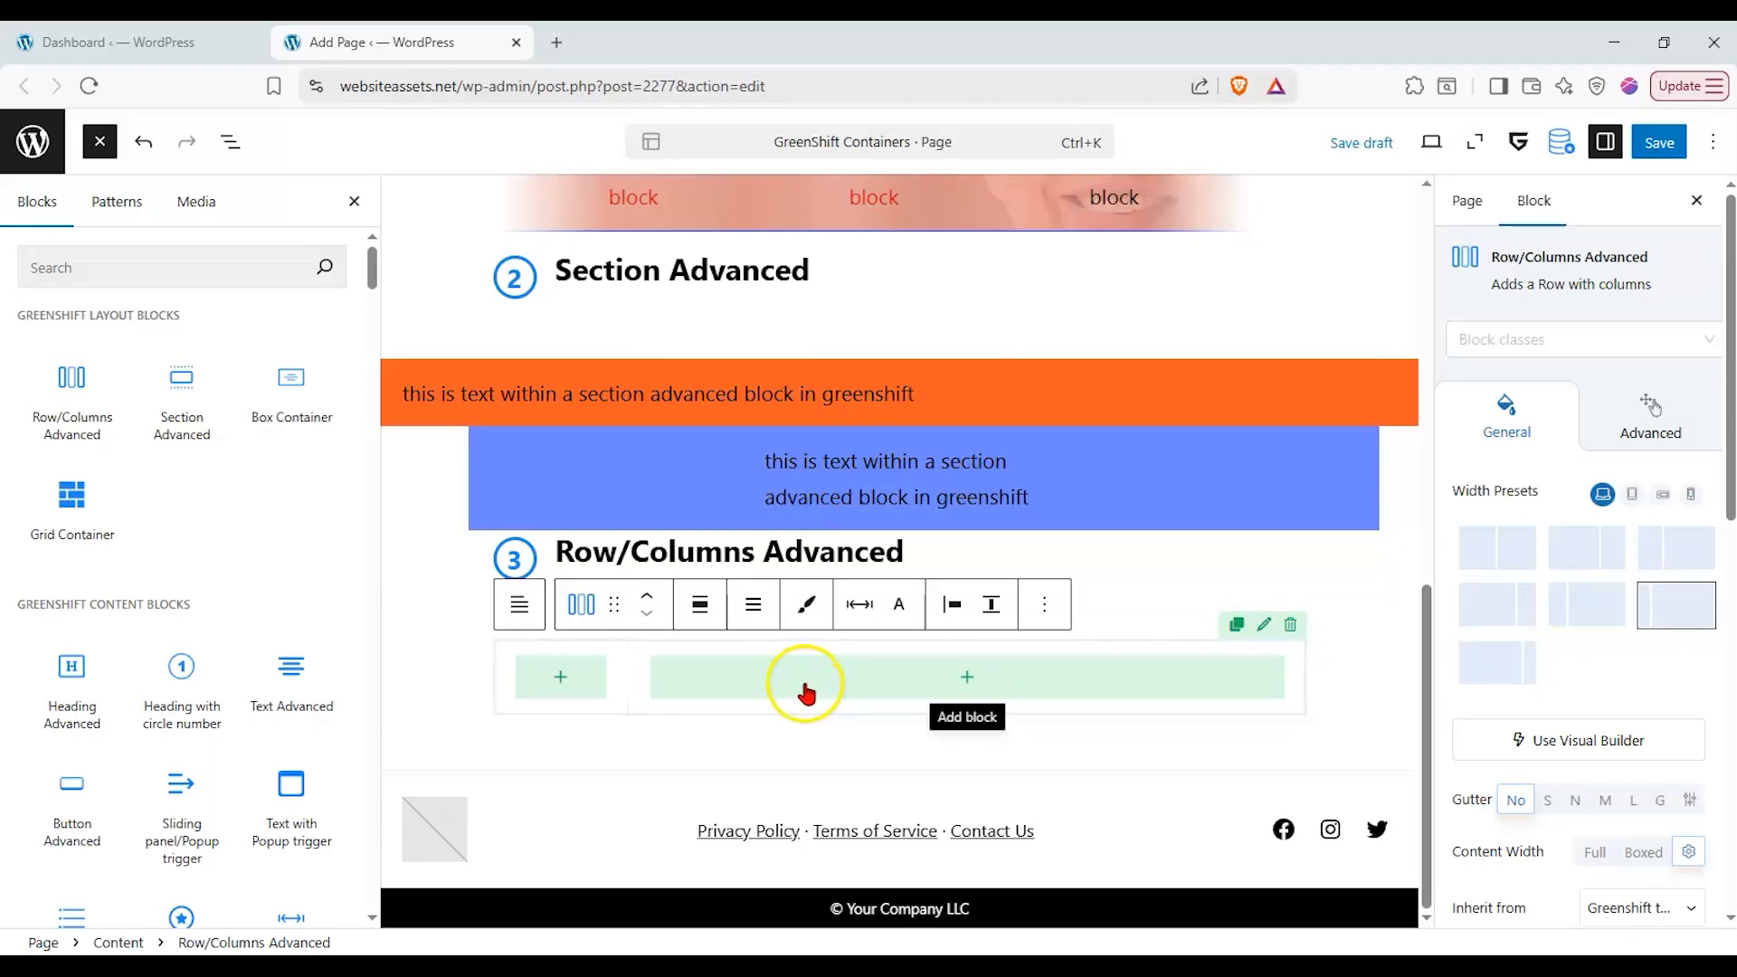
- Preview the wide-first-column preset in the visual builder, return to equal 50% columns and disable the builder
click(1524, 739)
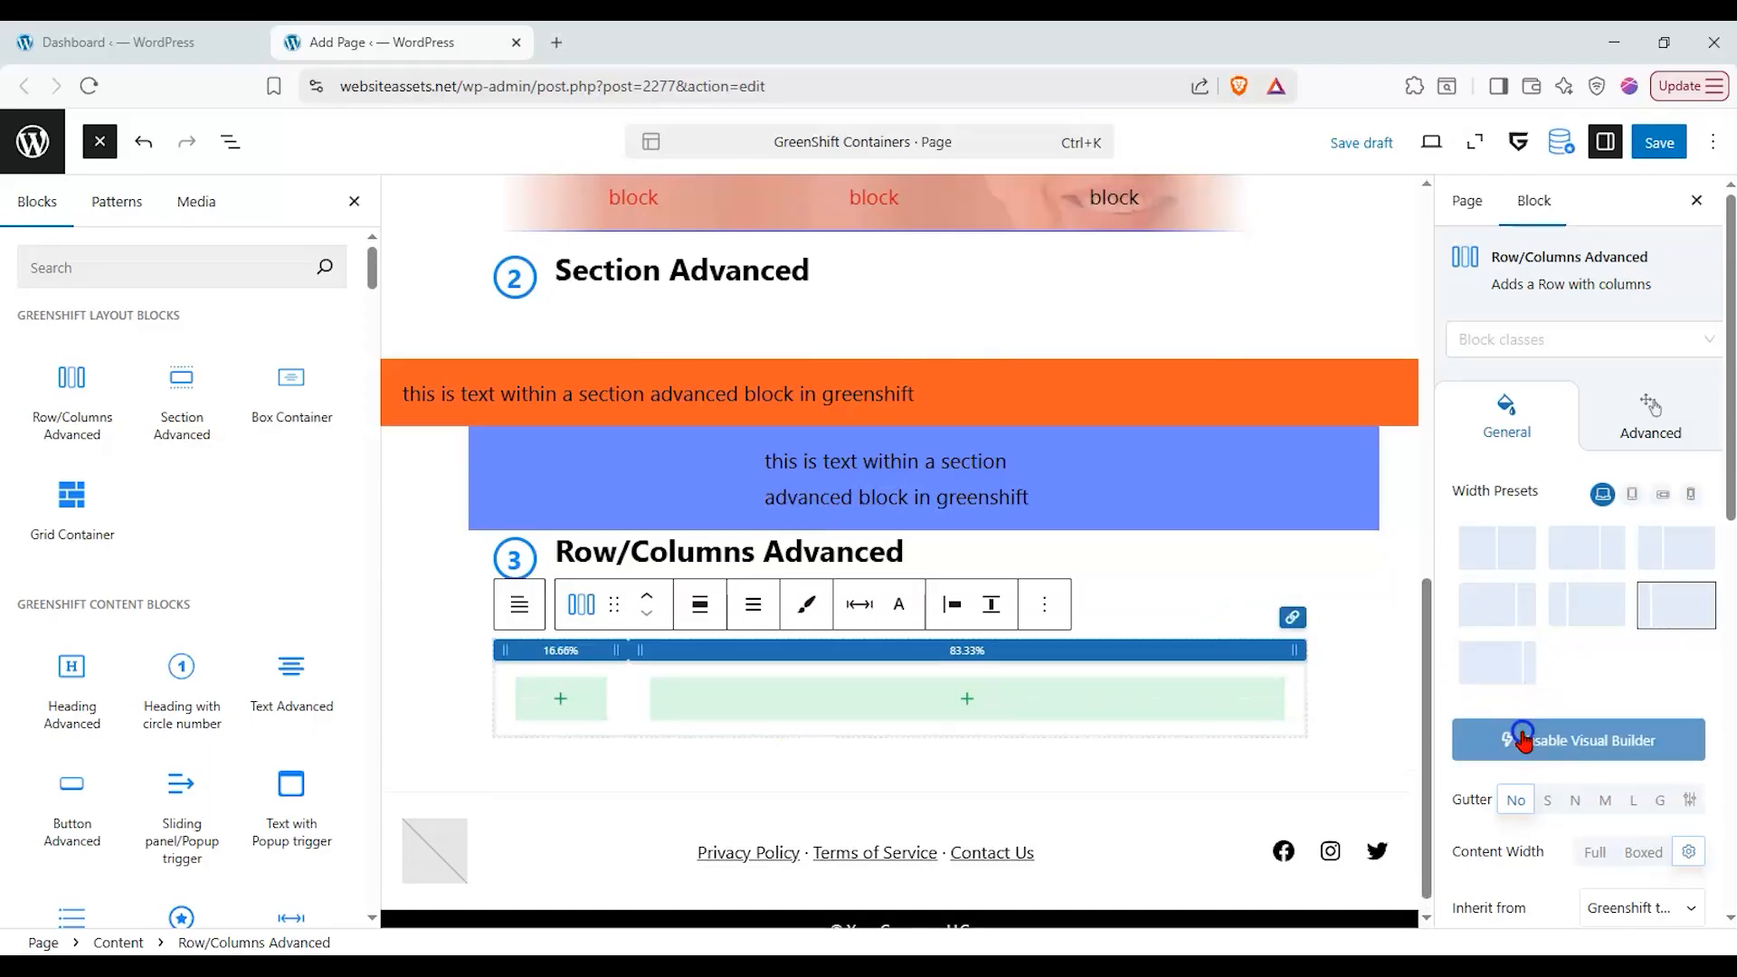
click(1522, 665)
click(1524, 738)
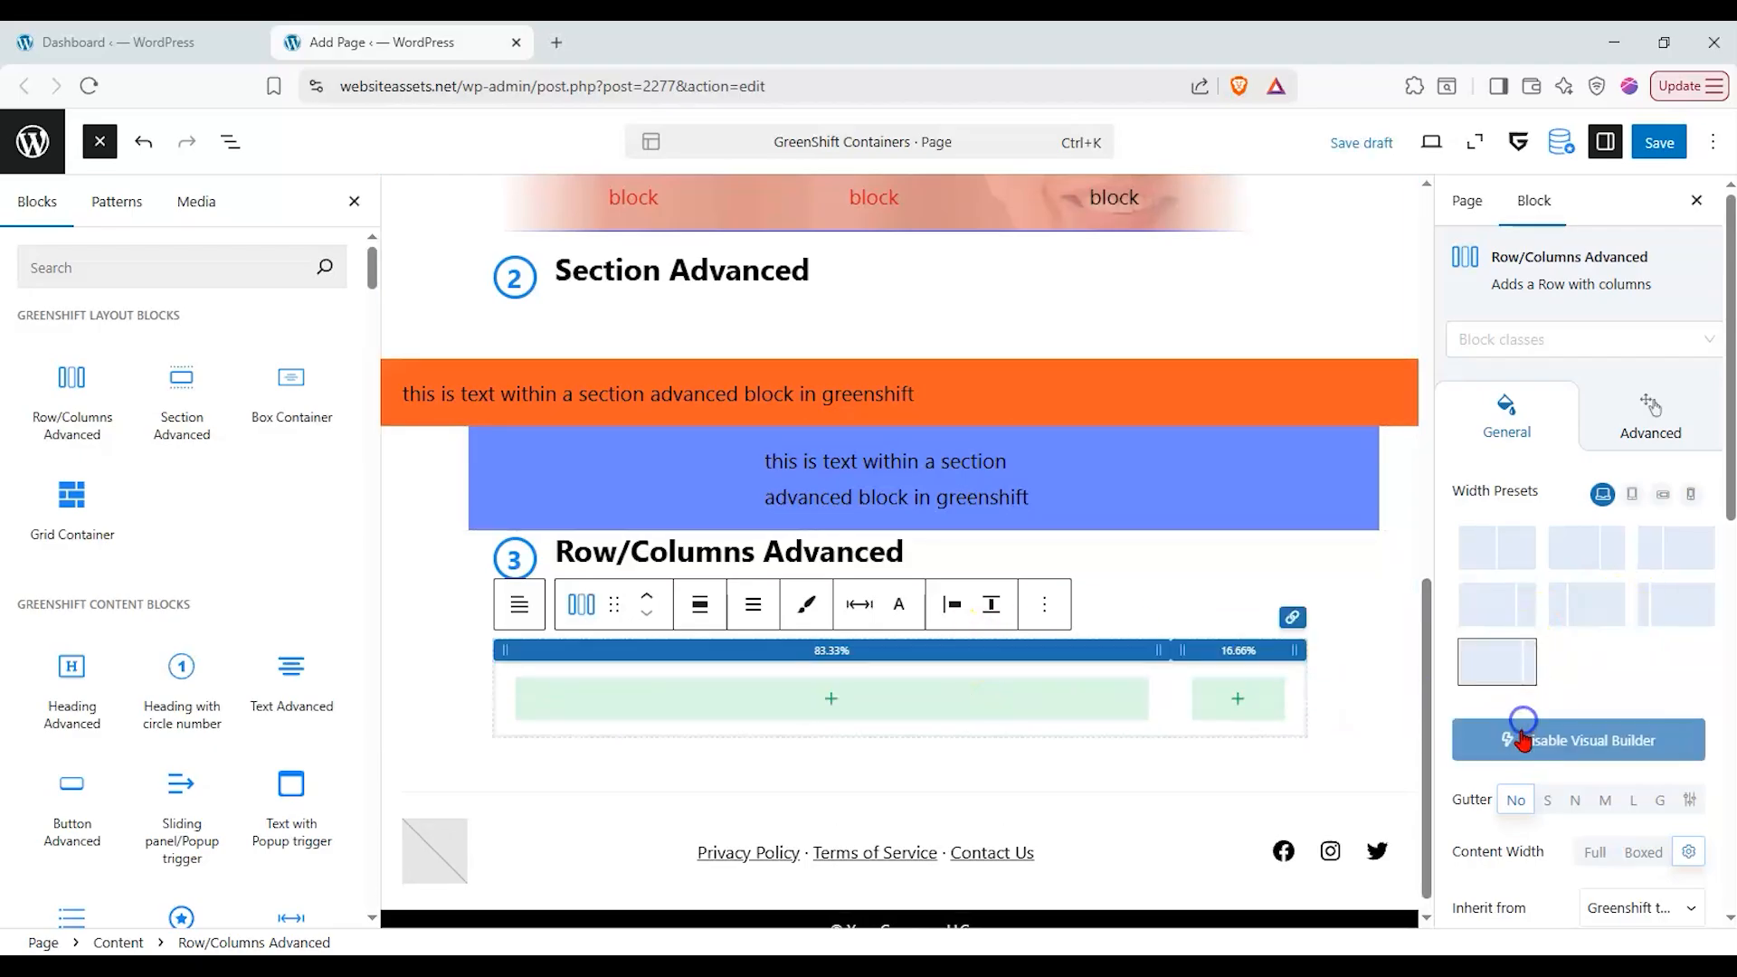
click(1520, 612)
click(1563, 751)
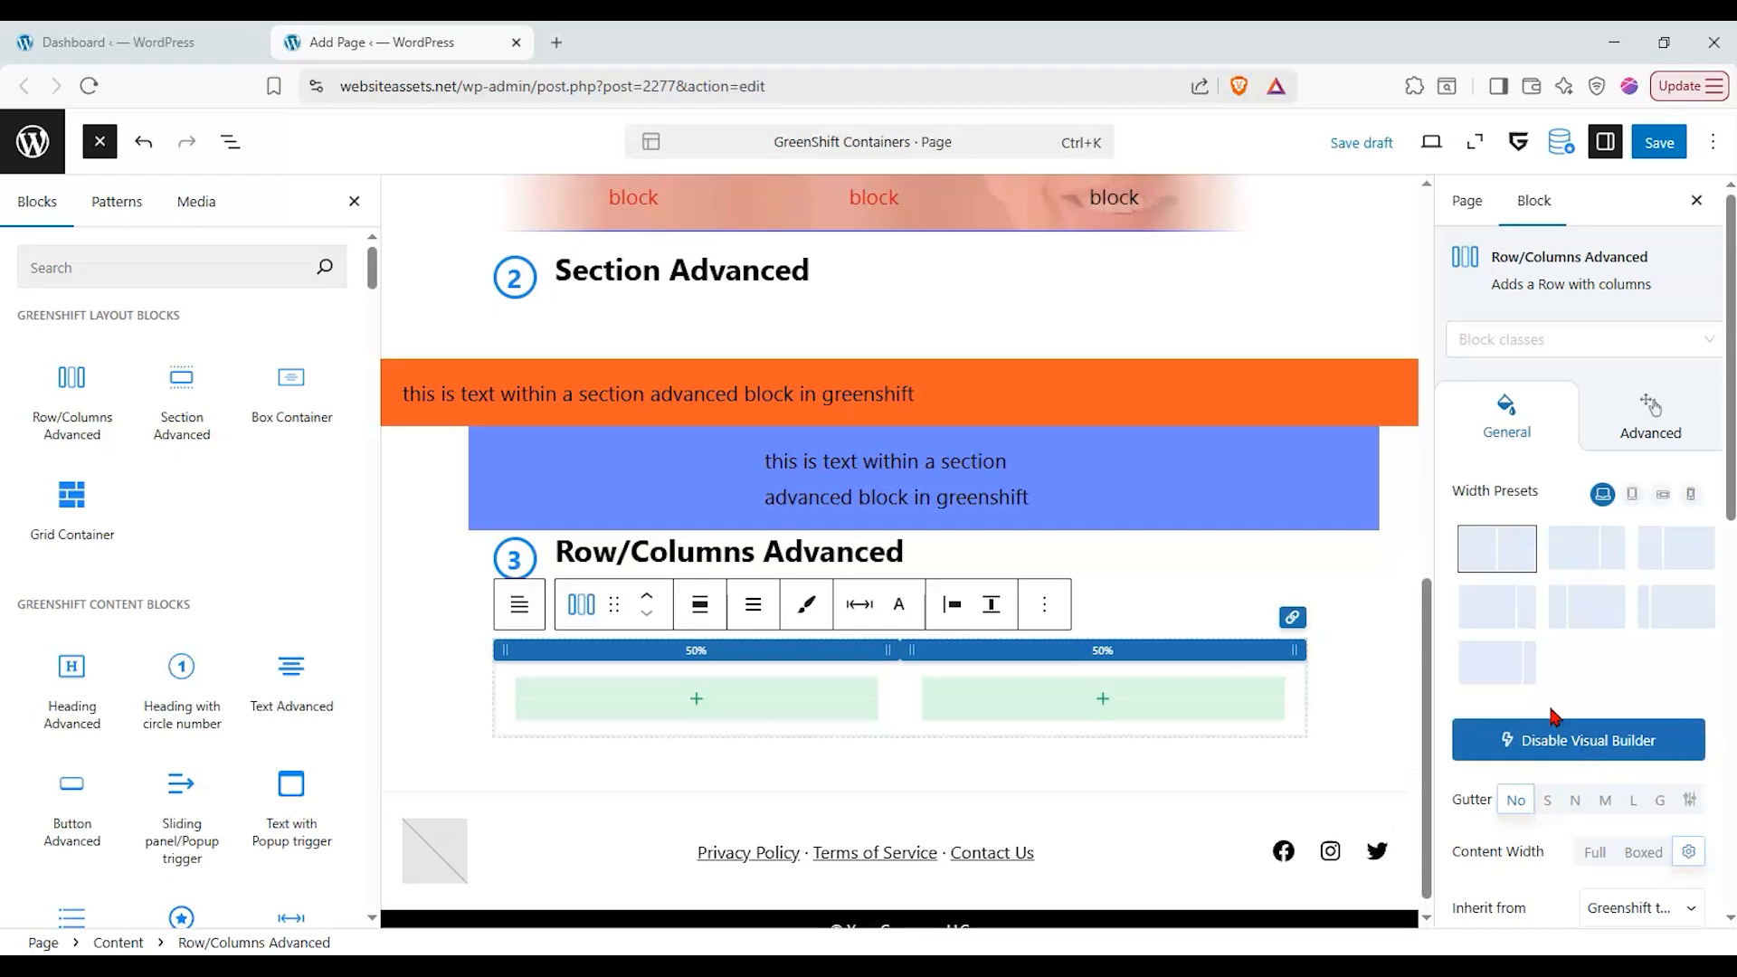
click(1538, 738)
- Compare the row's gutter sizes S, N and L and set the gutter to N
click(1539, 793)
click(1578, 801)
click(1629, 803)
click(1552, 798)
click(1583, 801)
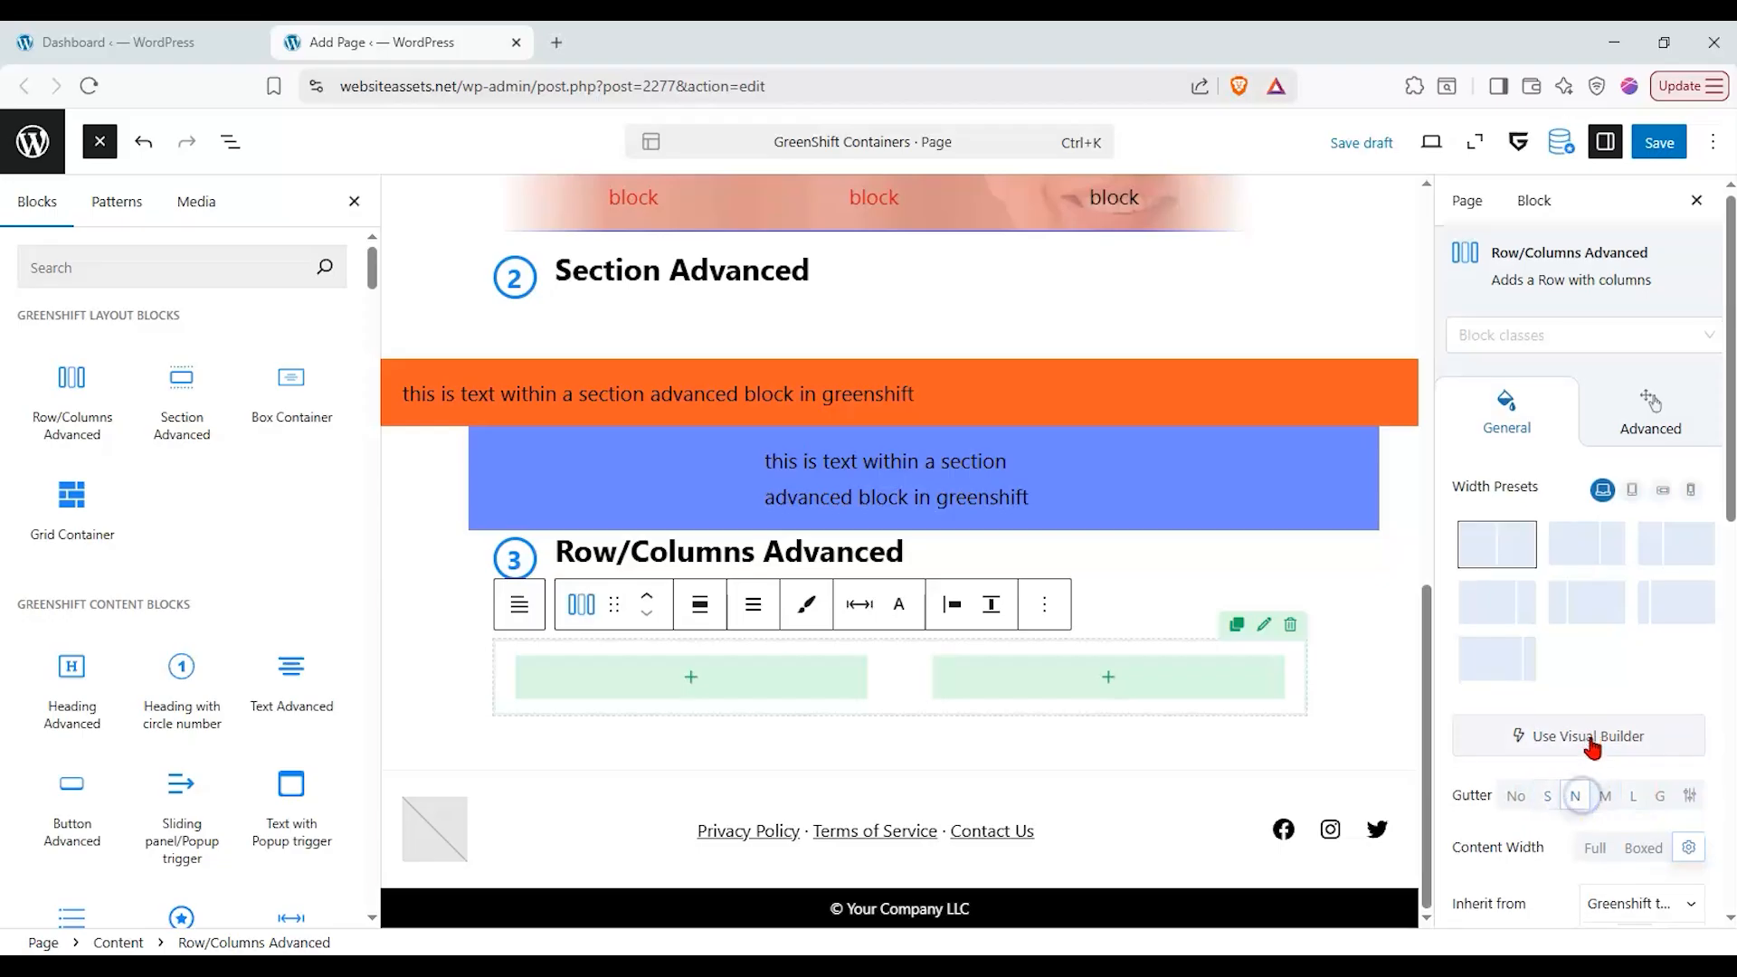
- Try the Full and Boxed content widths on the row, return to Variable and check the Inherit from choices
scroll(1585, 742, down, 2)
click(1593, 636)
click(1634, 633)
click(1598, 638)
click(1630, 639)
click(1600, 639)
click(1648, 648)
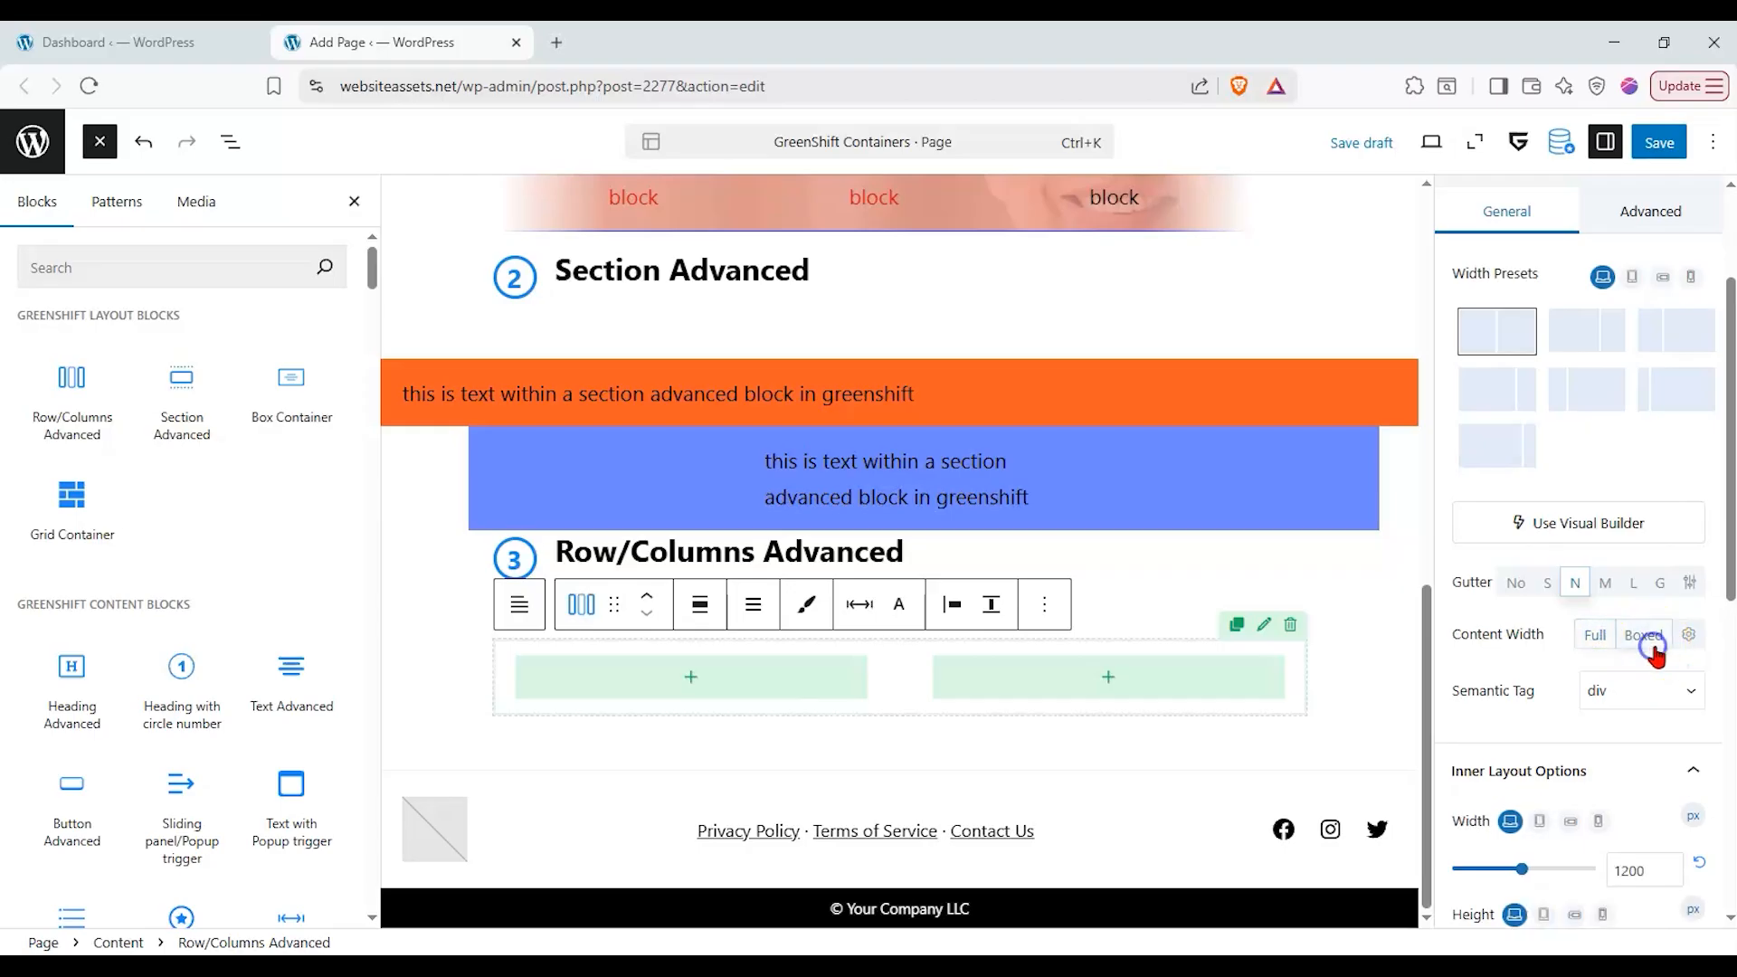
click(1598, 639)
scroll(1598, 638, down, 3)
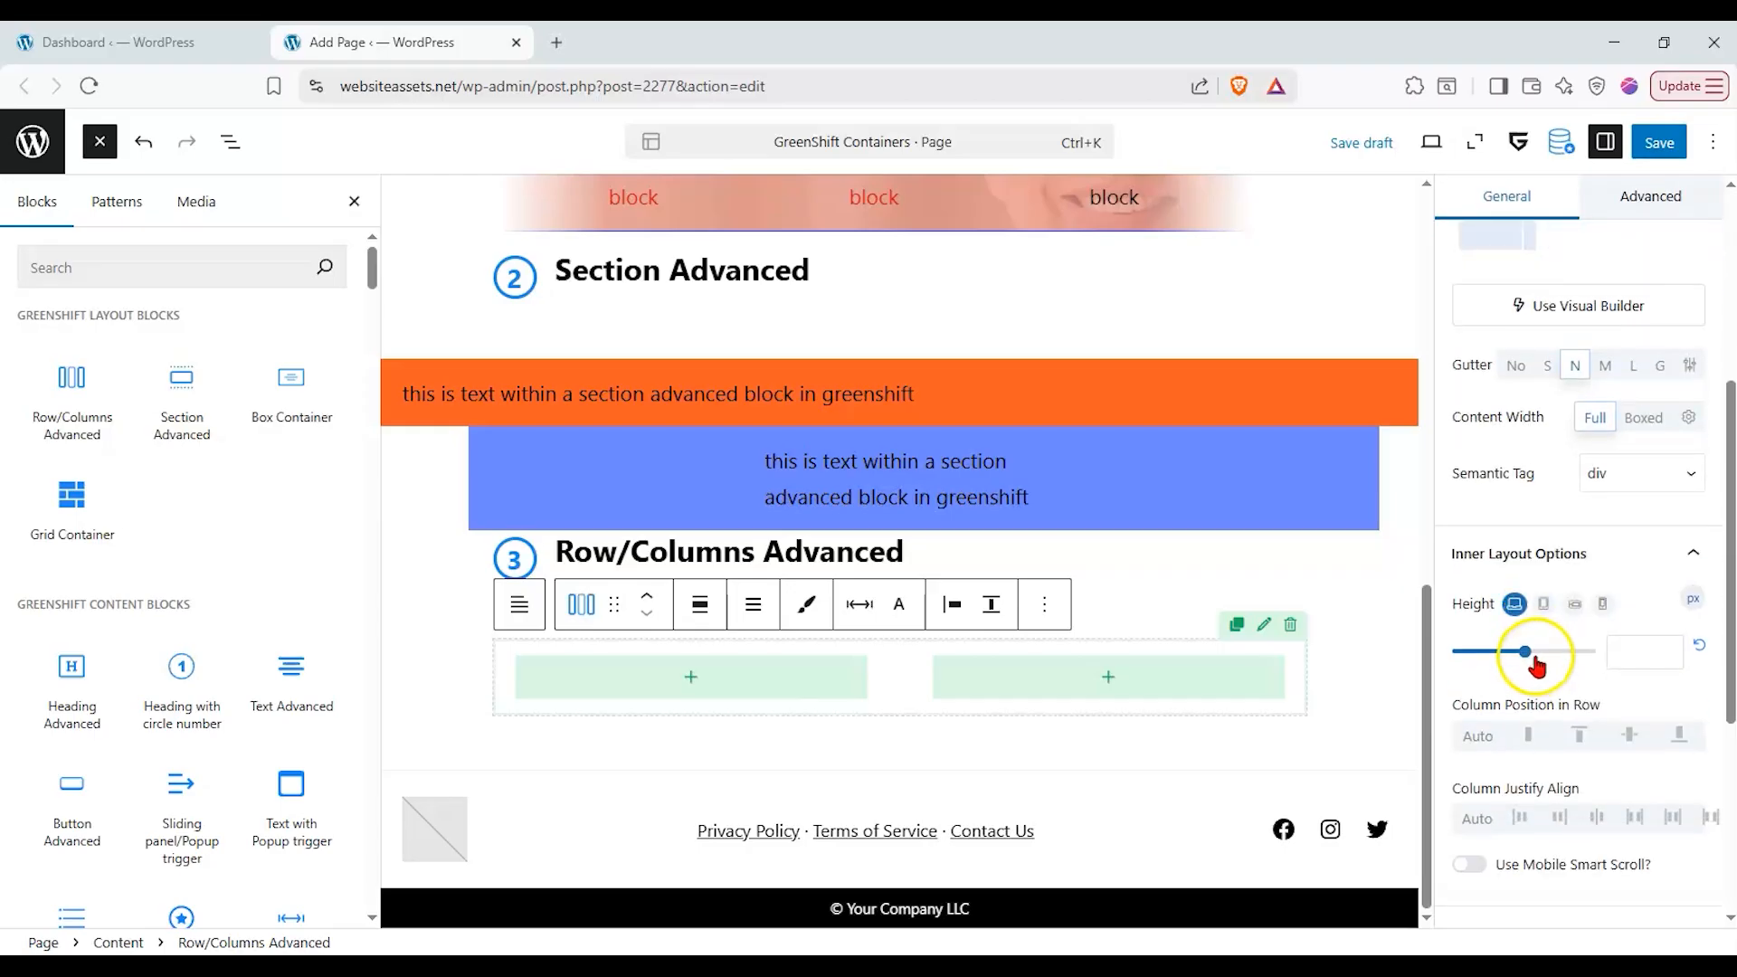
click(1690, 417)
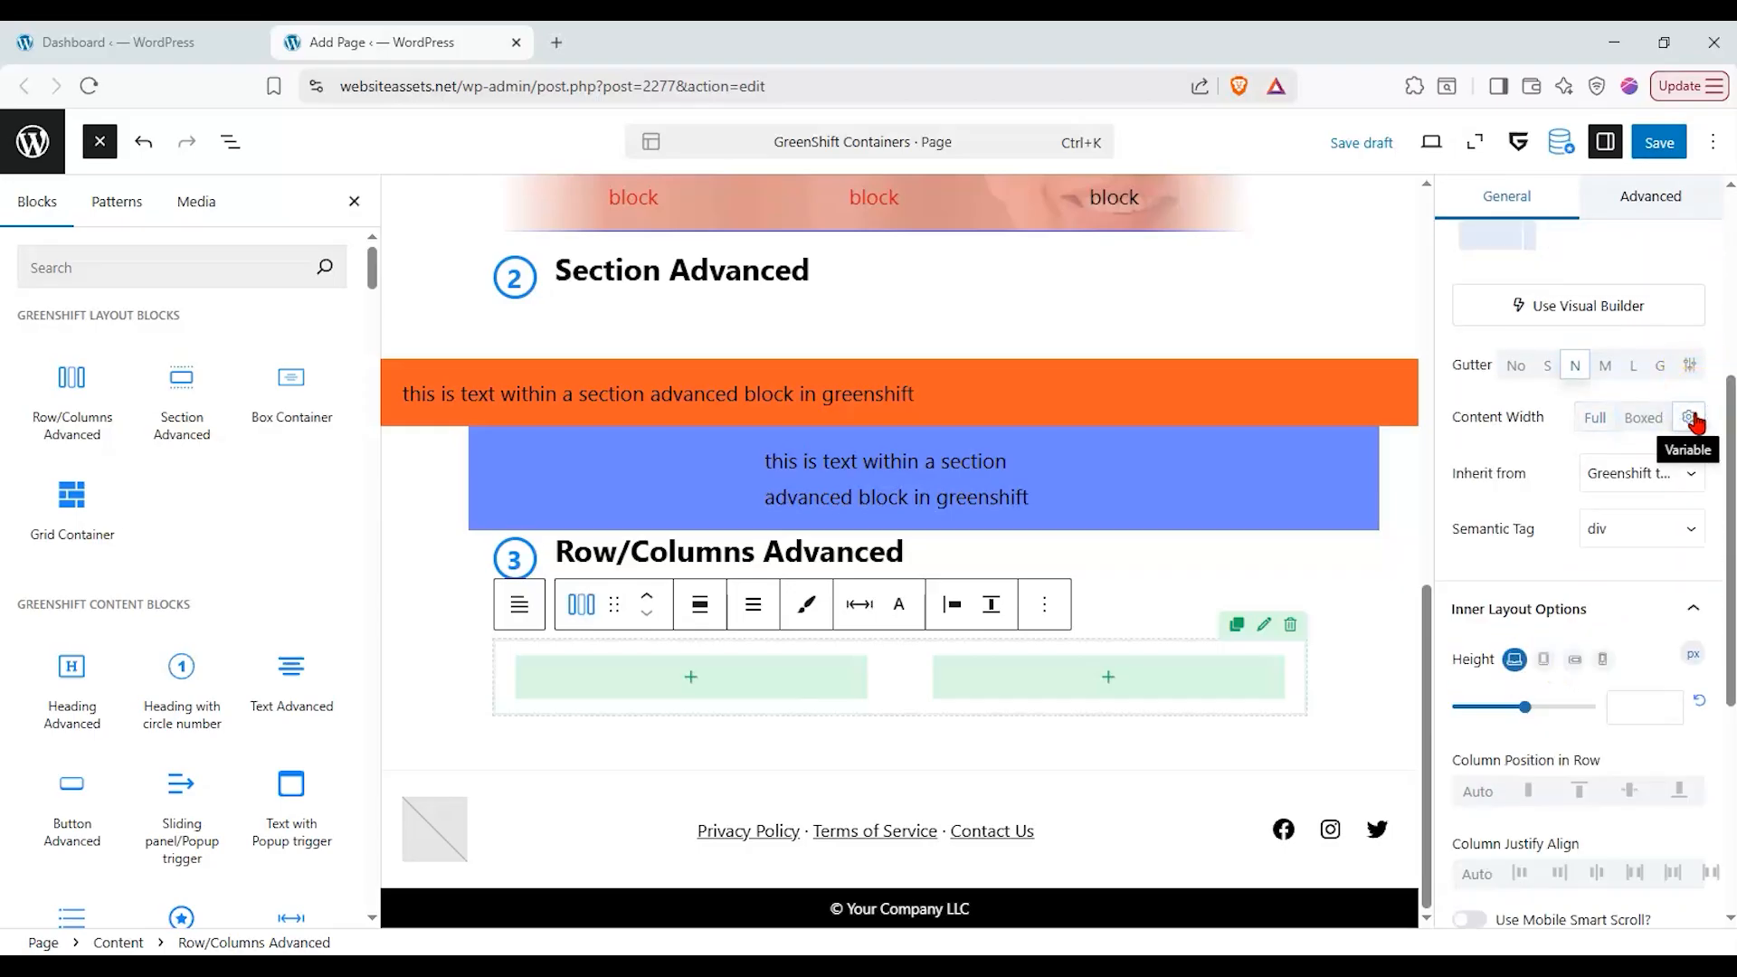
click(1618, 474)
click(1618, 473)
scroll(1520, 492, down, 1)
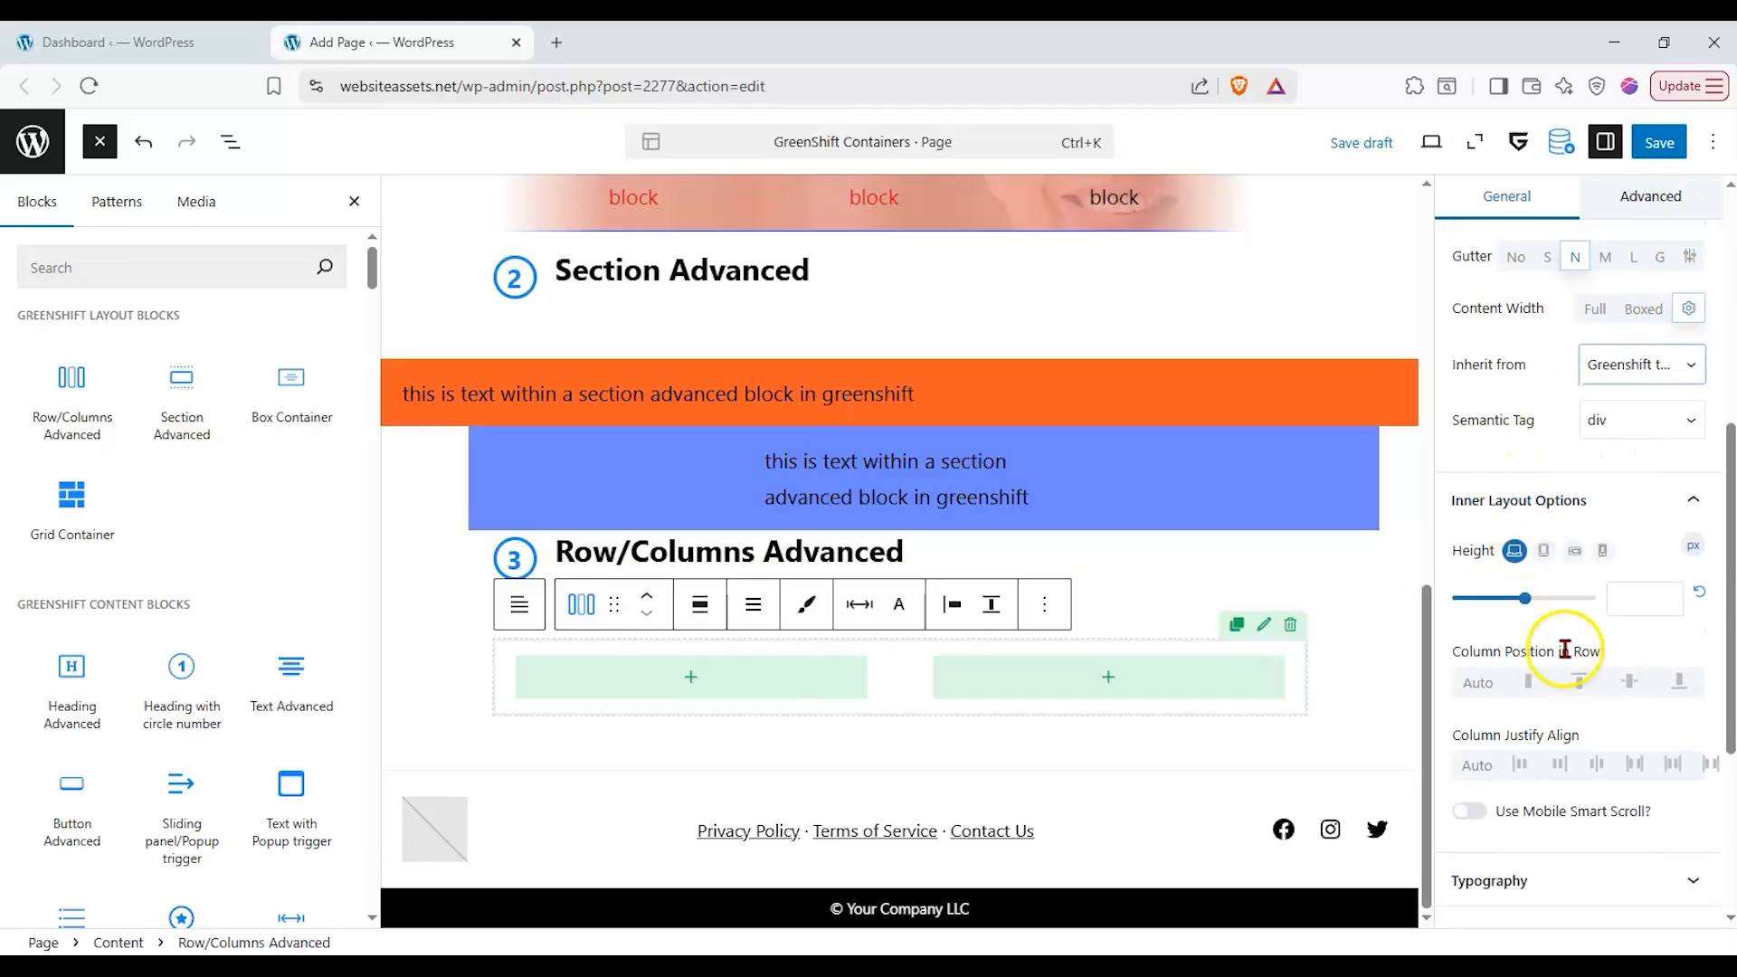
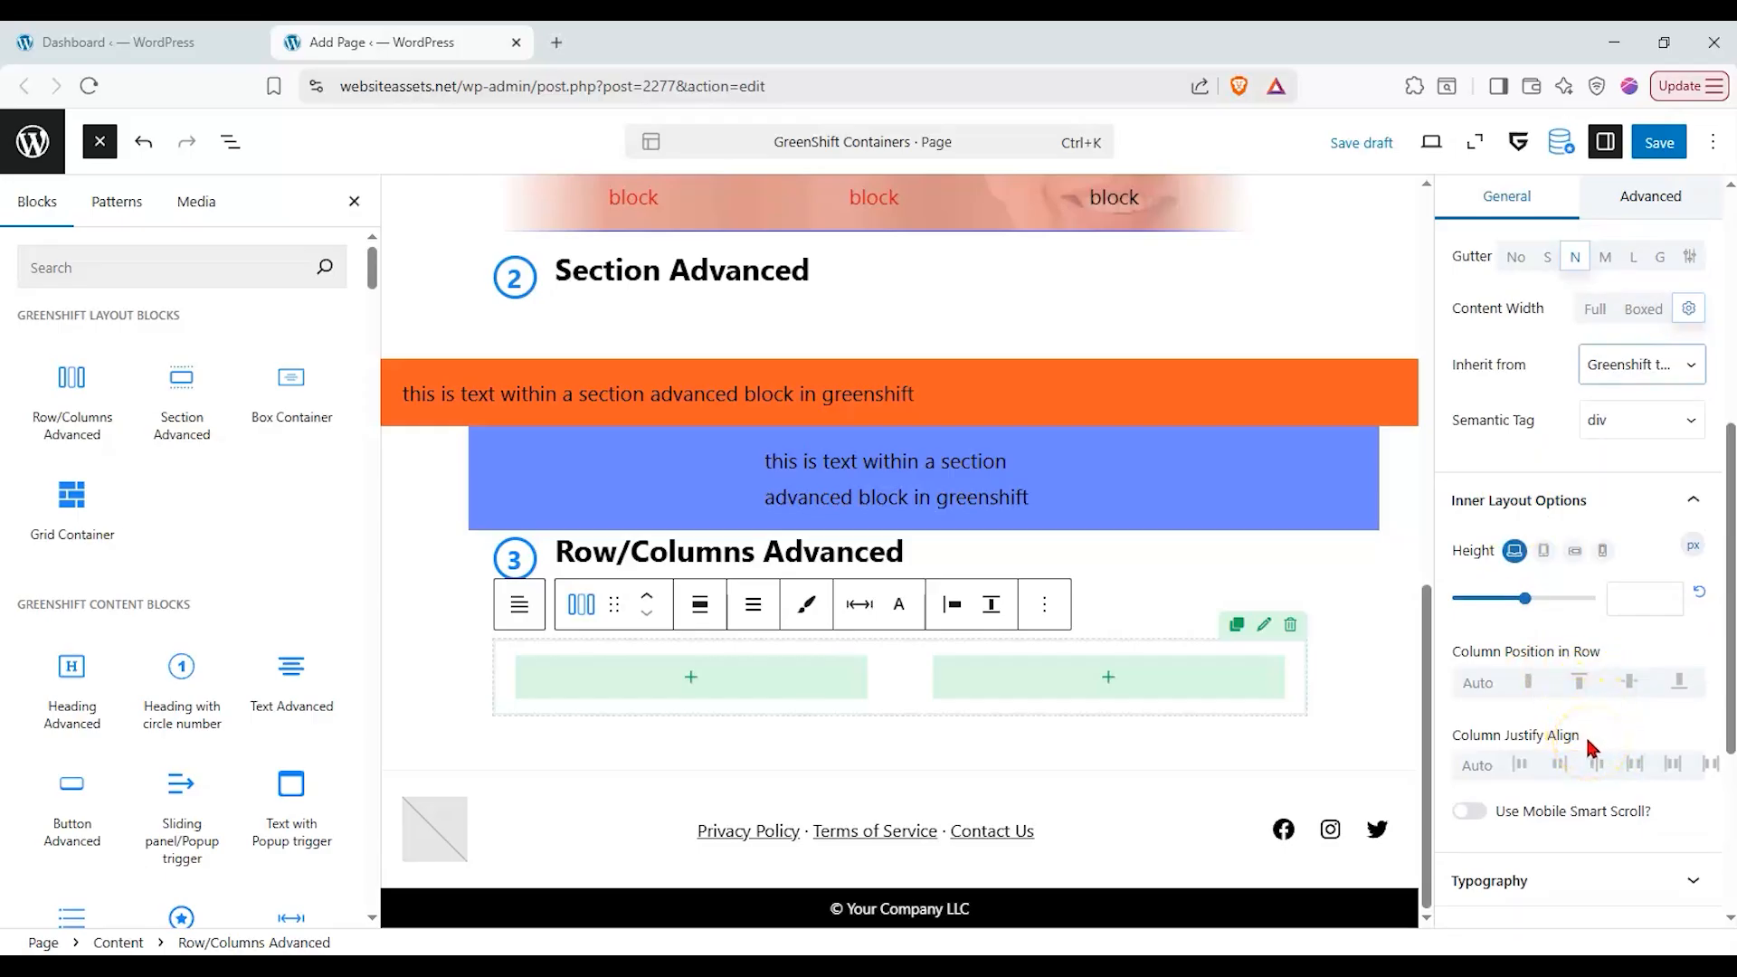
- Search the blocks for "text" and insert a Text Advanced block in the row's first column
click(268, 278)
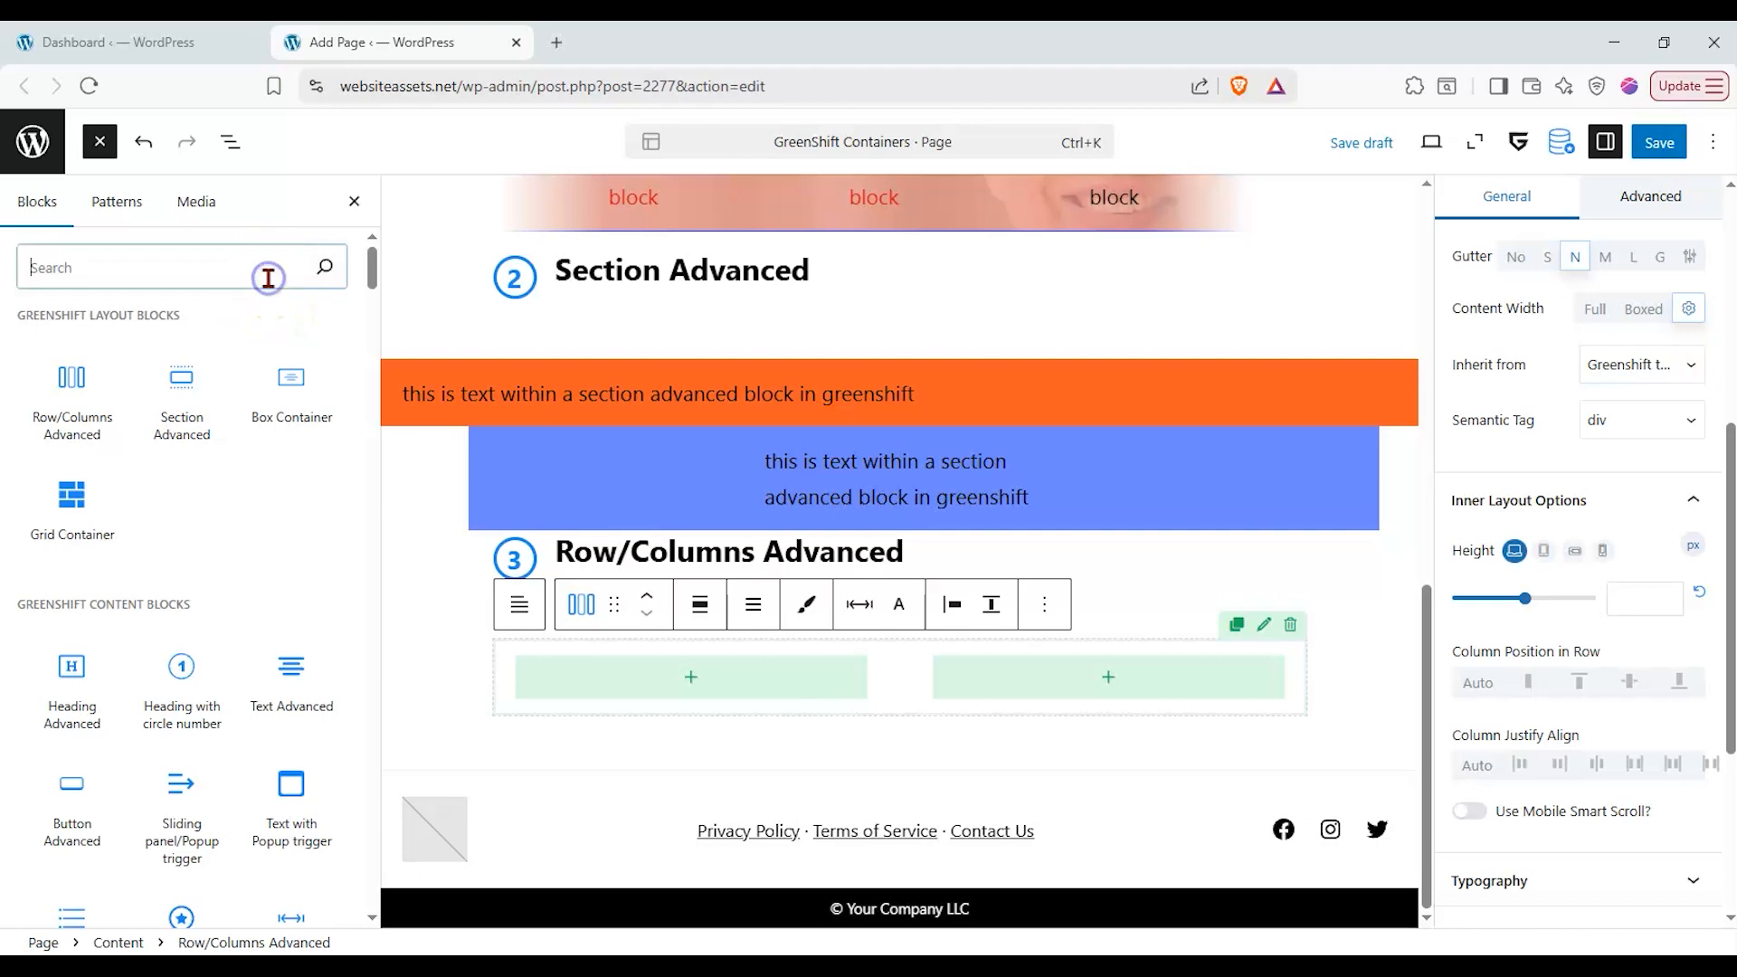
text(text)
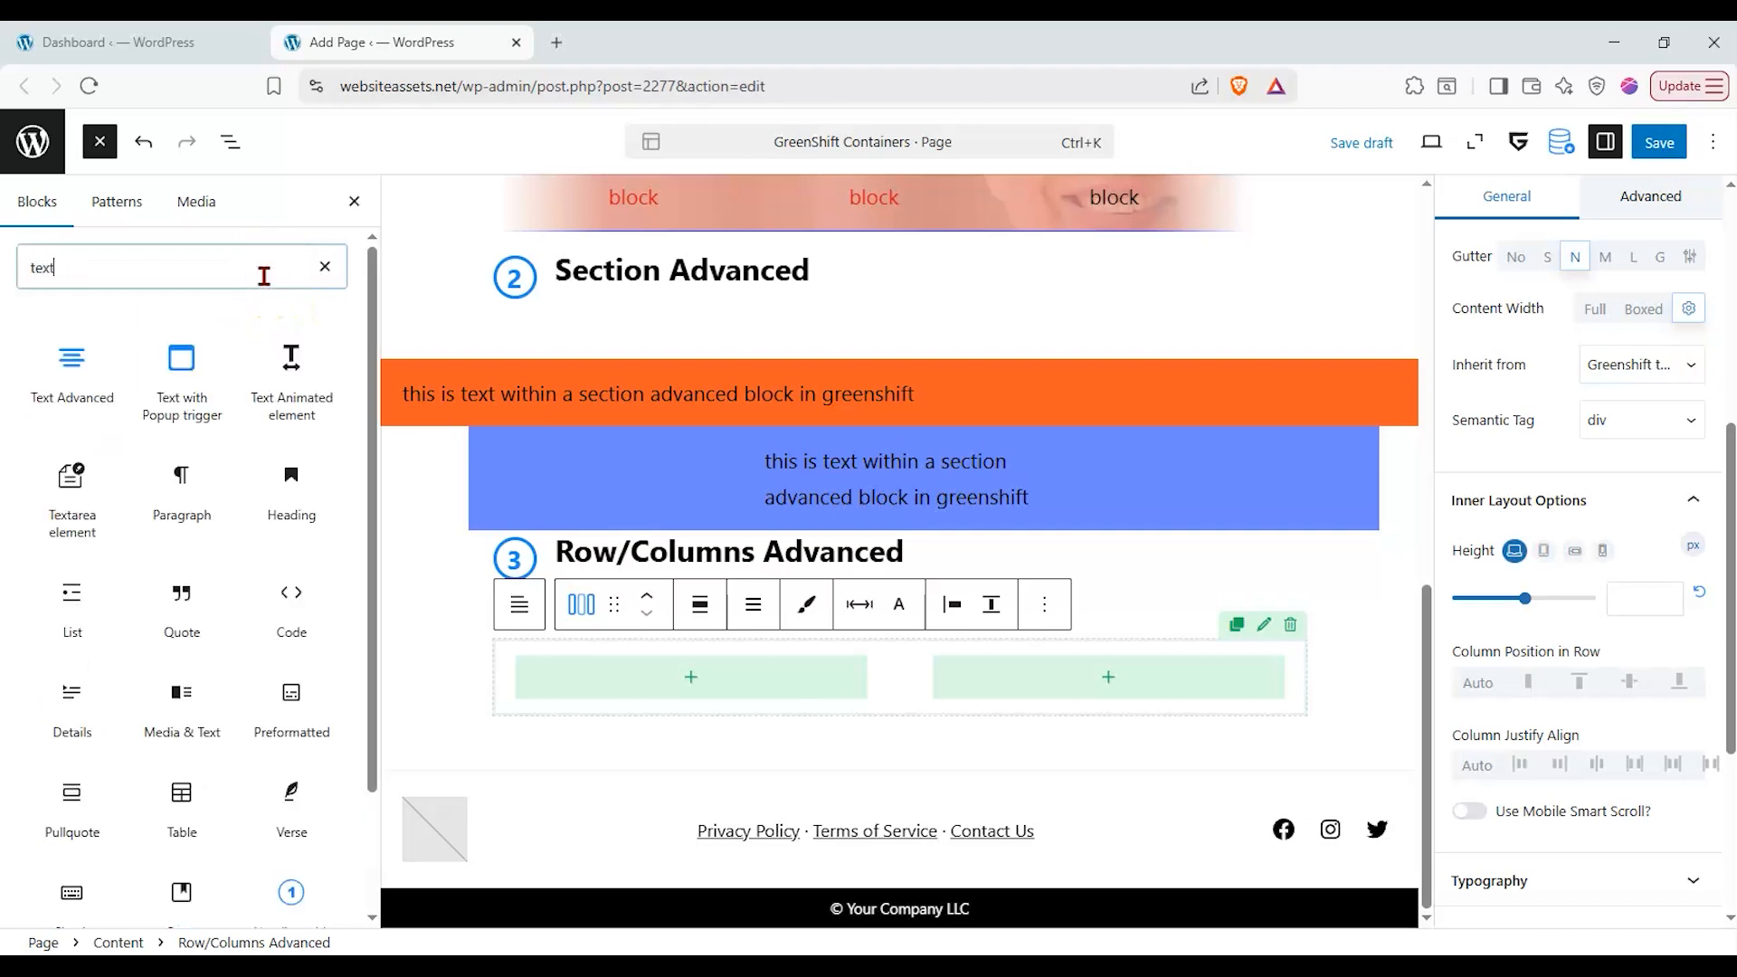
drag(71, 362, 758, 689)
- Write "text in the row/columns advanced block 1" in the first column's text block
text(text in)
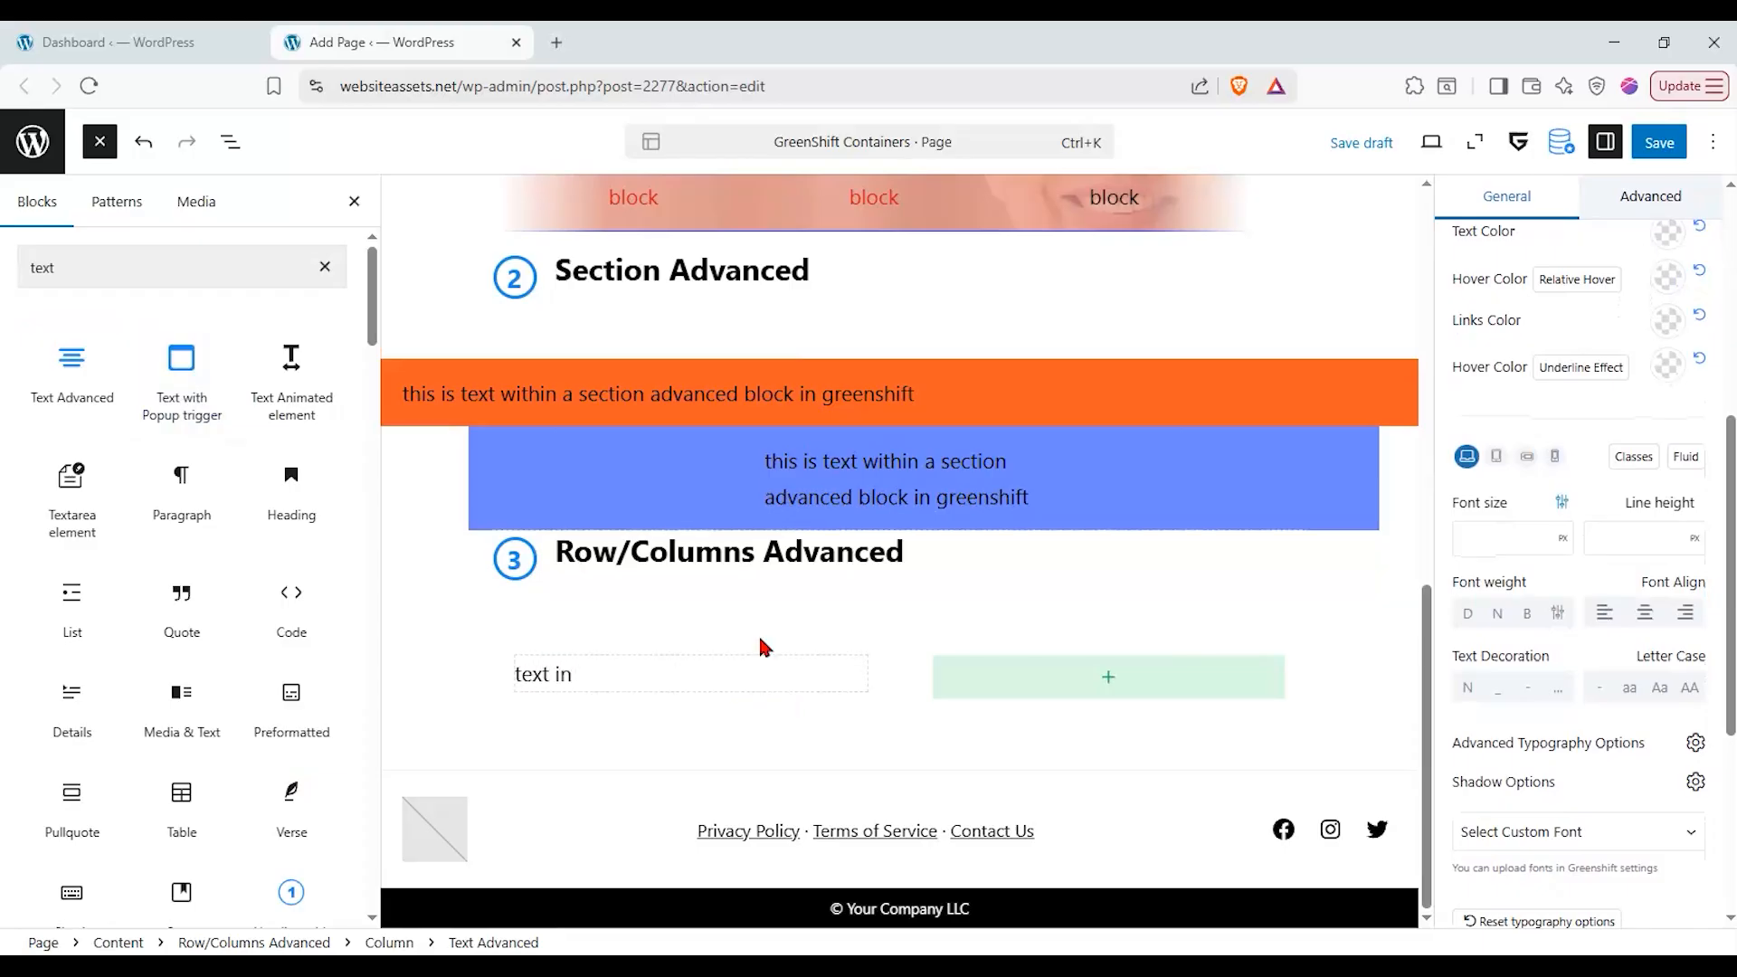
text( the first row of colum)
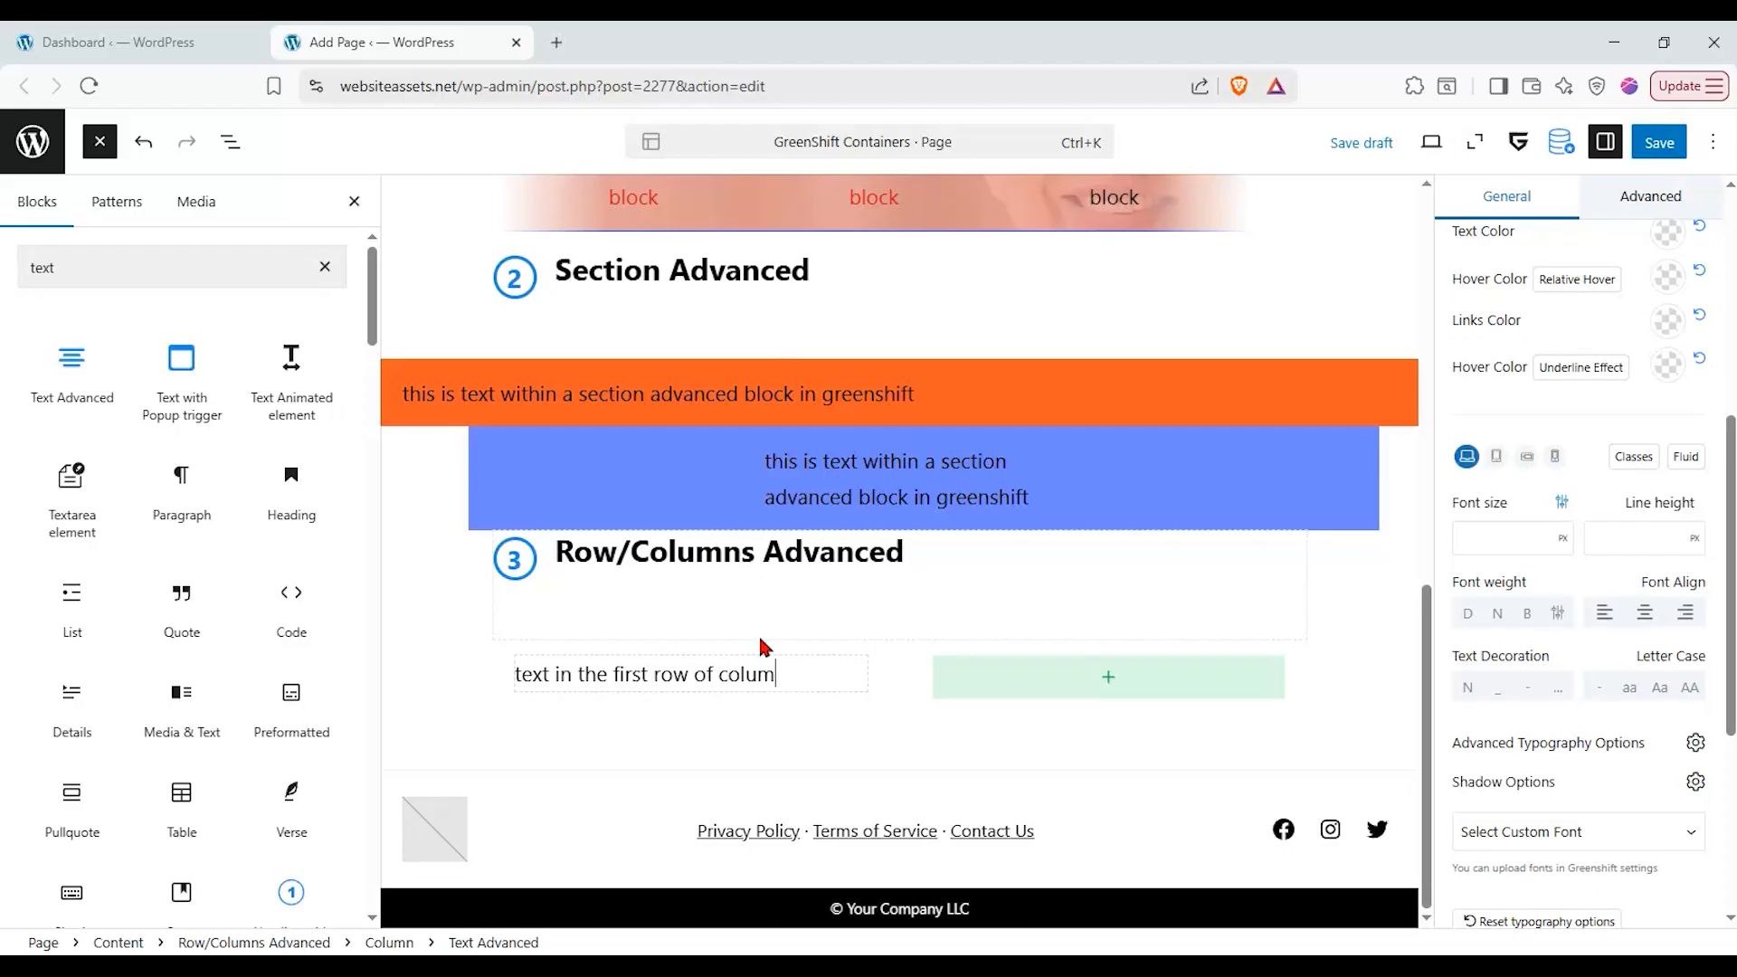
key(BackSpace)
key(BackSpace)
key(BackSpace)
key(BackSpace)
key(BackSpace)
key(BackSpace)
key(BackSpace)
key(BackSpace)
key(BackSpace)
key(BackSpace)
key(BackSpace)
key(BackSpace)
key(BackSpace)
key(BackSpace)
key(BackSpace)
key(BackSpace)
key(BackSpace)
key(BackSpace)
key(BackSpace)
text(row/colum)
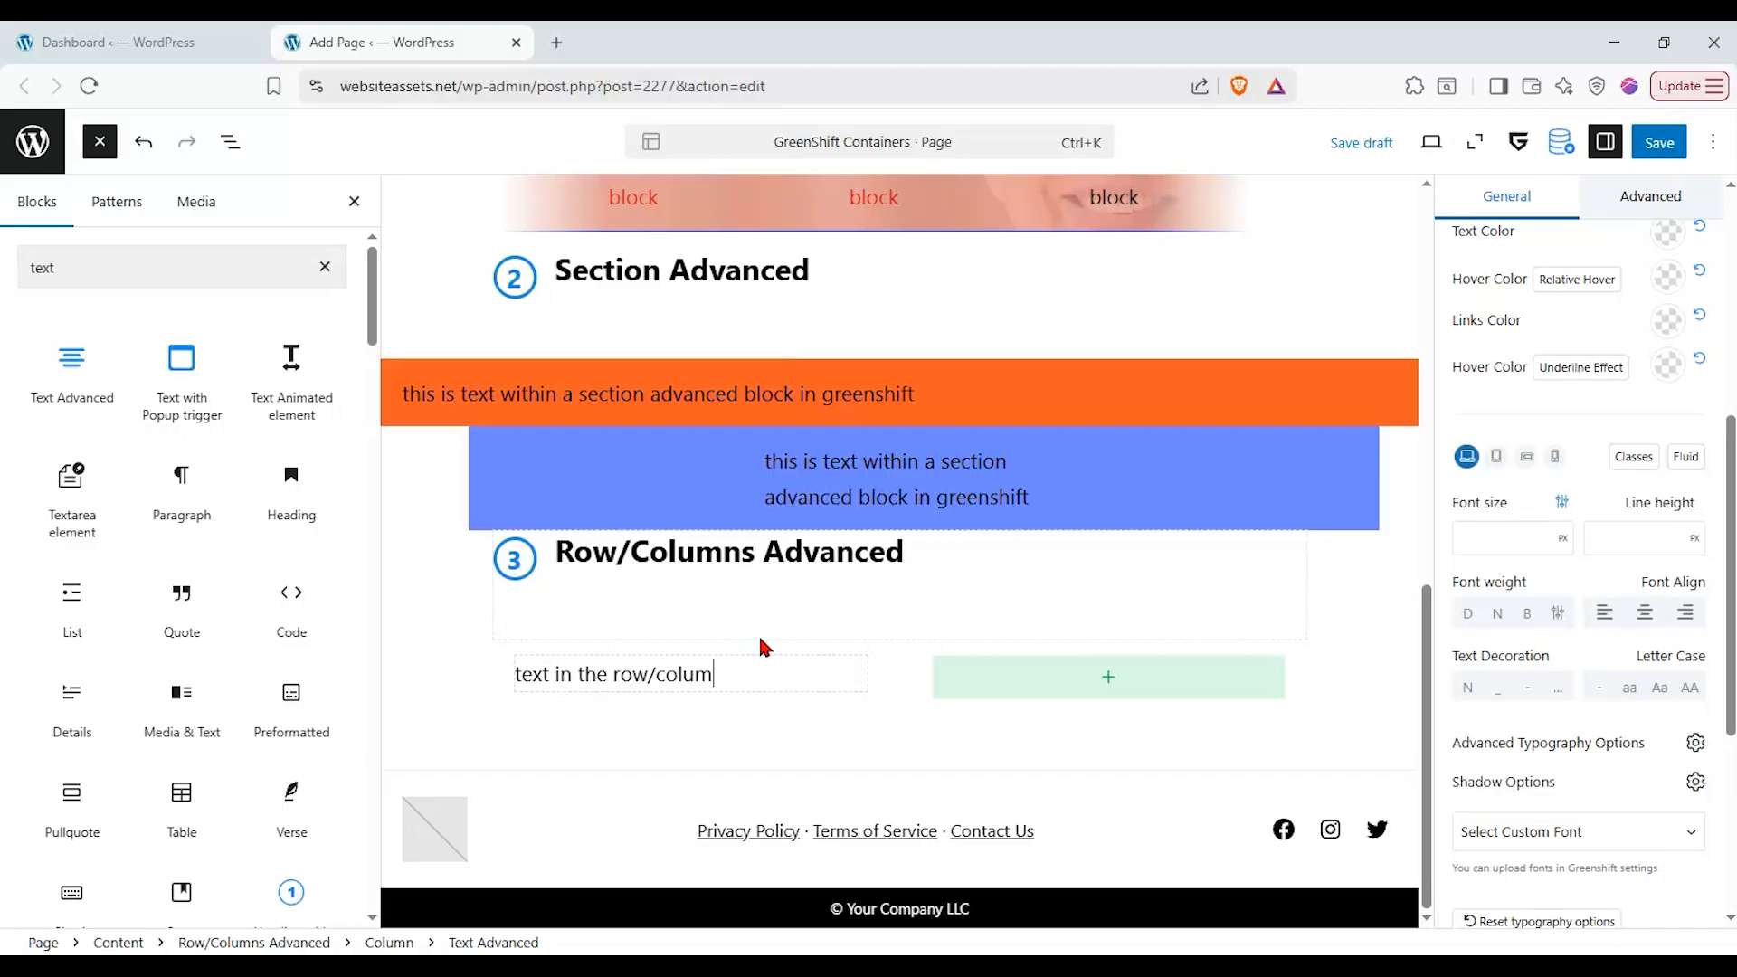
text(ns advanced block 1)
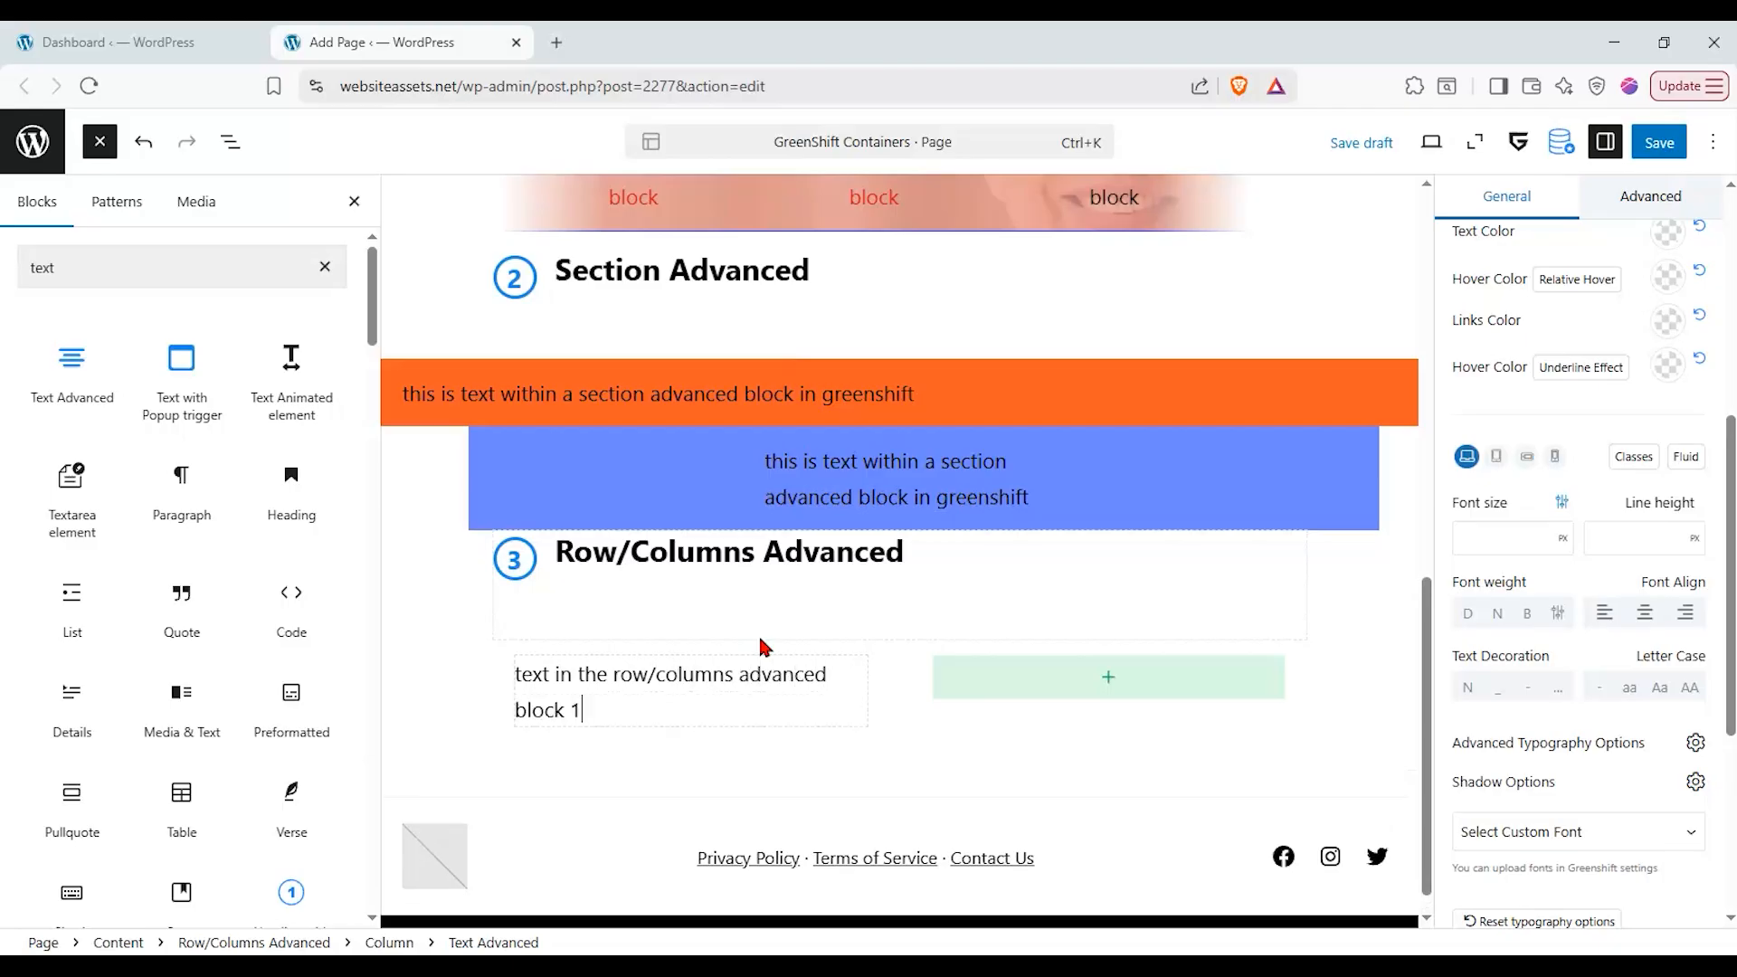
- Duplicate the Text Advanced block within the first column and change the copy's text to end in "block 2"
click(230, 142)
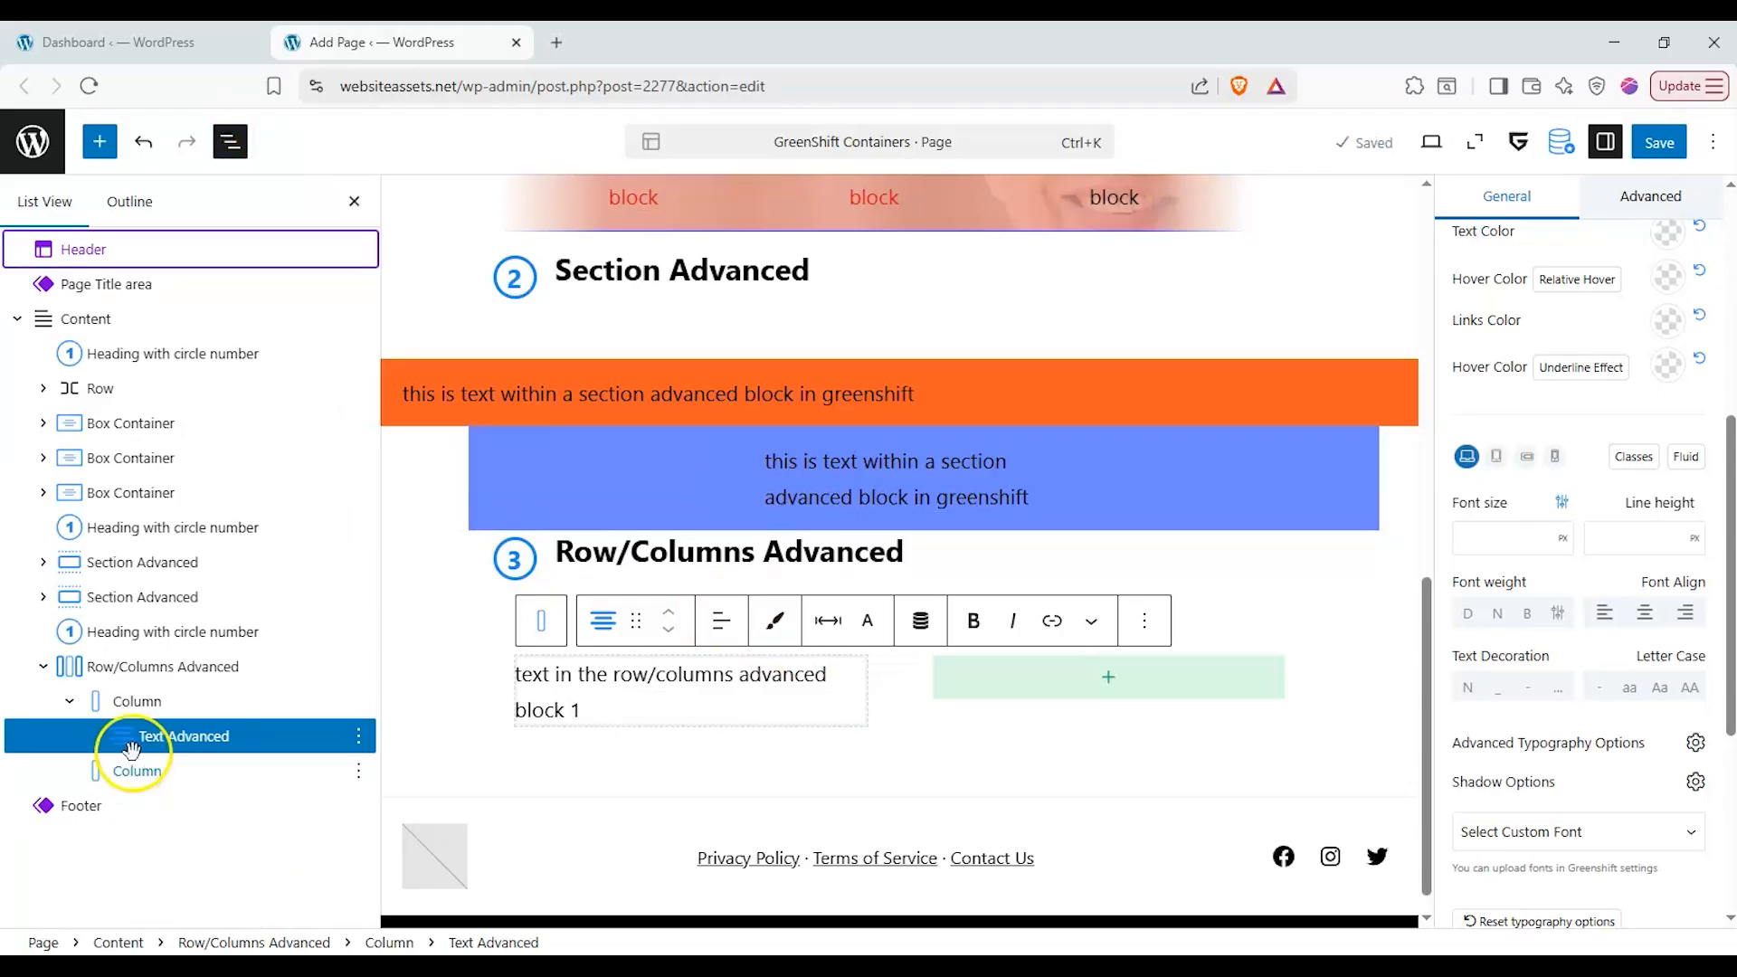
right_click(279, 729)
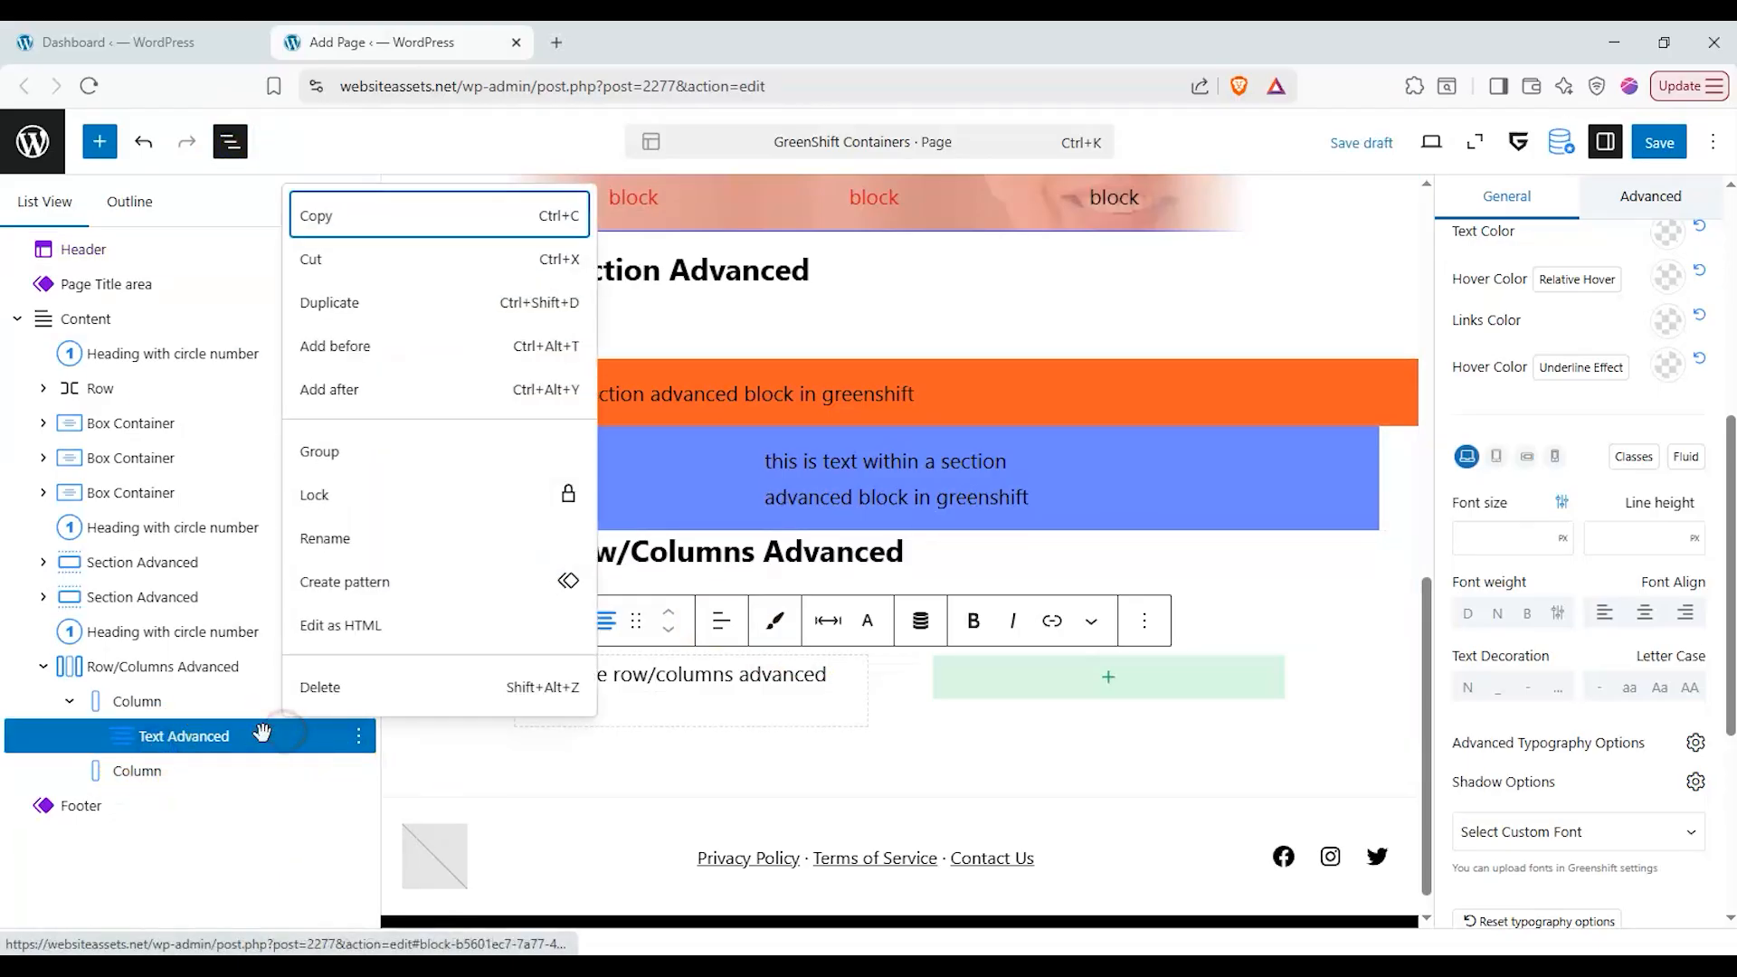
click(387, 304)
click(596, 782)
key(BackSpace)
text(2)
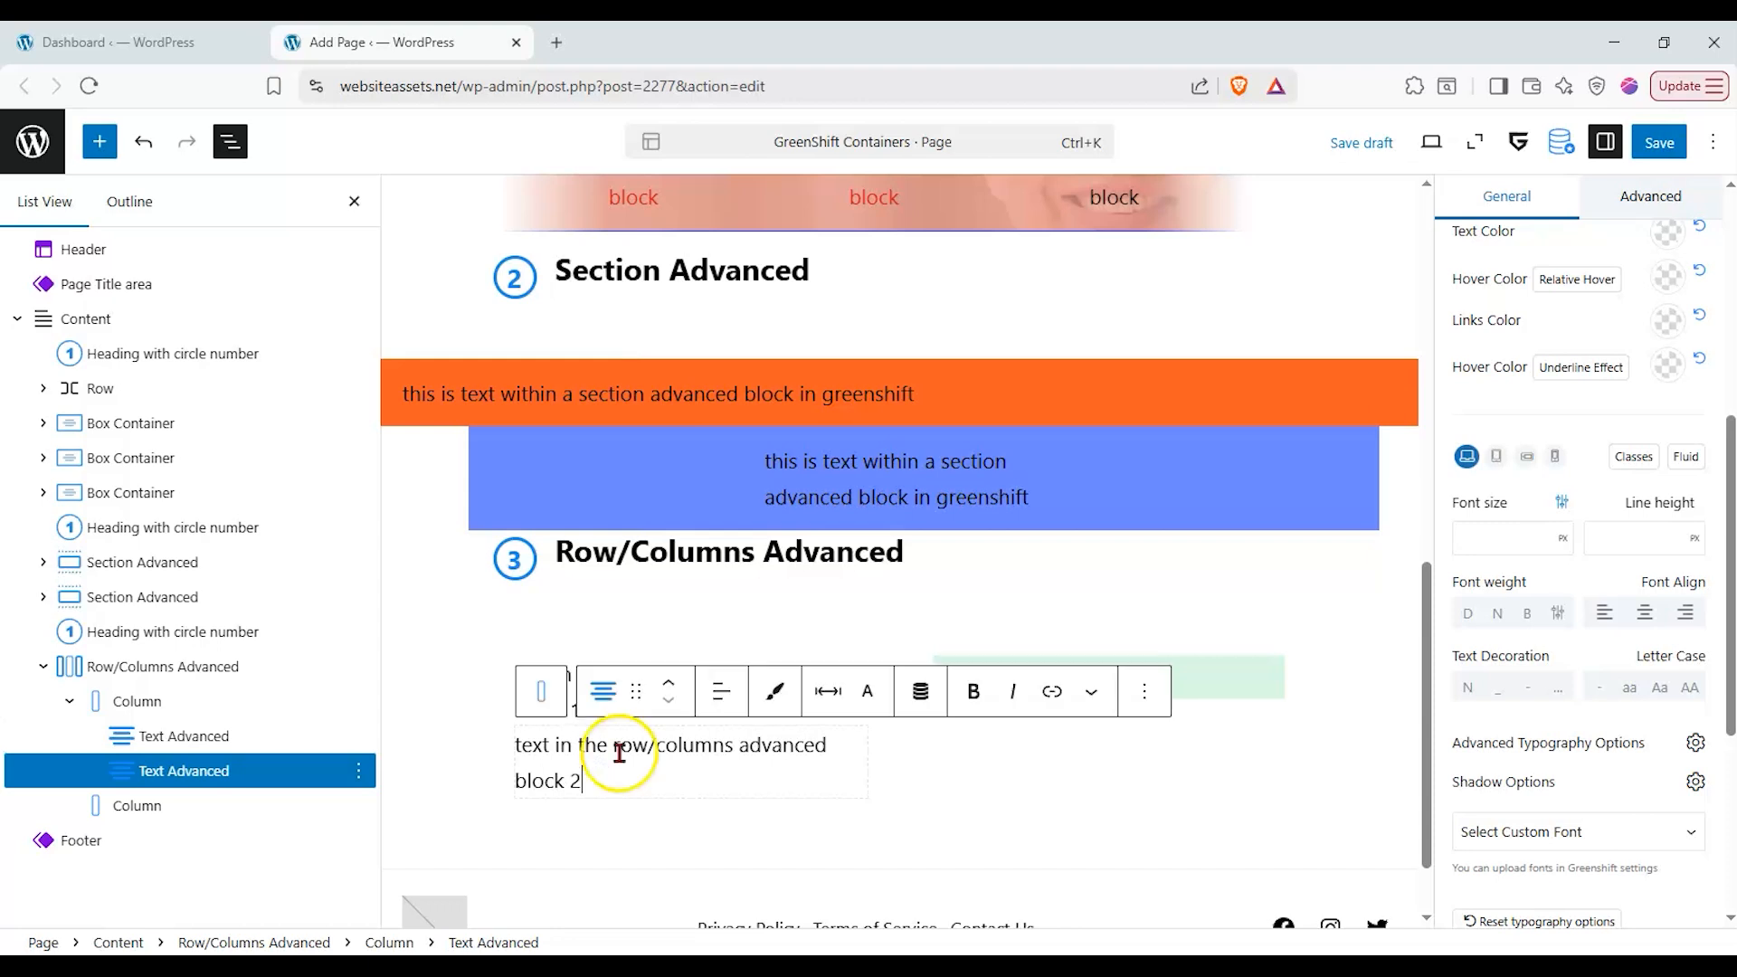
- Compare the first column's settings with those of its parent Row/Columns Advanced block
click(584, 652)
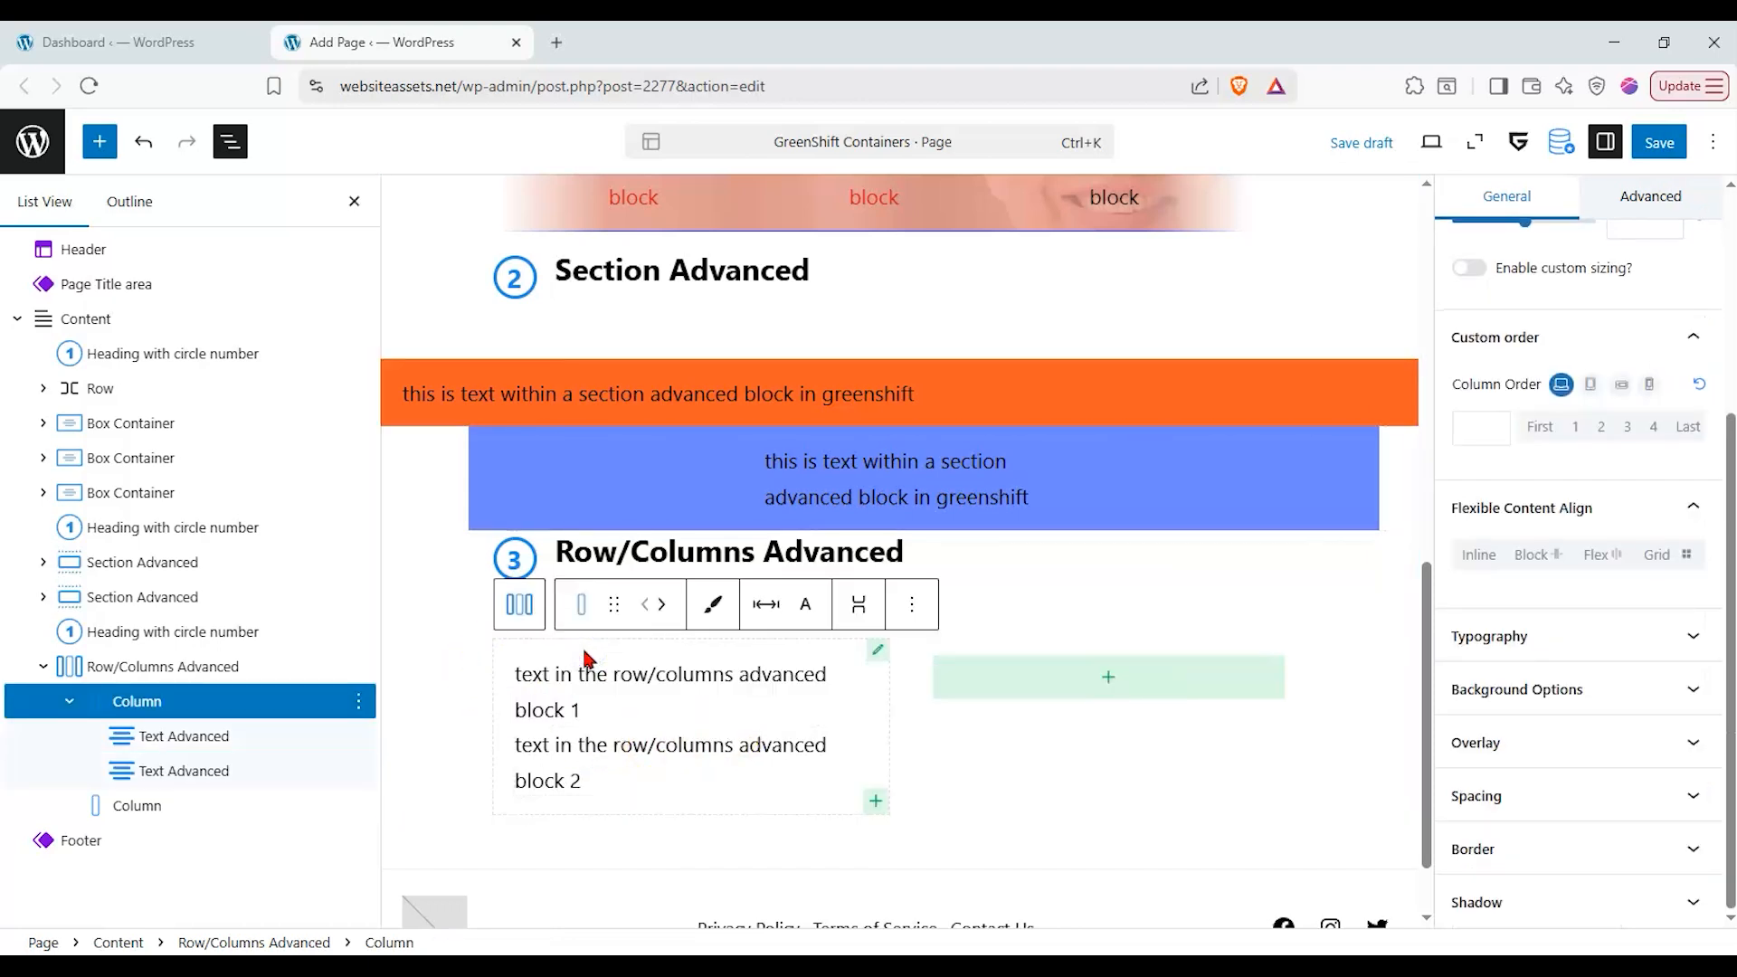
scroll(1596, 586, up, 4)
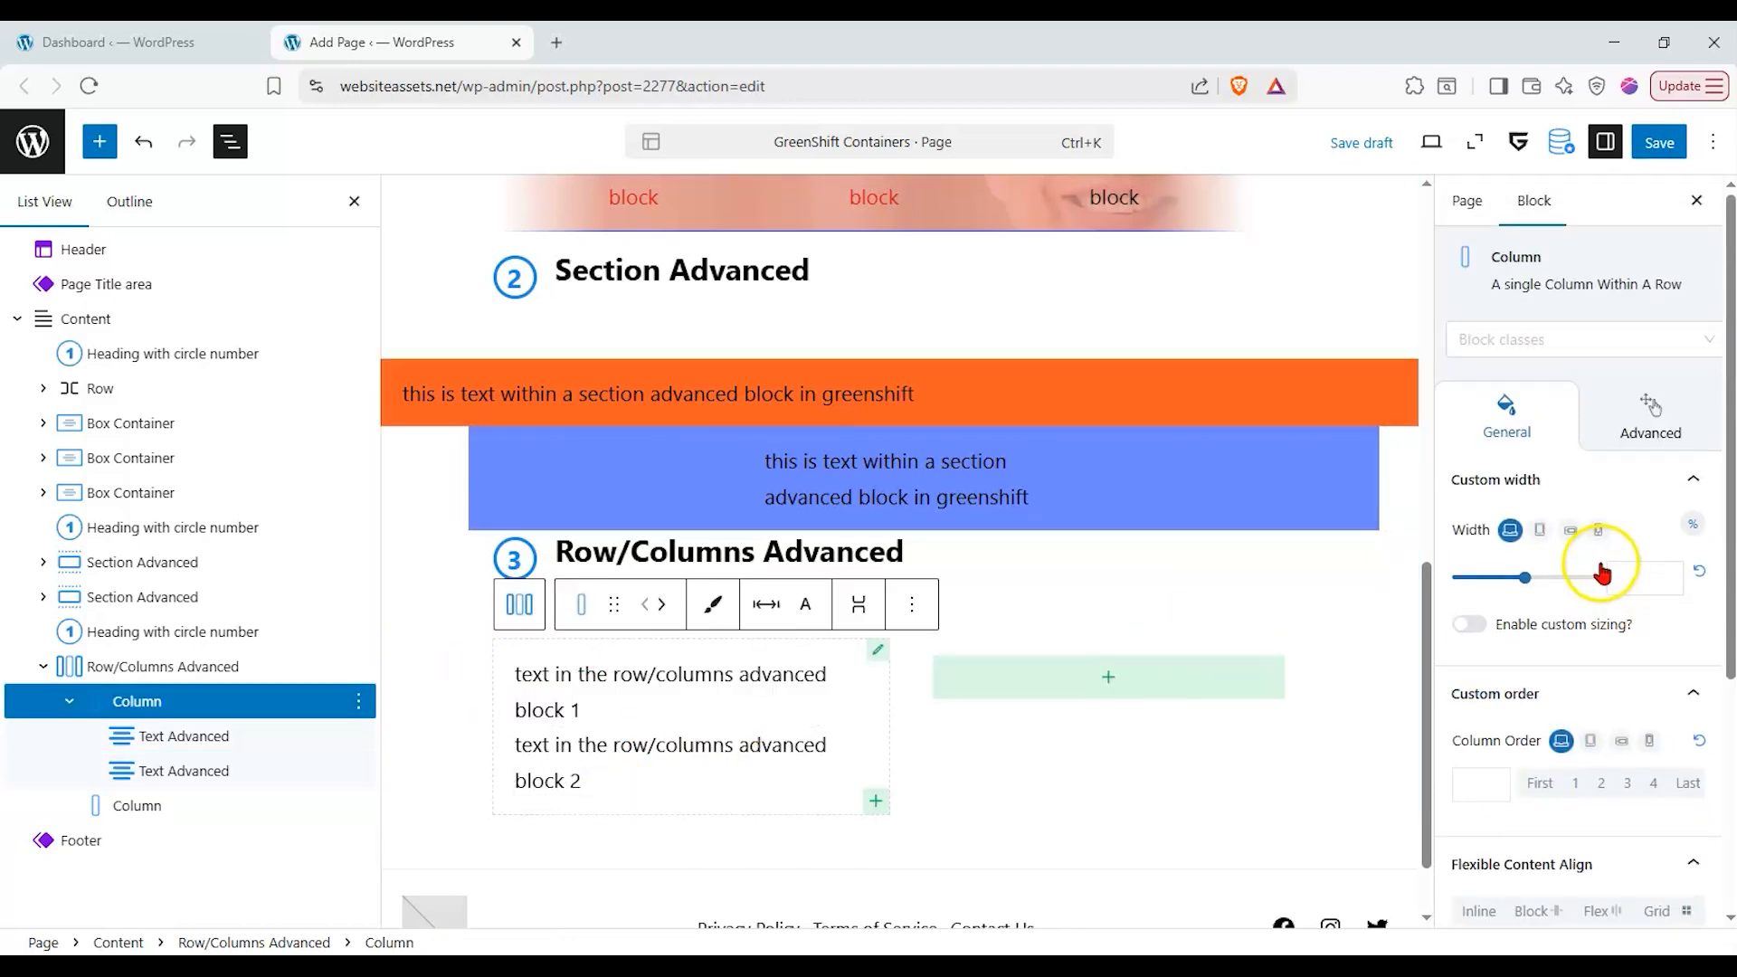
click(193, 666)
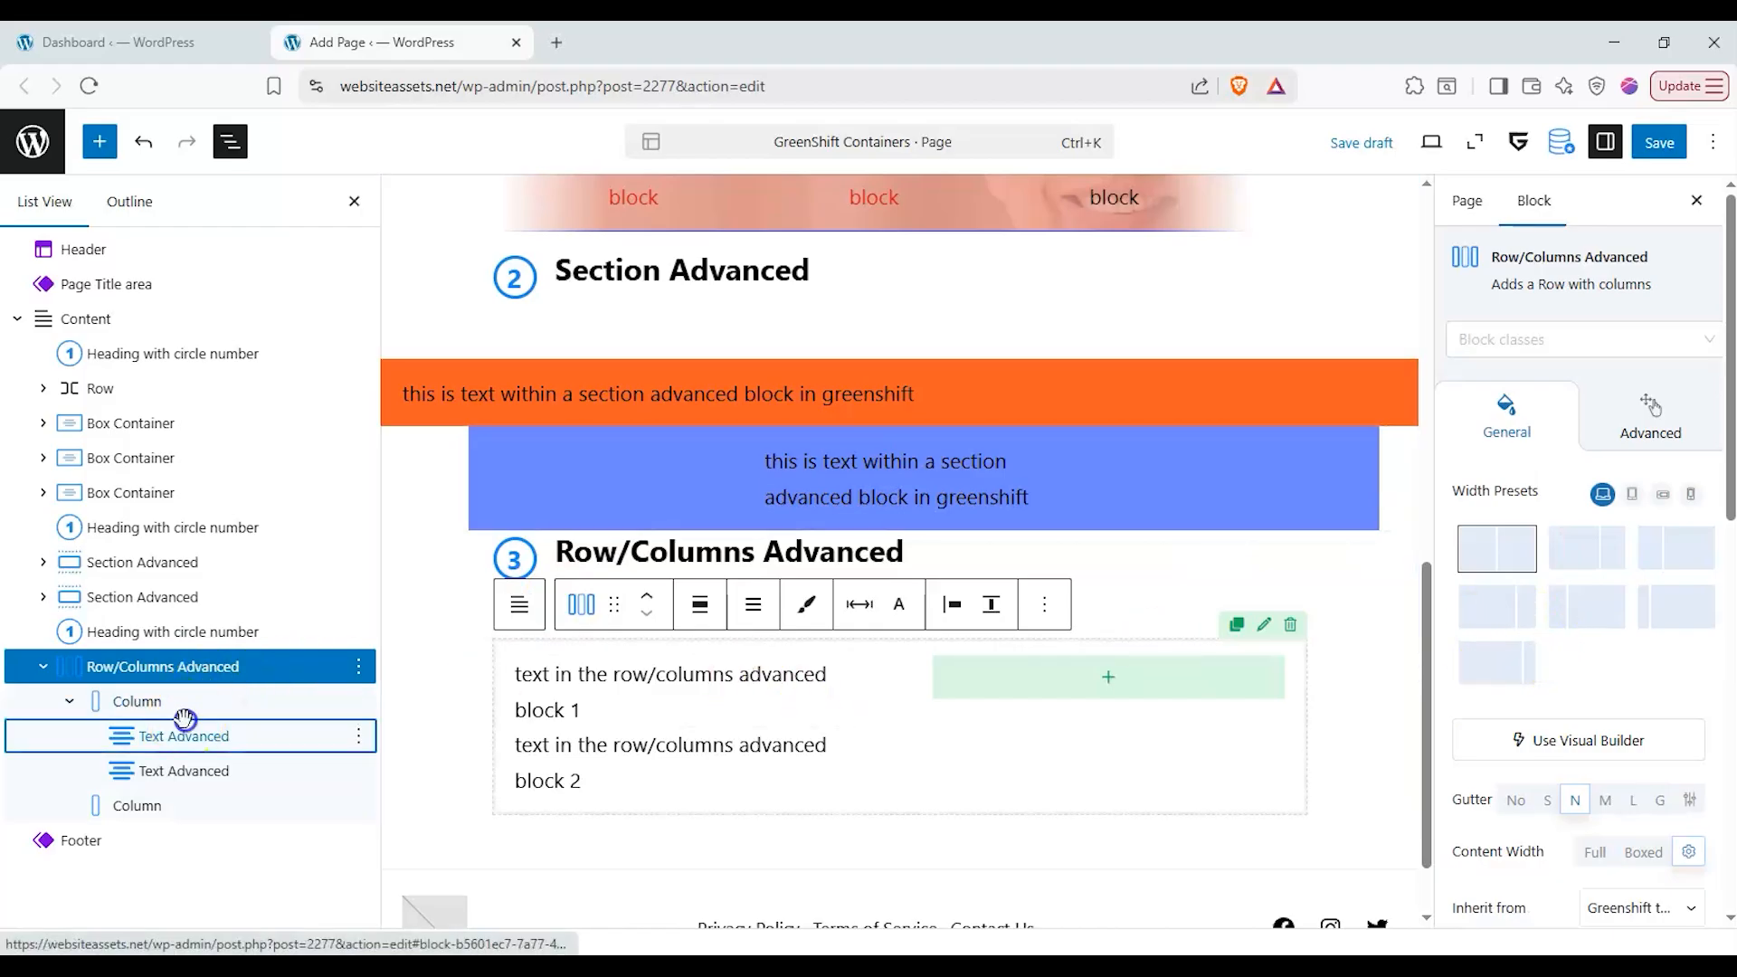
click(185, 704)
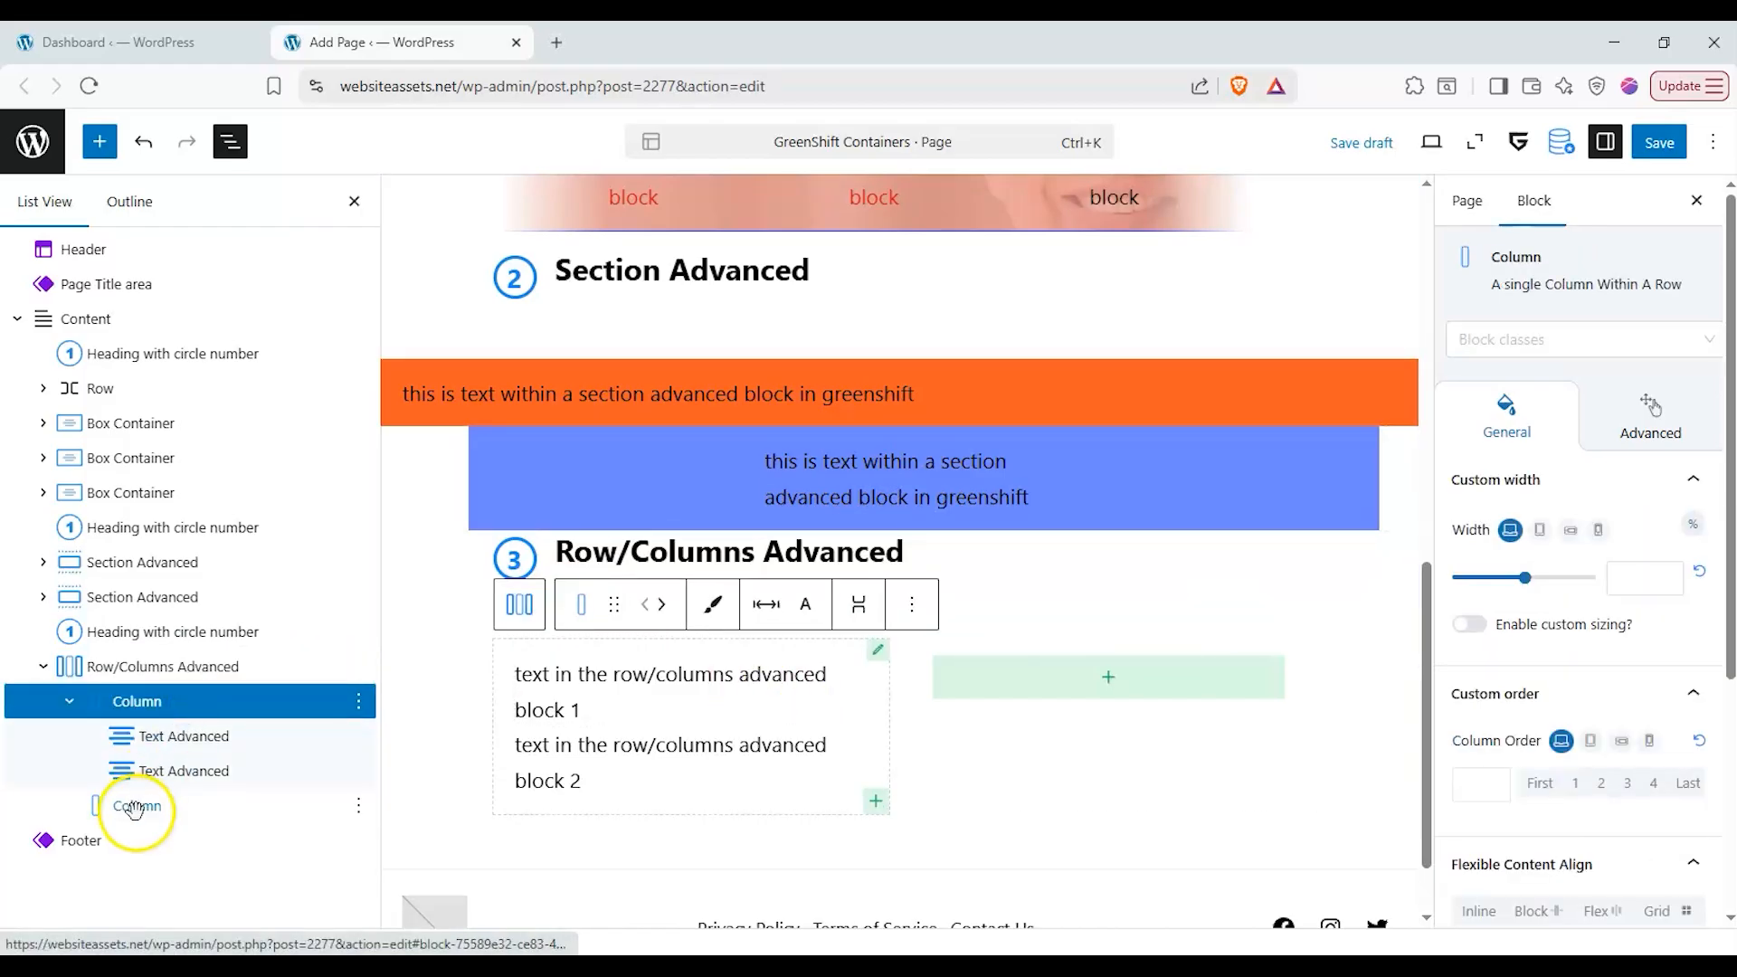
- Try the middle column position on the Row/Columns Advanced block and set Column Position in Row to top
click(181, 667)
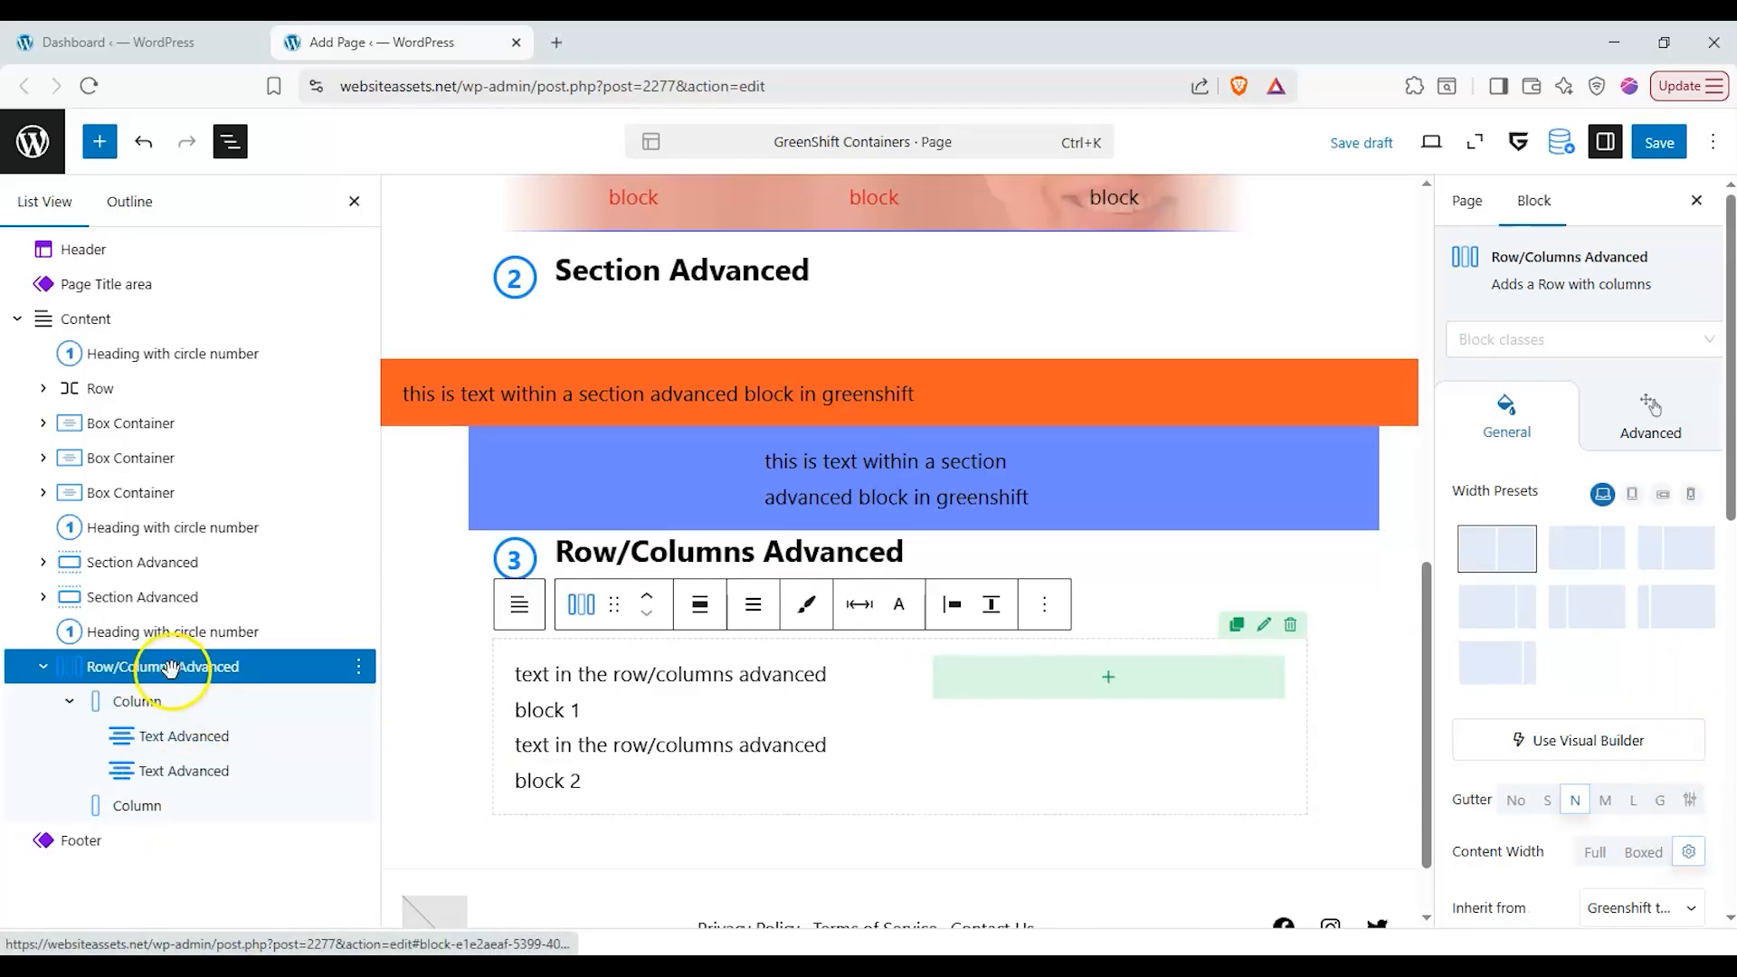
drag(1719, 439, 1723, 674)
click(1585, 610)
click(1626, 610)
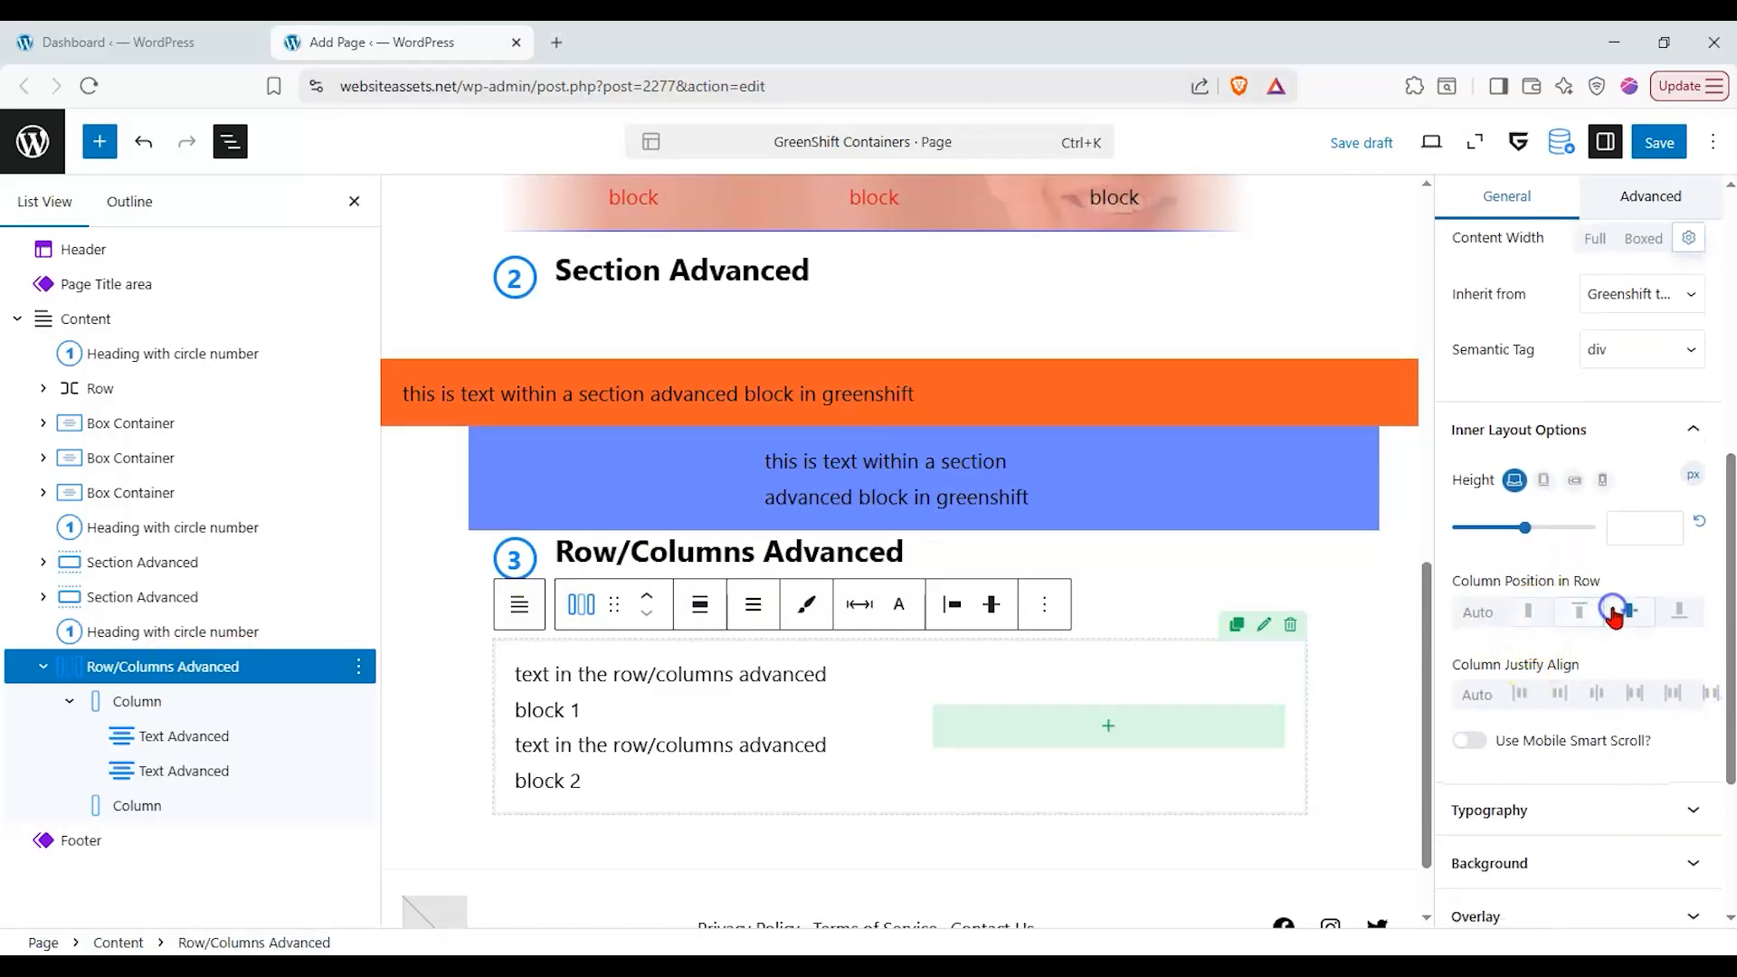
click(1583, 612)
- Try several Column Justify Align options on the Row/Columns Advanced block and set it to end alignment
click(1564, 695)
click(1596, 694)
click(1635, 695)
click(1670, 696)
click(1559, 698)
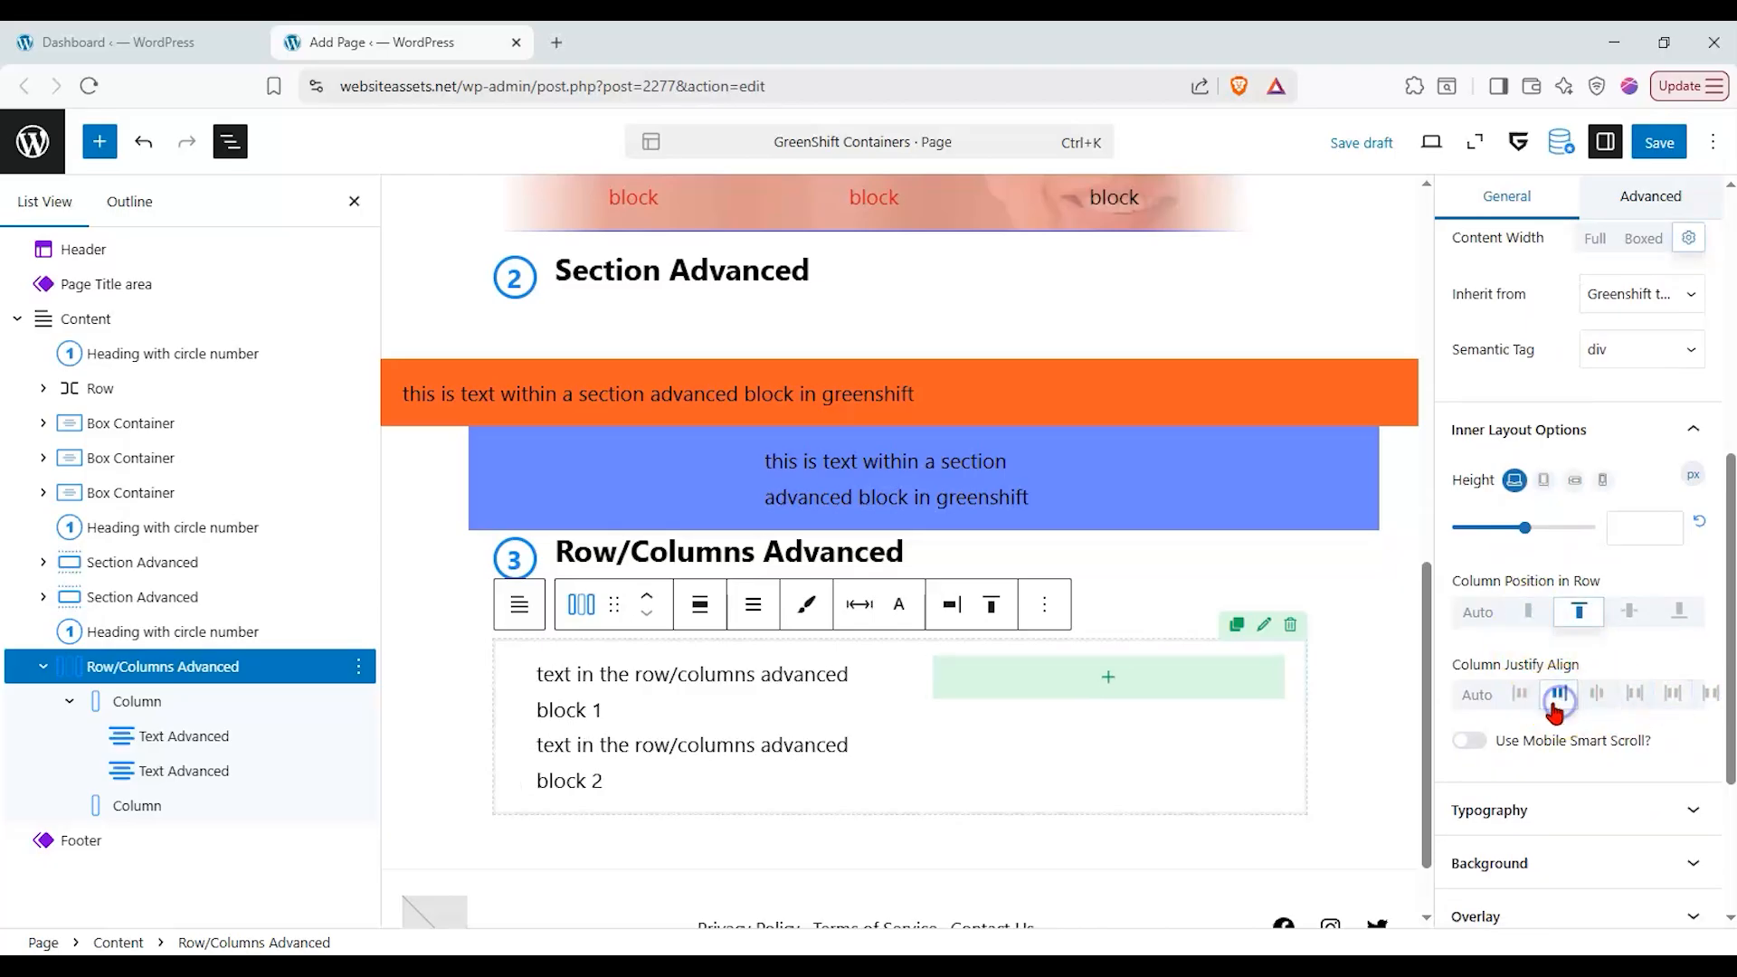
click(1594, 695)
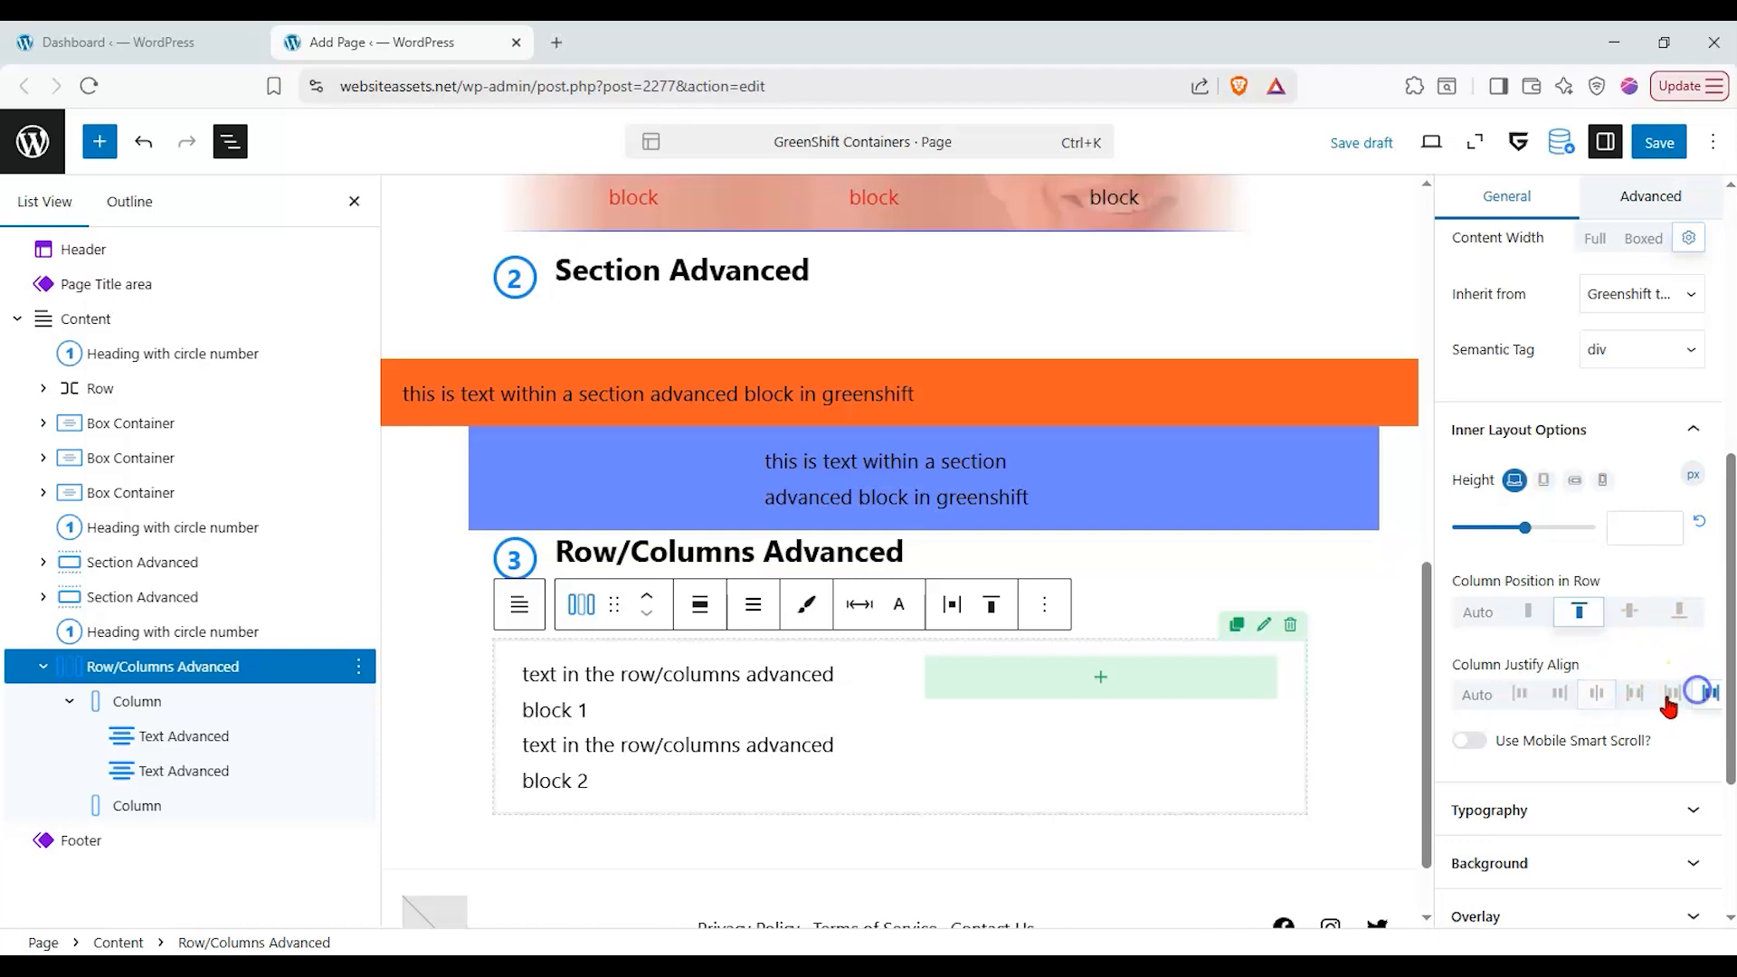
click(1552, 697)
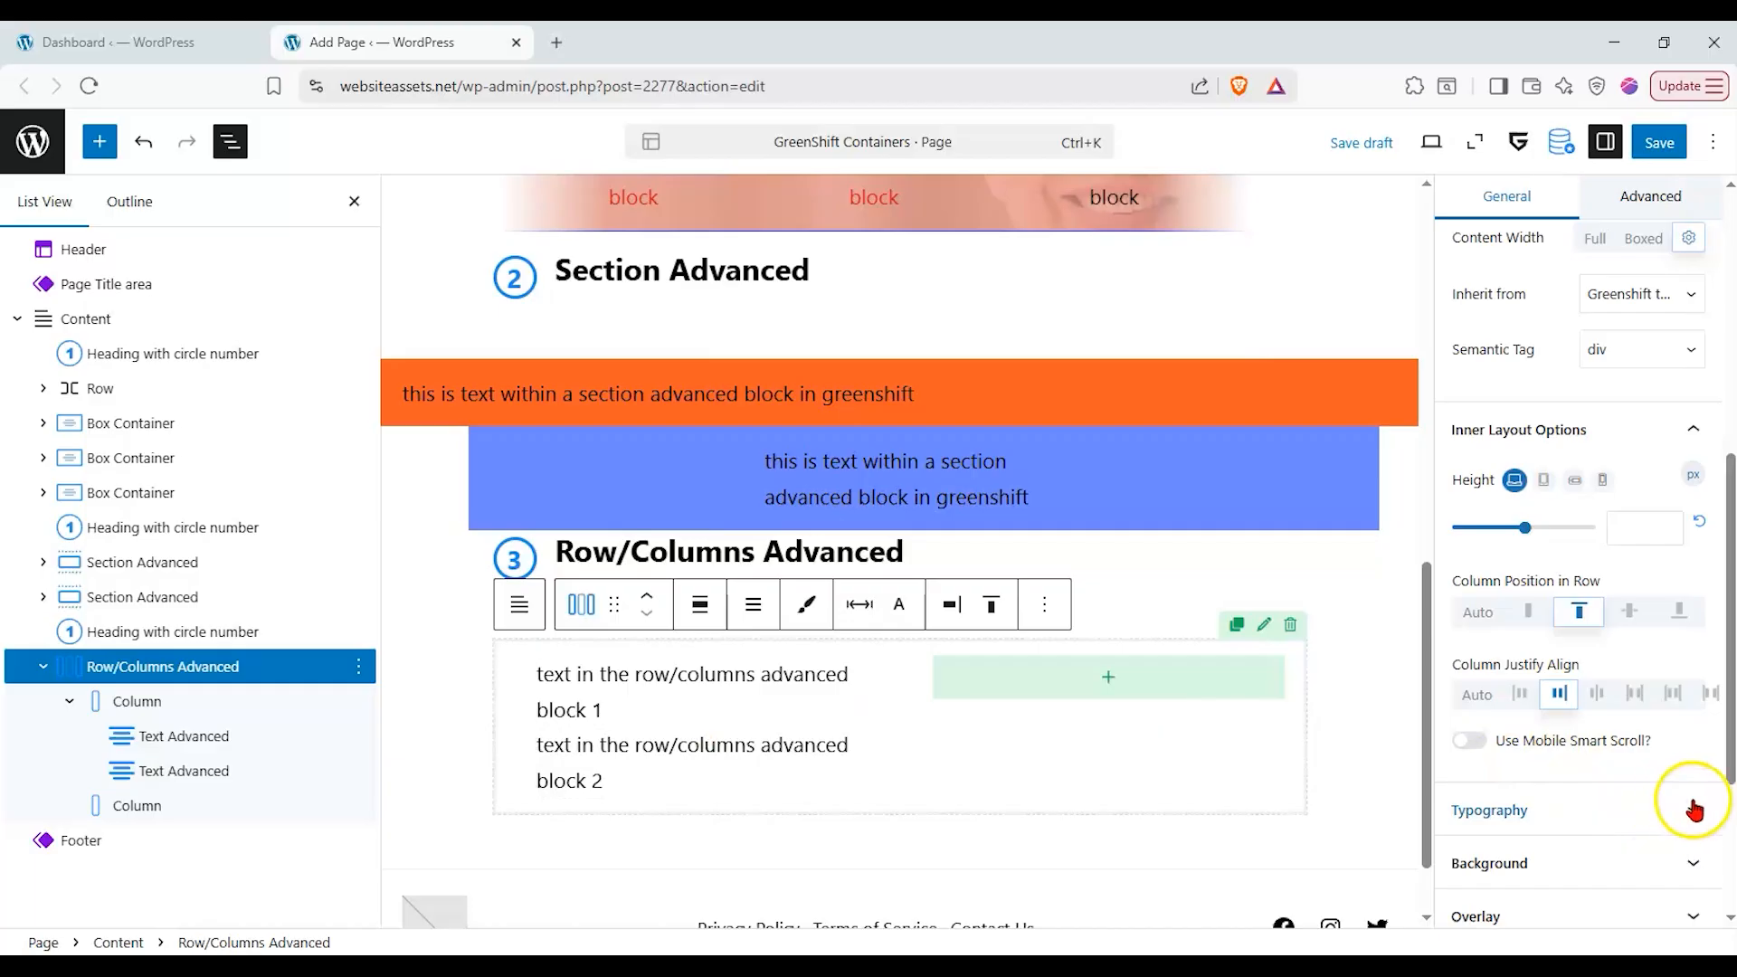
drag(1729, 774, 1728, 850)
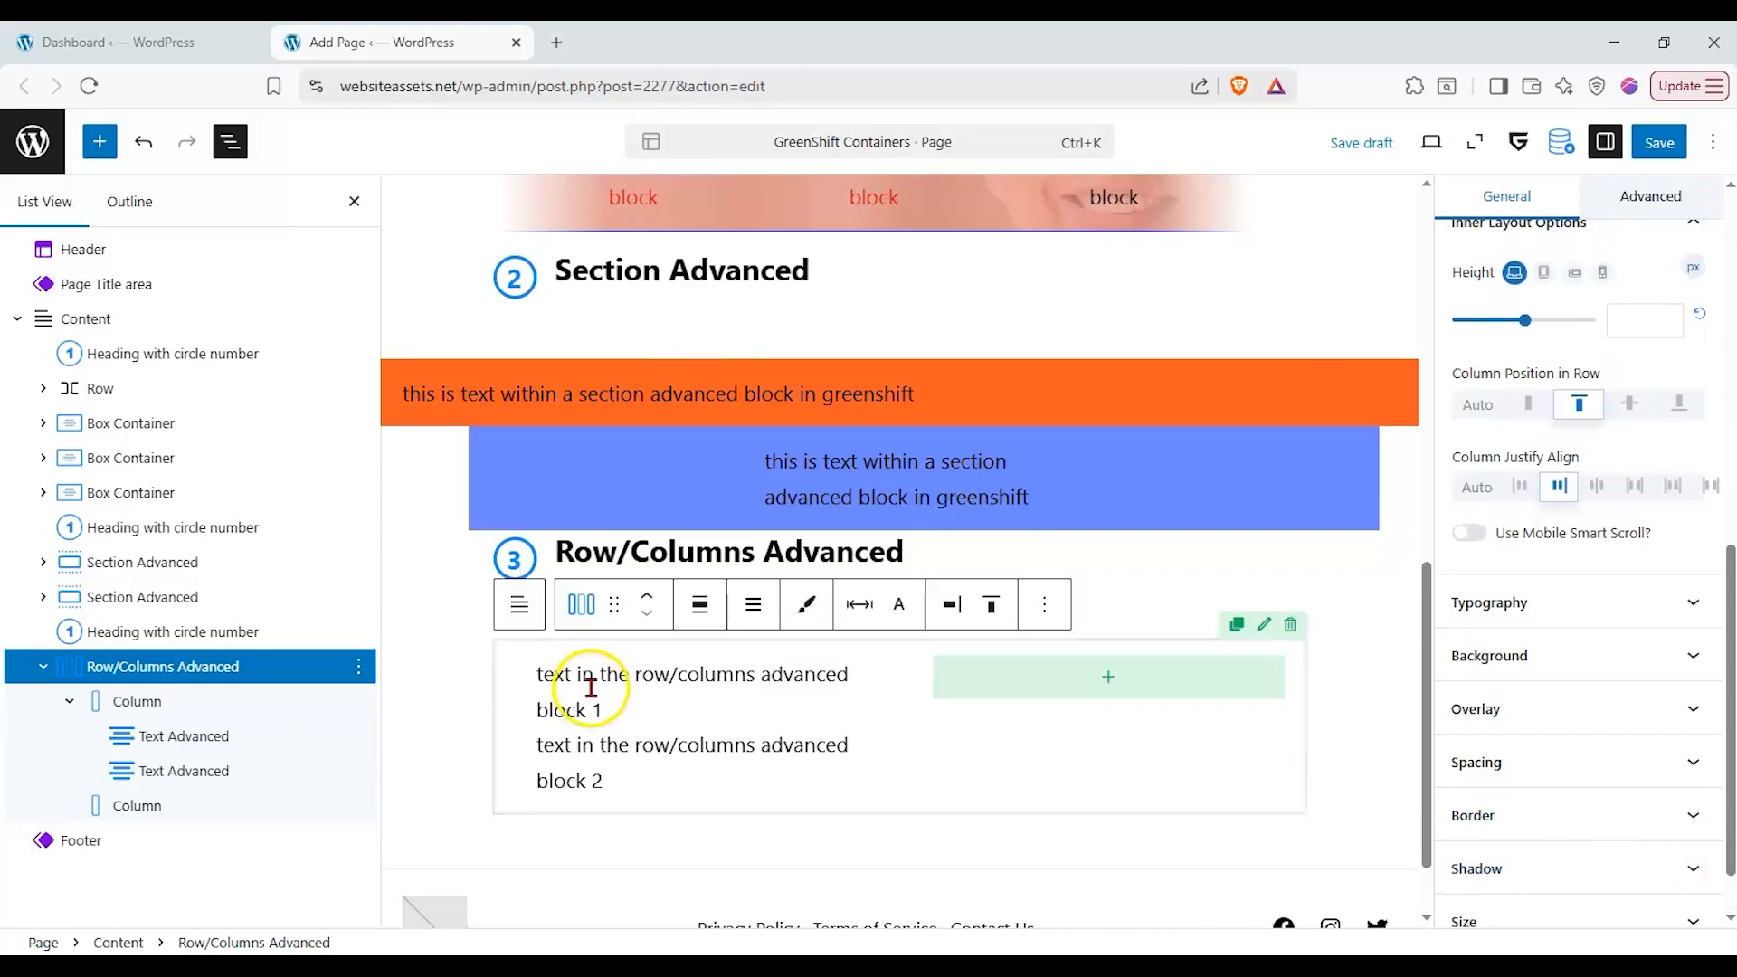
- Try the Flex and Inline options of Flexible Content Align on the first column
click(127, 702)
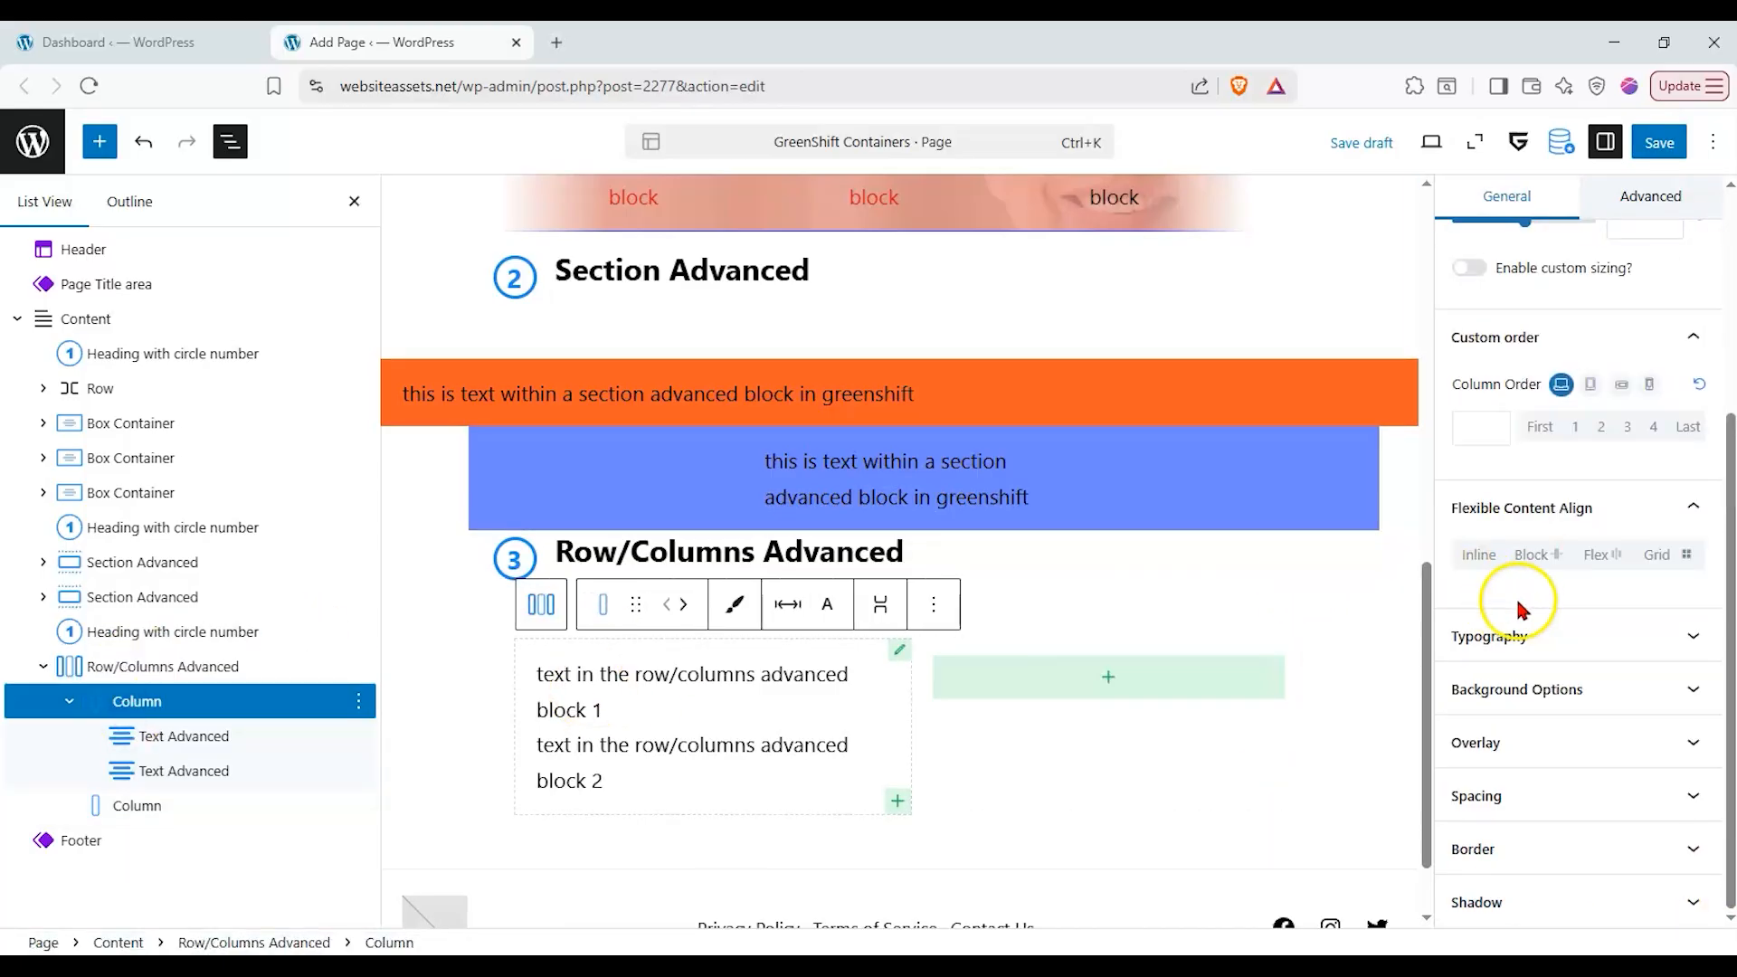
scroll(1563, 643, up, 3)
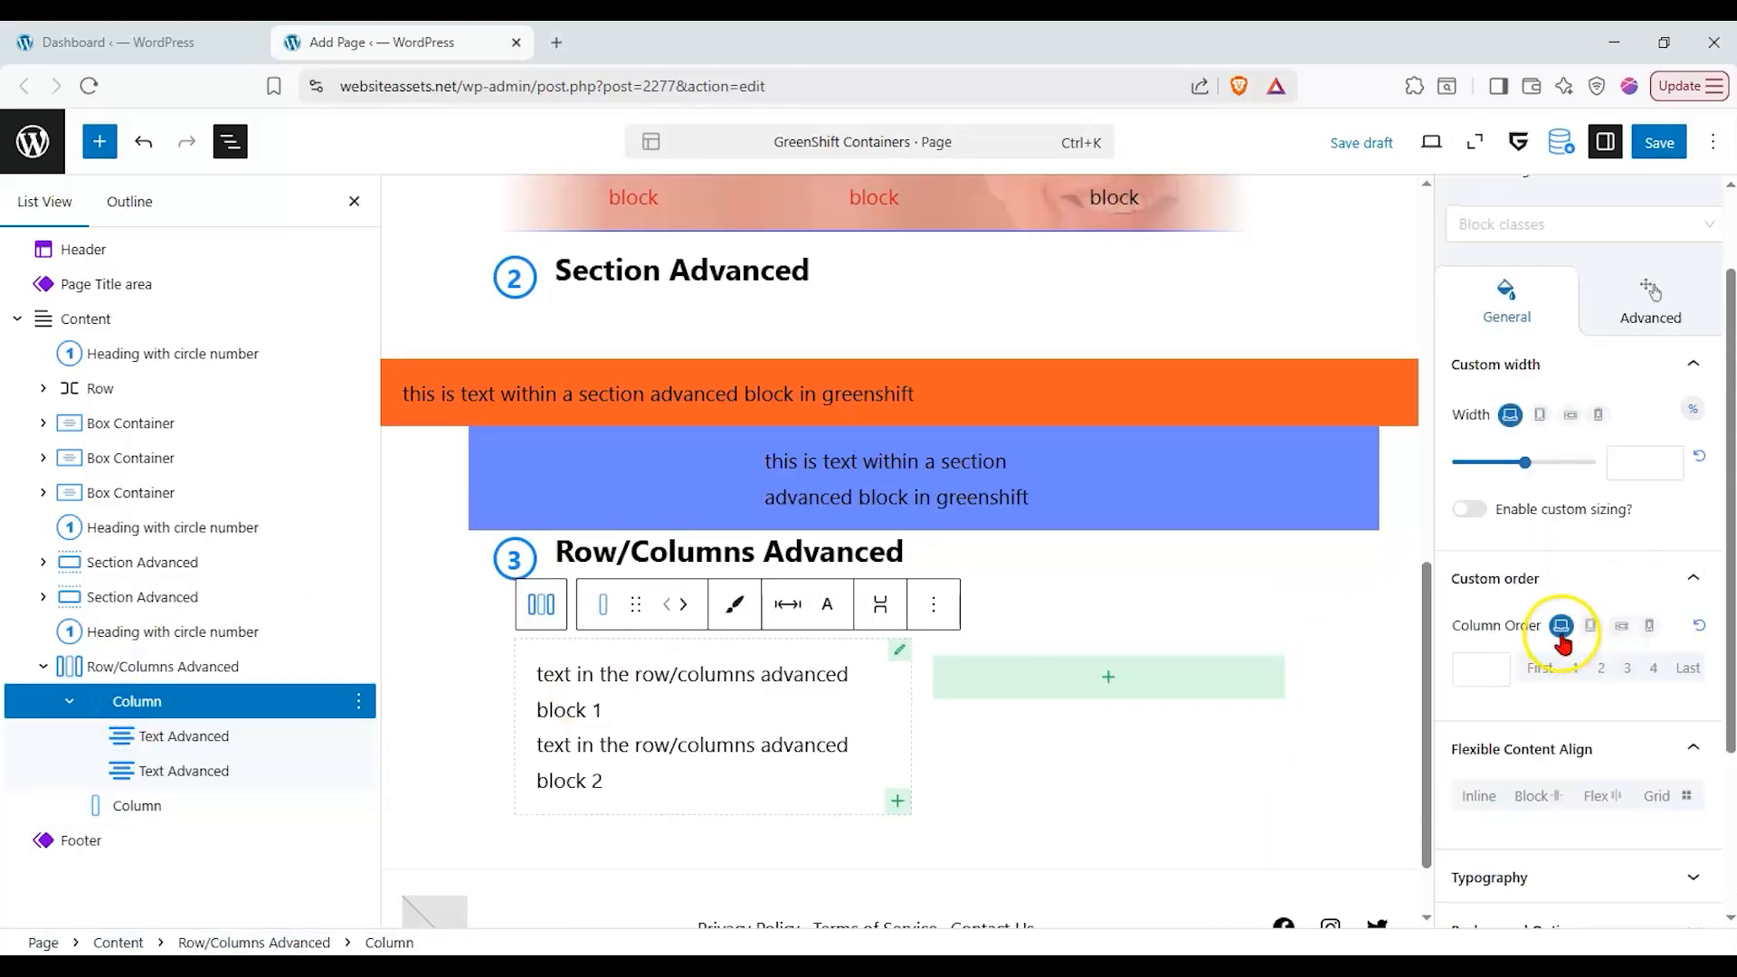
click(1598, 796)
click(1499, 800)
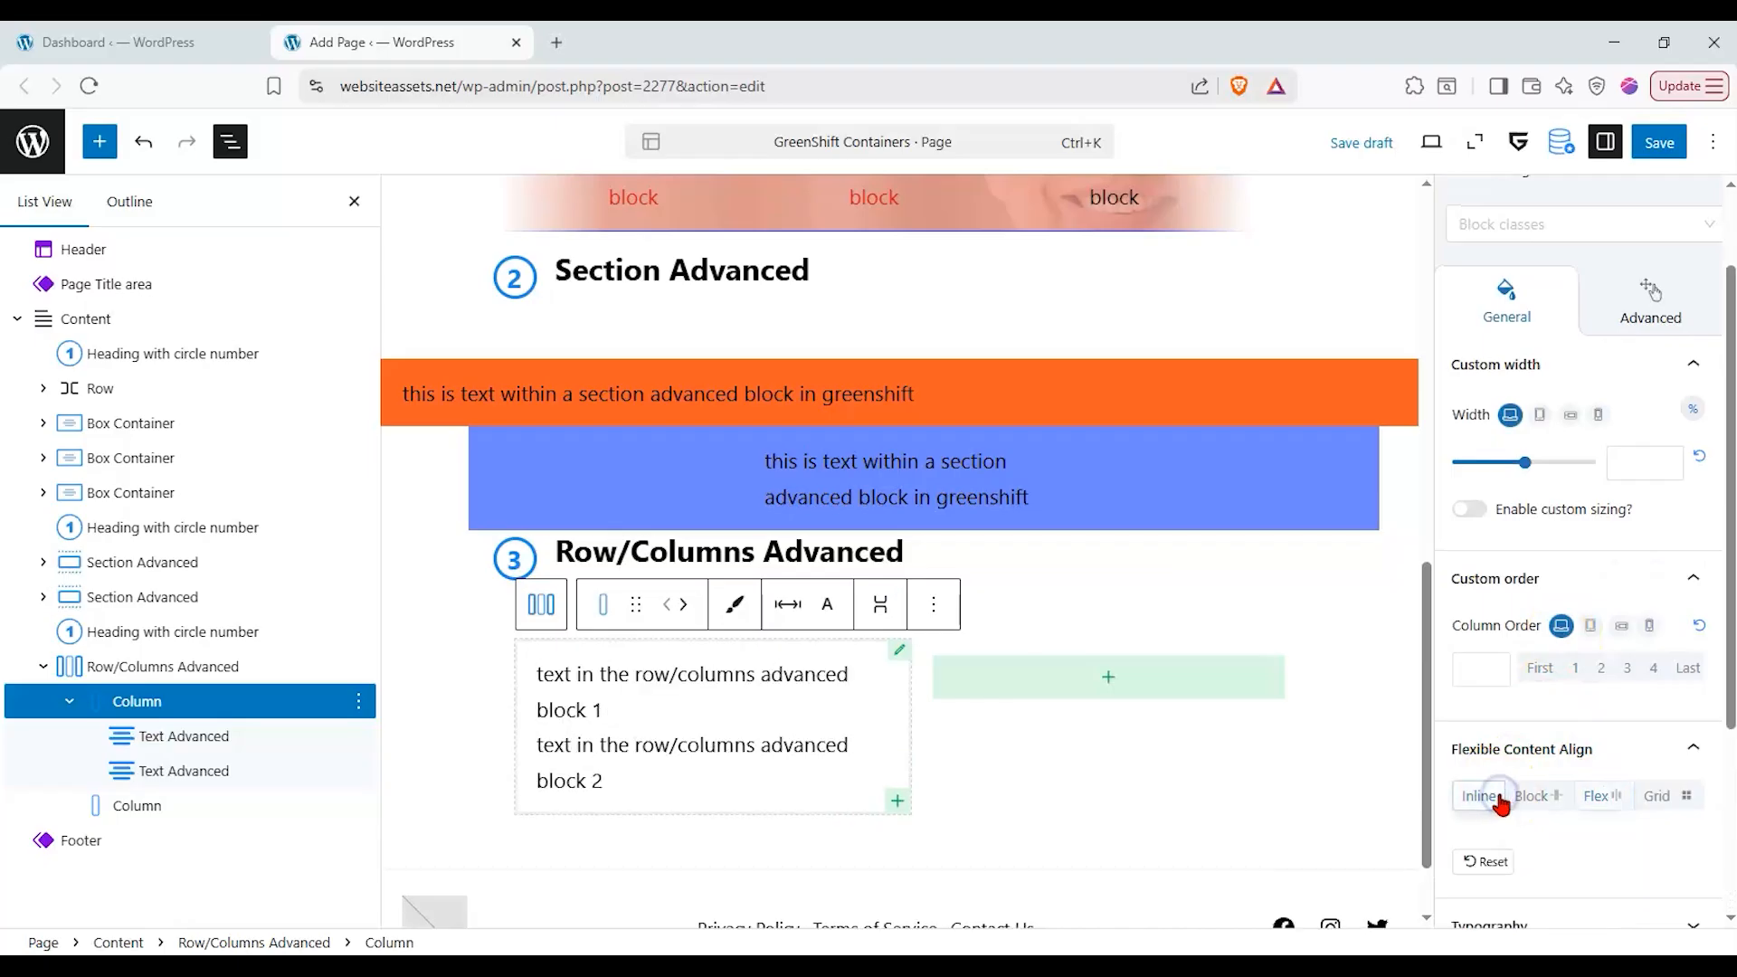
click(1594, 797)
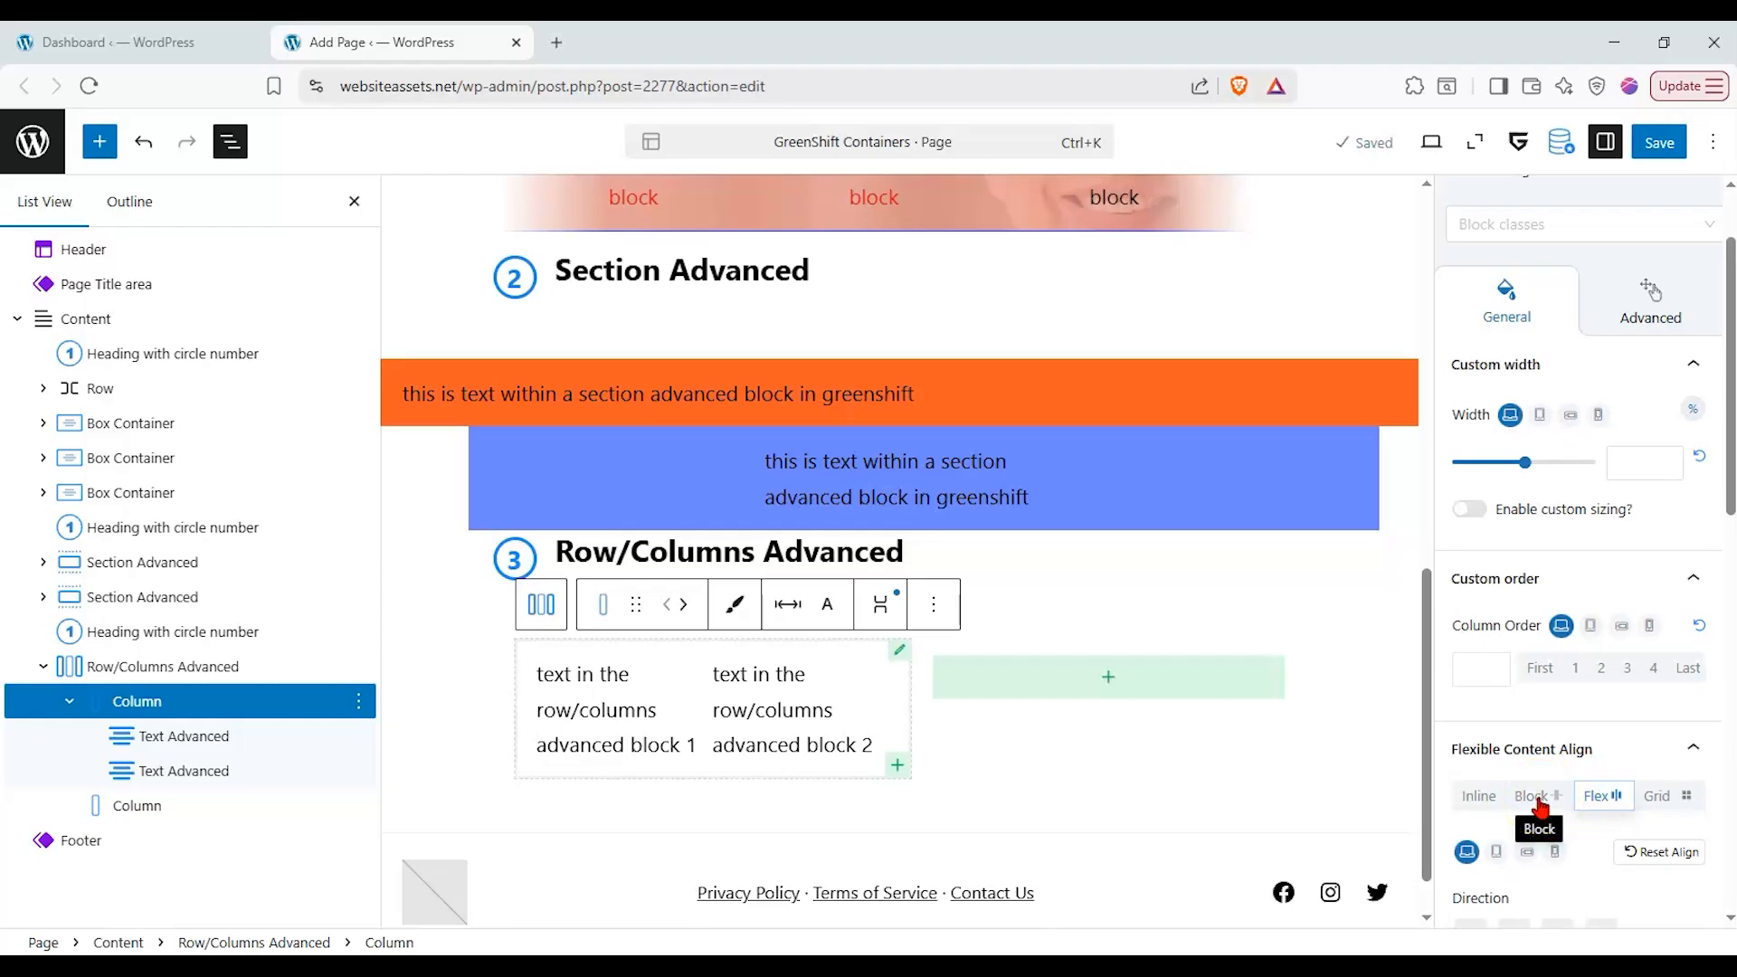
click(1493, 802)
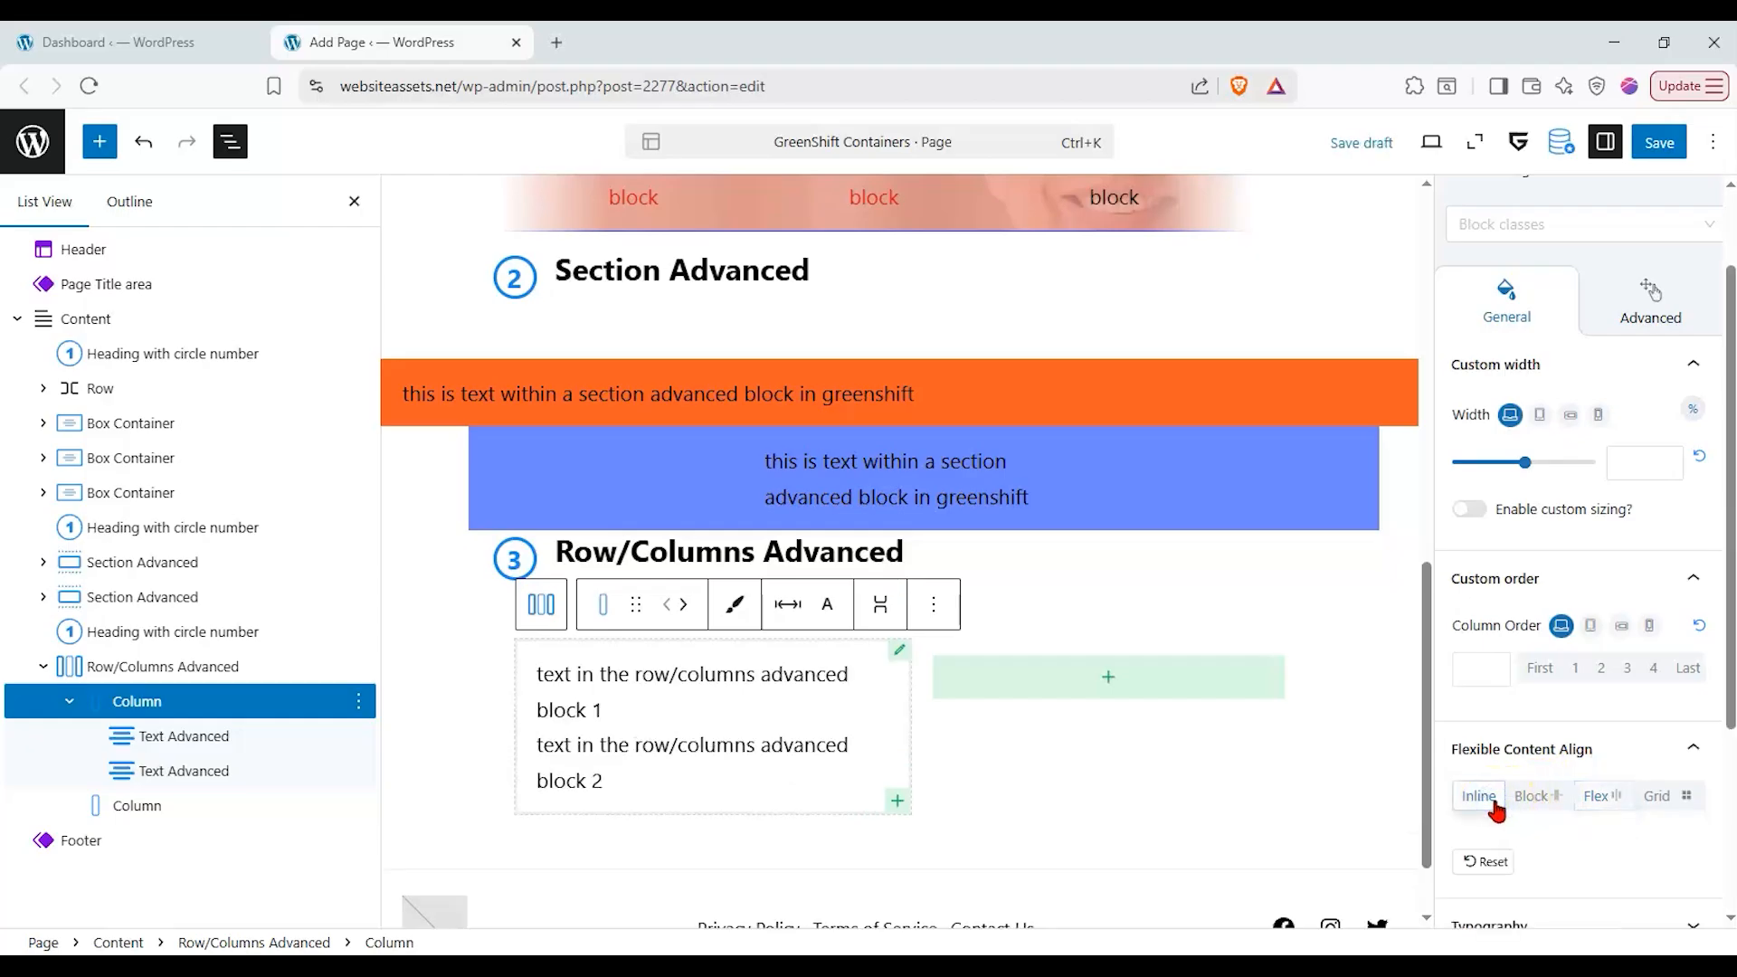
- Check the parent row's layout settings and set the first column's Flexible Content Align to Flex
click(264, 674)
scroll(1629, 776, down, 6)
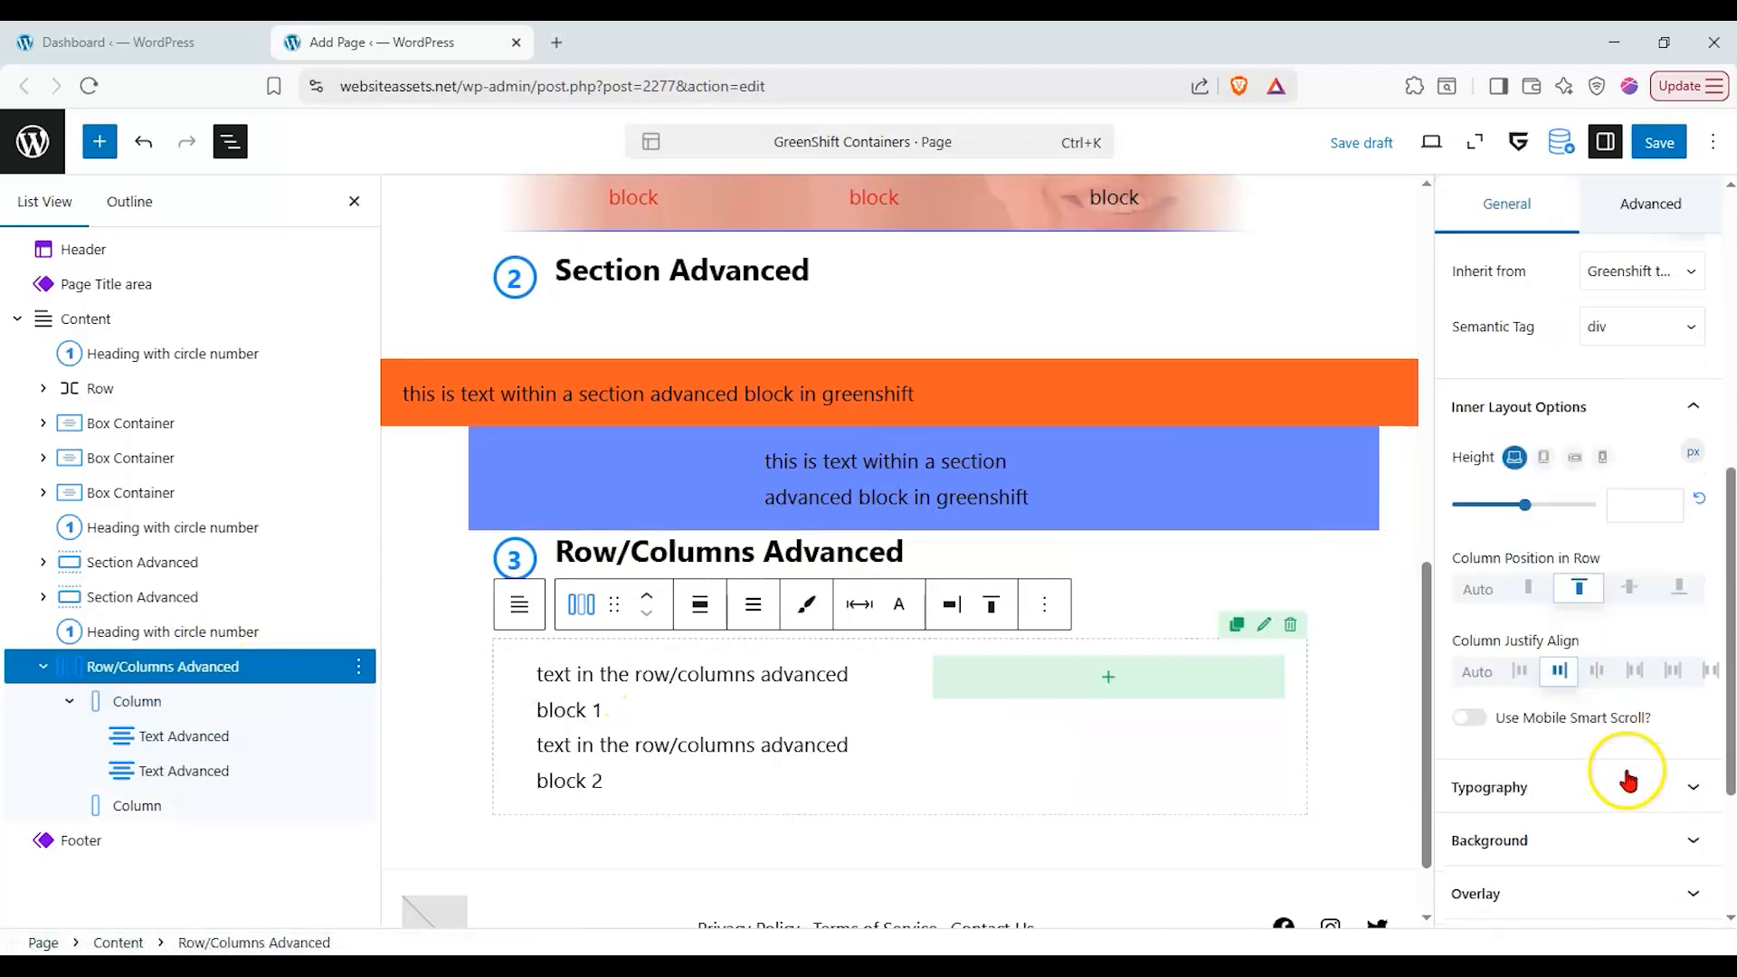
click(181, 731)
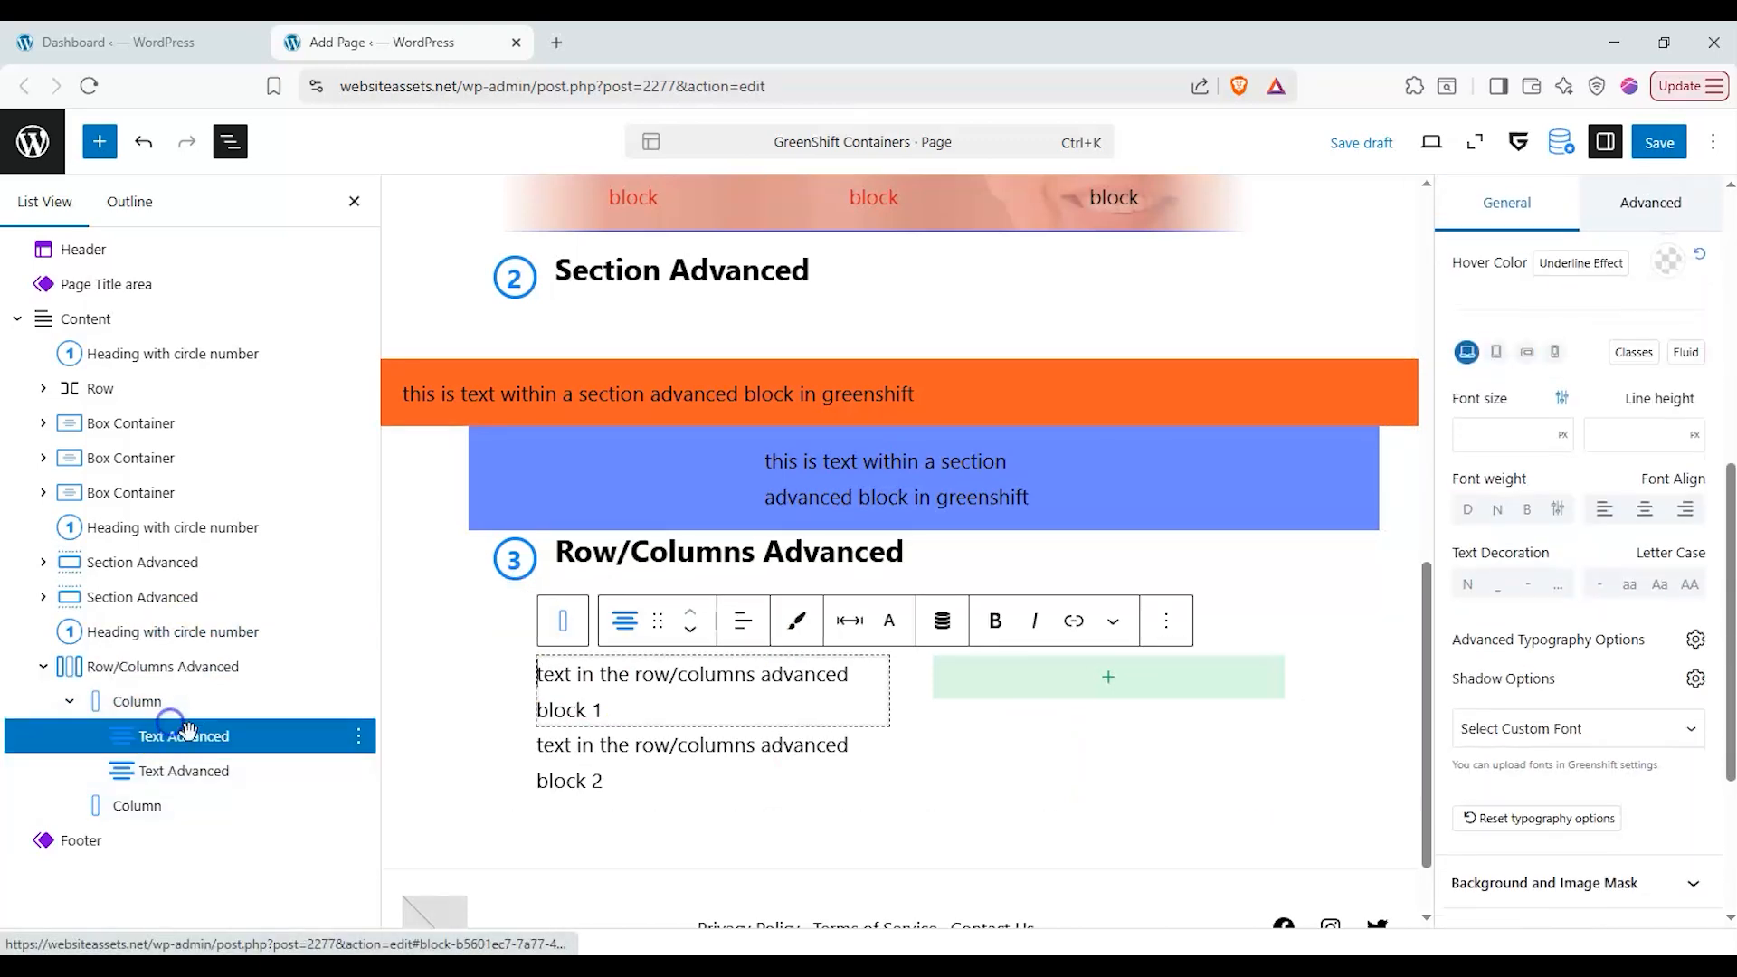
click(201, 710)
click(1537, 507)
click(1603, 506)
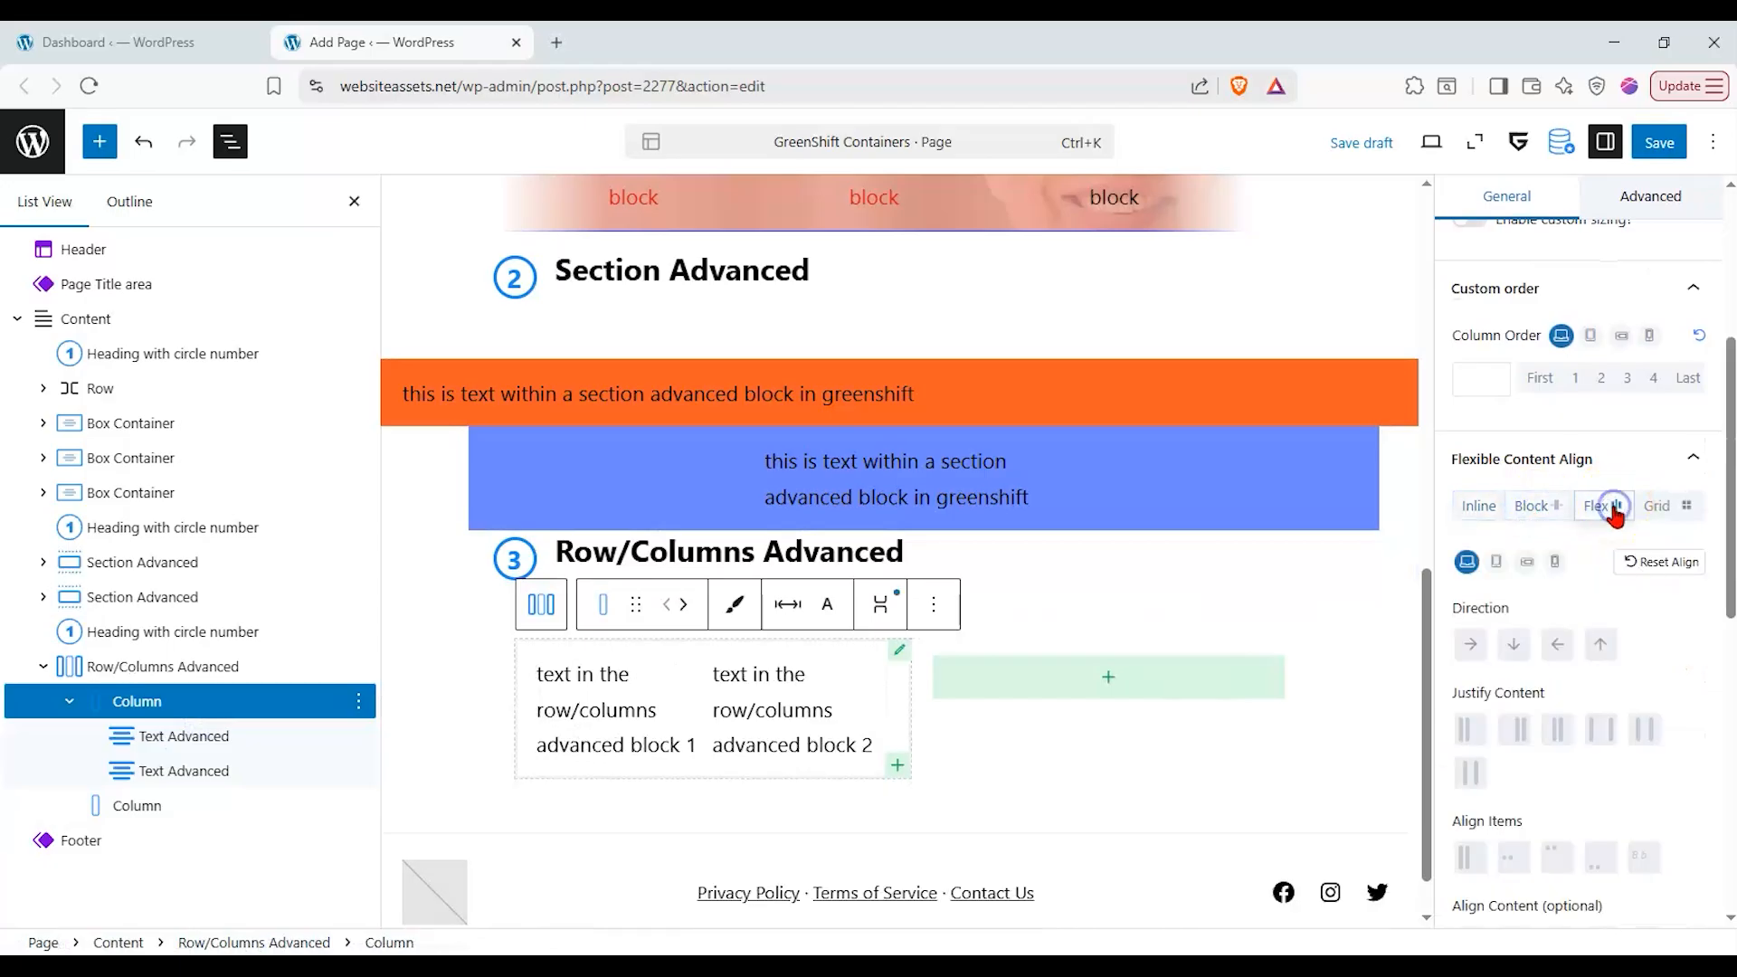
- Try the flex directions on the first column, setting Direction to rightward and Justify Content to center
click(1514, 737)
click(1513, 644)
click(1557, 644)
click(1601, 644)
click(1473, 645)
click(1514, 646)
click(1455, 653)
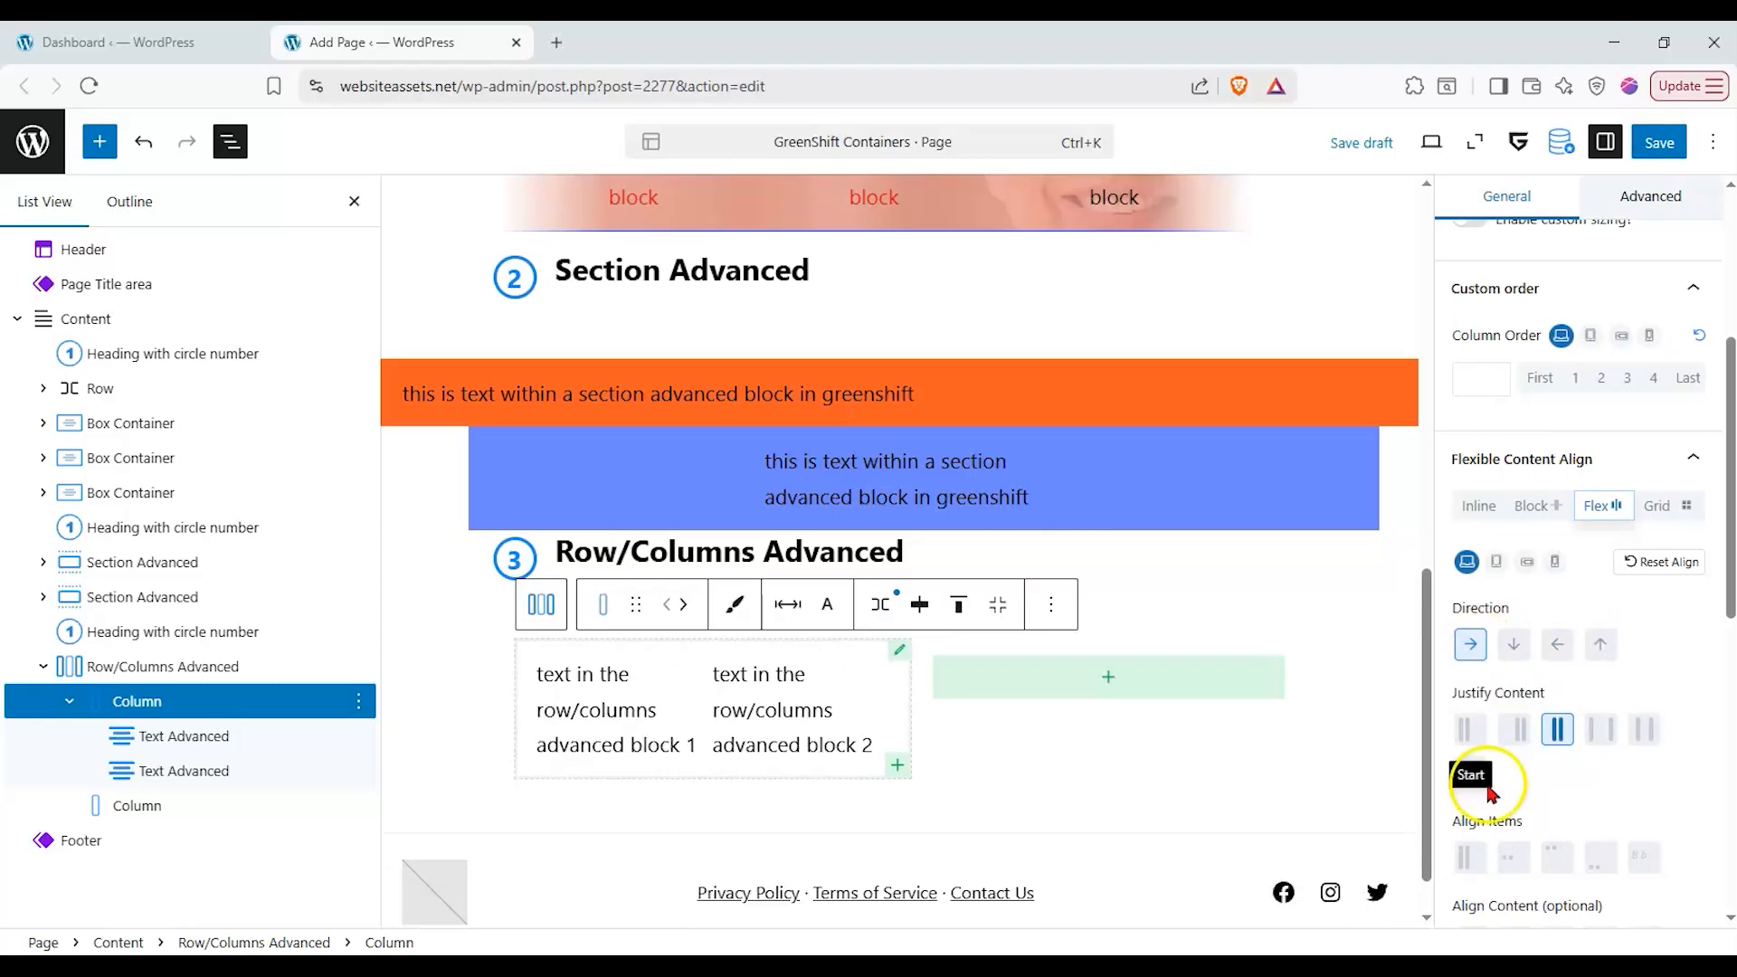
- Set the first column's Align Items to stretch, Align Content to start and Wrap to no wrap
click(1470, 855)
scroll(1692, 778, down, 2)
click(1472, 832)
scroll(1526, 801, down, 2)
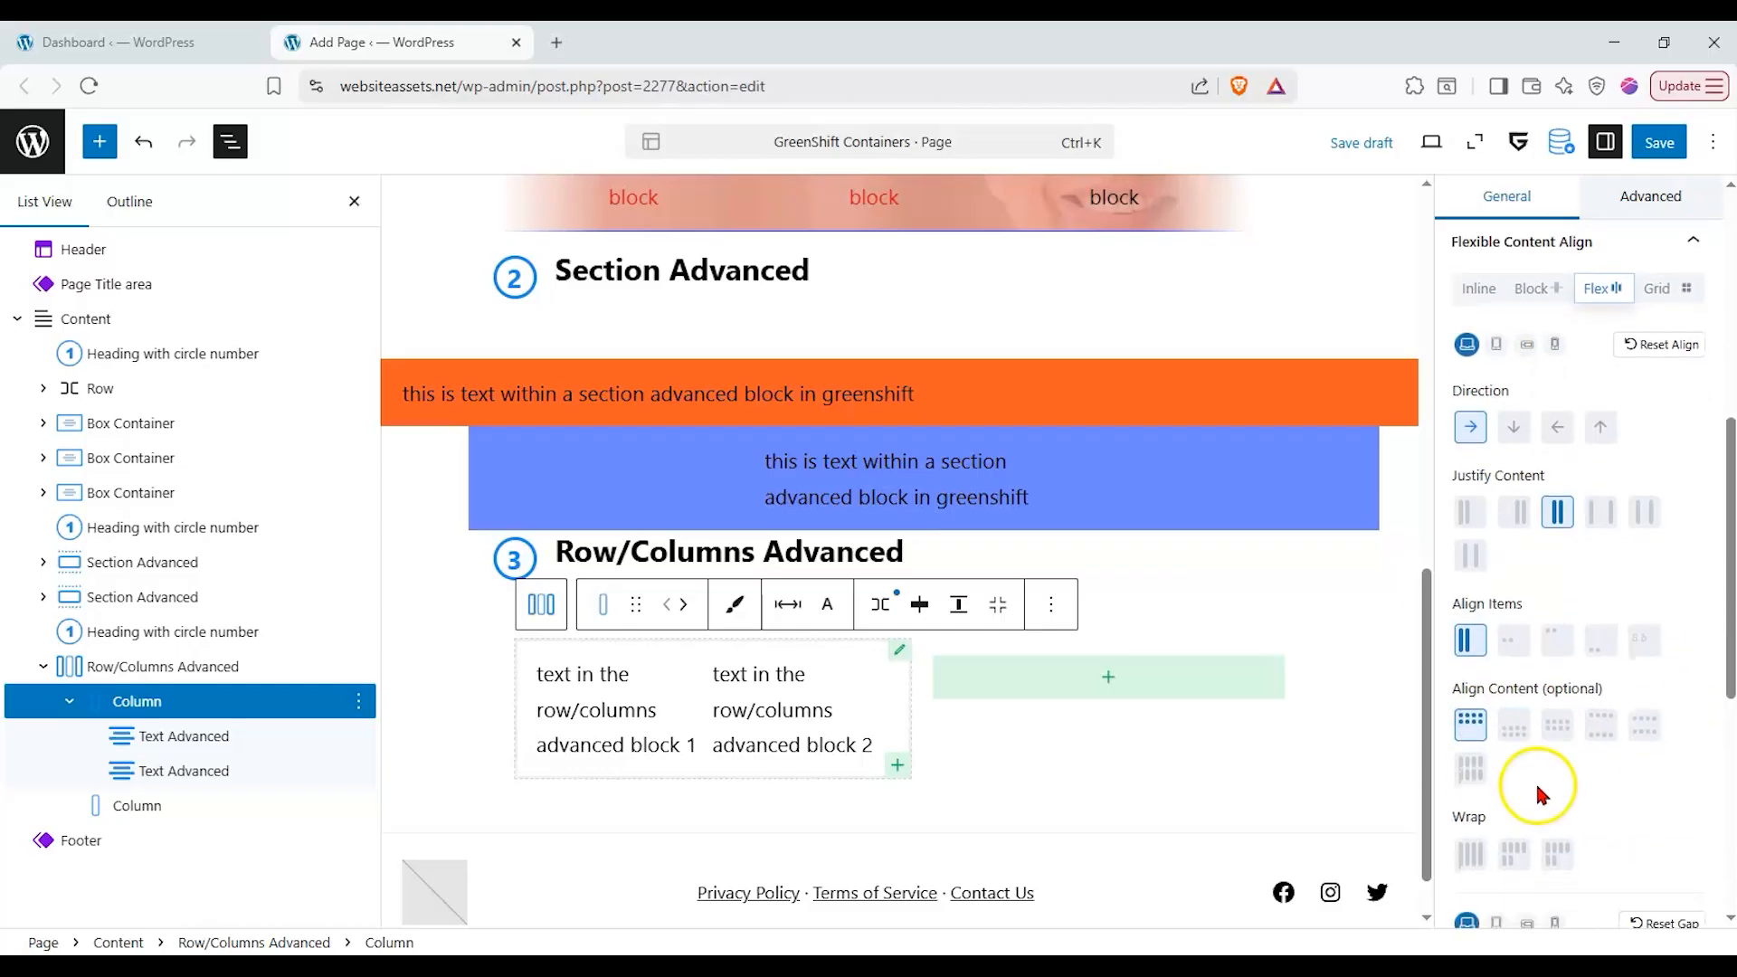
click(1520, 855)
click(1483, 855)
click(1556, 854)
click(1468, 851)
click(1556, 726)
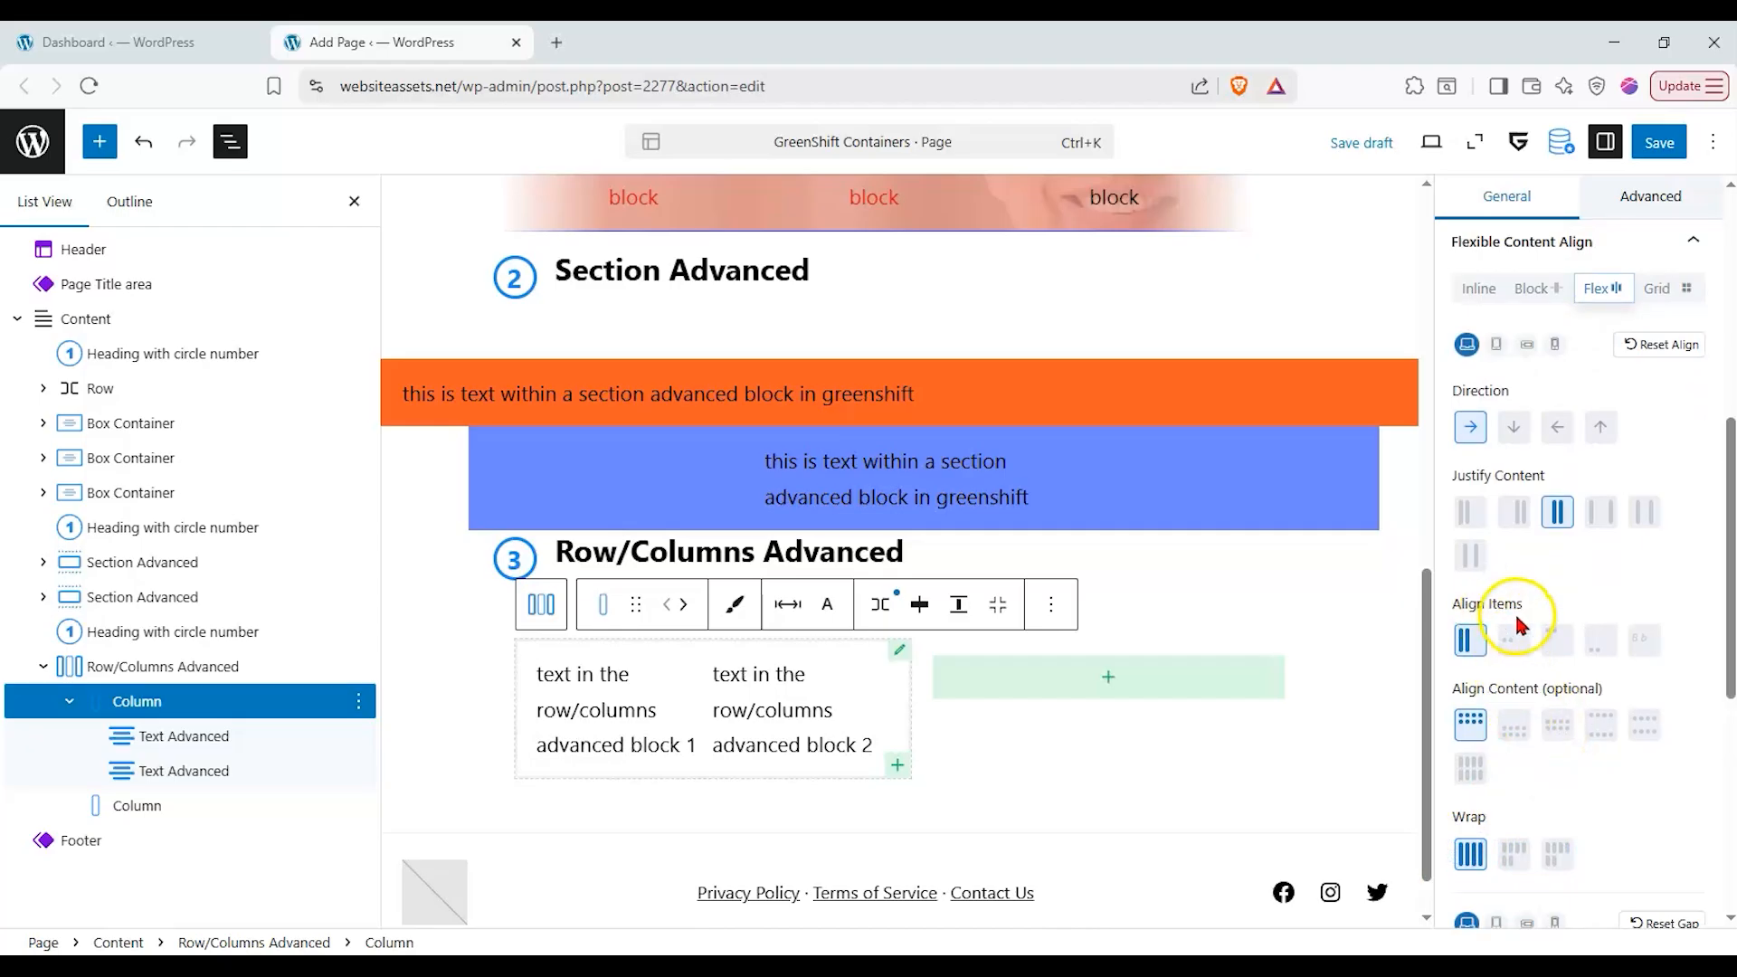
scroll(1523, 625, down, 1)
scroll(1521, 624, down, 5)
scroll(1525, 620, up, 8)
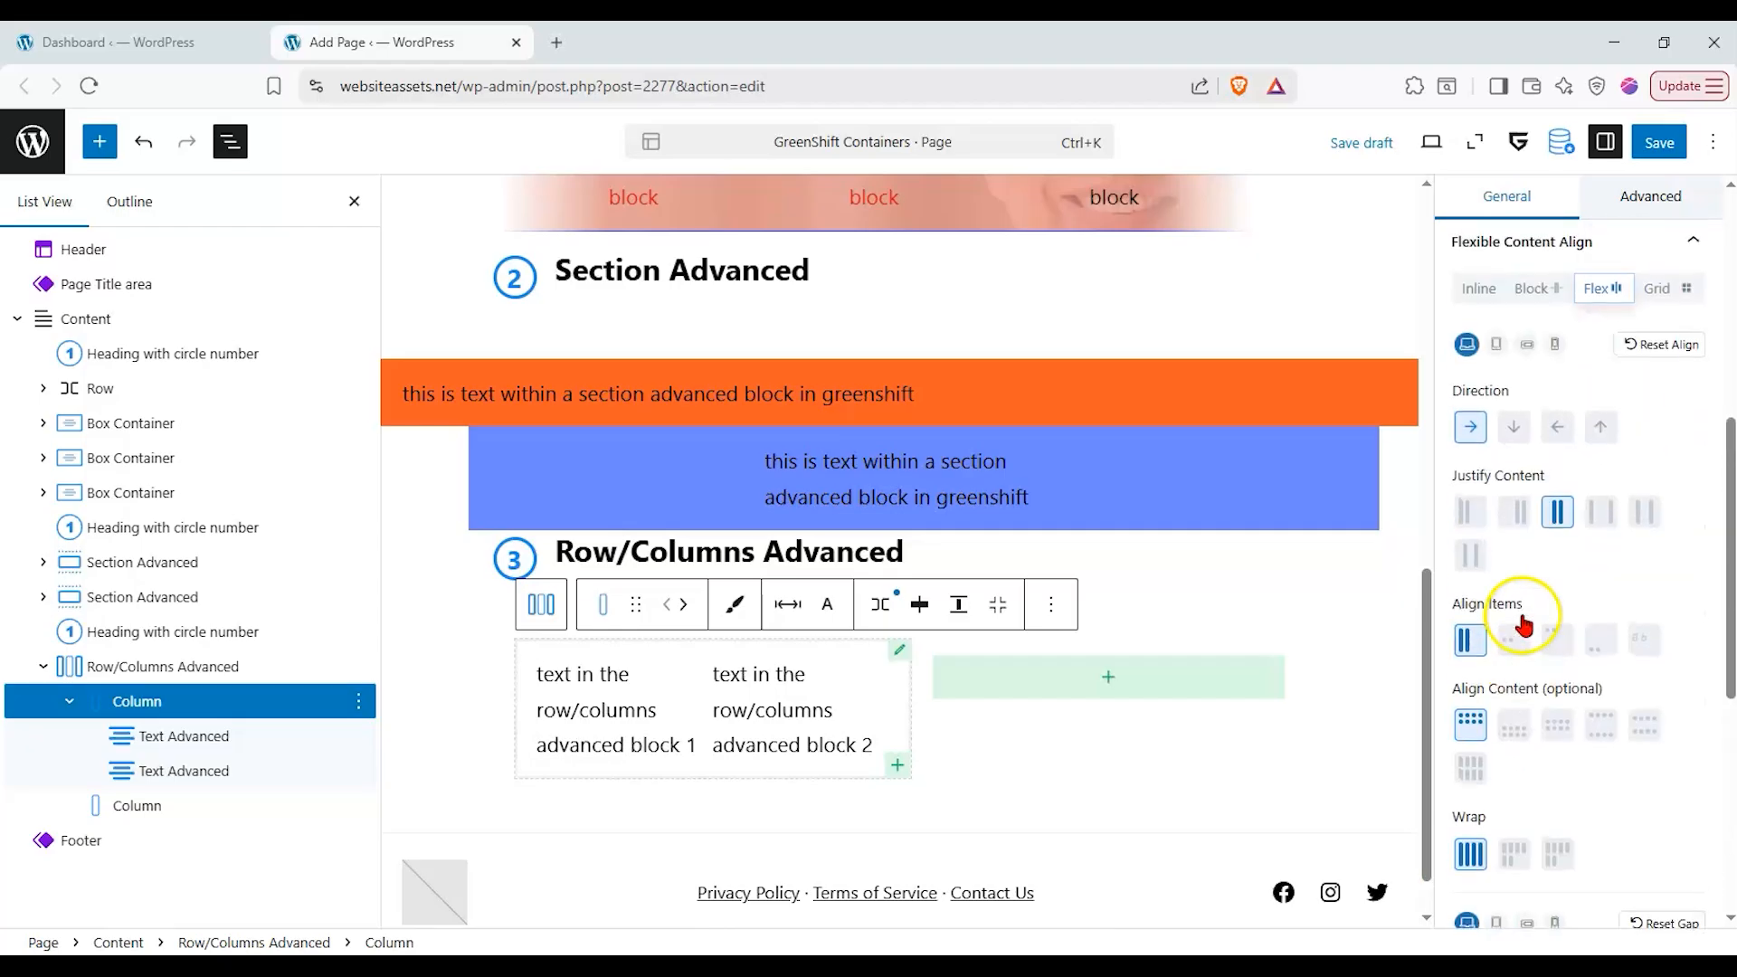
scroll(1602, 545, up, 5)
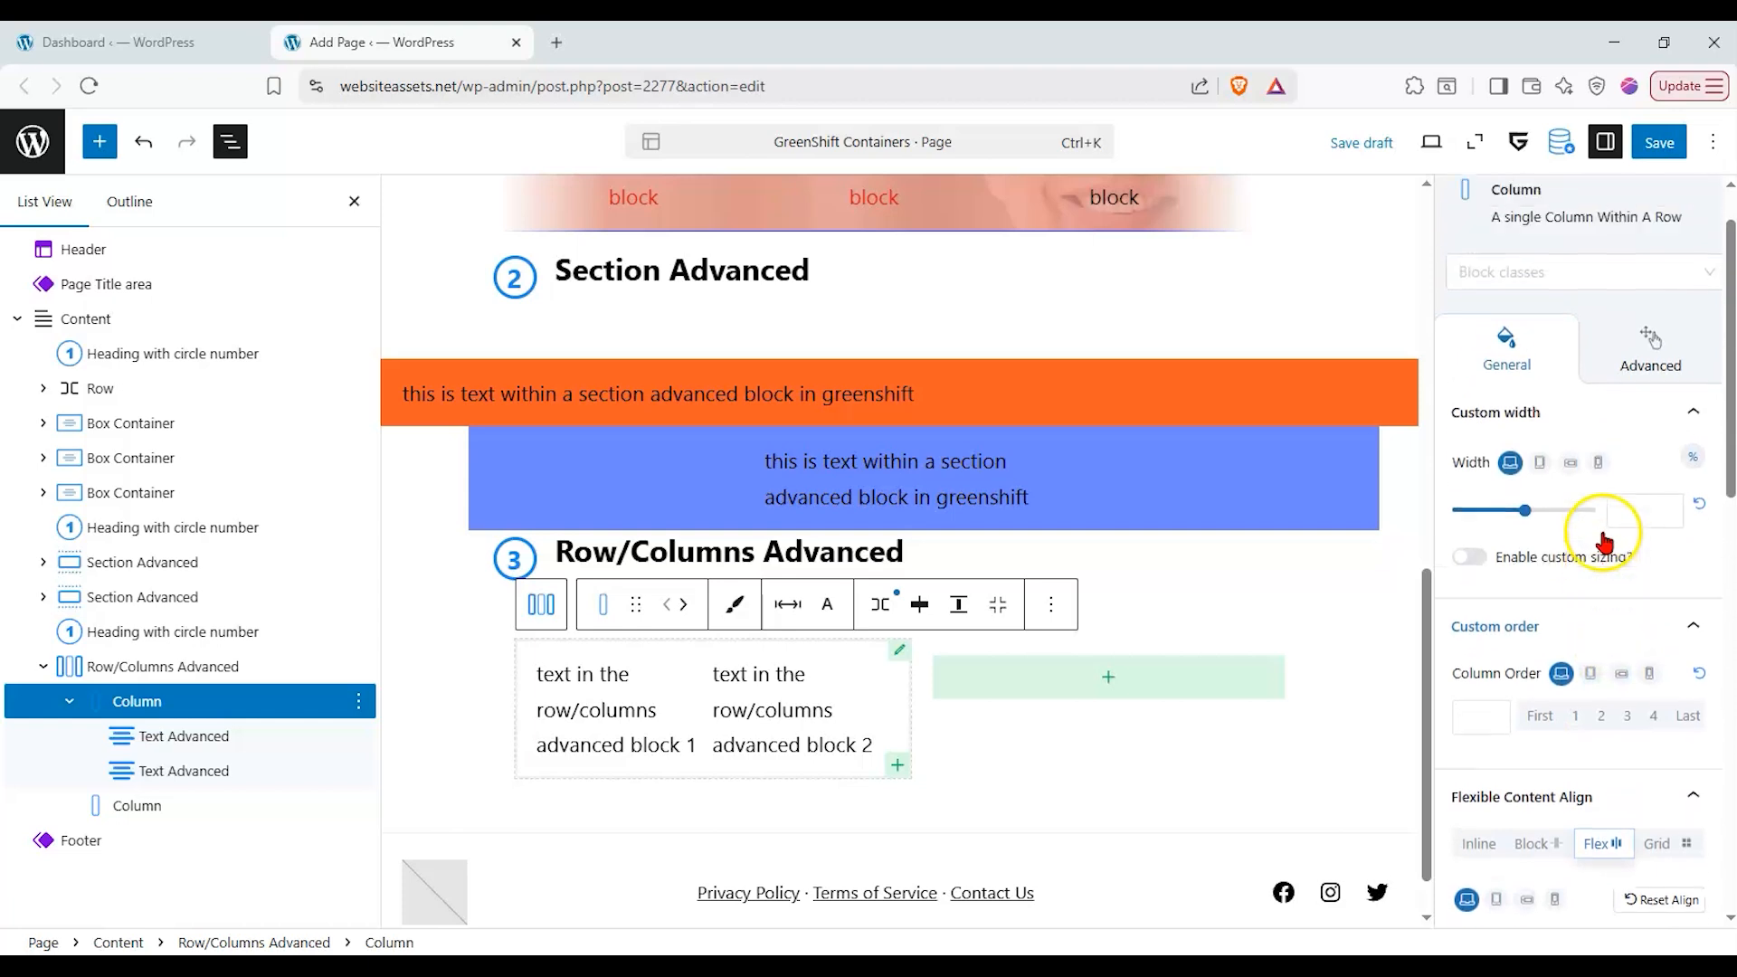
scroll(1601, 534, down, 10)
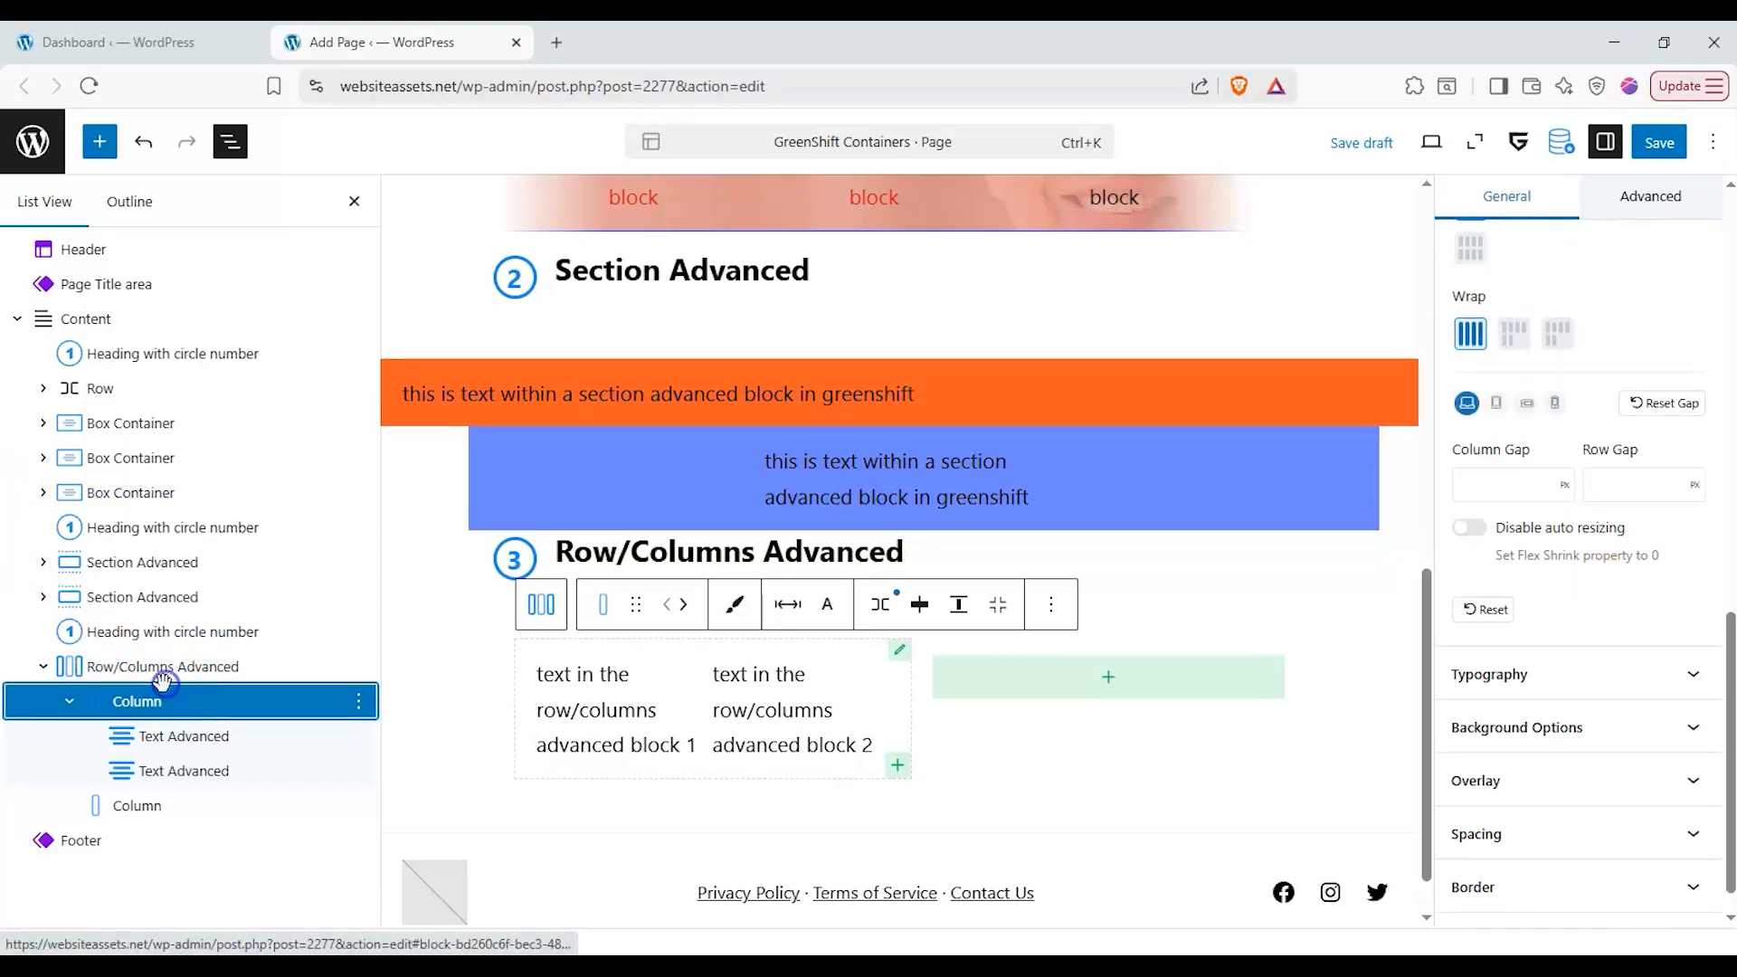
- Give the Row/Columns Advanced block a dark red classic background color
click(298, 665)
click(1674, 584)
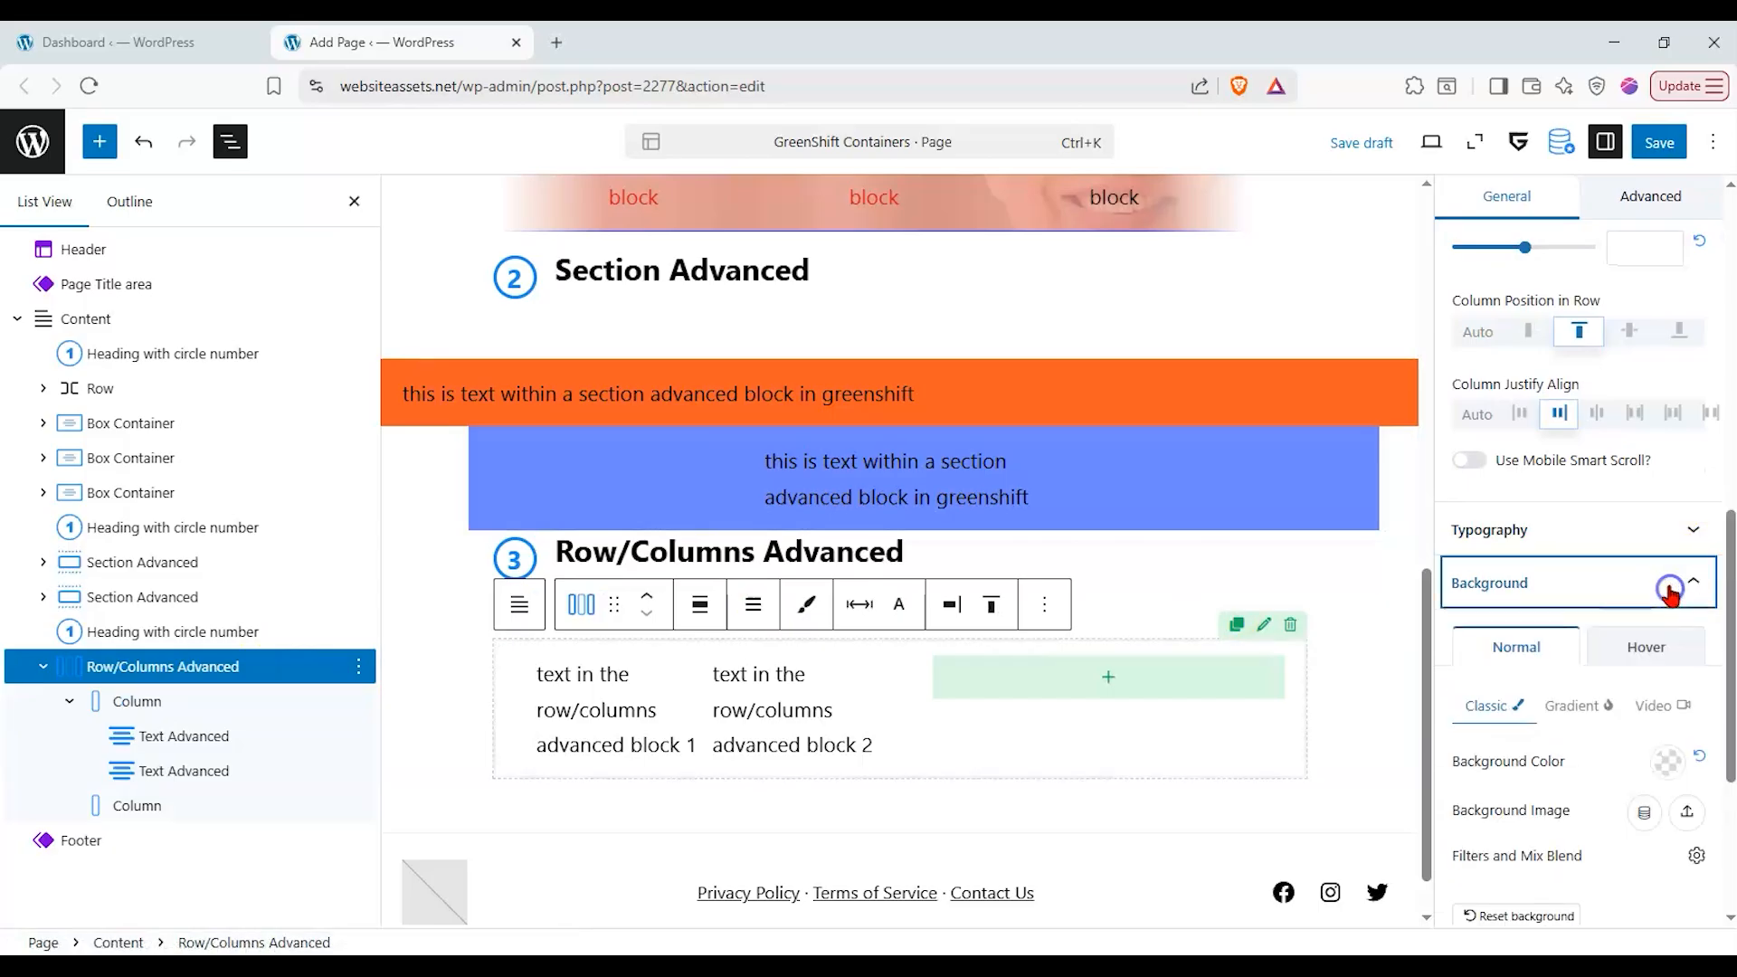
click(1670, 773)
drag(1625, 168, 1679, 173)
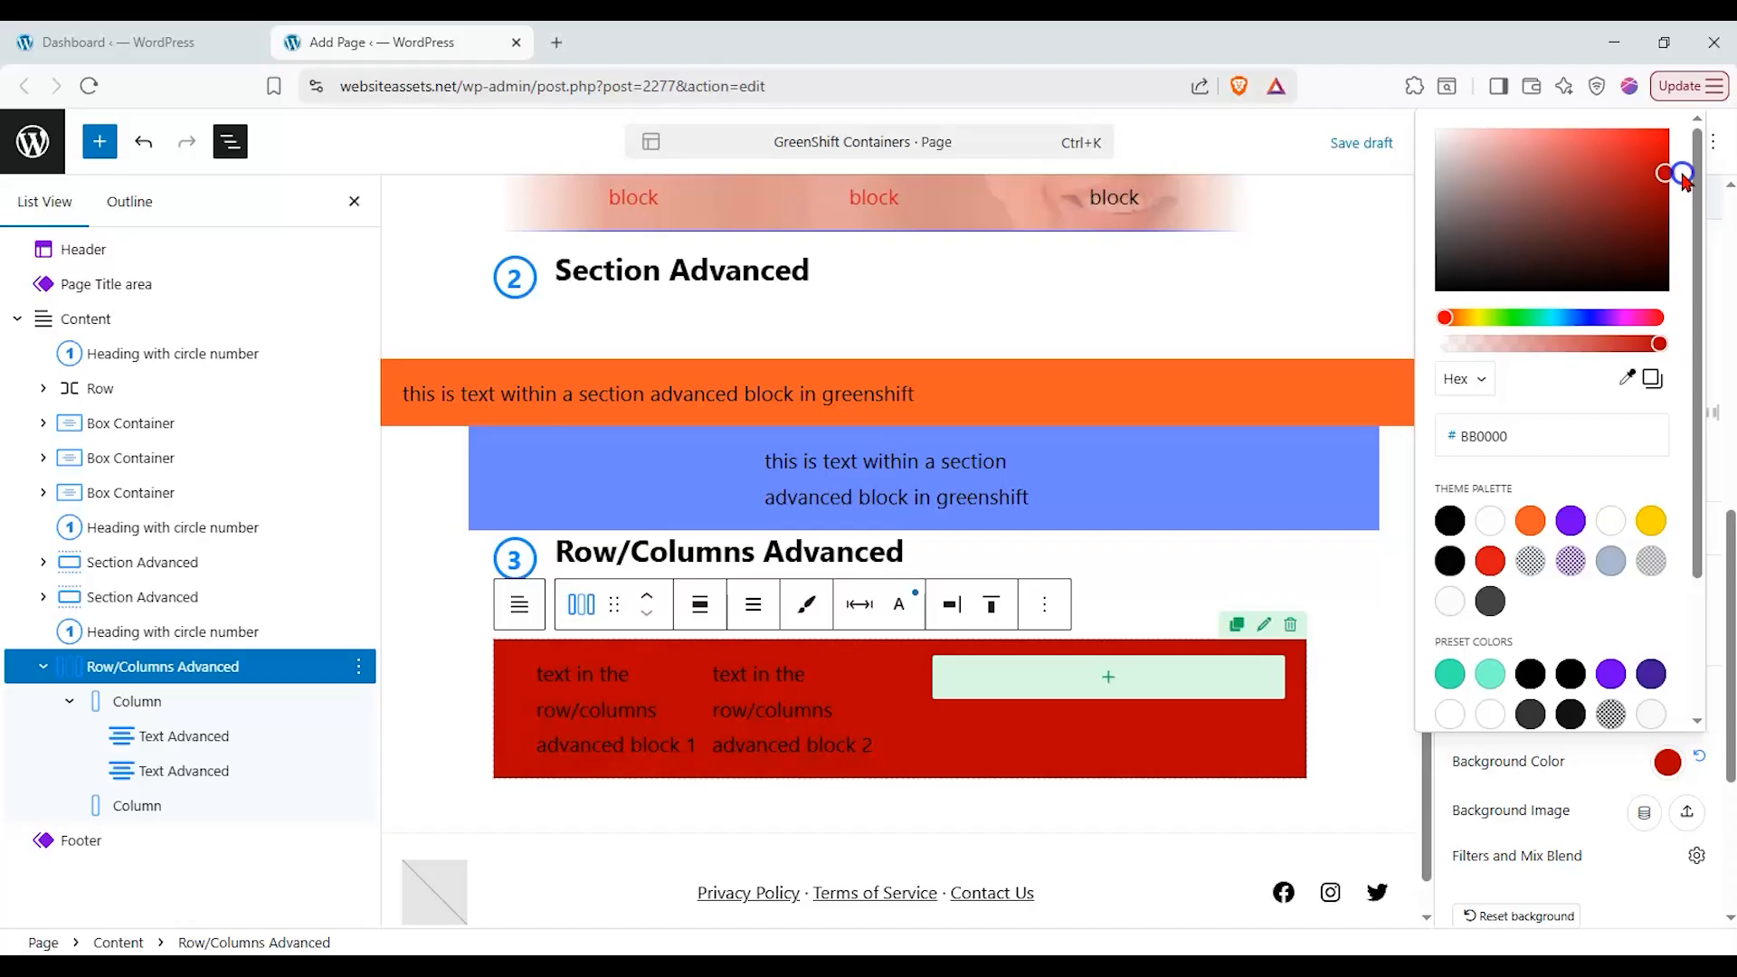
- Set the first column's background color to light purple C3B8FF
click(194, 704)
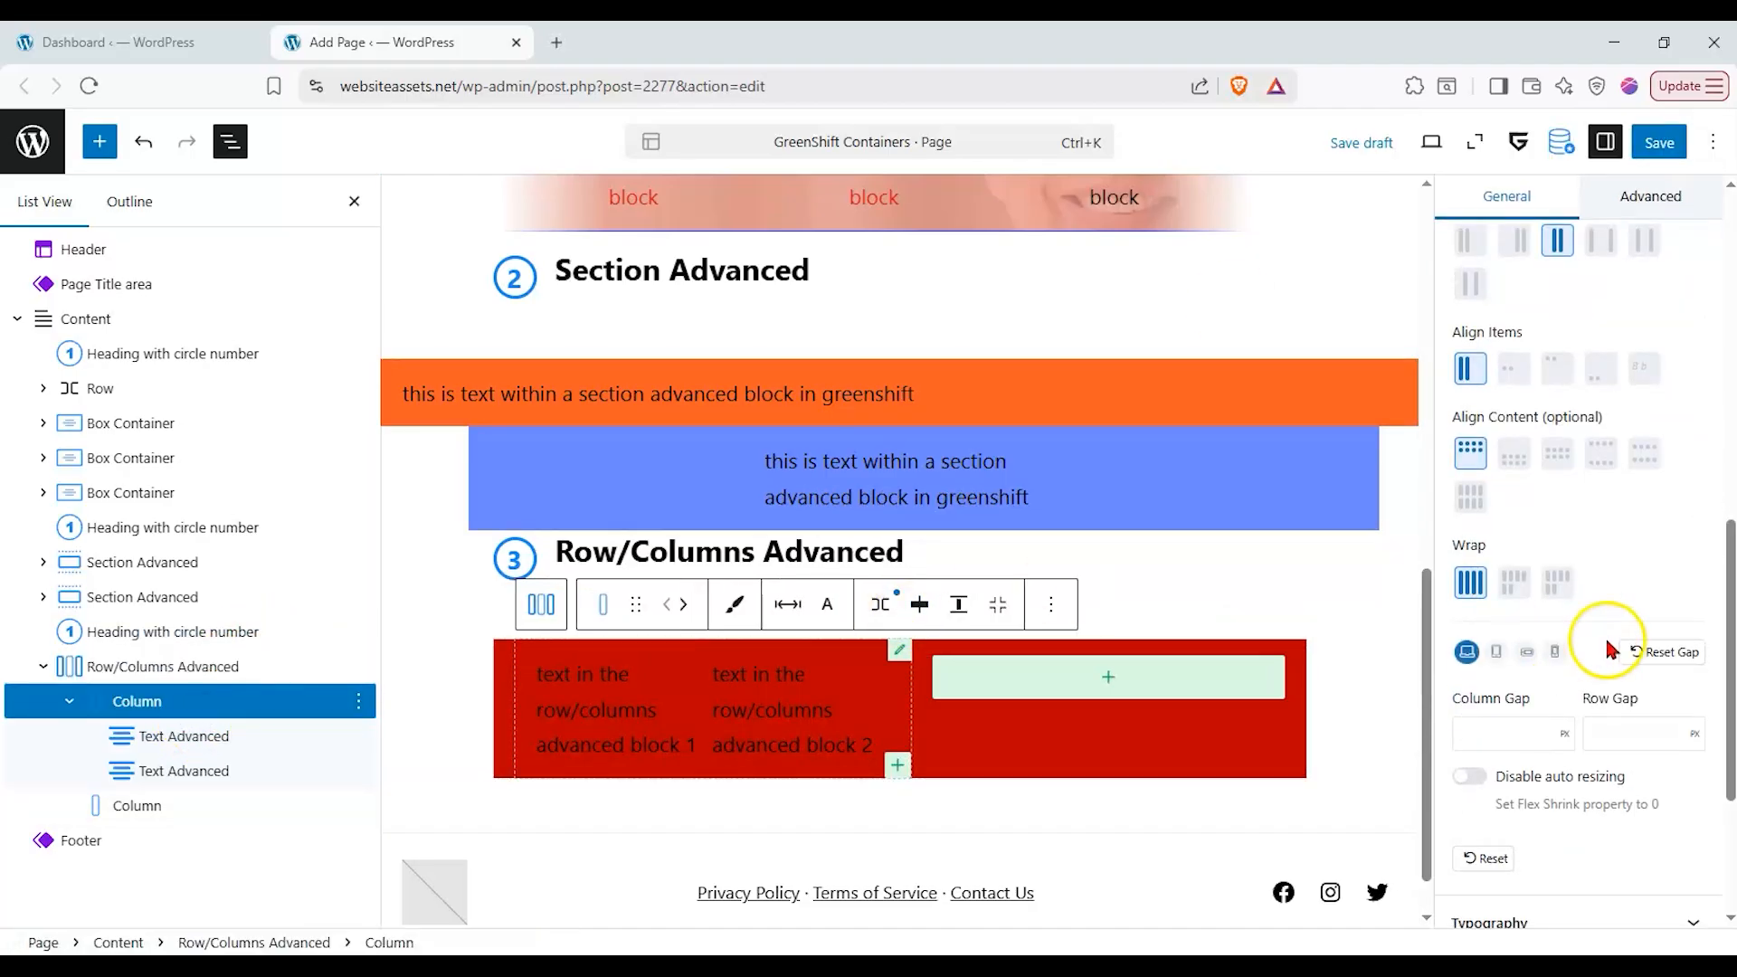
scroll(1523, 698, down, 3)
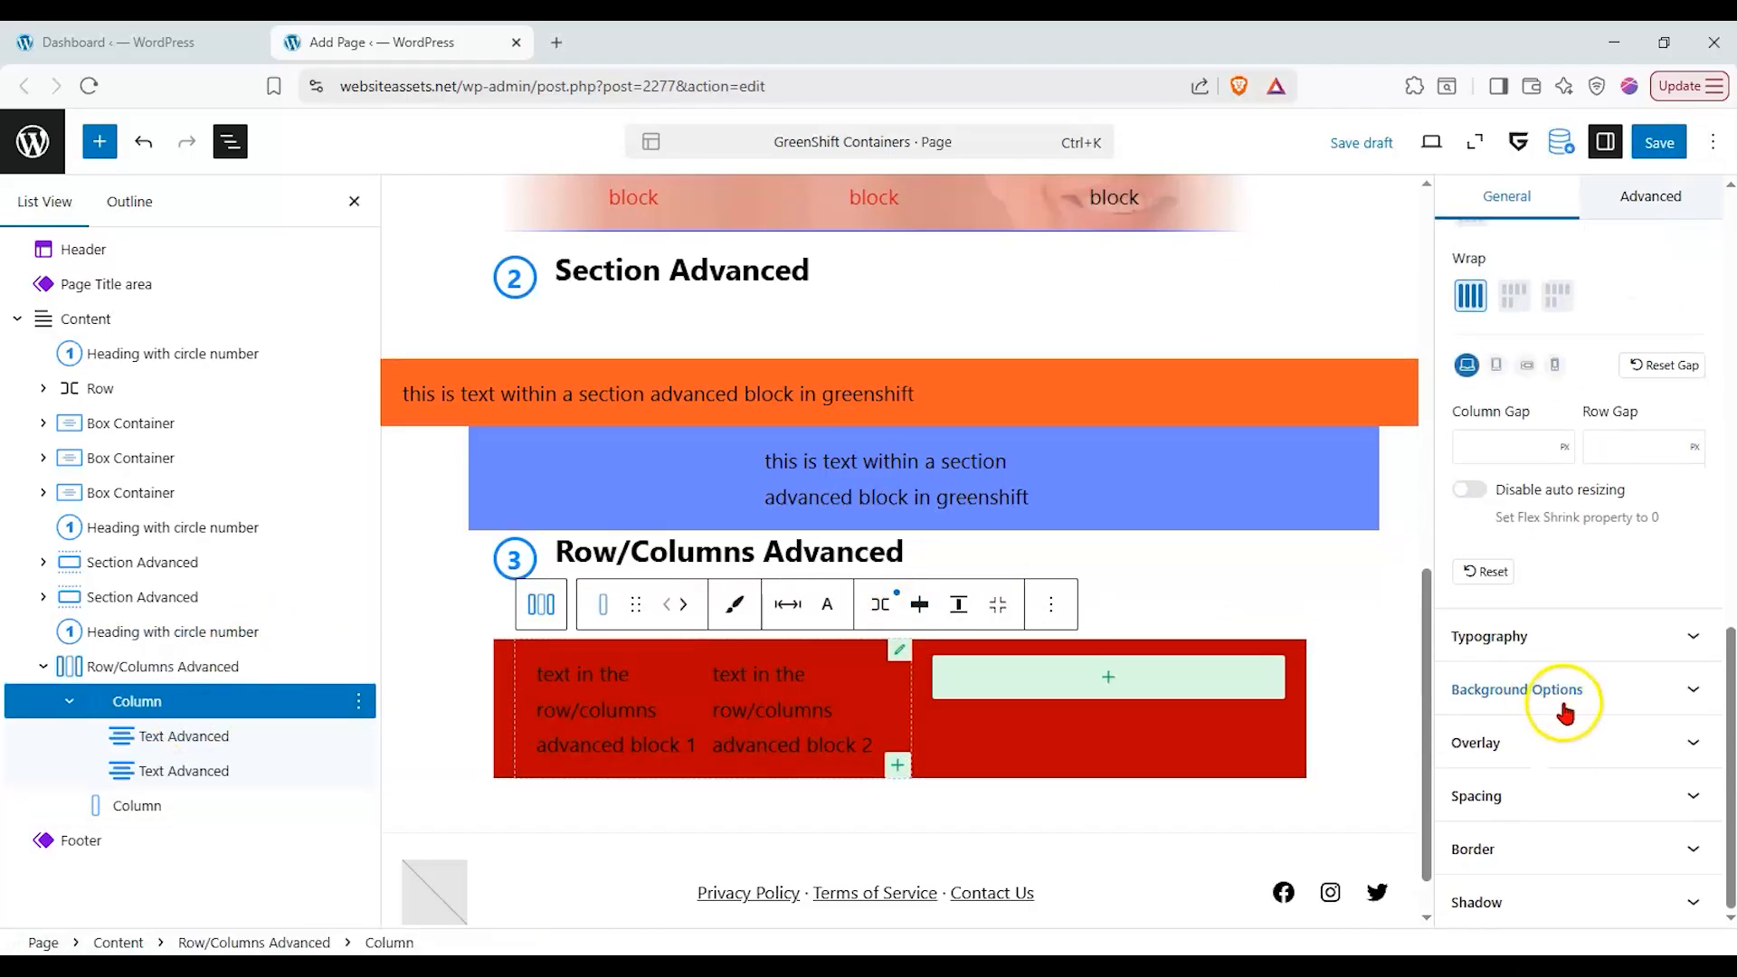
click(1609, 689)
click(1668, 866)
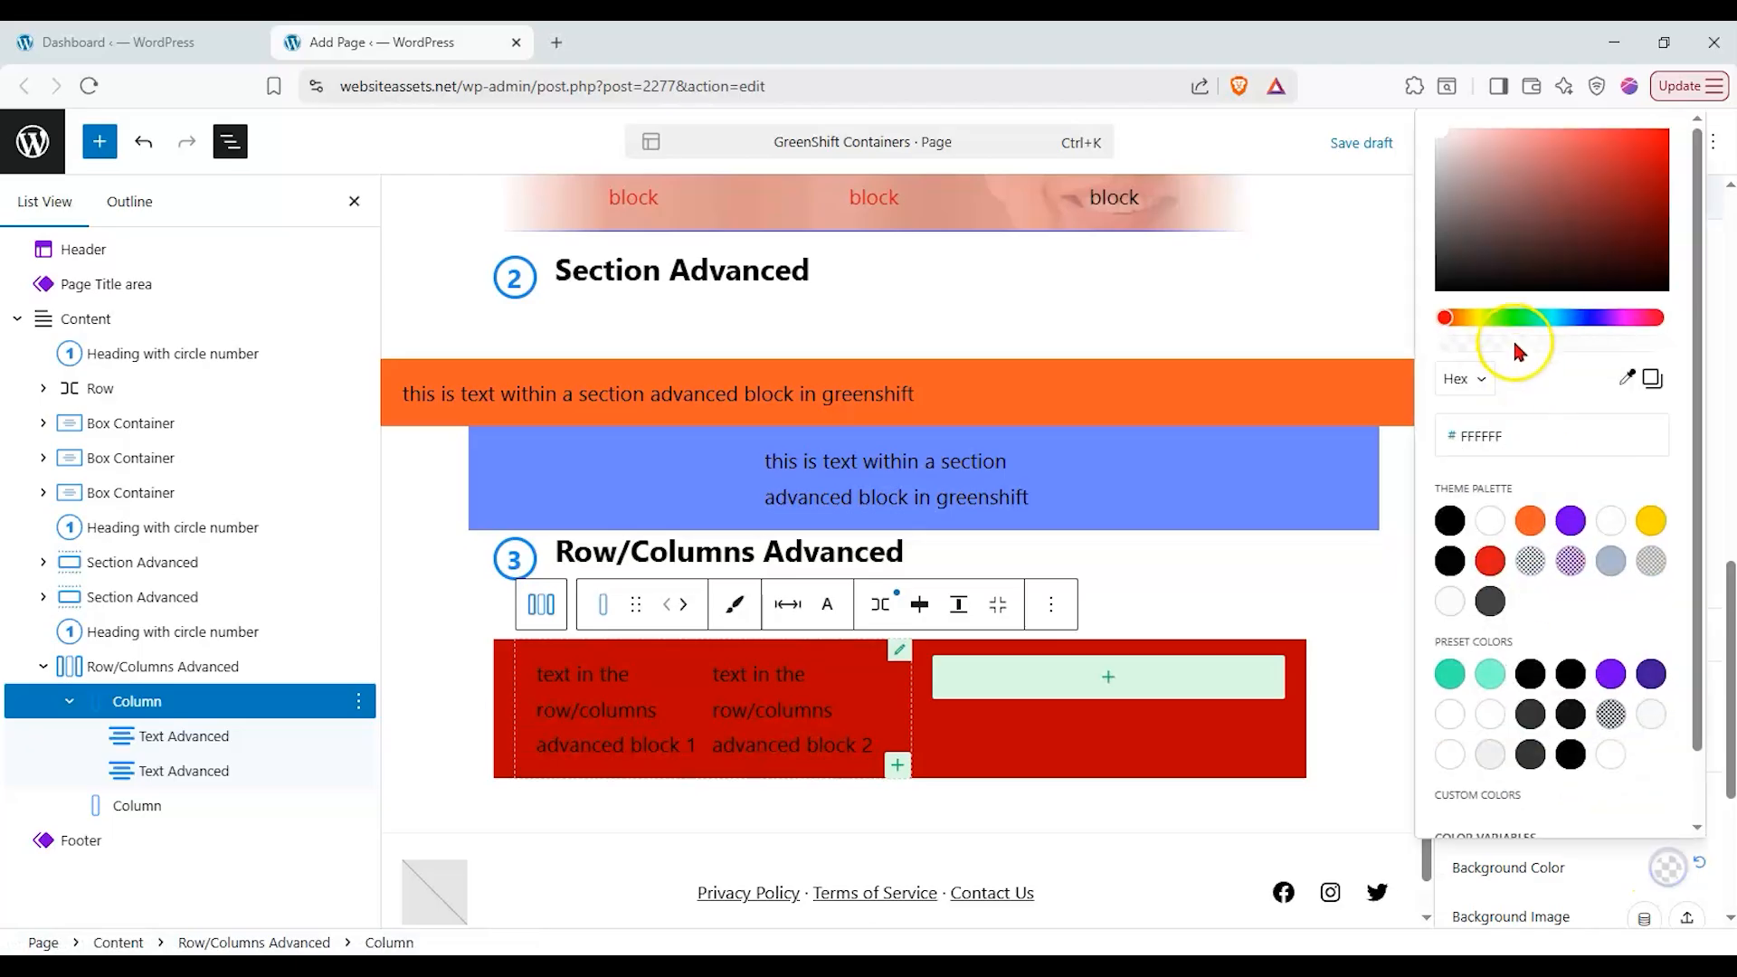
drag(1475, 176, 1446, 136)
drag(1454, 318, 1594, 318)
drag(1454, 145, 1503, 120)
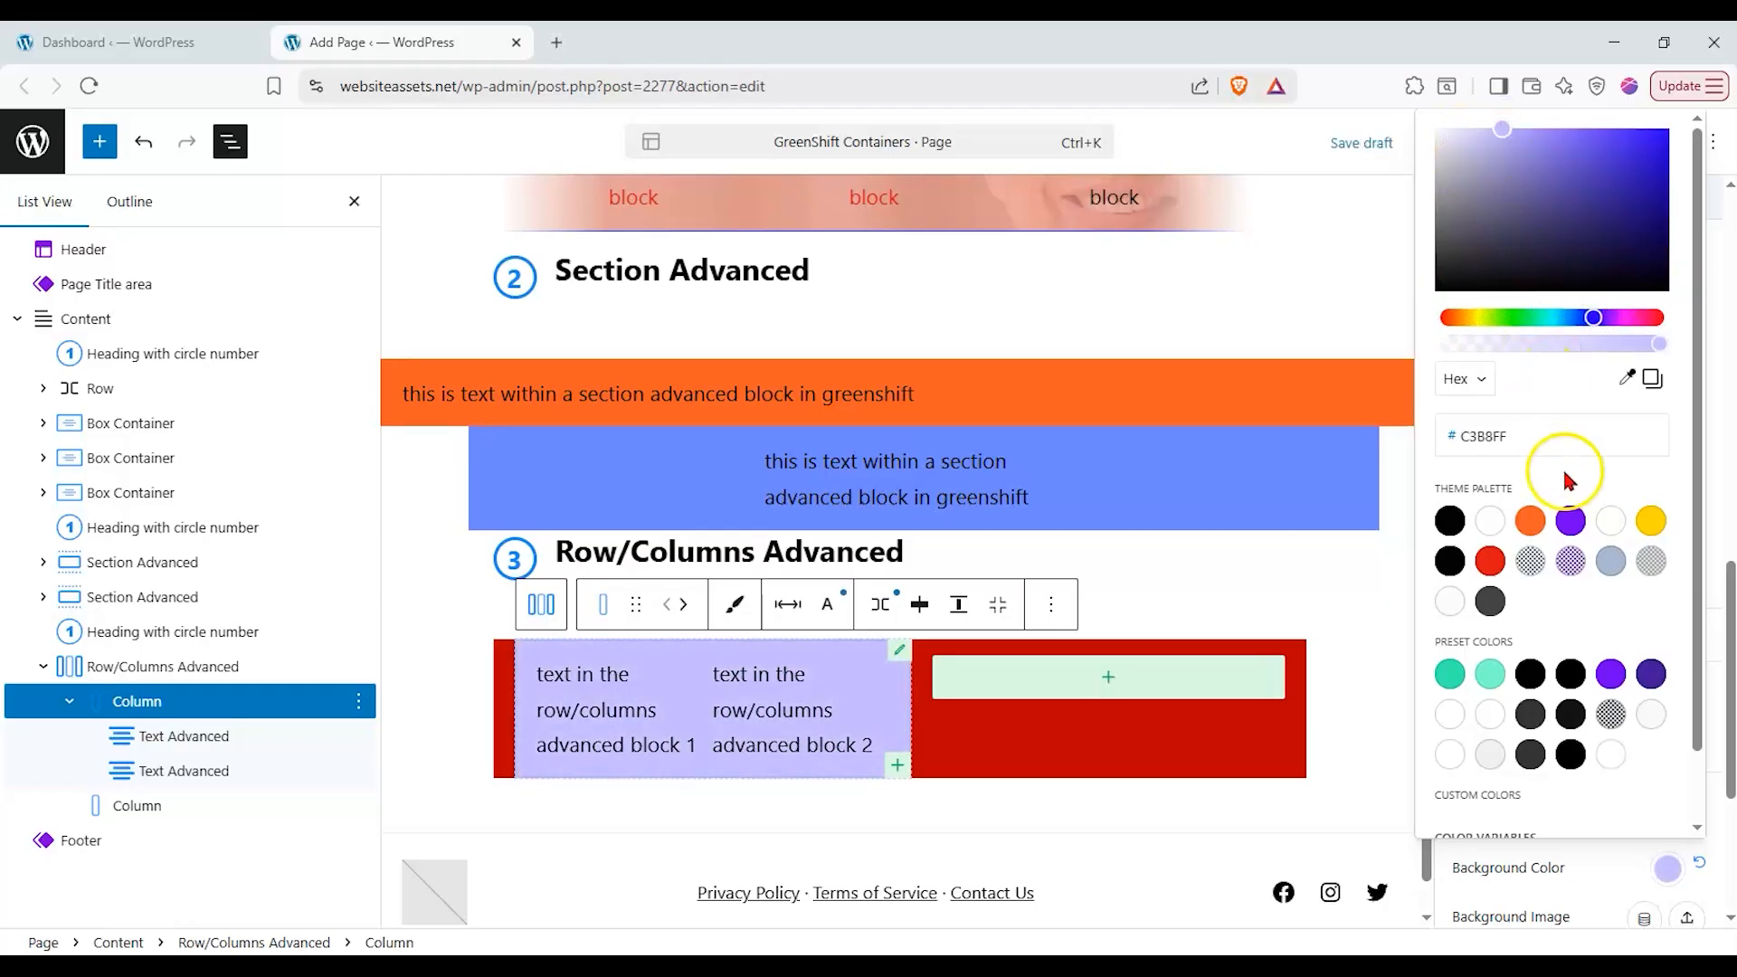
- Find the Image Advanced block and insert it into the empty second column
click(100, 141)
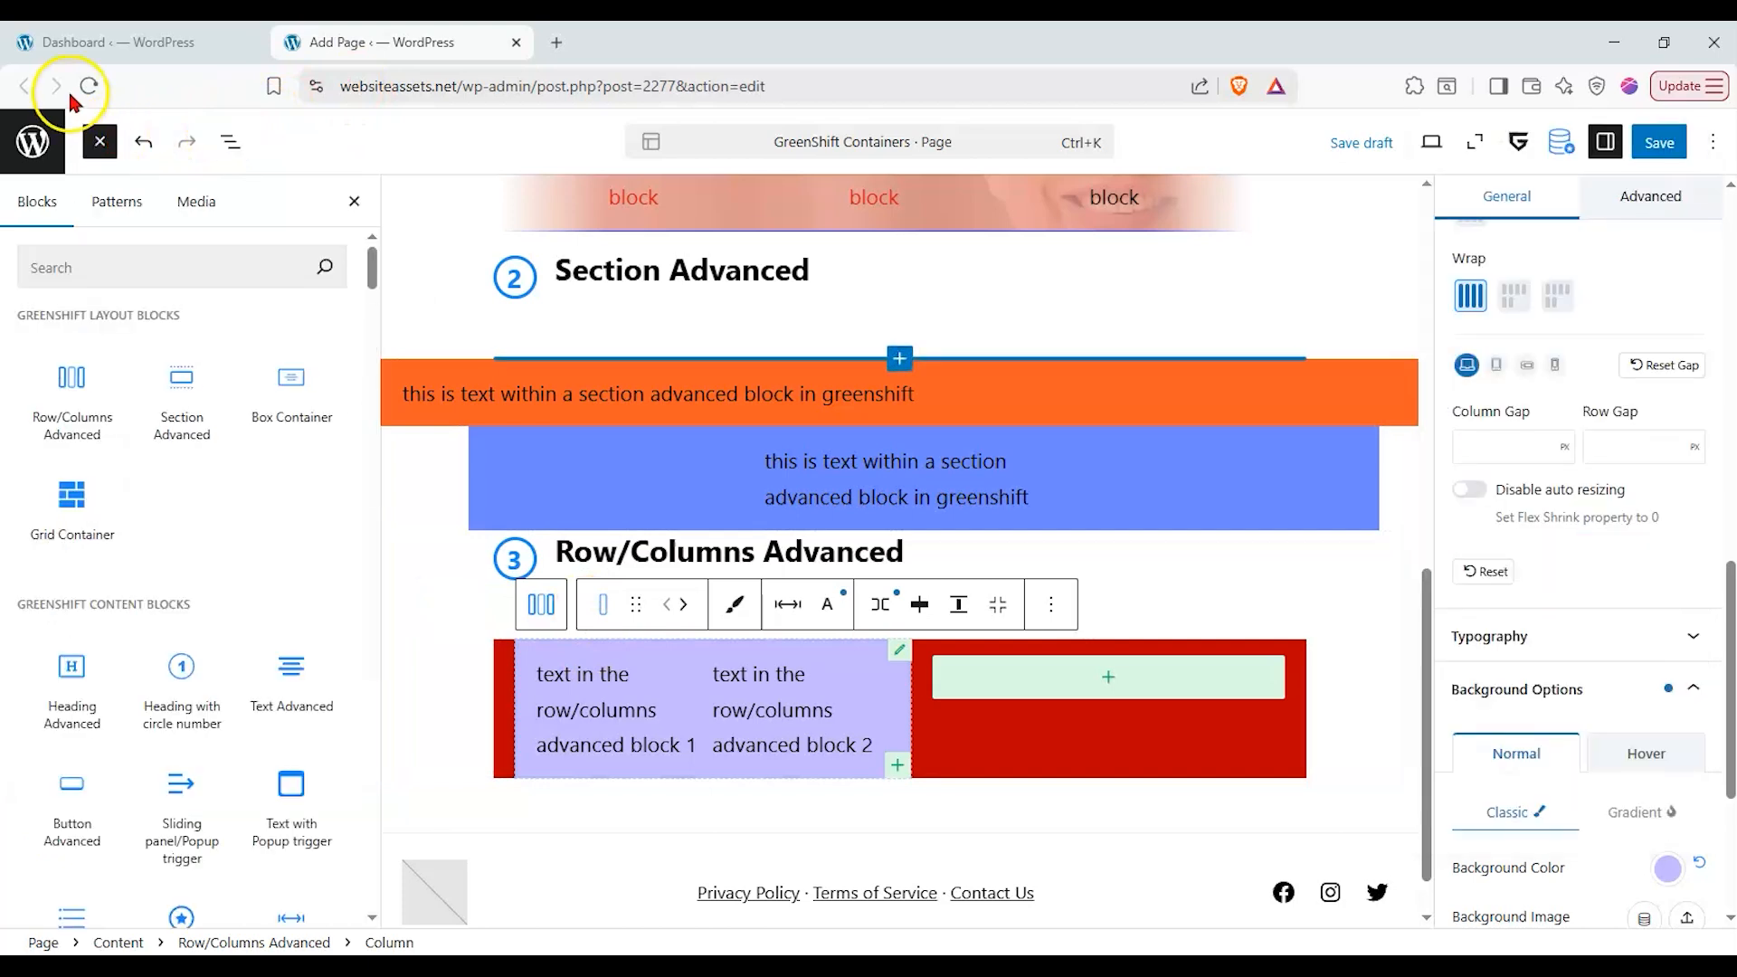
click(215, 248)
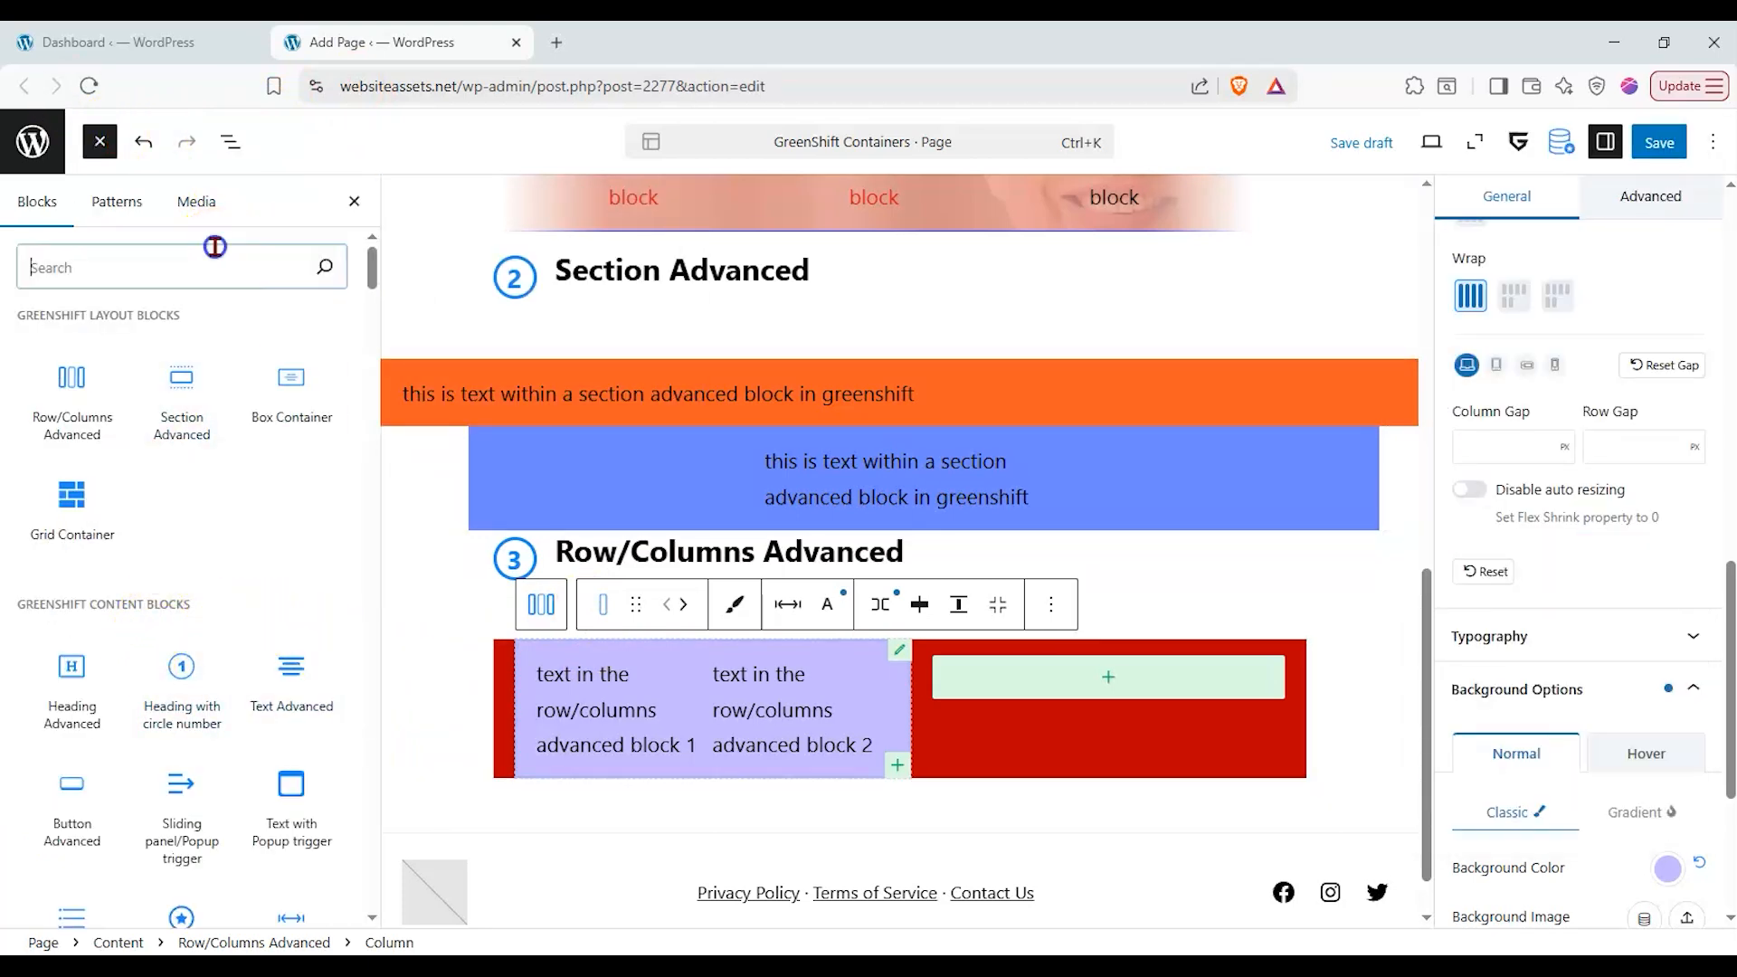
text(im)
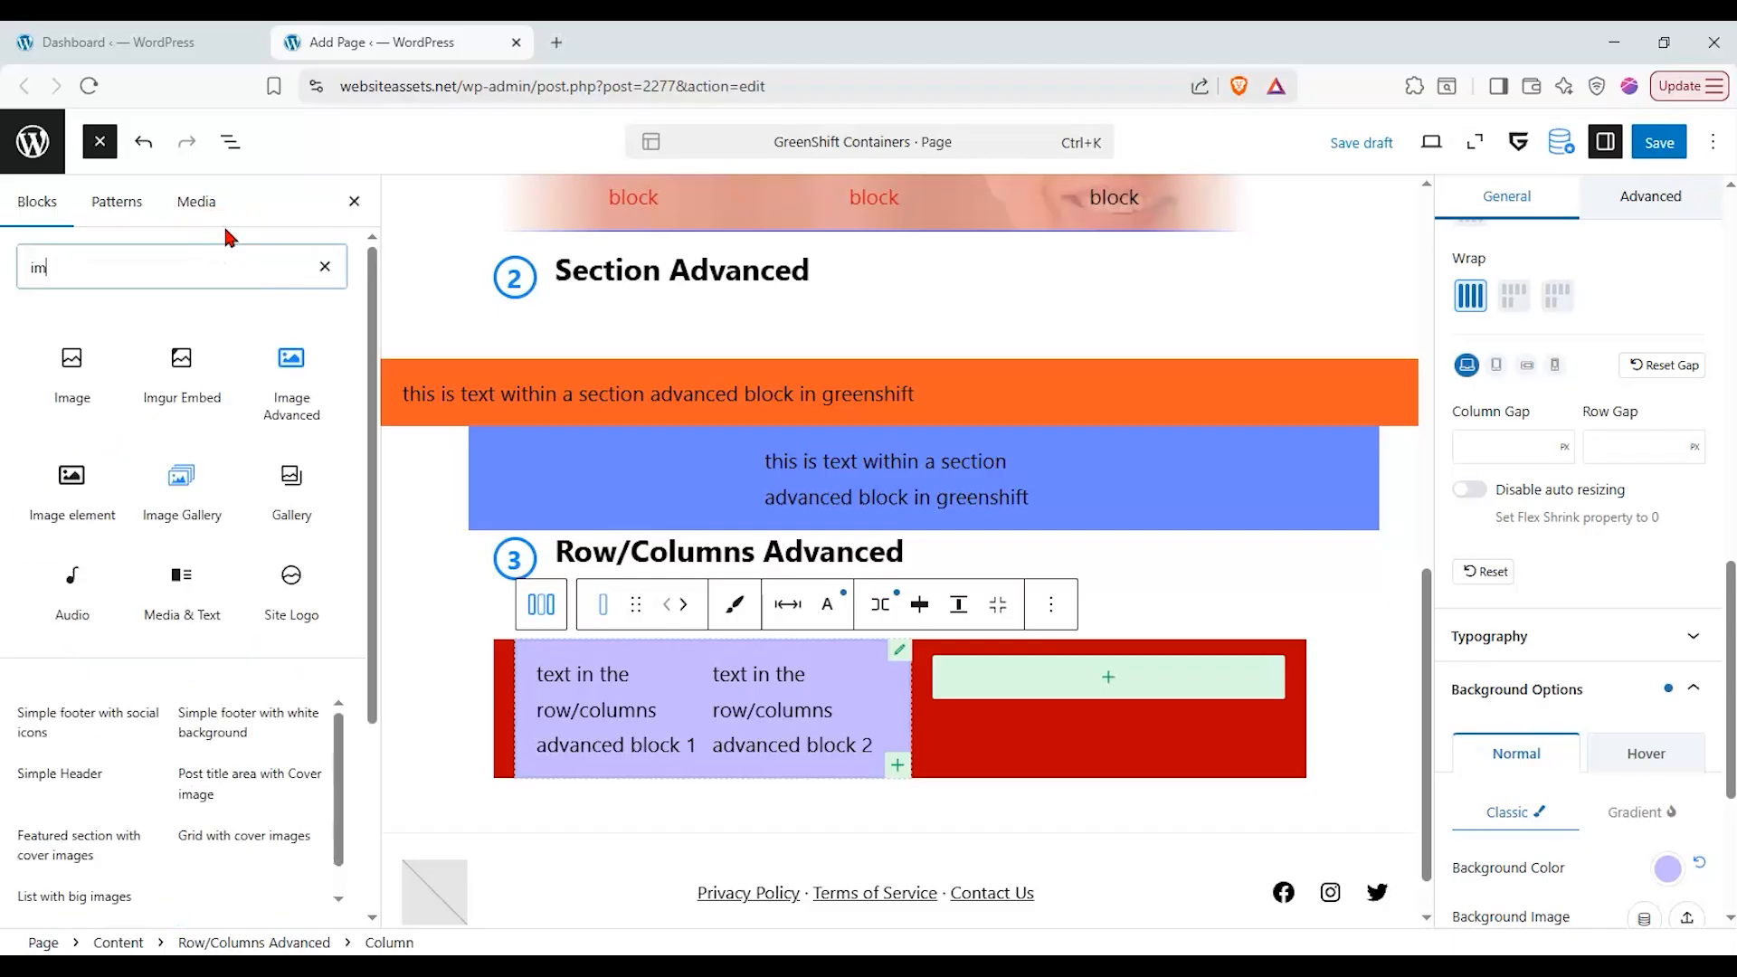
drag(285, 366, 1106, 678)
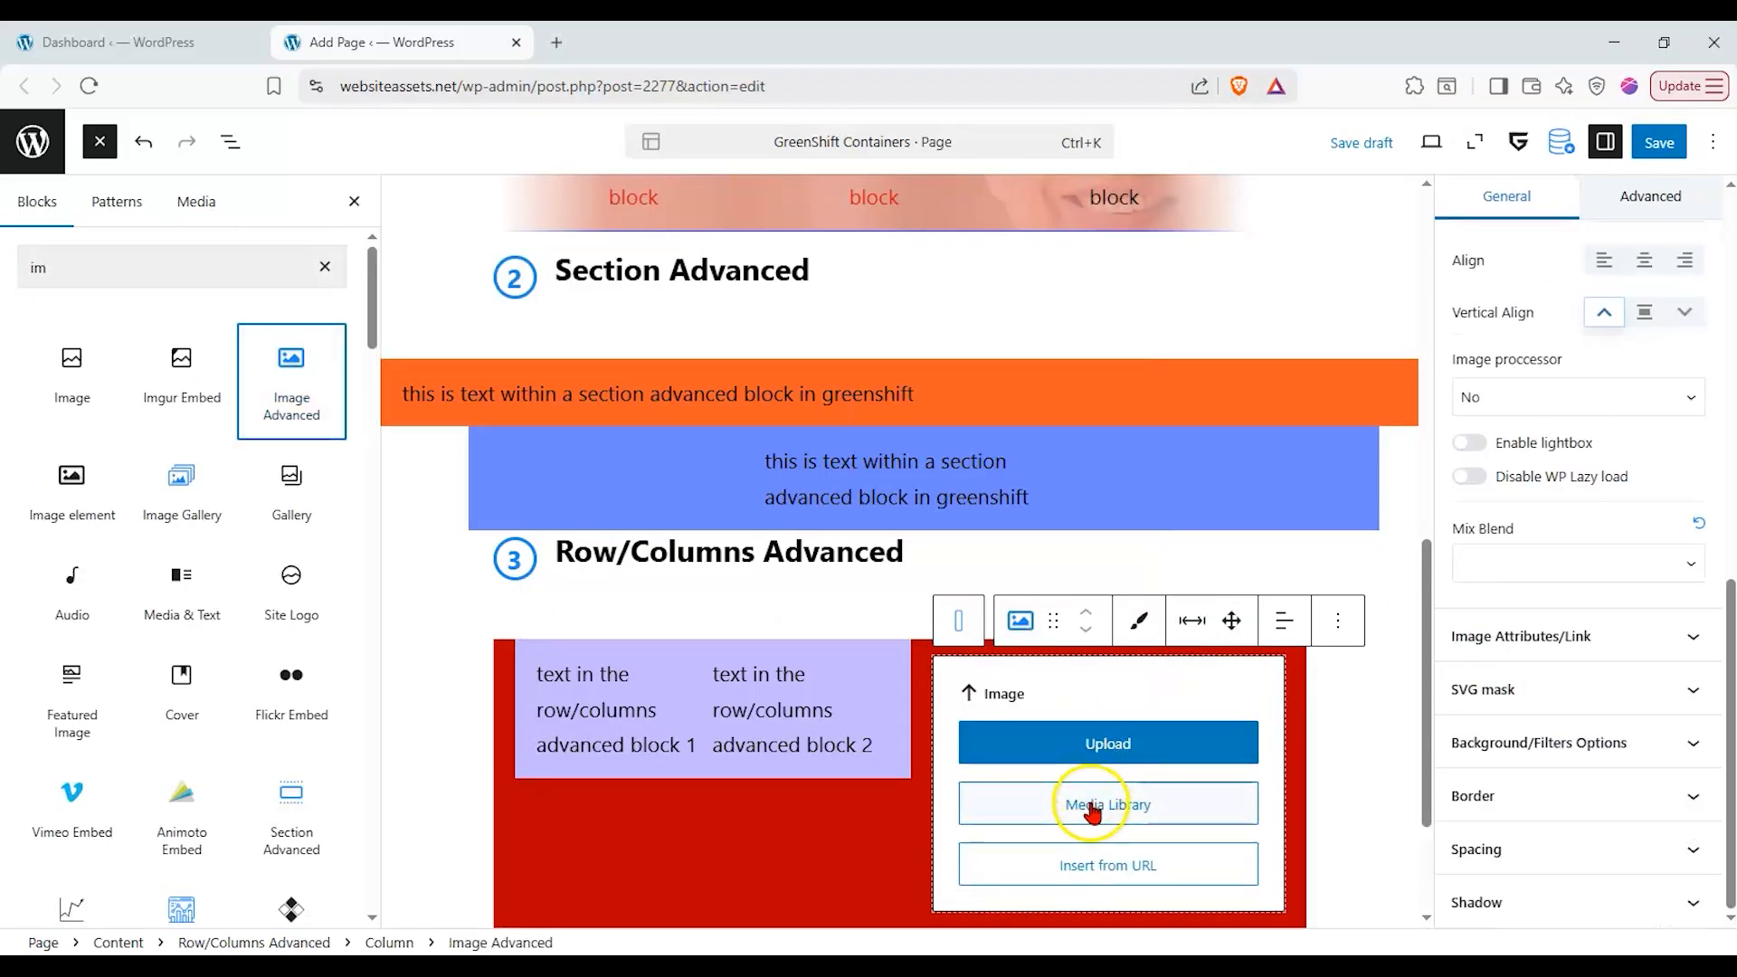
- Fill the Image Advanced block with img-08-a-black.jpg from the media library
click(1097, 802)
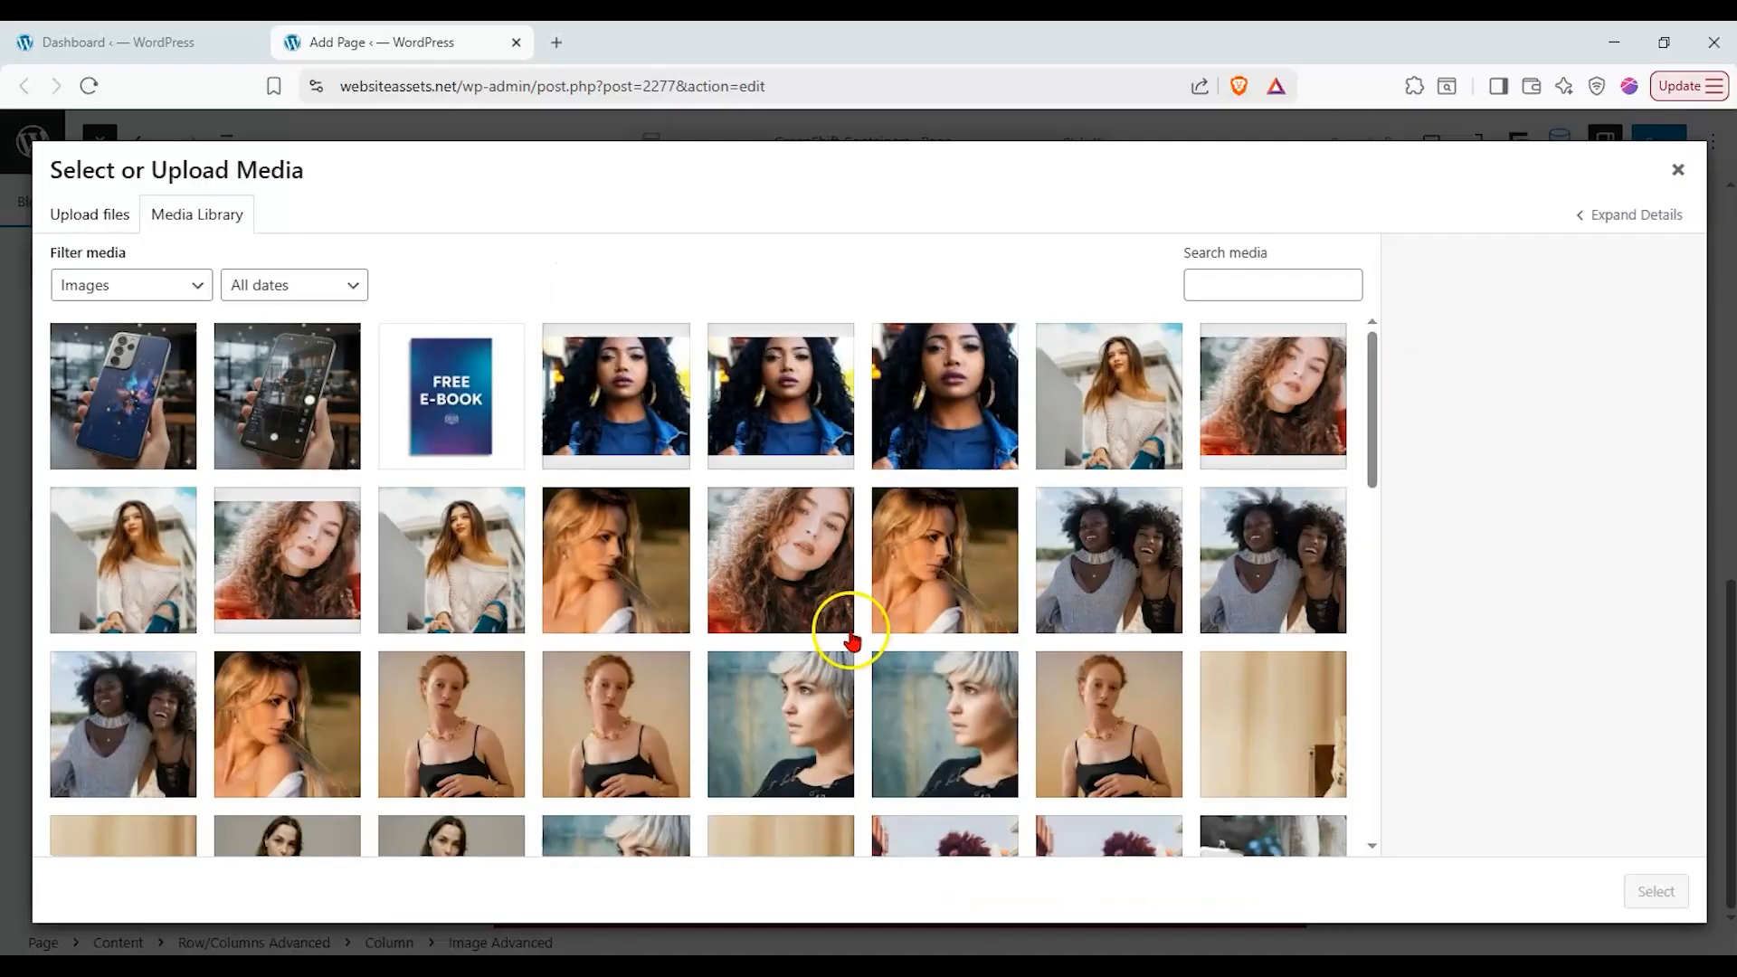
scroll(841, 593, down, 5)
click(665, 644)
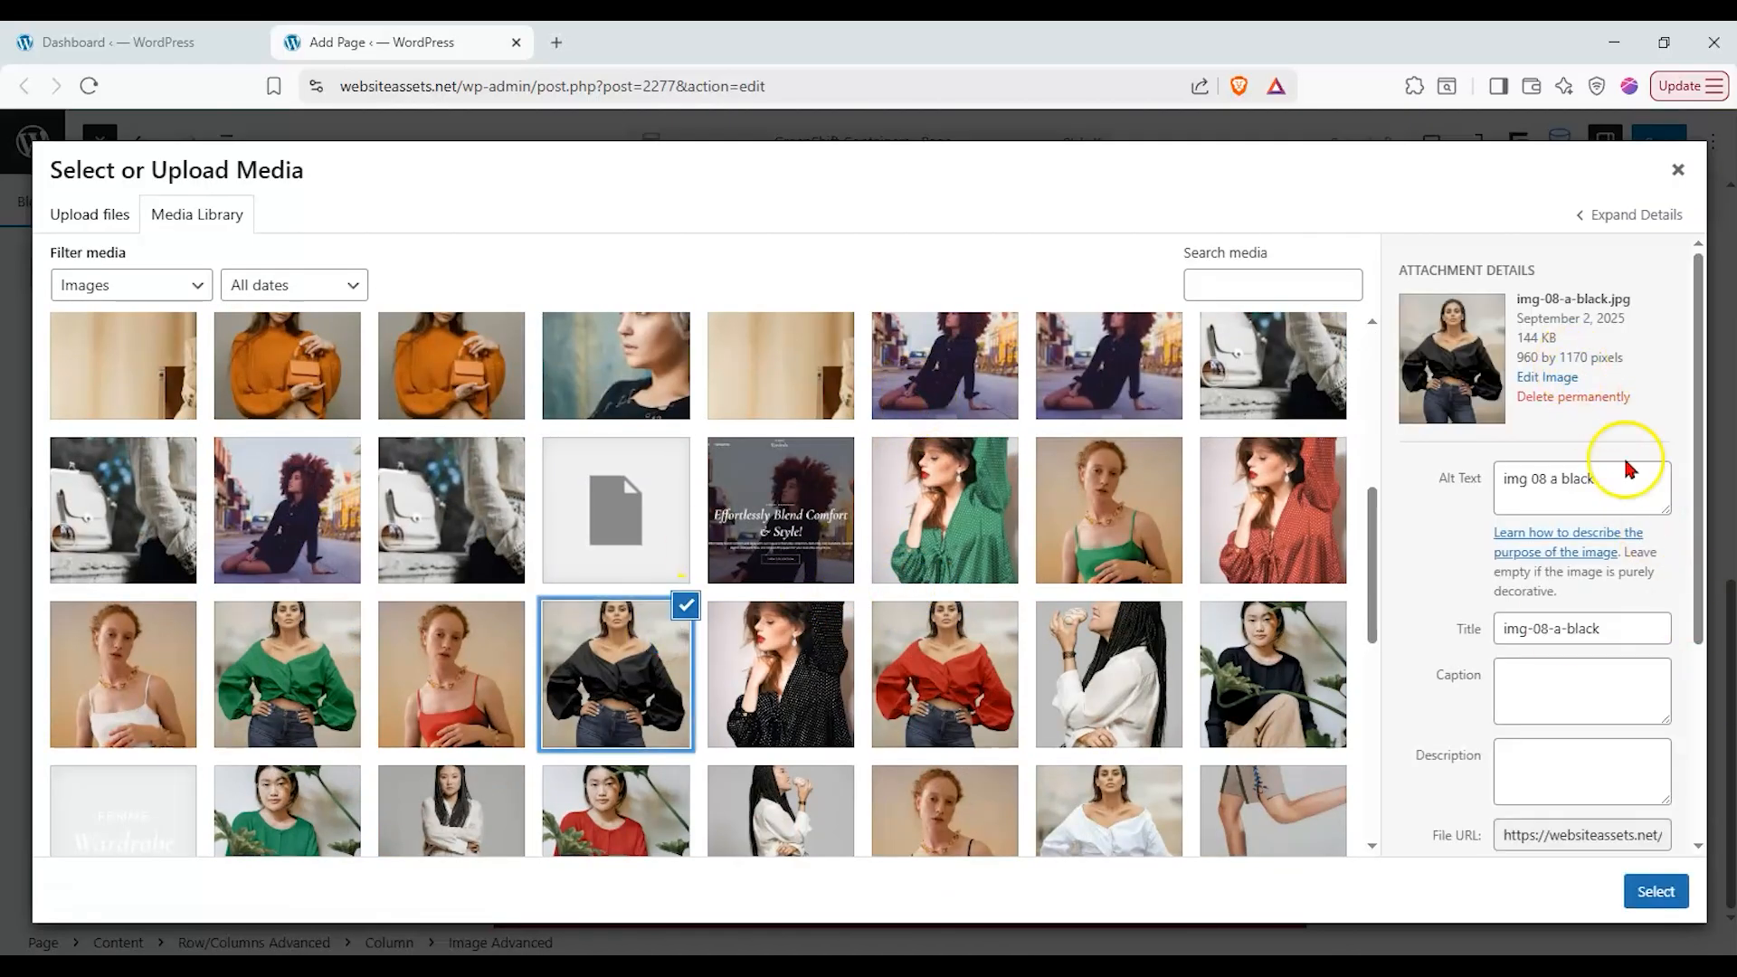
click(1670, 892)
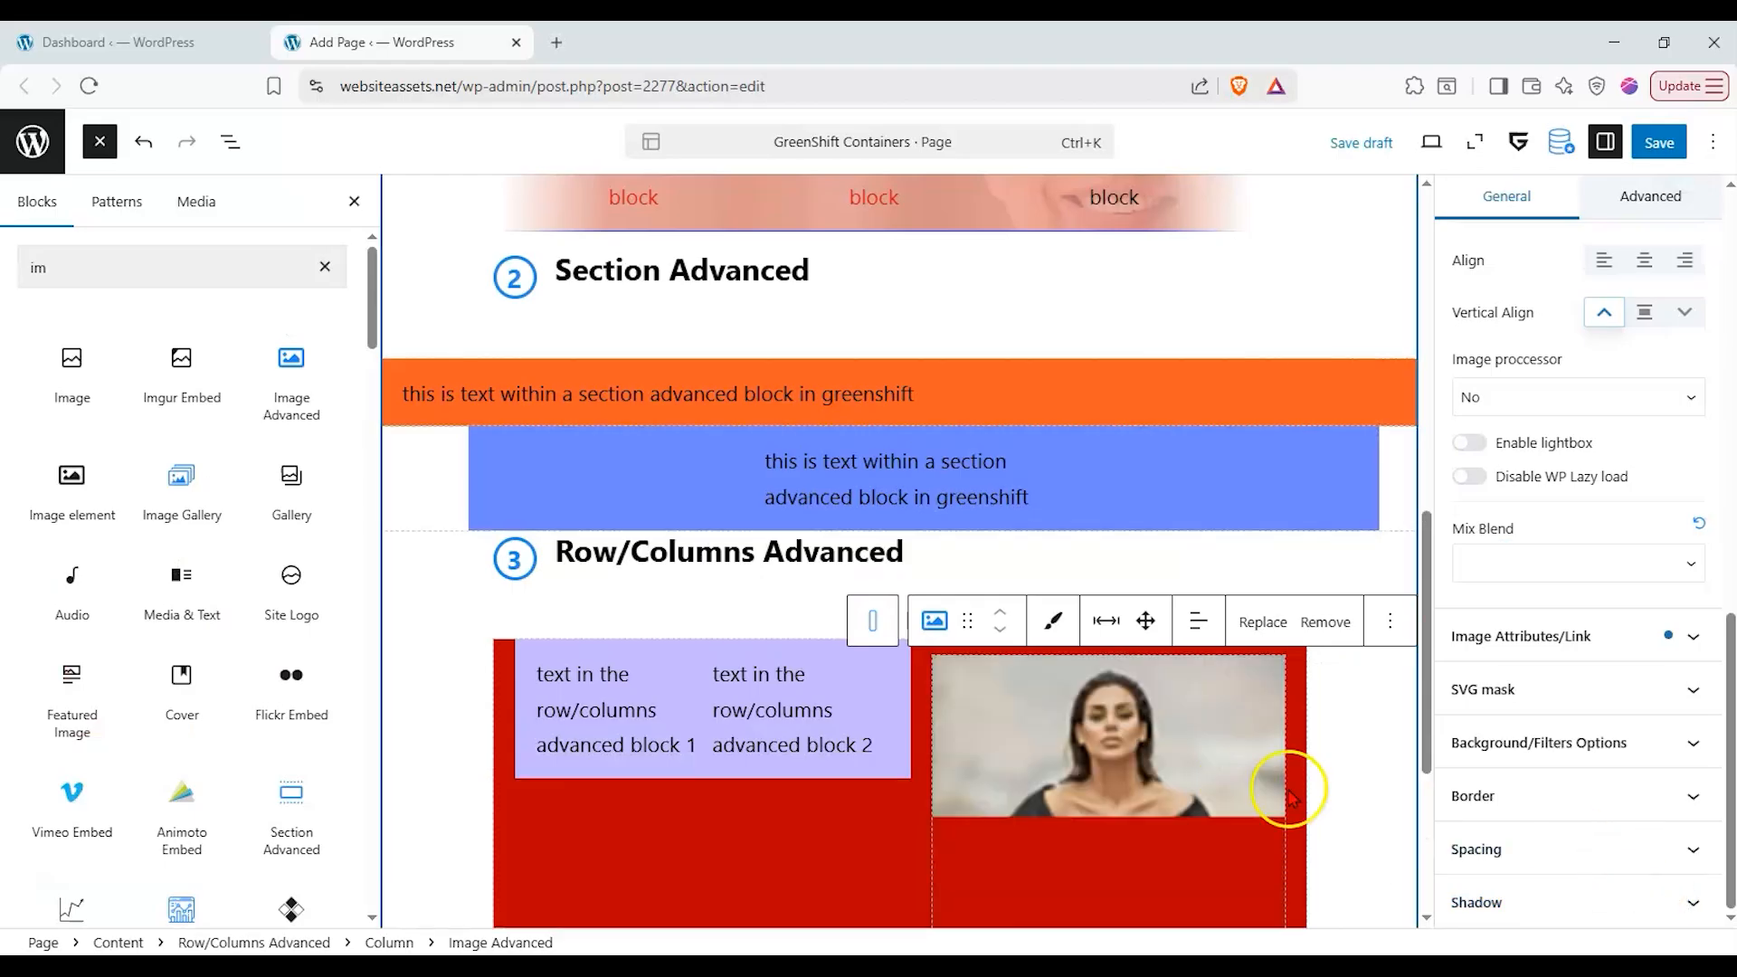
- Set the second column's image width to the S preset
scroll(1203, 770, down, 3)
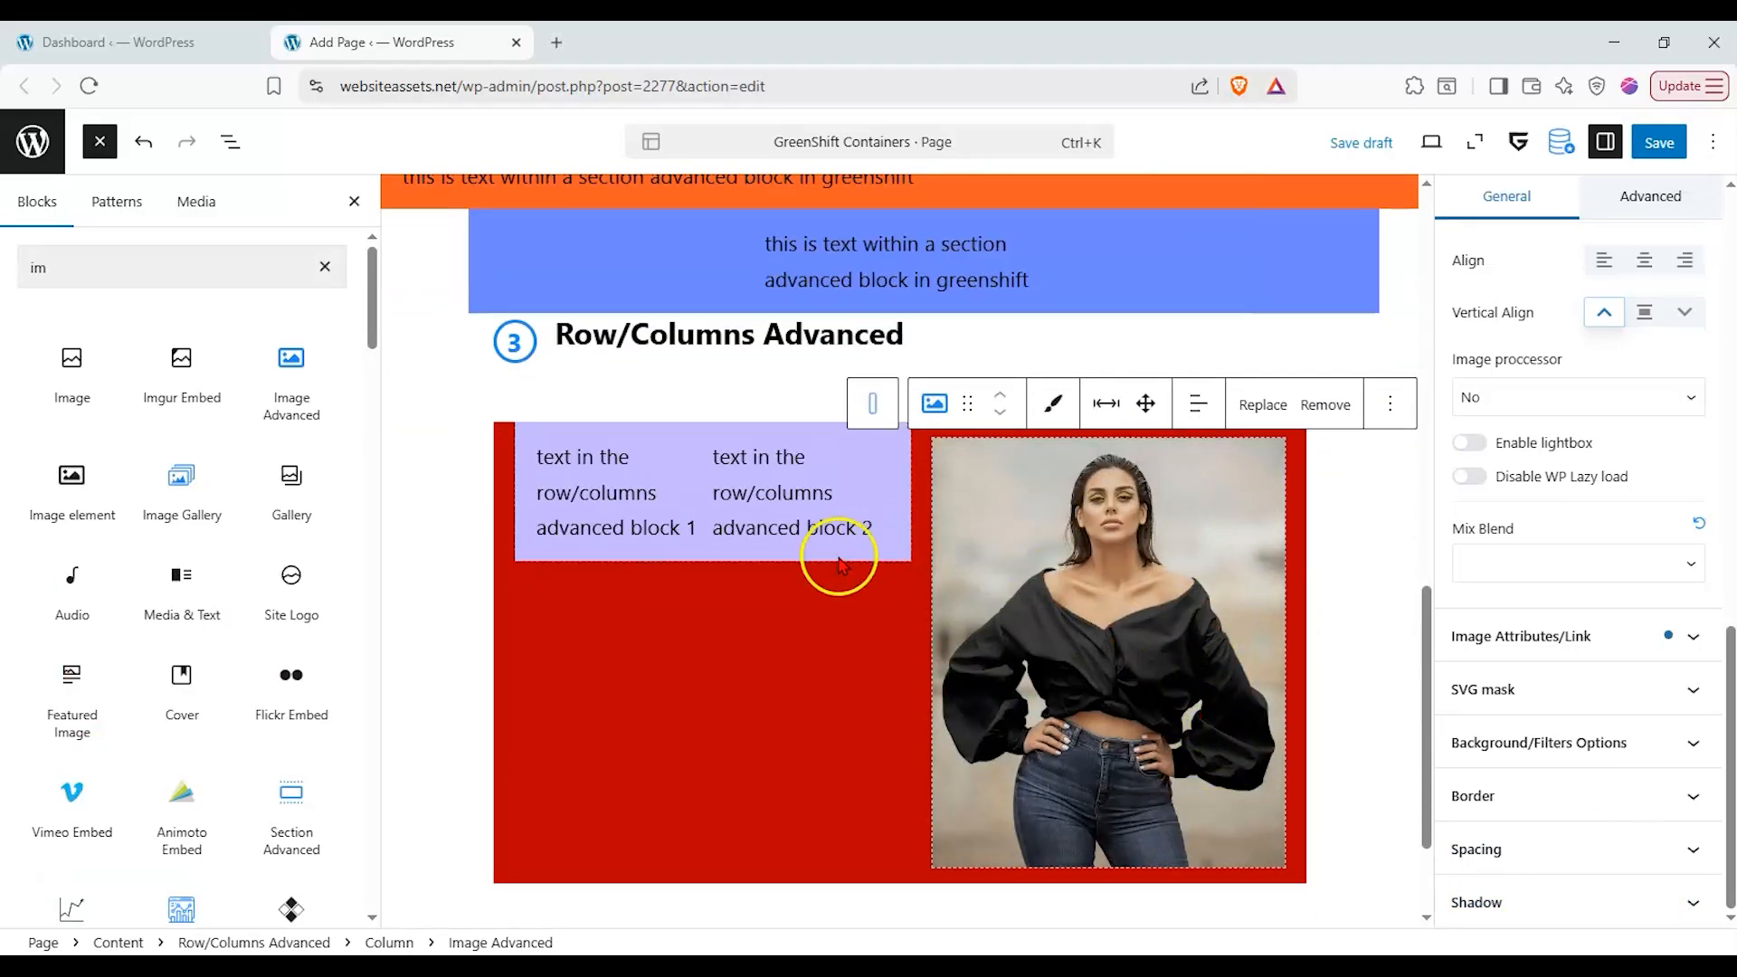
scroll(1593, 733, up, 9)
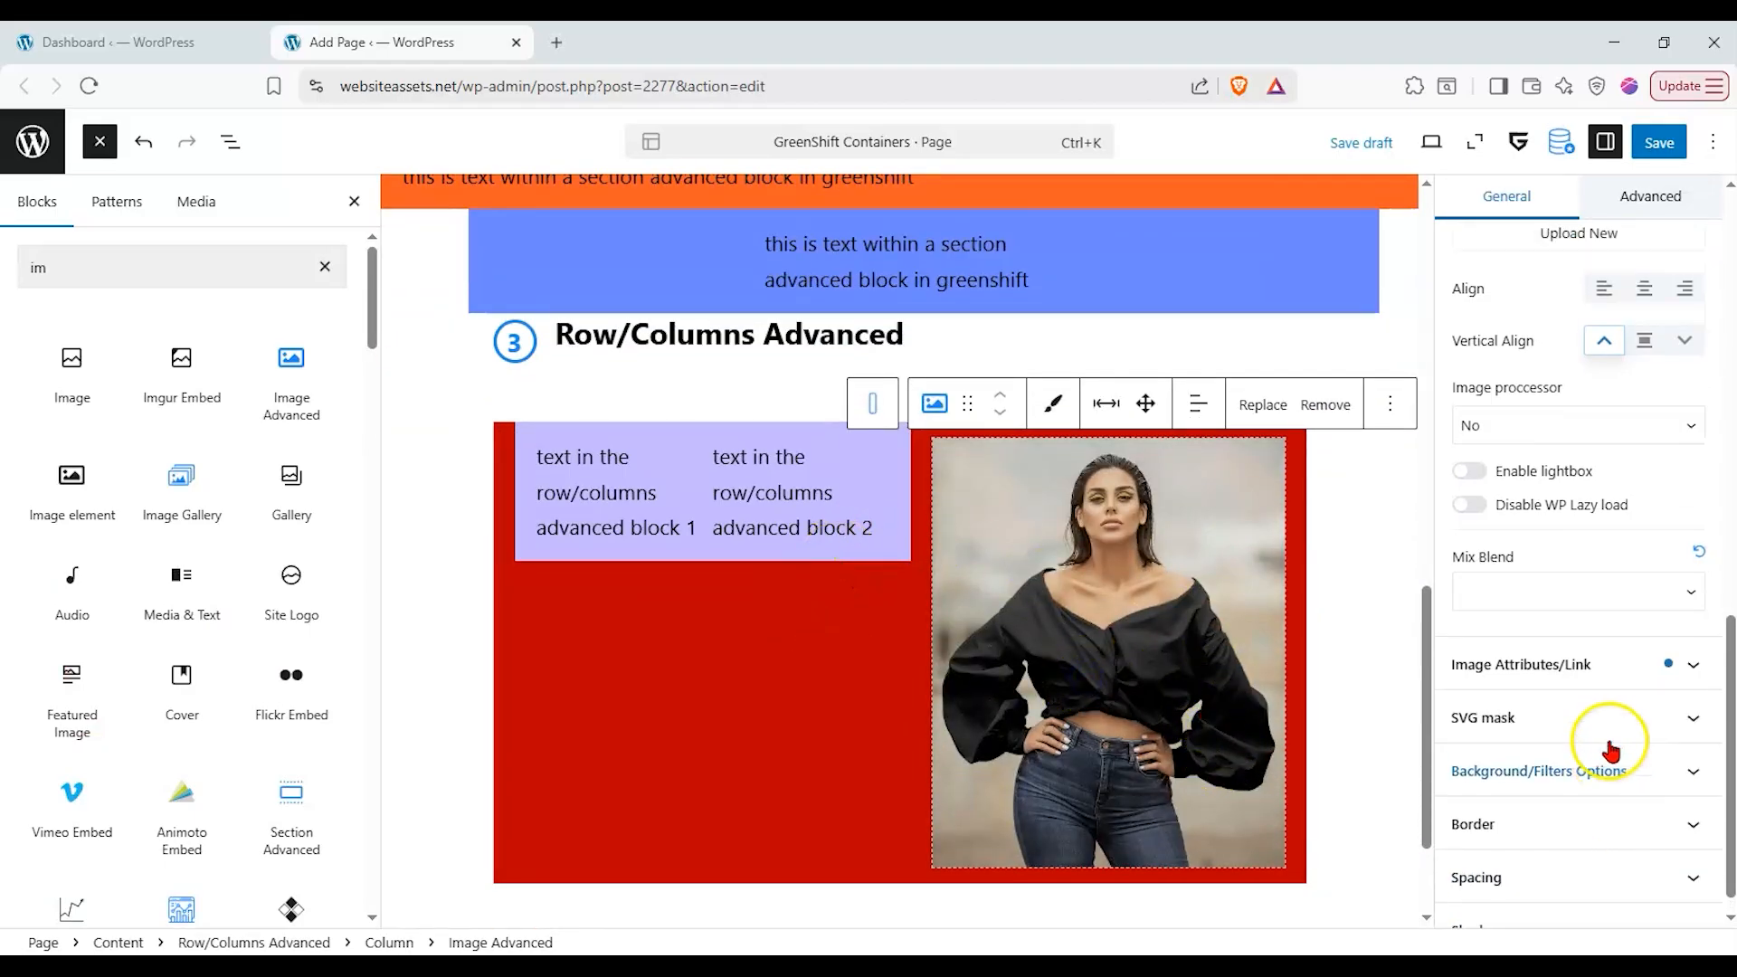
scroll(1579, 728, up, 4)
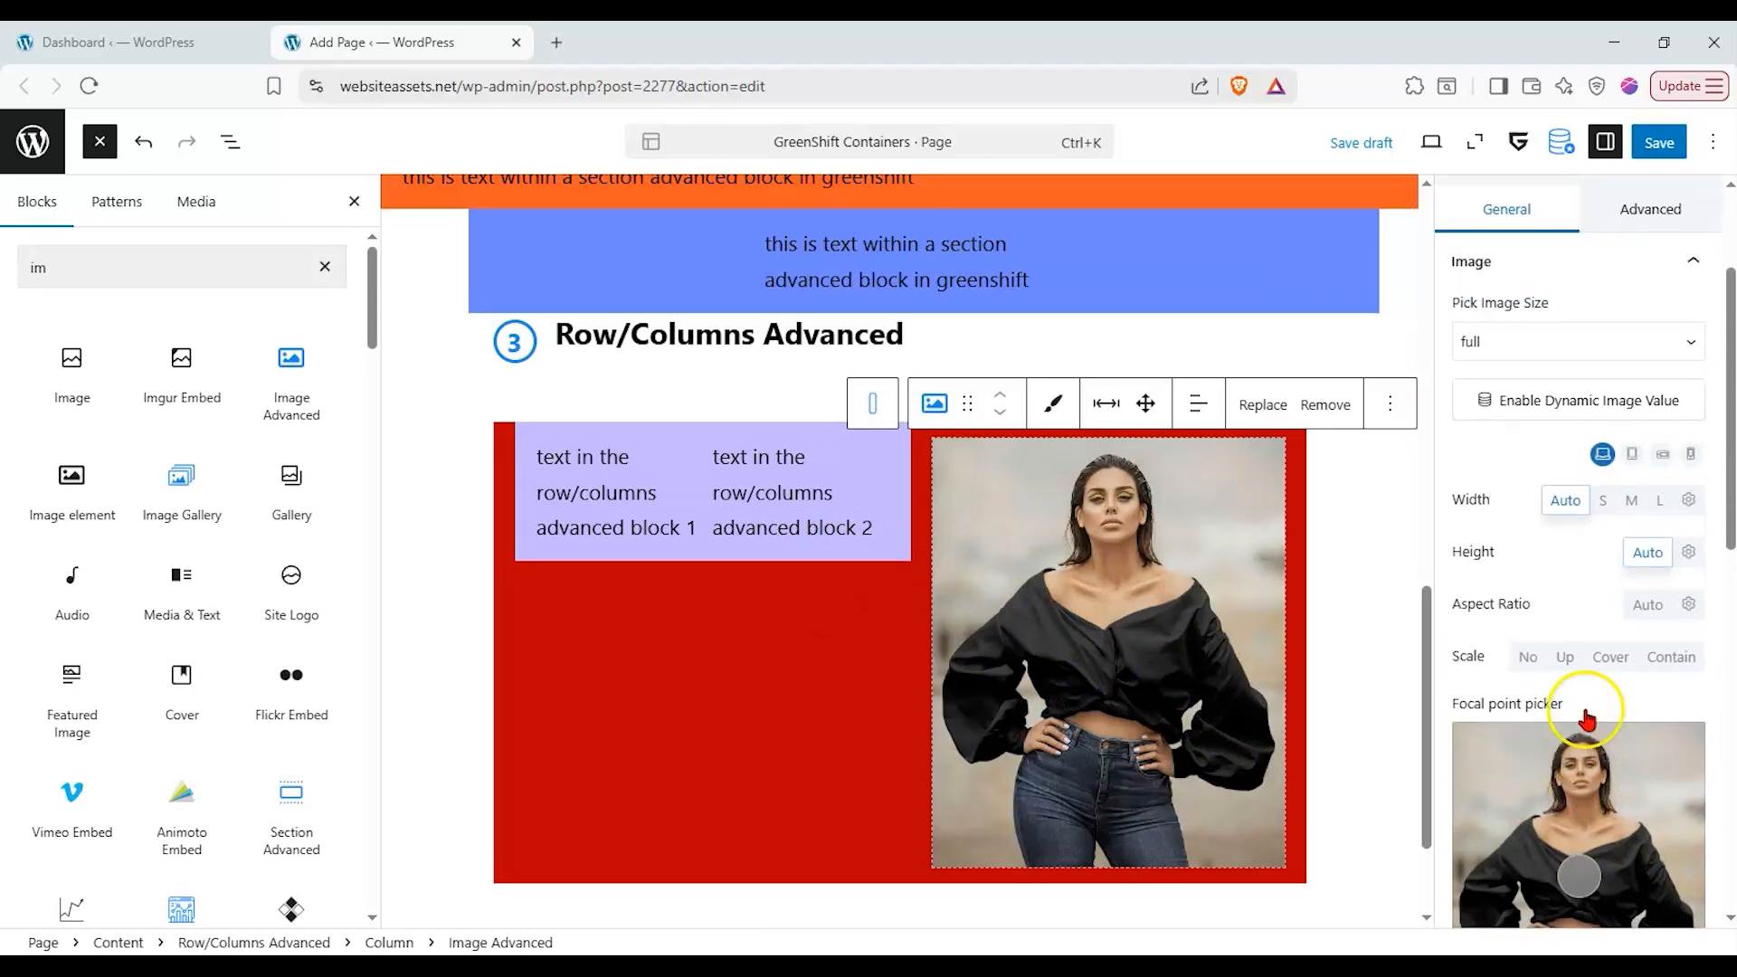
click(1603, 659)
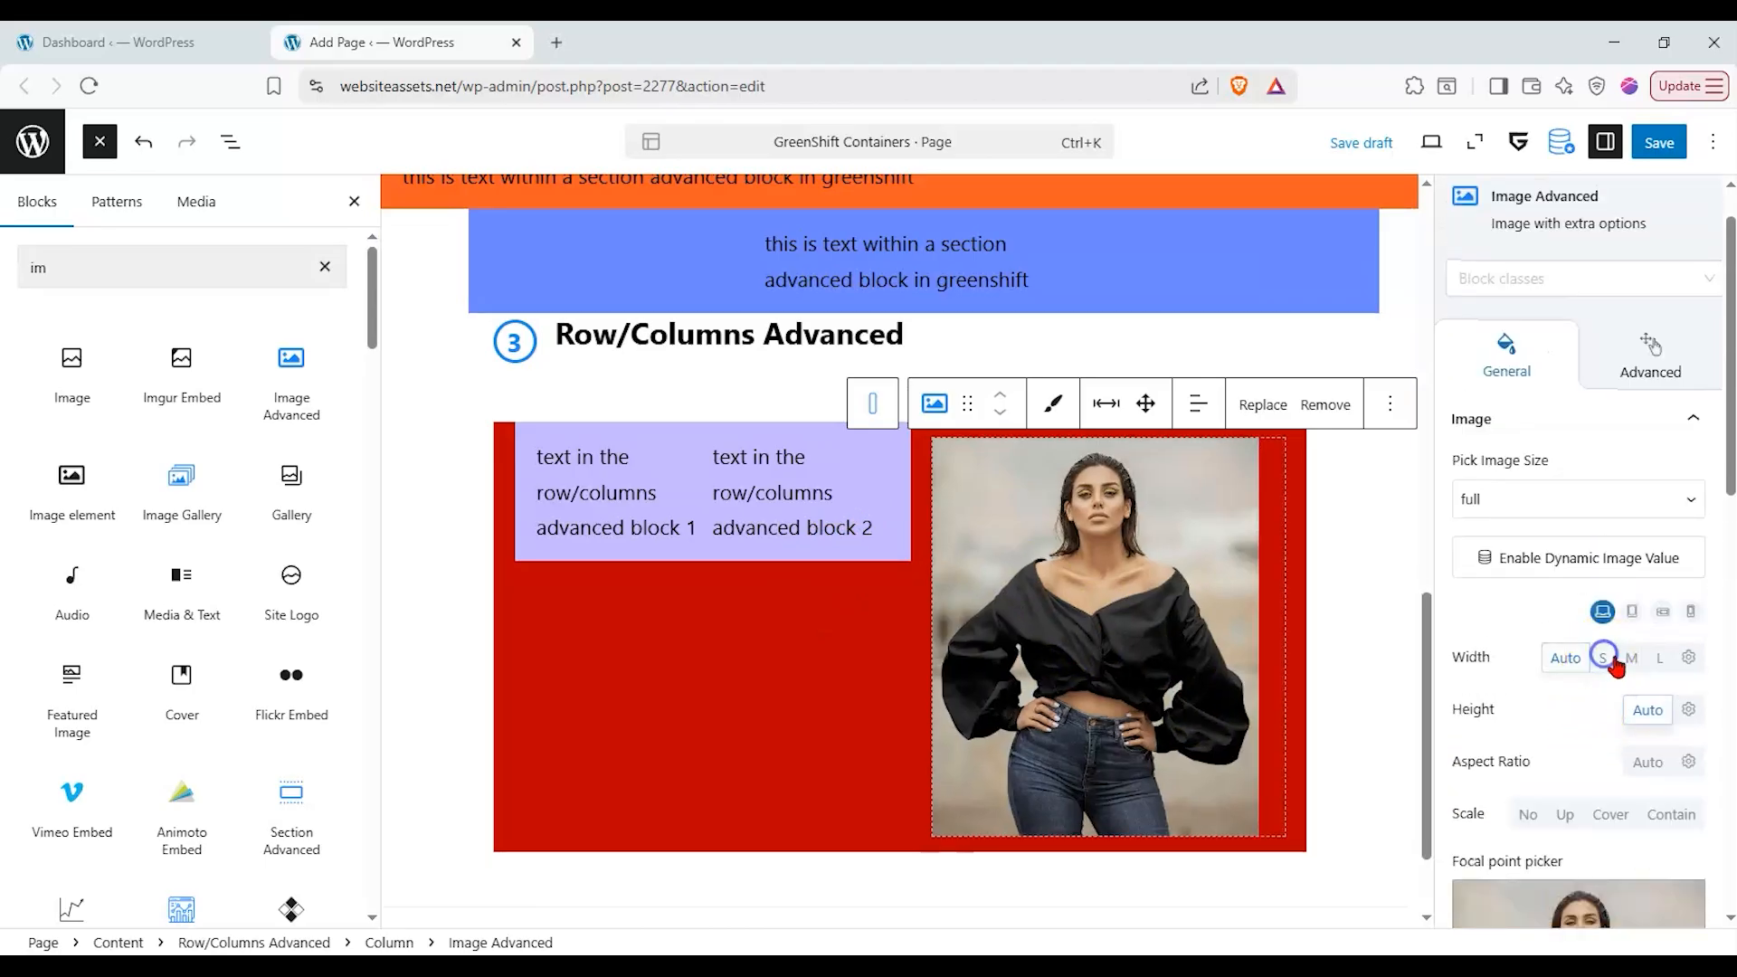
- Return the image width to Auto, and narrow the second column of the Row/Columns Advanced block to 21.9%
click(1566, 659)
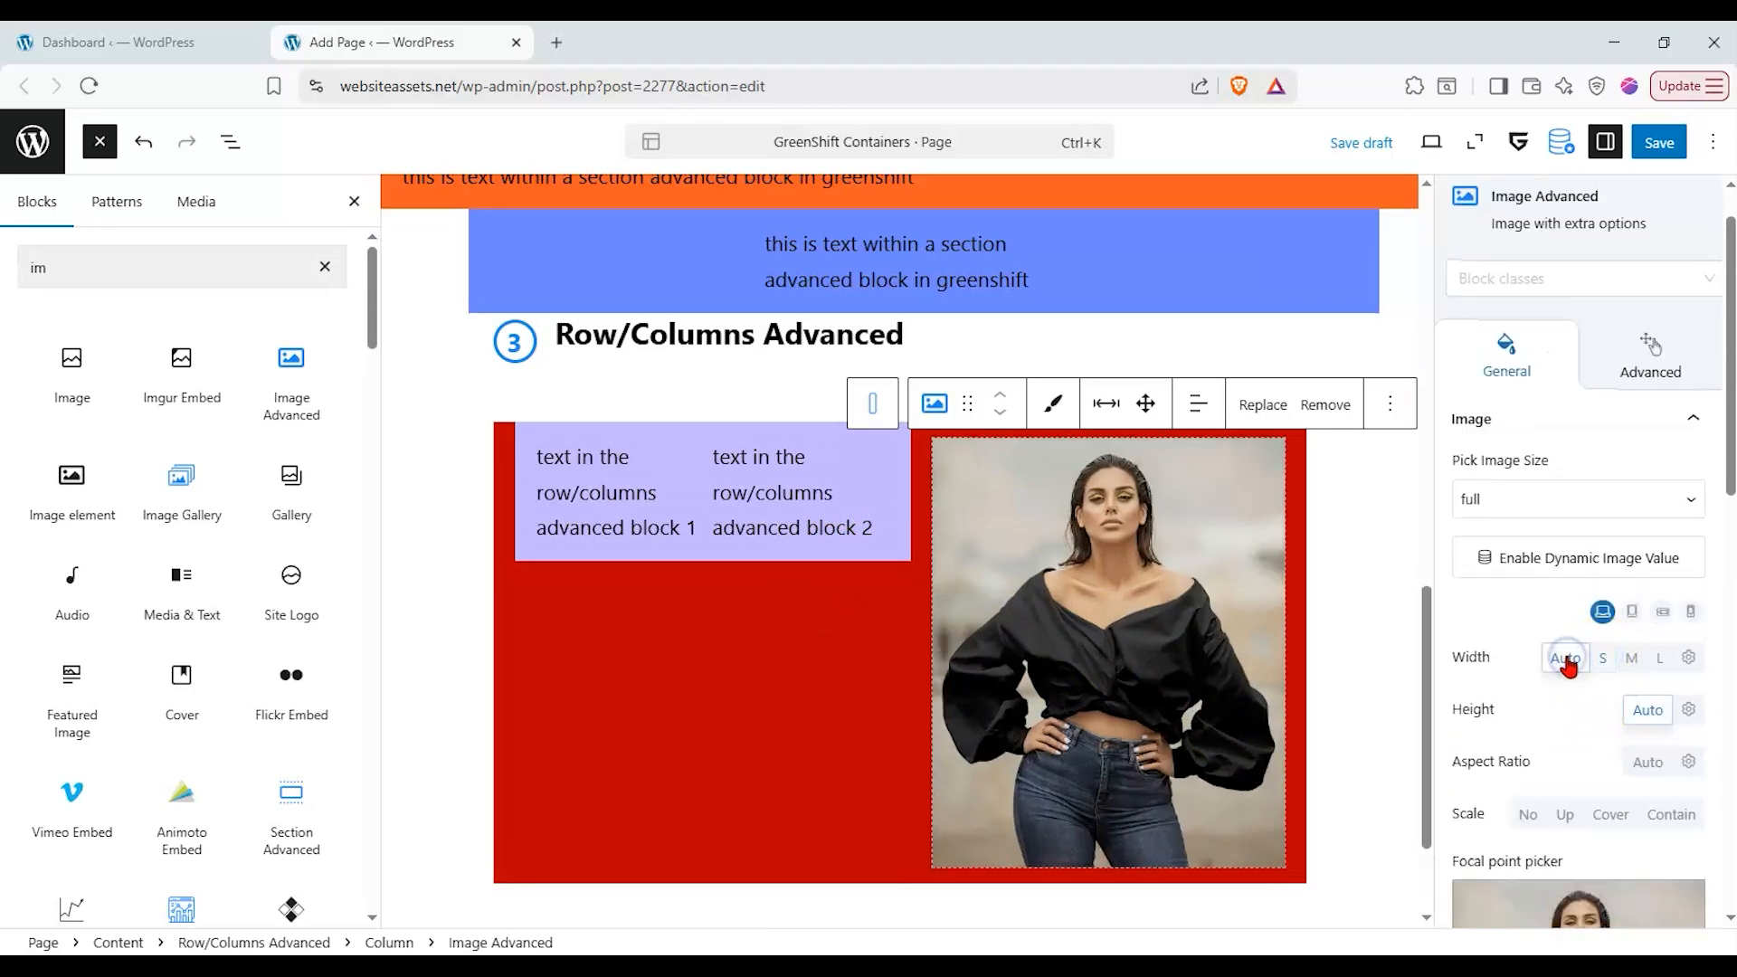
click(231, 142)
click(136, 735)
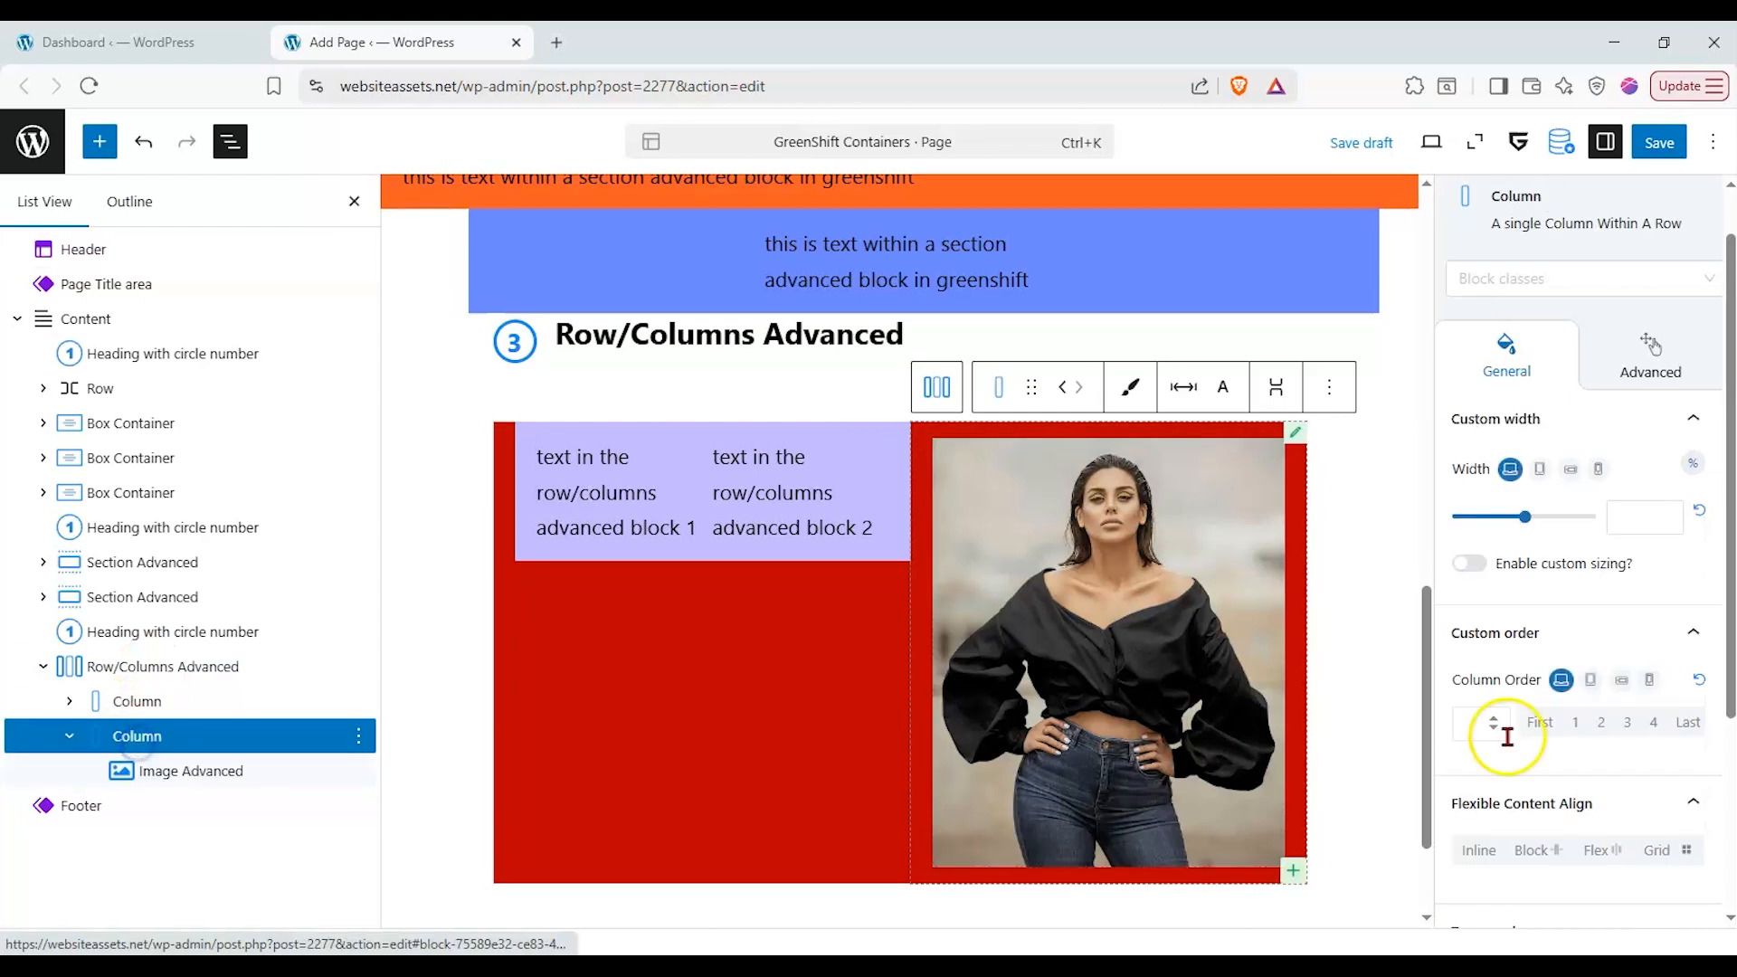
click(1471, 562)
click(1476, 593)
drag(1529, 516, 1486, 540)
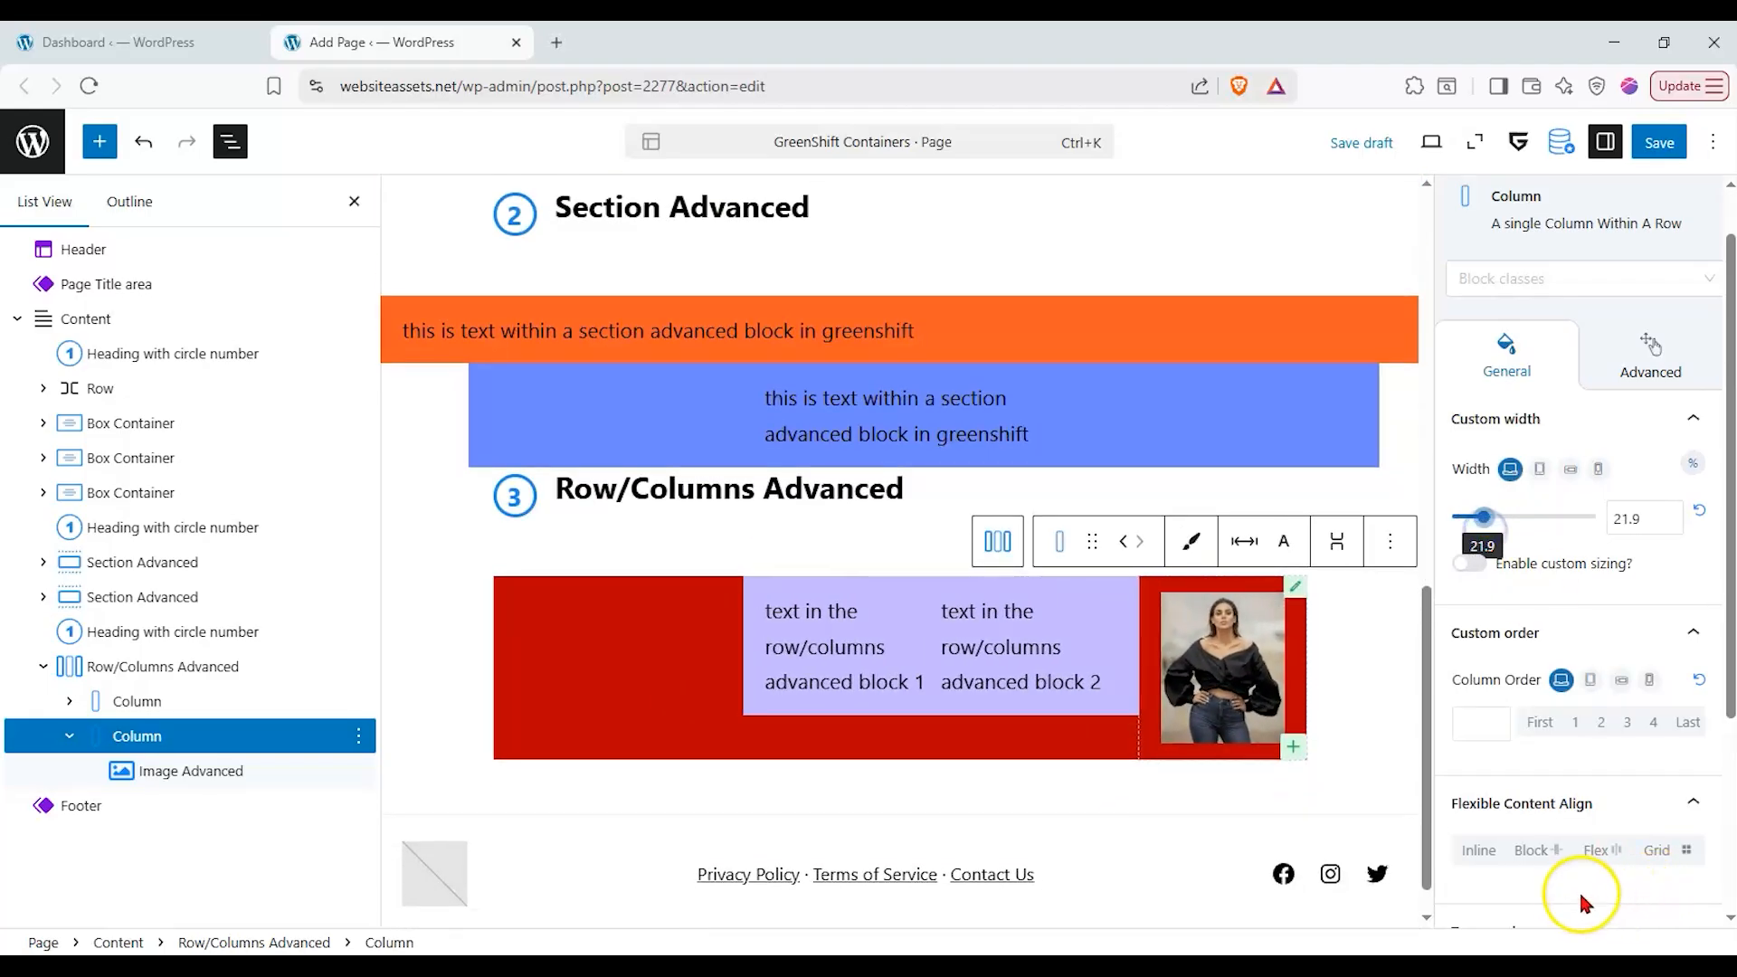
- Switch the second column's content alignment to Flex with a row direction and centered justification
click(1593, 851)
scroll(1605, 811, down, 2)
scroll(1604, 812, down, 1)
click(1514, 665)
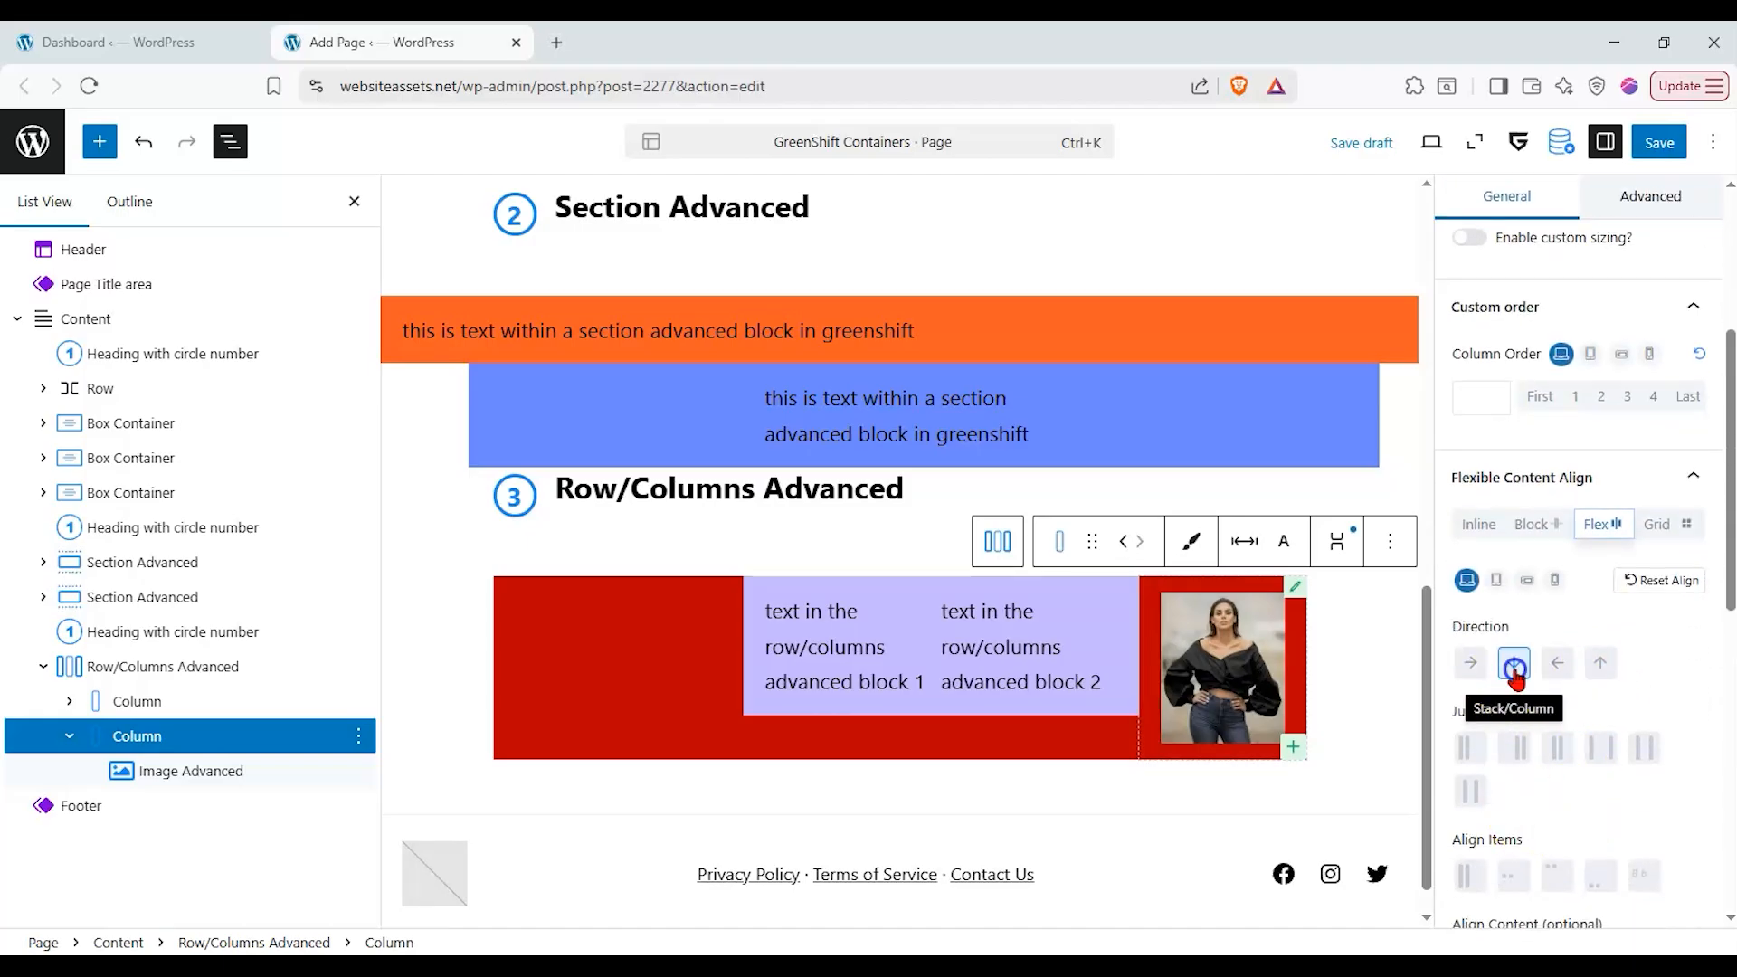
click(1579, 759)
click(1472, 665)
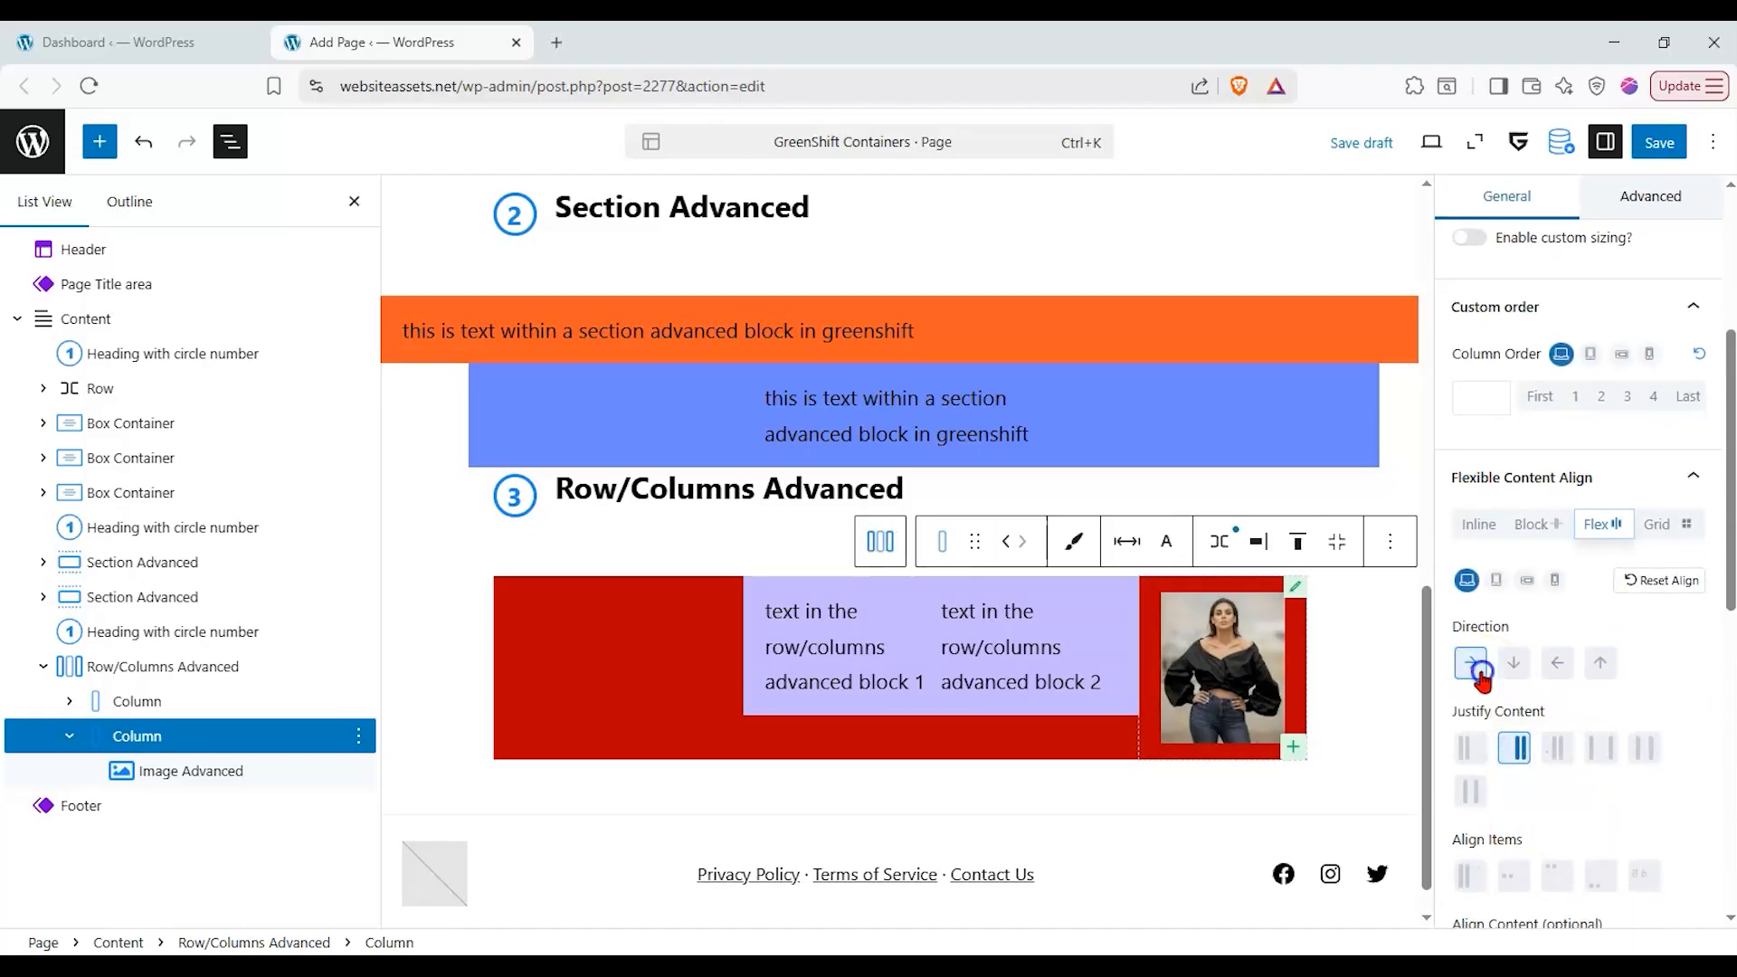
click(1468, 795)
click(1557, 747)
- Try the second column's align-items options, ending on the last one, then center its align content and enable Wrap
click(1511, 875)
click(1594, 876)
scroll(1595, 882, down, 1)
click(1642, 767)
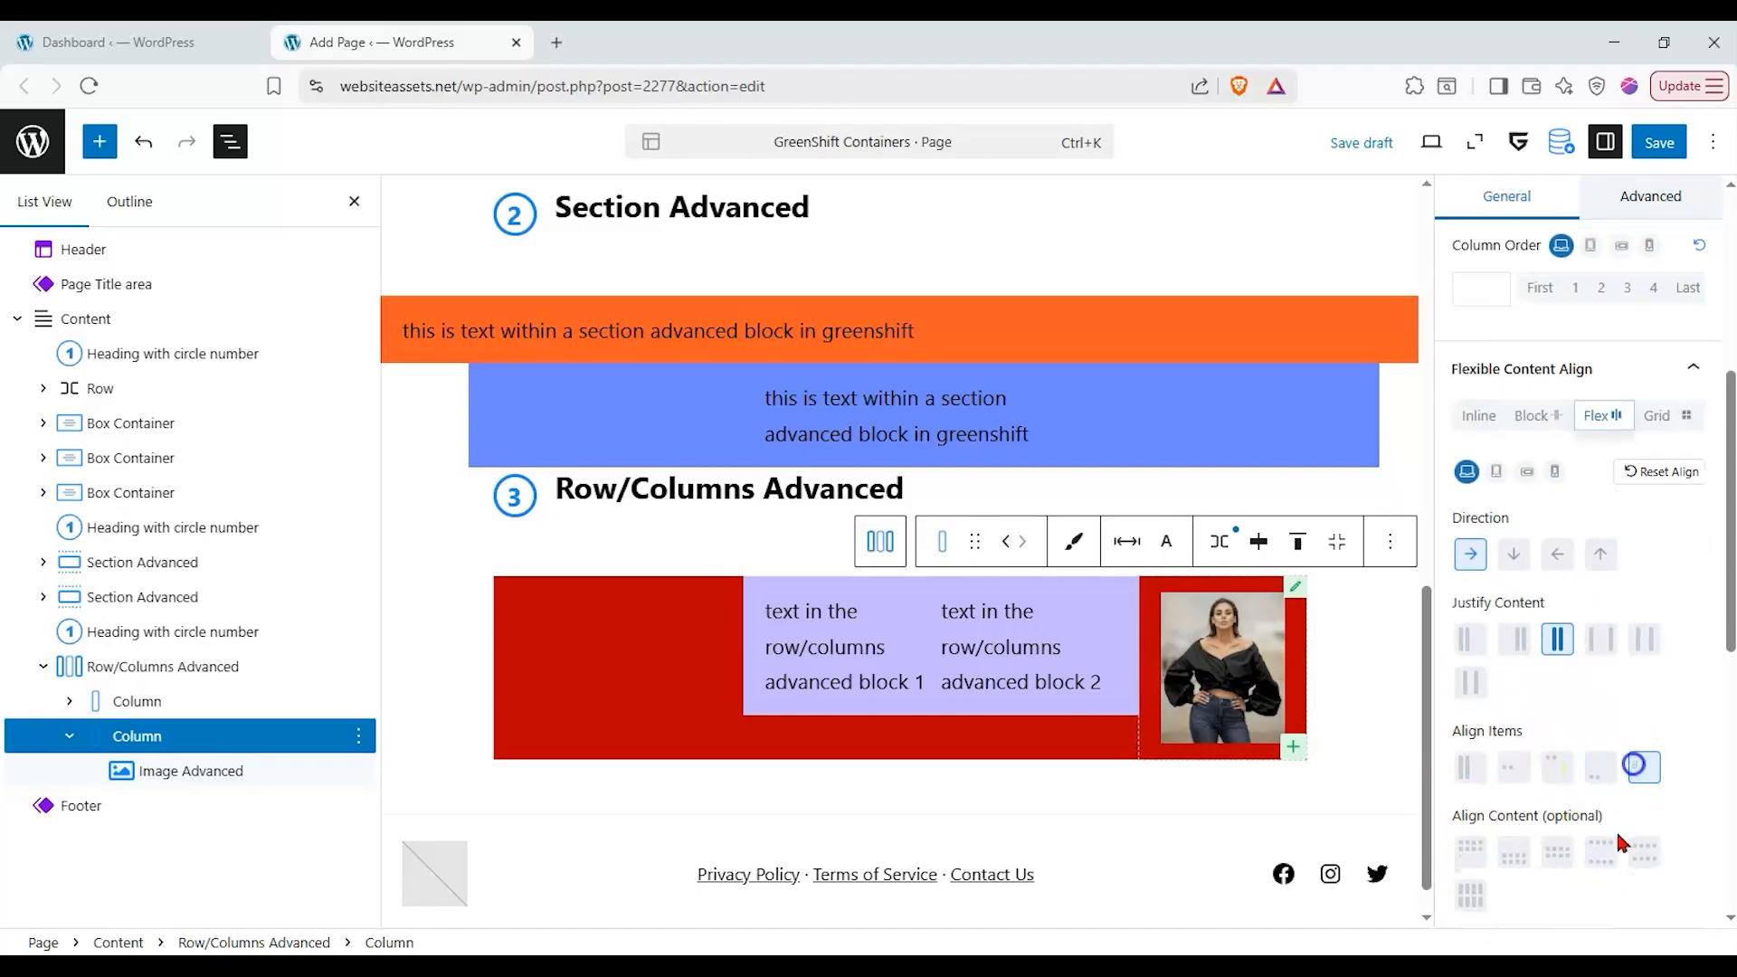
click(1546, 861)
scroll(1617, 718, down, 3)
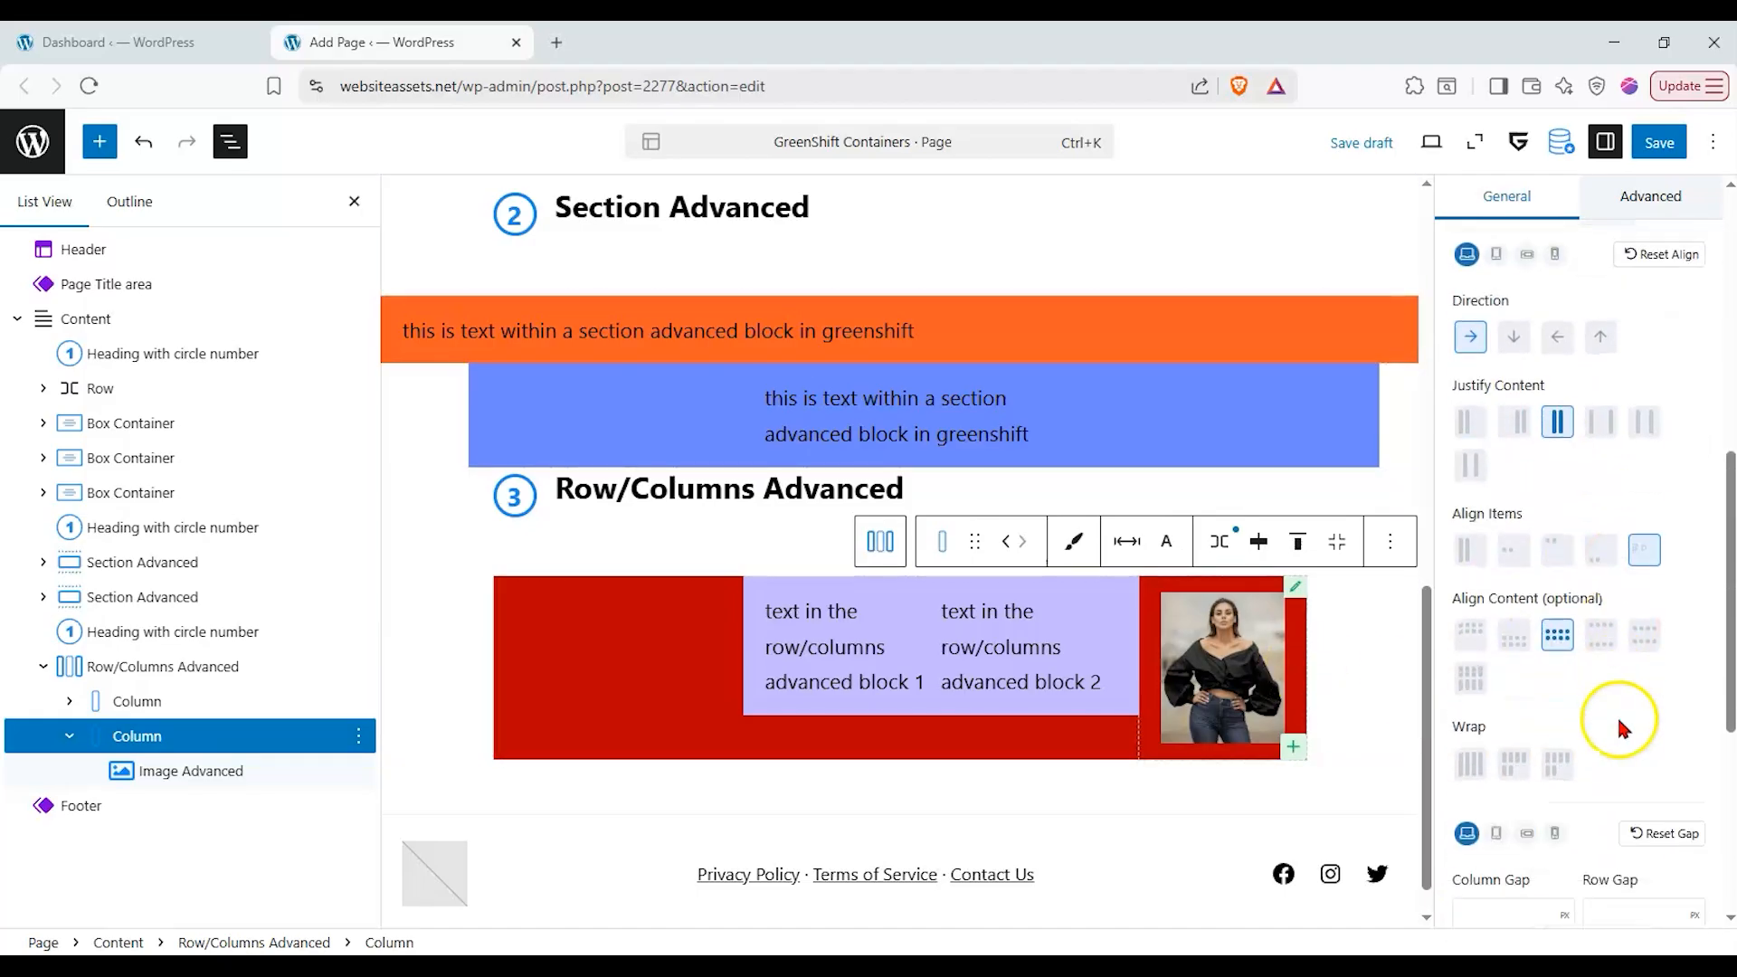
click(1511, 655)
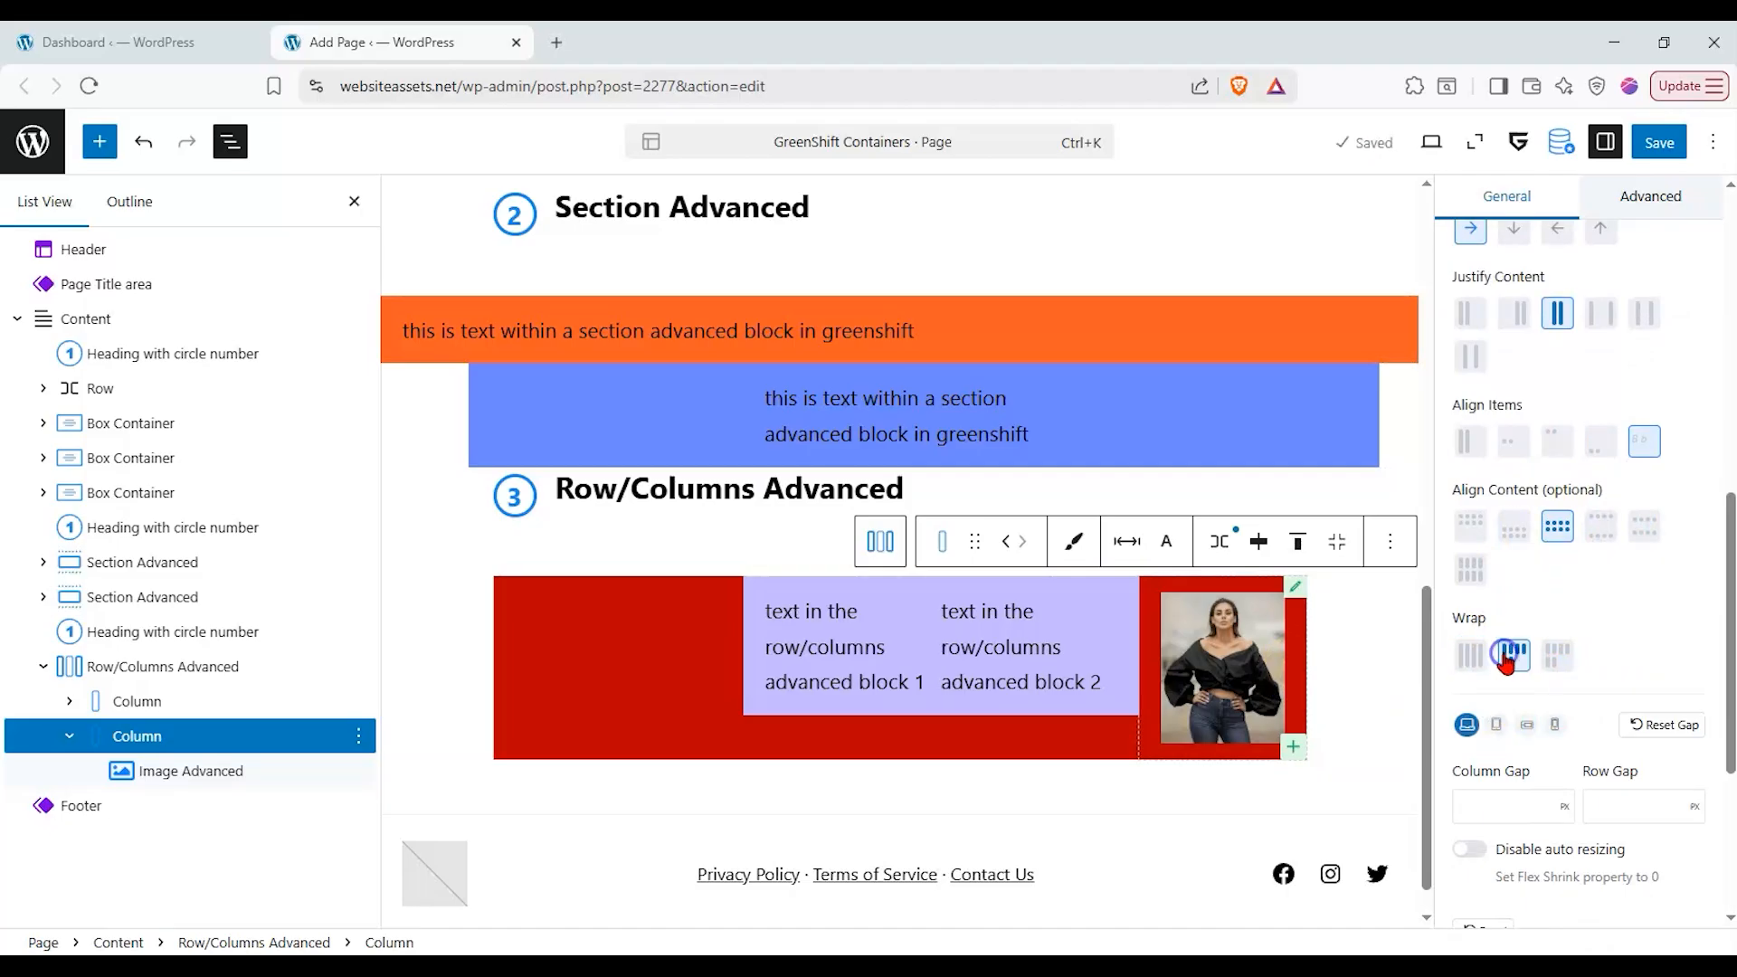
- Duplicate the Image Advanced block inside the second column
click(271, 770)
click(359, 770)
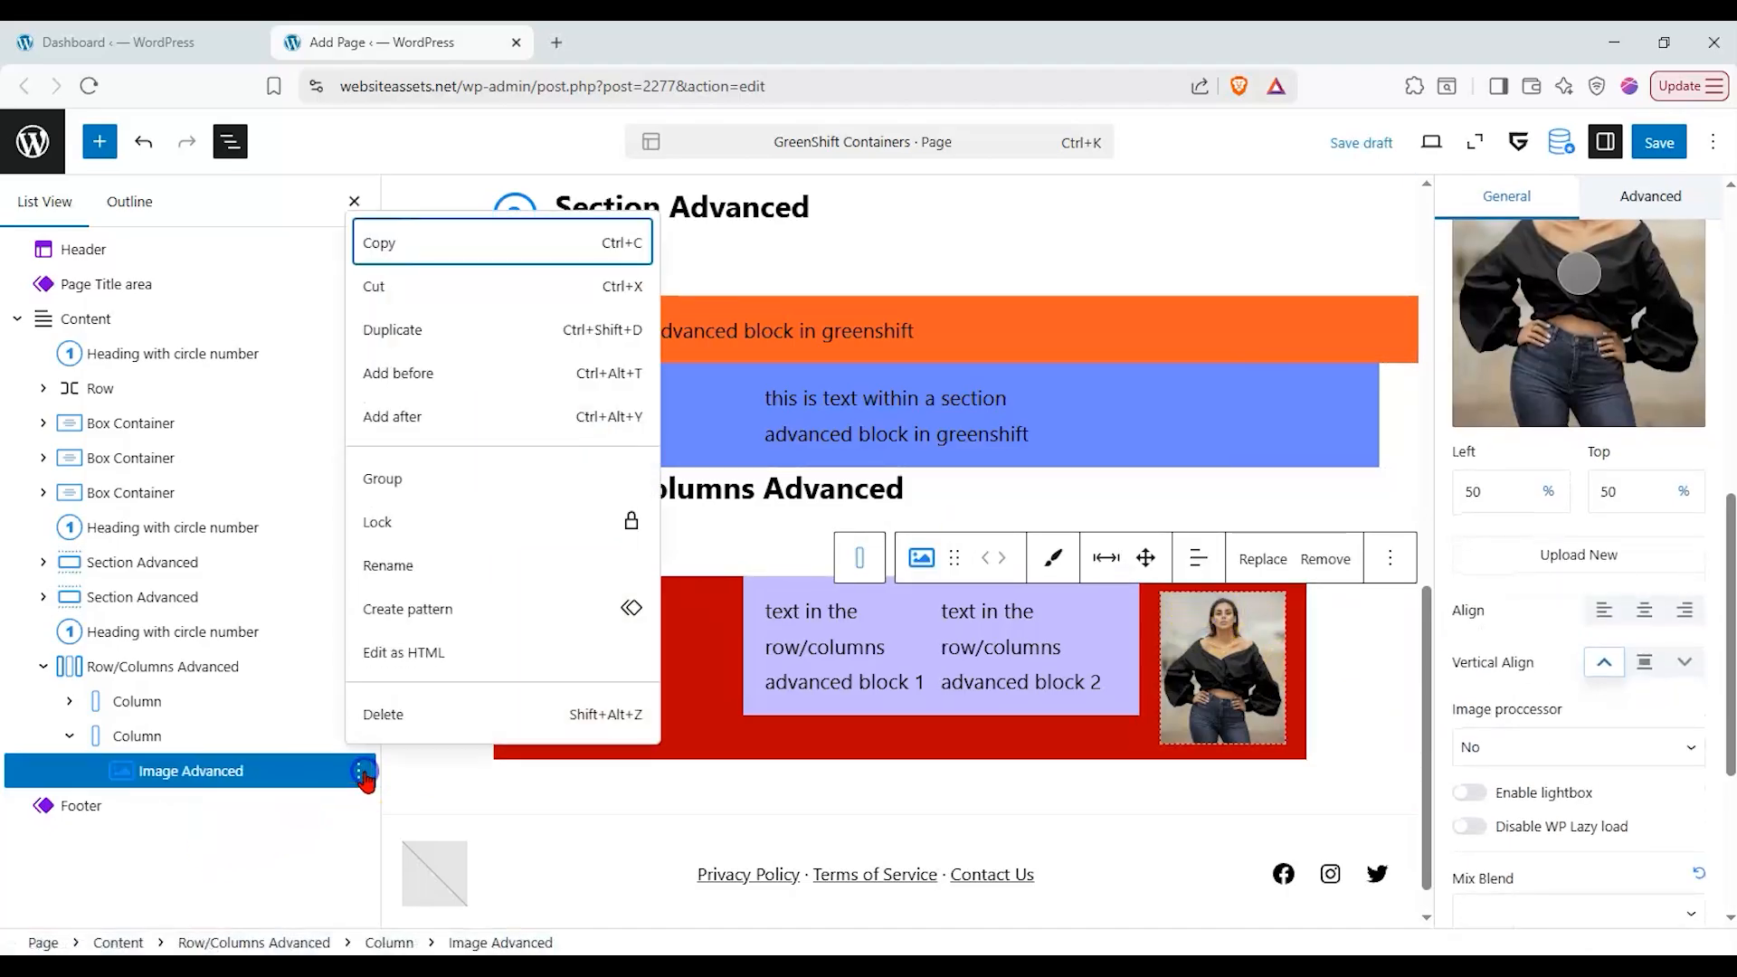
click(492, 336)
scroll(1574, 705, up, 4)
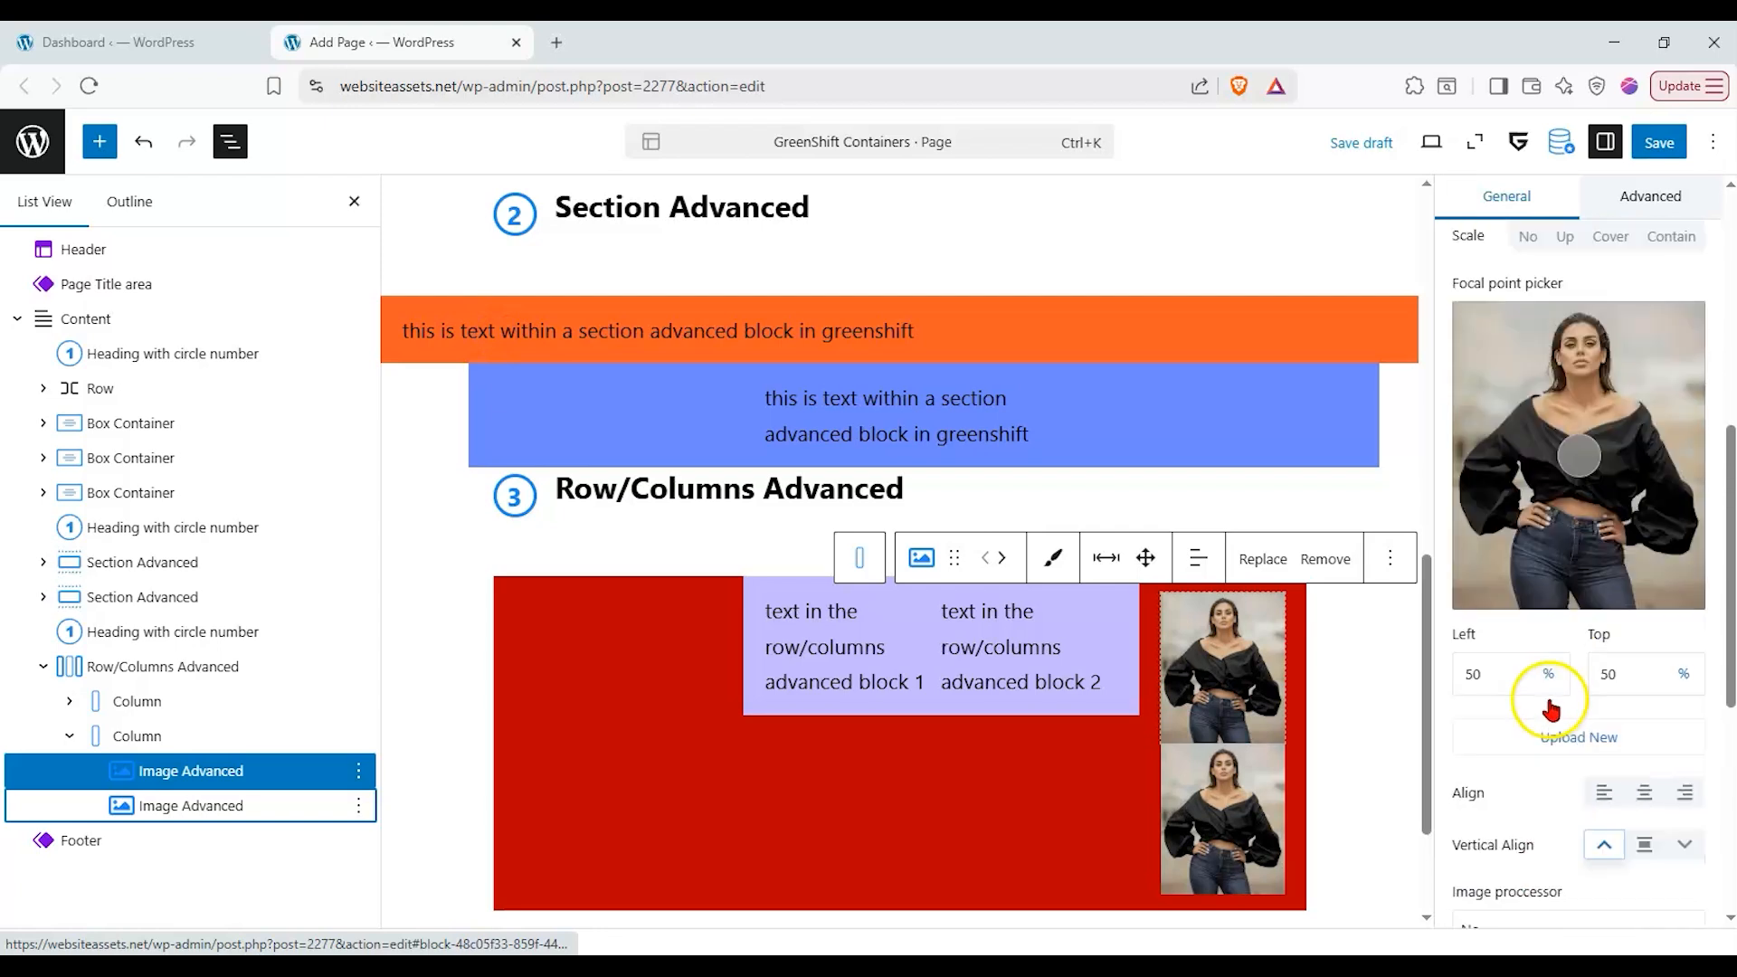
- Give the second column row direction, the last justify option, the first align-items option, the second align-content option and Wrap
click(136, 738)
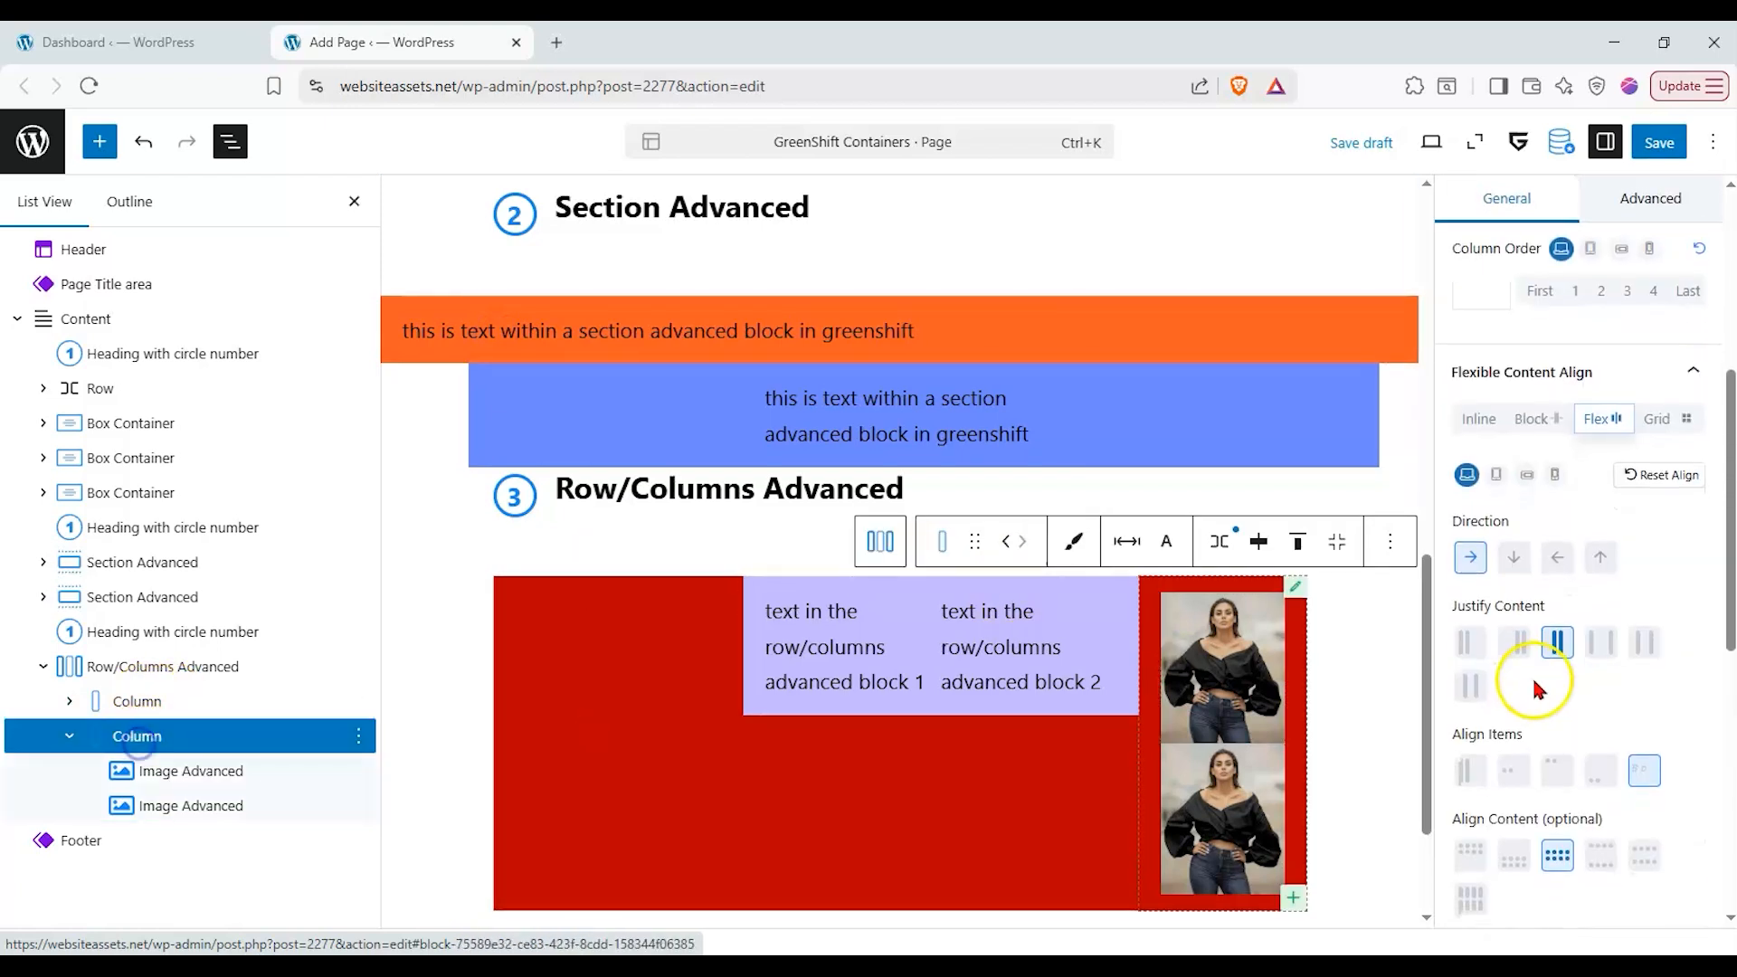
click(1514, 553)
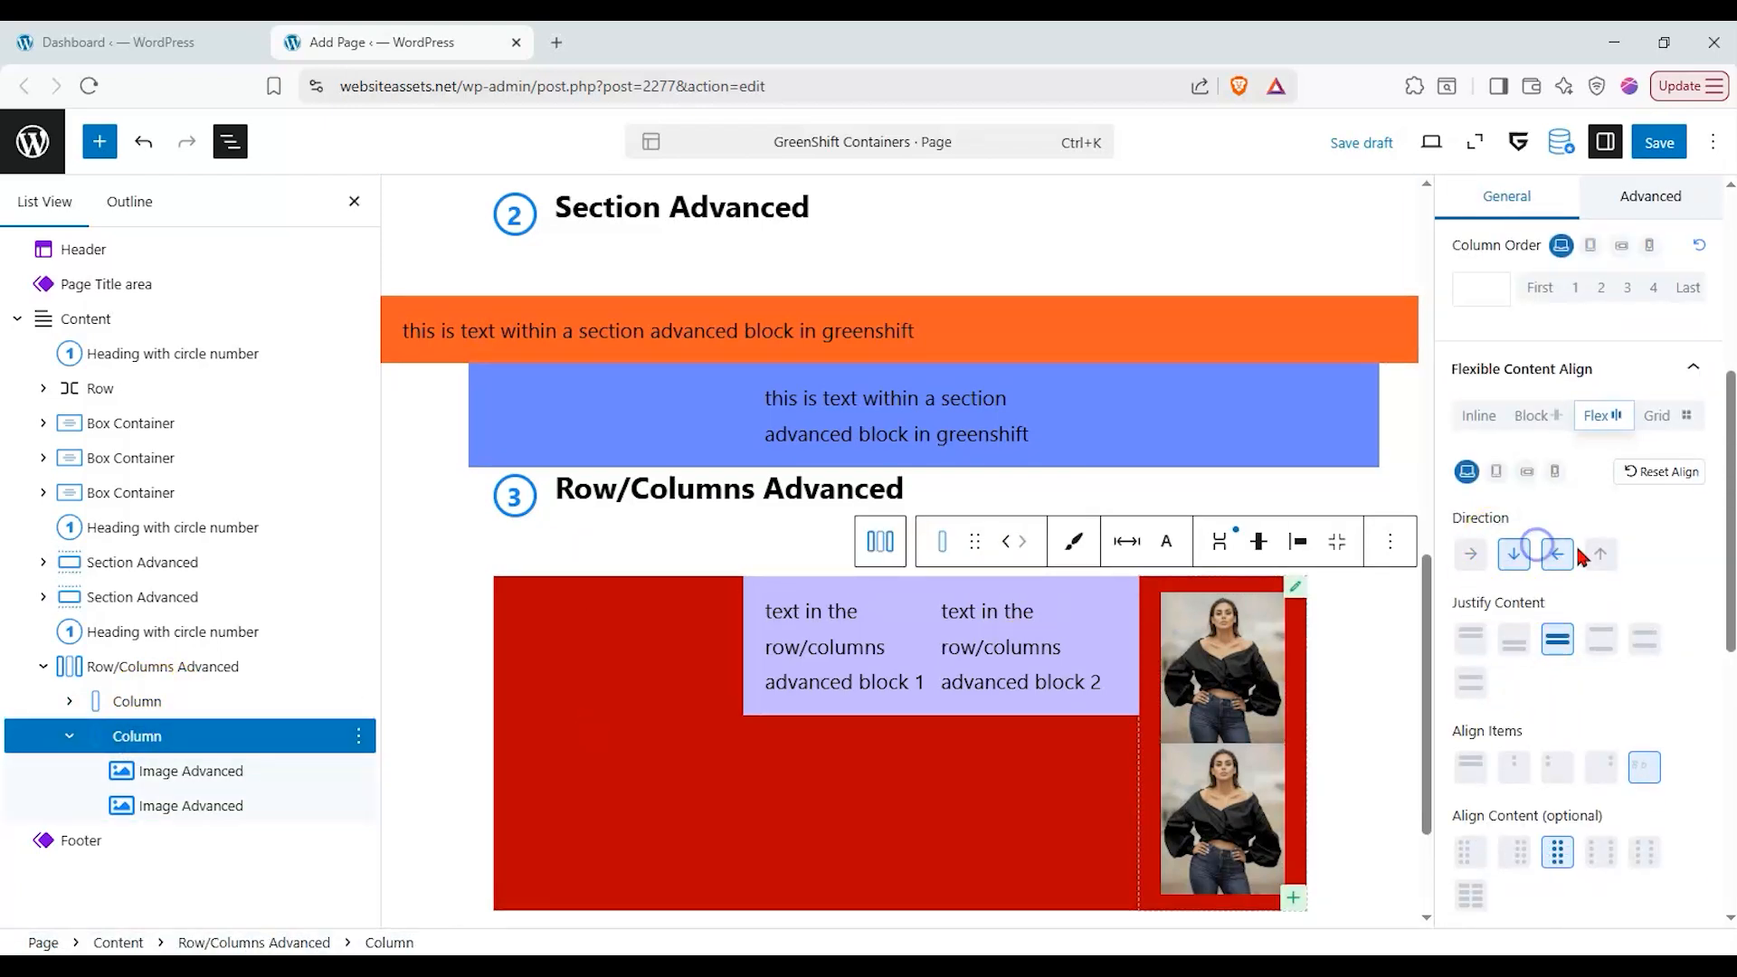
click(1470, 554)
click(1513, 852)
click(1470, 683)
click(1470, 767)
scroll(1520, 760, down, 3)
click(1529, 763)
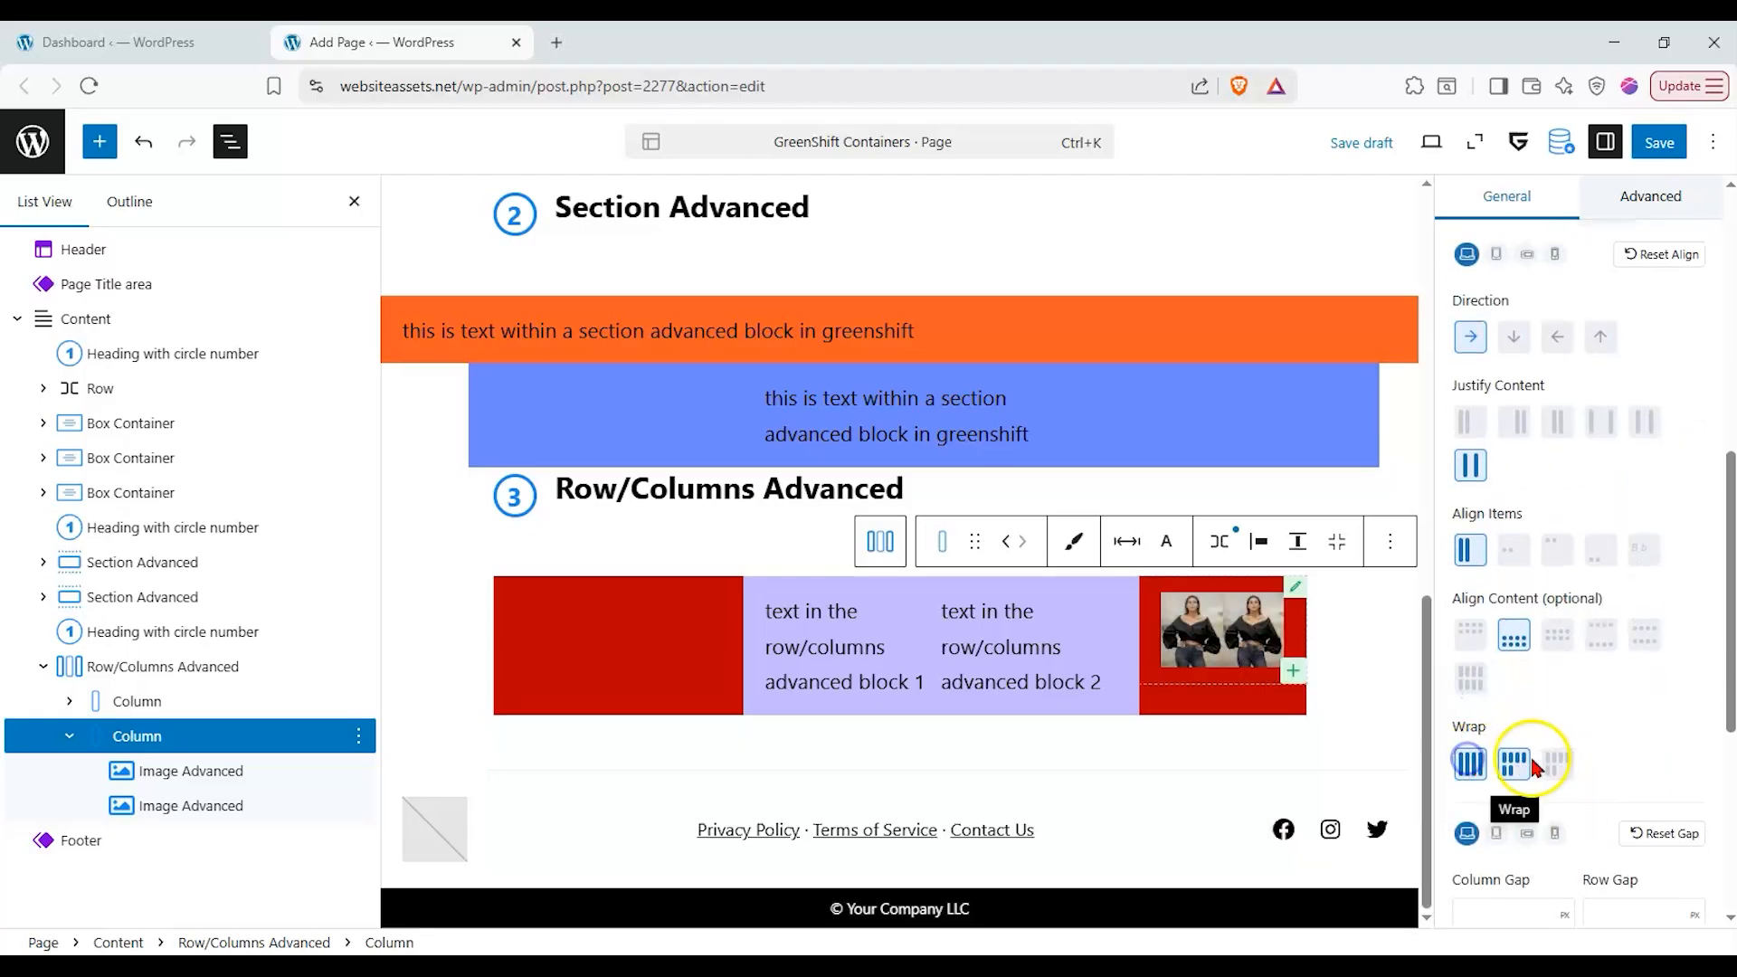
click(1516, 771)
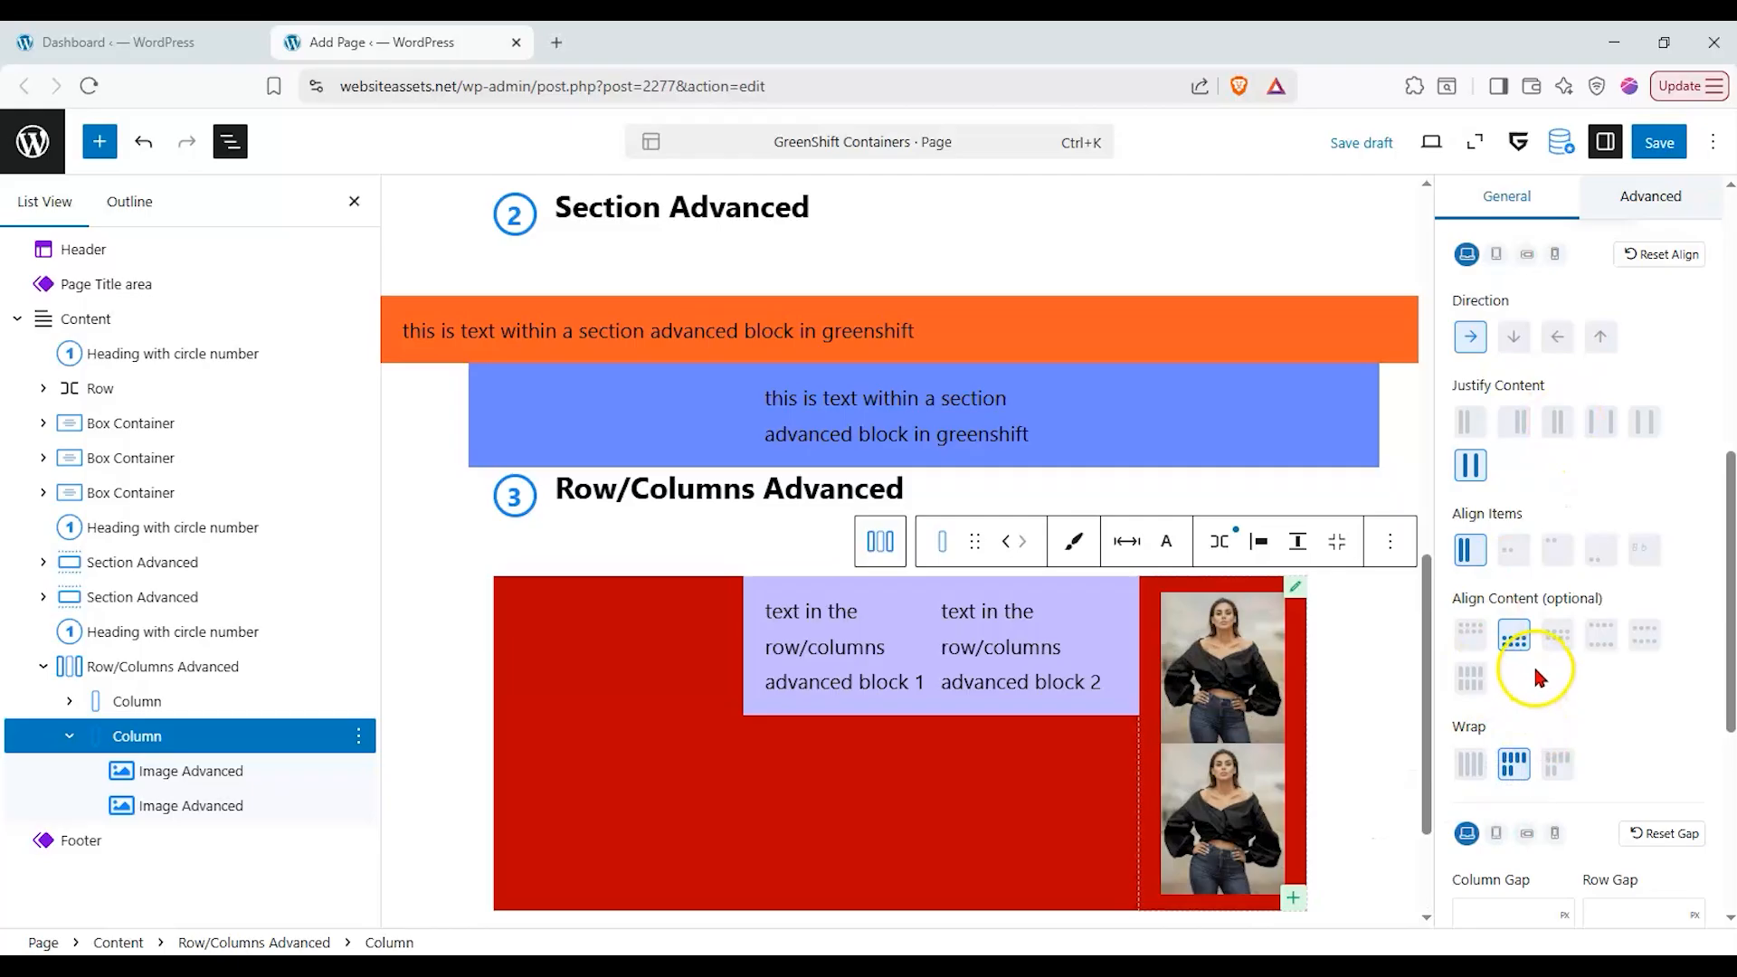
- Review the second column's remaining layout options and the first column's width, order and flex settings
scroll(1538, 674, up, 1)
scroll(1583, 652, down, 3)
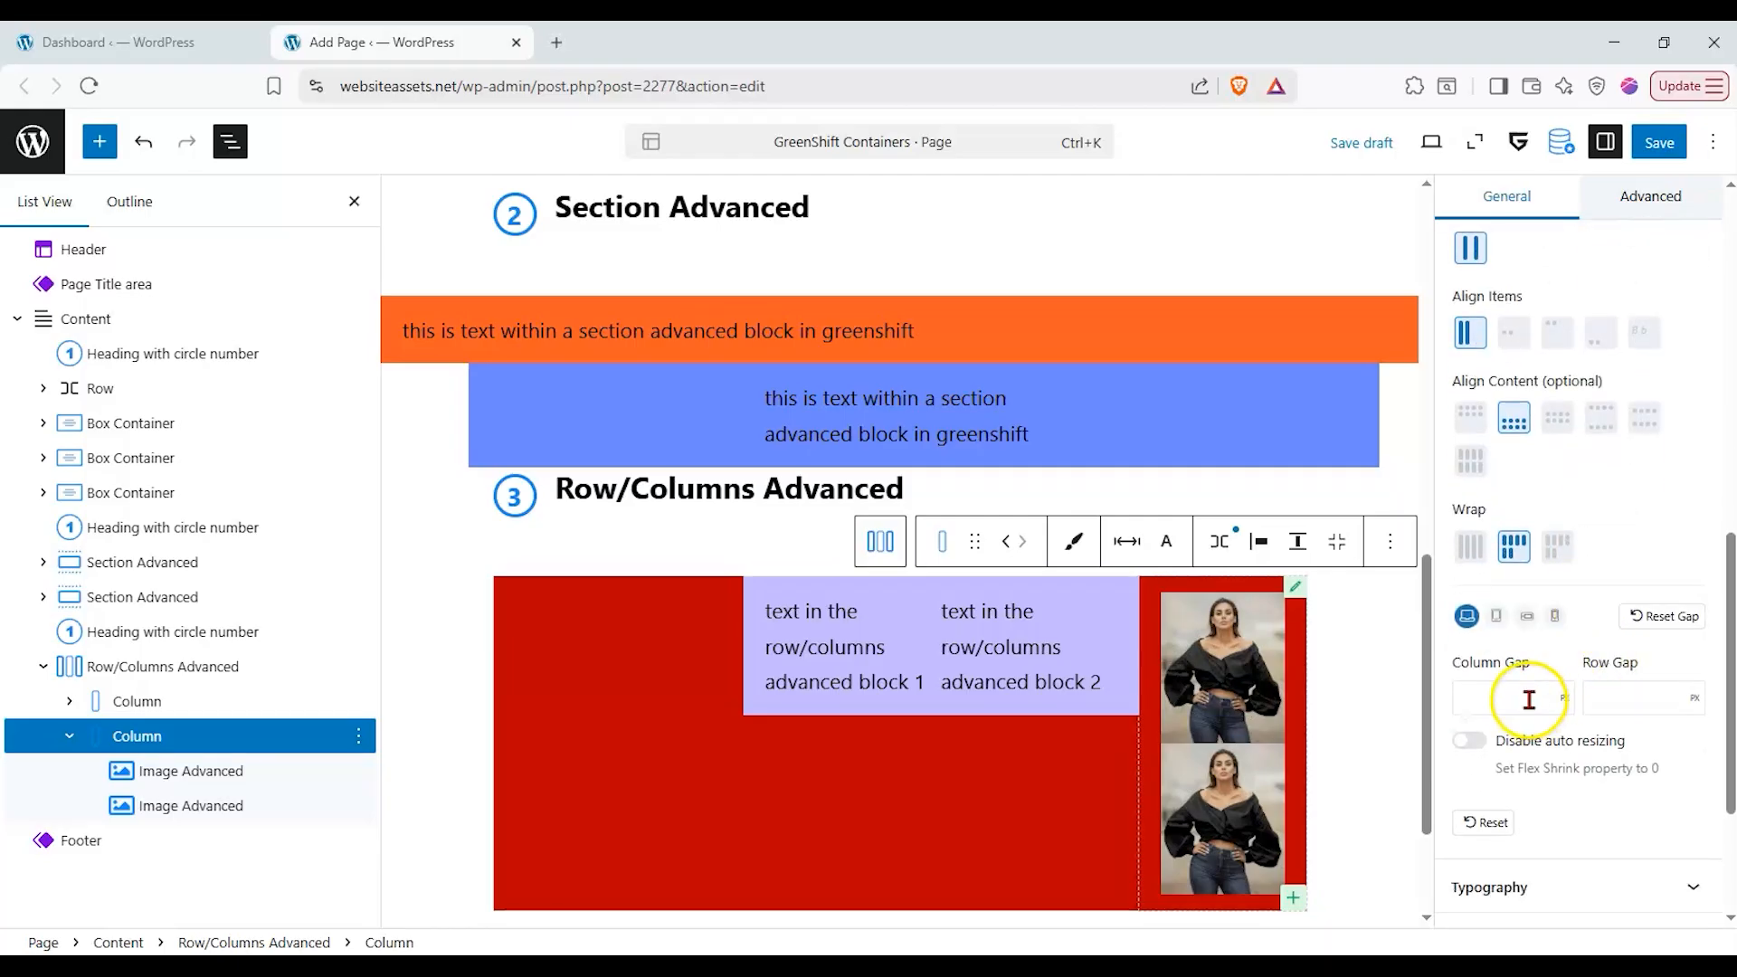
scroll(1531, 678, down, 2)
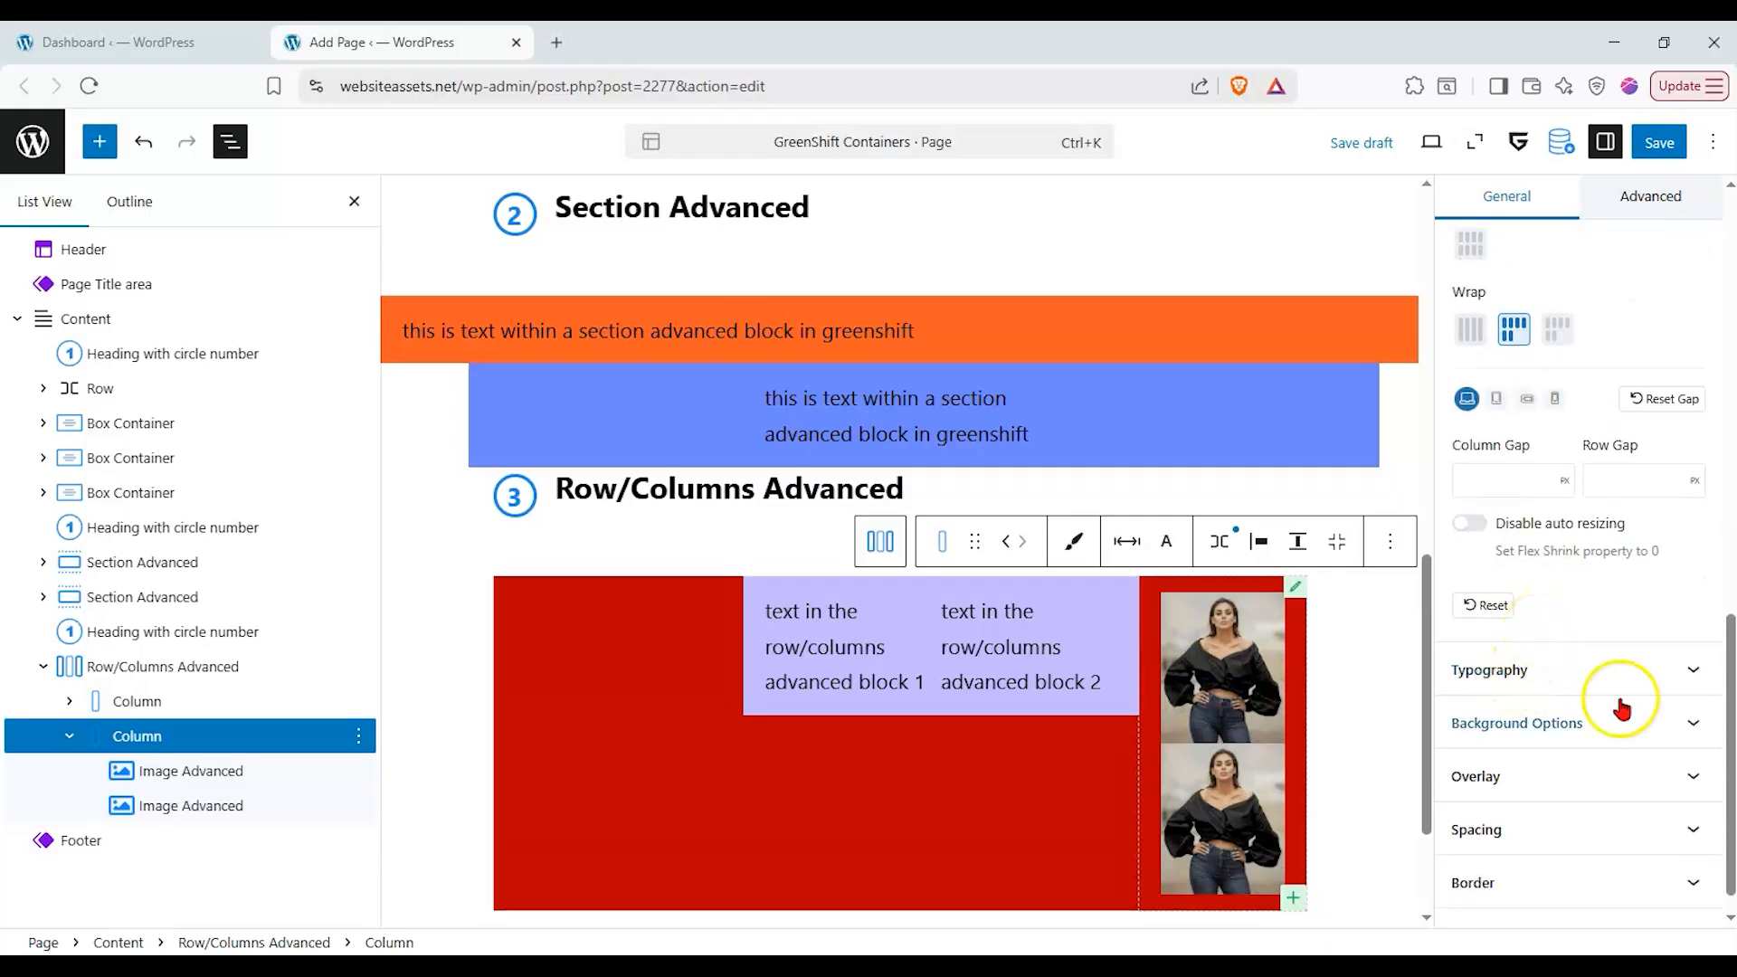
click(1097, 600)
click(1126, 616)
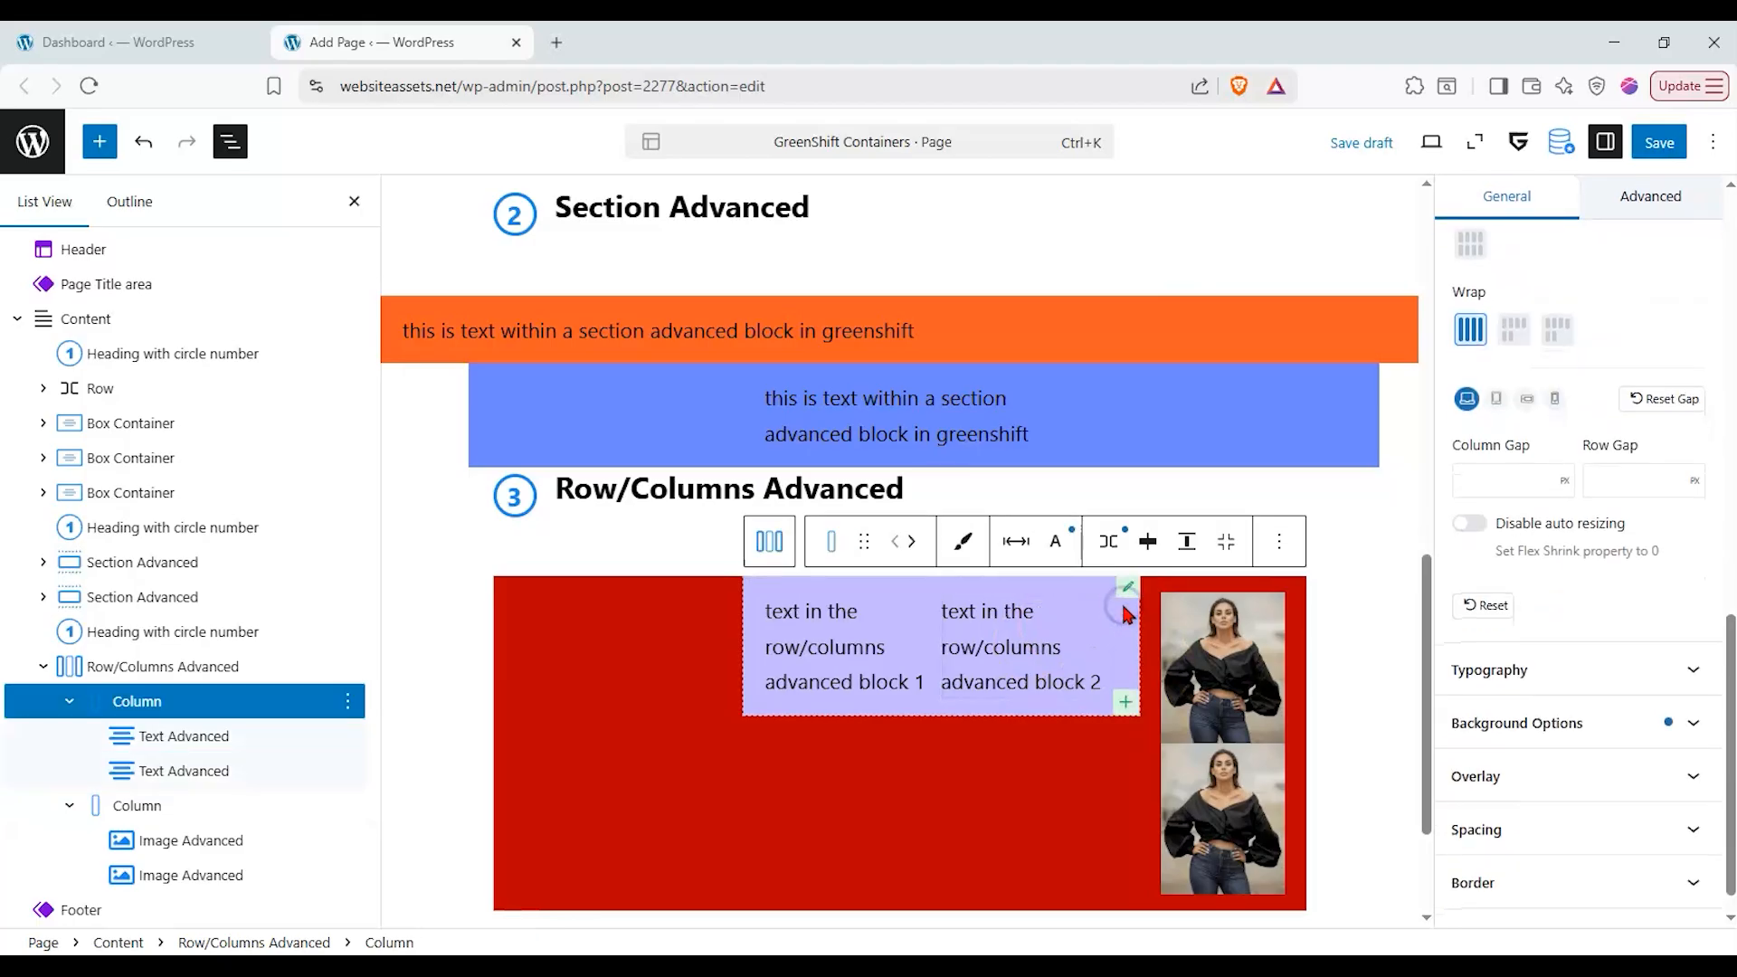
scroll(1566, 553, up, 10)
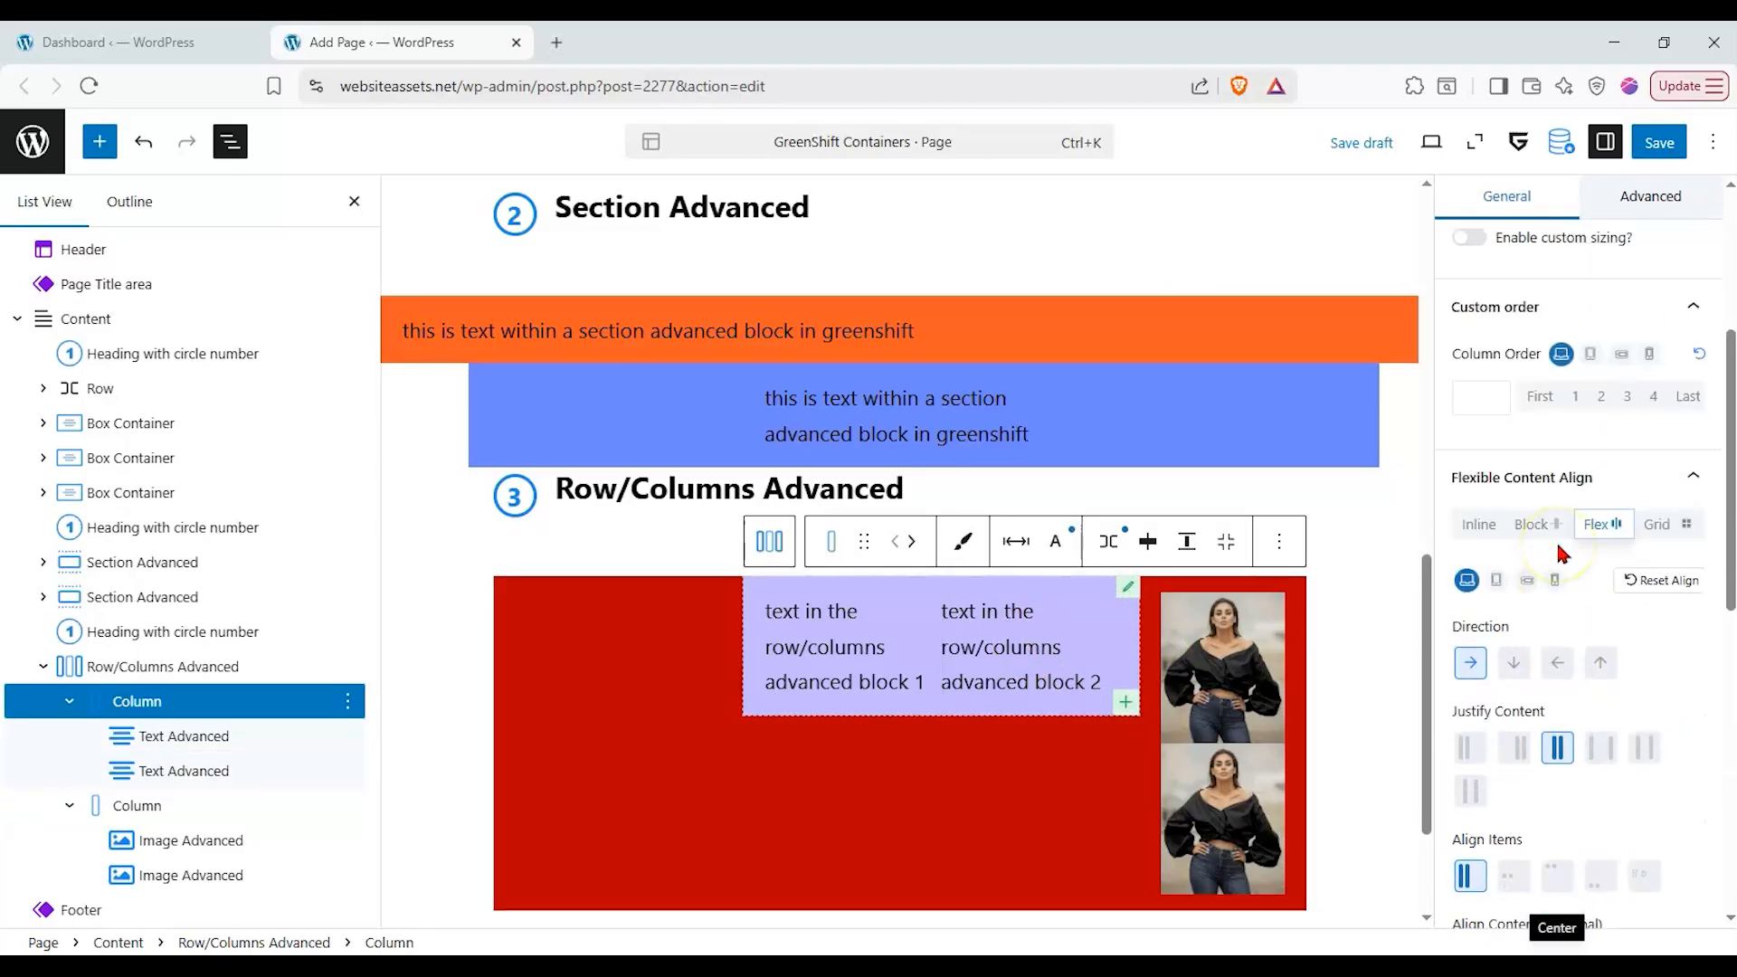
scroll(1559, 554, up, 2)
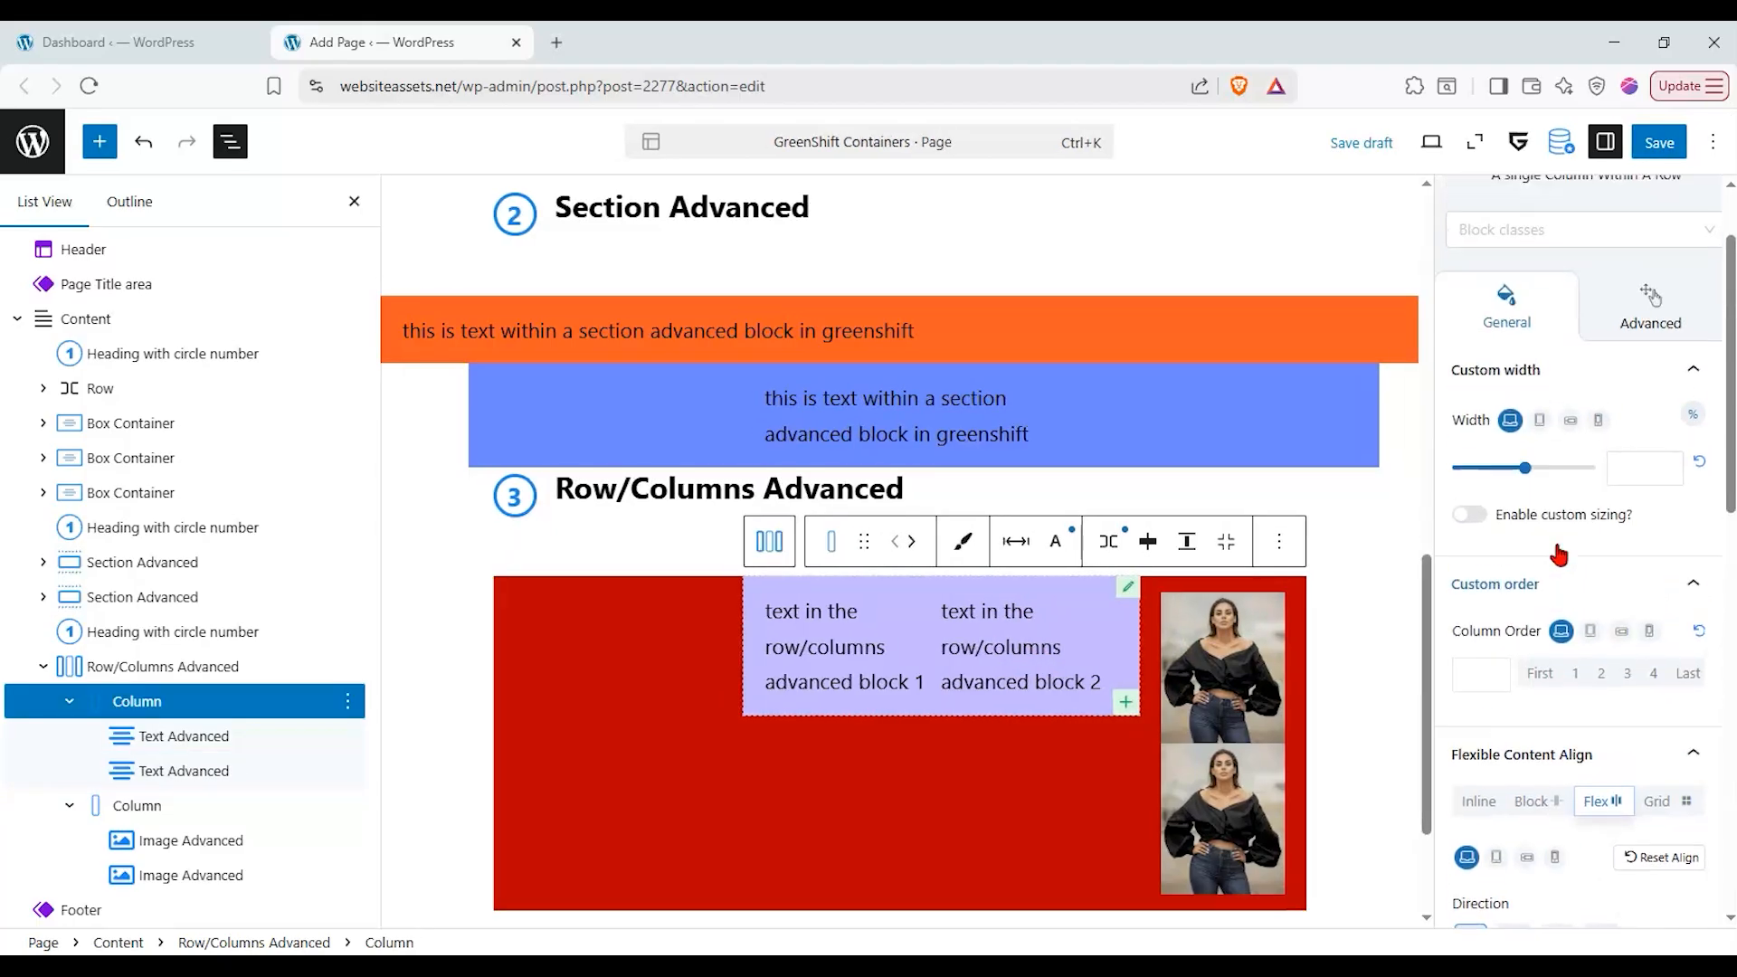
- Set the Row/Columns Advanced block's gutter to S and its inner layout height to 1 px
click(214, 672)
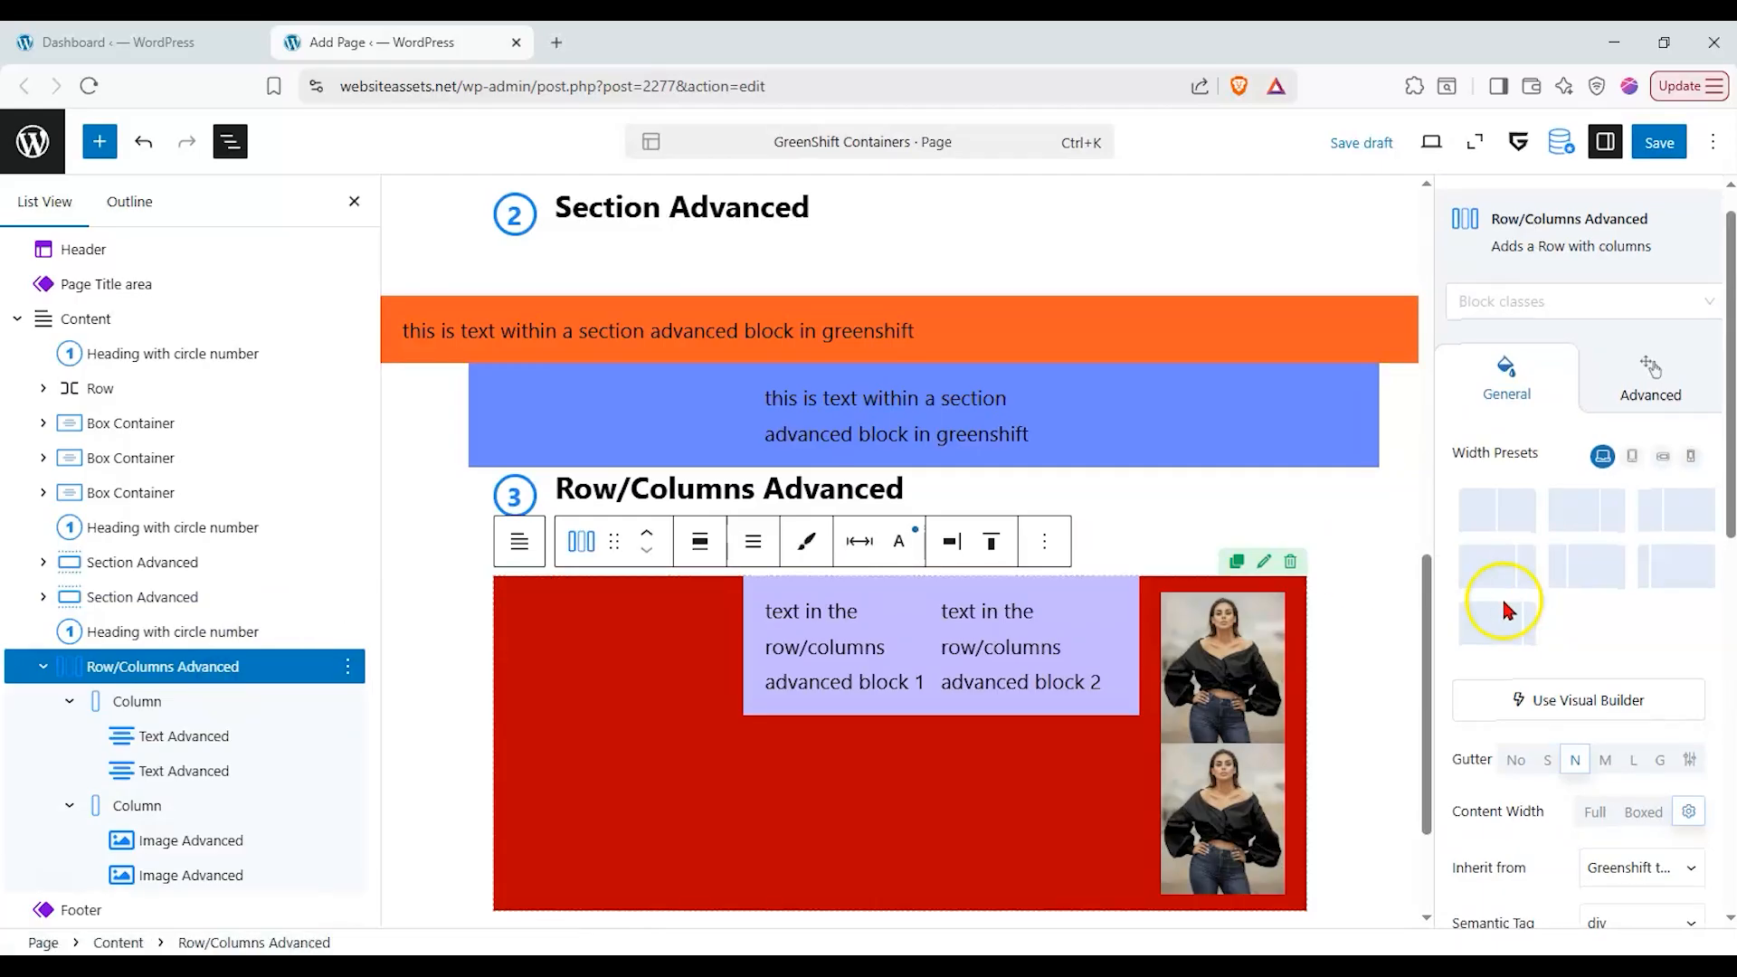
scroll(1538, 598, down, 3)
click(1602, 547)
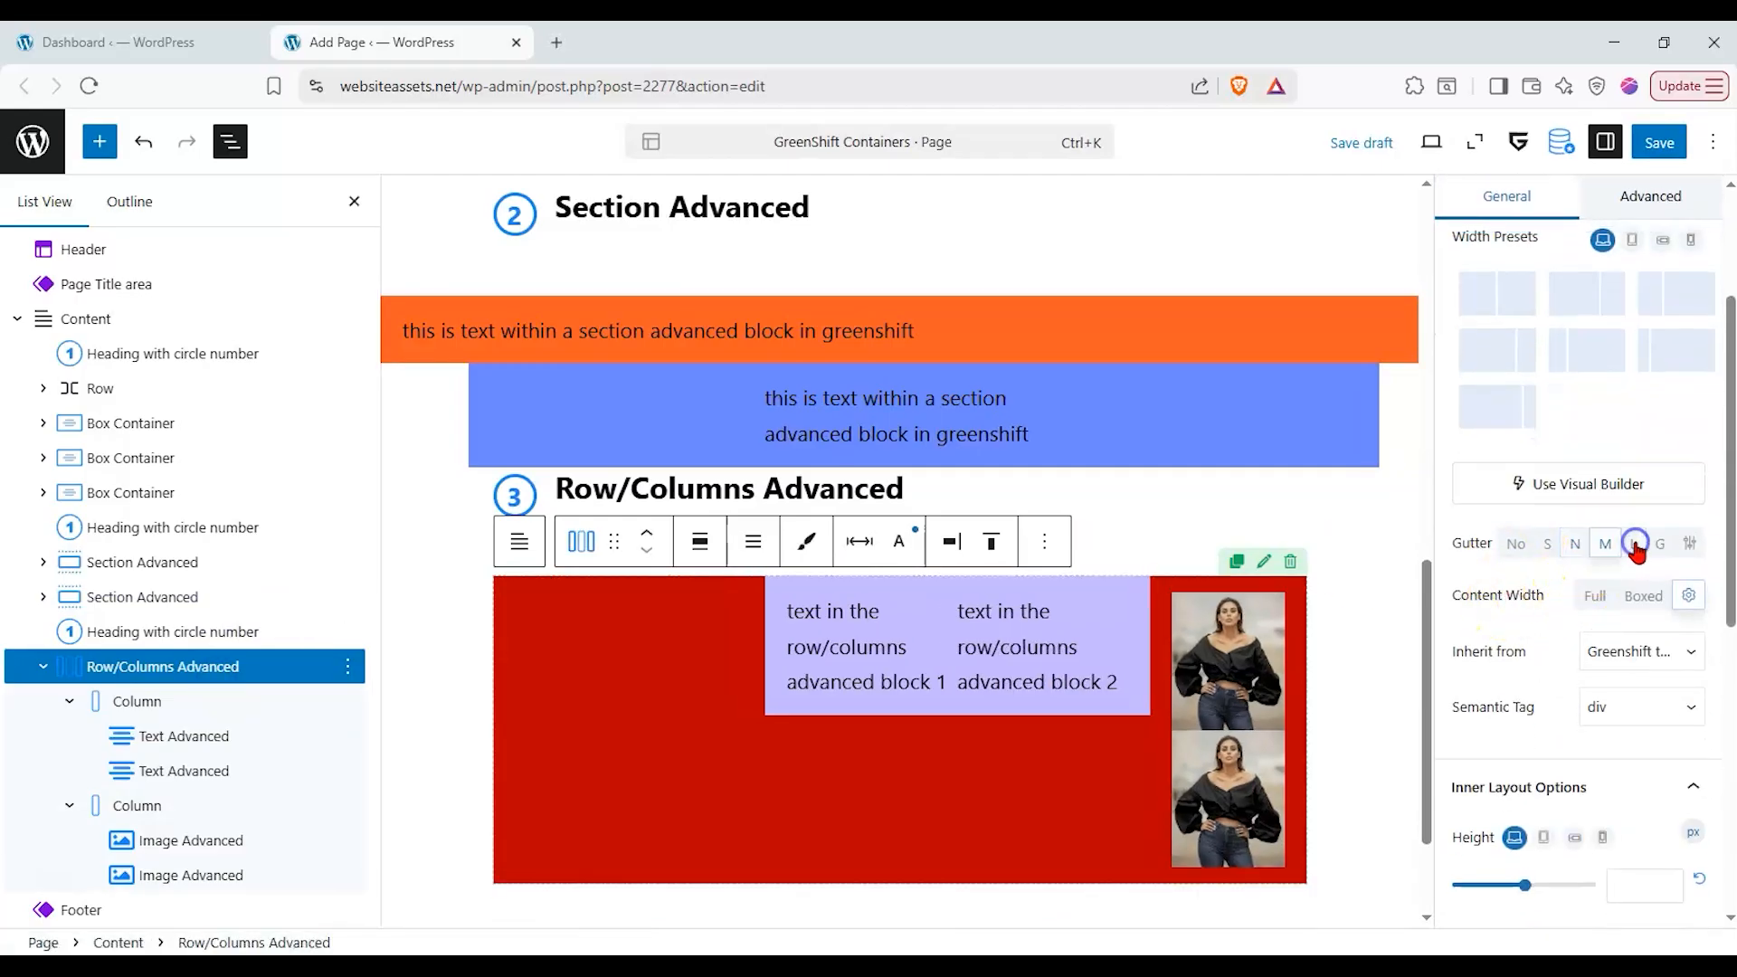
click(1548, 546)
drag(1526, 885, 1452, 876)
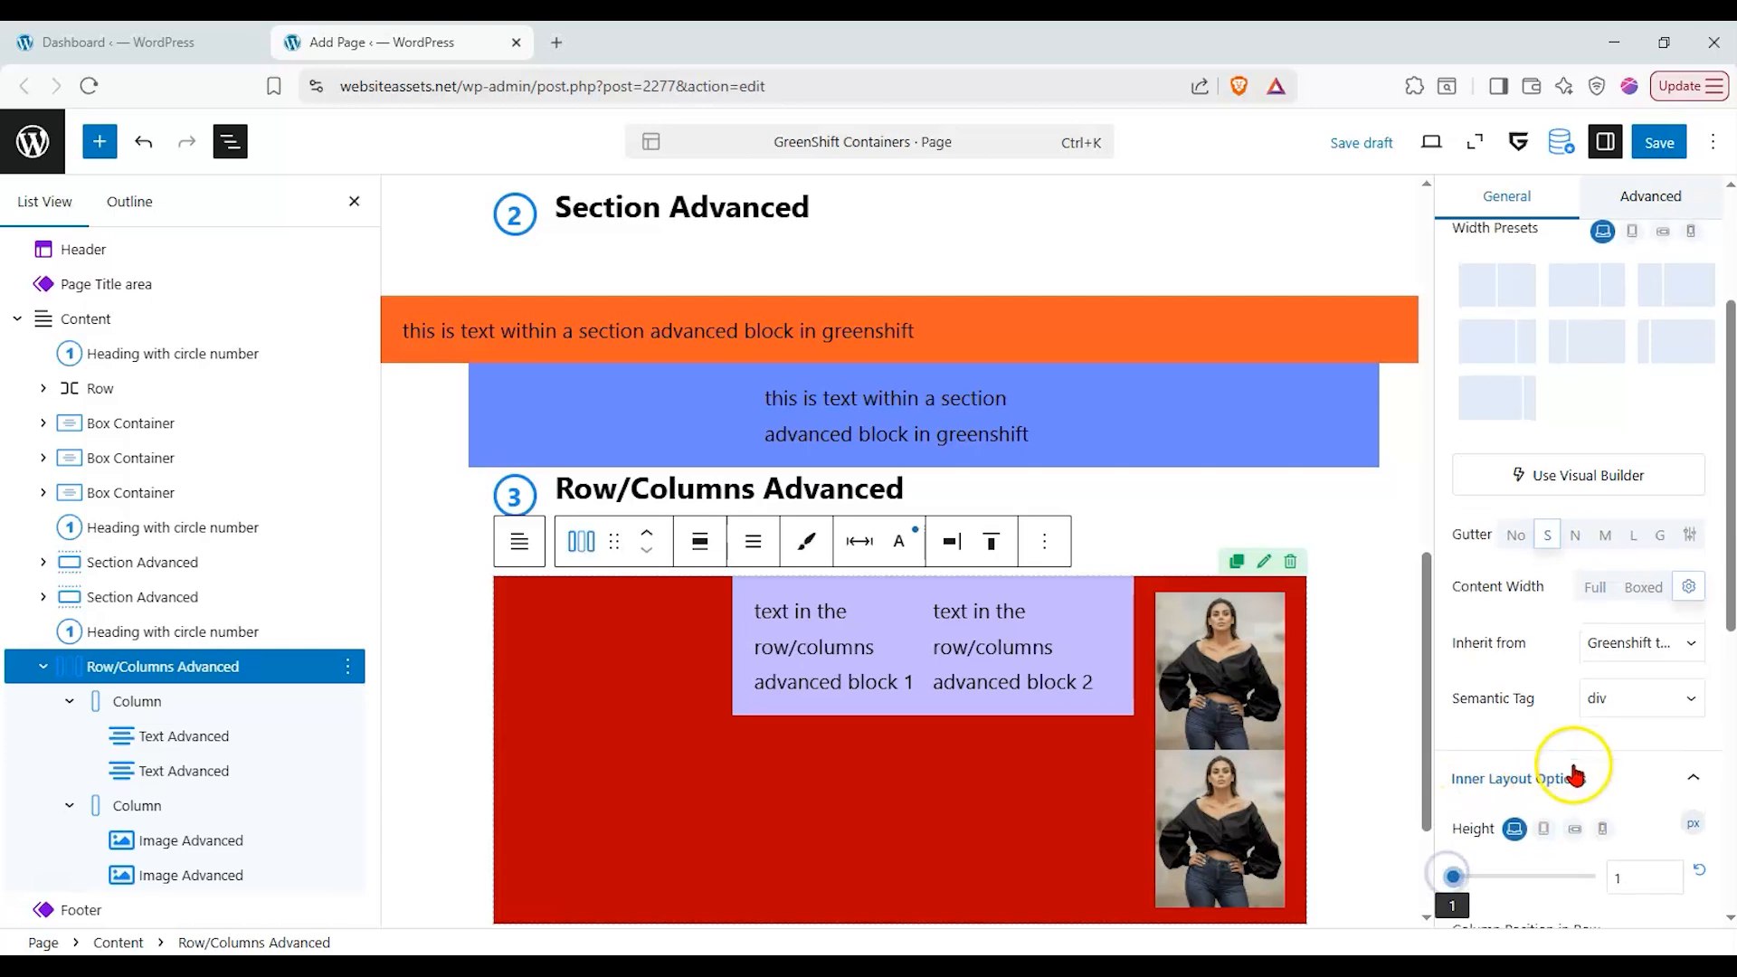
- Center the columns vertically within the row and try the justify alignments, ending on the last option with even spacing
scroll(1568, 769, down, 2)
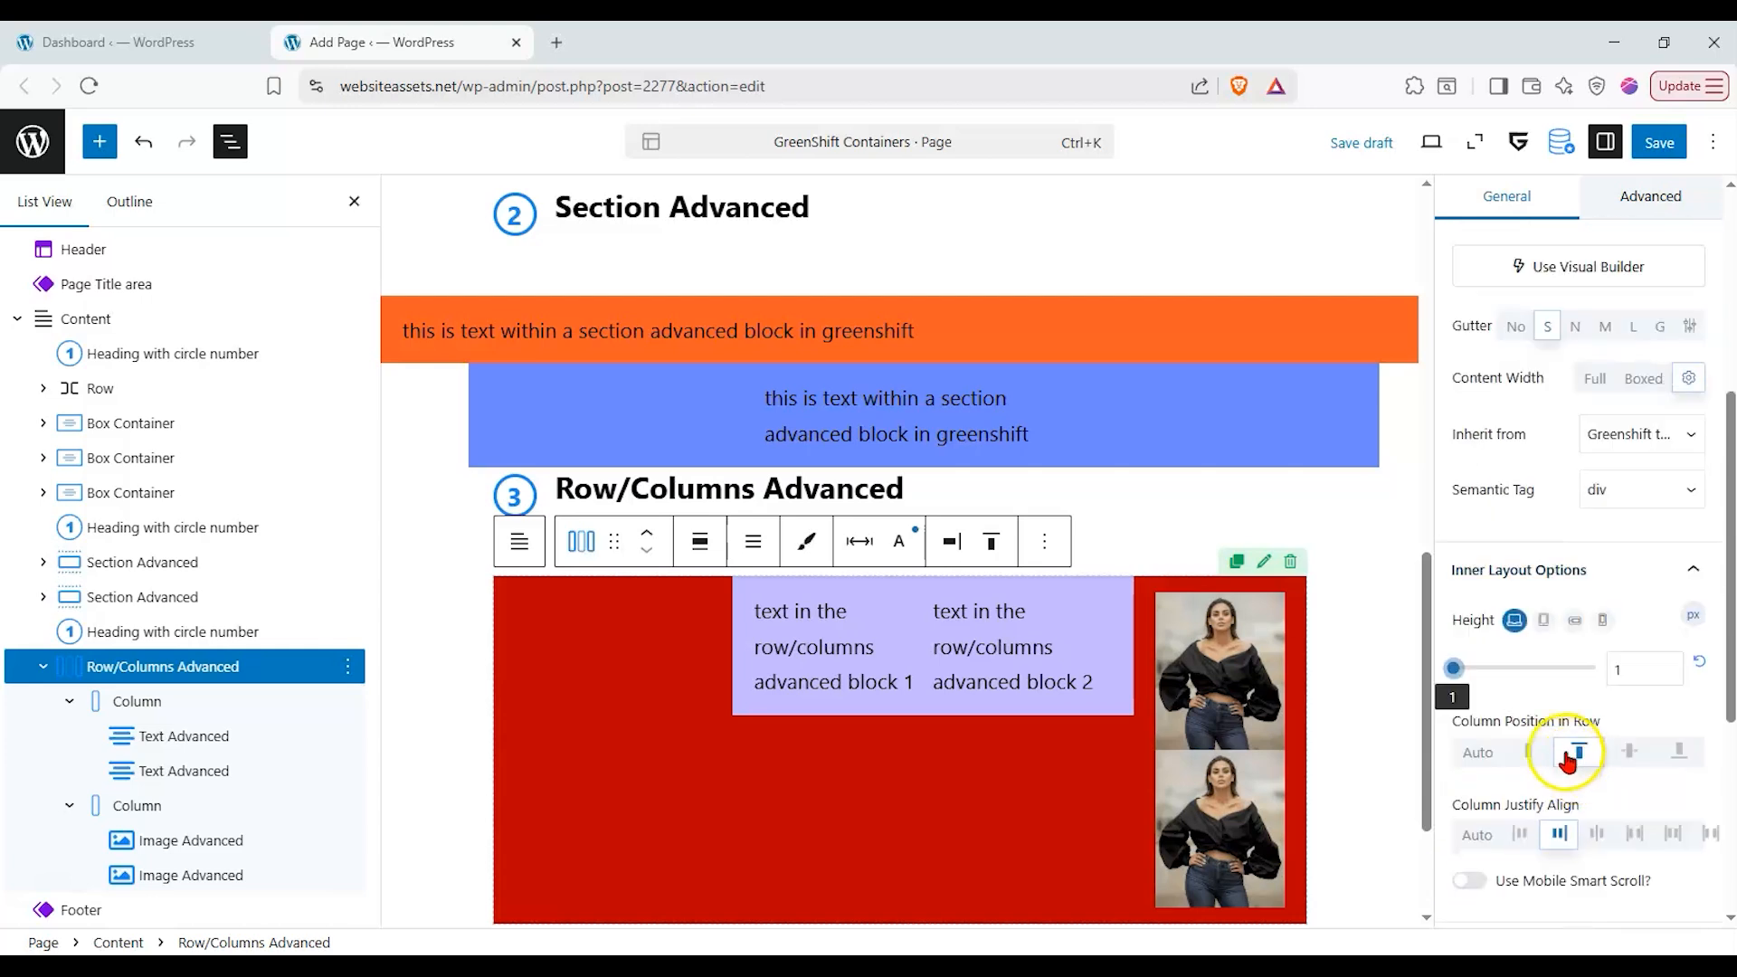
click(1626, 754)
click(1612, 837)
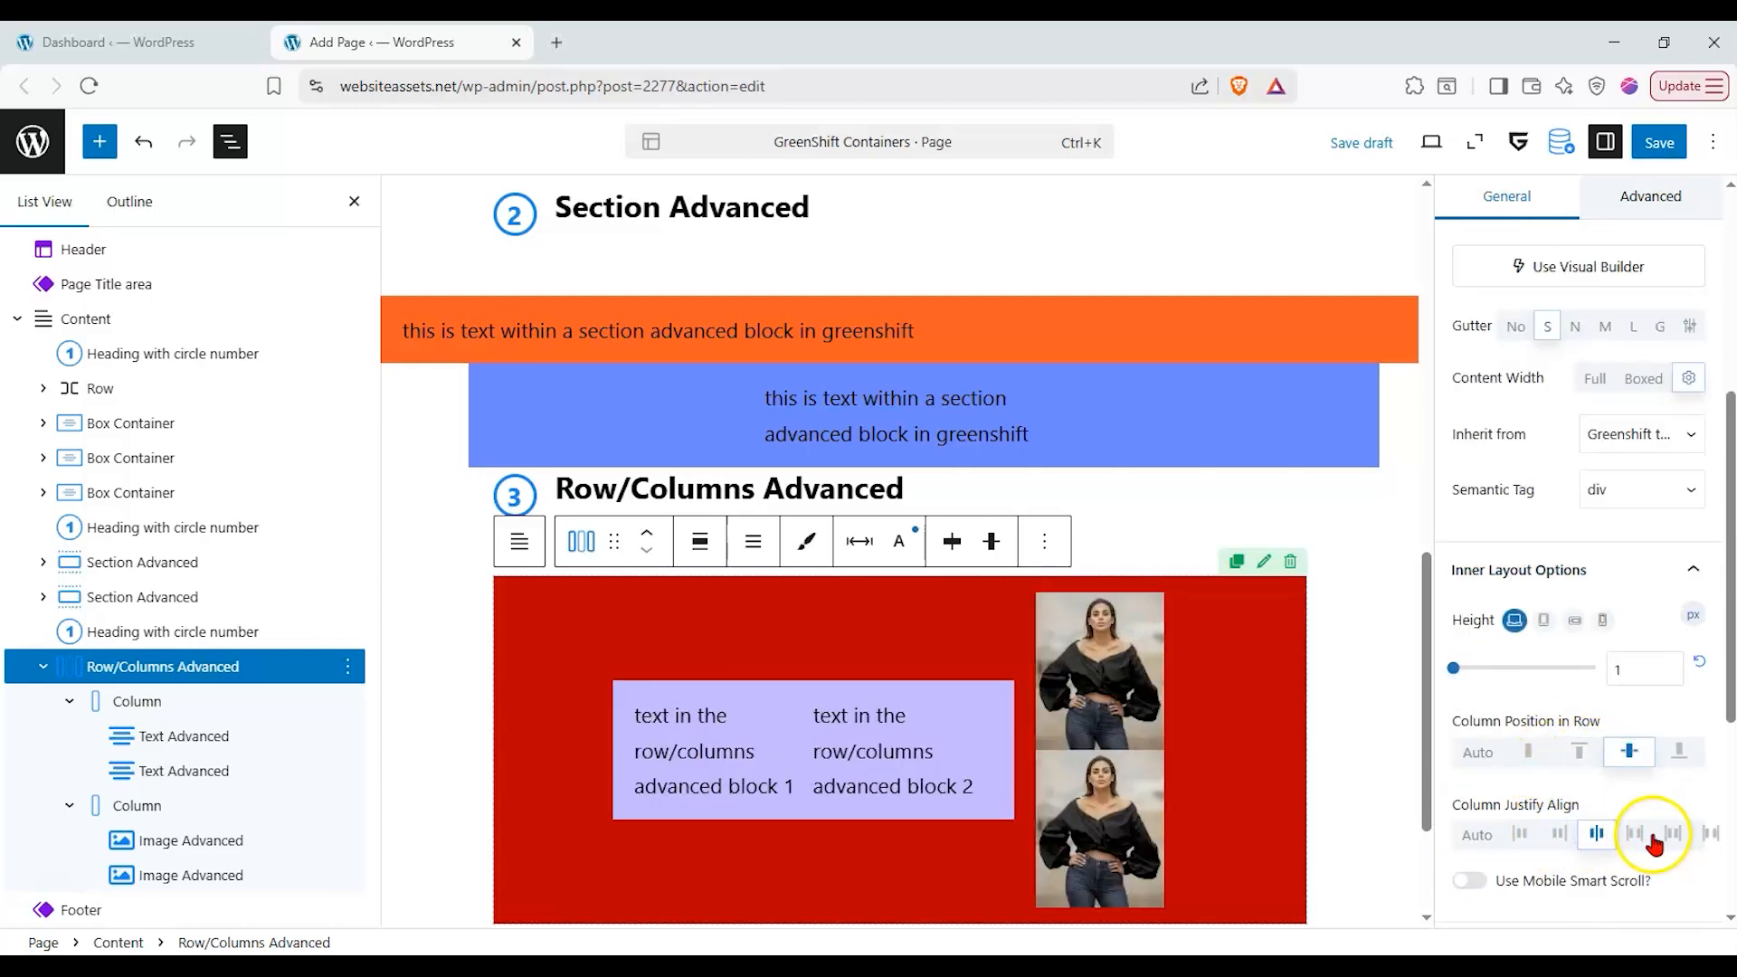
click(1638, 840)
click(1673, 837)
click(1705, 837)
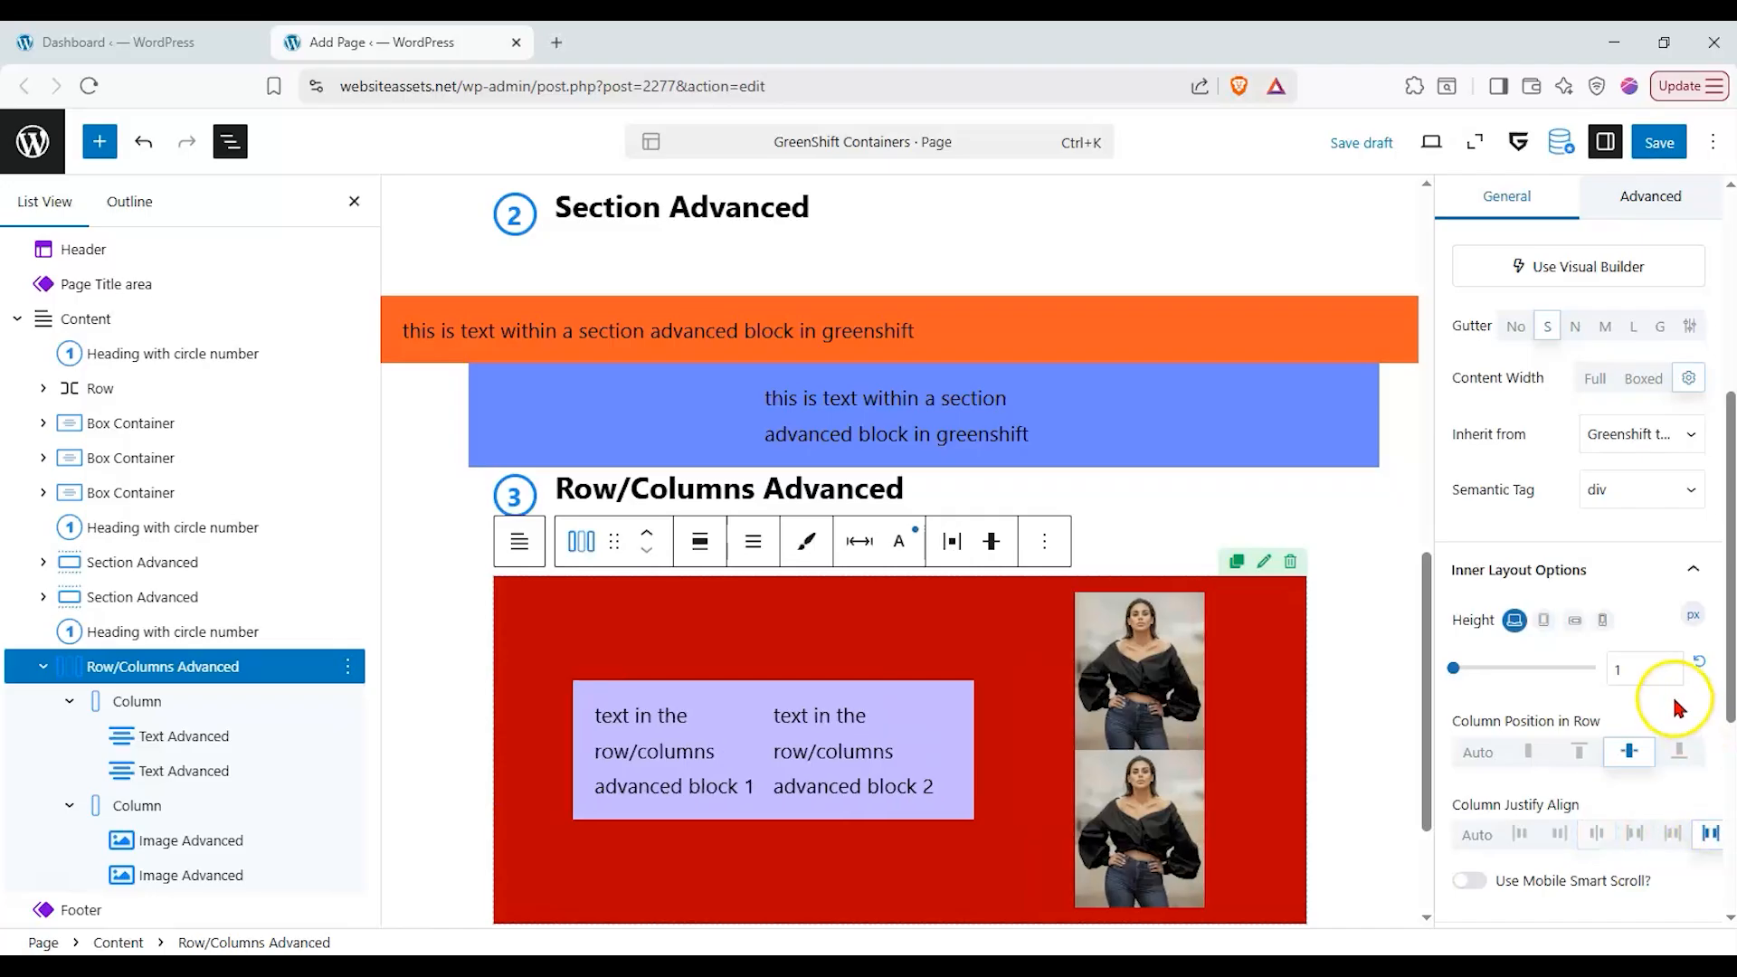
scroll(1677, 704, down, 2)
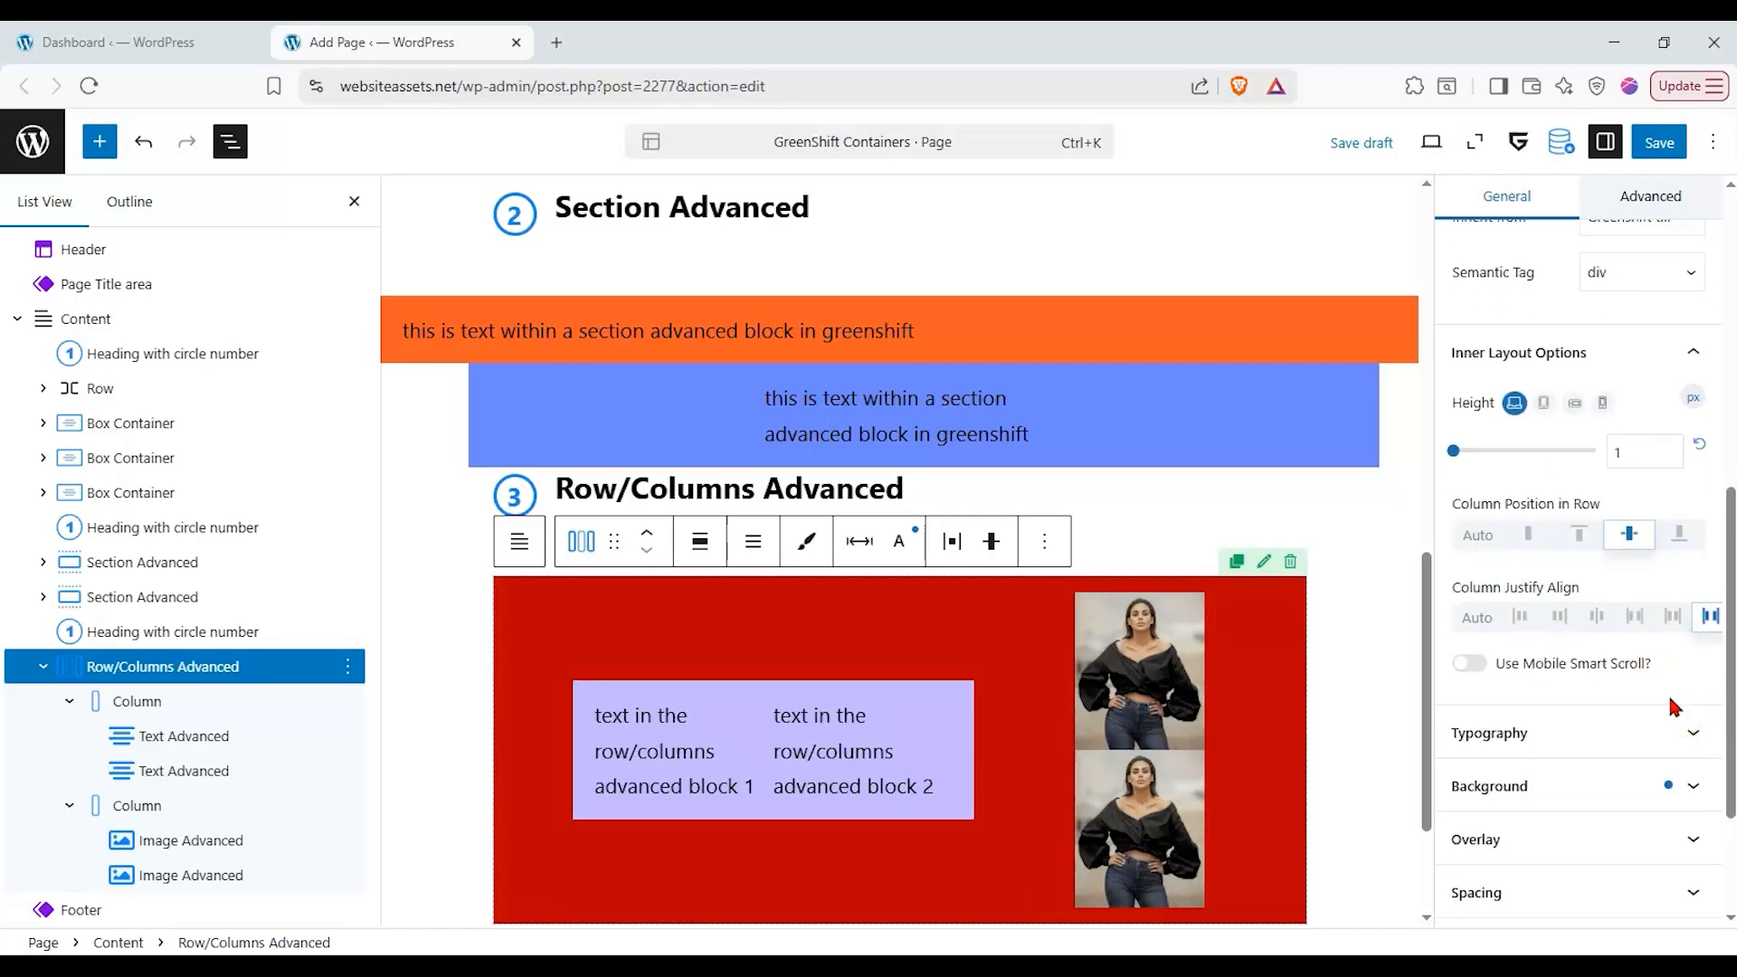
- Switch the second column's spacing to preset values and set its left padding to 2
click(206, 807)
scroll(1710, 620, down, 4)
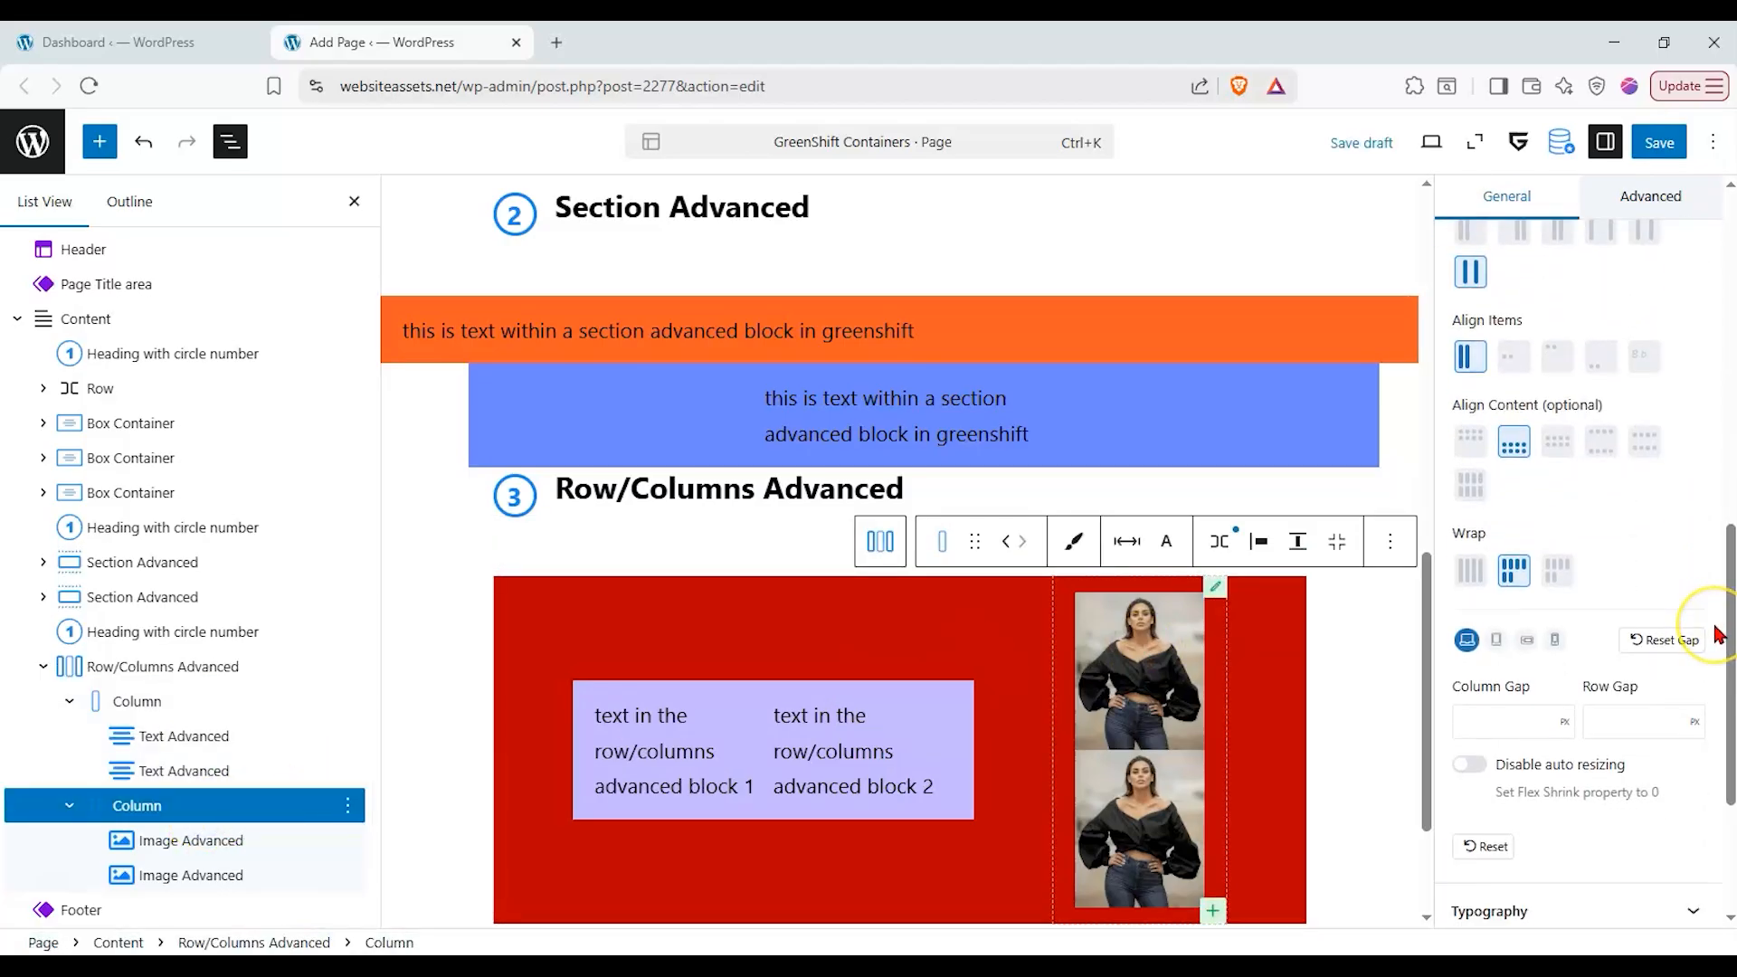
click(1615, 801)
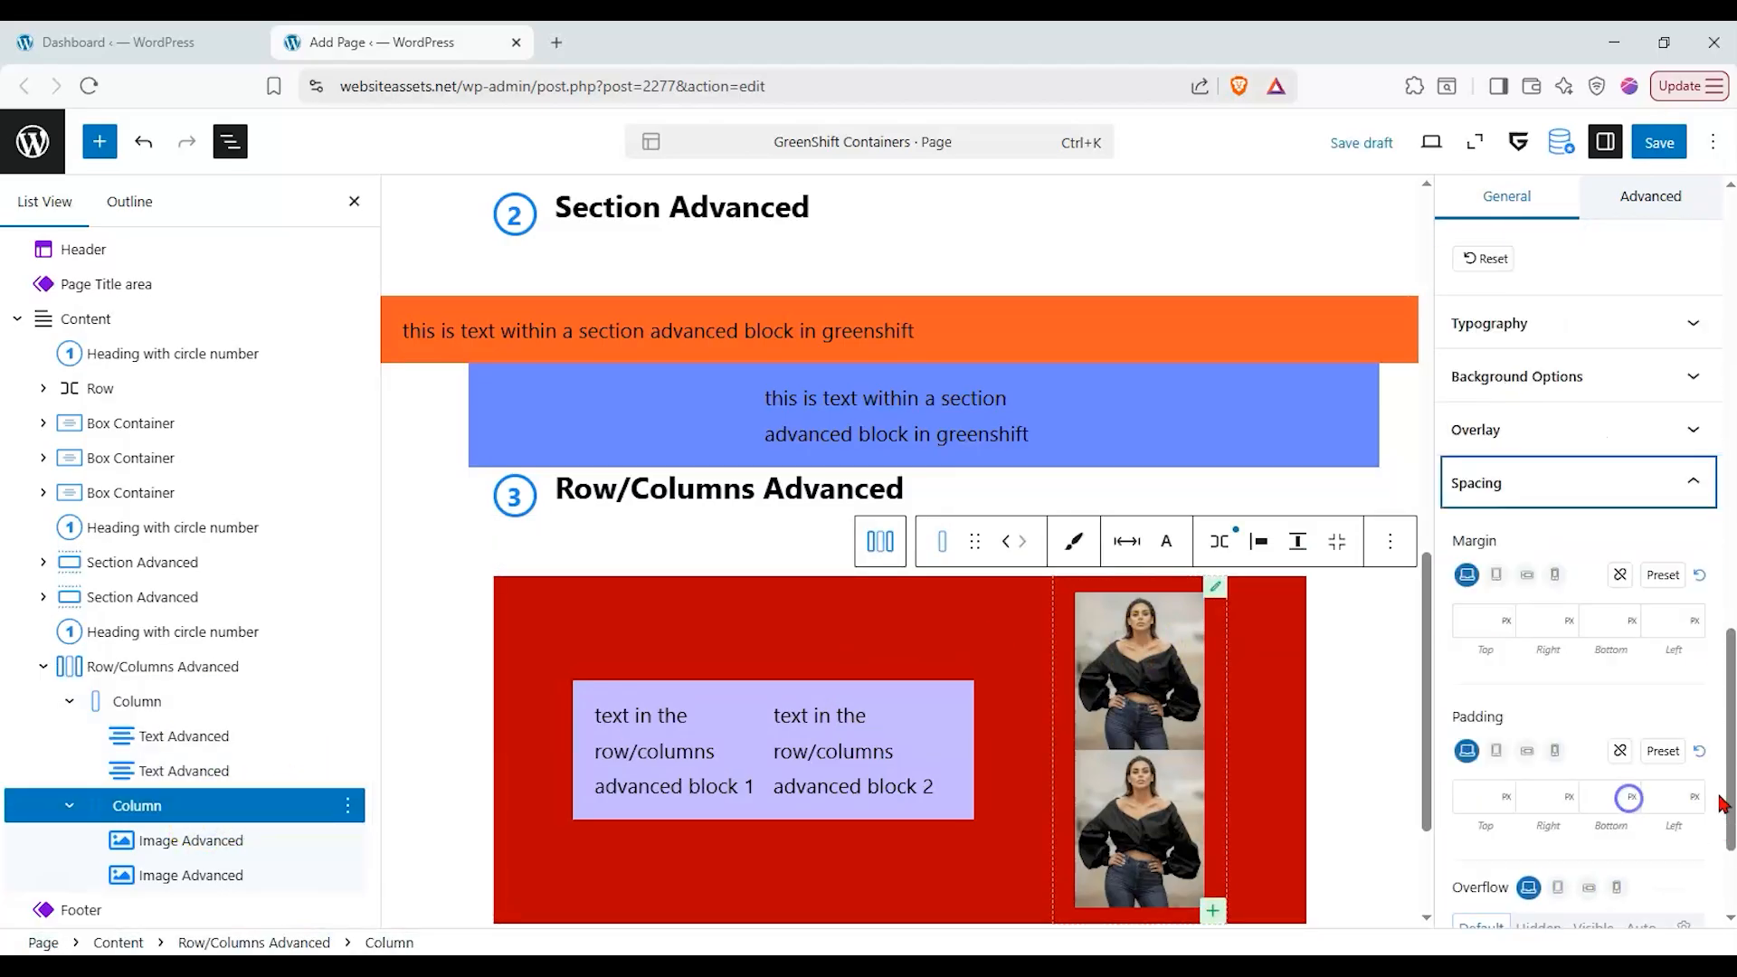
click(1655, 490)
click(1663, 803)
mouse_move(1494, 577)
mouse_down()
mouse_move(1603, 577)
mouse_move(1473, 576)
mouse_up()
mouse_move(1495, 891)
mouse_down()
mouse_move(1675, 889)
mouse_move(1554, 890)
mouse_move(1574, 857)
mouse_move(1641, 849)
mouse_move(1535, 843)
mouse_move(1622, 855)
mouse_move(1489, 896)
mouse_up()
scroll(1520, 759, down, 2)
drag(1495, 758, 1565, 758)
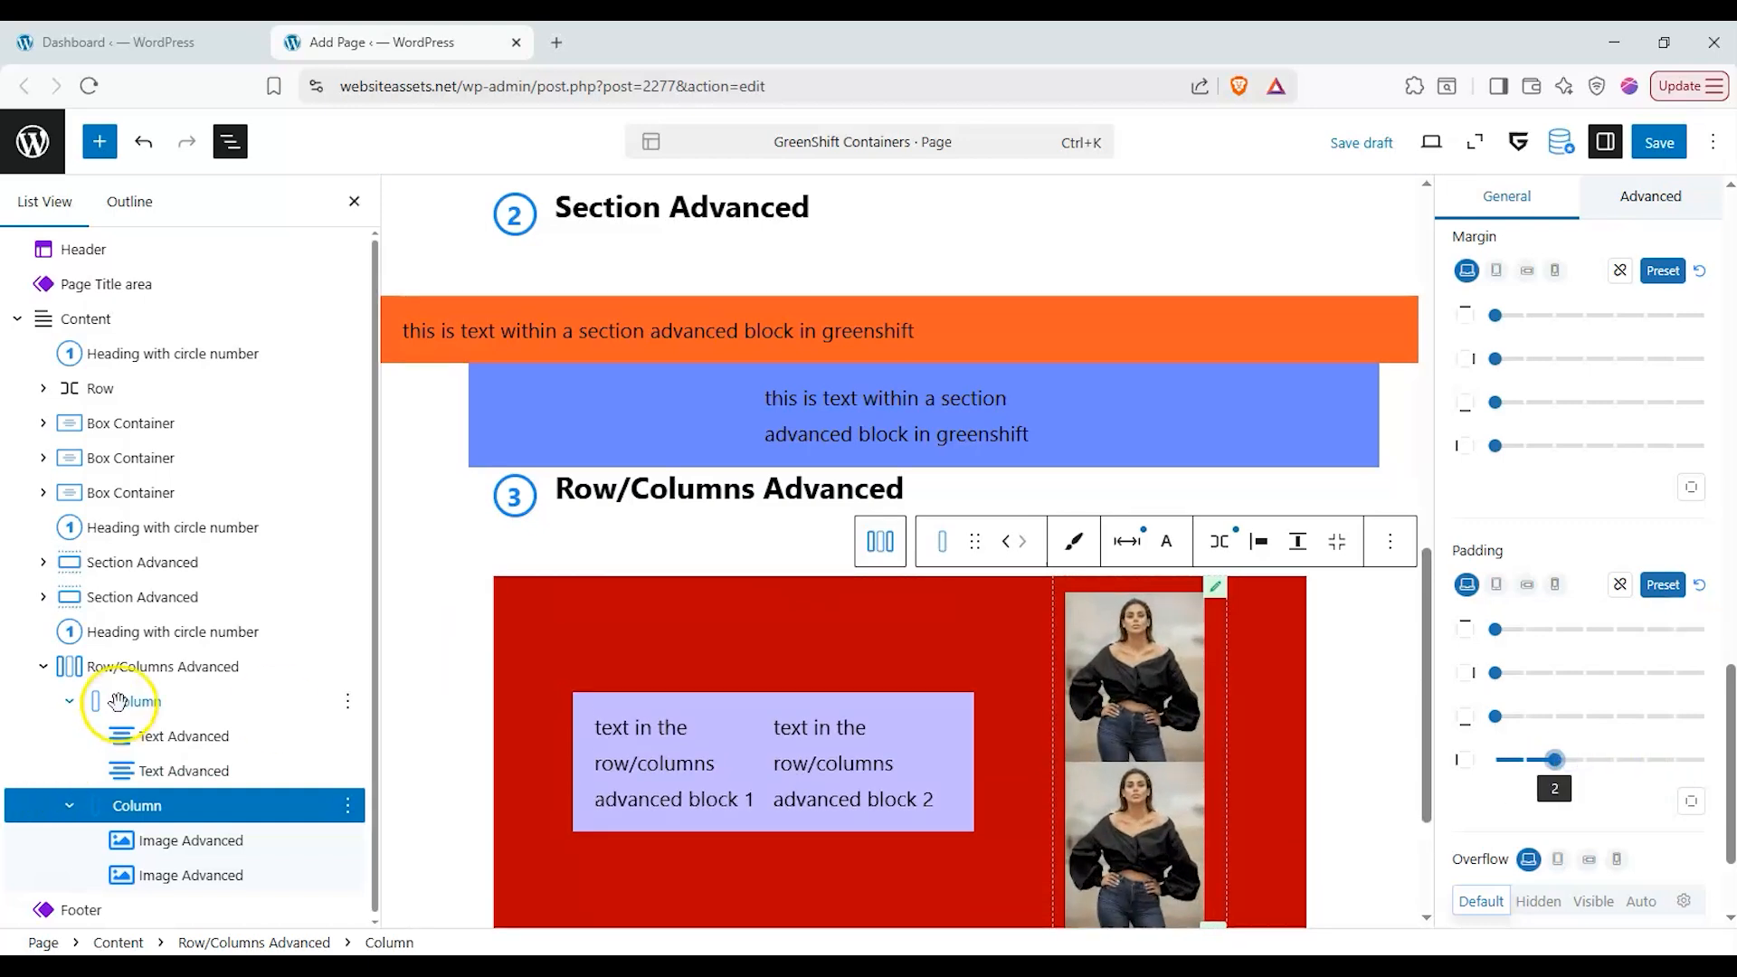
click(145, 666)
scroll(1513, 683, up, 3)
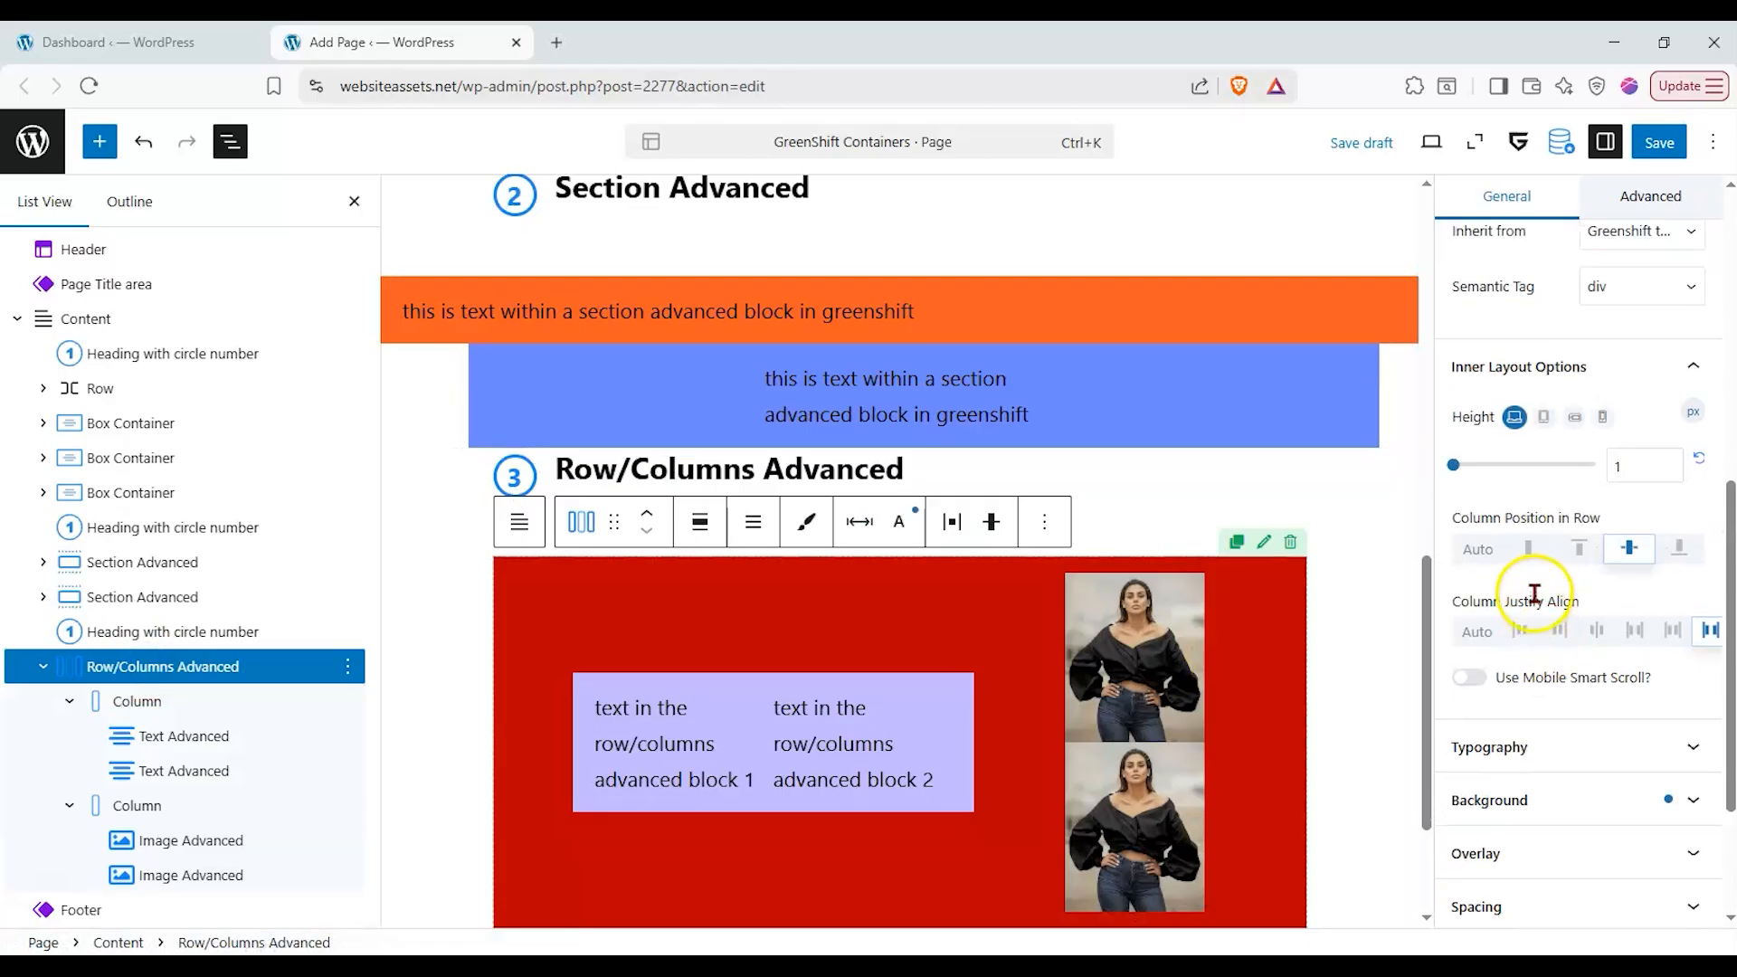
scroll(1535, 591, up, 2)
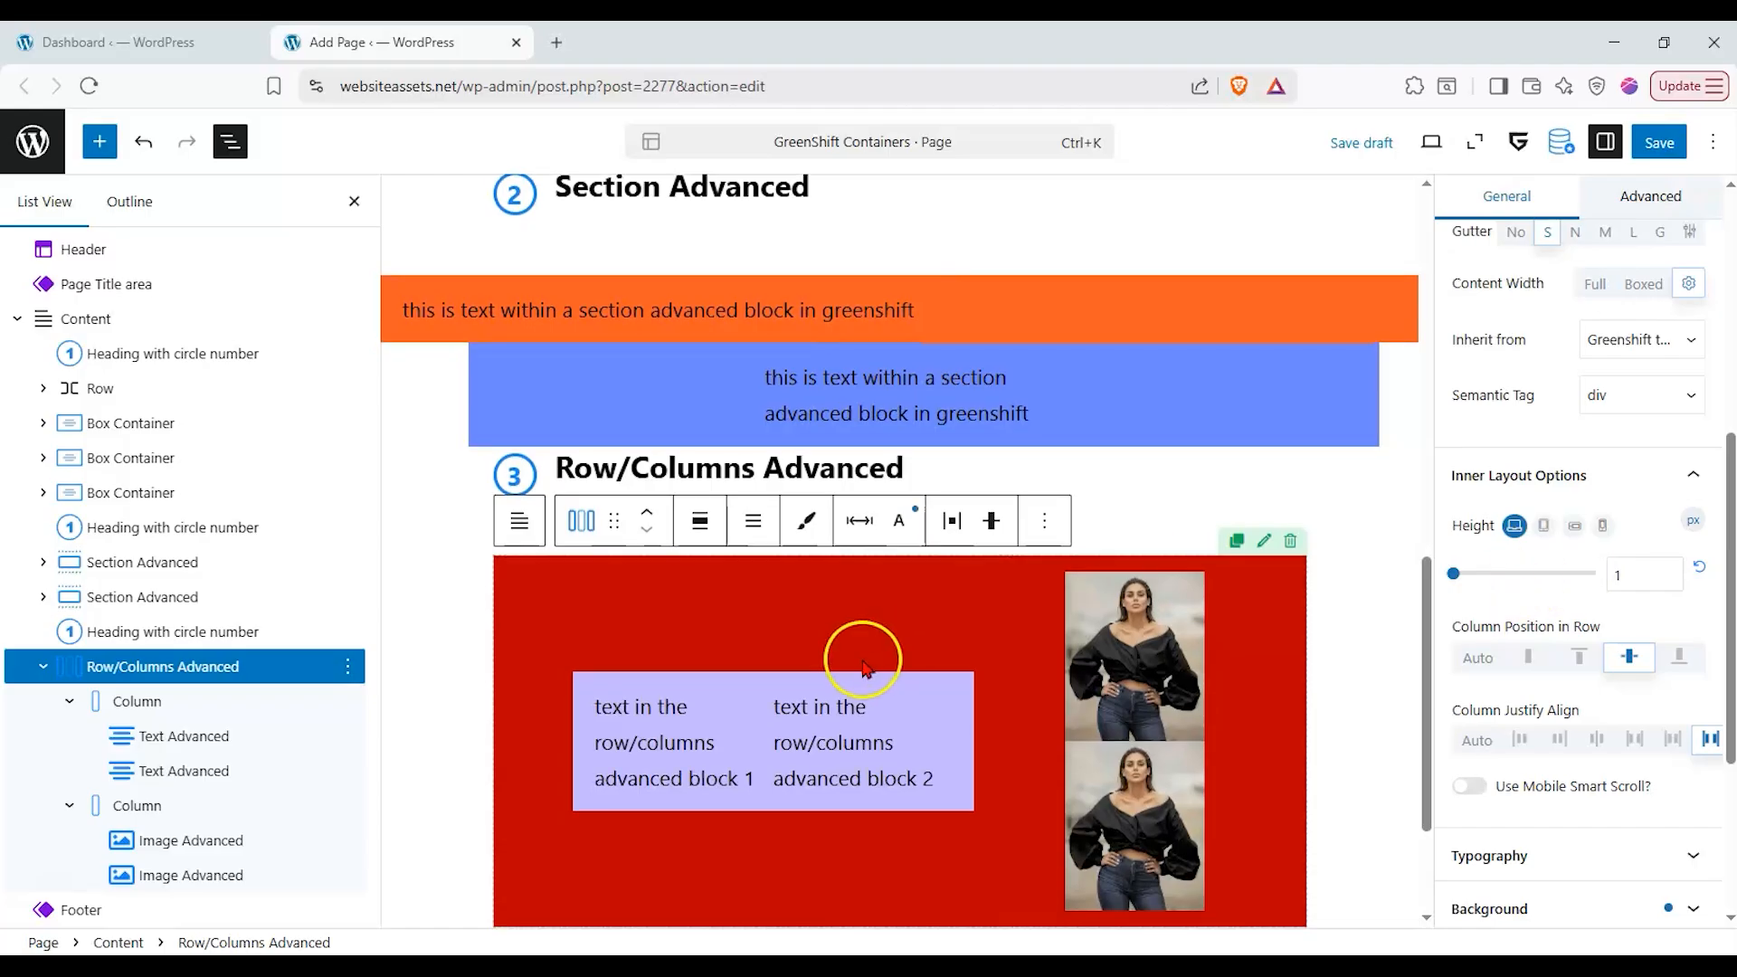
scroll(861, 652, down, 3)
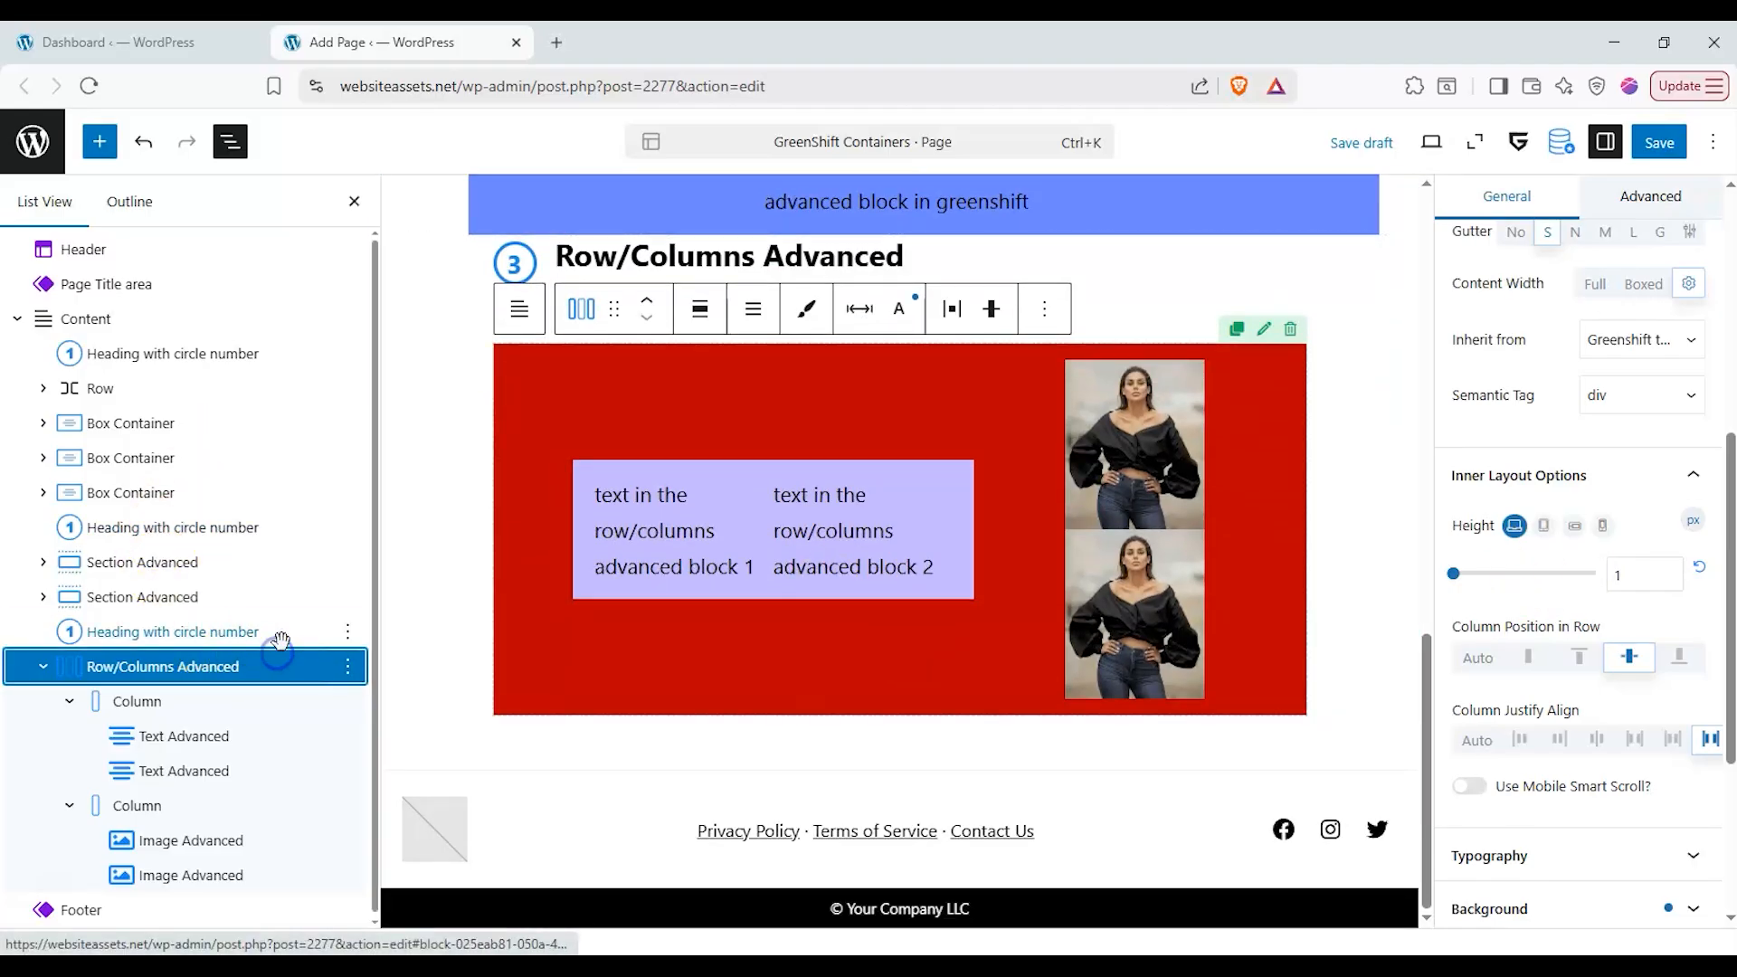
- Duplicate the circled-number heading above the Row/Columns Advanced block
click(308, 632)
click(348, 631)
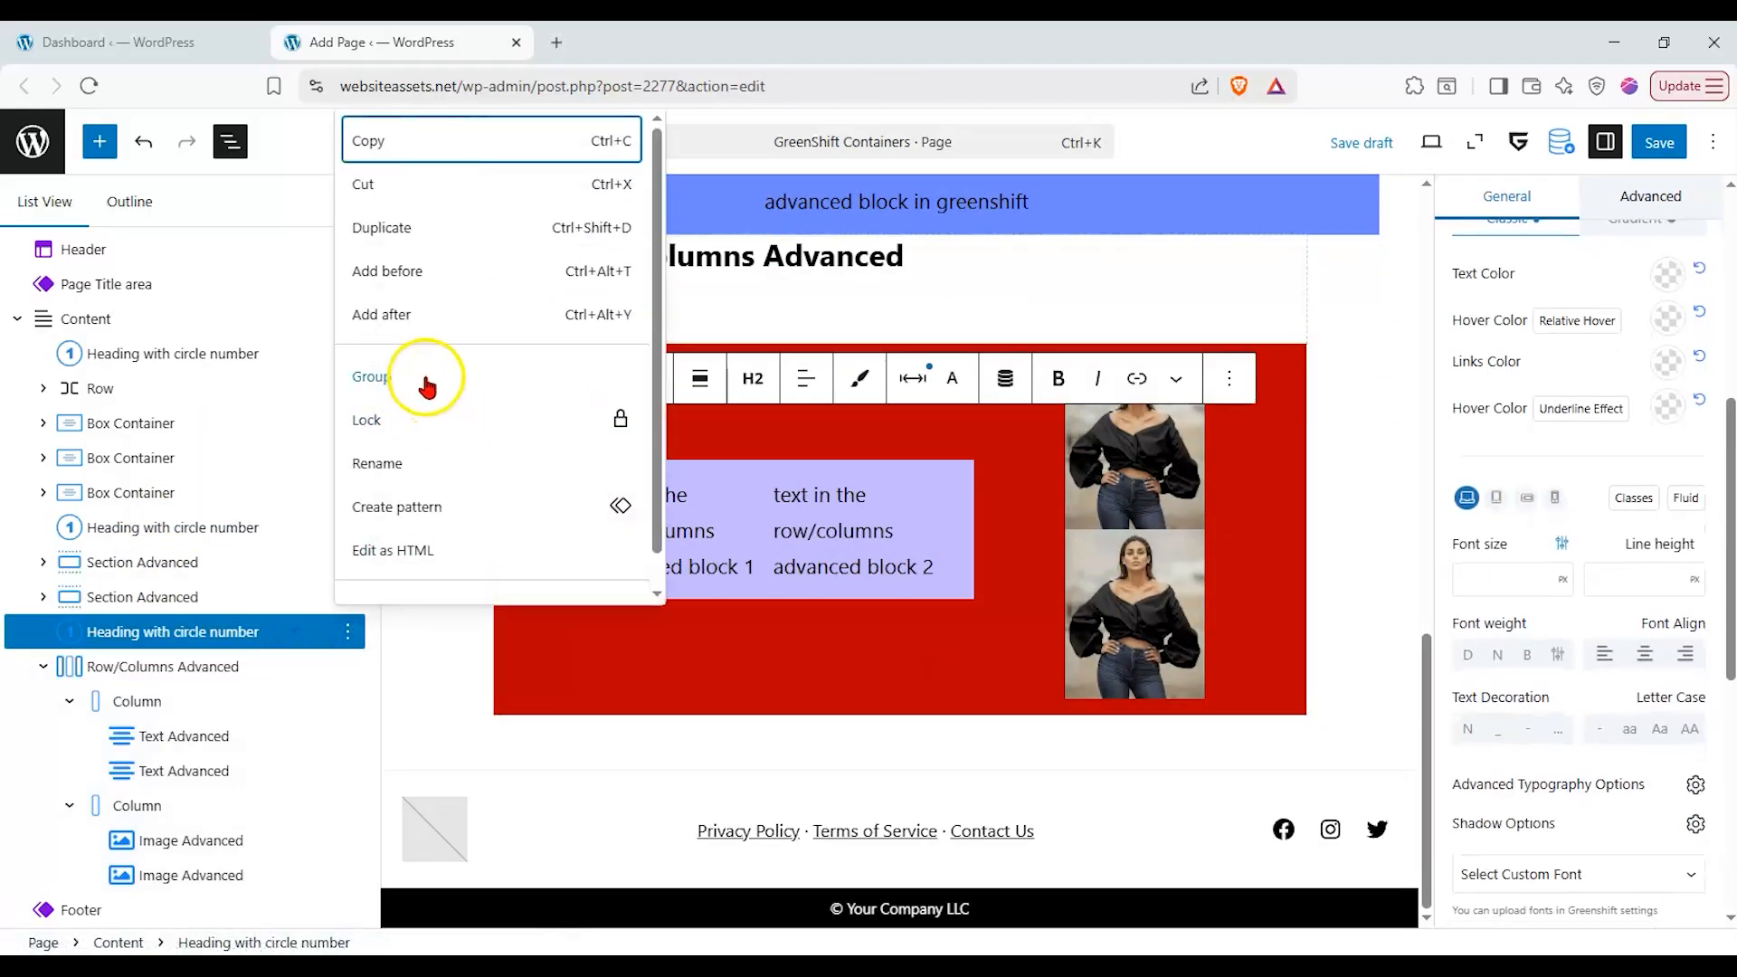
scroll(443, 317, down, 1)
click(465, 199)
- Move one of the two Row/Columns Advanced headings below the Row/Columns Advanced block, just before the footer
drag(217, 626, 32, 840)
scroll(567, 736, down, 1)
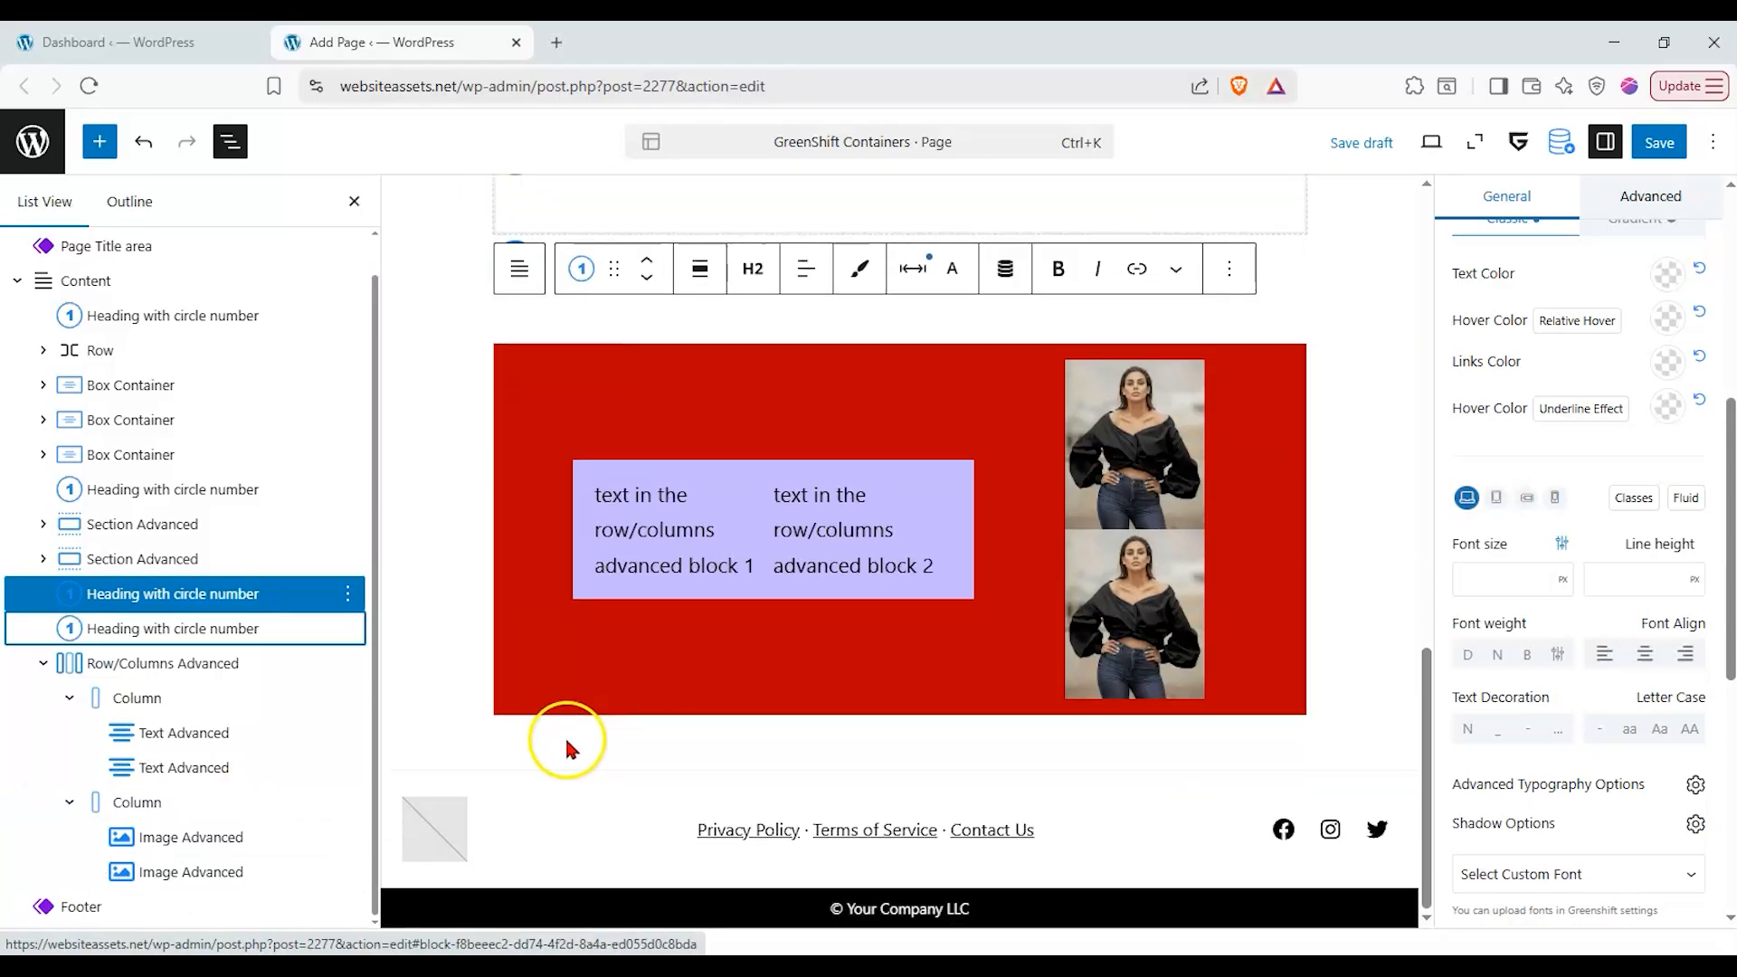
scroll(542, 728, up, 3)
drag(90, 608, 54, 836)
scroll(656, 543, down, 3)
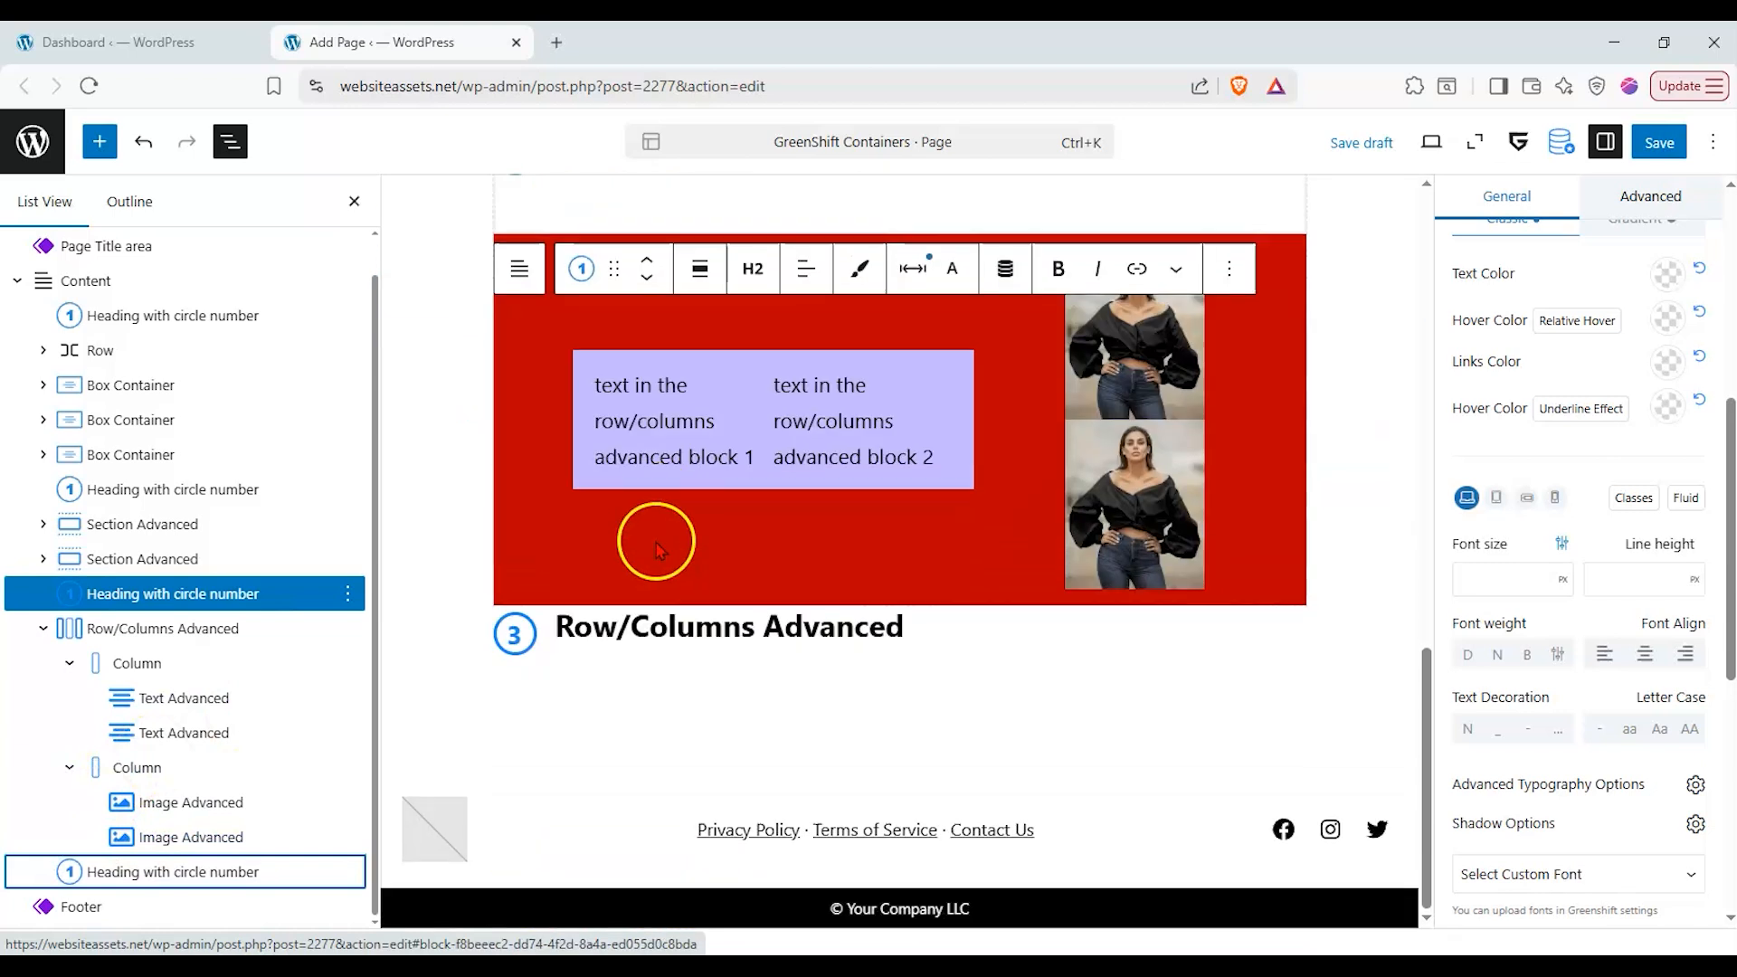
- Change the circled-number heading below the Row/Columns Advanced block to number 4 with the text "CSS Grid"
click(534, 664)
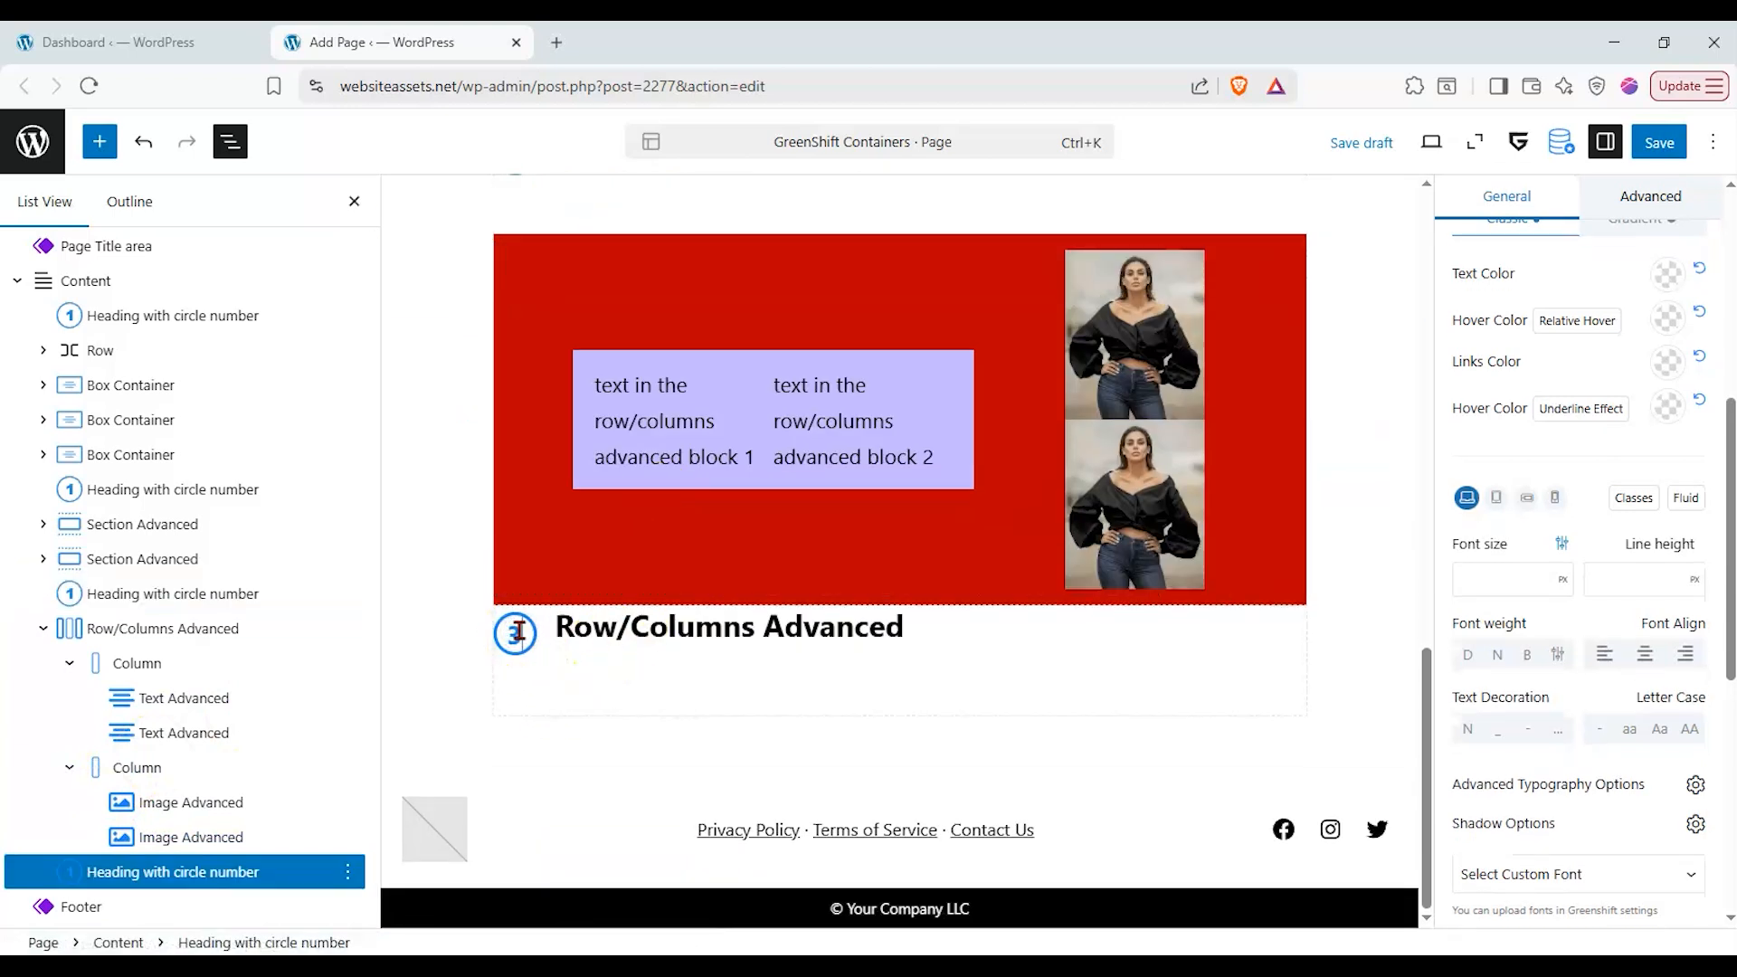
triple_click(565, 627)
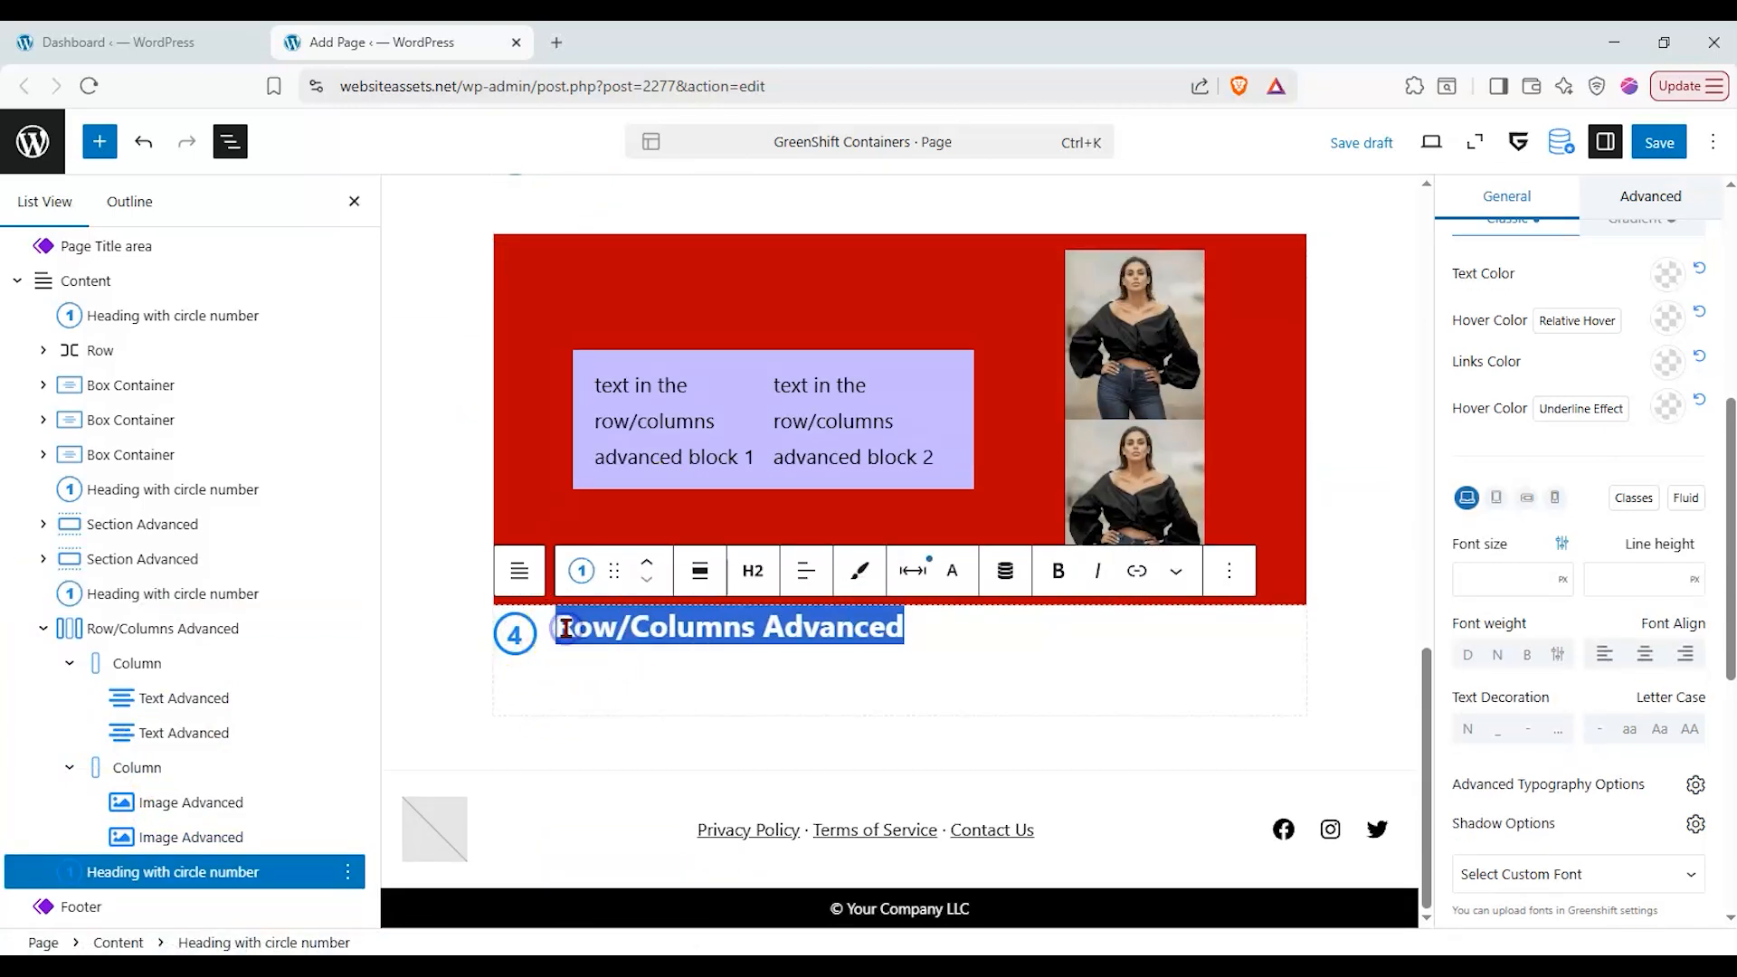
key(BackSpace)
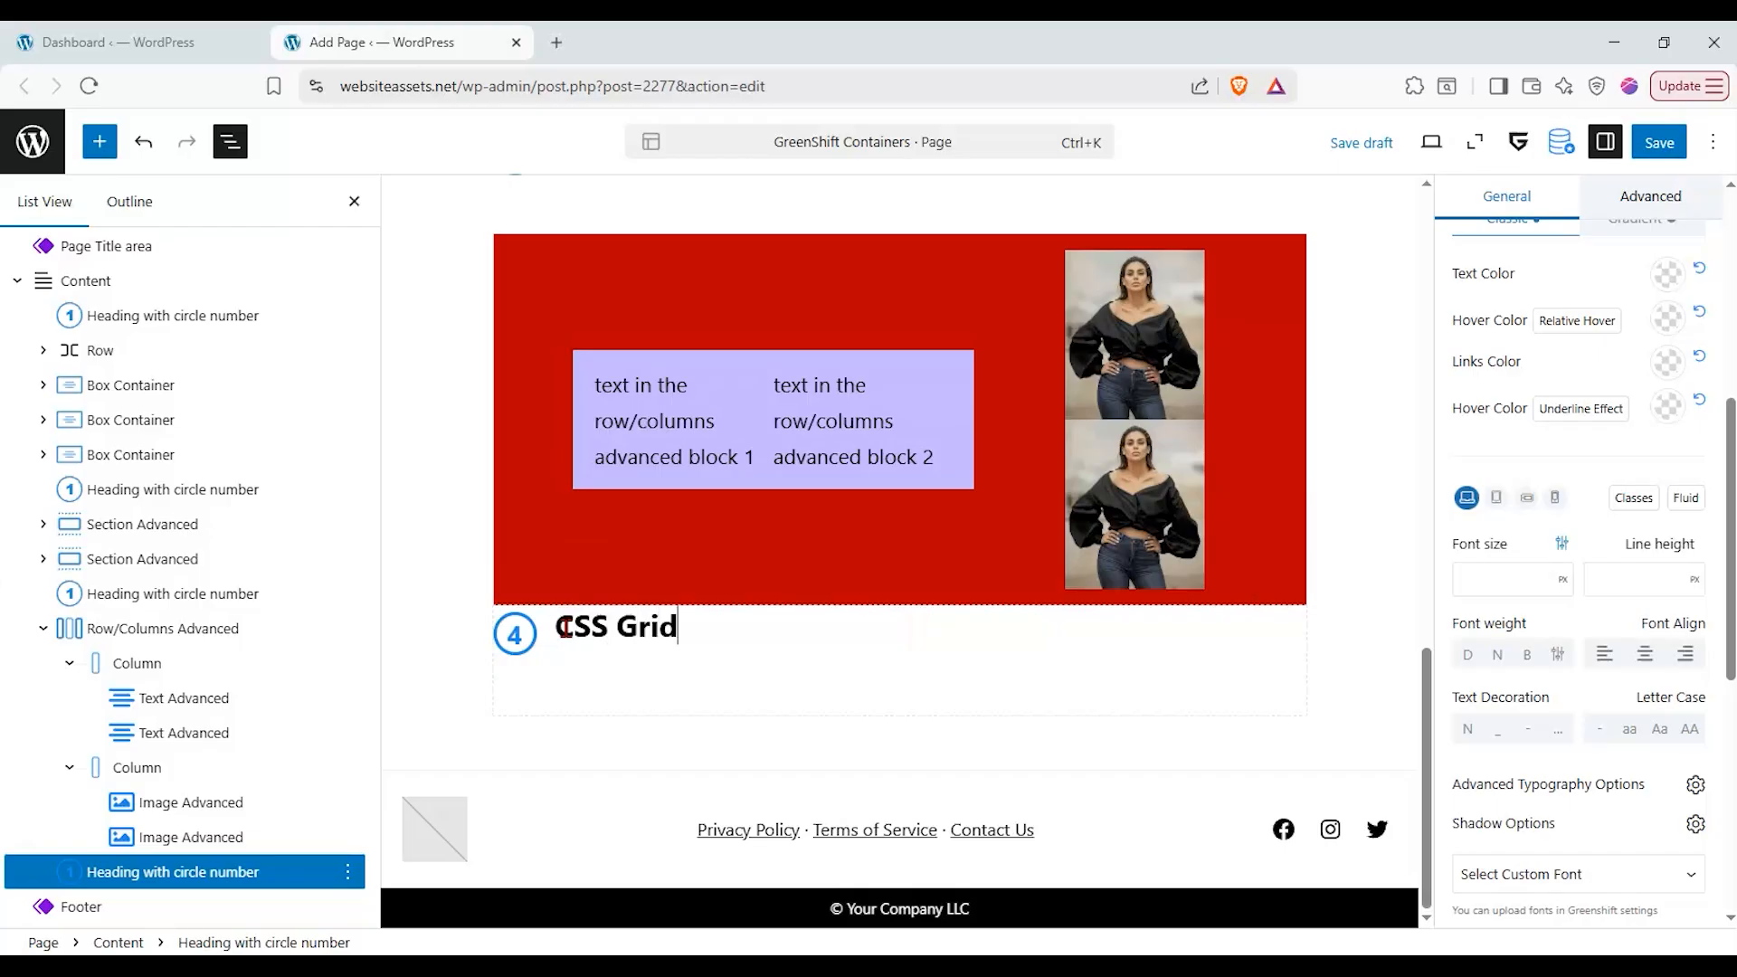
- Insert a Grid Container below the CSS Grid heading and start it with the five-container layout
click(100, 142)
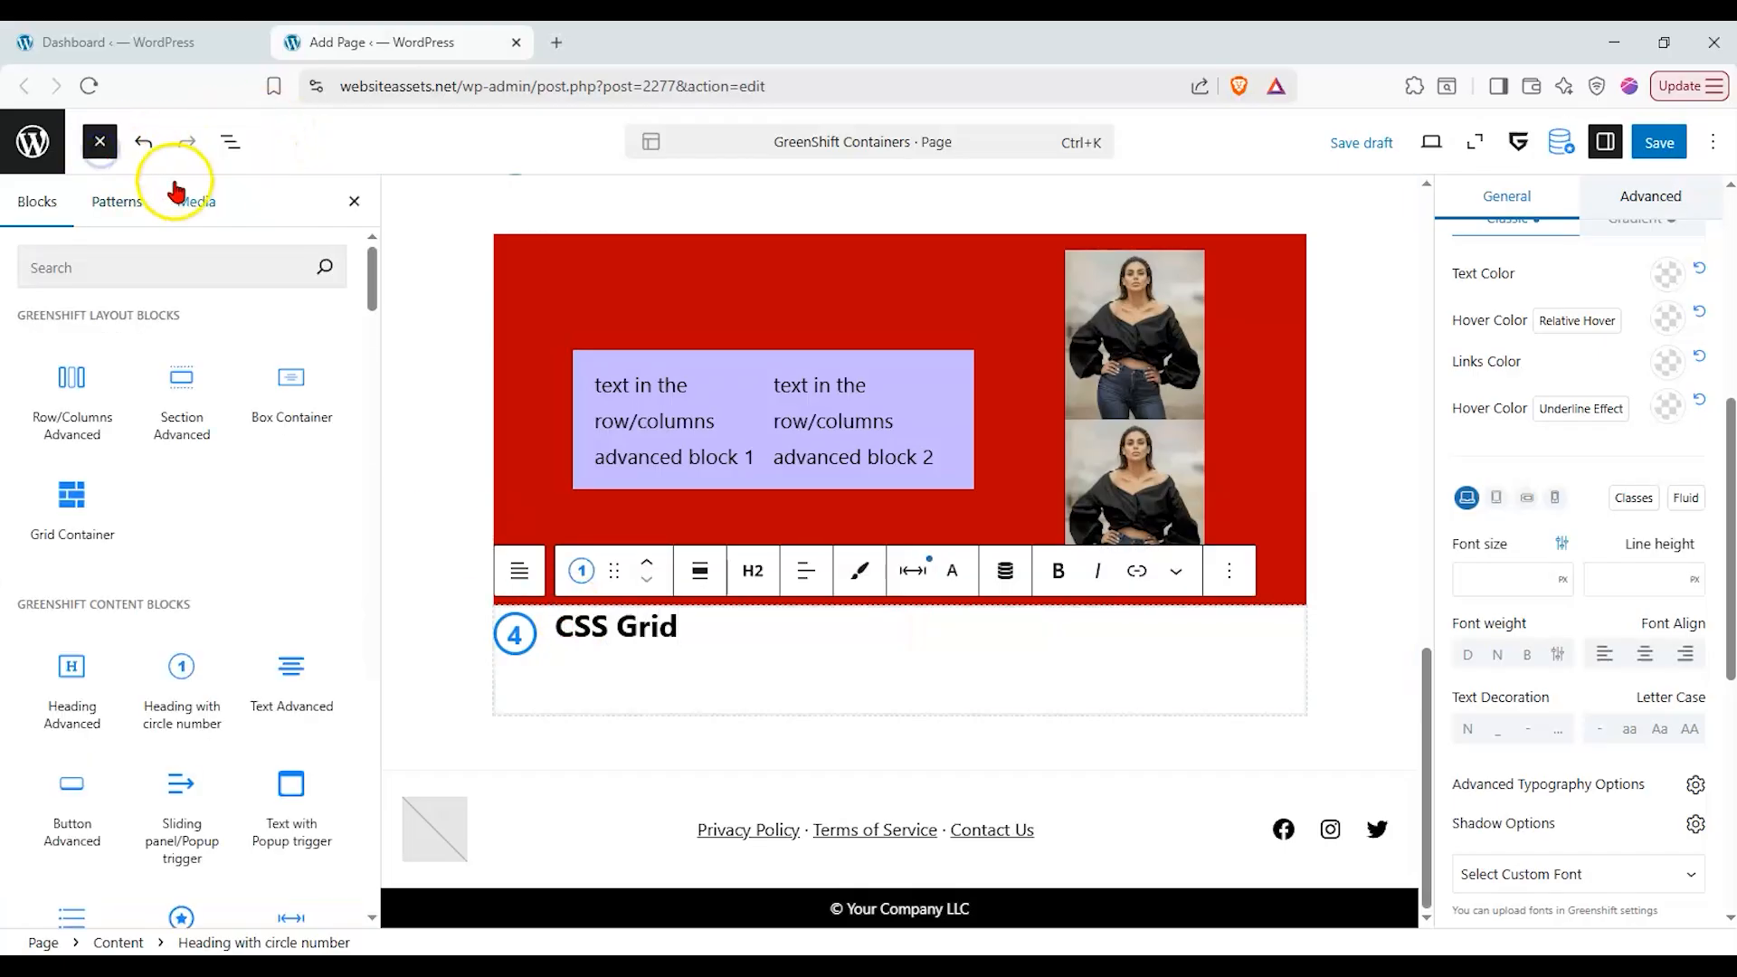
mouse_move(75, 507)
drag(75, 507, 722, 688)
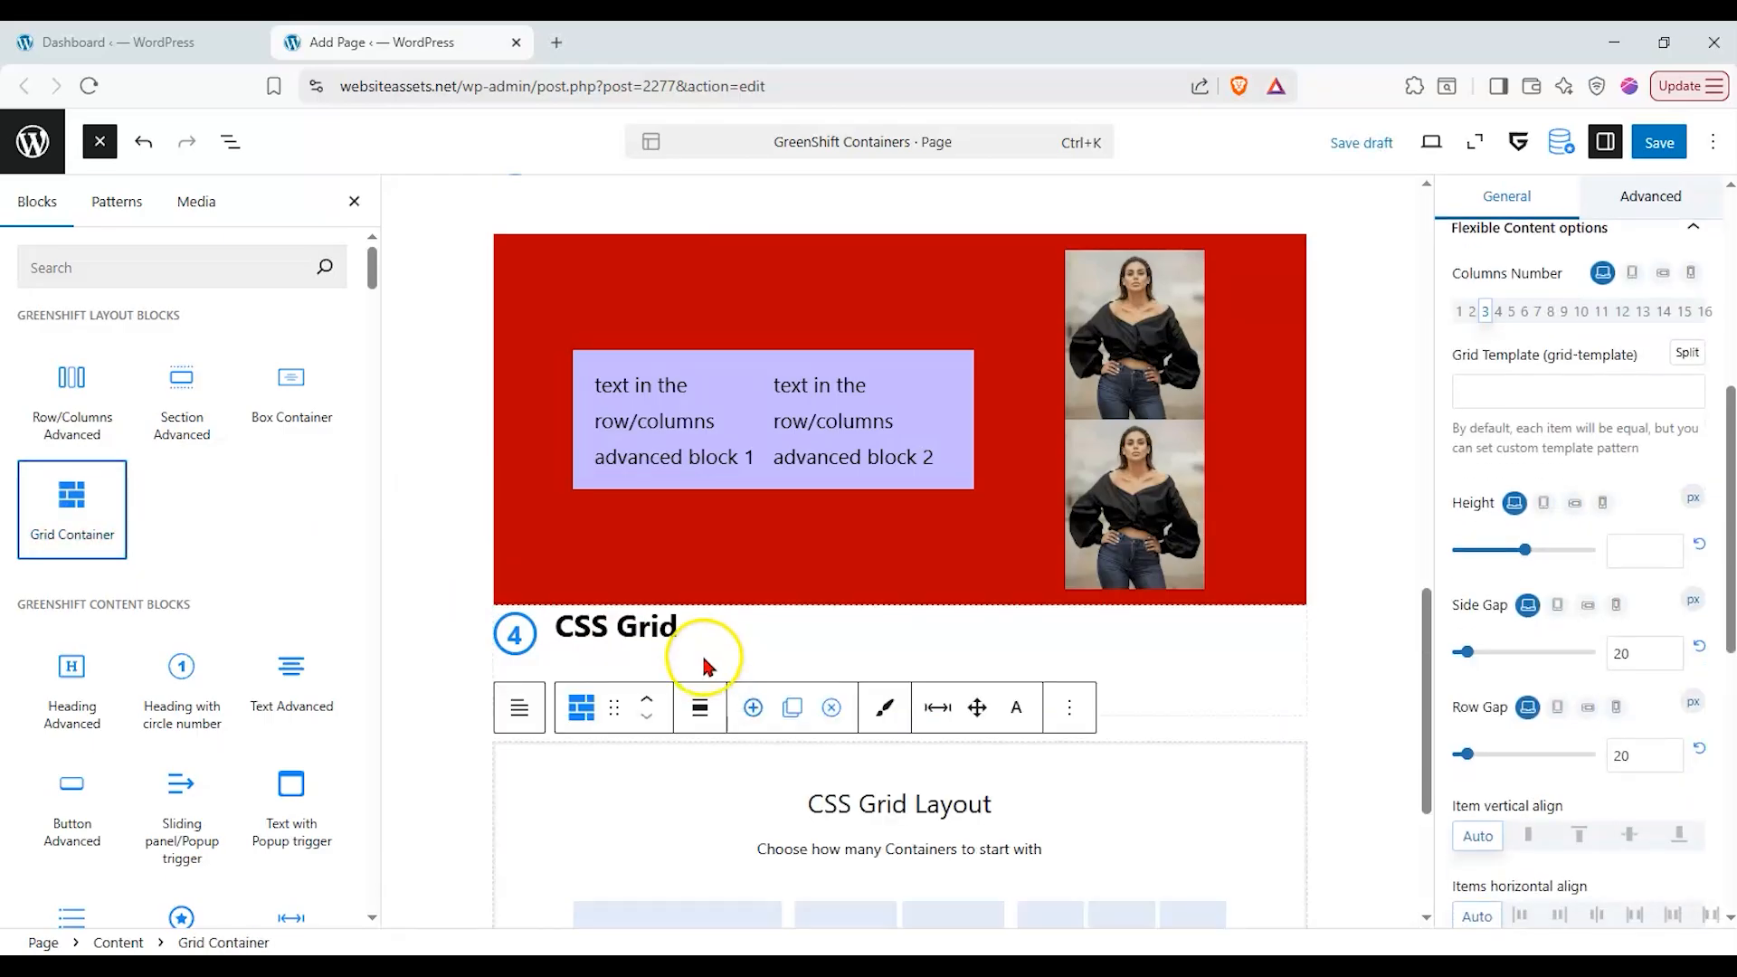
scroll(704, 665, down, 3)
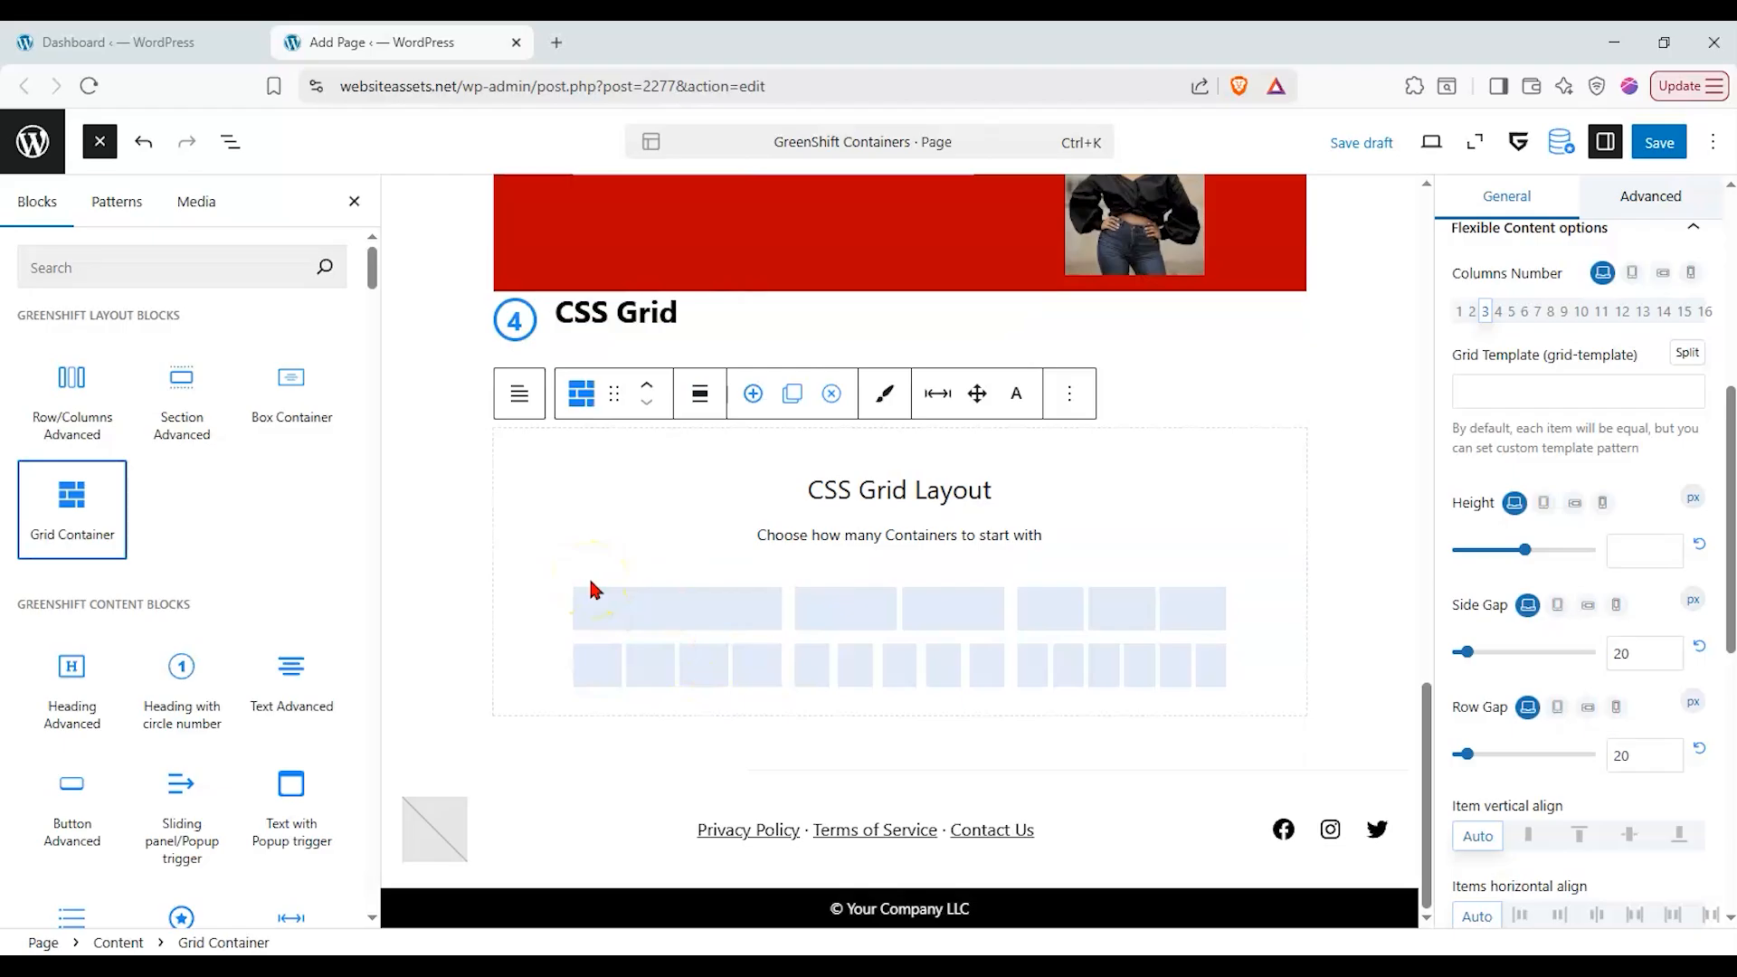
scroll(634, 561, up, 2)
scroll(606, 529, up, 2)
scroll(589, 529, down, 2)
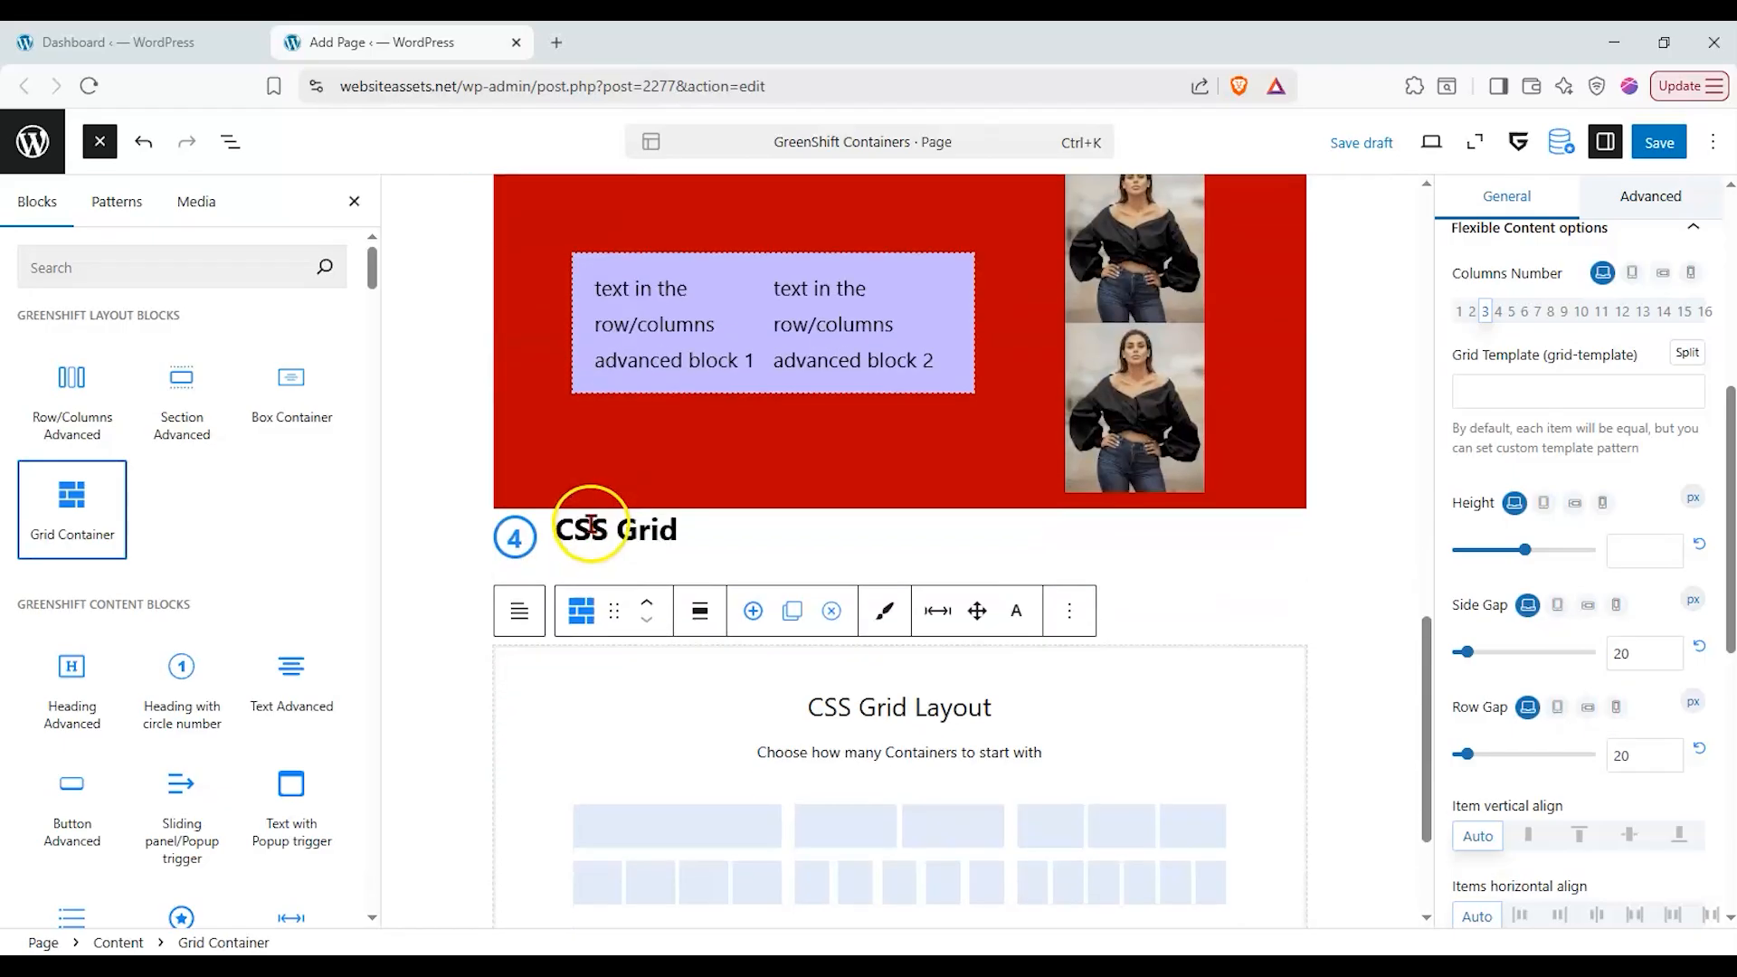
scroll(589, 512, down, 1)
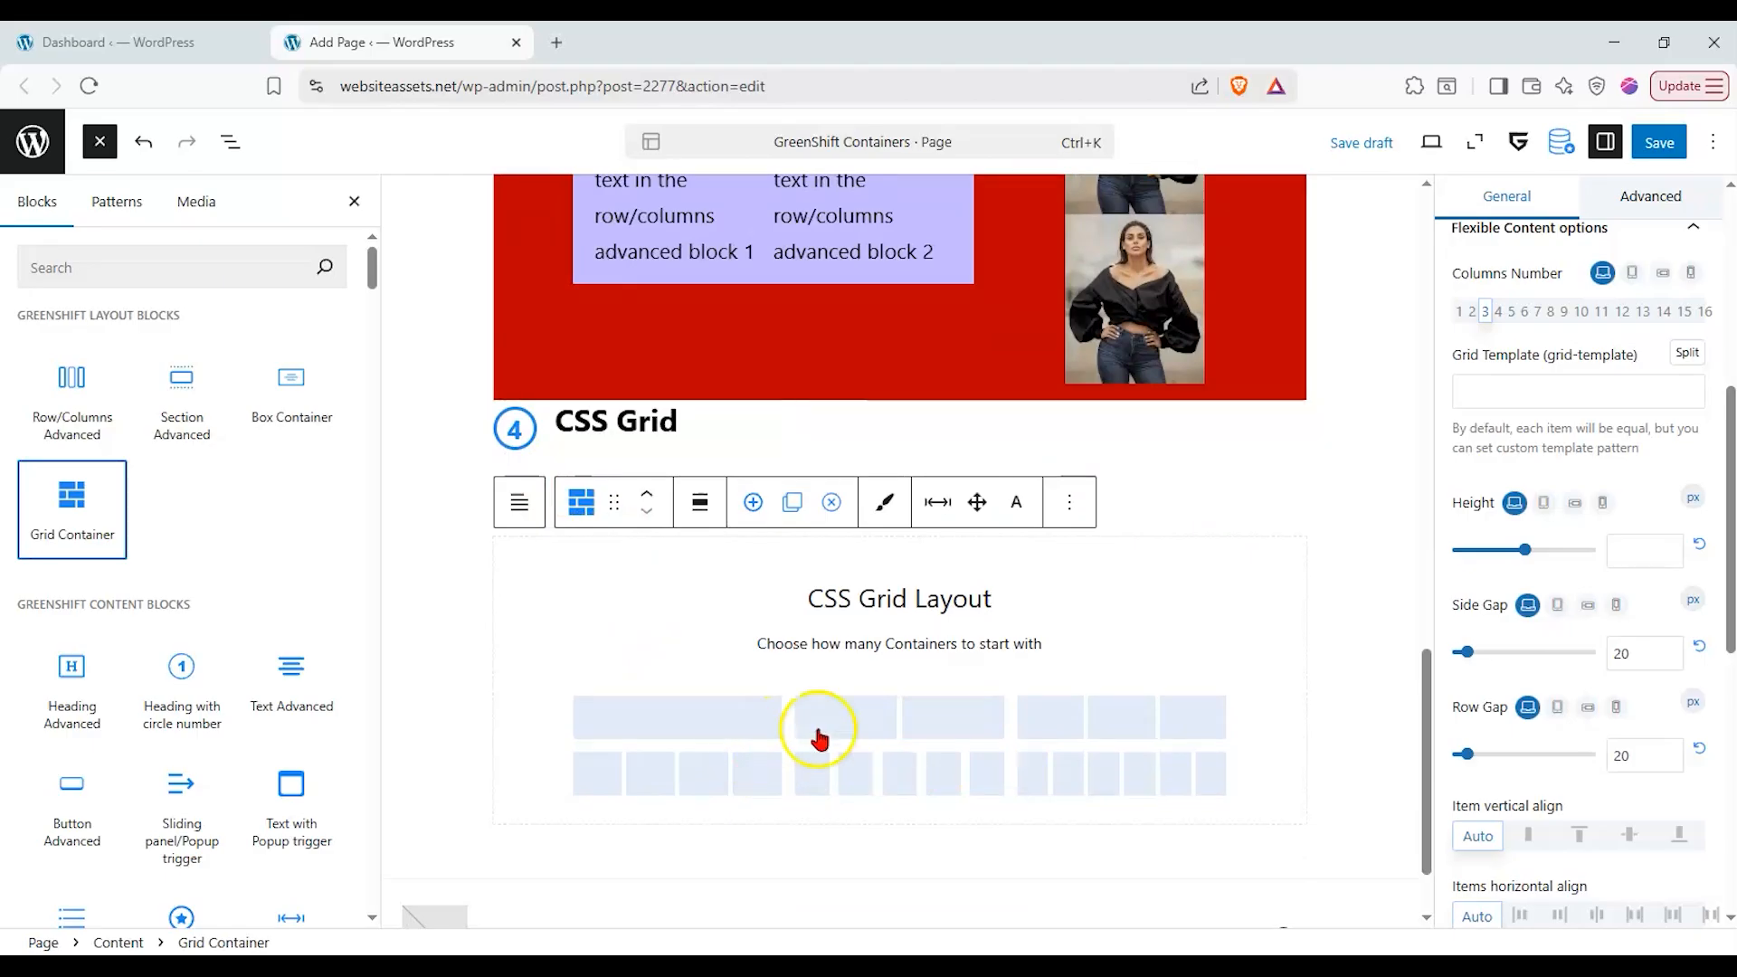
click(735, 723)
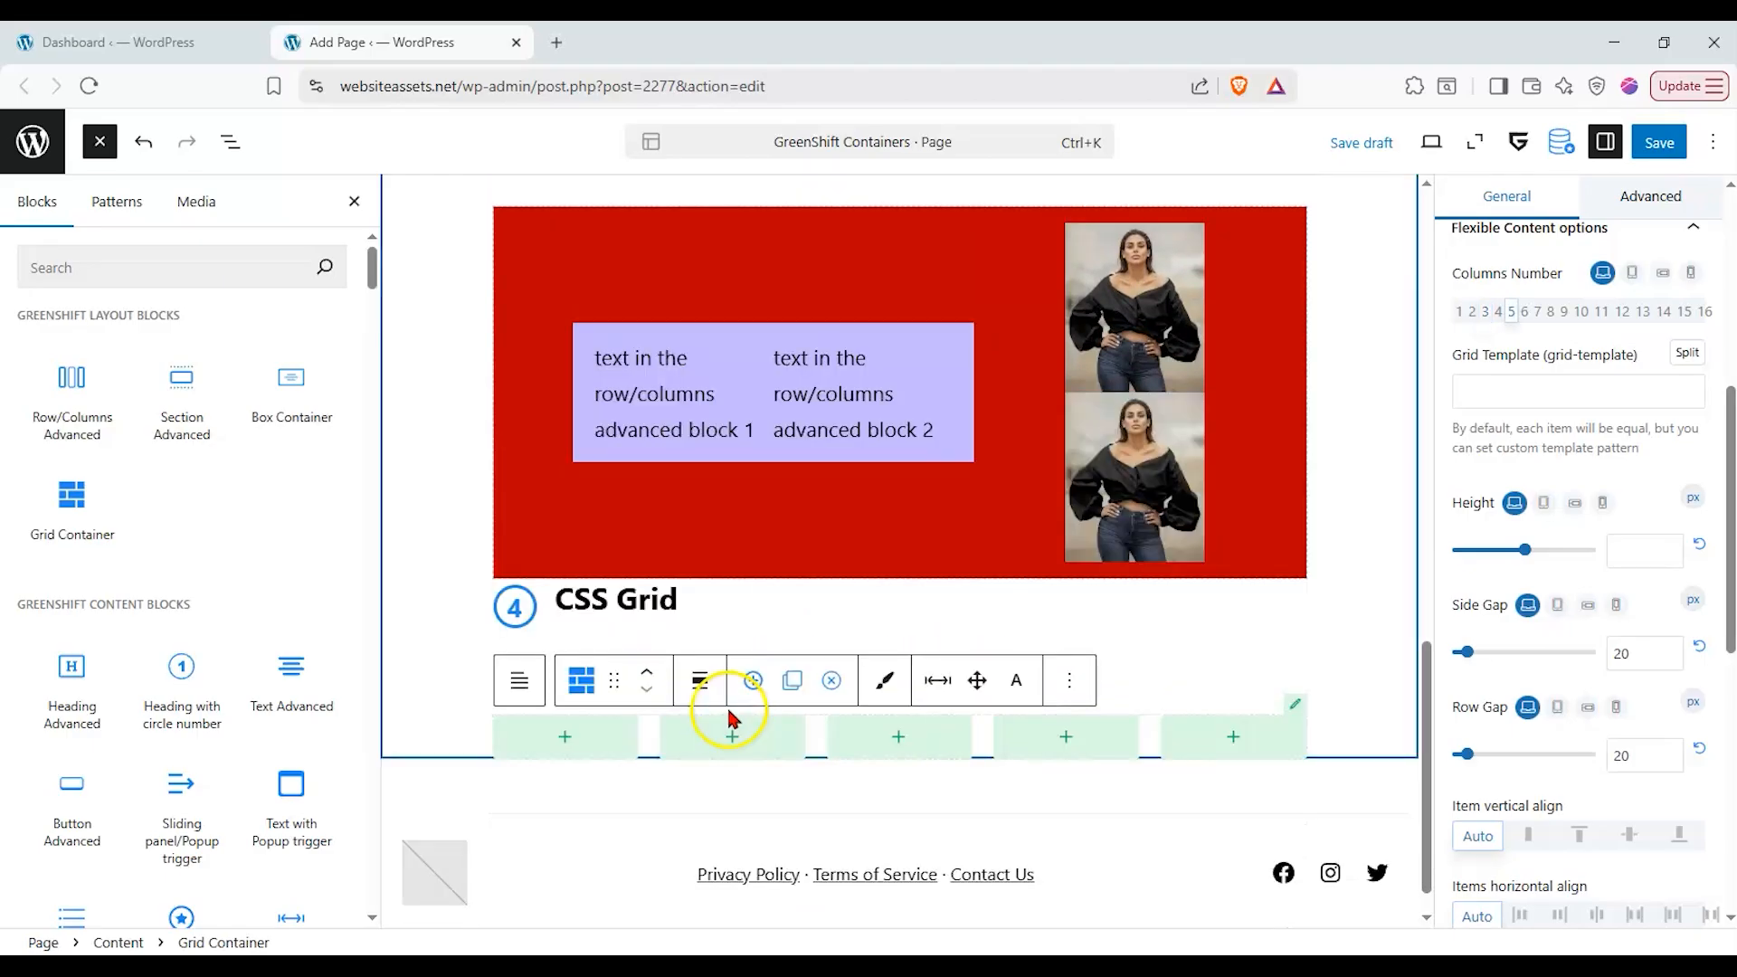
- Examine the Grid Container's general settings, from the Visual Grid Builder through the flexible content and styling sections
click(1547, 576)
scroll(1547, 576, up, 3)
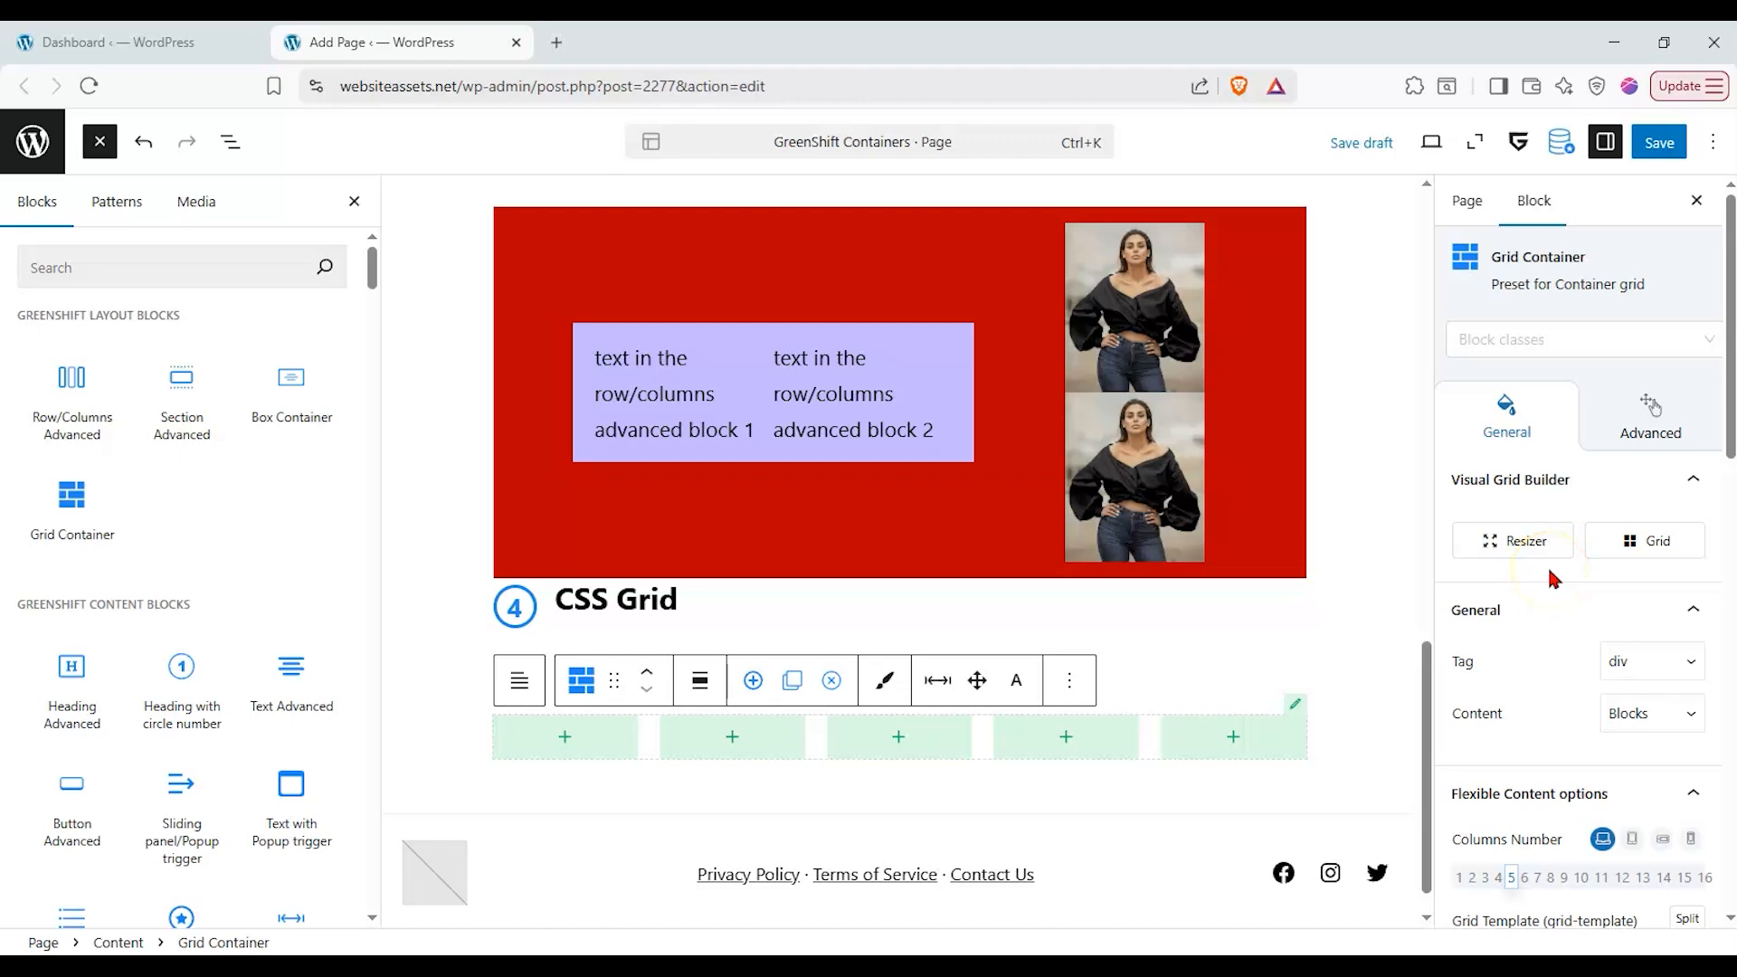
scroll(1549, 572, down, 3)
scroll(1551, 576, down, 3)
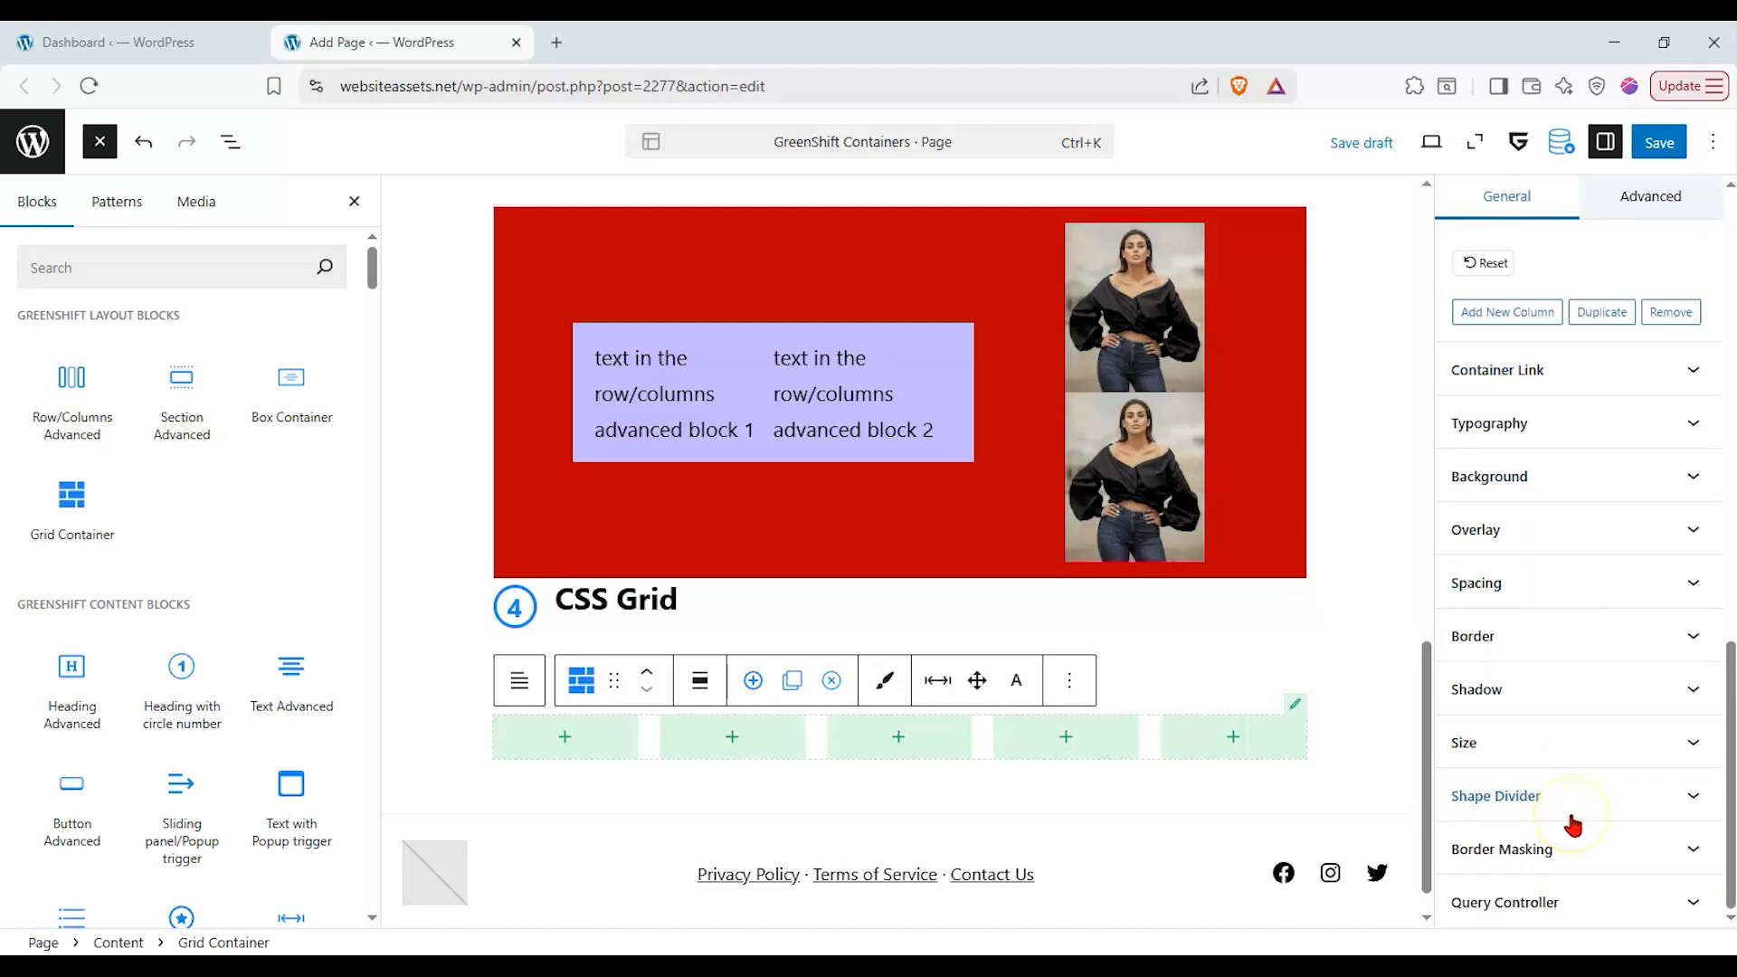
scroll(1572, 823, up, 7)
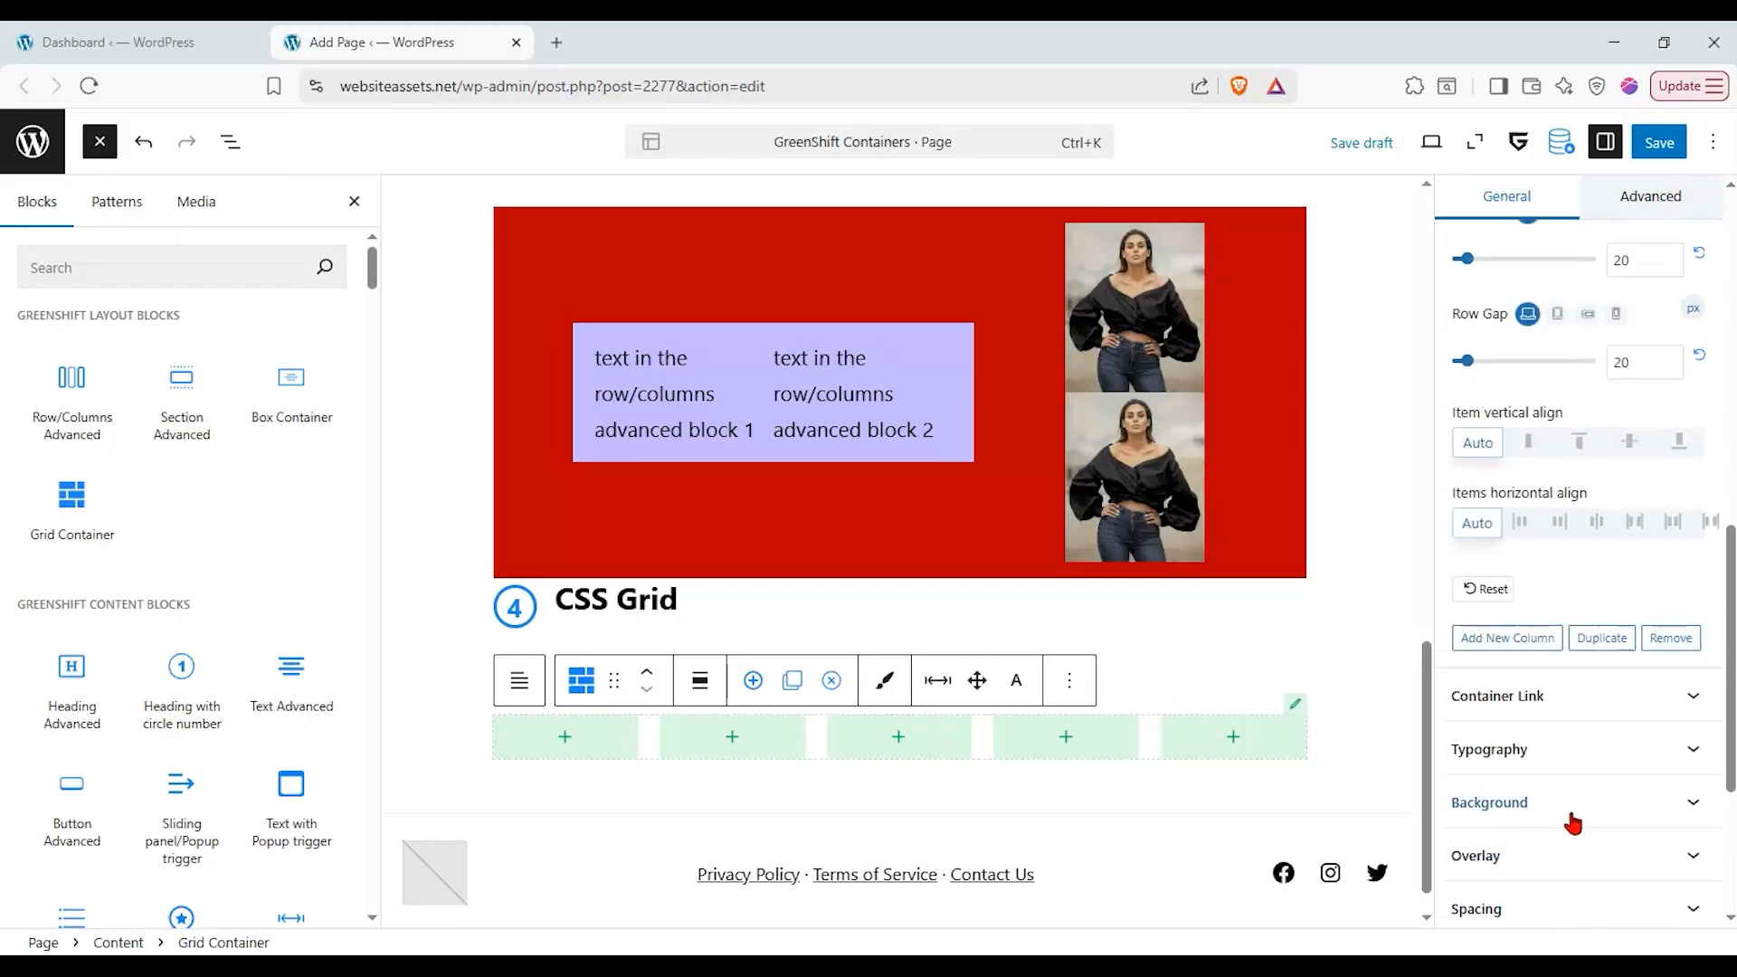
scroll(1570, 805, up, 5)
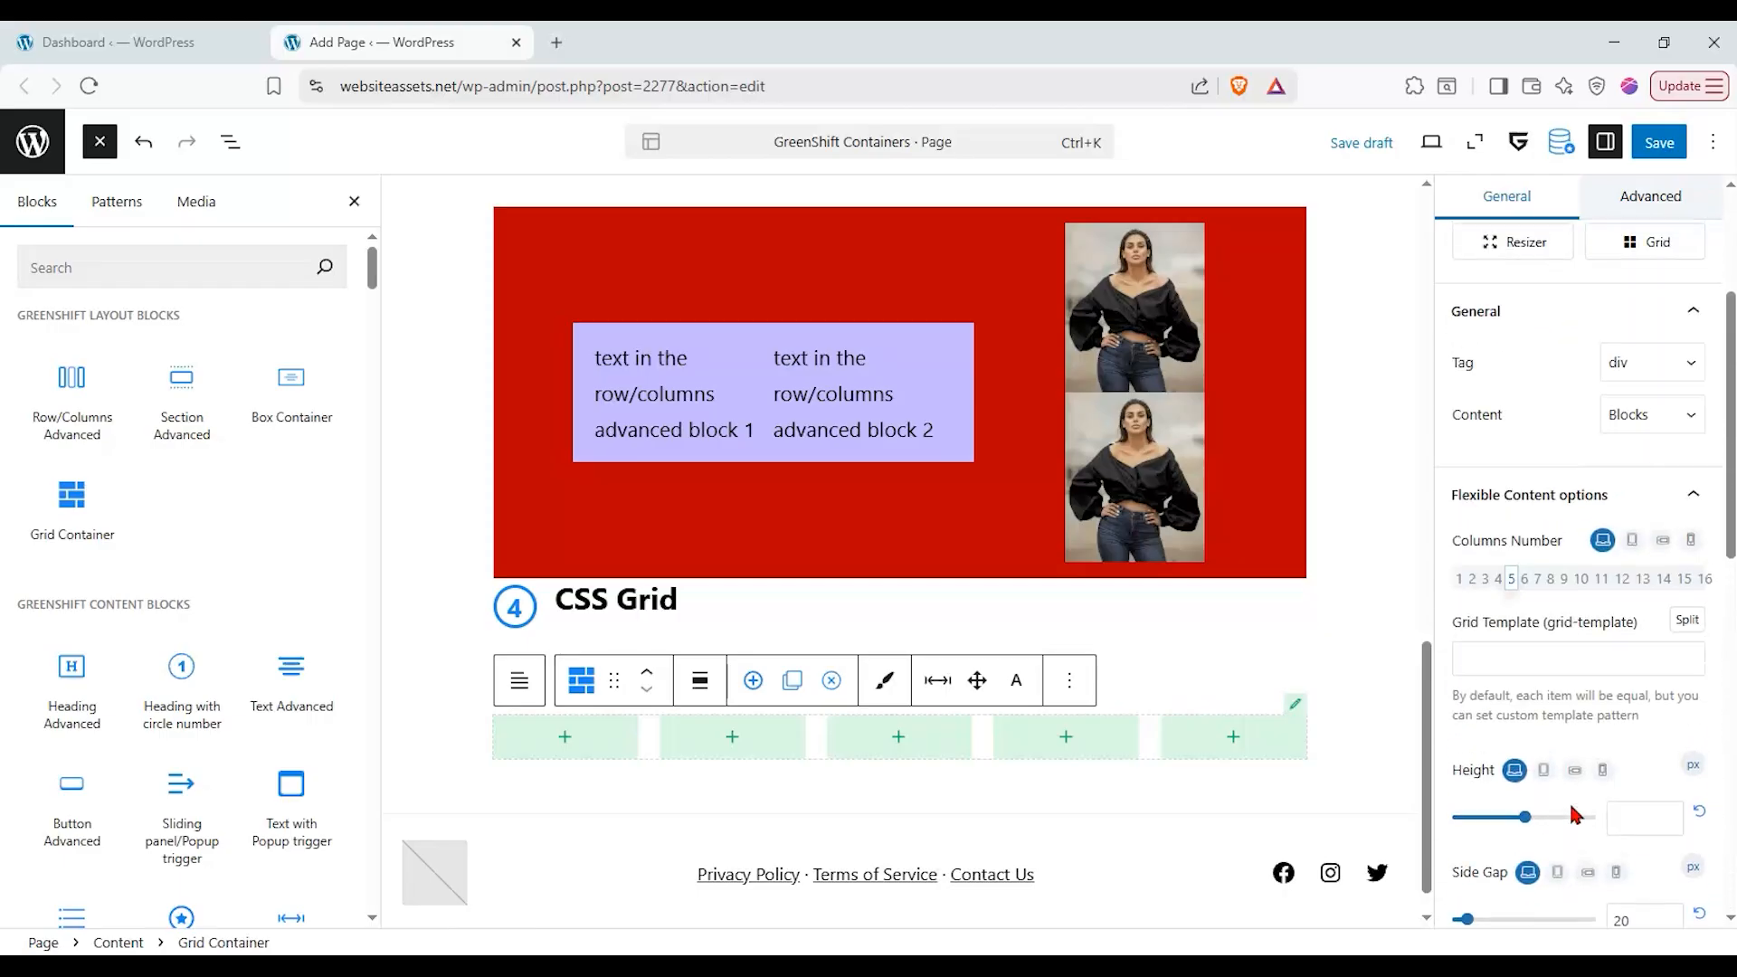
click(1696, 619)
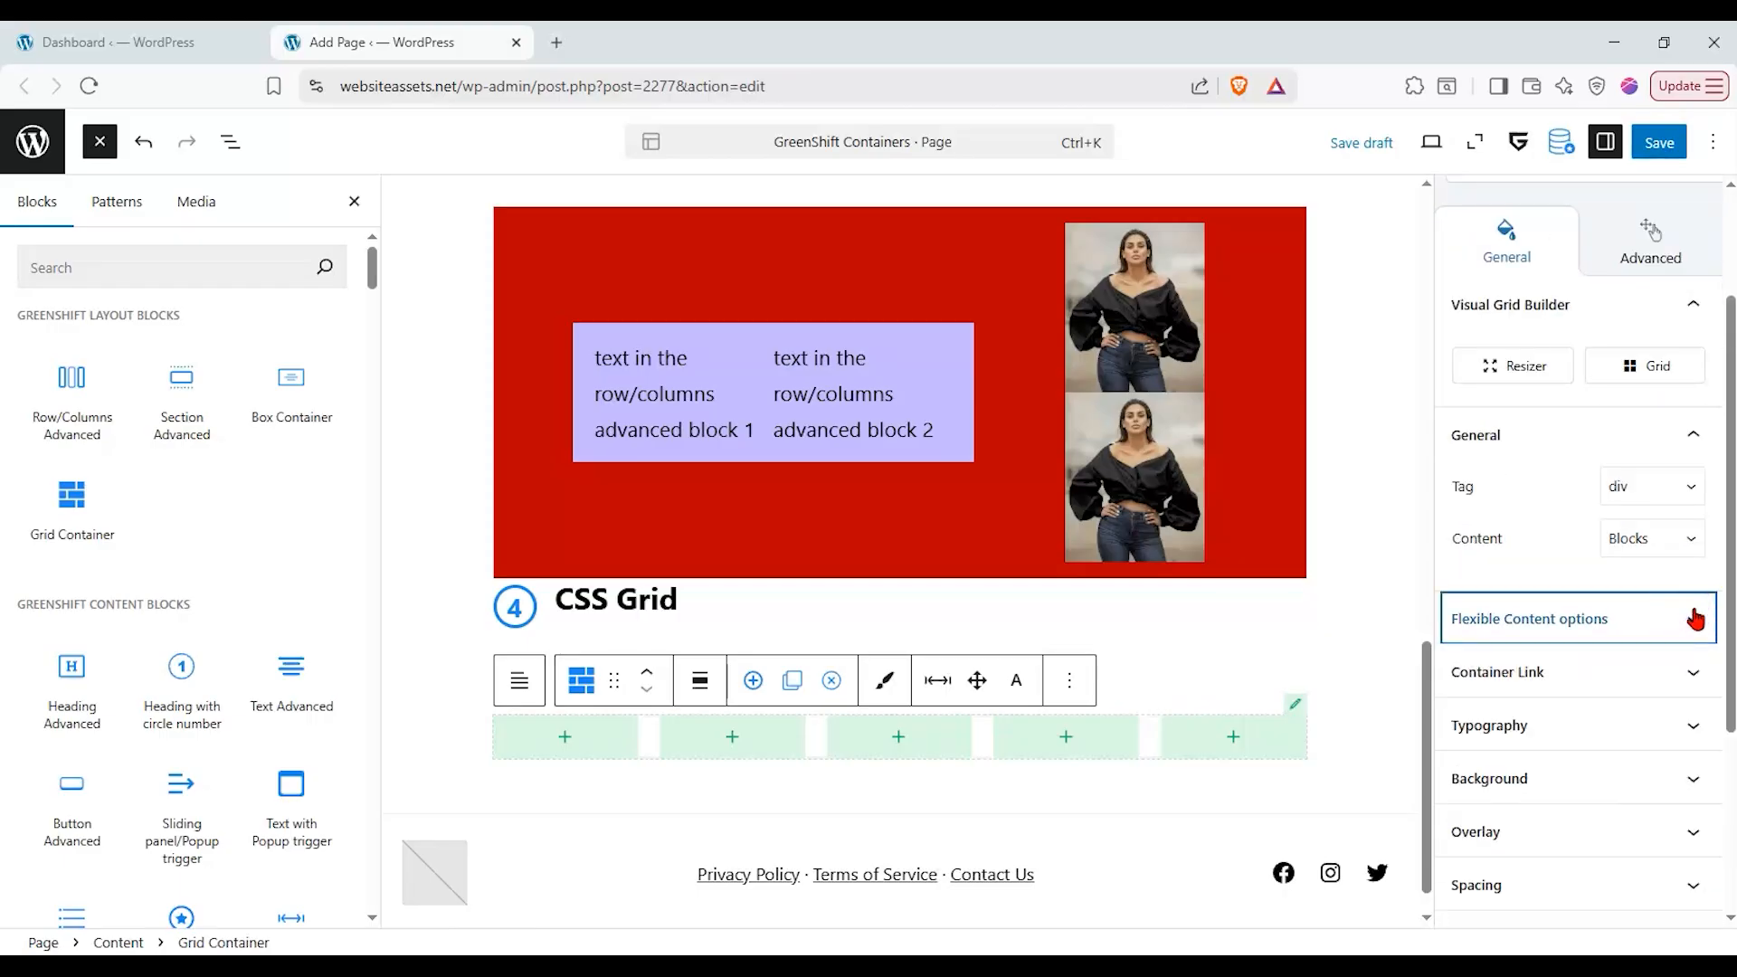
click(1696, 618)
scroll(1619, 502, up, 2)
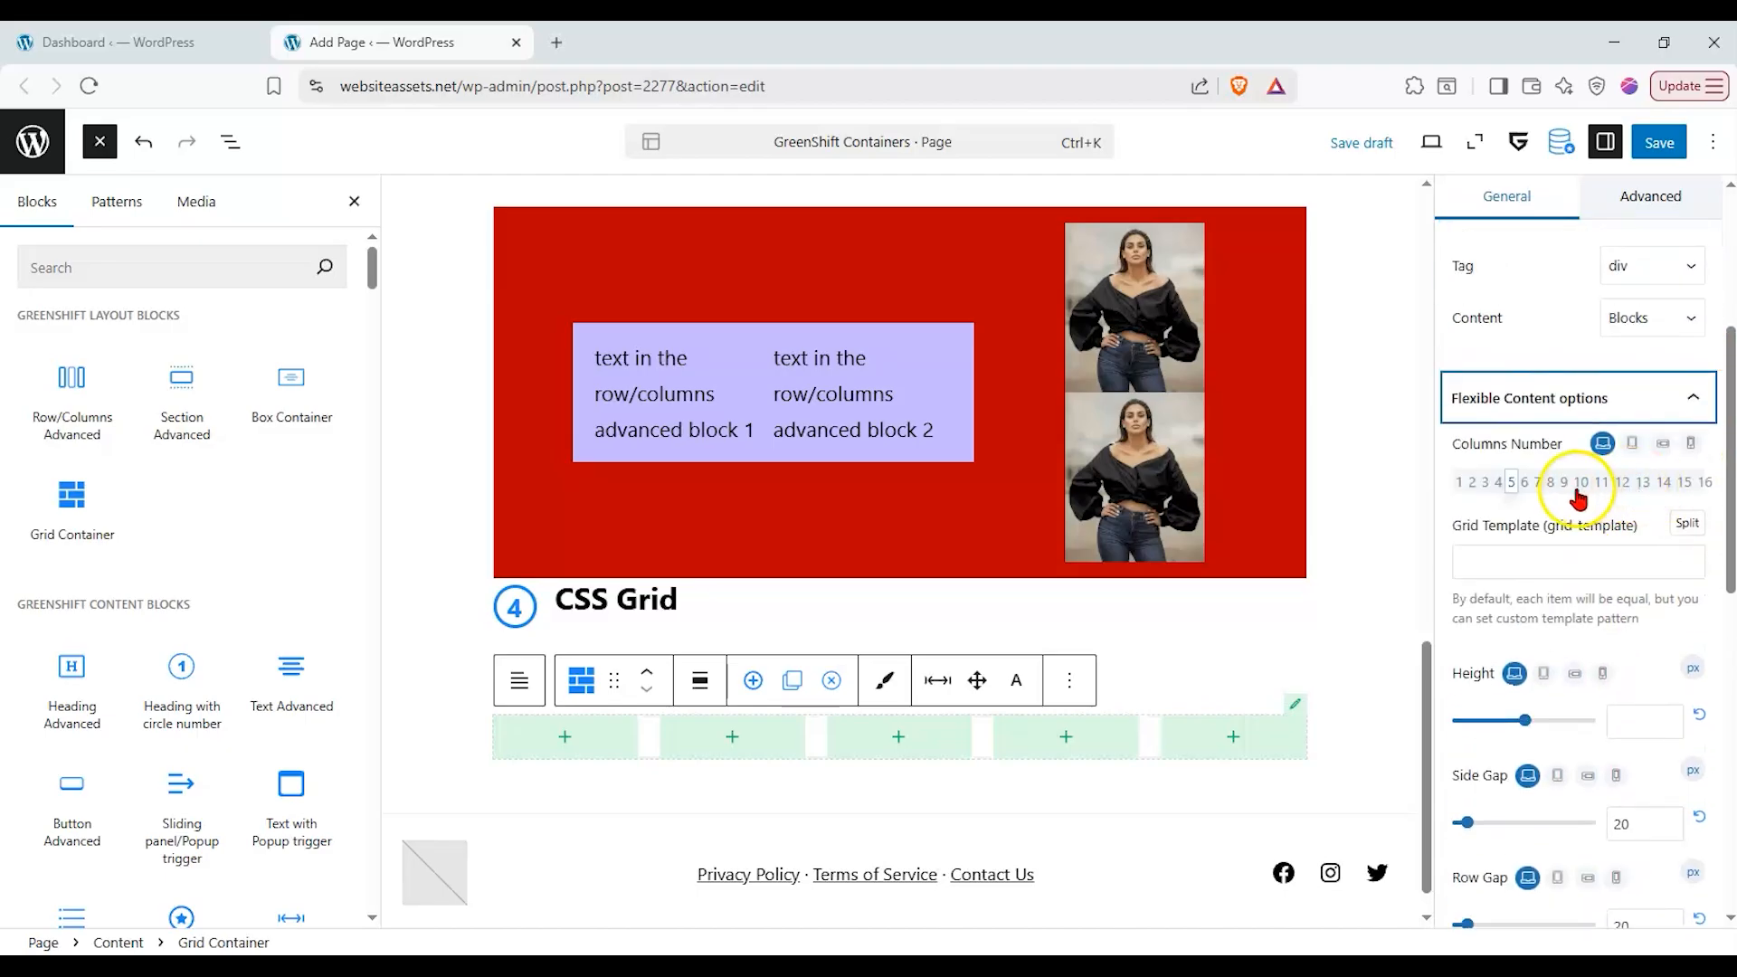
- Try 8 and 5 columns and the split grid template on the Grid Container, ending with 4 columns unsplit
click(1524, 483)
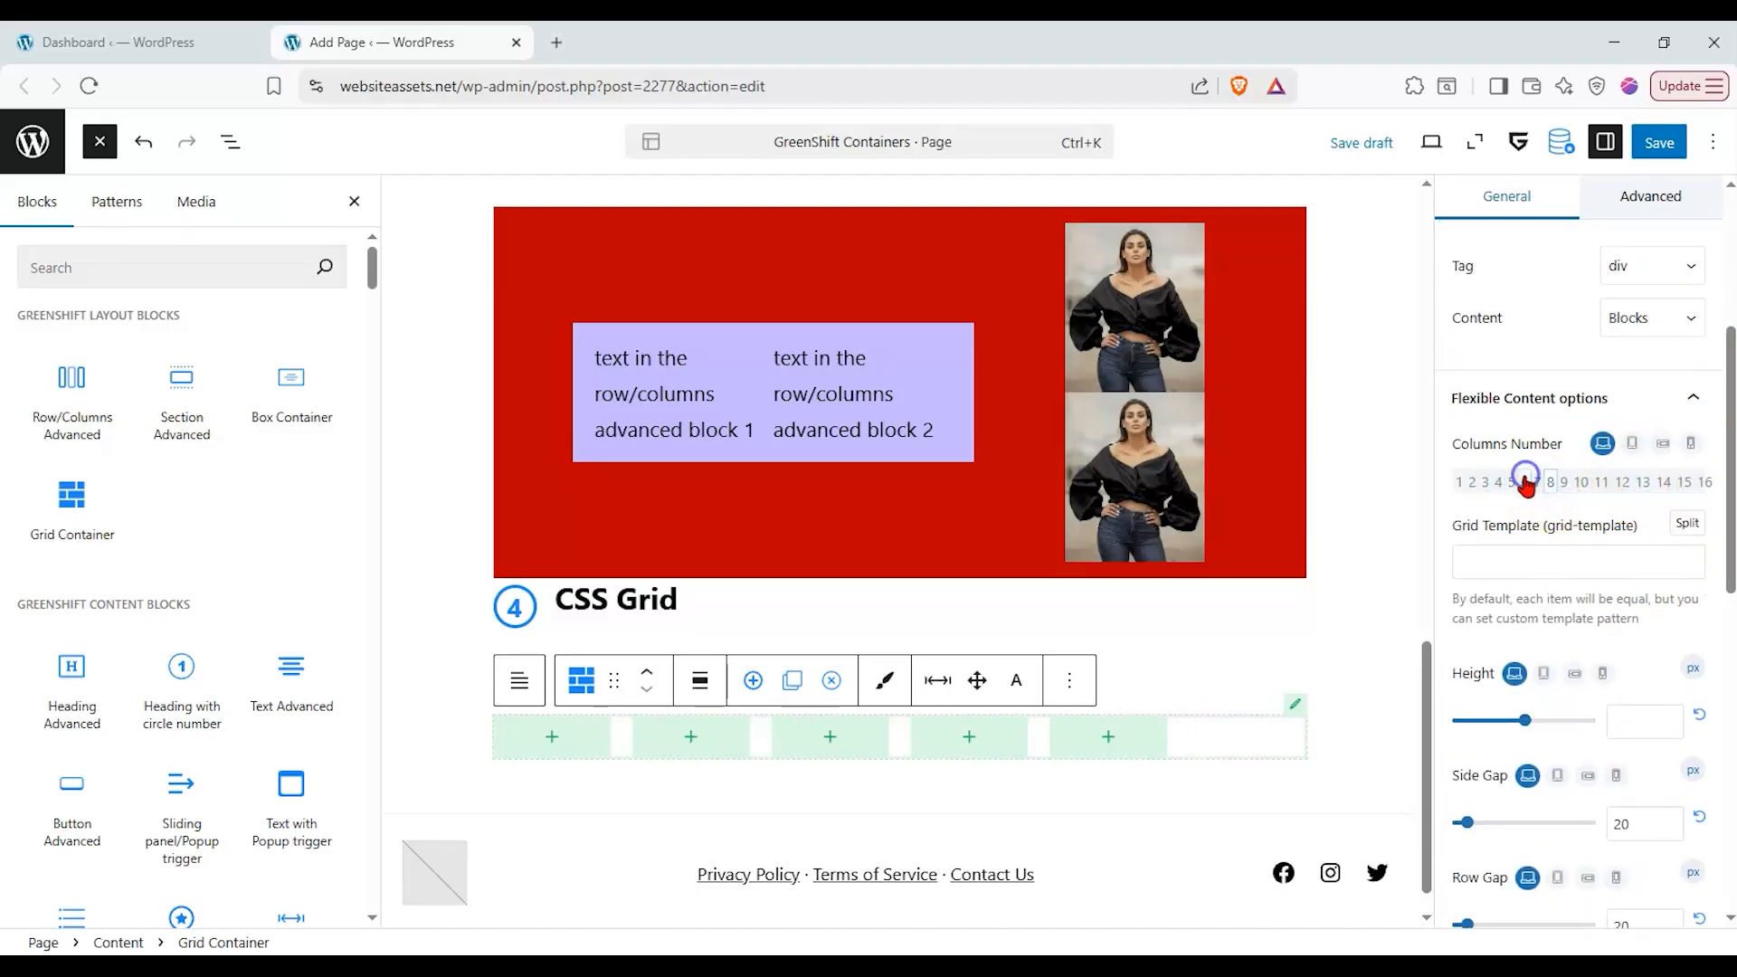
click(1512, 482)
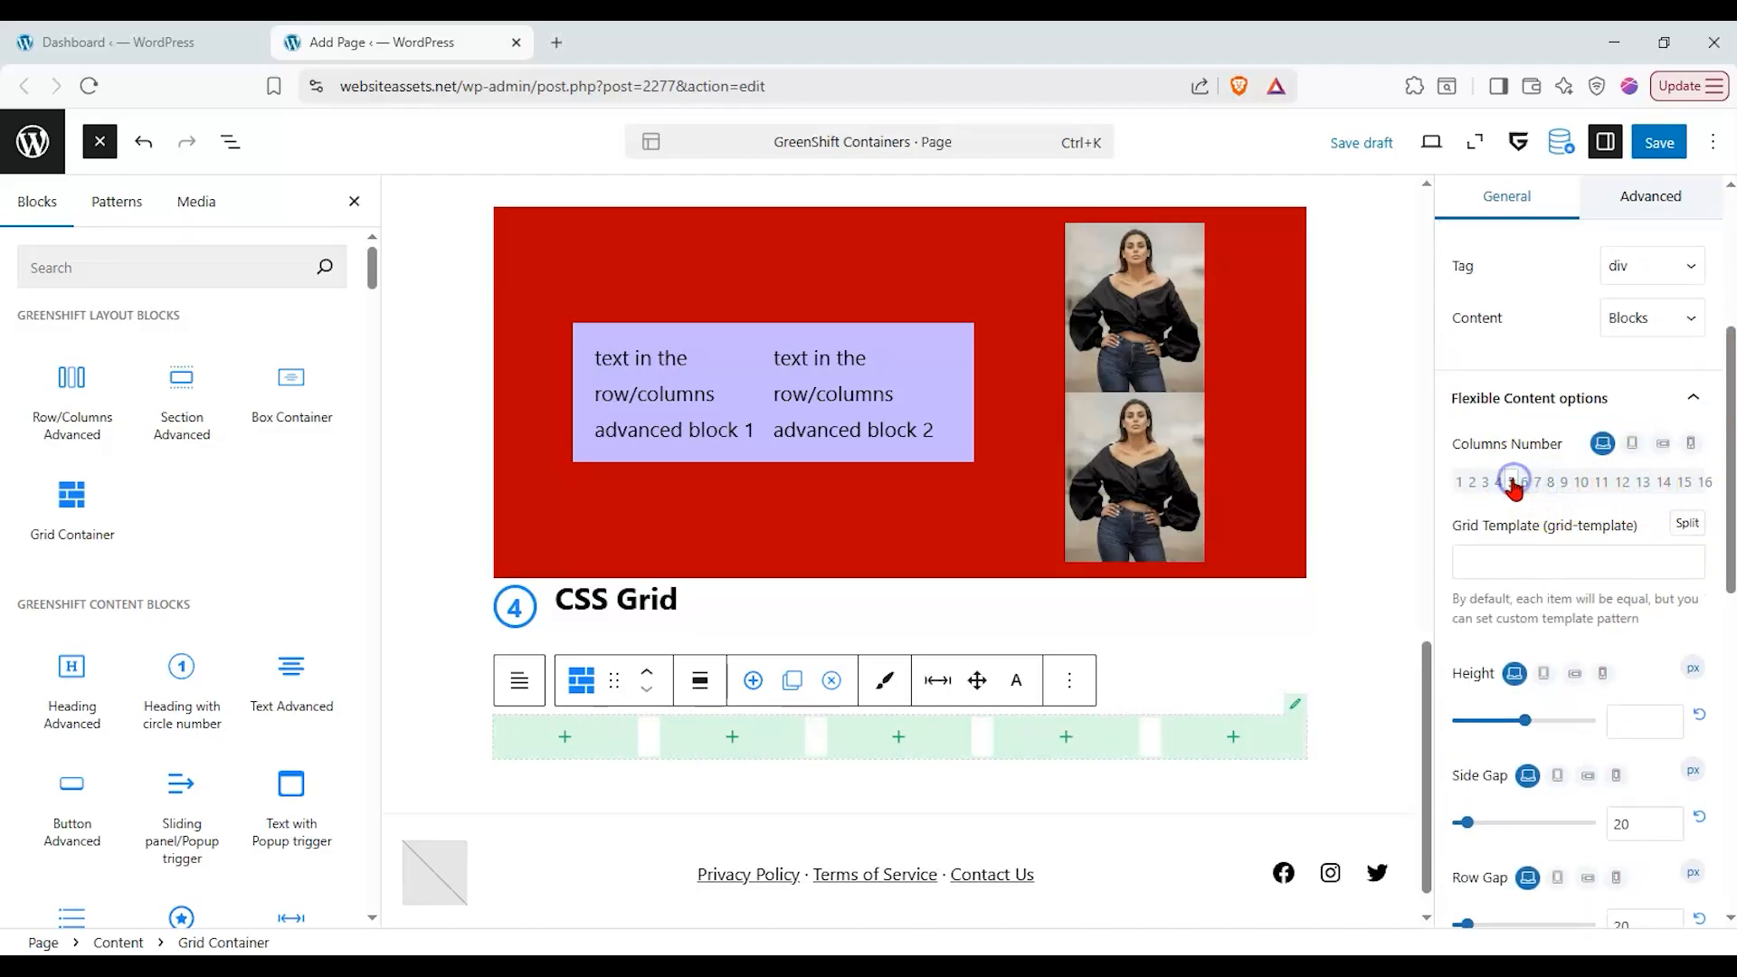
click(1687, 523)
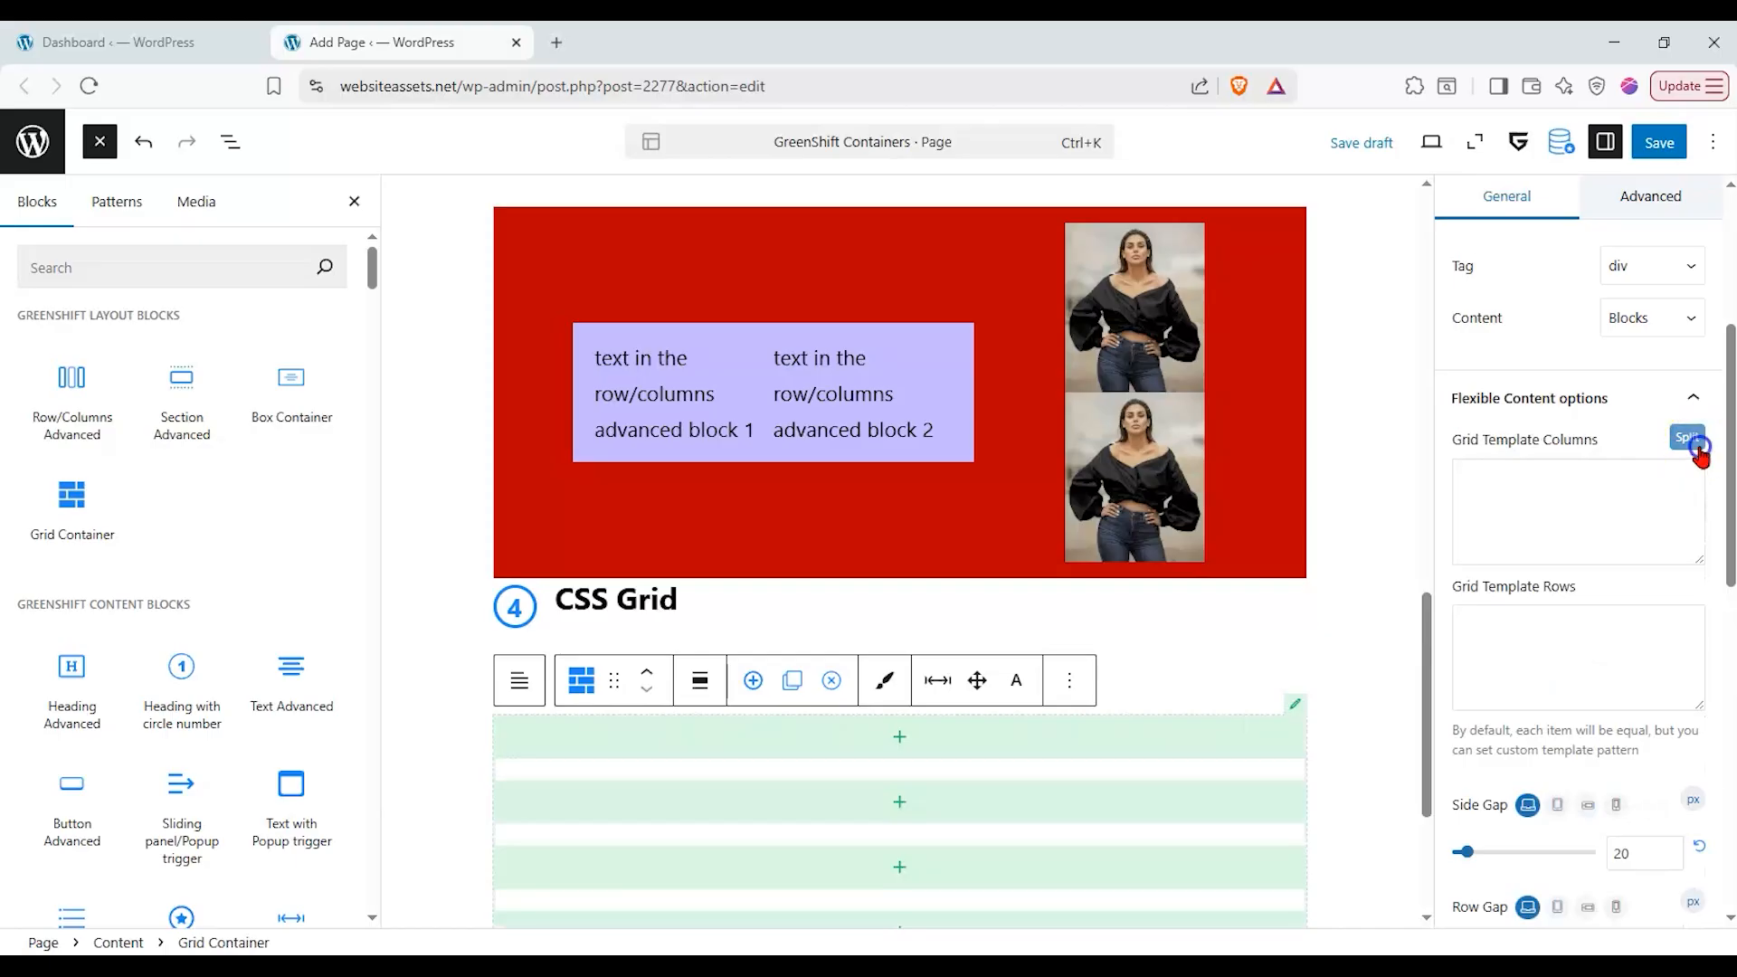
click(1693, 441)
click(1498, 482)
- Try the grid resizer, and in the Grid Builder set 4 columns, column gap 41 and row gap 49, and try Allow Overlap
scroll(1507, 489, up, 4)
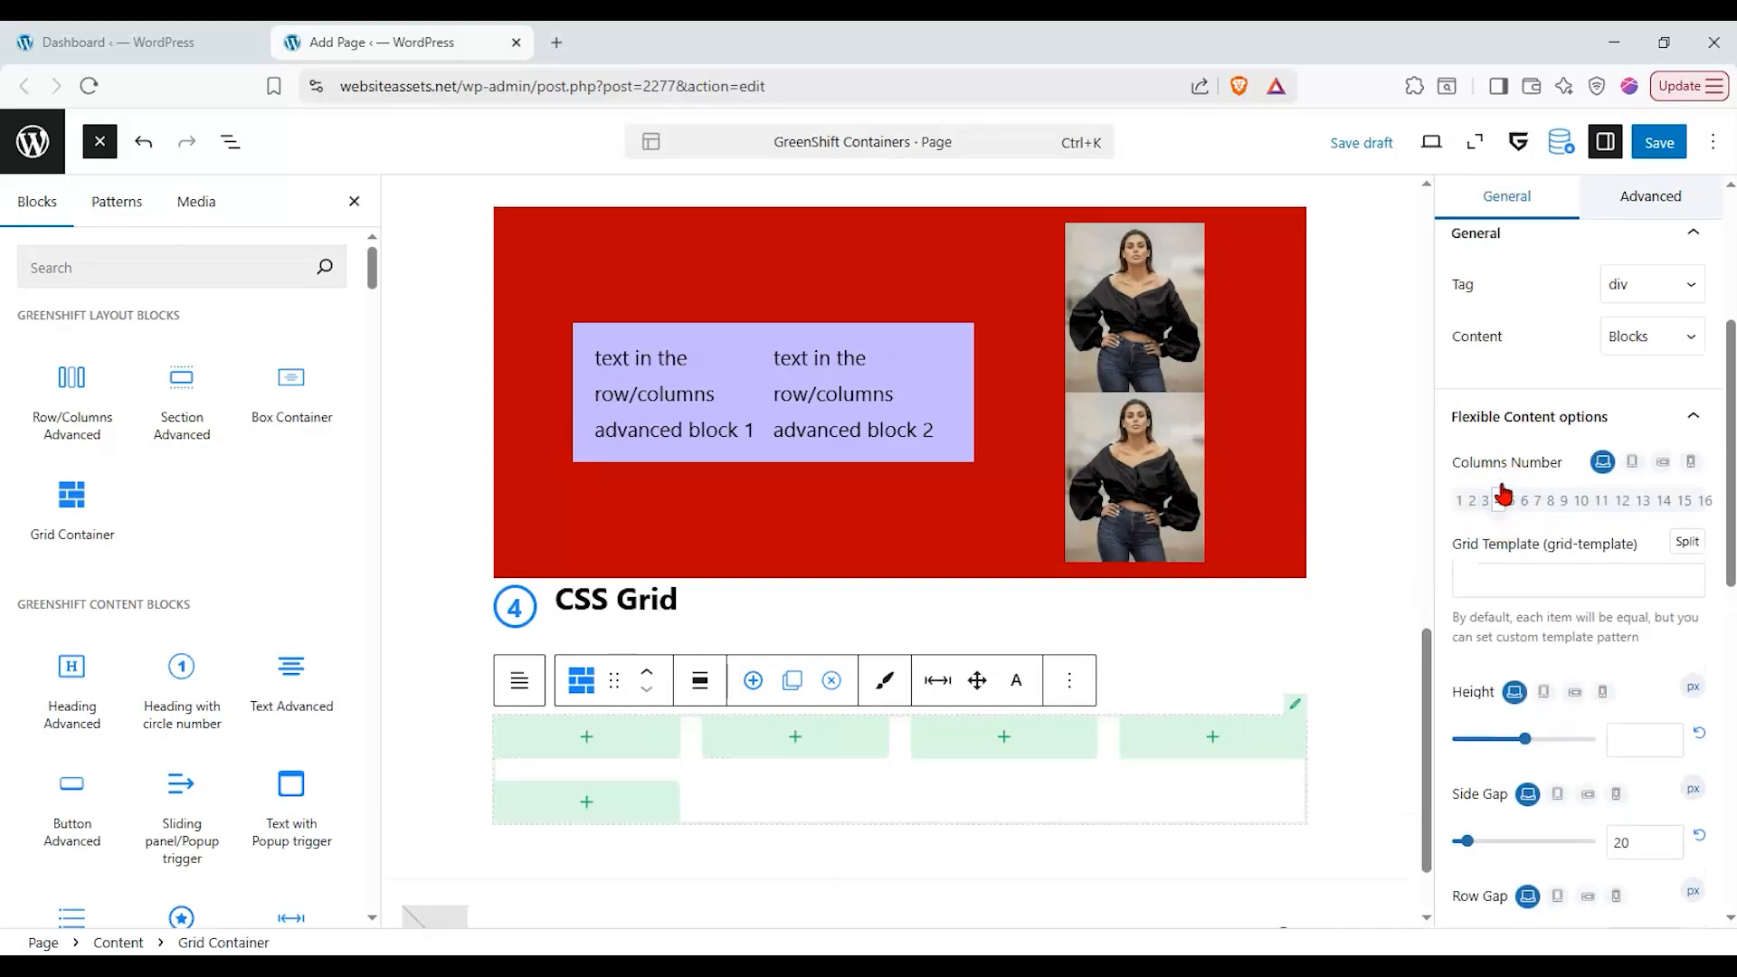
click(1550, 497)
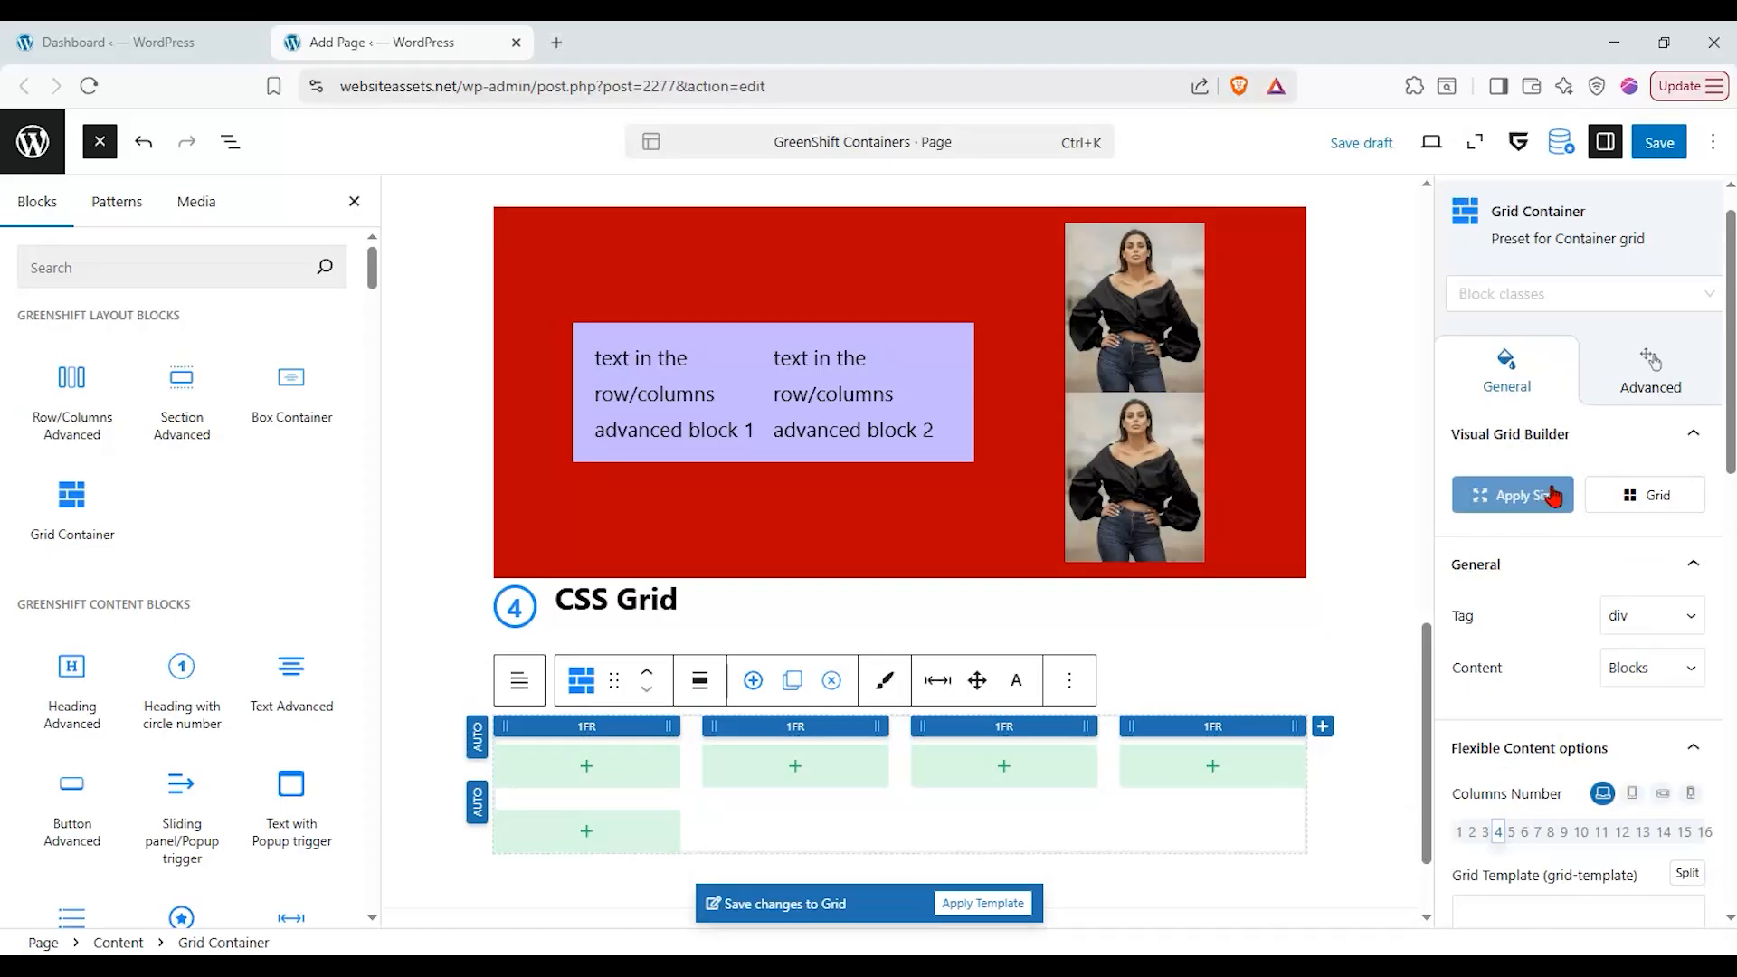
click(1609, 490)
drag(650, 377, 675, 377)
mouse_move(361, 377)
mouse_down()
mouse_move(403, 378)
mouse_move(378, 377)
mouse_up()
mouse_move(977, 378)
mouse_down()
mouse_move(957, 389)
mouse_move(963, 372)
mouse_up()
click(1317, 324)
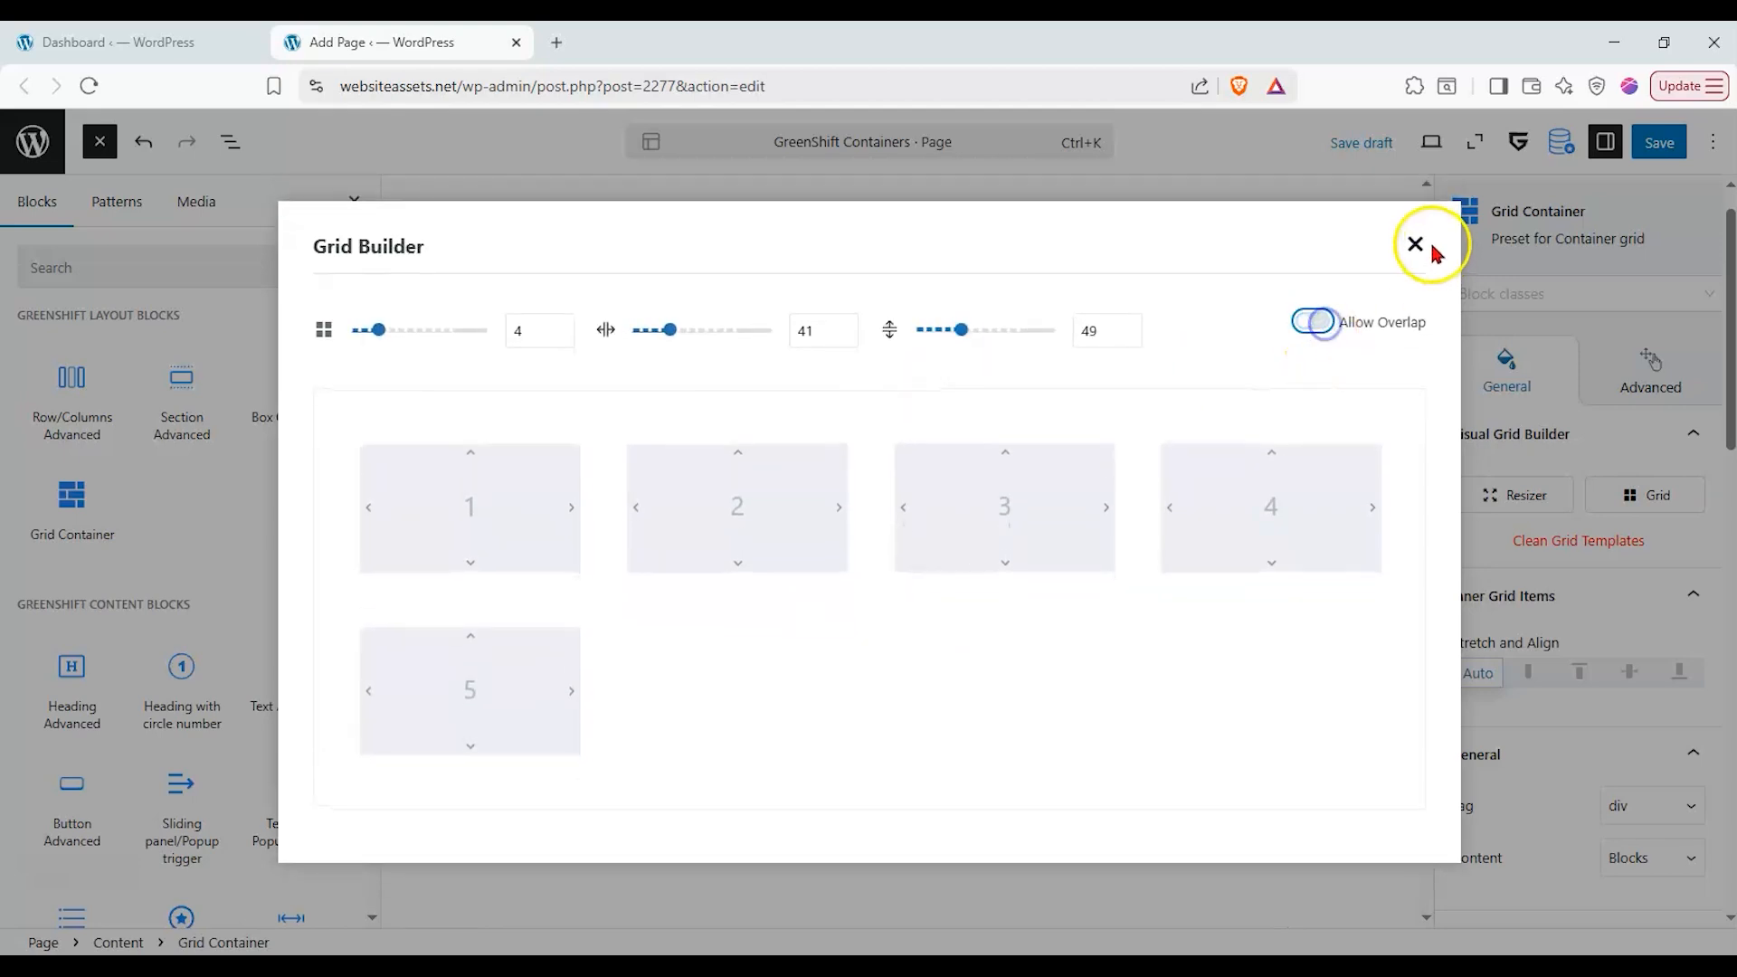
click(1415, 245)
- Try the inner grid items' alignment options, then clean the grid templates and set the columns number to 6
click(1581, 672)
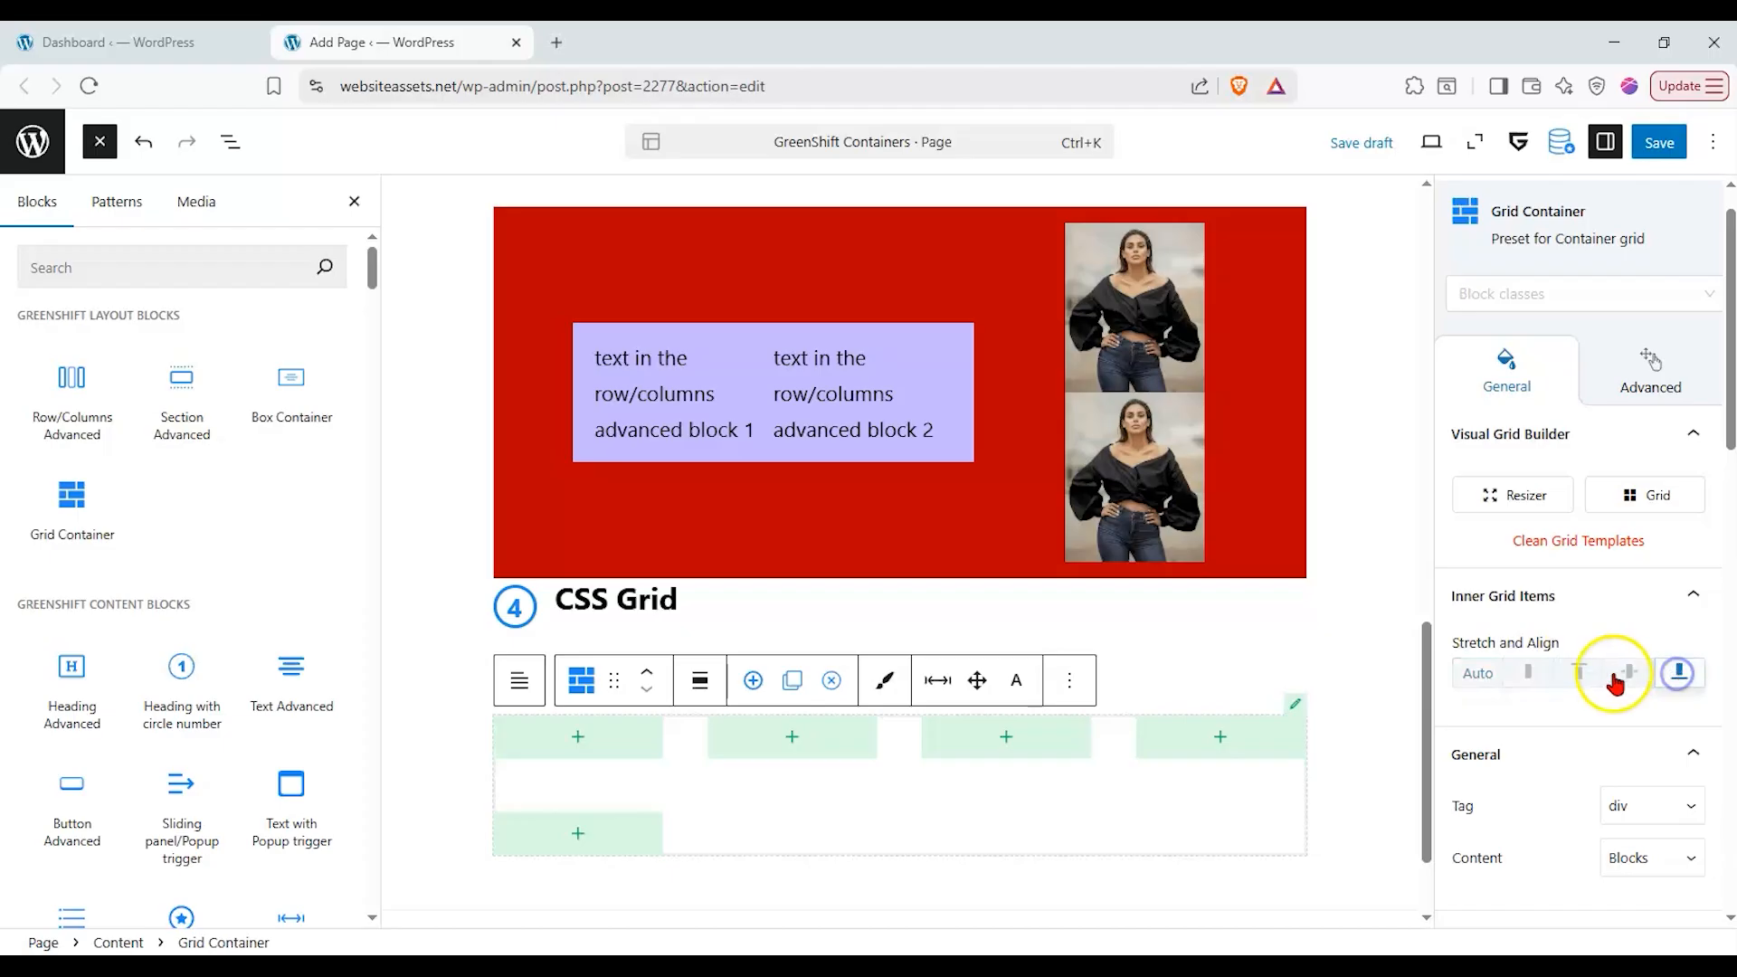
click(1606, 540)
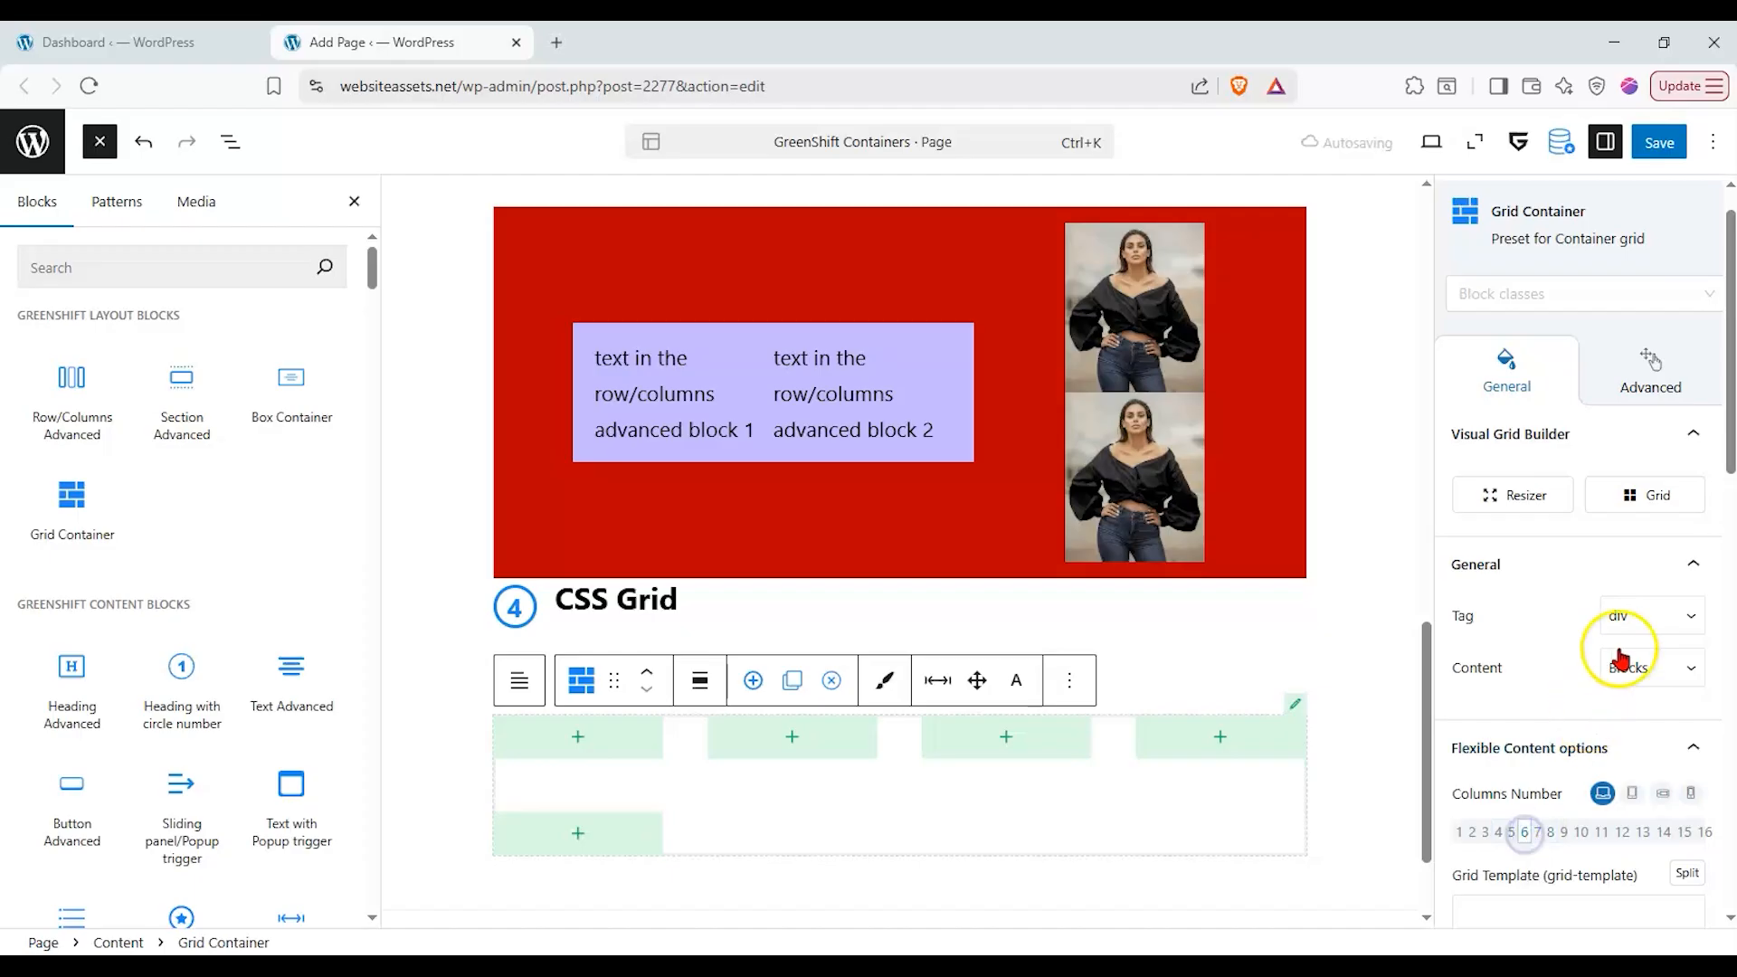
- Set the grid's height to 104.8 px, side gap to 65.7 px and row gap to 62.6 px, with centered vertical and space-between horizontal alignment
scroll(1620, 573, down, 3)
scroll(1564, 695, down, 1)
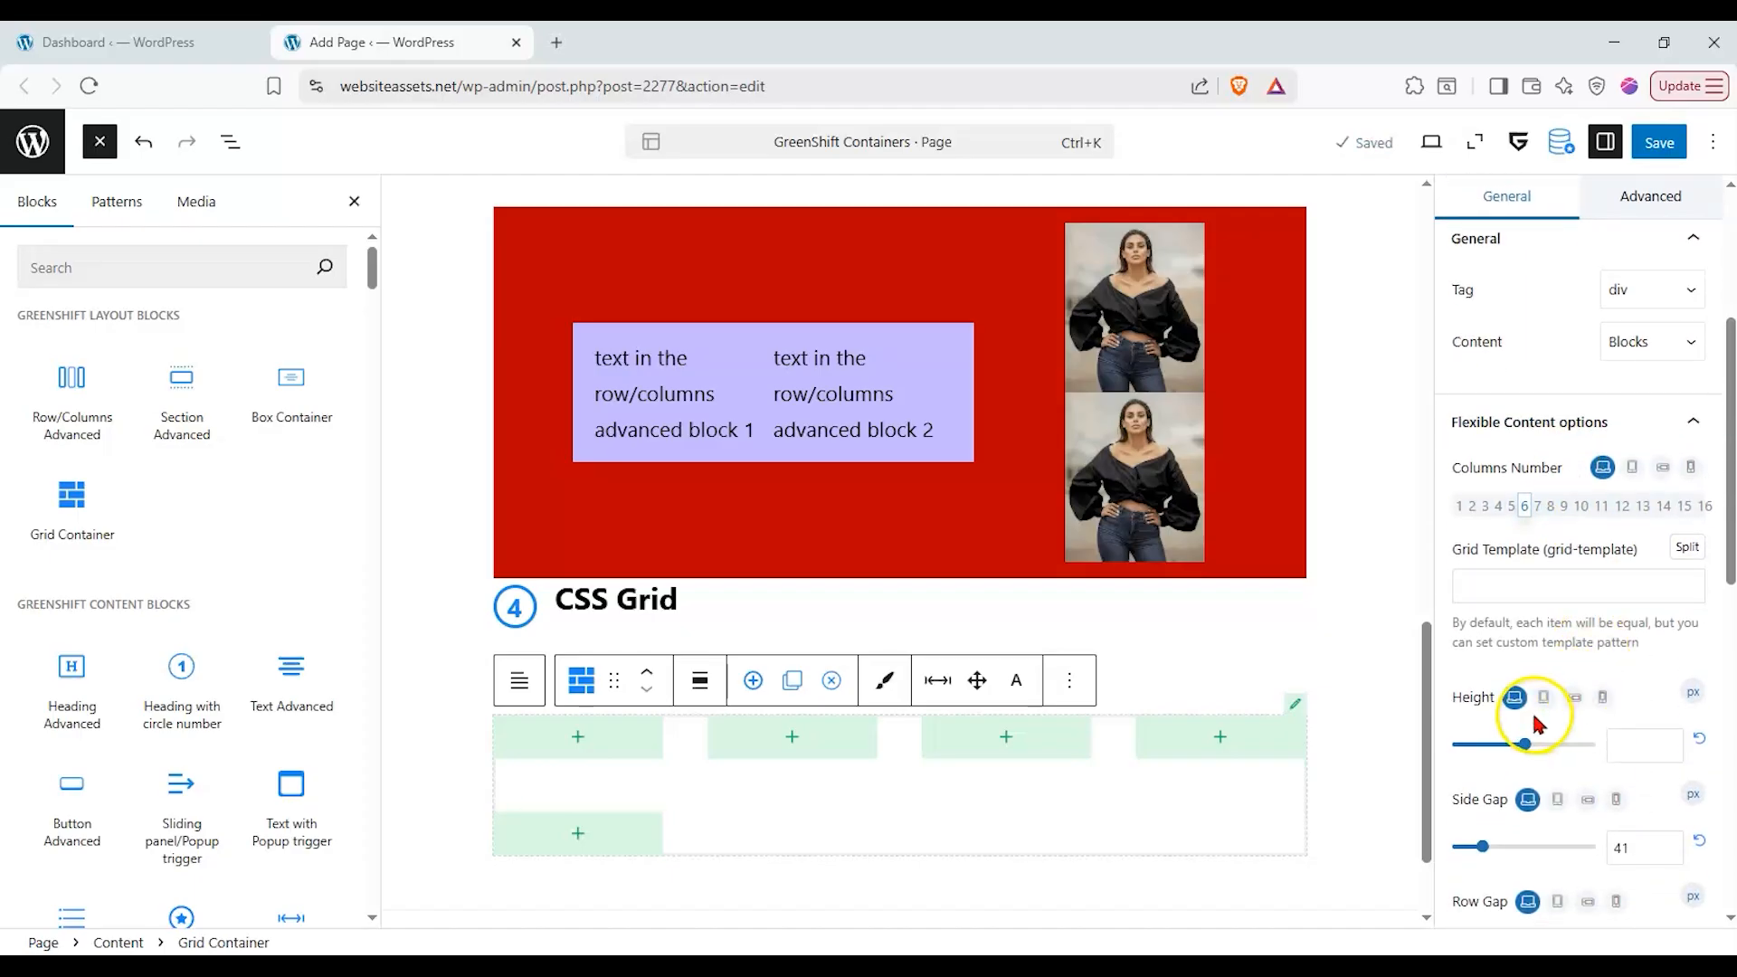
drag(1531, 763, 1529, 763)
drag(1482, 850, 1523, 850)
scroll(1525, 803, down, 2)
scroll(1525, 803, down, 1)
mouse_move(1491, 731)
mouse_down()
mouse_move(1536, 731)
mouse_move(1499, 733)
mouse_up()
click(1630, 812)
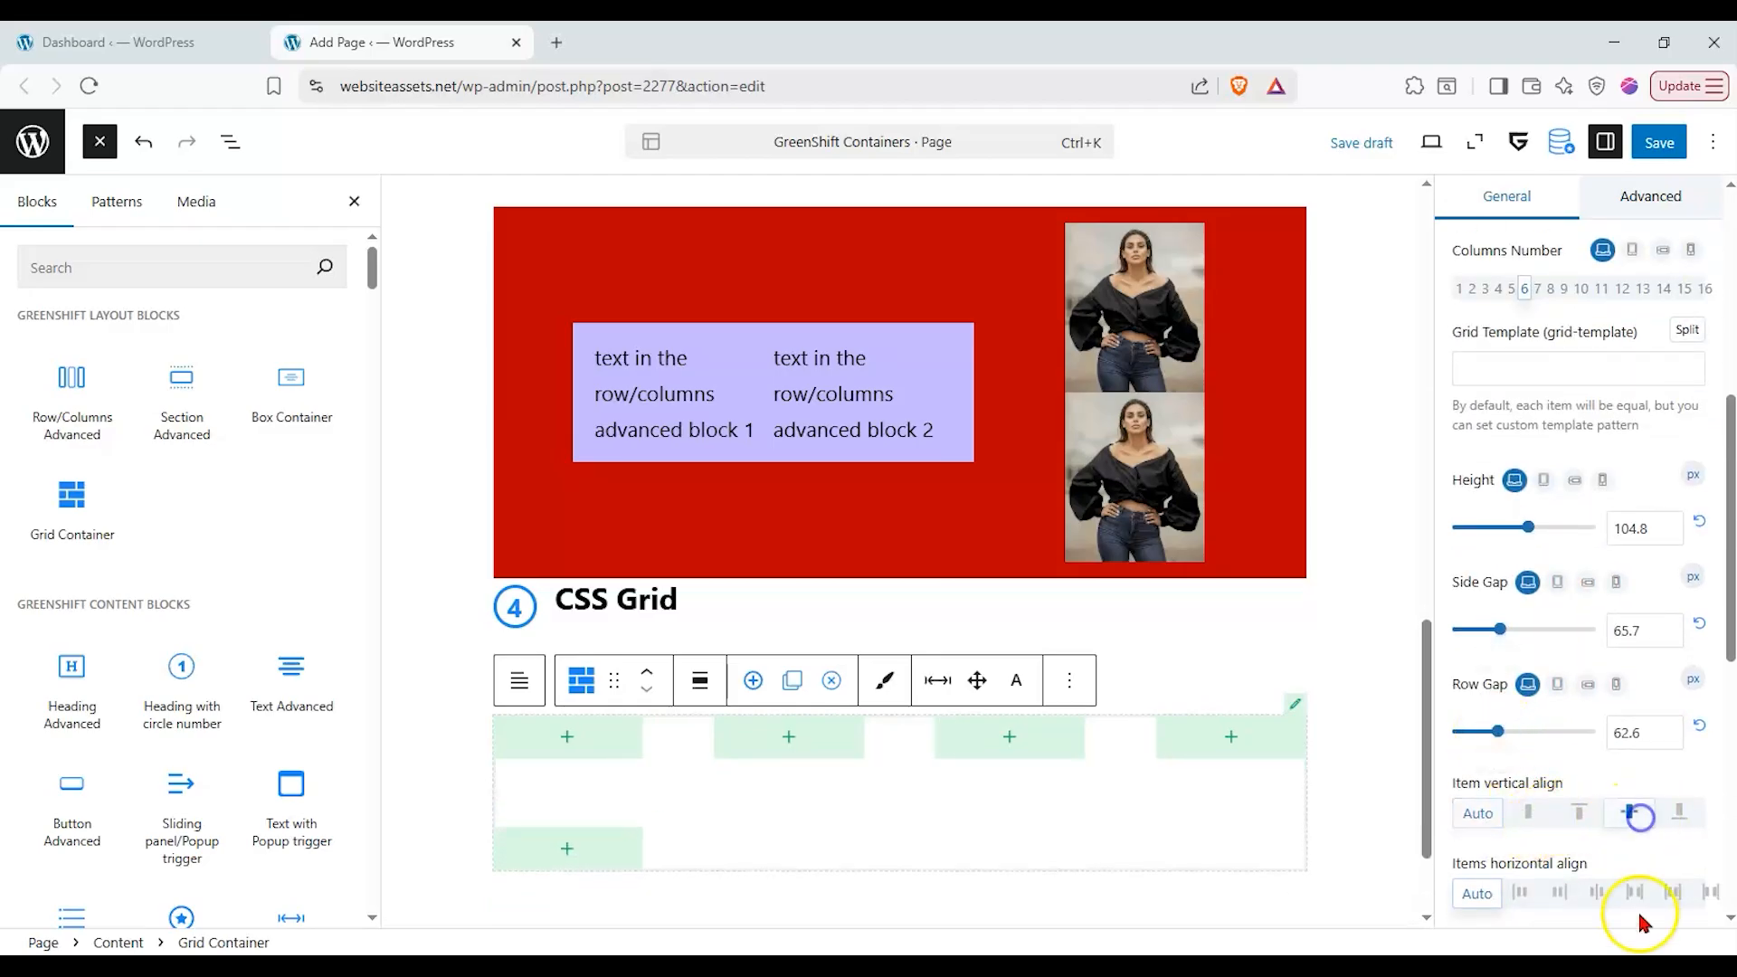
click(1636, 895)
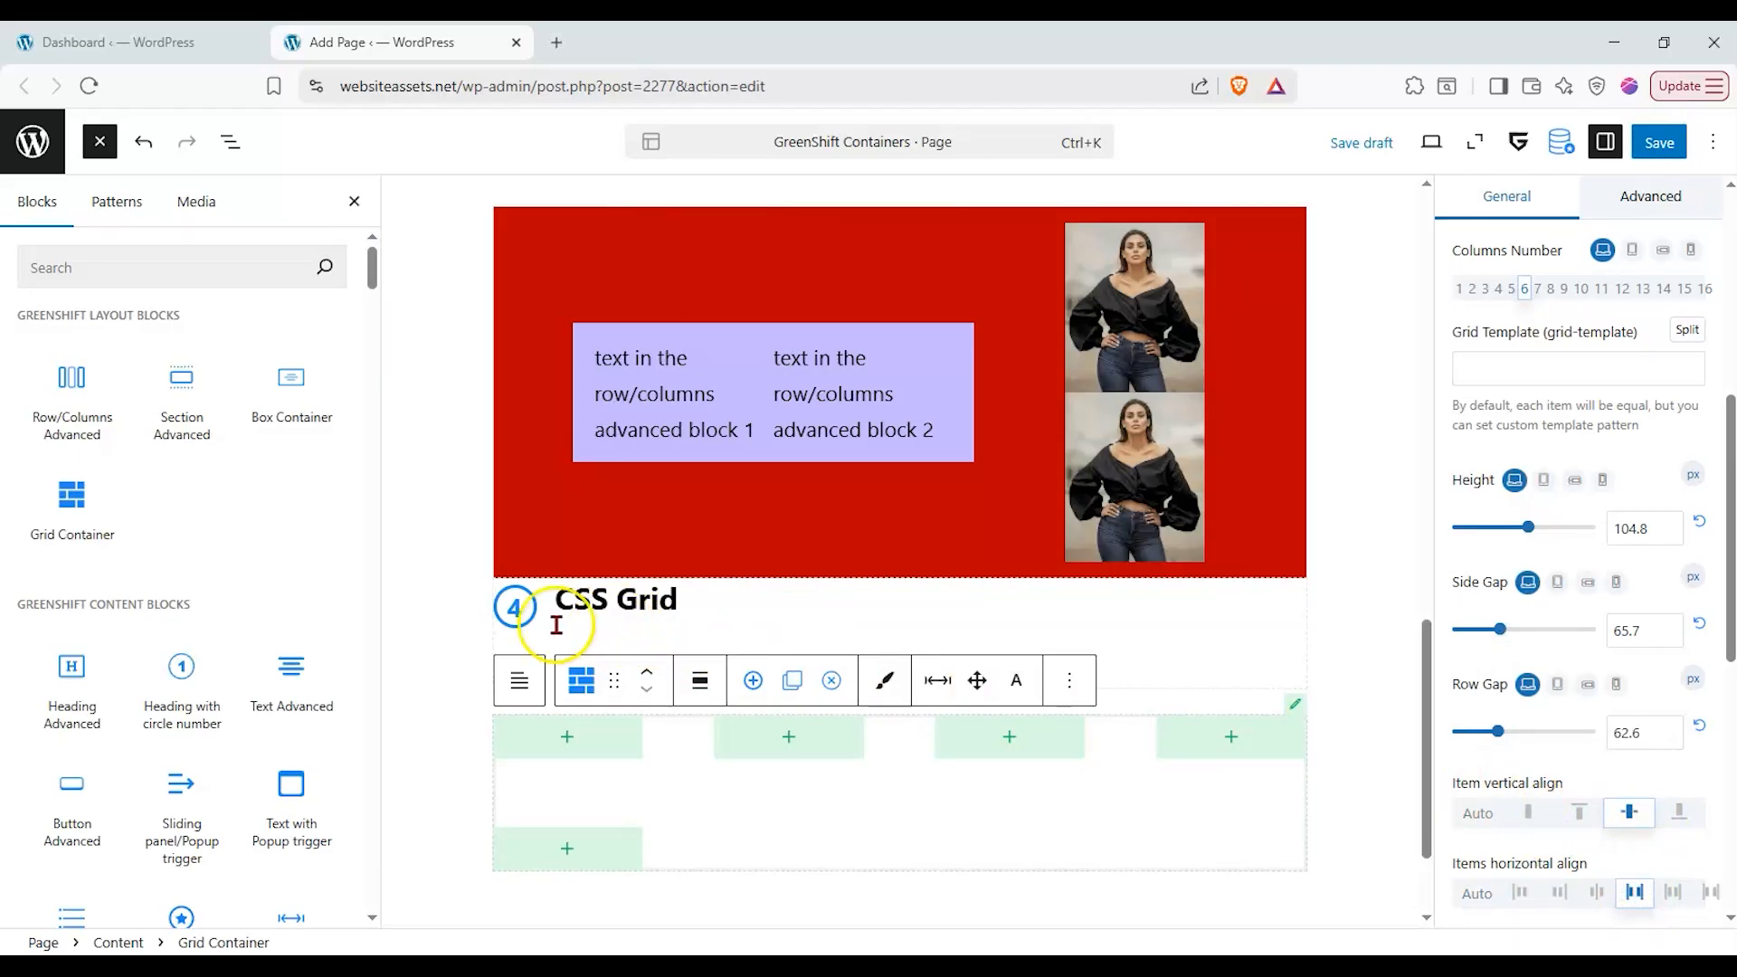
- Add Image Advanced blocks to the Grid Container and distribute them so the first four box containers each hold one
click(183, 267)
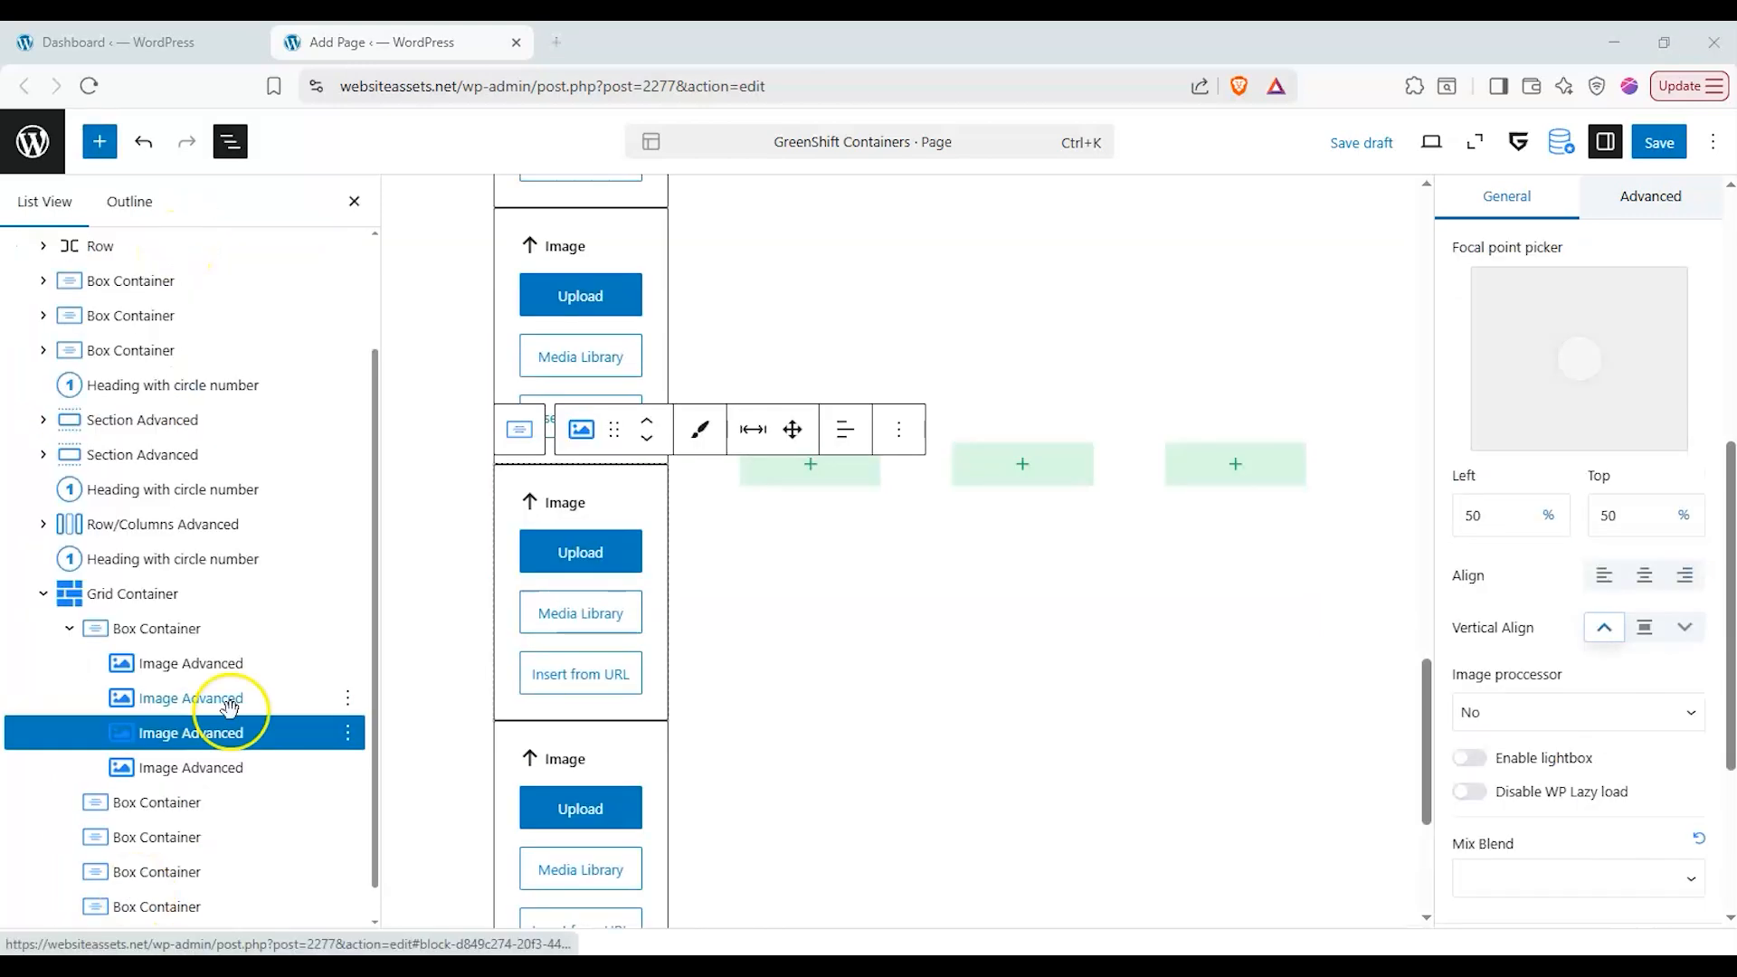
drag(193, 698, 155, 794)
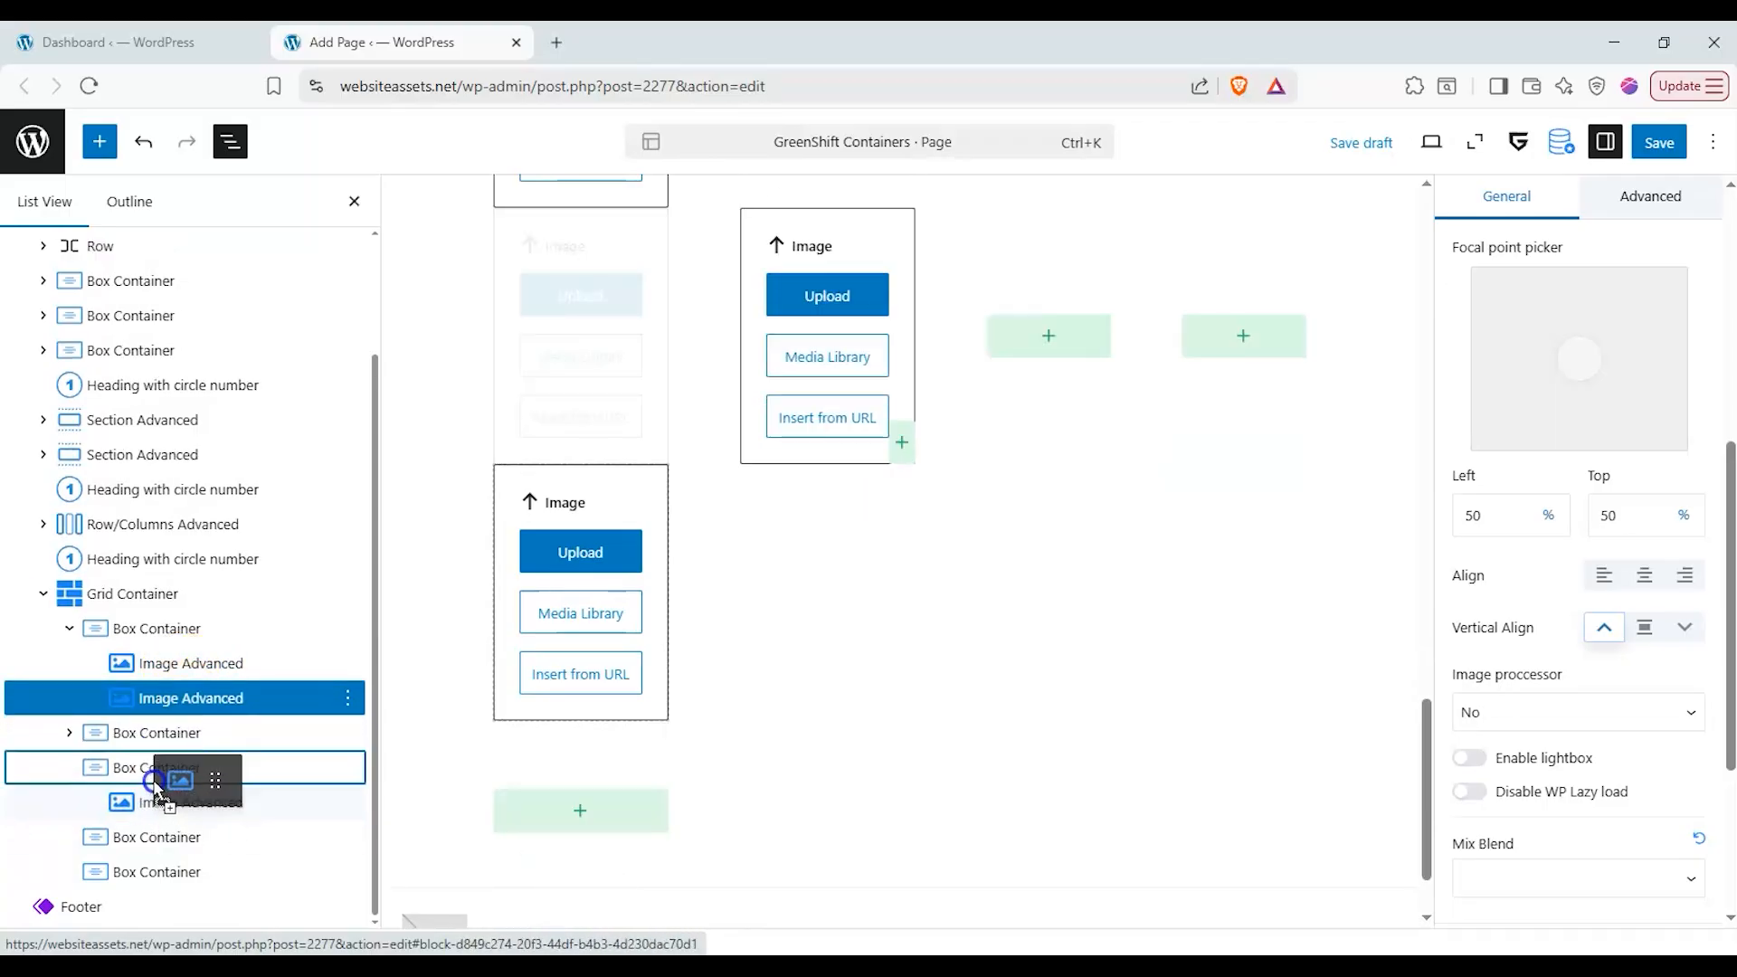
click(164, 702)
click(163, 730)
drag(165, 731, 154, 809)
click(166, 733)
- Duplicate the Image Advanced block in the first box container and move the copy into the fifth box container
right_click(164, 734)
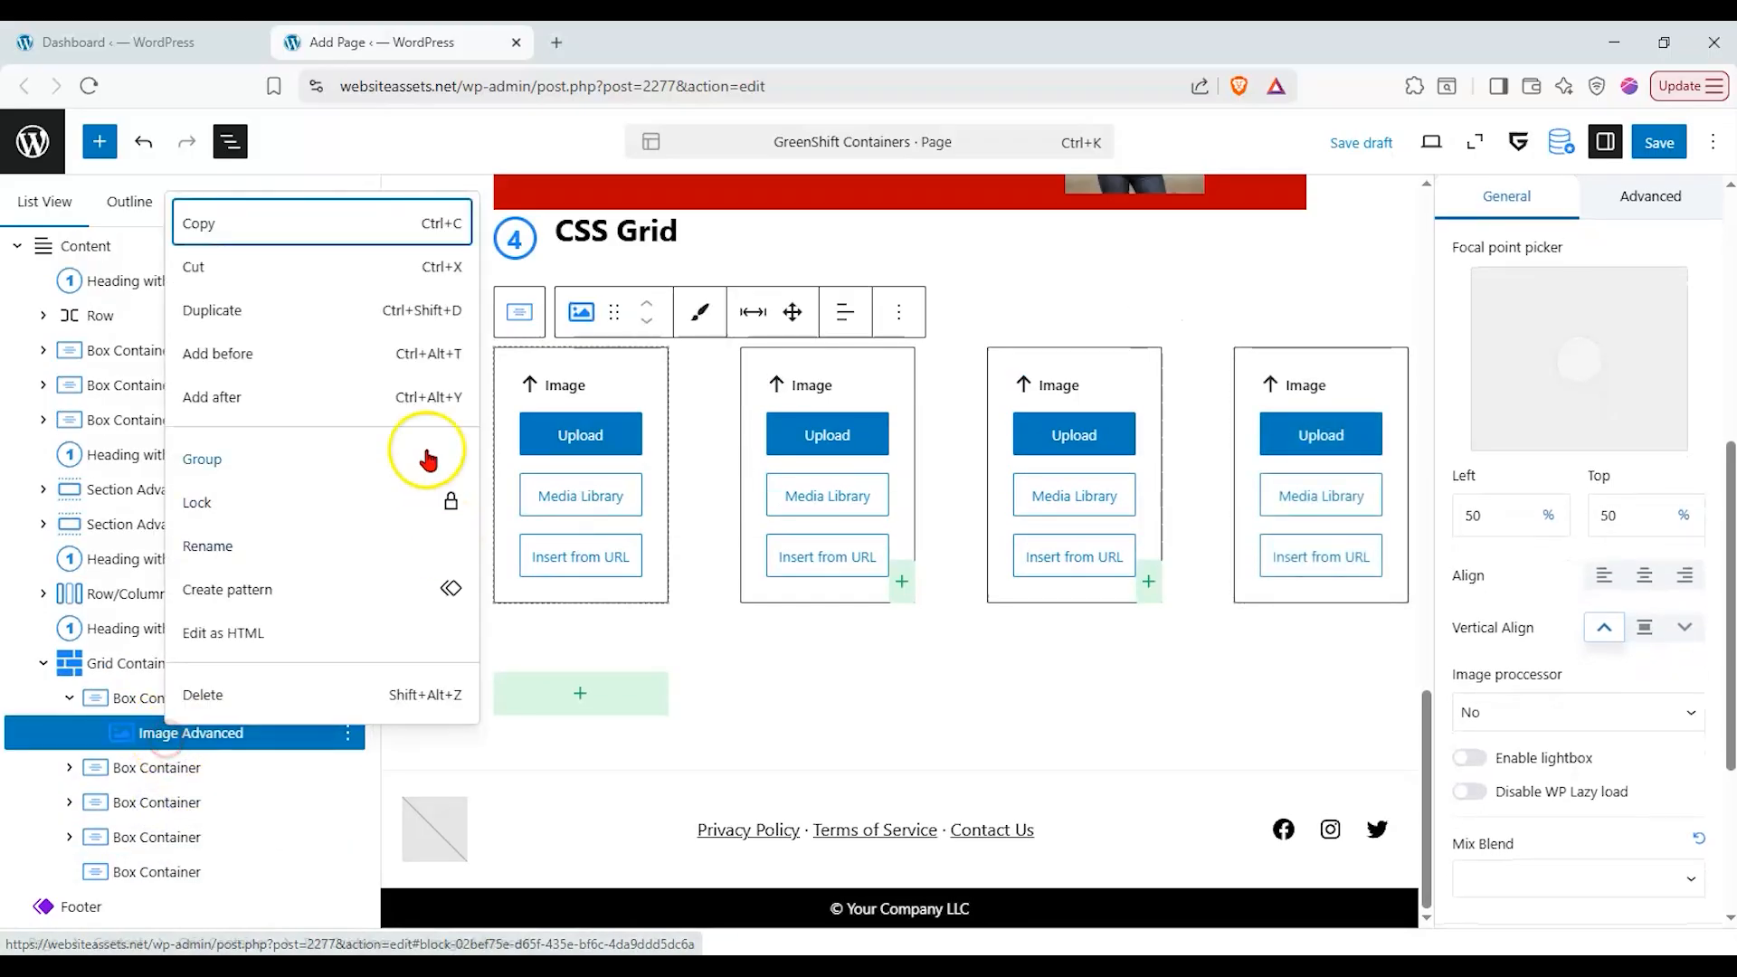
click(388, 310)
drag(214, 768, 181, 837)
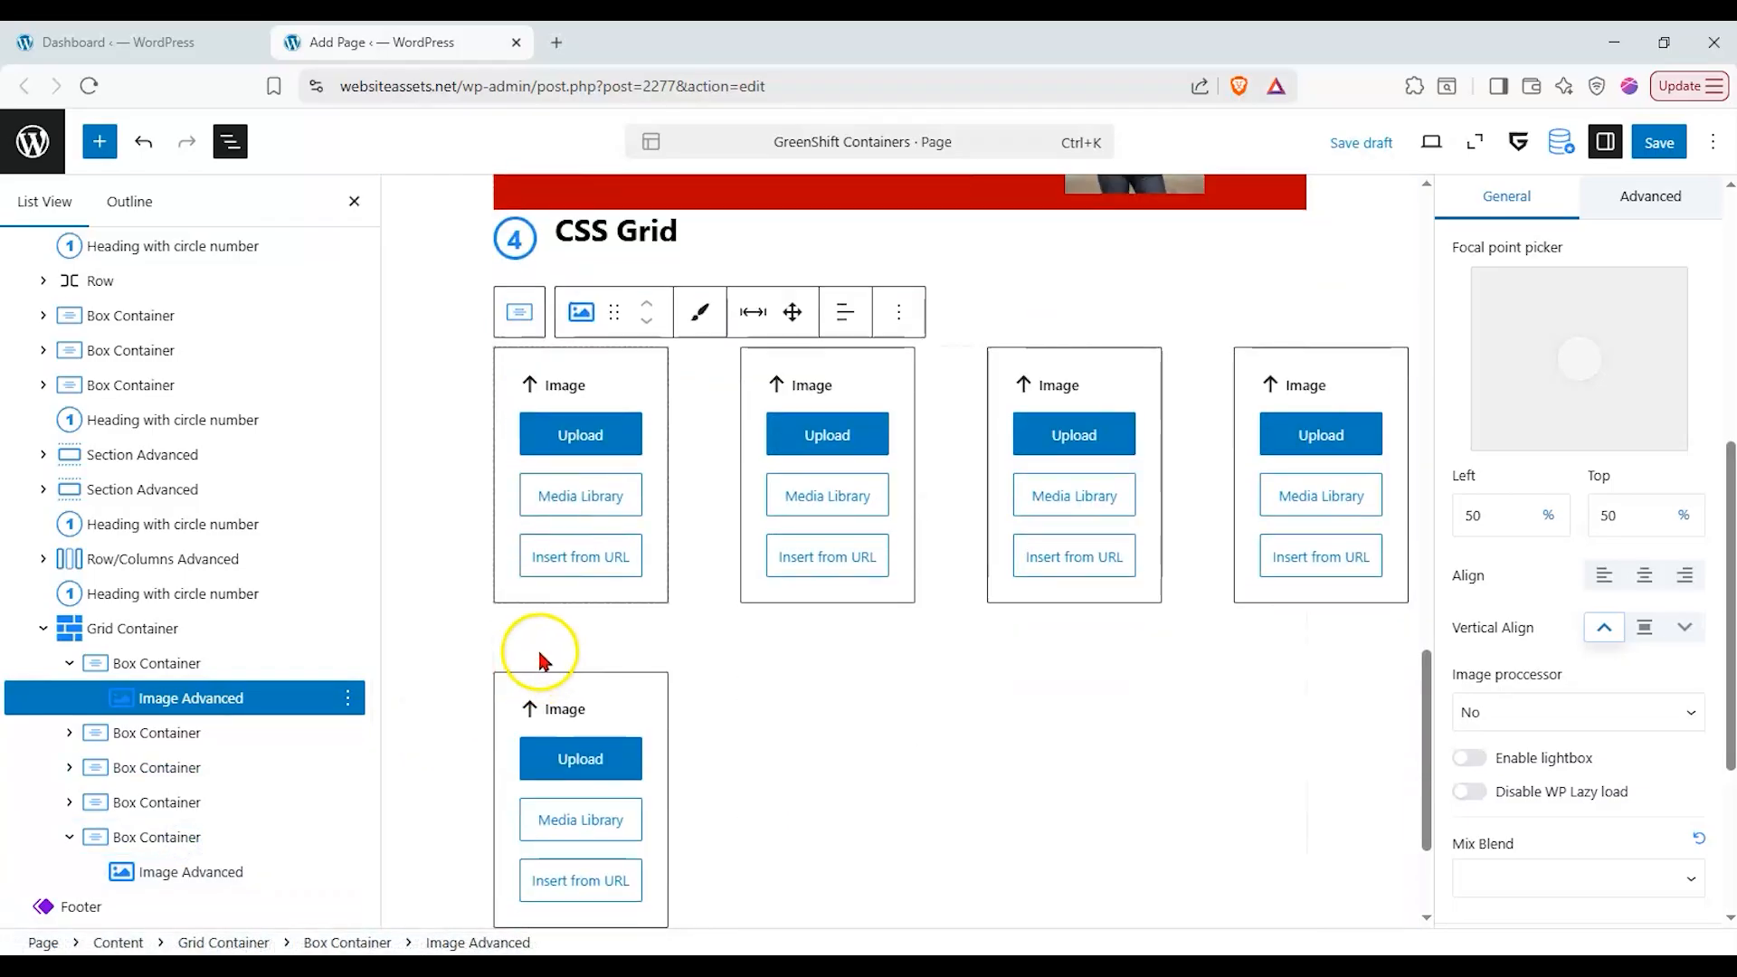
- Set the Grid Container's column gap to 44 in the Grid Builder and the inner grid items' stretch and align to Auto
scroll(1543, 604, up, 1)
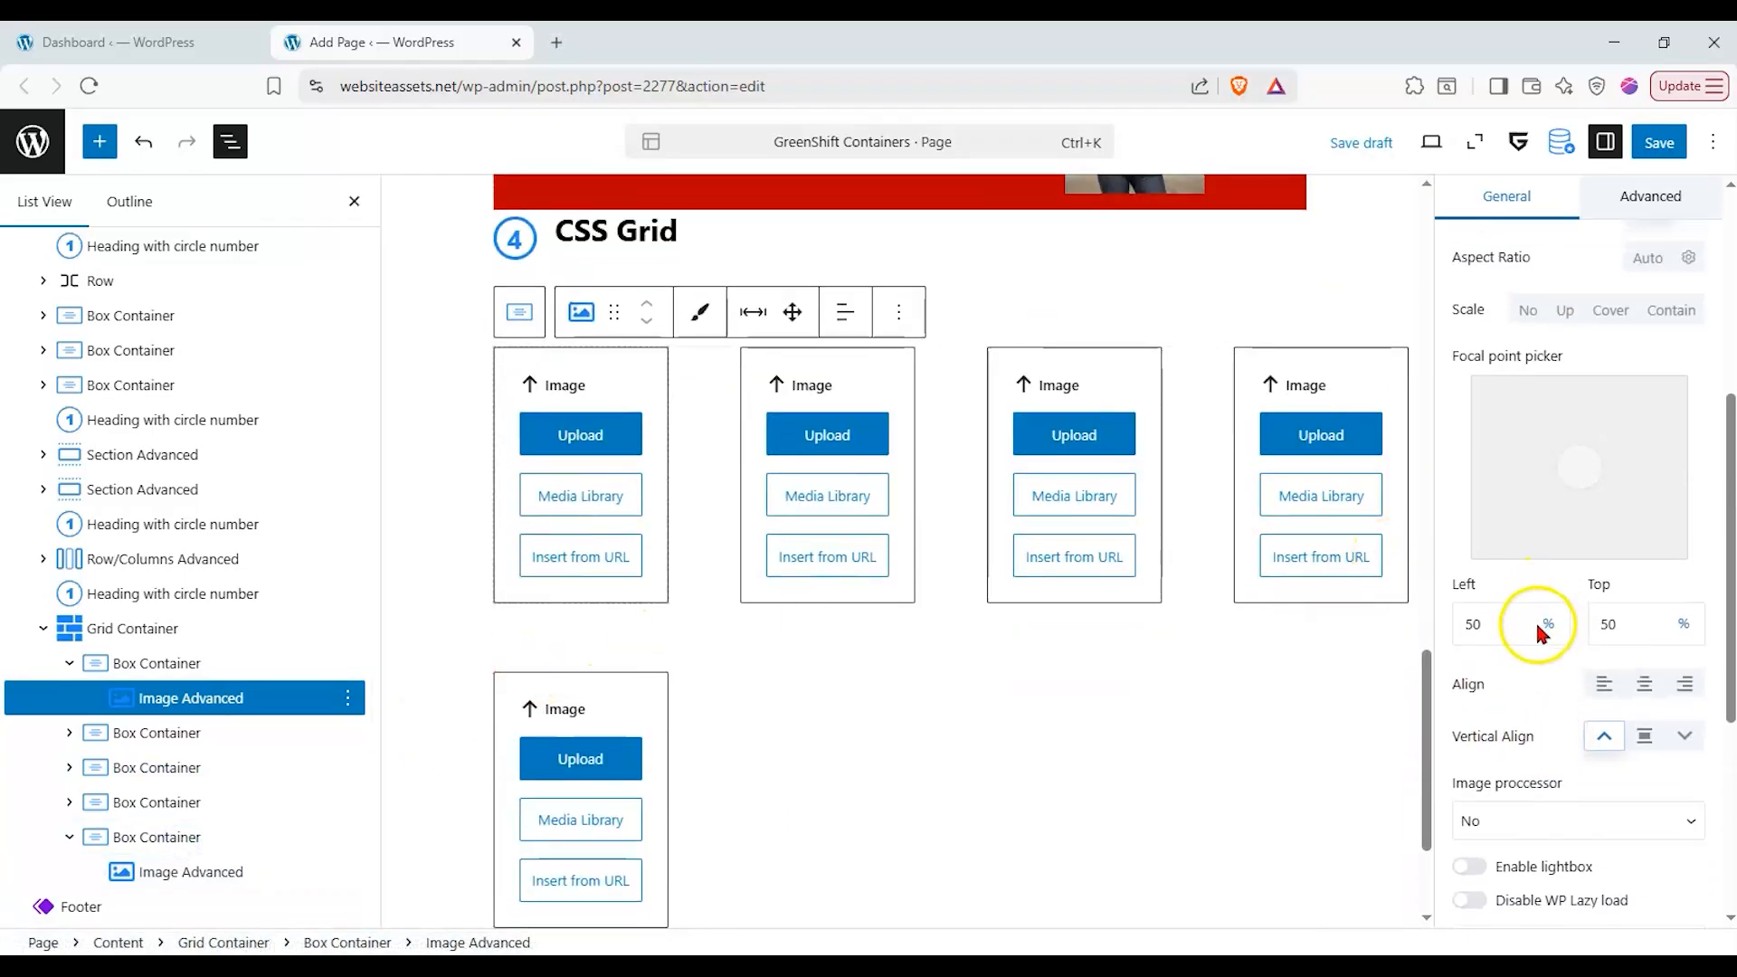
scroll(1600, 686, up, 3)
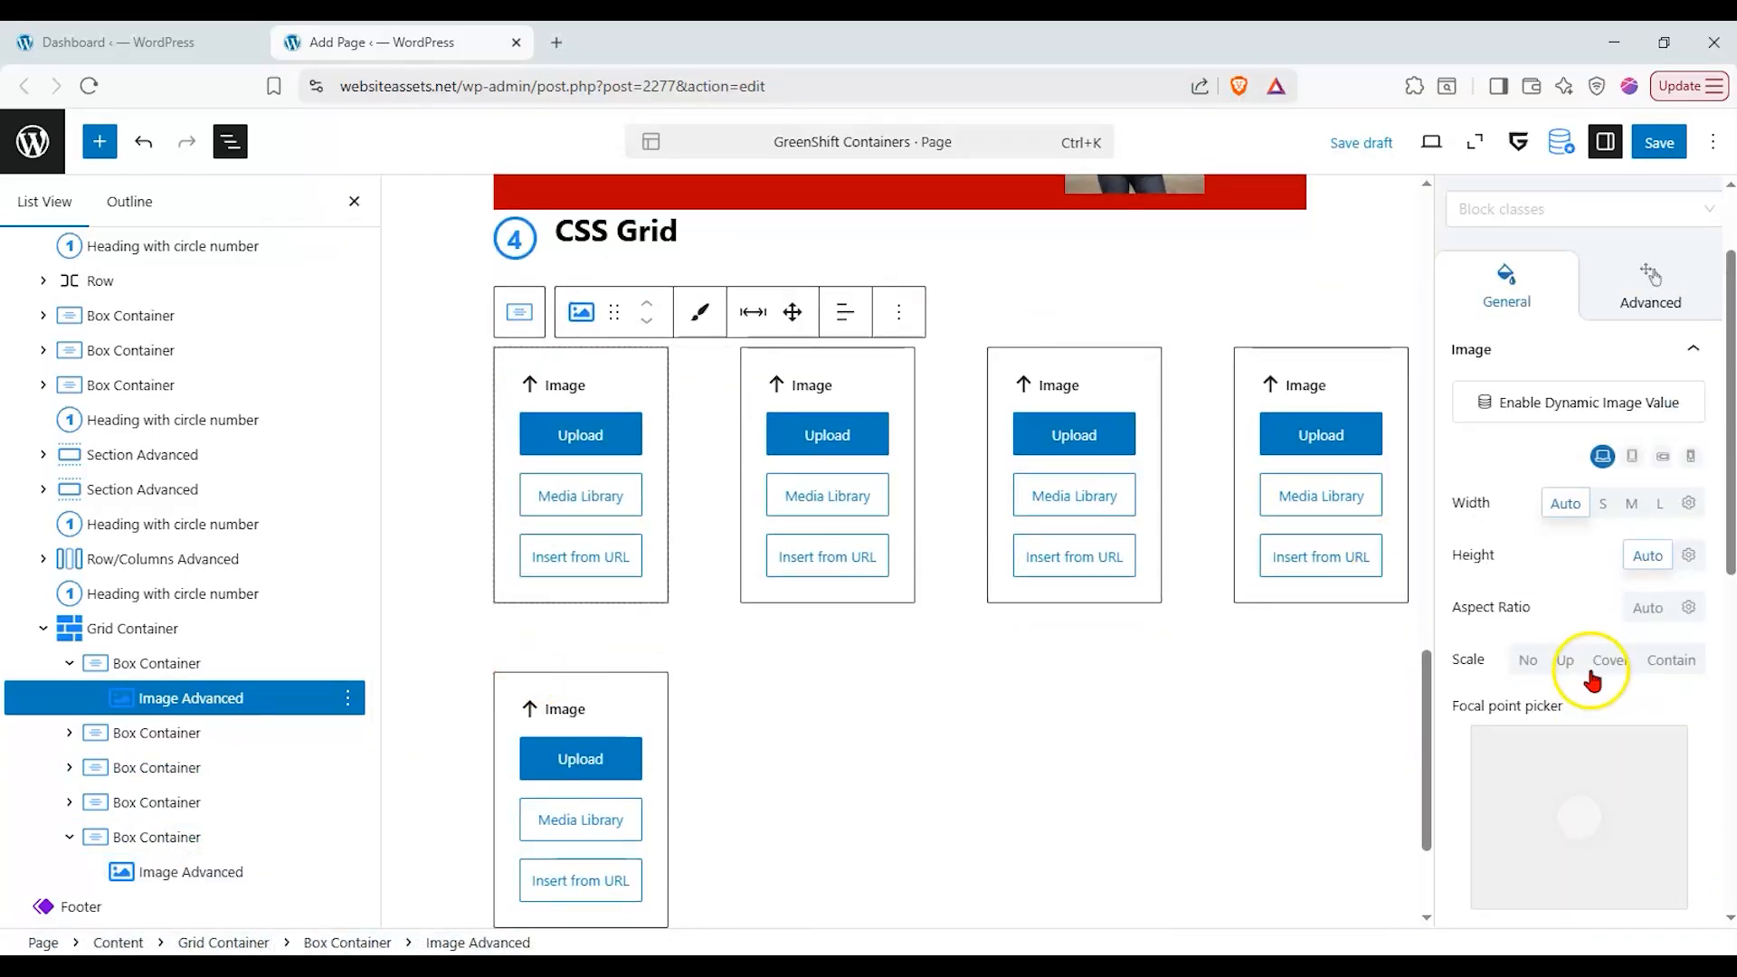
click(173, 663)
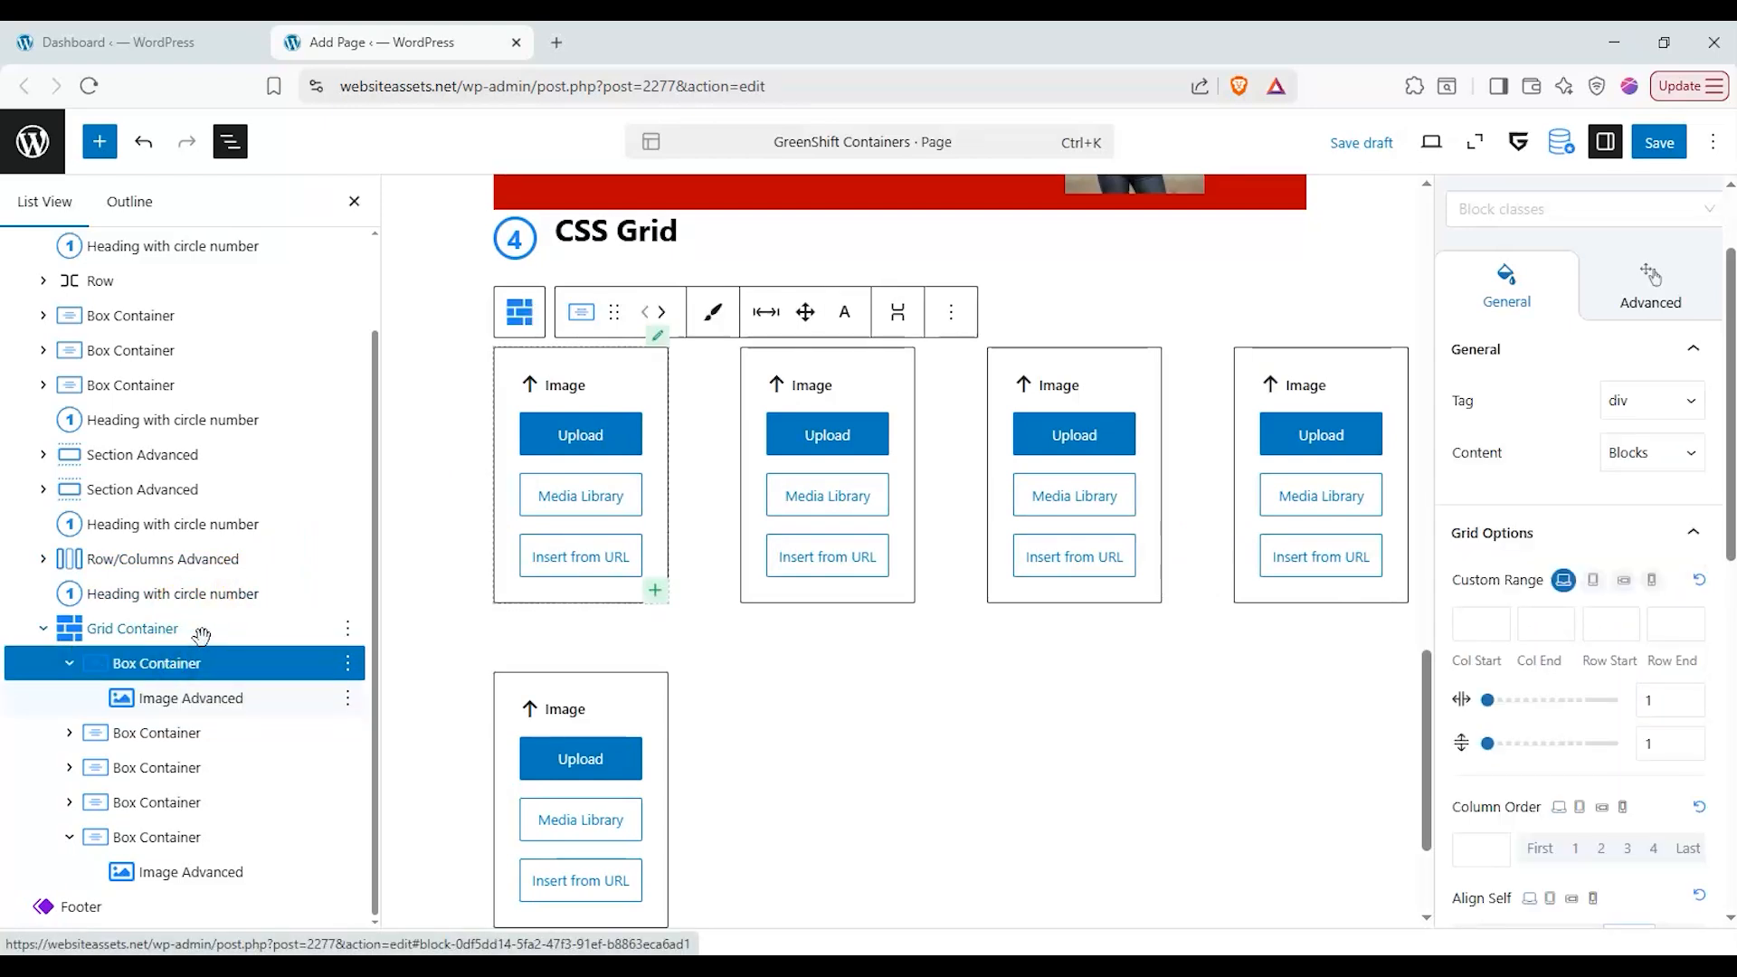
click(201, 634)
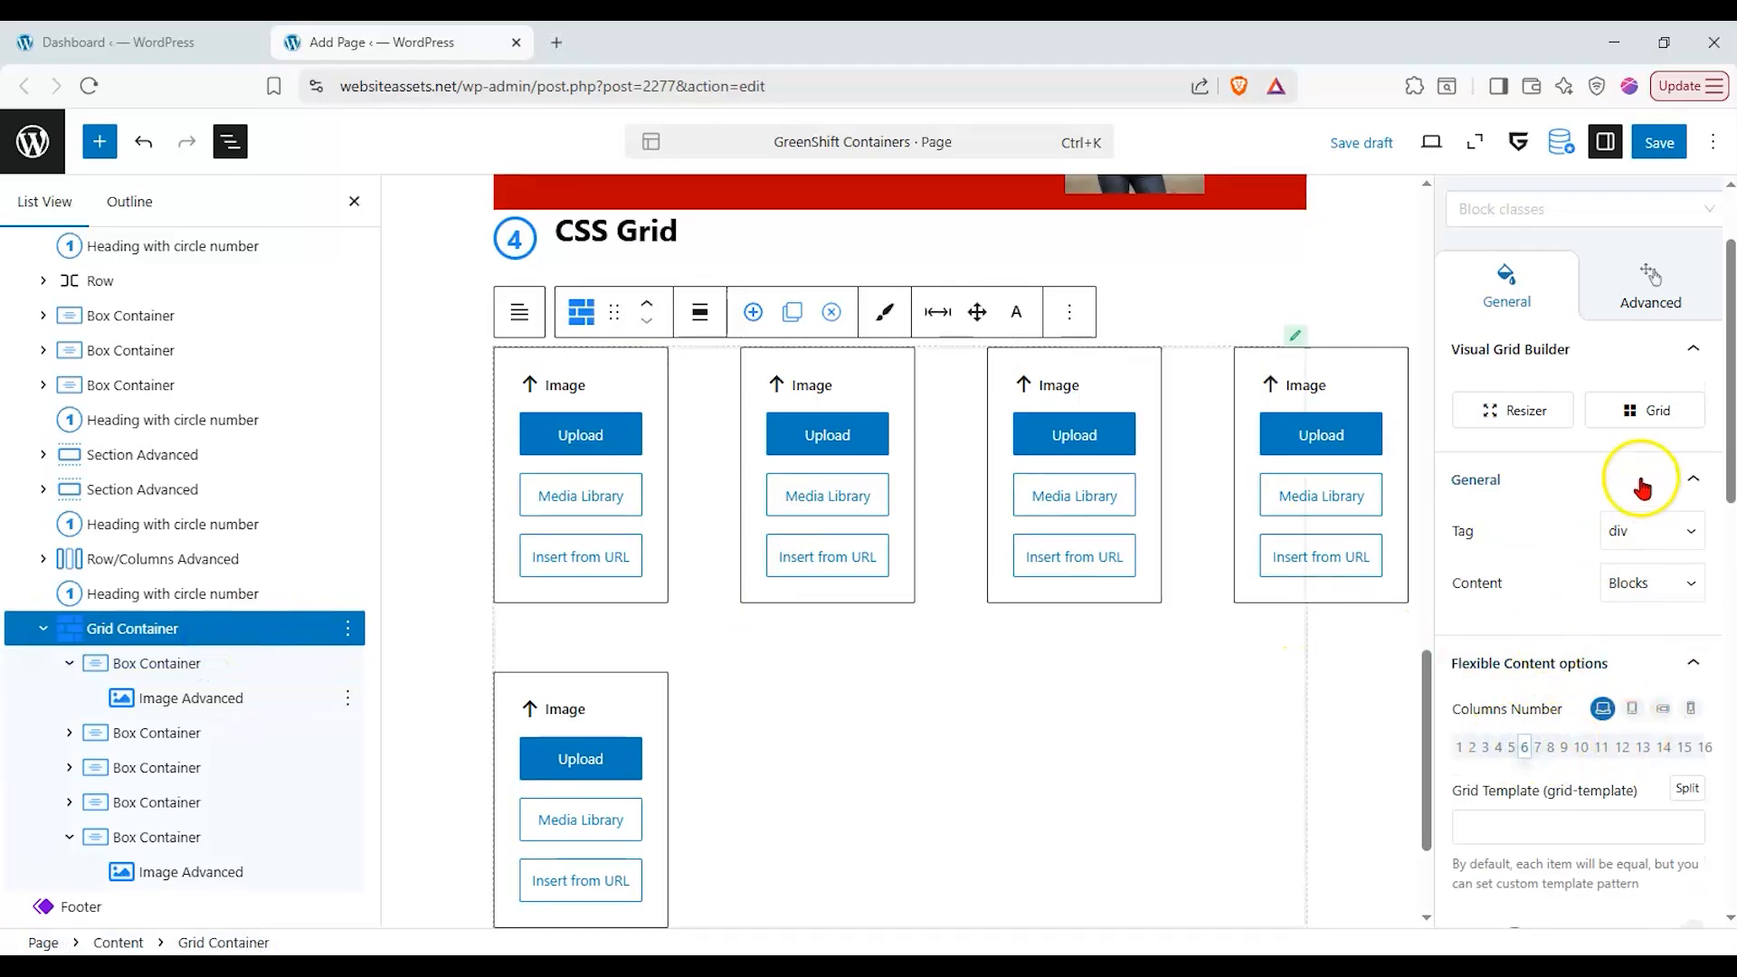
click(1572, 411)
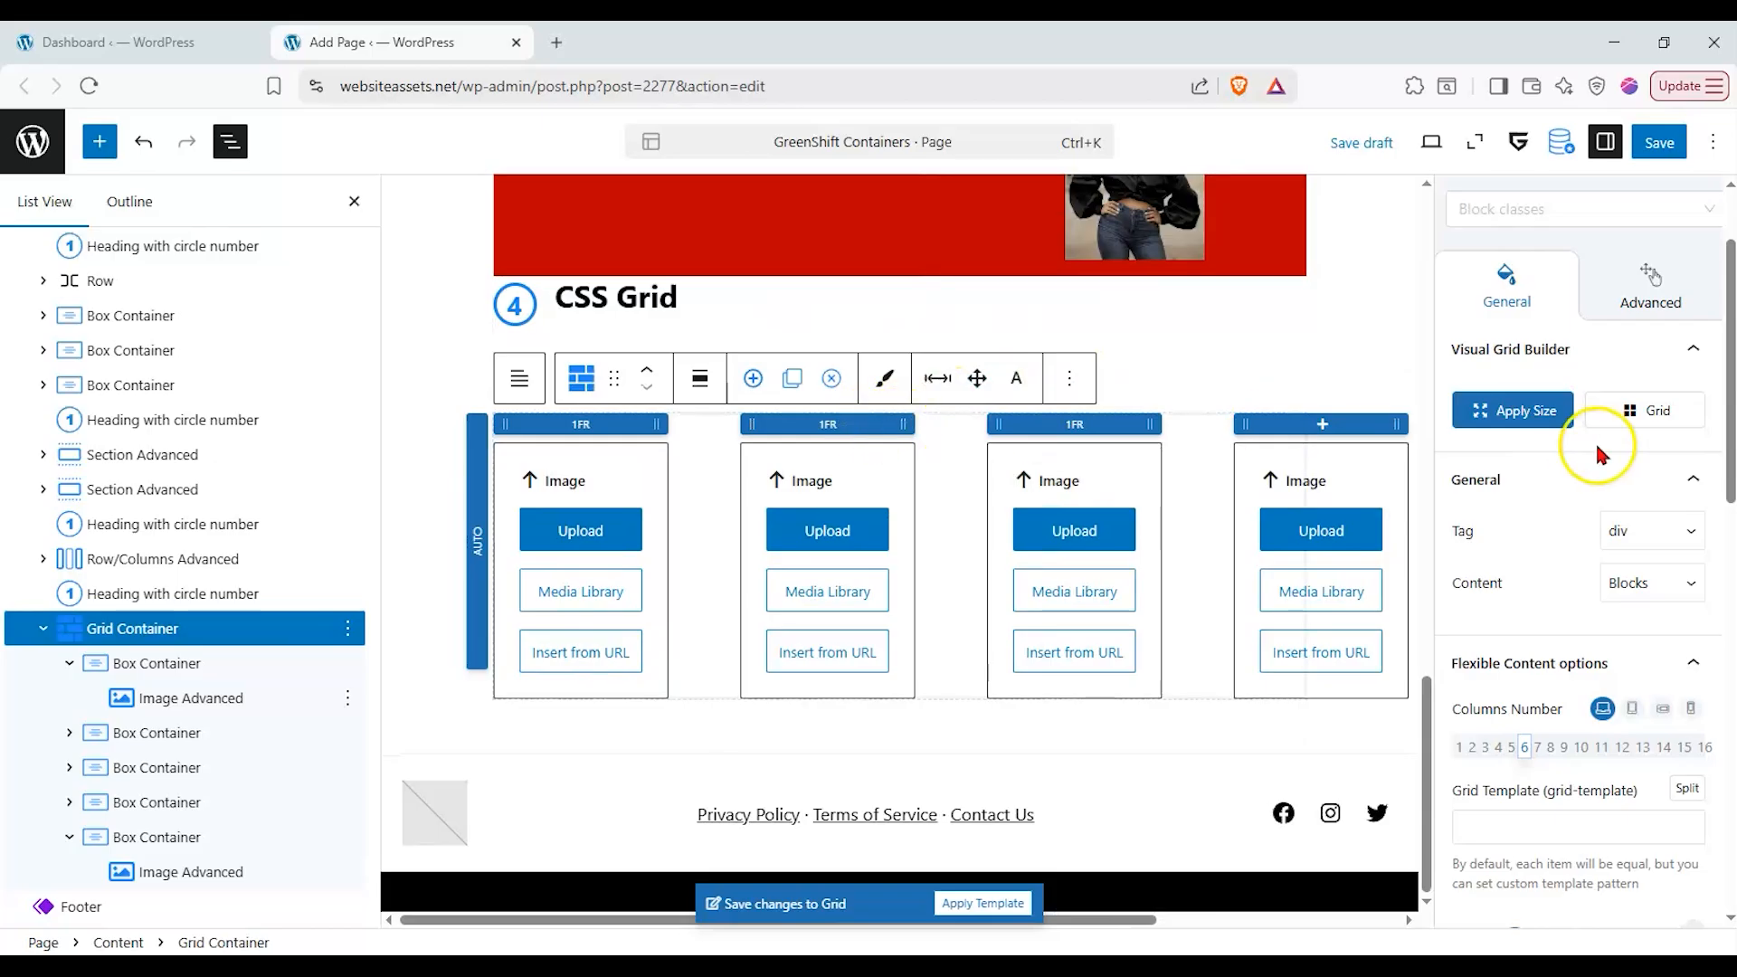
click(1642, 418)
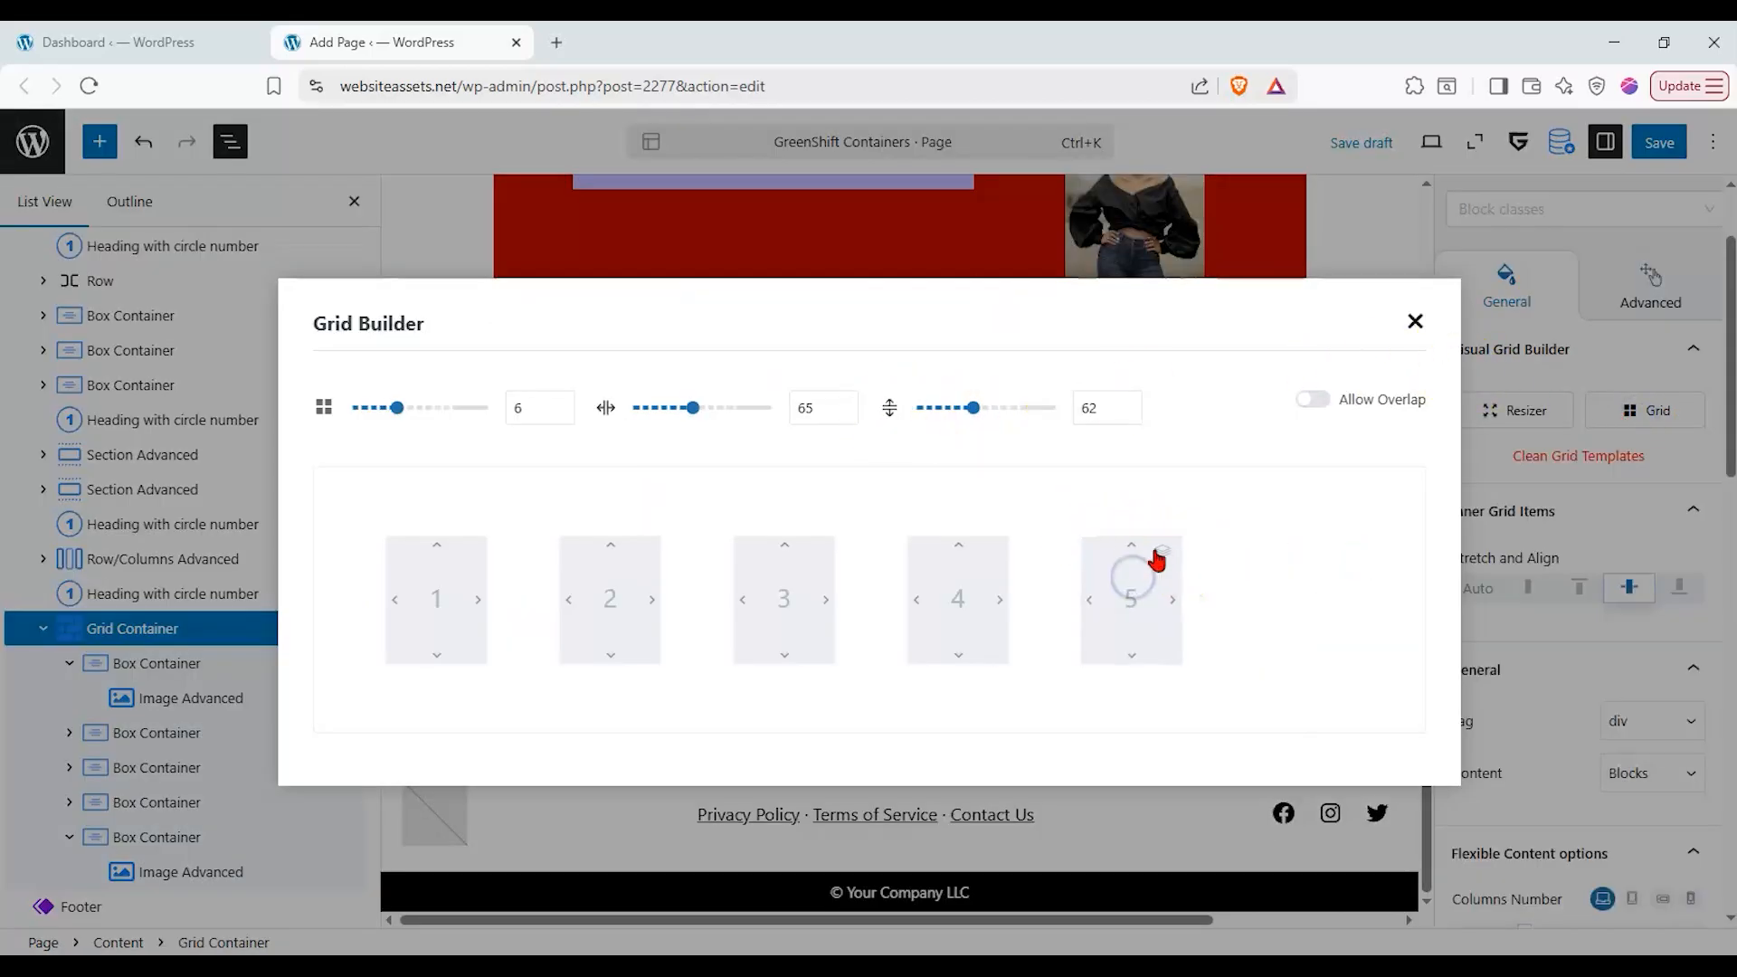
drag(692, 407, 673, 407)
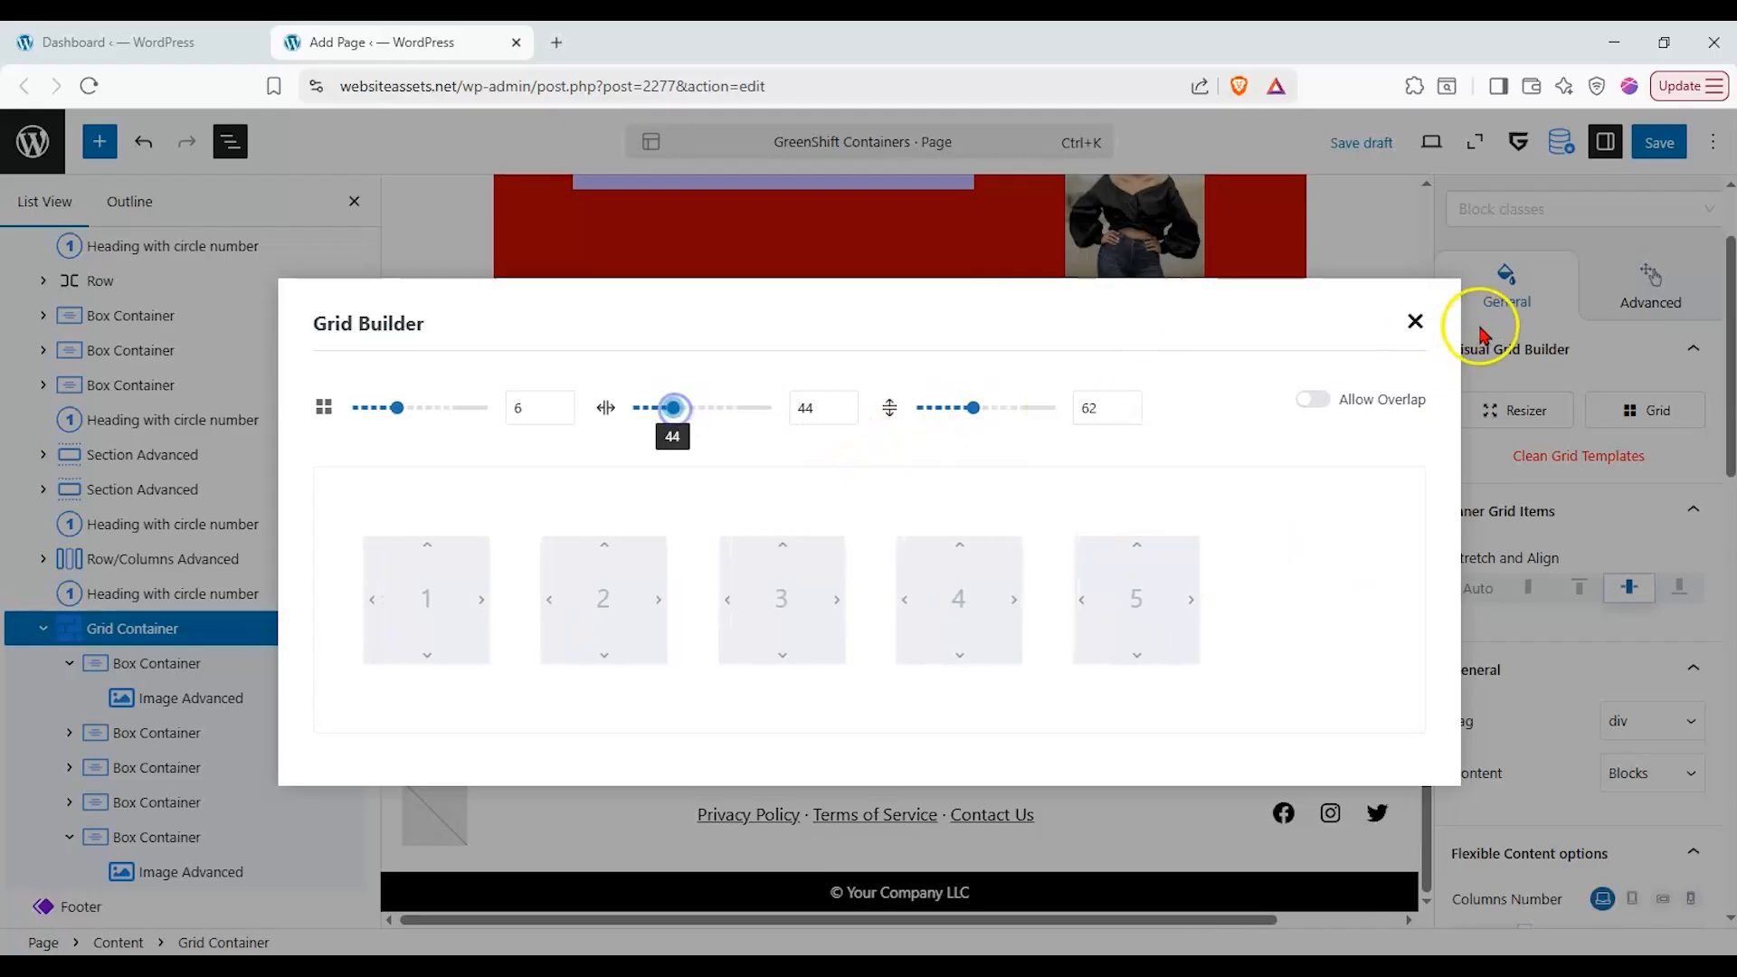
click(1416, 322)
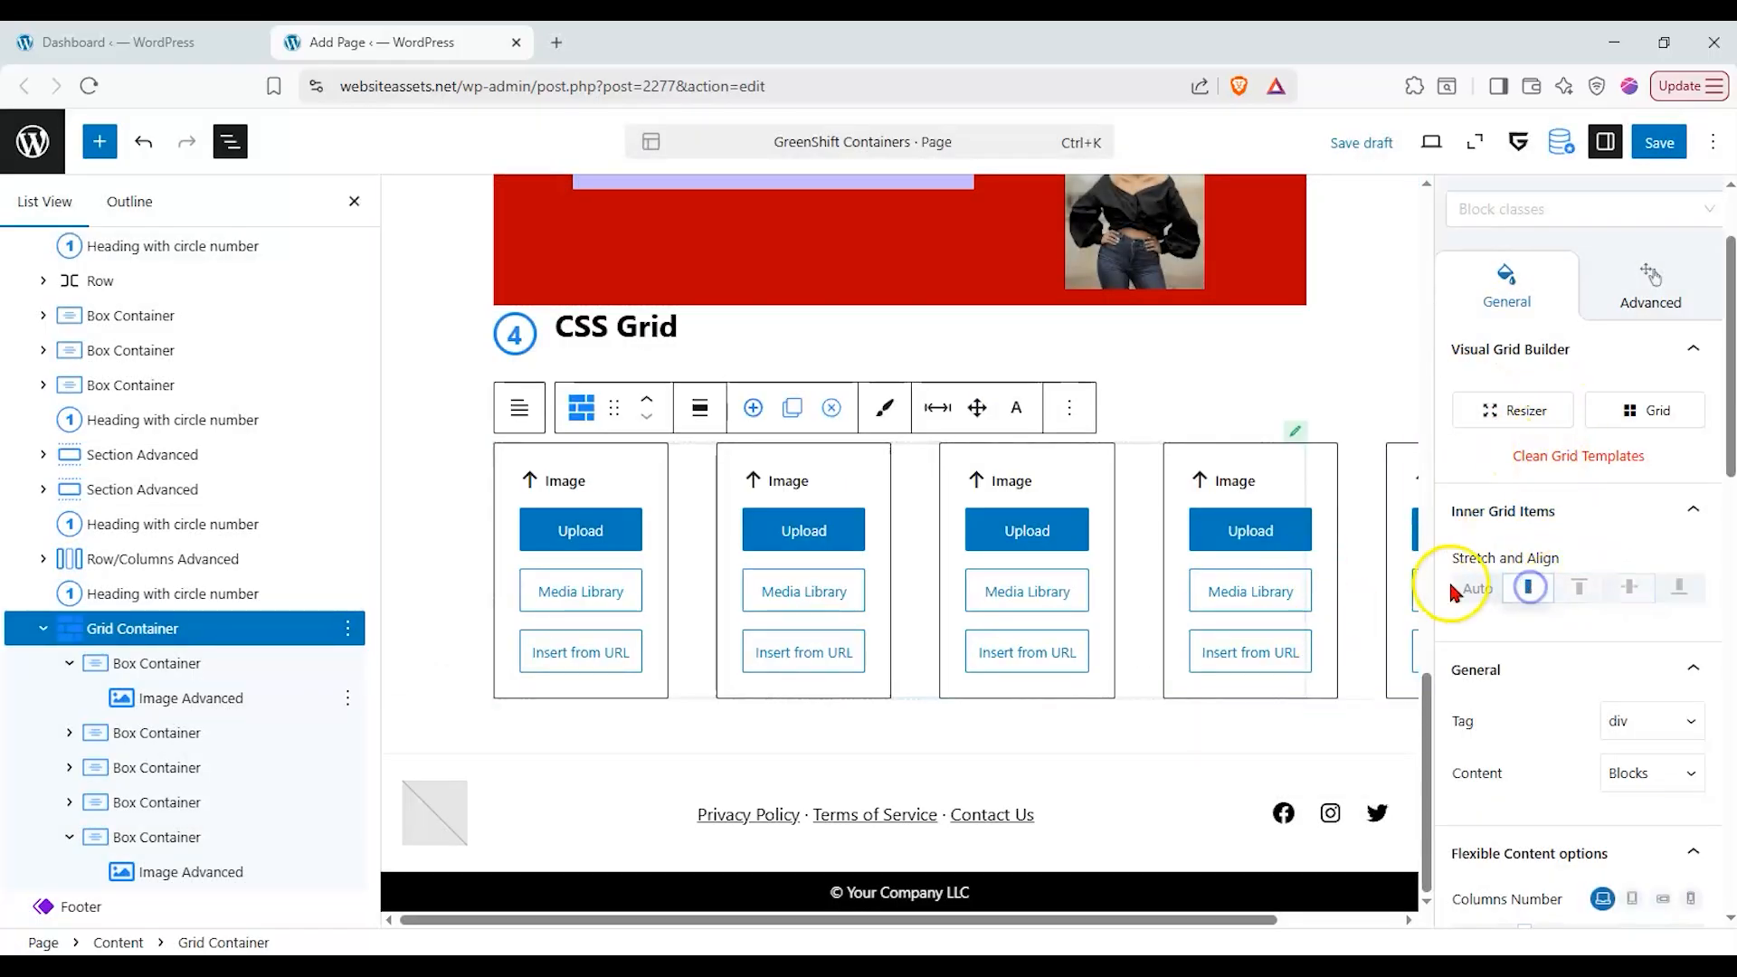
drag(964, 941, 1081, 920)
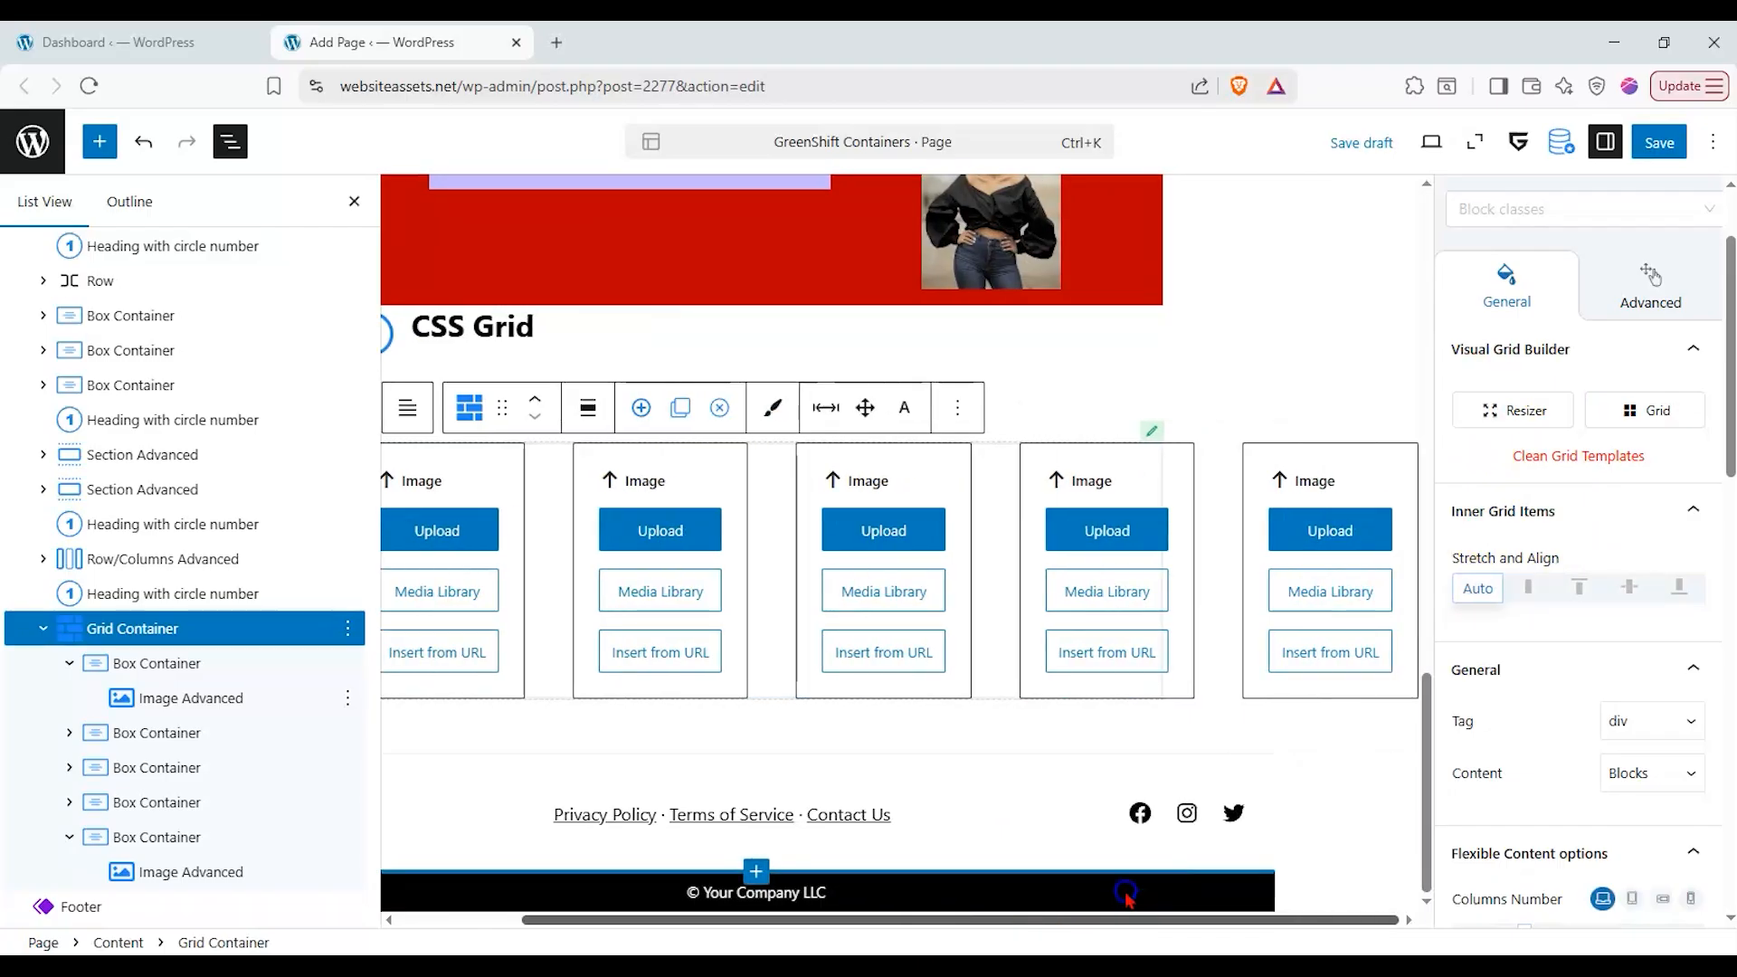
- Set the column gap to 64 and the row gap to 85 in the Grid Builder, keeping six columns
click(1655, 404)
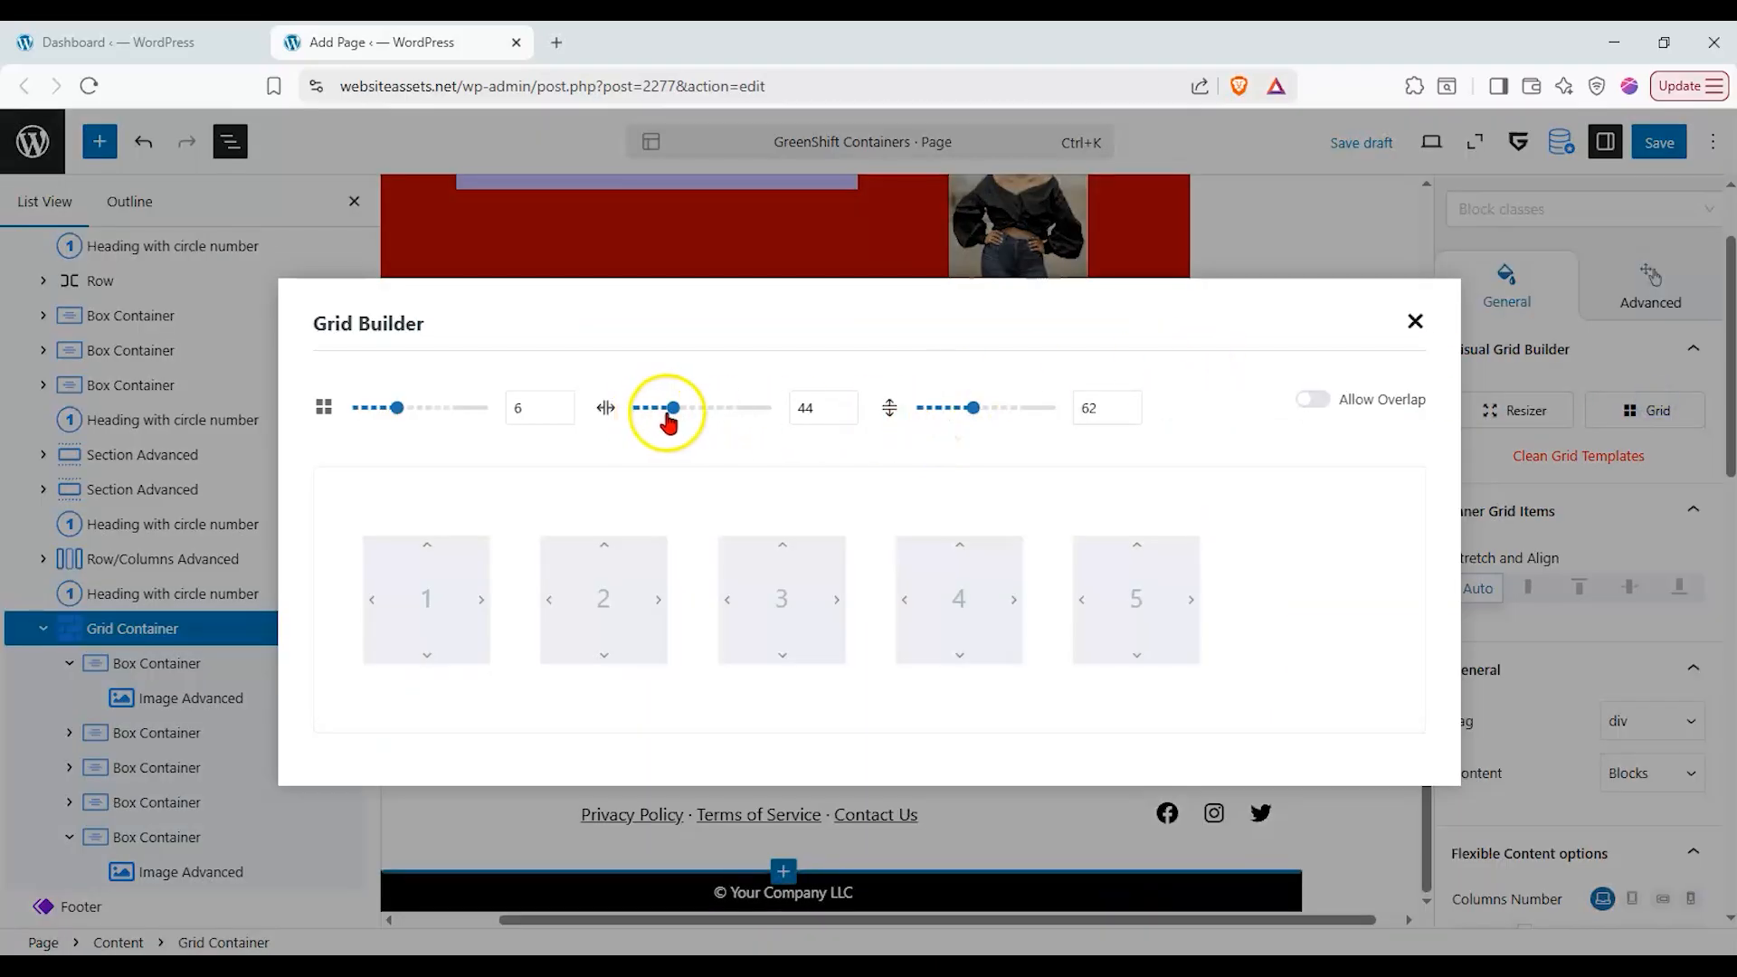
click(380, 403)
drag(381, 415, 403, 416)
drag(706, 412, 692, 411)
drag(973, 408, 1013, 404)
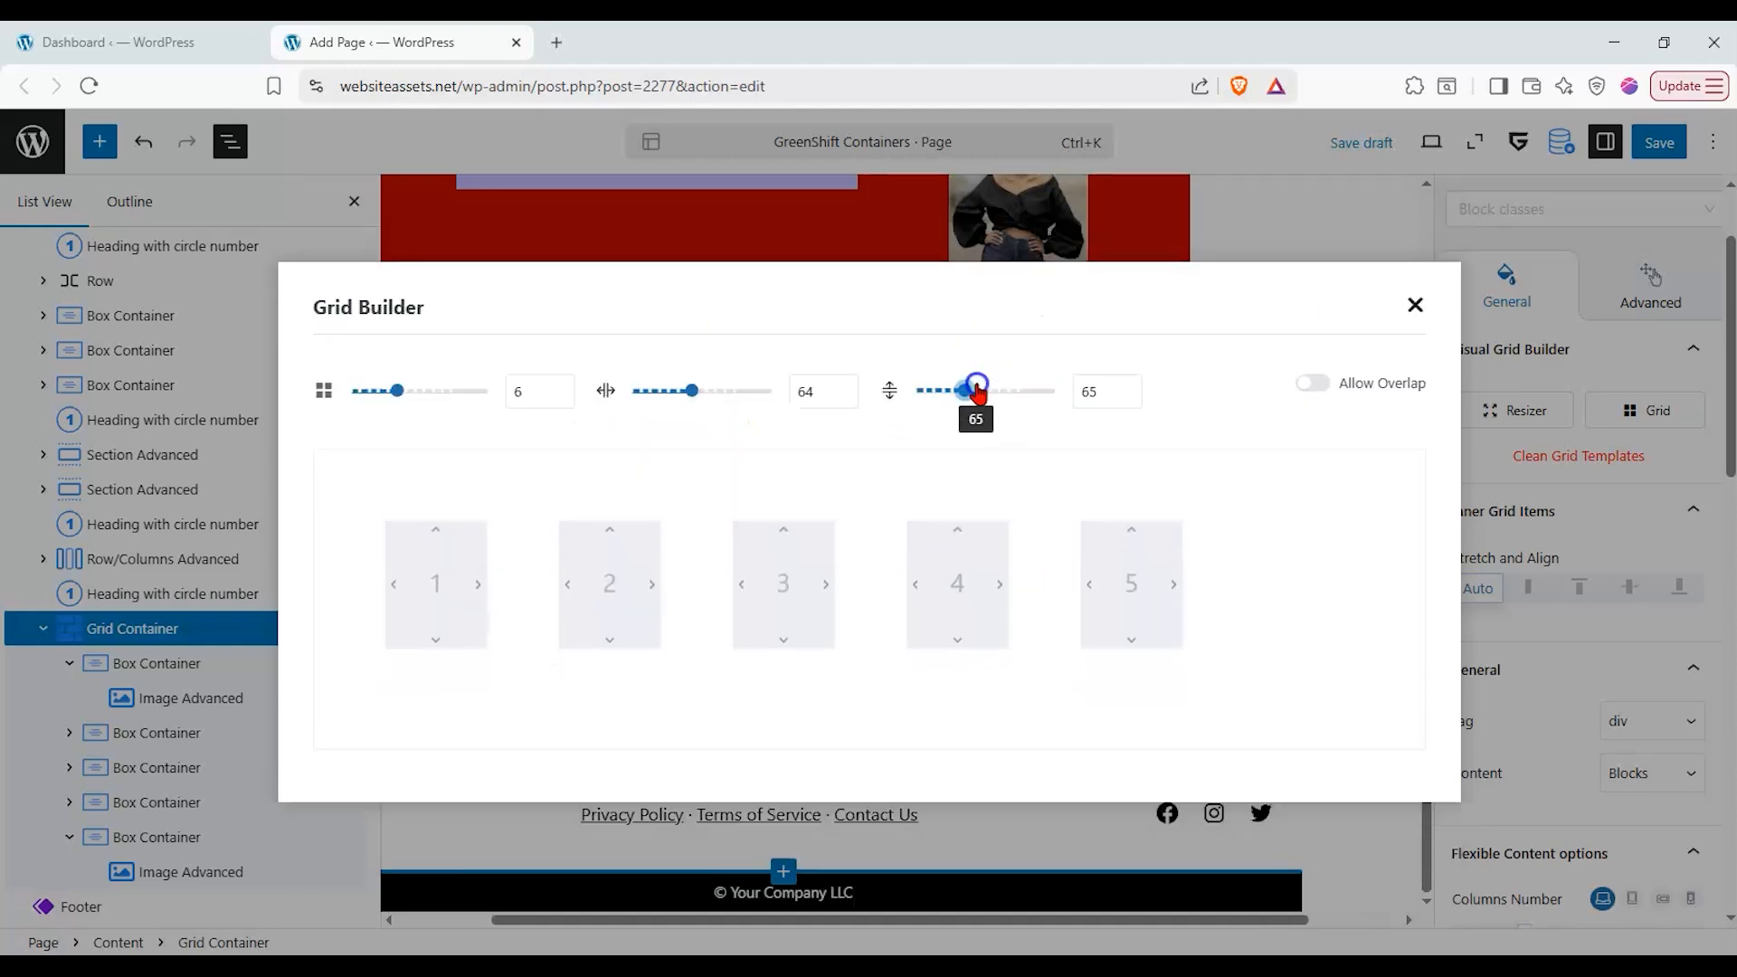
click(1417, 298)
- Apply the six equal 1fr columns with the visual grid Resizer, leaving the inner grid items' alignment on Auto
click(1534, 412)
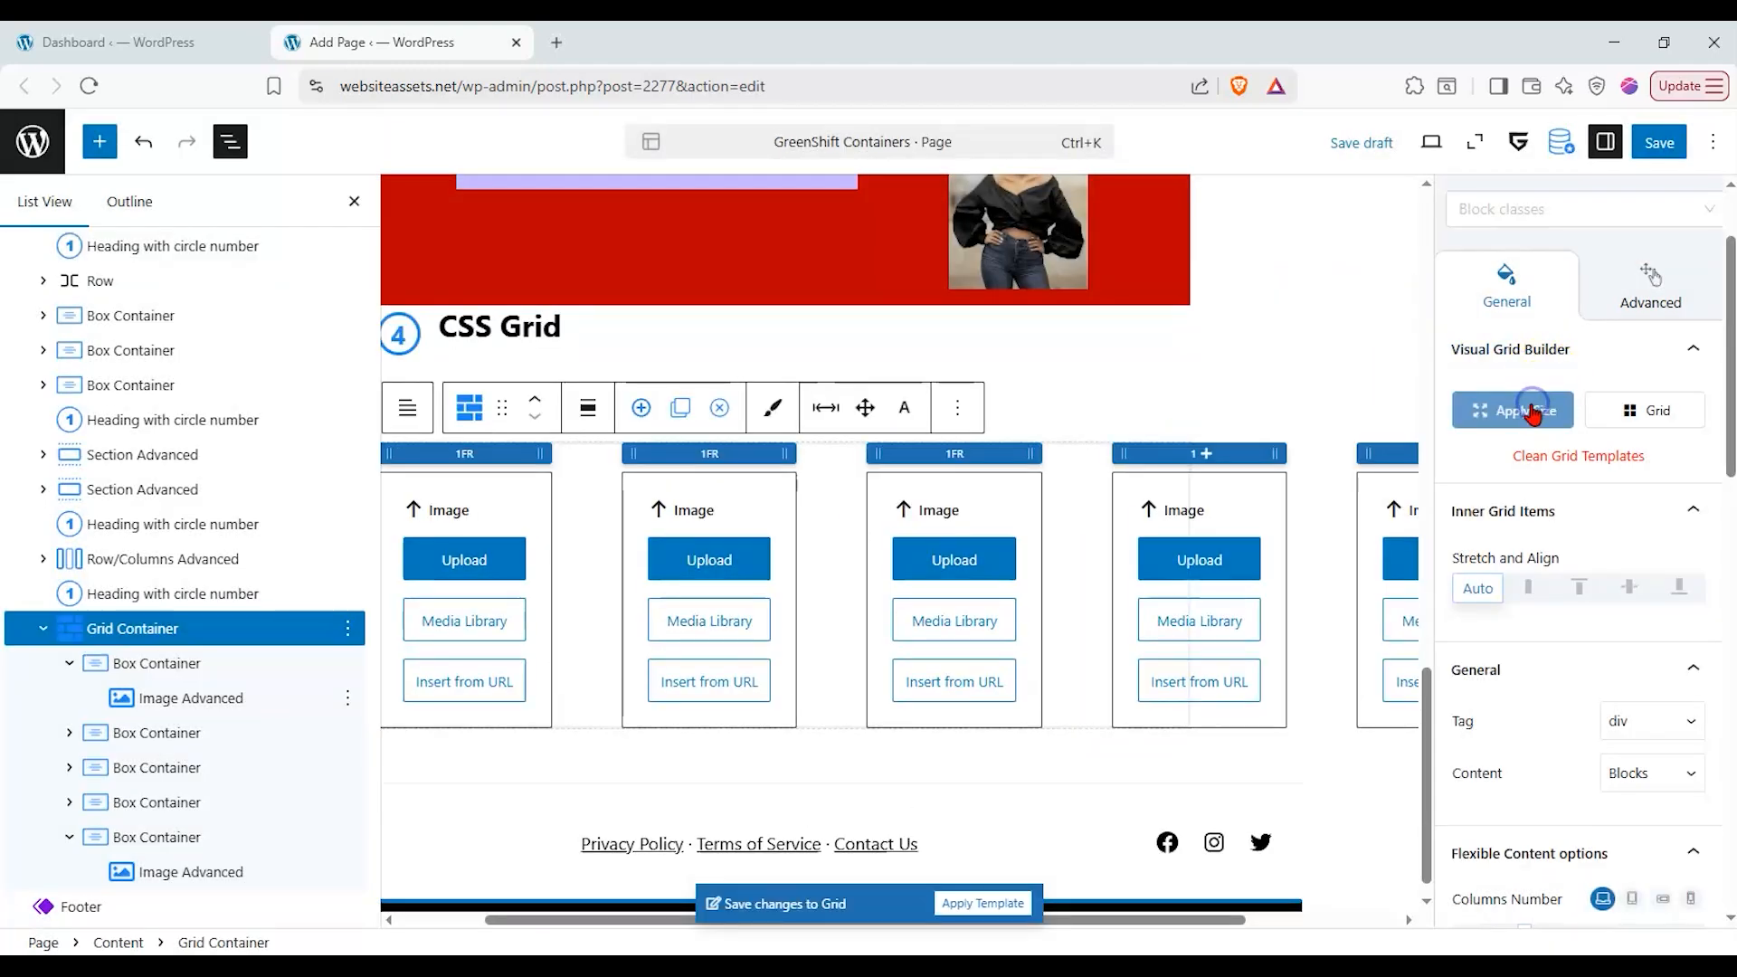
click(1542, 592)
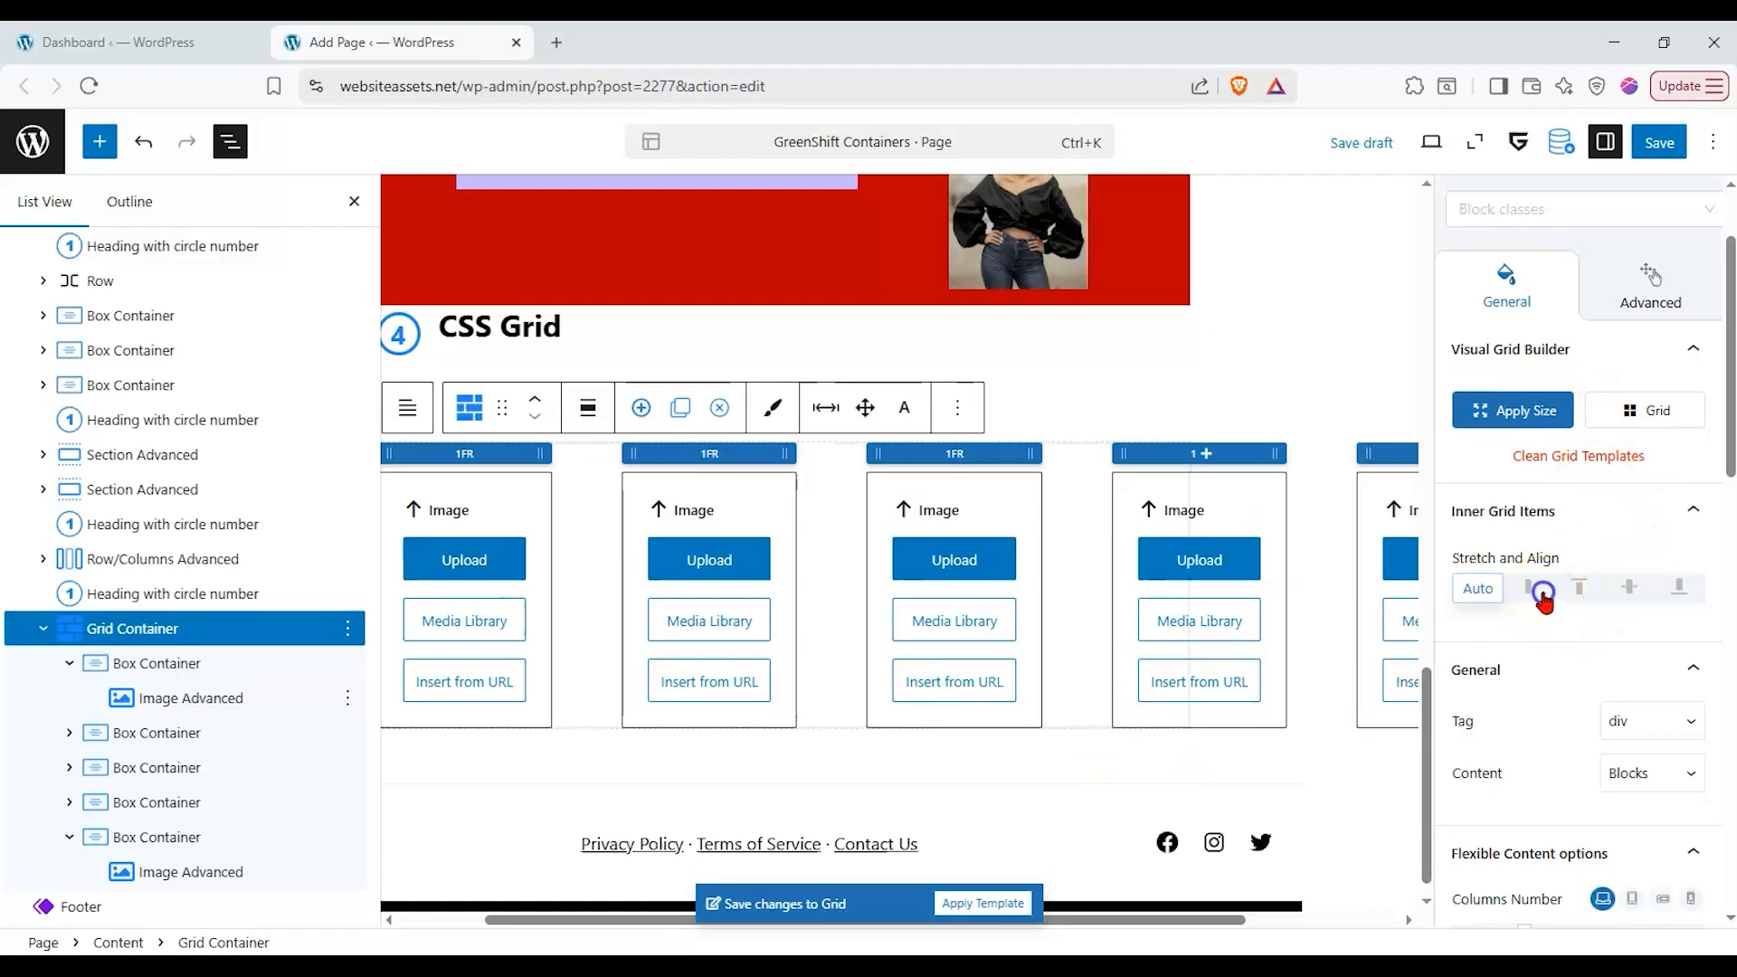
click(1481, 588)
click(1661, 512)
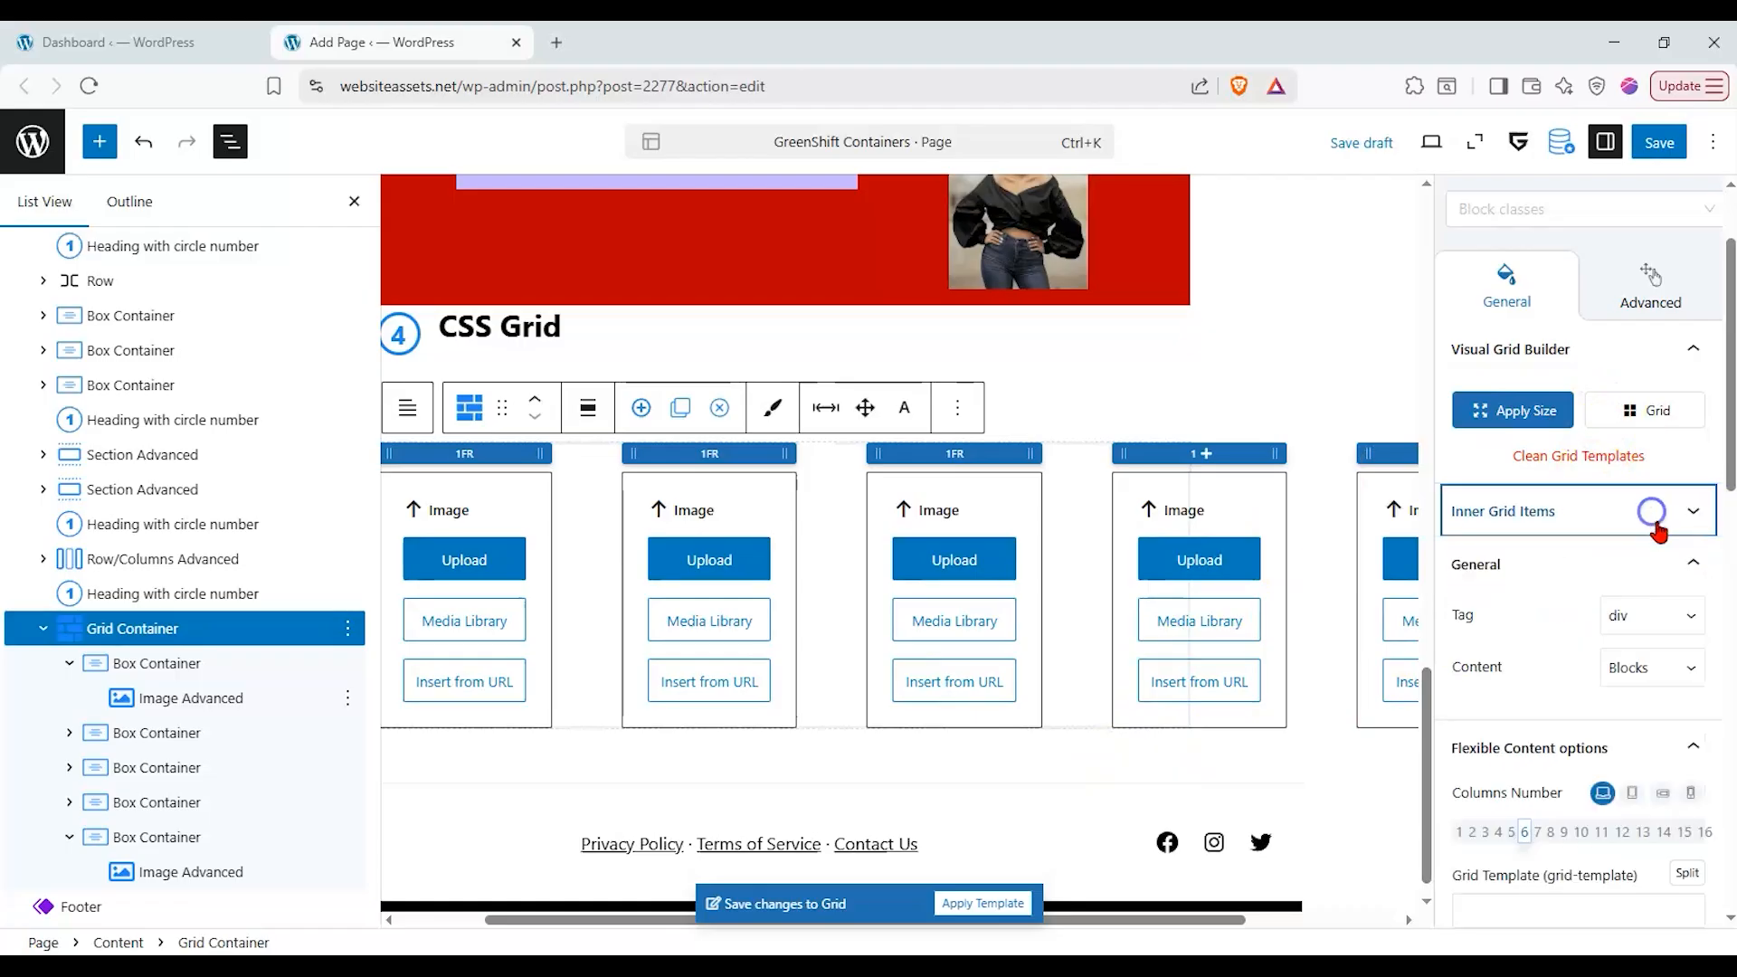
click(1518, 411)
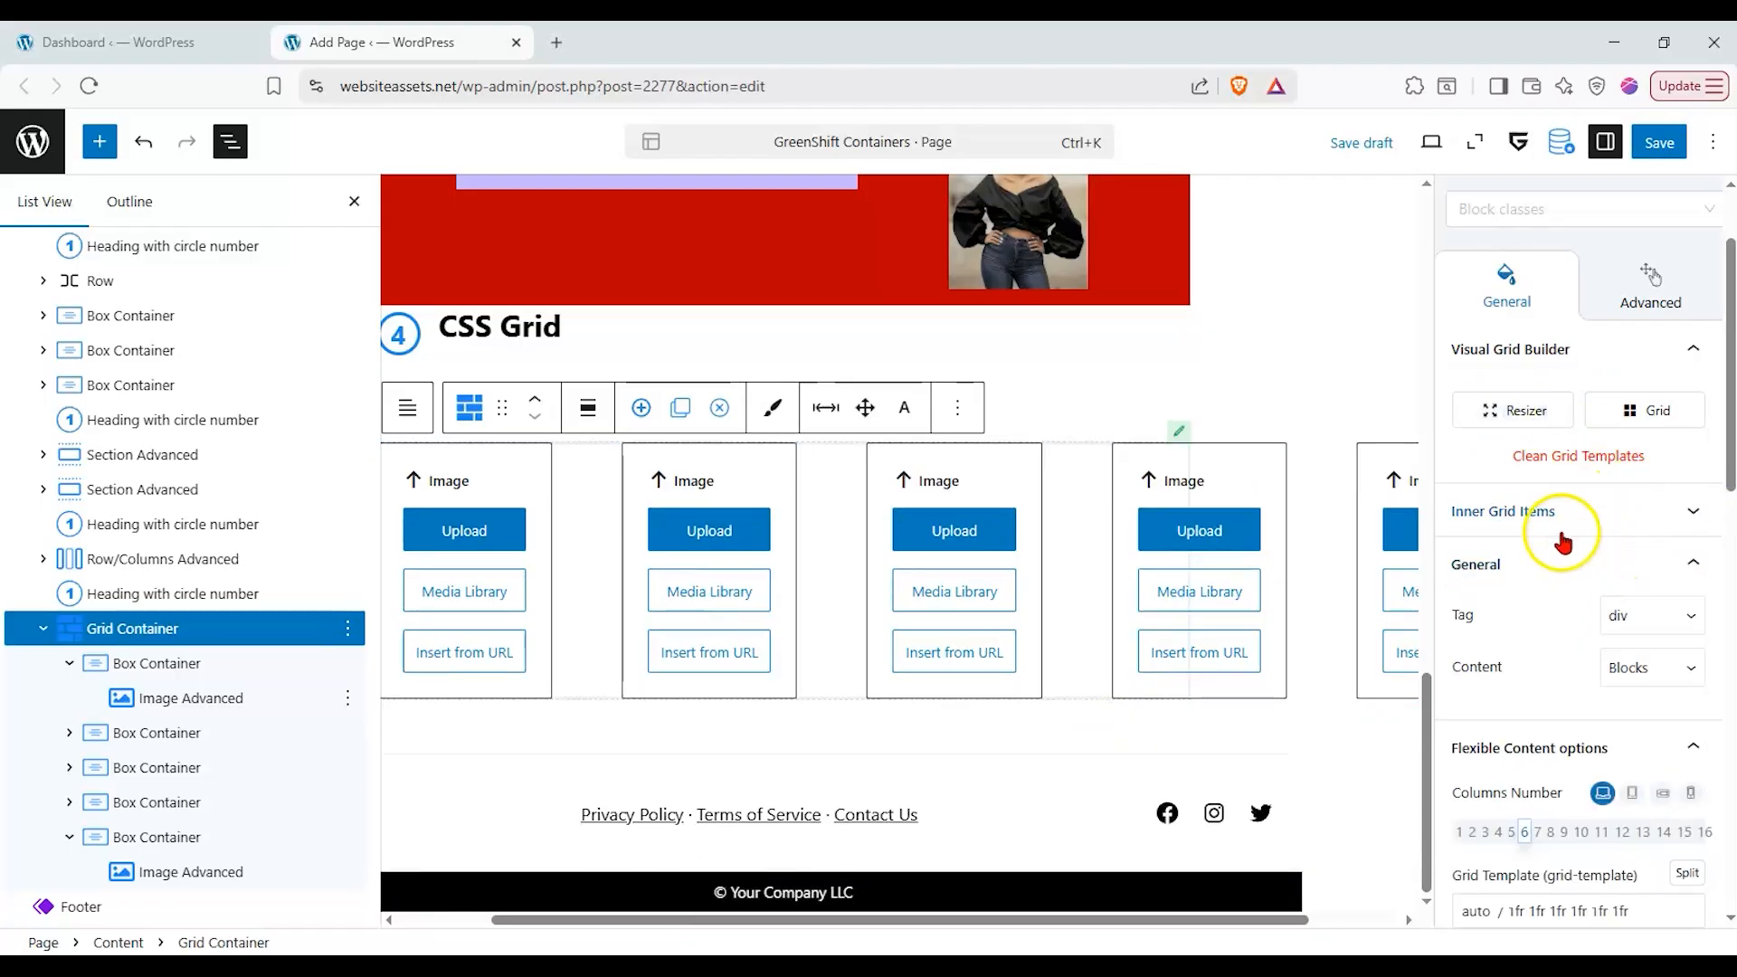
- Set the grid's height to 100.1 px, side gap to 17.2 px and row gap to 59.4 px
scroll(1563, 534, down, 3)
scroll(1560, 527, down, 2)
mouse_move(1527, 639)
mouse_down()
mouse_move(1478, 639)
mouse_move(1525, 636)
mouse_up()
mouse_move(1499, 737)
mouse_down()
mouse_move(1454, 724)
mouse_move(1467, 744)
mouse_up()
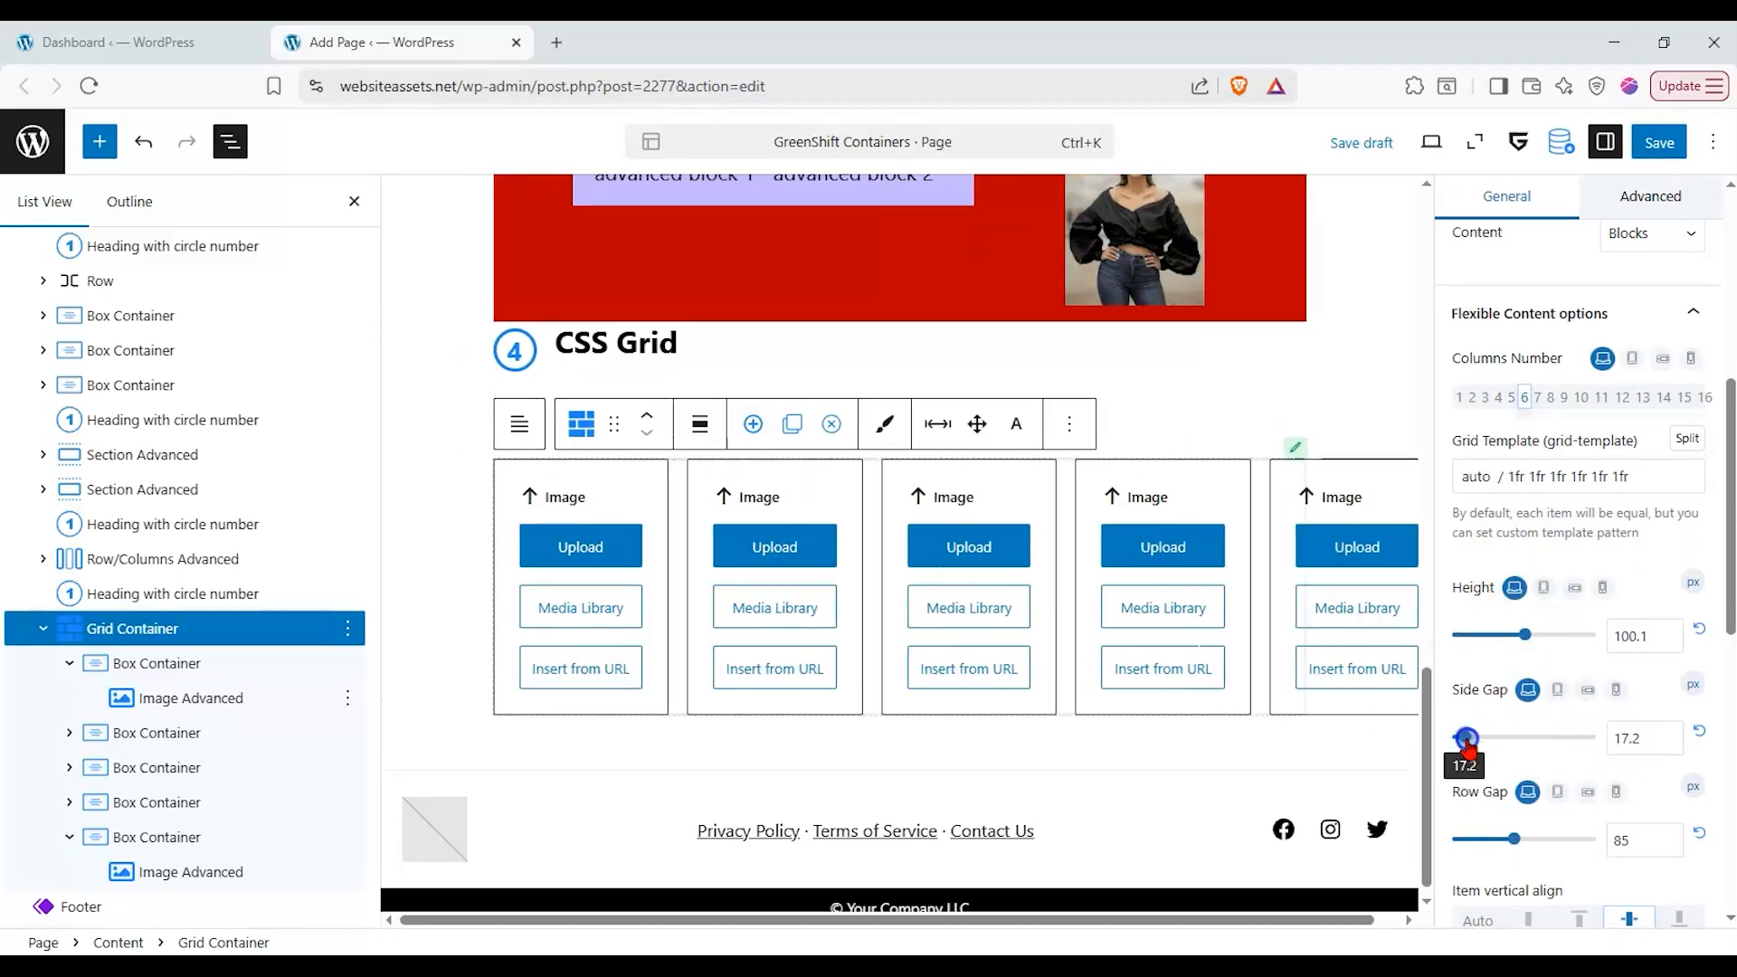
drag(1529, 830, 1491, 842)
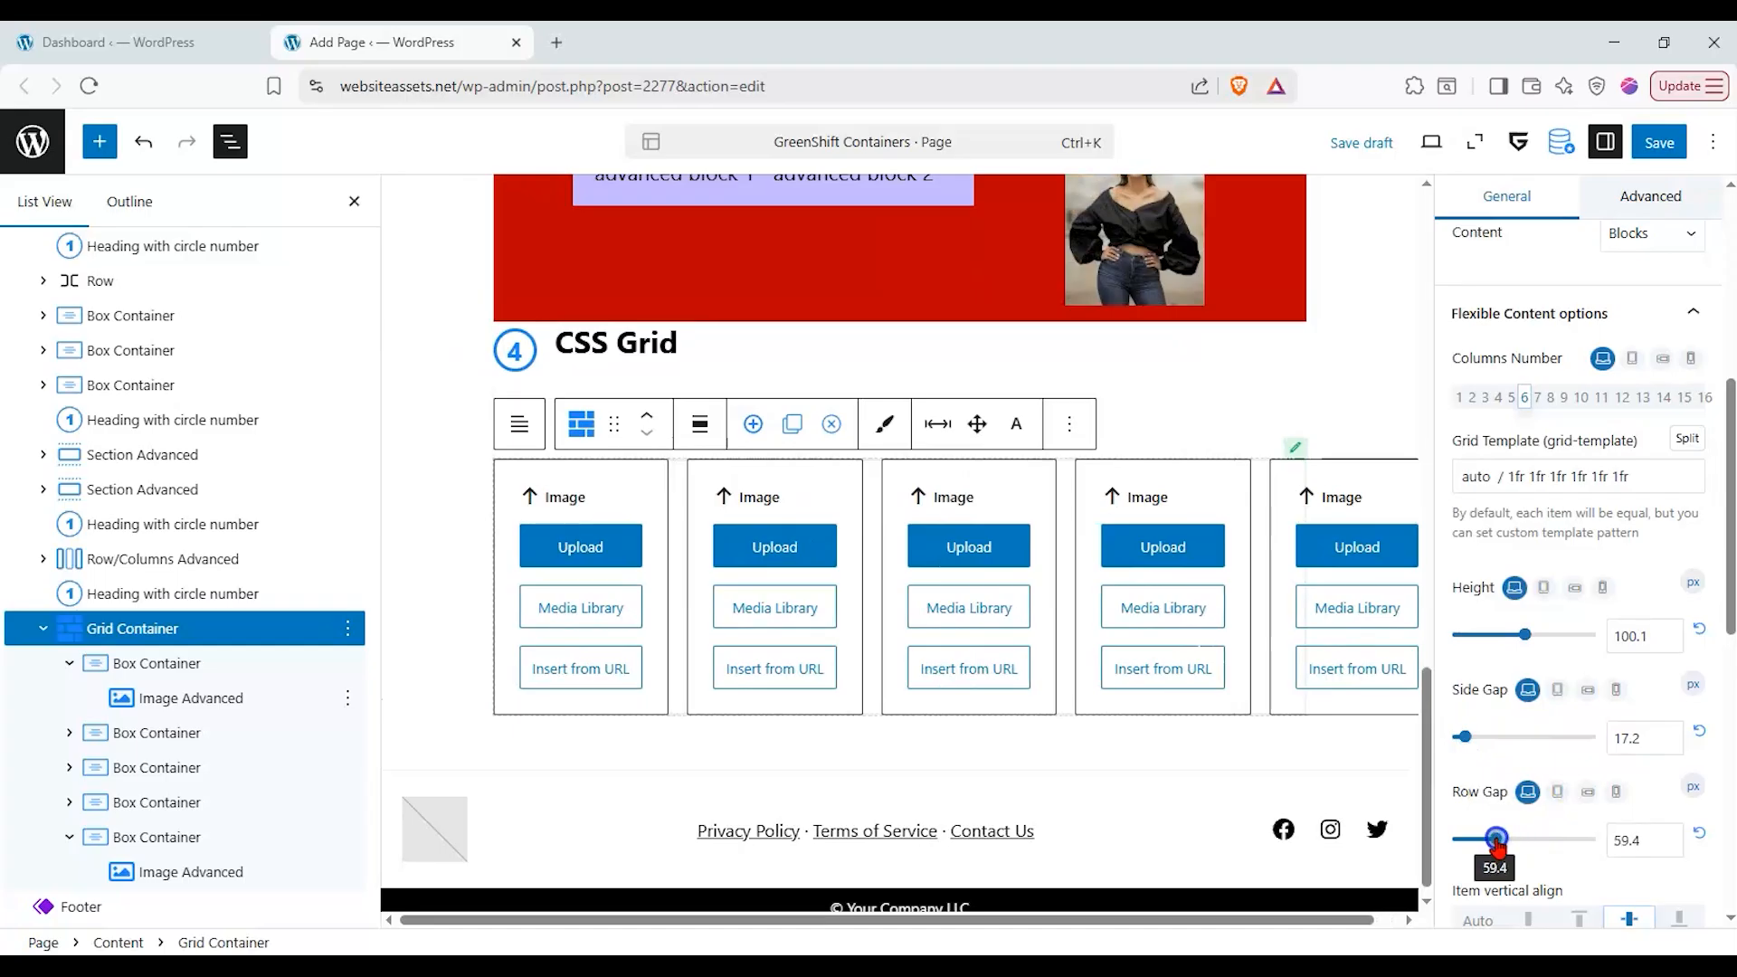
- Set the grid items' horizontal alignment to center and their vertical alignment to top
scroll(1473, 749, down, 3)
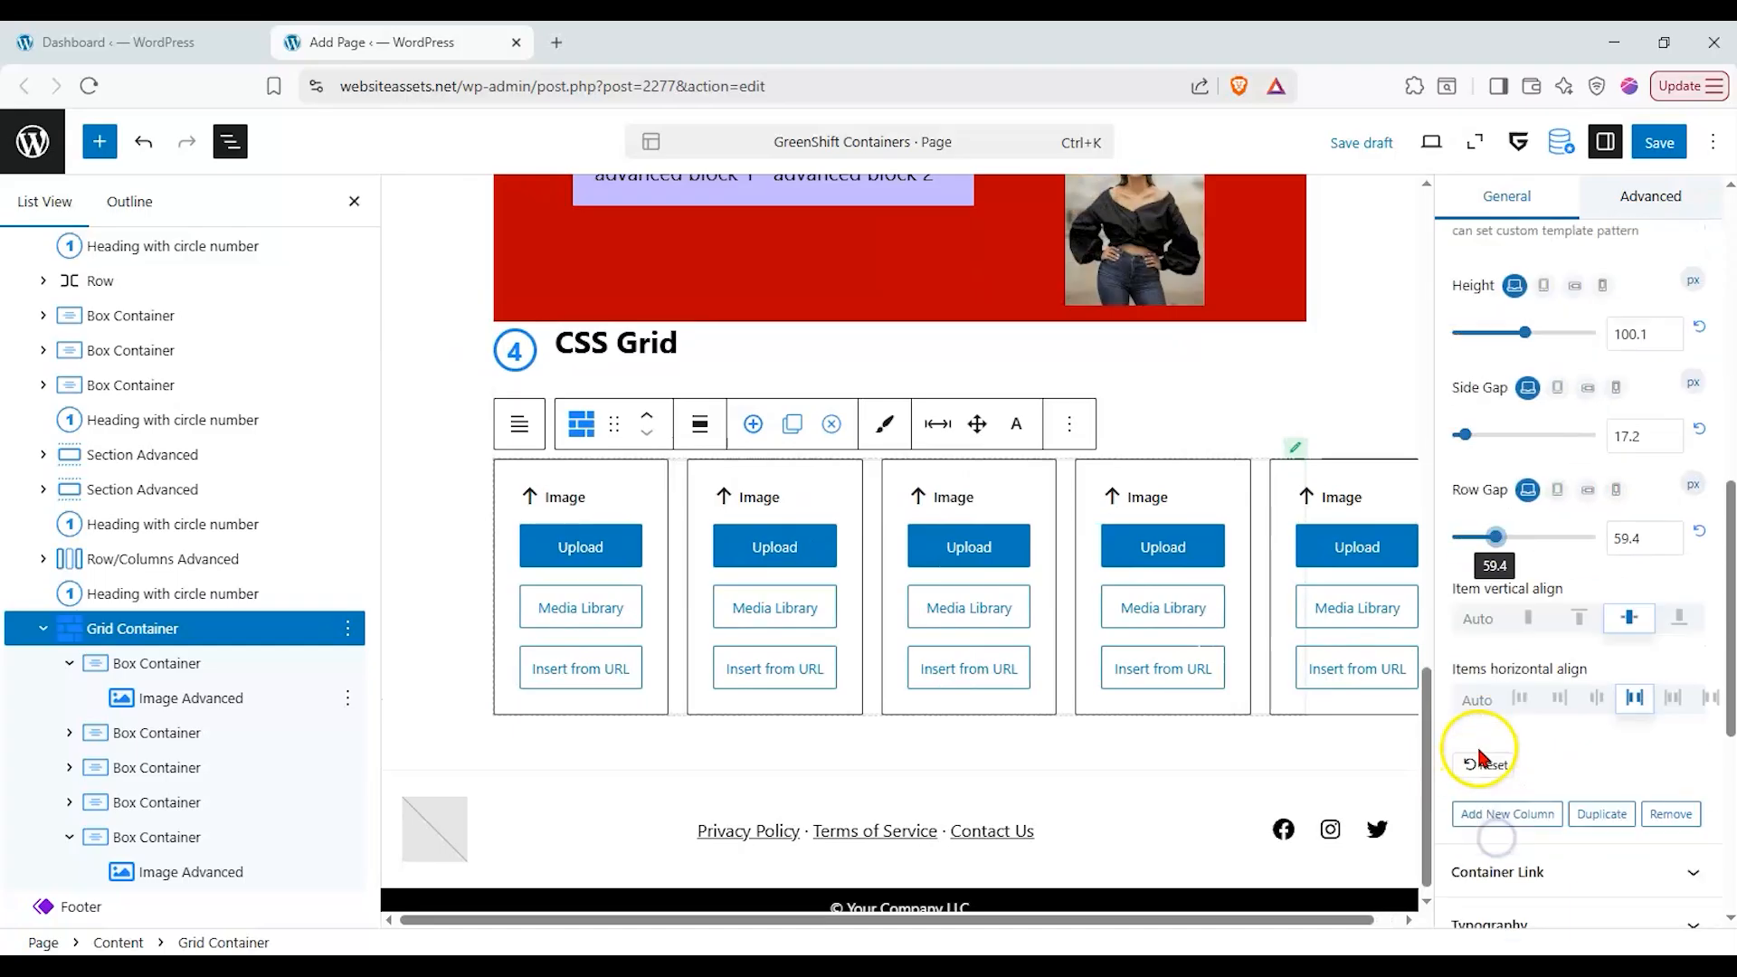
click(1558, 676)
click(1593, 673)
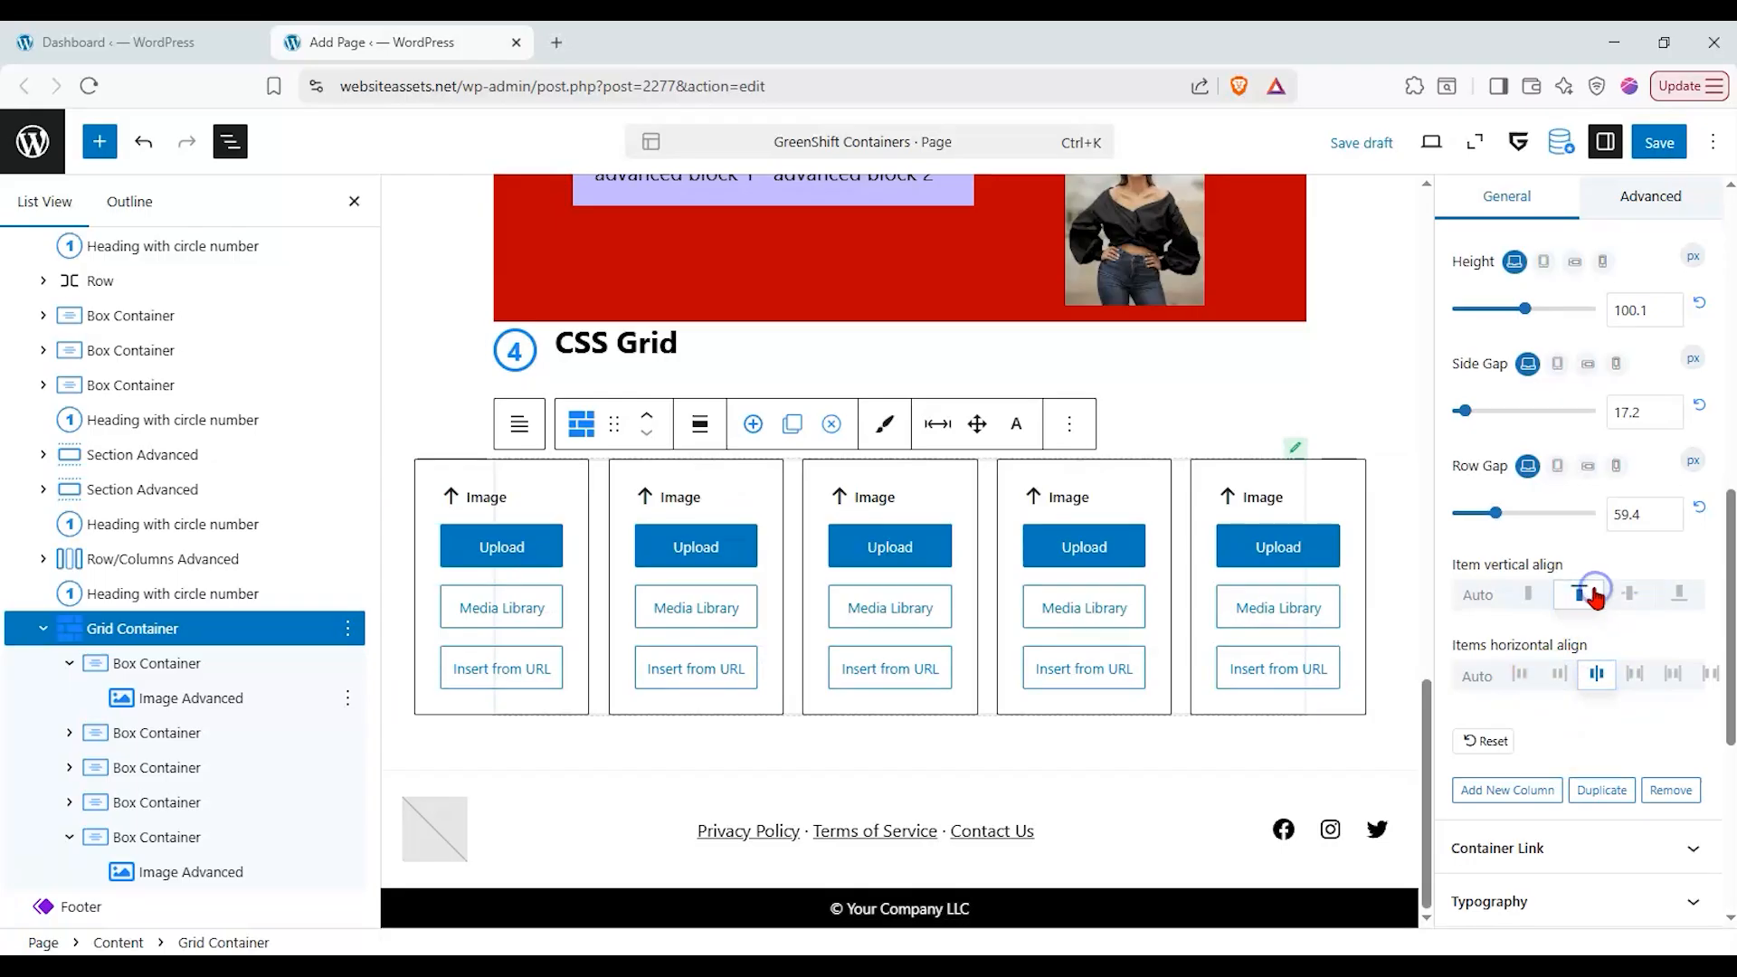
- Add a new column to the Grid Container as a sixth box container
scroll(1599, 660, down, 3)
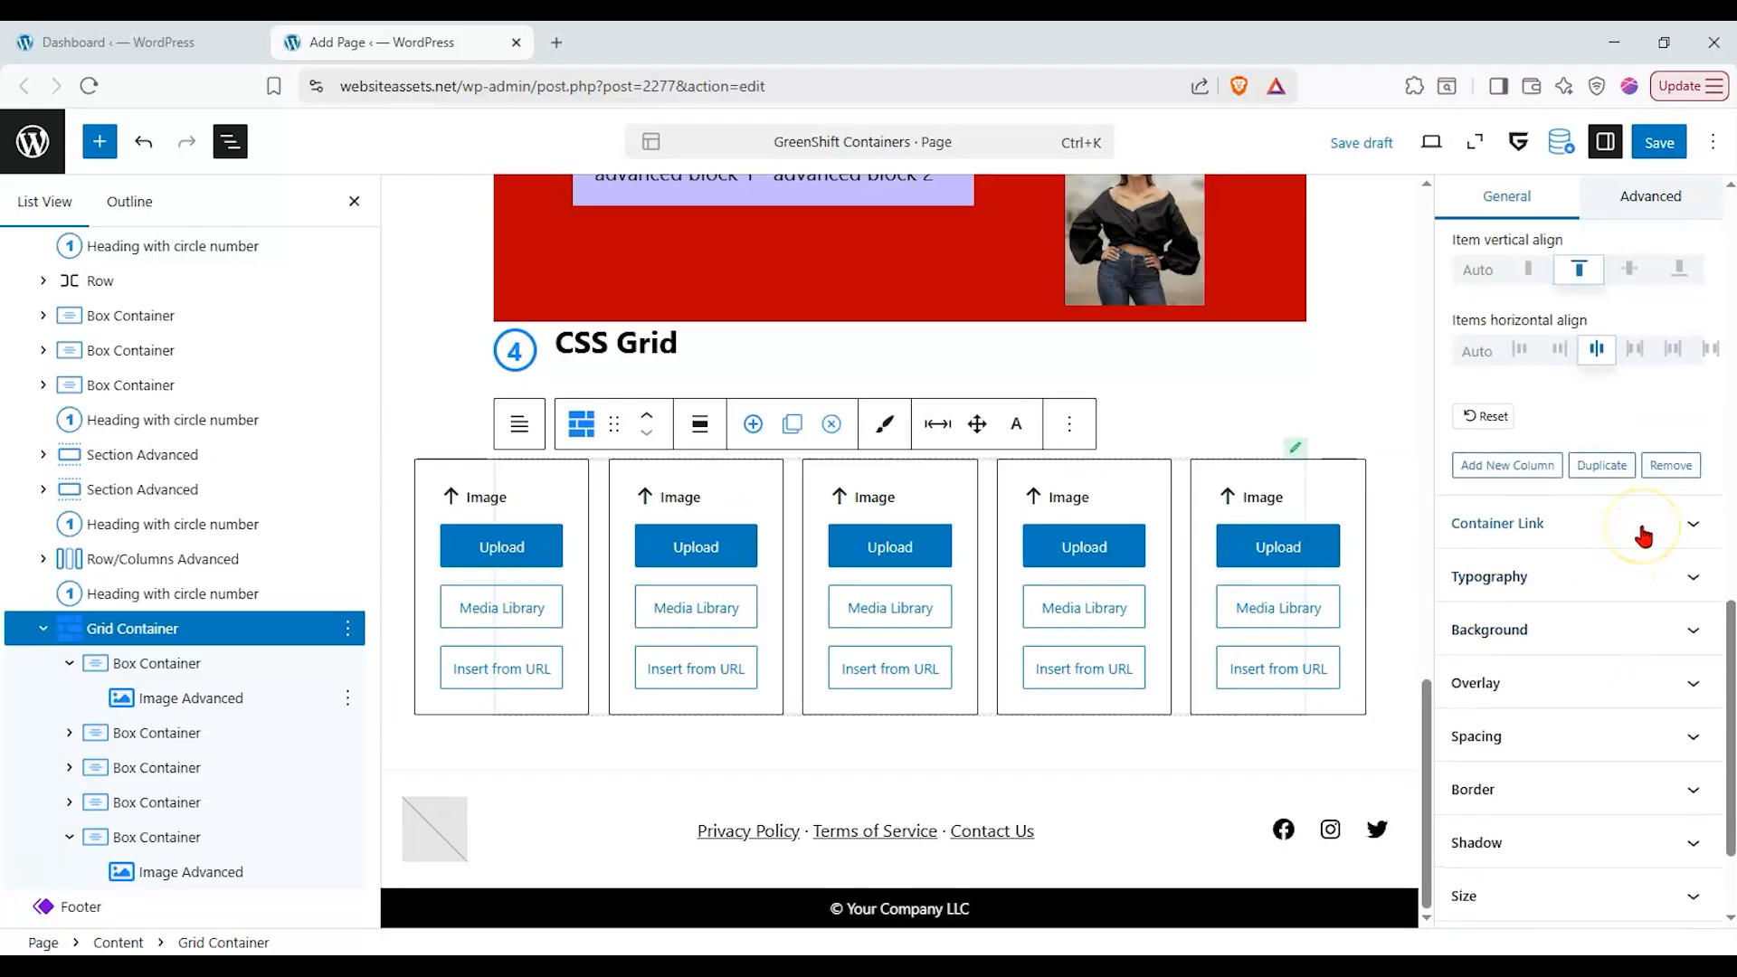
scroll(1636, 525, up, 1)
click(1541, 575)
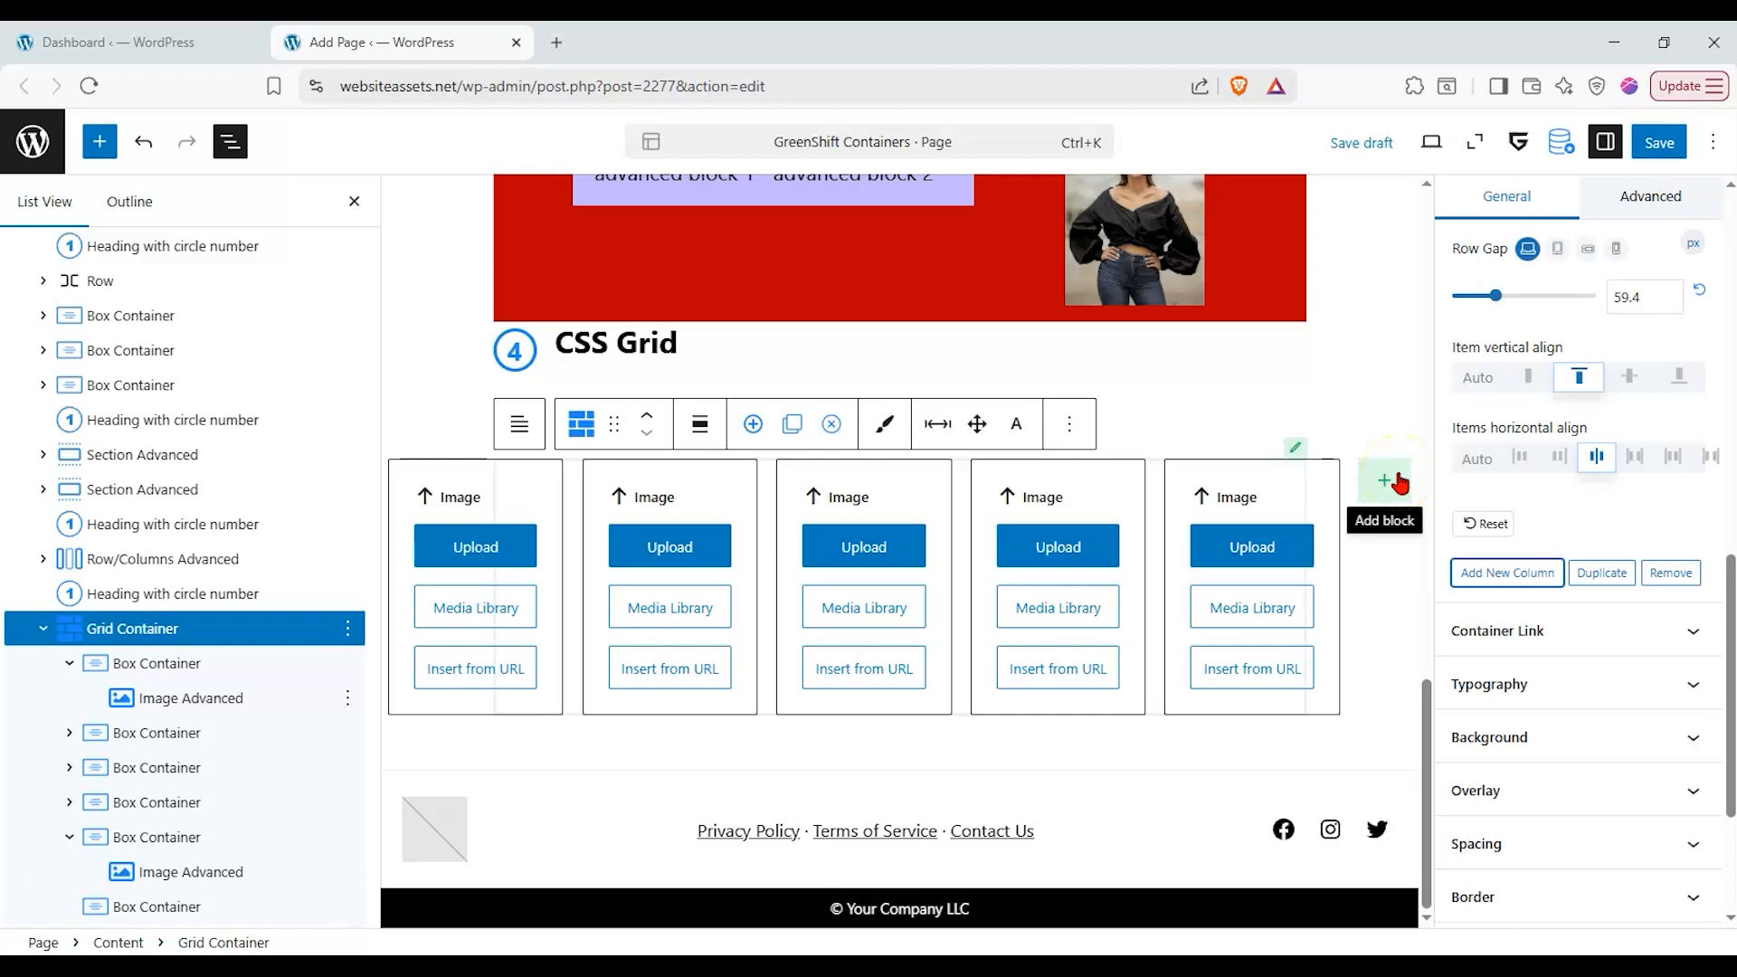
- Duplicate the Image Advanced block in the fifth box container and move the copy into the sixth box container
scroll(271, 697, down, 1)
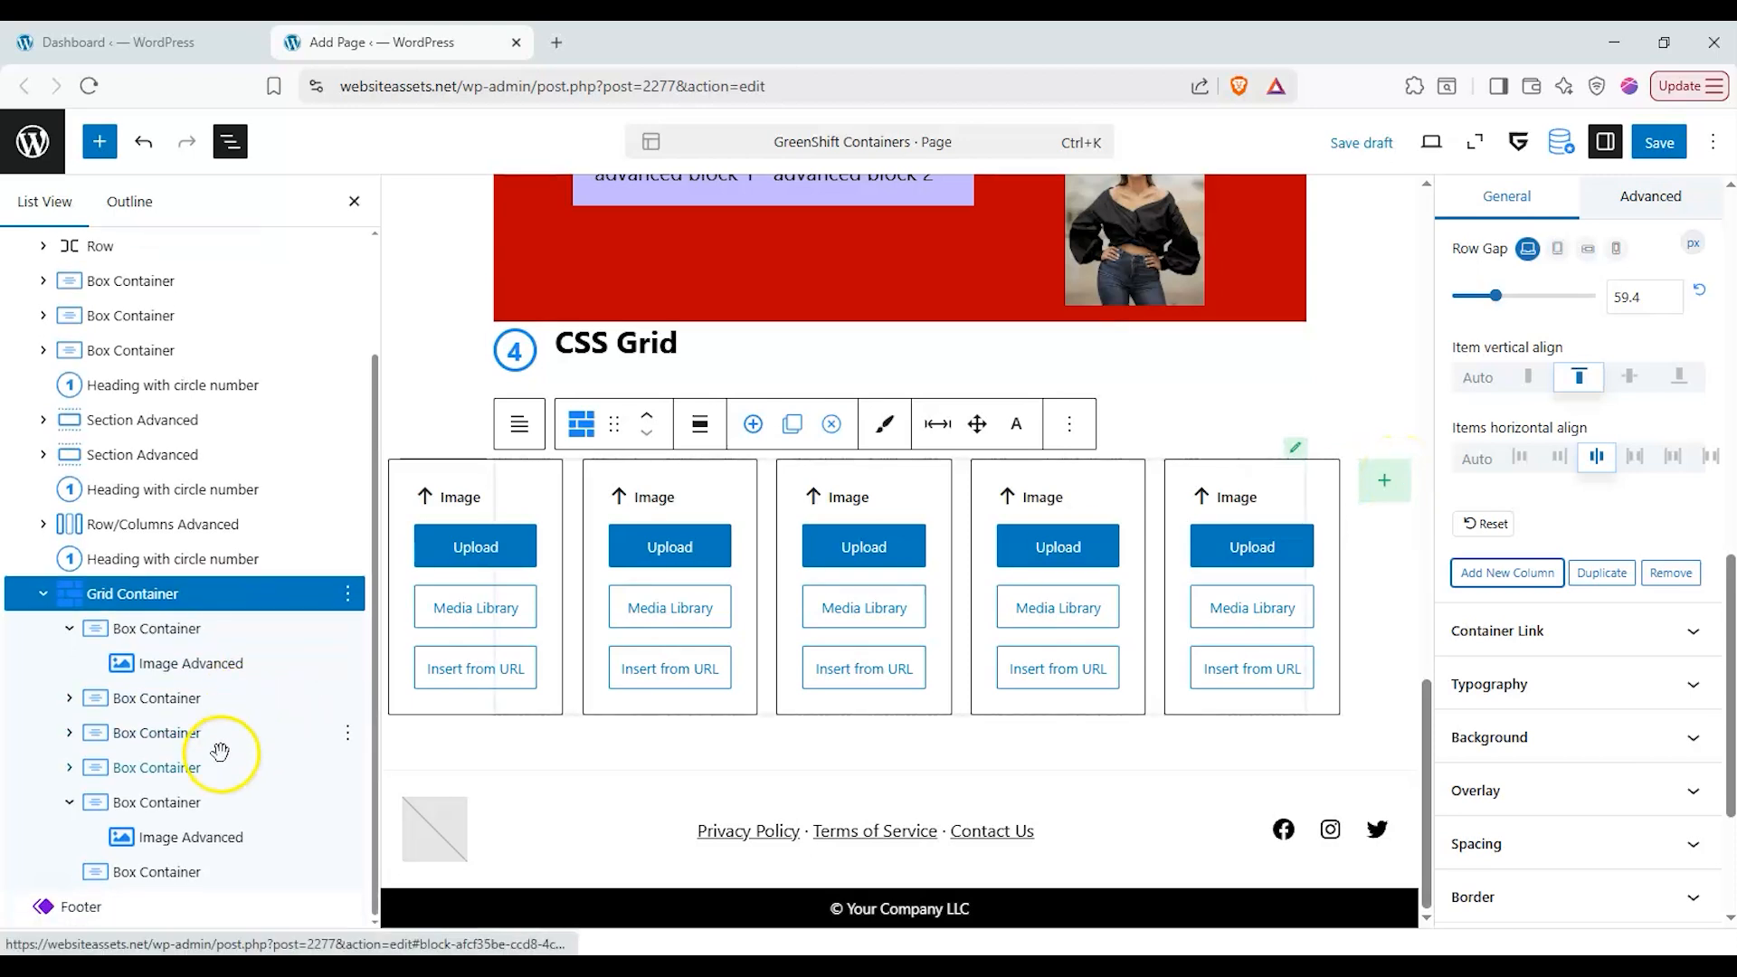
click(234, 847)
right_click(233, 842)
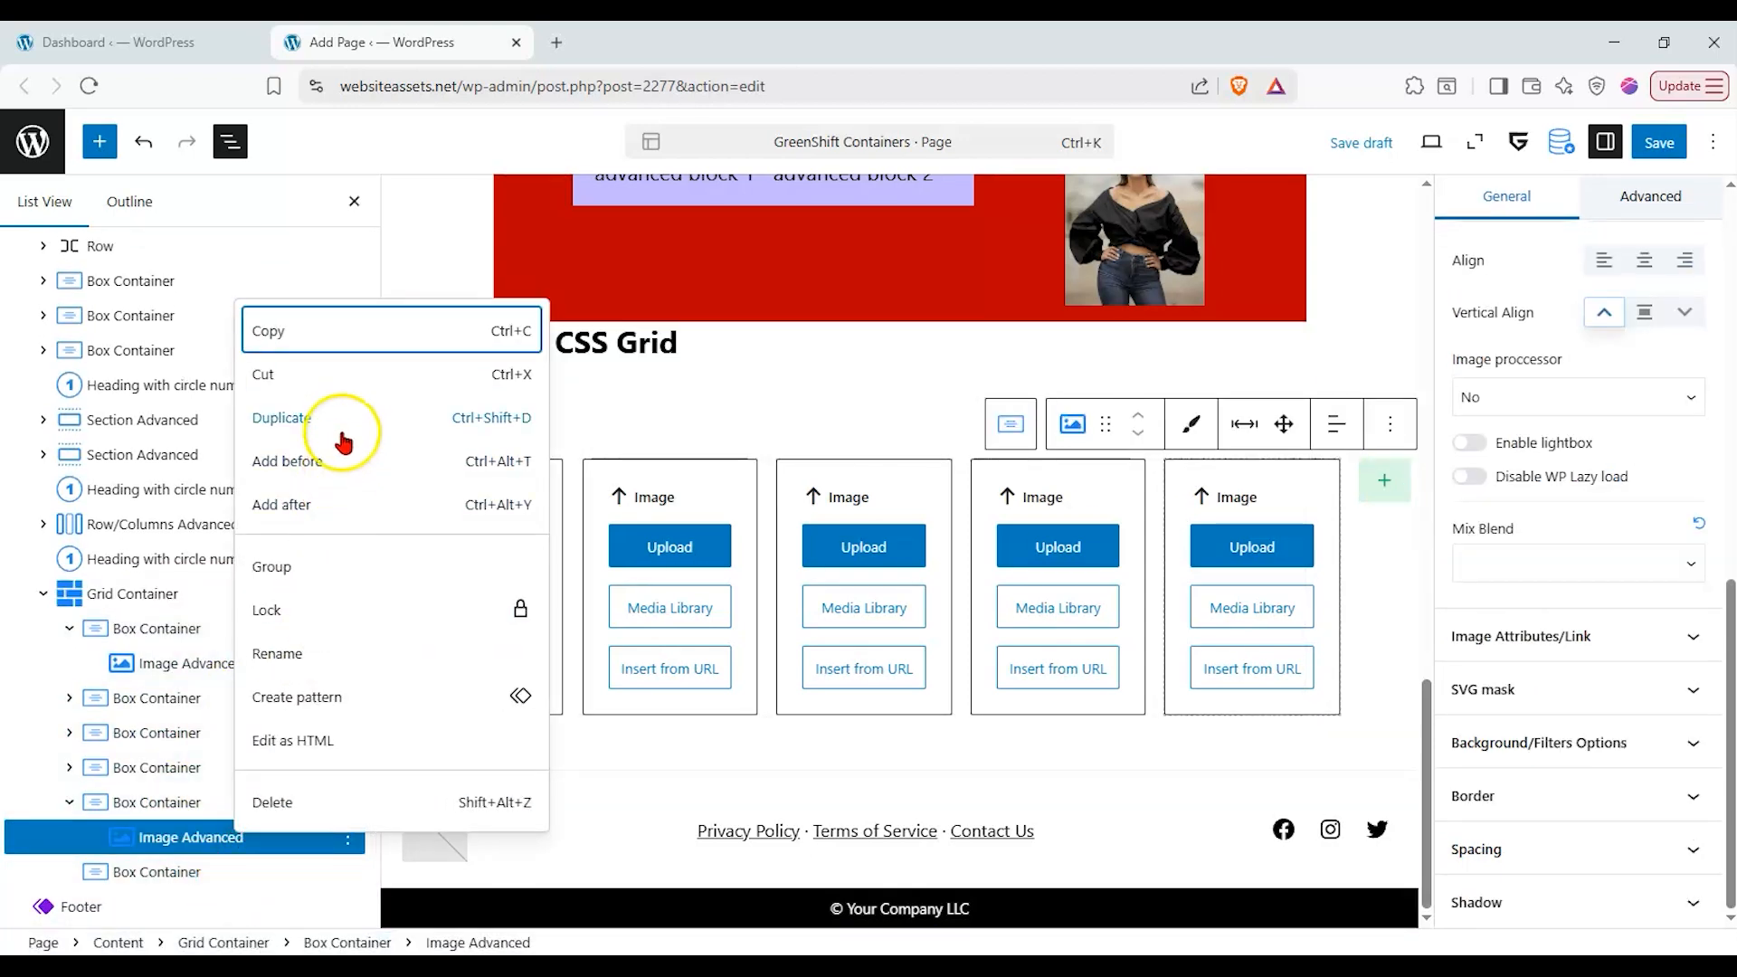
click(398, 429)
mouse_move(233, 870)
mouse_down()
mouse_move(233, 905)
mouse_move(140, 913)
mouse_move(195, 896)
mouse_move(214, 847)
mouse_up()
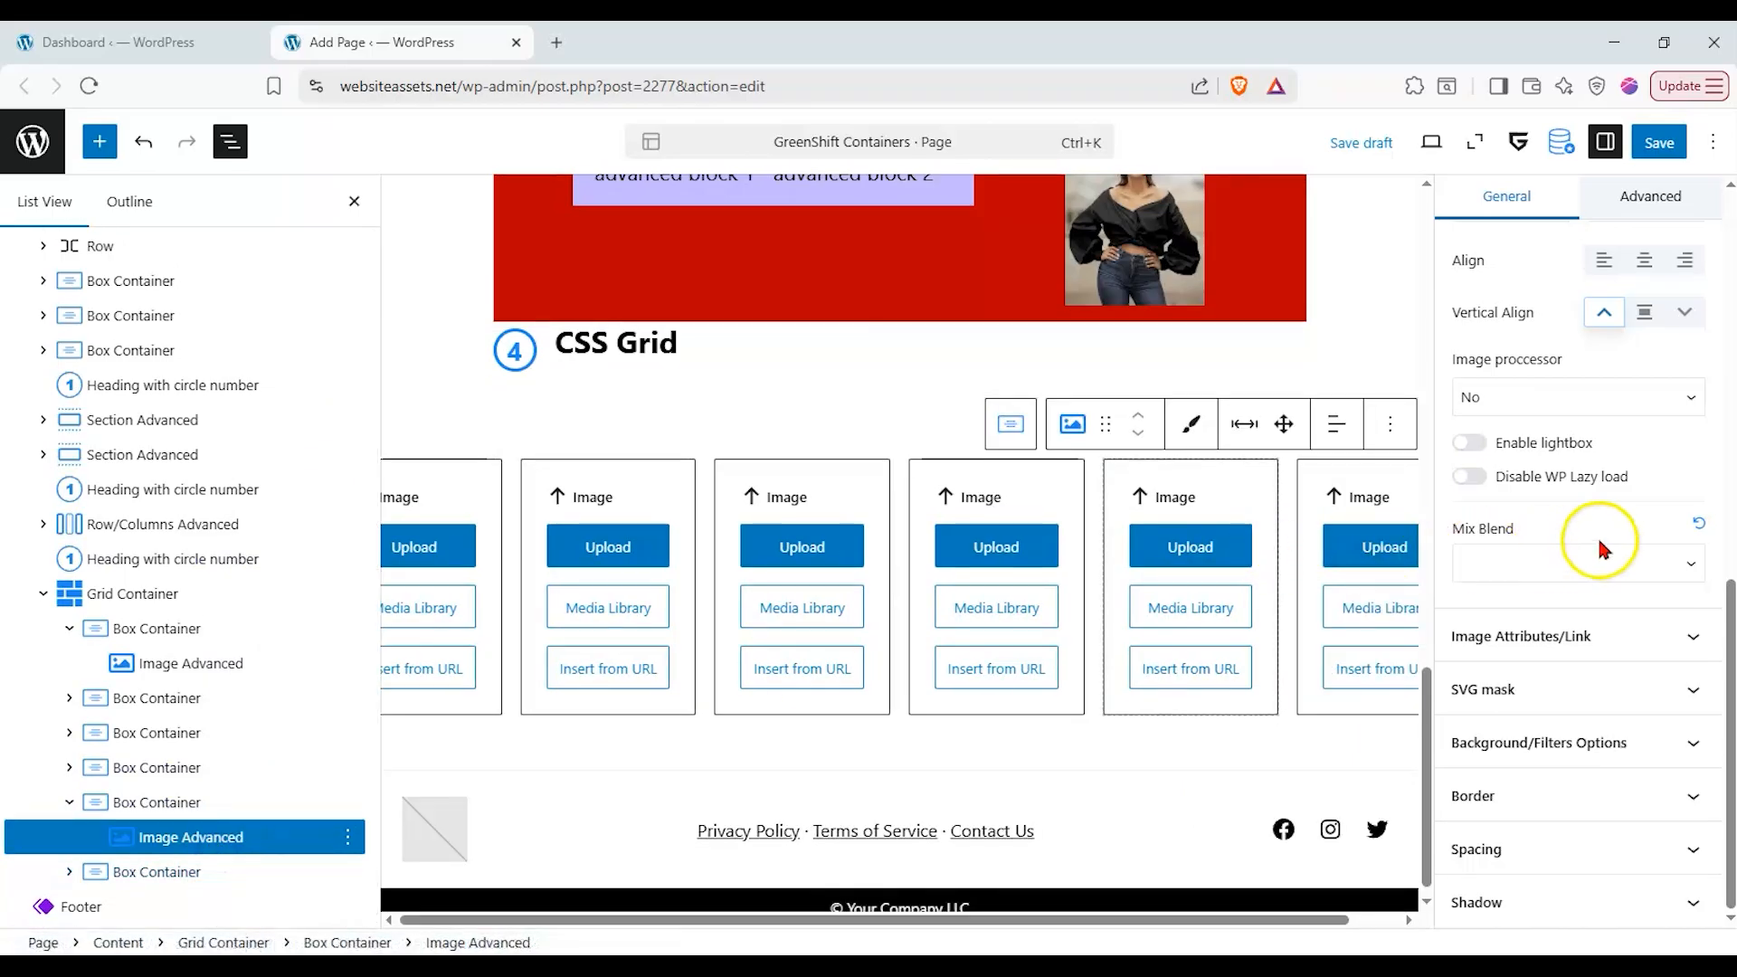
- Center the fifth box container's Image Advanced block horizontally, with its vertical alignment at the top
scroll(1572, 543, up, 3)
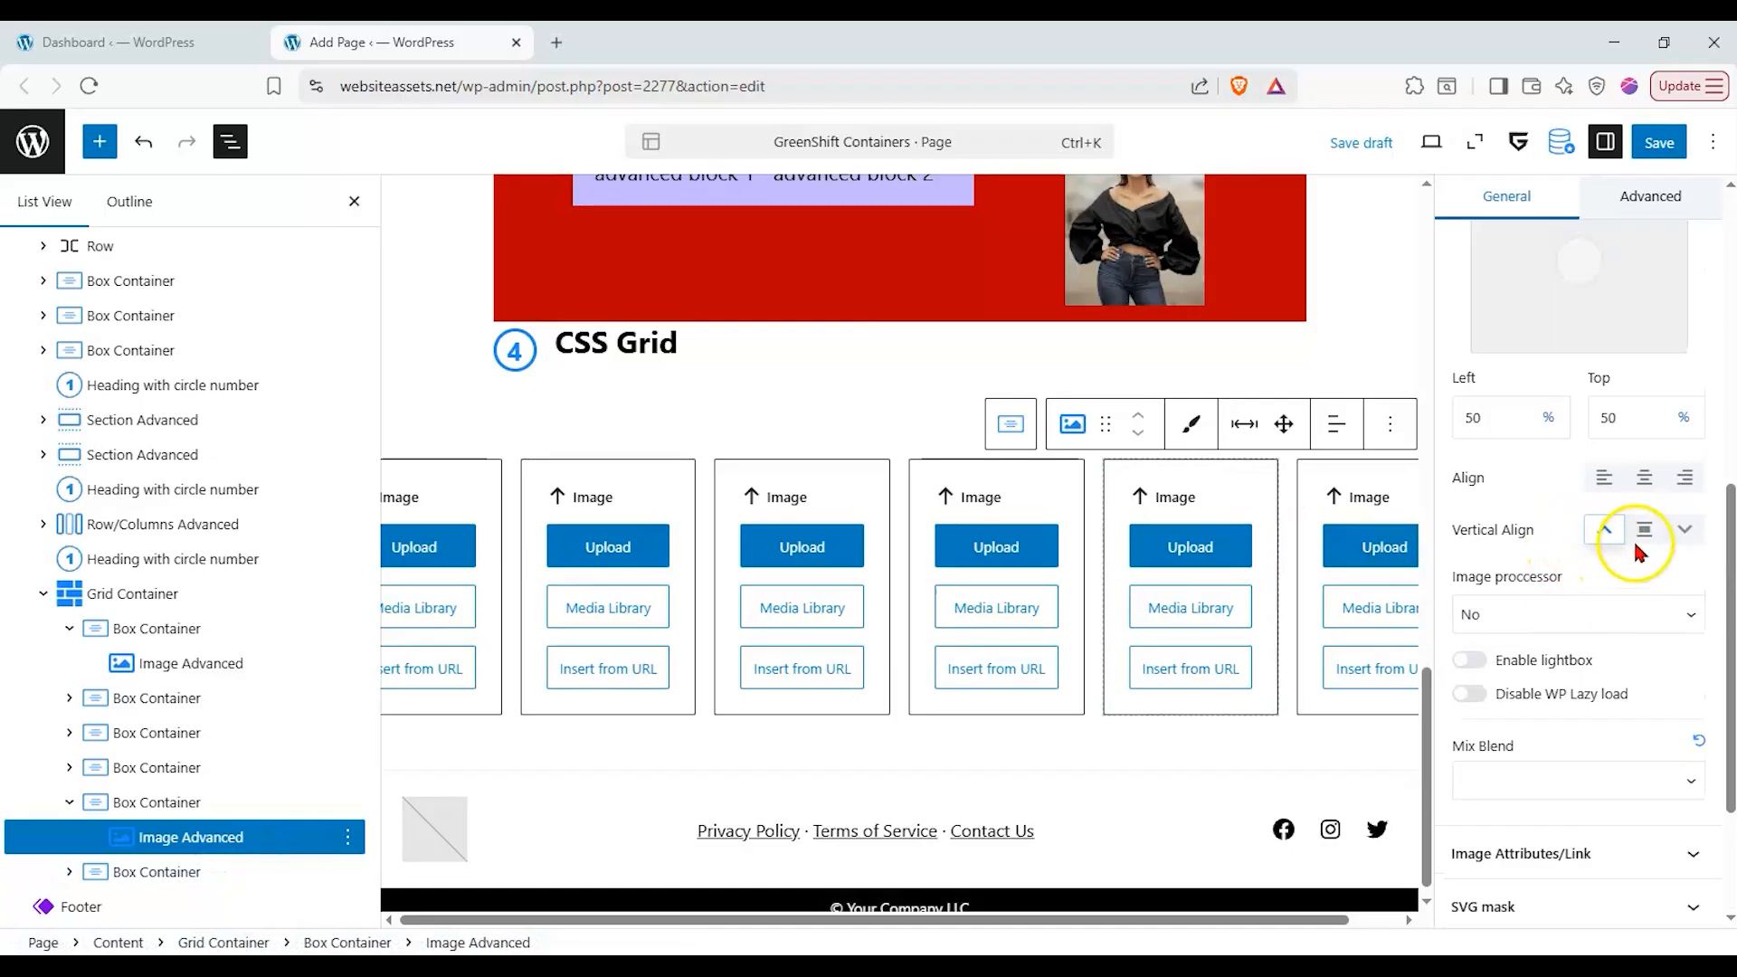
click(1604, 529)
click(1644, 477)
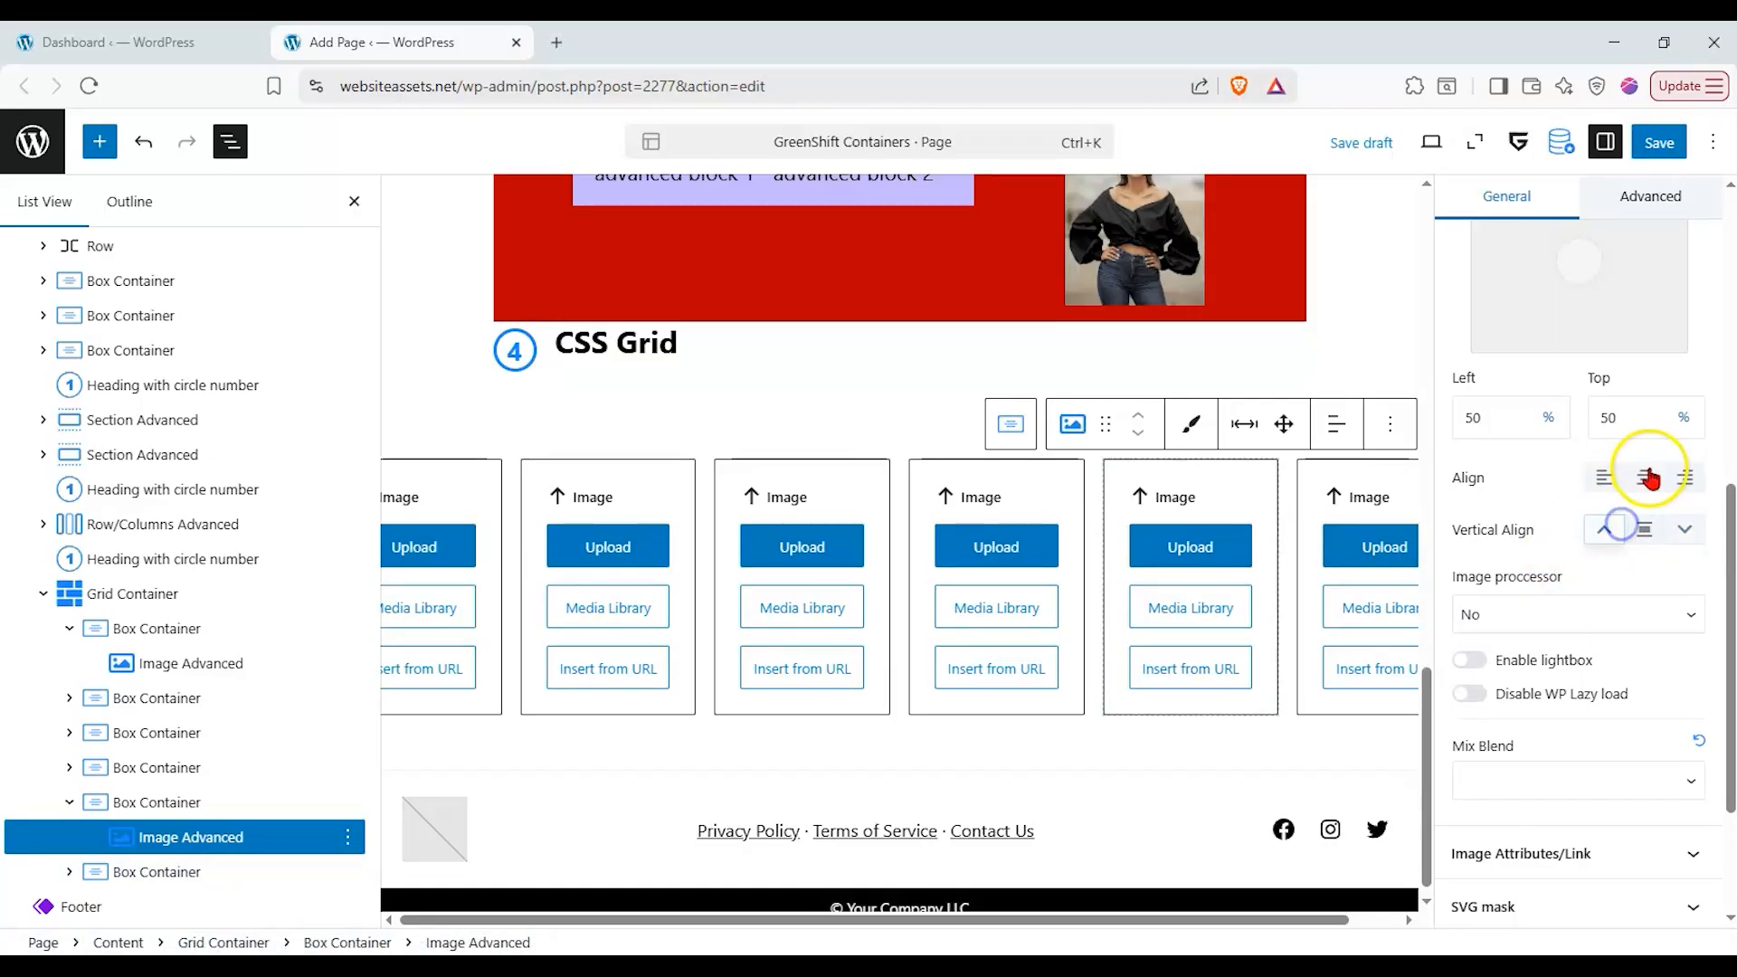
- Center the Grid Container's items vertically and set its height to 87.6 px, side gap to 1.6 px and row gap to 82.9 px
click(193, 803)
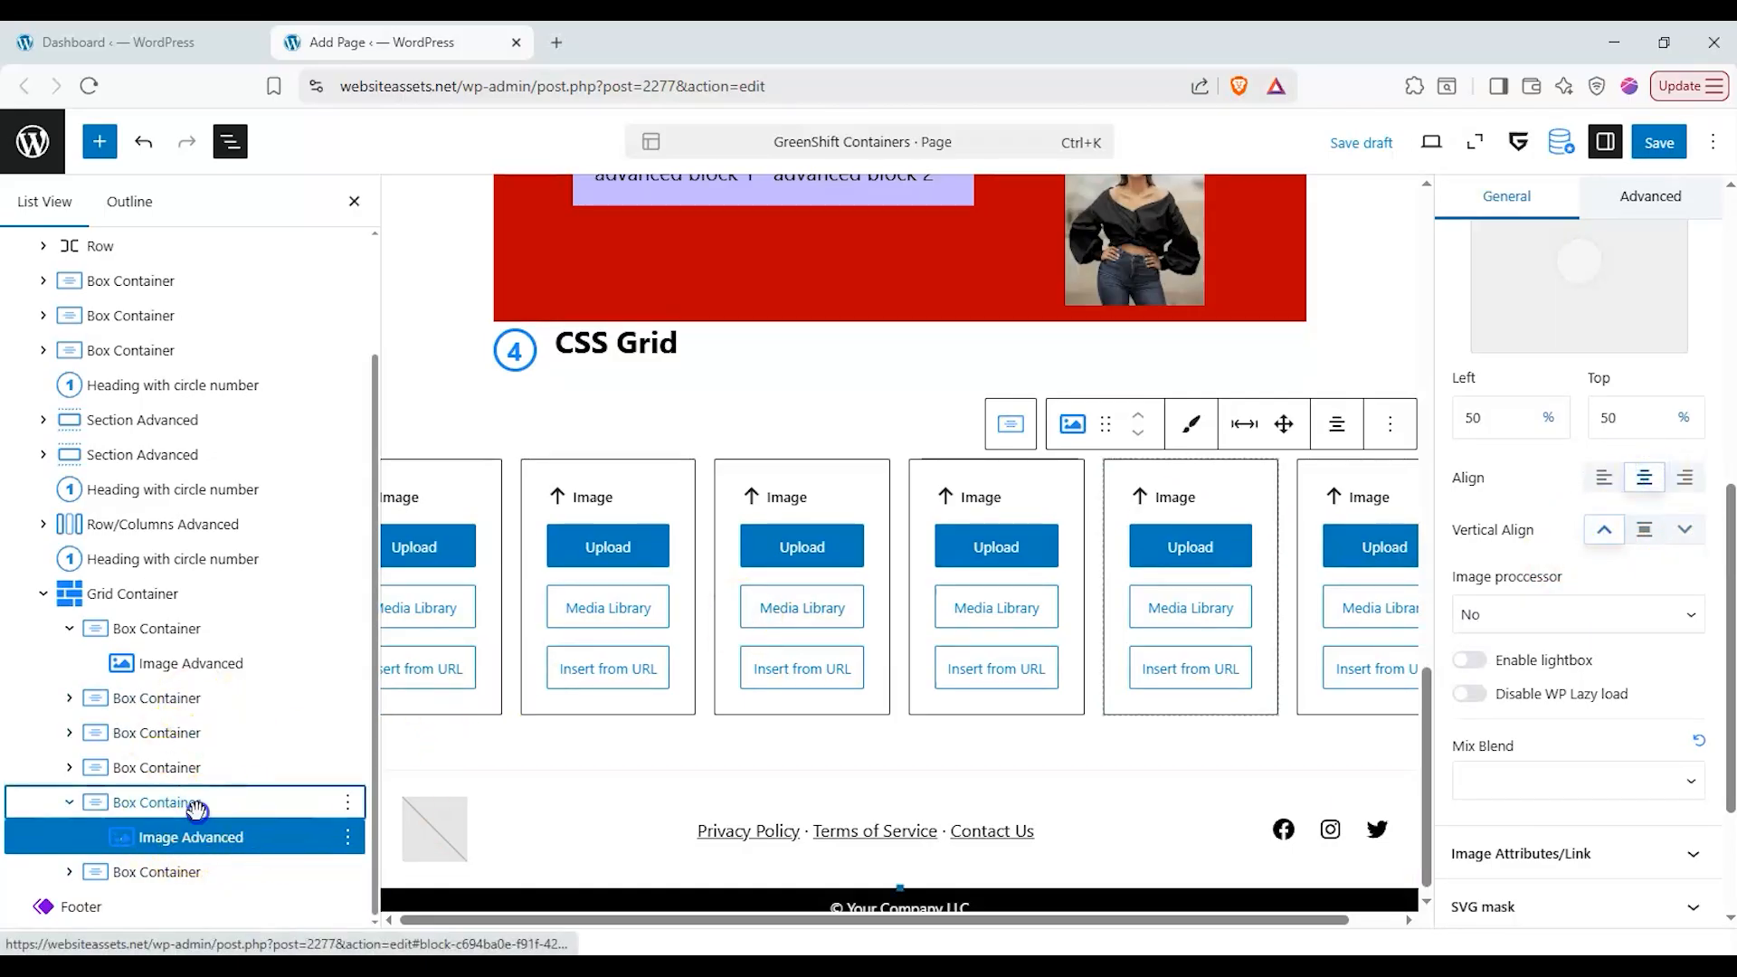
click(230, 595)
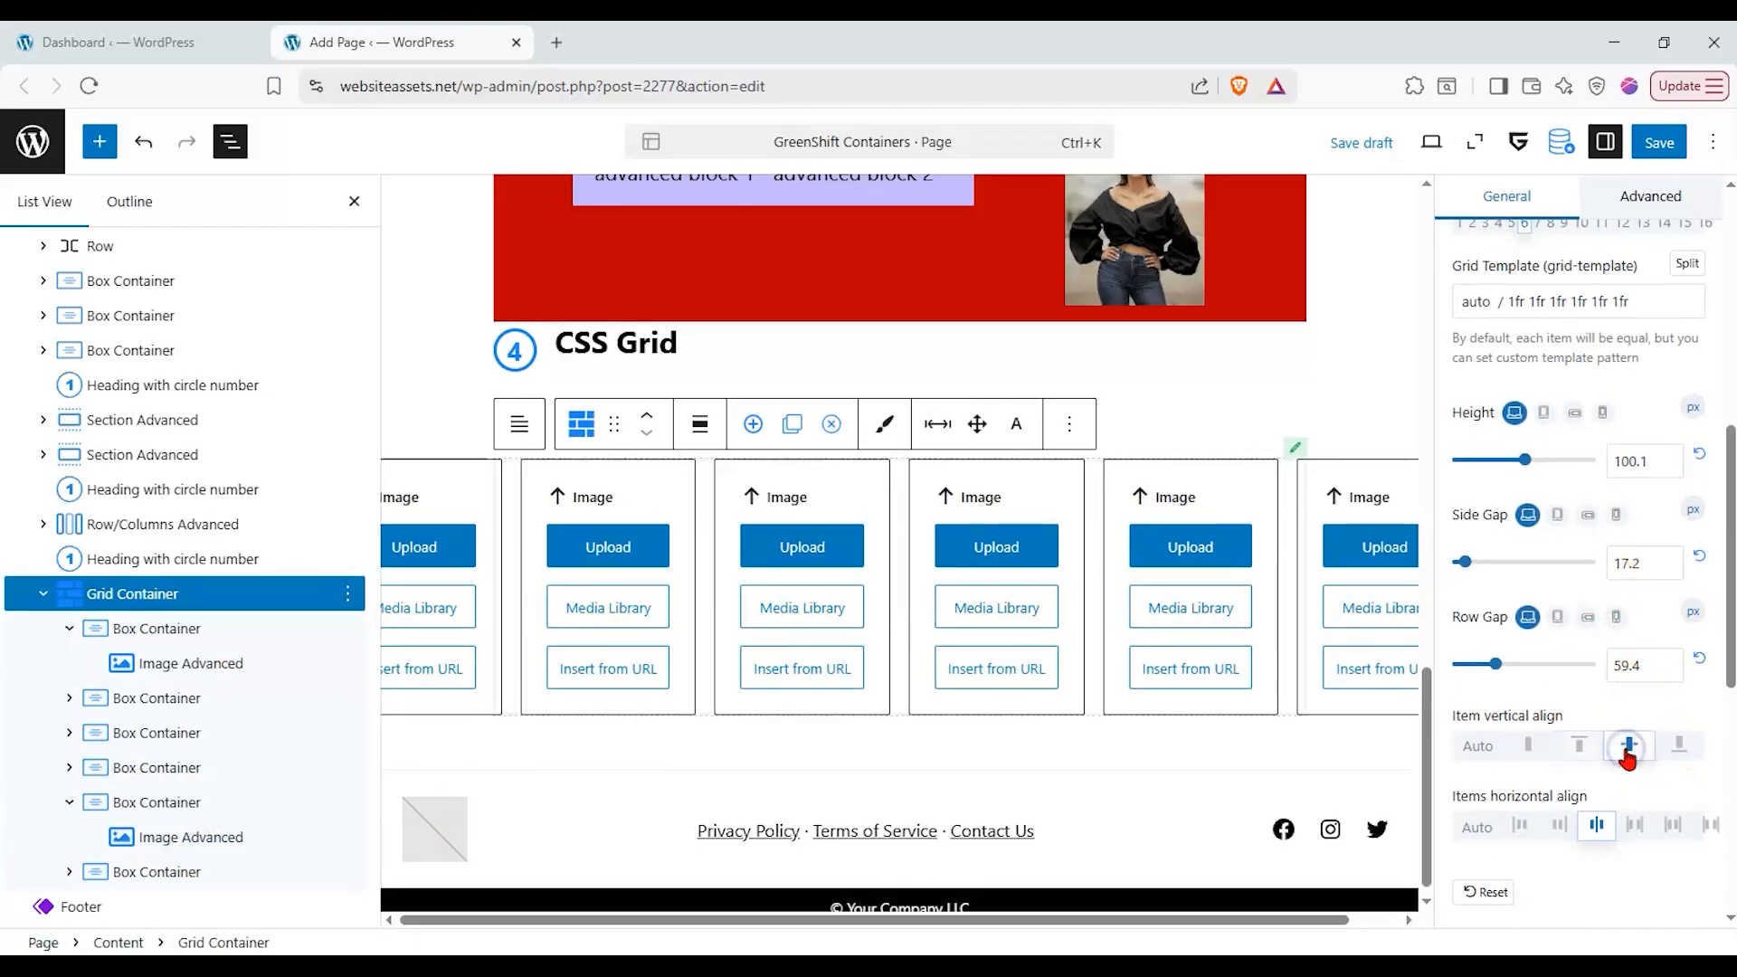
scroll(1511, 721, up, 3)
drag(1519, 679, 1517, 679)
drag(1465, 779, 1457, 774)
click(1502, 750)
drag(1496, 882, 1501, 891)
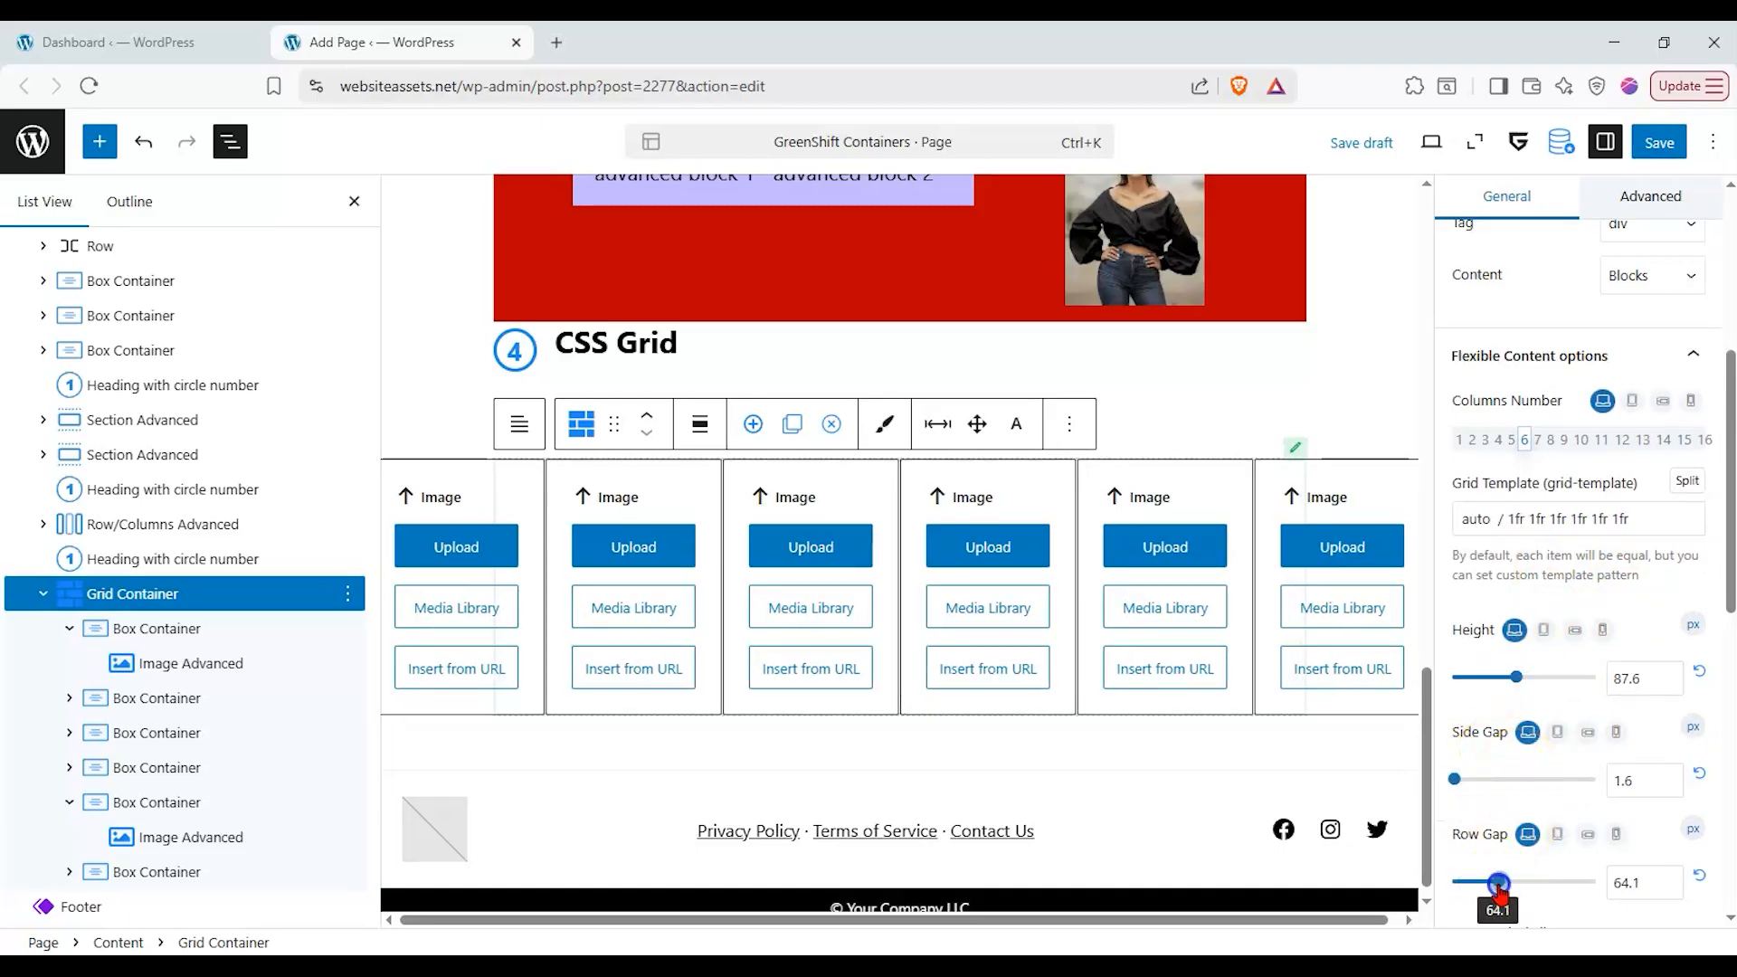
scroll(1575, 471, down, 7)
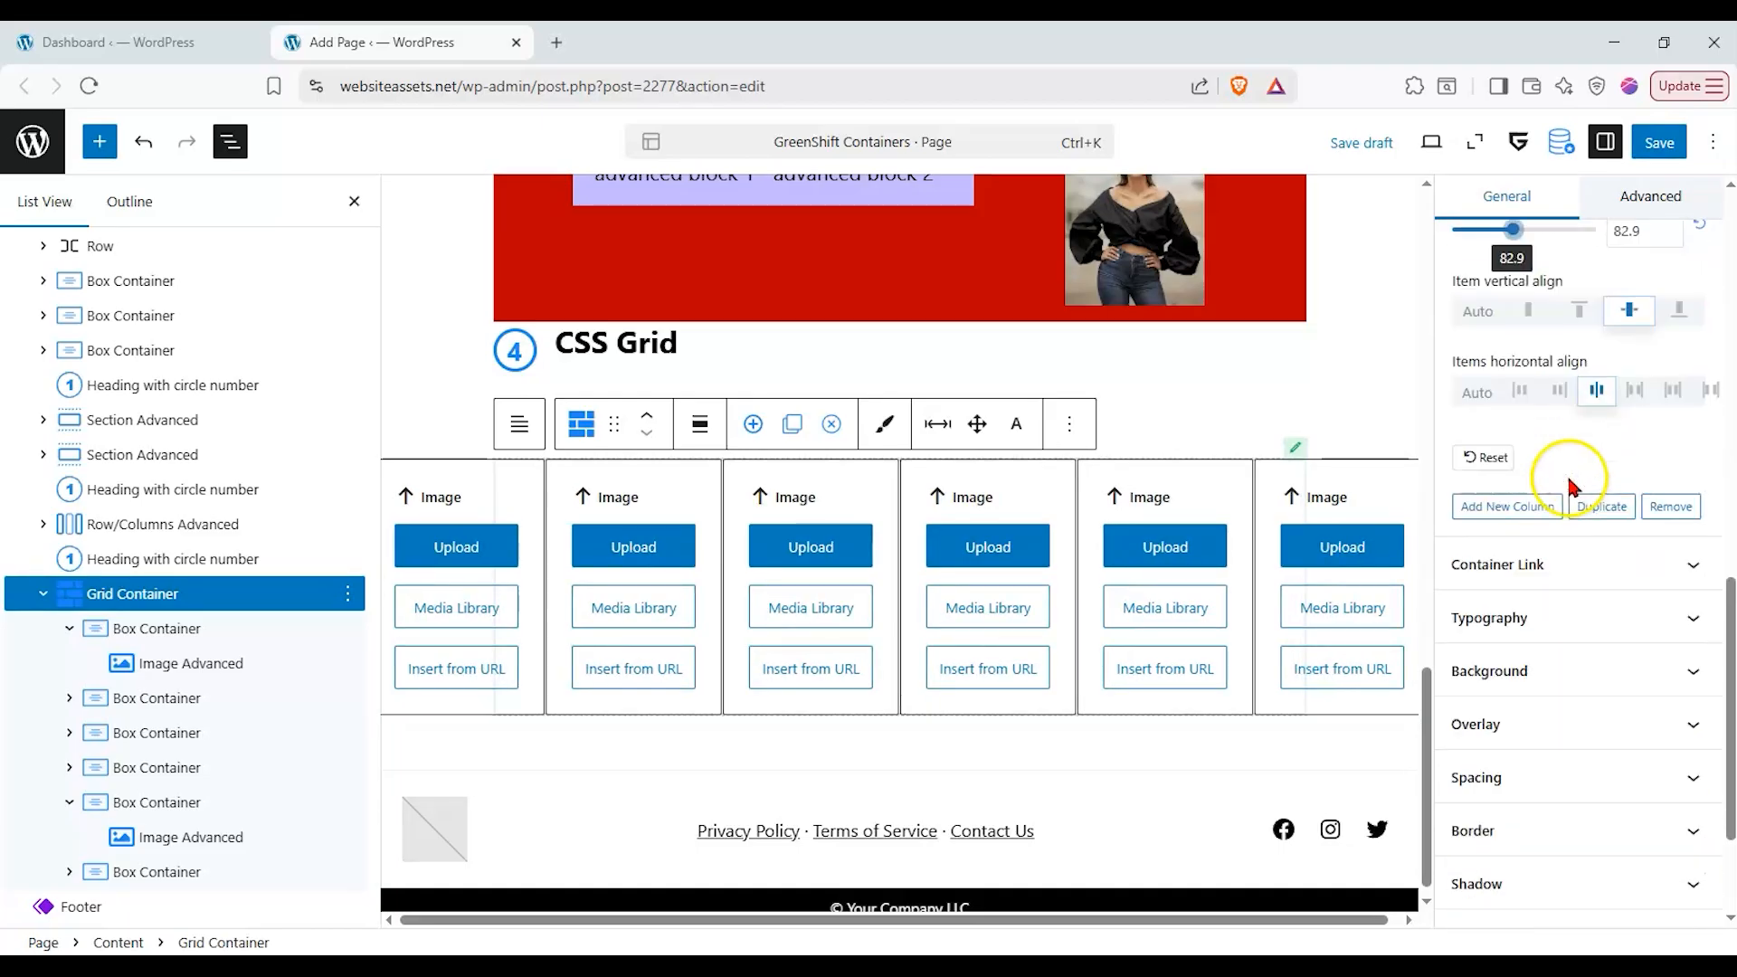
scroll(1642, 572, up, 10)
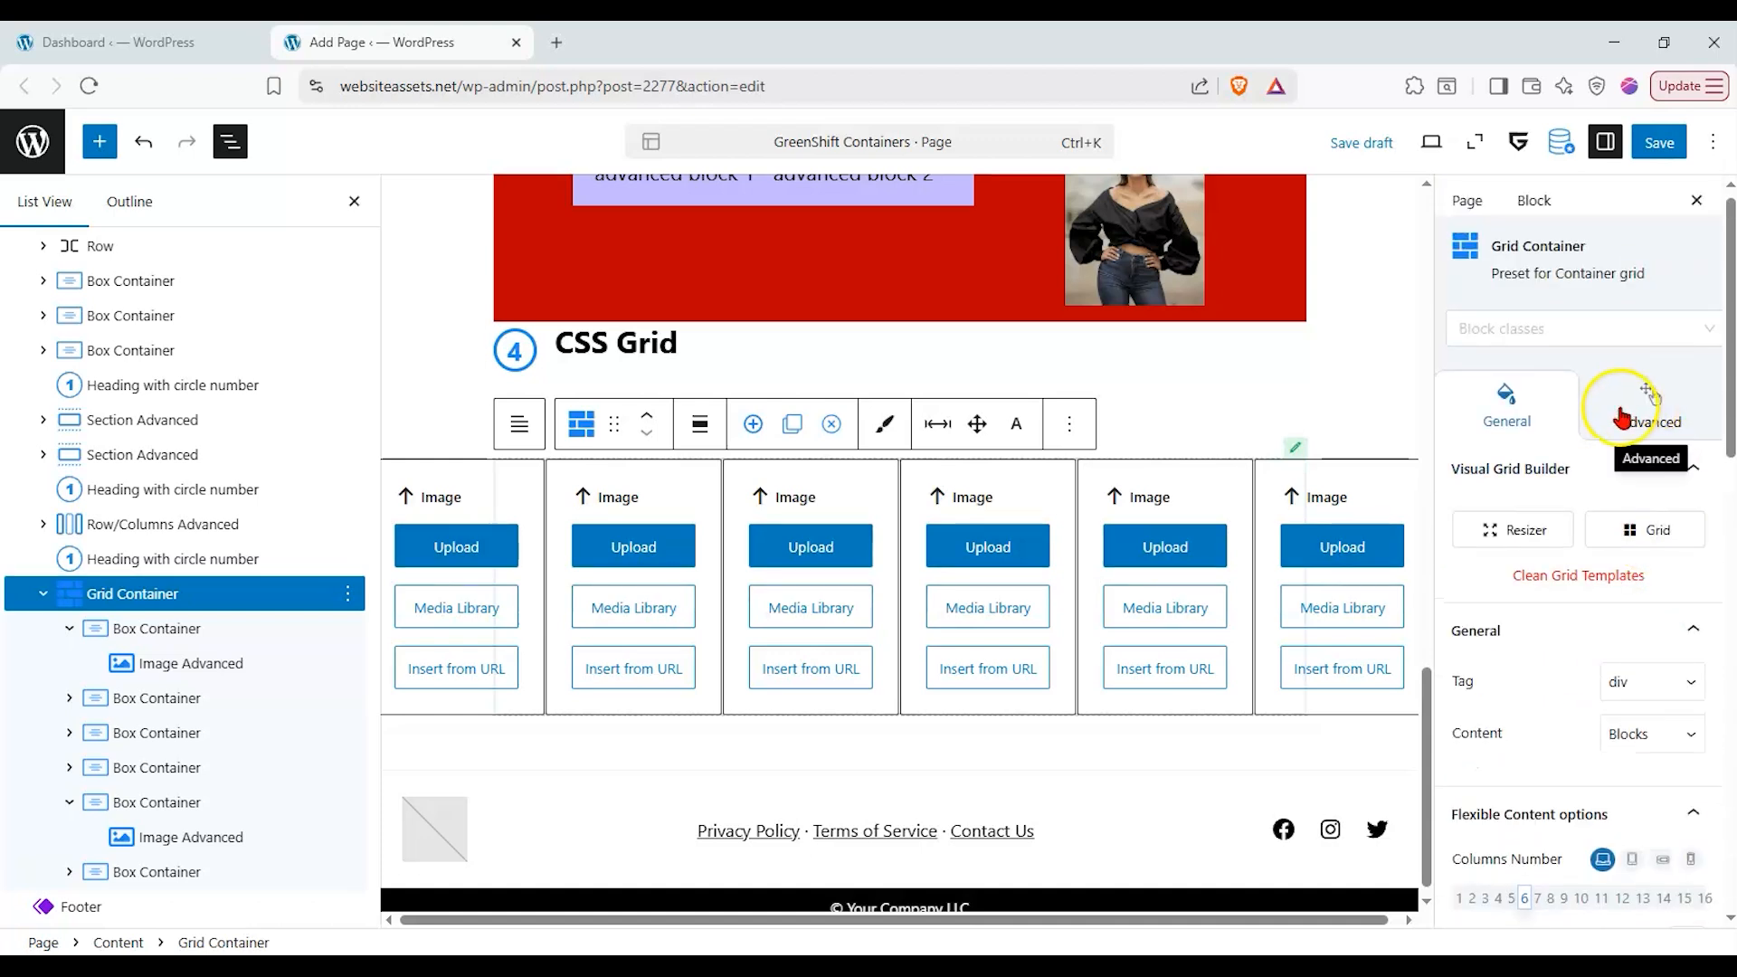
- Insert bg-09-1024x373-1.jpg from the Media Library into the first box container's image placeholder
click(435, 615)
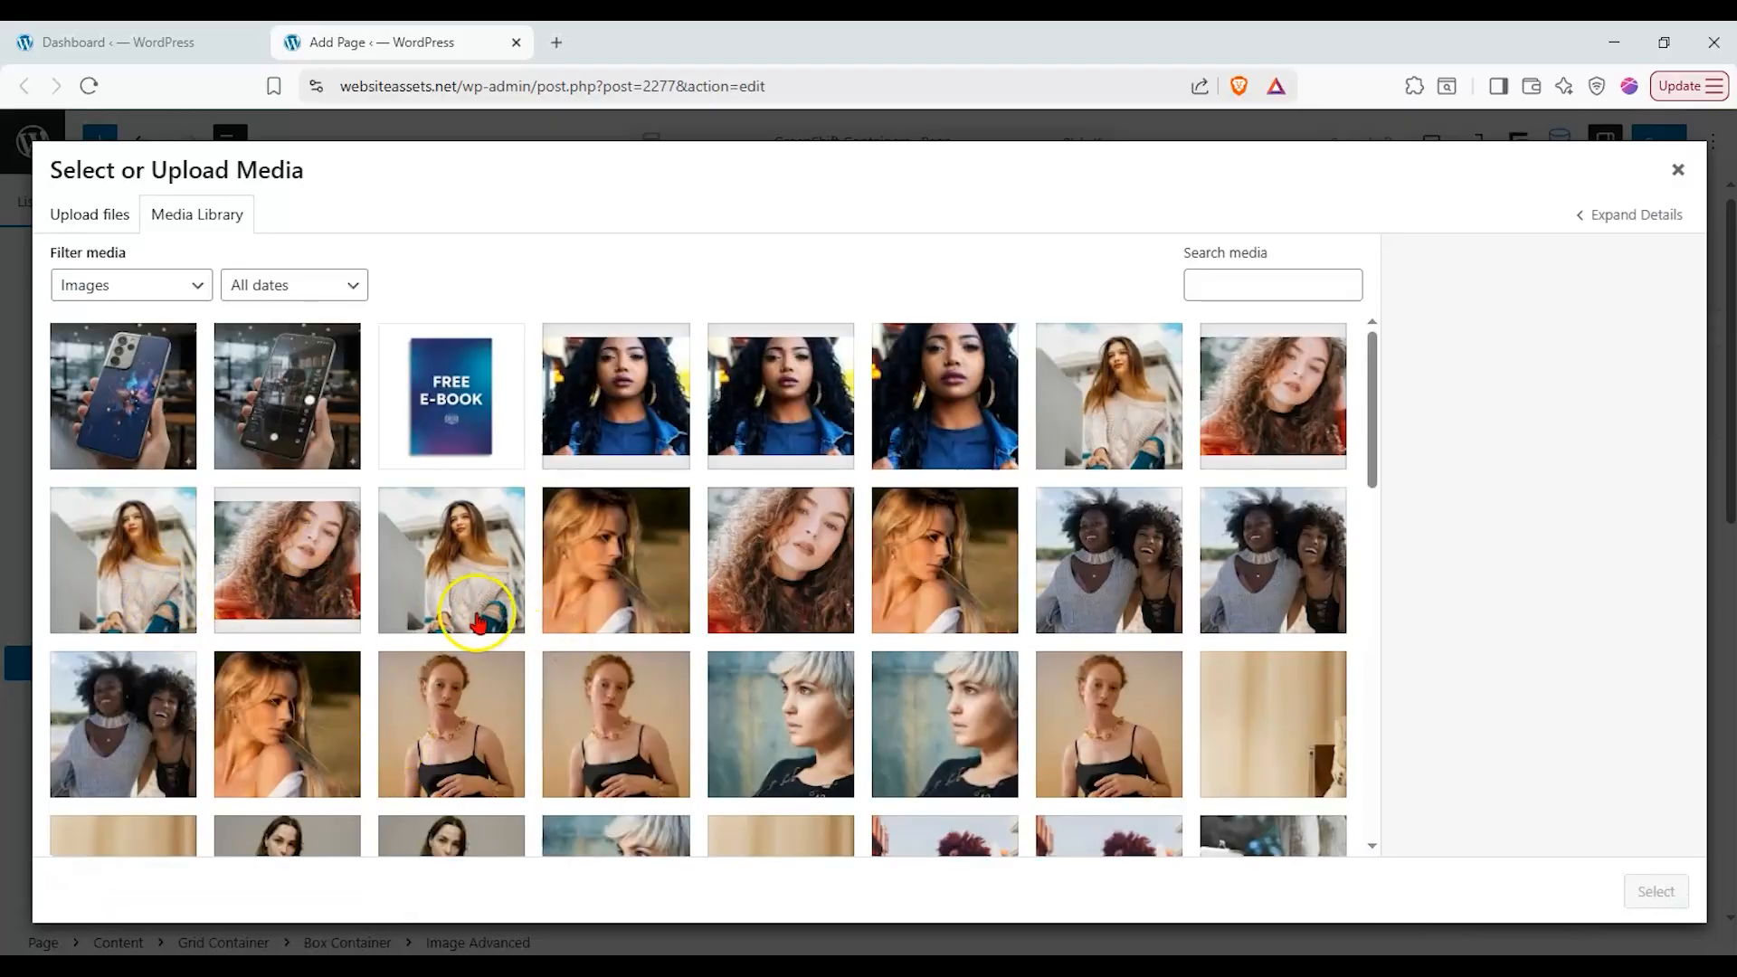
click(615, 398)
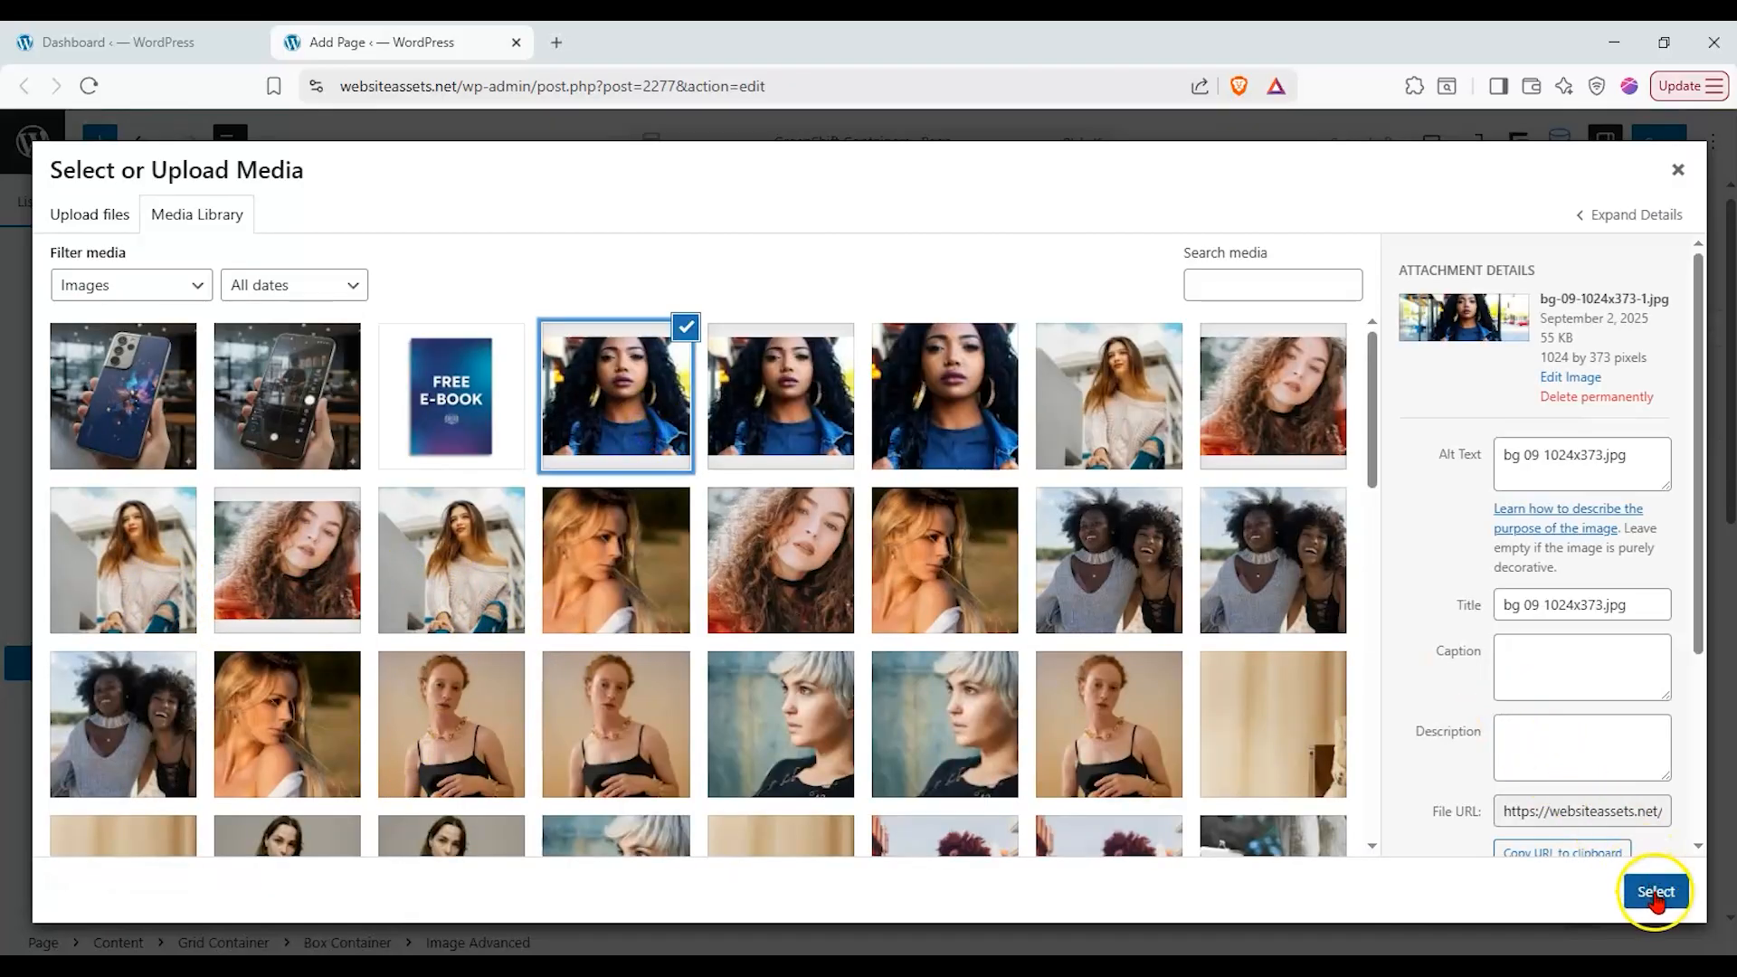
click(1656, 892)
- Insert bg-11-1024x576-1.jpg from the Media Library into the third box container's image placeholder
click(719, 608)
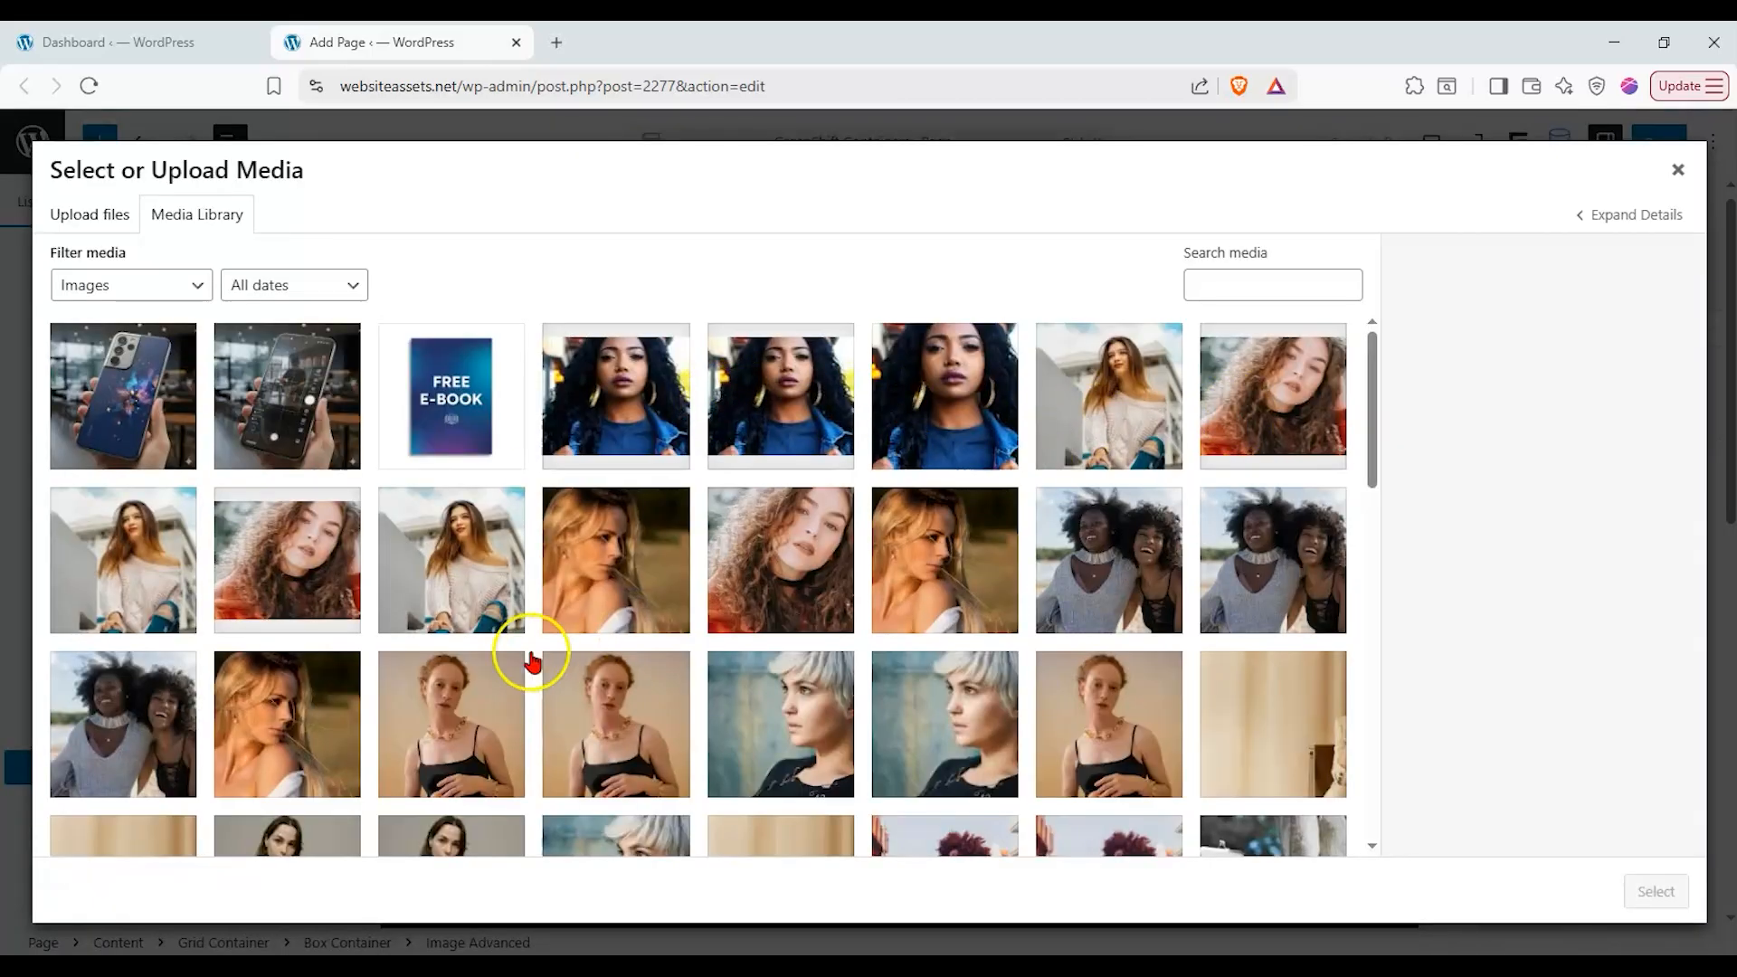
click(462, 622)
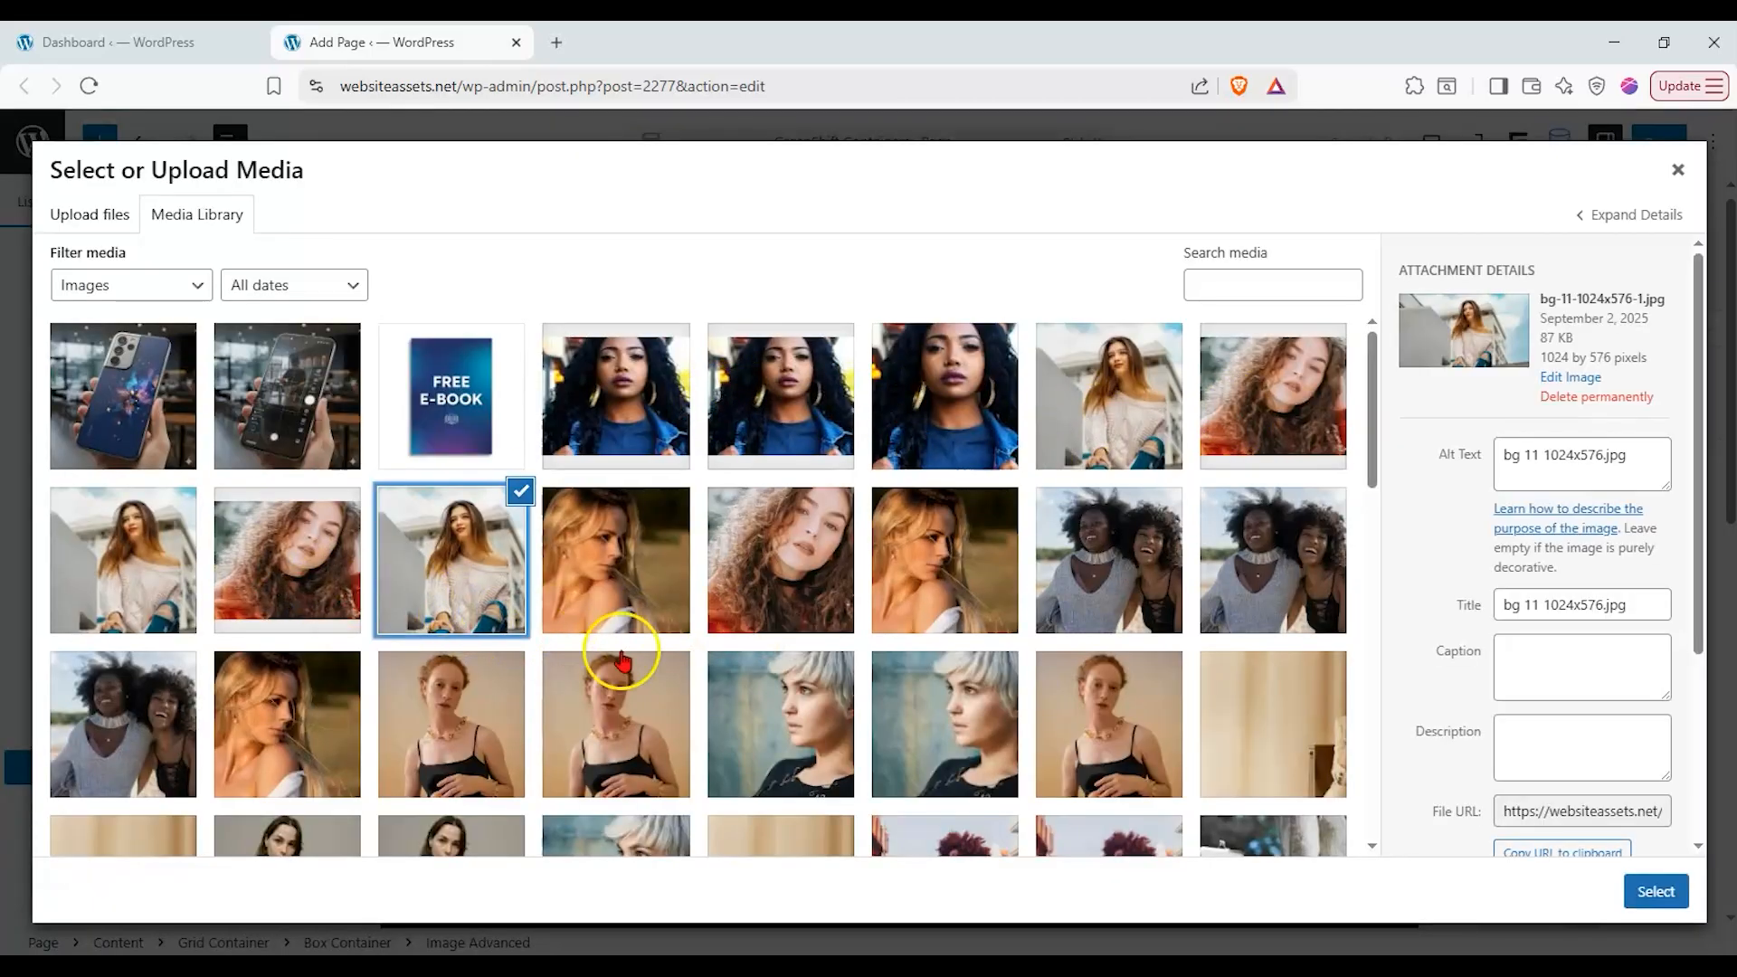
click(1615, 880)
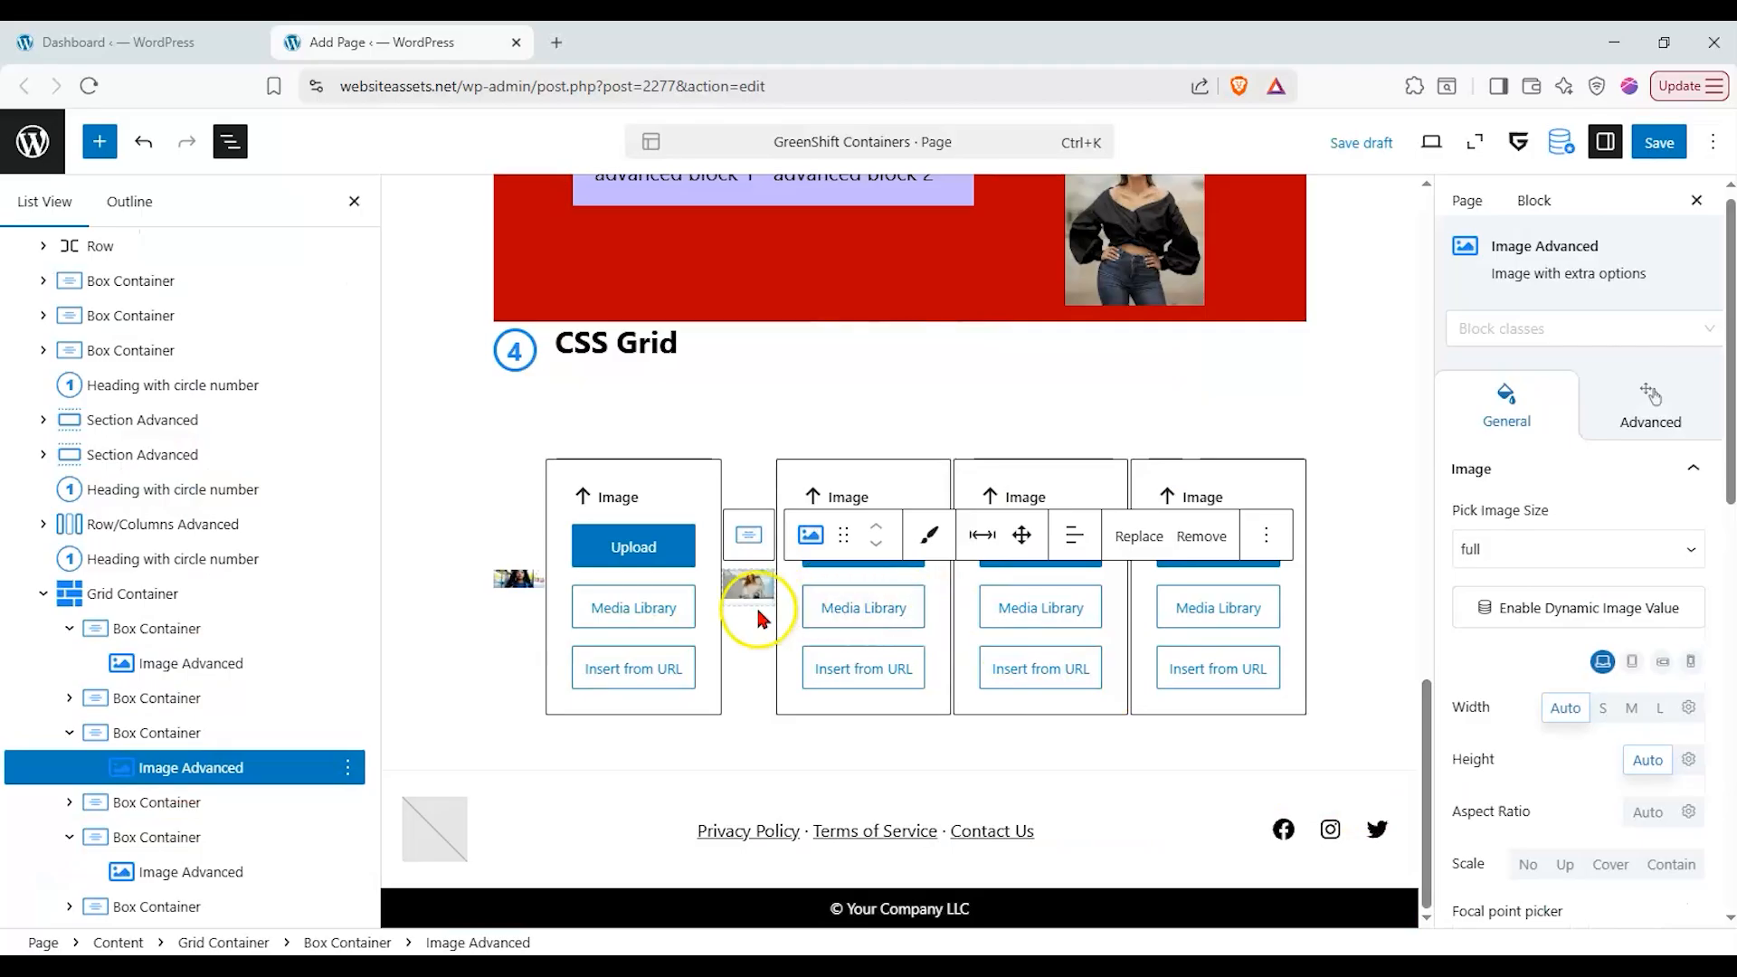
- Insert bg-04-1024x576-1.jpg from the Media Library into the second box container's image placeholder
click(653, 619)
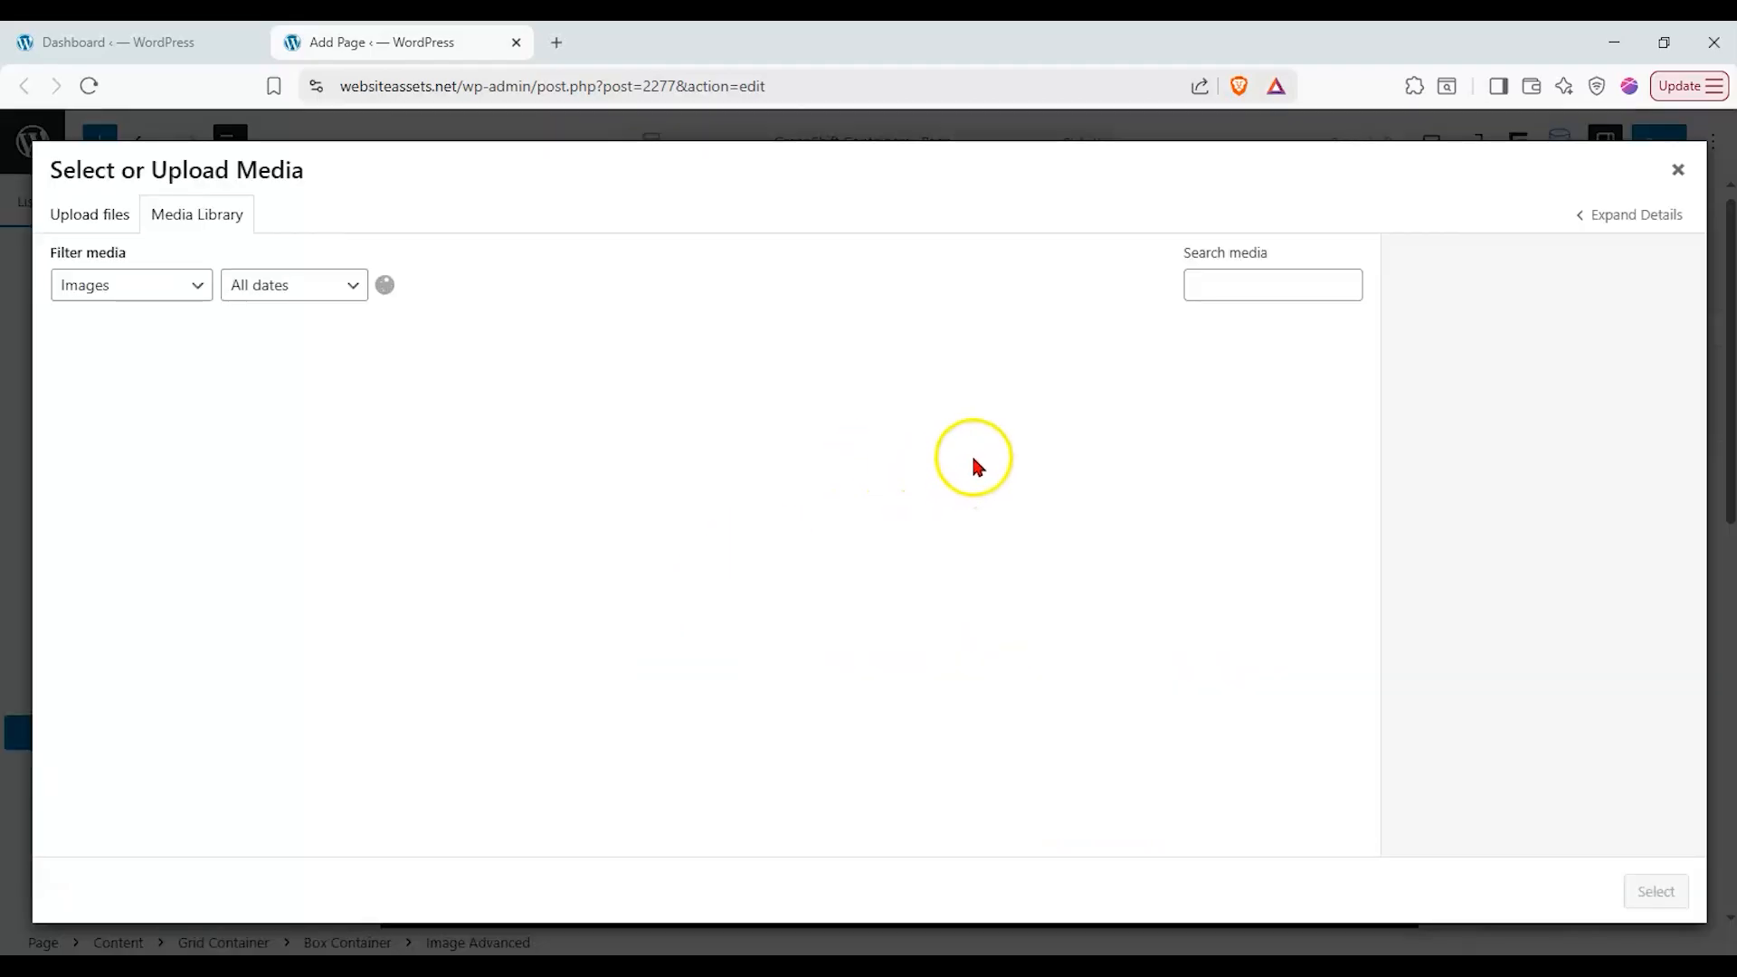
click(1255, 520)
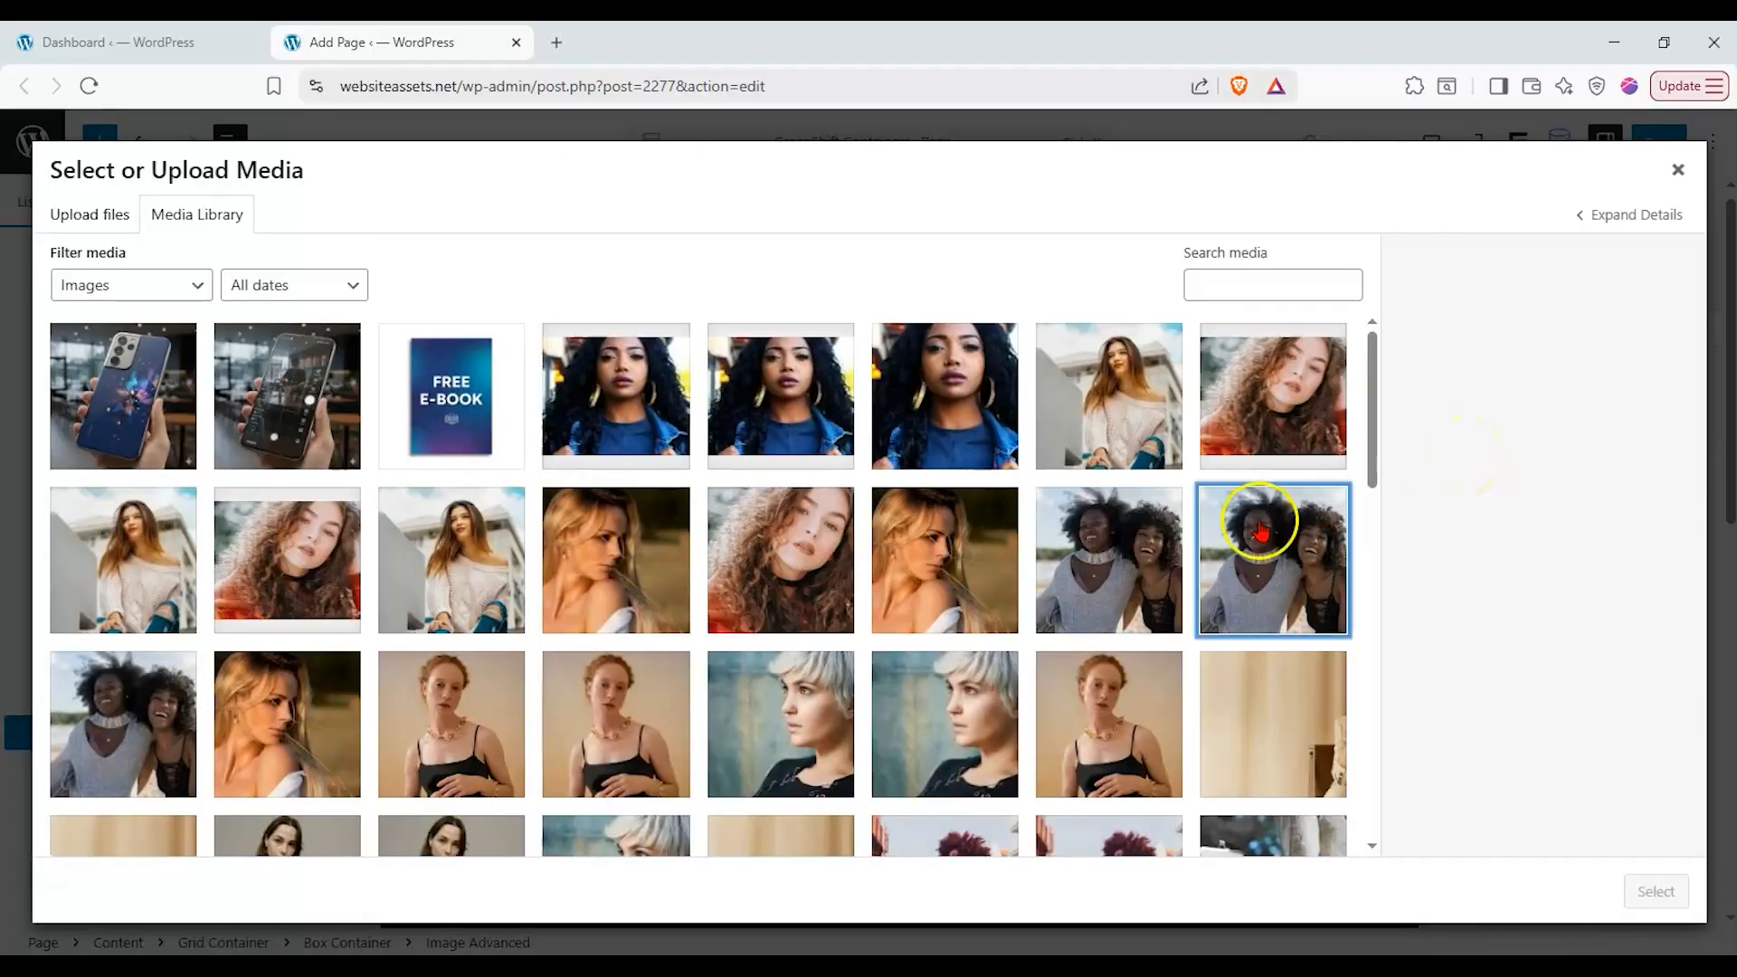
click(1070, 561)
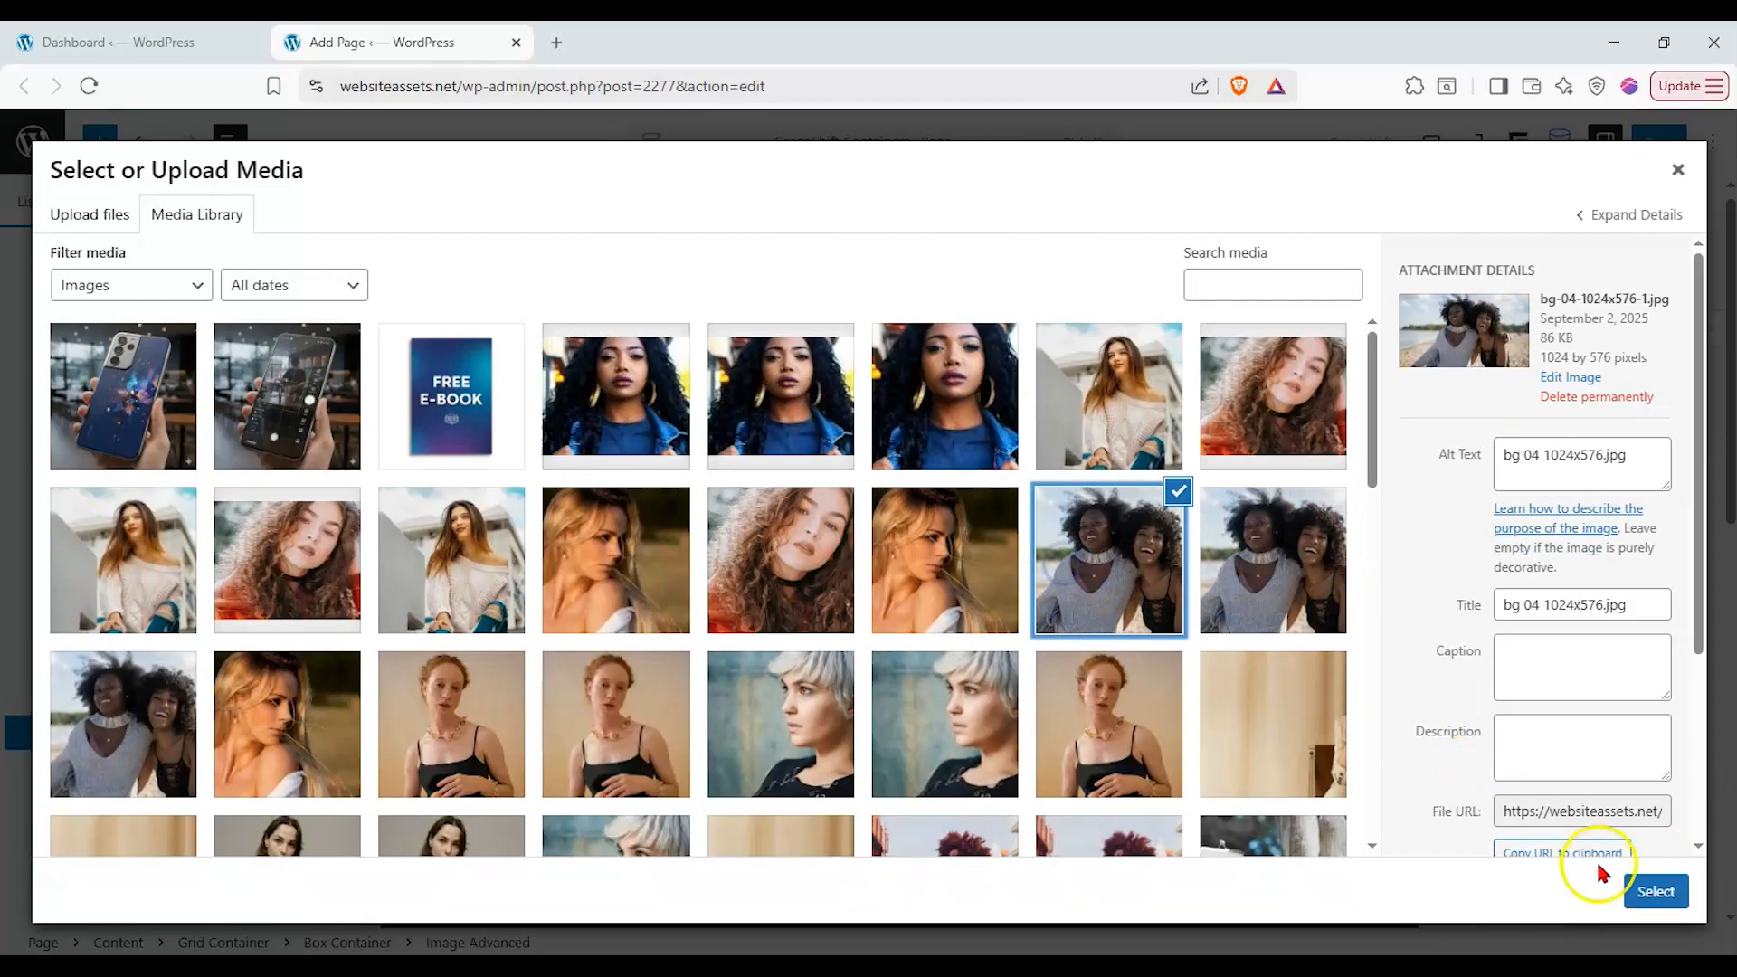
click(1655, 891)
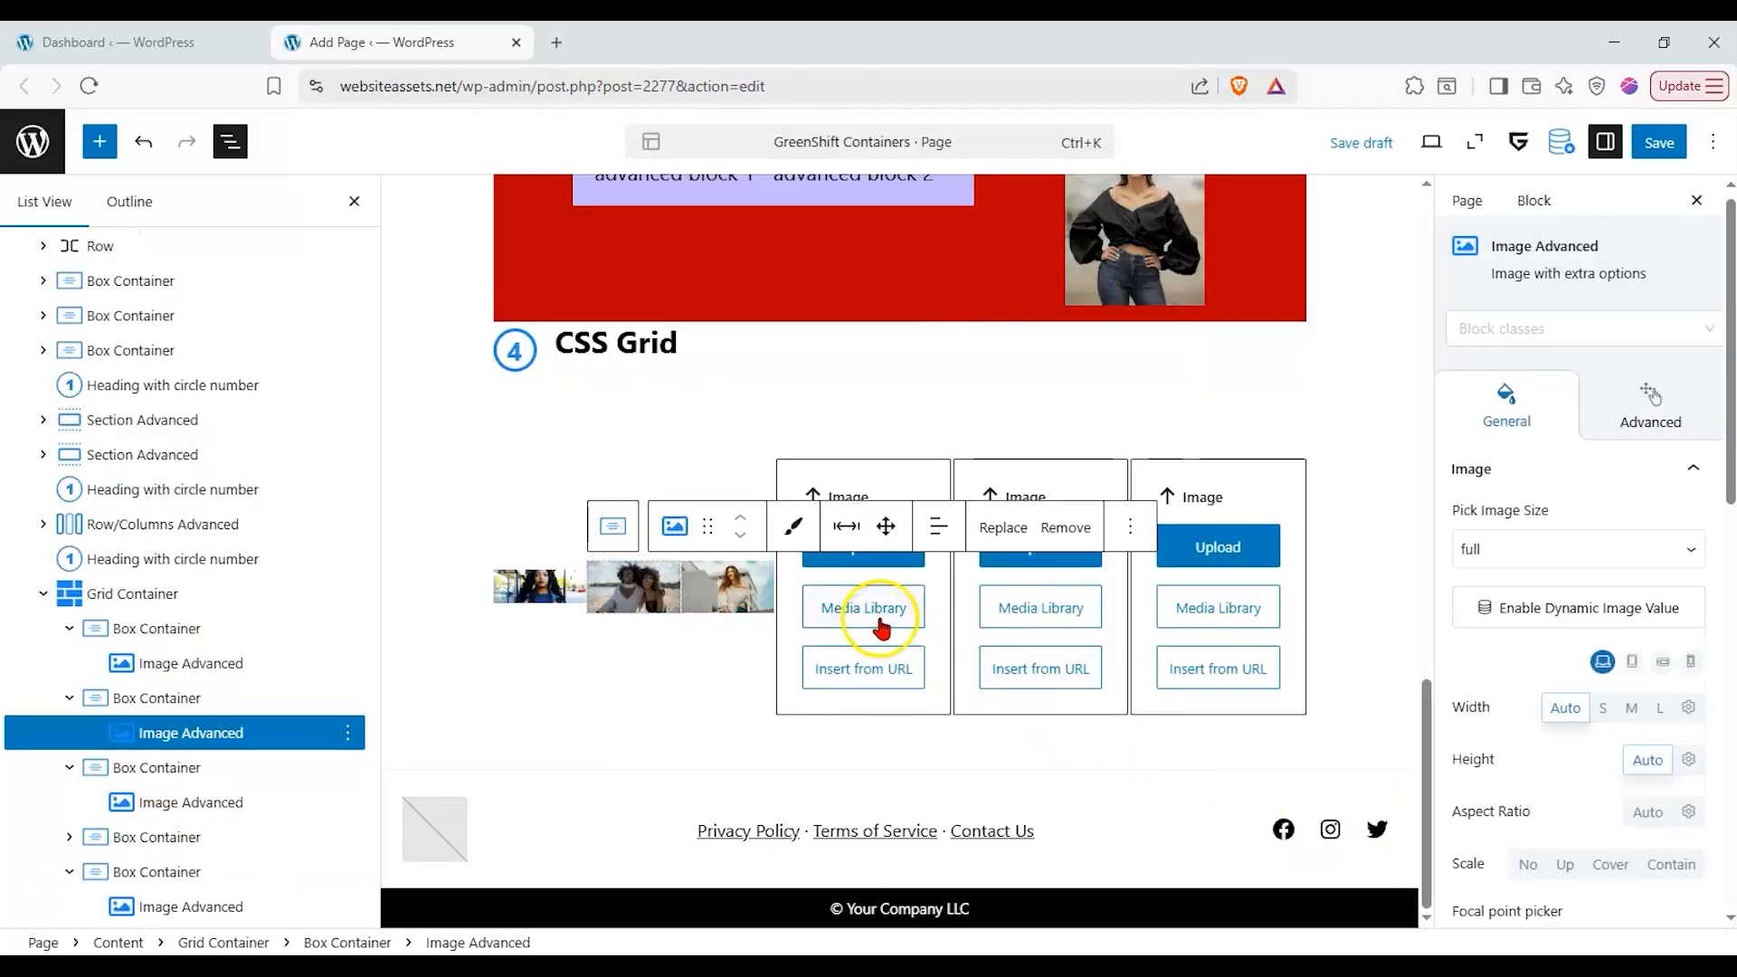
- Insert bg-001-1024x576-1.jpg from the Media Library into the fourth box container's image placeholder
click(880, 624)
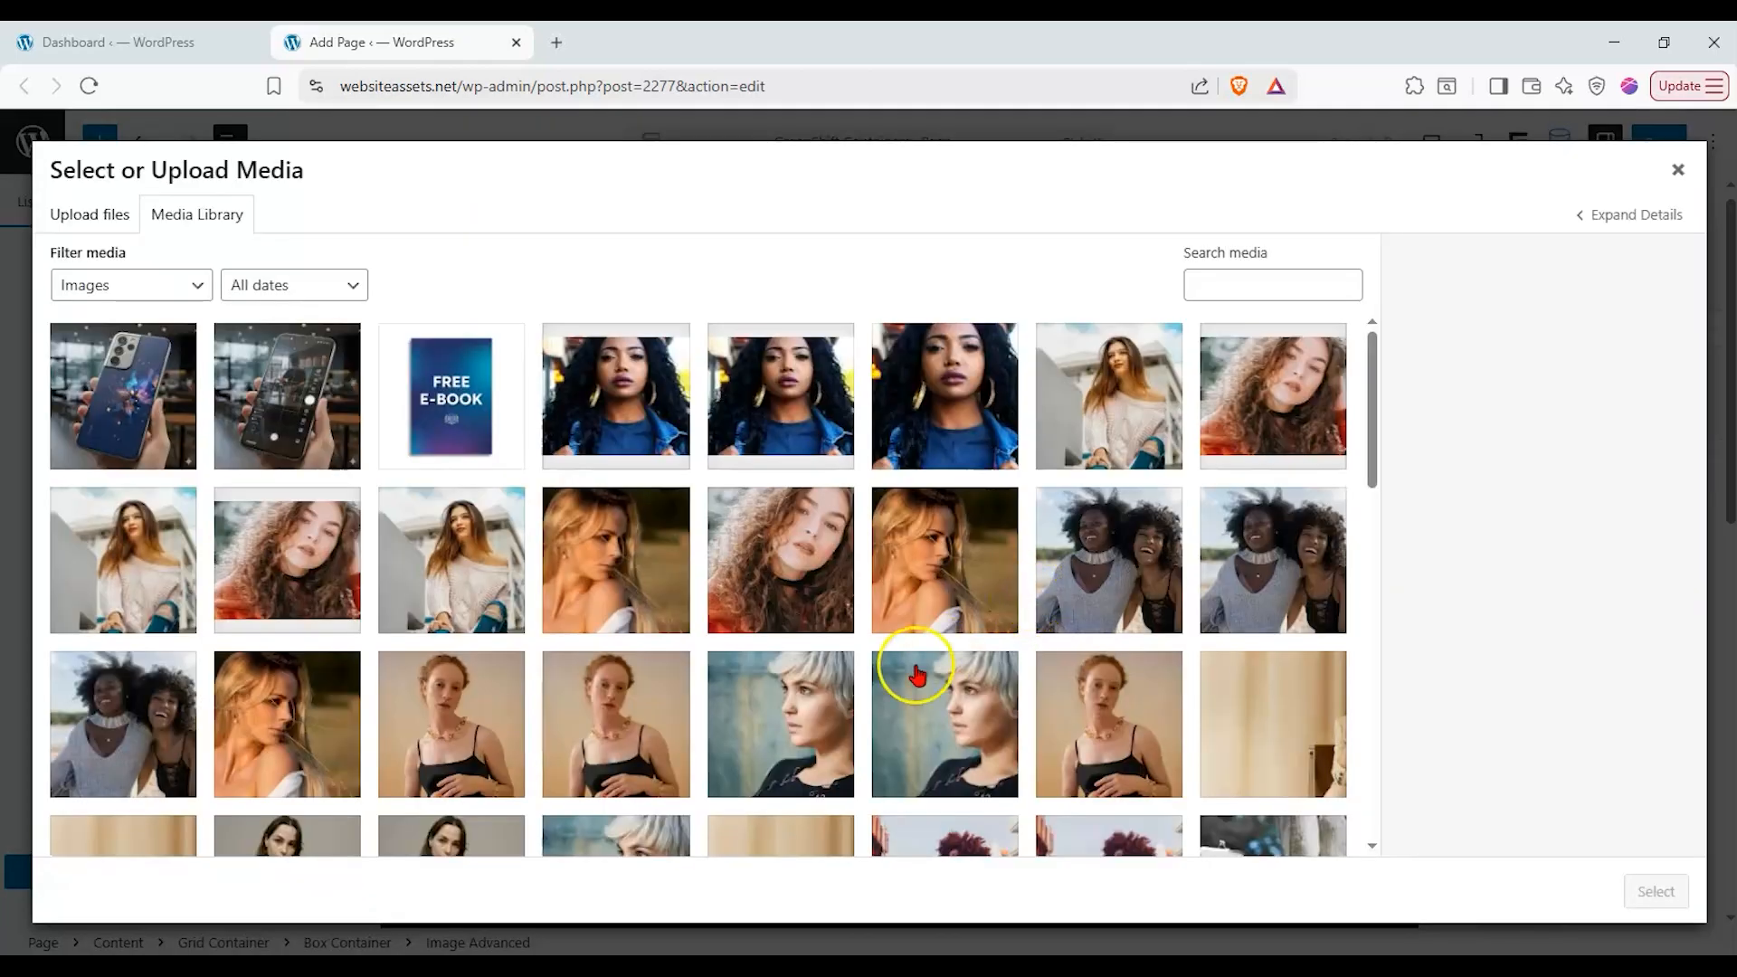
scroll(995, 616, down, 3)
click(503, 696)
click(298, 668)
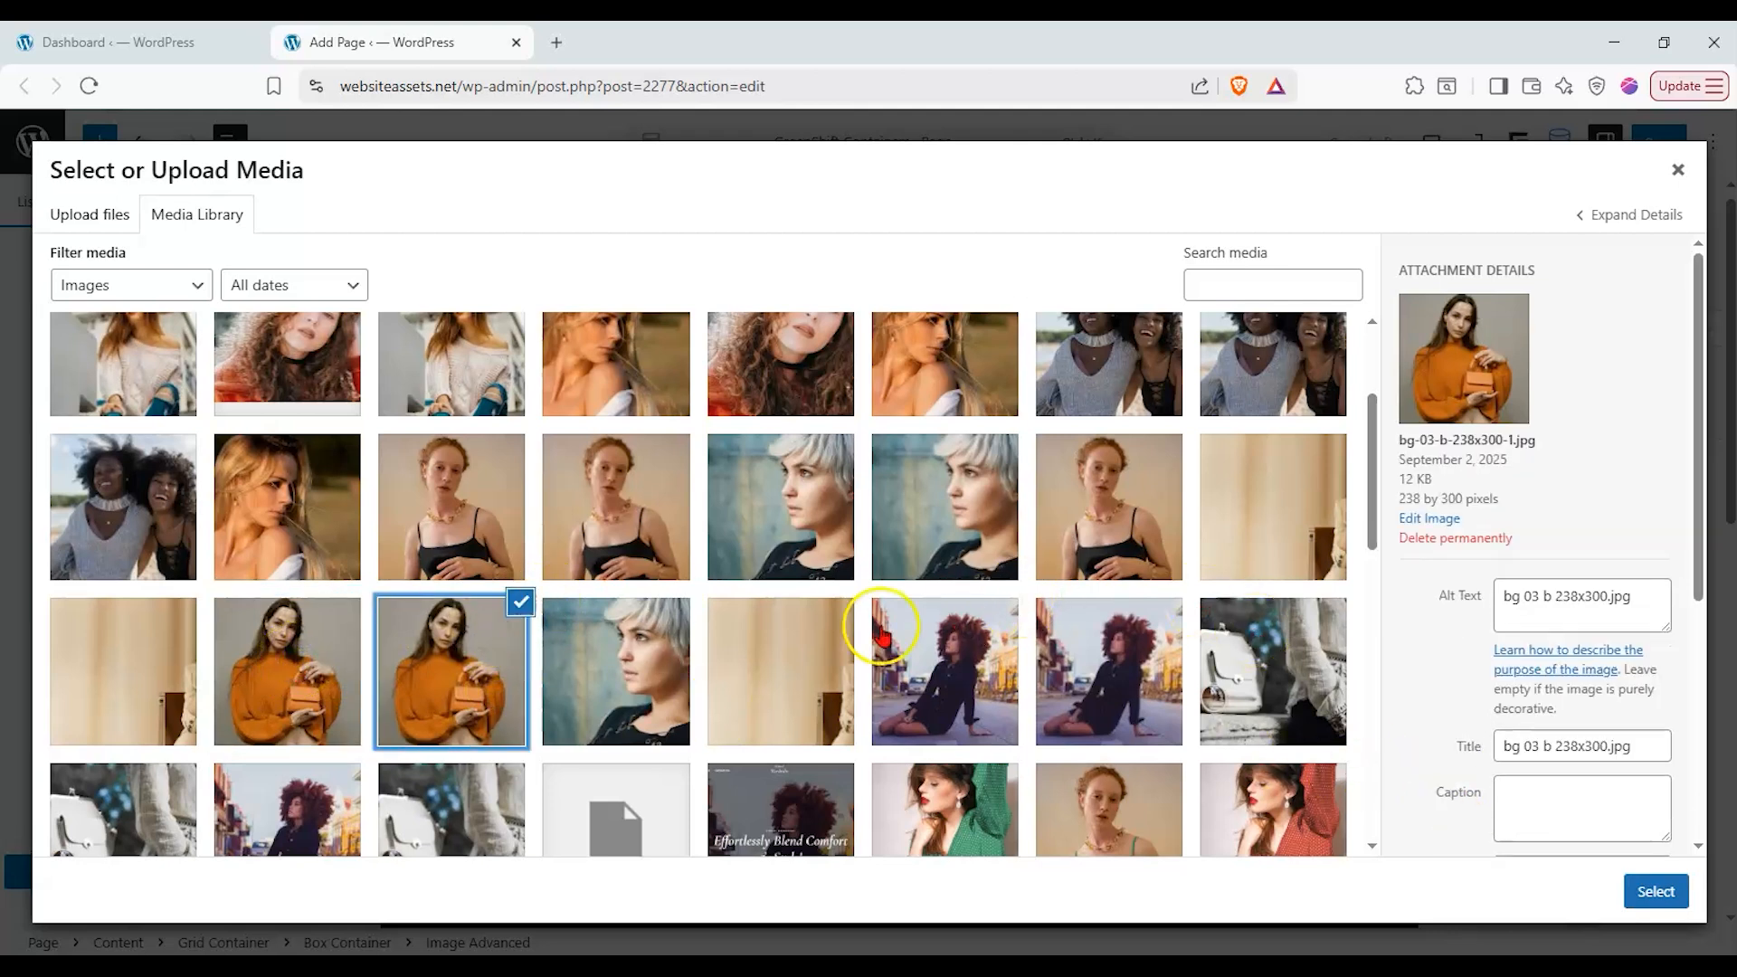
click(650, 663)
click(914, 669)
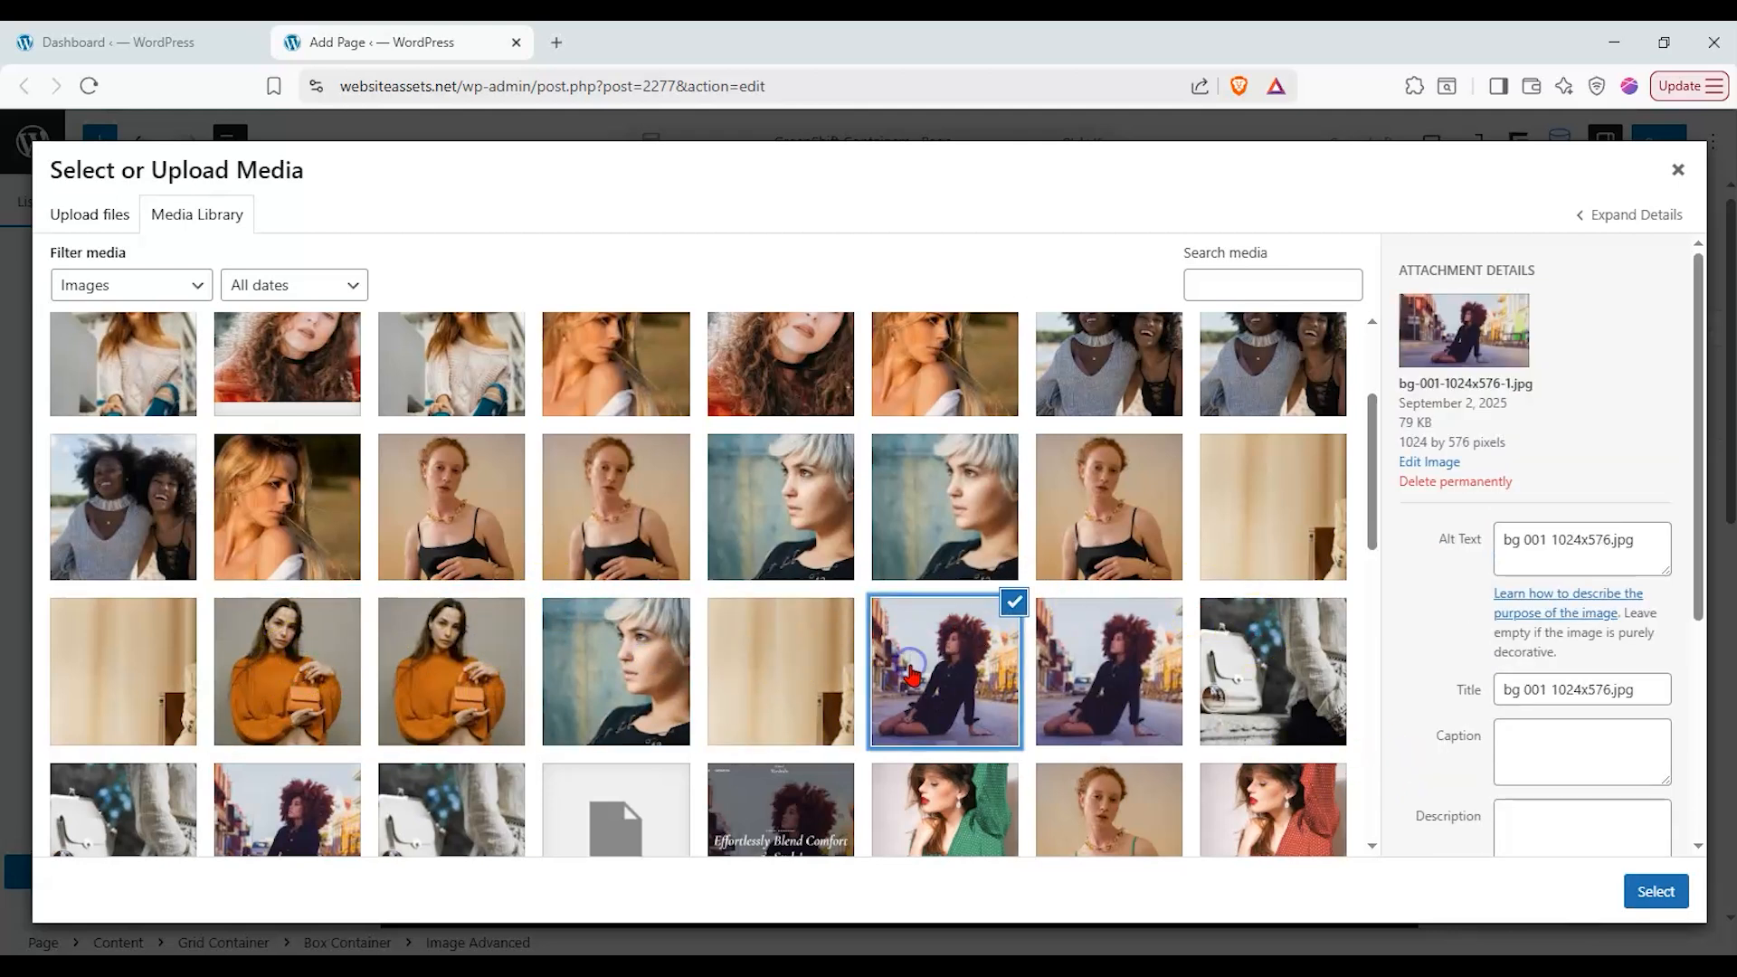
click(1073, 695)
click(977, 688)
click(1656, 889)
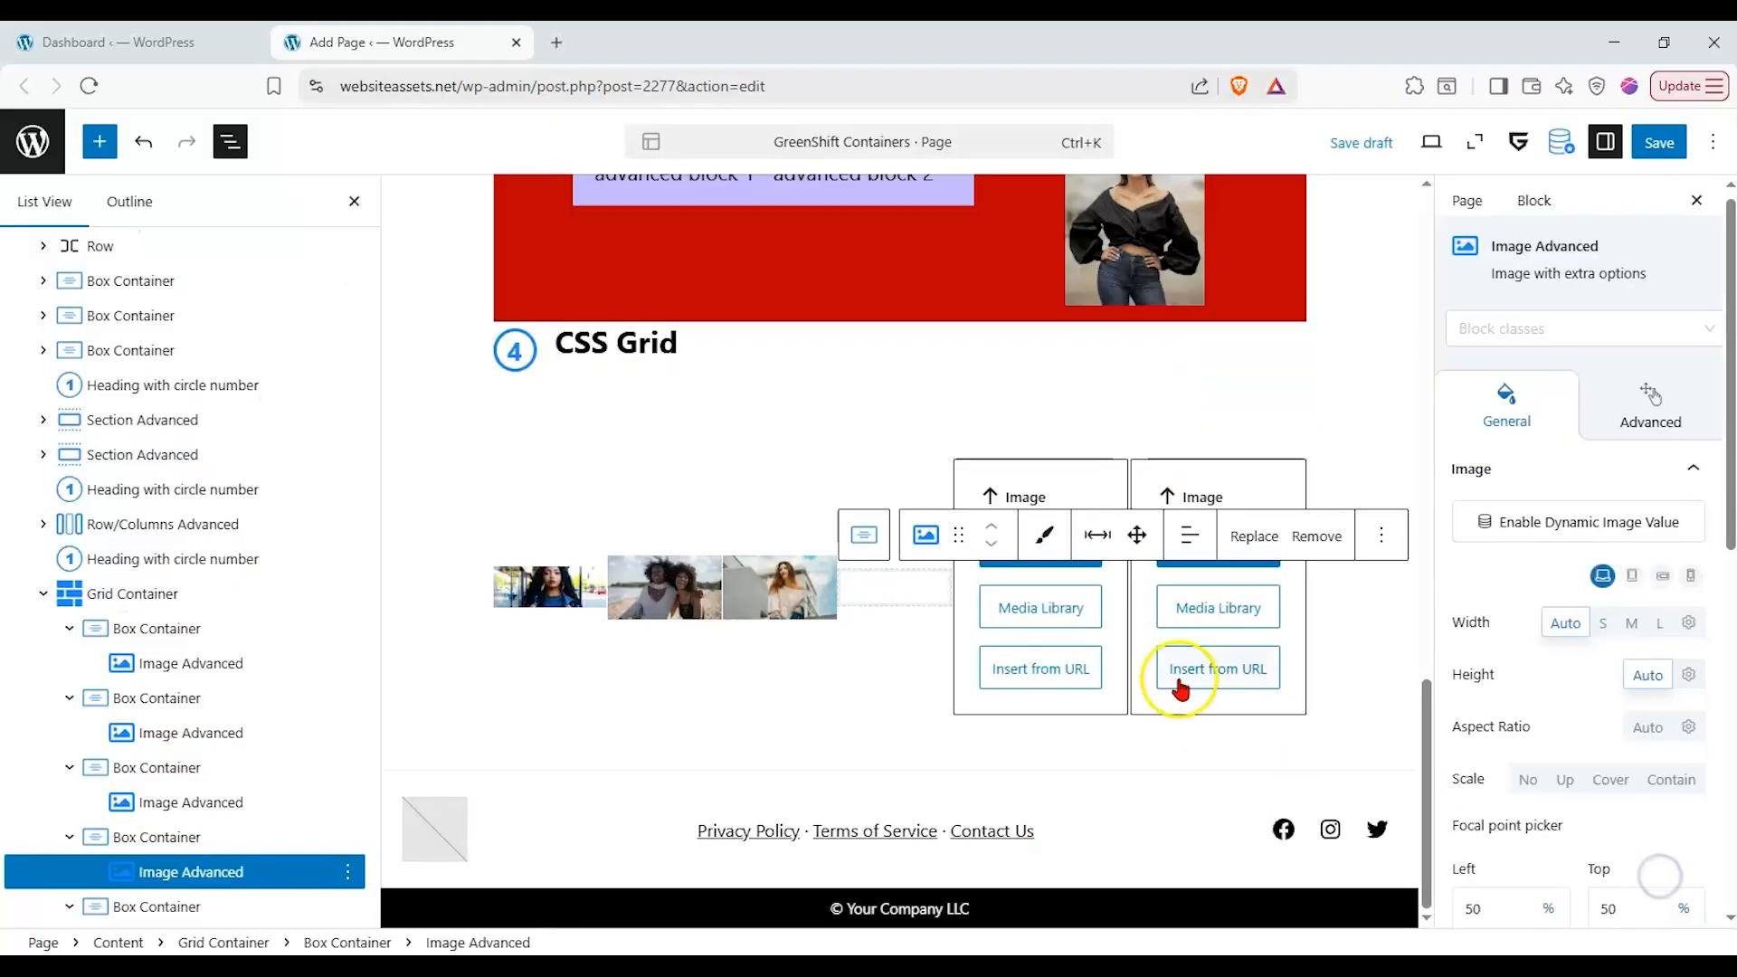
- Insert img-06-a-black.jpg from the Media Library into the fifth box container's image placeholder
click(1045, 616)
scroll(833, 561, down, 5)
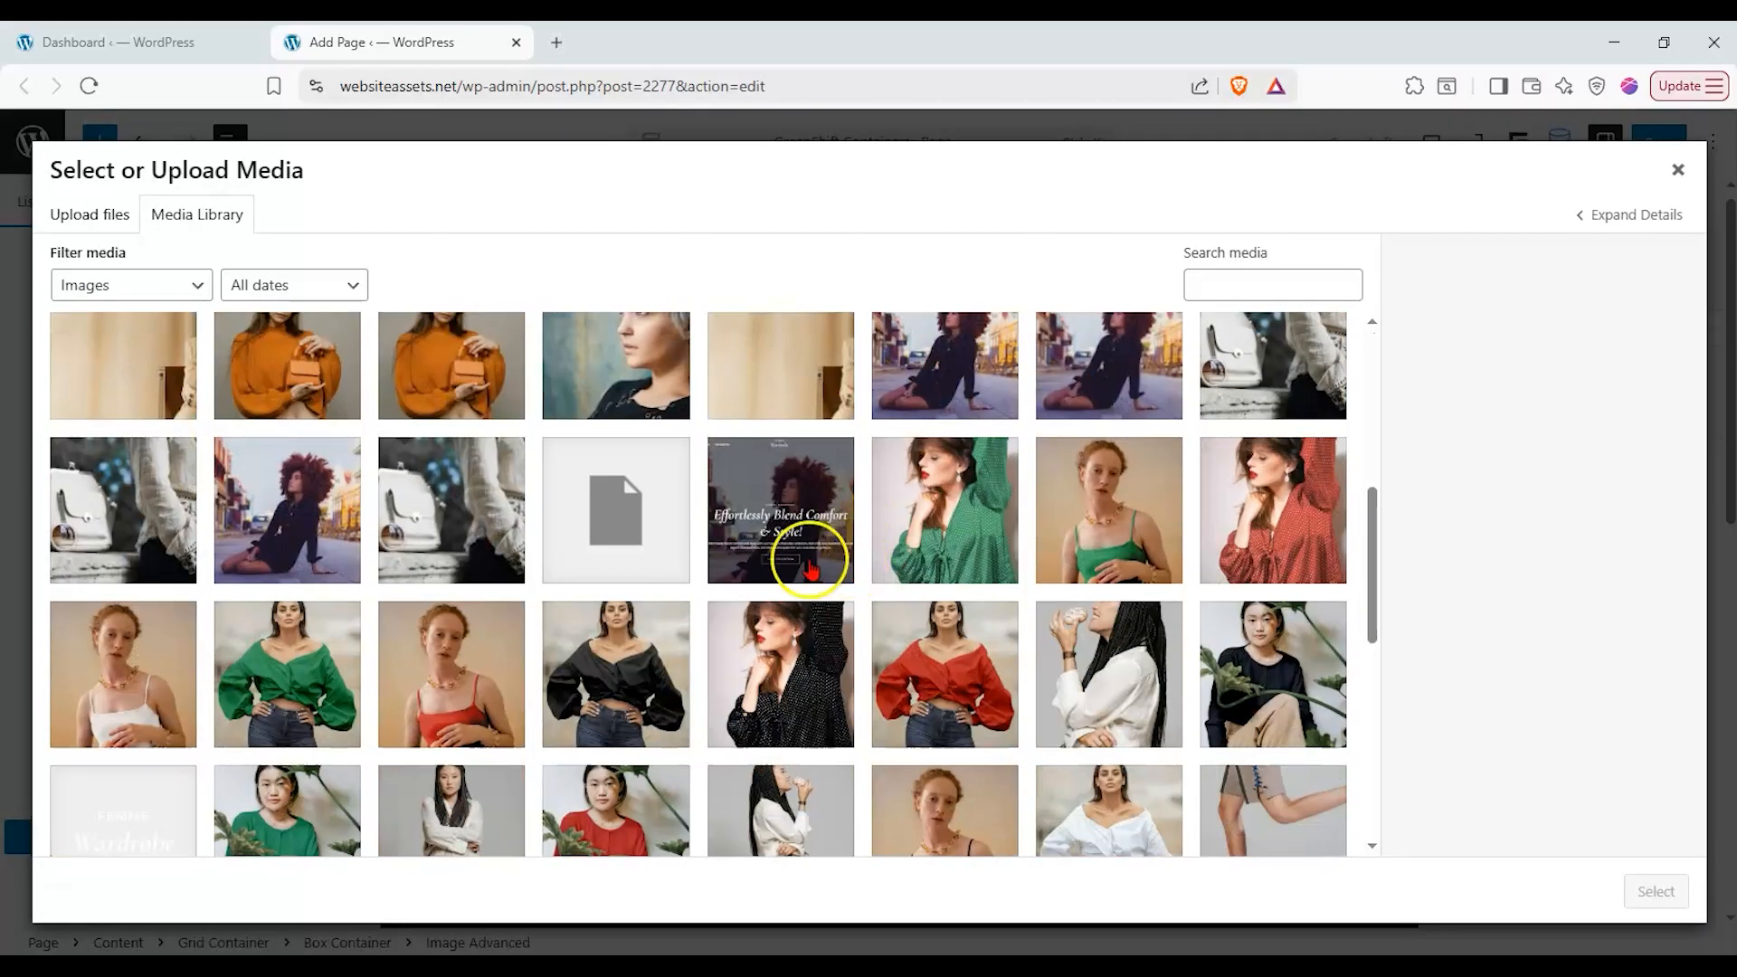
click(724, 615)
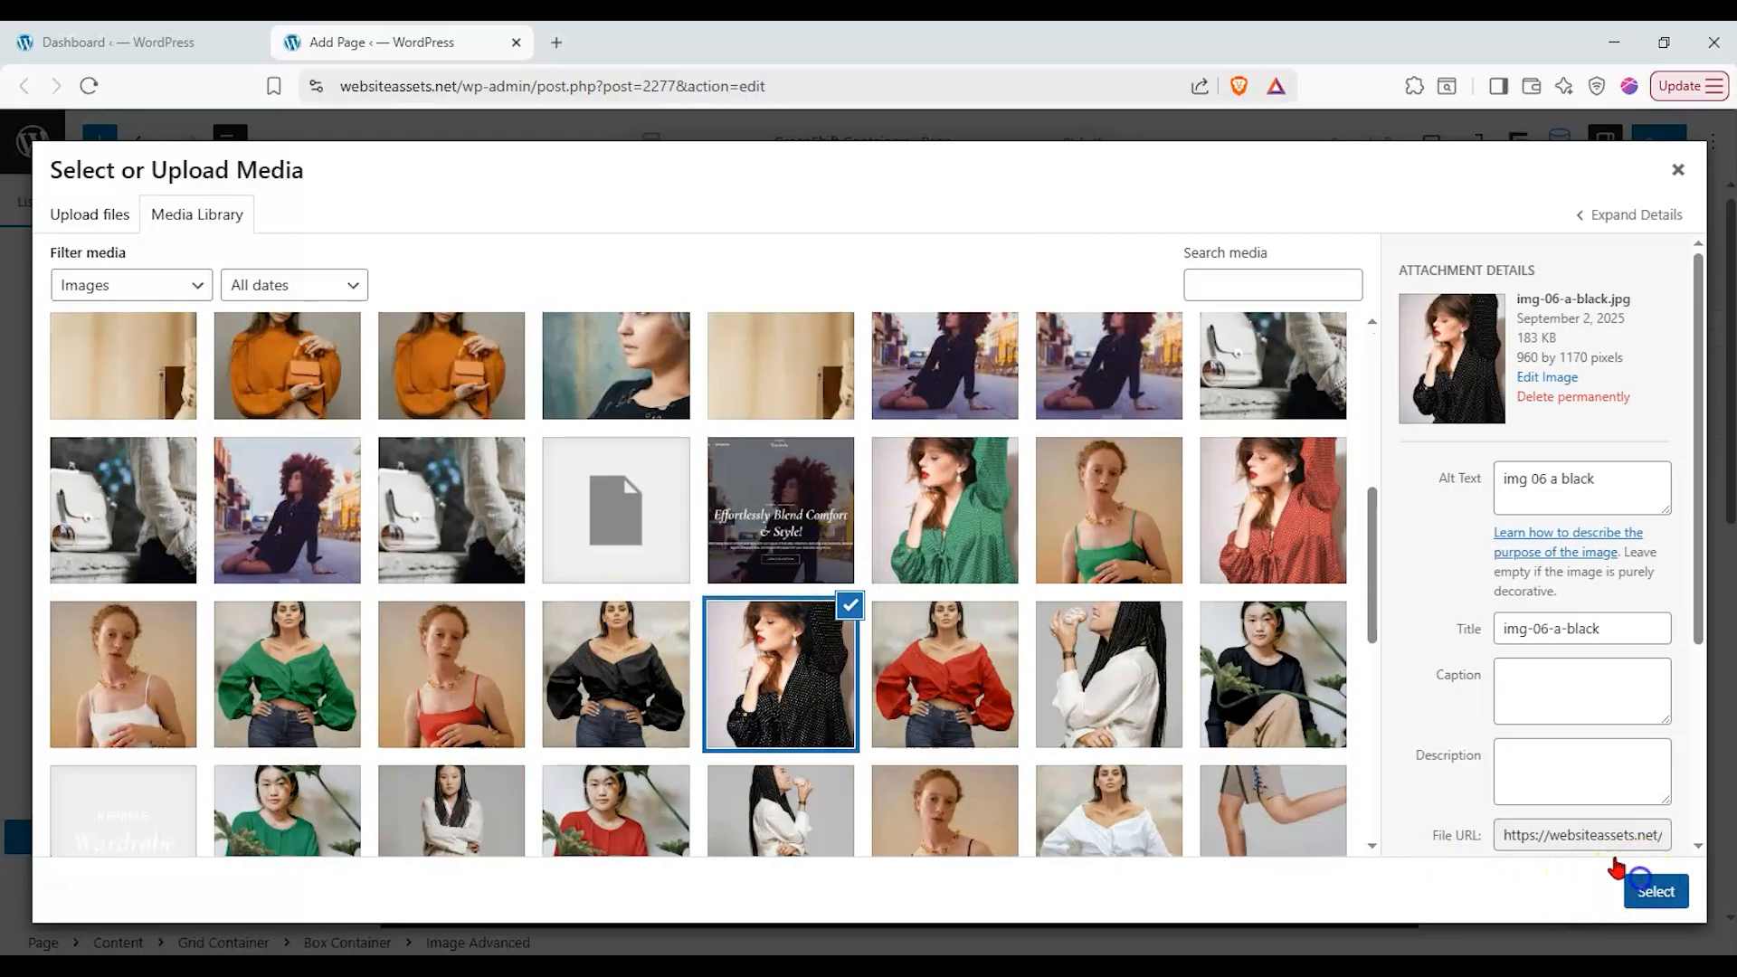
click(1654, 891)
- Insert img-05-a-green.jpg from the Media Library into the sixth box container's image placeholder
click(1196, 612)
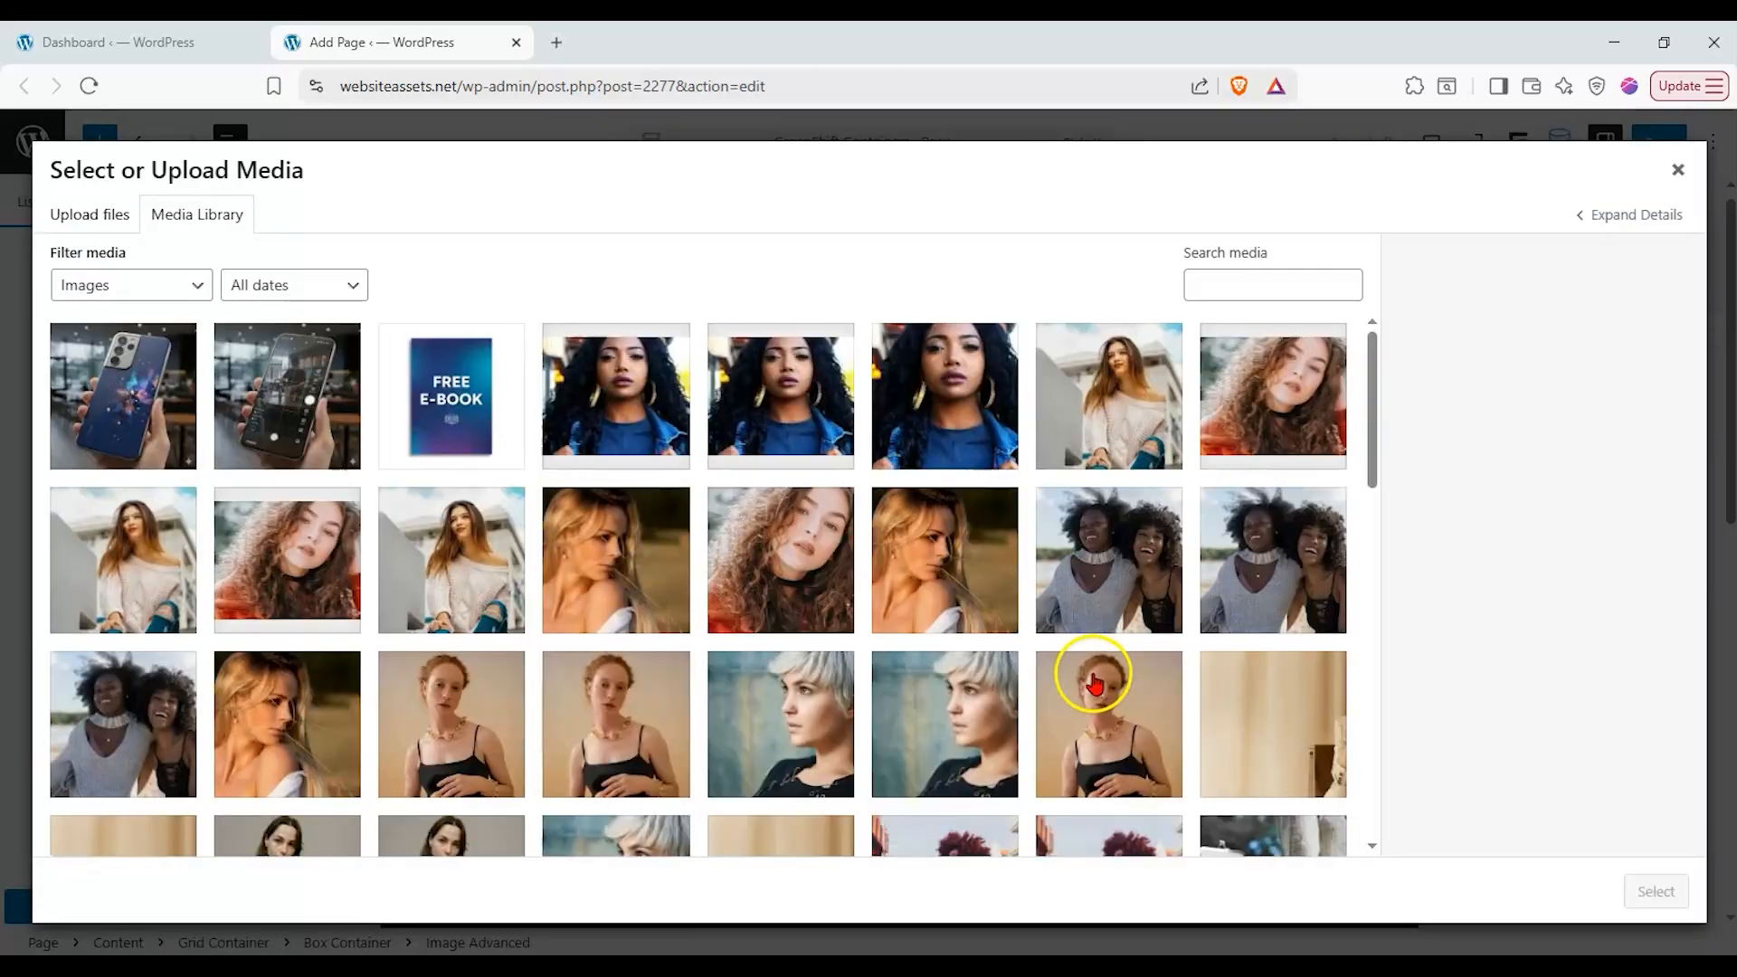
scroll(1095, 683, down, 3)
click(1122, 683)
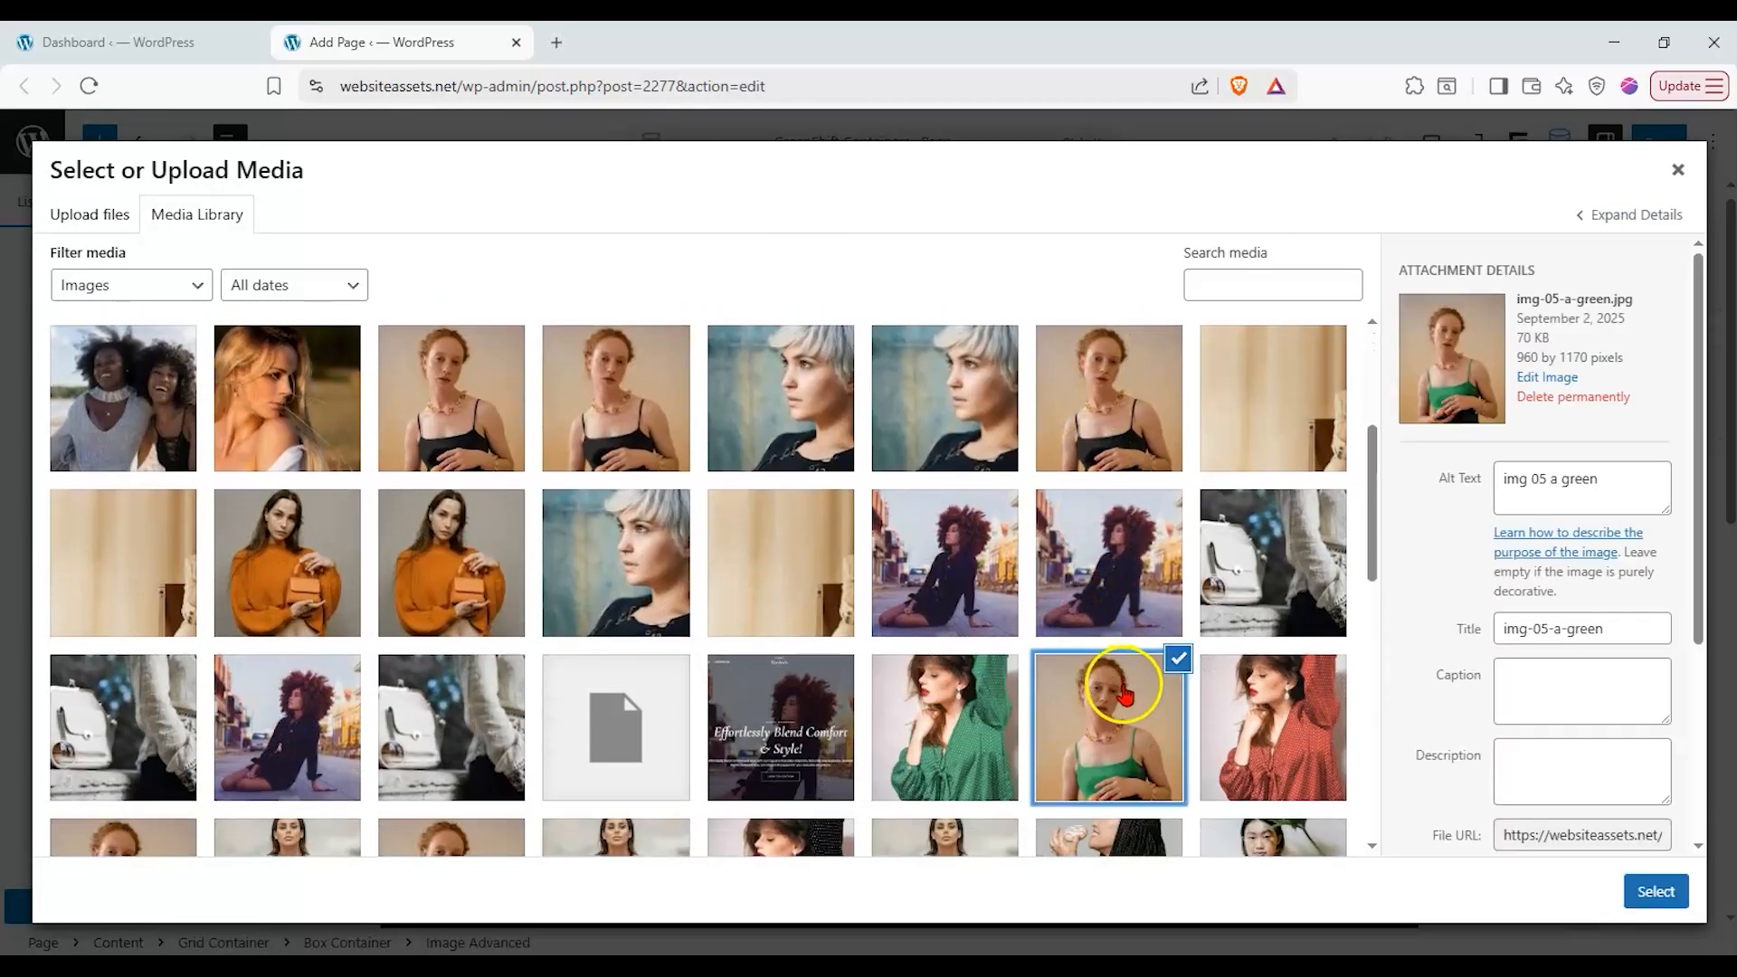
click(1656, 891)
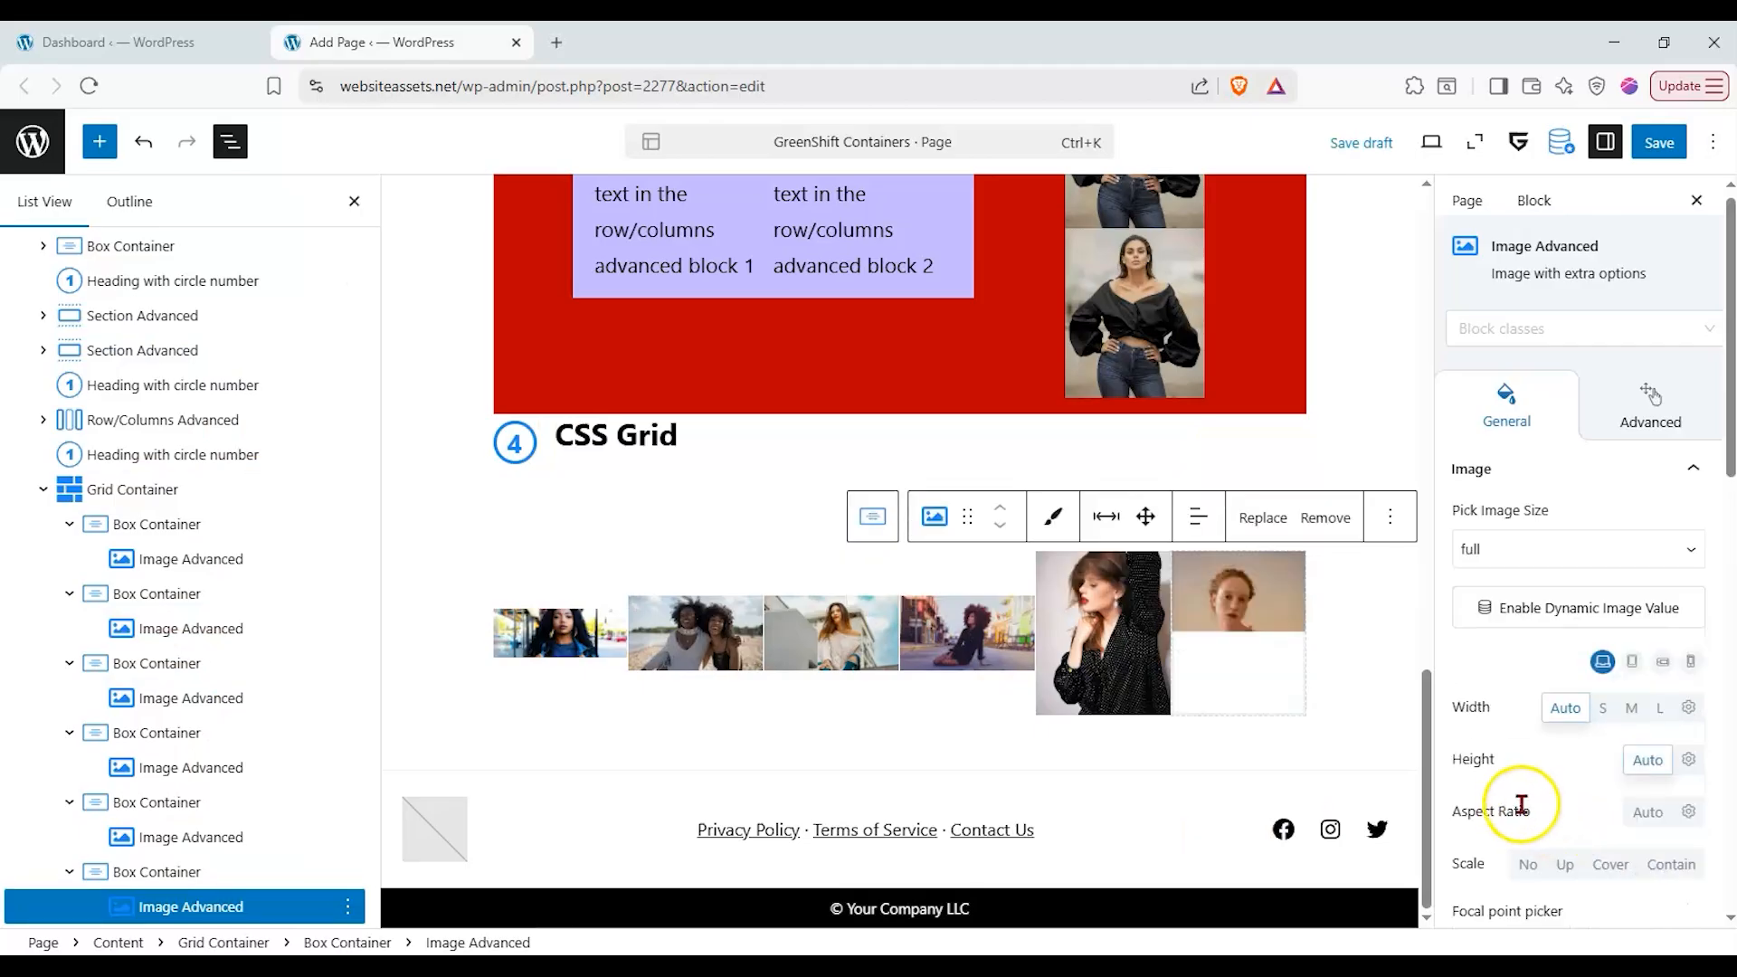
- Set the Grid Container's height to 86 px, side gap to 17.2 px and row gap to 70.4 px
click(591, 658)
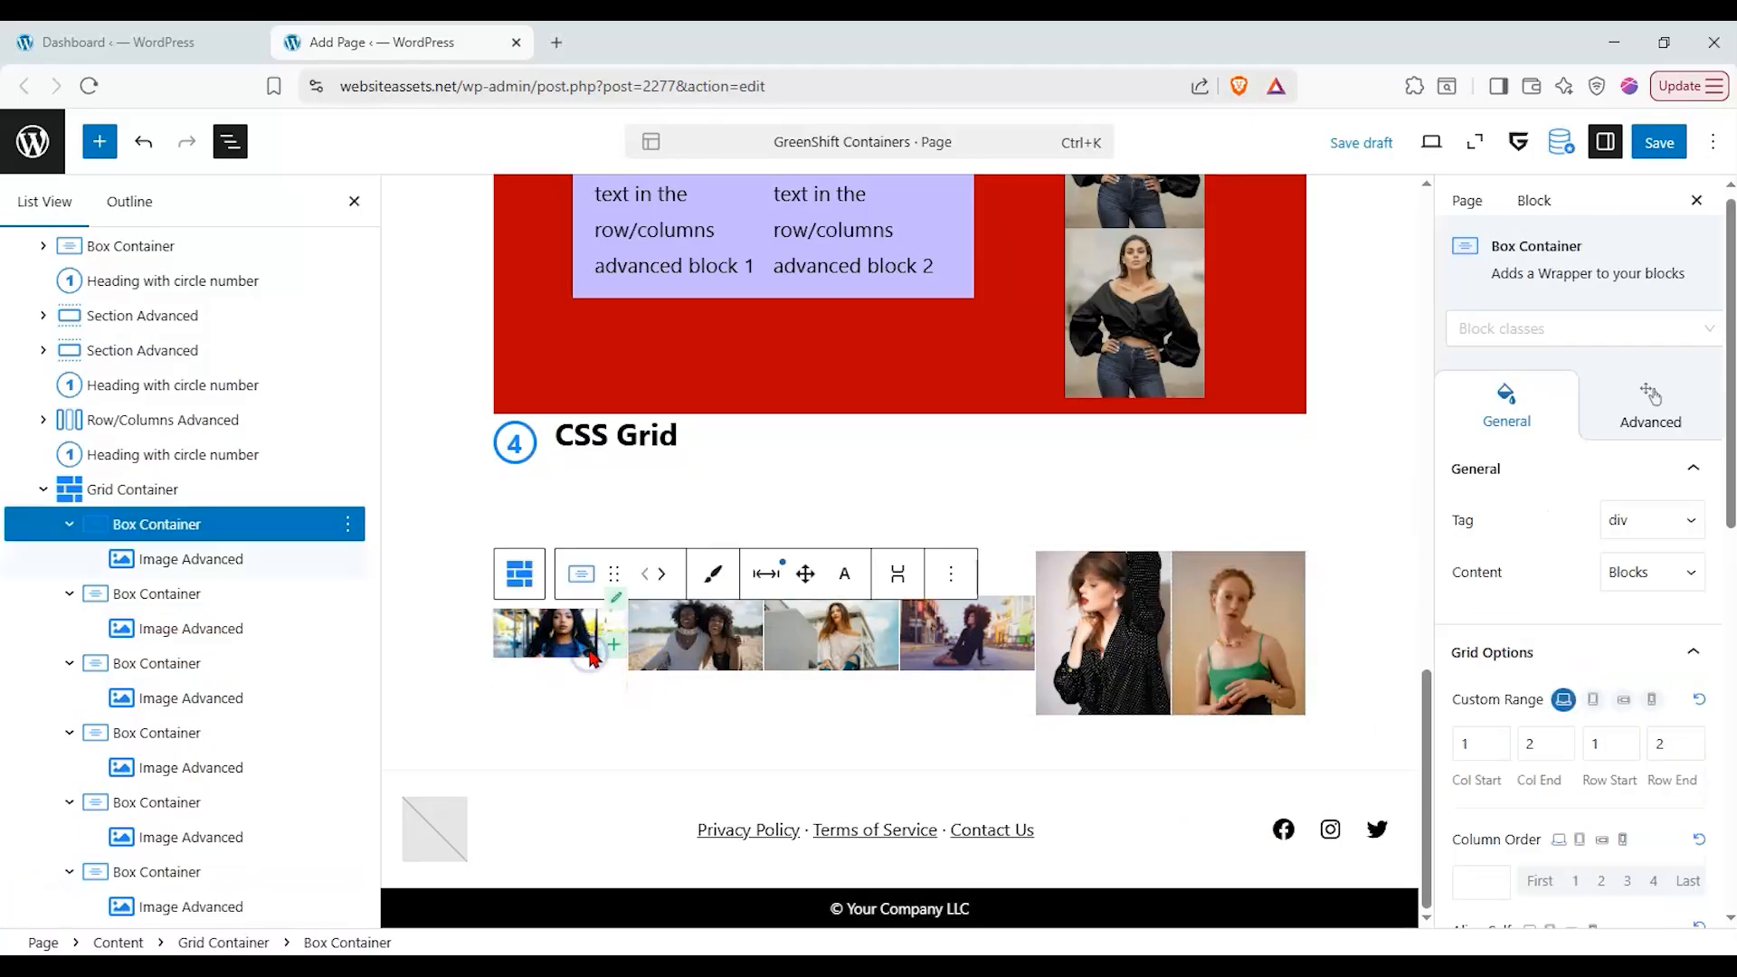
click(577, 692)
click(922, 638)
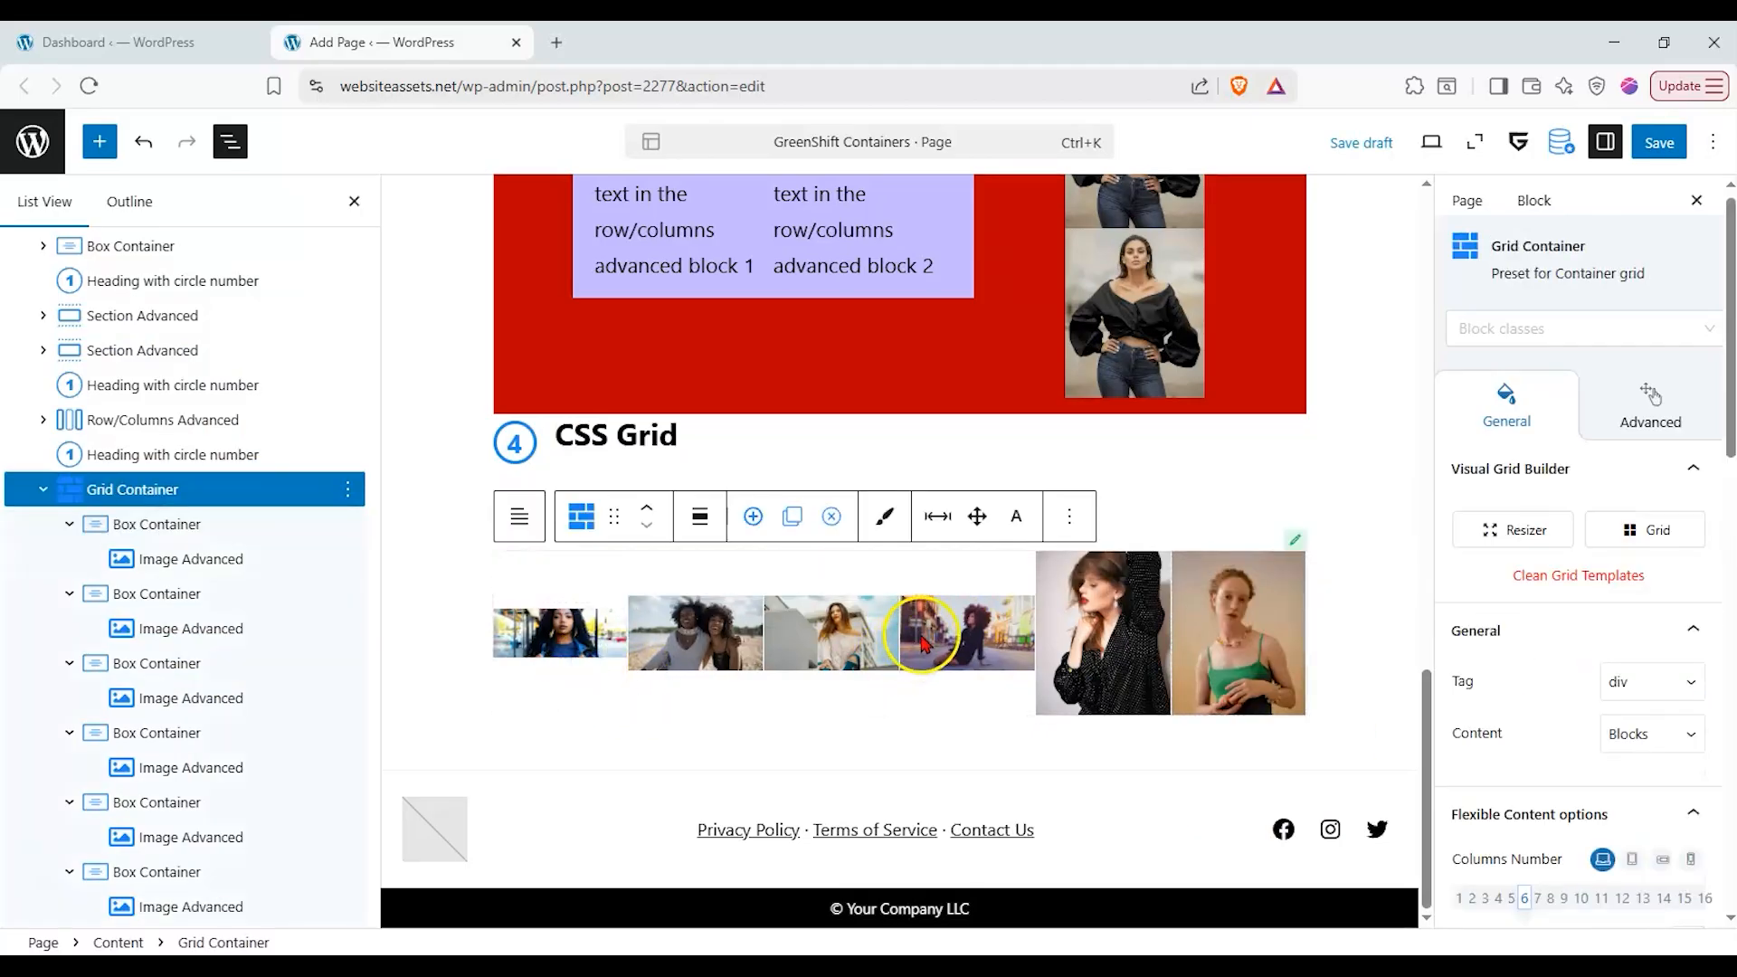
click(546, 647)
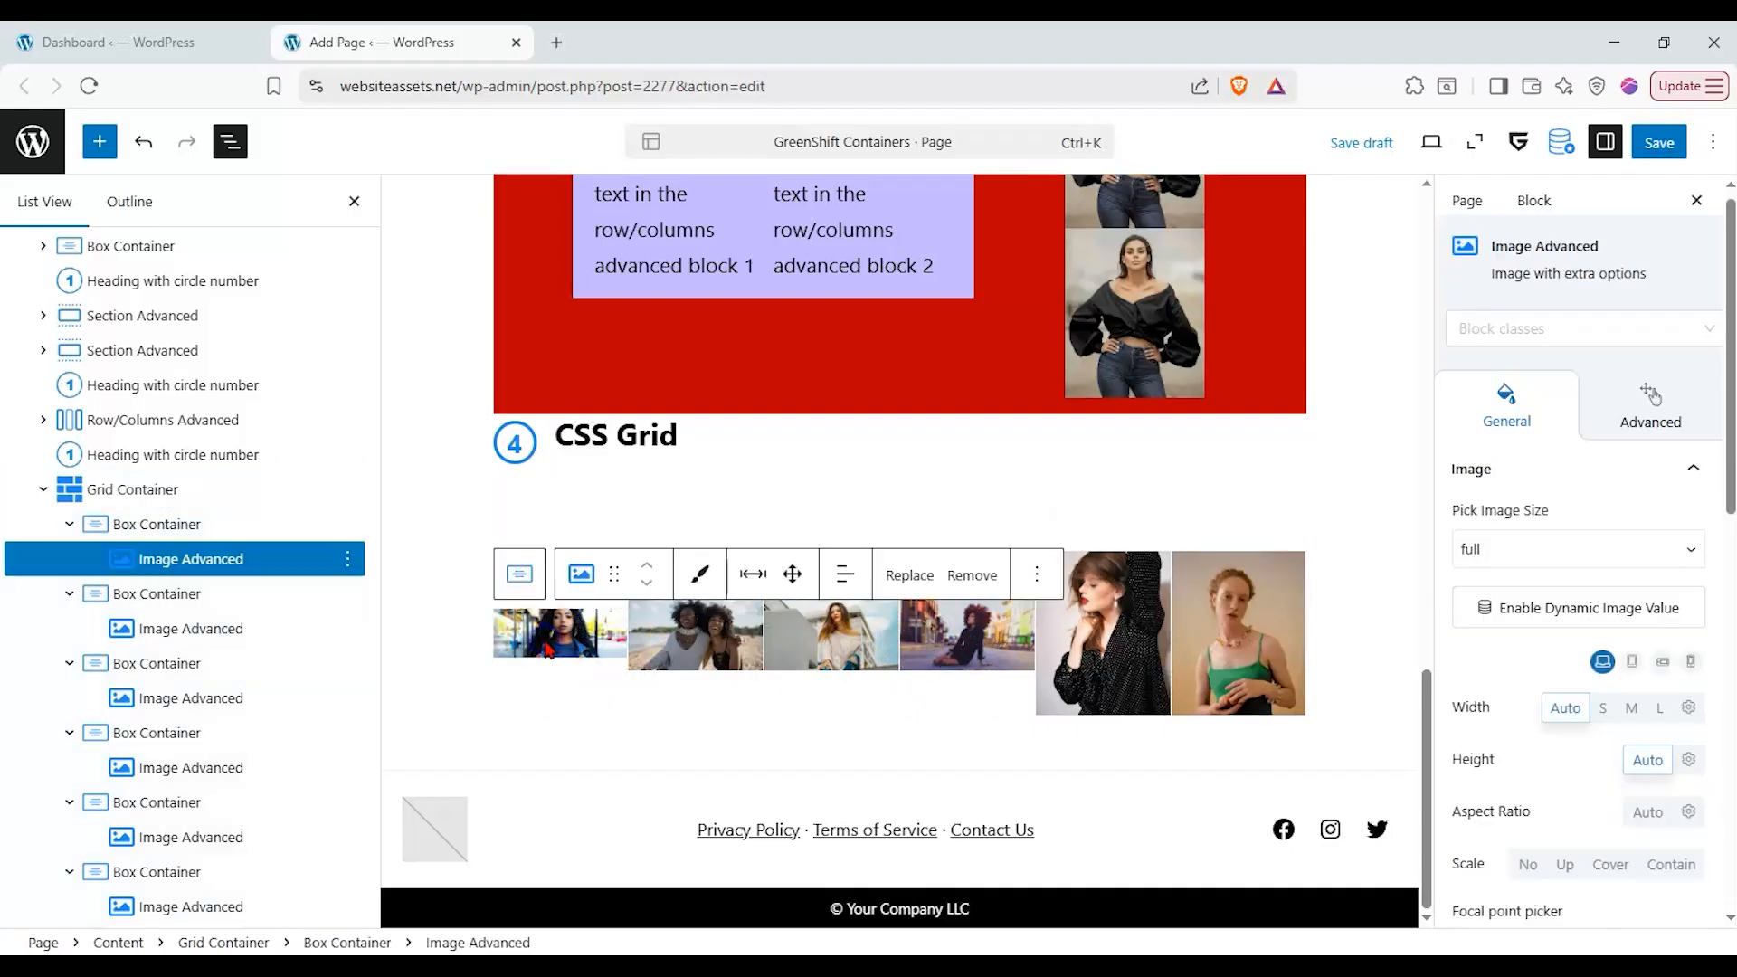
click(246, 525)
click(201, 489)
scroll(1550, 735, down, 4)
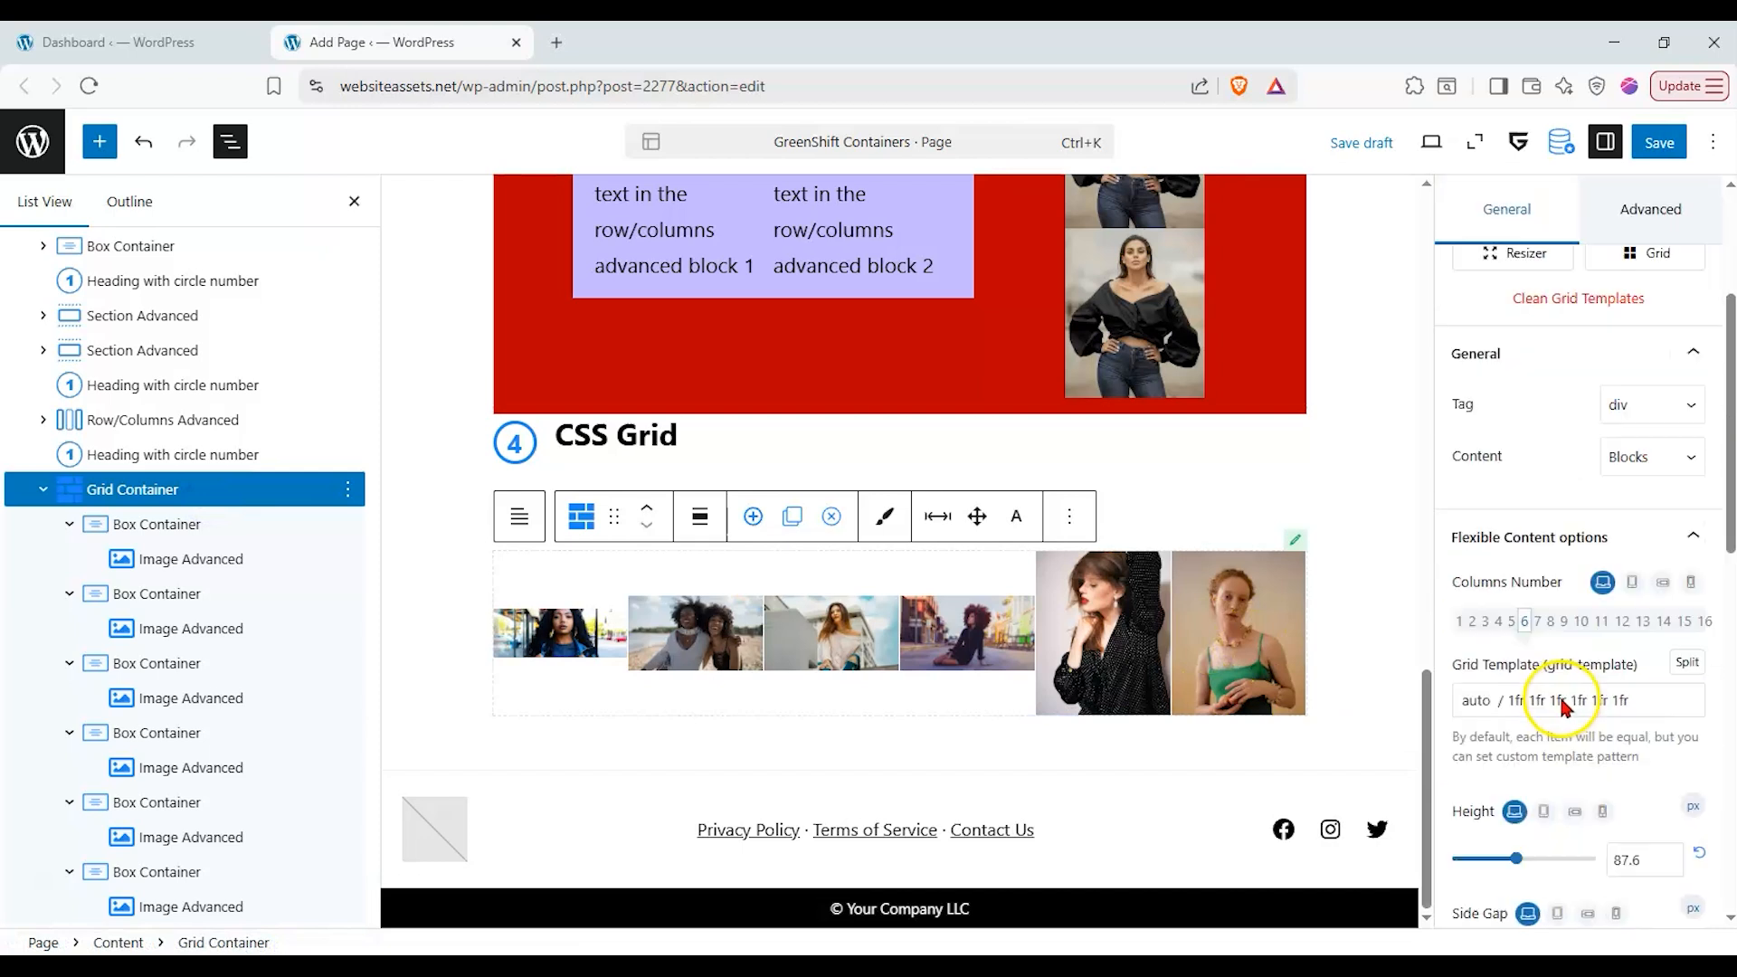
drag(1502, 808, 1516, 811)
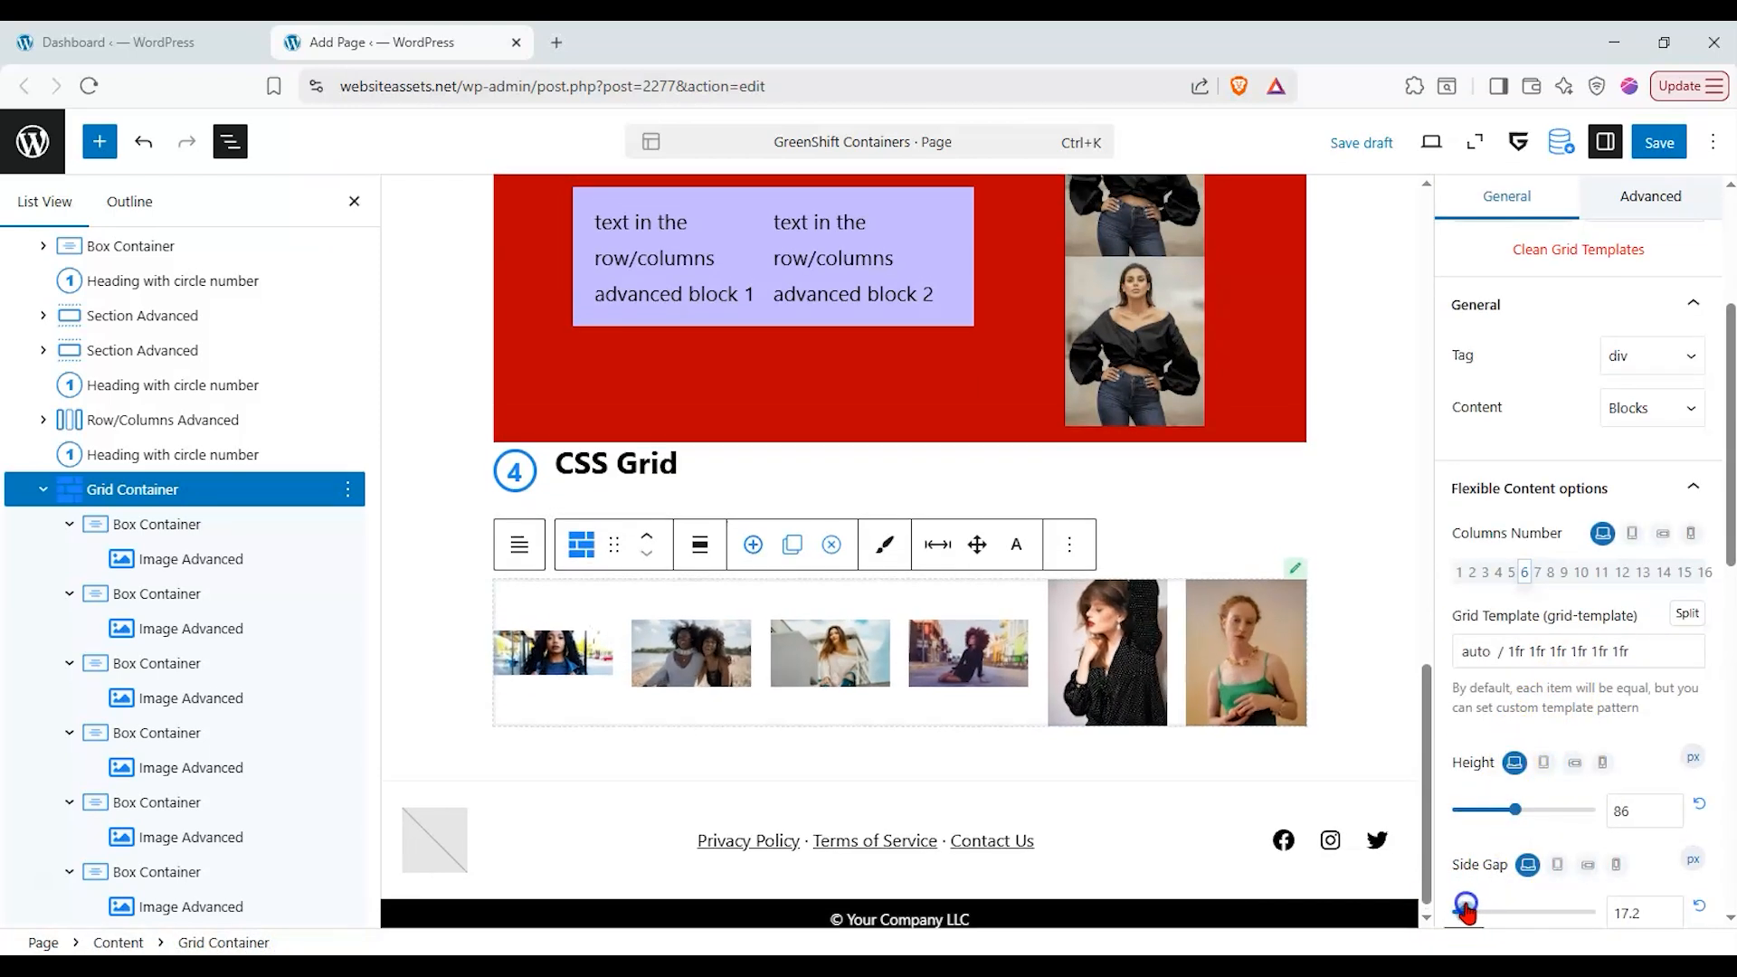
drag(1454, 907, 1467, 909)
scroll(1579, 624, down, 2)
mouse_move(1508, 808)
mouse_down()
mouse_move(1466, 815)
mouse_move(1505, 801)
mouse_up()
- Try top vertical alignment for the Grid Container's items and settle on bottom alignment
click(1579, 878)
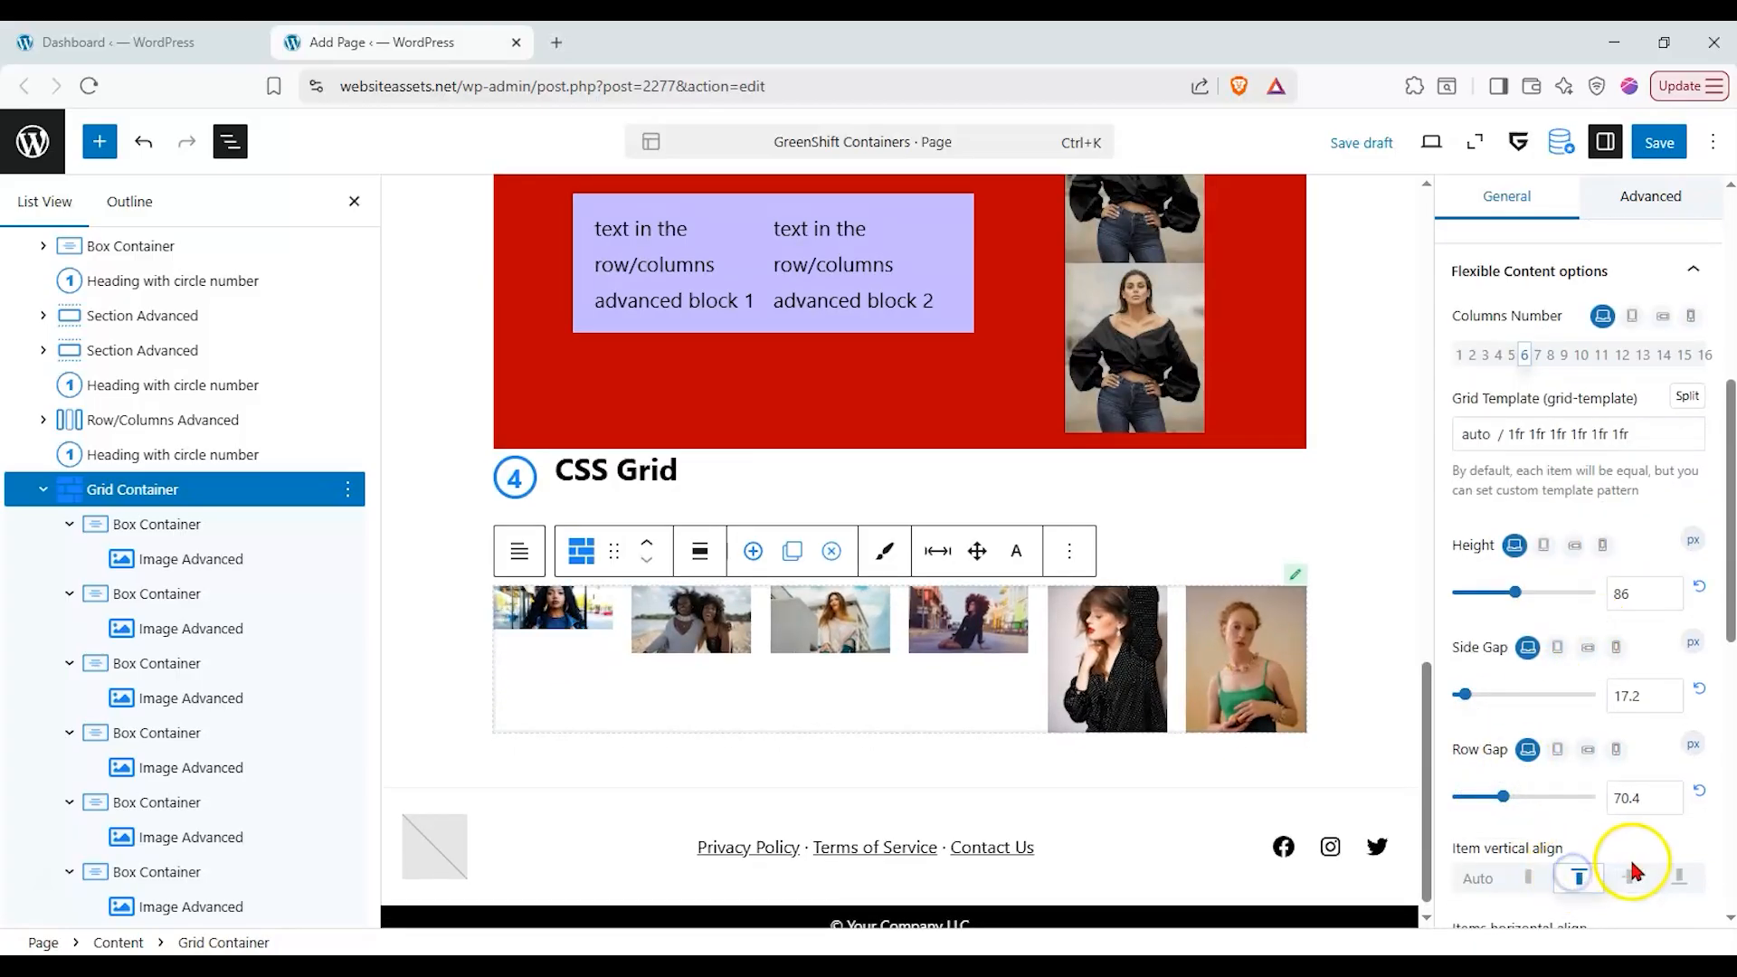
click(1672, 876)
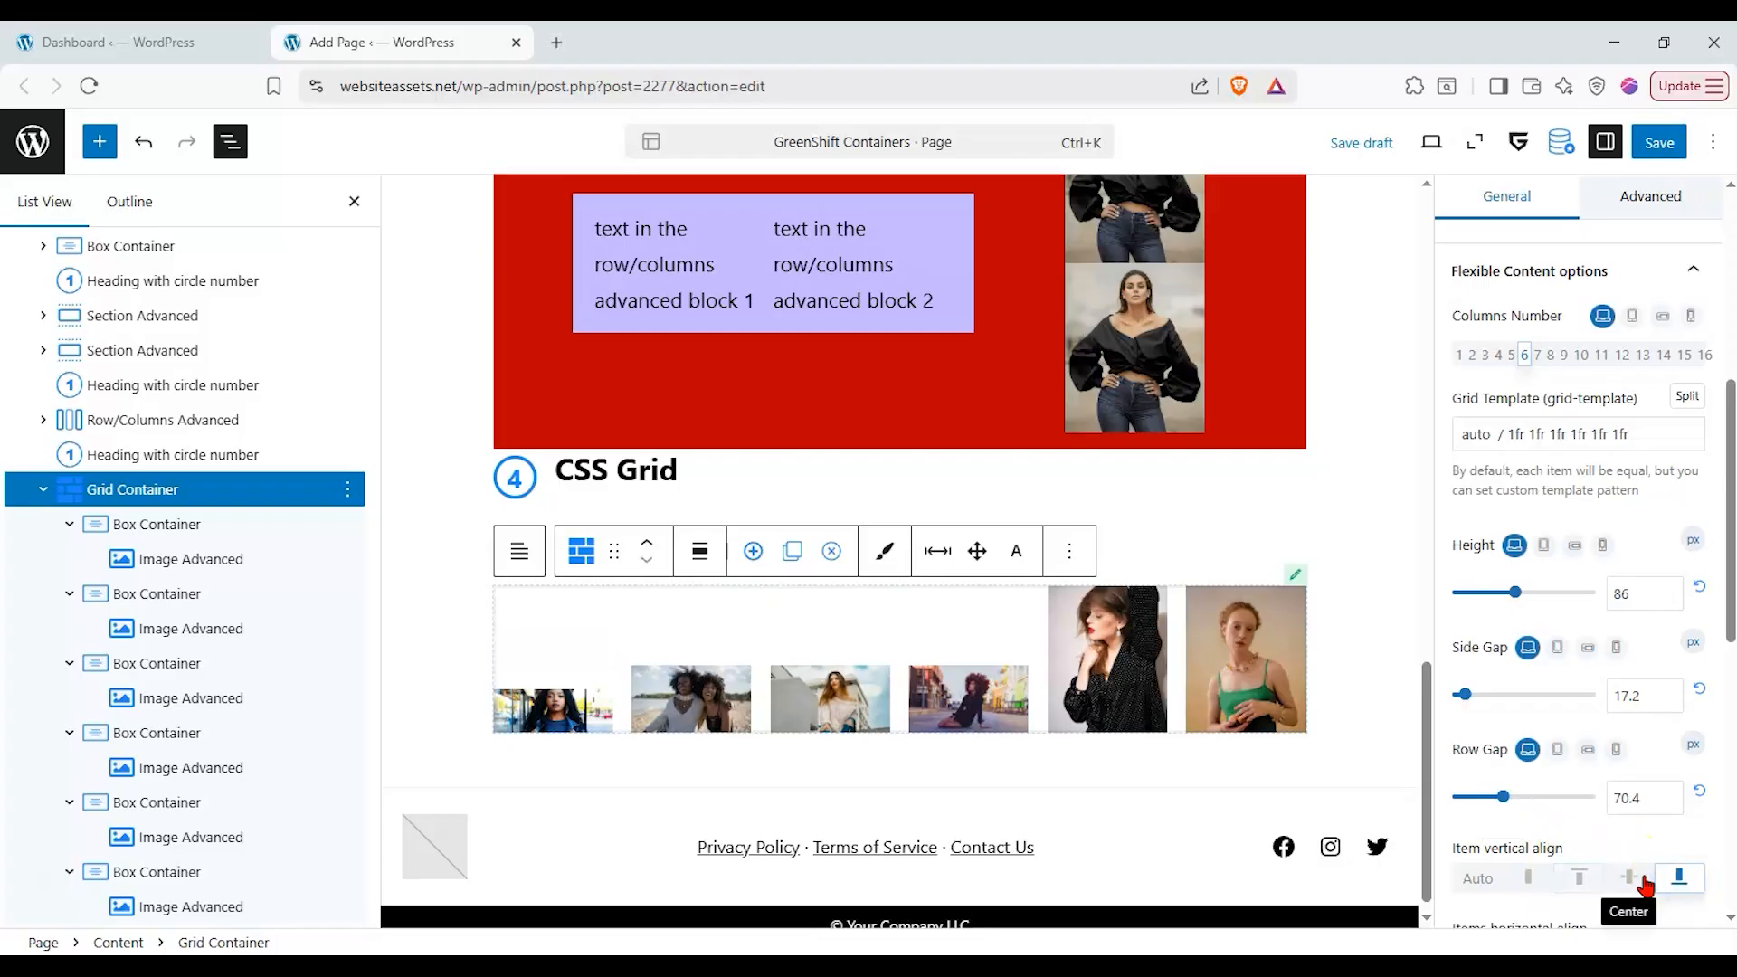
scroll(1645, 885, down, 1)
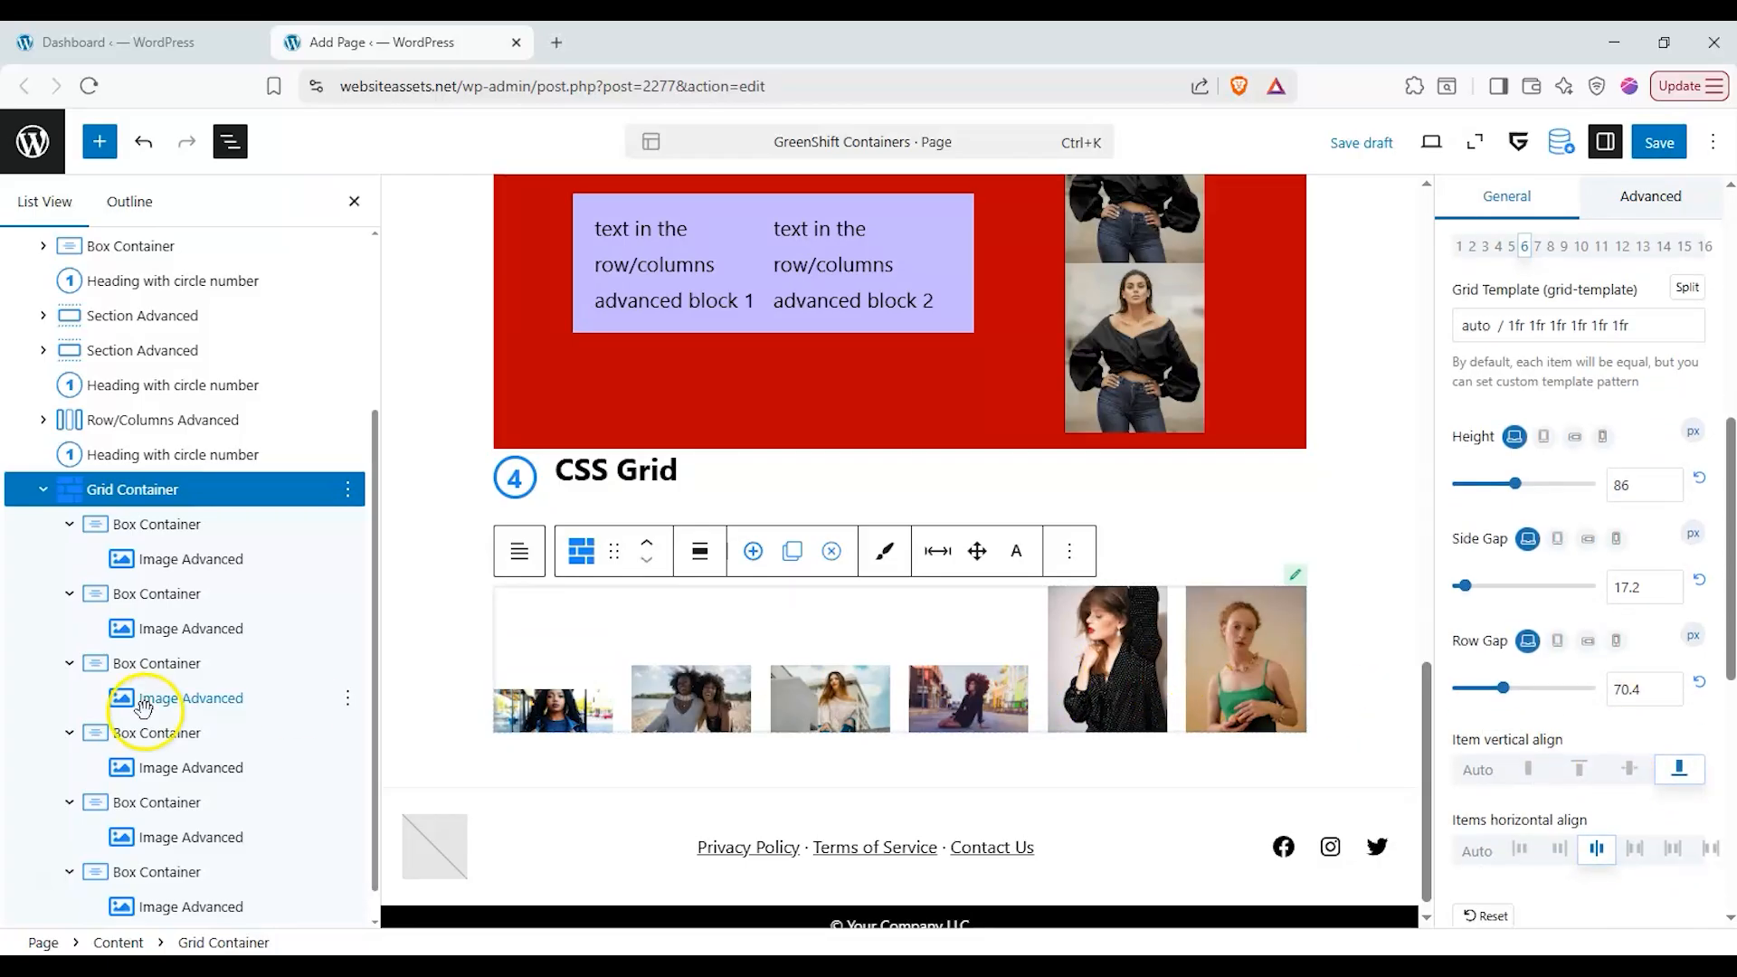
- Move the sixth box container to the first position in the Grid Container's block order
scroll(145, 543, down, 1)
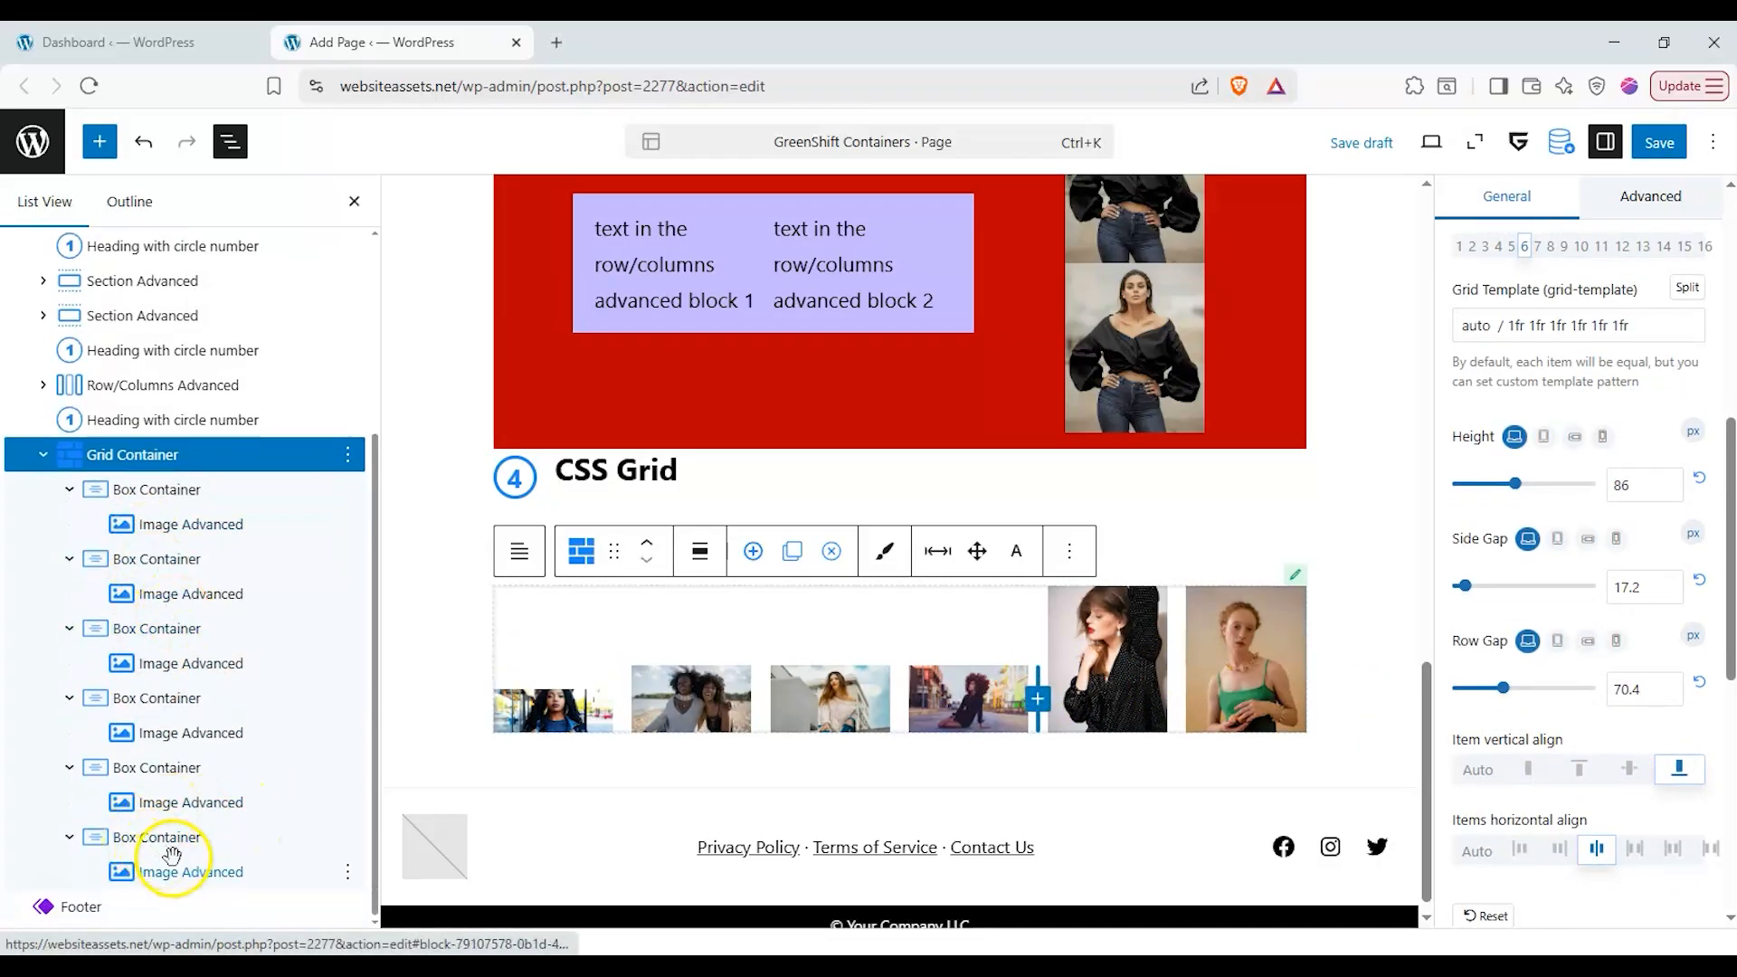
drag(167, 833, 127, 767)
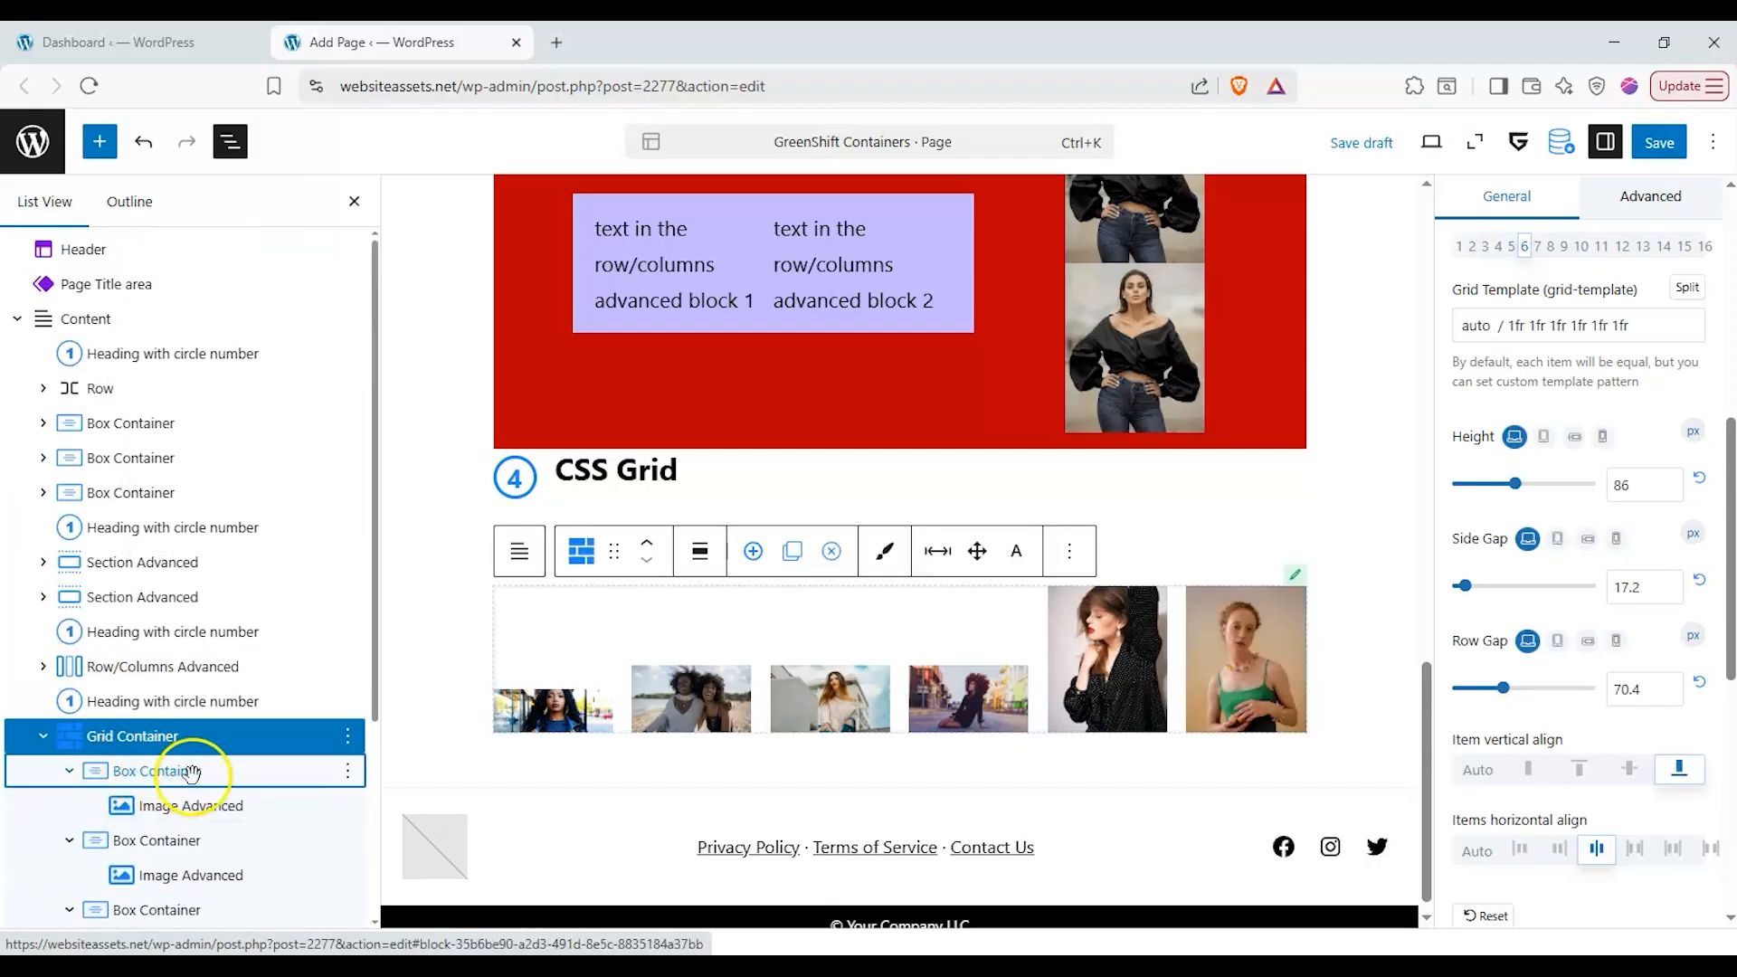
click(190, 771)
- Swap the images of the fifth- and sixth-column box containers, placing img-05-a-green.jpg in column five and img-06-a-black.jpg in column six
click(177, 802)
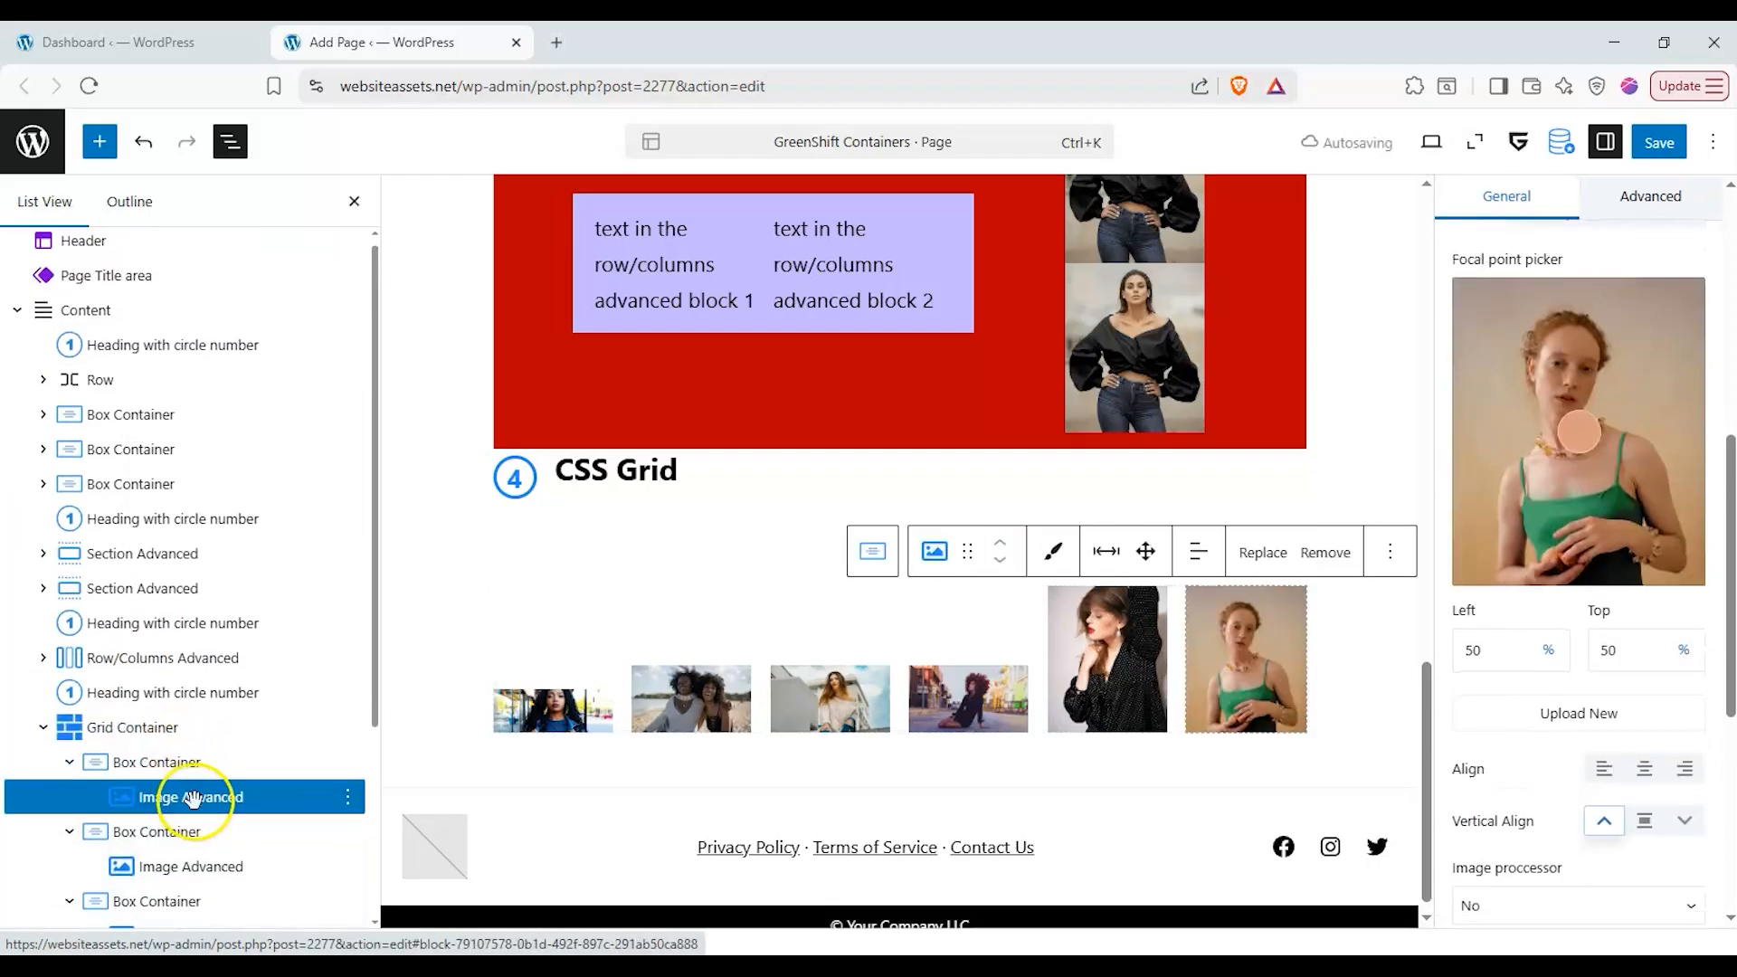
scroll(192, 798, down, 3)
drag(161, 868, 171, 774)
scroll(171, 769, down, 2)
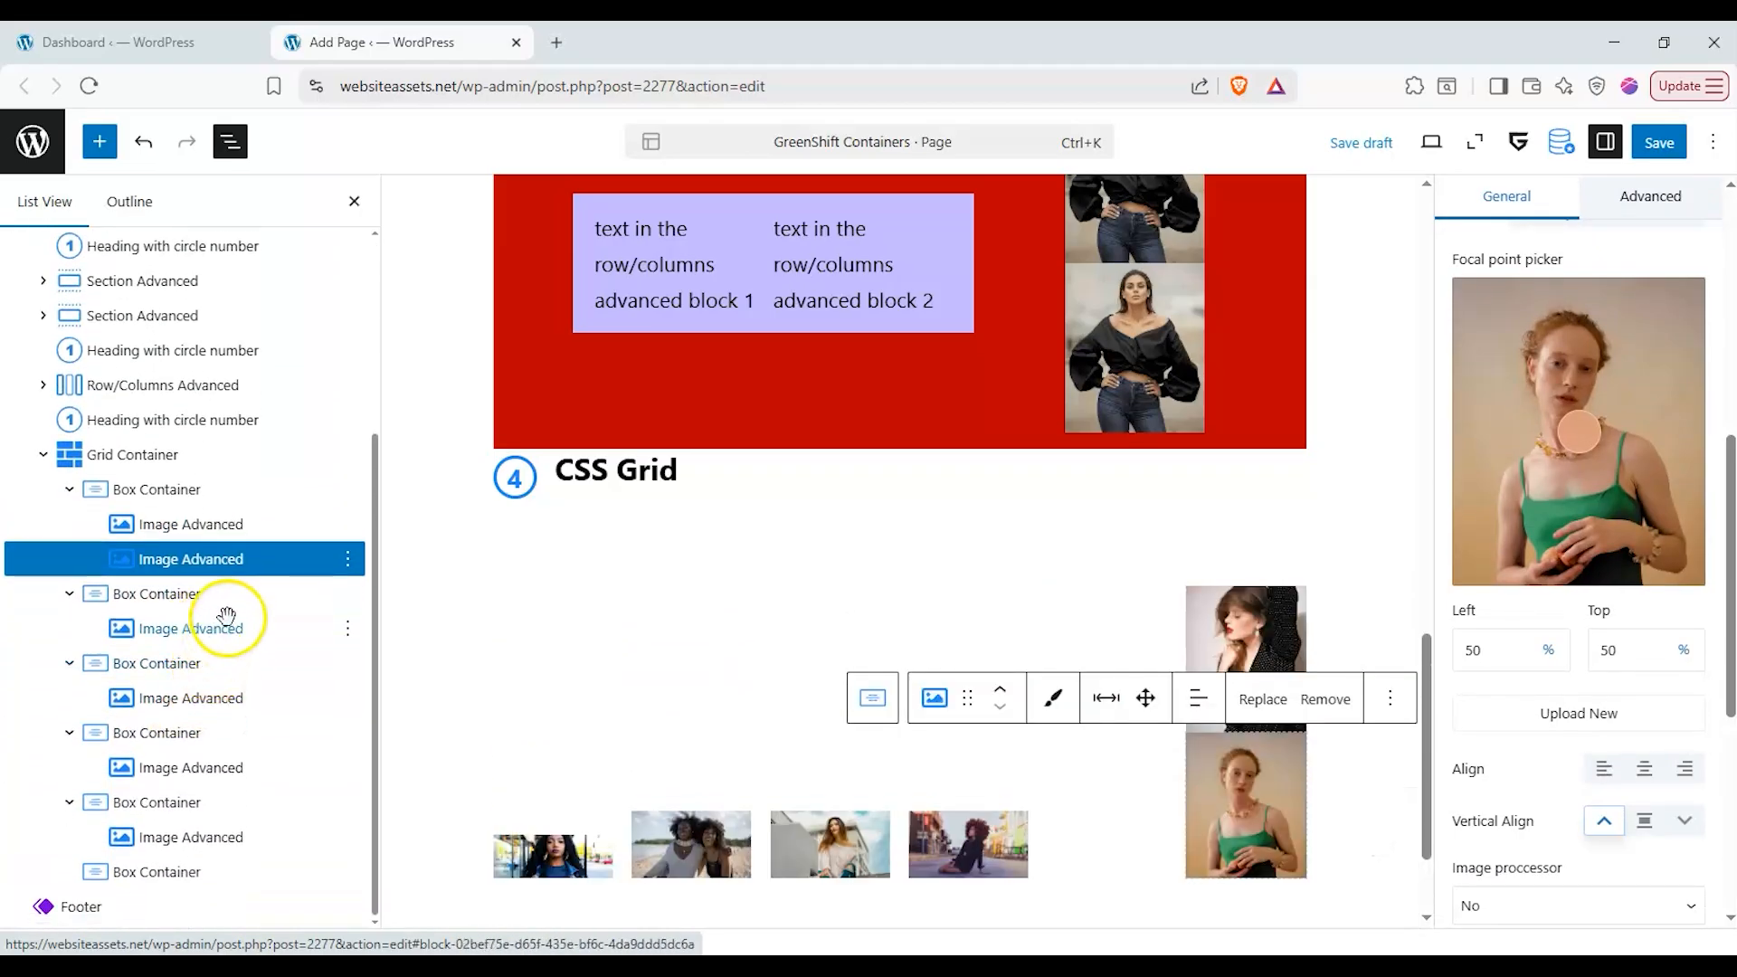
drag(240, 563, 179, 871)
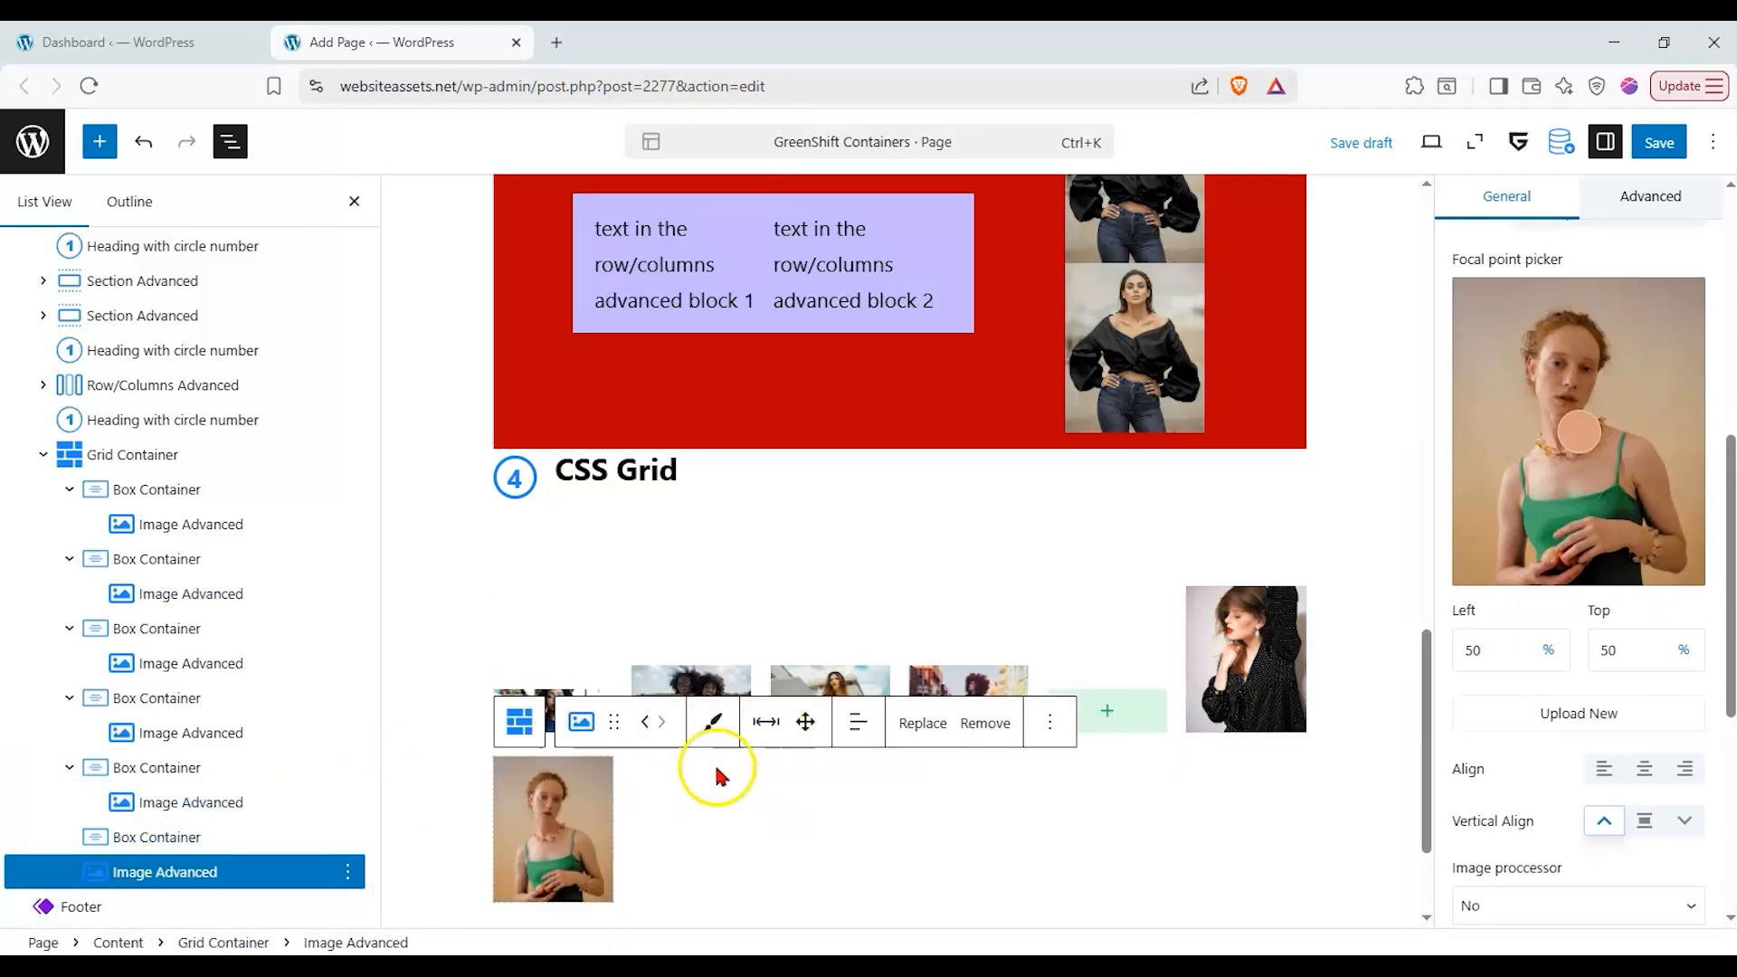
scroll(706, 778, down, 1)
scroll(579, 624, down, 1)
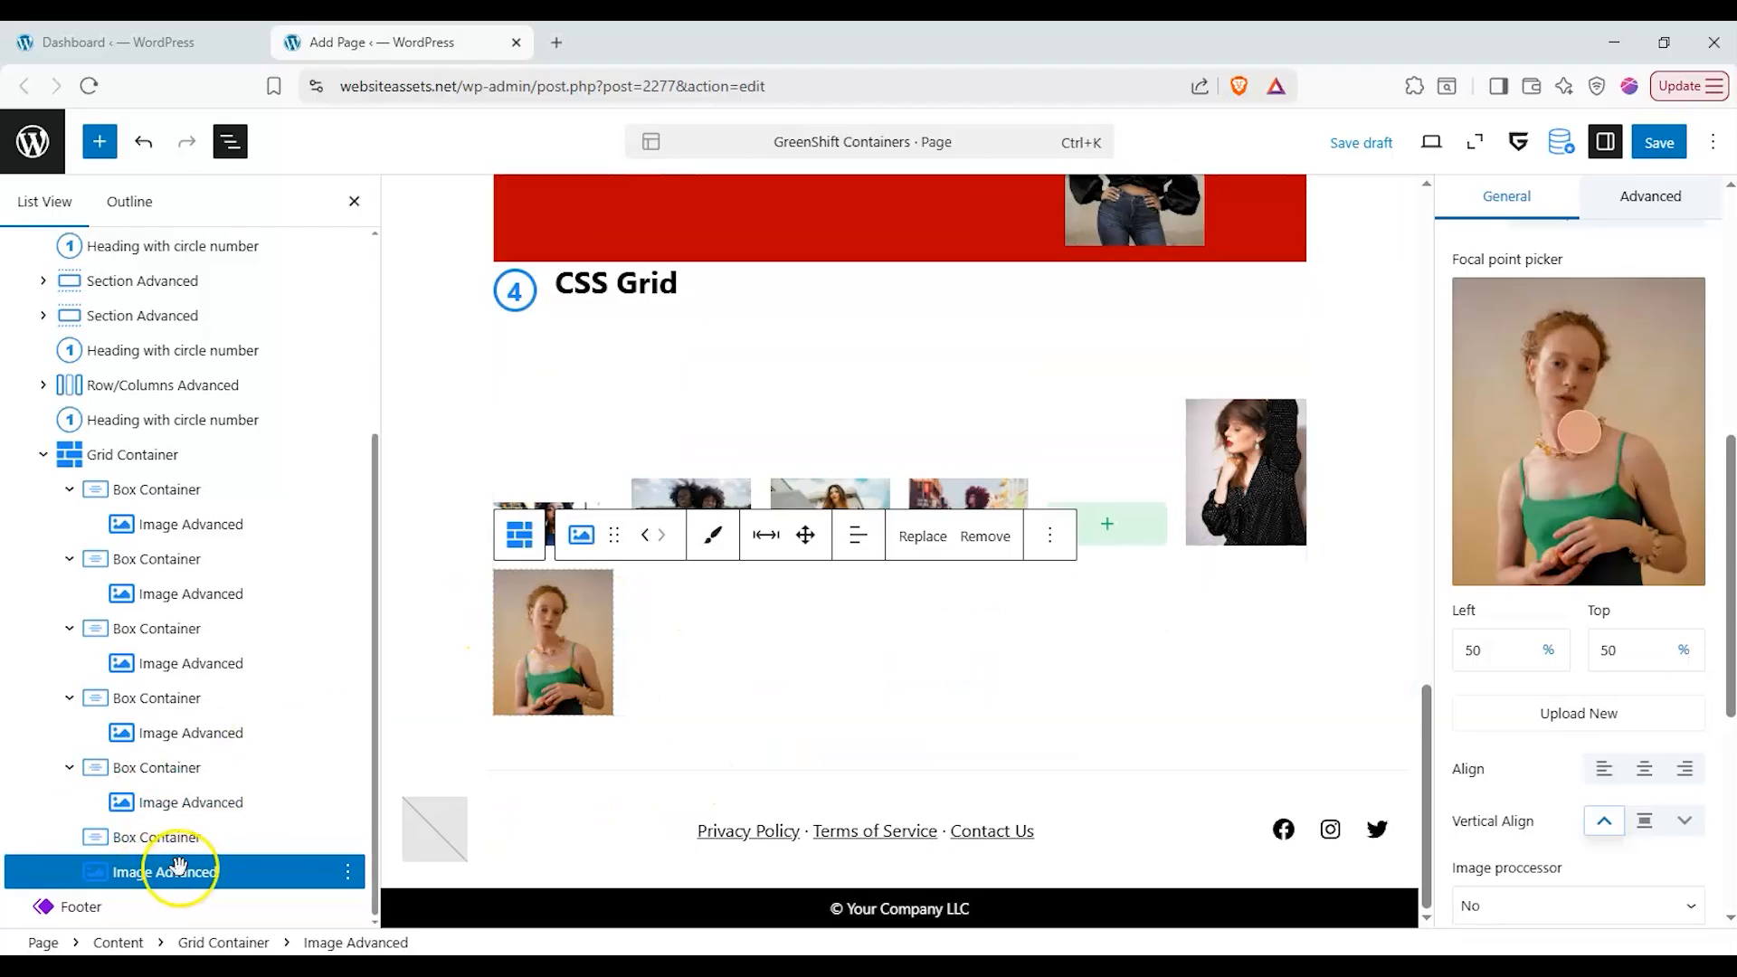
drag(203, 871, 131, 766)
- Move the fifth-column box container, holding img-05-a-green.jpg, to third place in the Grid Container's block order
click(199, 838)
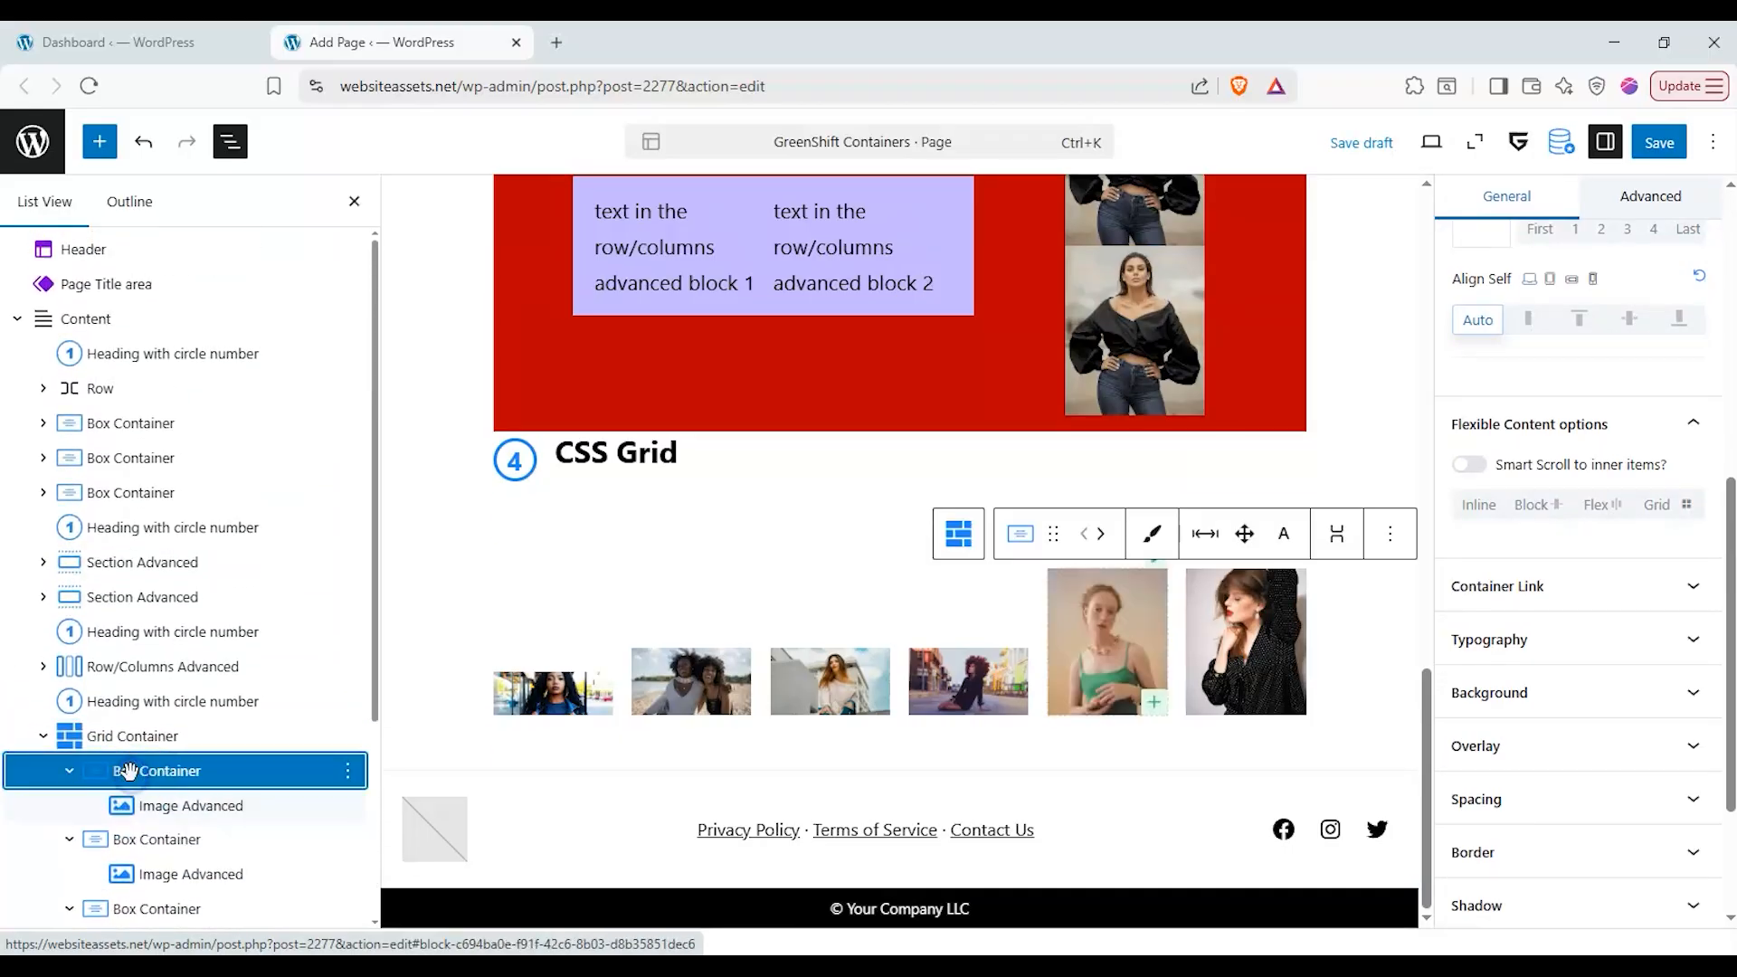
scroll(263, 795, down, 3)
mouse_move(149, 633)
mouse_down()
mouse_move(158, 588)
mouse_move(162, 604)
mouse_up()
drag(150, 722, 118, 690)
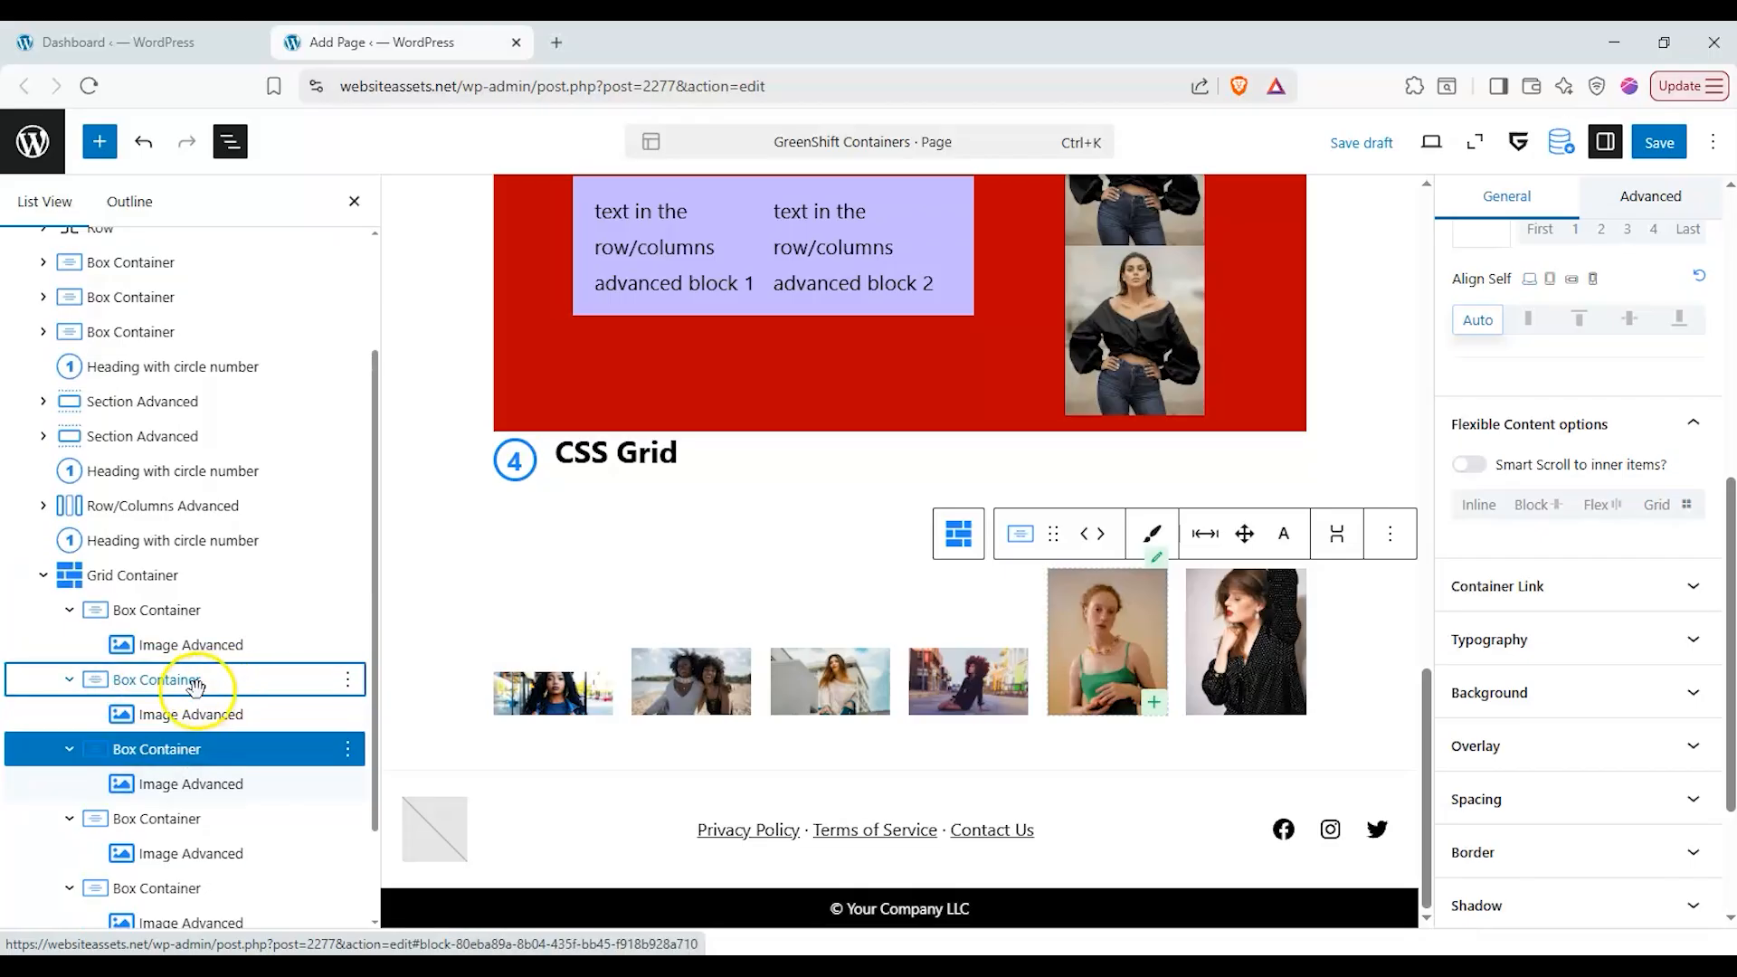
- Swap the images of the first- and sixth-column box containers, placing img-06-a-black.jpg in column one and bg-09-1024x373-1.jpg in column six
click(623, 651)
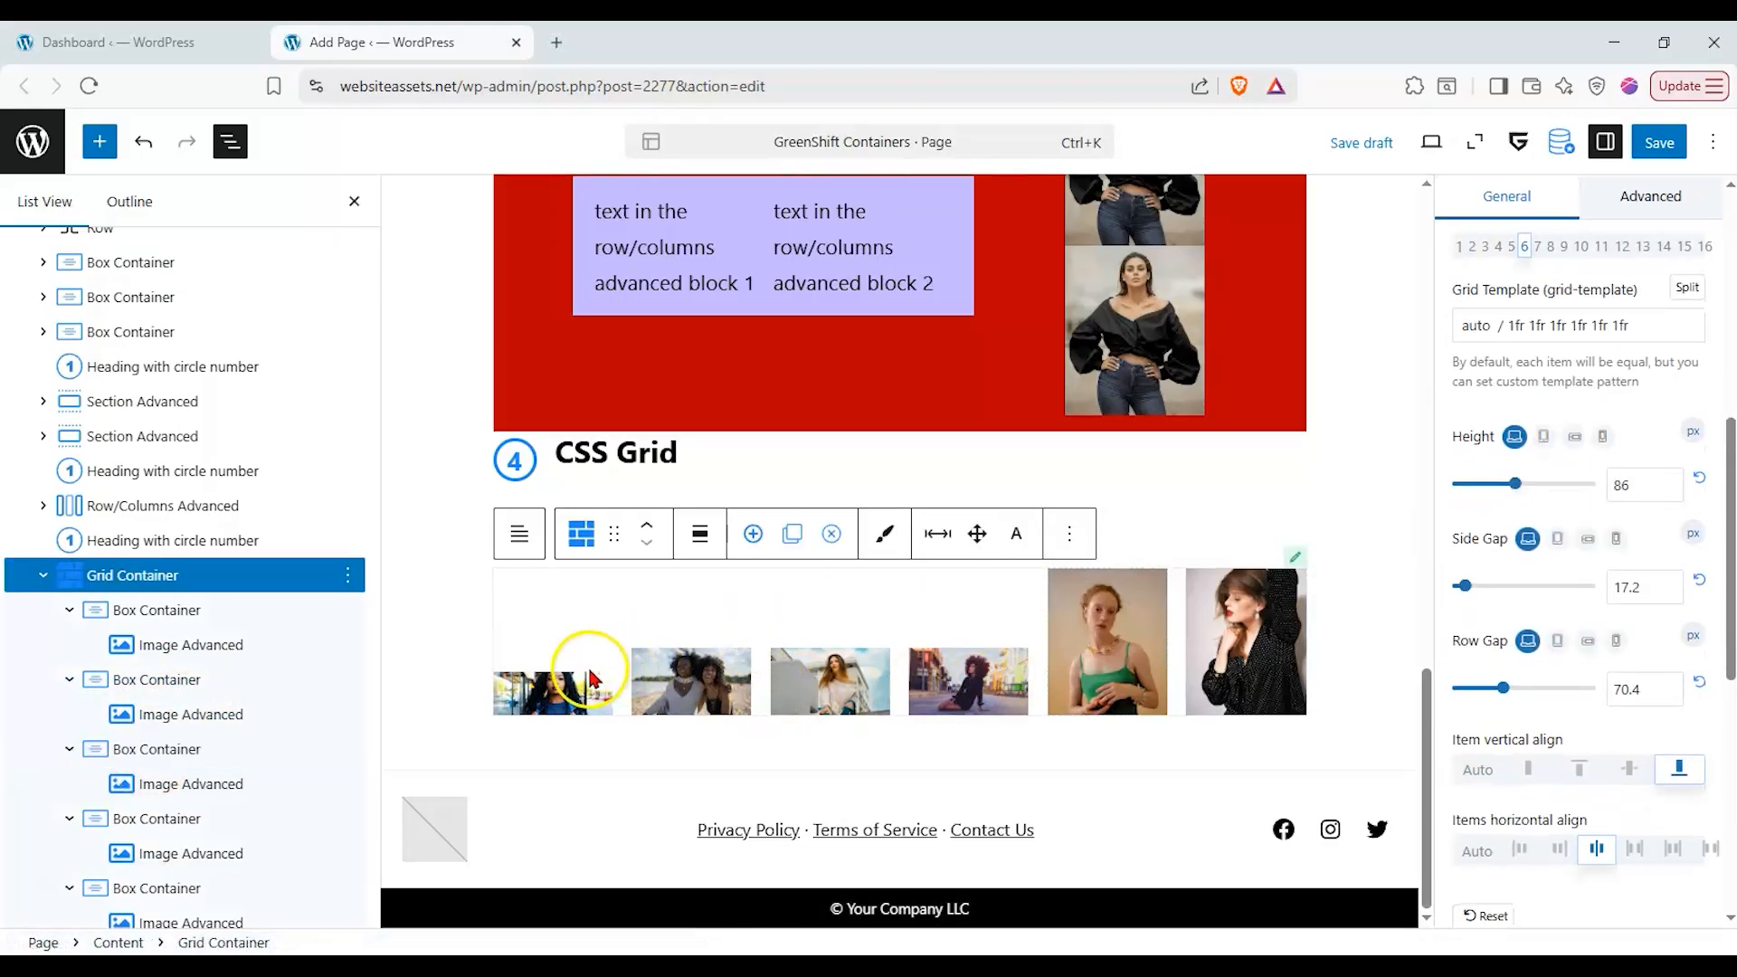
click(138, 714)
drag(137, 715, 167, 665)
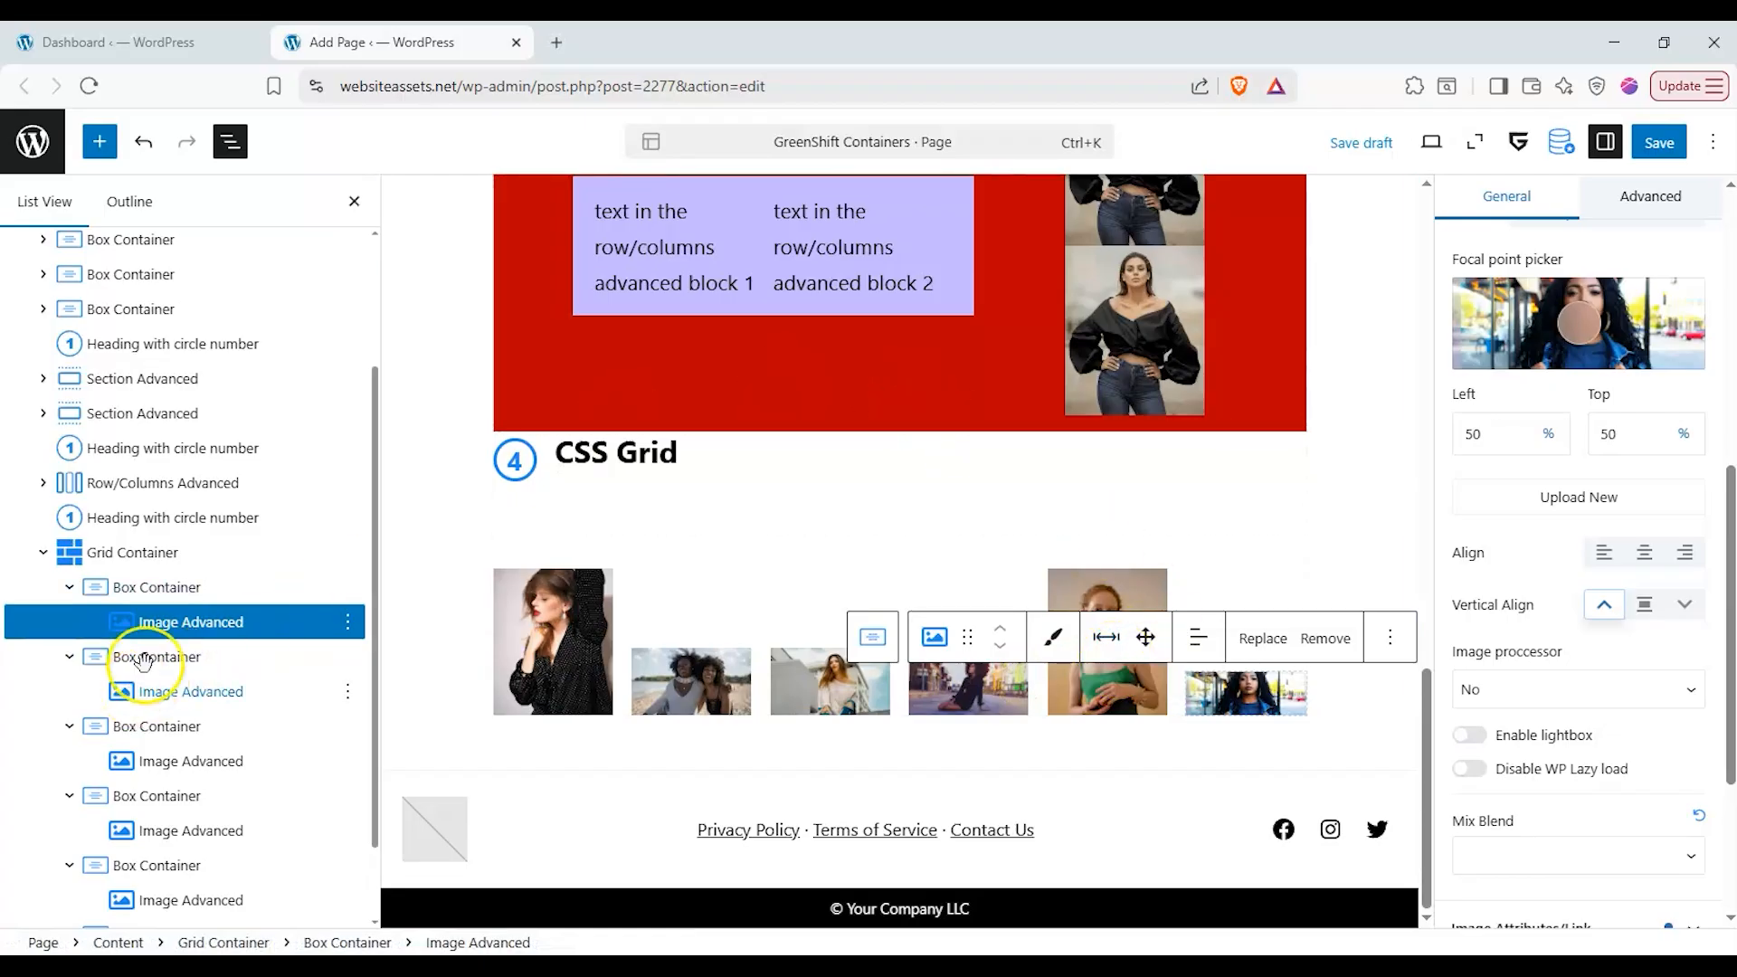
click(254, 540)
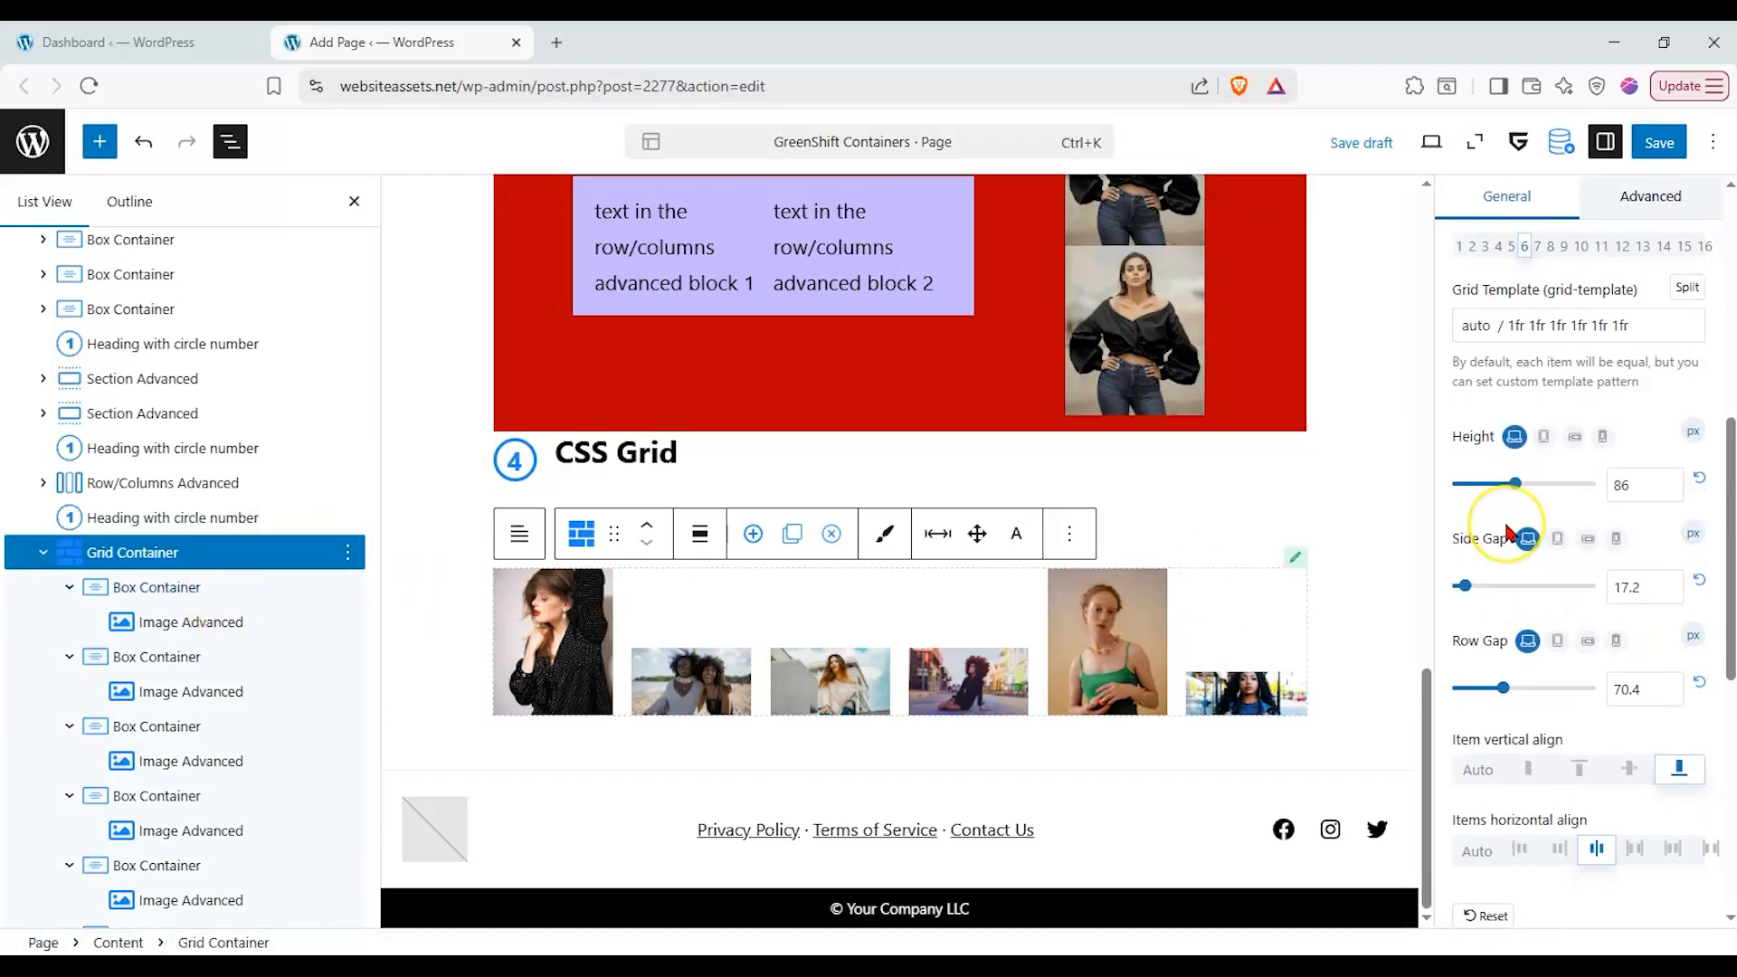
- Set the first box container in the Grid Container to span 2 columns and 1 row
scroll(1506, 531, down, 3)
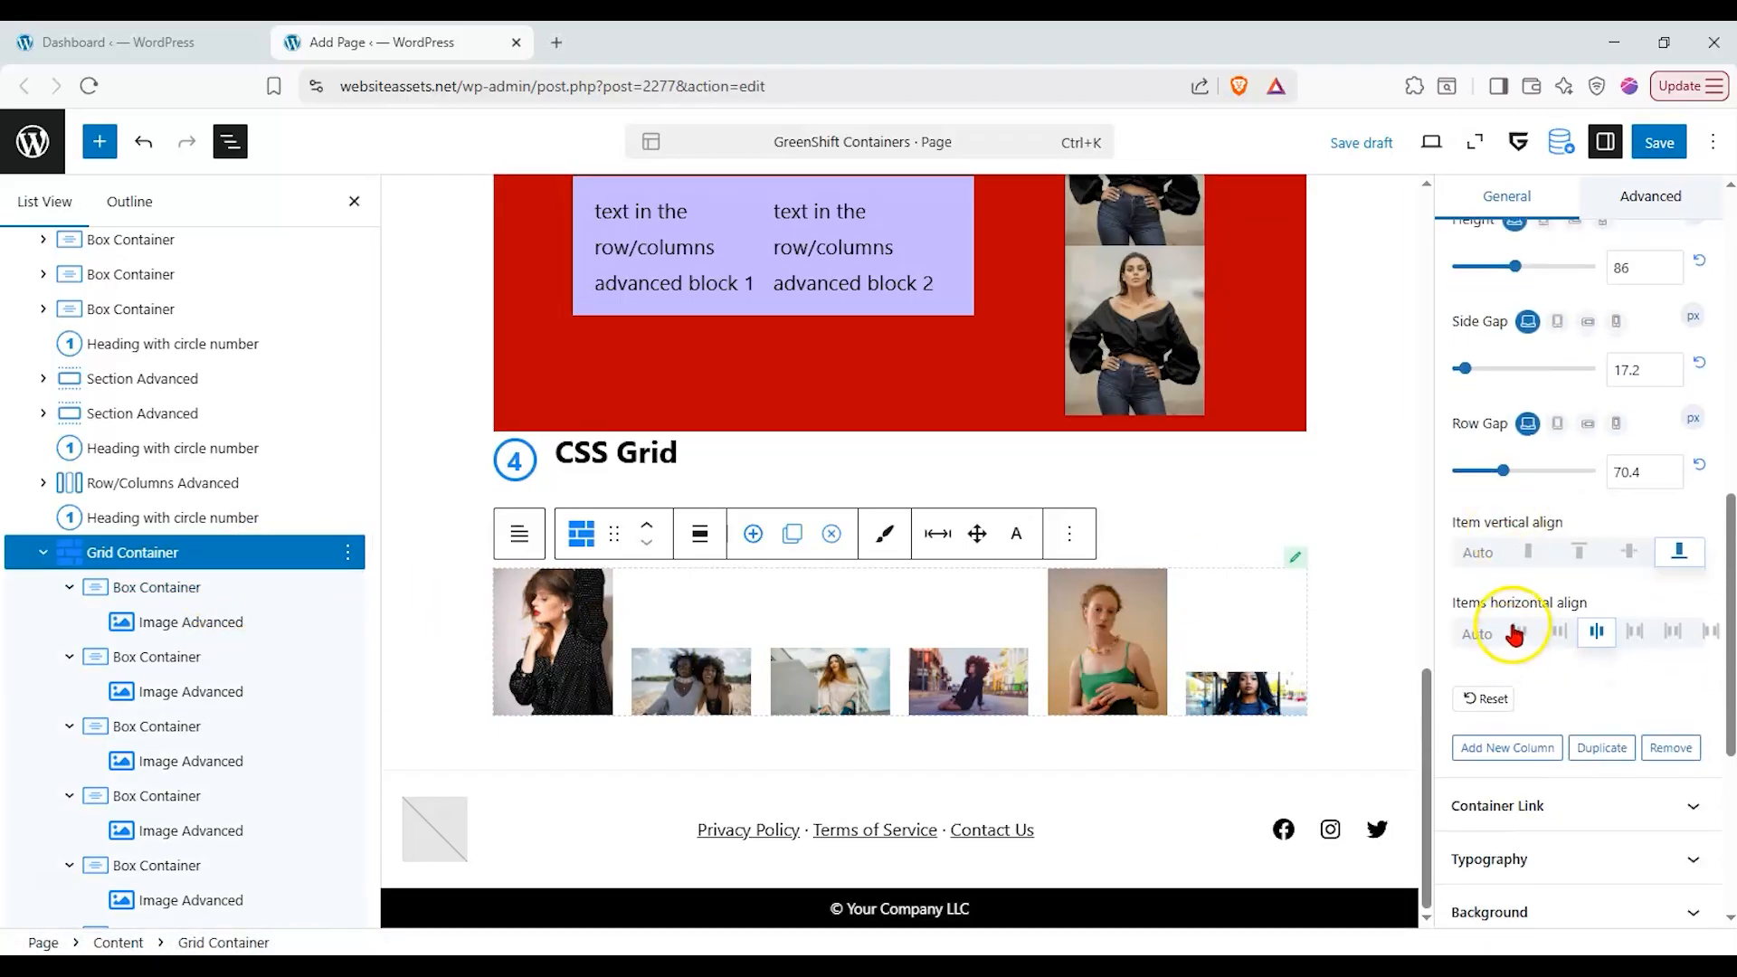
scroll(1514, 633, up, 3)
click(217, 589)
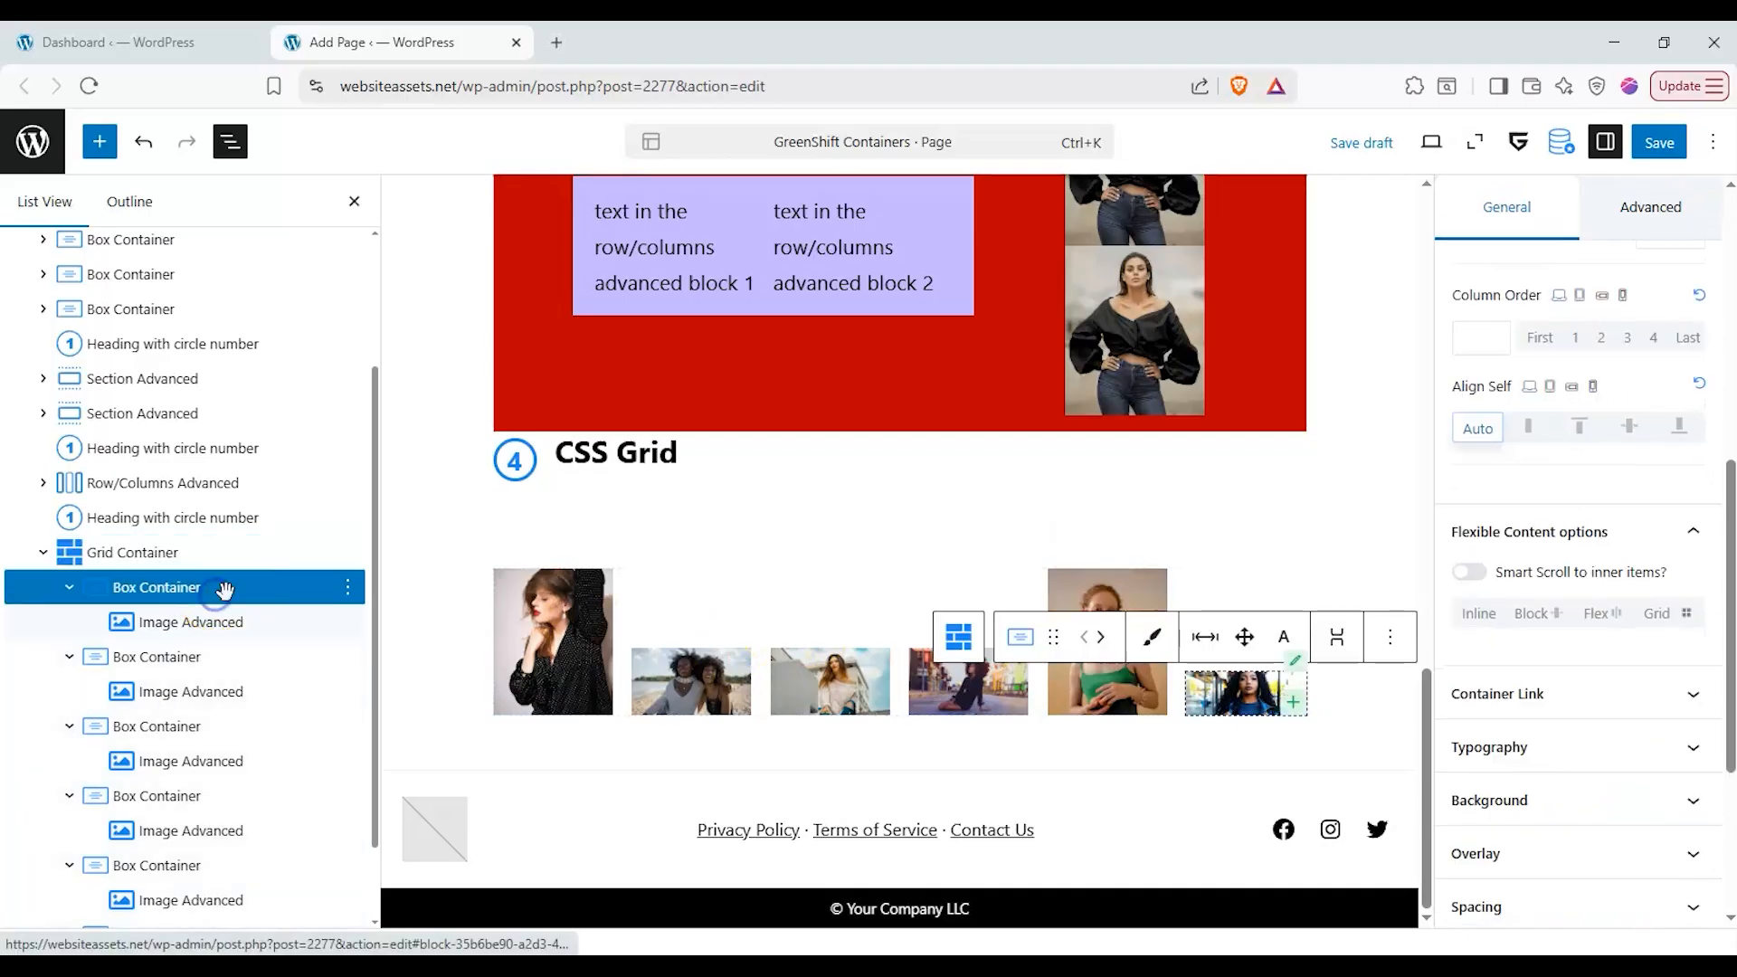
scroll(1471, 667, up, 3)
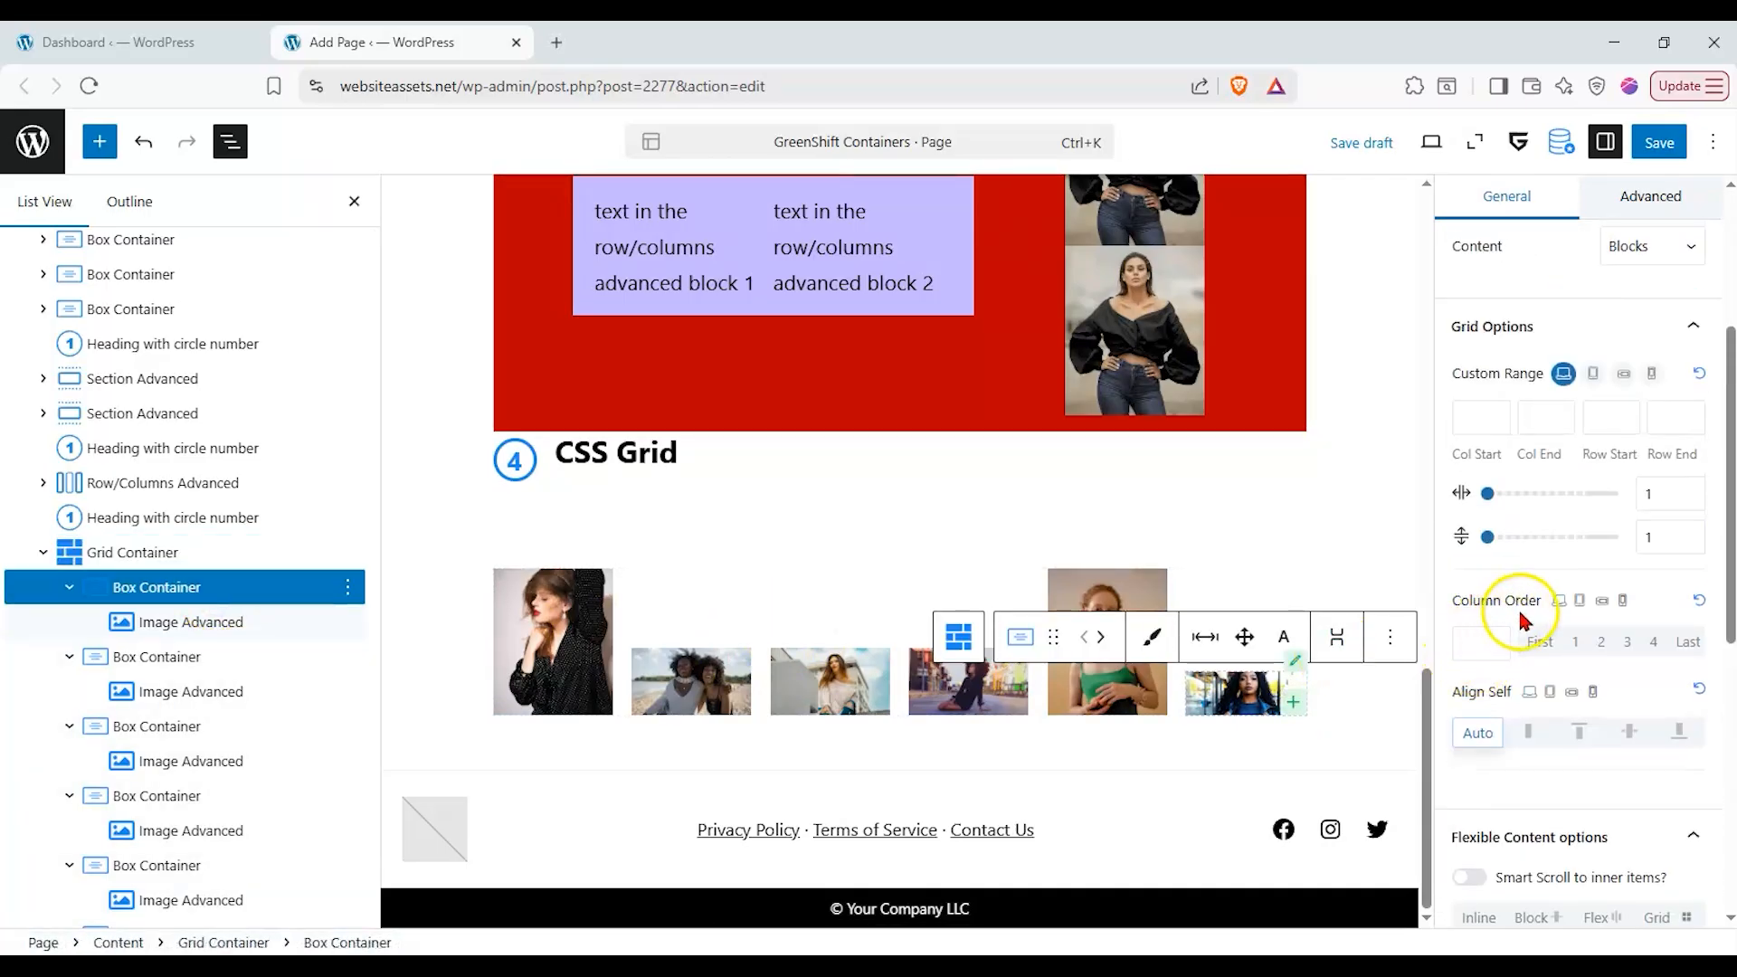
scroll(1505, 667, up, 3)
mouse_move(1490, 733)
mouse_down()
mouse_move(1547, 733)
mouse_move(1482, 735)
mouse_up()
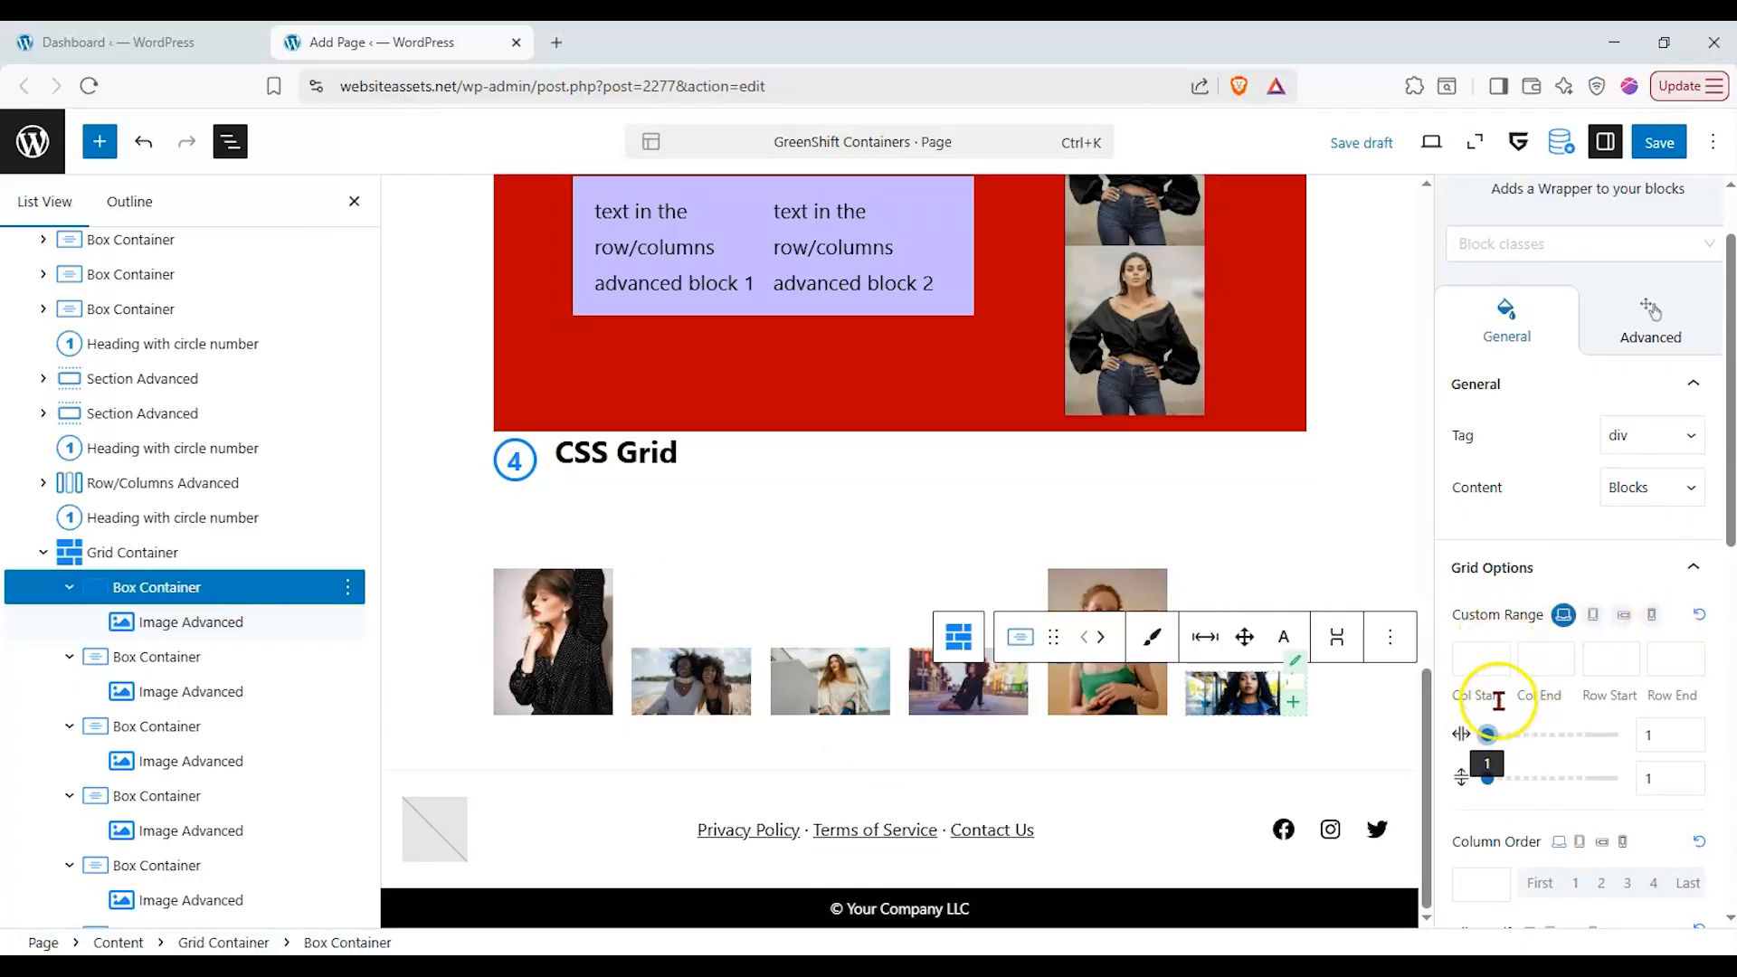
drag(1491, 746, 1491, 784)
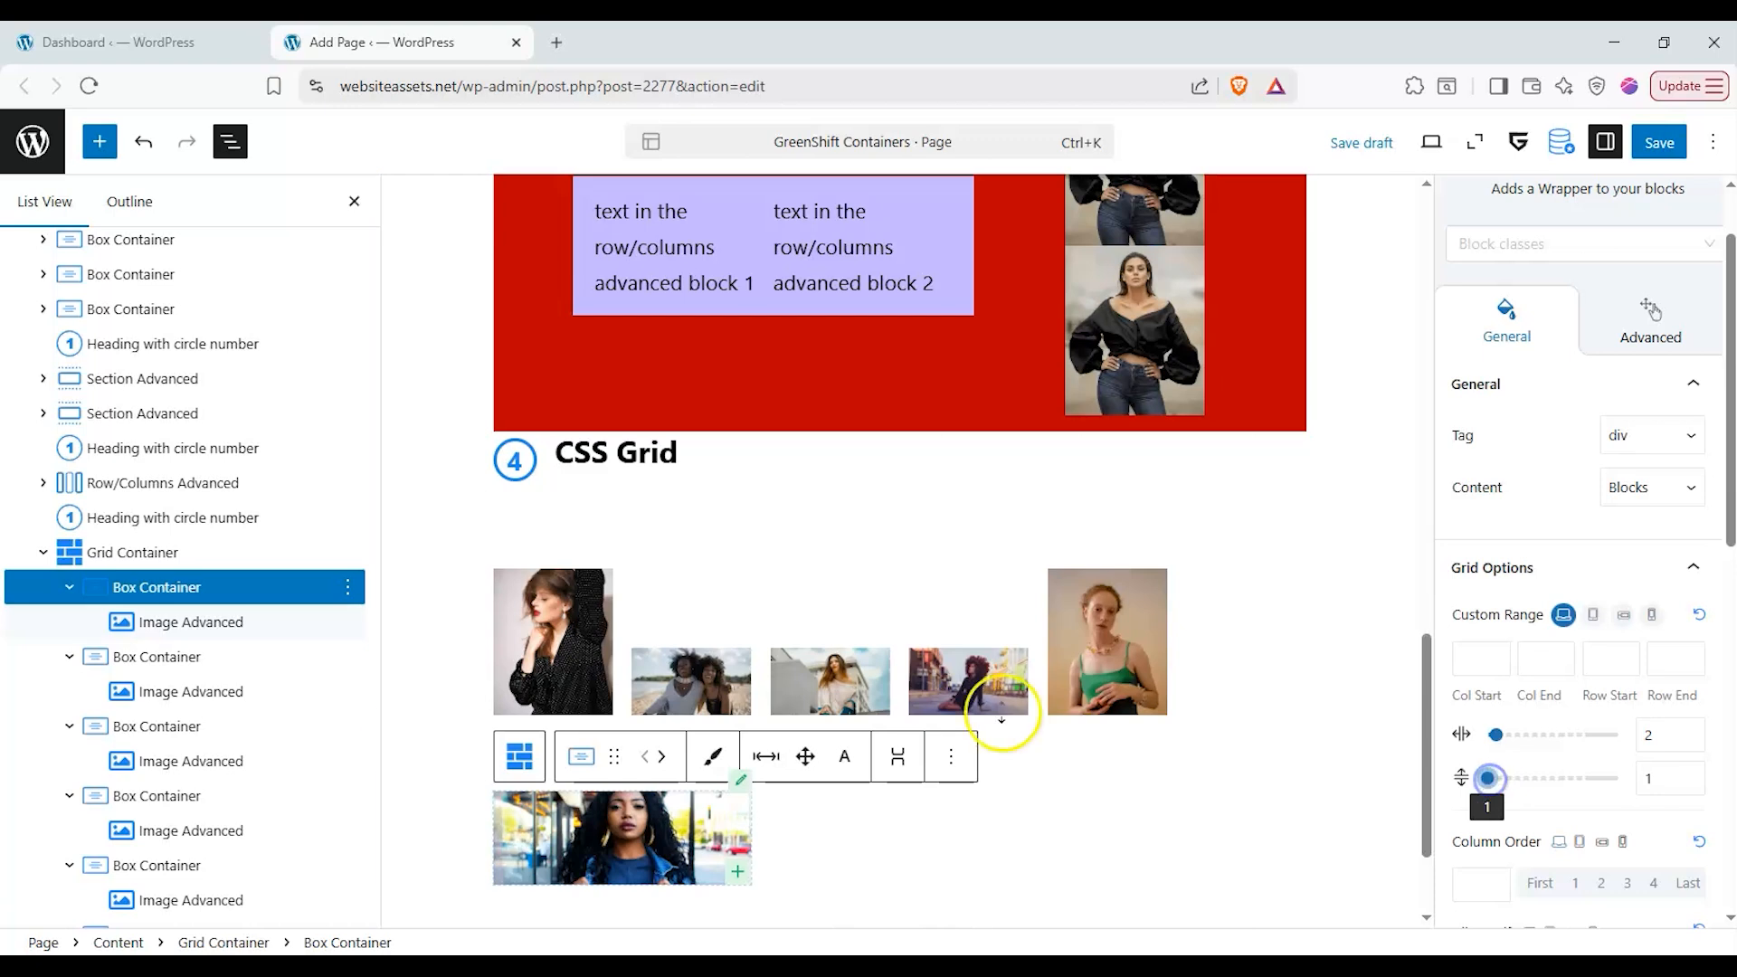
- Set the column order of the Grid Container's second box container to 2
click(177, 687)
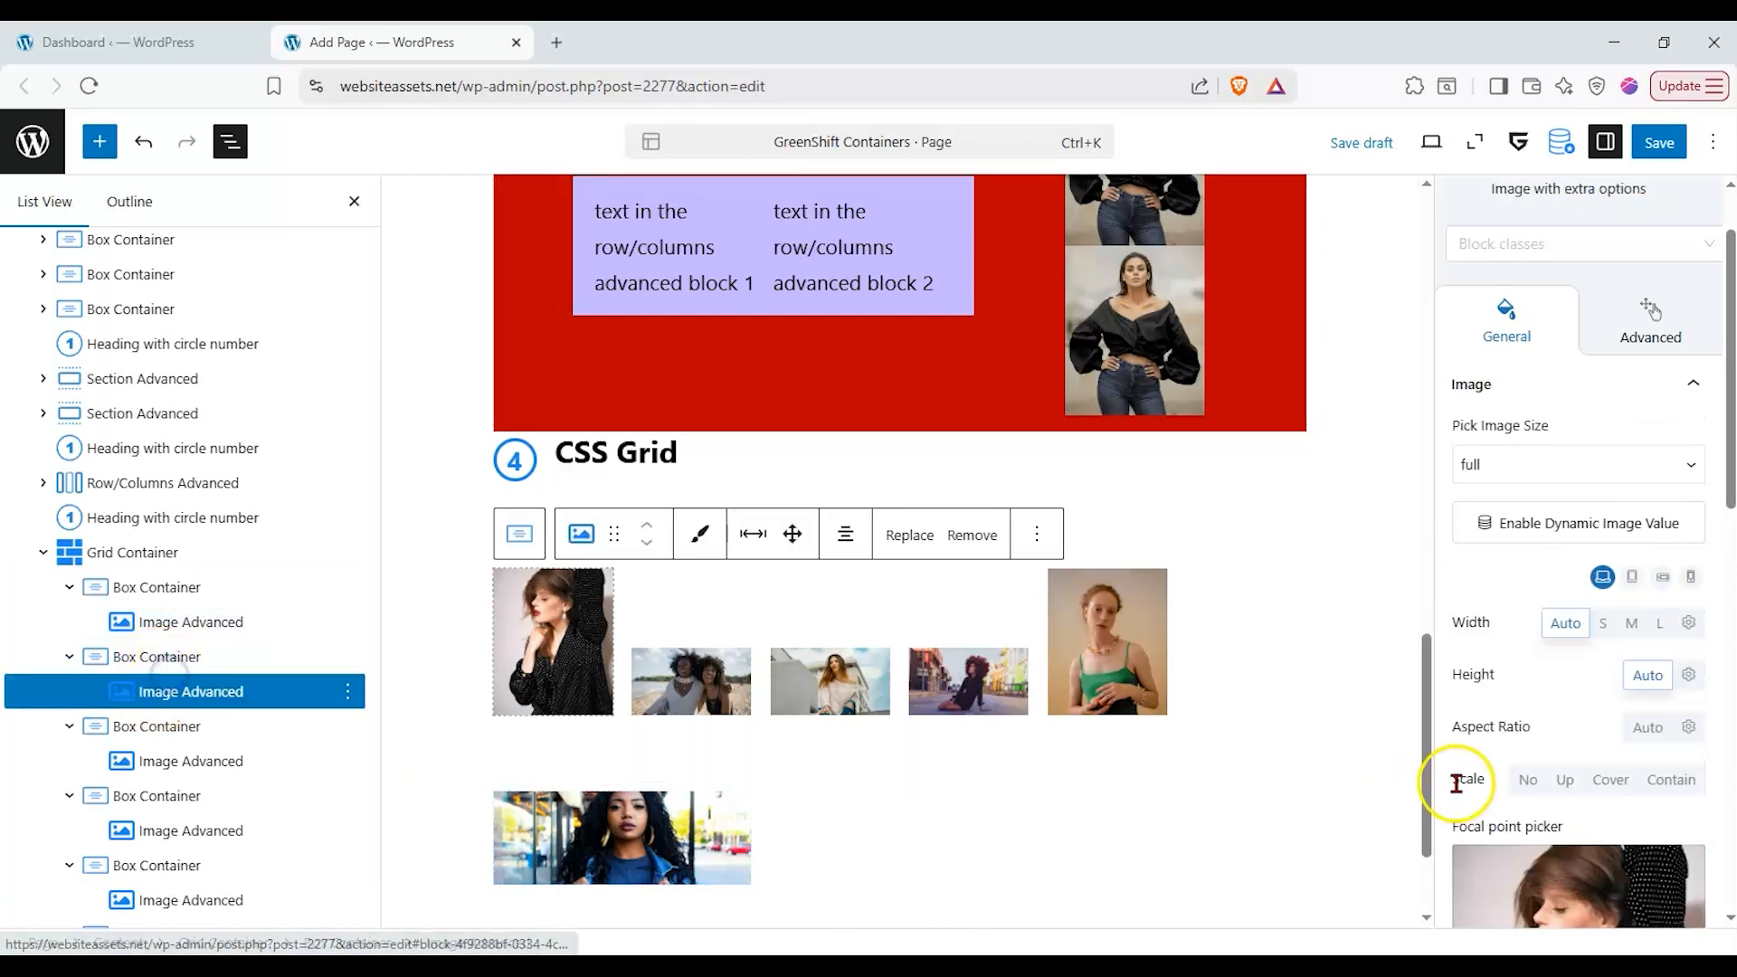
click(156, 657)
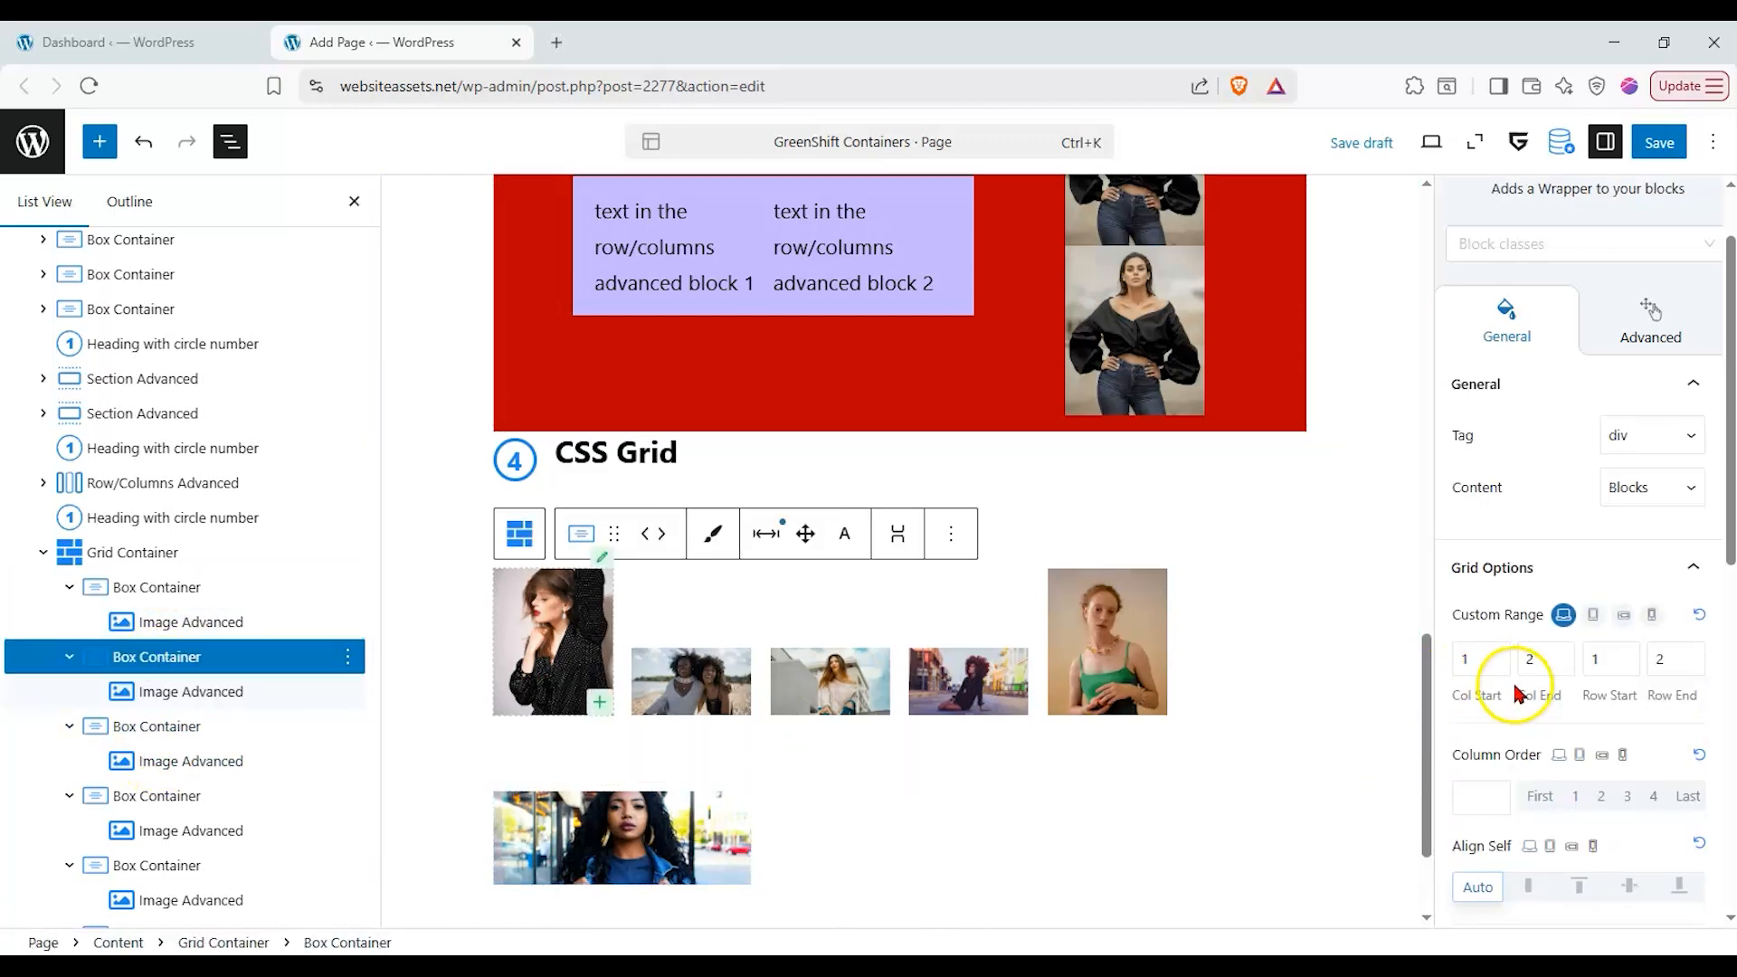
scroll(1502, 699, down, 1)
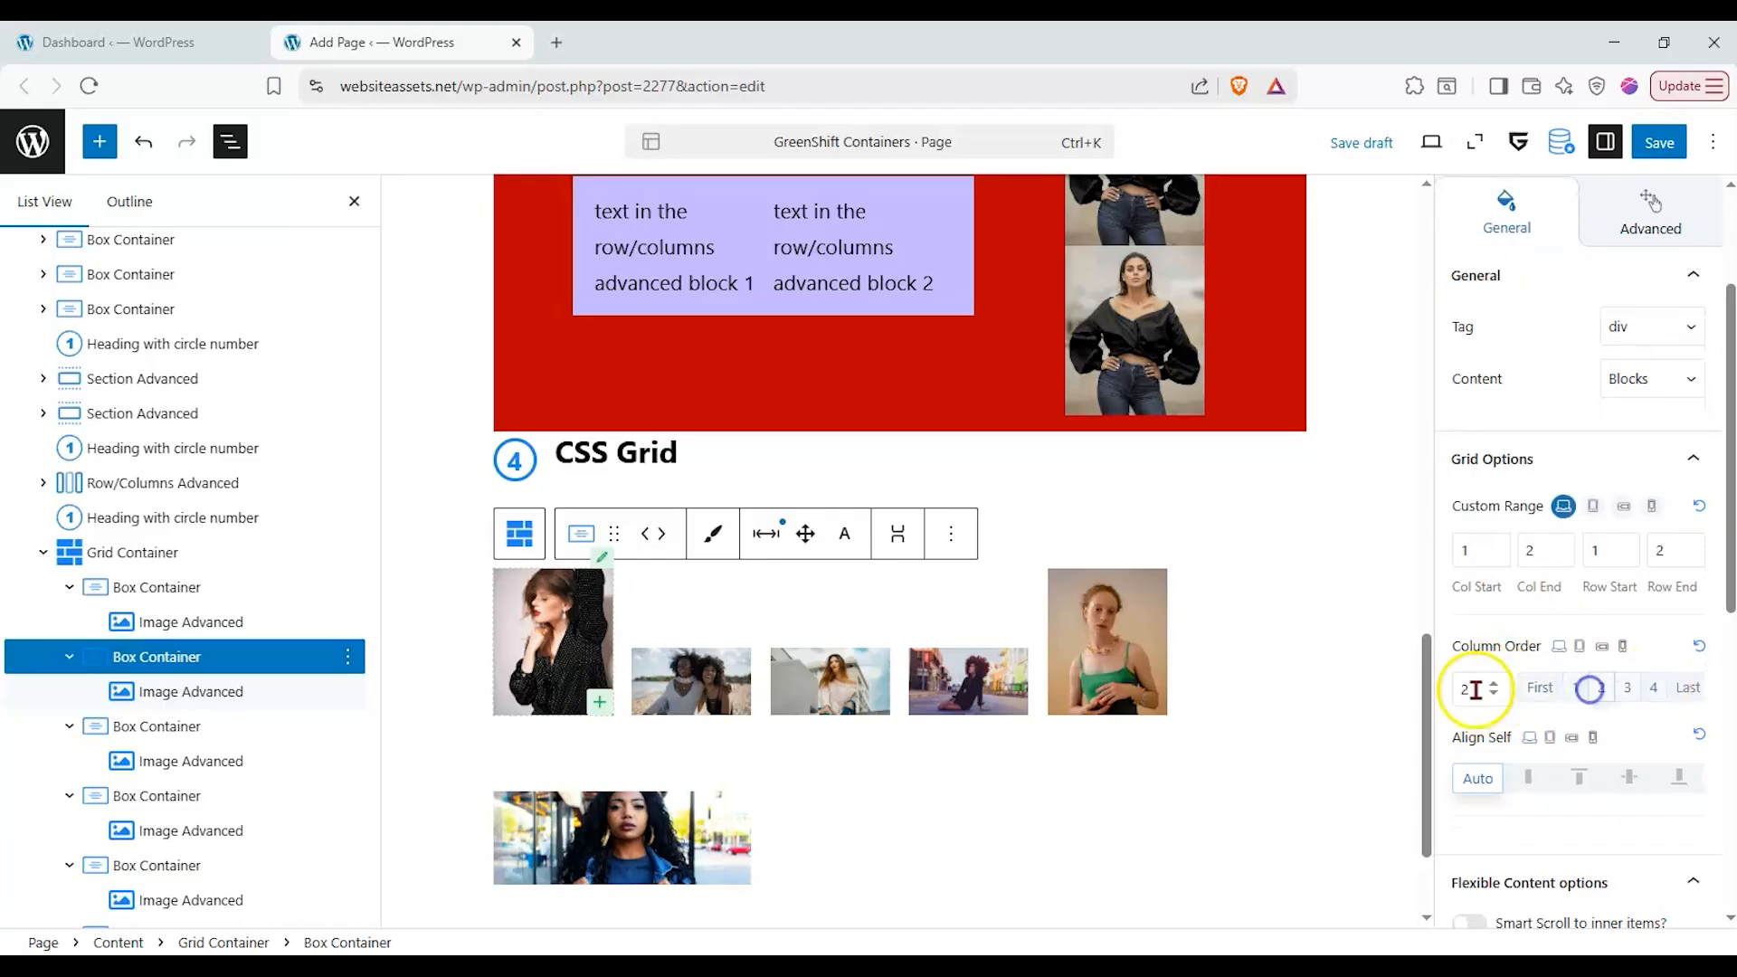
- Try column start 2 in the second box container's custom range and return it to 1
click(1494, 545)
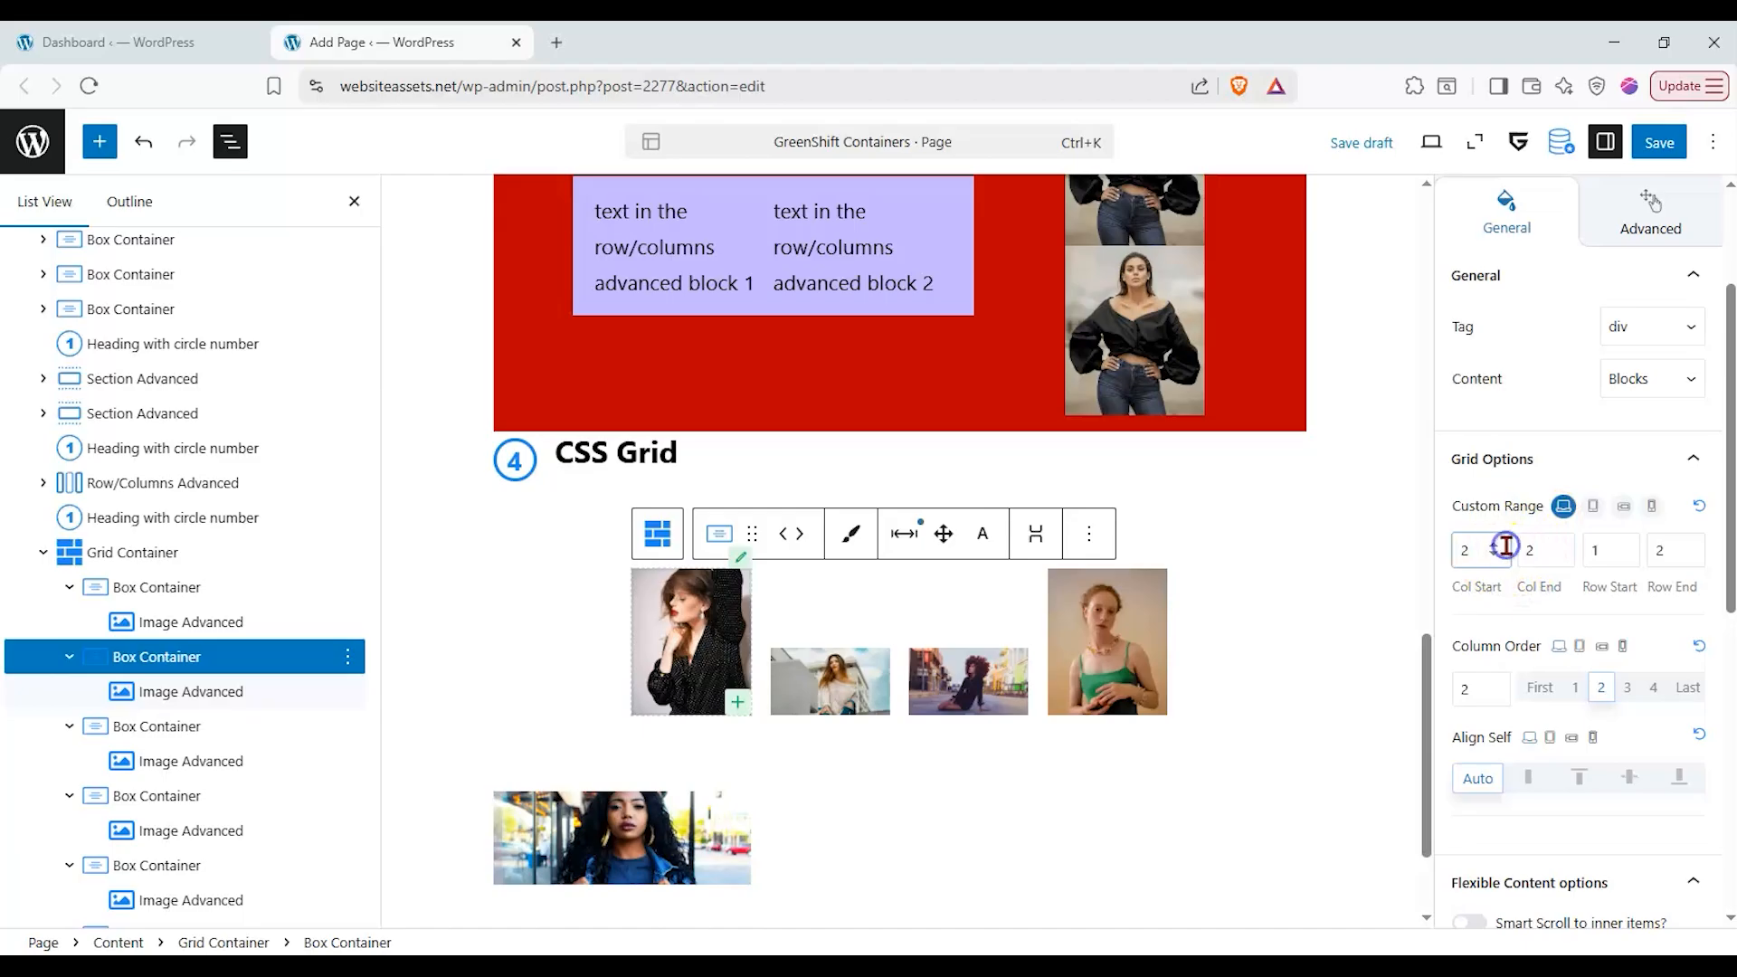
double_click(1496, 548)
click(1494, 560)
click(1494, 560)
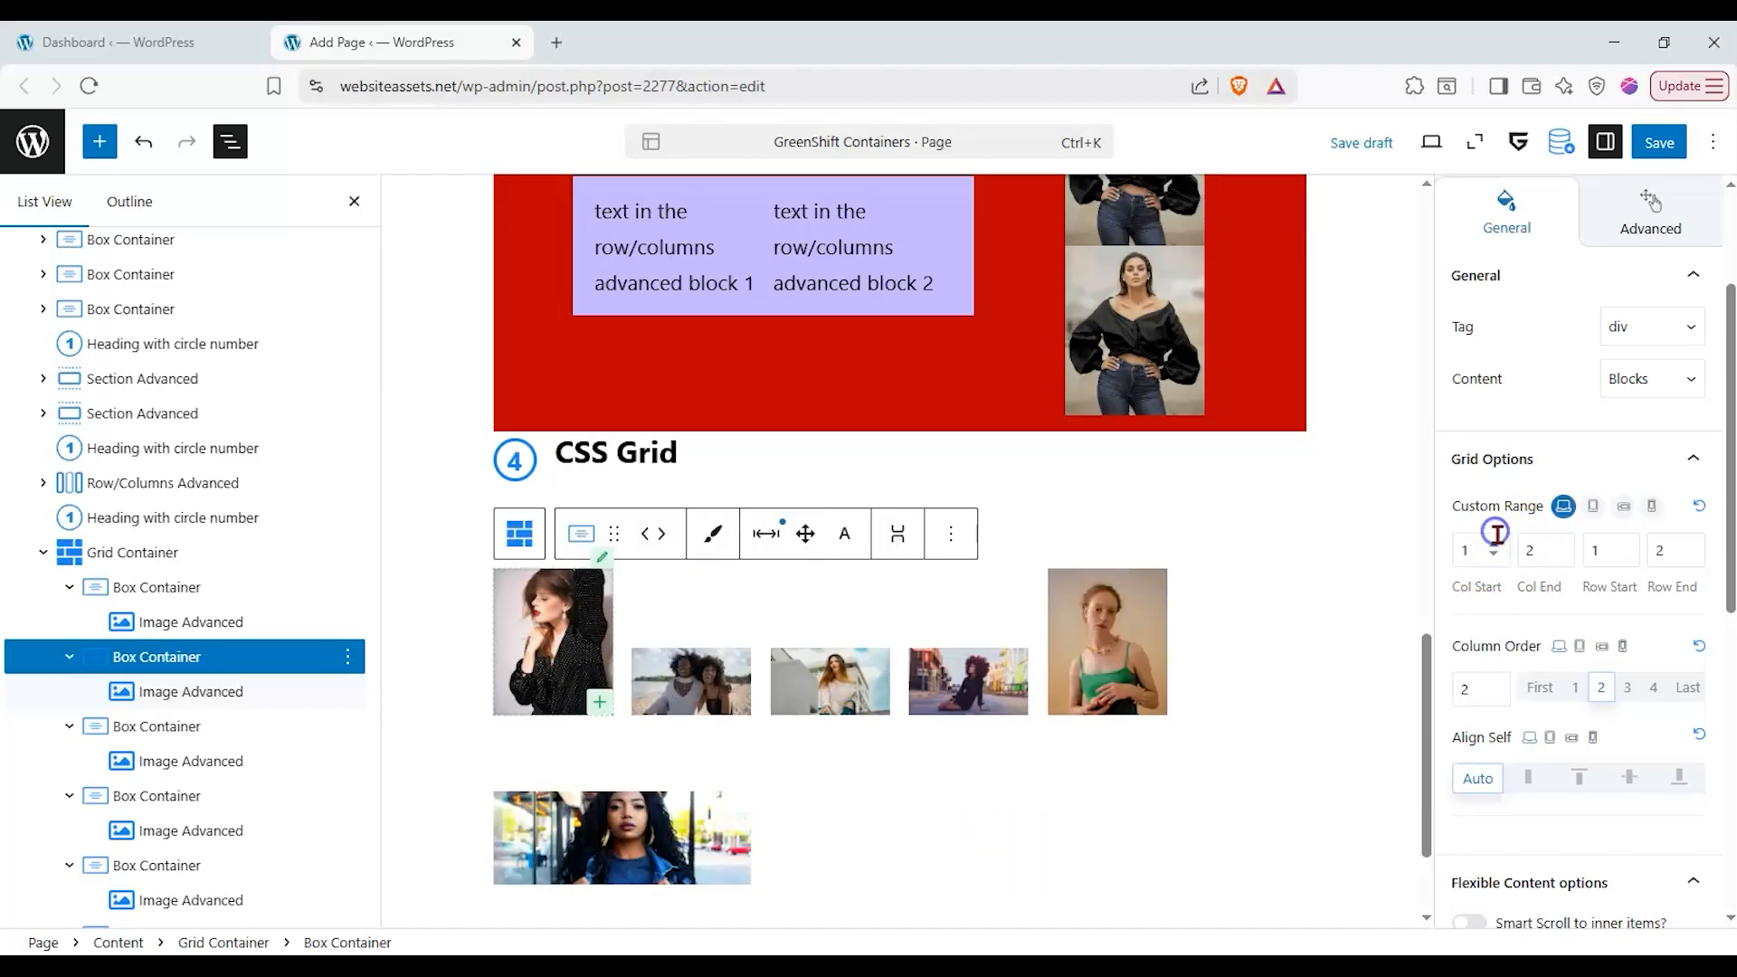
- Try column start 2 on the fifth listed box container and return it to 3
scroll(217, 724, down, 1)
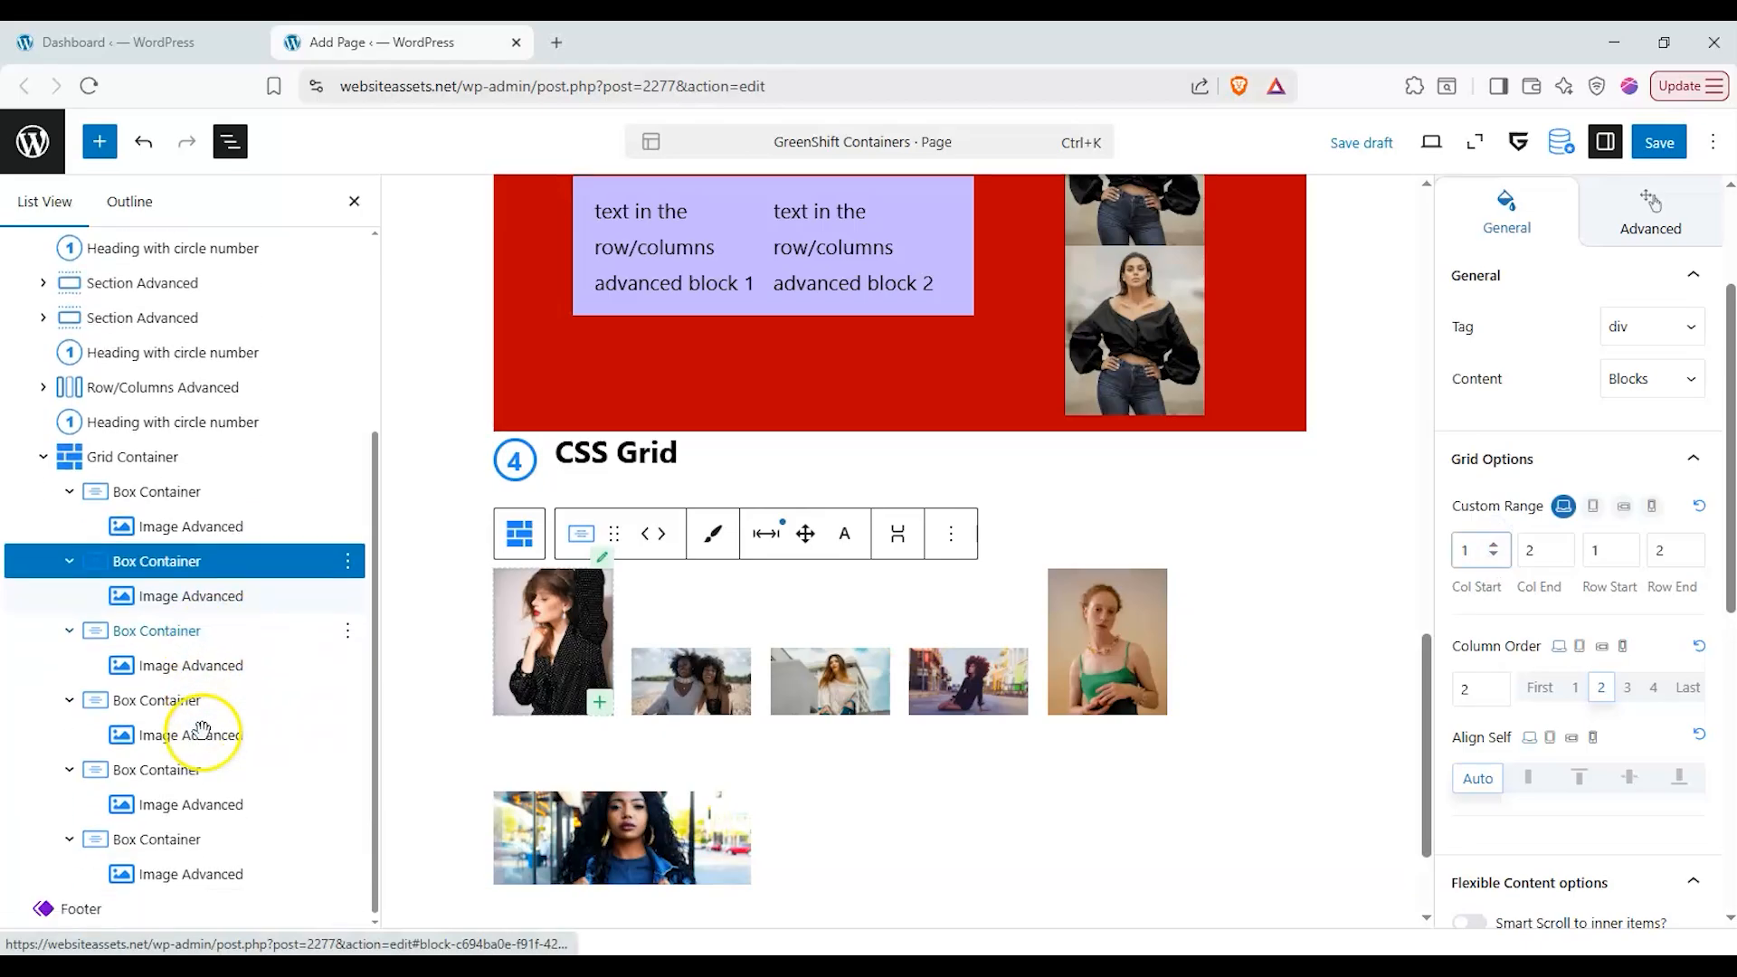
click(187, 769)
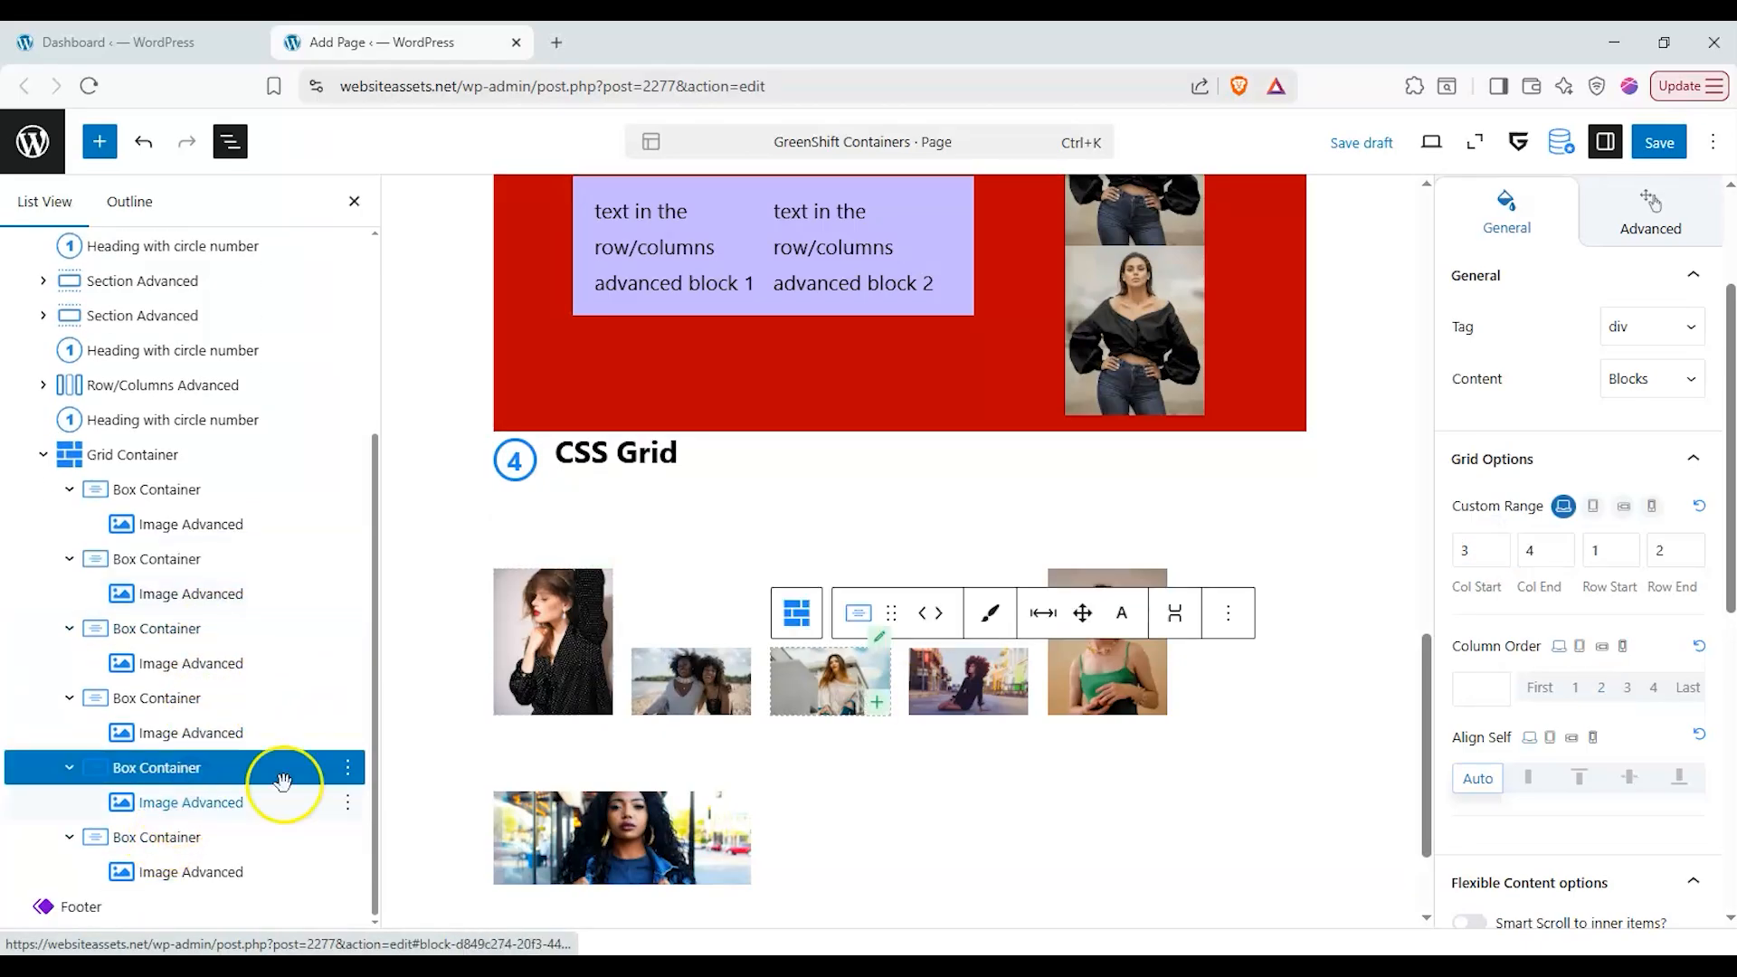
click(1492, 556)
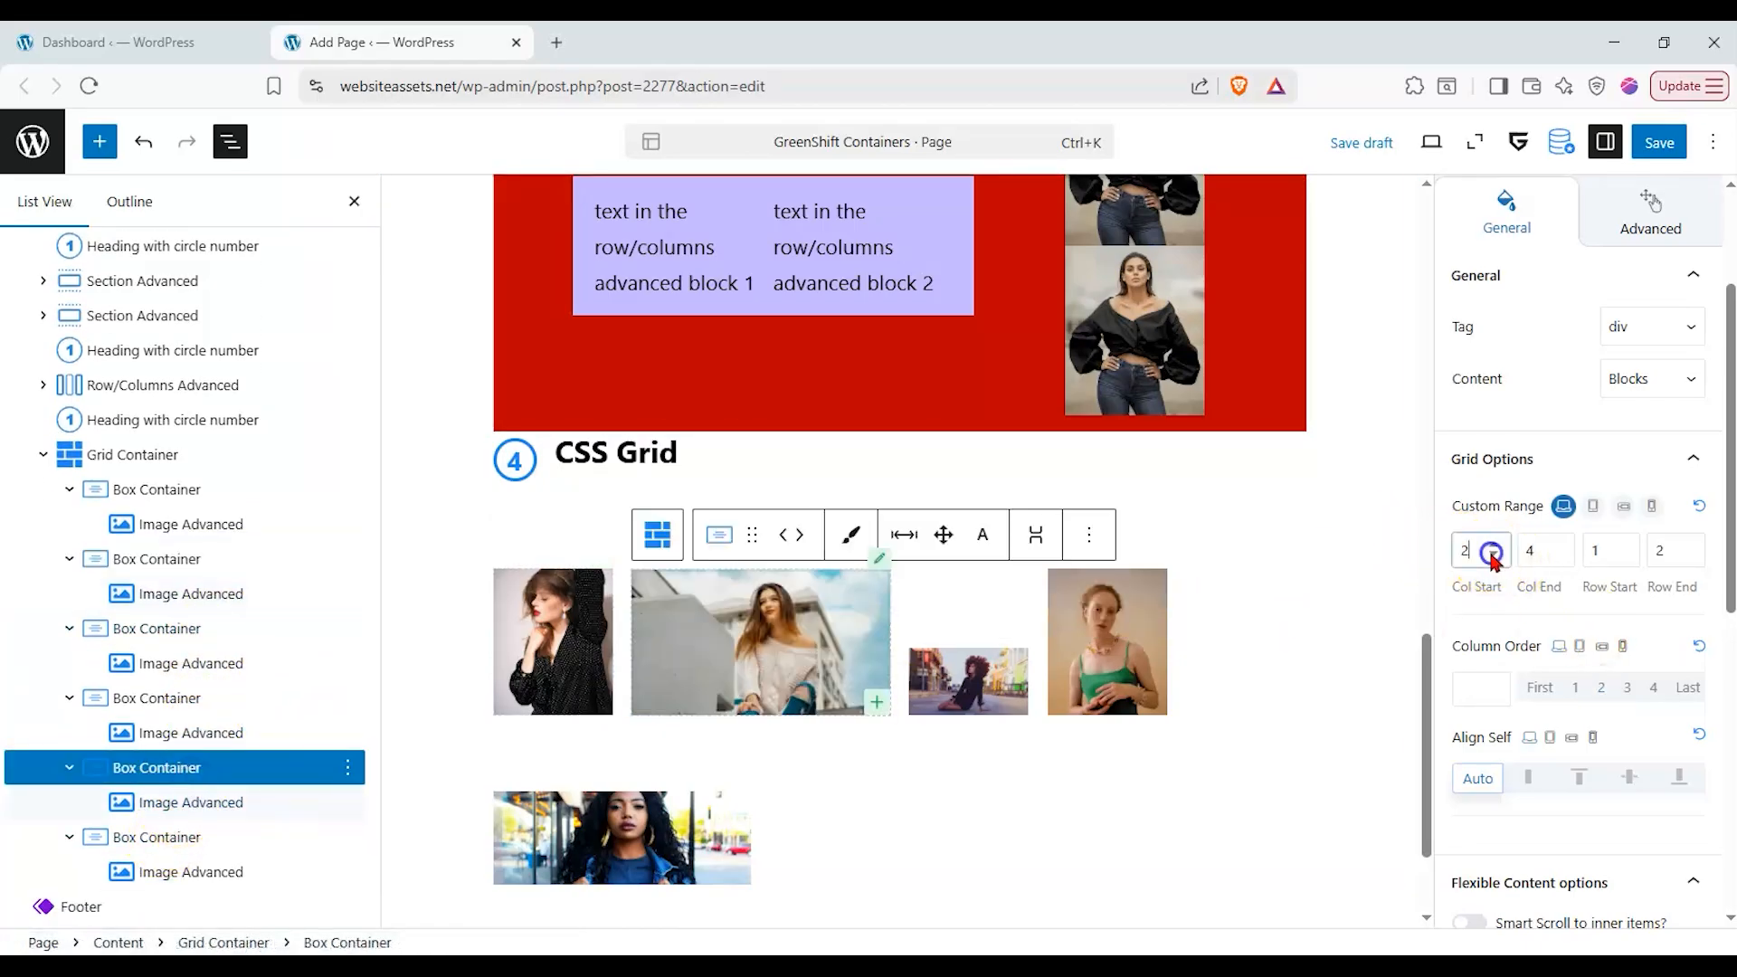
click(1494, 546)
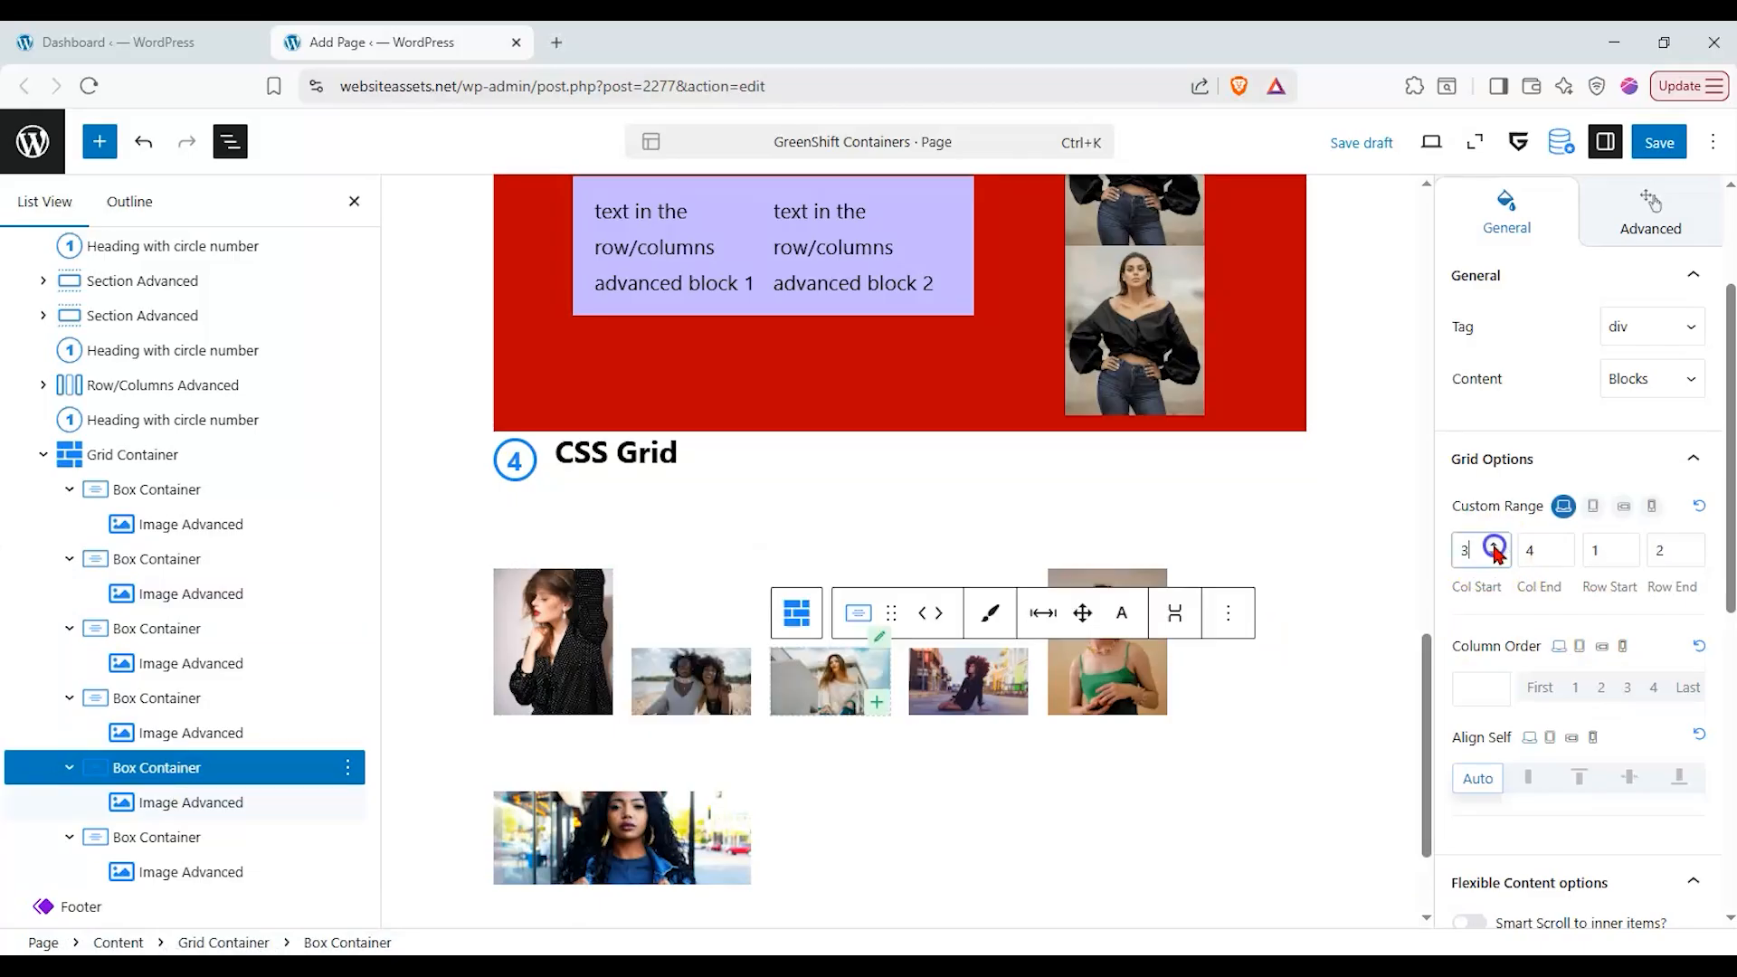
- Try column end -1 on the fifth listed box container to stretch it across the remaining columns
click(1557, 559)
click(1557, 558)
click(1557, 559)
click(1557, 559)
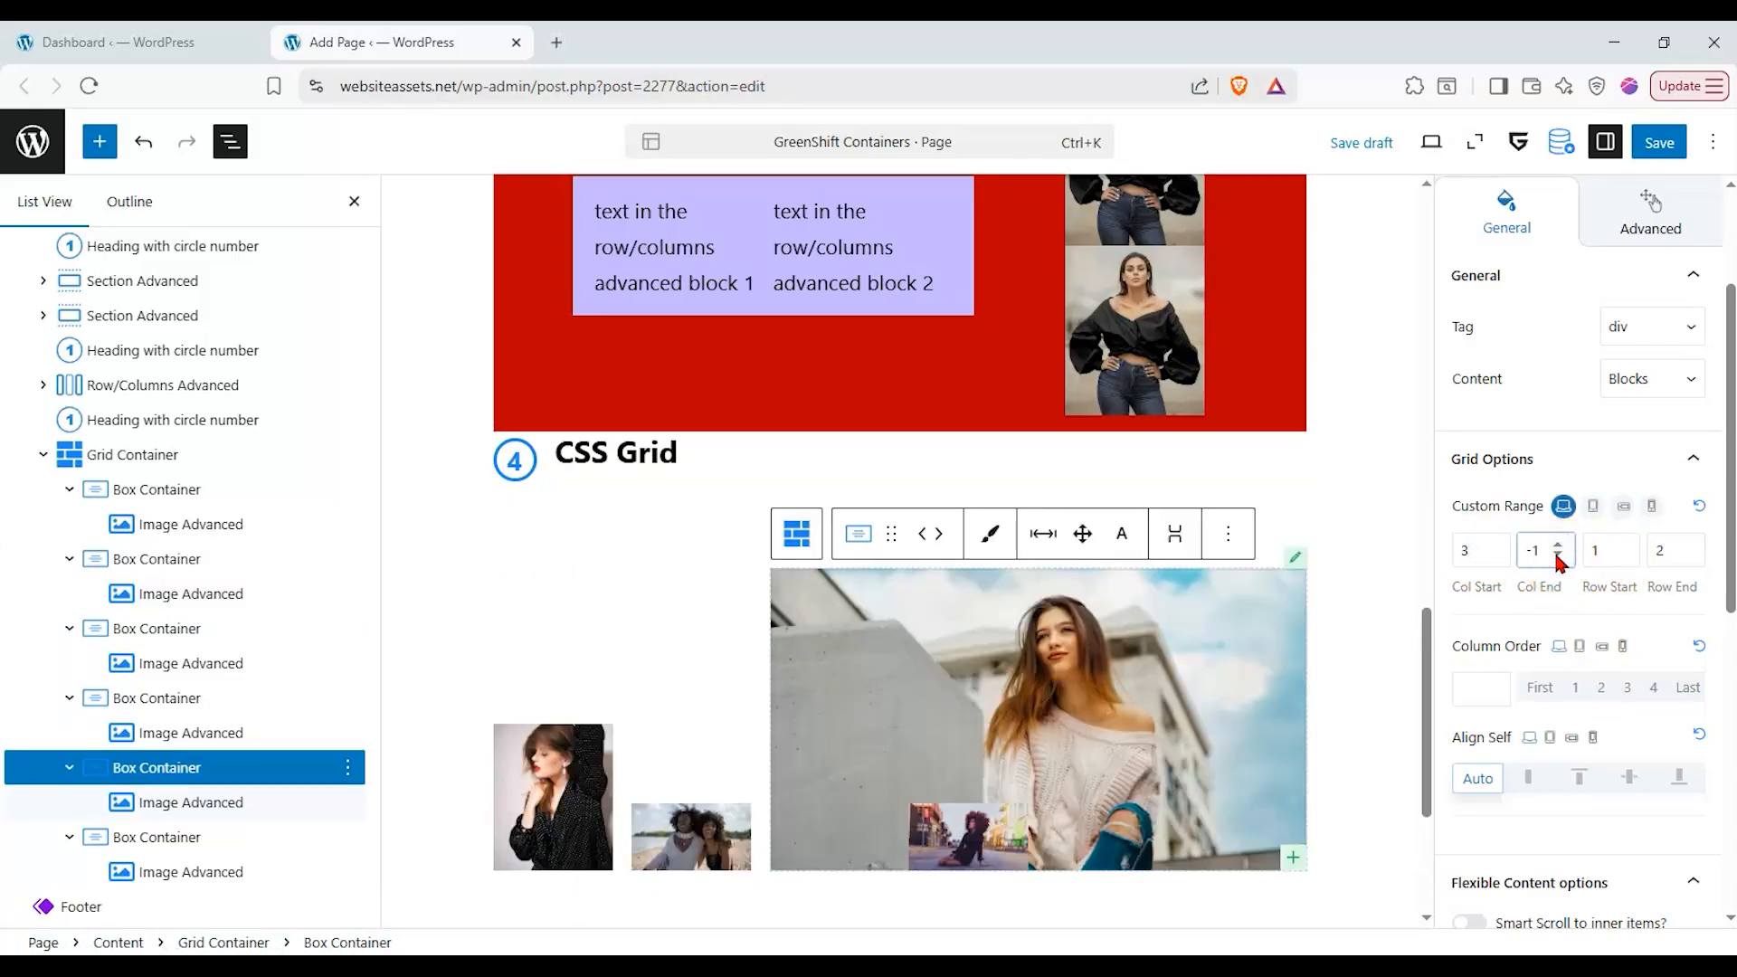
scroll(1348, 620, down, 3)
scroll(1462, 555, up, 1)
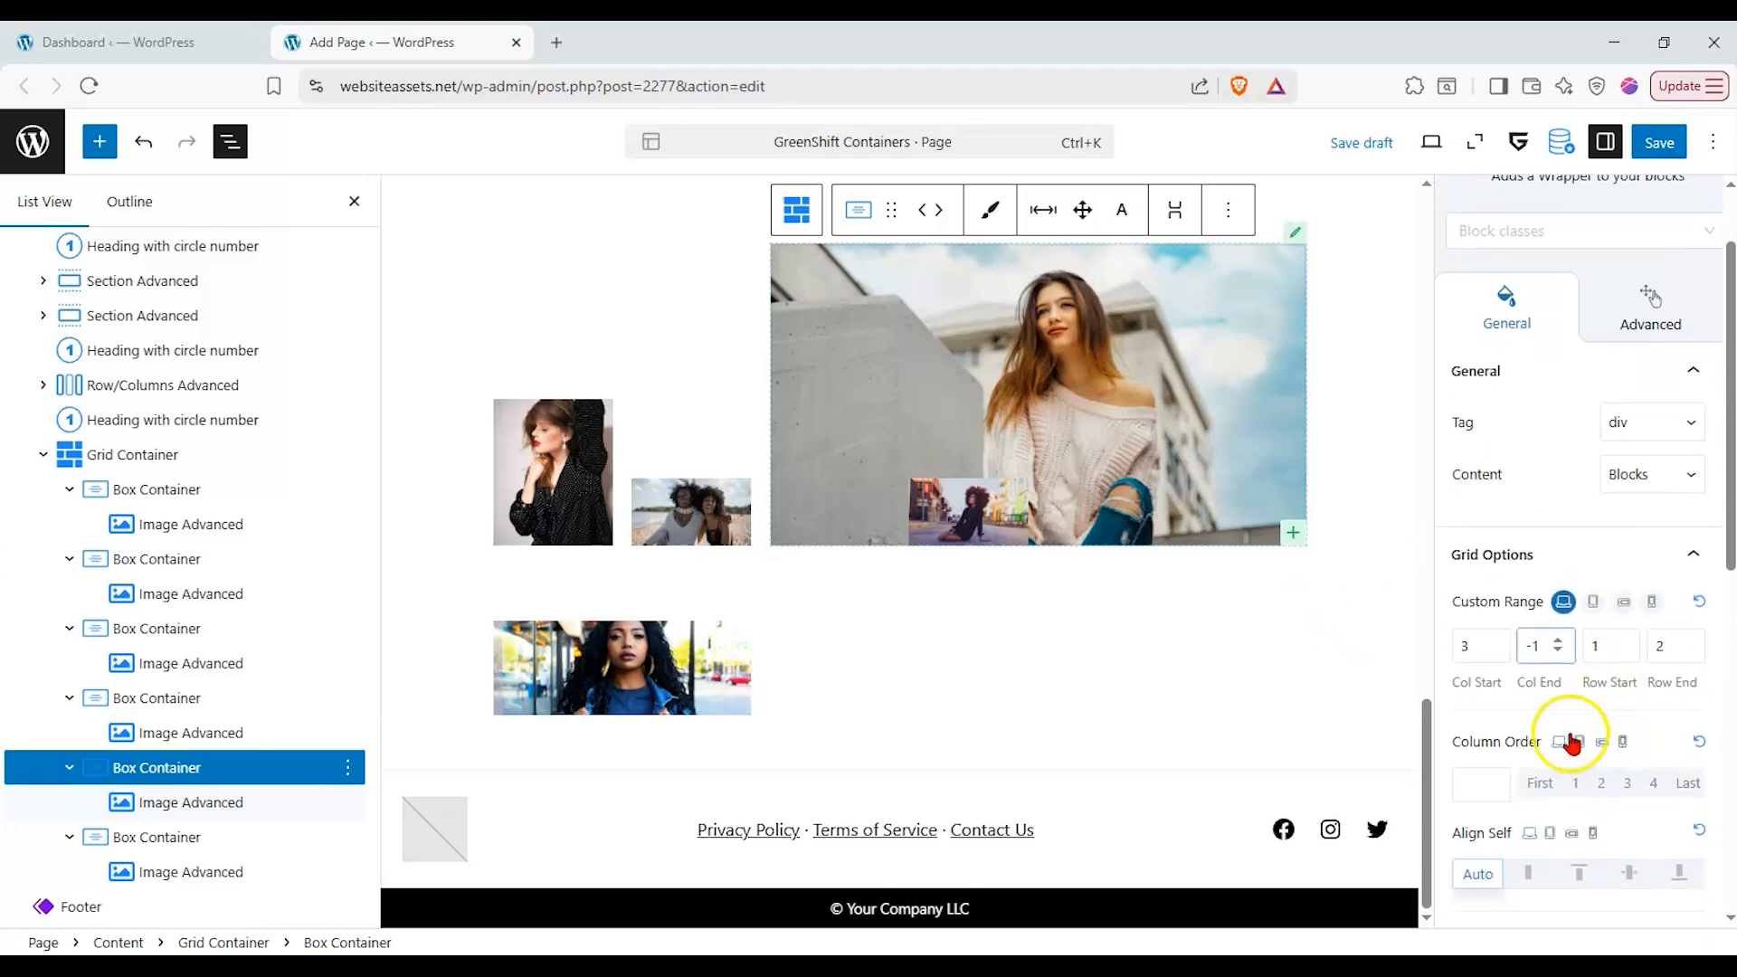
- Set the fifth listed box container's row start to -1 and adjust its column end so it spans columns three and four
click(1557, 654)
click(1557, 655)
click(1557, 655)
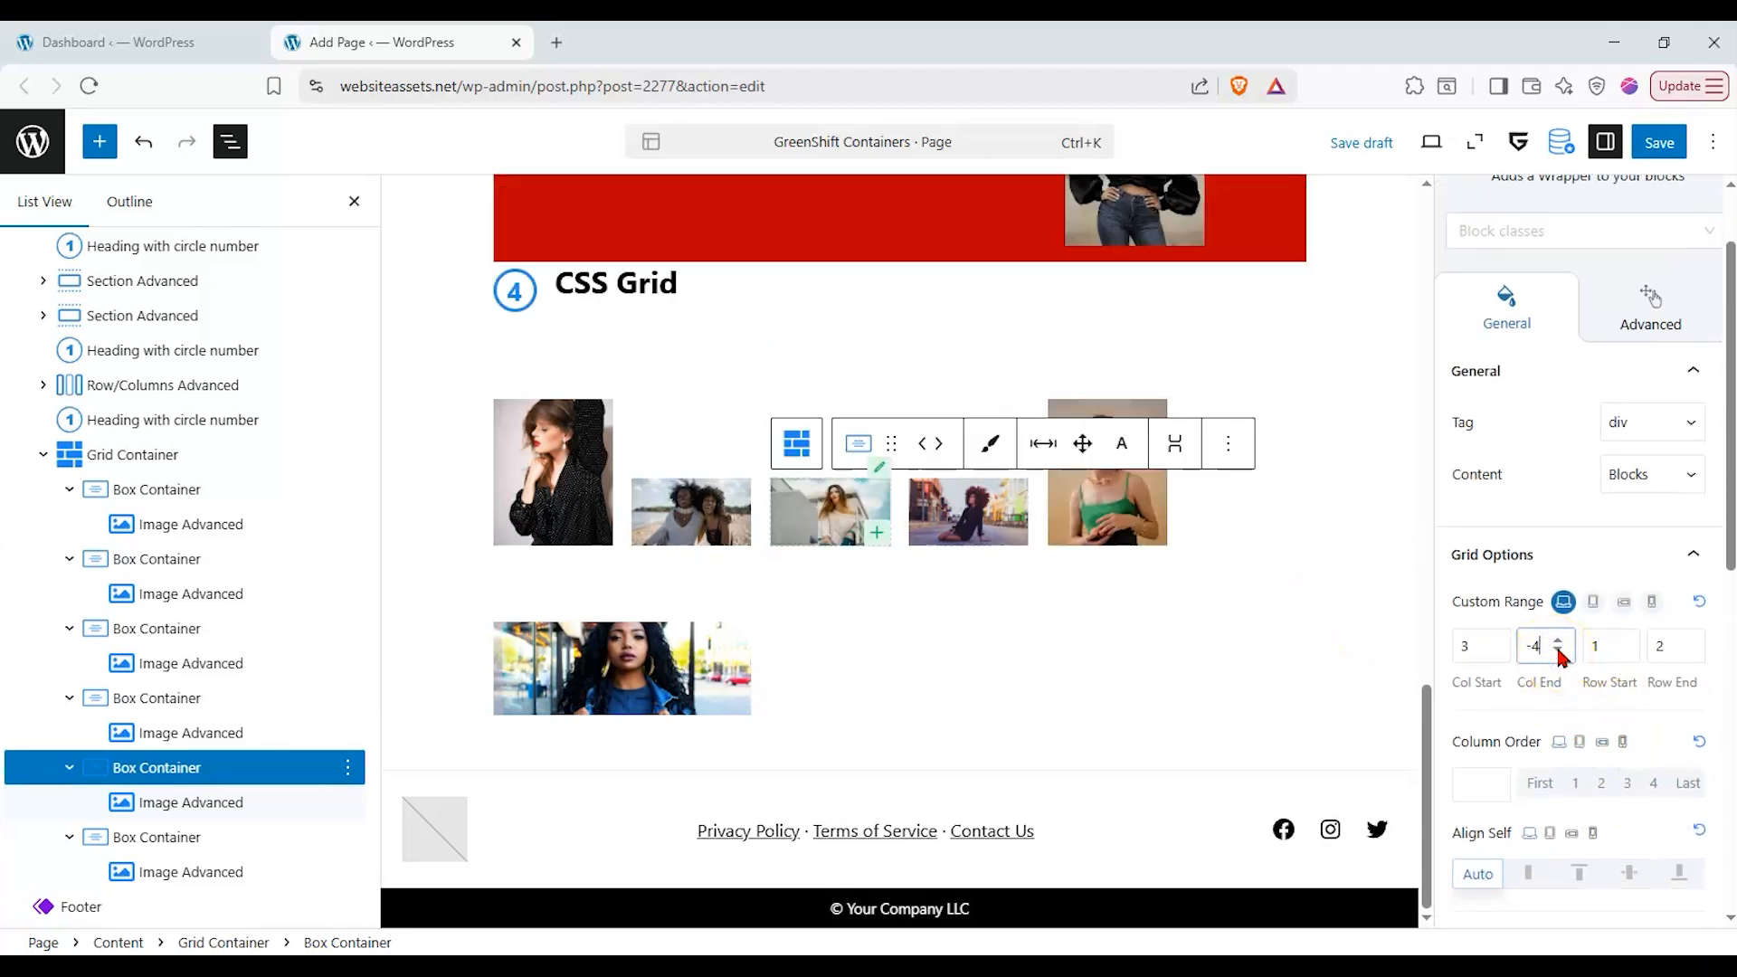
click(1625, 654)
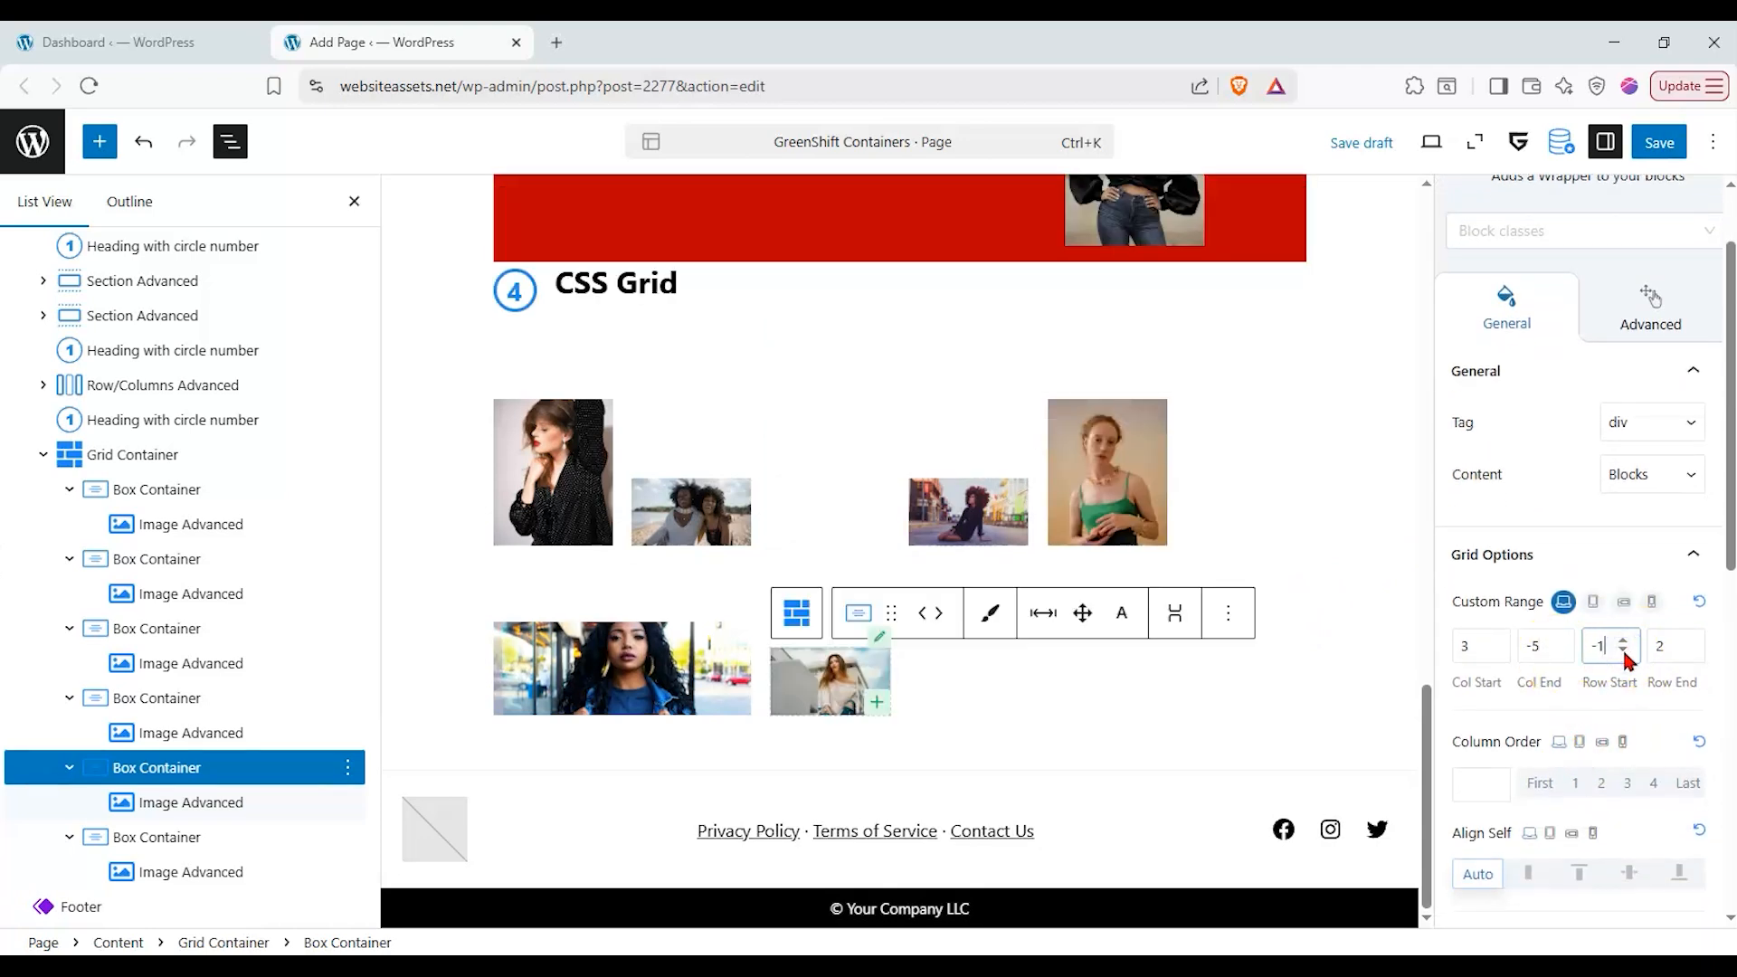
click(1559, 641)
scroll(1240, 677, up, 1)
- Select the Grid Container and set its item vertical alignment to center
click(872, 534)
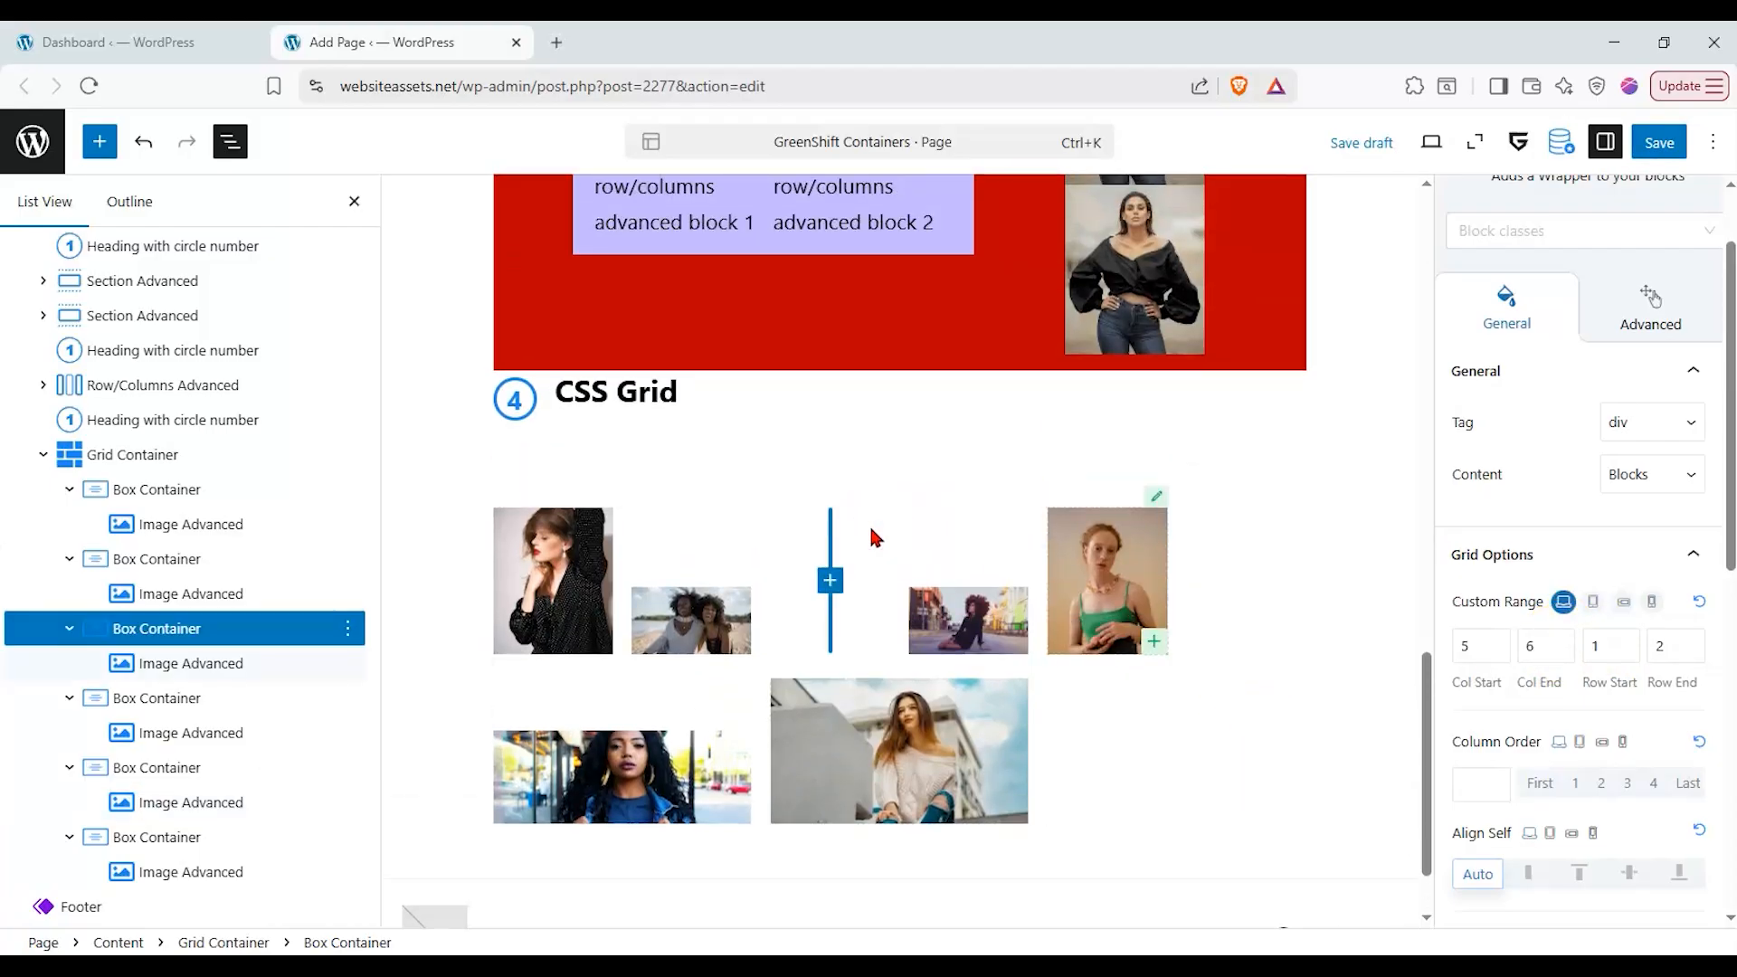
click(825, 905)
scroll(1084, 701, up, 1)
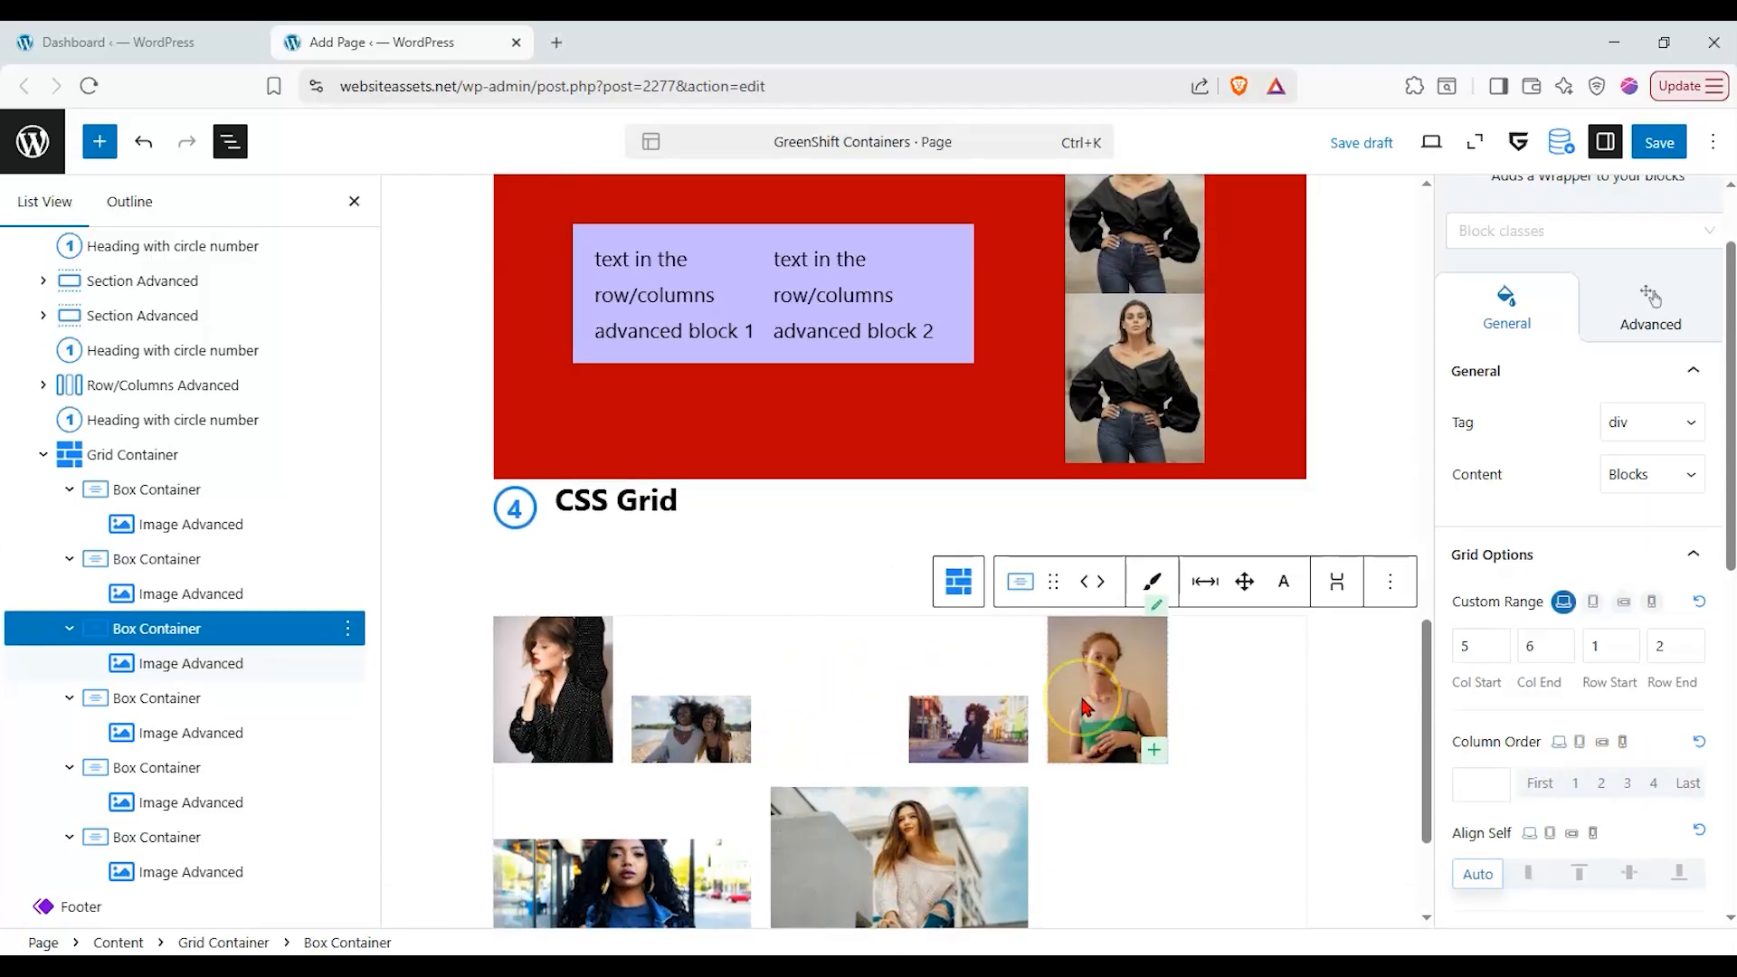
click(1239, 808)
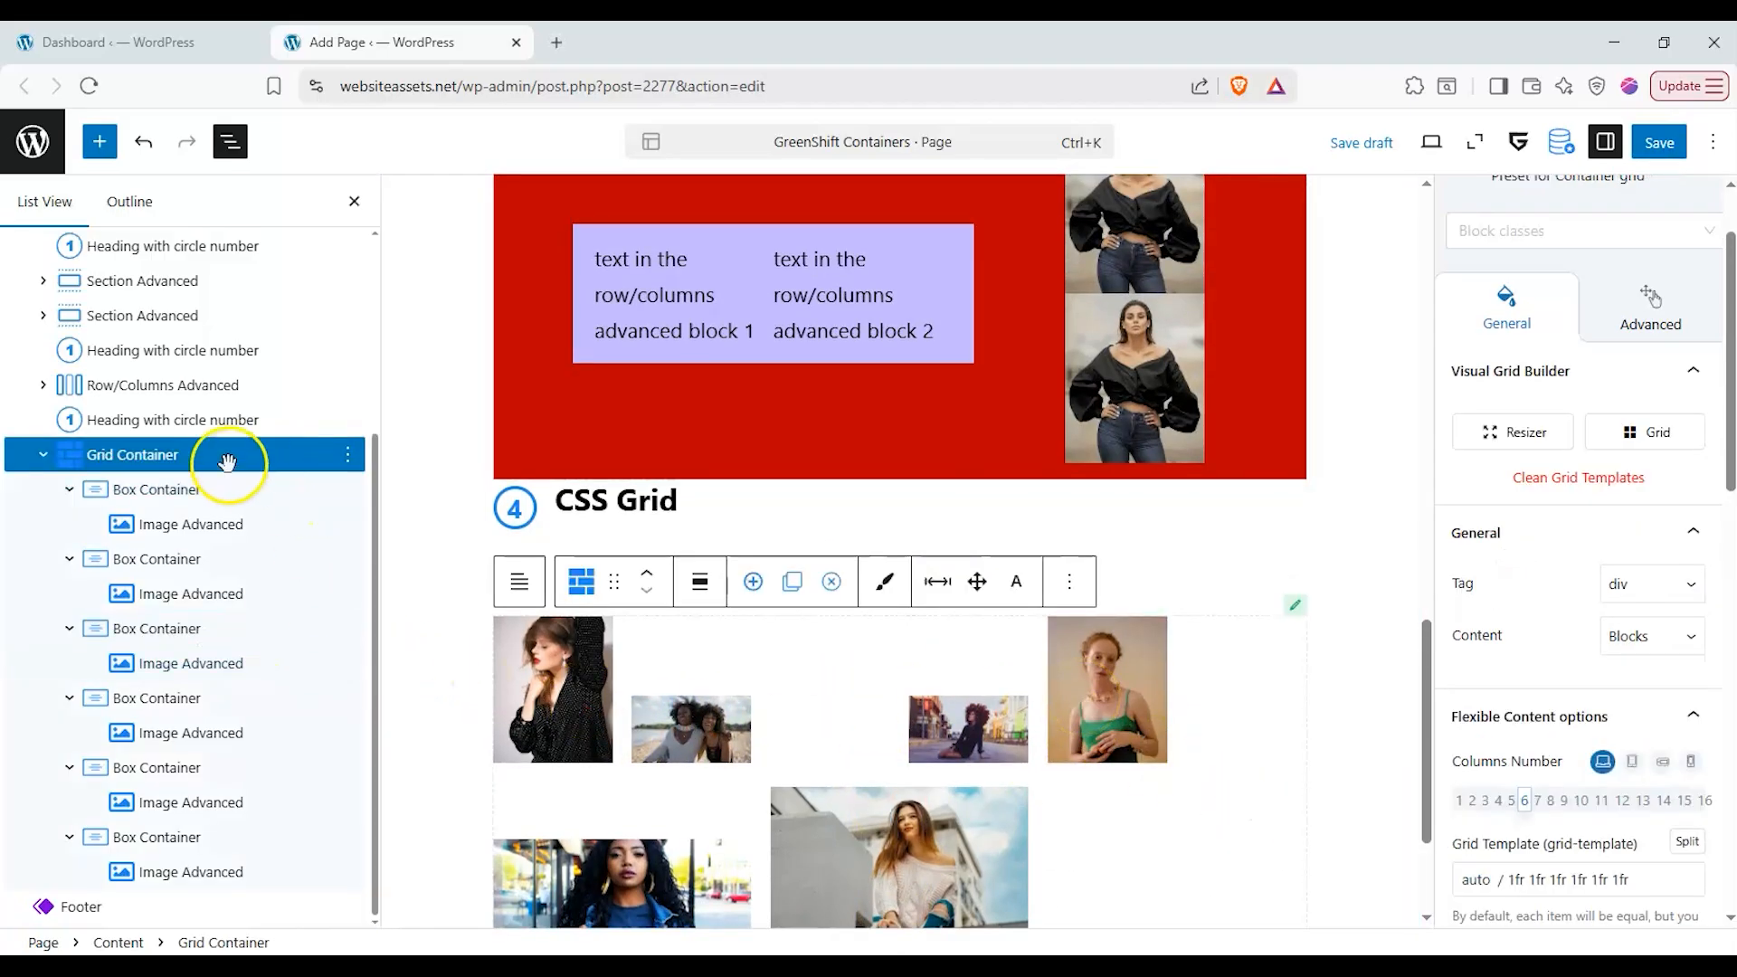
scroll(1575, 588, down, 5)
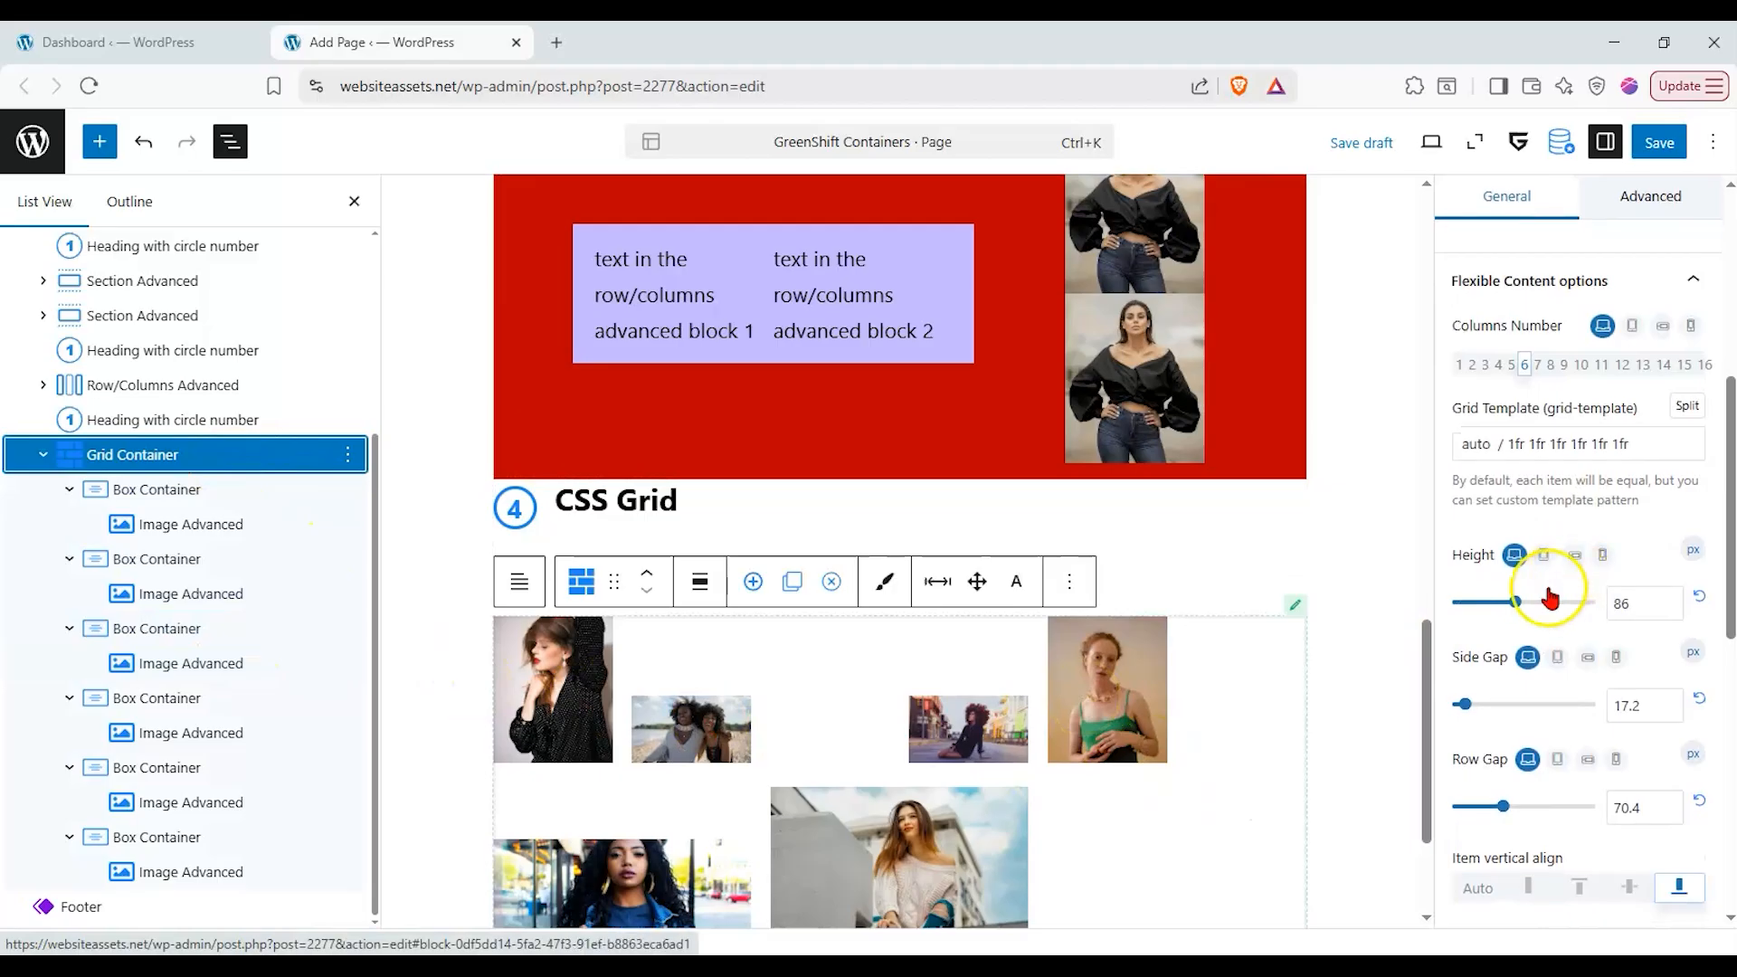
click(1629, 888)
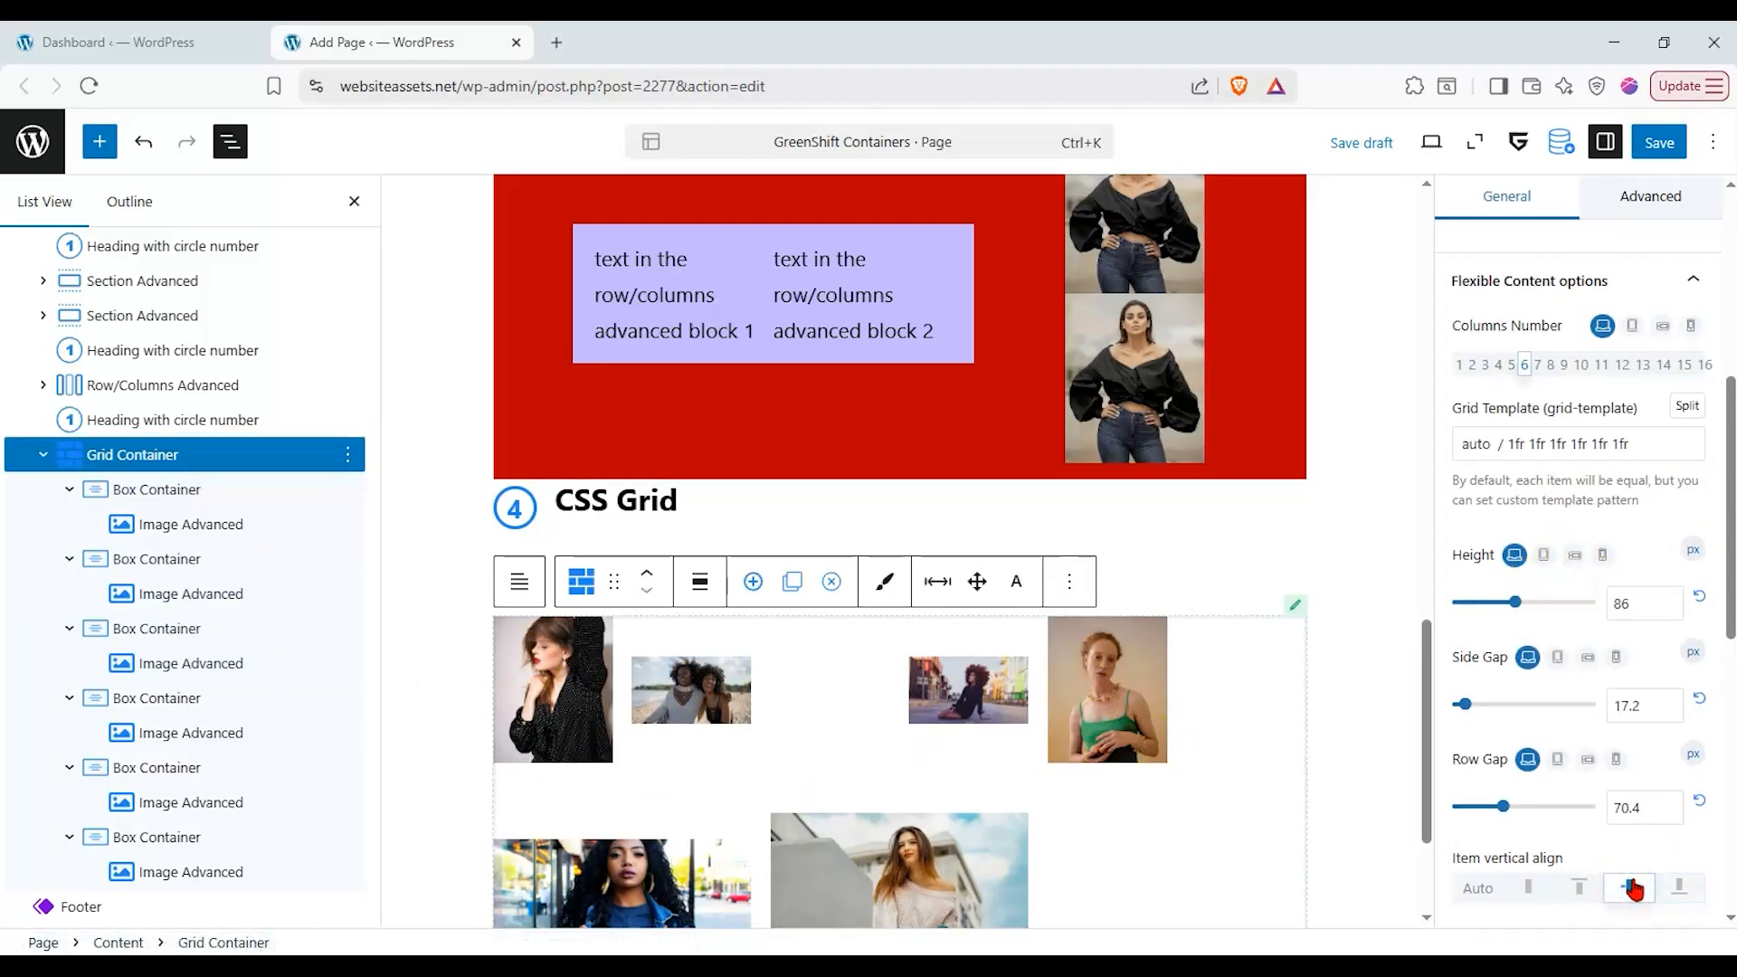
- Reduce the Grid Container's height to 37.5 px and its side gap to 0
drag(1534, 636, 1481, 601)
drag(1491, 722, 1439, 711)
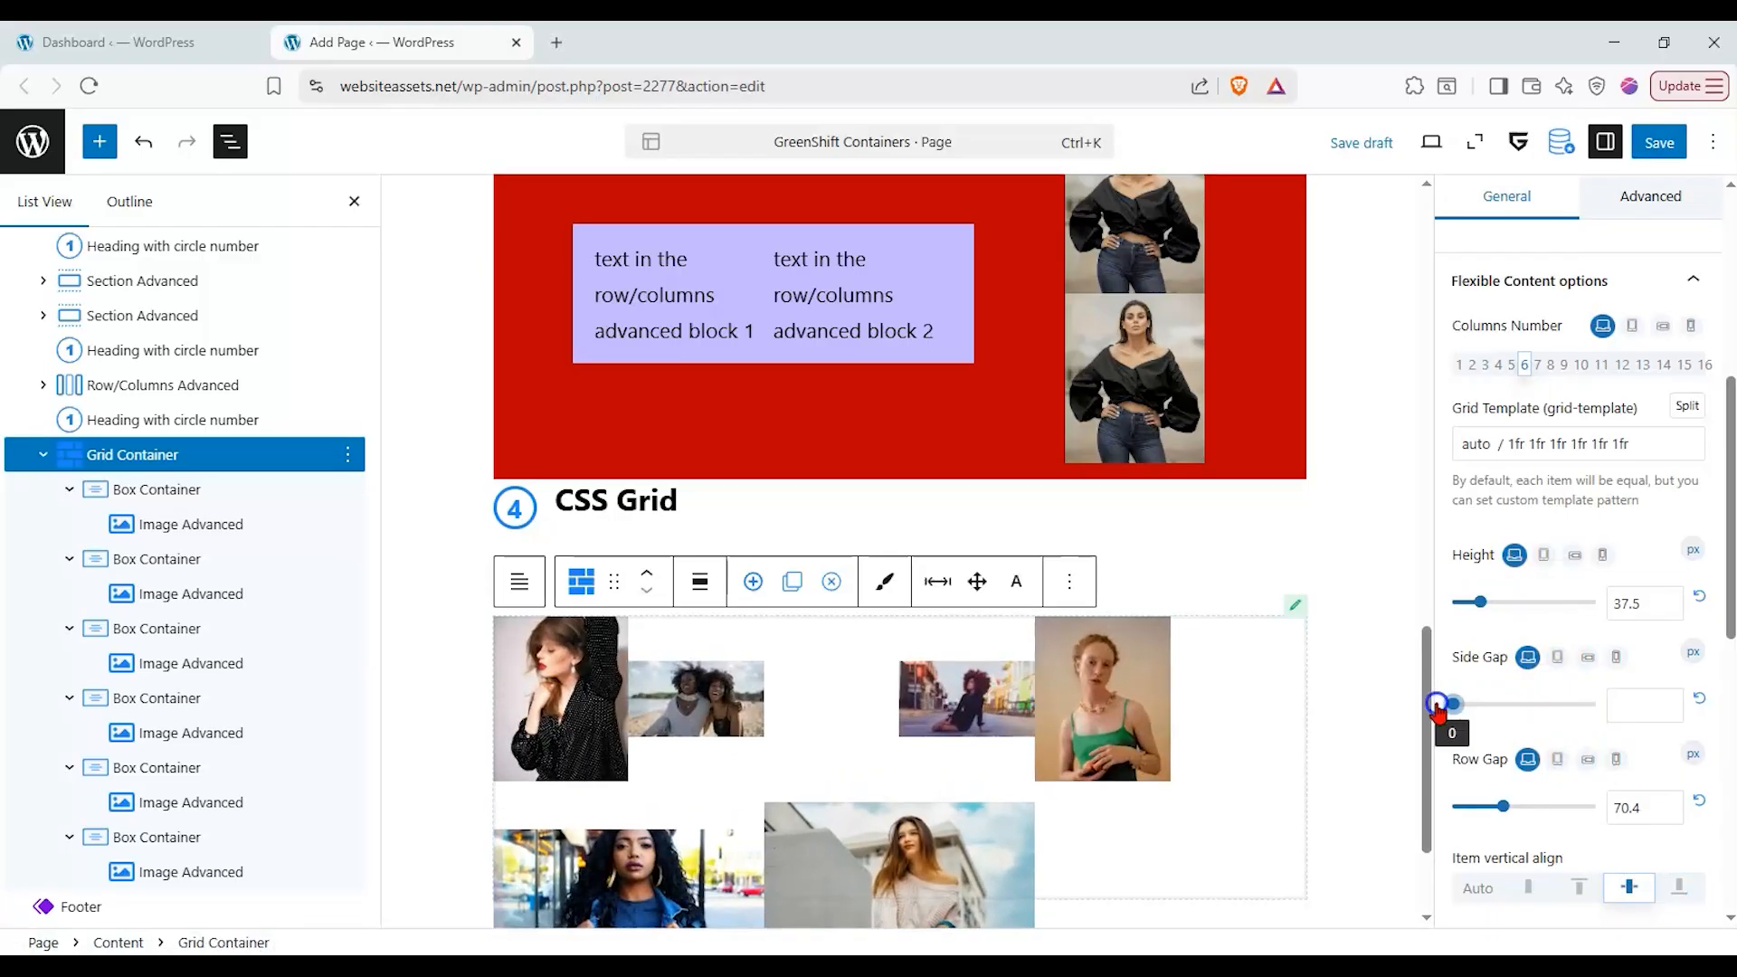
- Switch the Grid Container's margin to preset values and raise the left margin to the second-highest preset
scroll(1509, 686, down, 5)
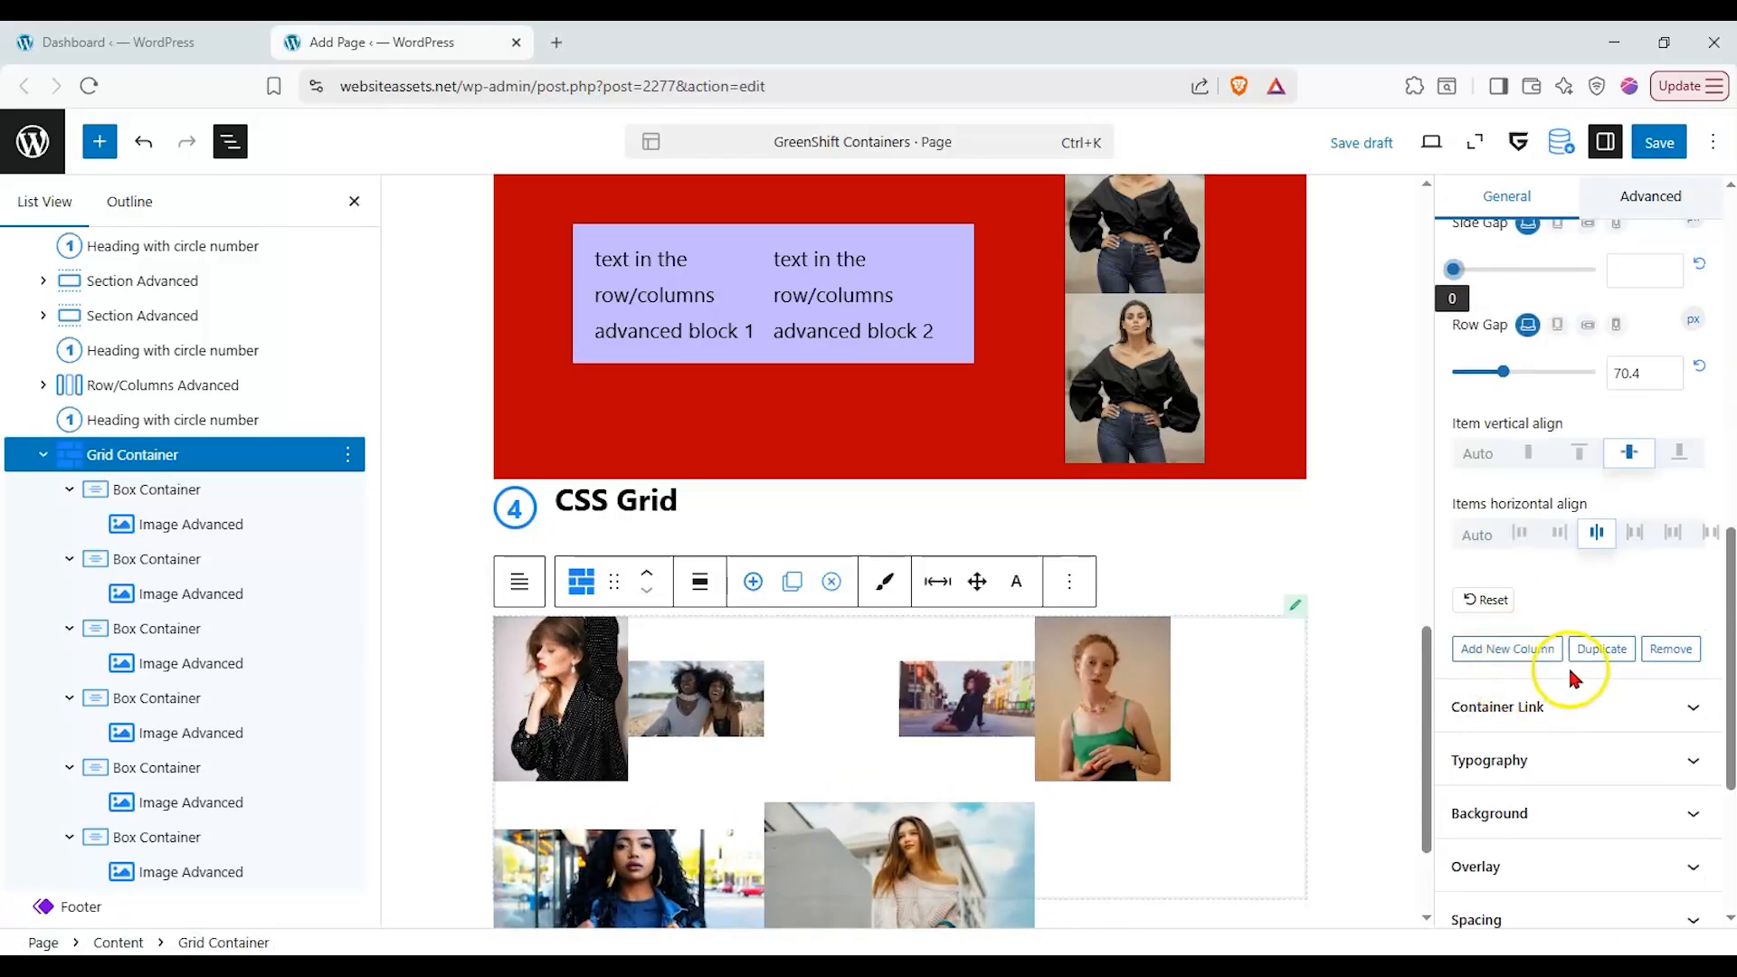
scroll(1551, 814, down, 1)
click(1551, 811)
click(1663, 488)
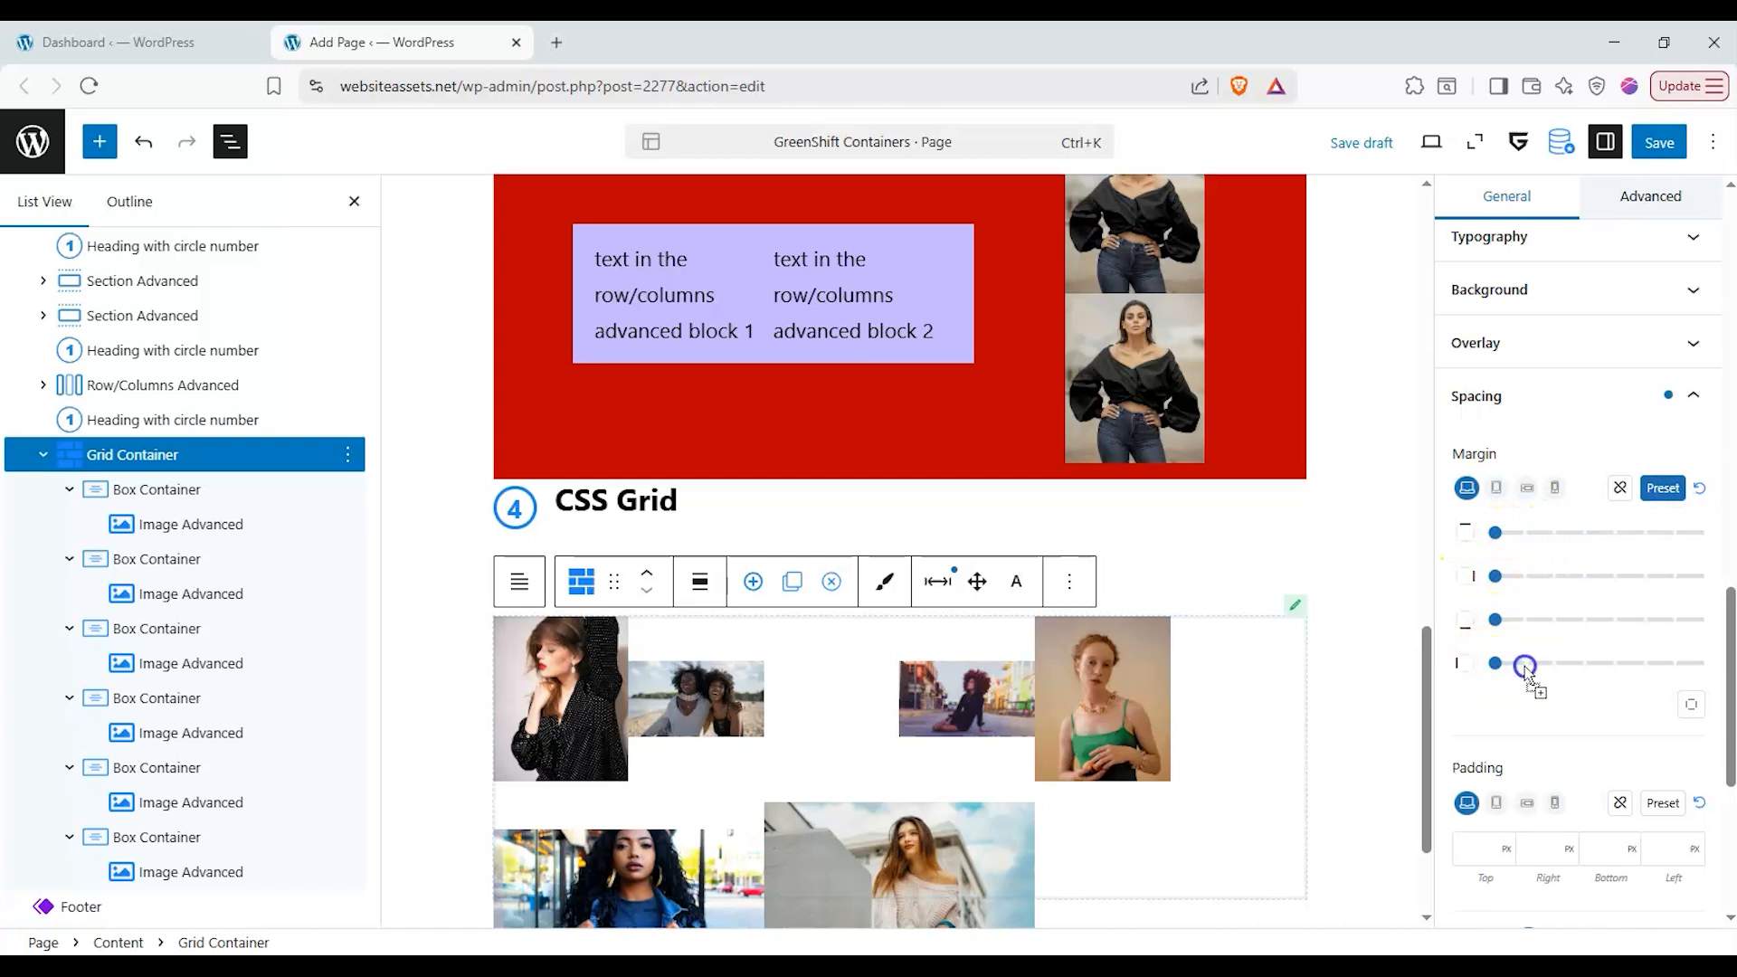
click(1524, 665)
drag(1550, 674, 1675, 666)
- Switch the Grid Container's padding to preset values and raise the left padding to the second-highest preset
scroll(1629, 688, down, 3)
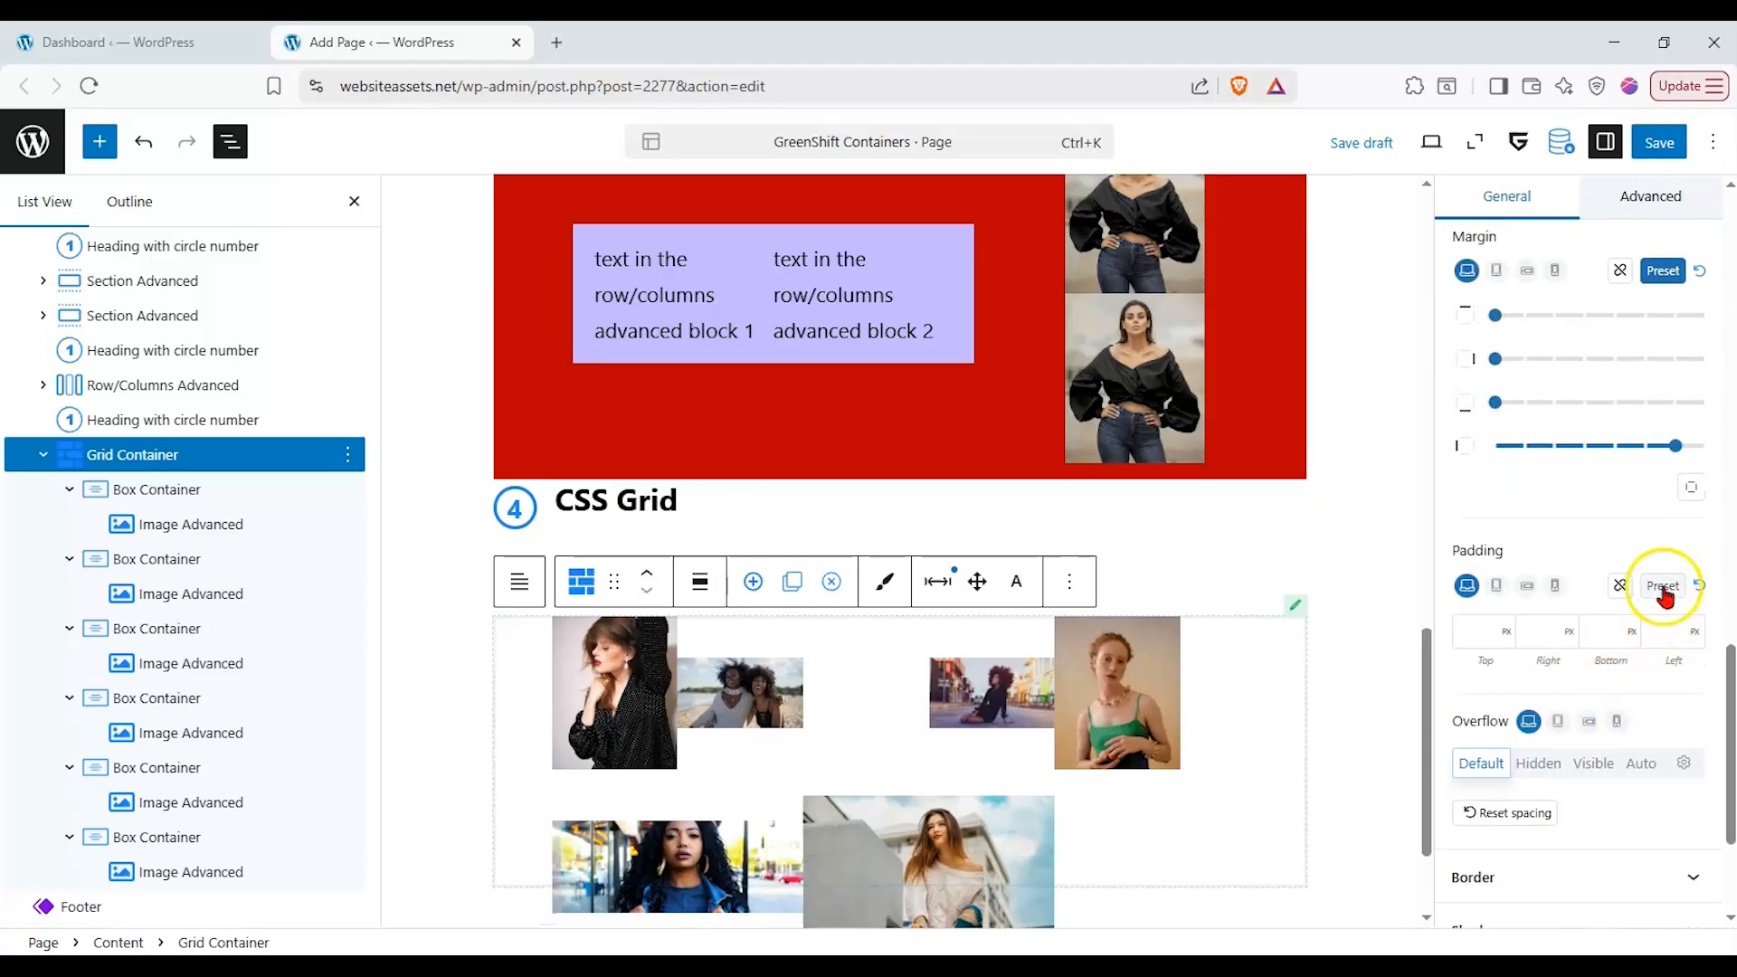
click(1664, 586)
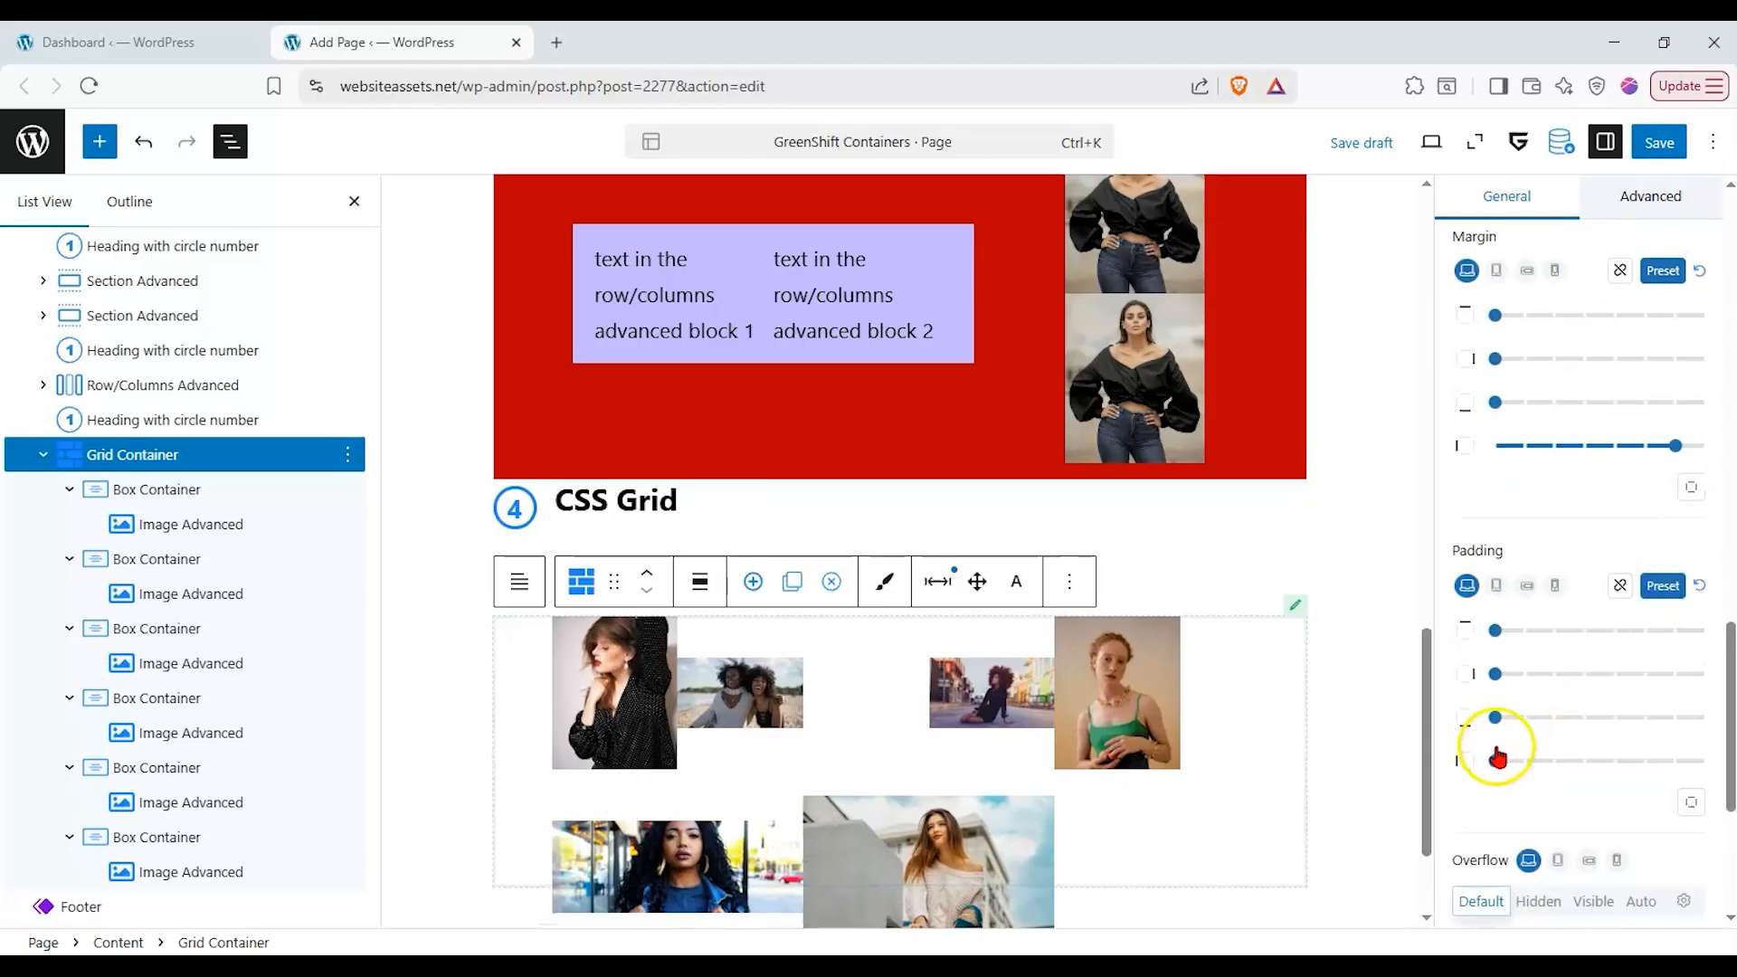
drag(1495, 765, 1675, 760)
scroll(1179, 648, down, 2)
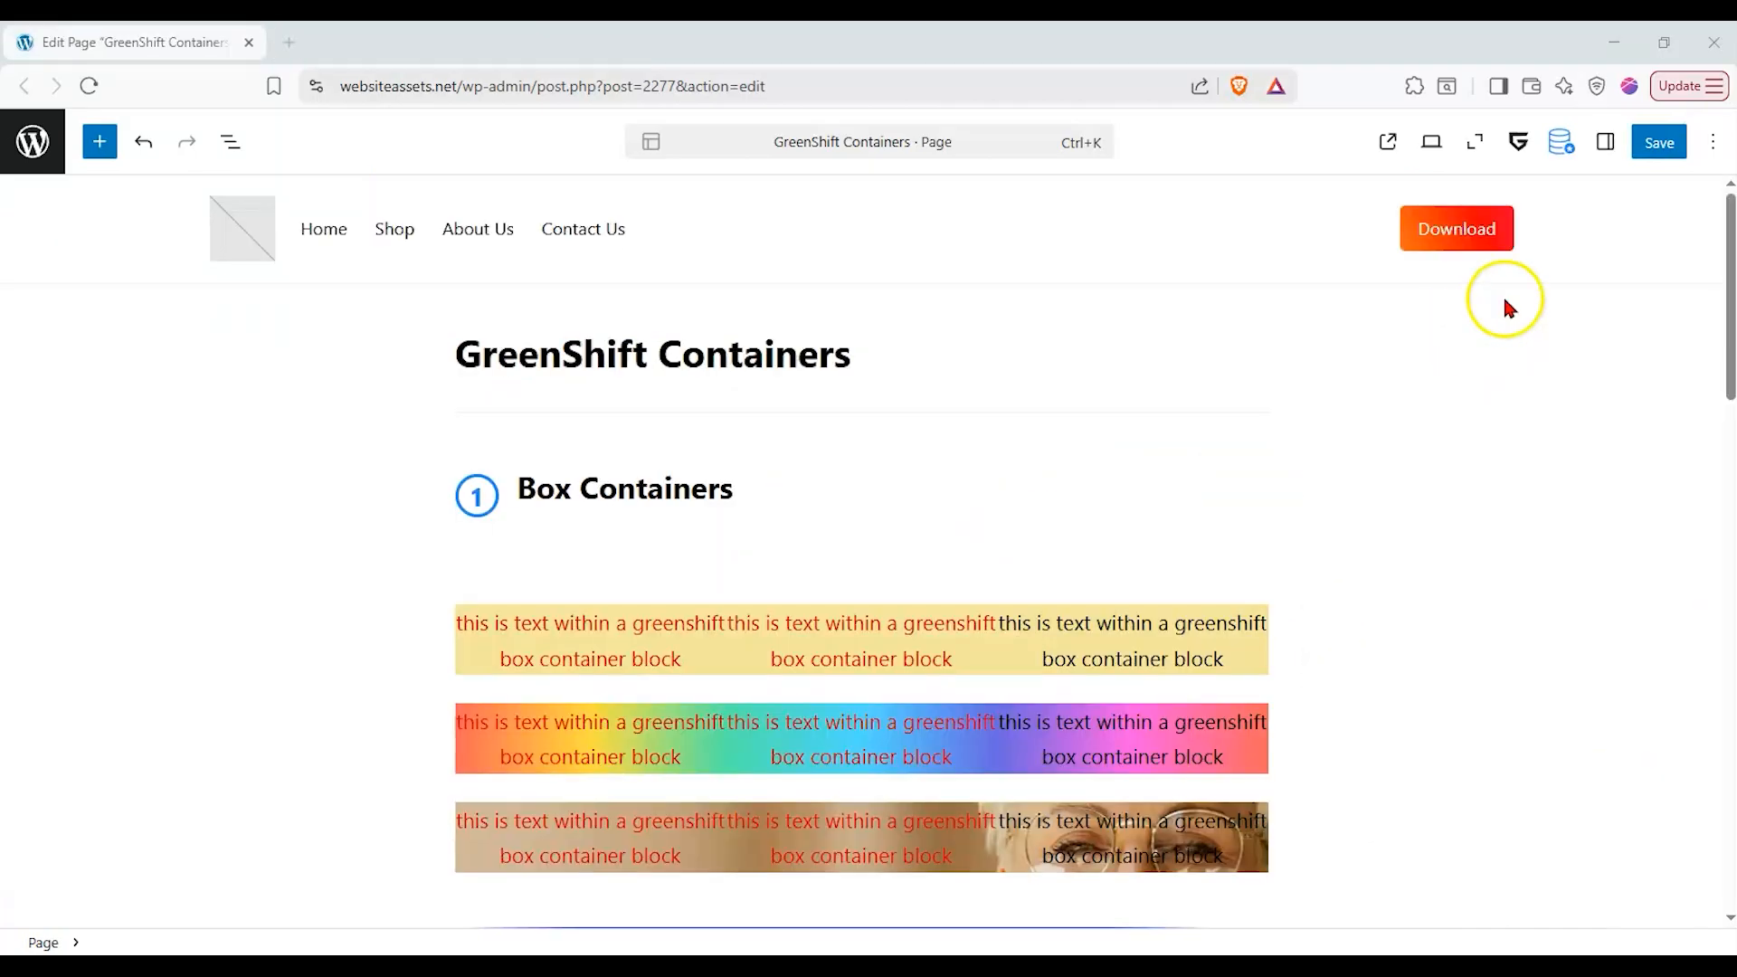
- Preview the GreenShift Containers page at mobile size in the editor
mouse_move(1722, 280)
mouse_down()
mouse_move(1668, 468)
mouse_move(1706, 655)
mouse_move(1674, 789)
mouse_move(1637, 612)
mouse_move(1667, 504)
mouse_move(1661, 440)
mouse_move(1725, 263)
mouse_up()
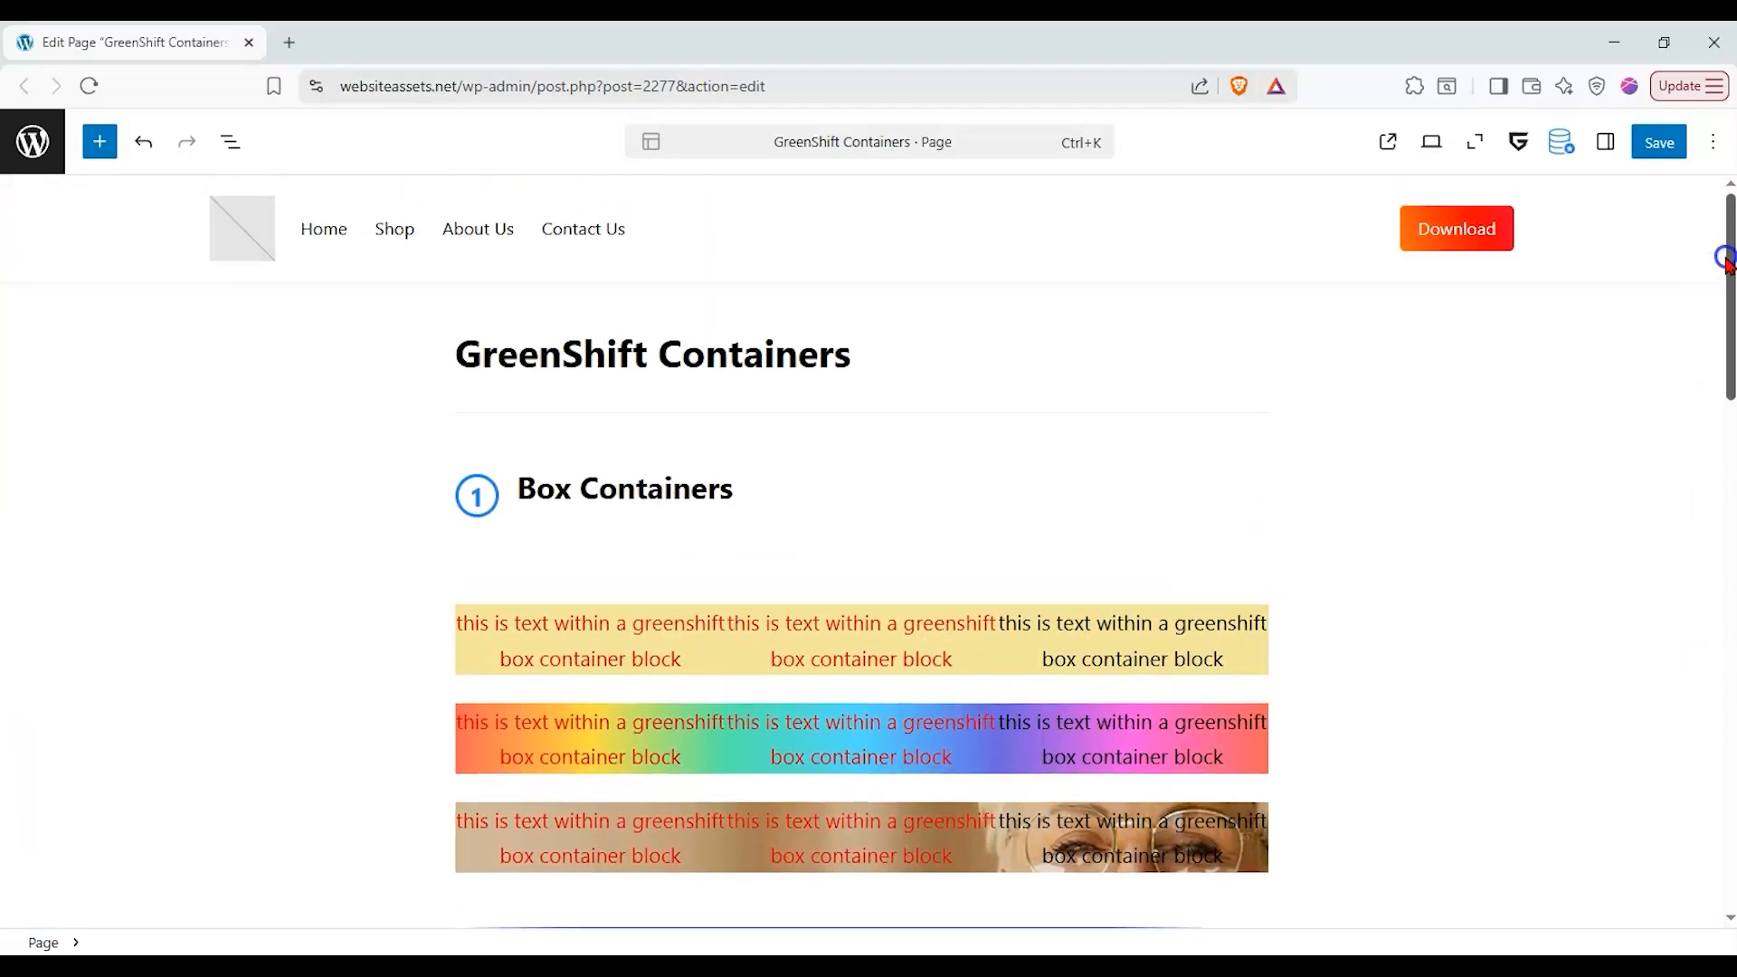
click(1431, 145)
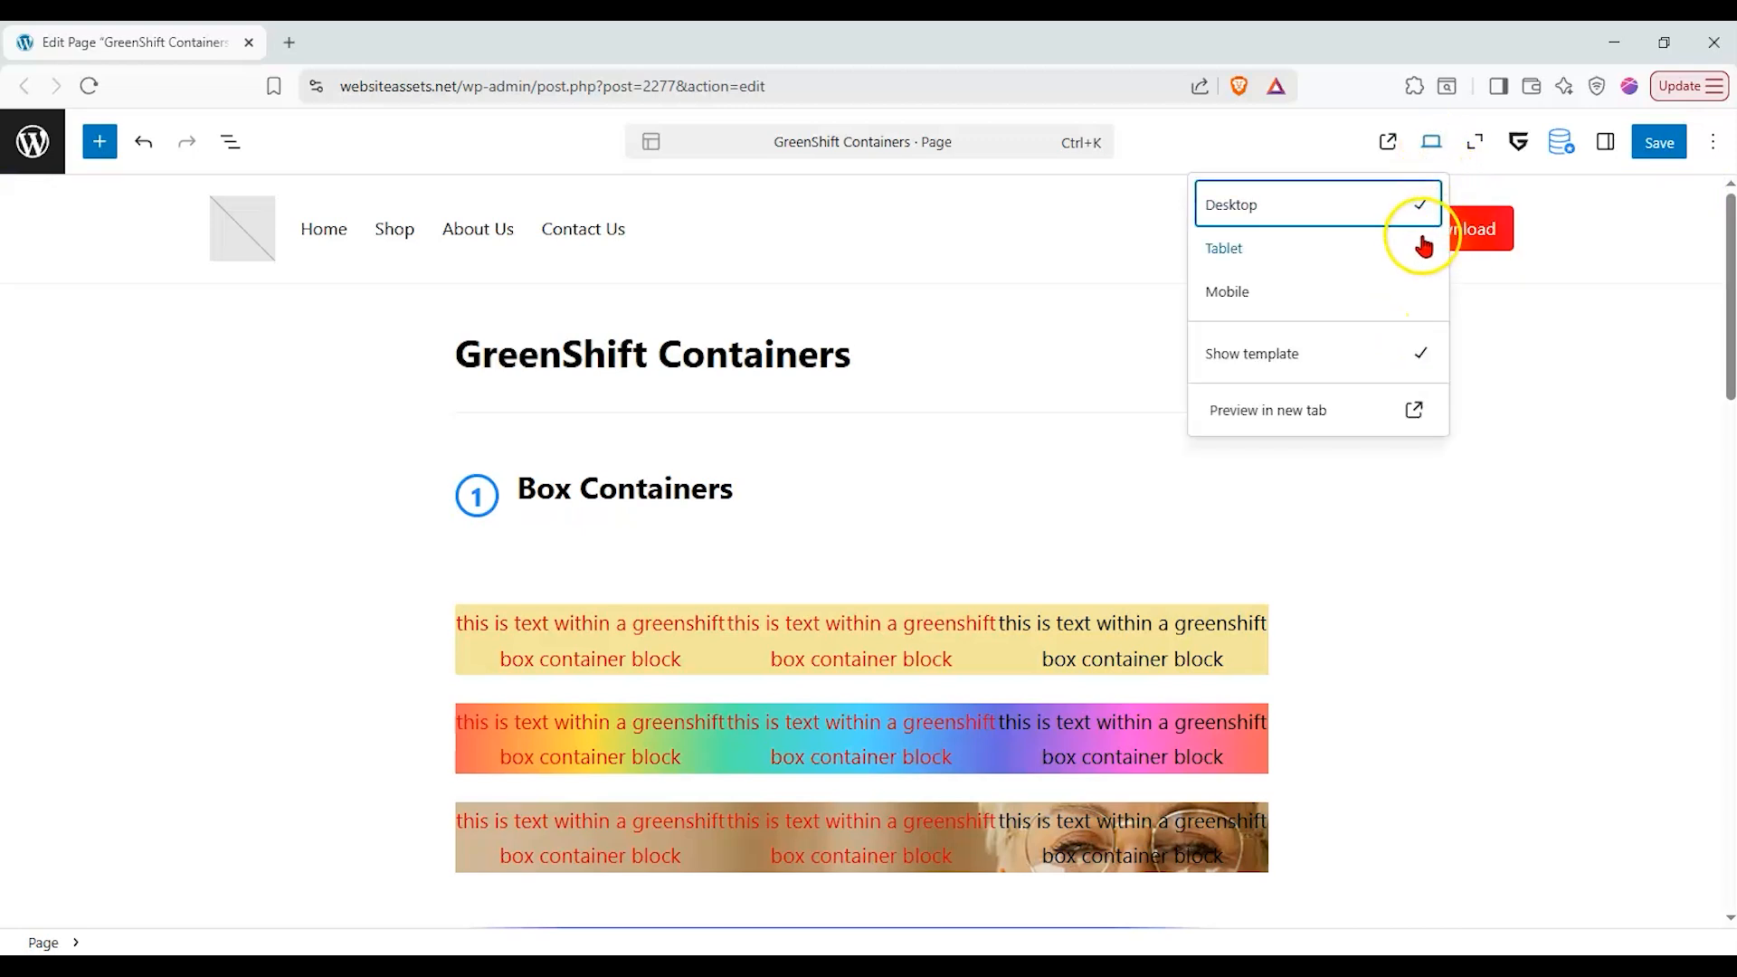
click(1350, 289)
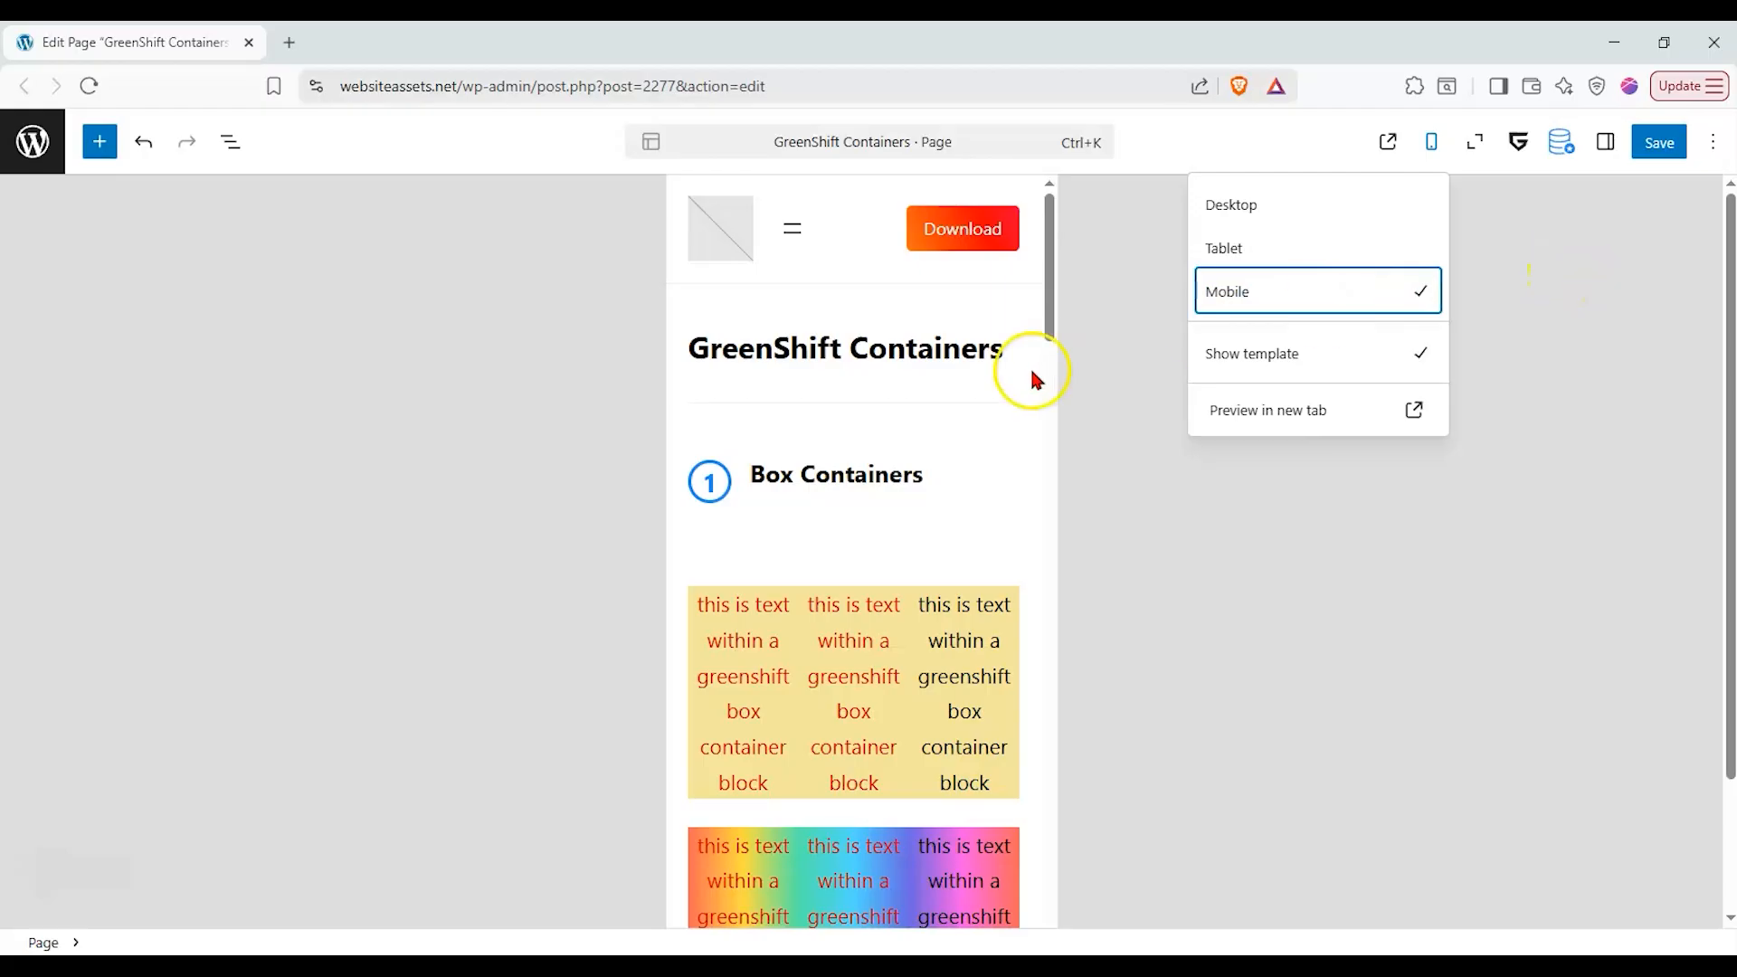
click(1125, 346)
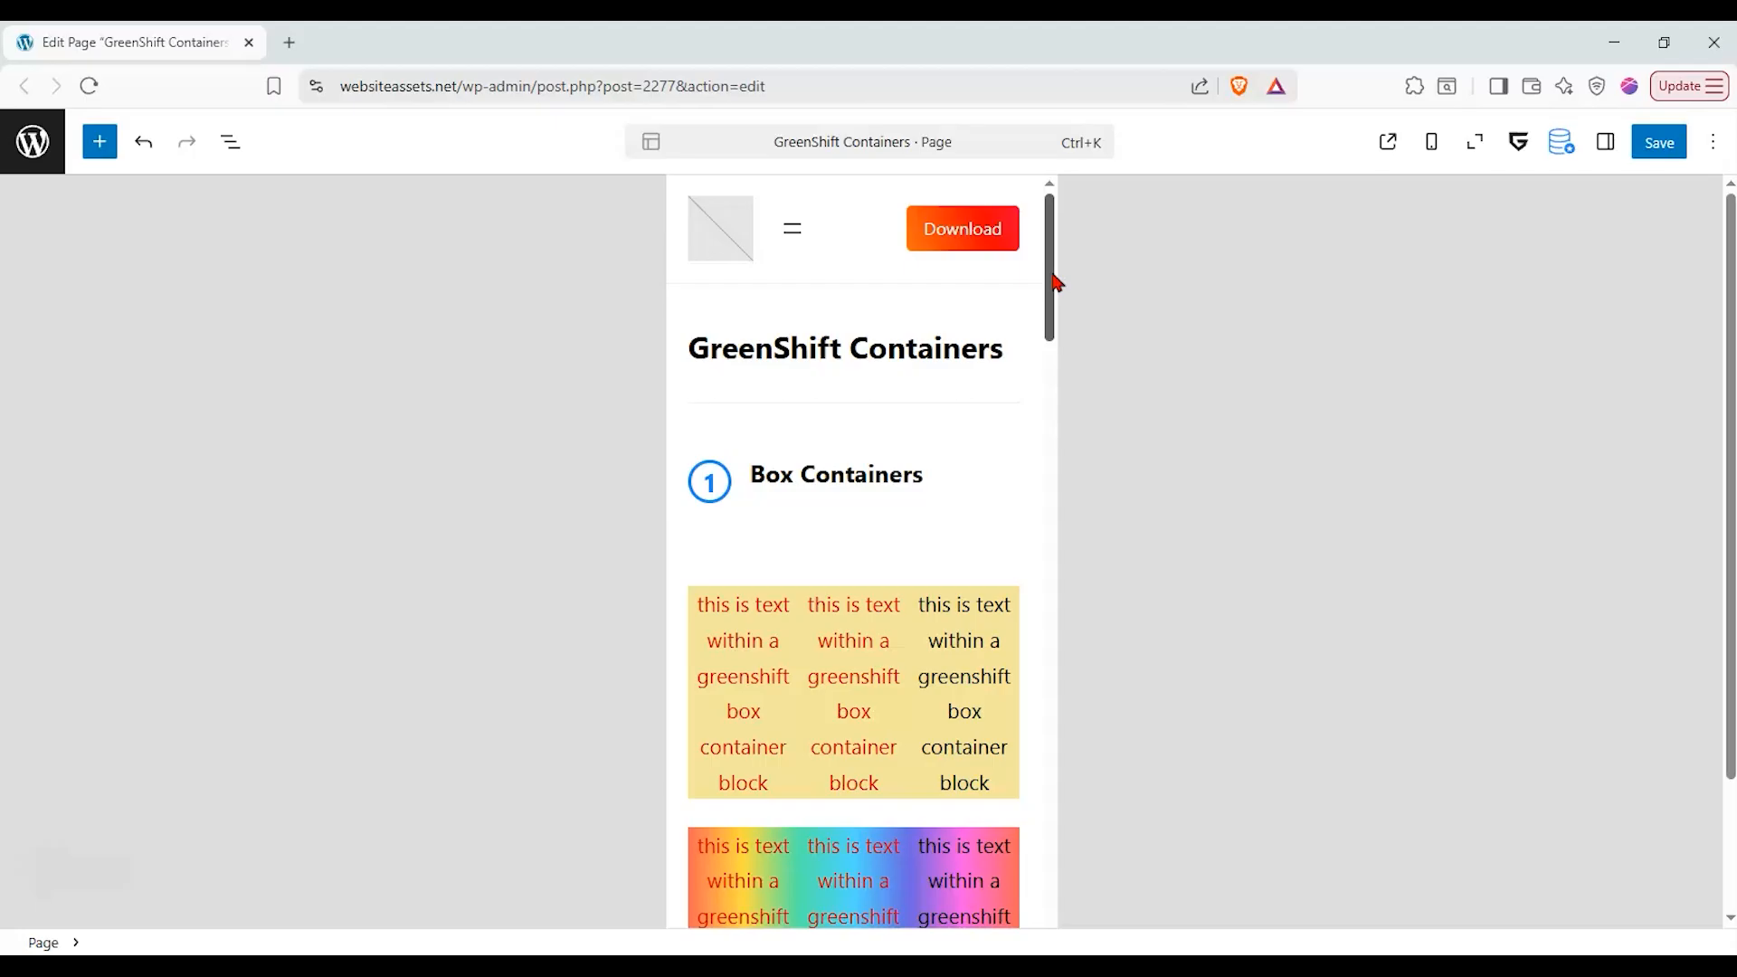
- Compare the page layouts by switching the preview to desktop size and back to mobile
click(1431, 142)
click(1385, 210)
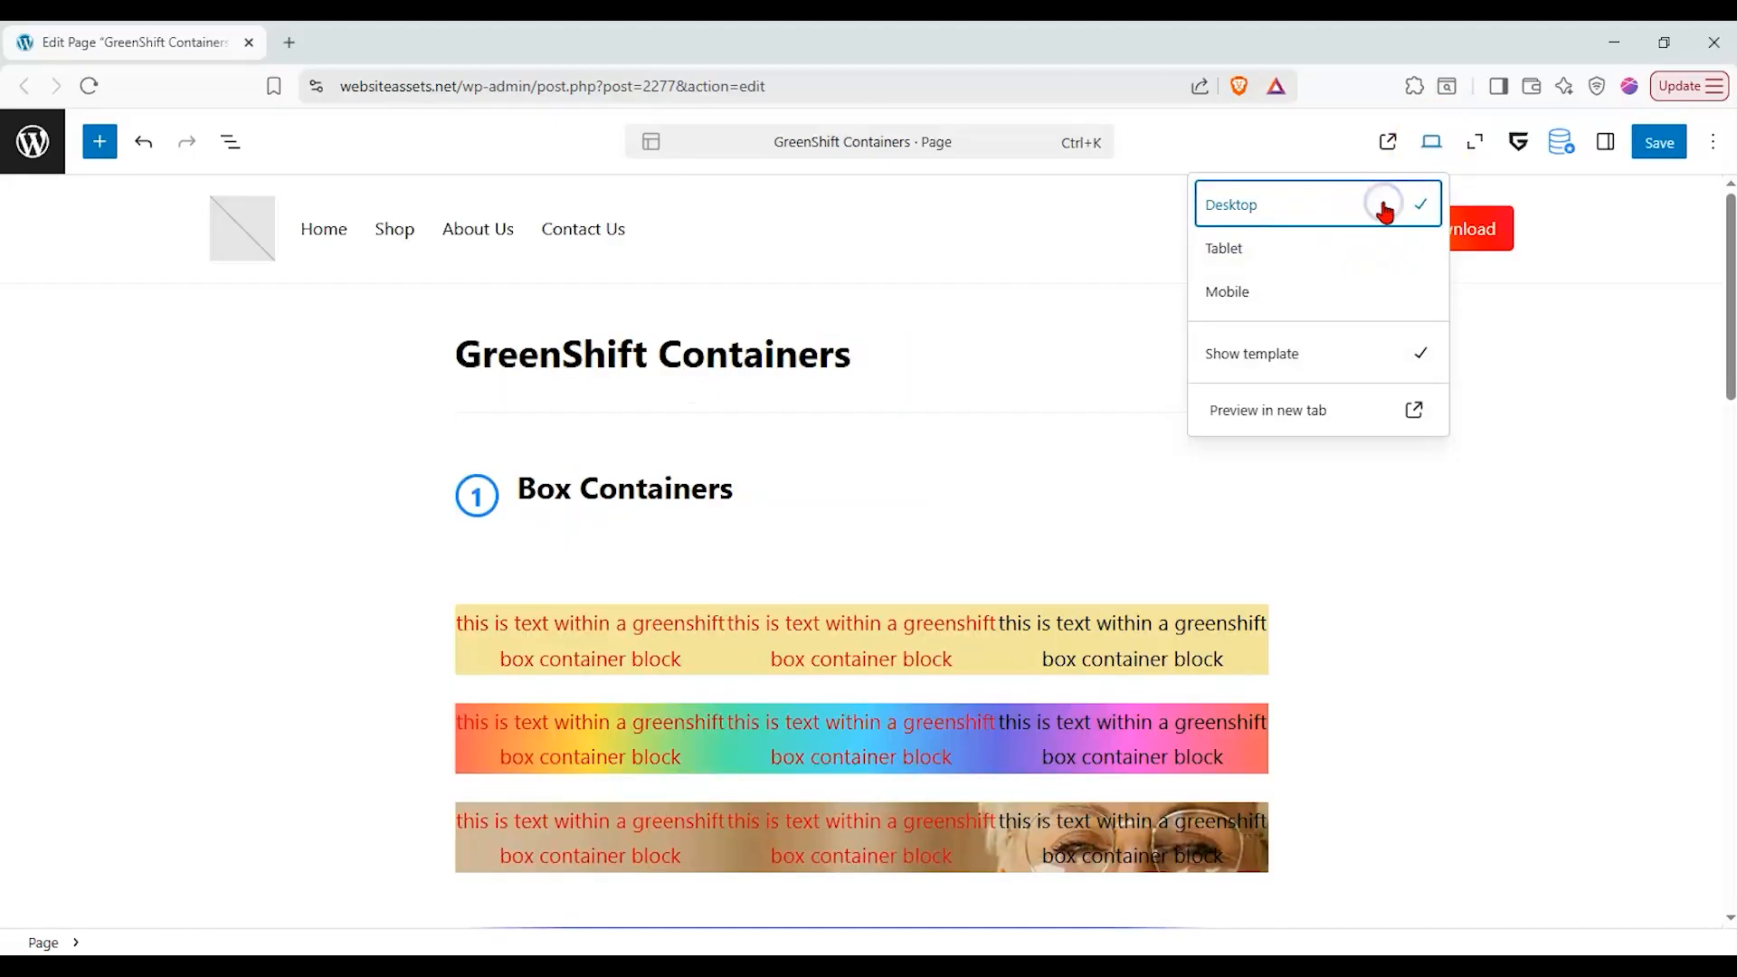
click(1346, 293)
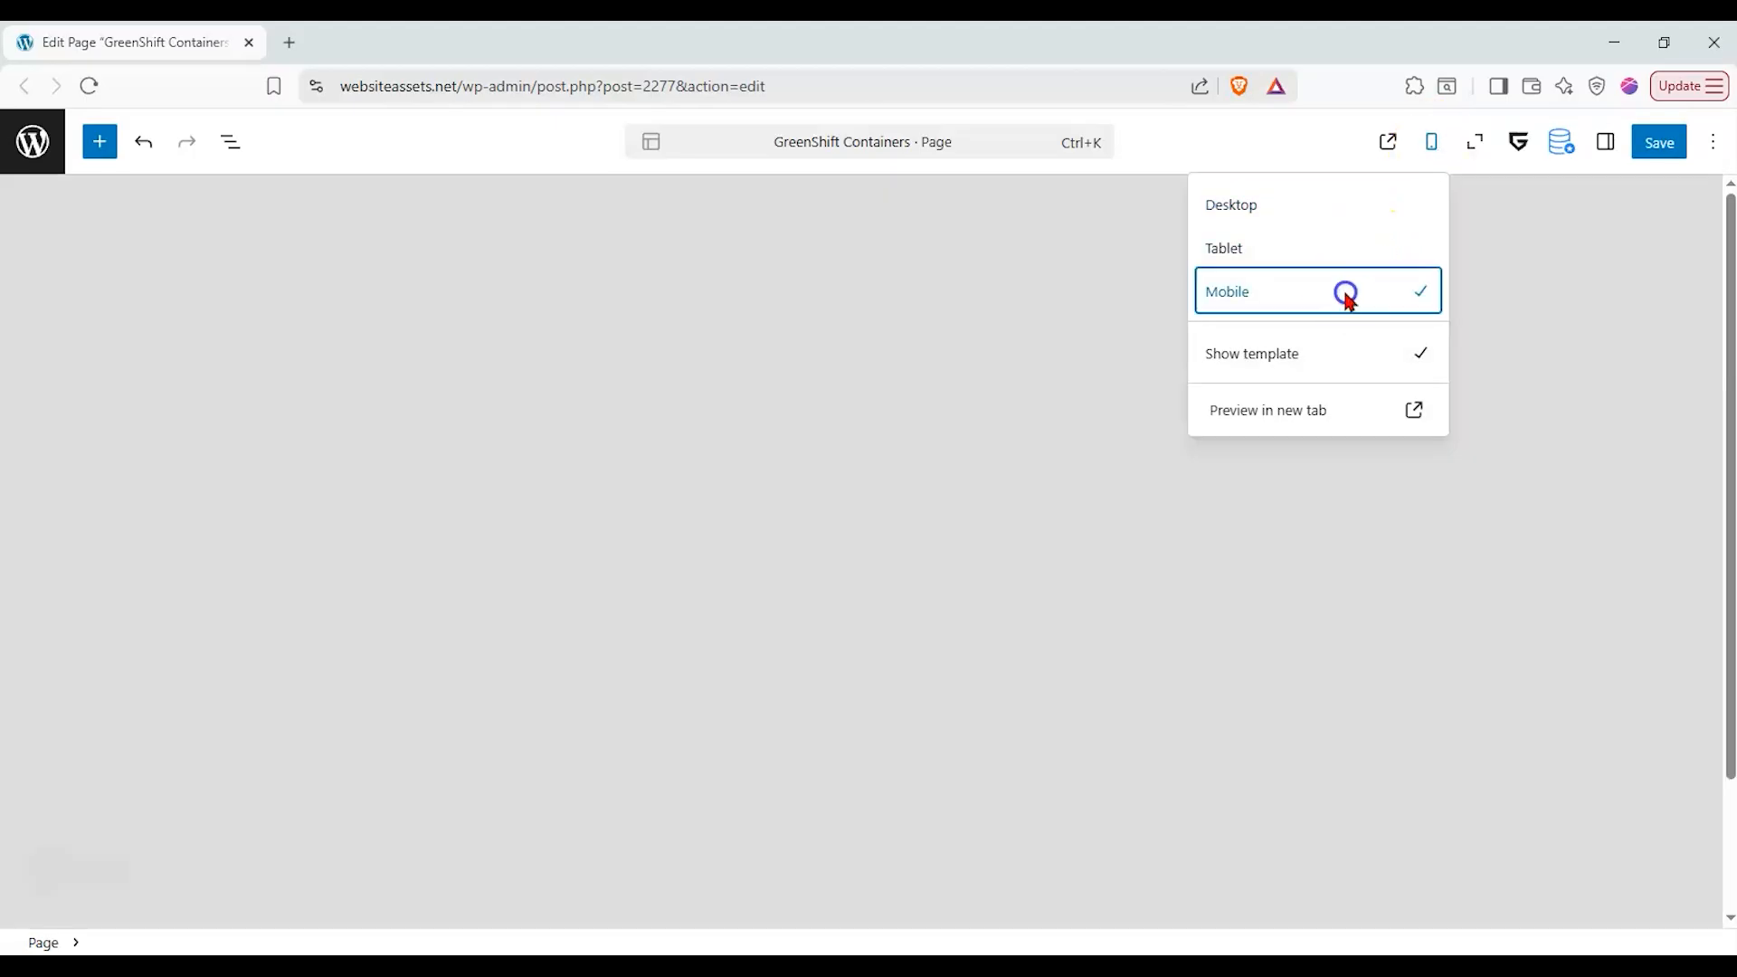
- Examine how the Box Containers, Section Advanced and Row/Columns Advanced sections are laid out at mobile size
scroll(950, 470, down, 8)
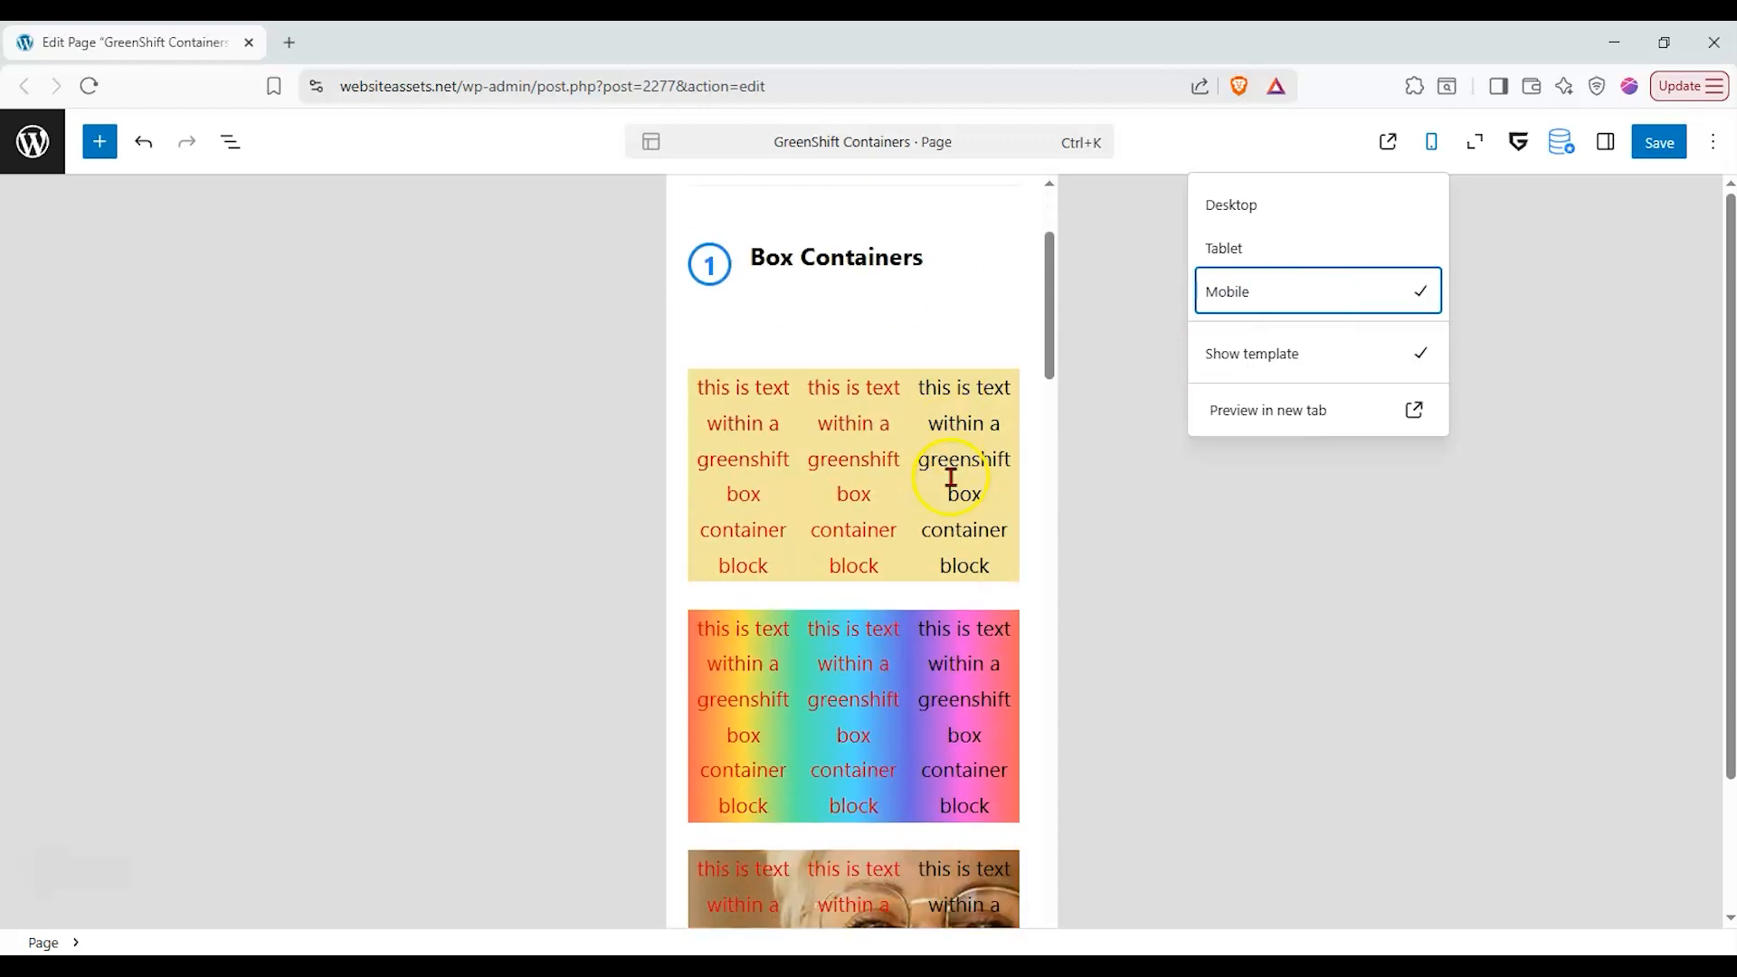
scroll(958, 464, down, 1)
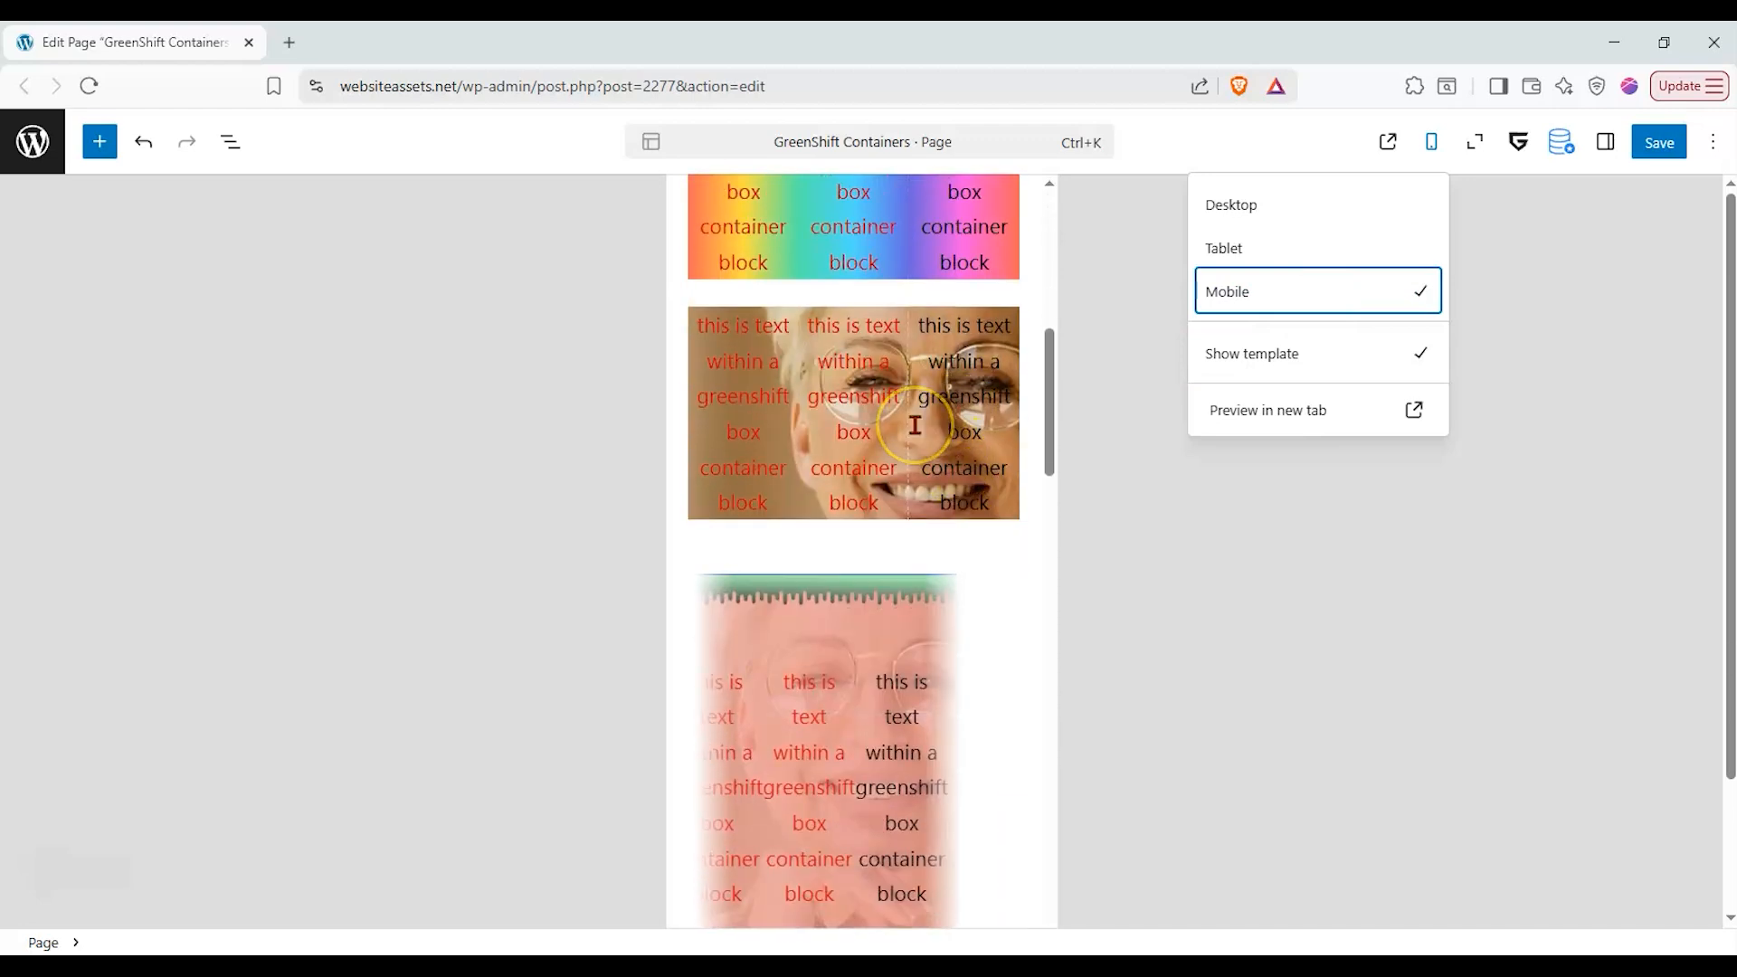
scroll(917, 422, down, 3)
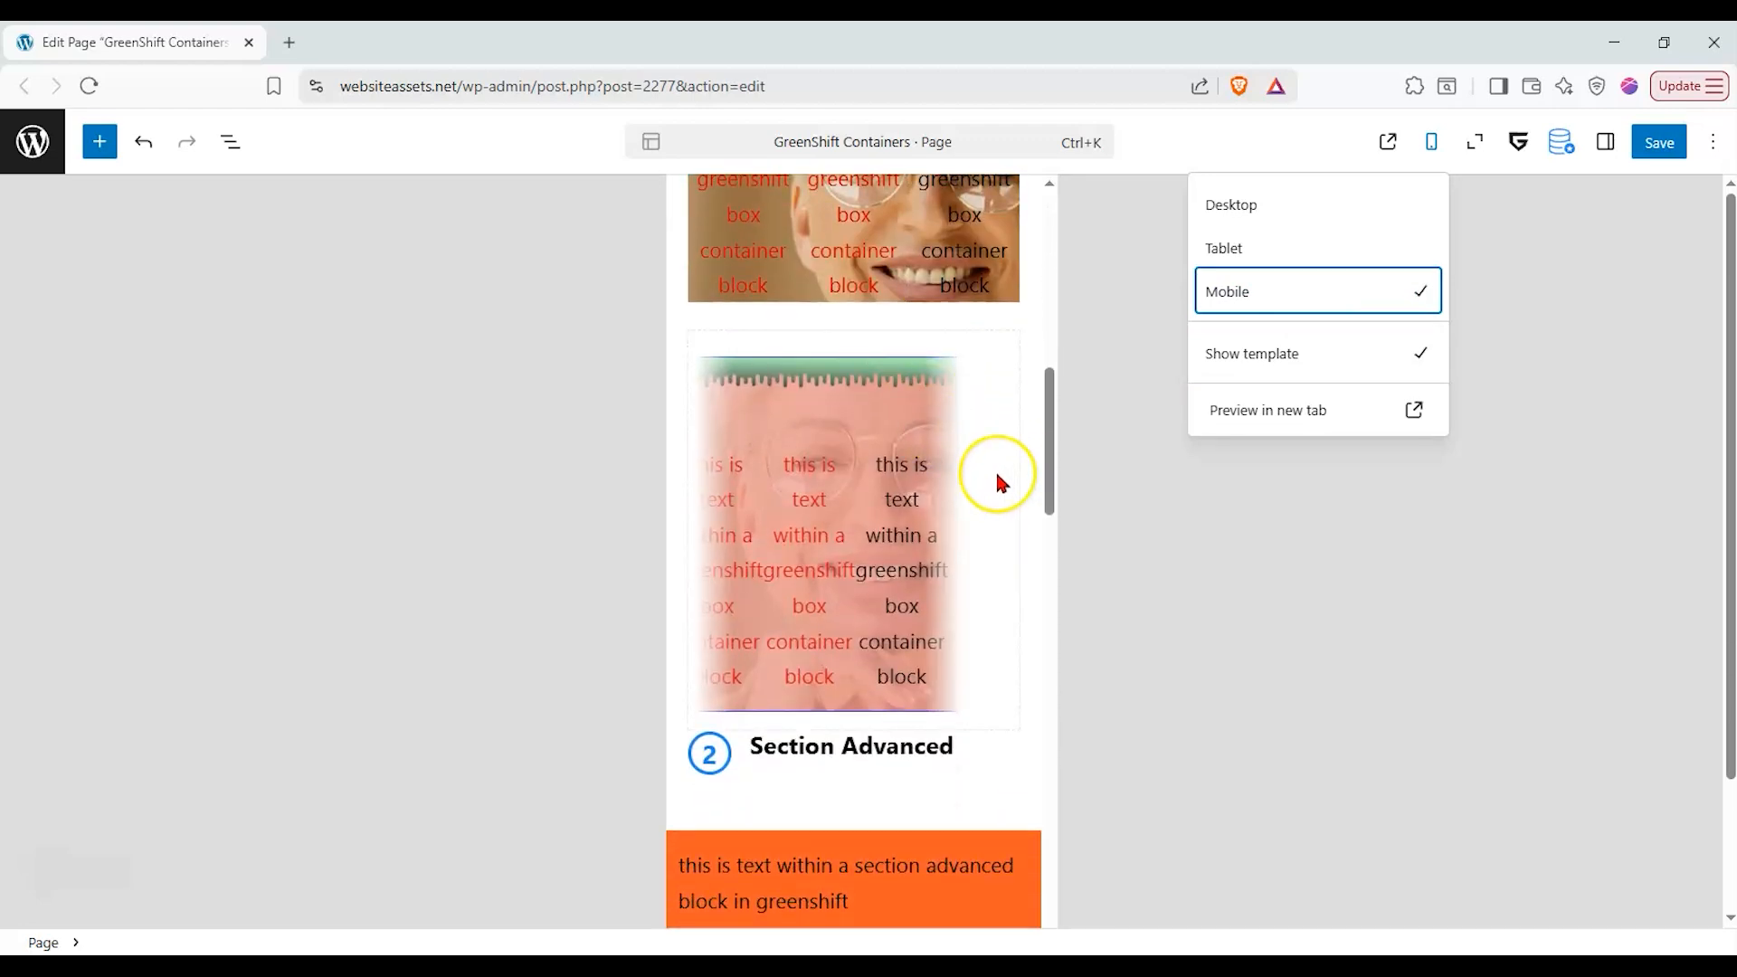
scroll(997, 475, down, 4)
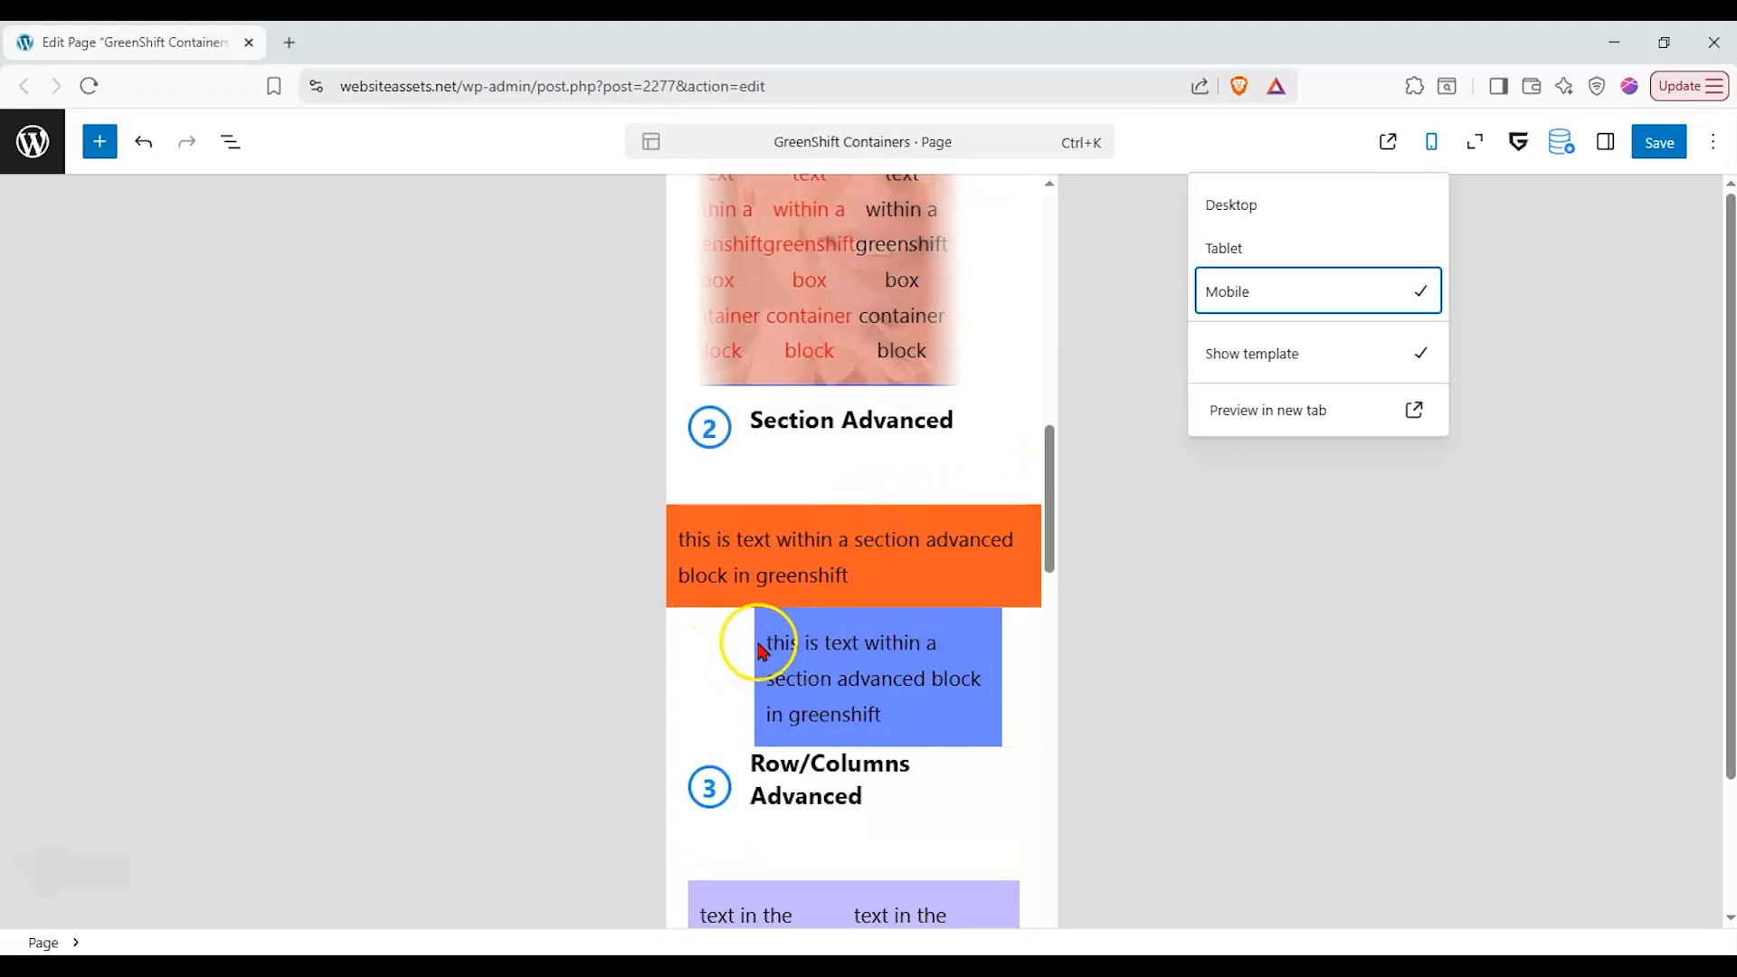
scroll(742, 708, down, 2)
scroll(751, 670, up, 2)
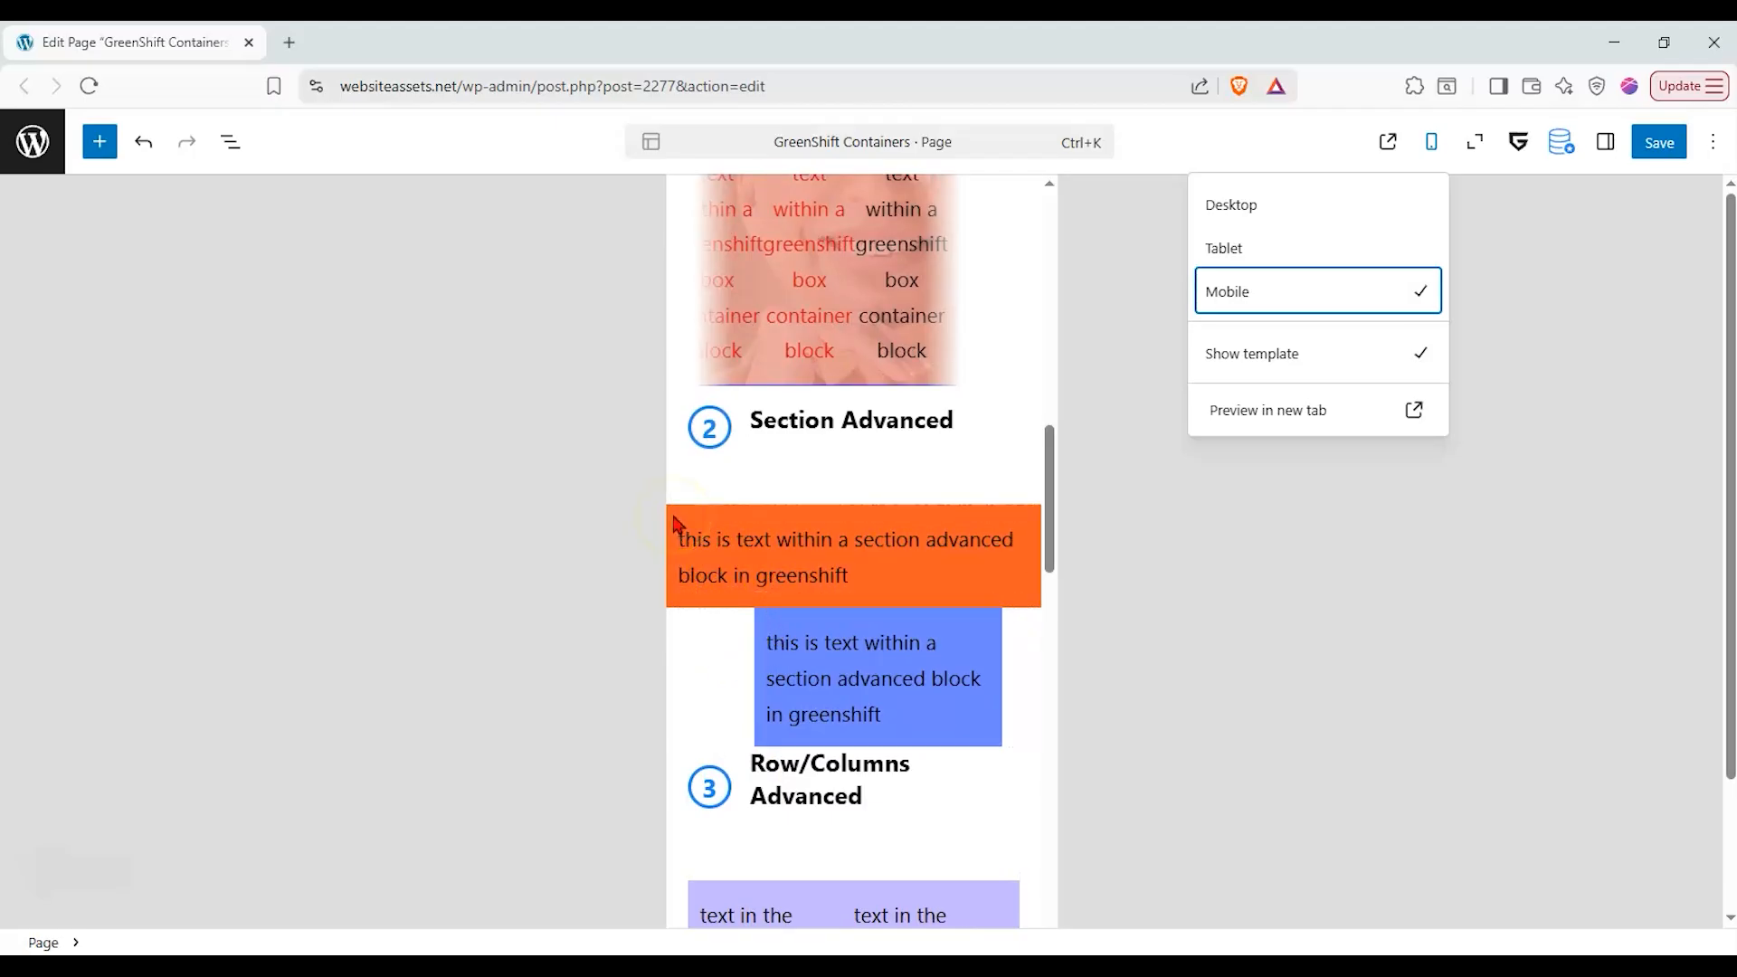
scroll(674, 543, up, 6)
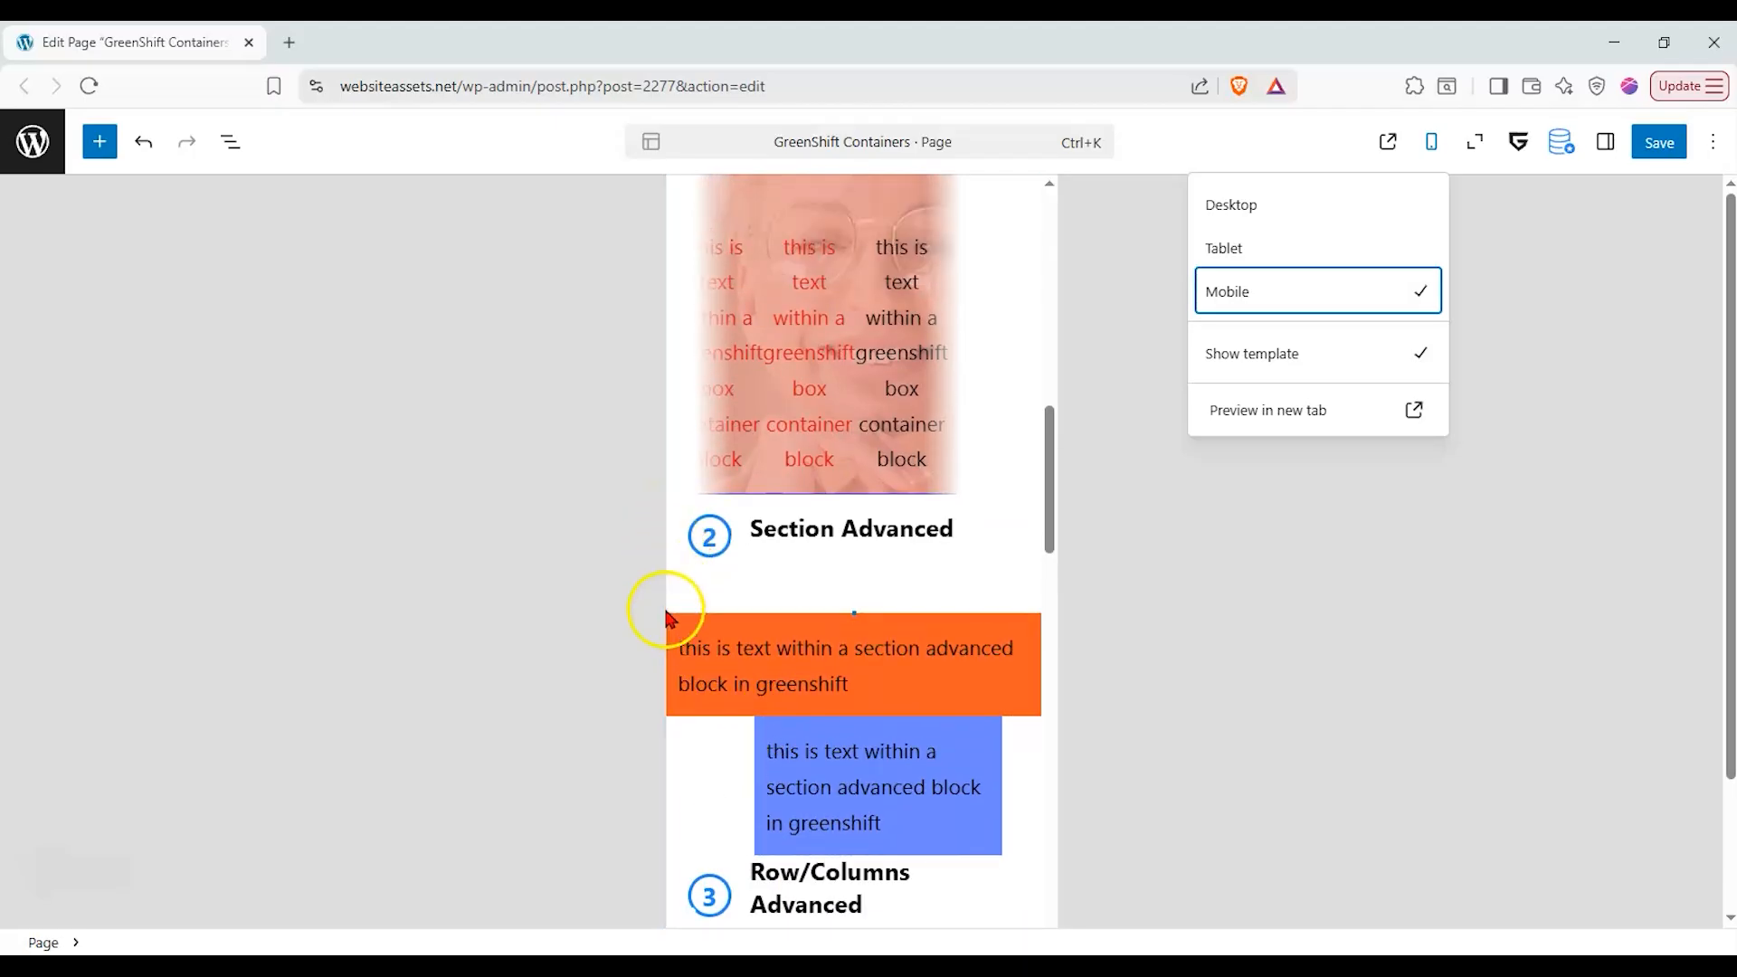
scroll(694, 592, down, 10)
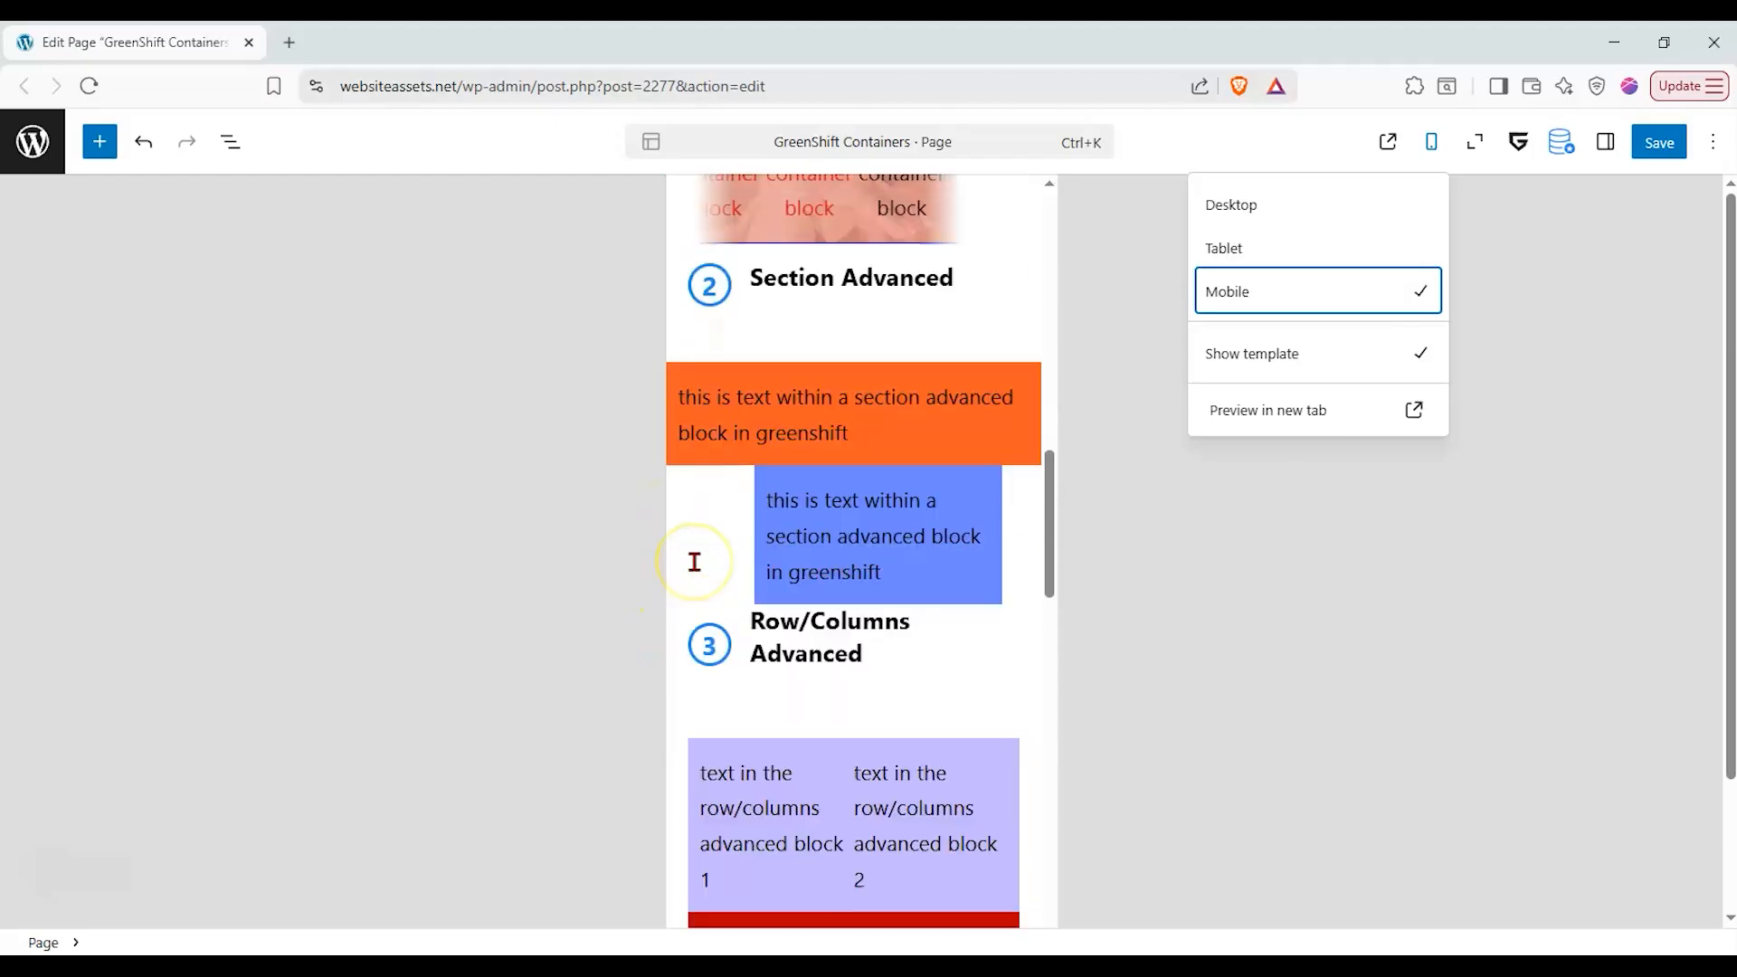
scroll(698, 572, down, 2)
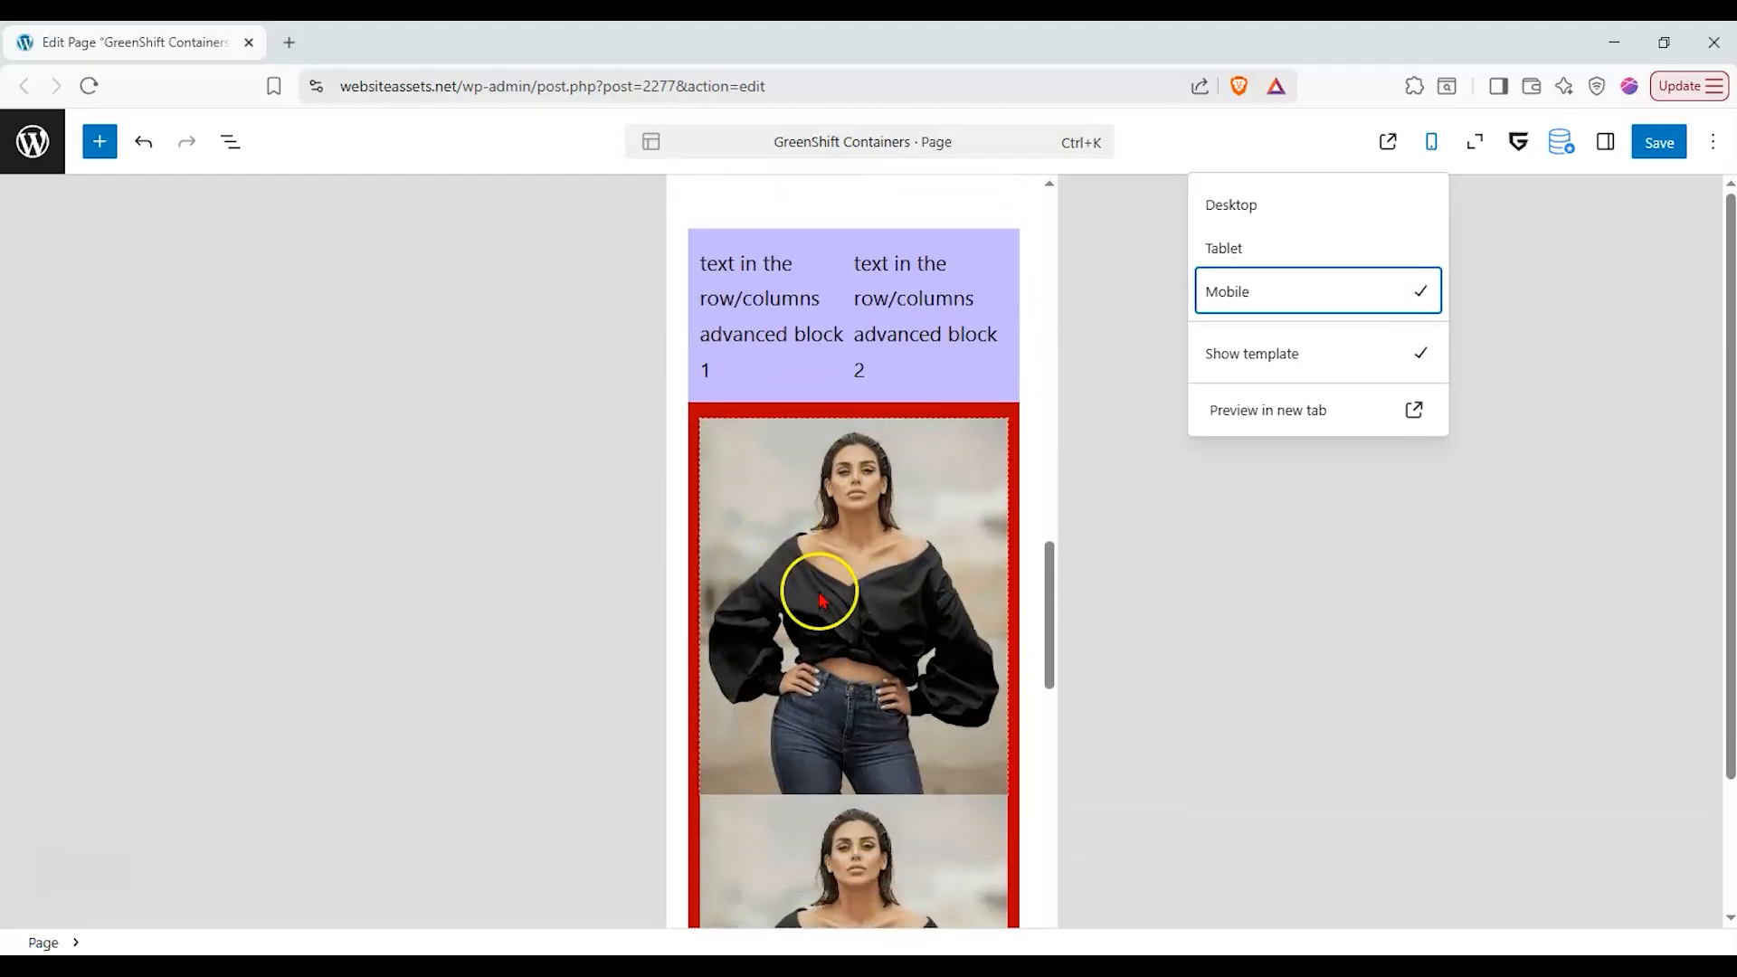
scroll(823, 589, down, 2)
- Compare the Row/Columns Advanced section by switching the preview to desktop size and back to mobile
click(1267, 217)
scroll(892, 606, down, 10)
scroll(894, 623, down, 2)
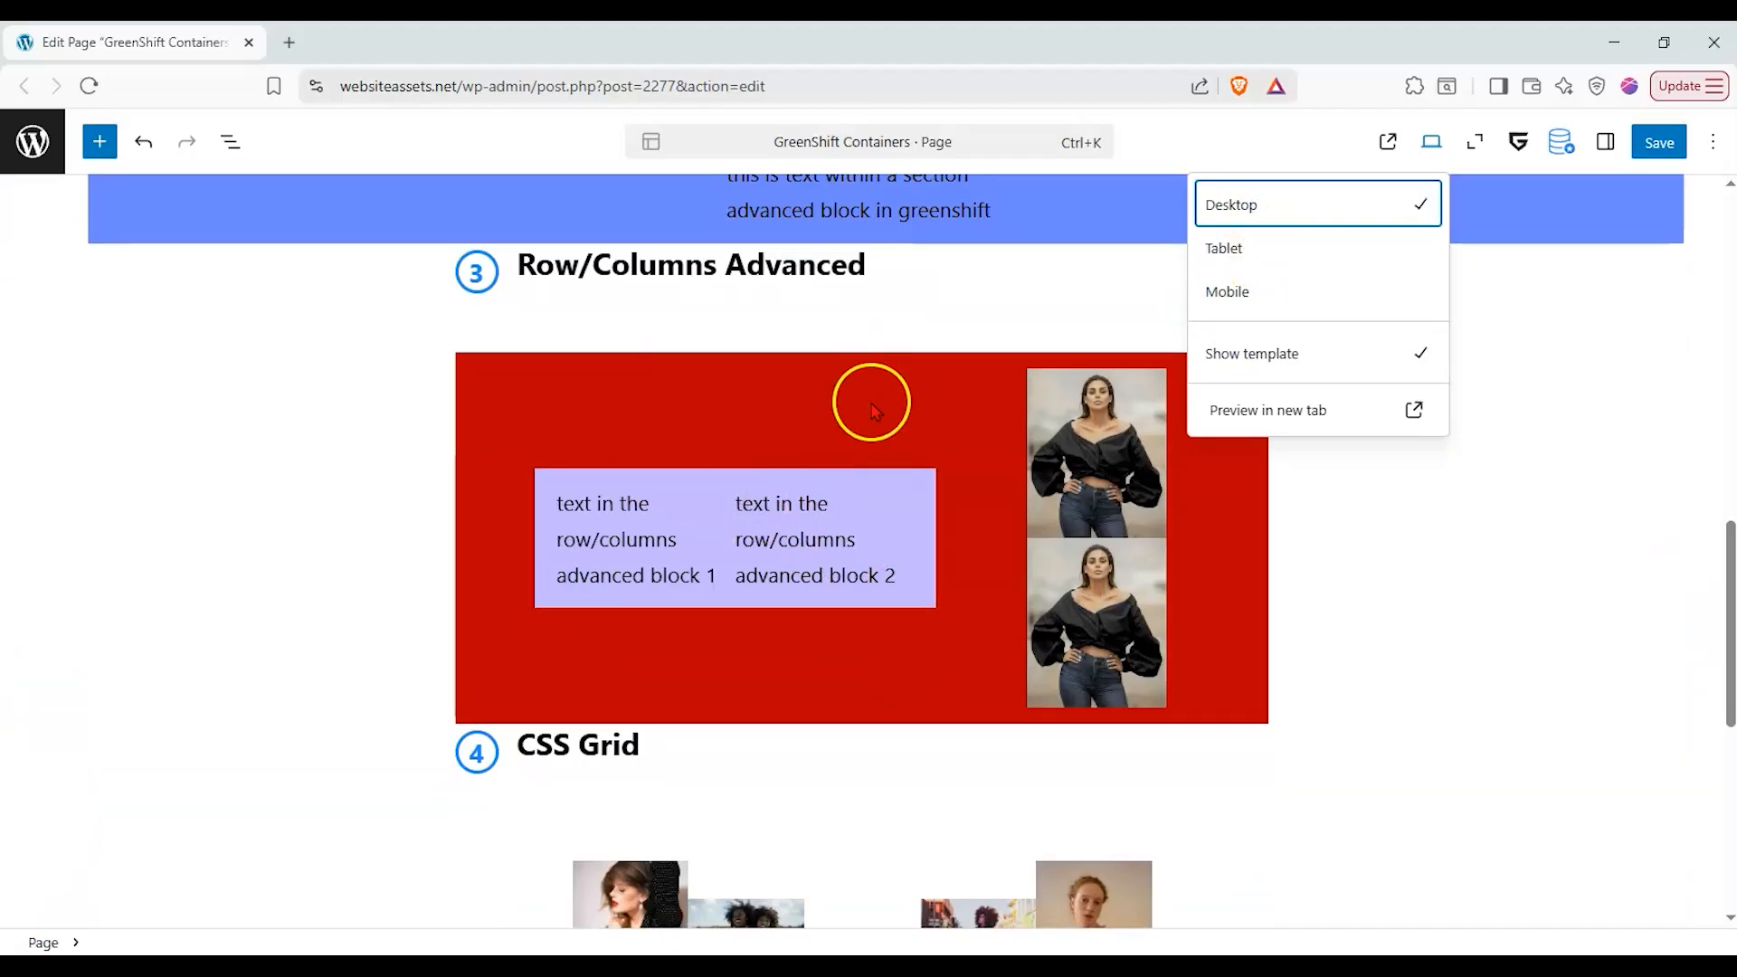
click(1213, 294)
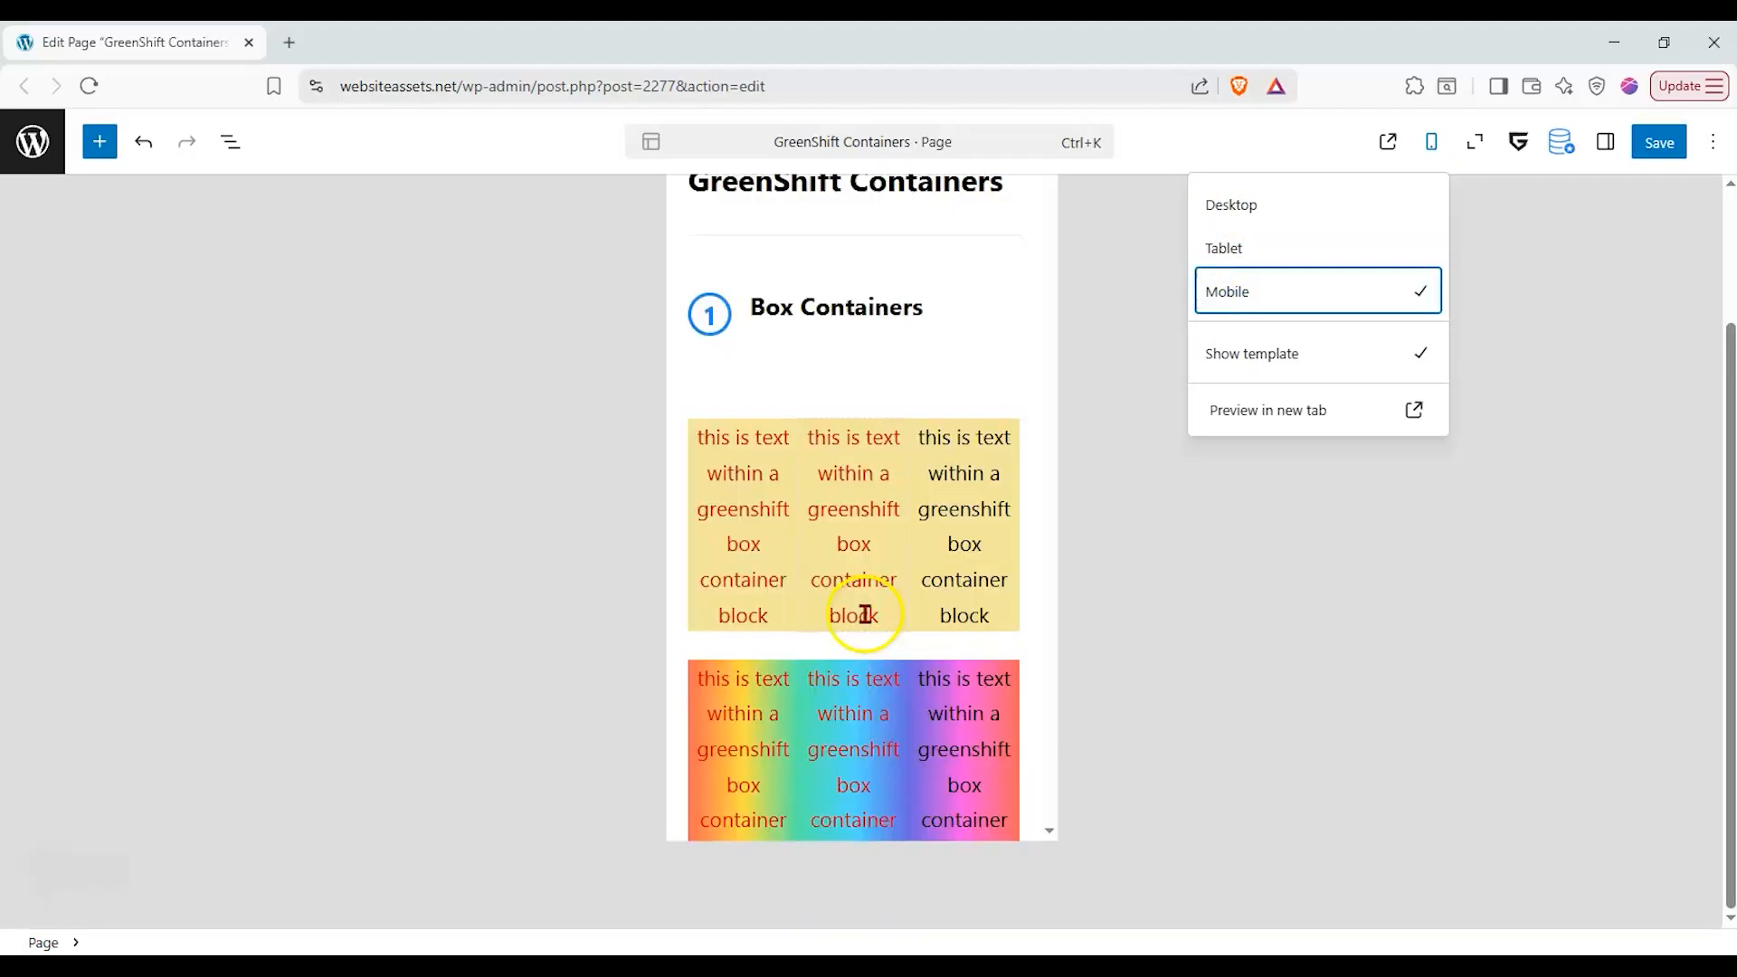
scroll(881, 598, down, 15)
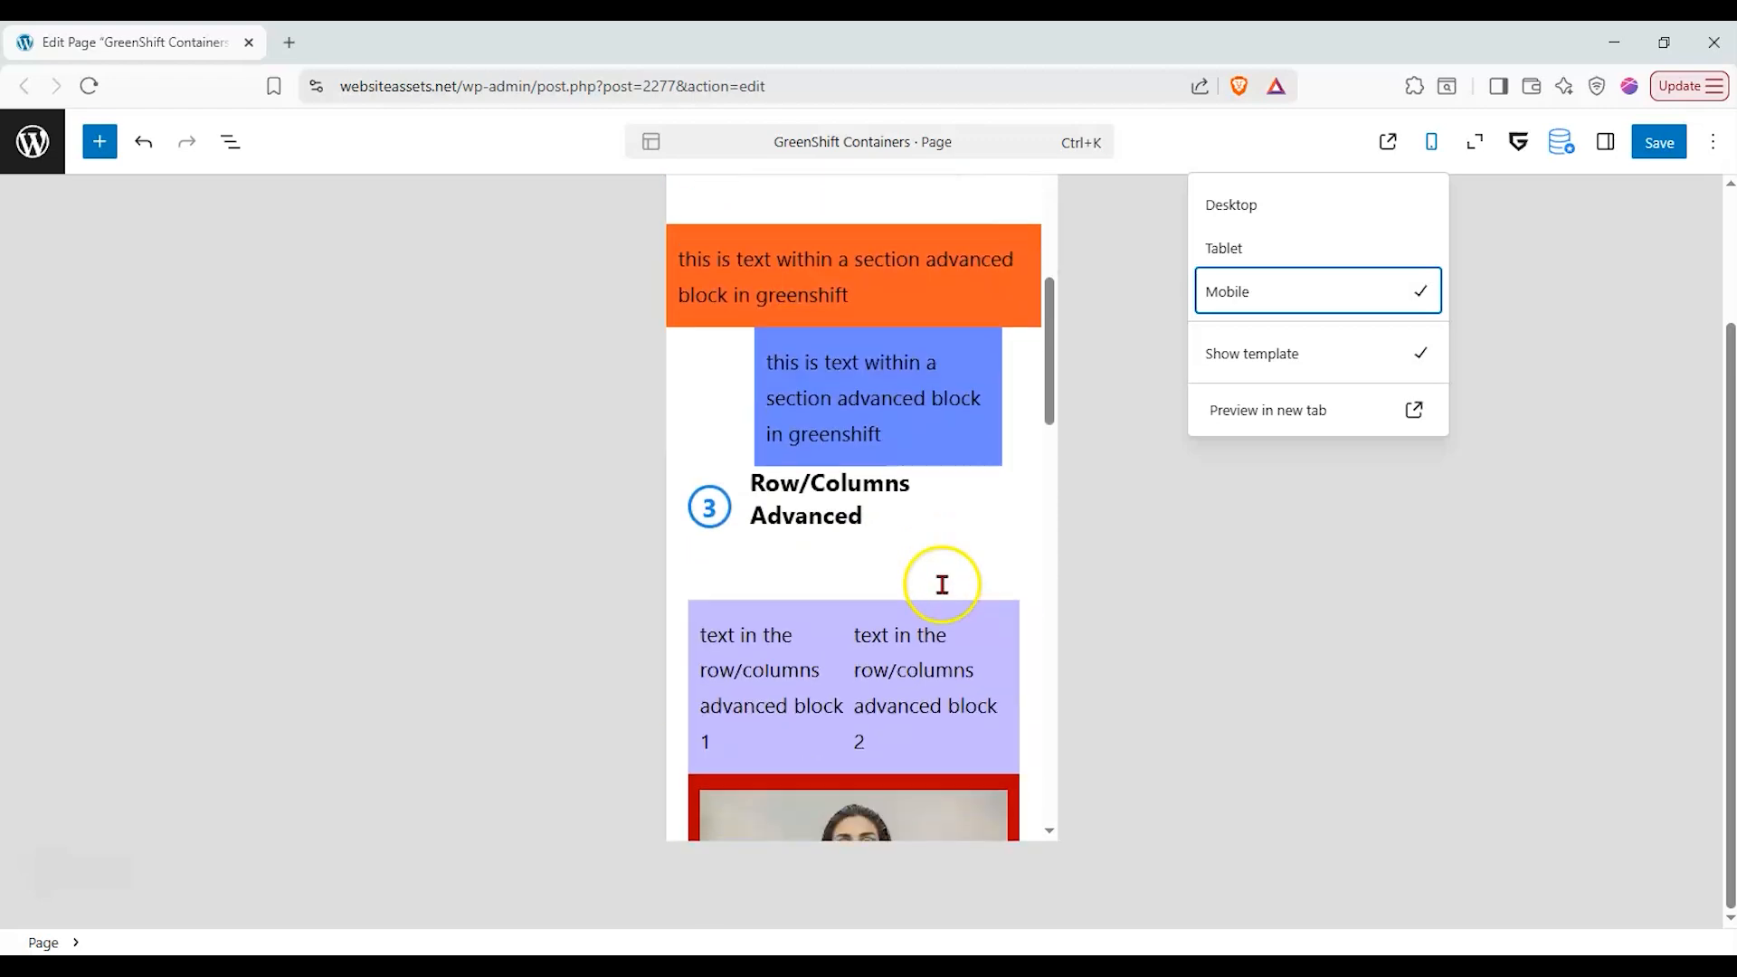
scroll(869, 341, down, 5)
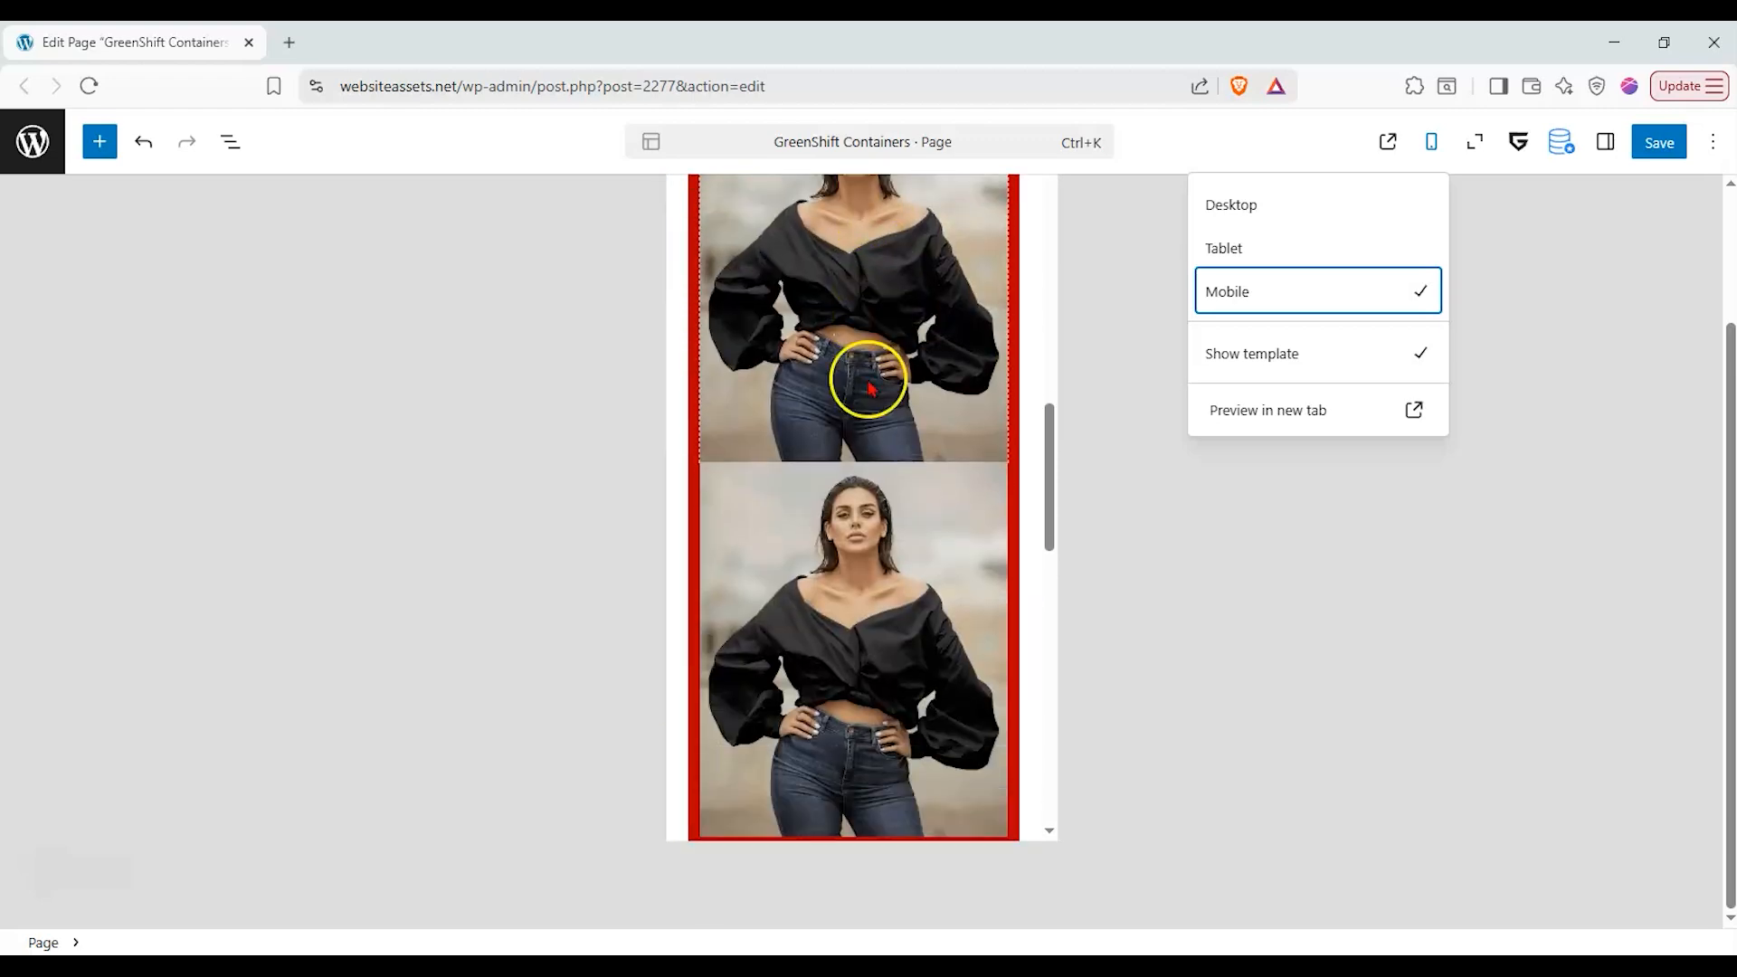
- Examine the stacked Row/Columns Advanced images and the CSS Grid section's image layout at mobile size
scroll(864, 406, up, 3)
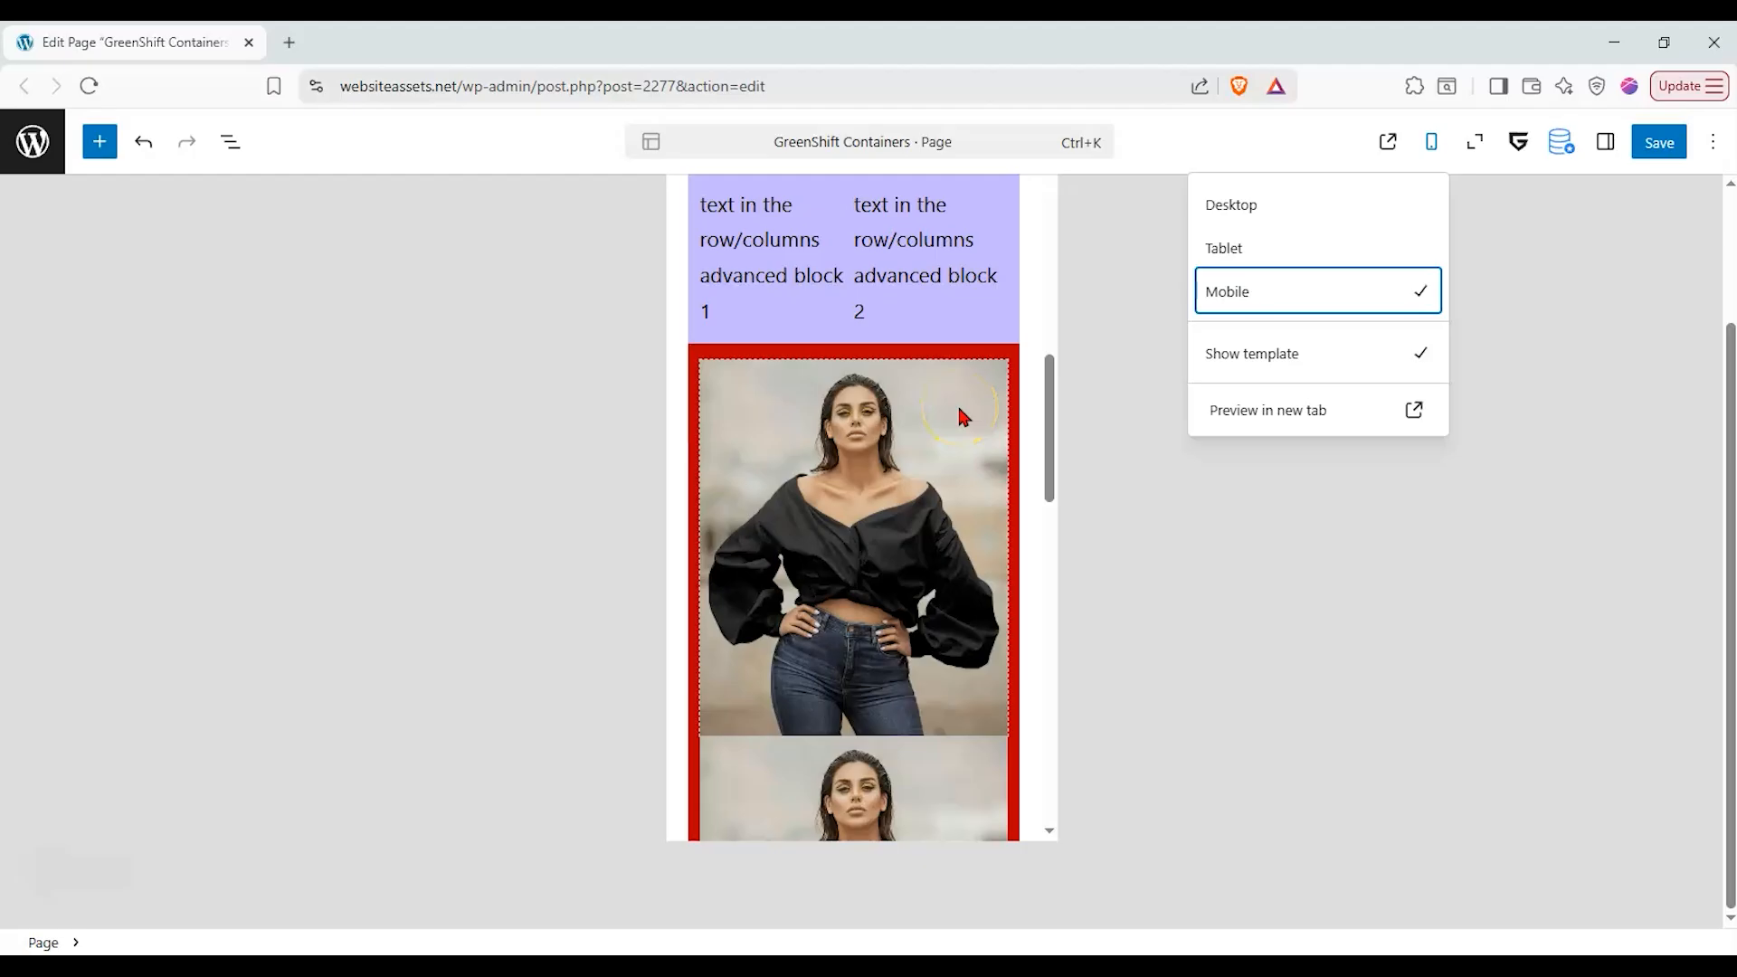
scroll(964, 415, up, 3)
scroll(964, 417, down, 6)
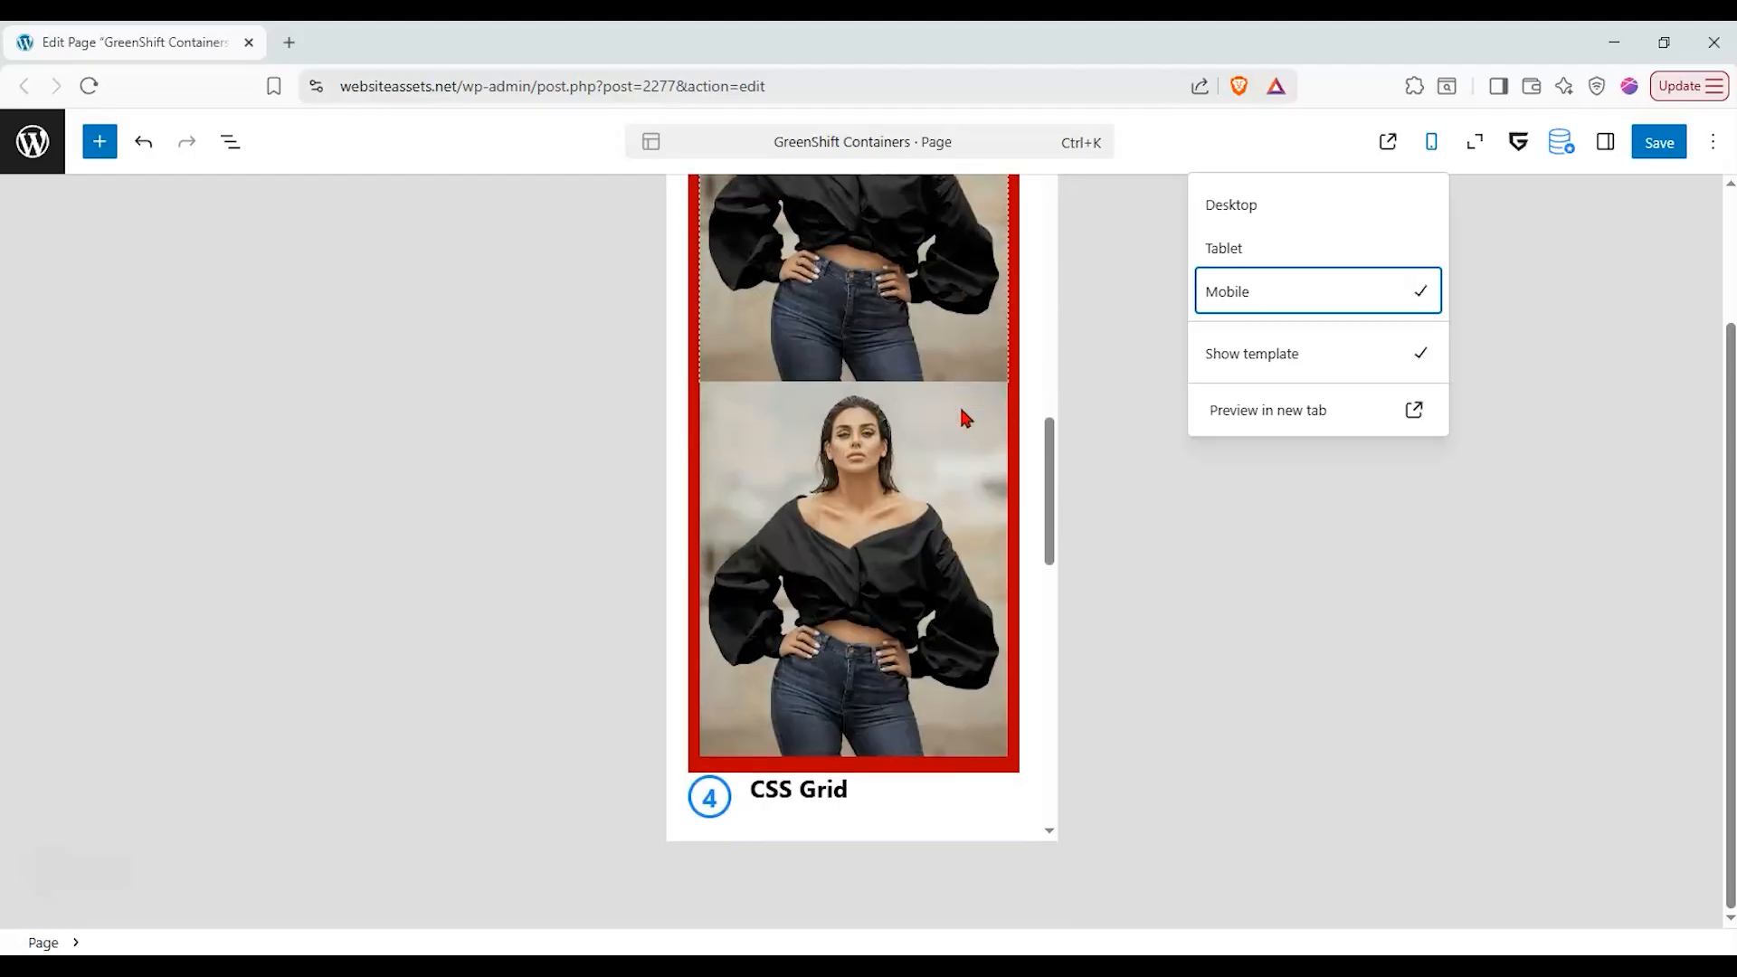
scroll(959, 403, down, 5)
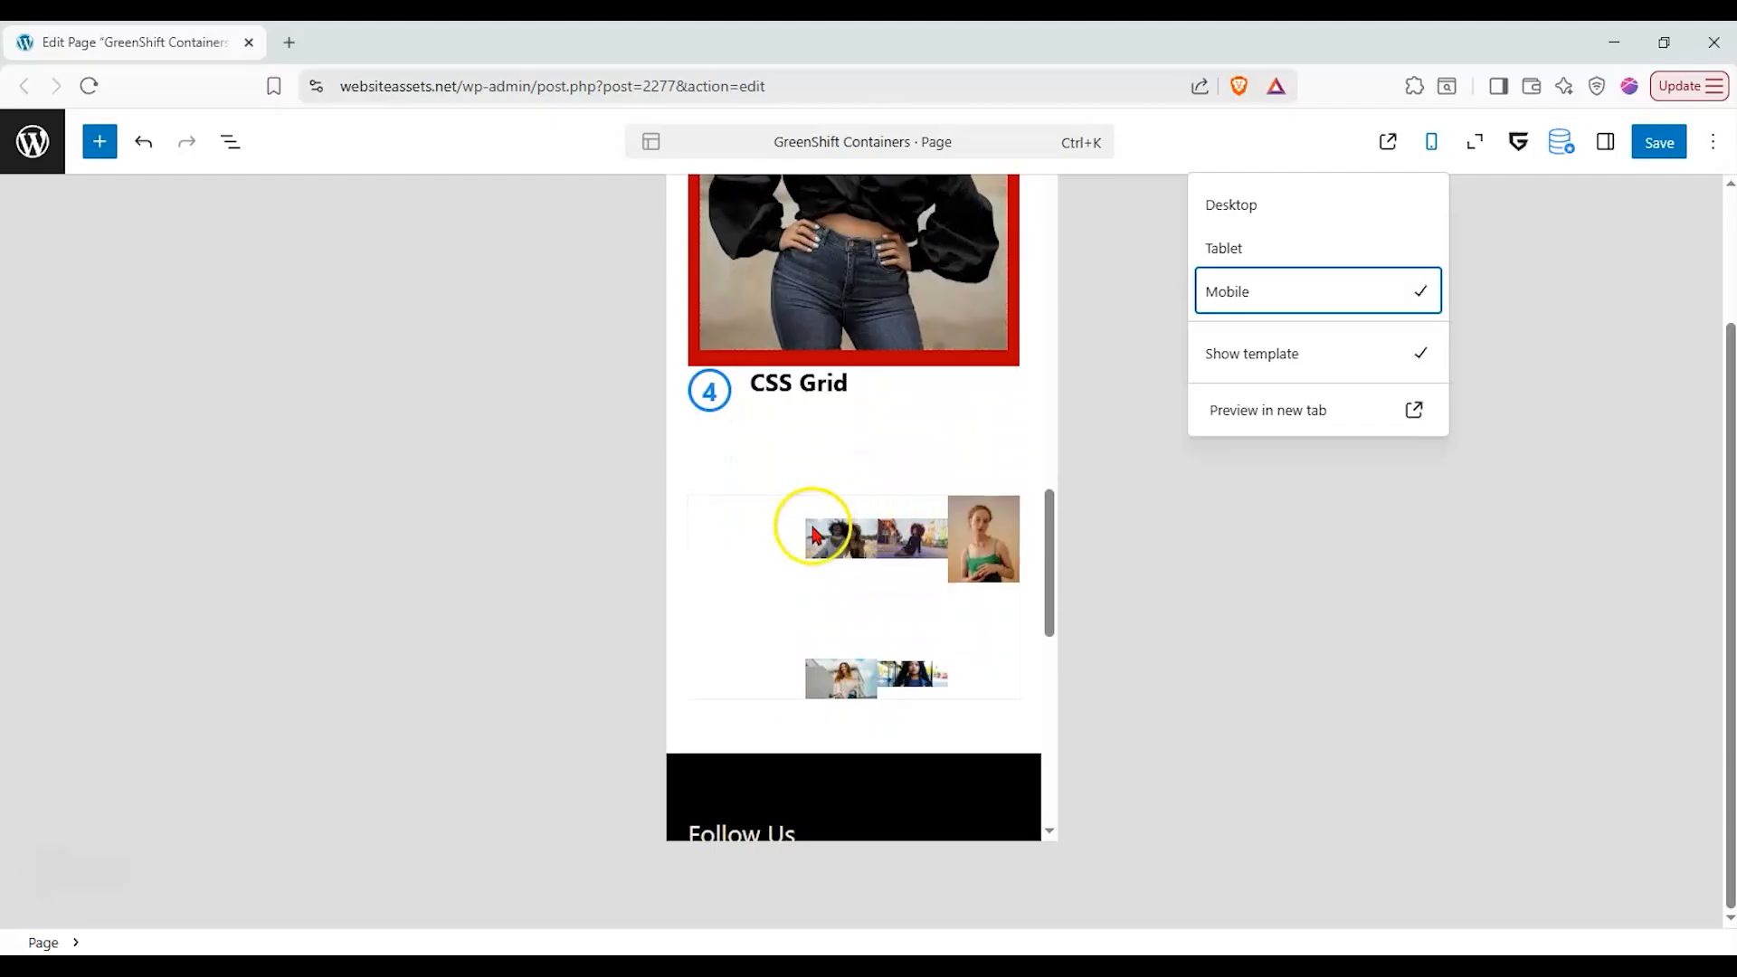
scroll(813, 532, up, 1)
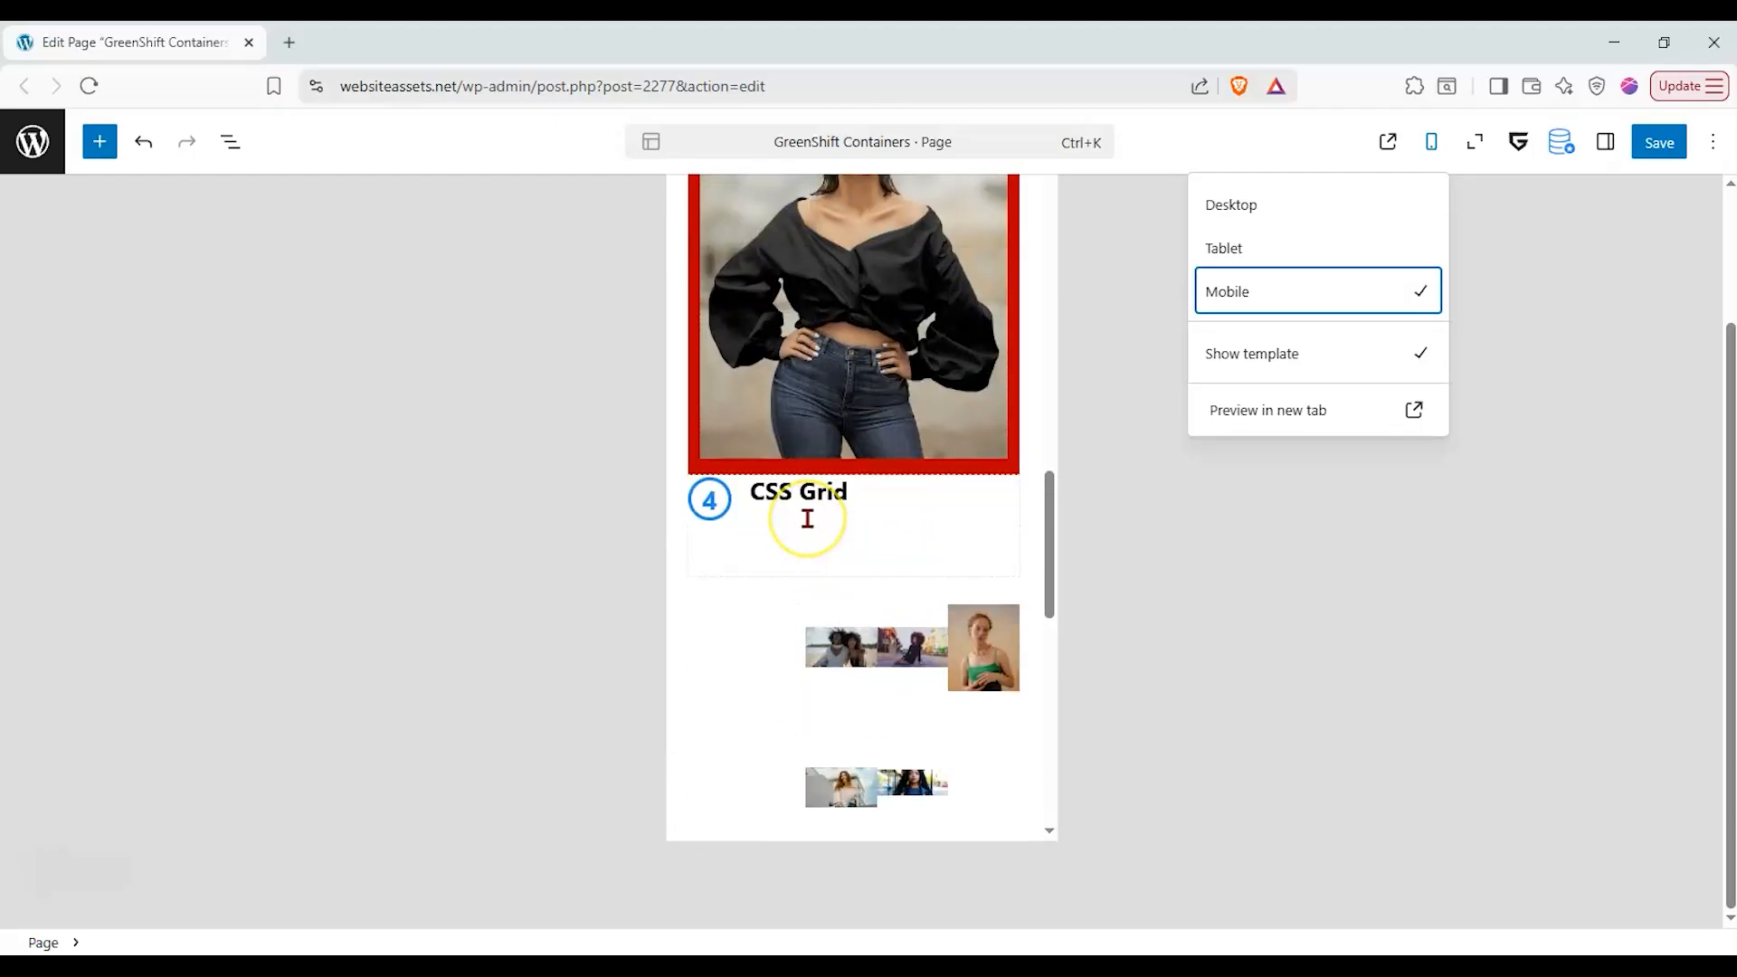
scroll(814, 533, down, 1)
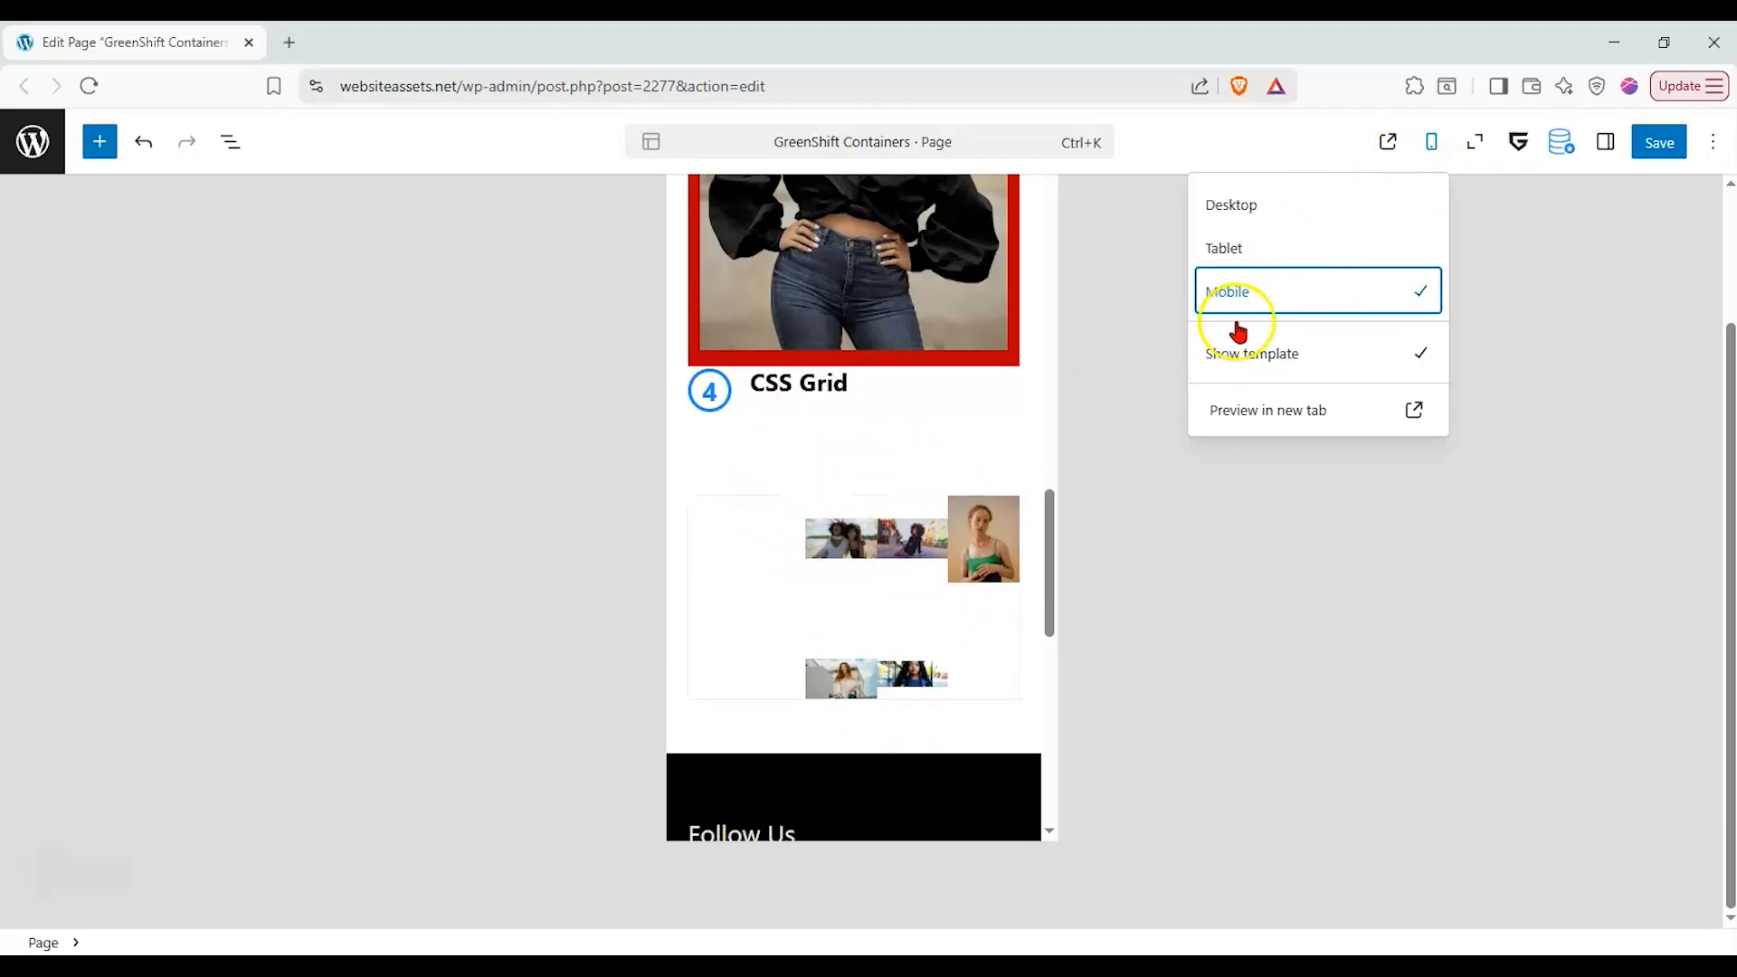
- Return the preview to desktop size and set the CSS Grid section's Grid Container side gap to 34.4 px
click(1277, 206)
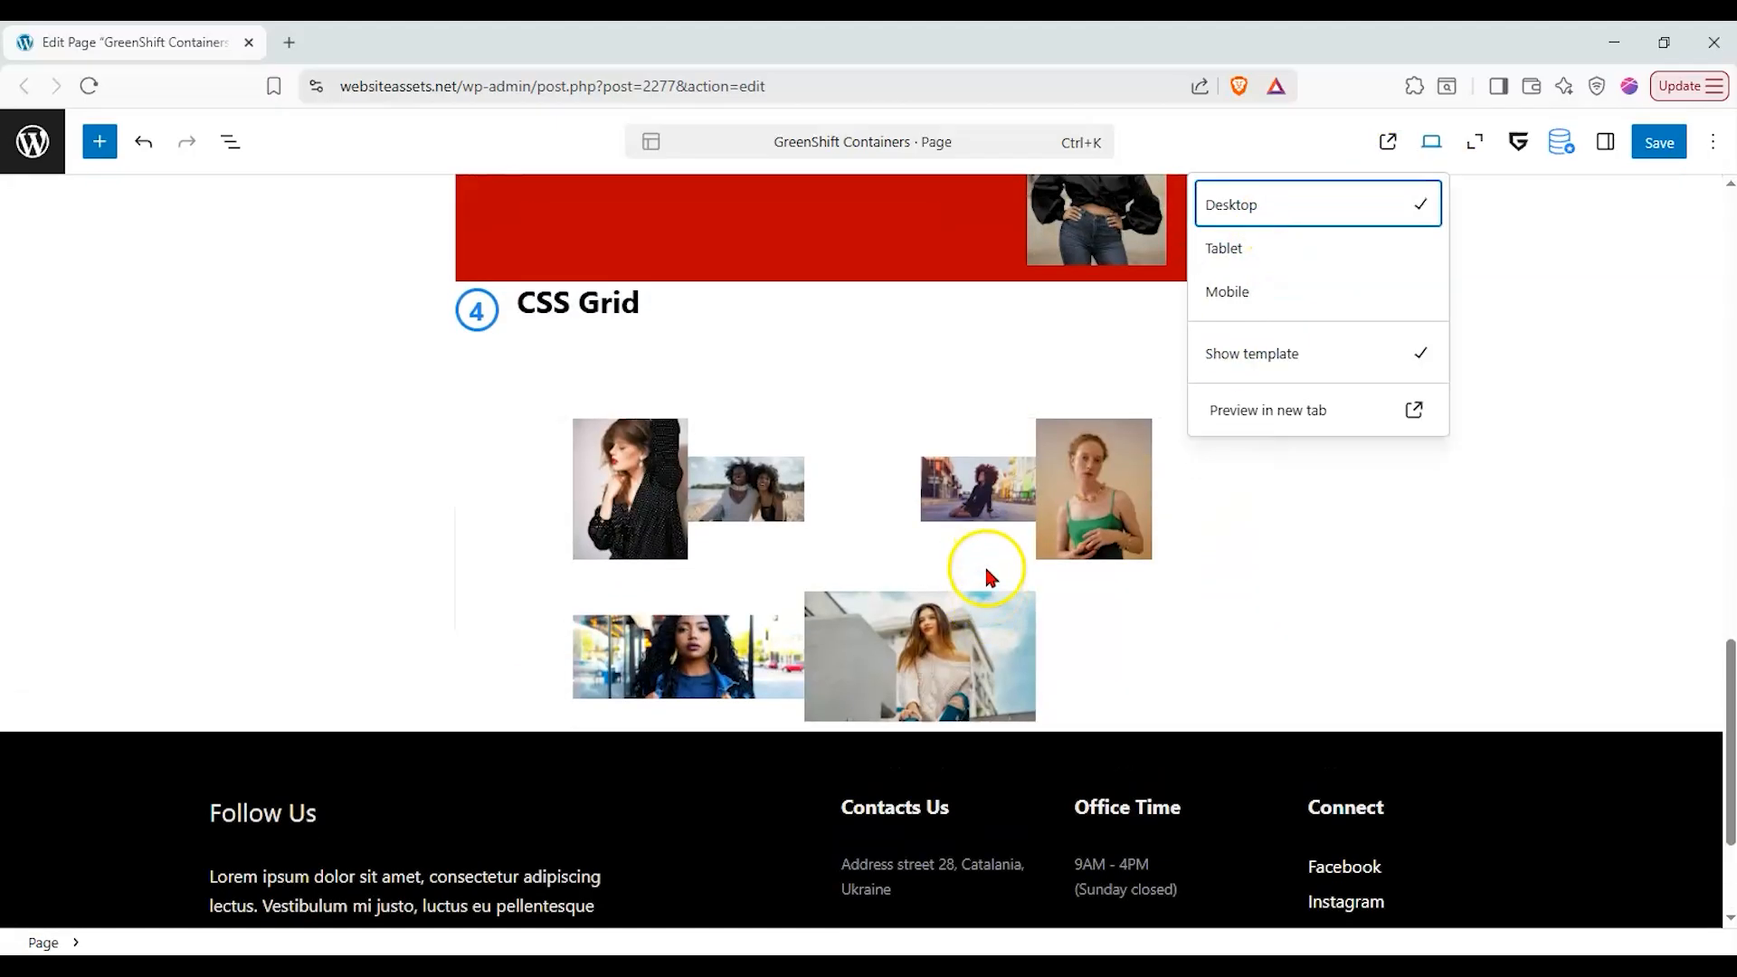
click(493, 621)
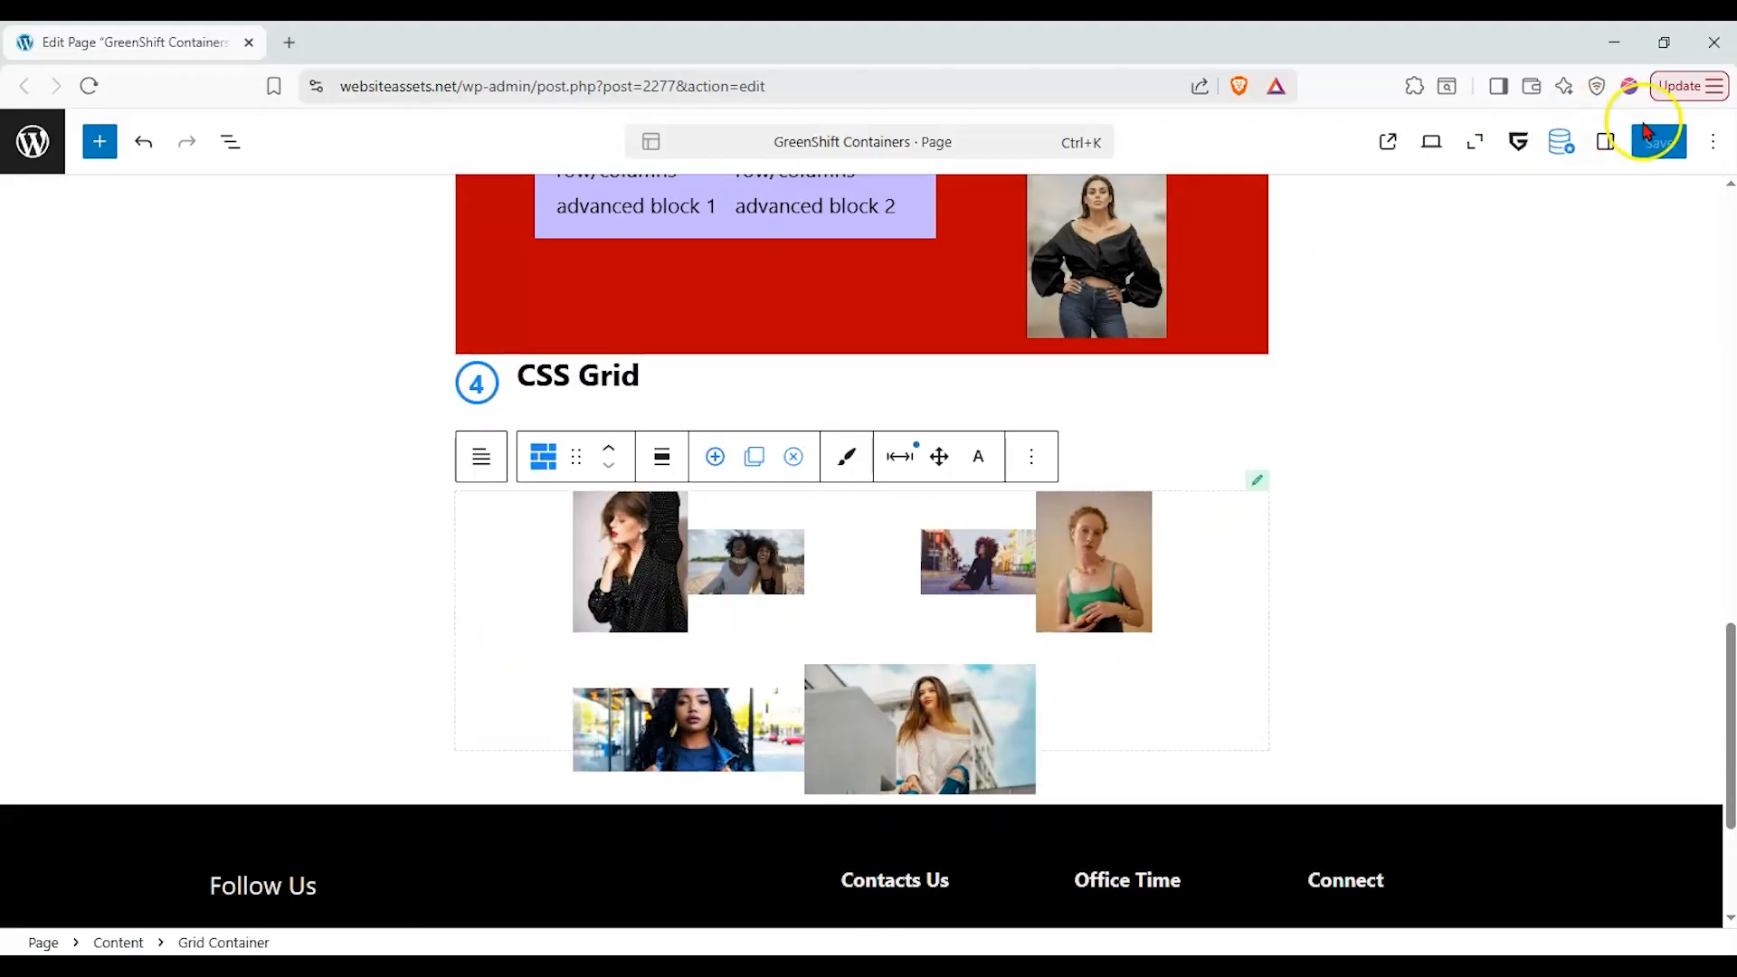
click(1605, 141)
scroll(1565, 563, down, 7)
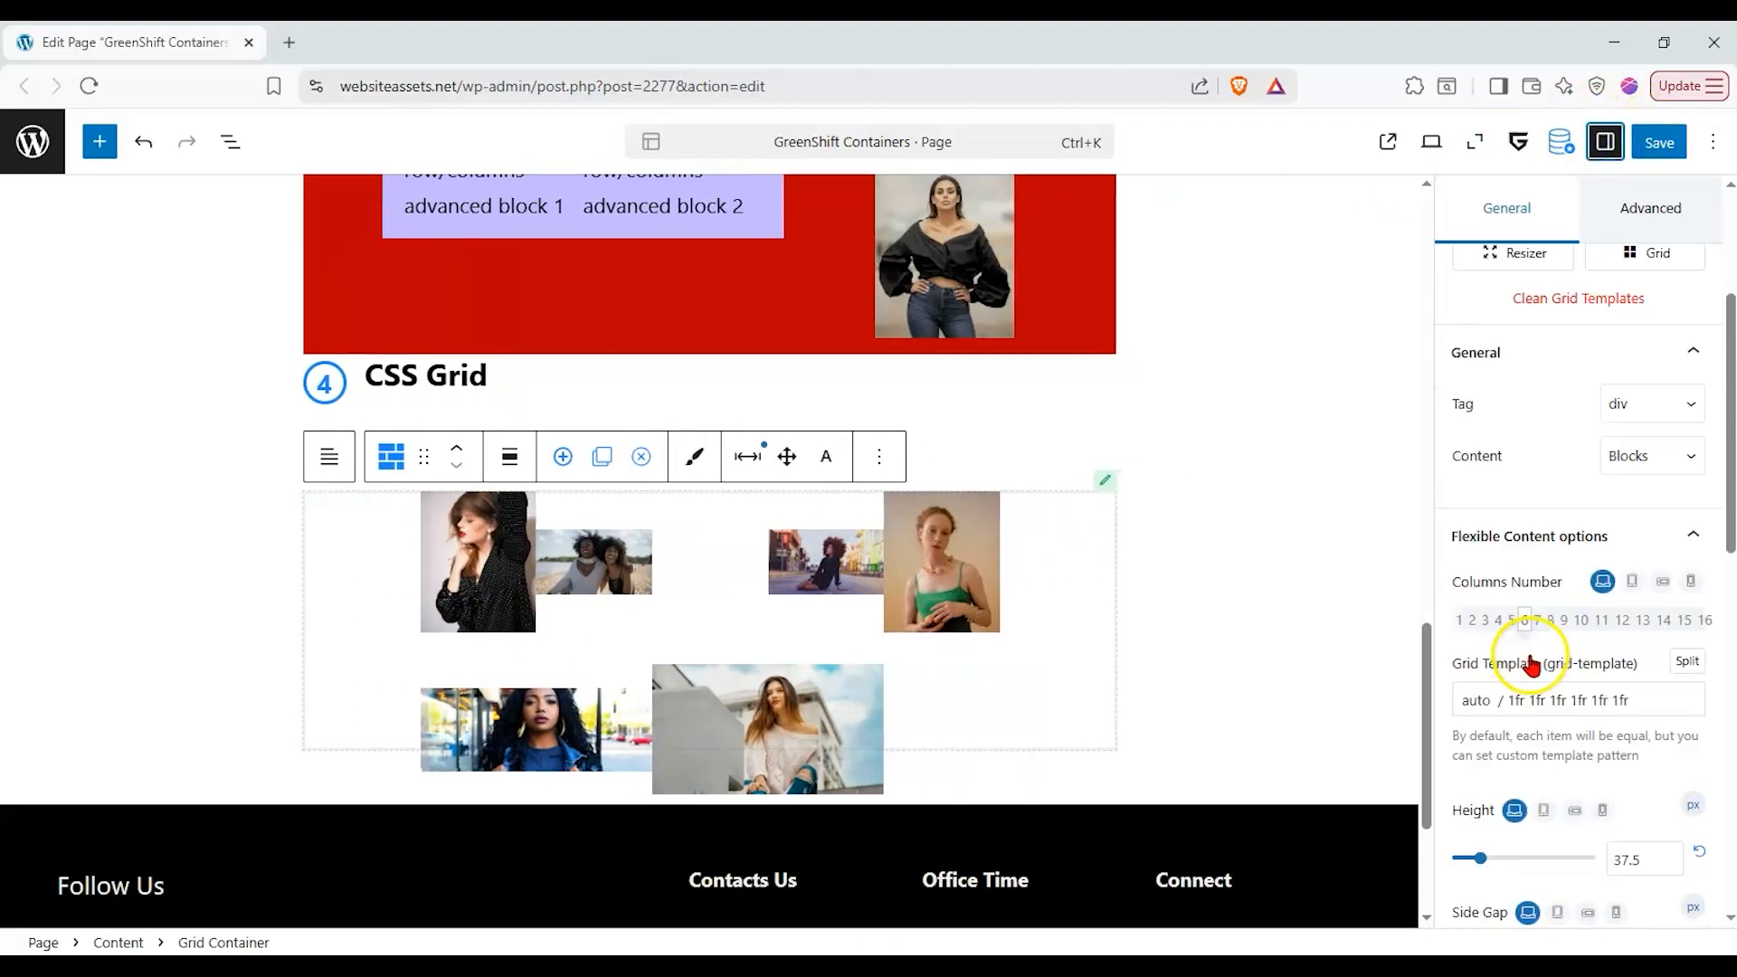
drag(1529, 604, 1478, 604)
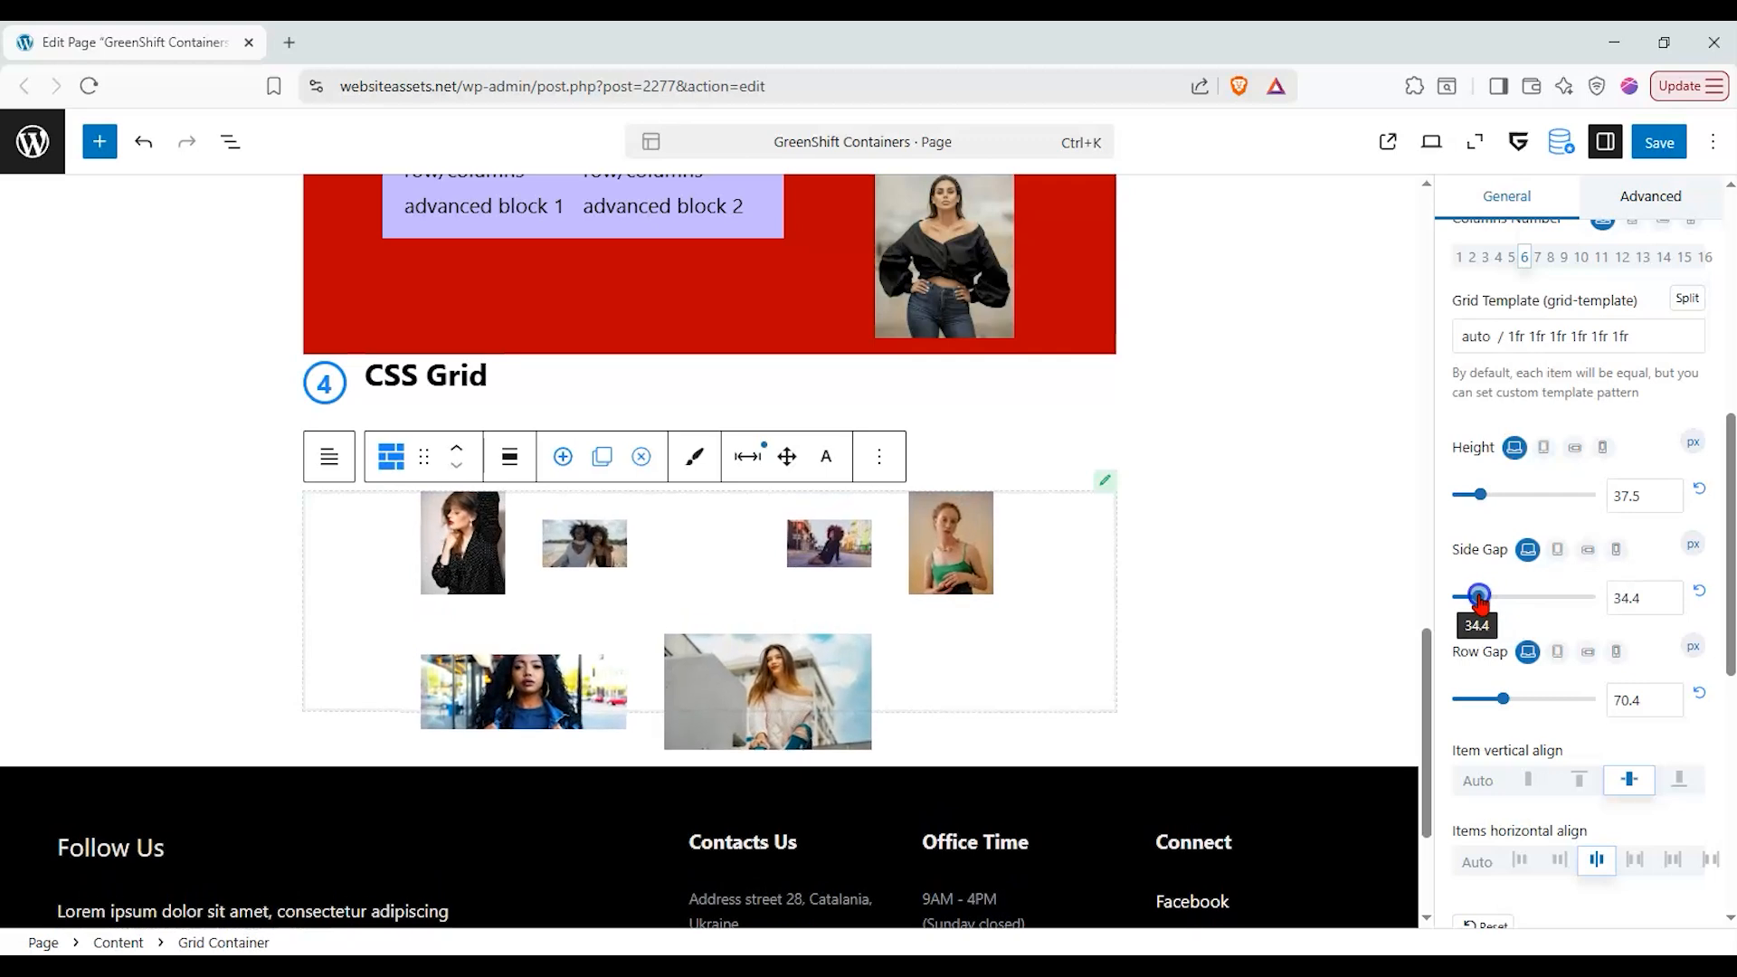
- Lower the Grid Container's left padding preset to 0
scroll(1474, 589, down, 7)
click(1659, 586)
scroll(1661, 589, down, 1)
drag(1634, 785, 1504, 787)
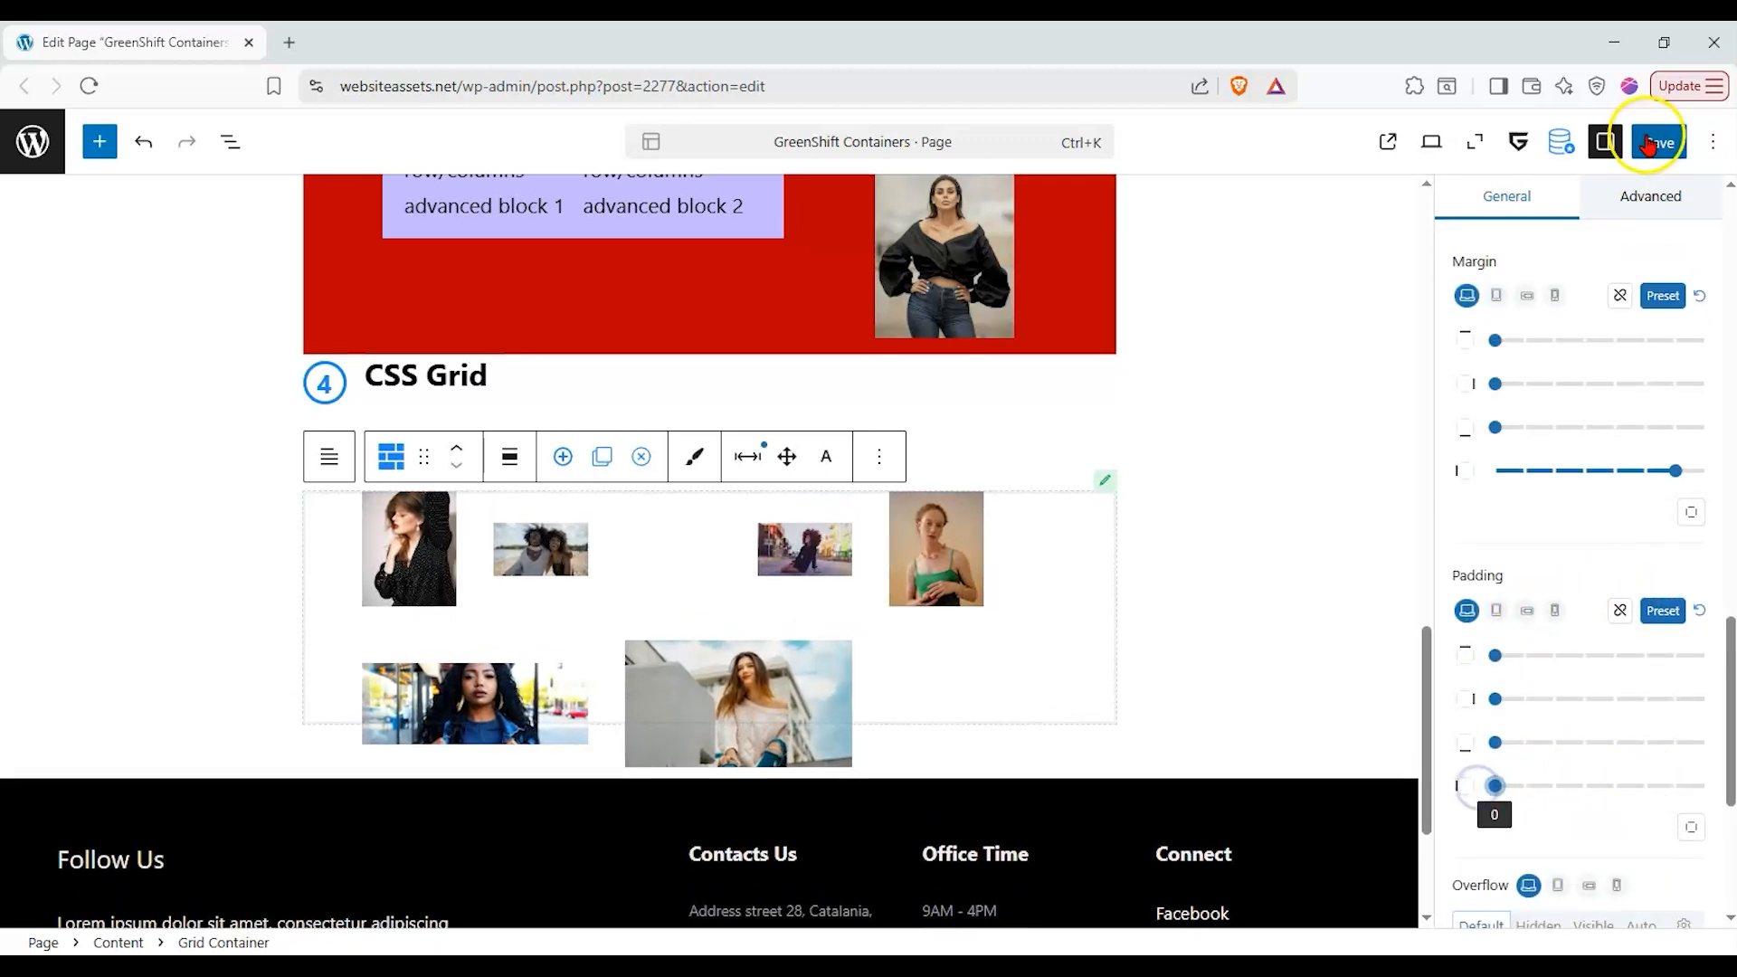
- Preview the page at mobile size and check the CSS Grid section's layout with the new spacing
click(1431, 142)
click(1327, 302)
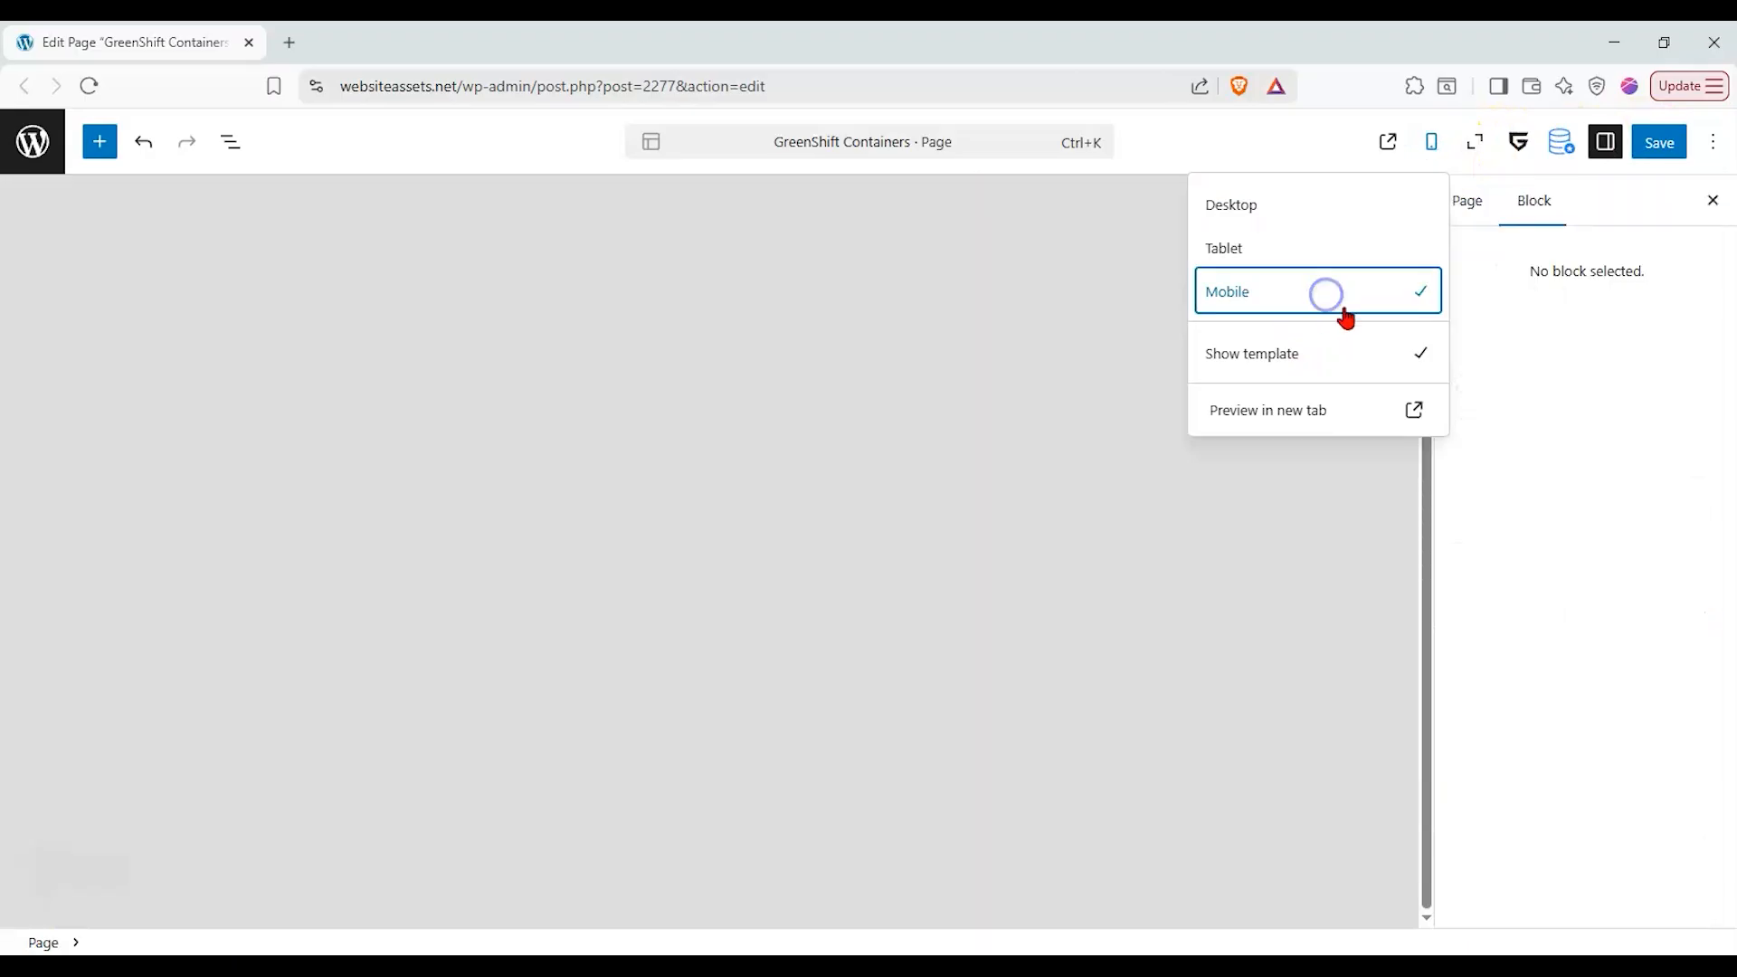
scroll(891, 493, down, 10)
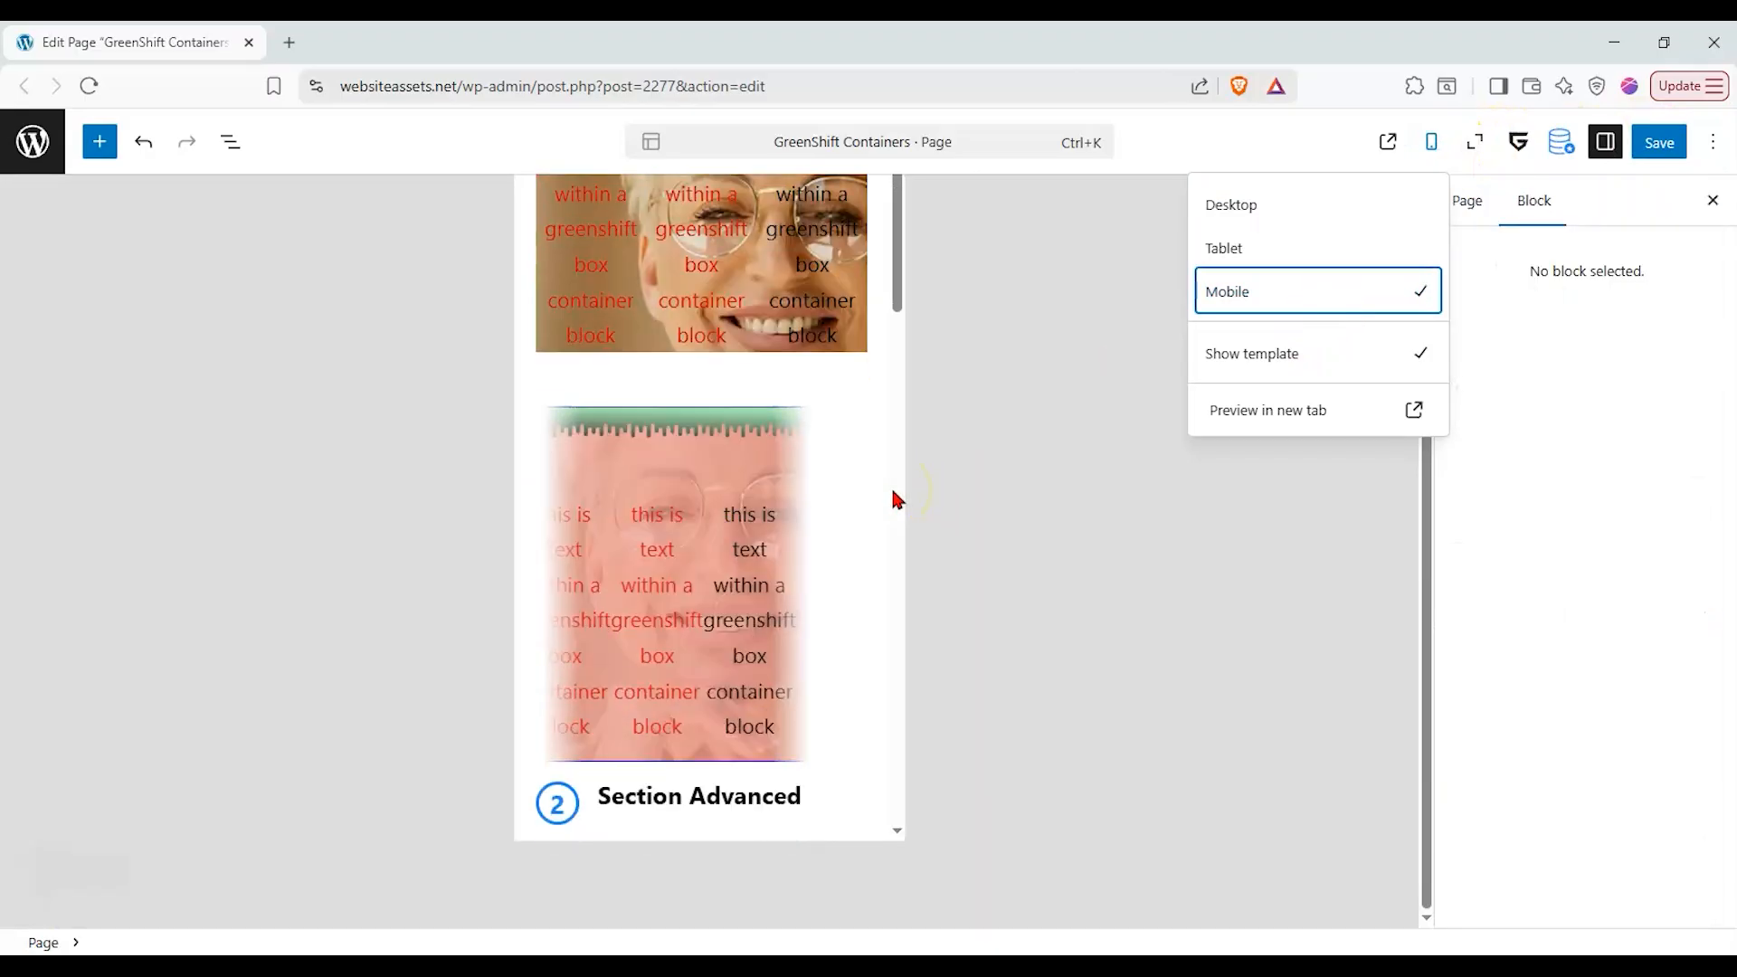
scroll(833, 502, down, 6)
scroll(831, 497, up, 5)
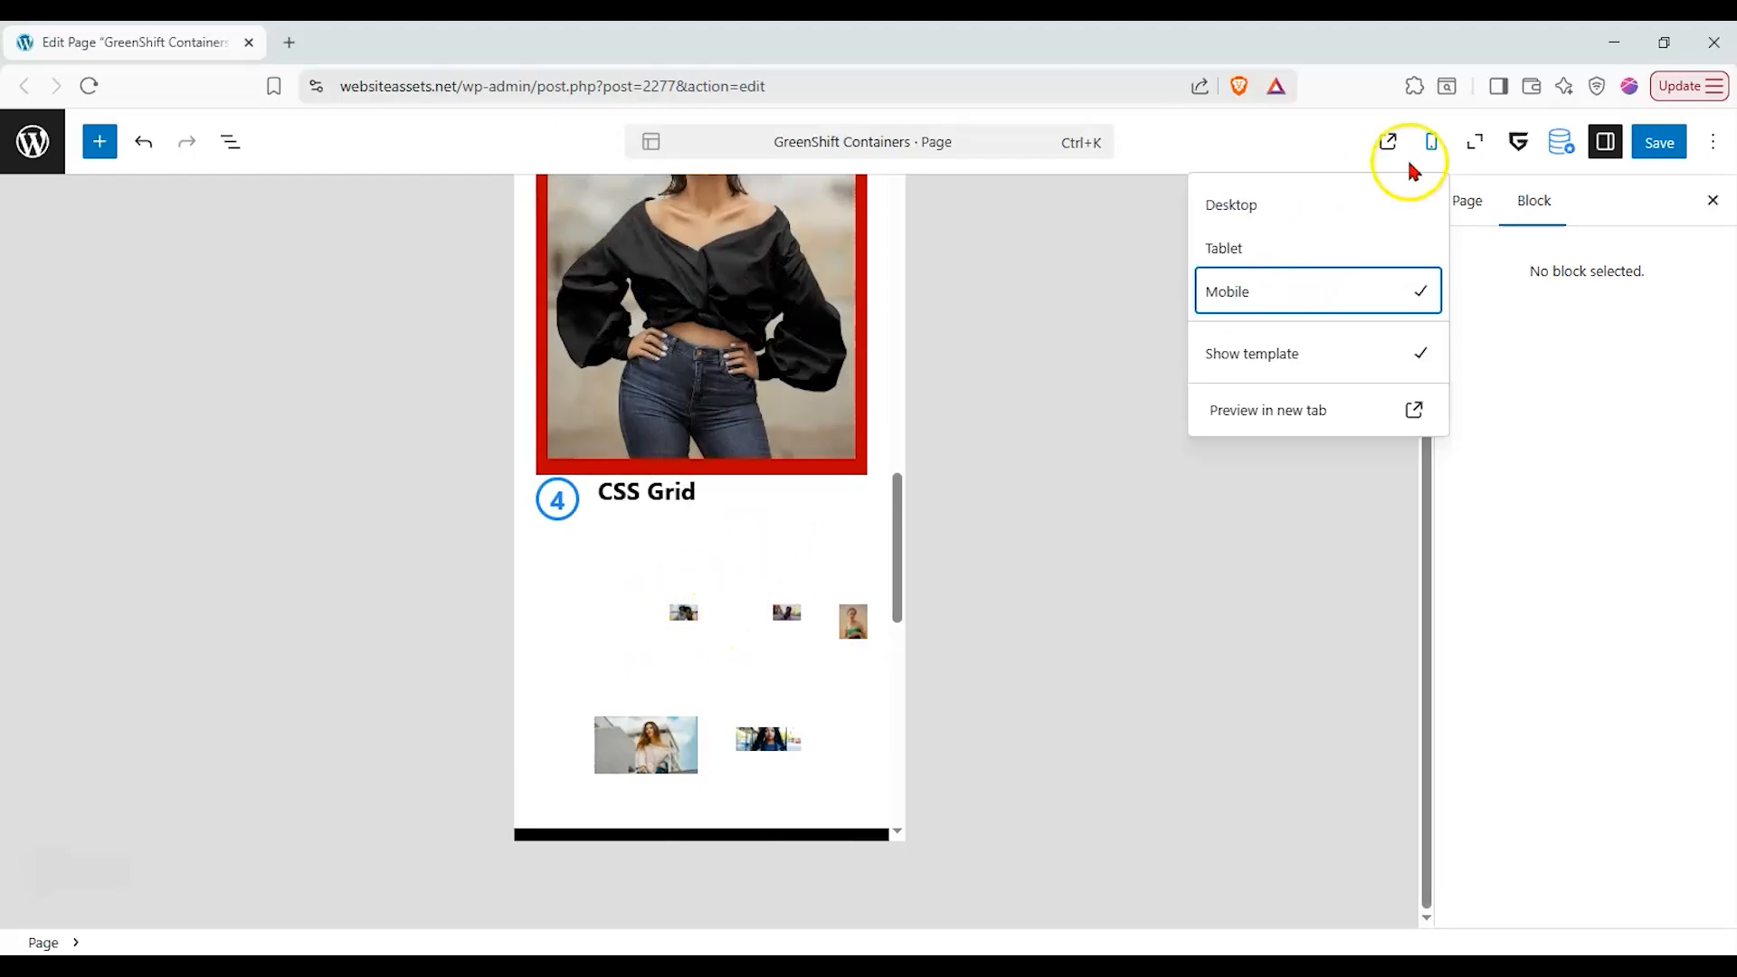
- Switch the preview back to desktop size and close the block settings sidebar
click(1357, 201)
scroll(832, 525, up, 4)
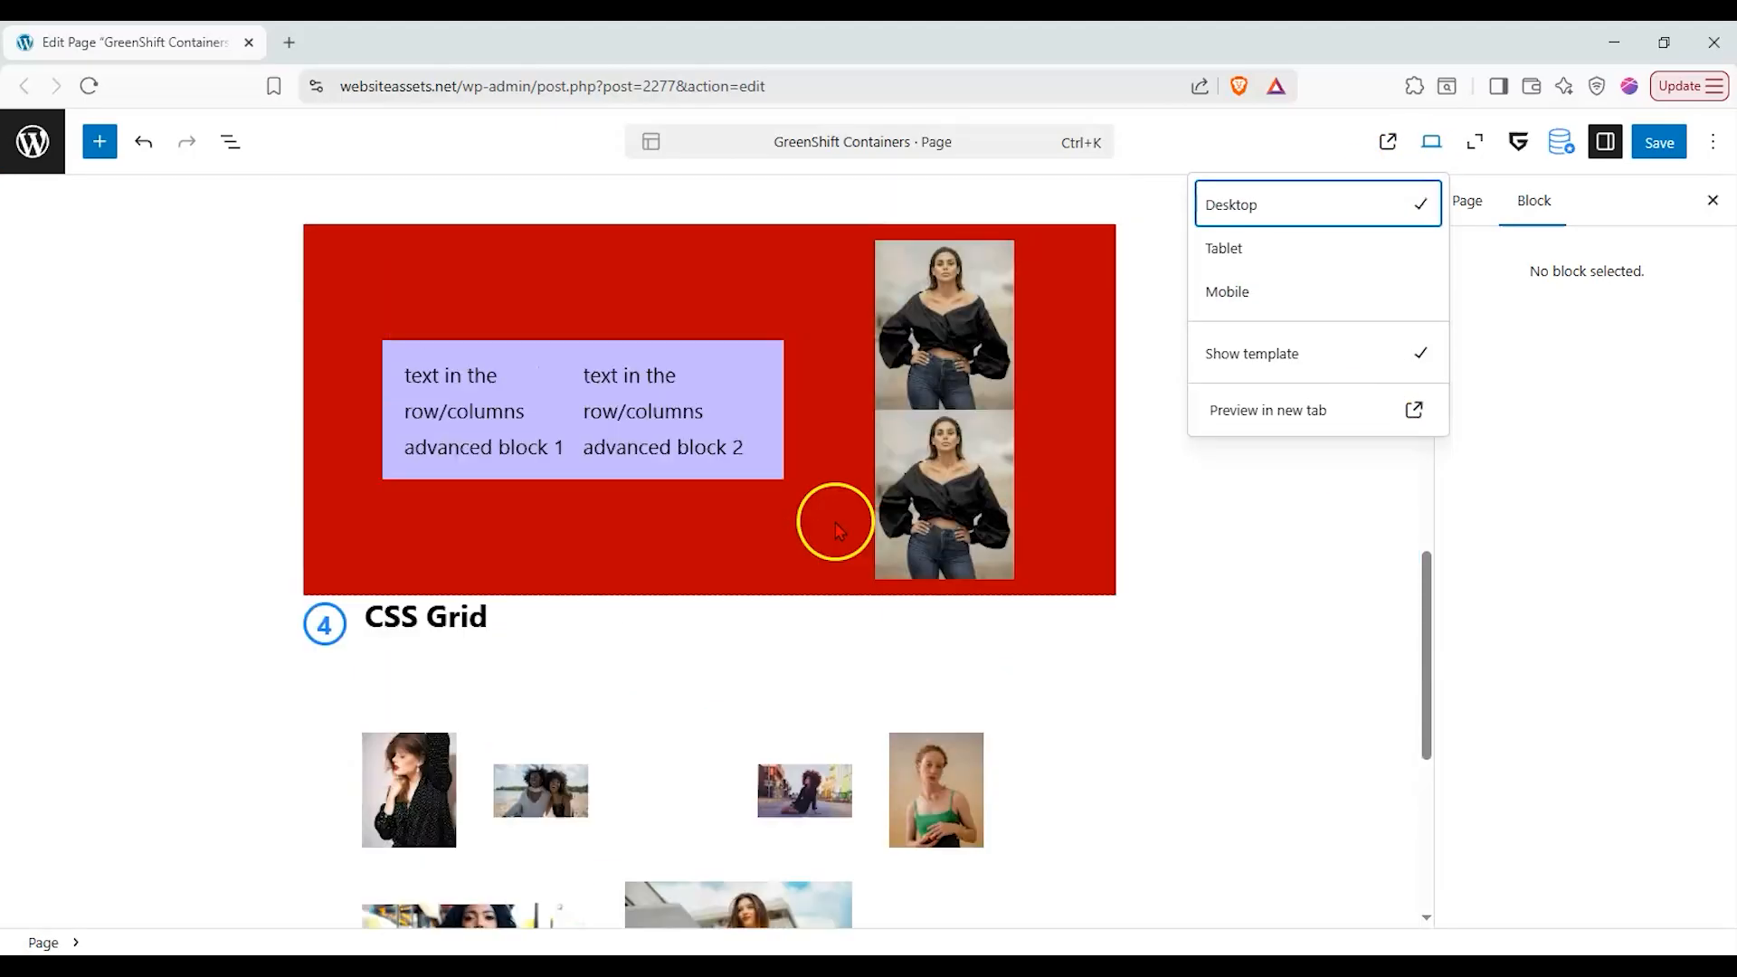
click(1713, 200)
scroll(1164, 517, up, 10)
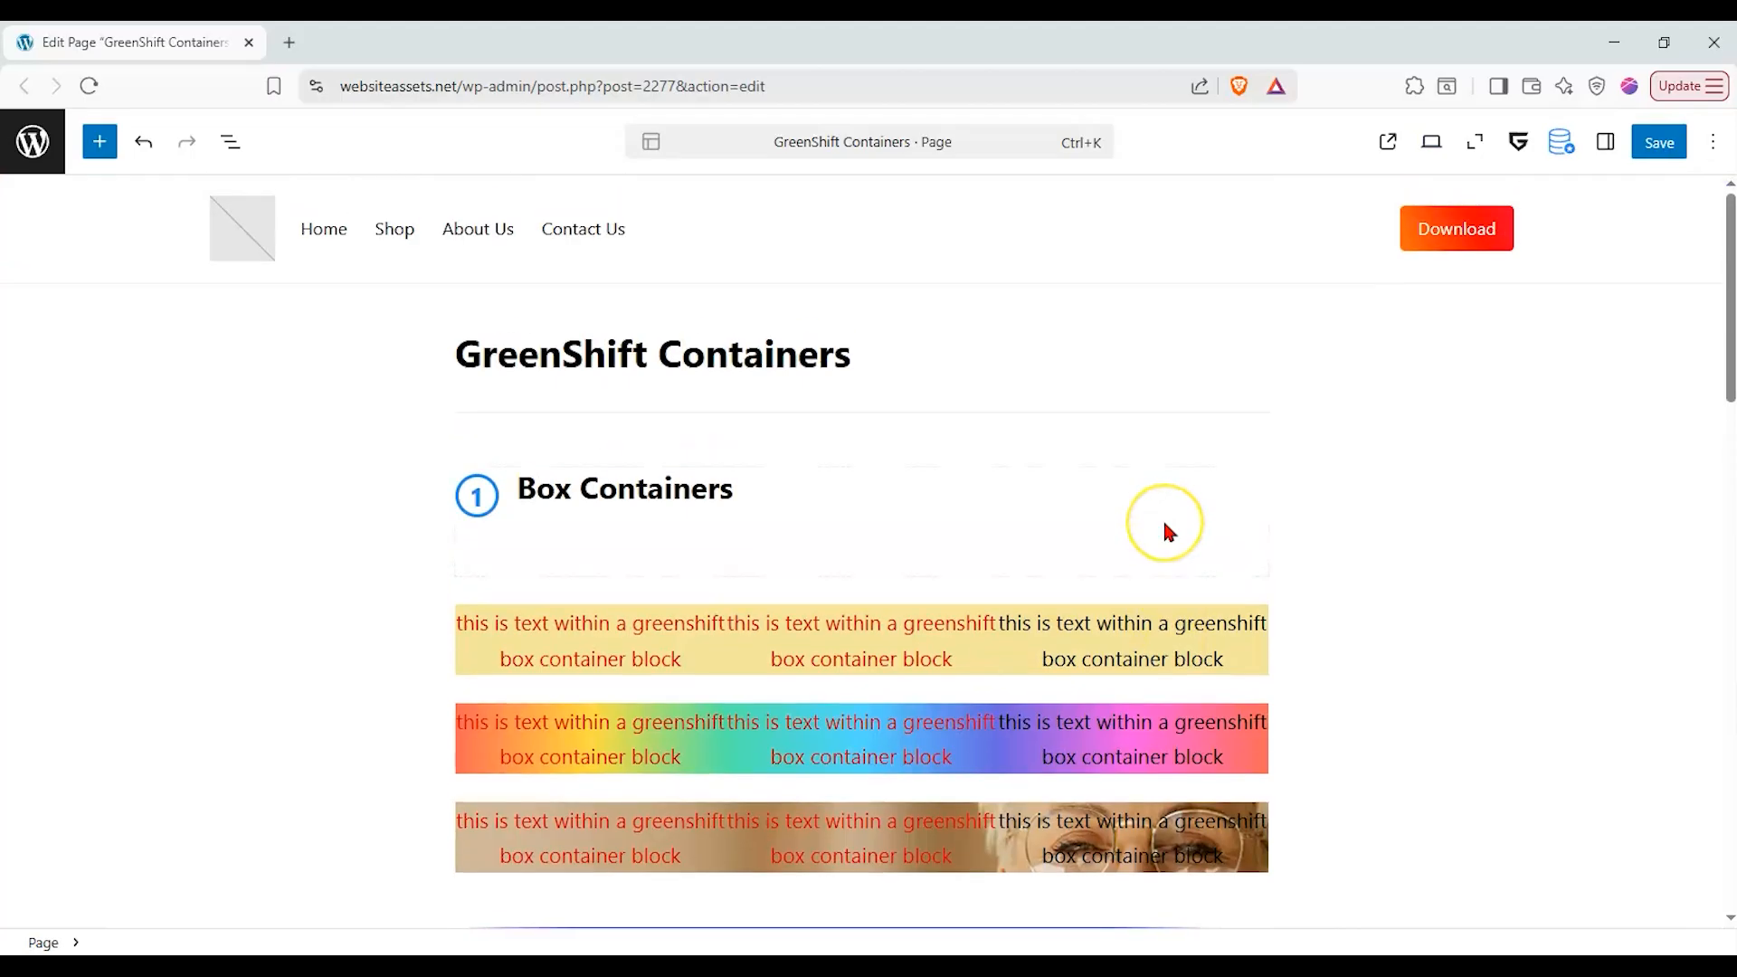
- Review the whole page at desktop size, from the Box Containers section through to the CSS Grid section
scroll(1164, 520, down, 1)
scroll(1165, 525, down, 1)
scroll(1172, 529, up, 1)
click(1323, 533)
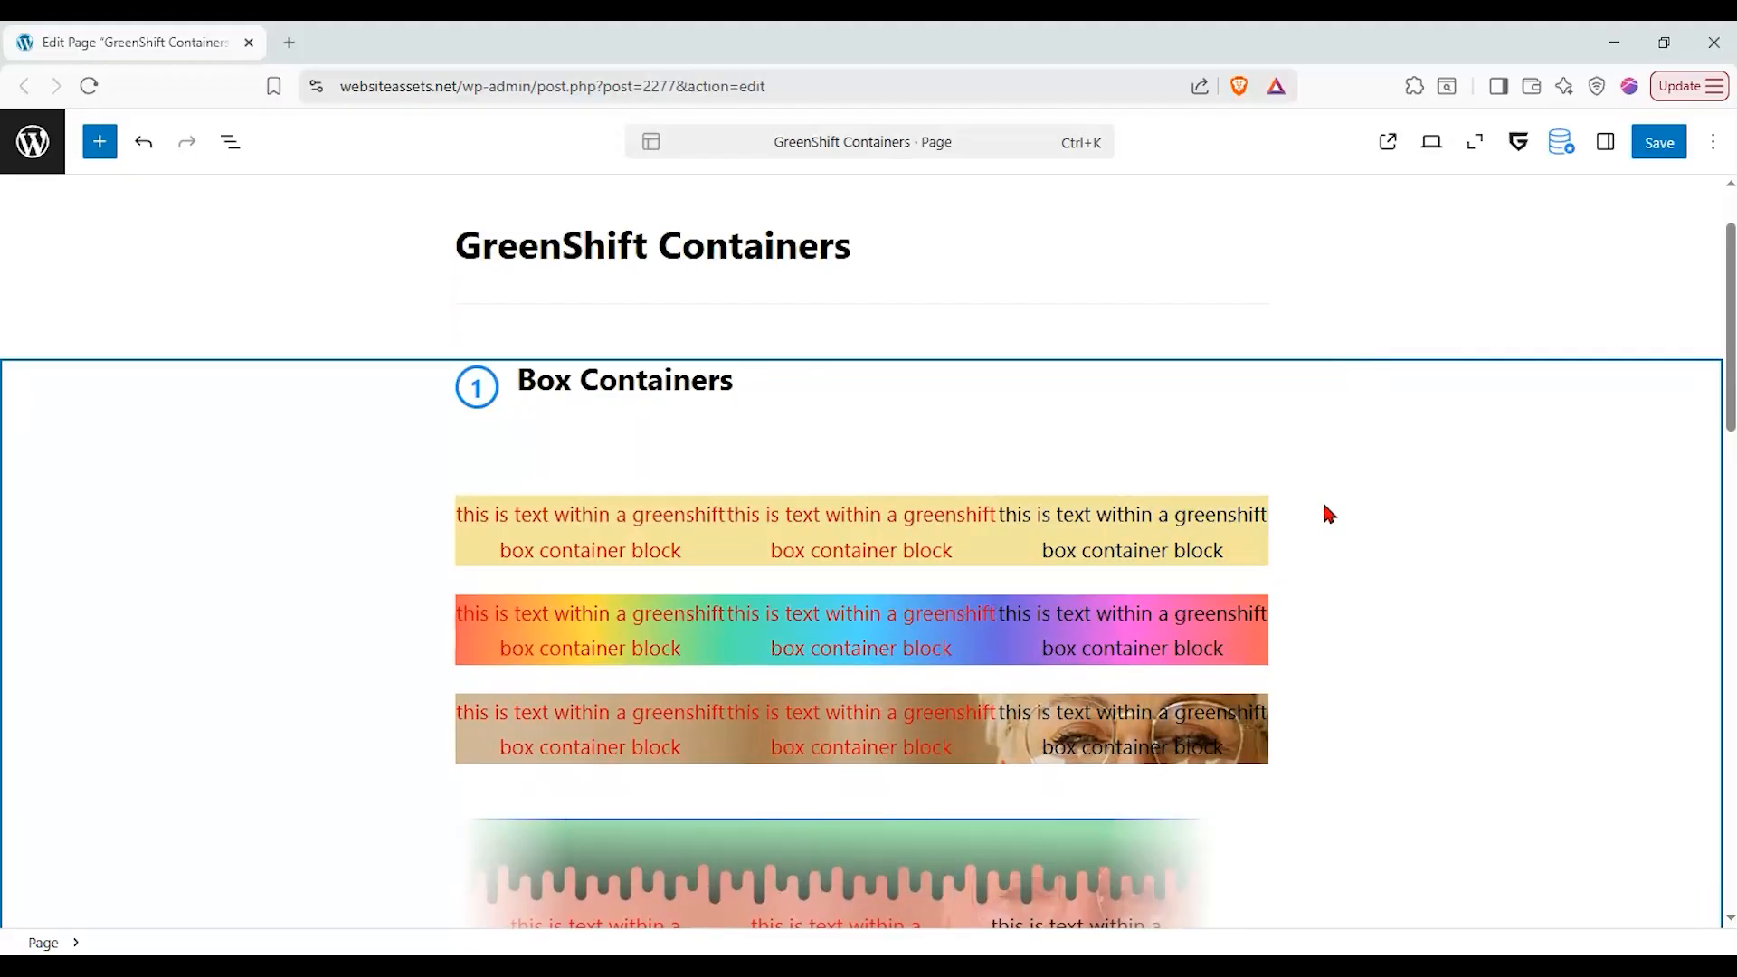
scroll(1325, 502, down, 1)
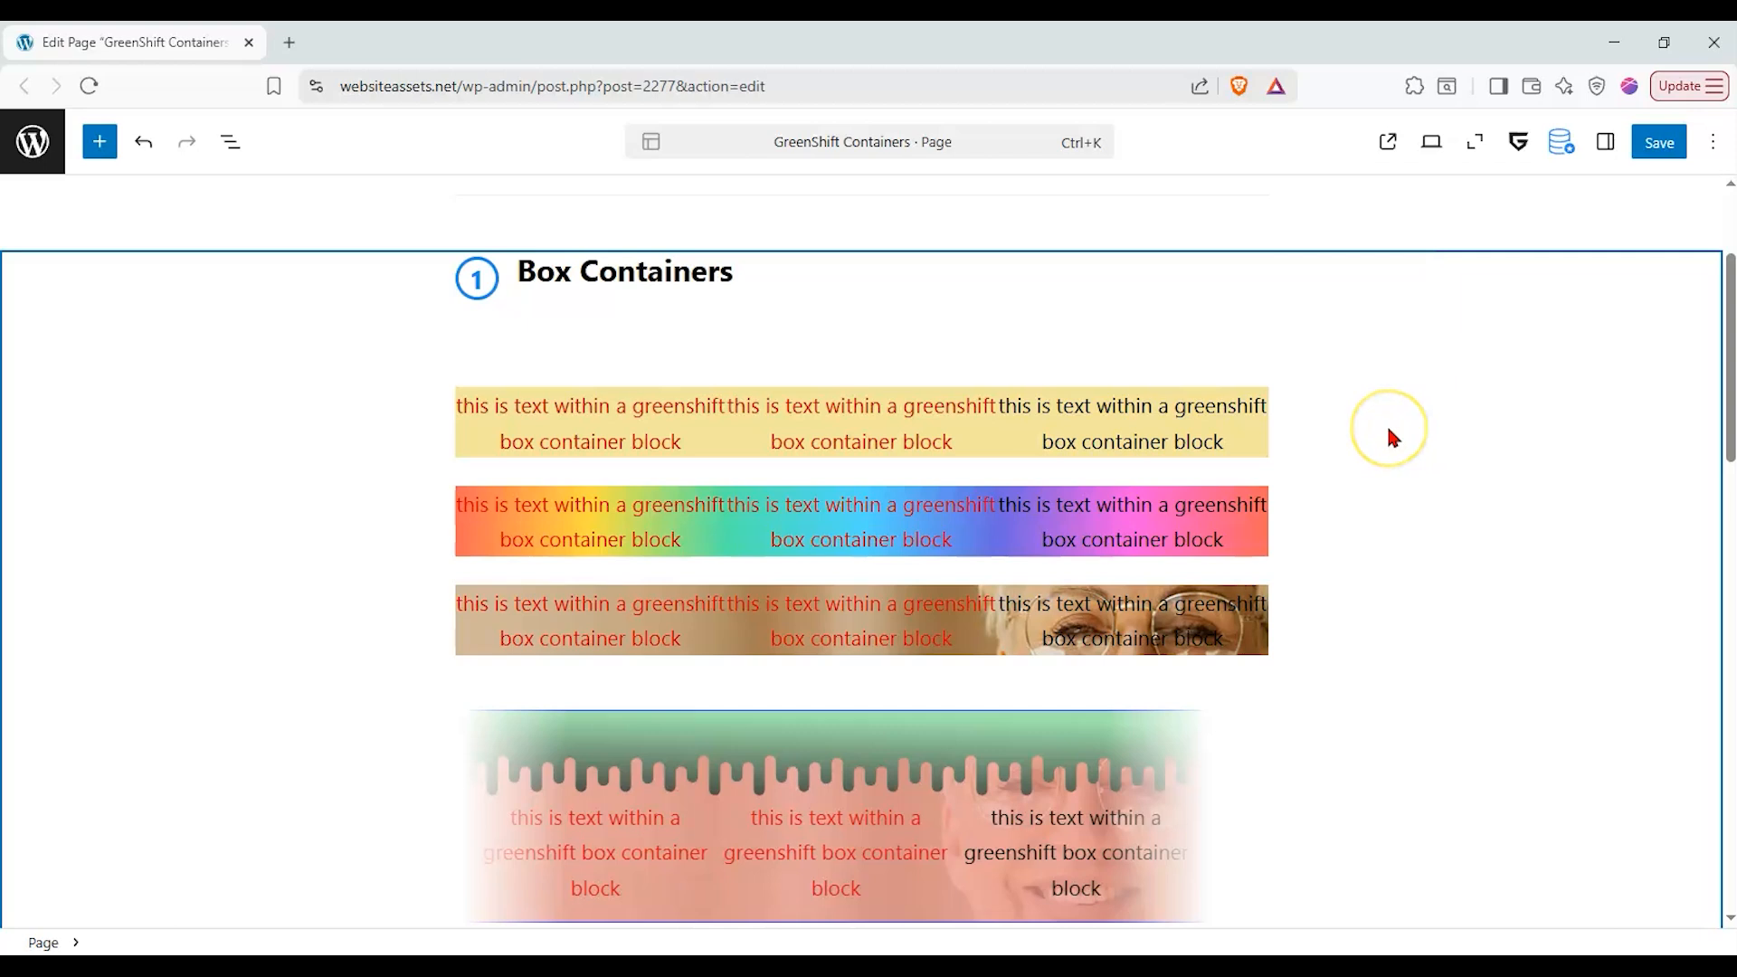
scroll(1323, 391, down, 1)
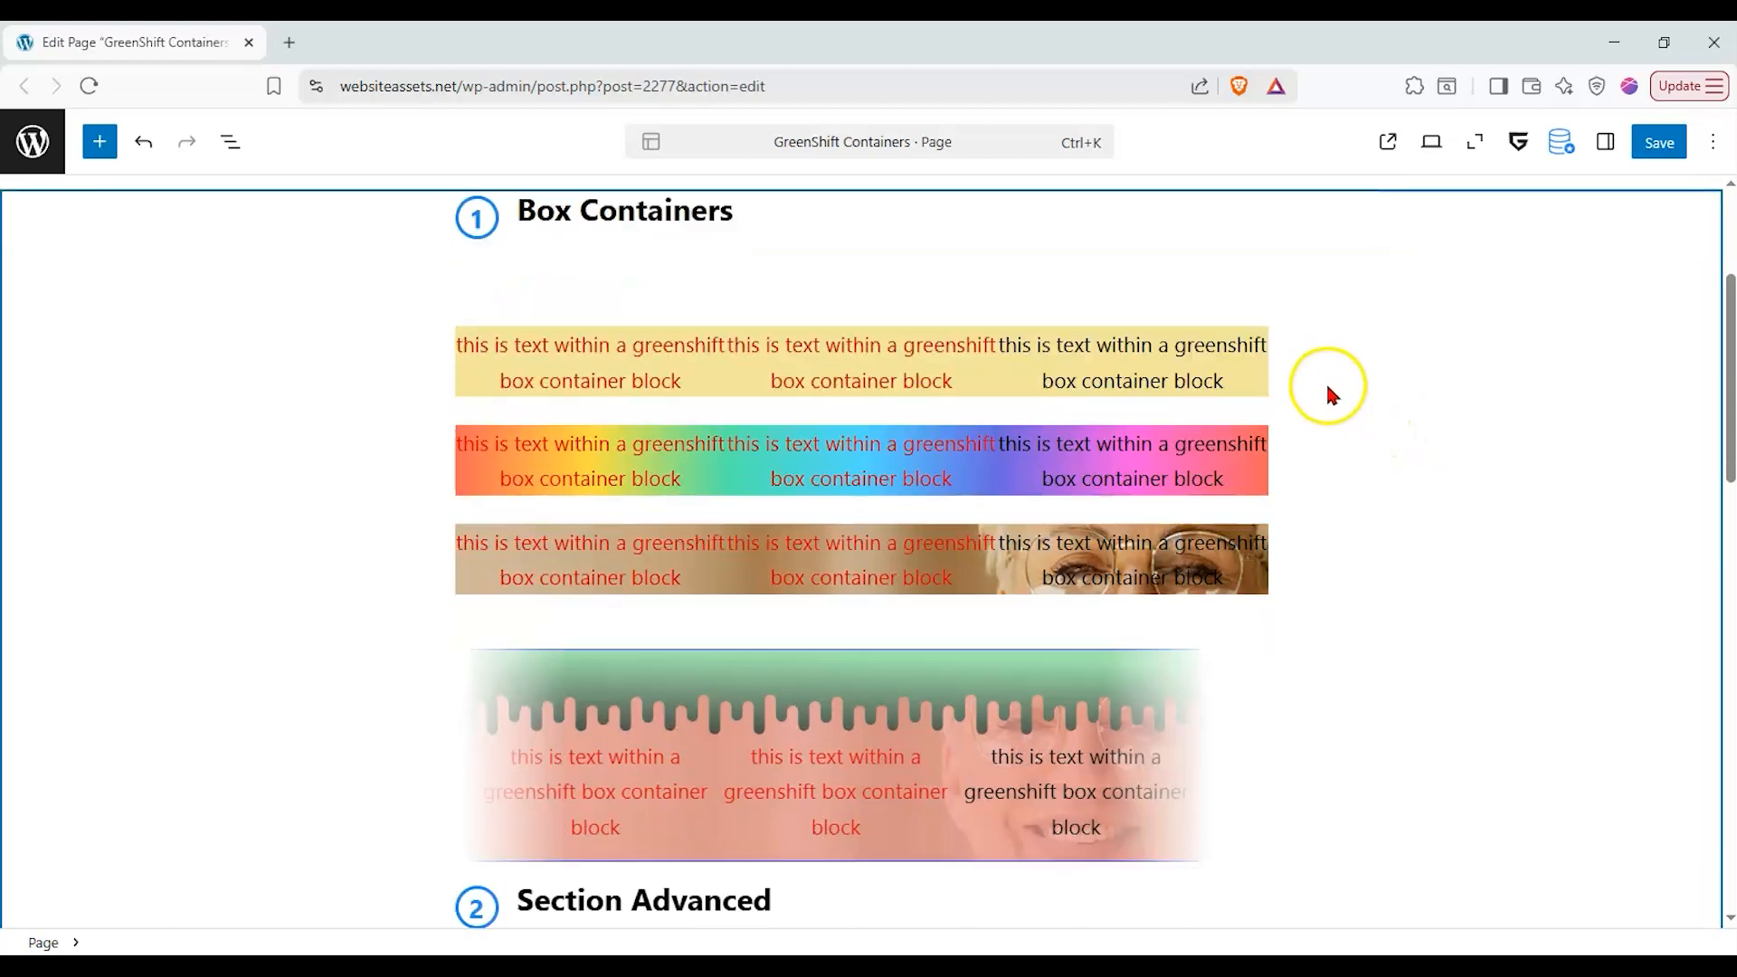
scroll(1321, 371, up, 1)
scroll(1322, 378, down, 5)
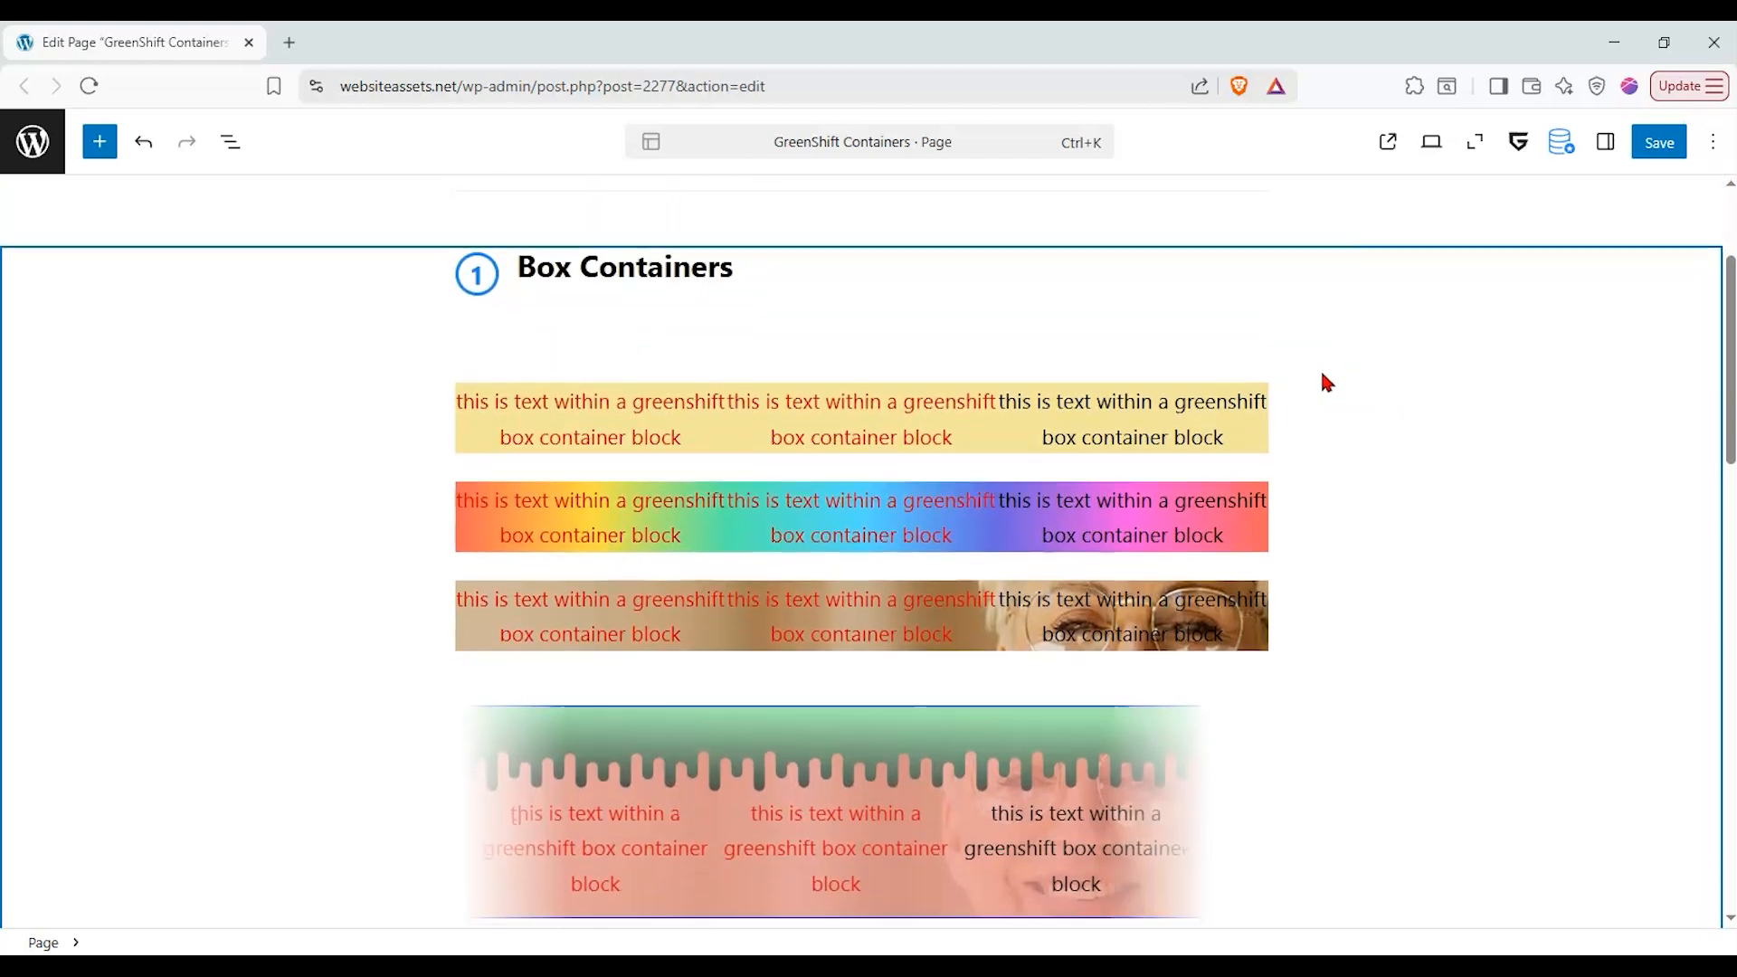
scroll(1323, 382, down, 8)
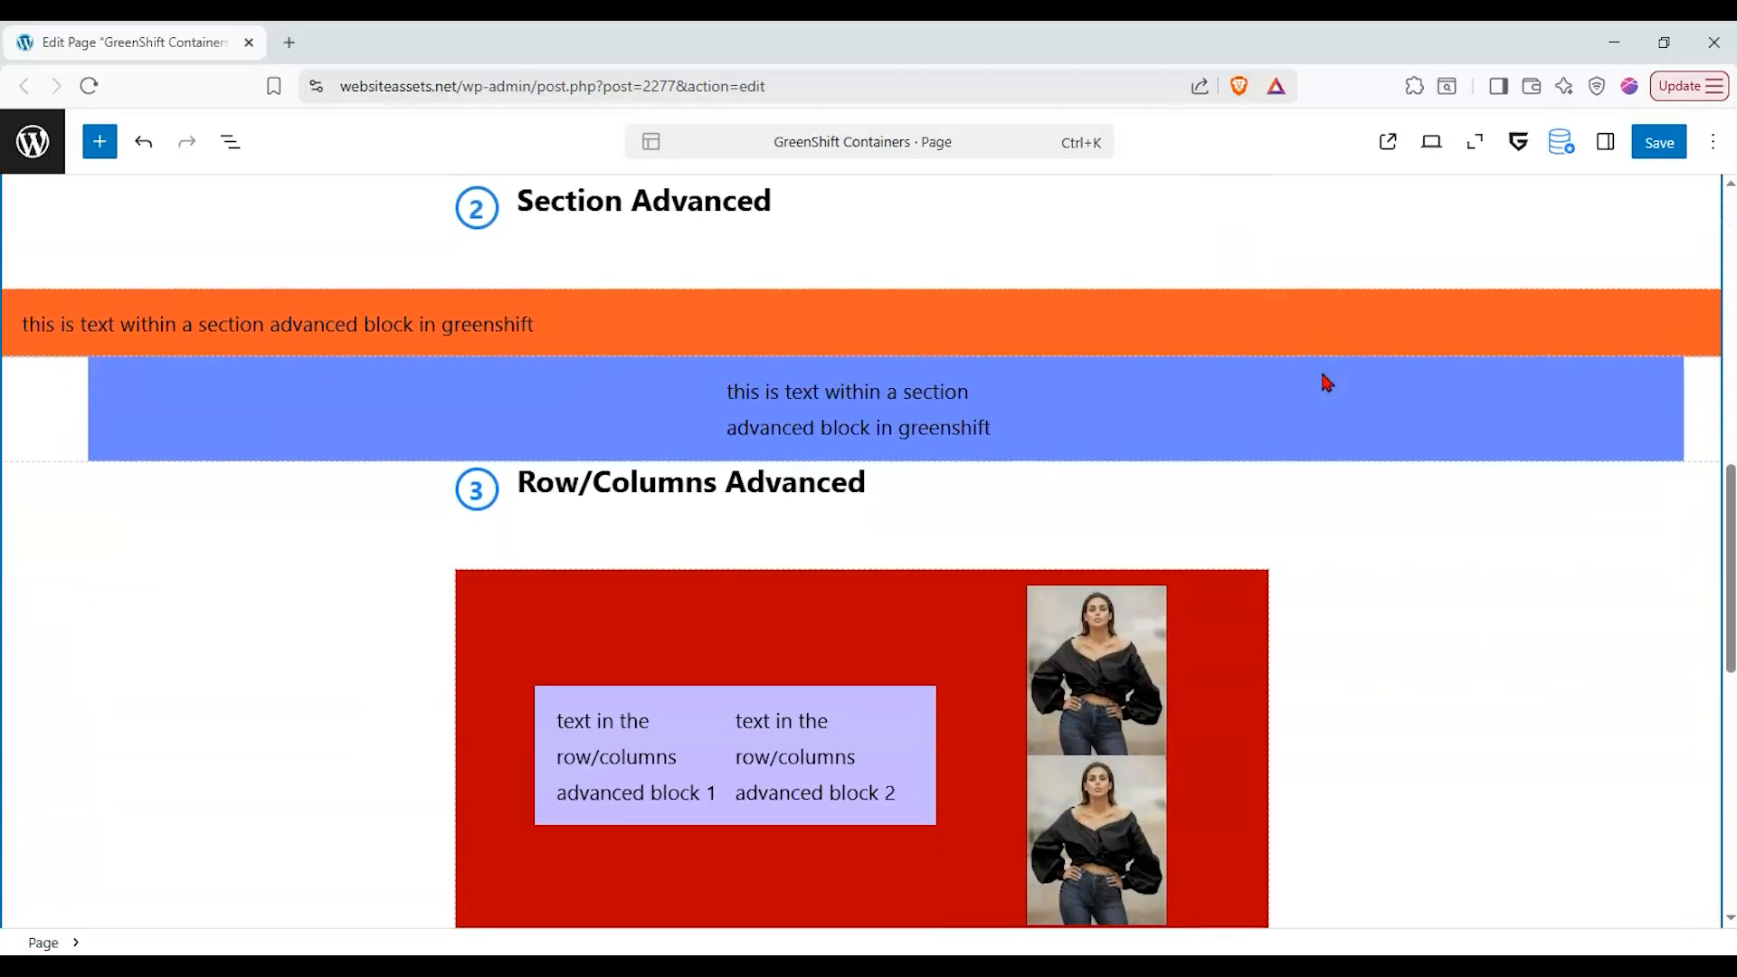
scroll(1323, 382, up, 2)
scroll(1323, 382, up, 12)
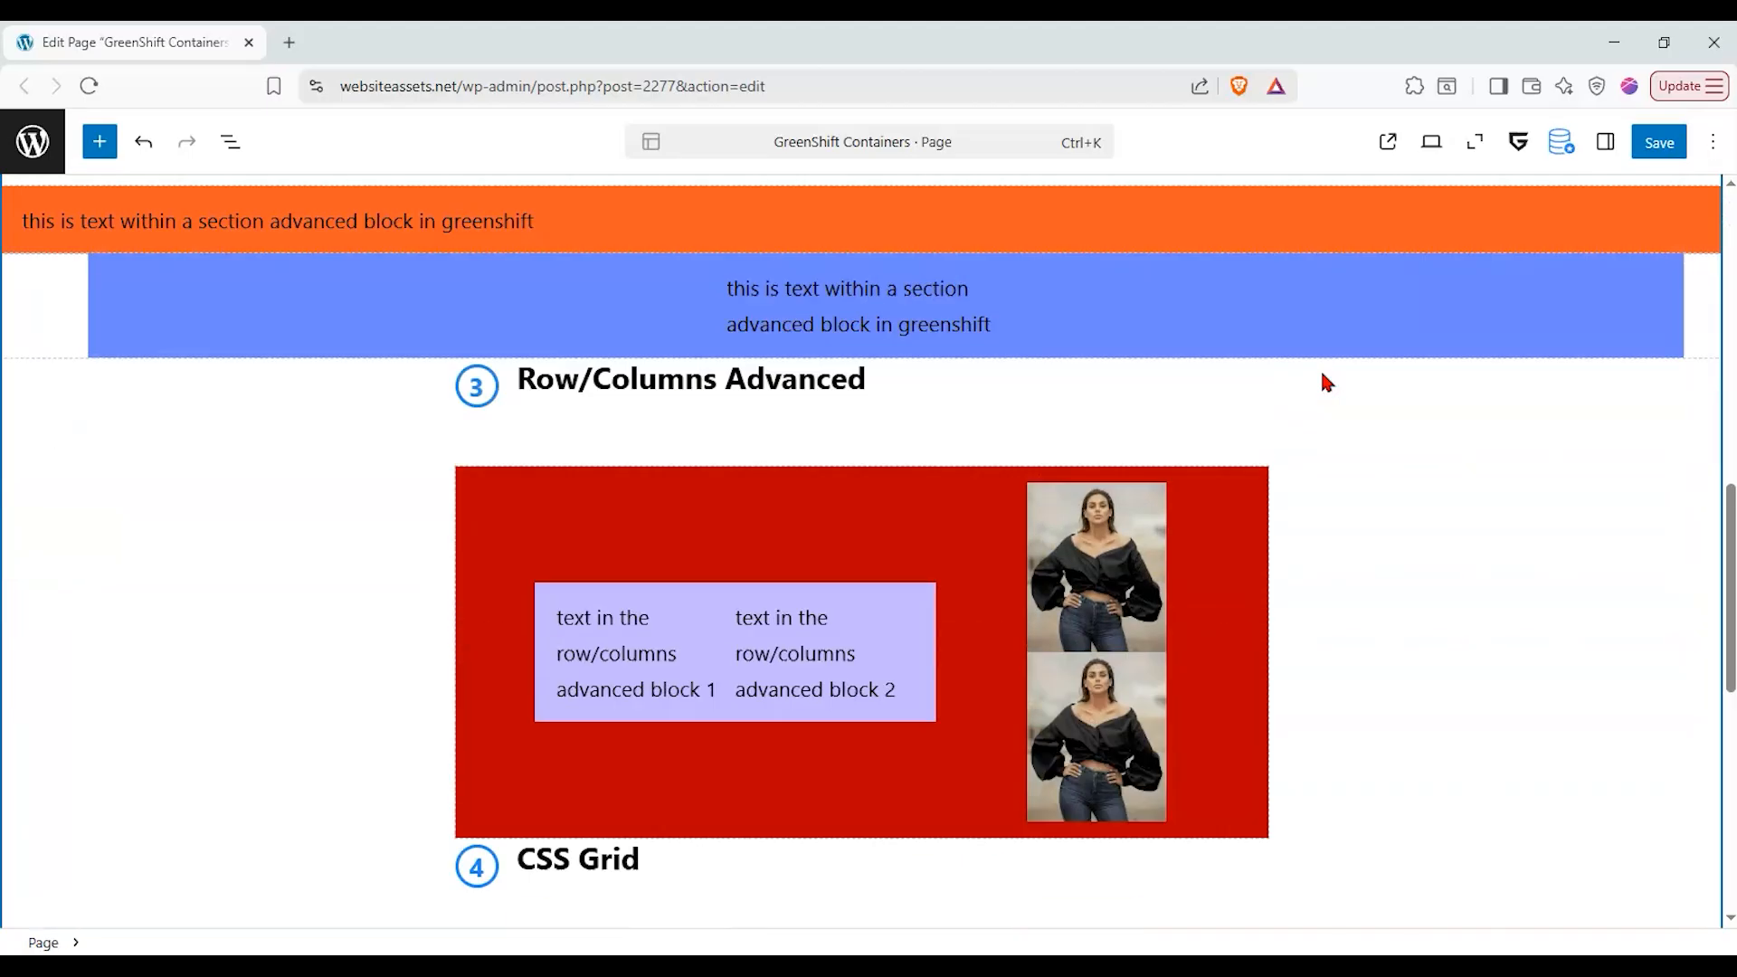
scroll(1323, 380, down, 3)
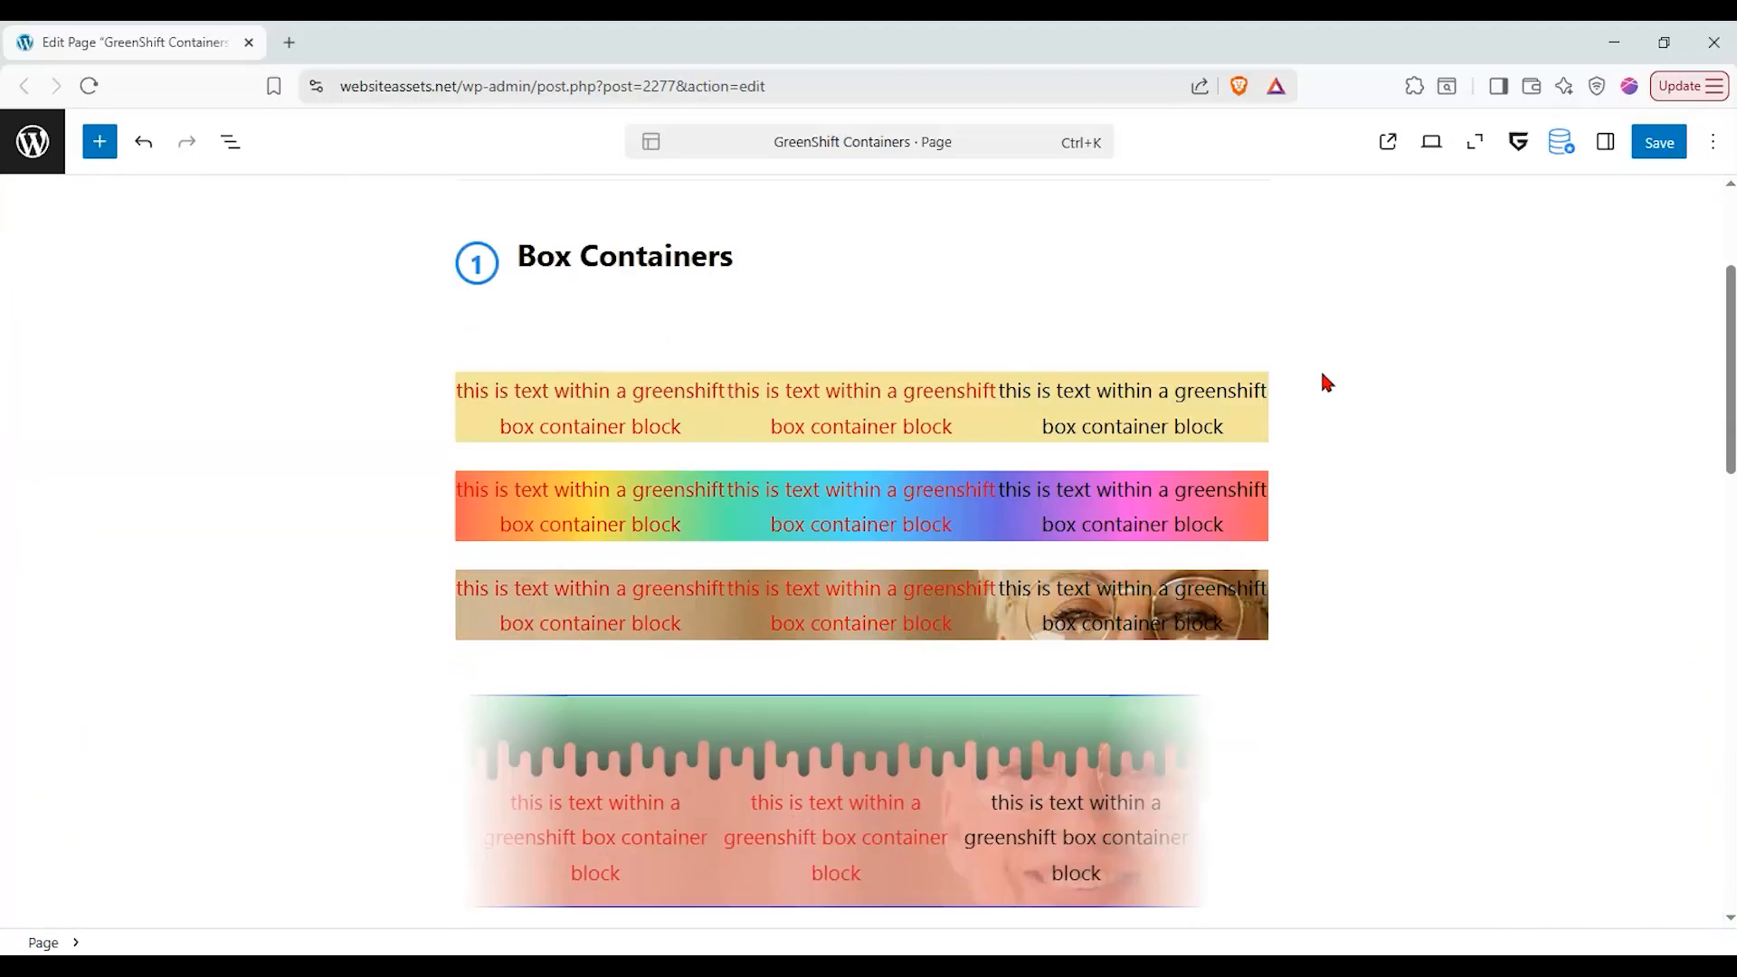
scroll(1323, 380, down, 2)
scroll(1322, 380, down, 7)
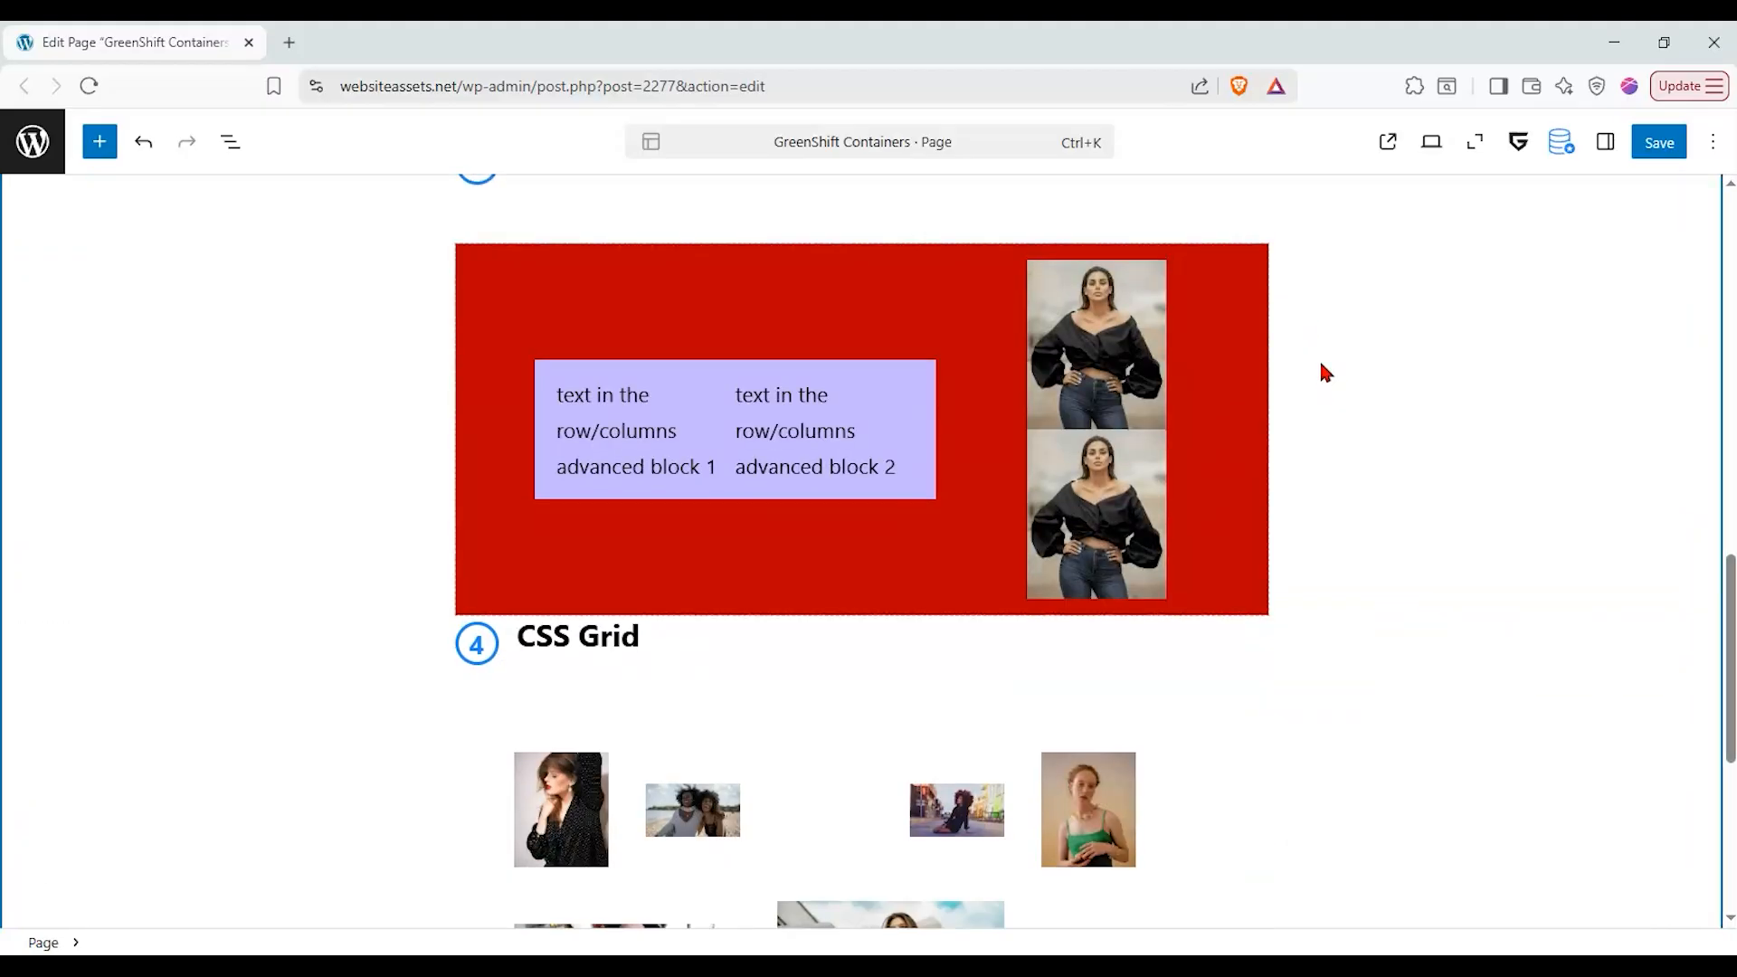
scroll(1321, 365, down, 2)
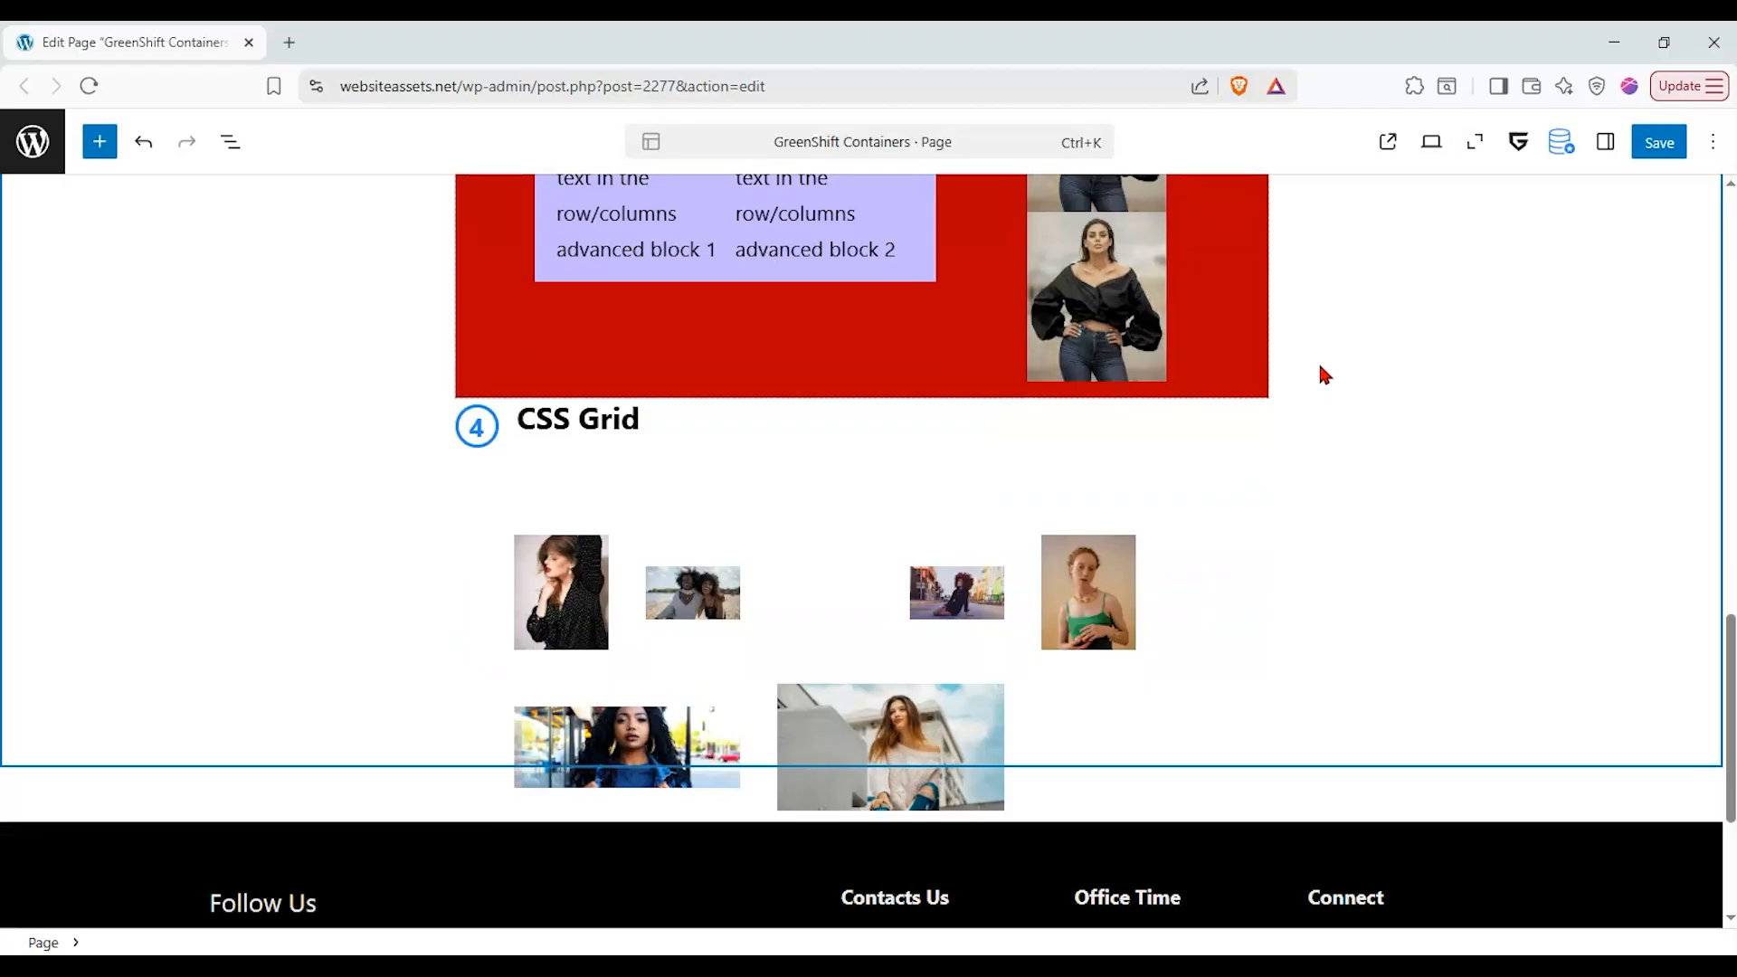
scroll(1323, 375, up, 3)
scroll(1322, 374, down, 2)
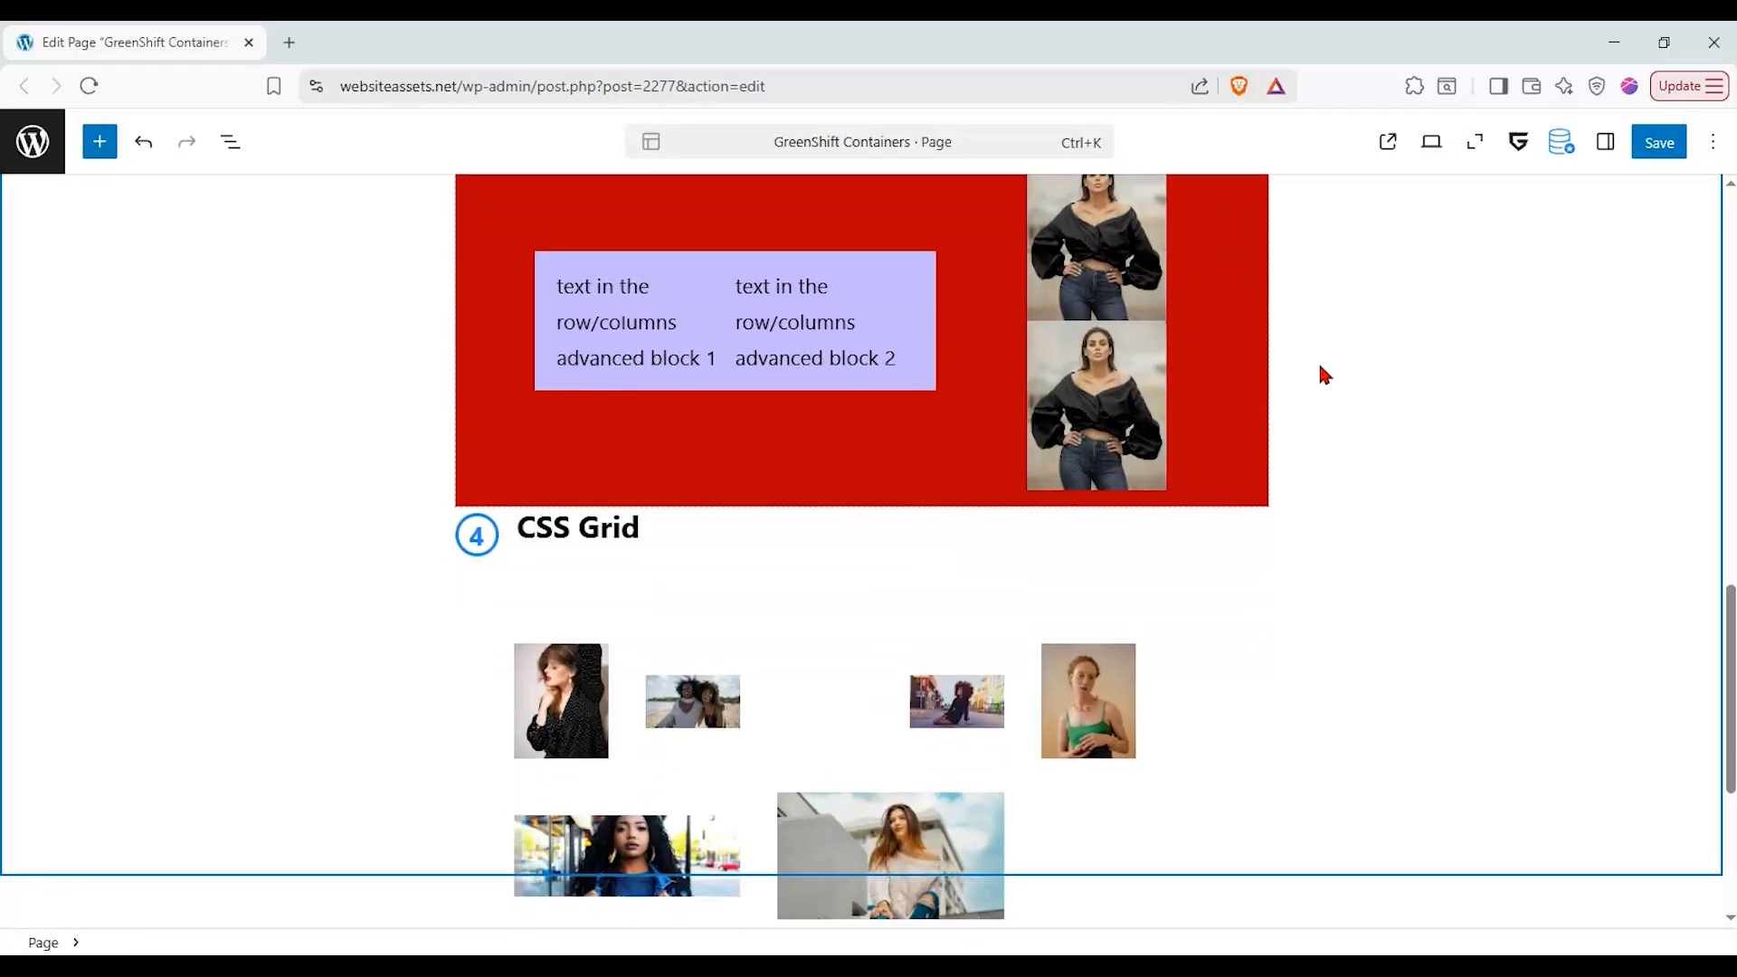
scroll(1322, 375, up, 15)
scroll(1323, 373, down, 4)
scroll(1323, 373, up, 4)
scroll(1323, 373, down, 3)
scroll(1323, 375, down, 12)
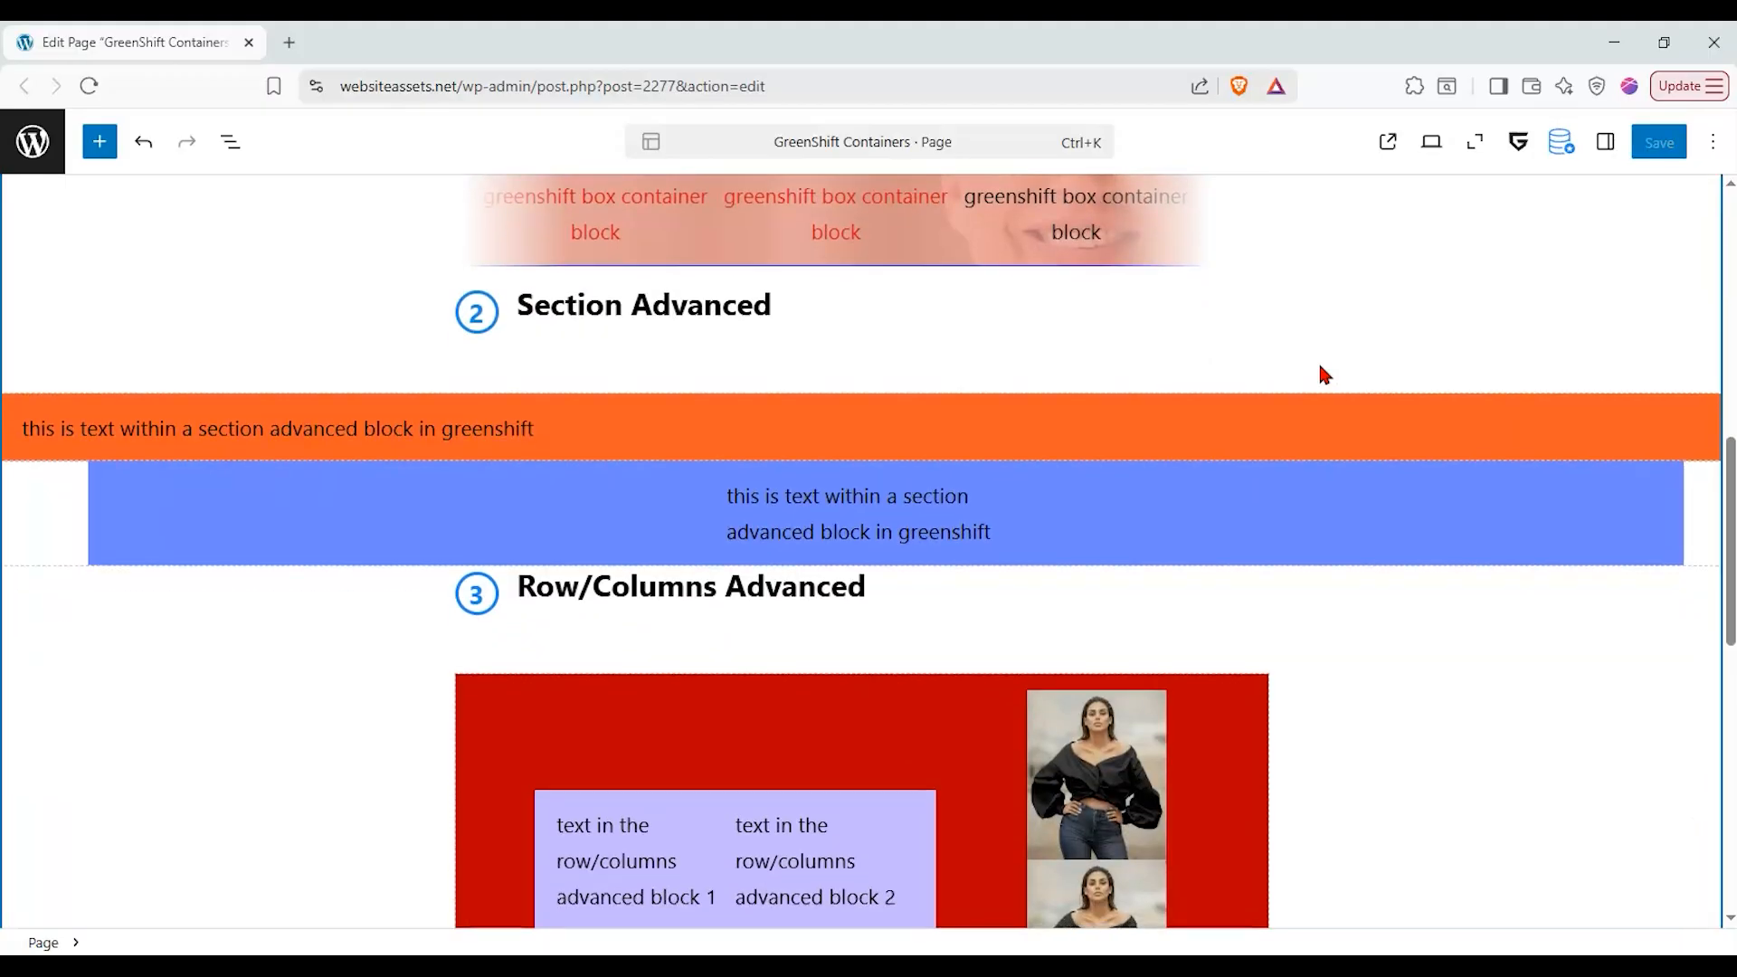
scroll(1323, 375, up, 8)
scroll(1323, 375, up, 7)
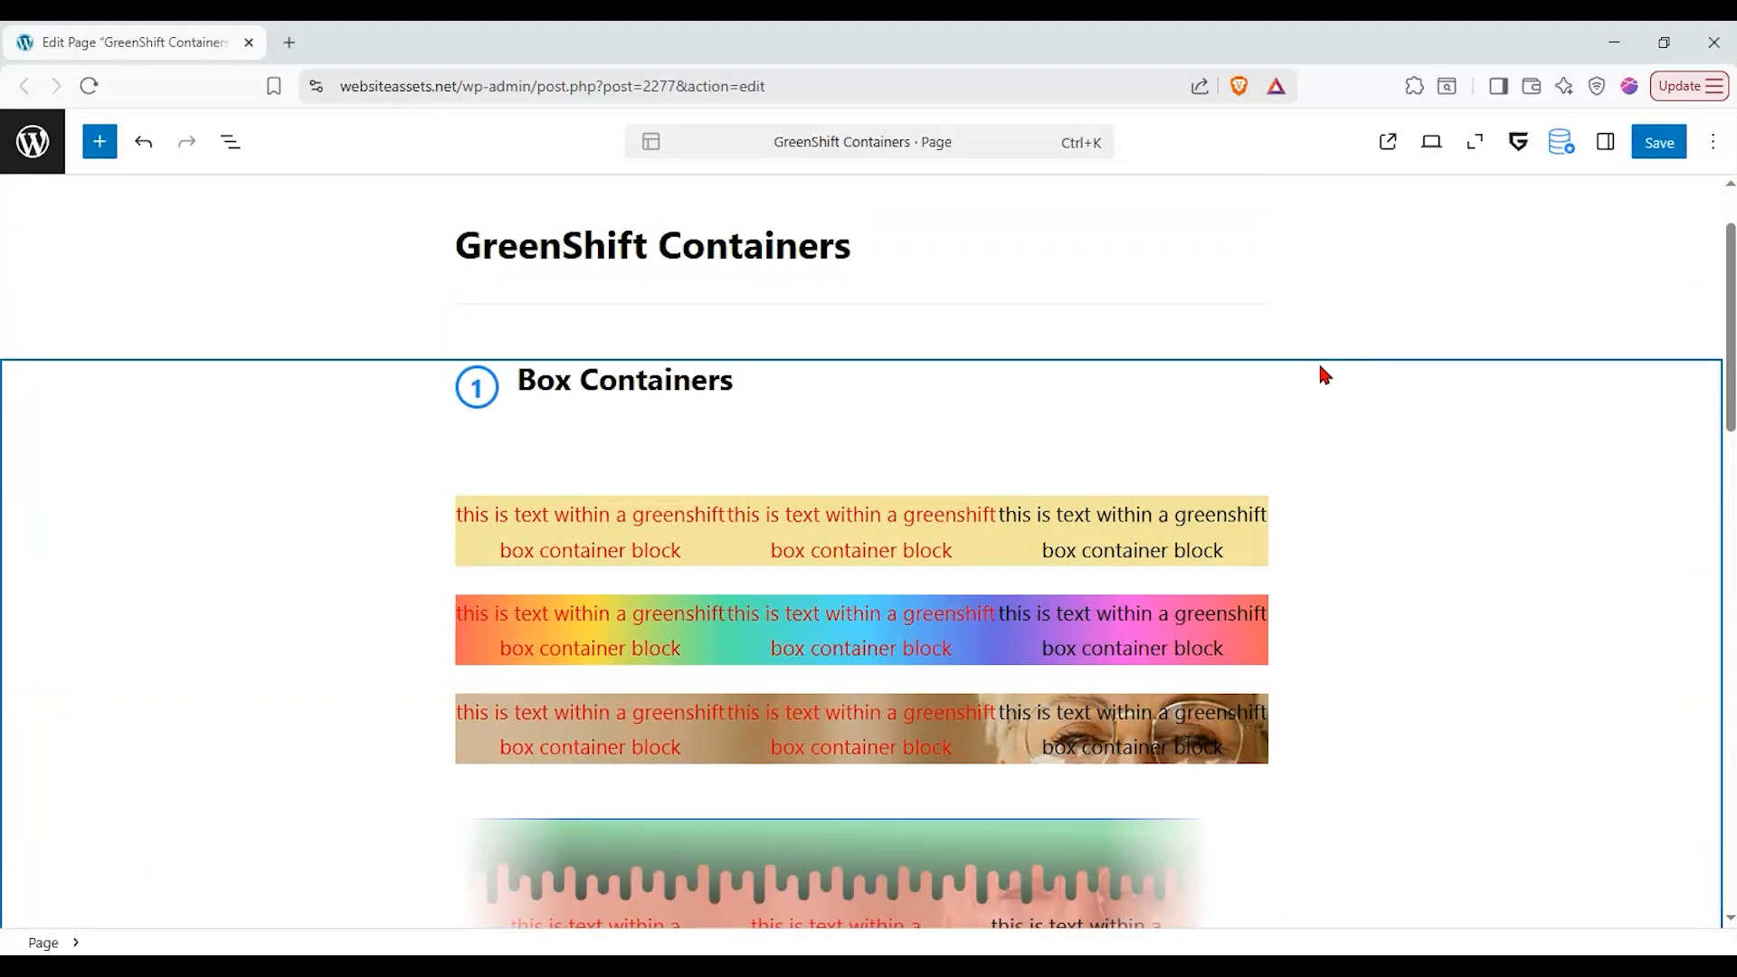